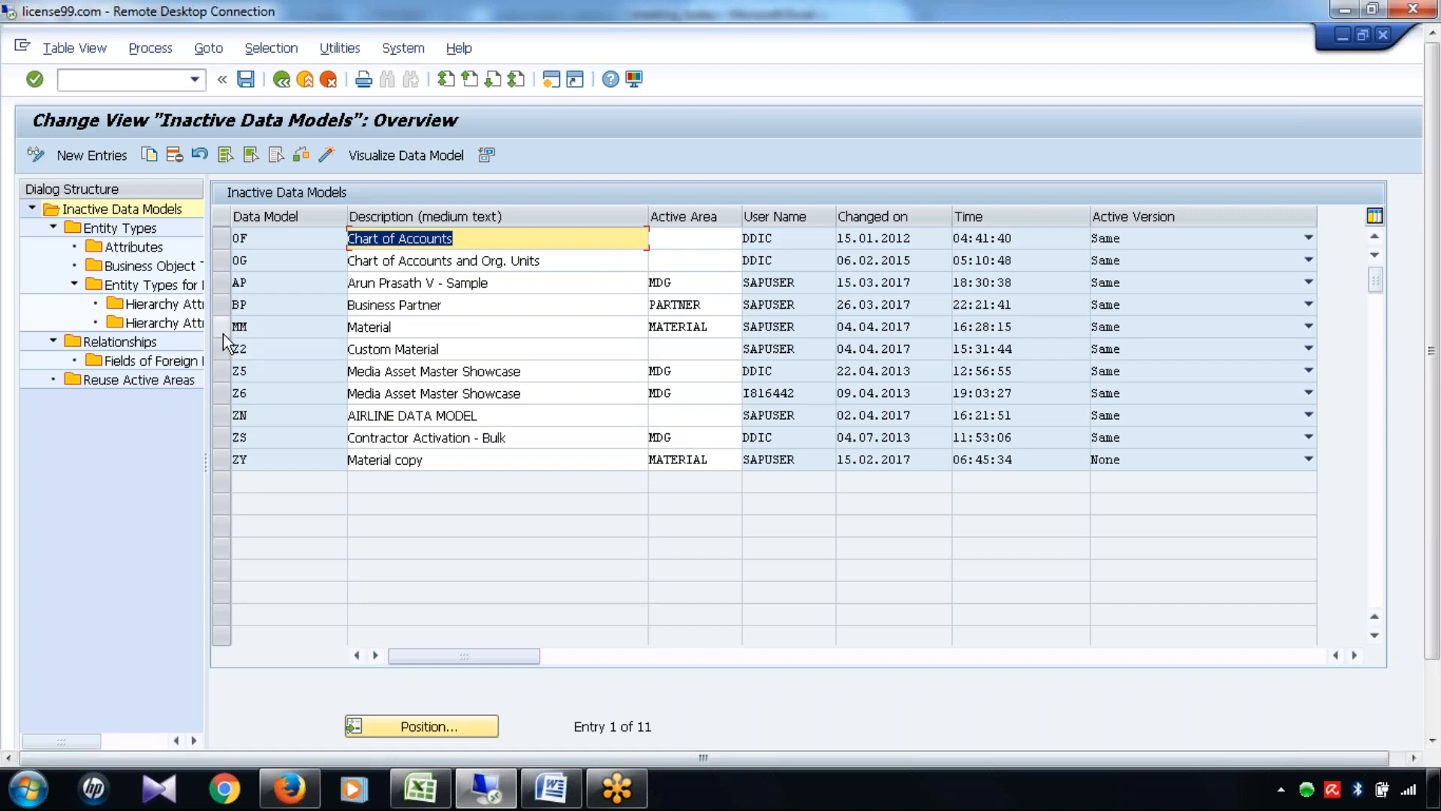
Open the entity types of the Material (MM) data model and widen the dialog structure tree to show its full folder names
click(223, 333)
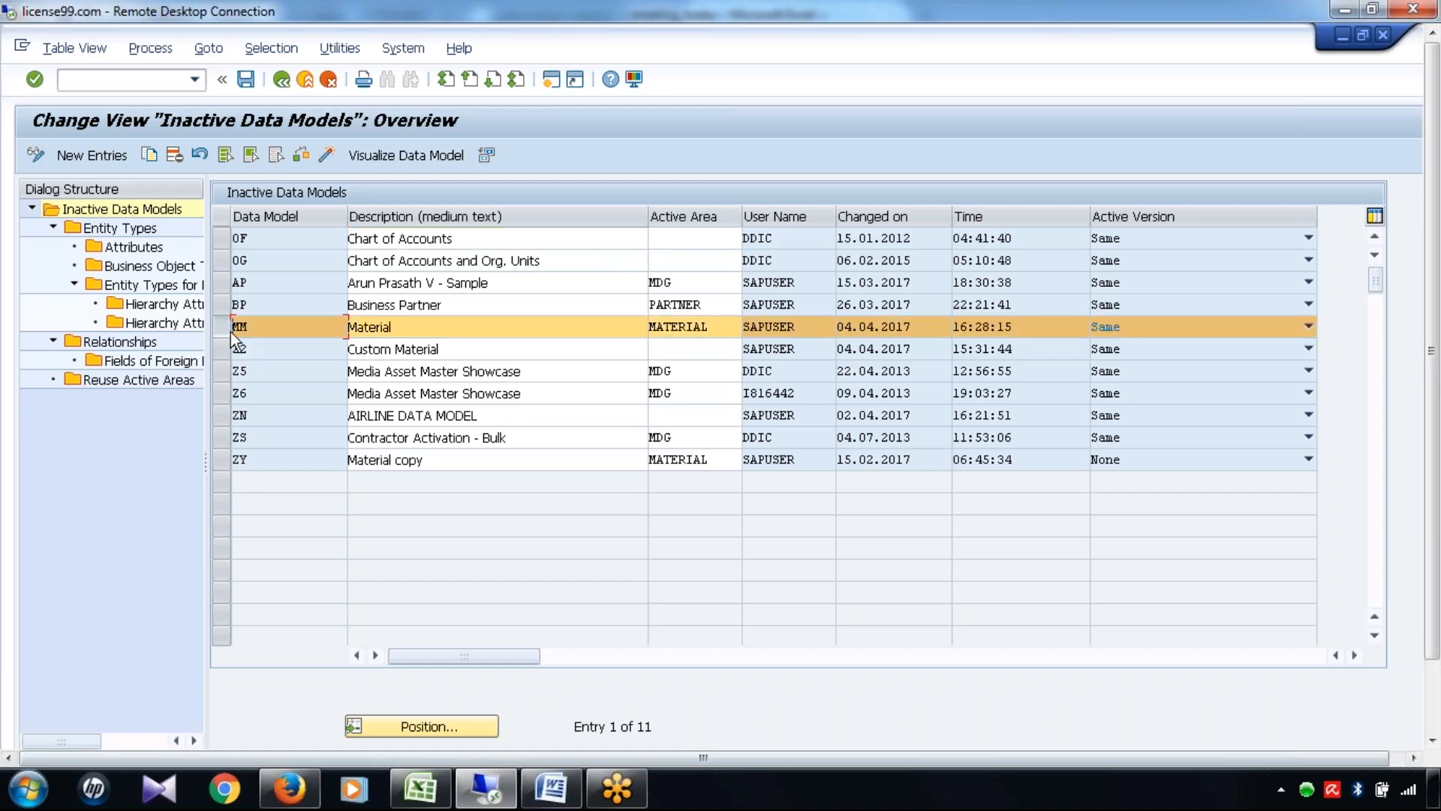
click(225, 329)
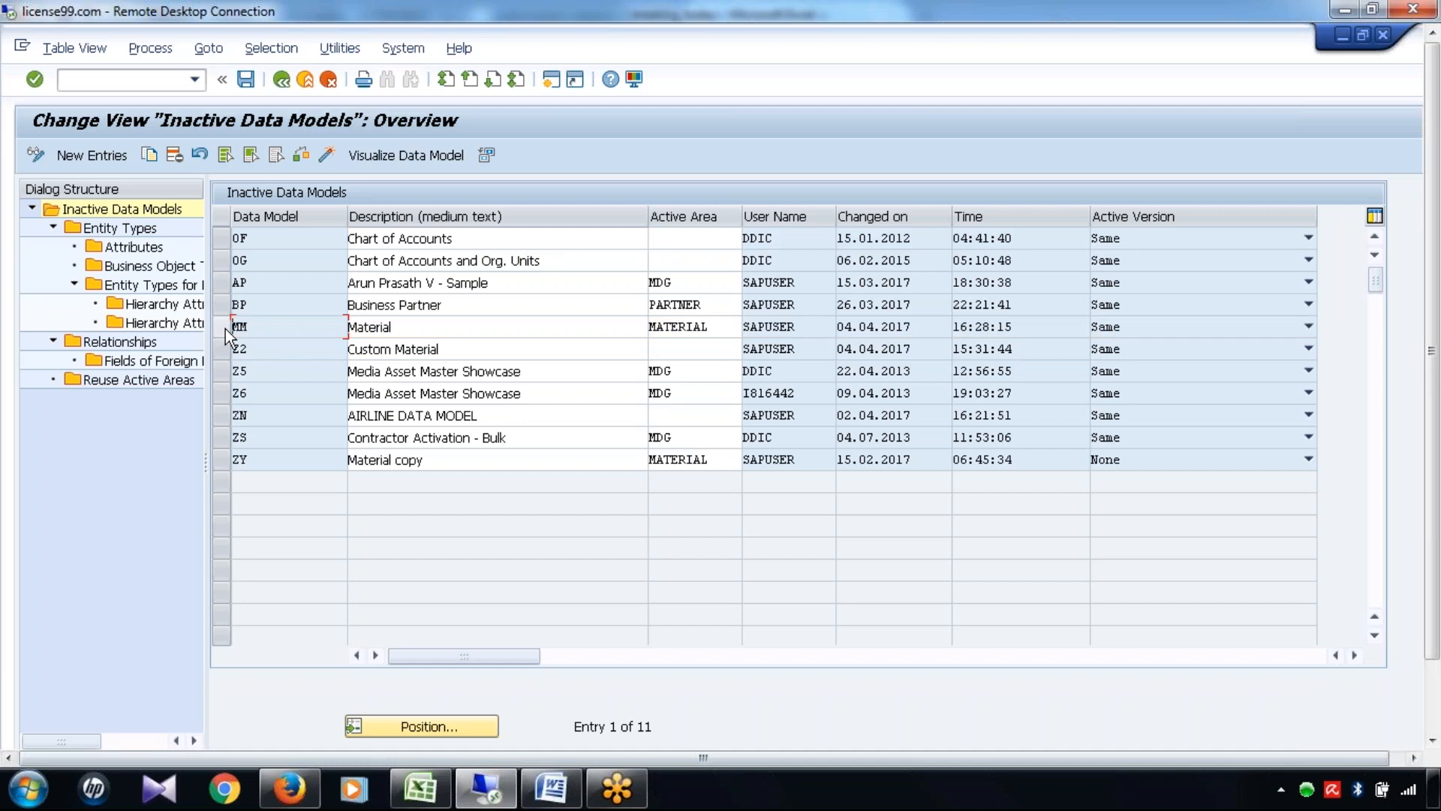
click(225, 329)
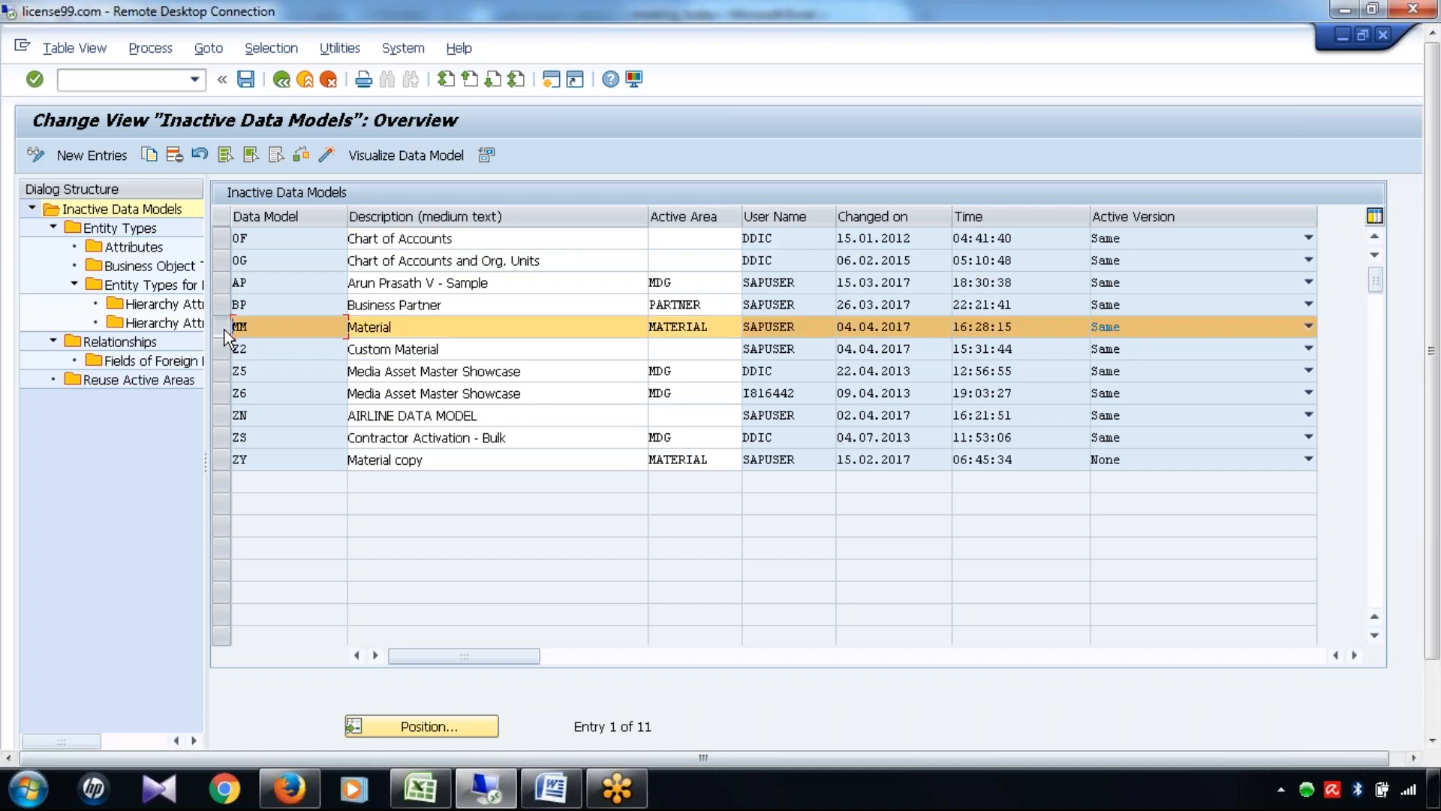
double_click(125, 228)
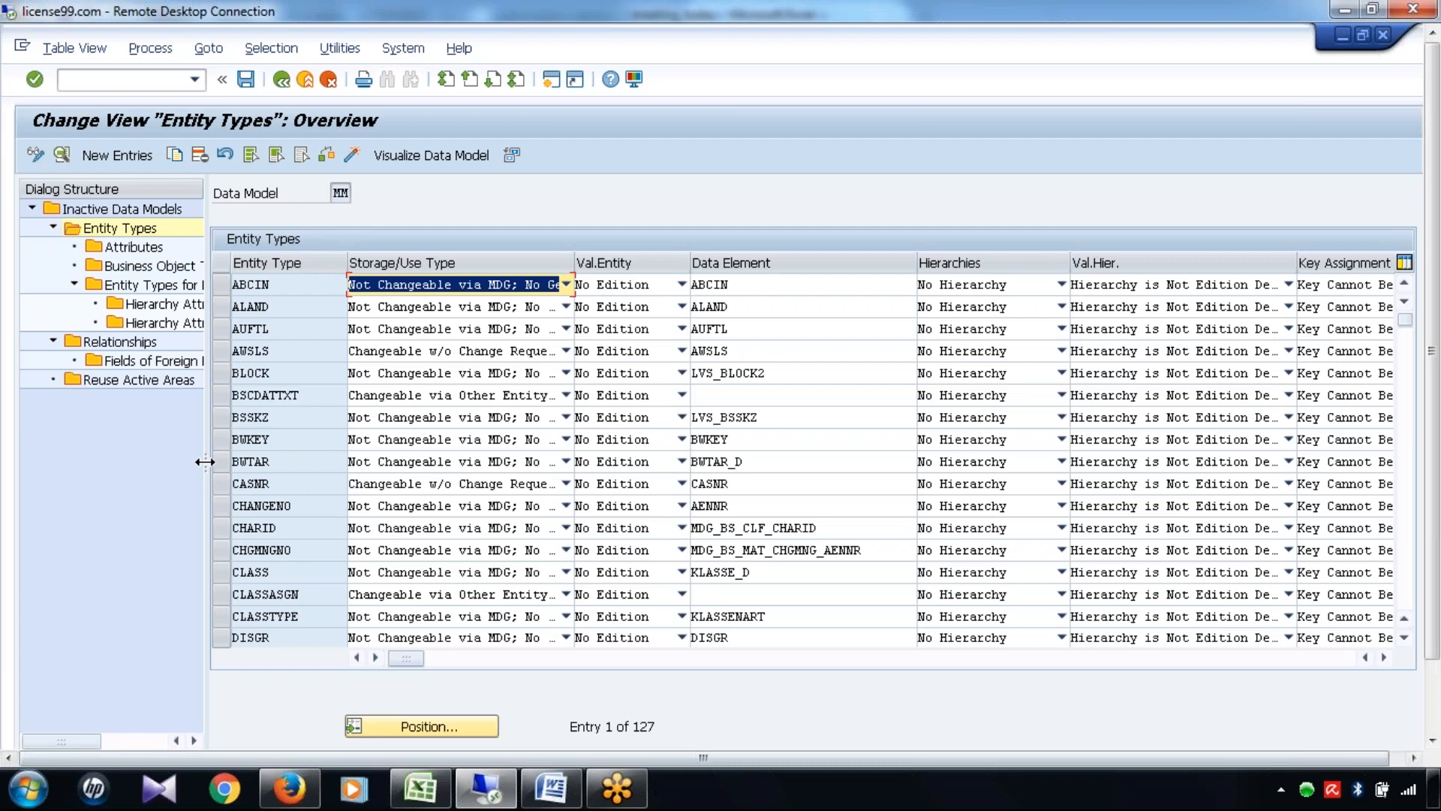
drag(208, 465, 364, 464)
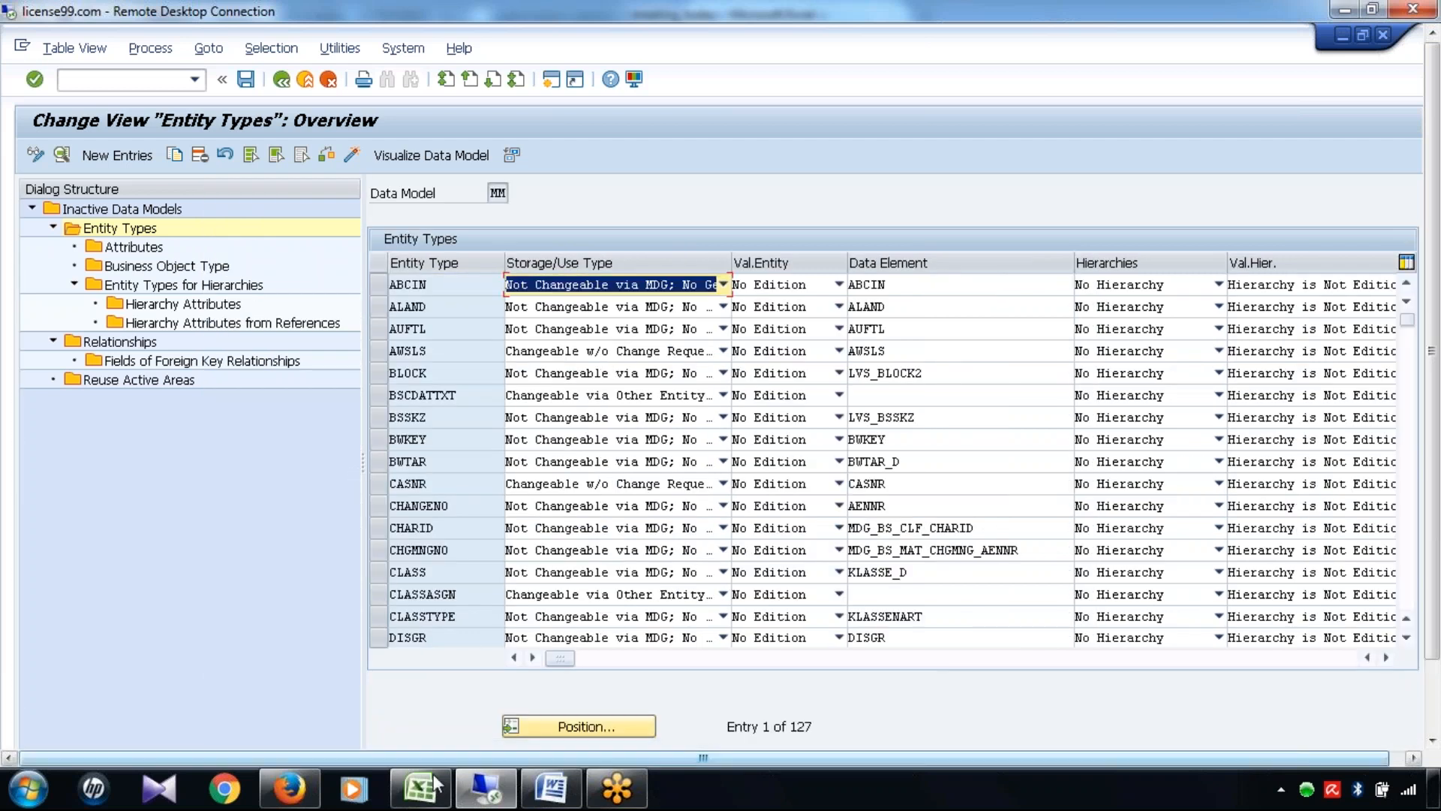
Look through the MM entity type columns up to the description, structure/table and field columns
click(571, 371)
click(482, 233)
click(498, 193)
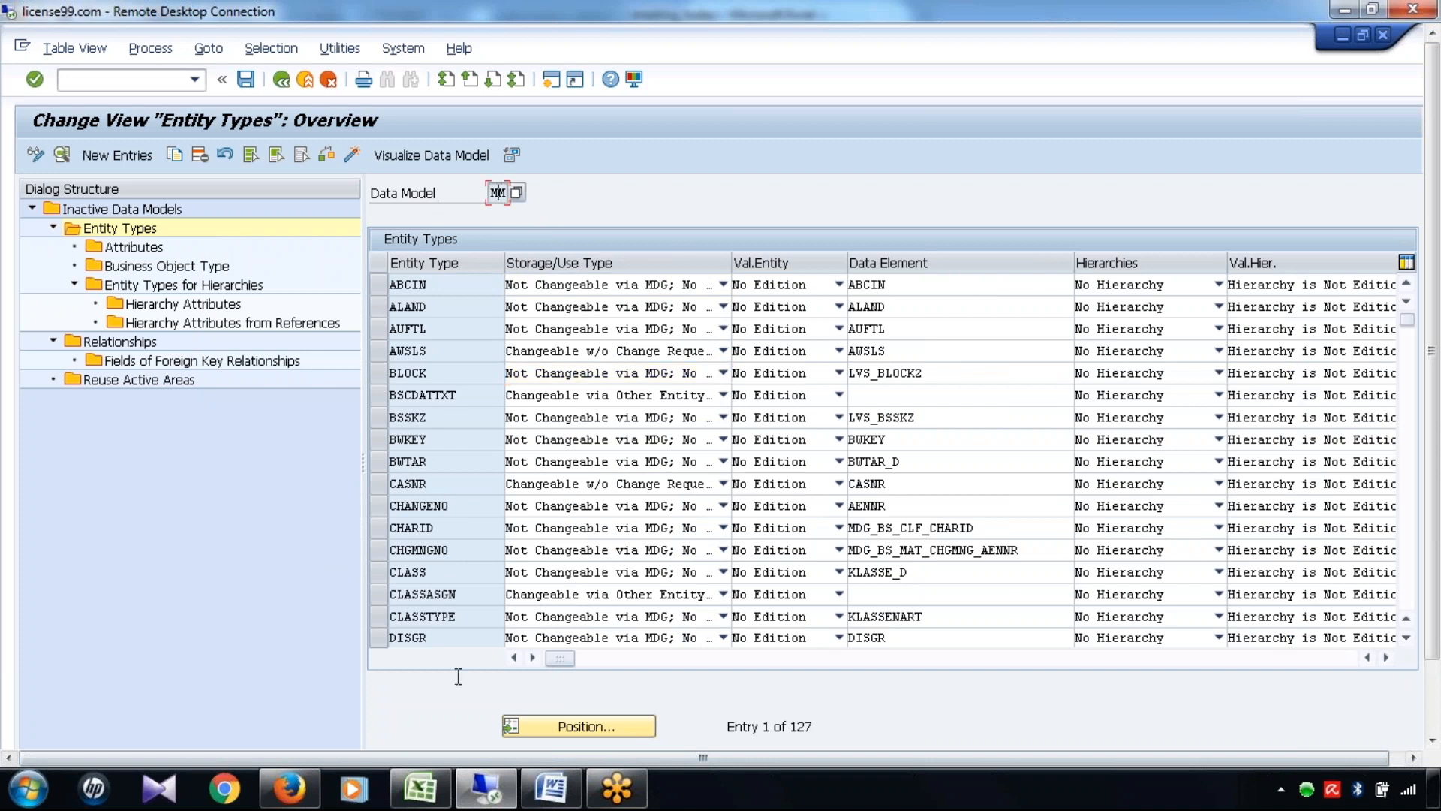
click(462, 433)
click(1385, 659)
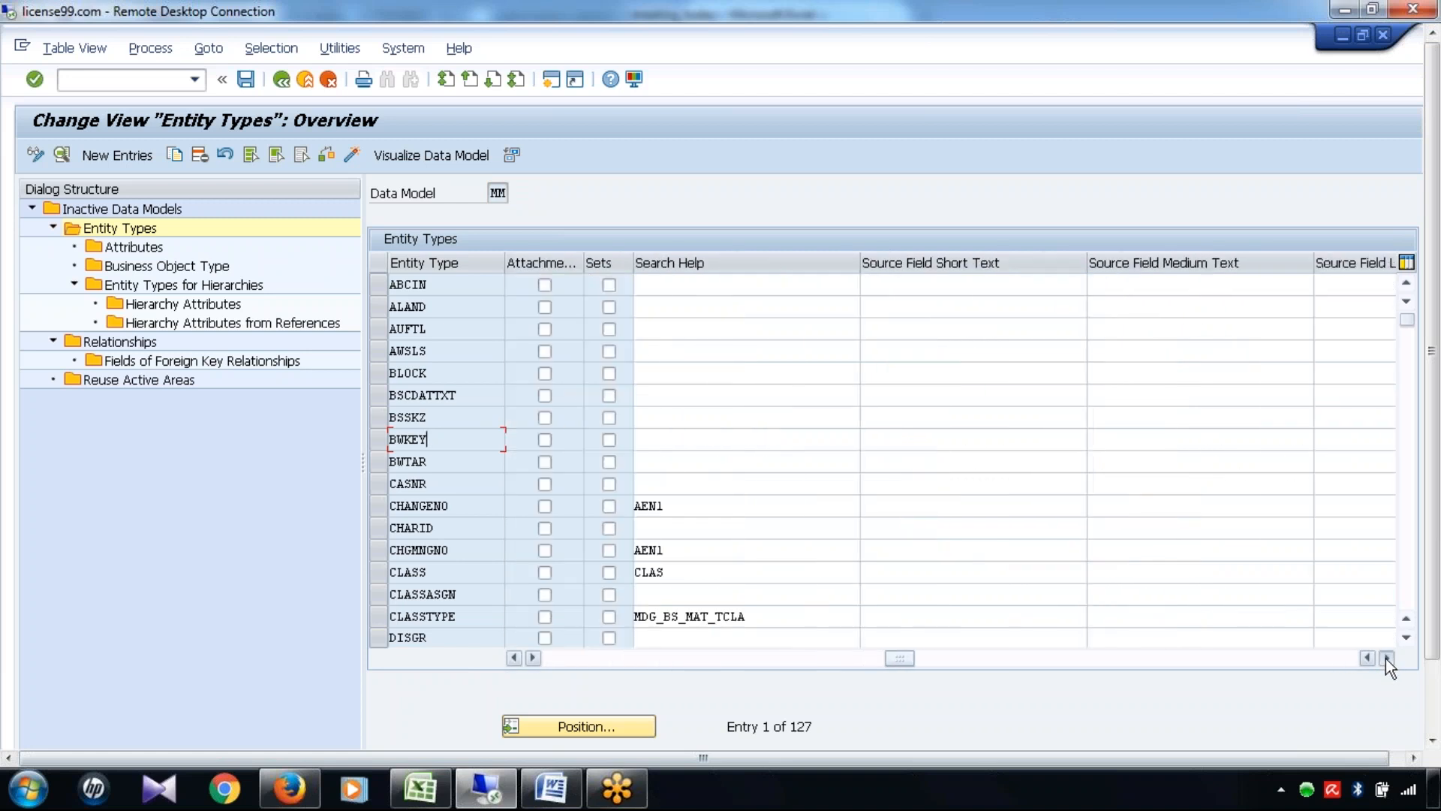
click(1385, 659)
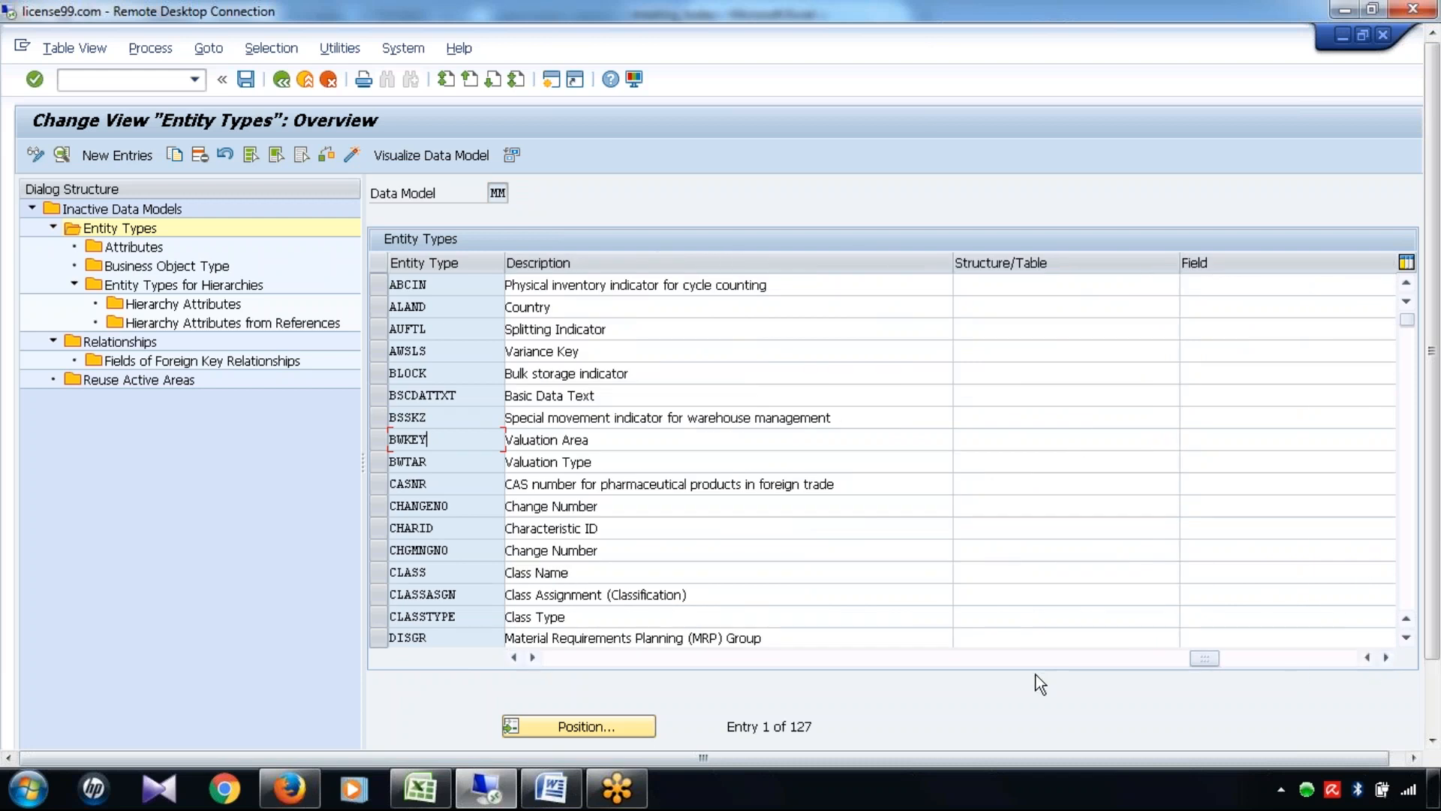
click(514, 658)
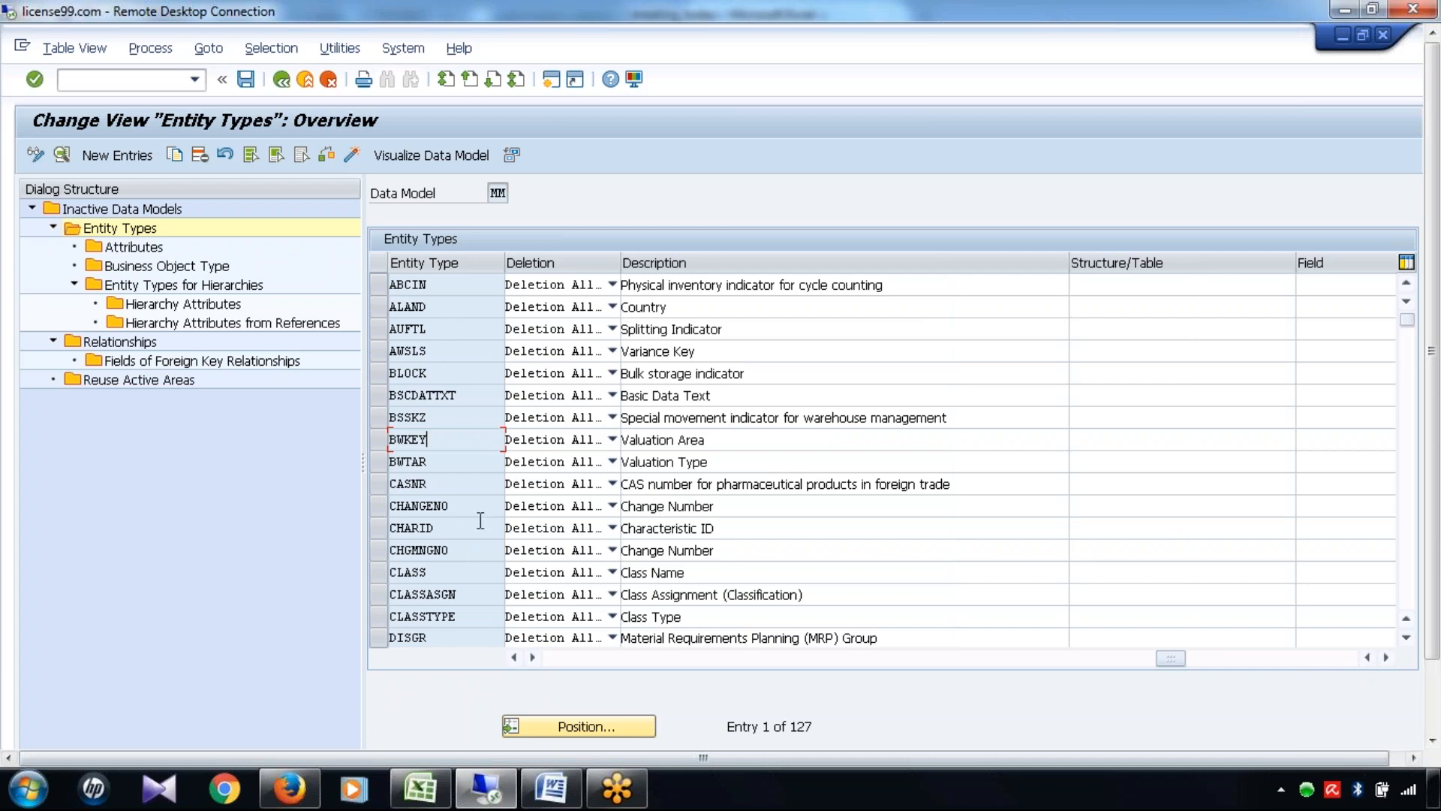
Examine the class assignment (CLASSASGN) and class type (CLASSTYPE) entity types of the MM data model
click(460, 593)
drag(457, 594, 344, 597)
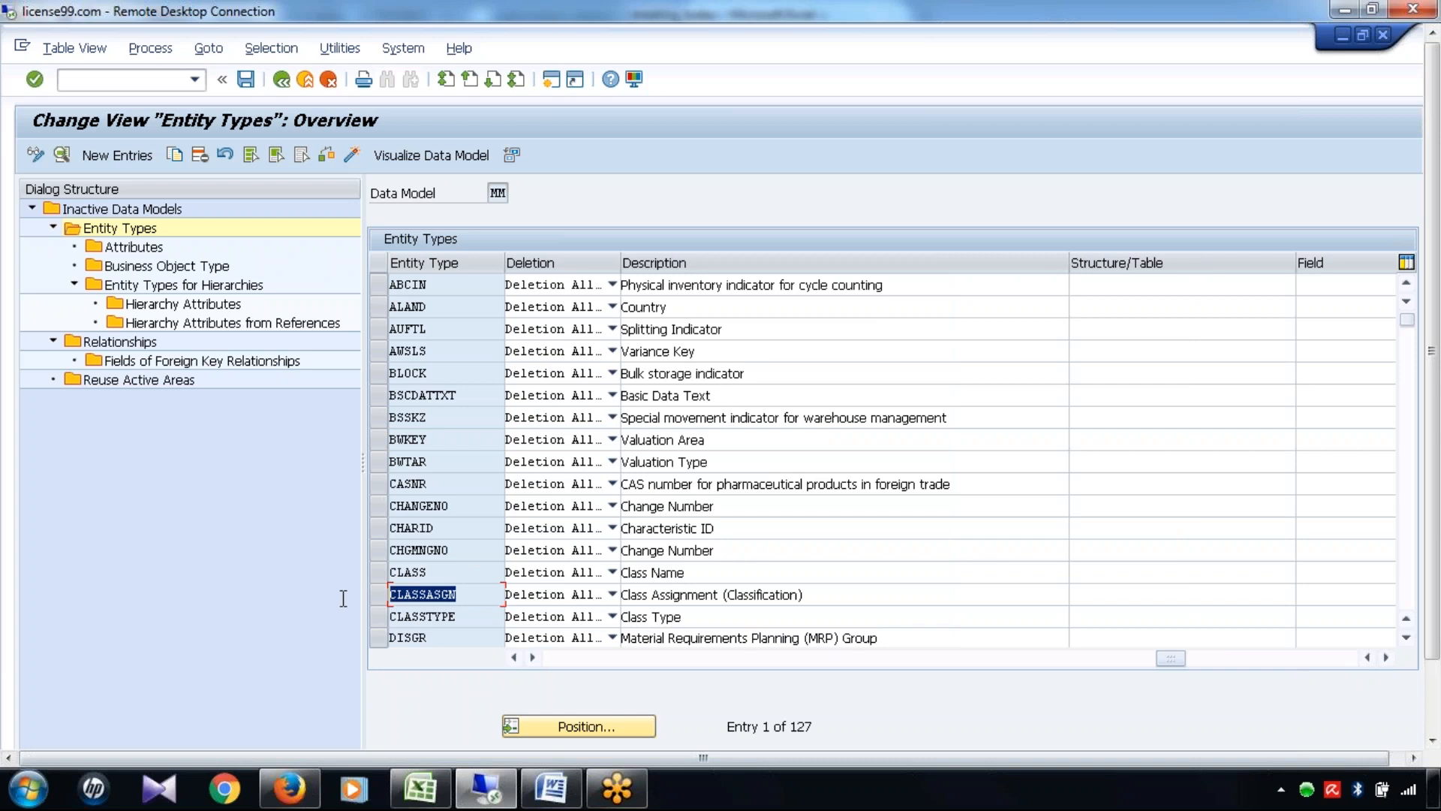
click(460, 617)
drag(460, 616, 312, 640)
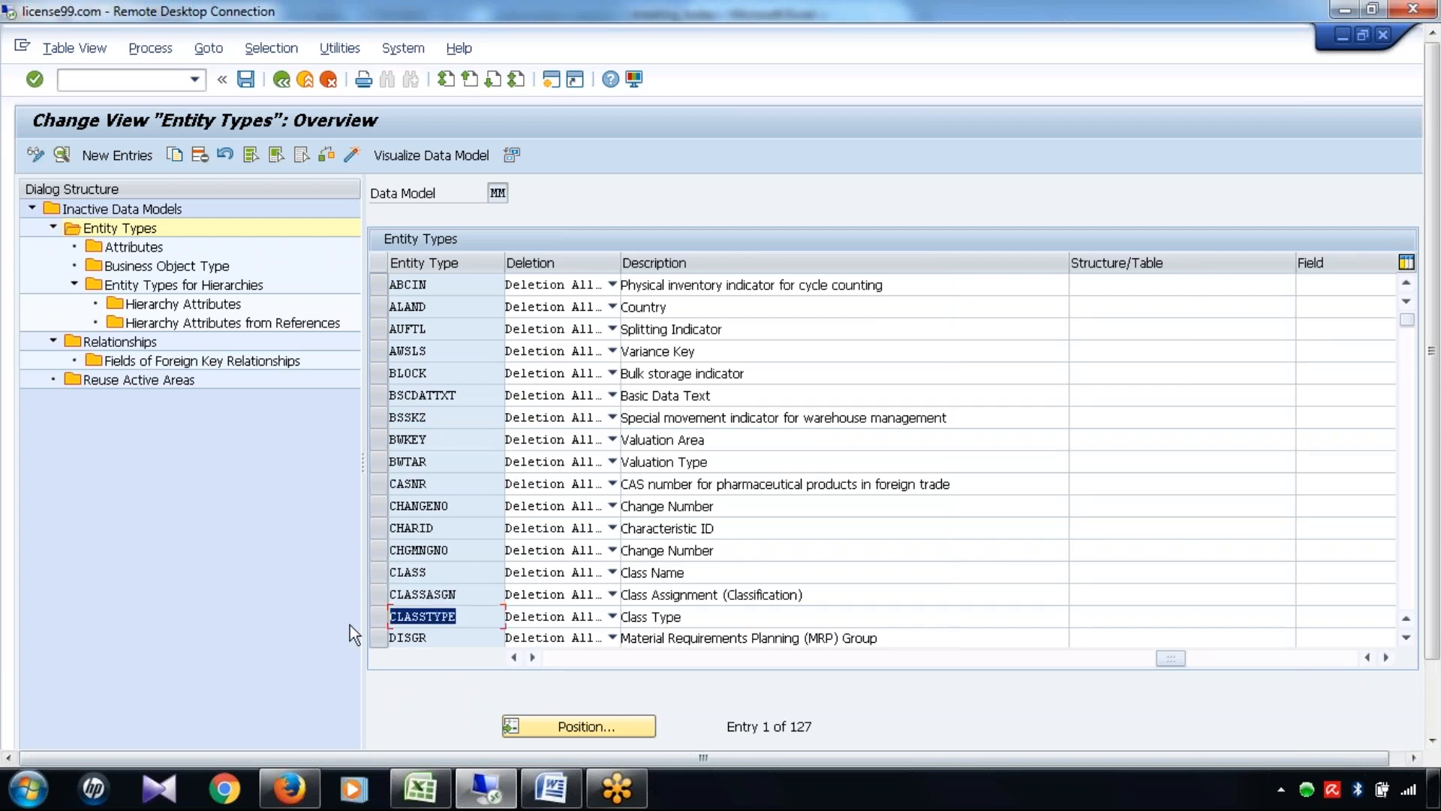
click(466, 622)
Find the material purchasing (MARAPURCH) and material sales (MARASALES) entity types in the MM list and examine their descriptions
key(Page_Down)
key(Page_Down)
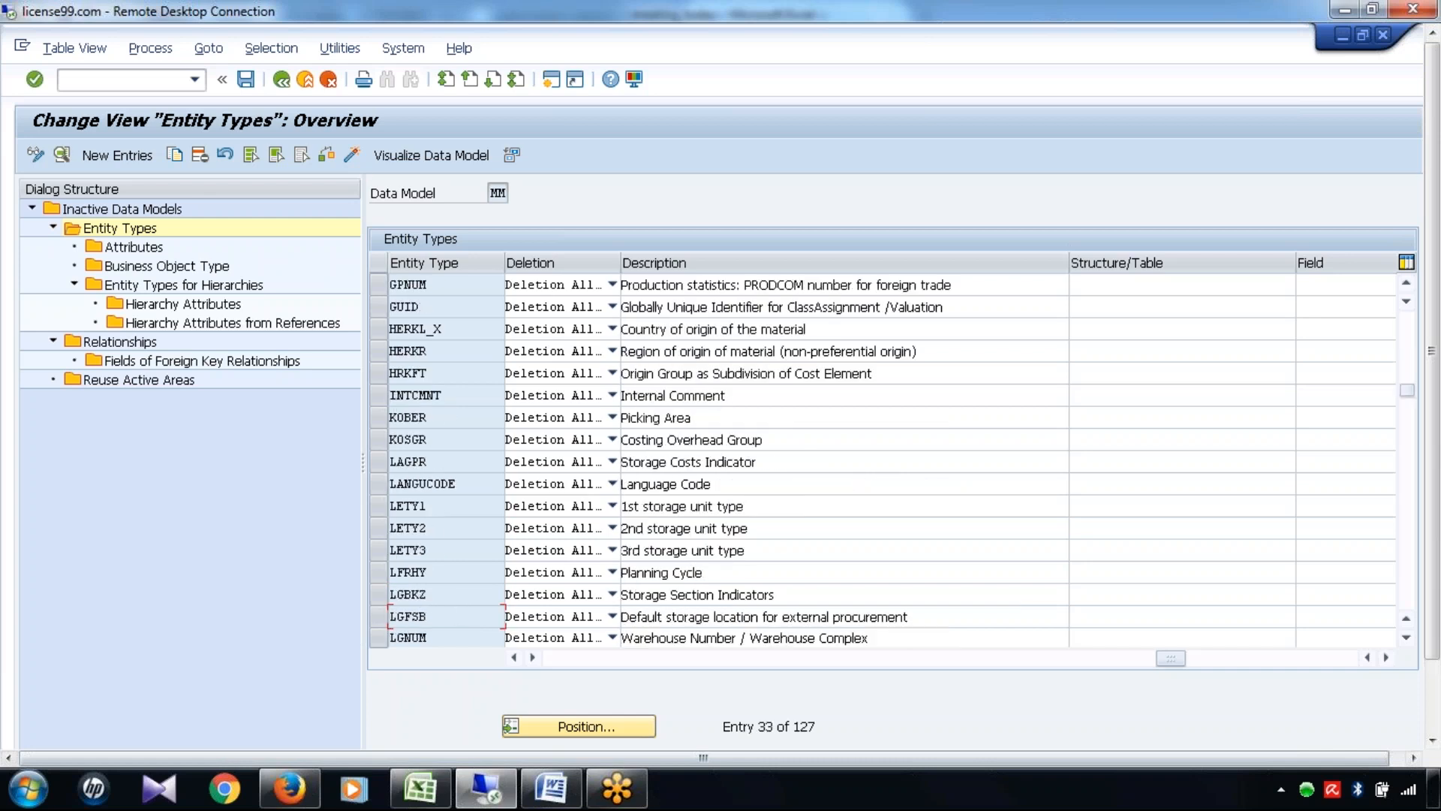
key(Page_Down)
key(Page_Down)
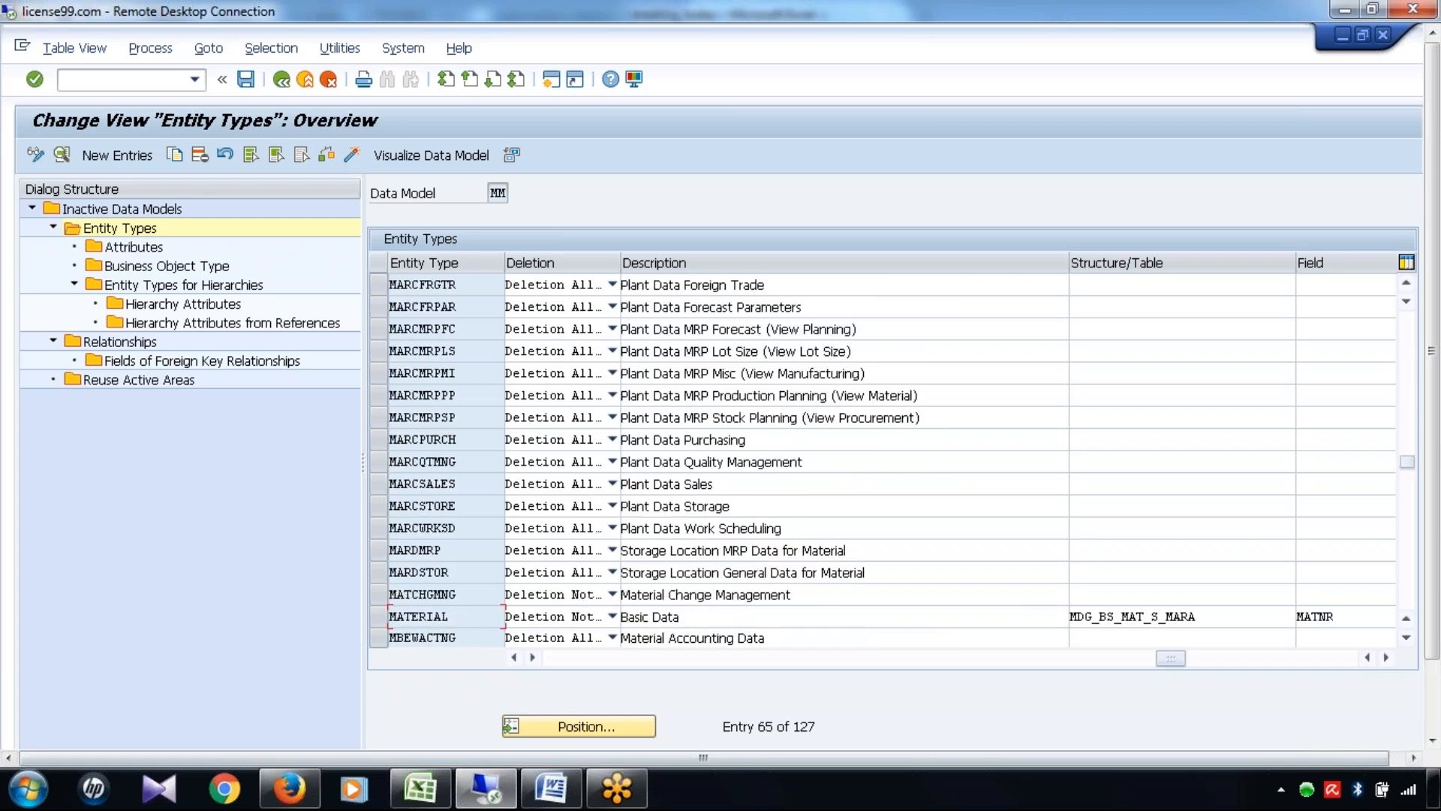
key(shift+Home)
click(470, 403)
key(Page_Up)
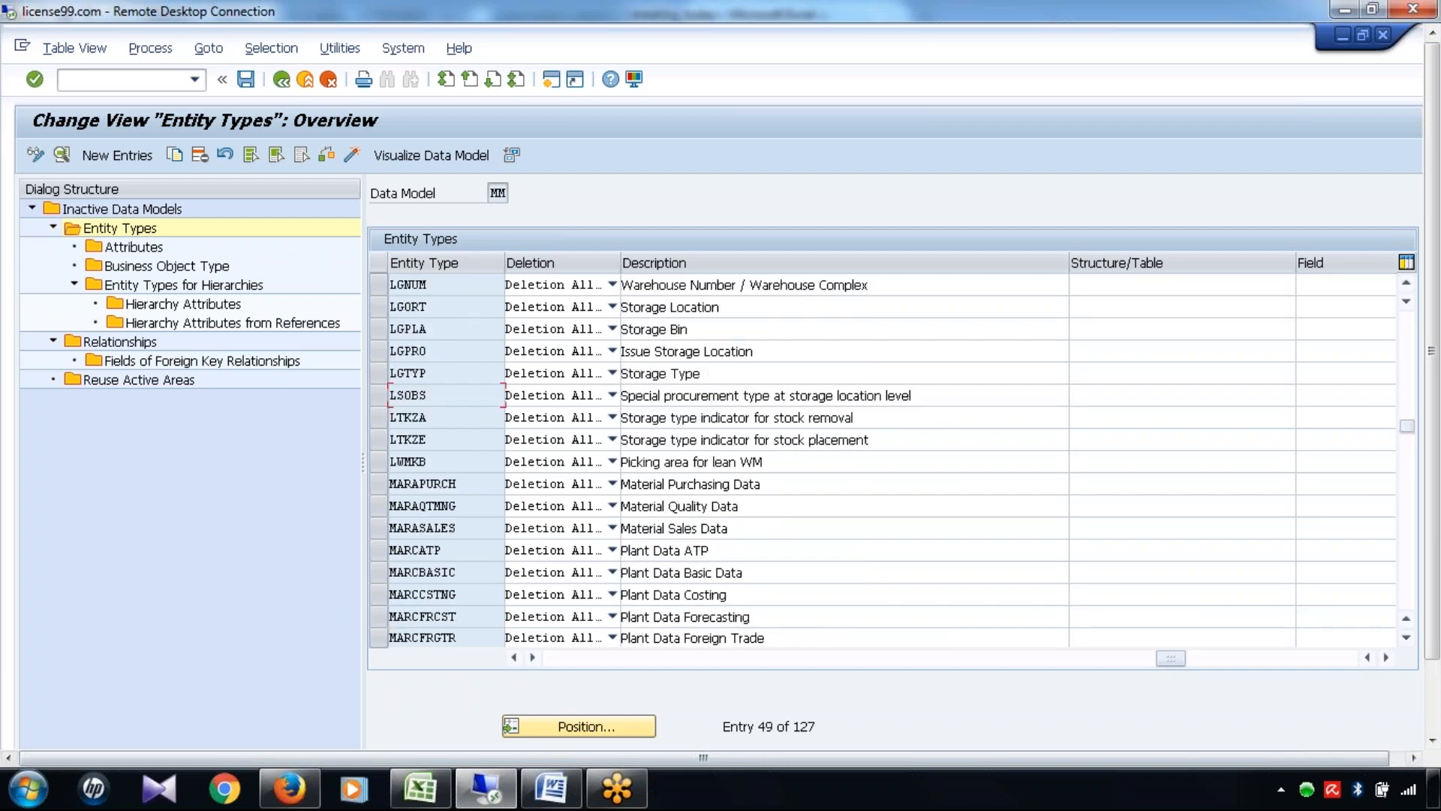
drag(459, 484, 366, 484)
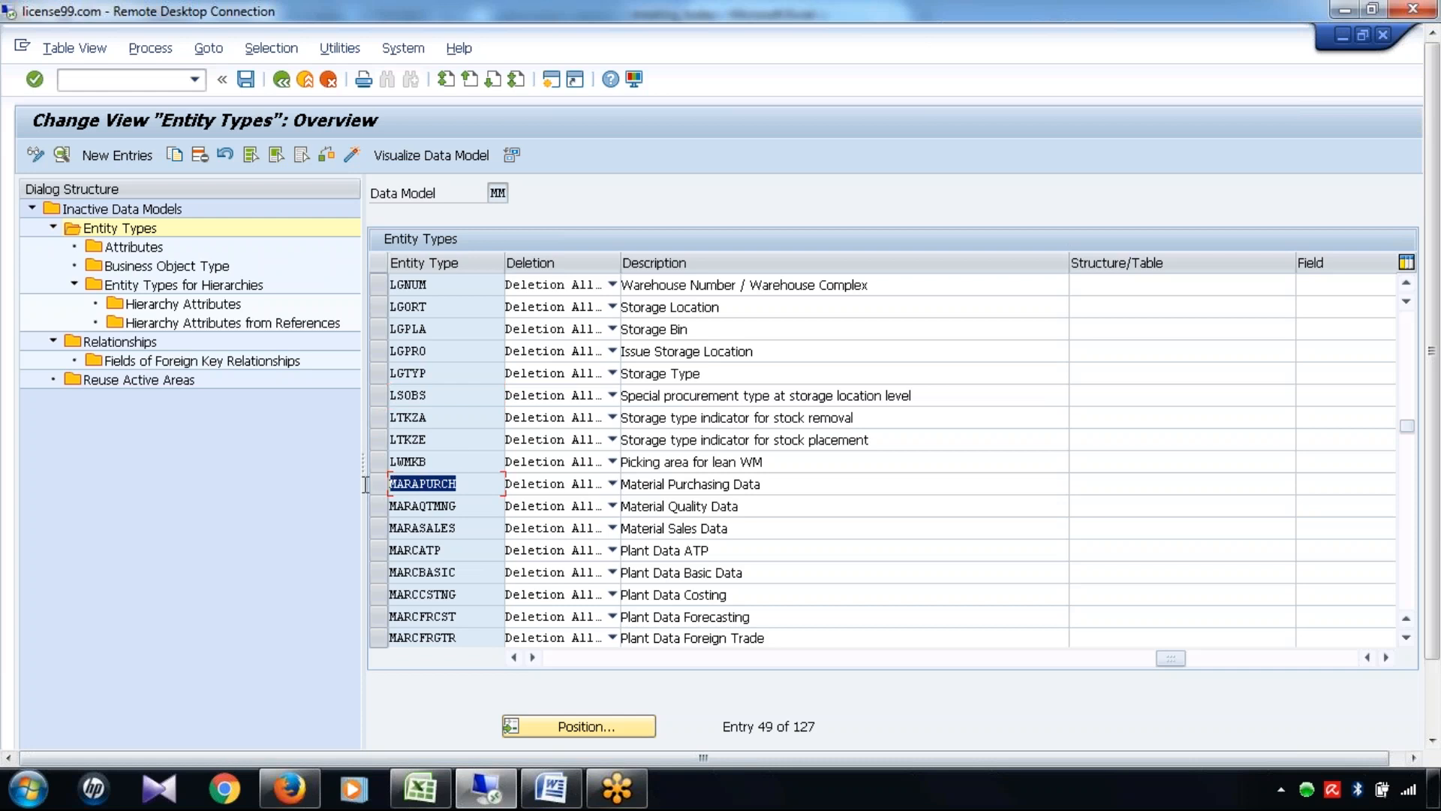
drag(459, 528, 376, 530)
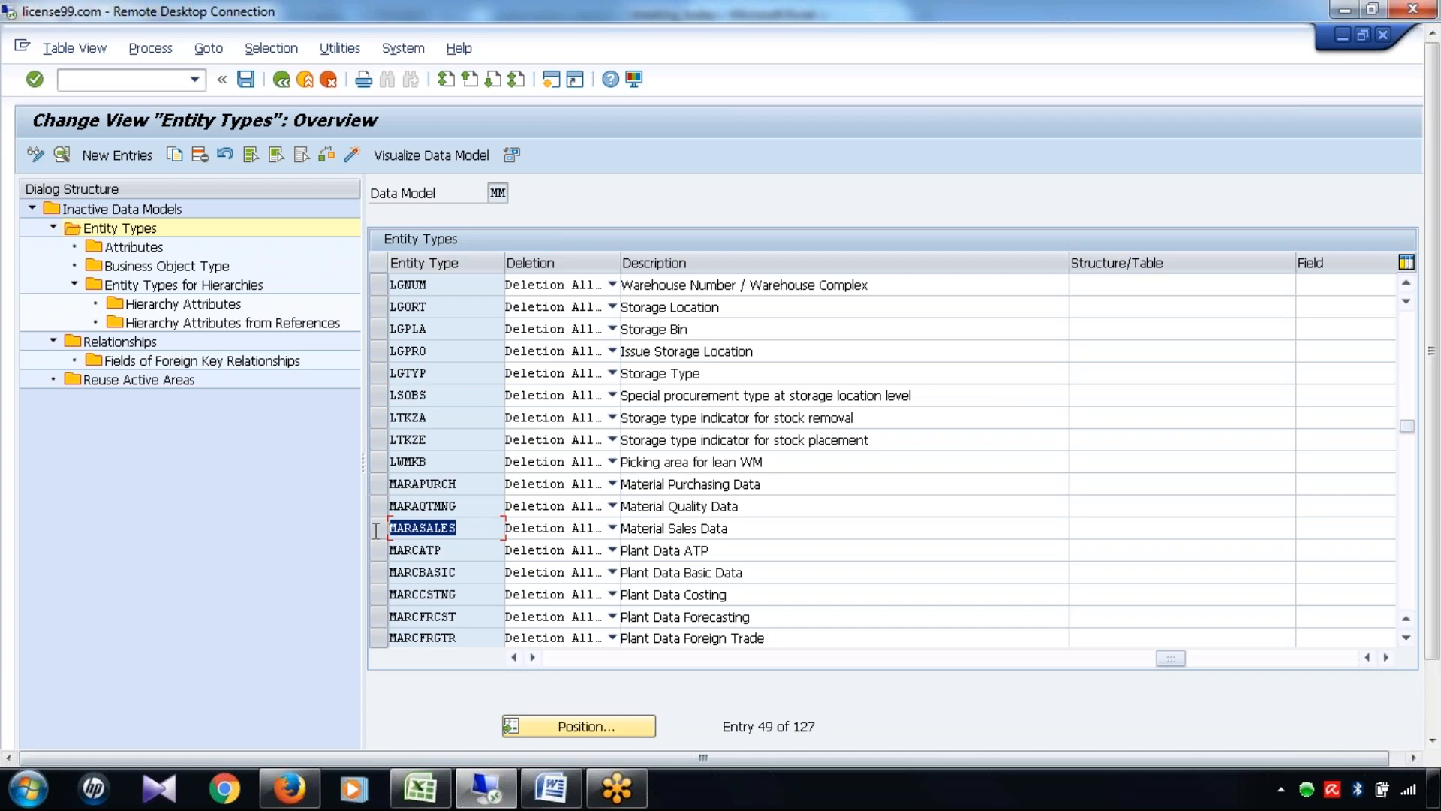
Examine the remaining MM entity types, including characteristic valuation (VALUATION) and plant (WERKS)
click(486, 614)
key(Page_Down)
key(Page_Down)
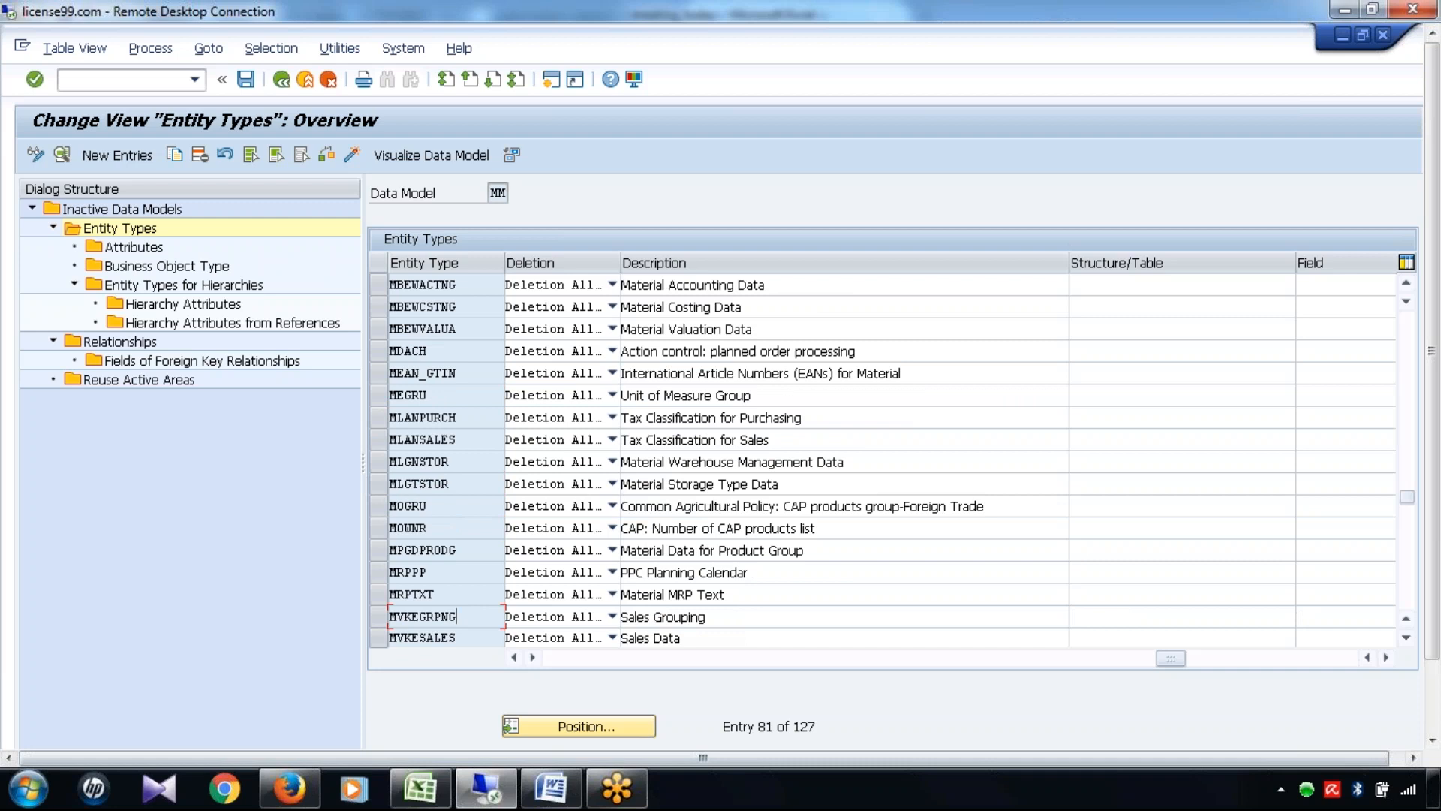
key(Page_Down)
key(Page_Down)
drag(461, 506, 362, 520)
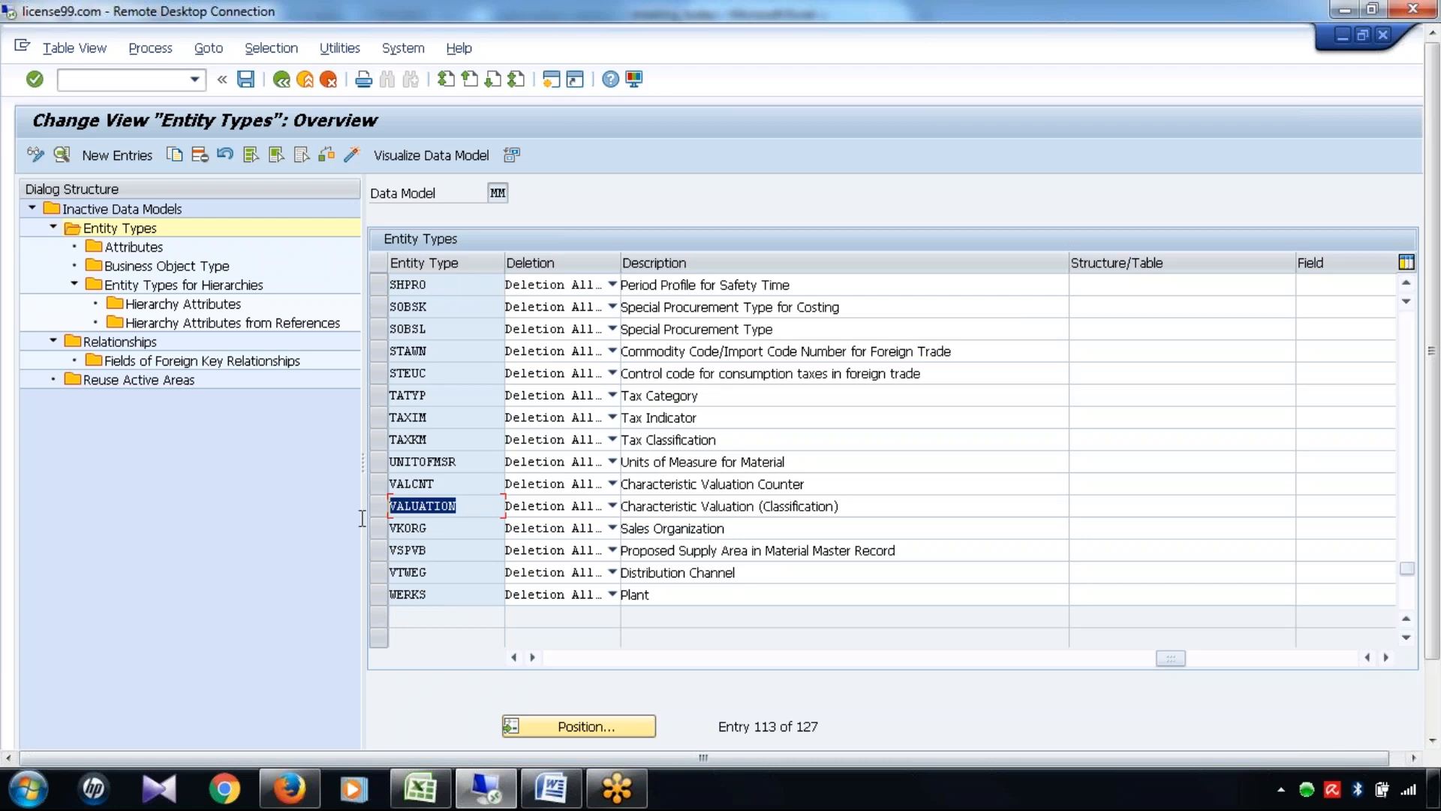
drag(453, 593, 360, 593)
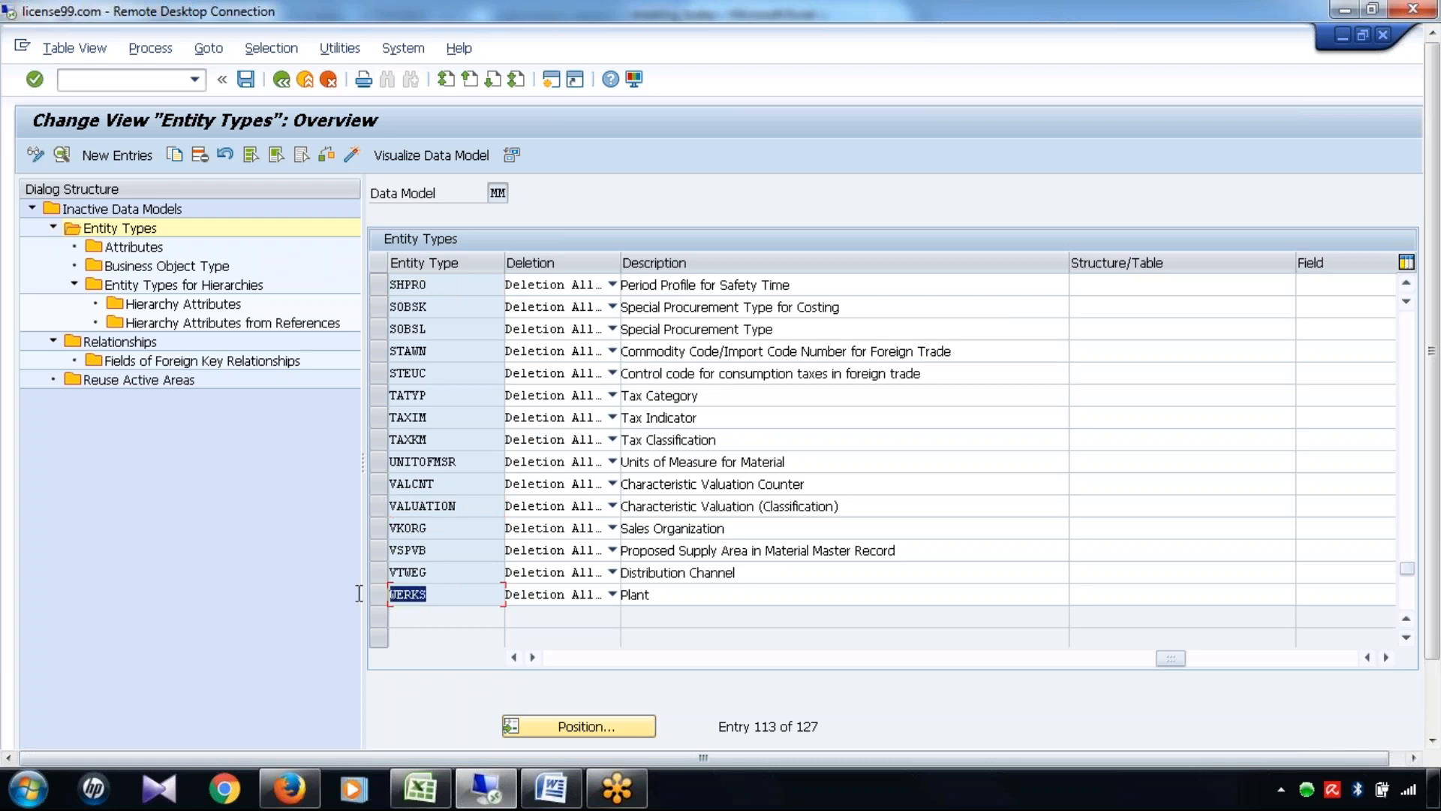
click(463, 350)
key(Page_Up)
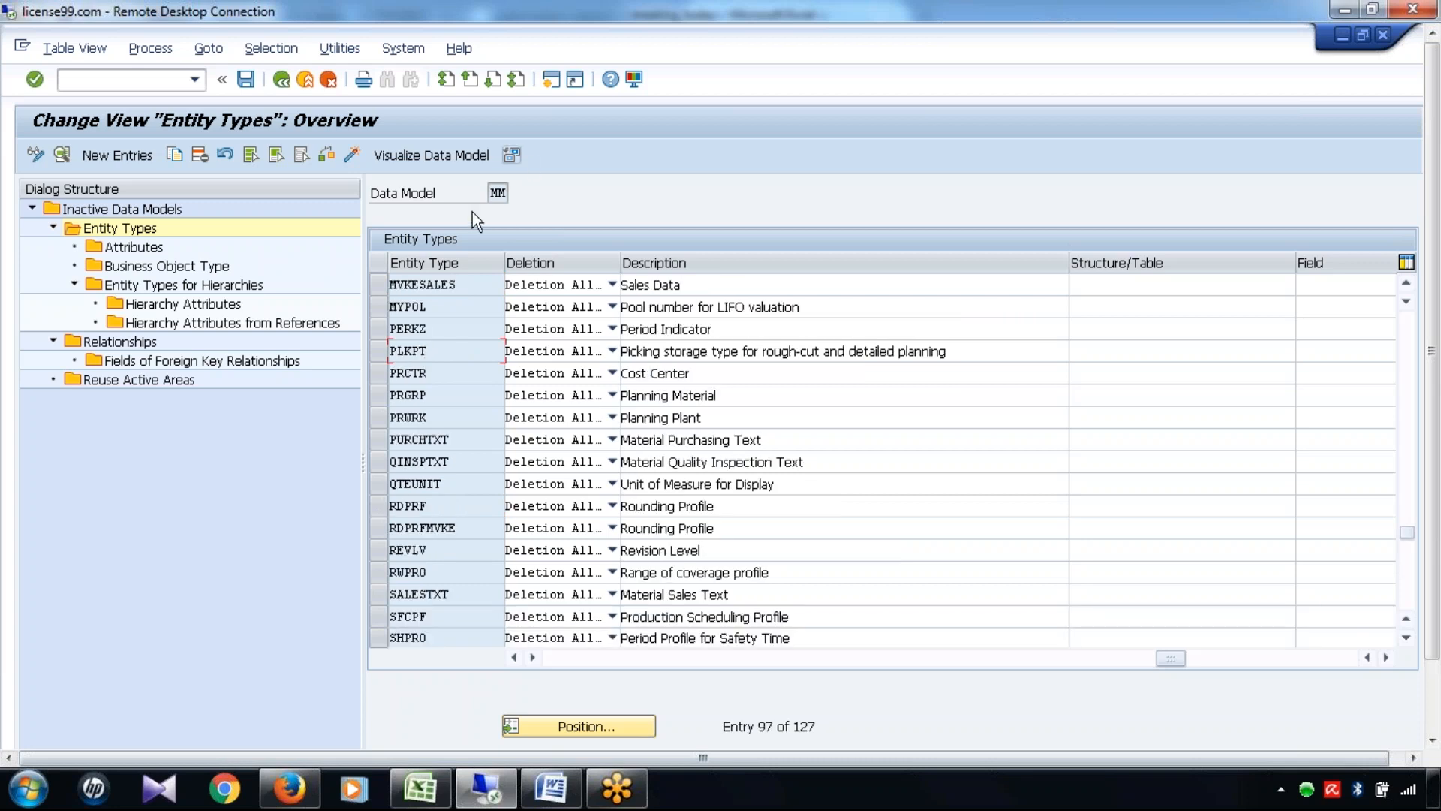
Return to the inactive data models and open the entity types of the Business Partner (BP) data model
click(279, 77)
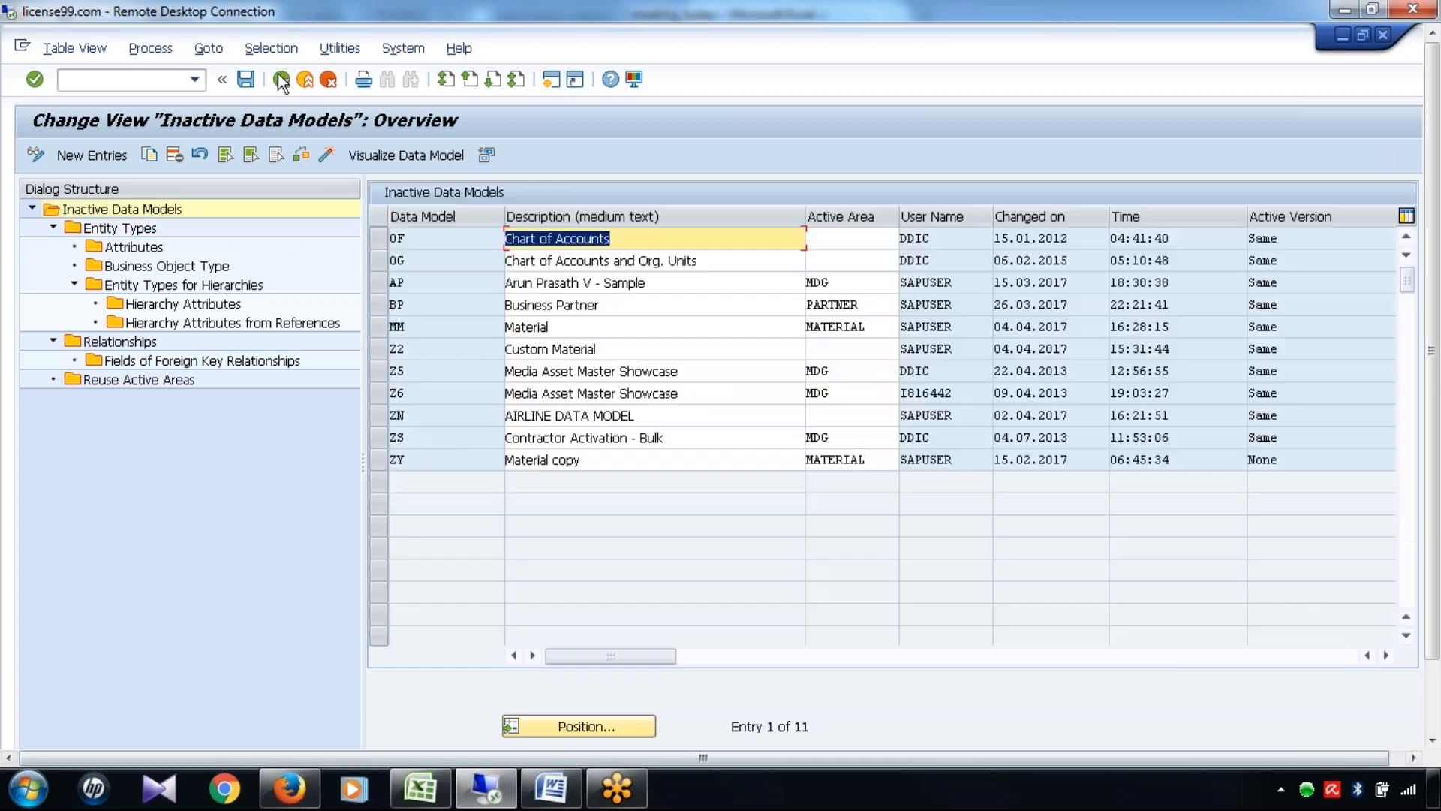
click(383, 311)
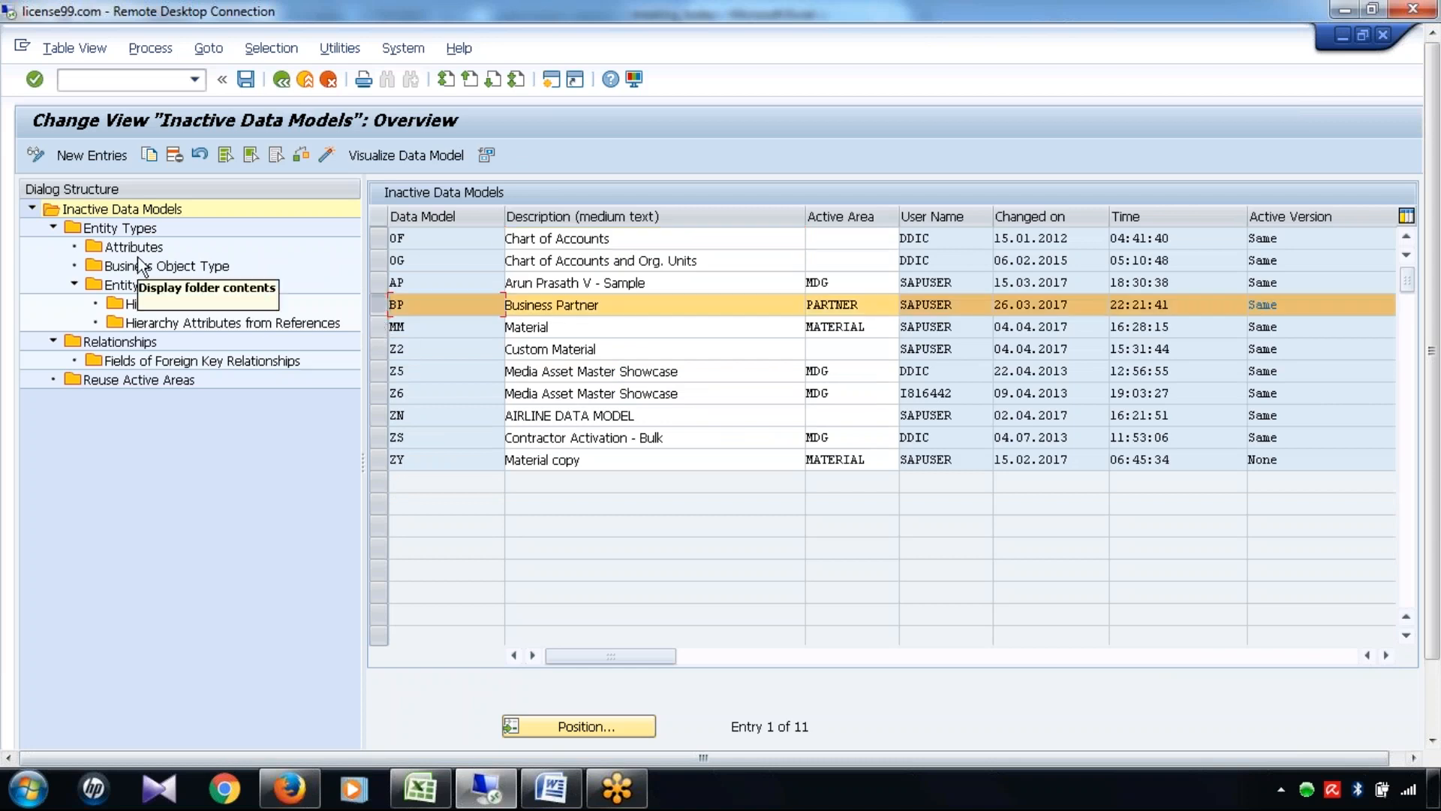
double_click(123, 230)
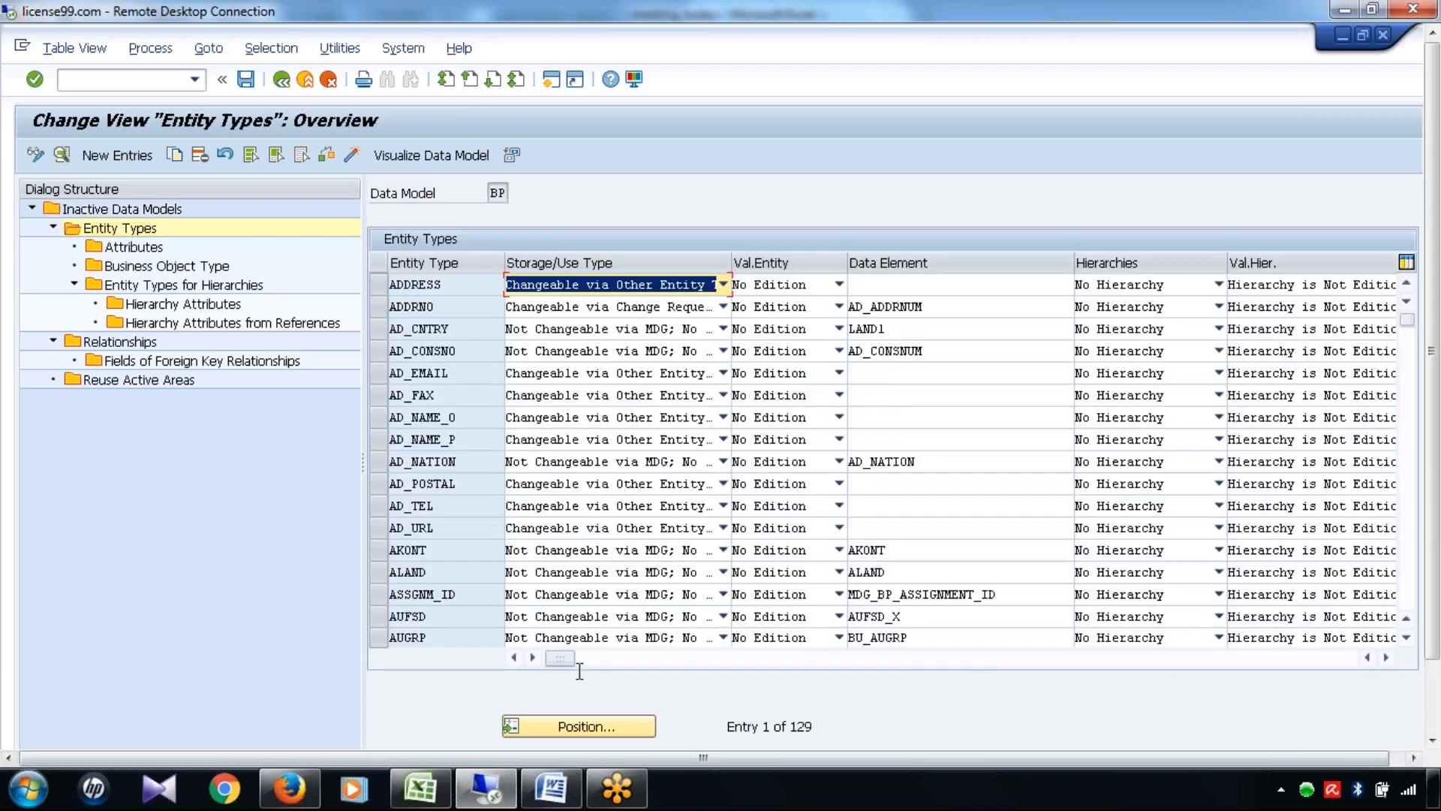
Examine the descriptions of the BP entity types ADDRESS, AD_CNTRY and AD_EMAIL
click(1387, 658)
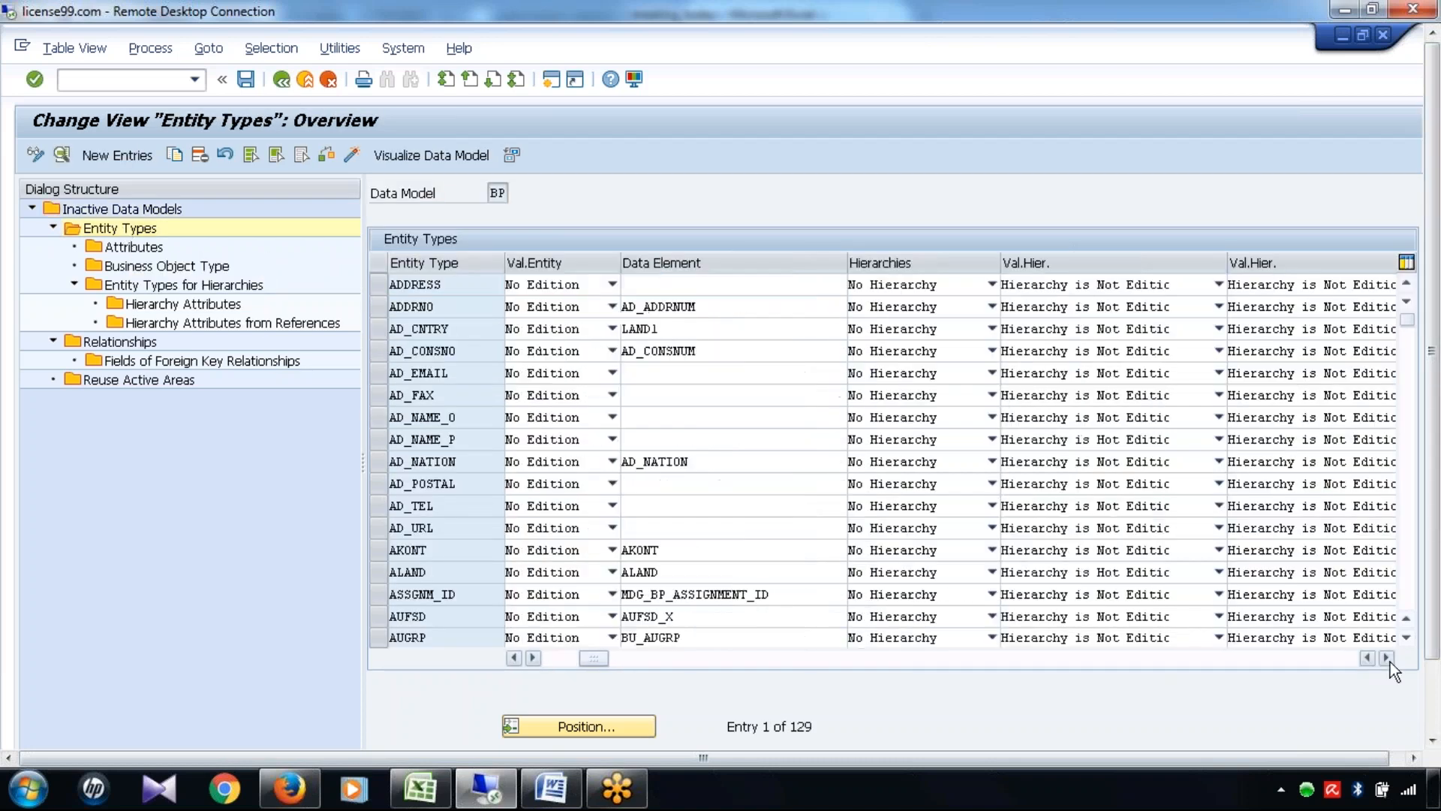
click(1387, 658)
click(1387, 658)
click(1387, 658)
click(1387, 658)
click(1387, 659)
click(1387, 658)
click(1387, 658)
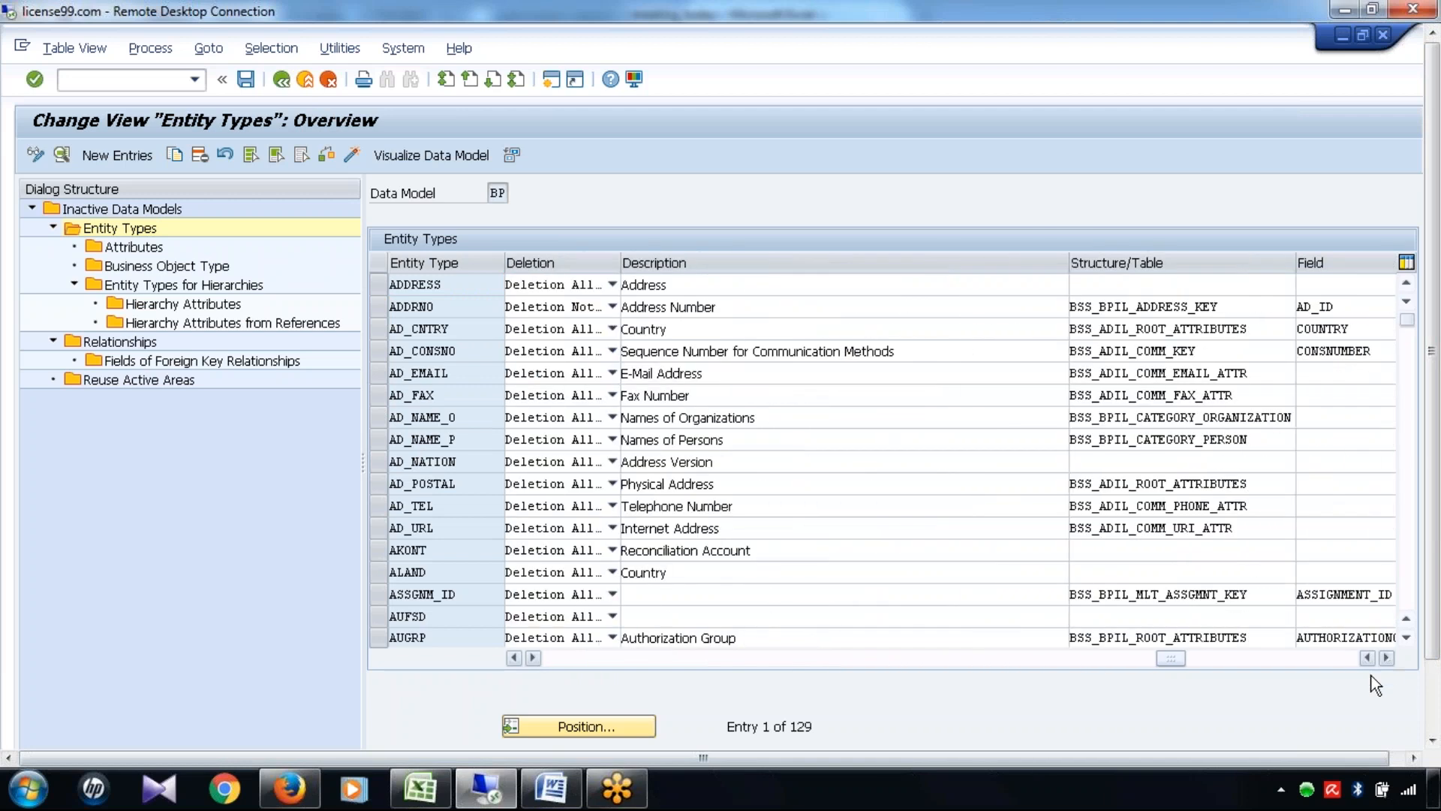
drag(447, 284, 364, 291)
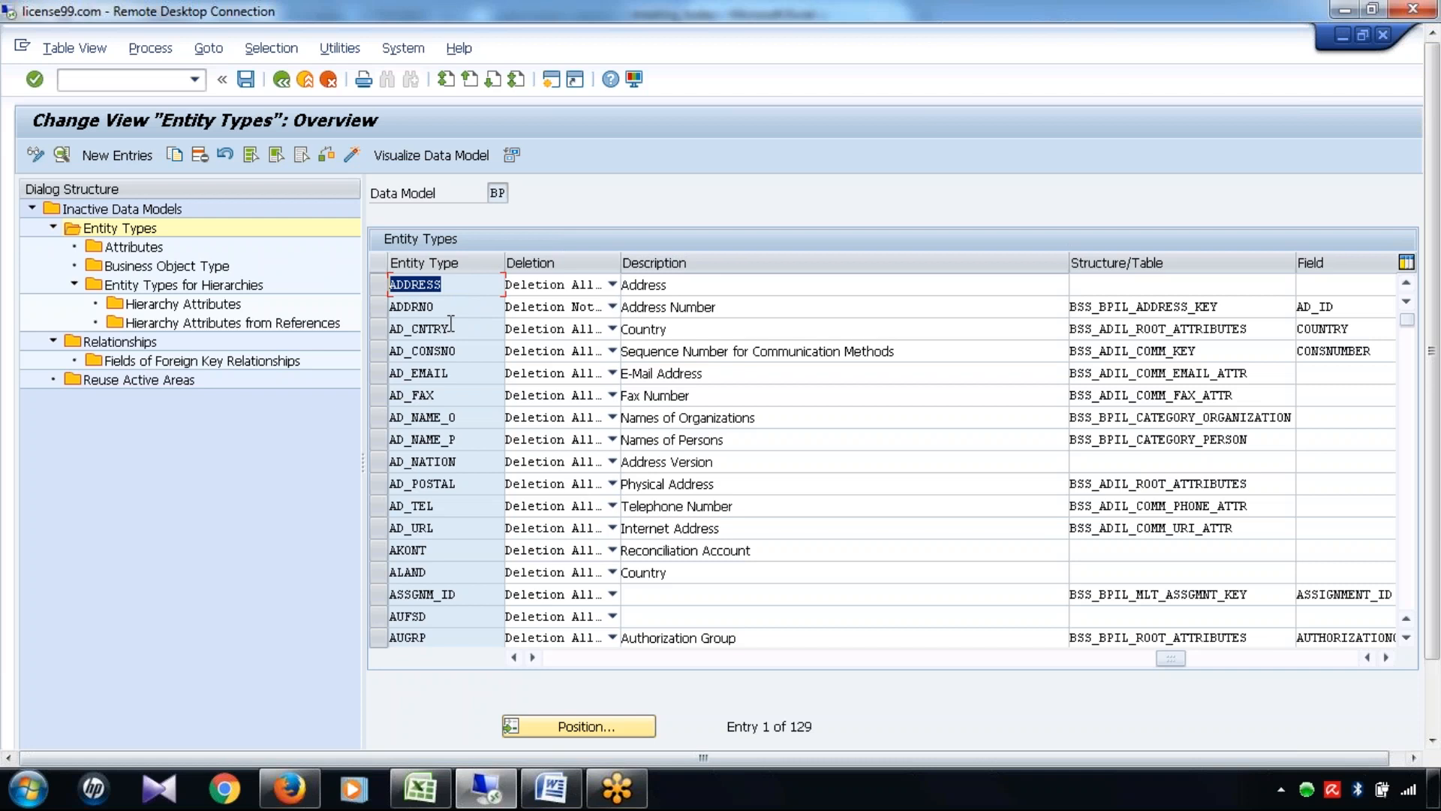
drag(450, 328, 358, 332)
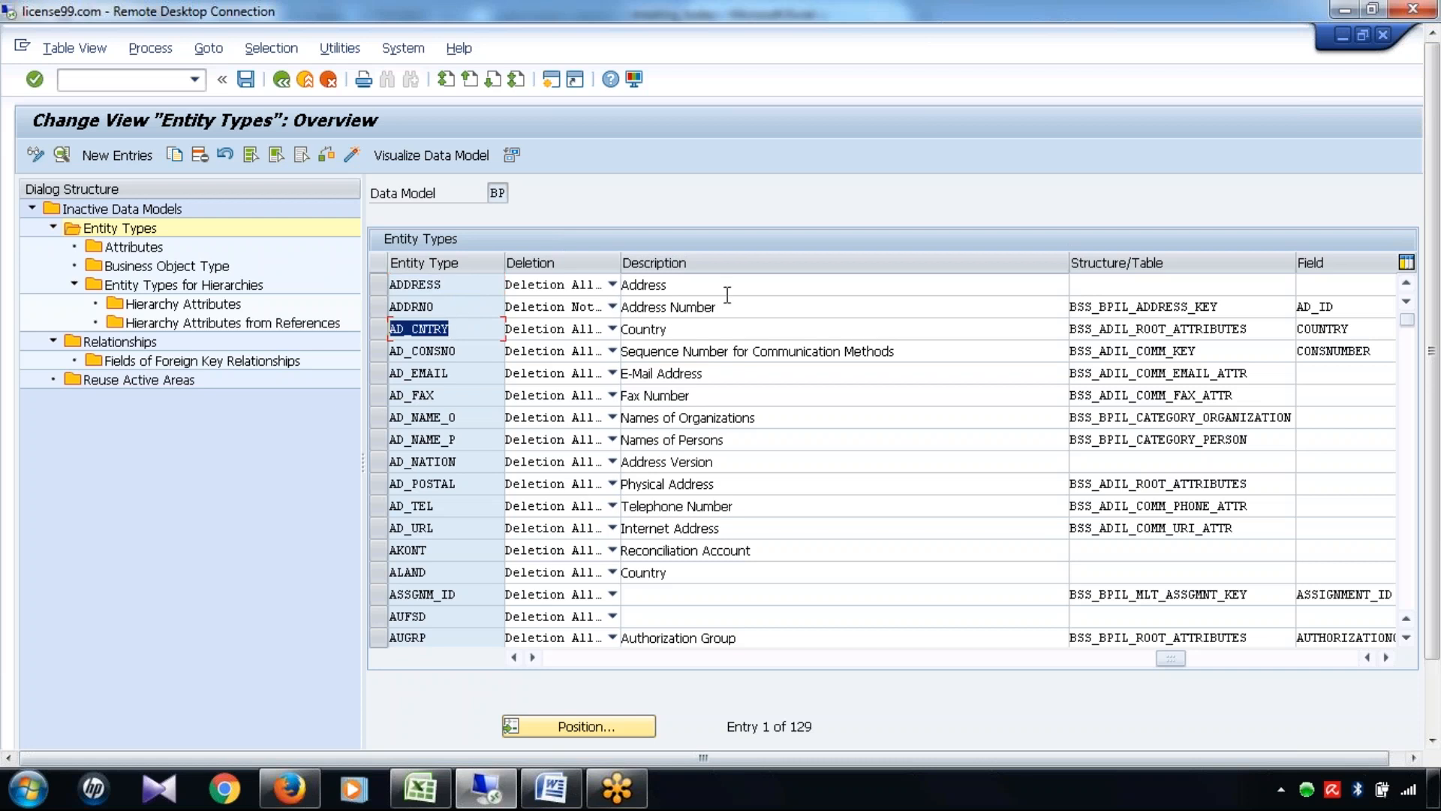
drag(450, 373, 355, 389)
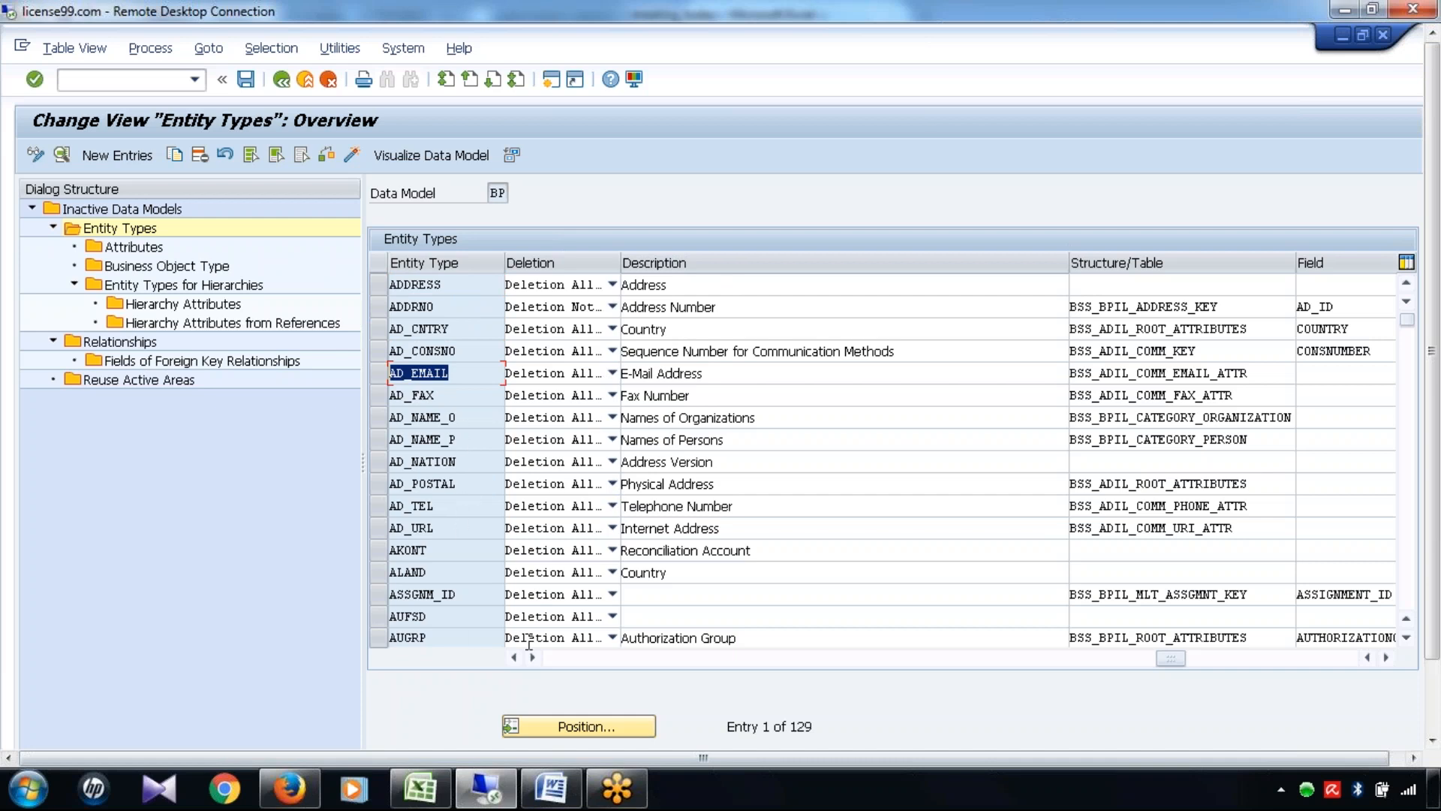
Examine the BP entity types BP_CUSTAX, BP_CENTRL and BP_ADDR, and return to the data model list
click(460, 623)
key(Page_Down)
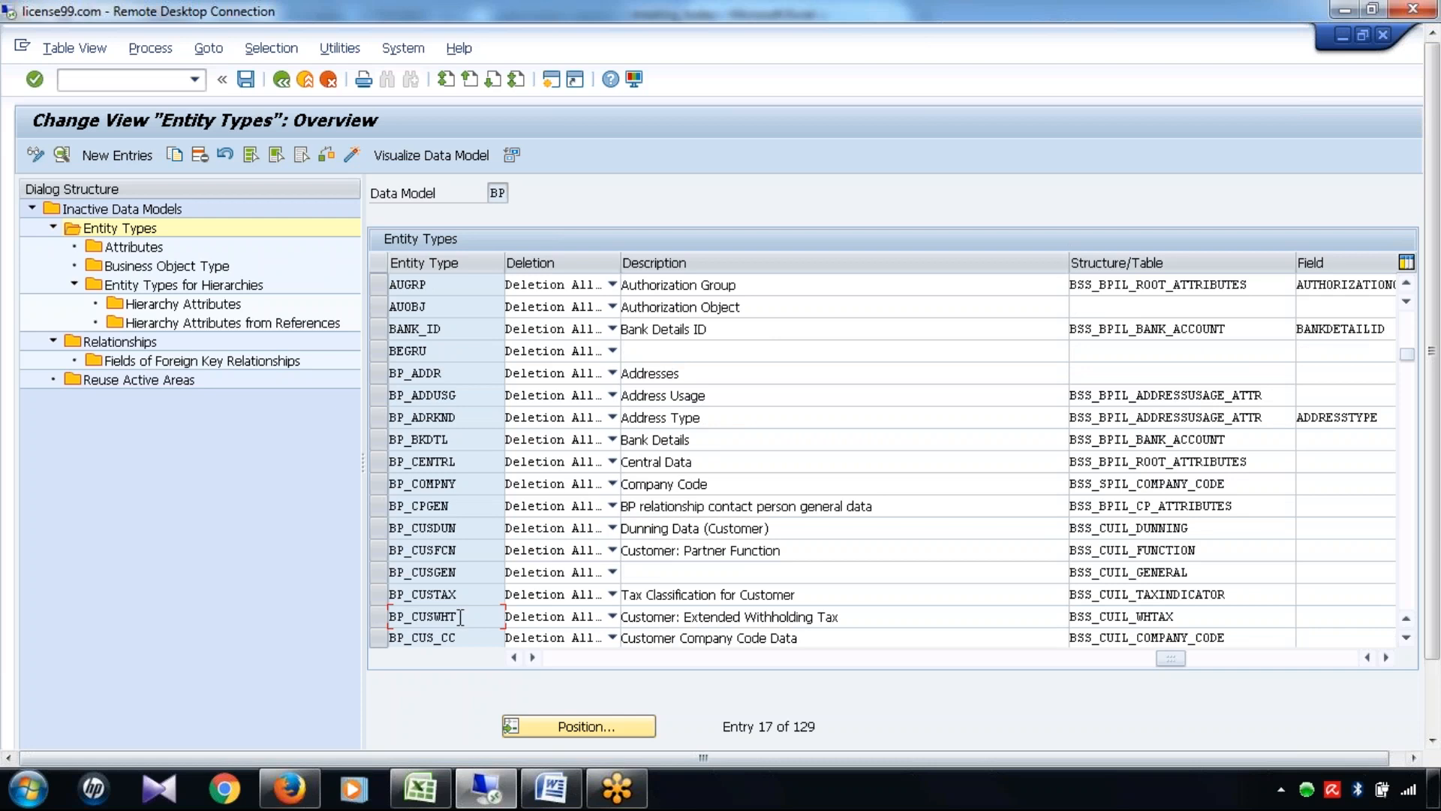
drag(460, 593, 313, 588)
click(465, 459)
drag(466, 459, 366, 458)
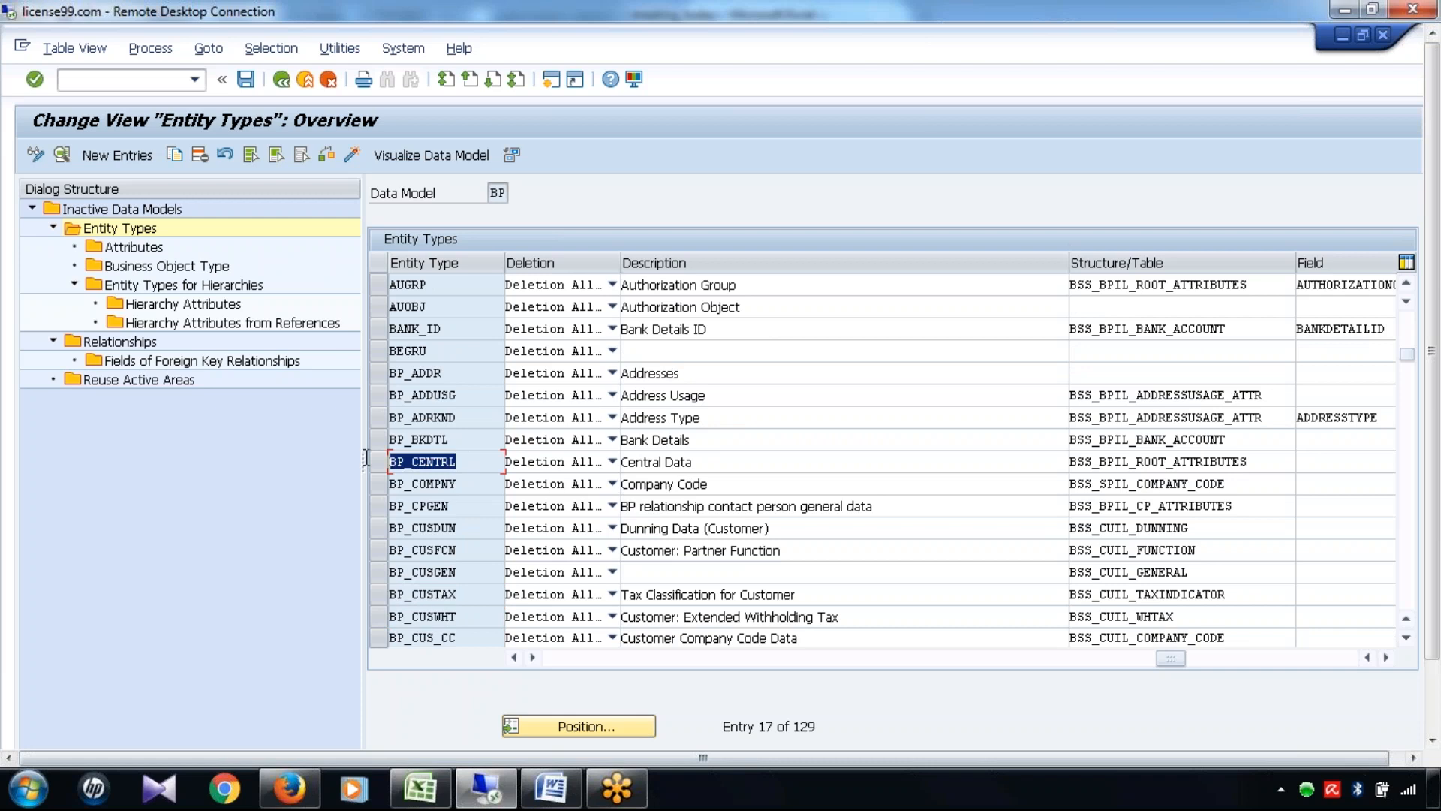
click(451, 372)
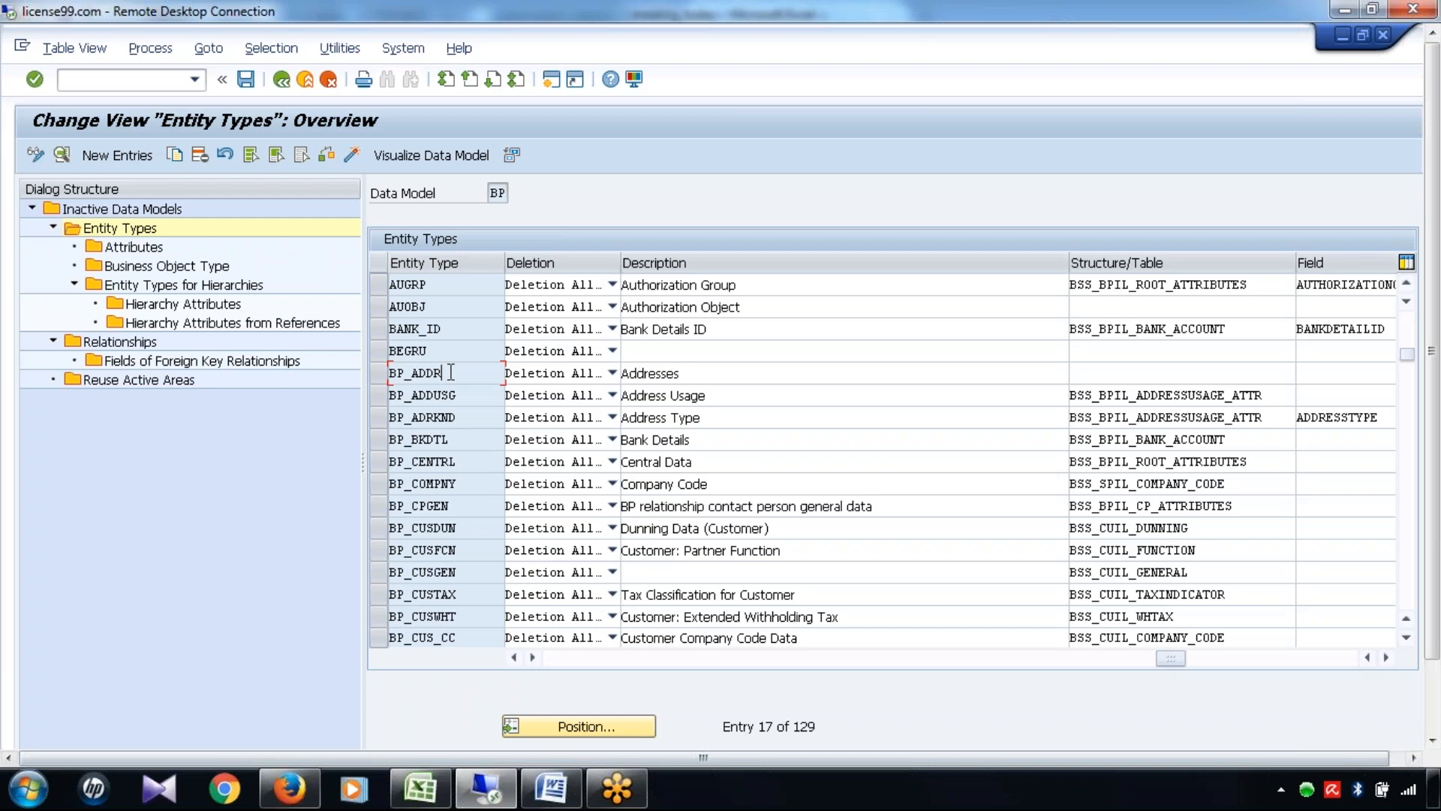
drag(451, 372, 352, 378)
click(282, 81)
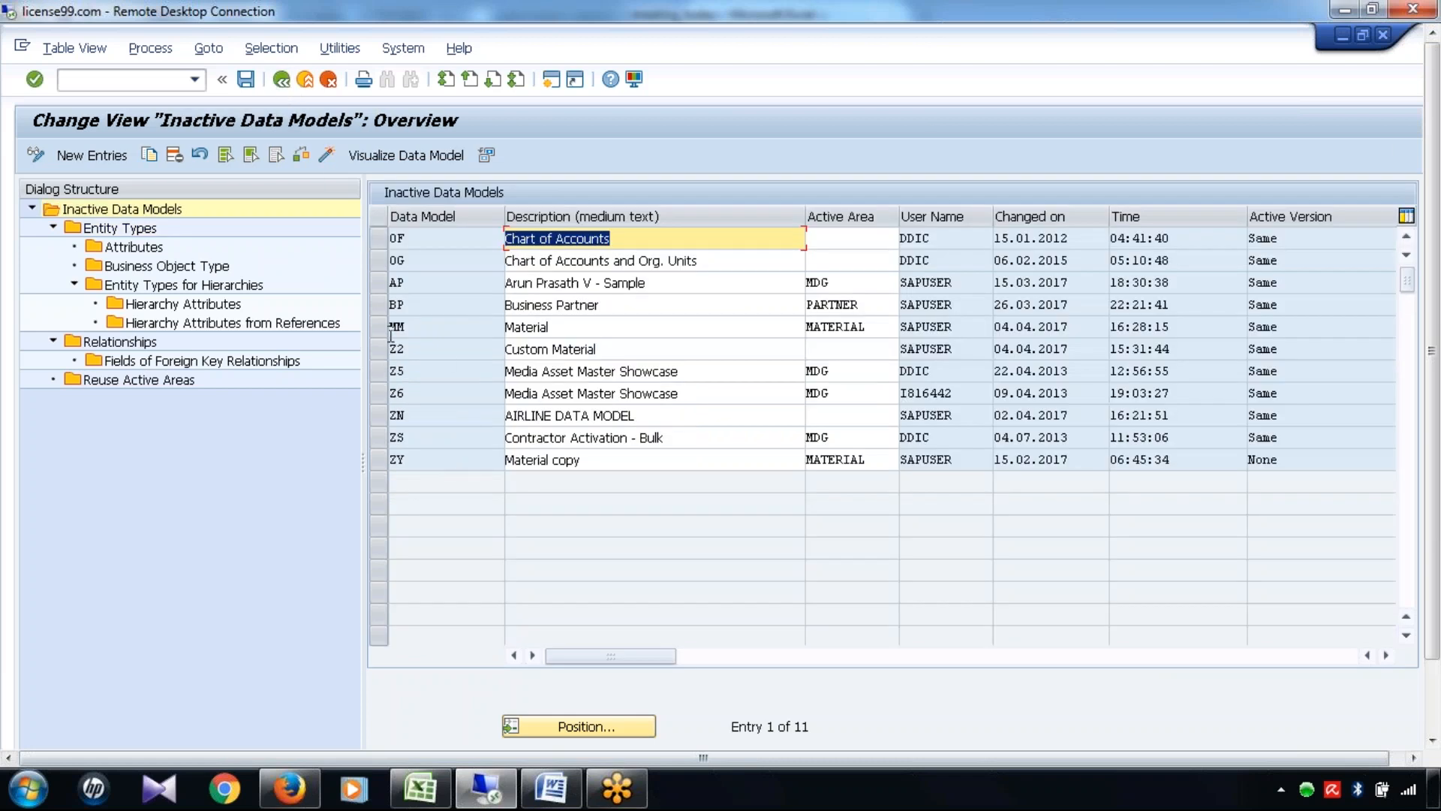
click(377, 309)
Switch to the meeting_today workbook in Excel and enter "Entity - Attribute" in cell B435 of Sheet3
click(421, 790)
click(146, 307)
text(Entity )
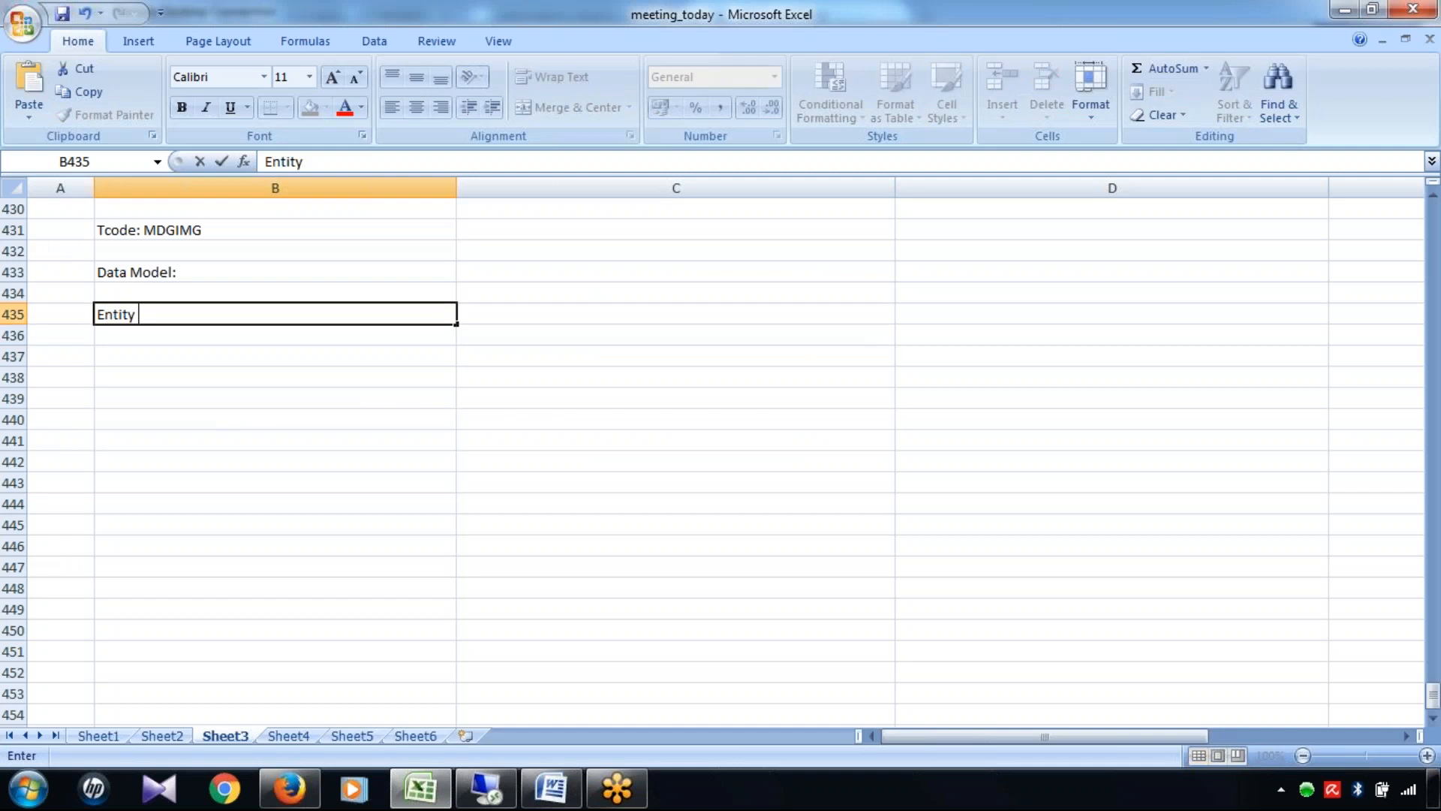
text(-)
text(Attribute)
Enter "Material#" in cell B437 as an example below the entity and attribute heading
click(201, 365)
text(Material#)
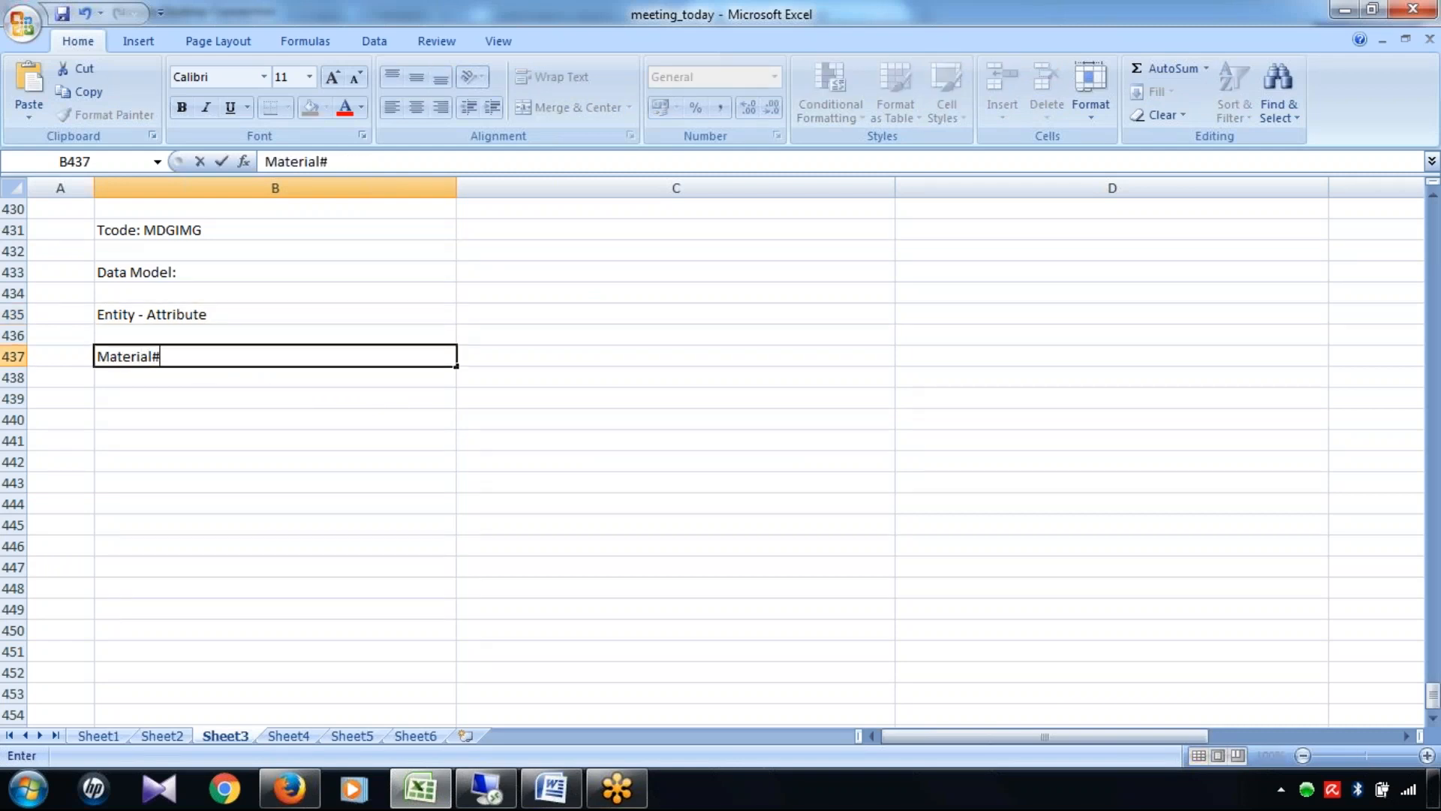
click(159, 399)
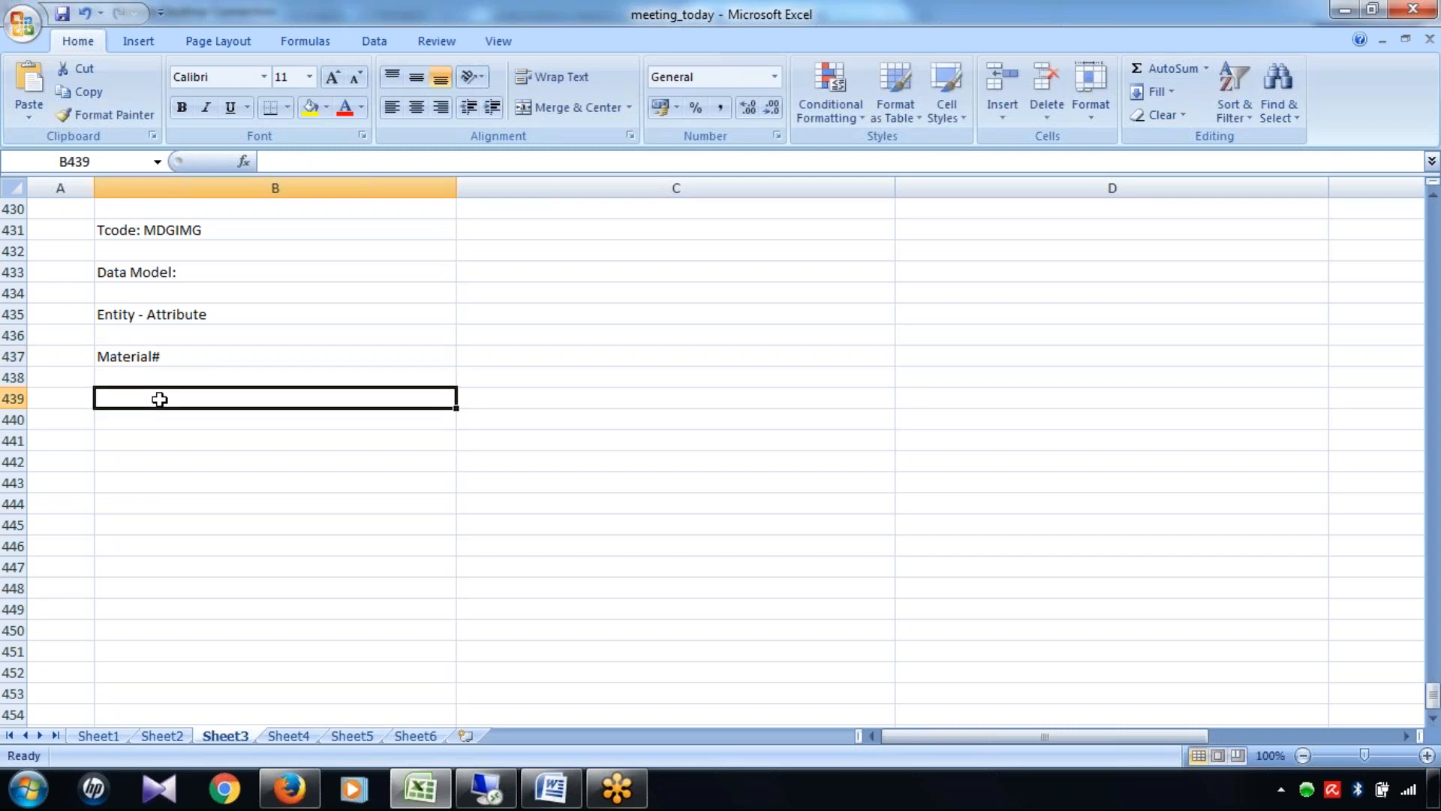
Enter "Material Type" in B439, "Industry sector" in B441 and "Old Material Number" in B443 as further attribute examples
text(Ma)
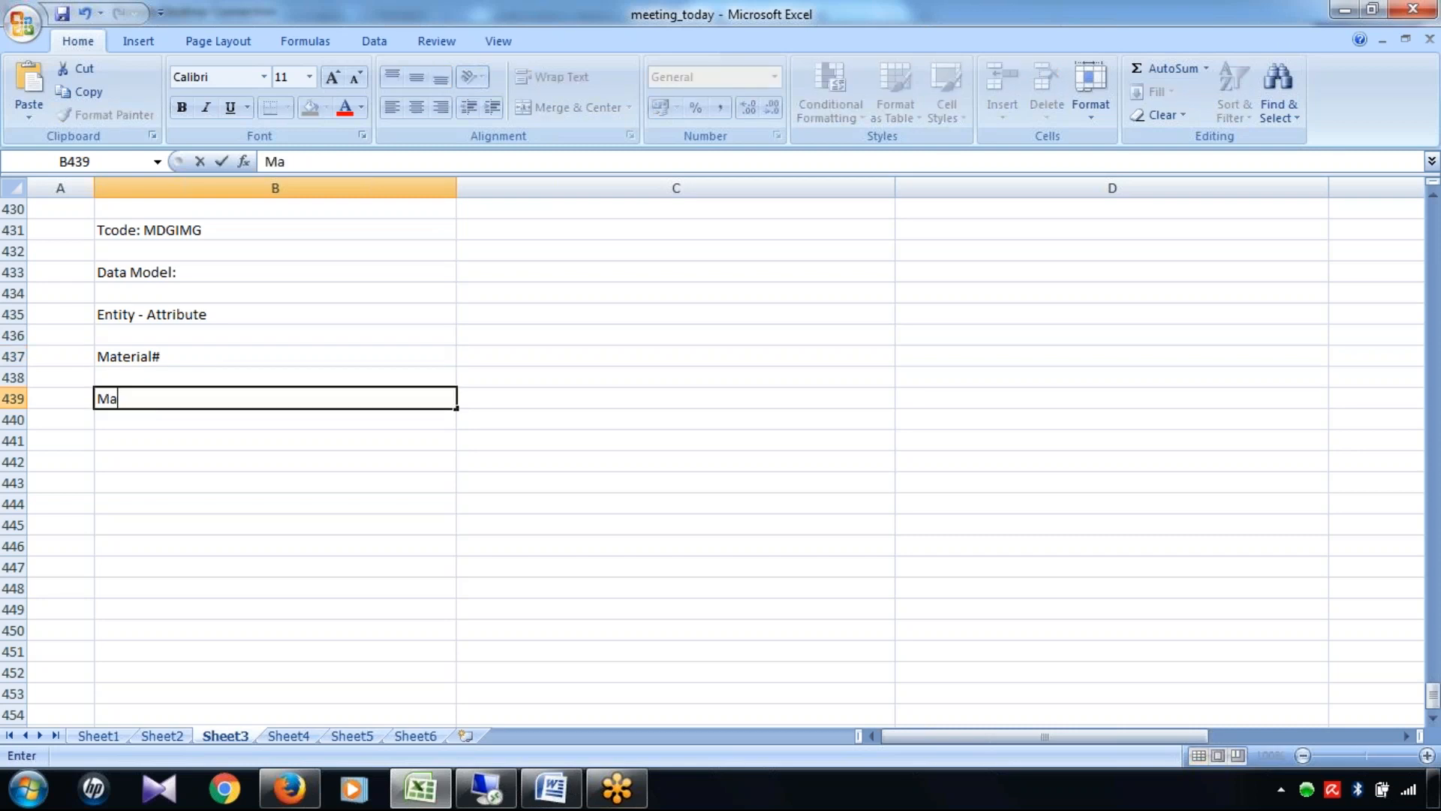
text(terial Type)
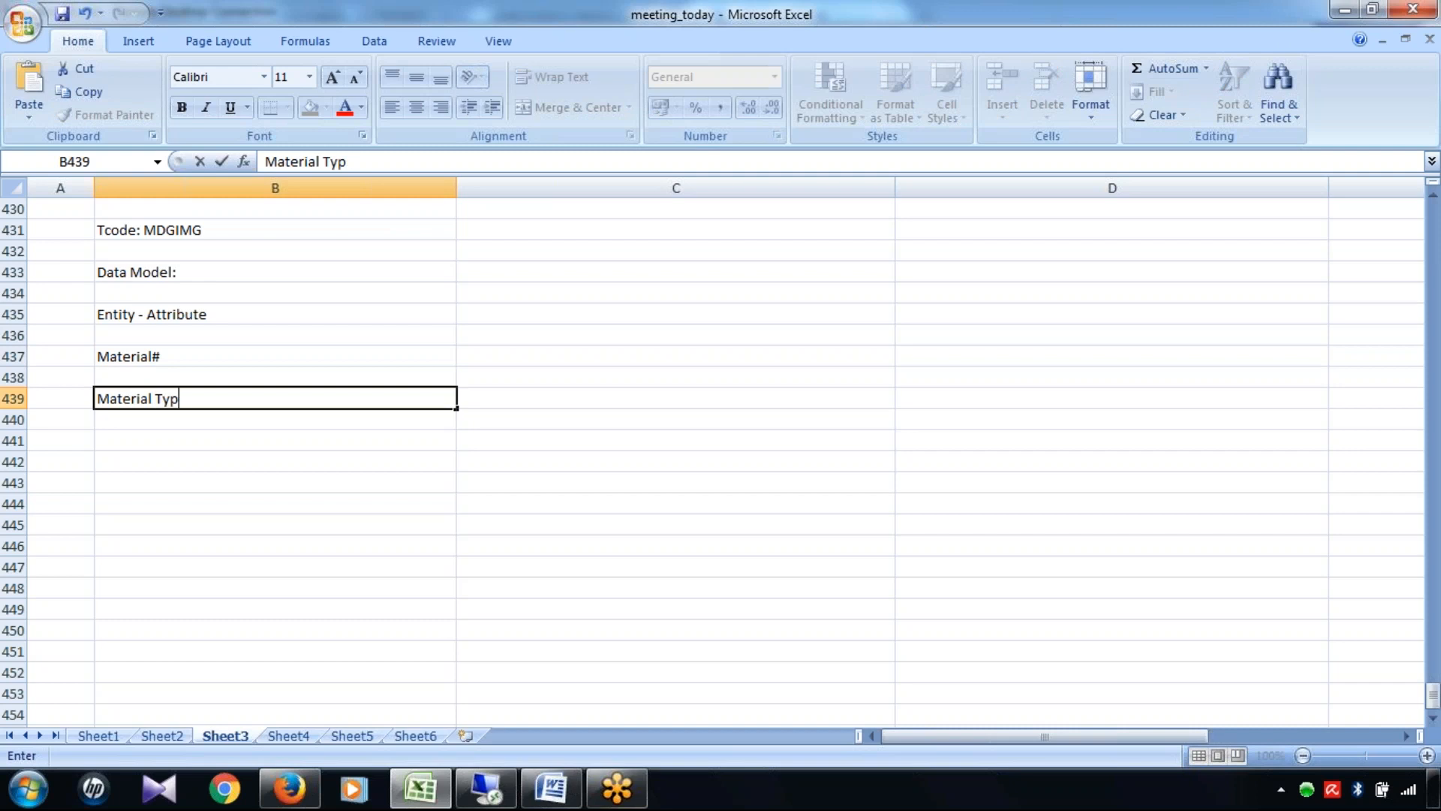
key(Return)
key(Return)
text(In)
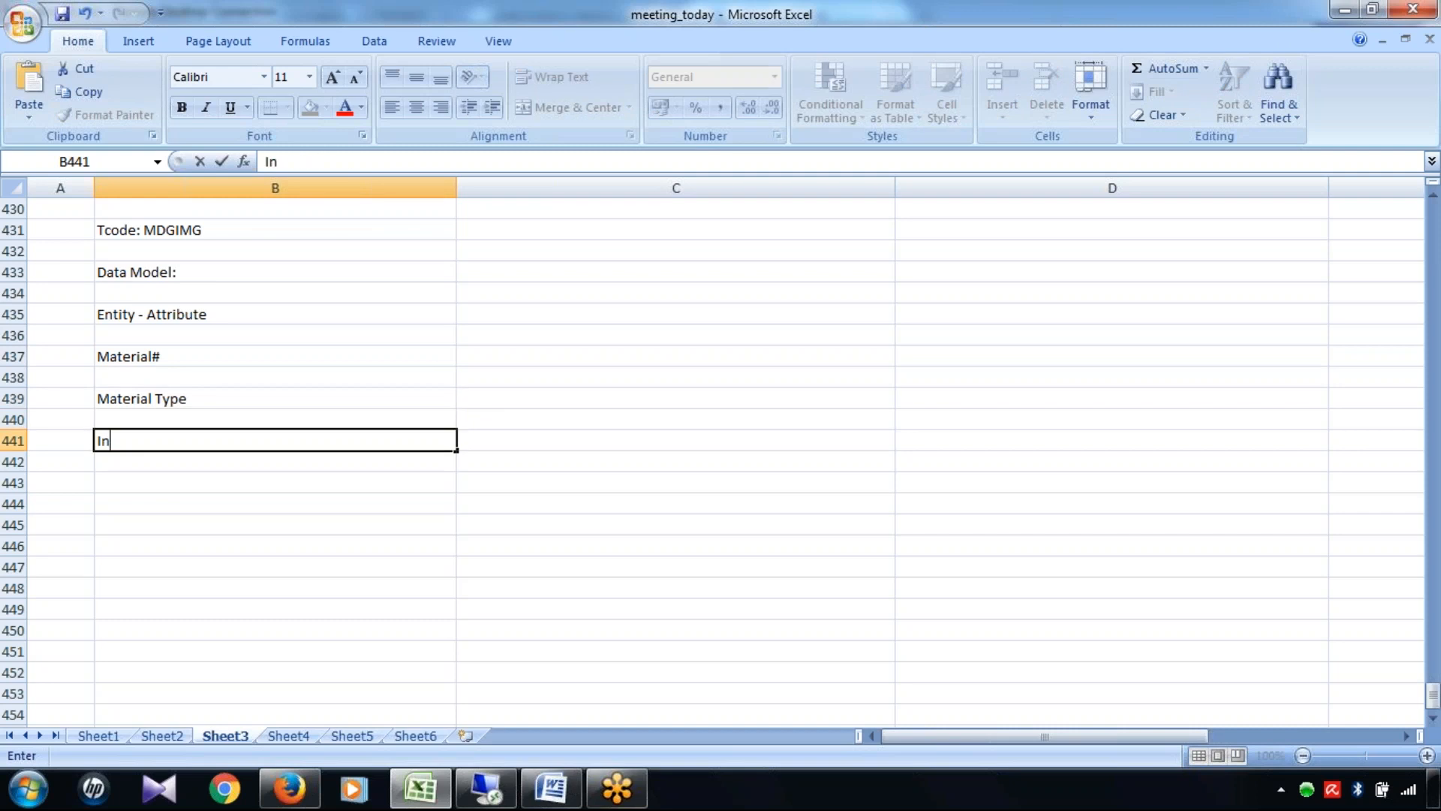
text(dustry sector)
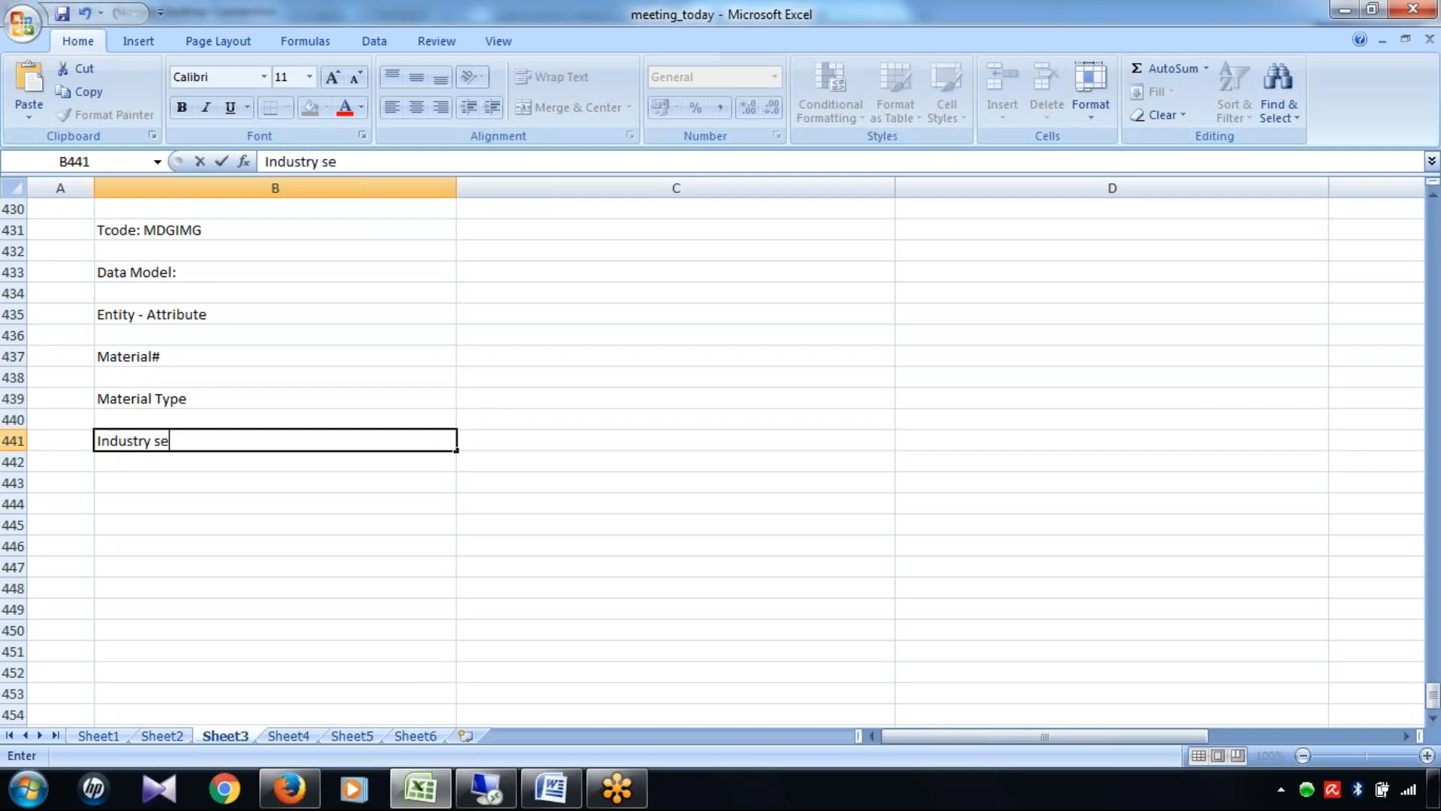
key(Return)
key(Return)
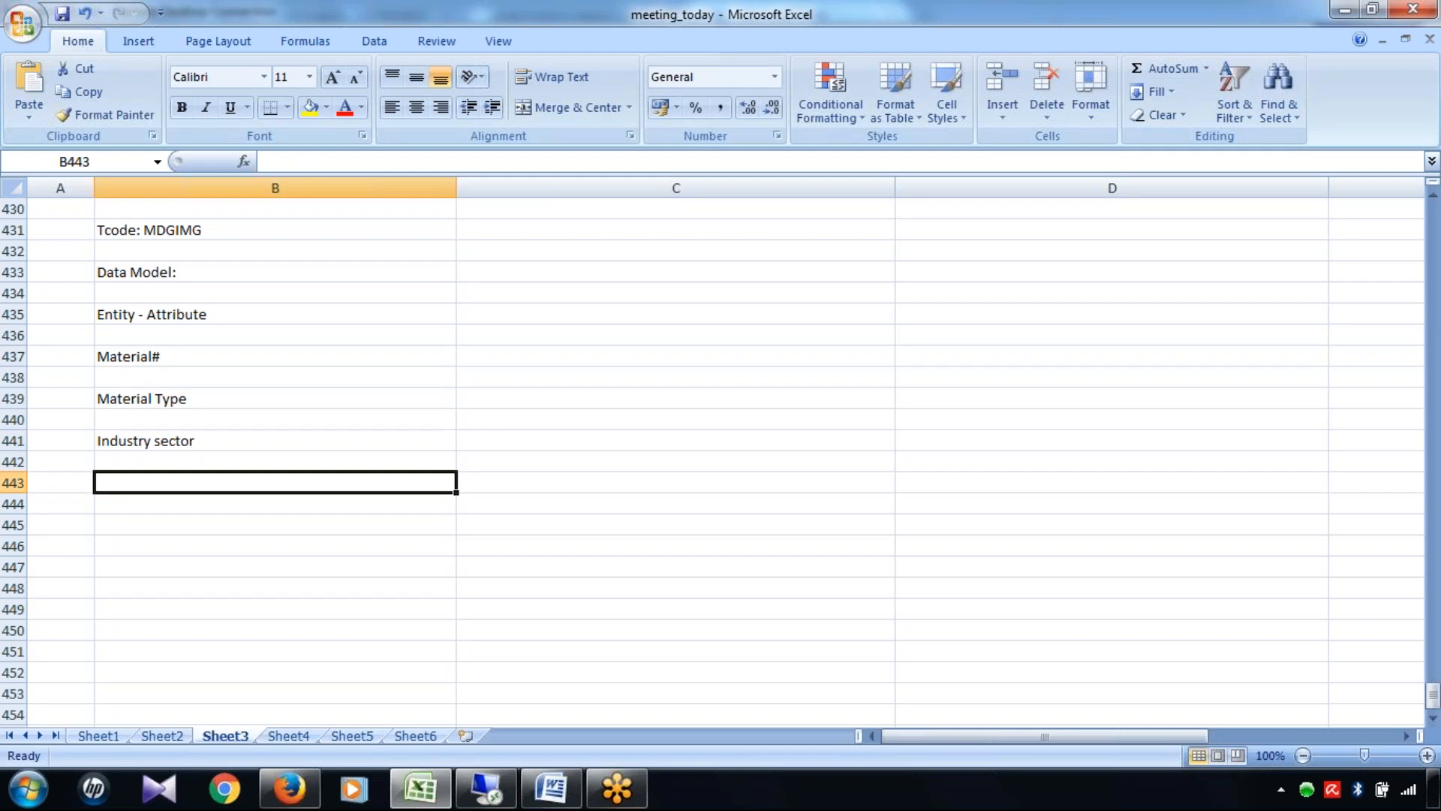
text(Old)
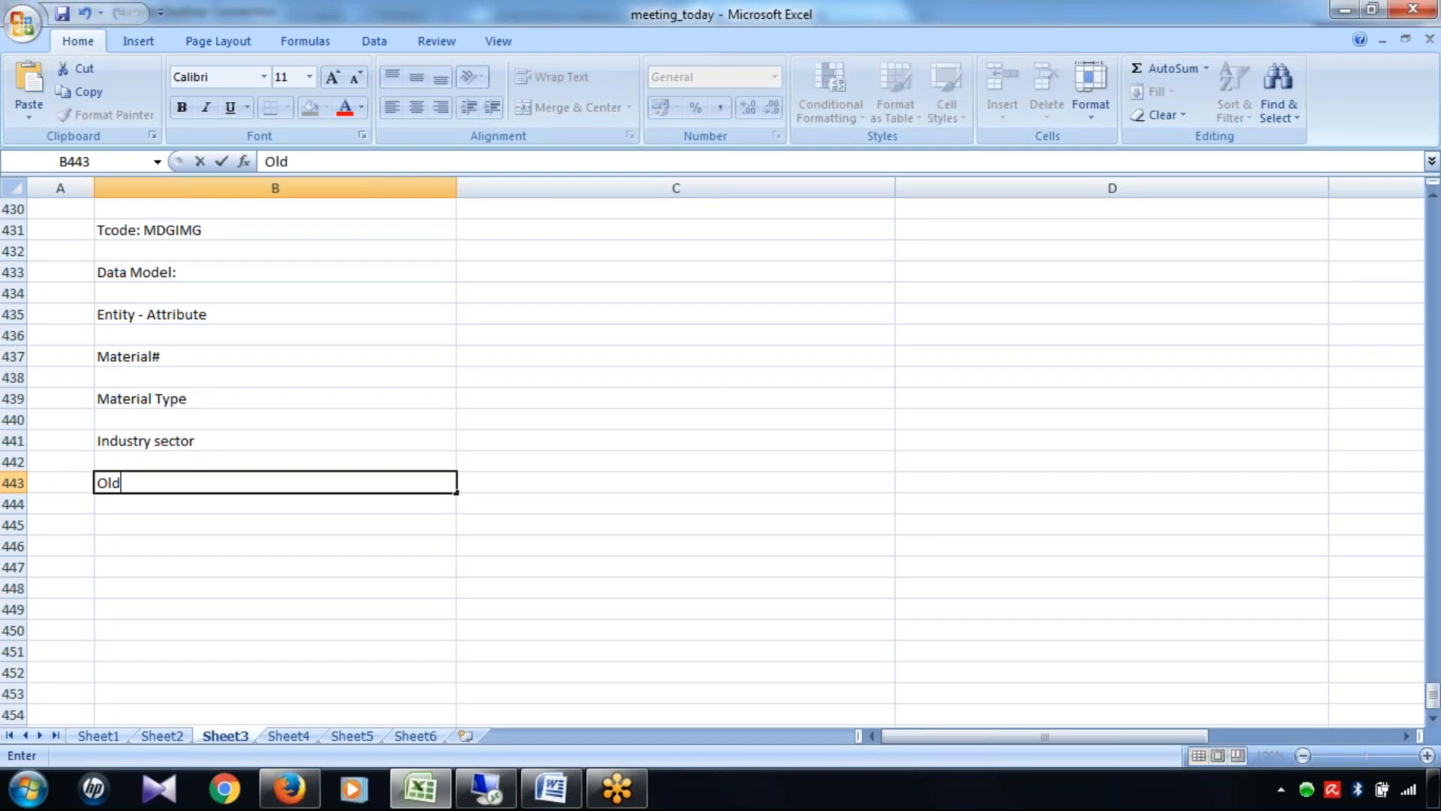
text( Material Number)
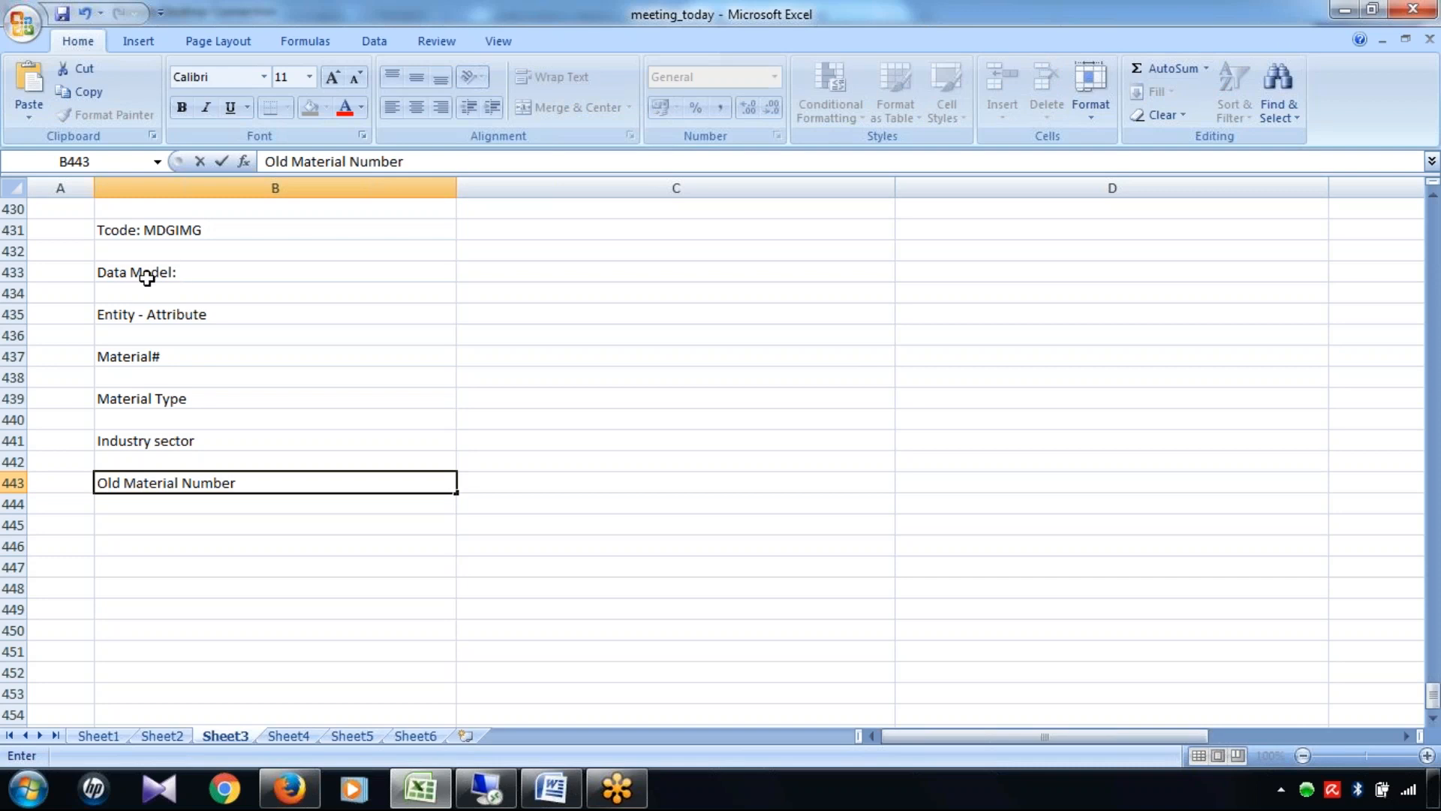
Enter the note "Entity type - Group of entities/attributes" in cell B446
click(146, 545)
text(Enti)
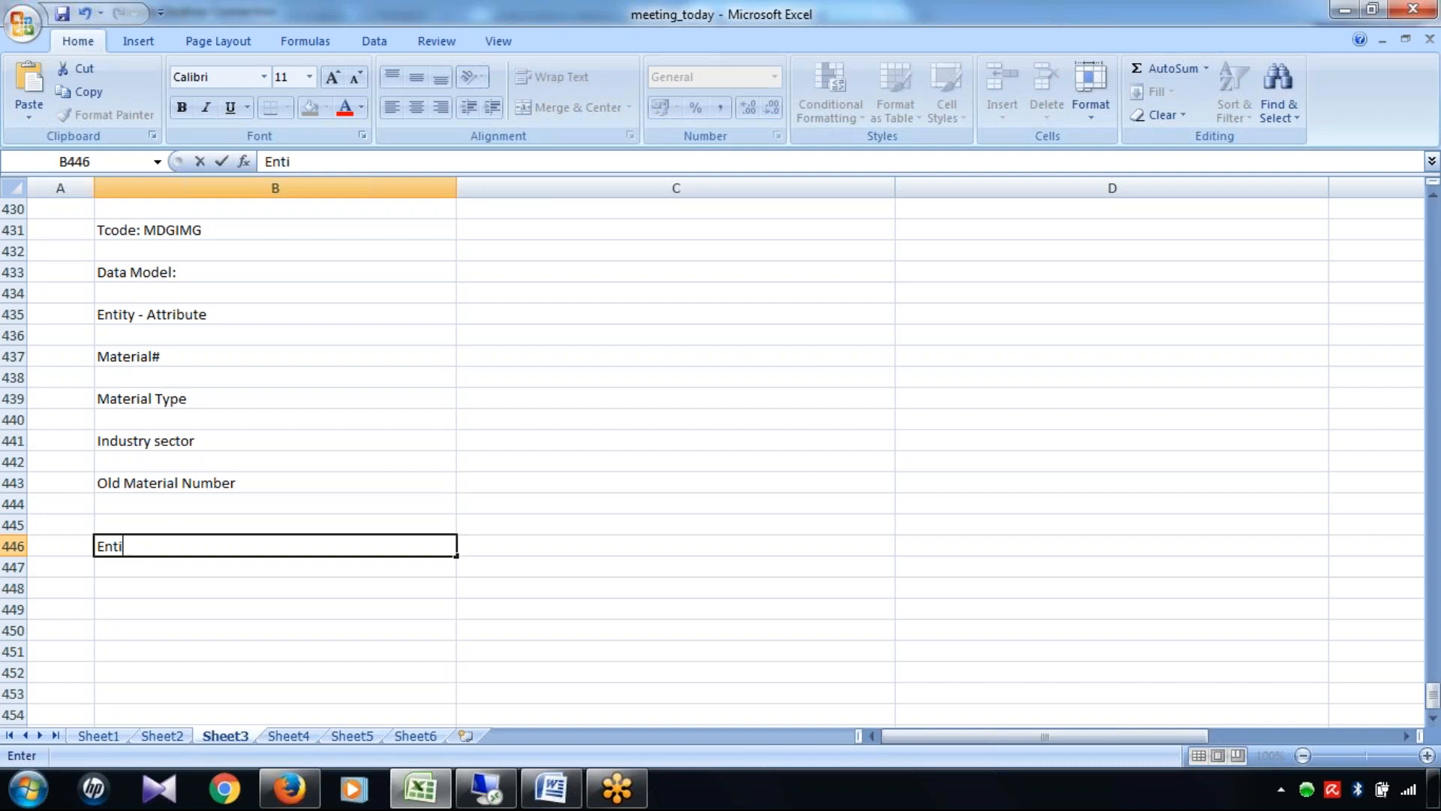
text(ty type - Group )
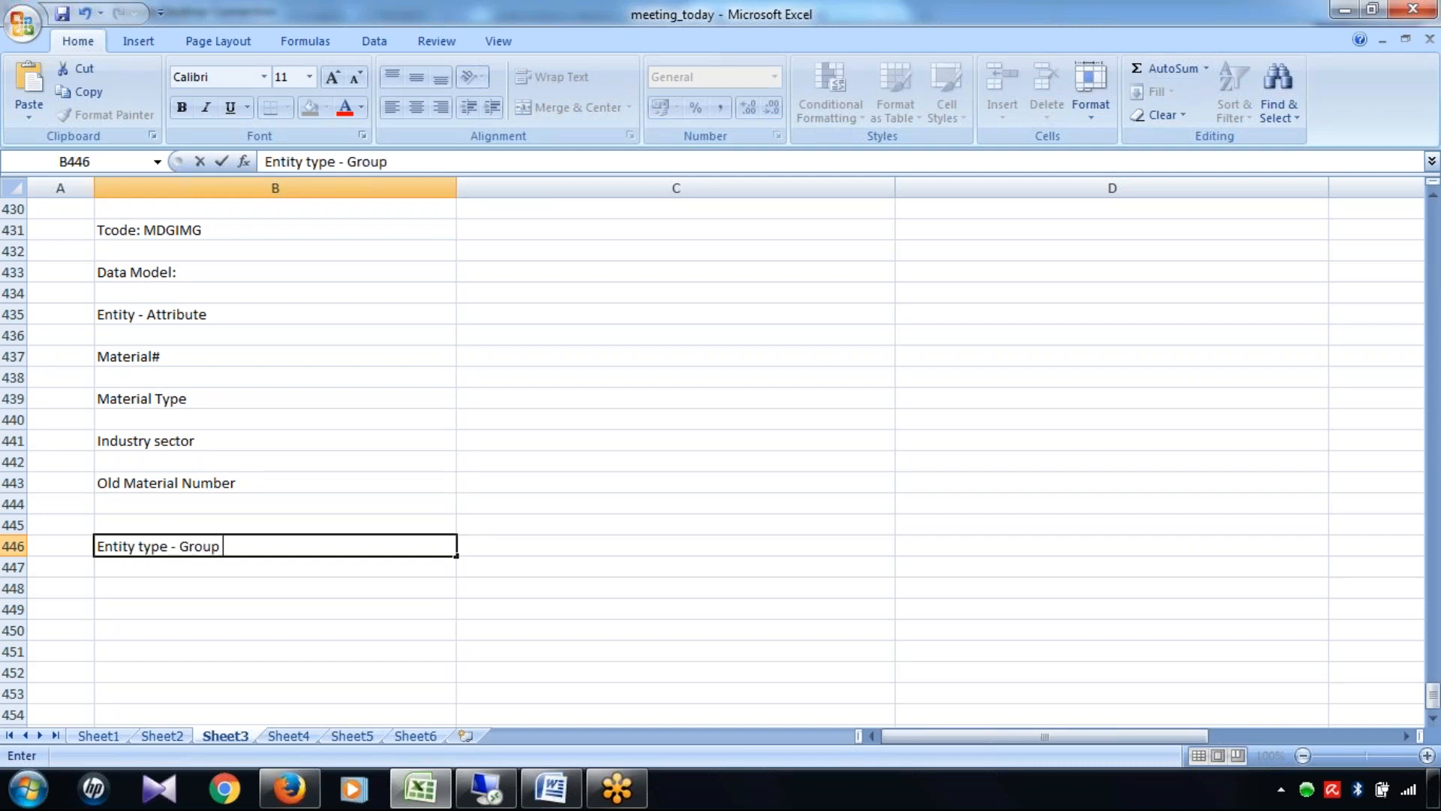
text(of entities/attr)
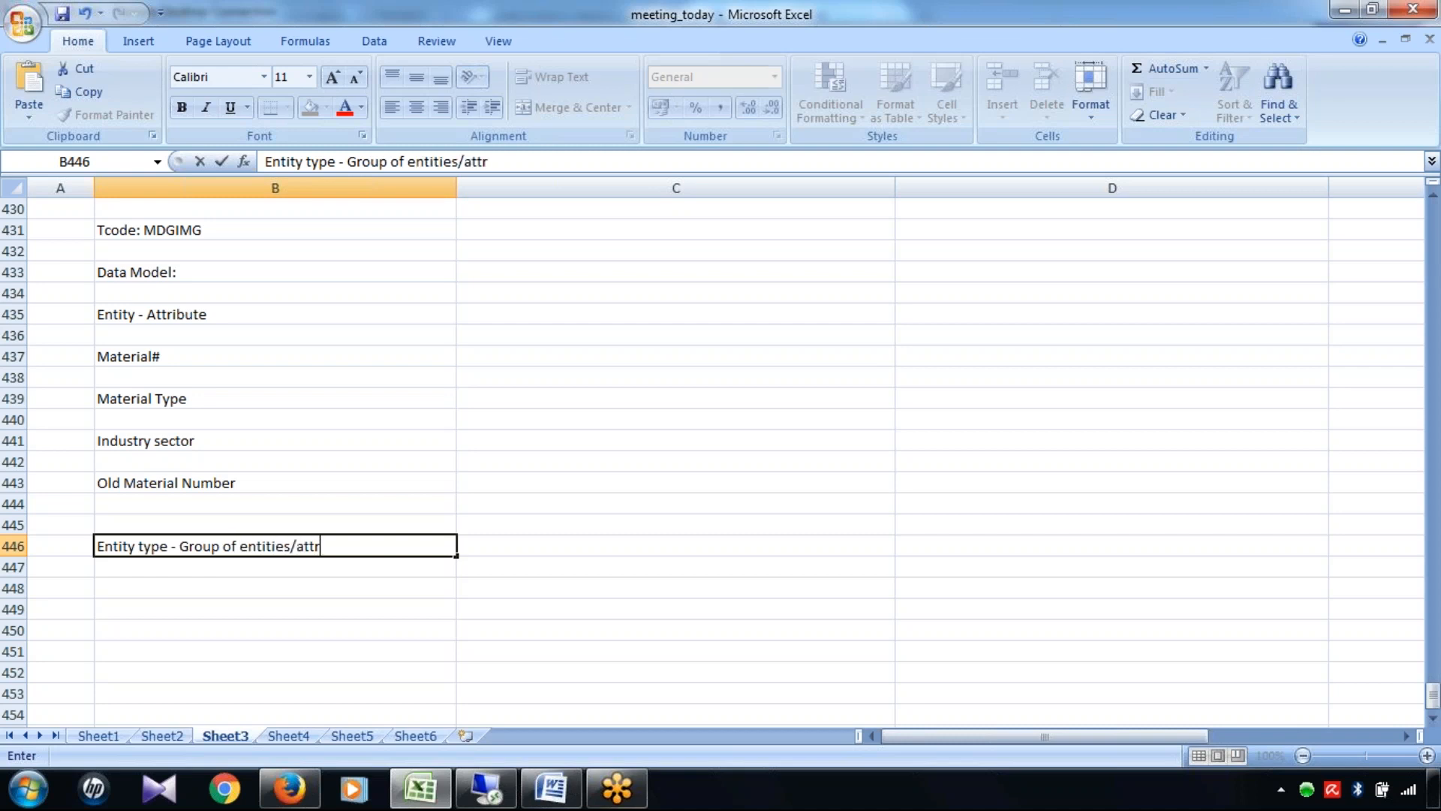
text(ibutes)
click(250, 607)
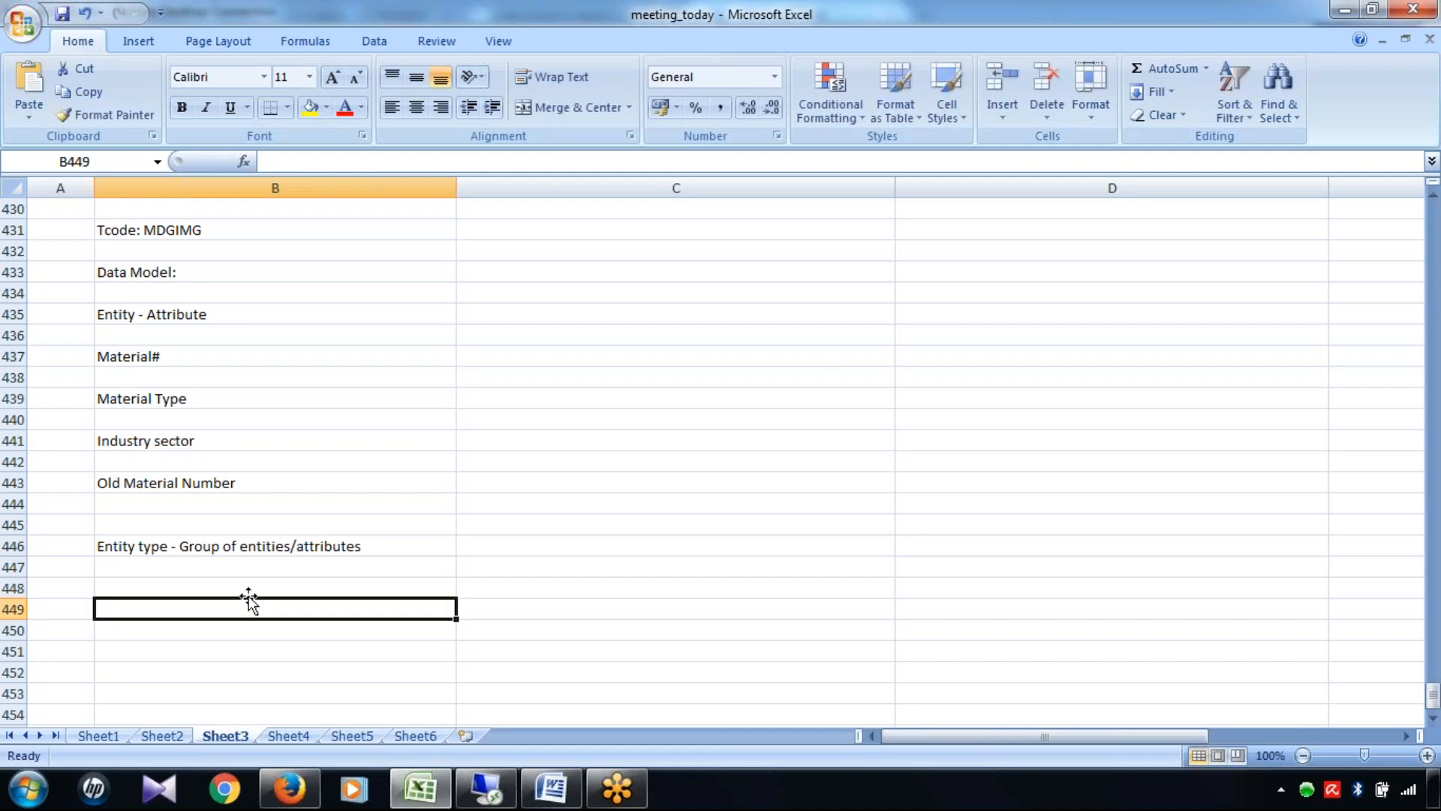
Switch to the SAP remote desktop session and open the entity types of the MM (Material) data model
click(486, 788)
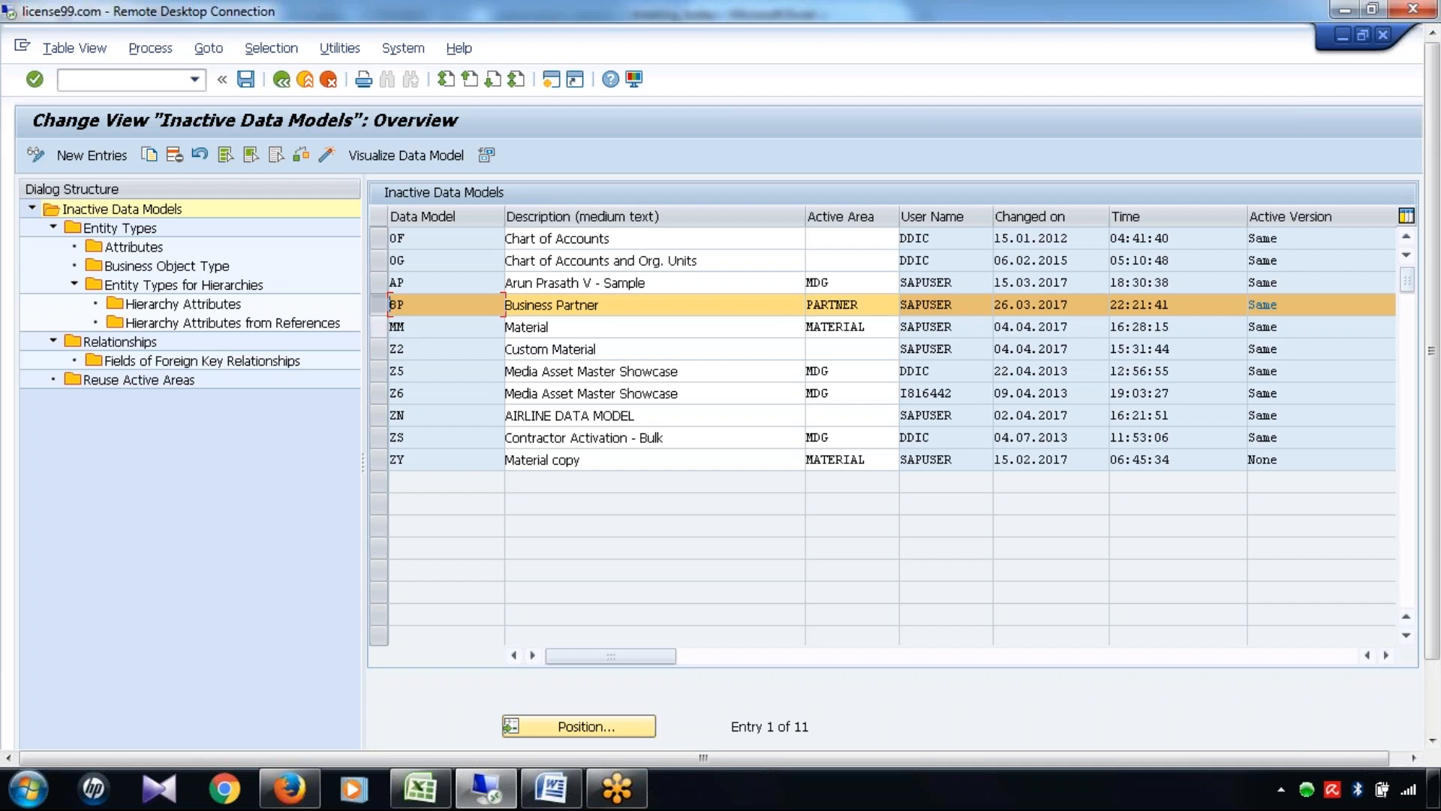
click(375, 321)
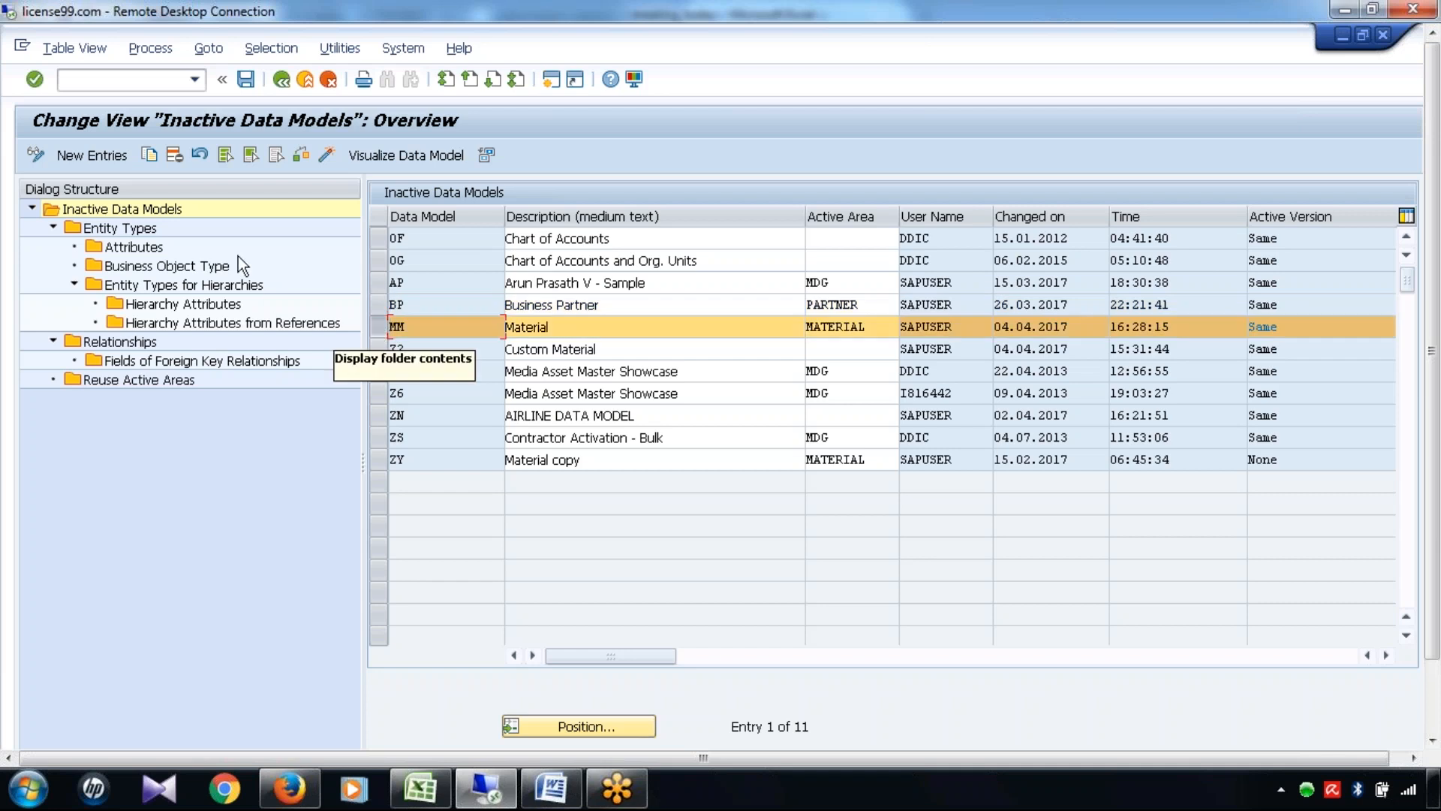
double_click(122, 231)
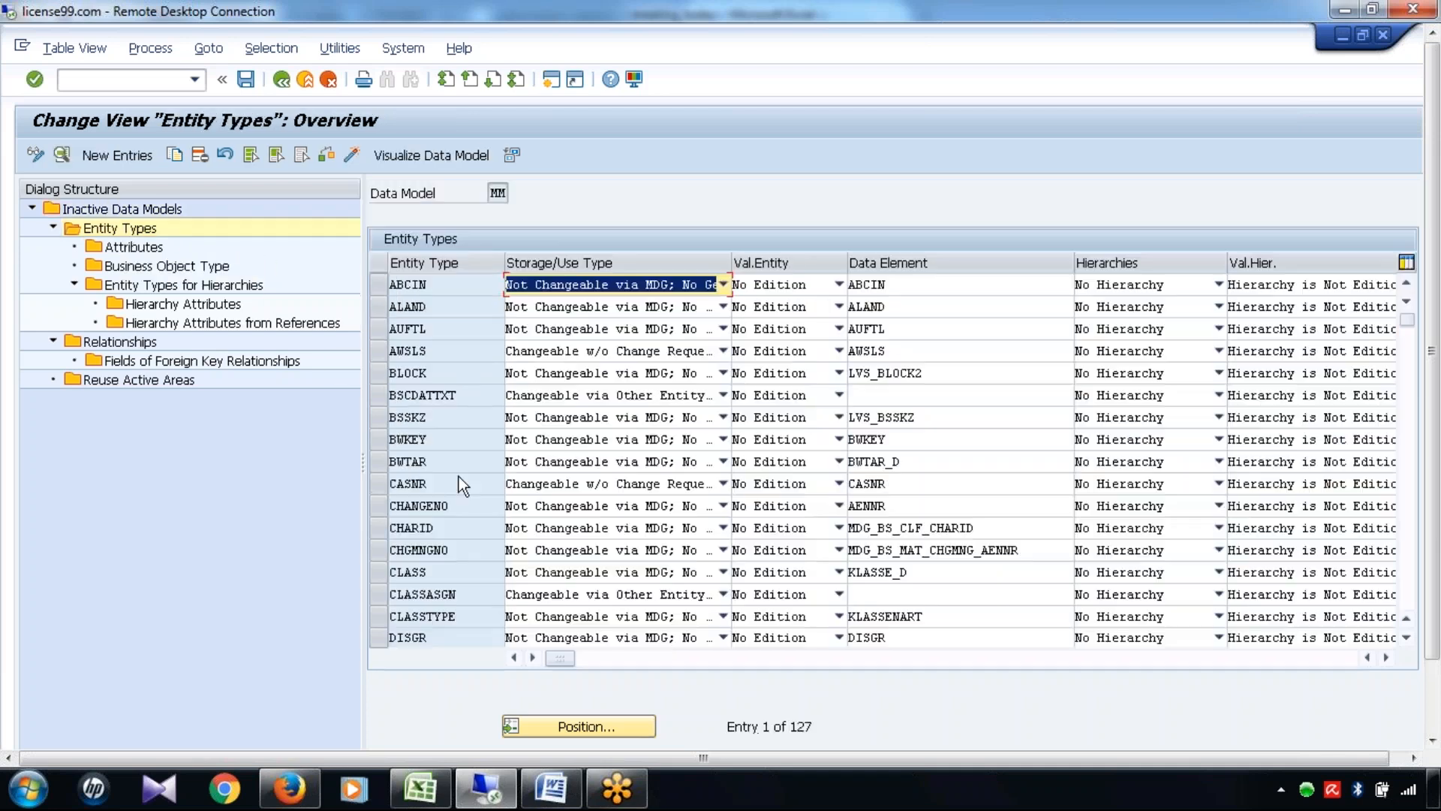
Find the MATERIAL entity type in the MM entity type list and open its attributes
key(Page_Down)
key(Page_Down)
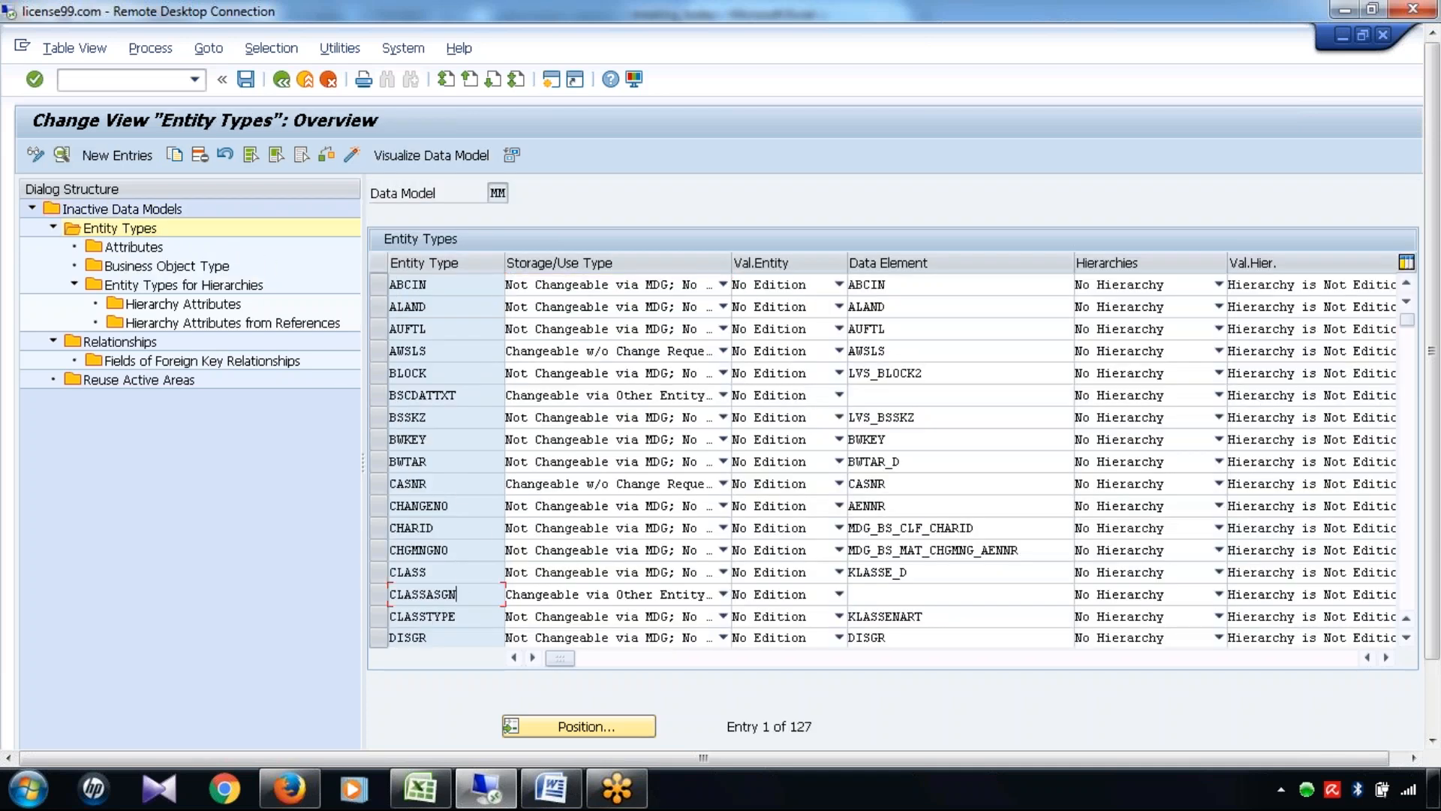
key(Page_Down)
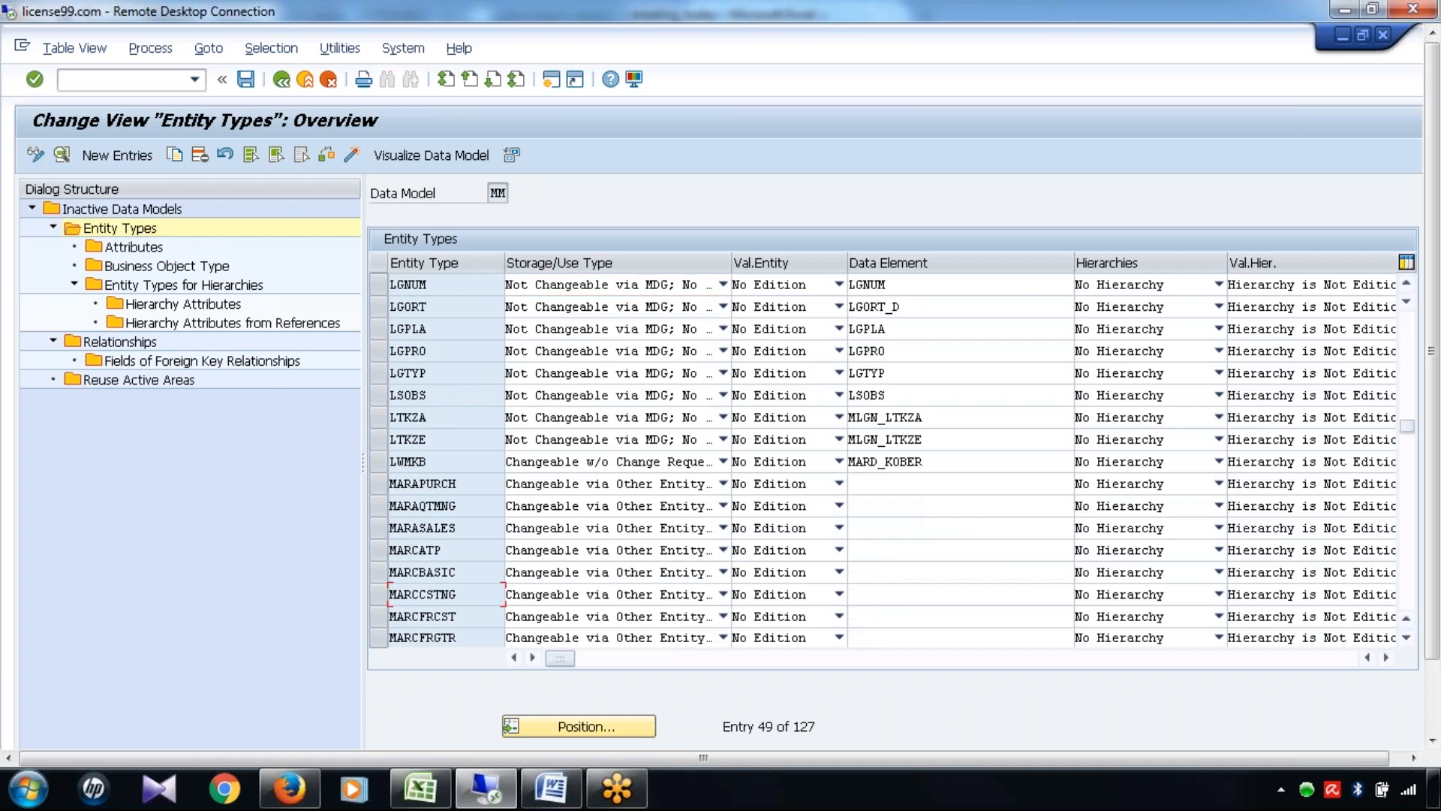
key(Page_Down)
click(377, 616)
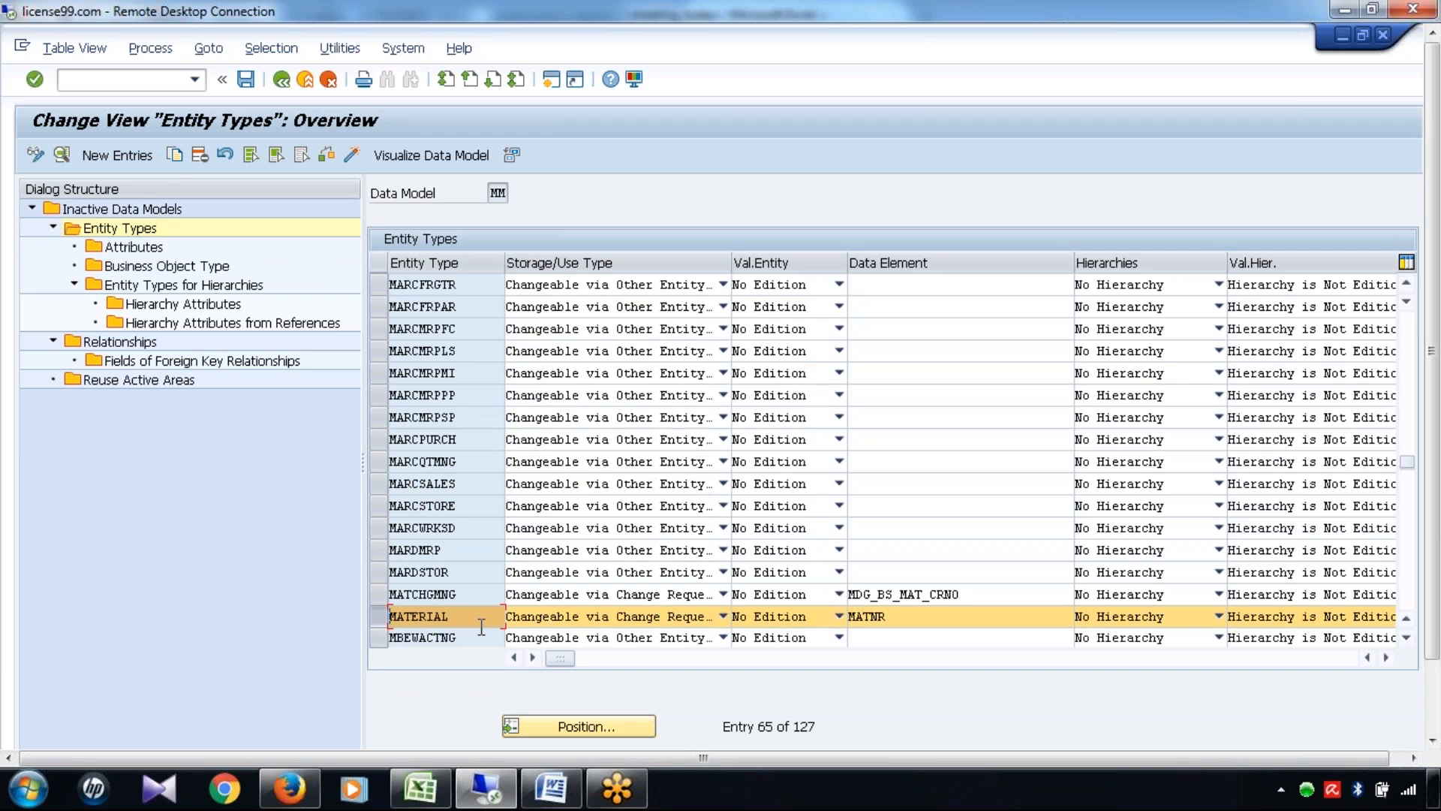
drag(466, 617, 343, 647)
click(132, 250)
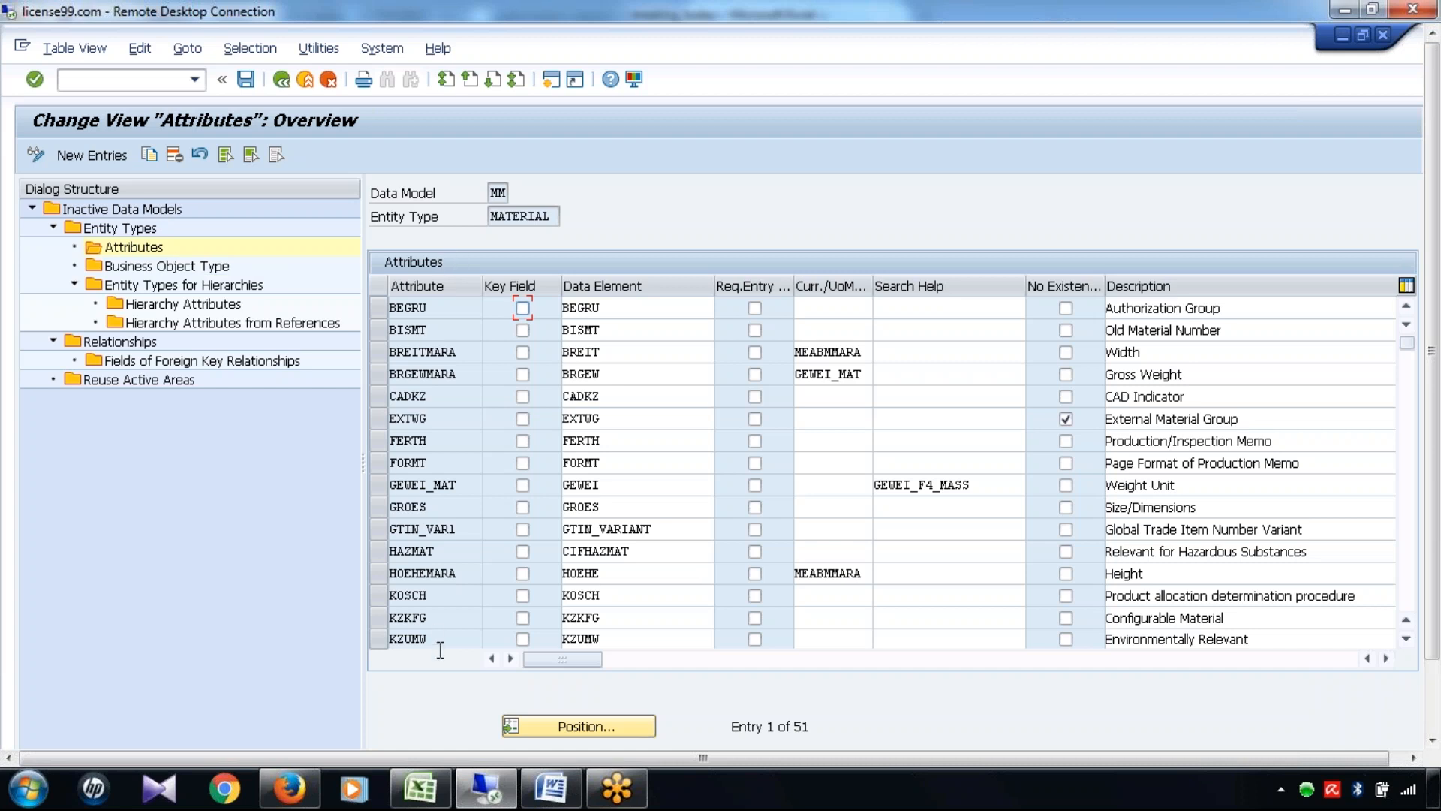
Look through the whole attribute list of the MATERIAL entity type, down to the custom Z attributes, and return to its start
click(462, 440)
key(Page_Down)
key(Page_Down)
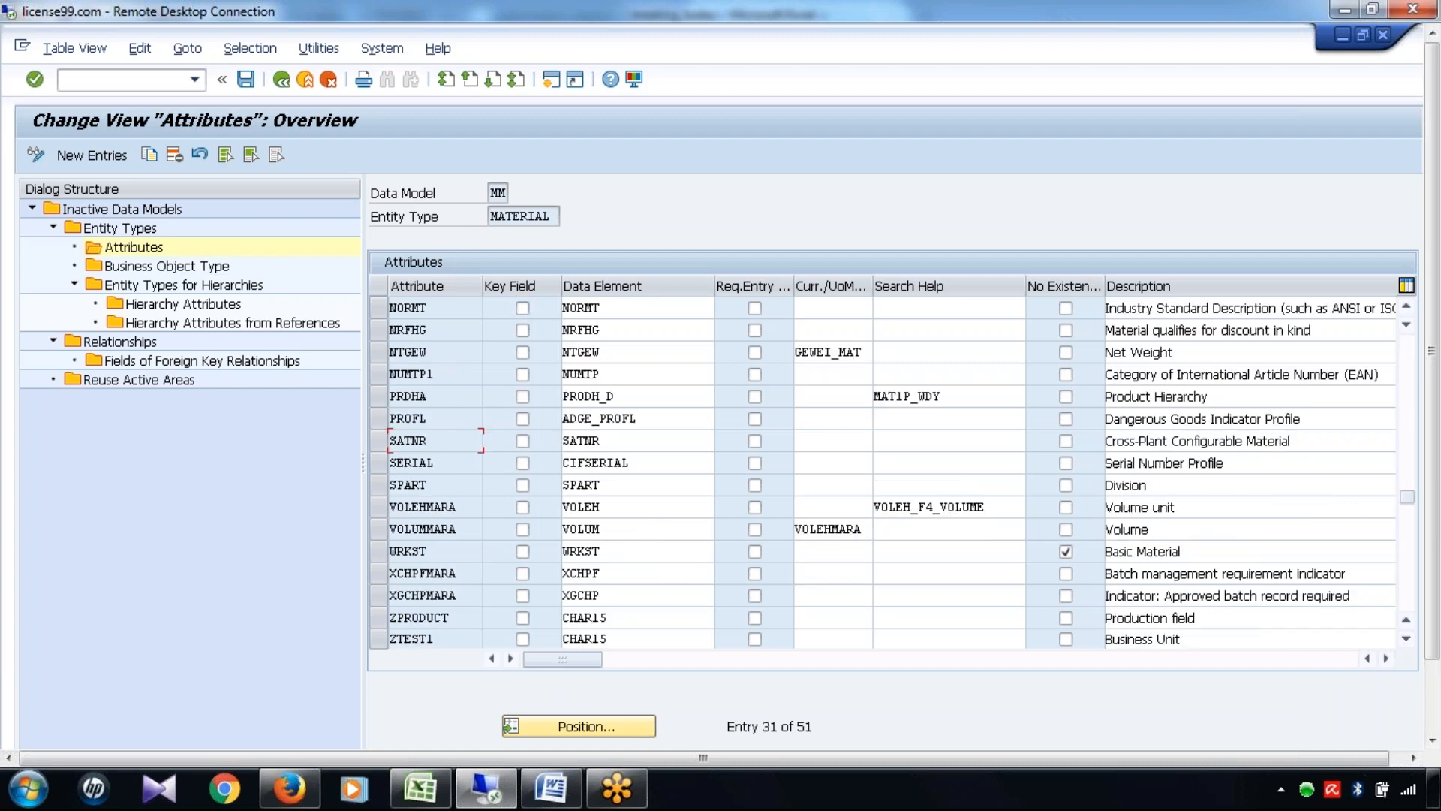
key(Page_Down)
key(Page_Up)
key(Page_Down)
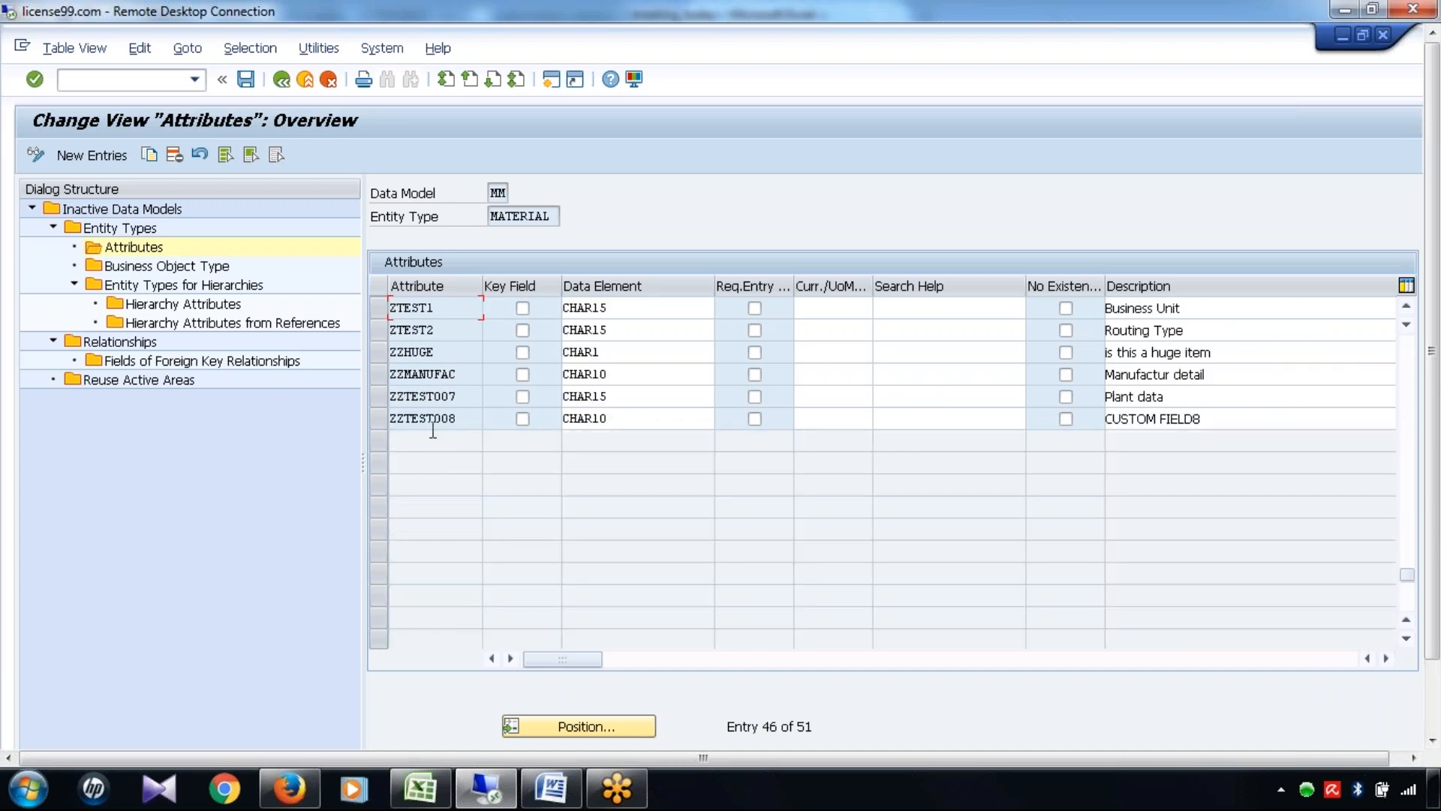
click(465, 343)
key(Page_Up)
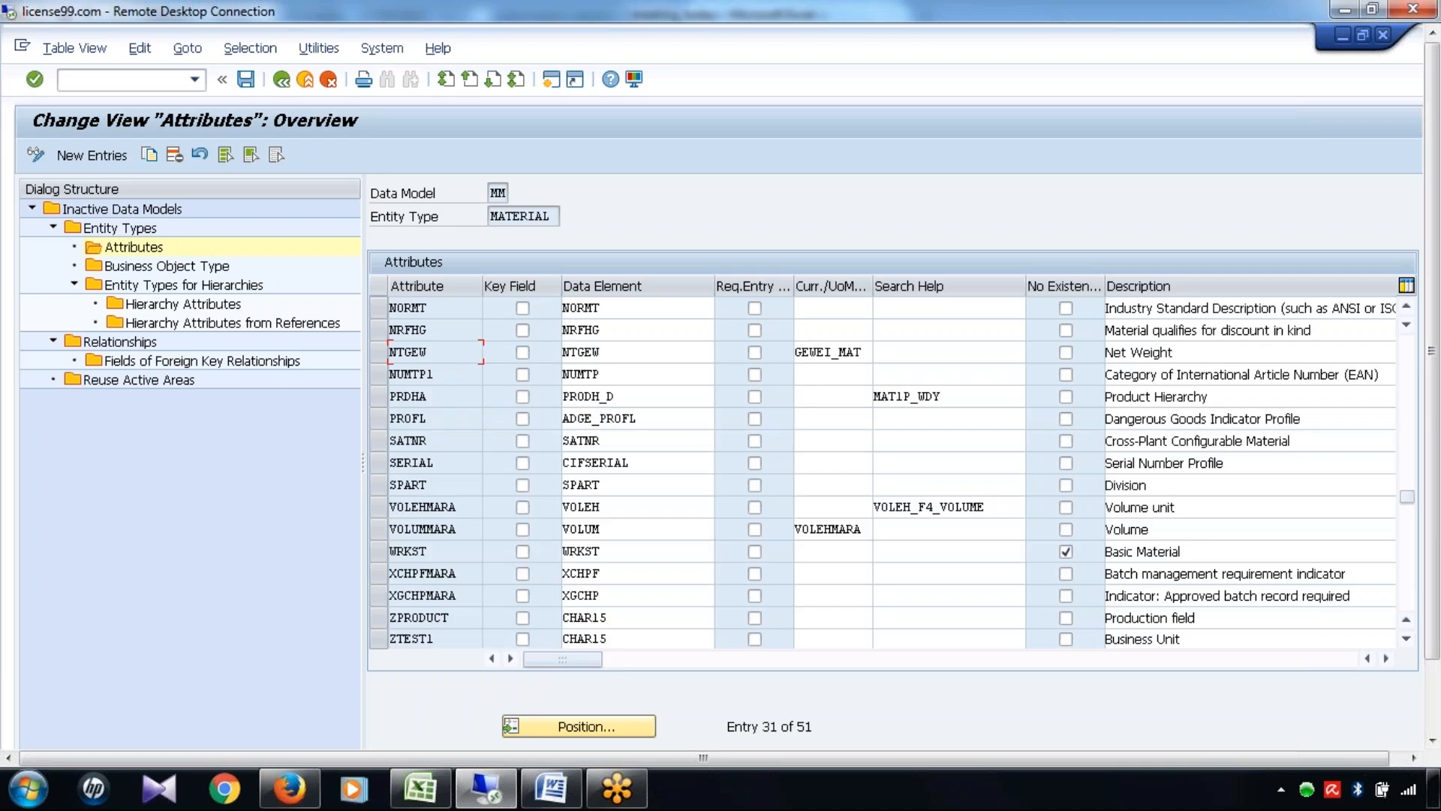
key(Page_Up)
key(Page_Up)
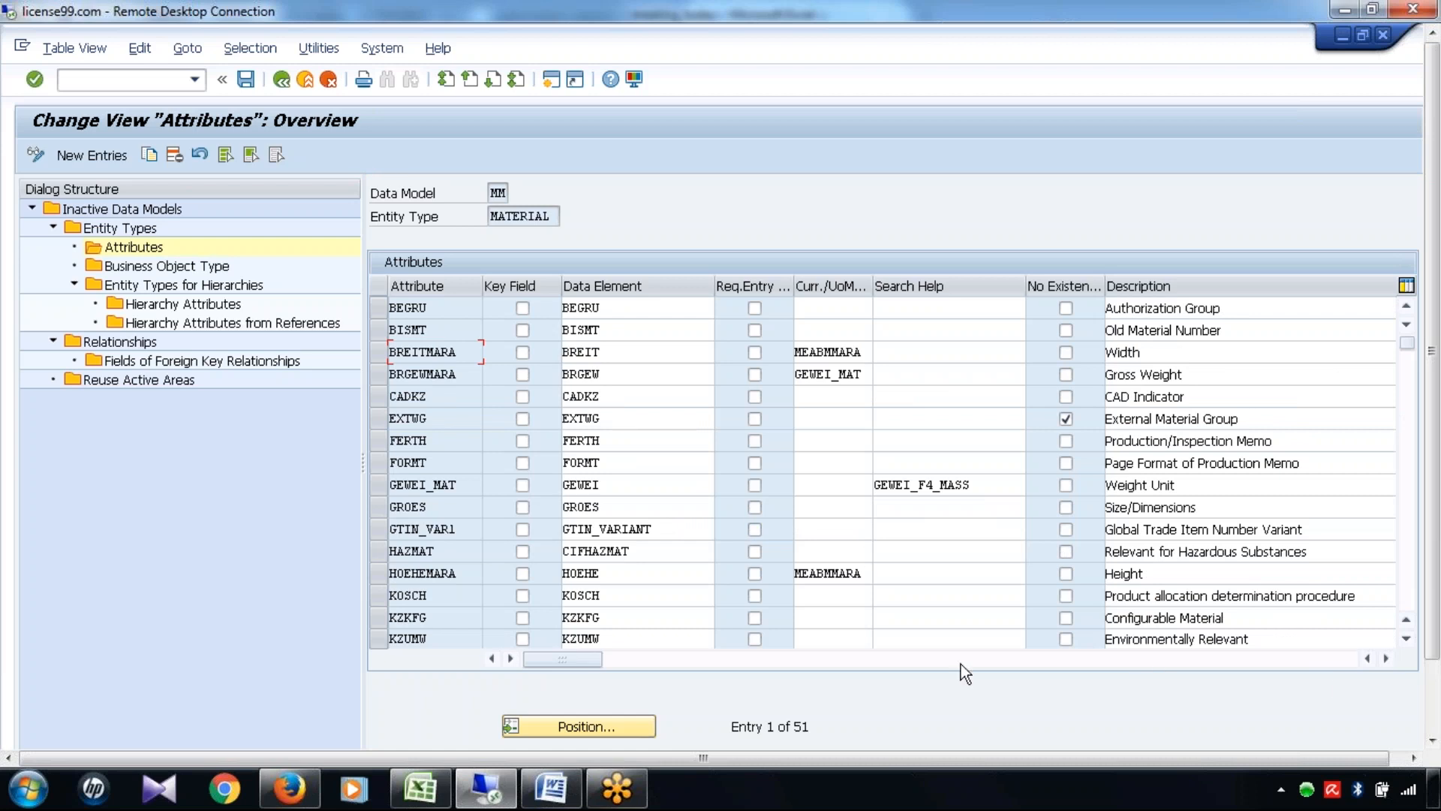
Examine the standard MATERIAL attributes such as BISMT, FORMT, MBRSH, MATKL, LABOR, MTART and MSTAE
double_click(439, 332)
double_click(437, 461)
click(444, 595)
key(Page_Down)
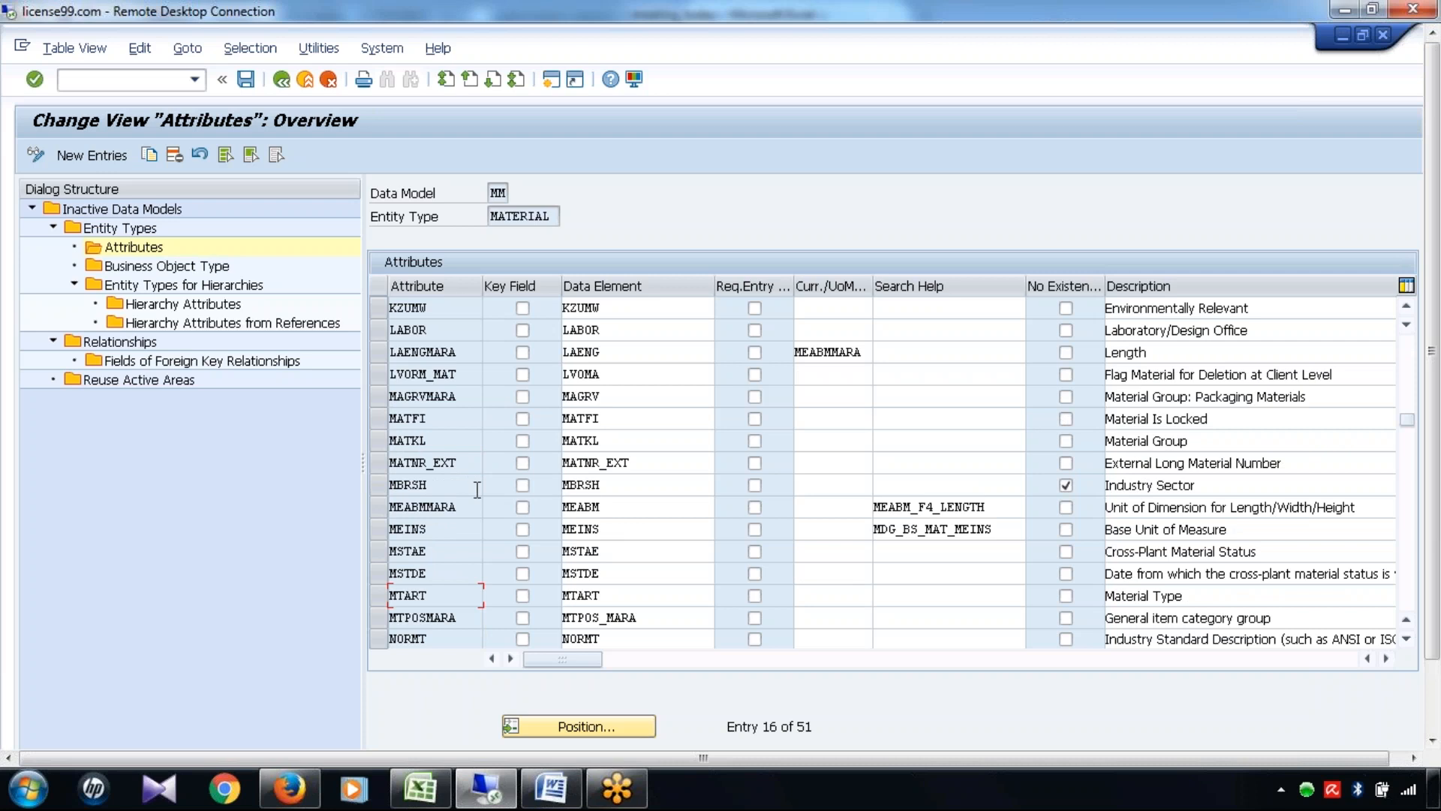
double_click(447, 484)
click(435, 440)
drag(435, 439, 352, 435)
drag(428, 330, 358, 329)
drag(448, 596, 352, 589)
click(435, 560)
drag(399, 560, 338, 559)
Examine the custom attributes ZZHUGE and ZZMANUFAC of the MATERIAL entity type, and return to the standard attributes
click(451, 638)
key(Page_Down)
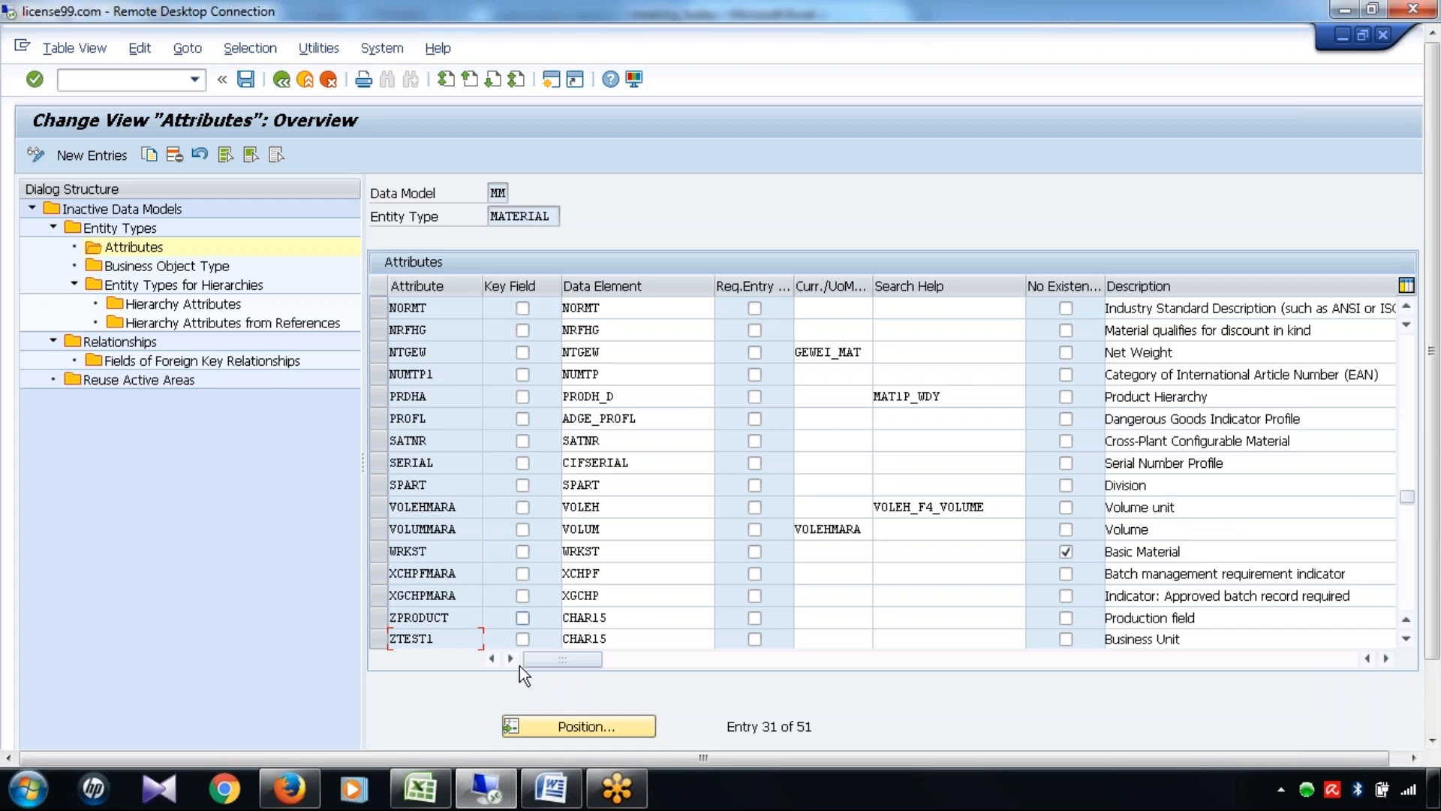
key(Page_Down)
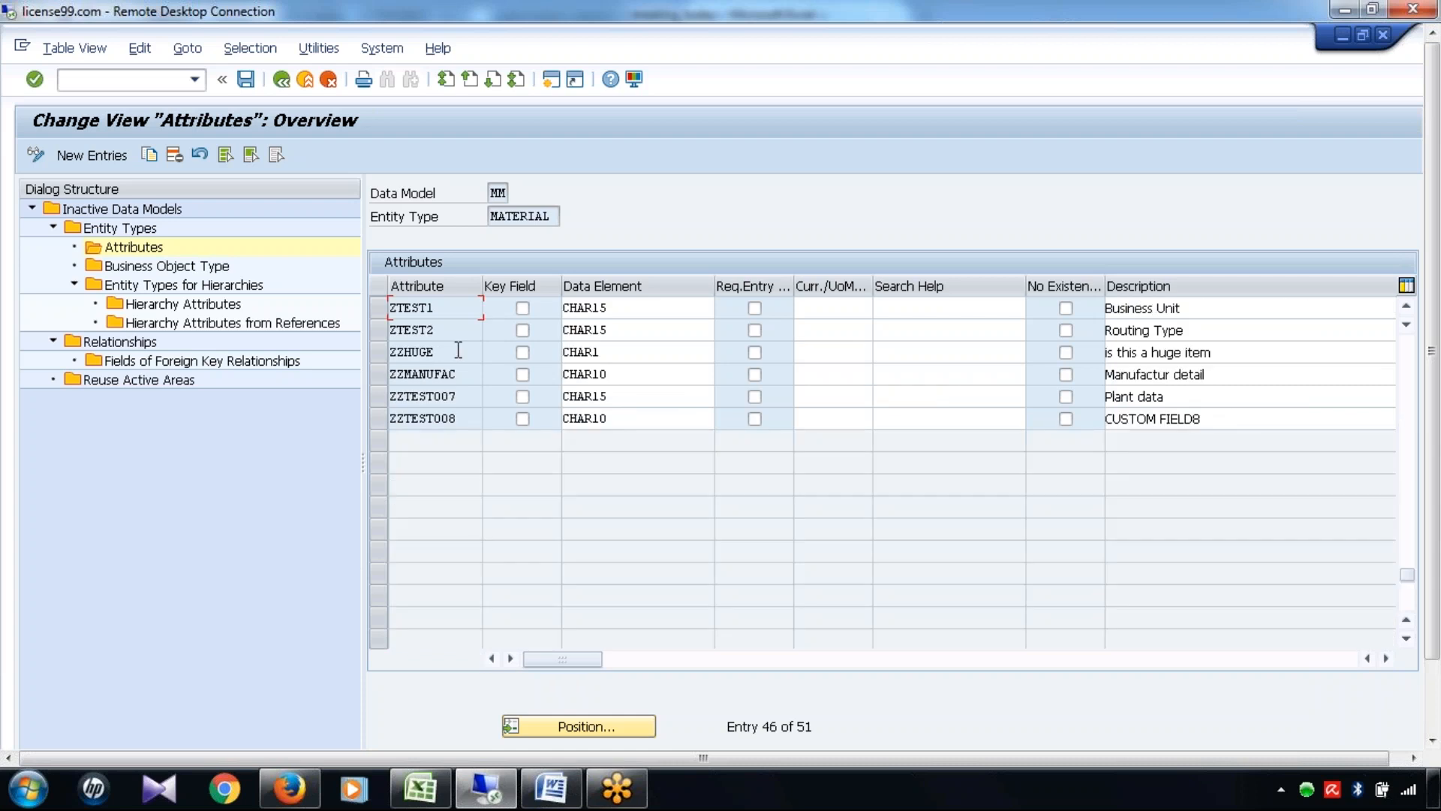
drag(434, 352, 384, 348)
drag(478, 379, 377, 400)
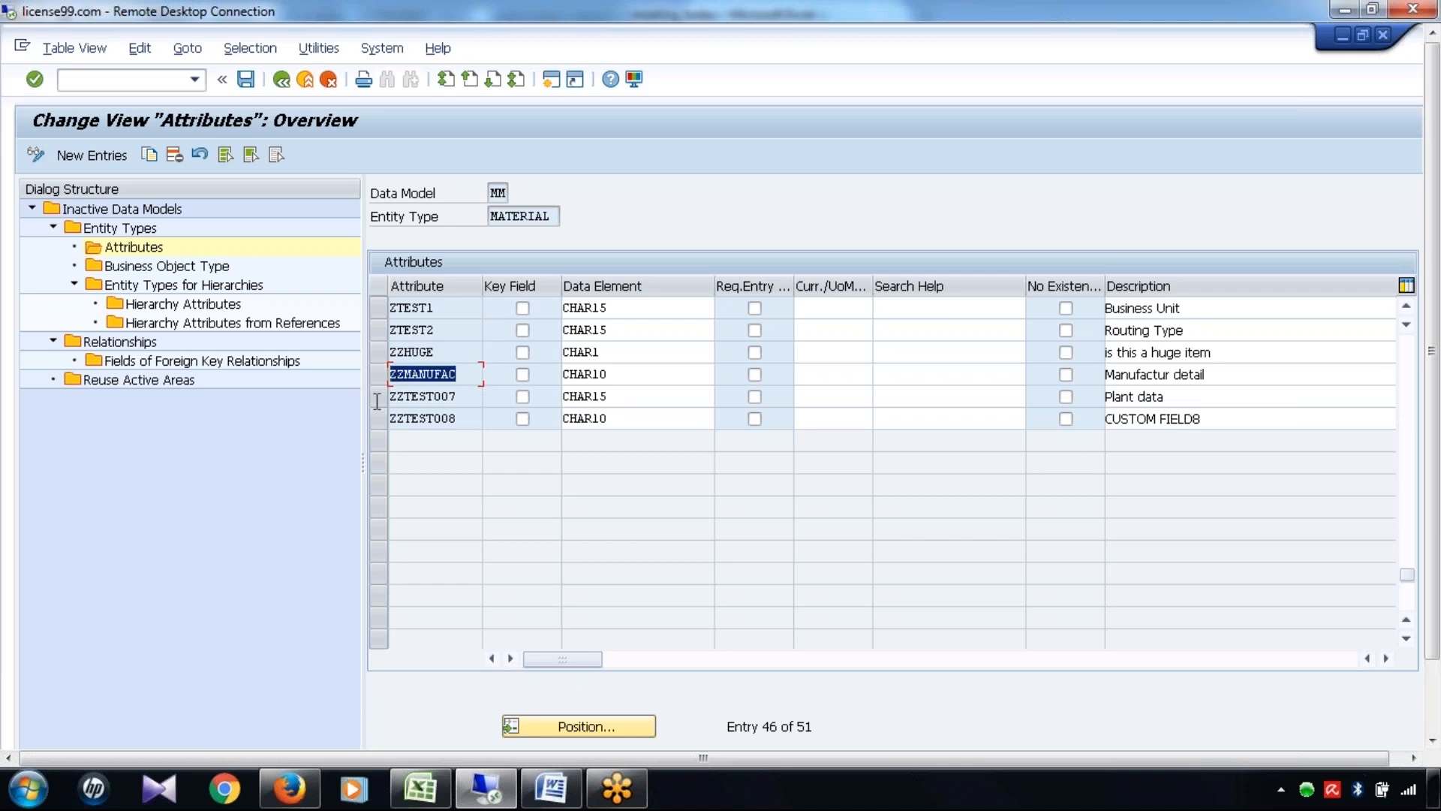
click(464, 323)
scroll(464, 323, up, 2)
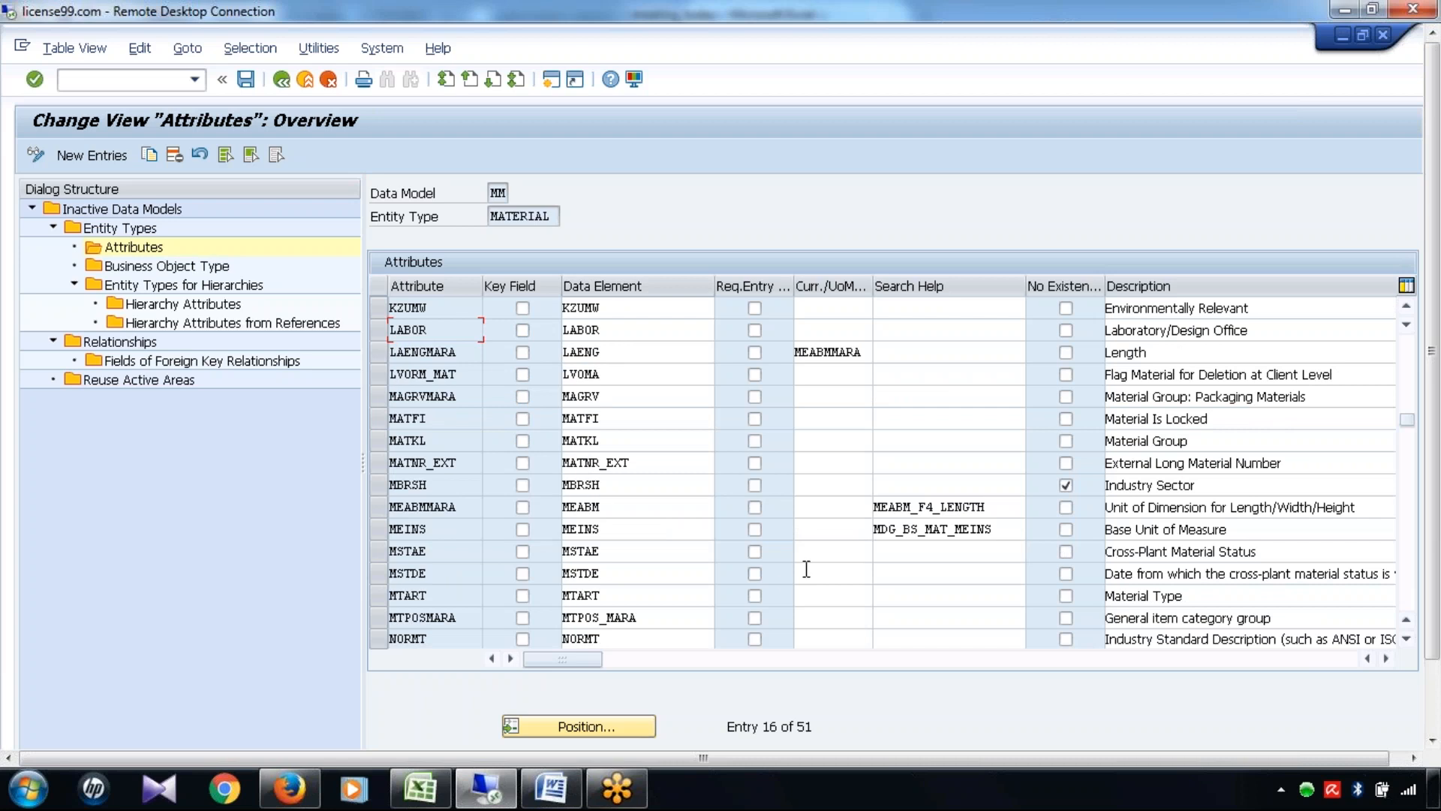
Open the initial screen of the ABAP Dictionary with transaction se11
click(558, 77)
text(/nse11)
key(Return)
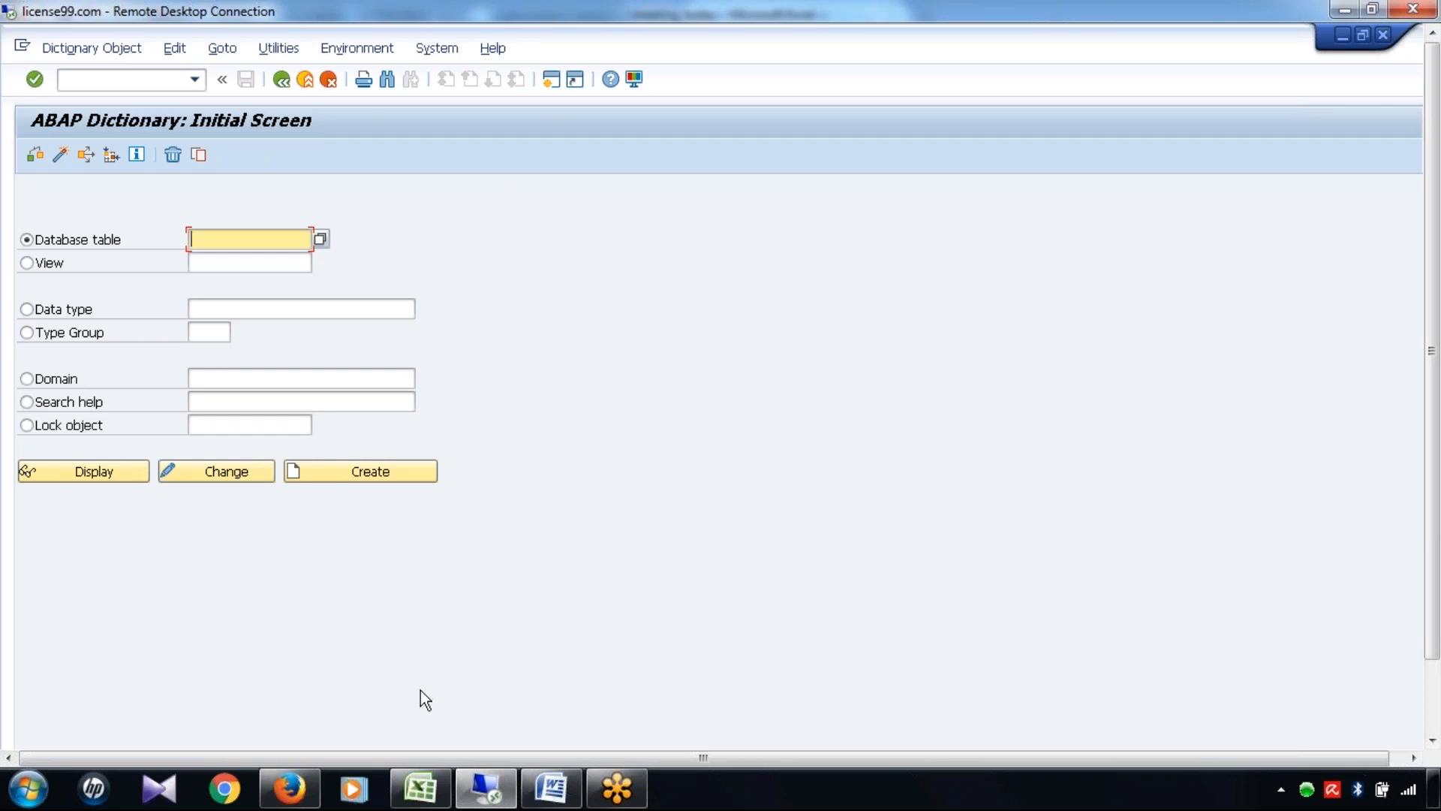
Switch to the meeting_today workbook in Excel, add a new worksheet, and enter "Table Concept in SAP" in C3 with column C widened to fit
click(420, 787)
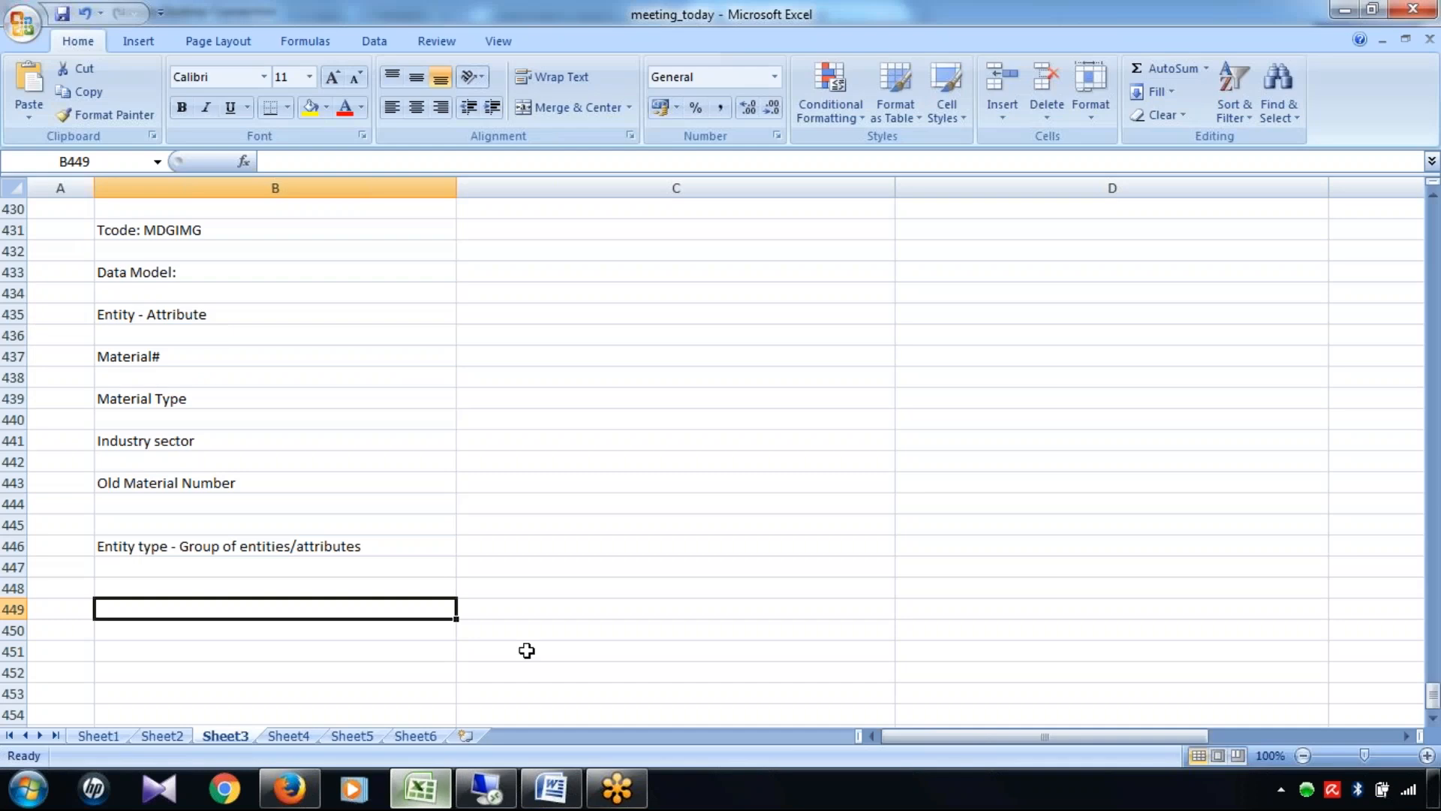
click(466, 736)
click(207, 253)
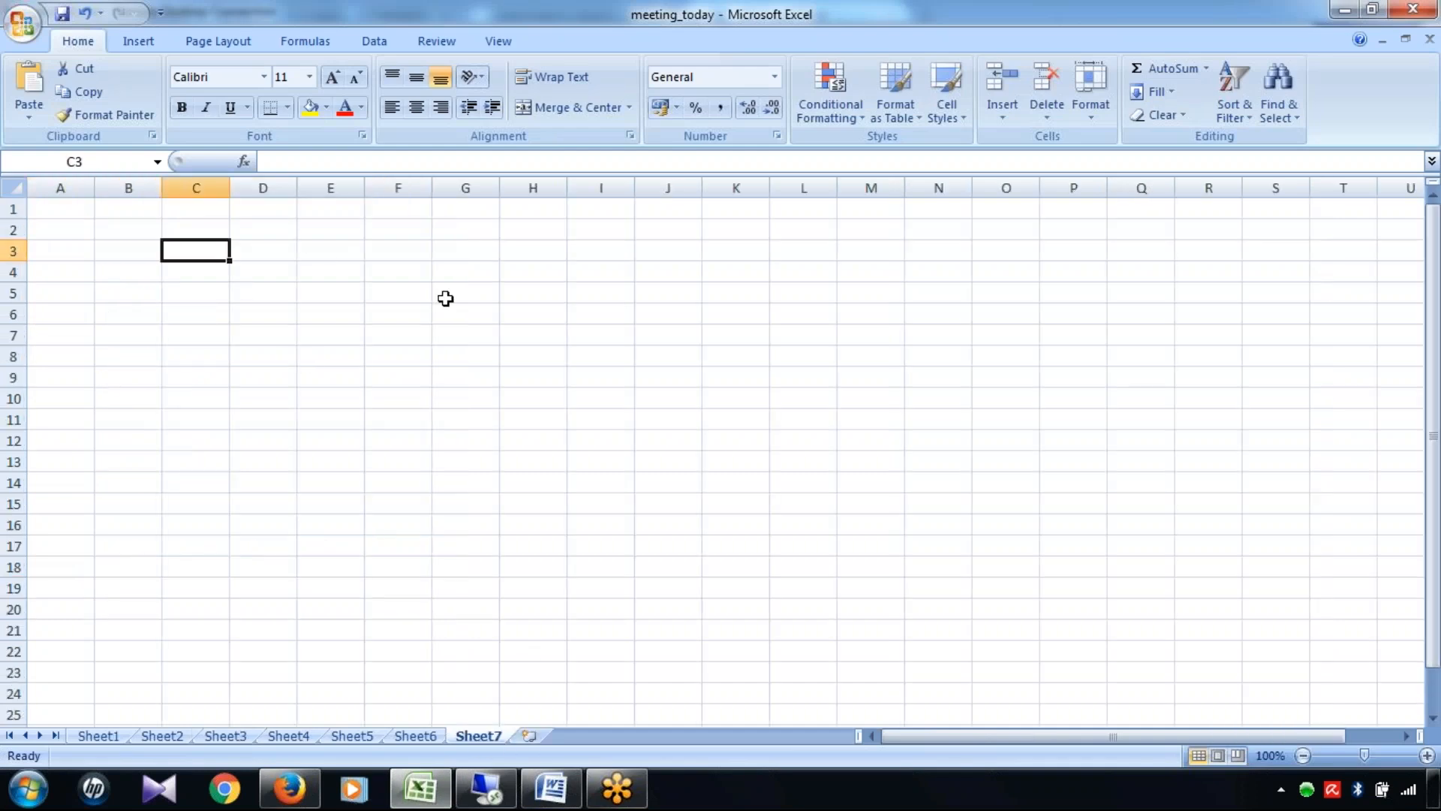
text(Table)
text( m)
key(BackSpace)
text(Concept )
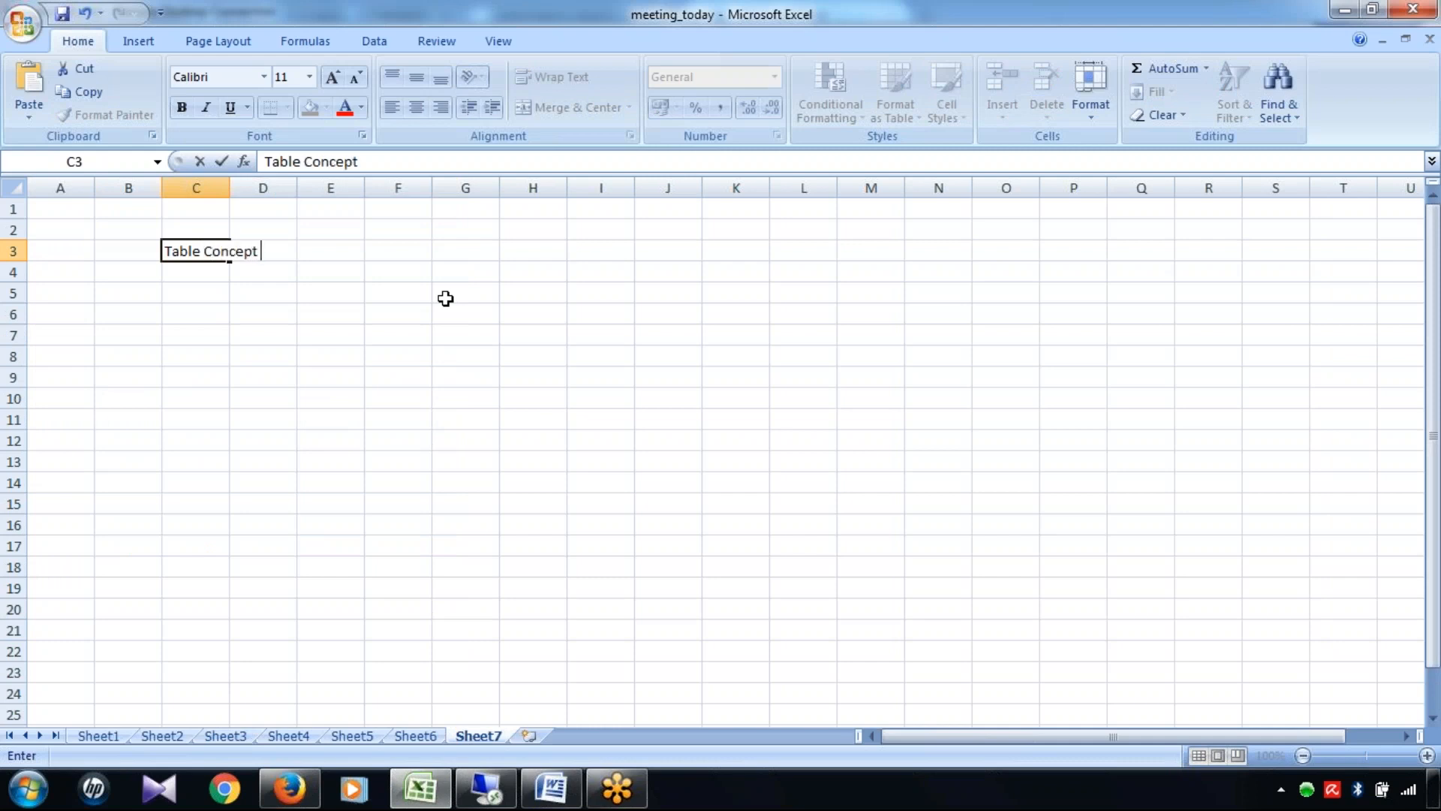
text(in SAP)
drag(229, 251, 309, 255)
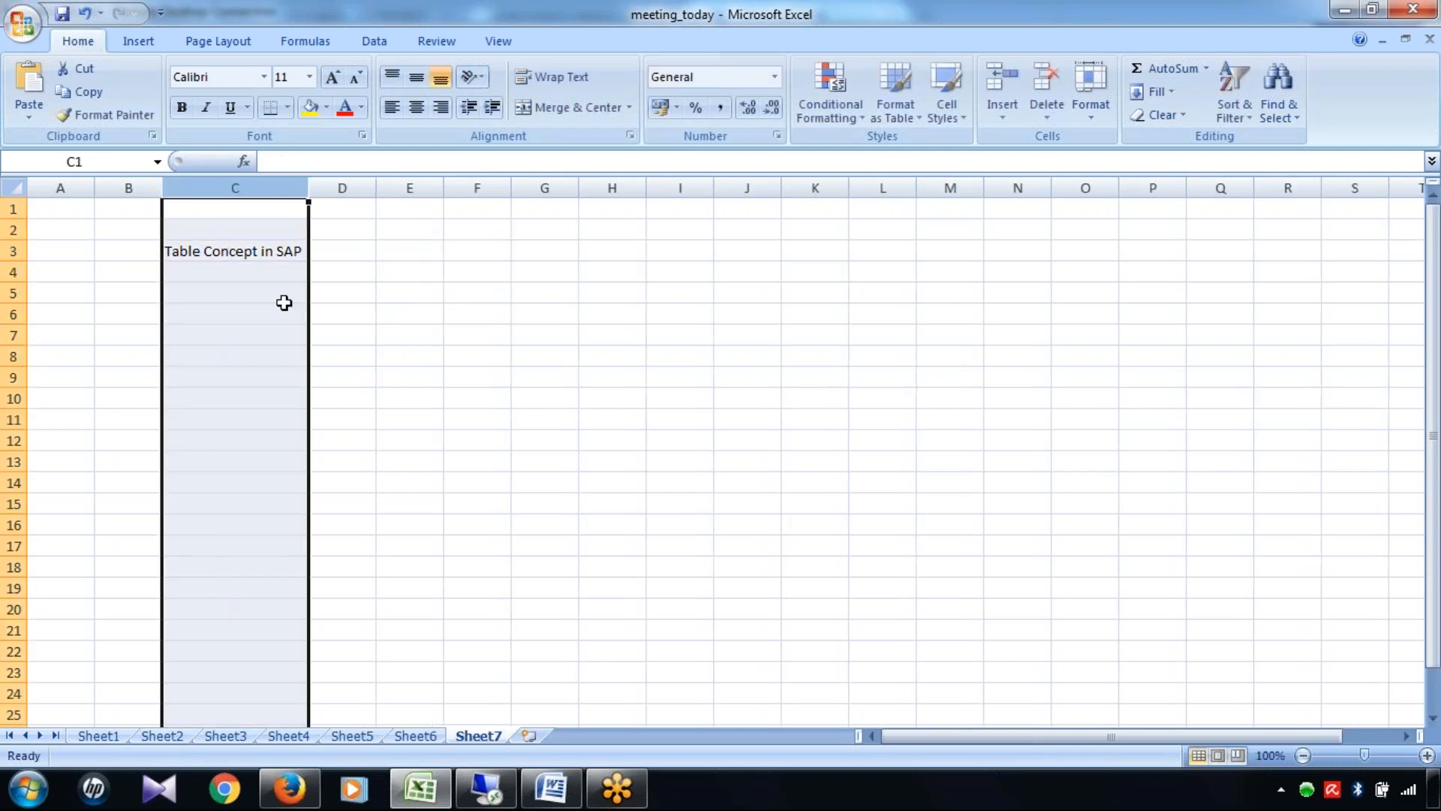
Enter the headings "Field" in C6 and "Data Element" in D6, and fit column D to its text
click(225, 315)
text(Field)
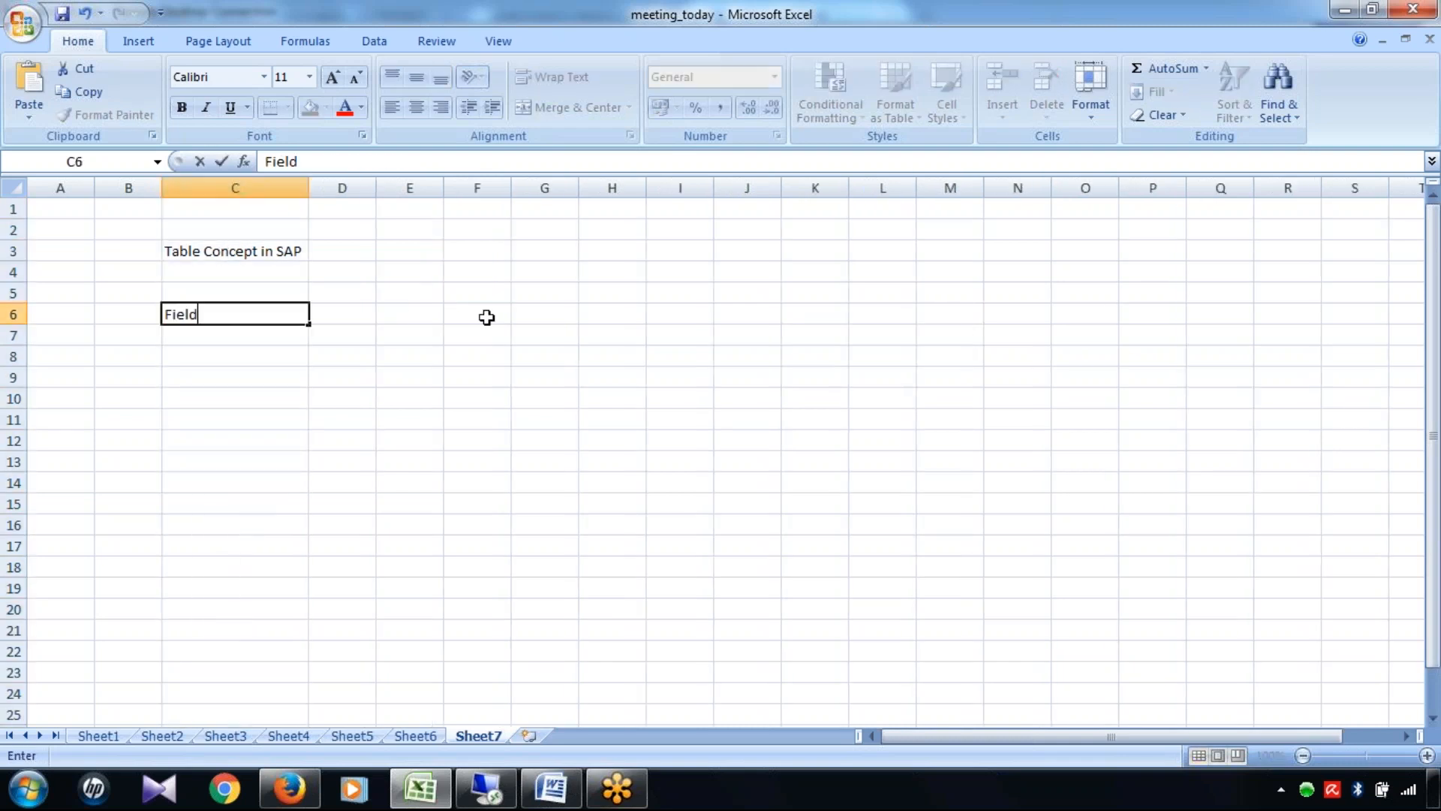
key(Tab)
text(Data Element)
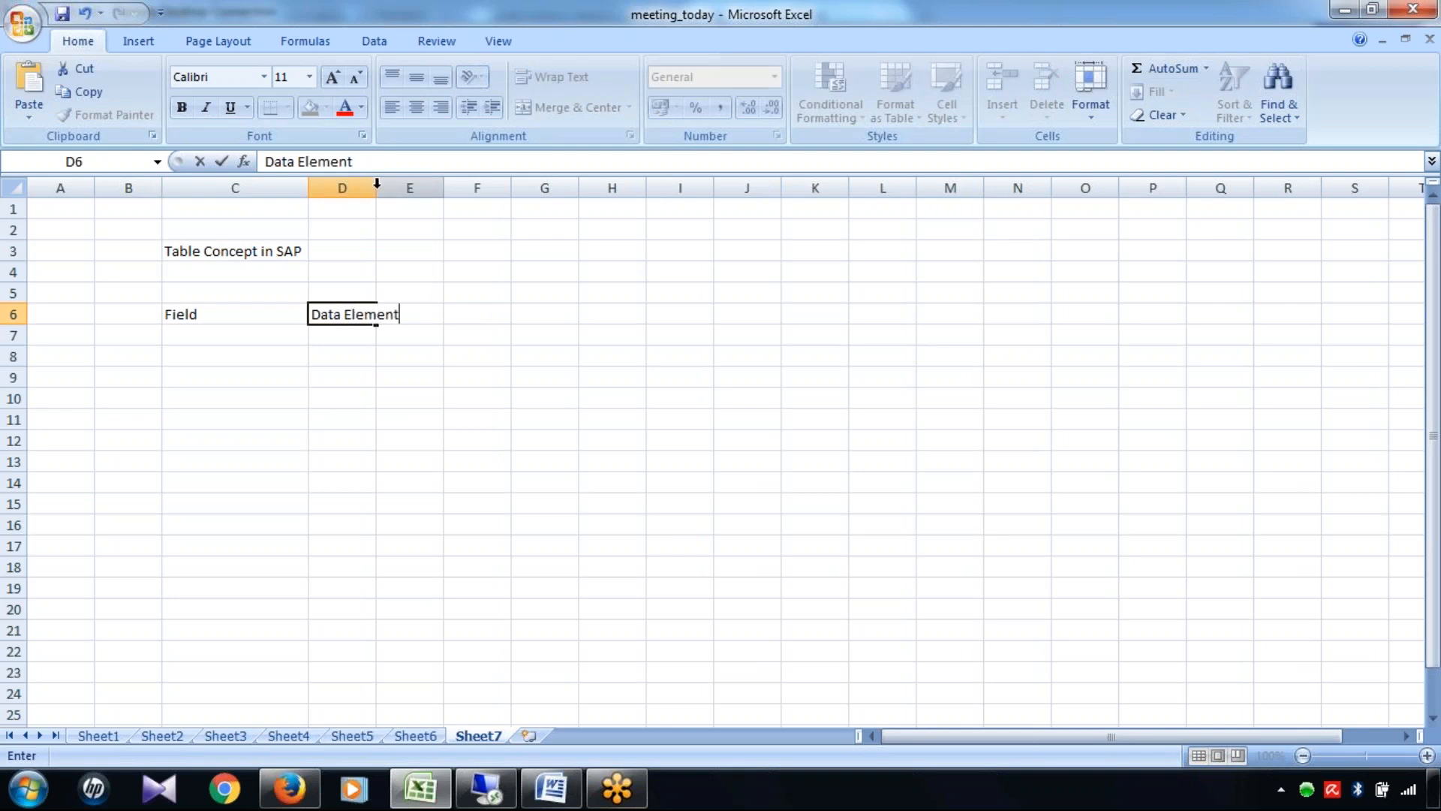
double_click(377, 183)
click(466, 312)
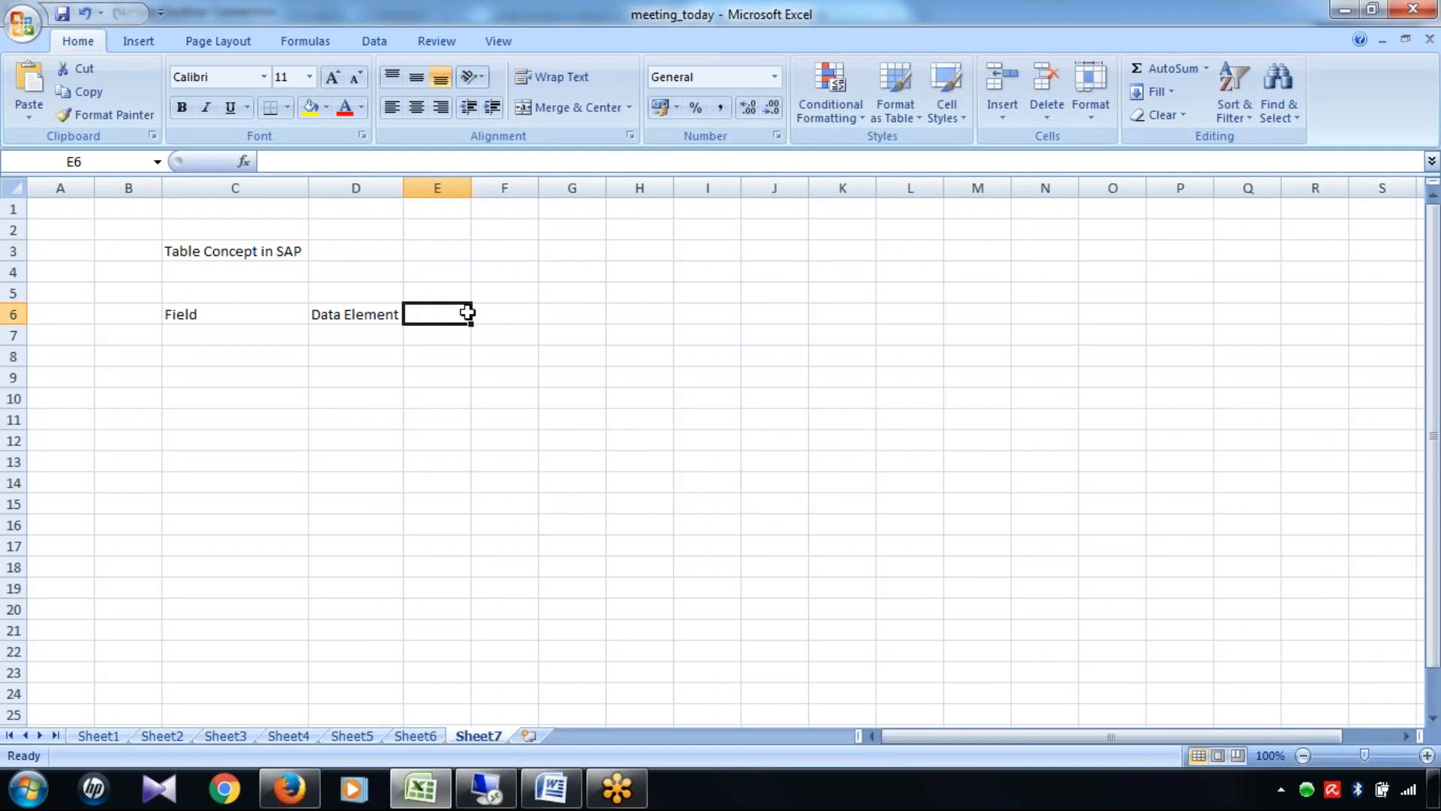
Enter the heading "Domain" in E6 beside the Data Element heading
text(Domain)
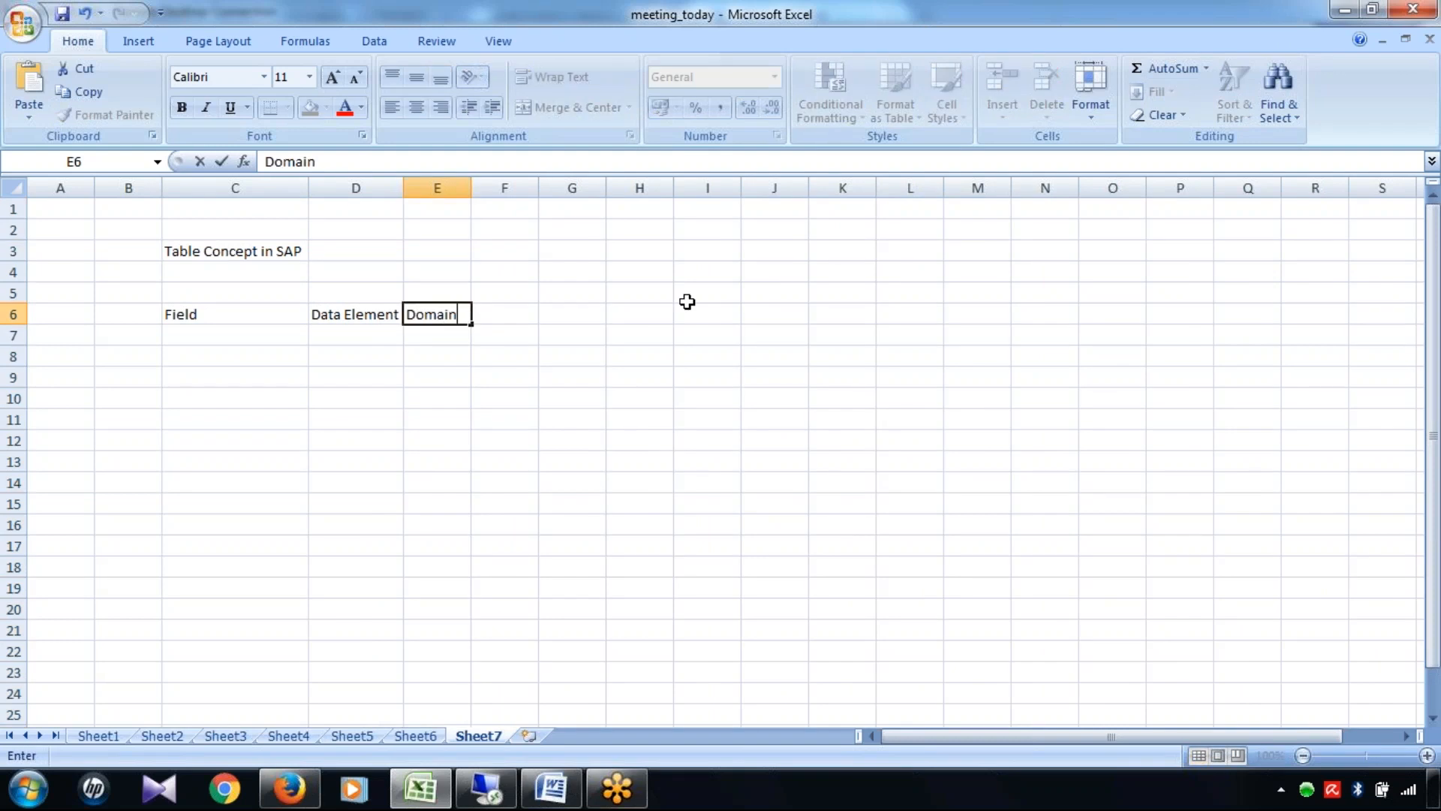
click(403, 185)
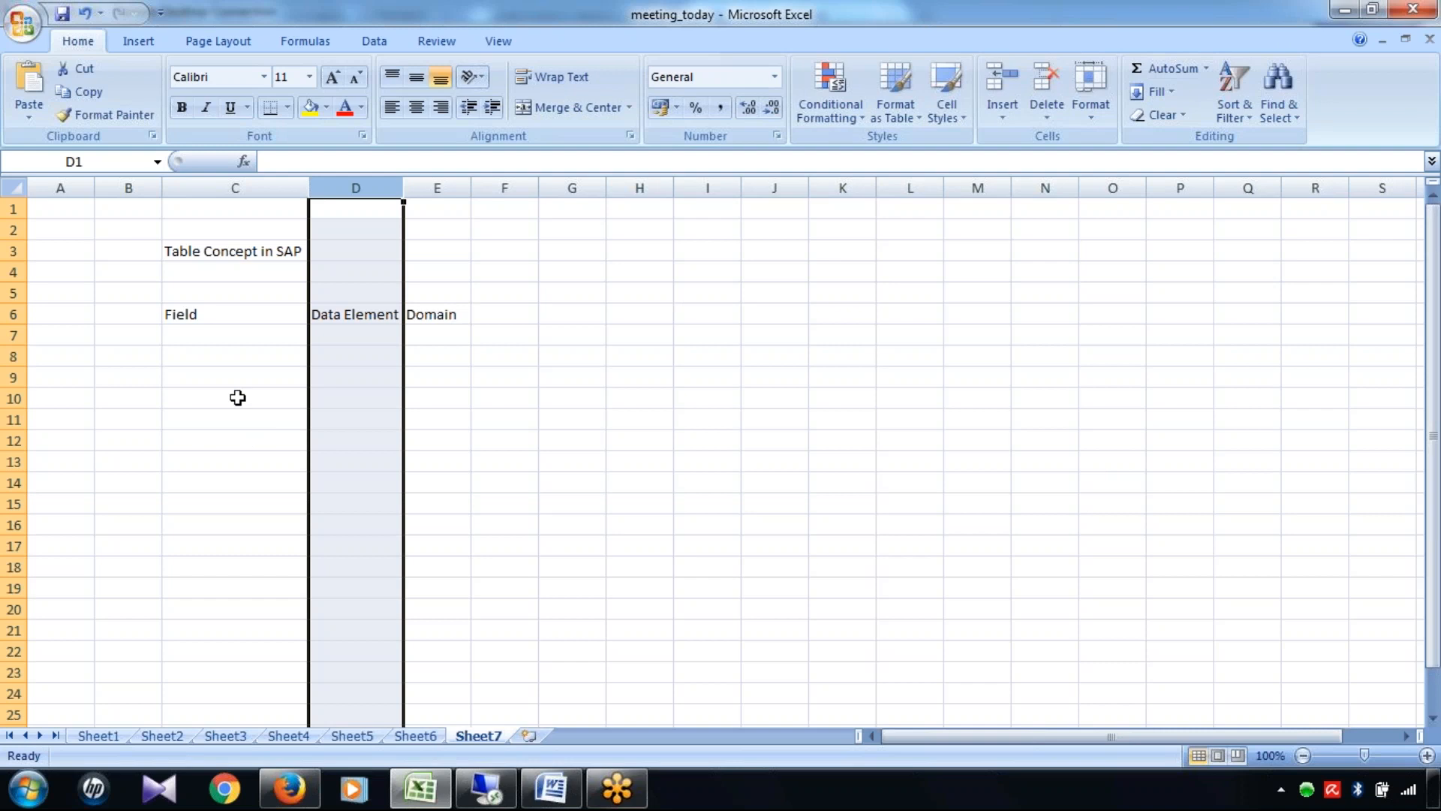
click(221, 357)
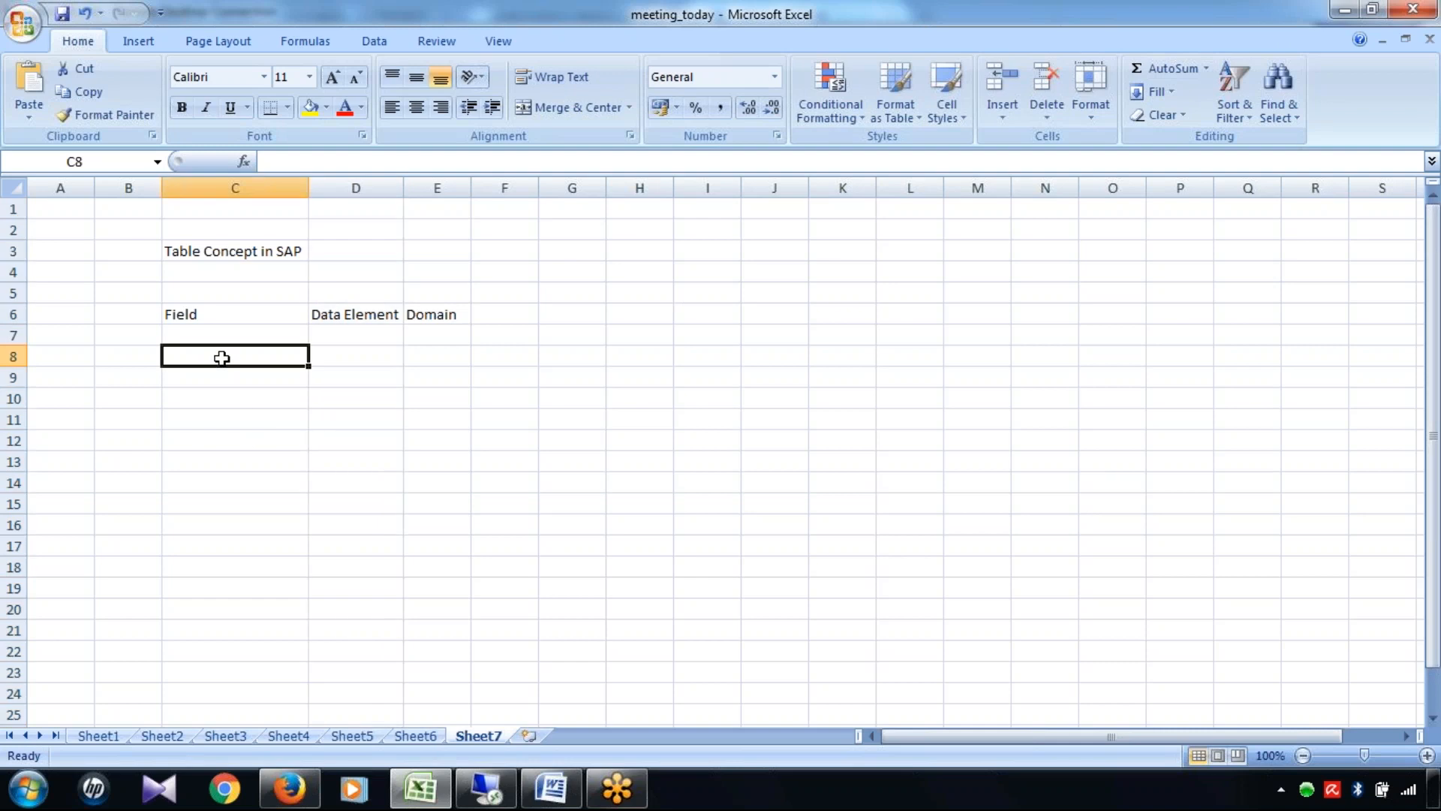
click(210, 316)
click(207, 349)
click(193, 315)
click(193, 353)
click(194, 312)
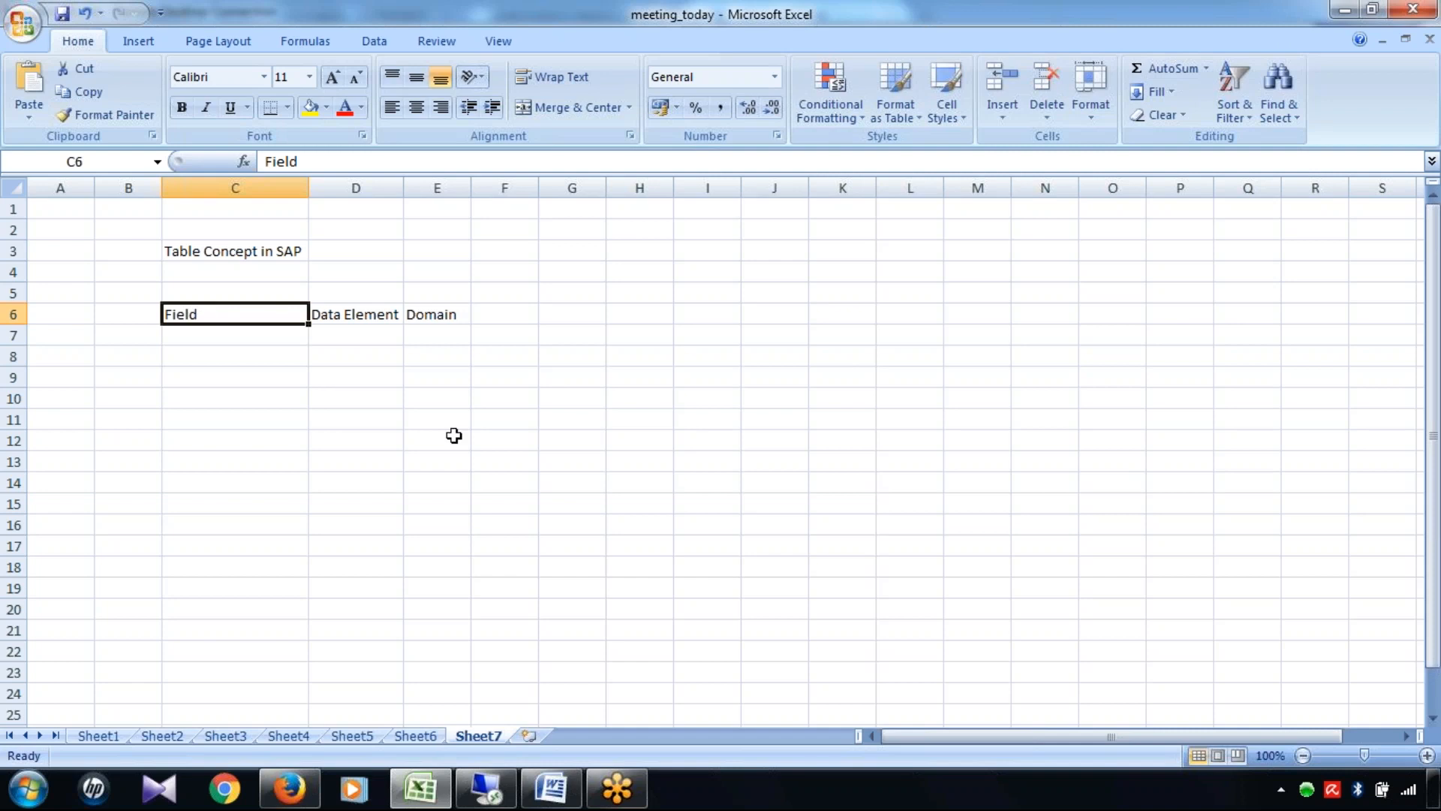
Switch to the SAP remote session and display the database table MARA in the ABAP Dictionary
click(485, 788)
text(MARA)
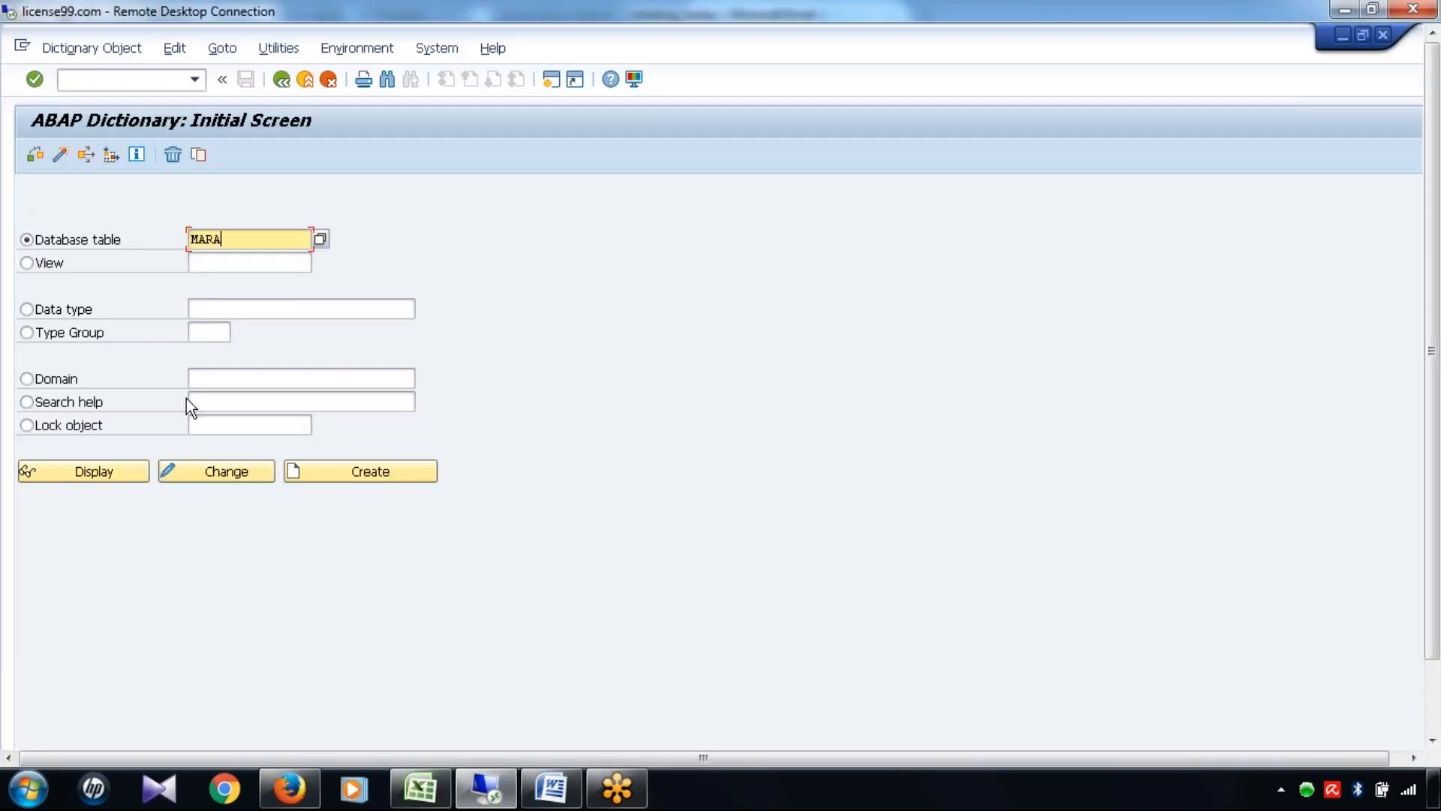
click(92, 477)
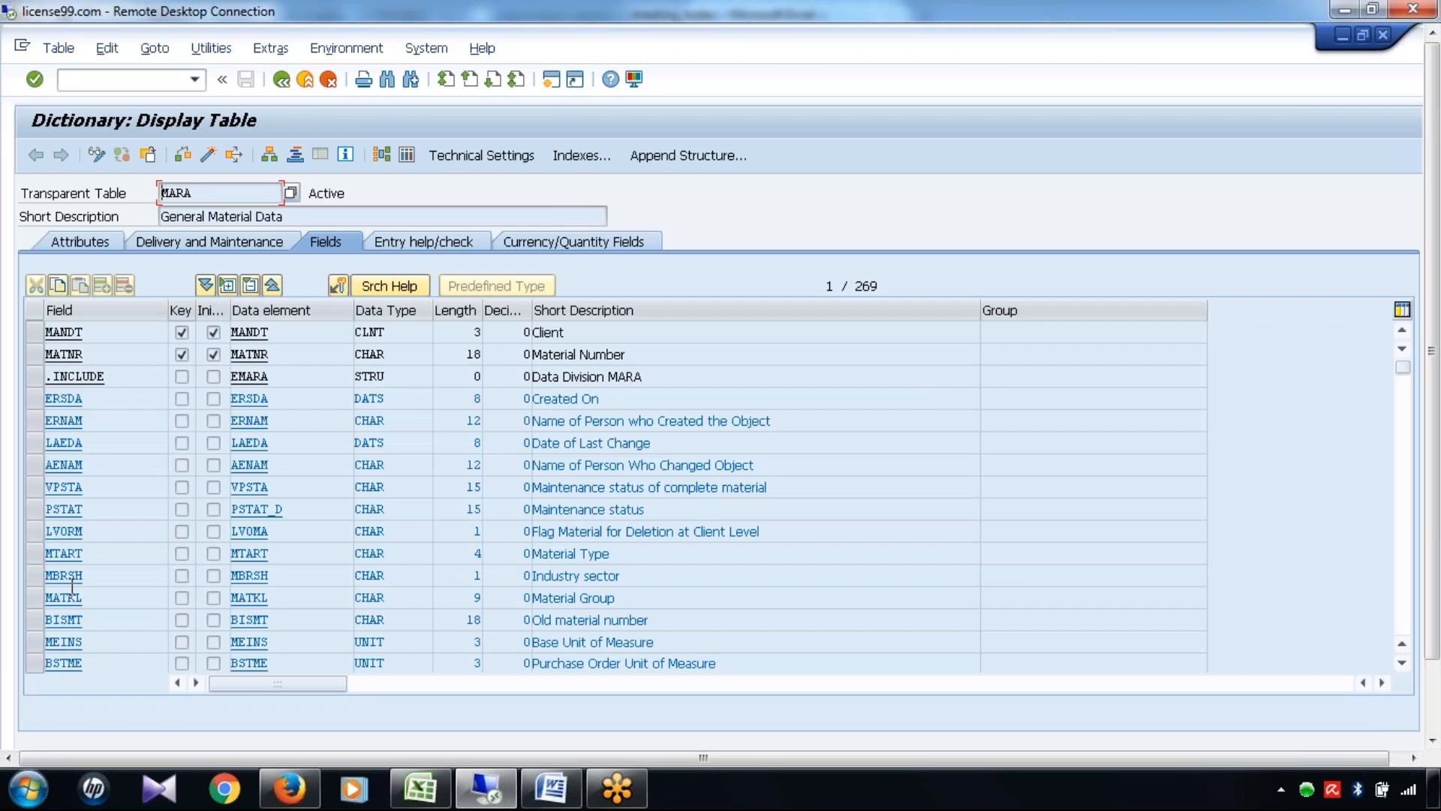
Switch back to Excel and enter the sample field "ZTEST" in C8 and its data element "Char10" in D8
click(403, 790)
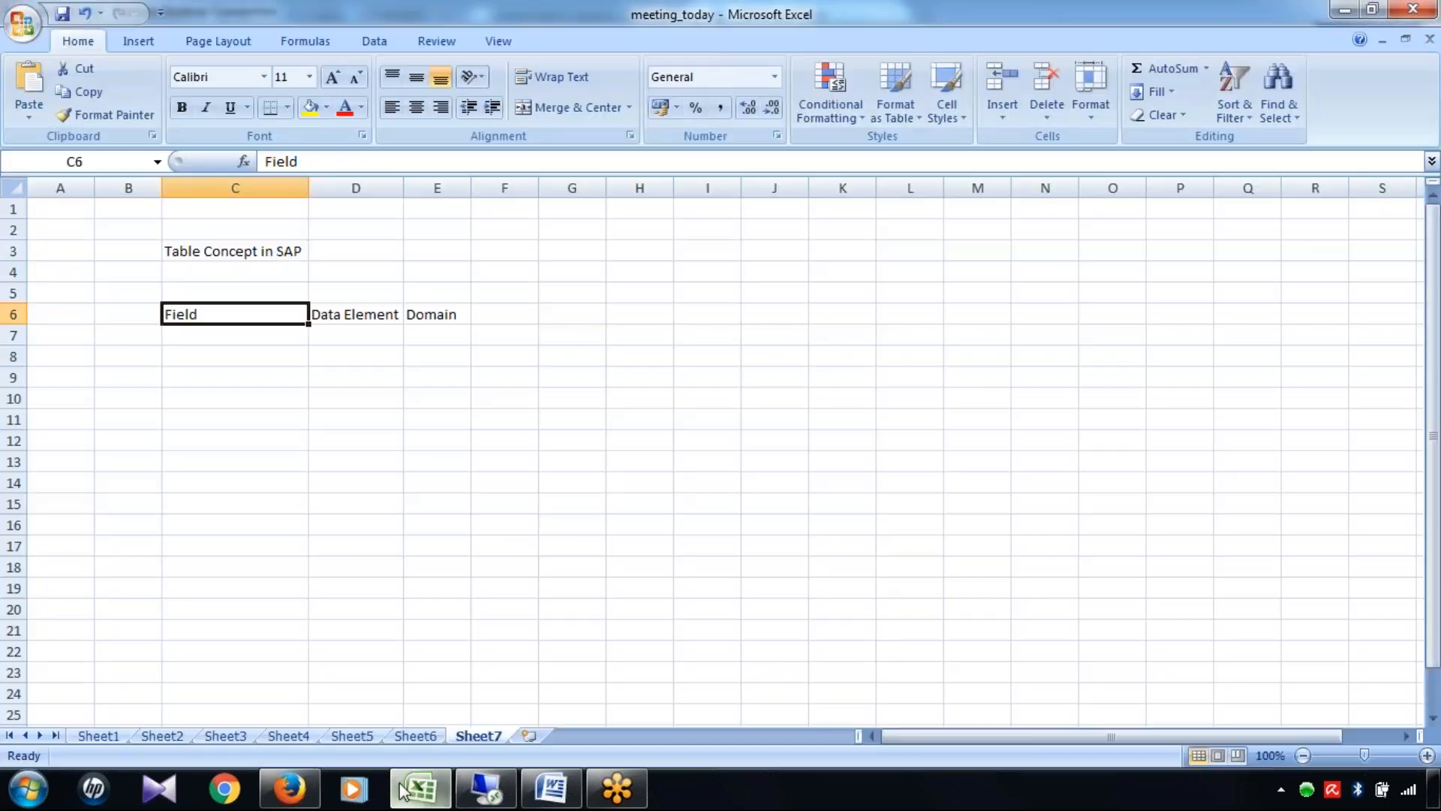
click(249, 354)
text(ZTEST)
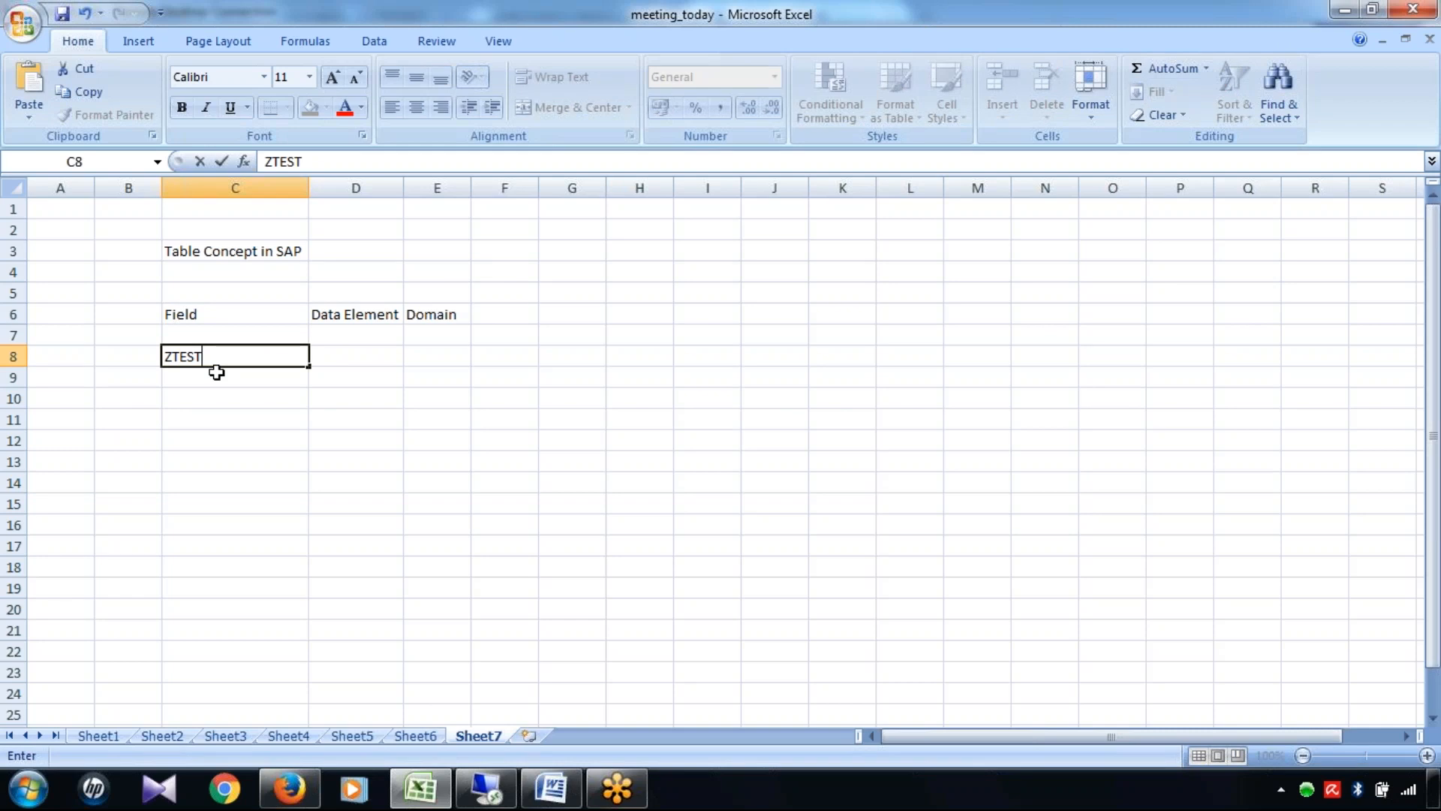
click(367, 358)
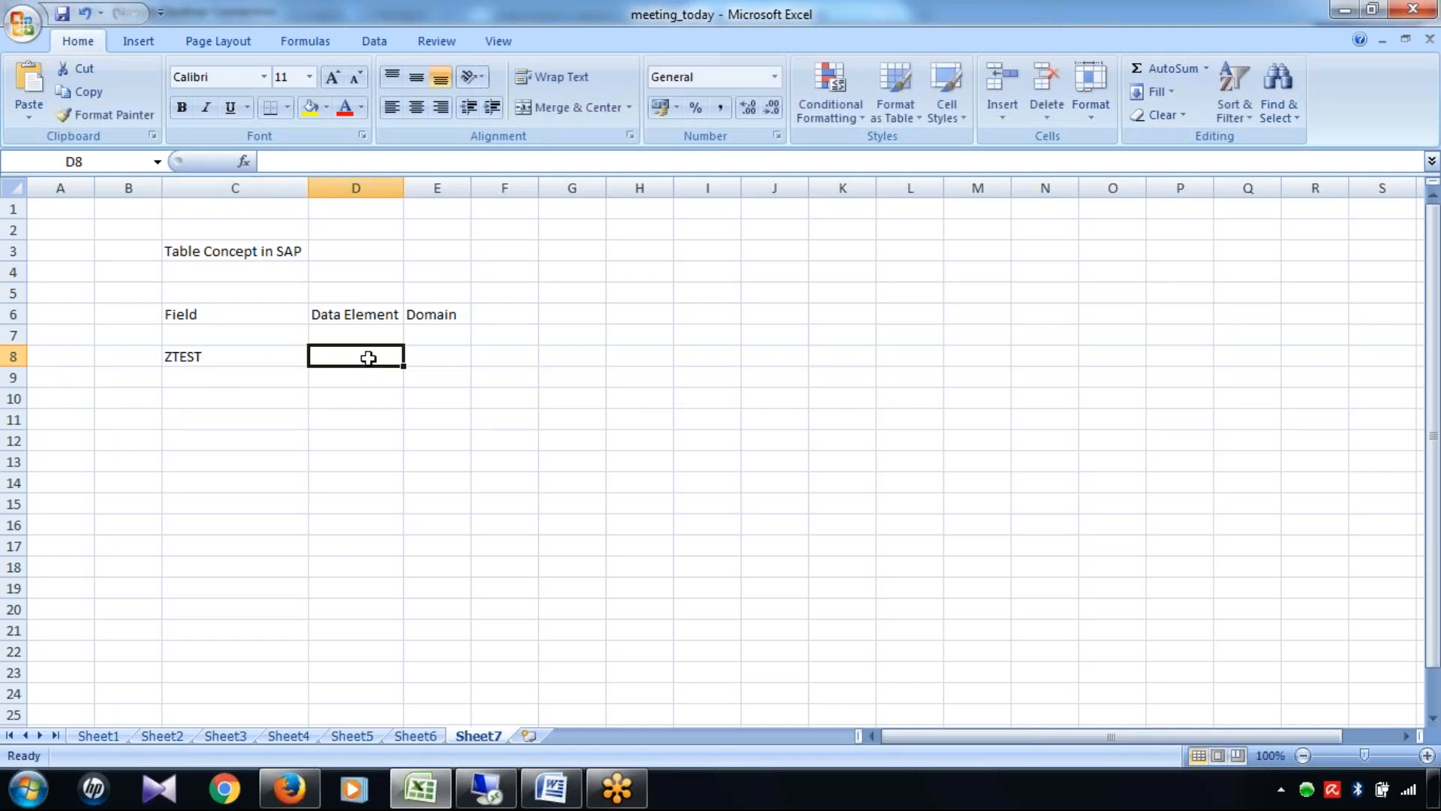
click(361, 316)
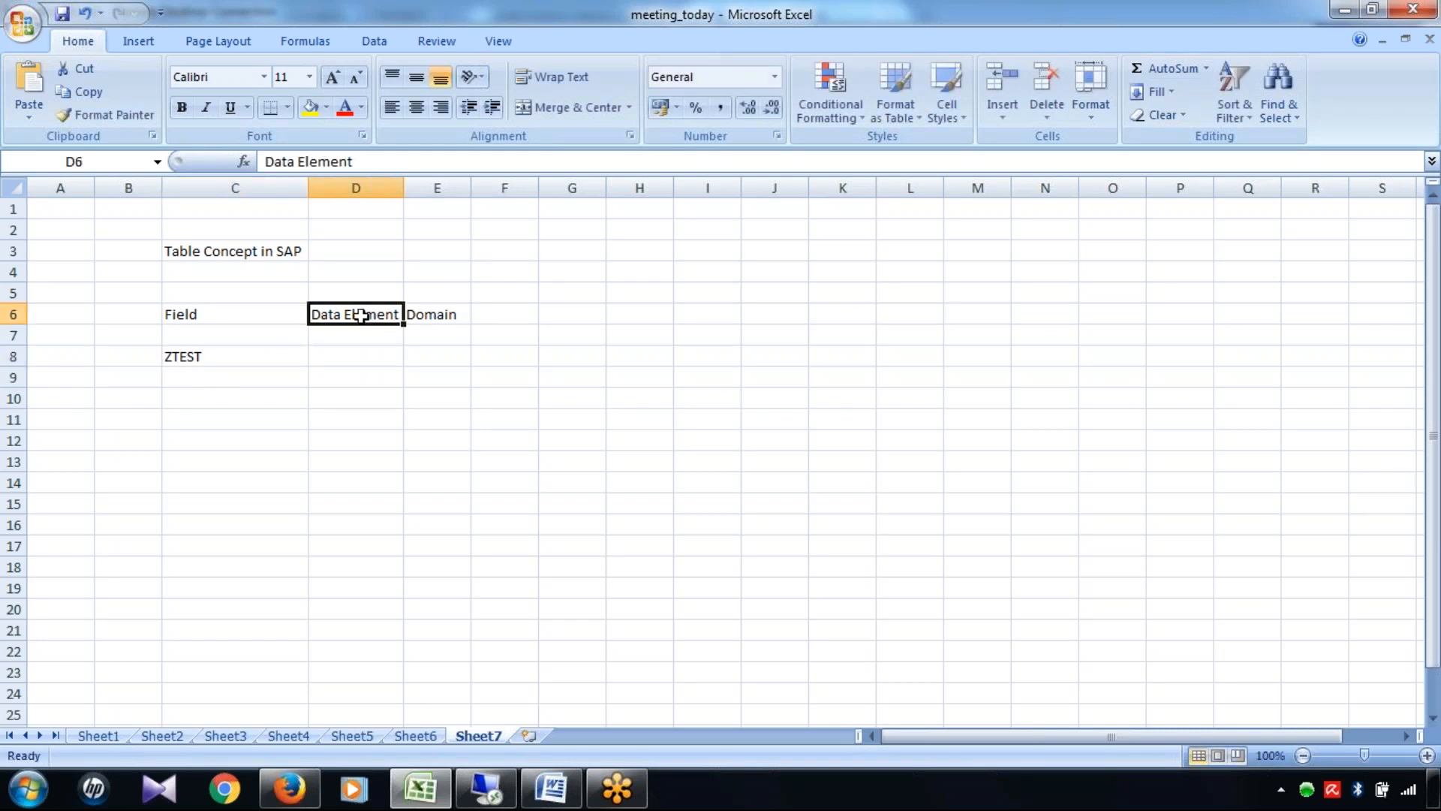
click(354, 361)
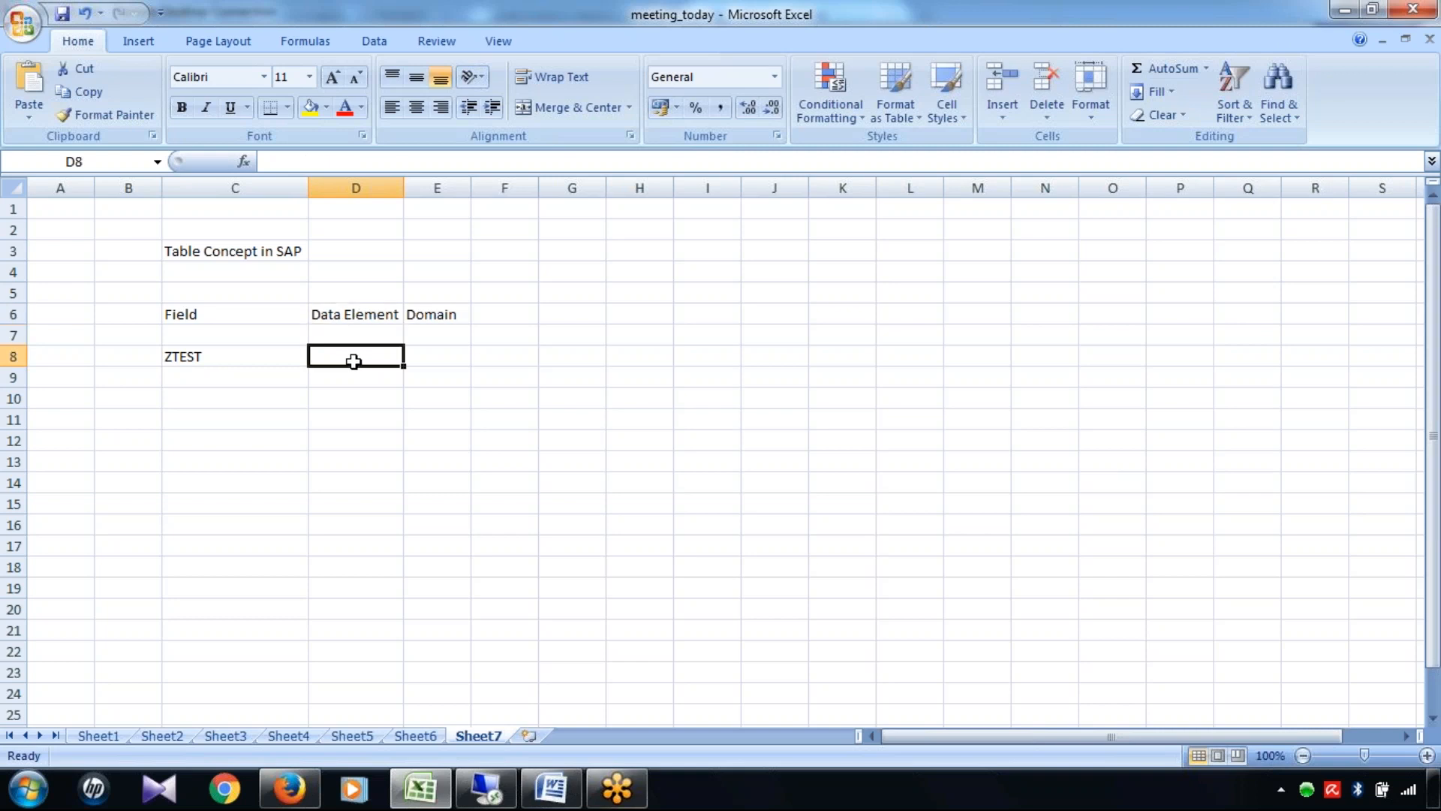
text(Char10)
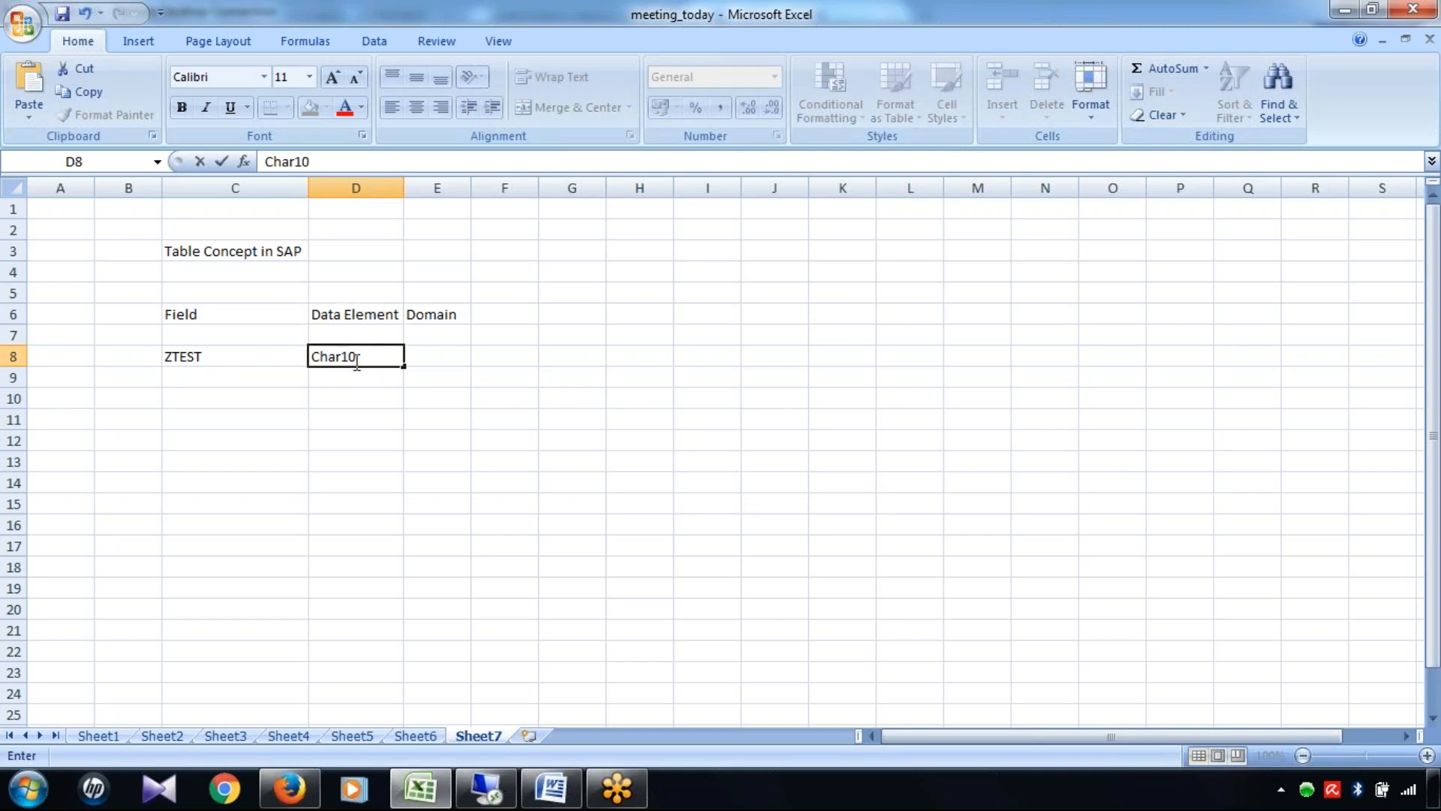
click(418, 420)
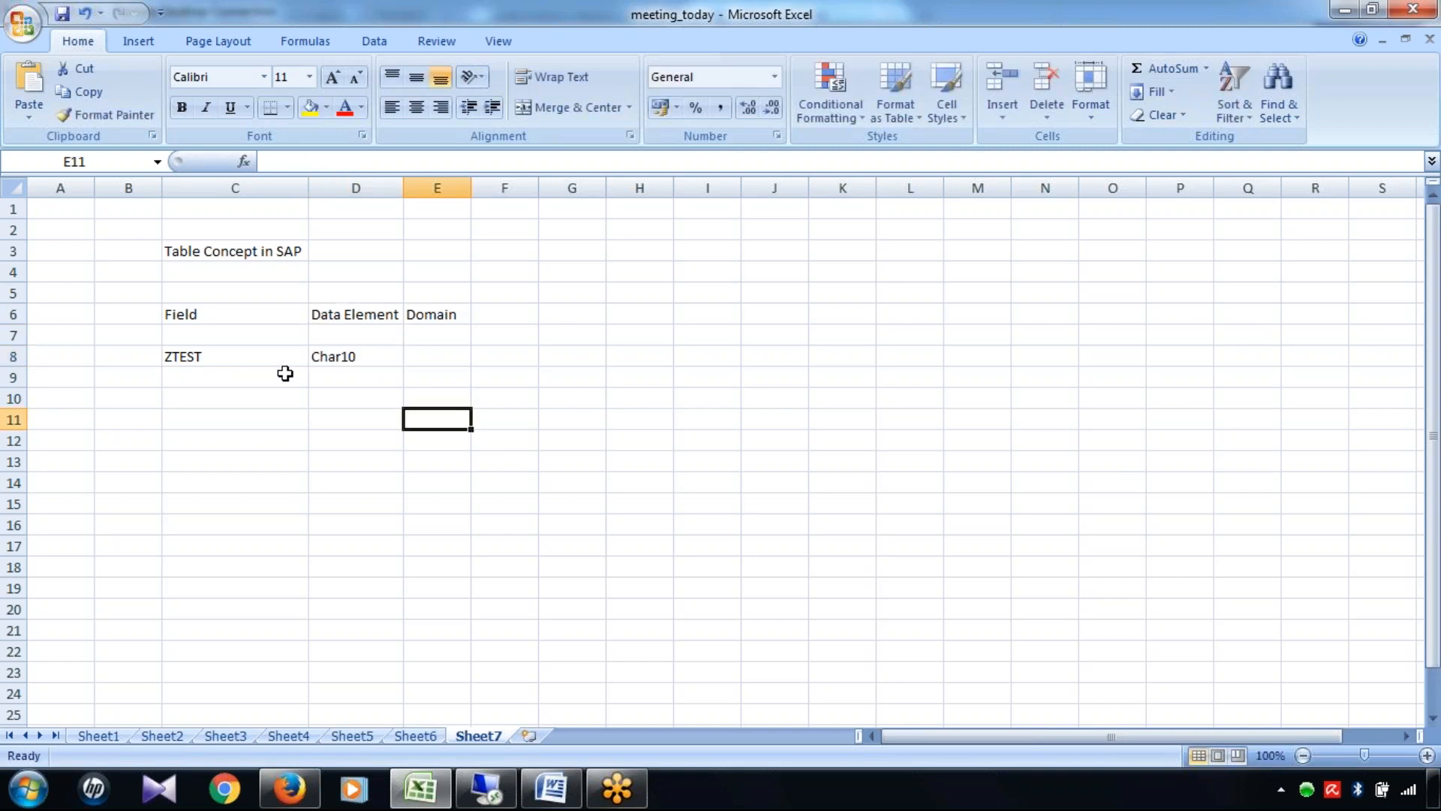
Enter the sample value "A0" in C12 below the ZTEST field
click(259, 358)
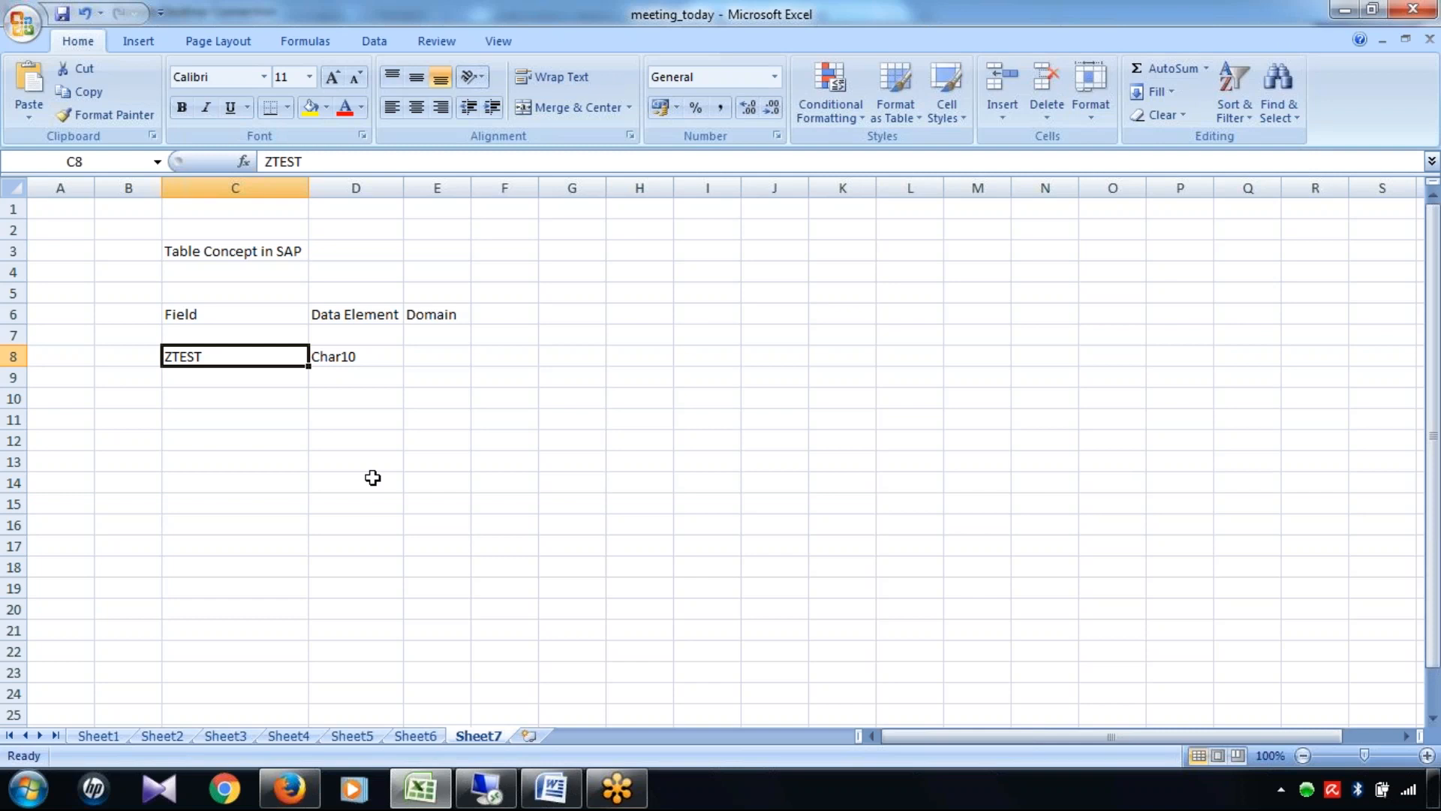
click(239, 450)
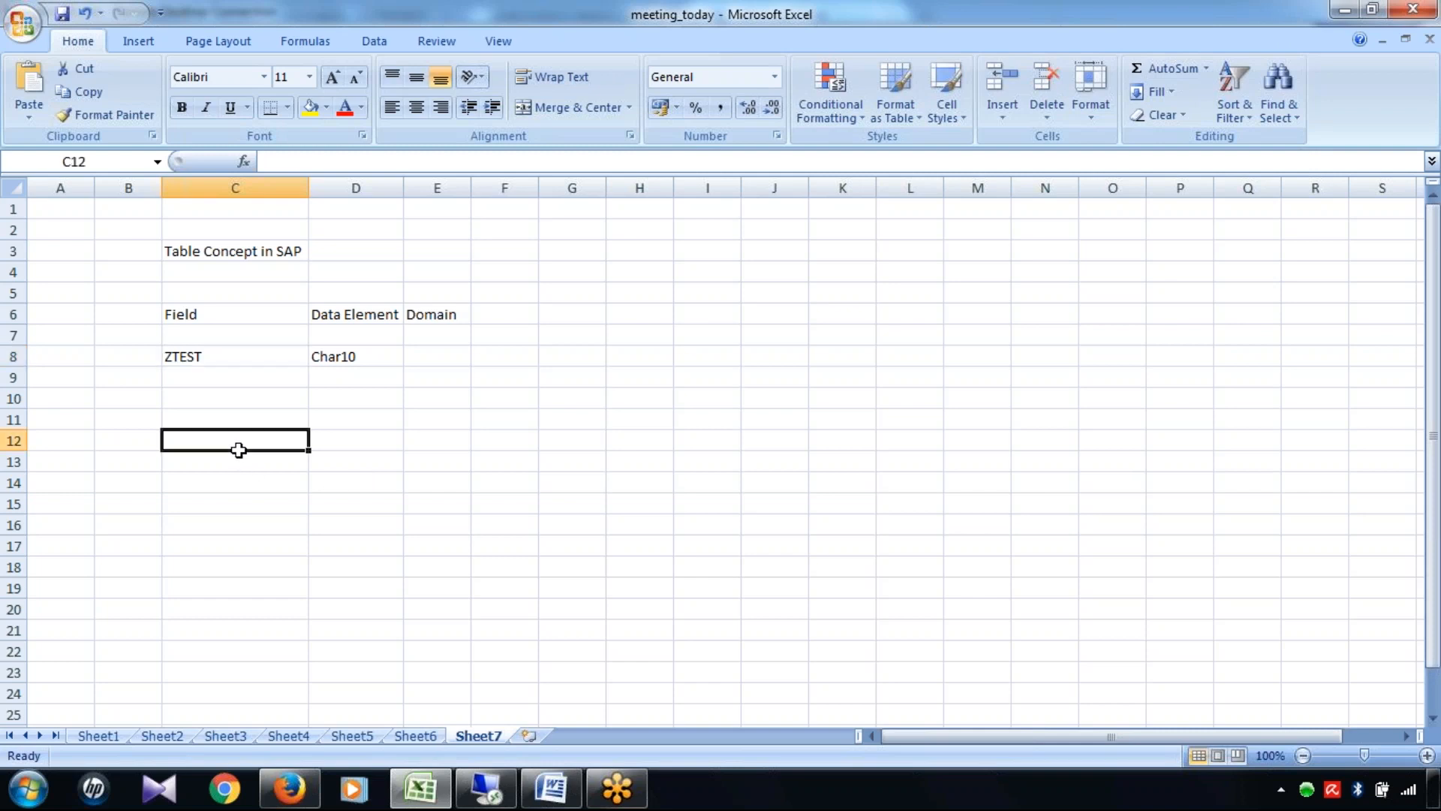
text(A)
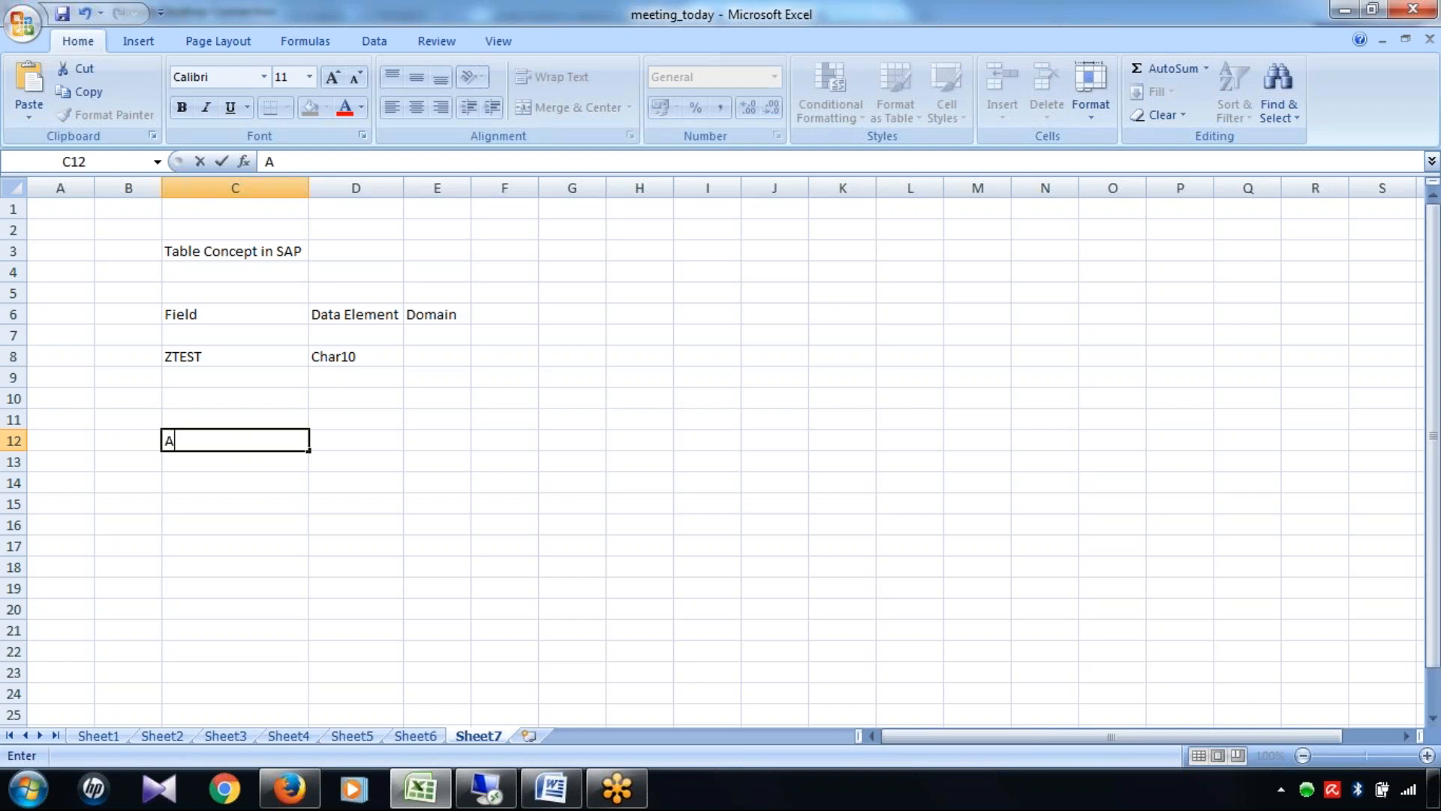
text(0)
click(279, 356)
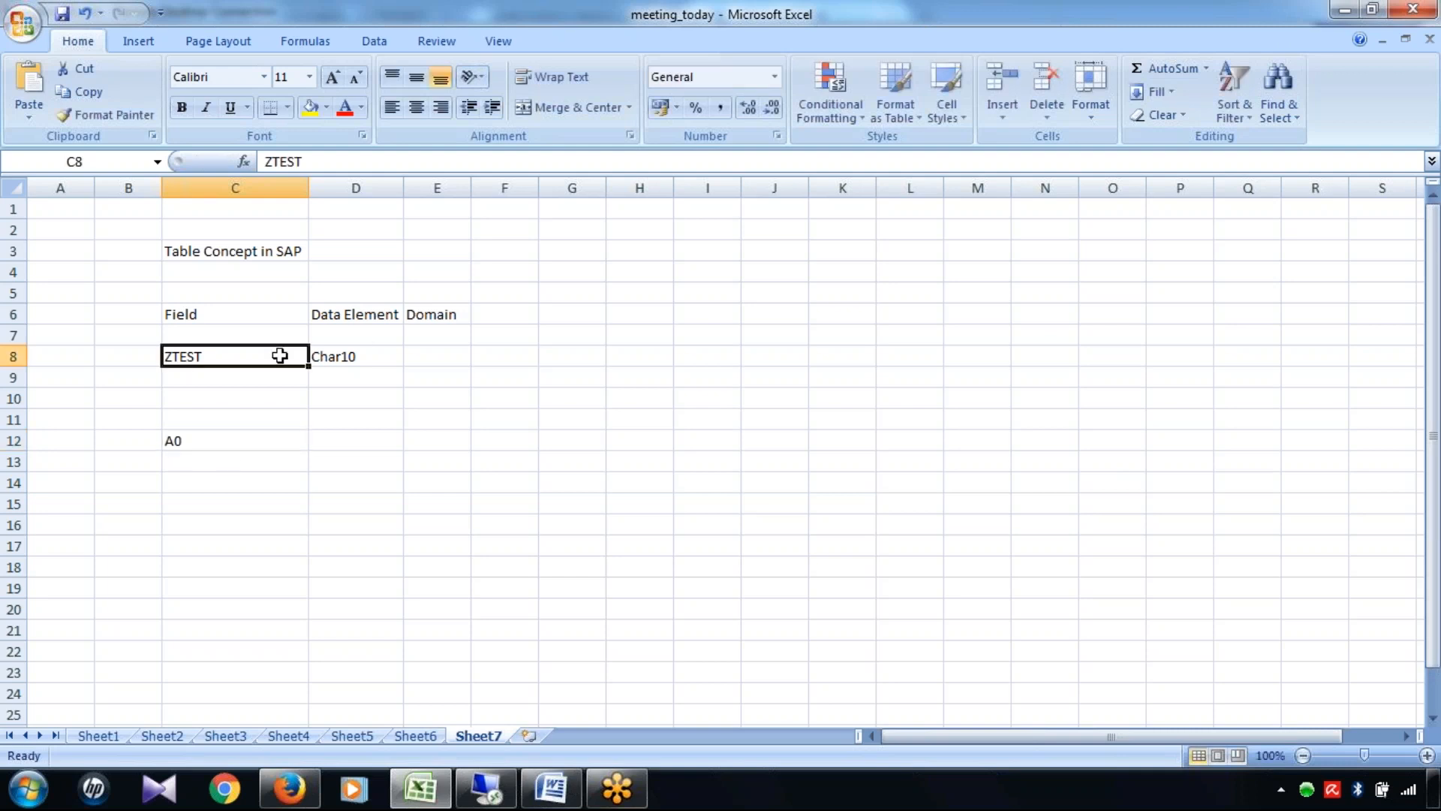
click(346, 356)
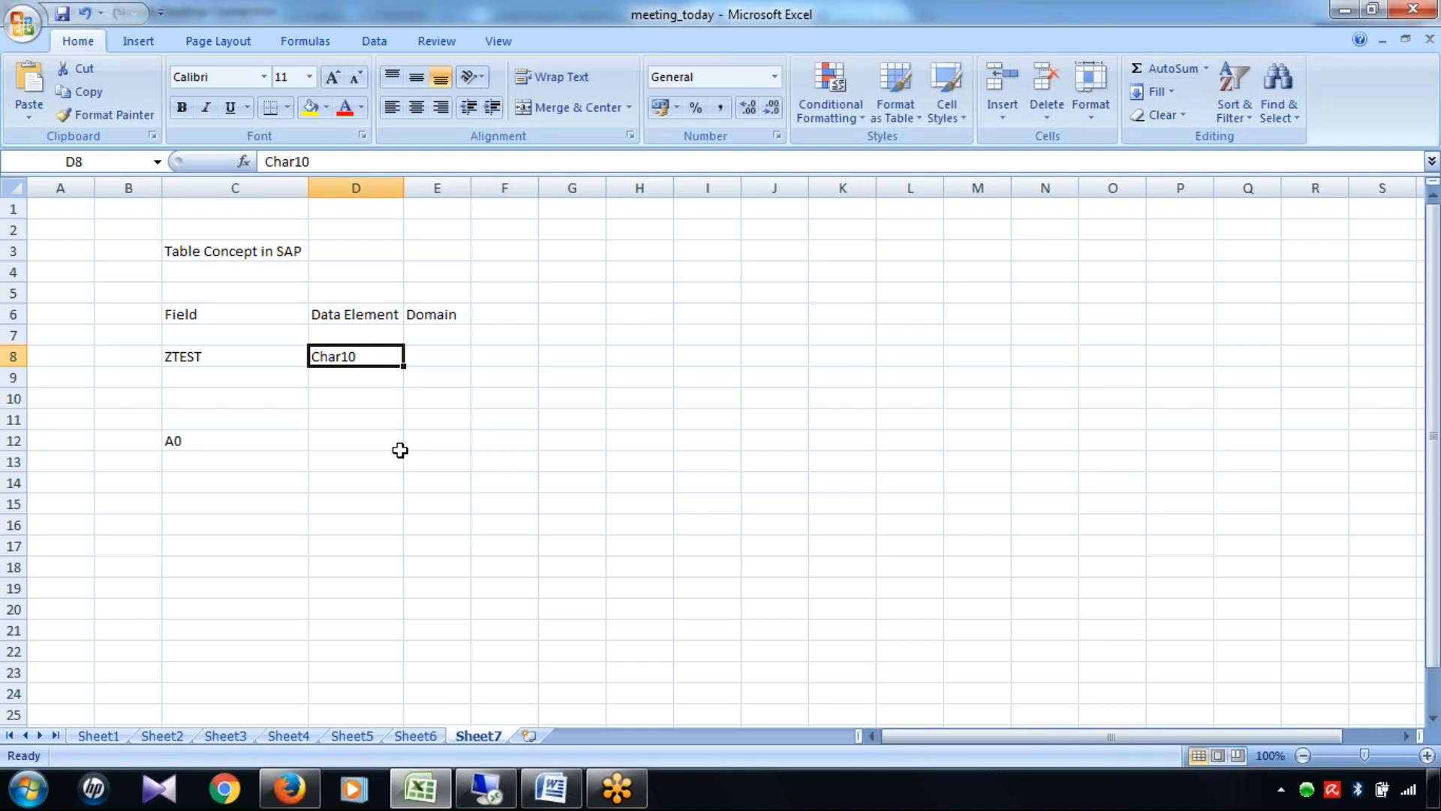
click(215, 354)
click(377, 356)
Switch to SAP, compare the MATNR field of table MARA with the Excel example, and open its data element
key(alt+Tab)
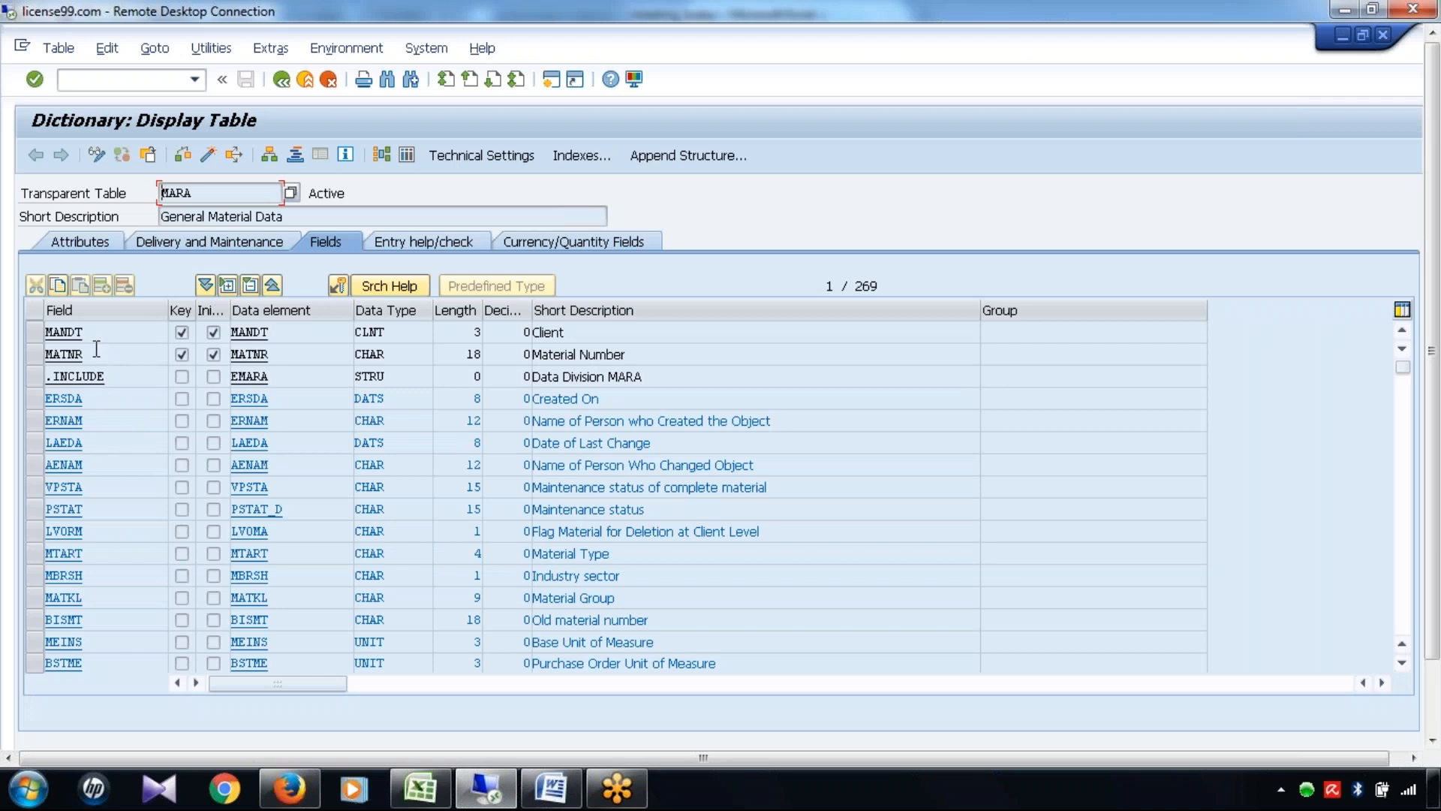
drag(96, 351, 10, 357)
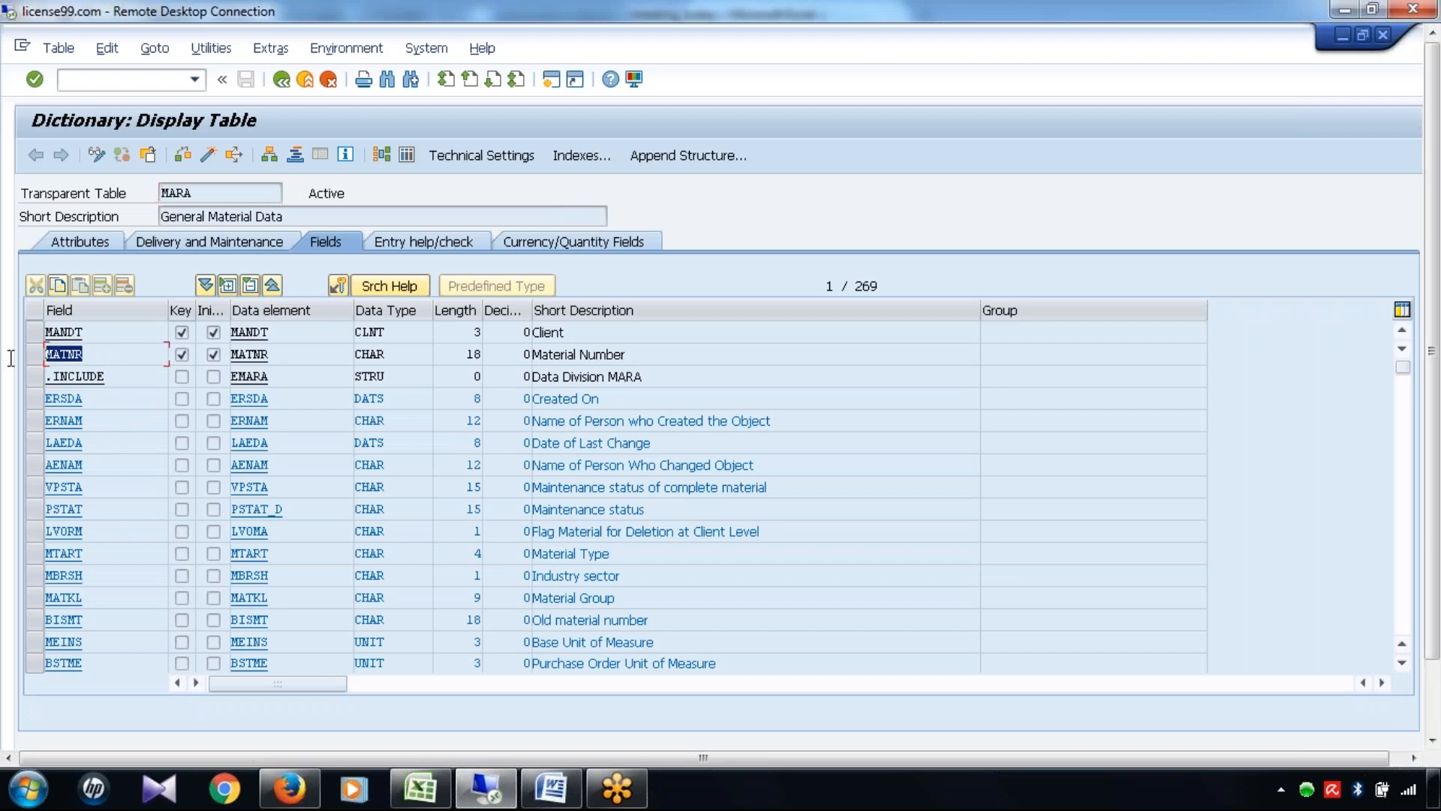
drag(285, 357, 210, 358)
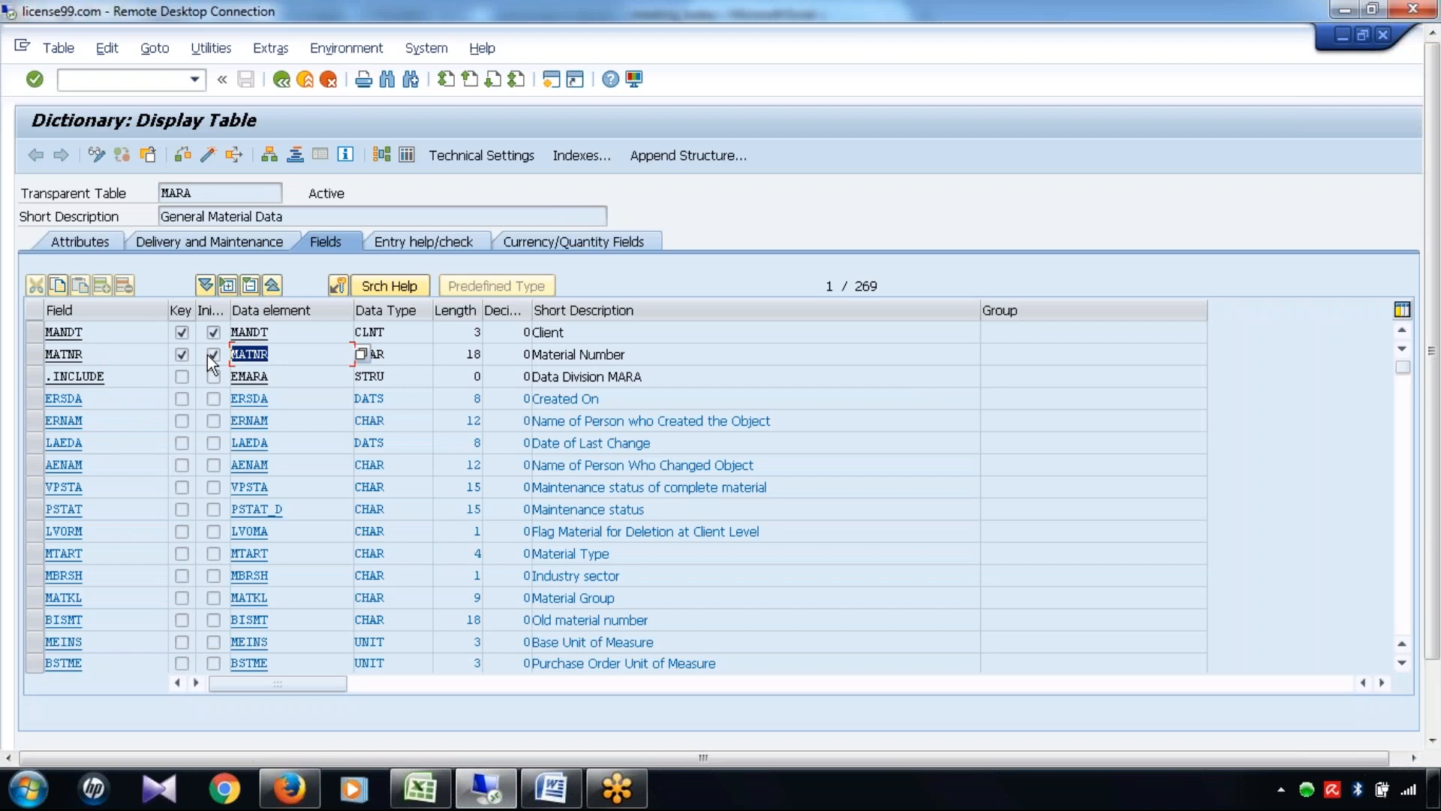
click(434, 797)
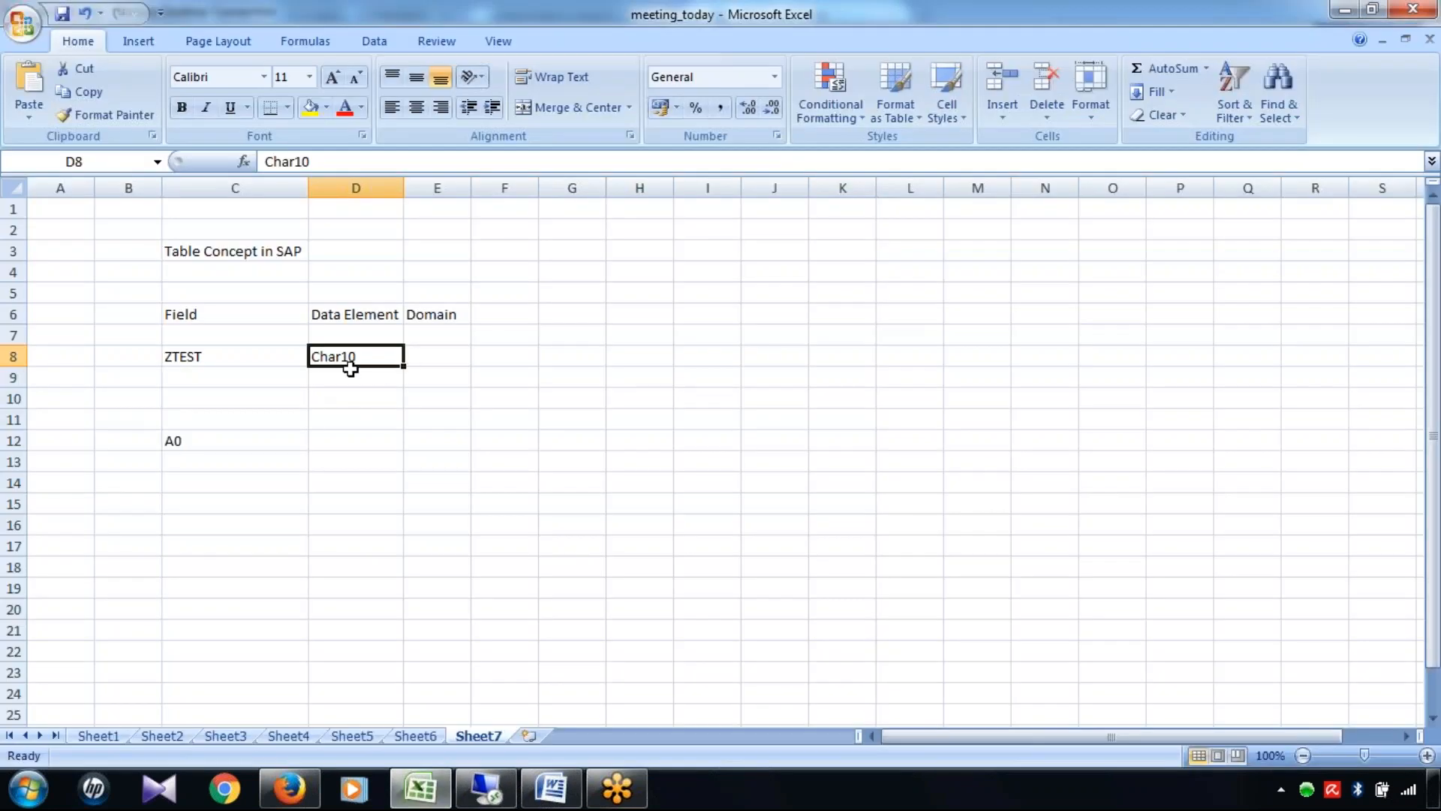
click(432, 791)
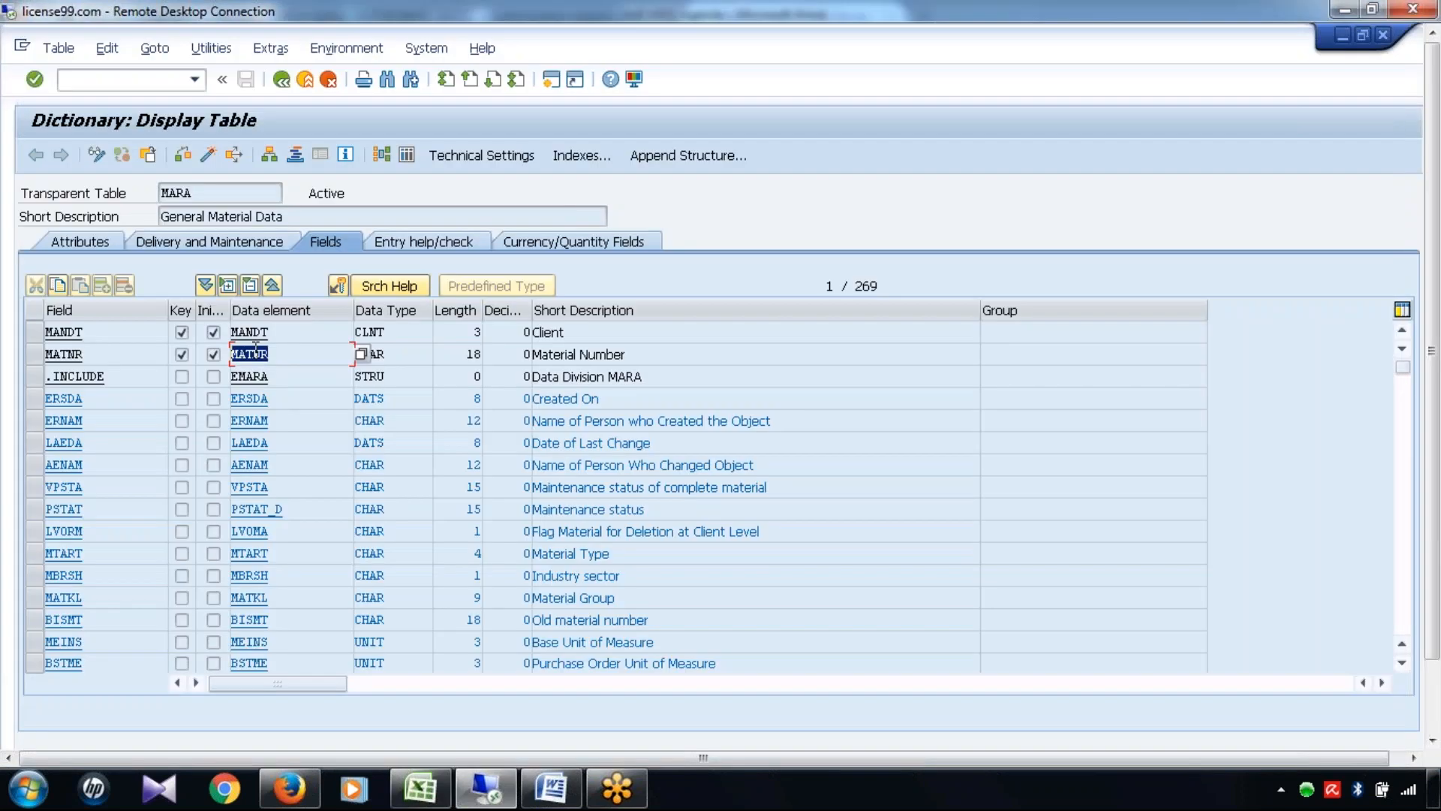
double_click(249, 354)
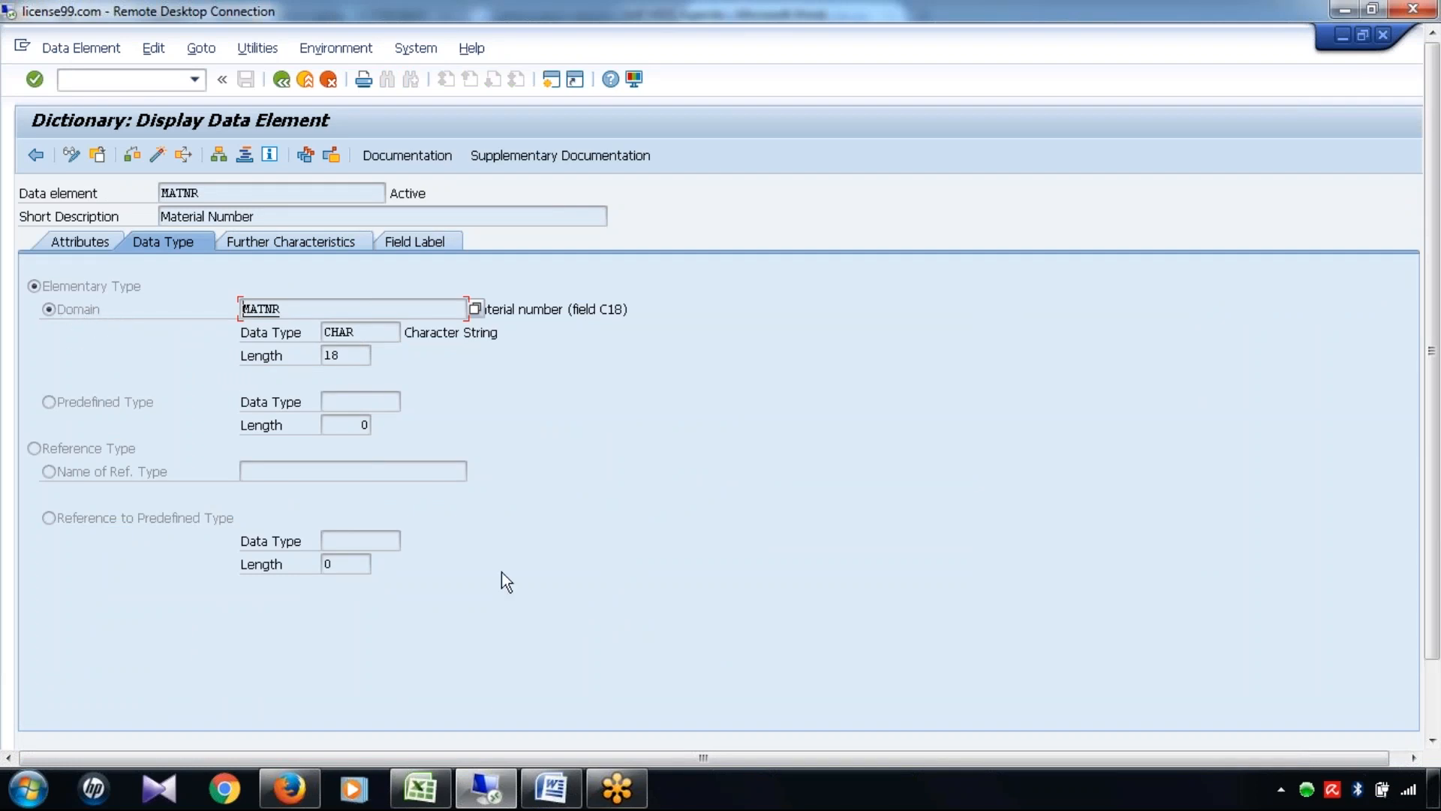
Review the Data Element and Domain headings in Excel, examine the data type and length of domain MATNR in SAP, and return to table MARA
click(443, 785)
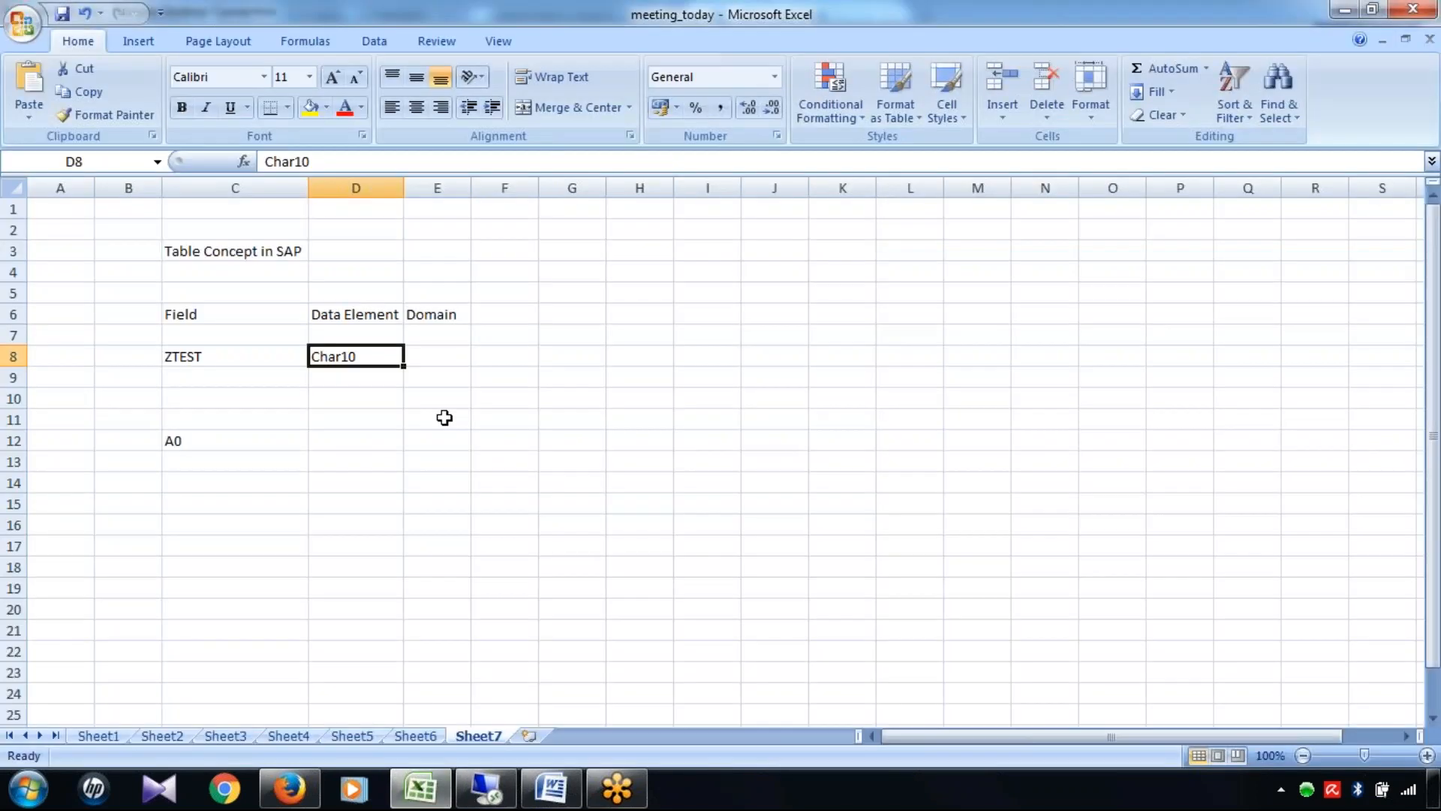
click(376, 314)
click(443, 314)
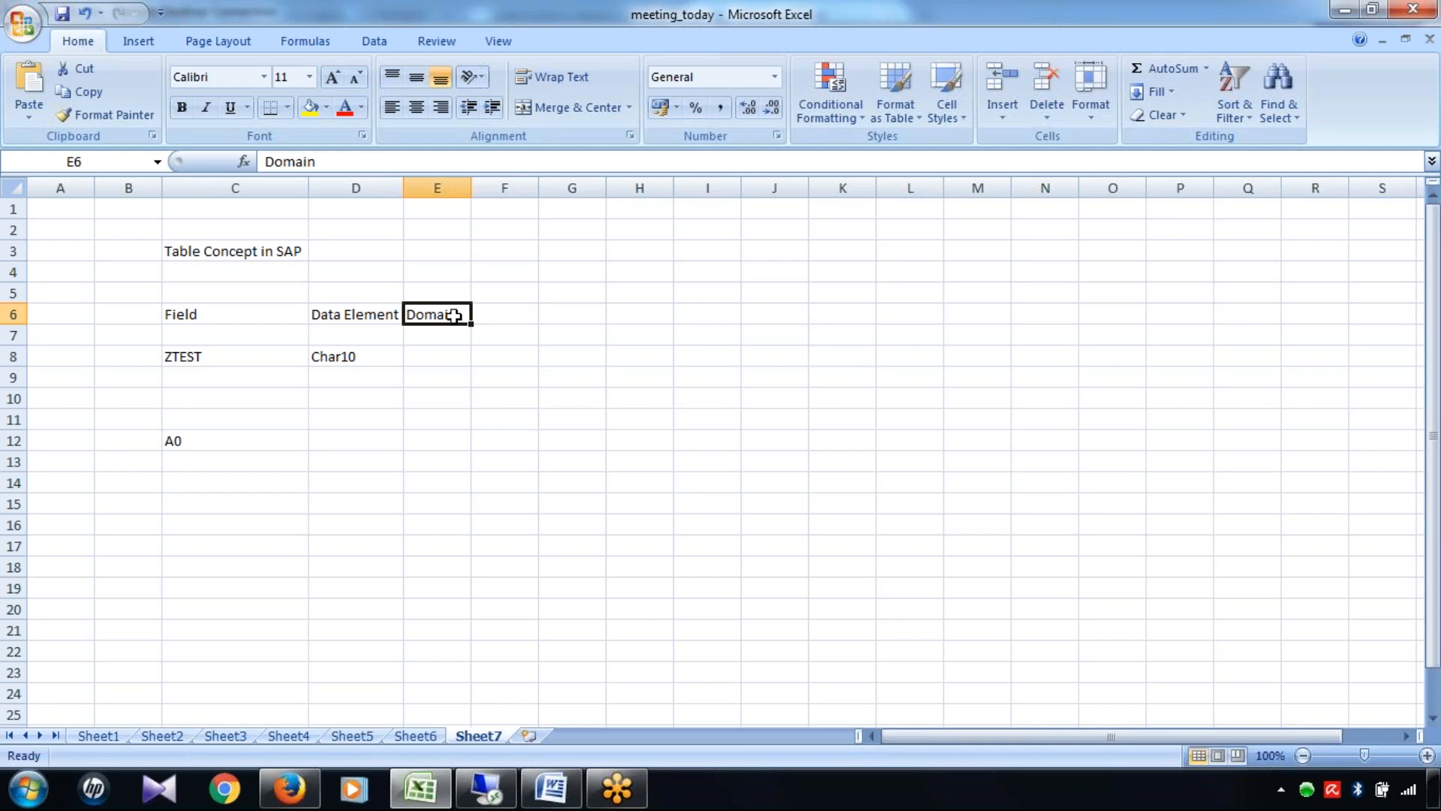
click(439, 790)
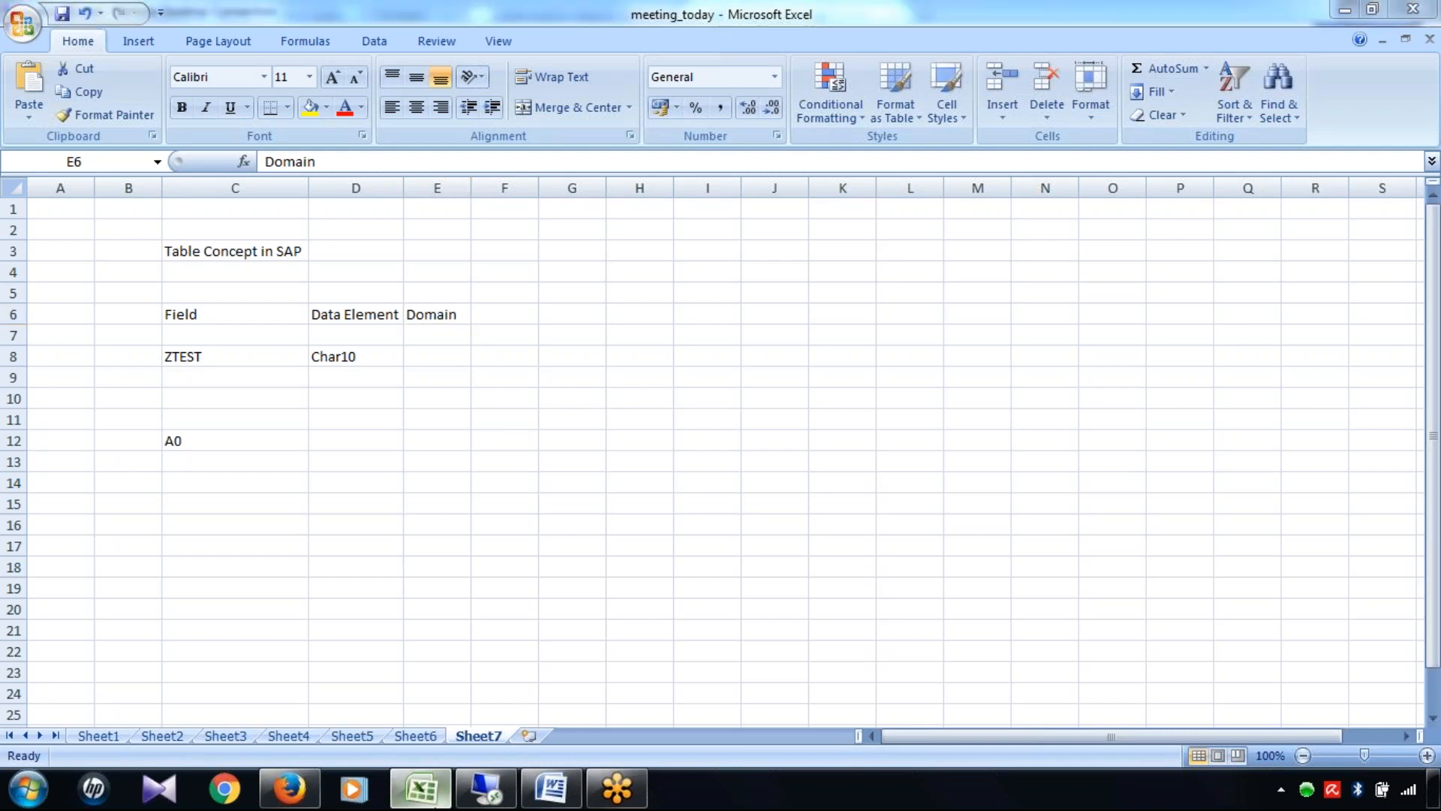
double_click(335, 332)
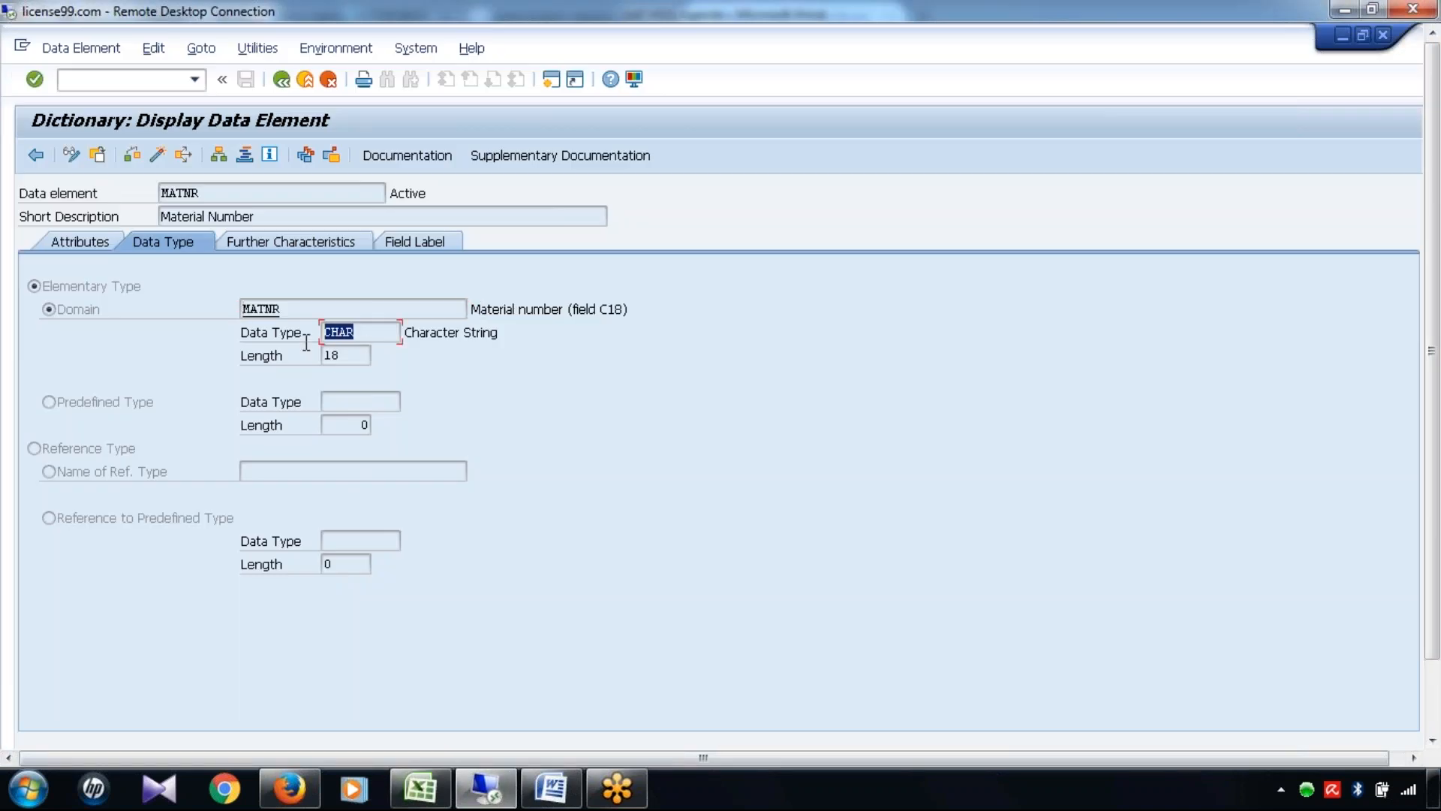
double_click(344, 353)
click(282, 79)
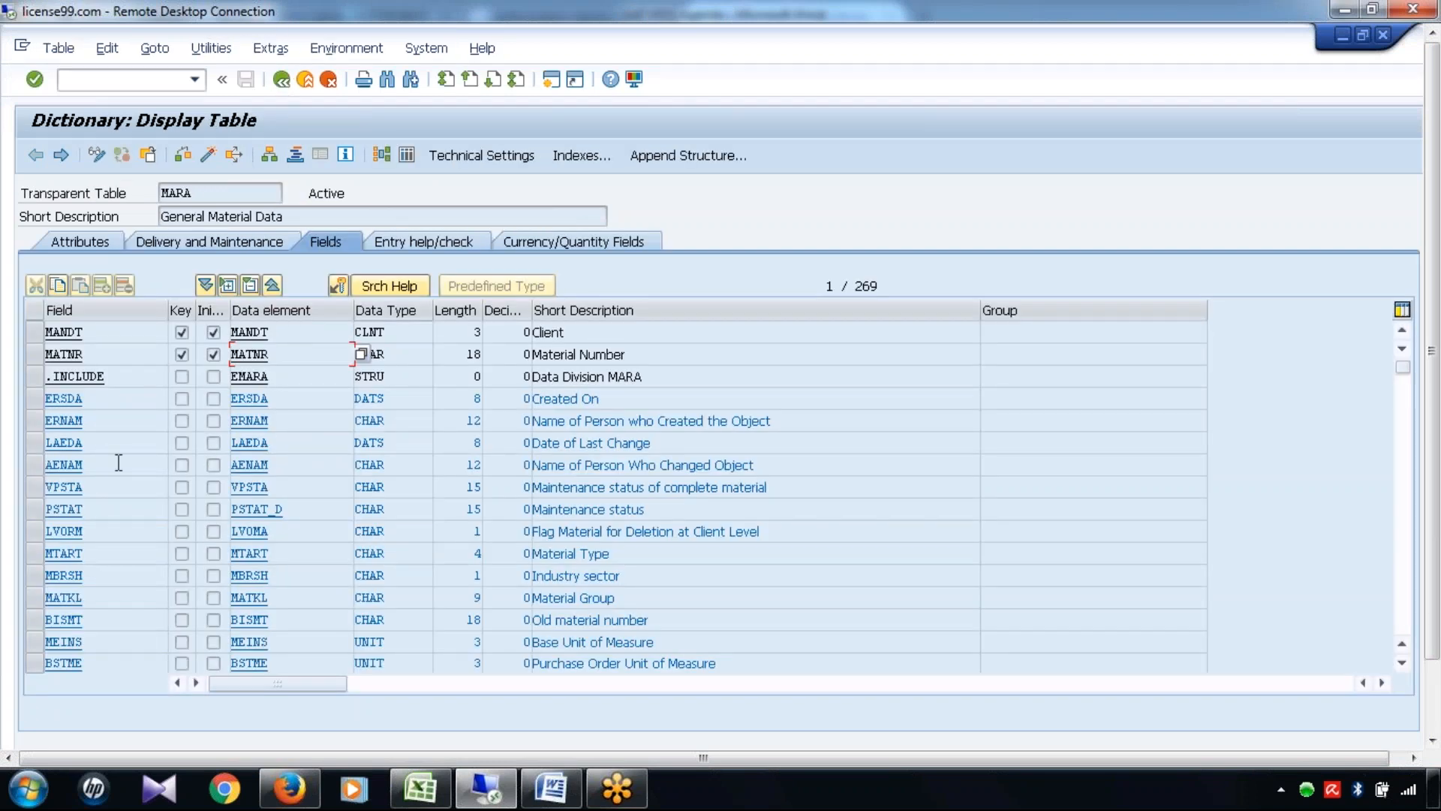
Examine the data type and length behind the MTART field's data element, and return to the ABAP Dictionary initial screen
drag(92, 554, 18, 563)
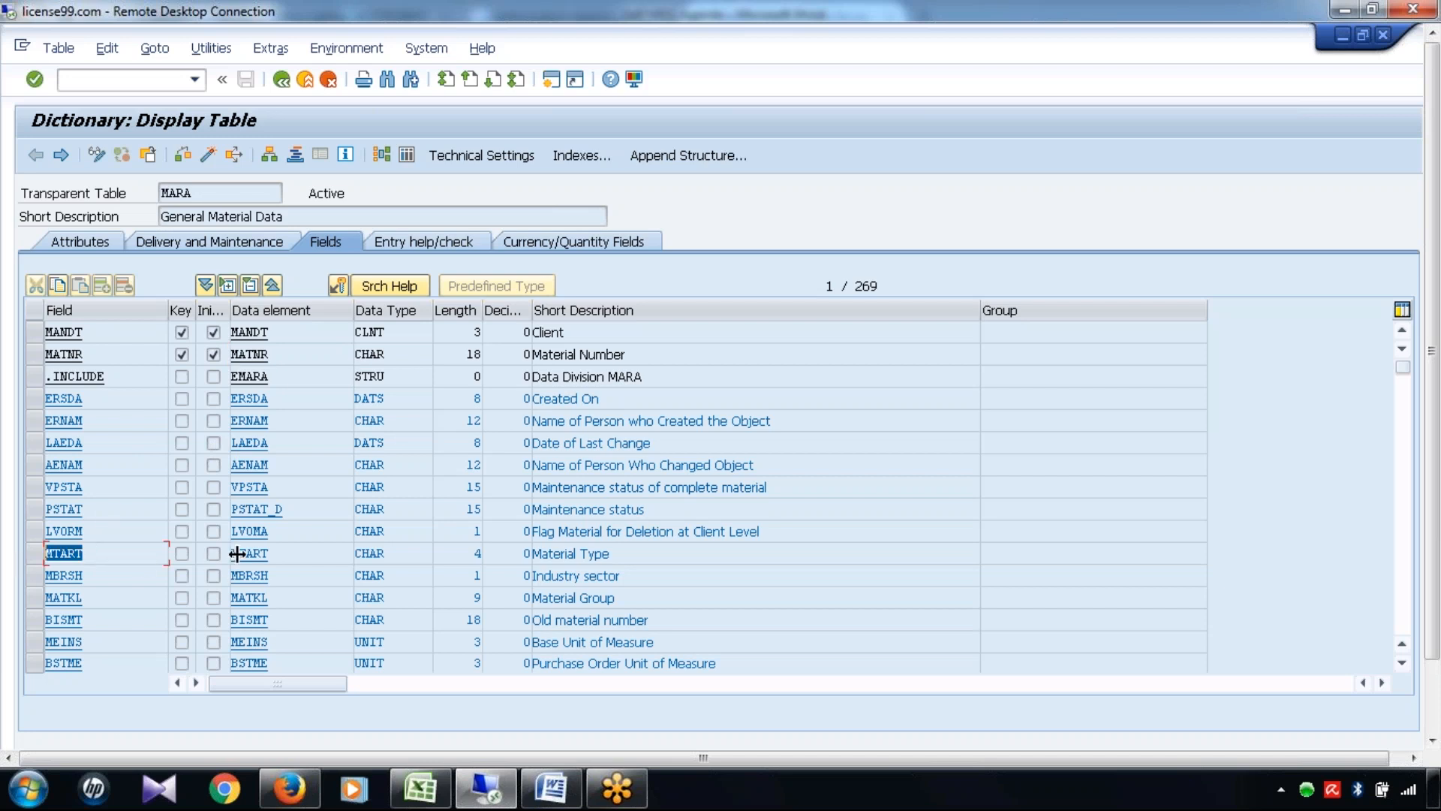
double_click(243, 553)
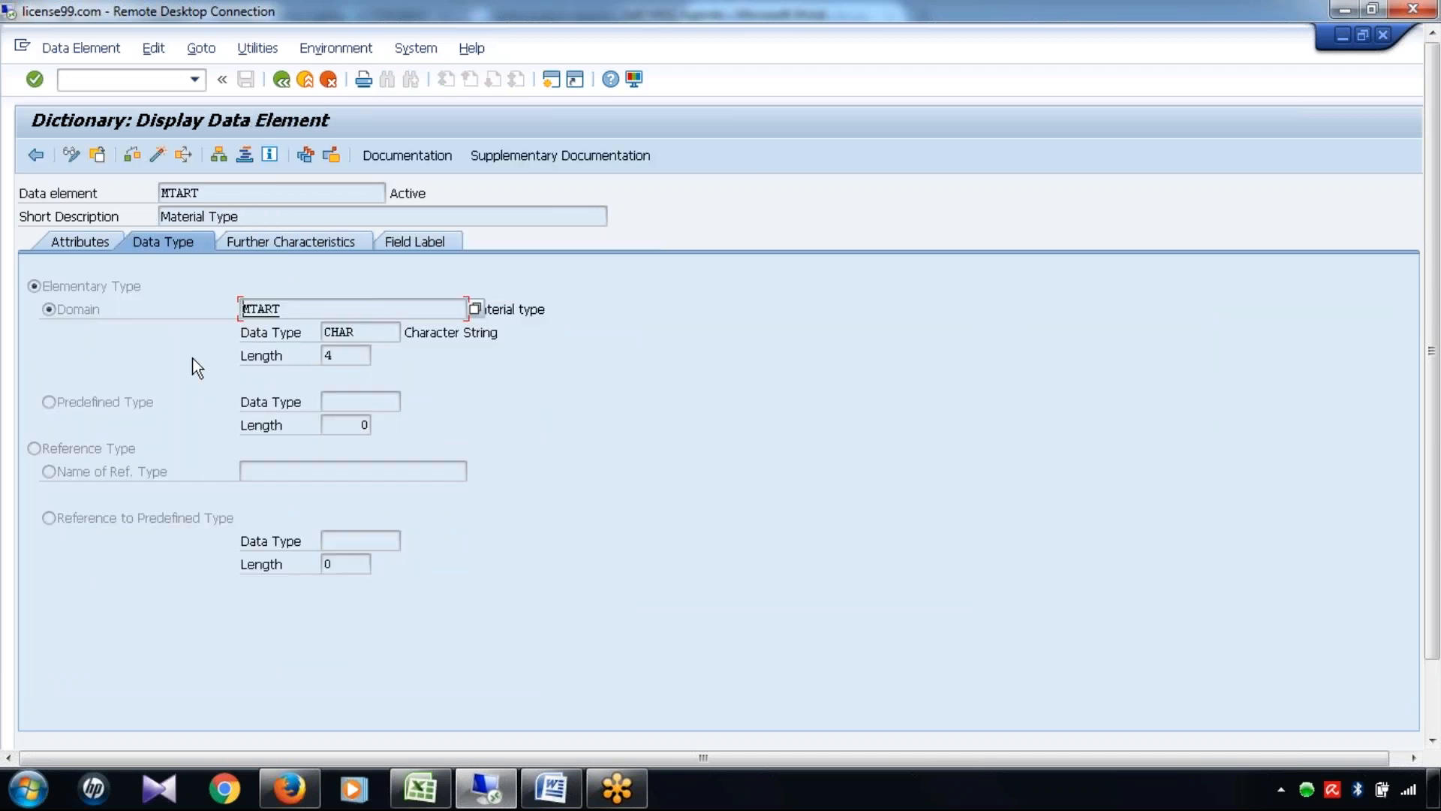
drag(355, 333, 267, 367)
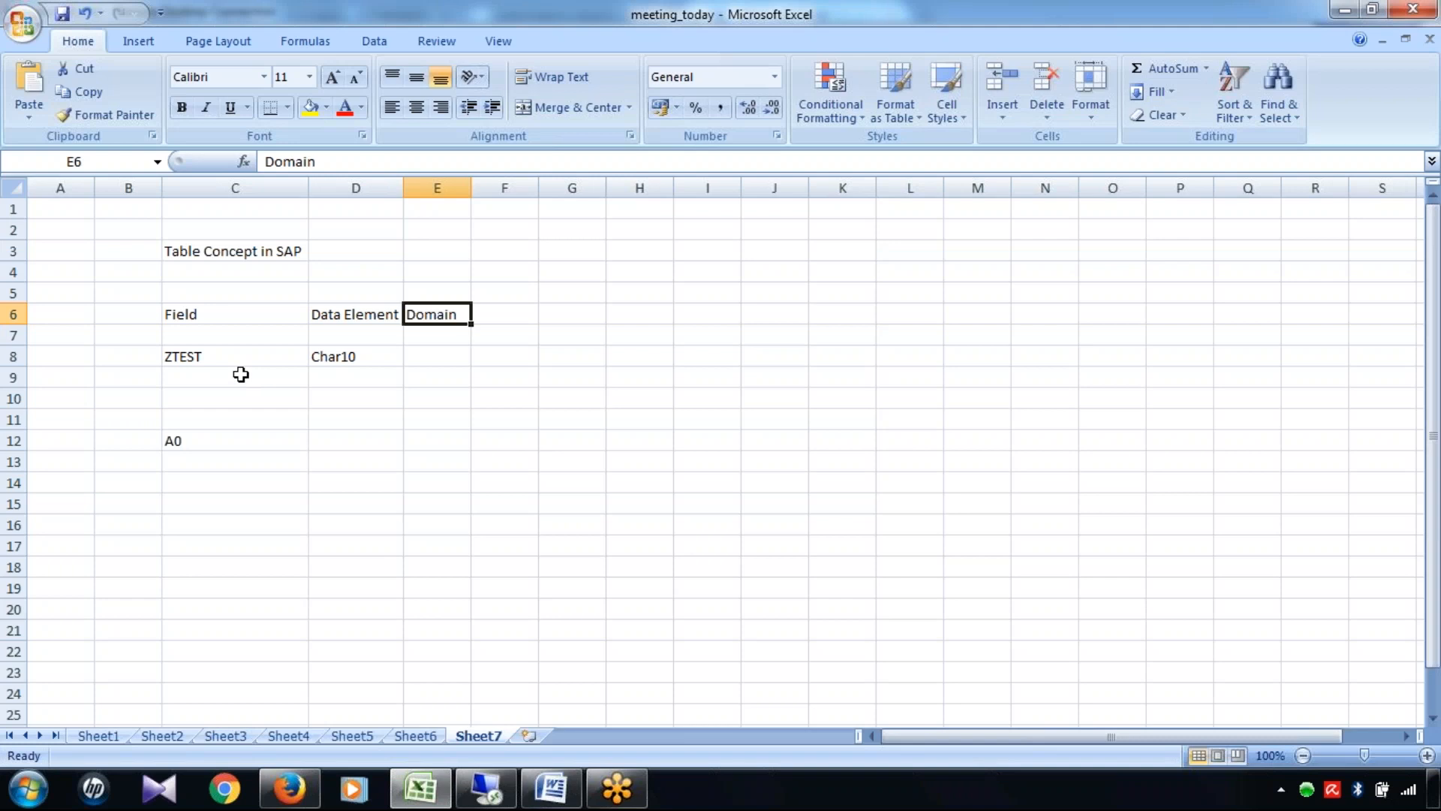
click(497, 789)
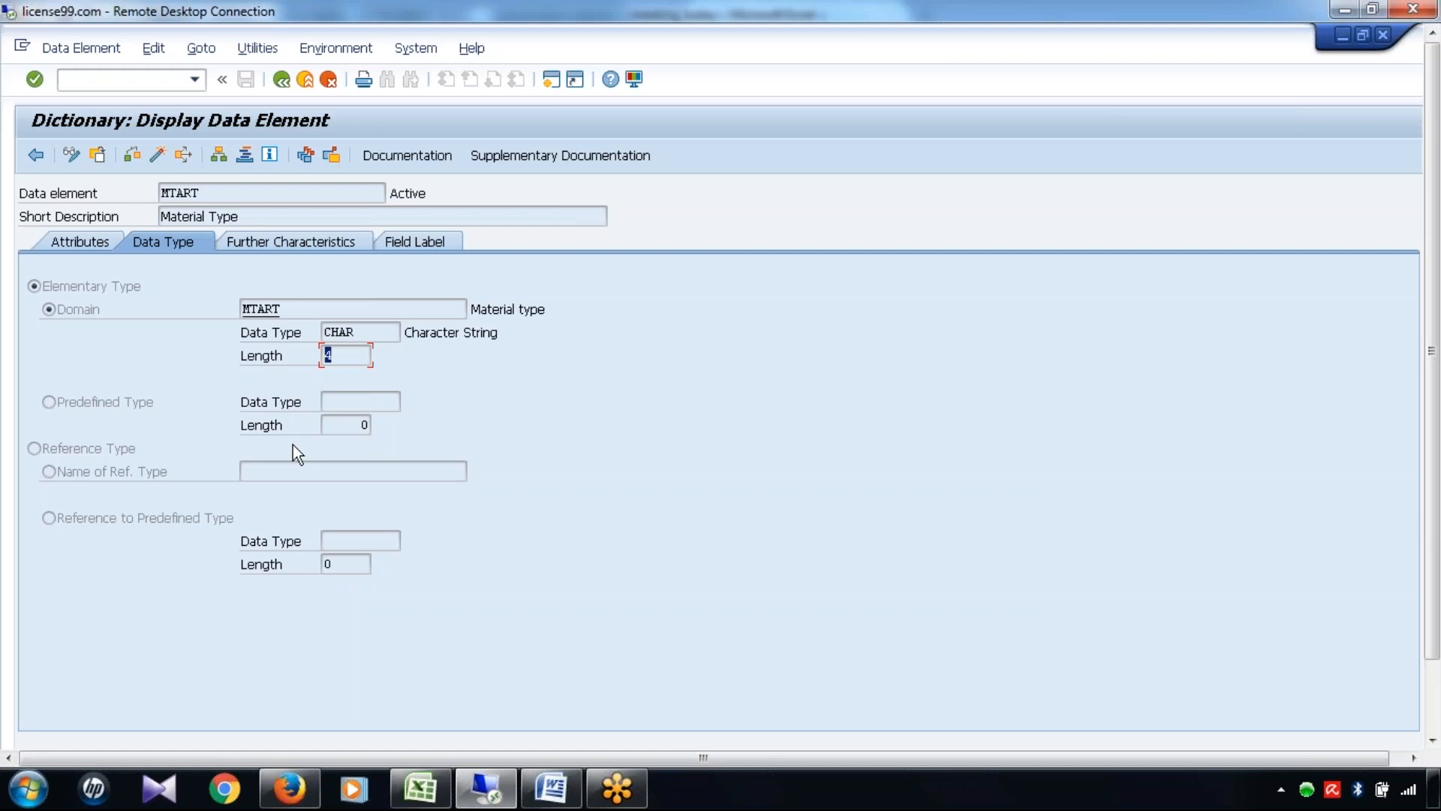
click(283, 79)
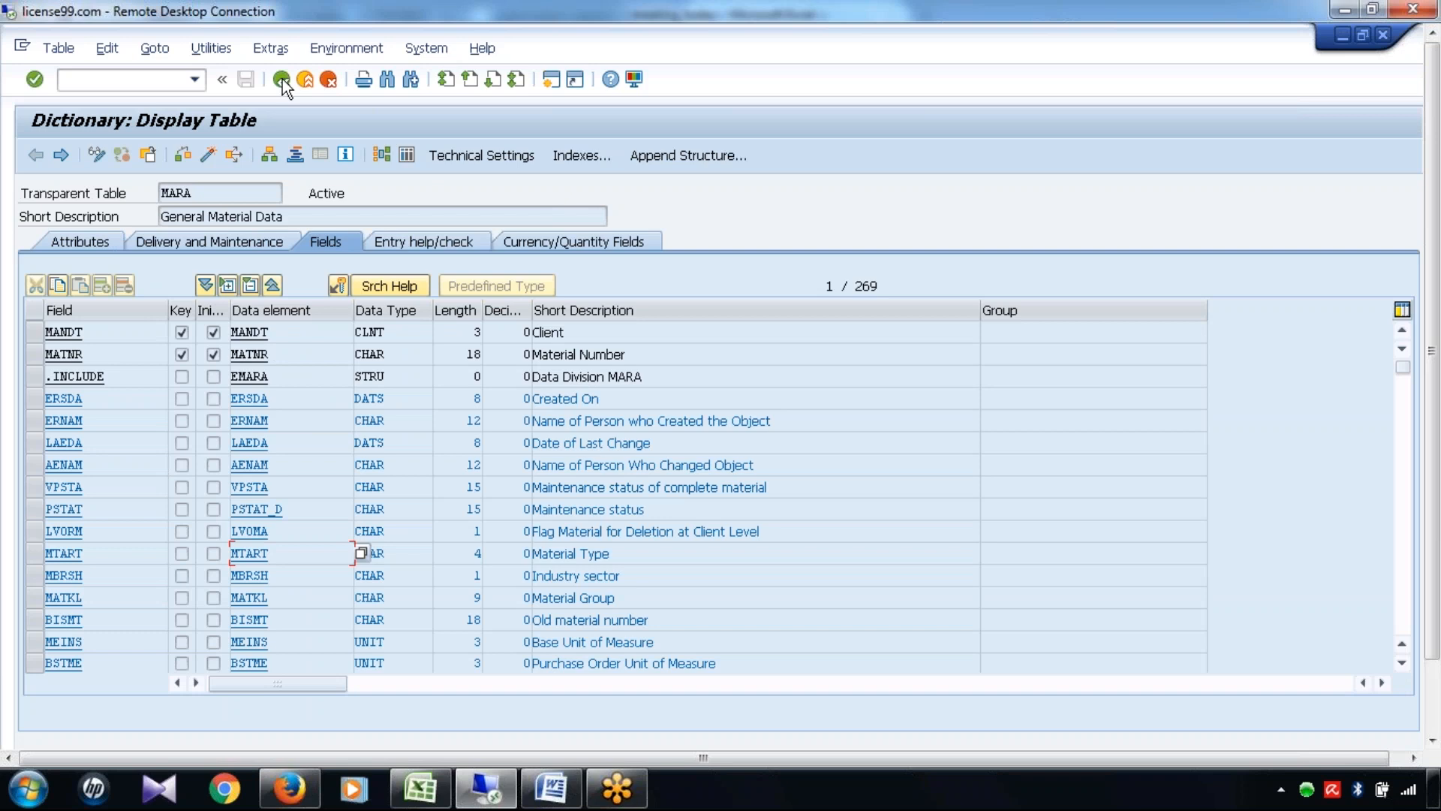
click(282, 79)
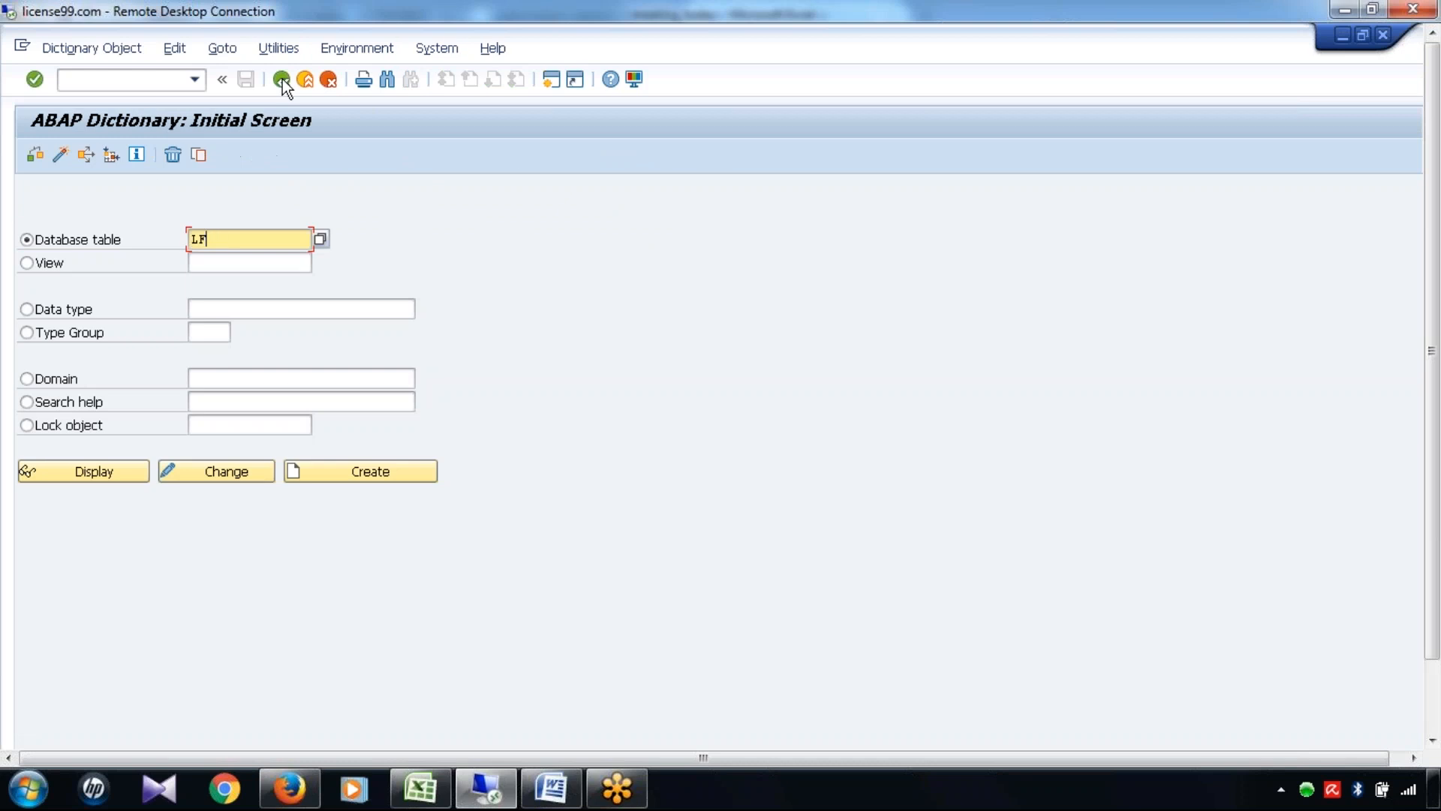
Display tables LFA1 and LFB1 in turn, highlight the company code wording in LFB1's short description, and return to the ABAP Dictionary initial screen
click(78, 475)
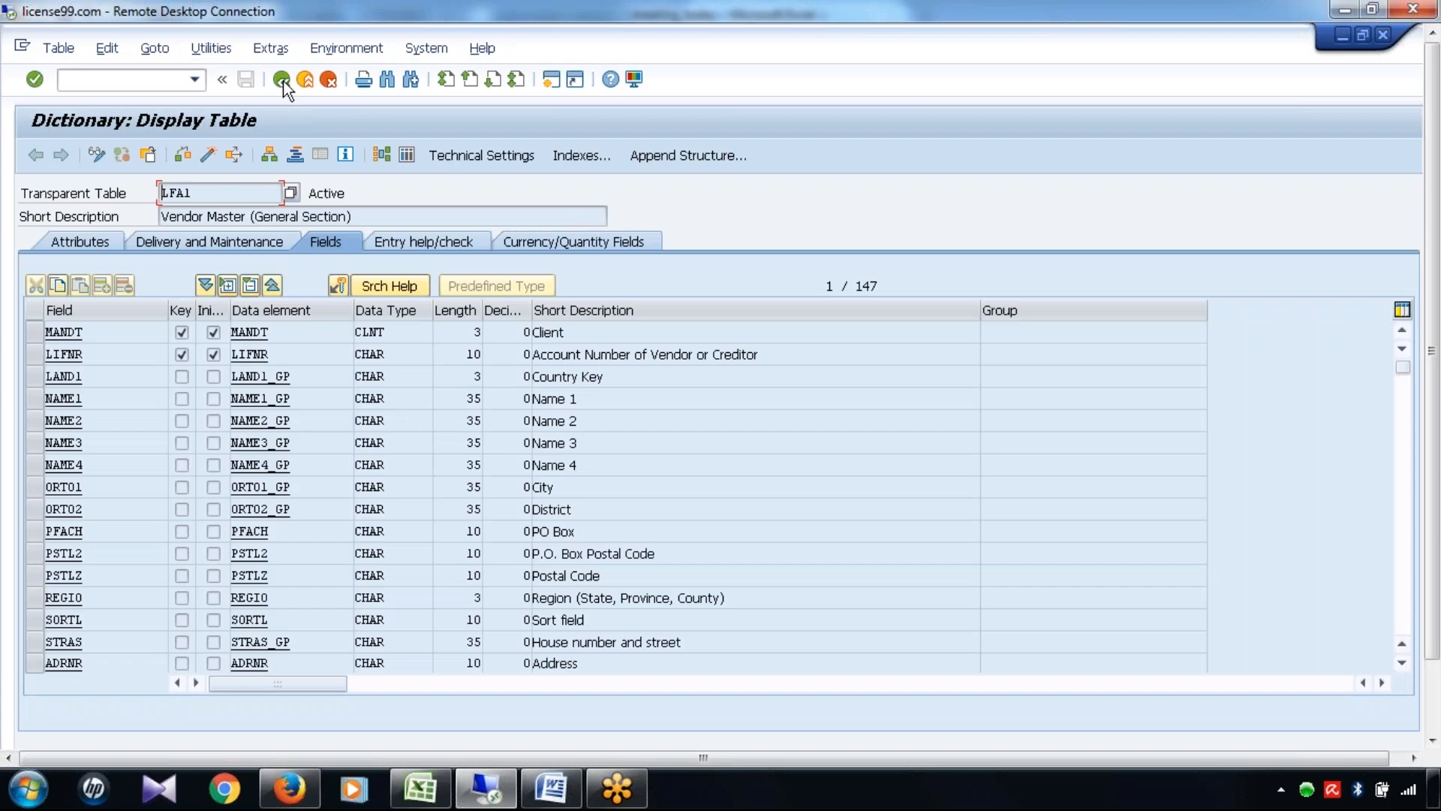
click(283, 79)
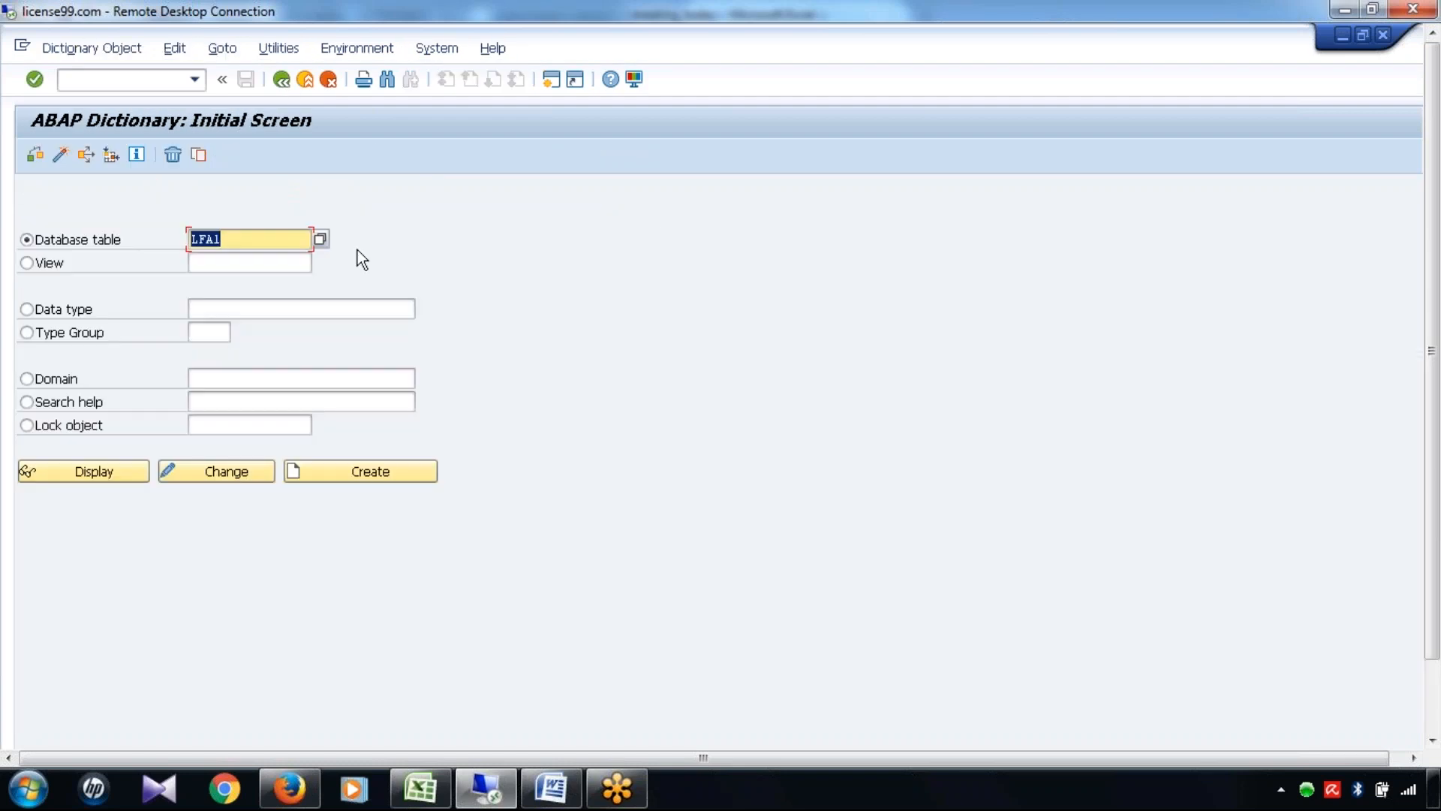
text(LFB1)
click(93, 472)
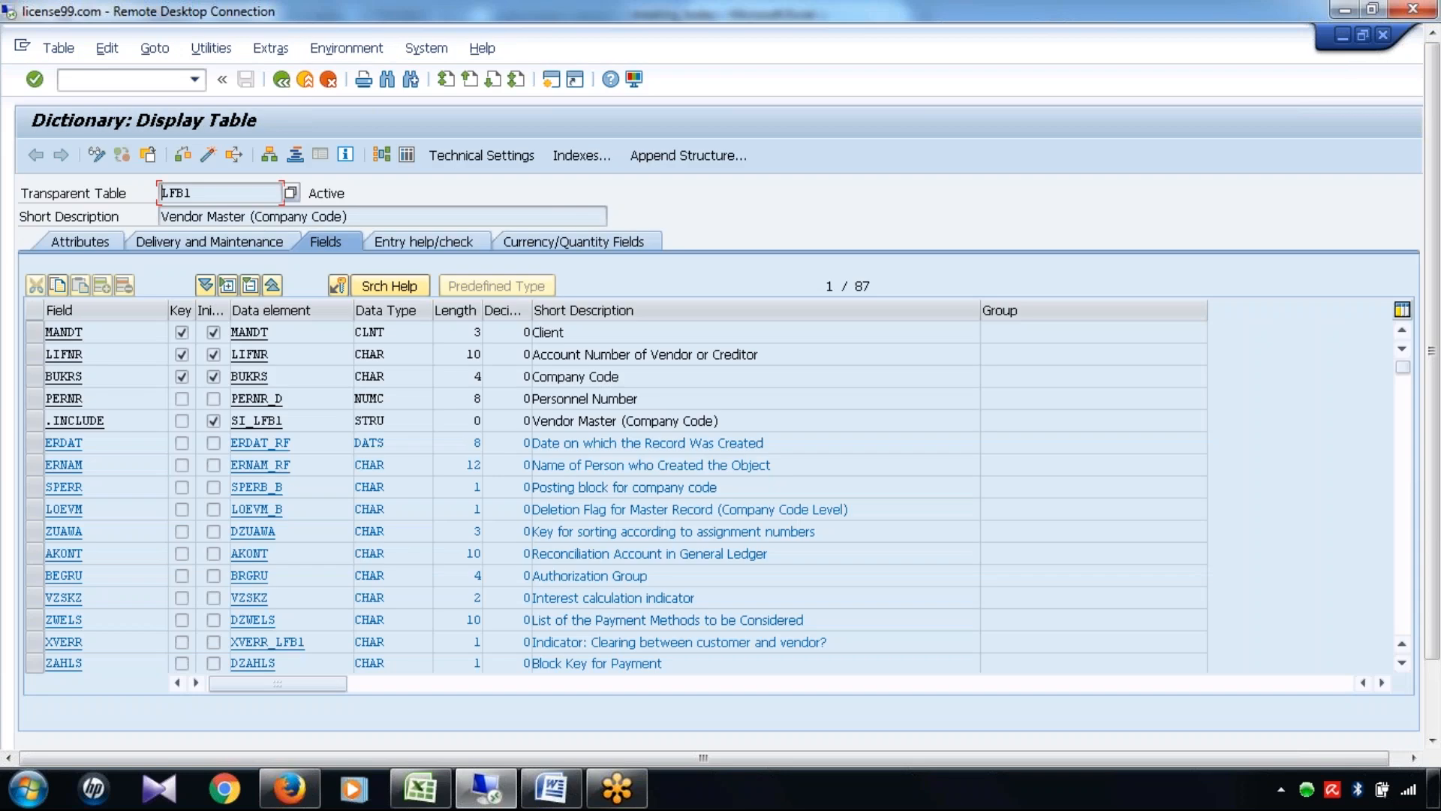
drag(358, 217, 241, 216)
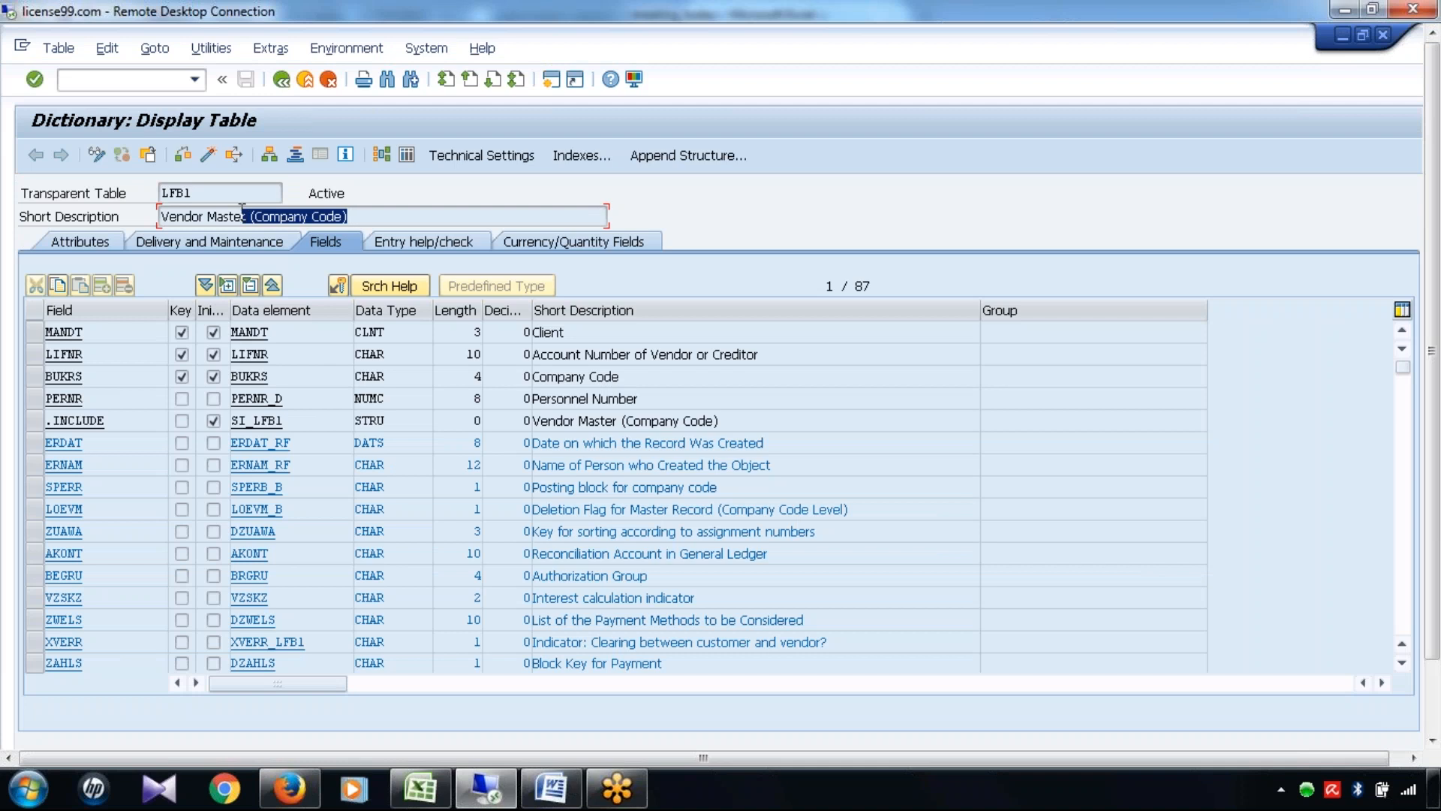
click(283, 79)
Display table LFA1, examine its short description and the name, city, PO box, region and street fields, and return to the initial screen
text(LFA1)
click(123, 471)
click(350, 215)
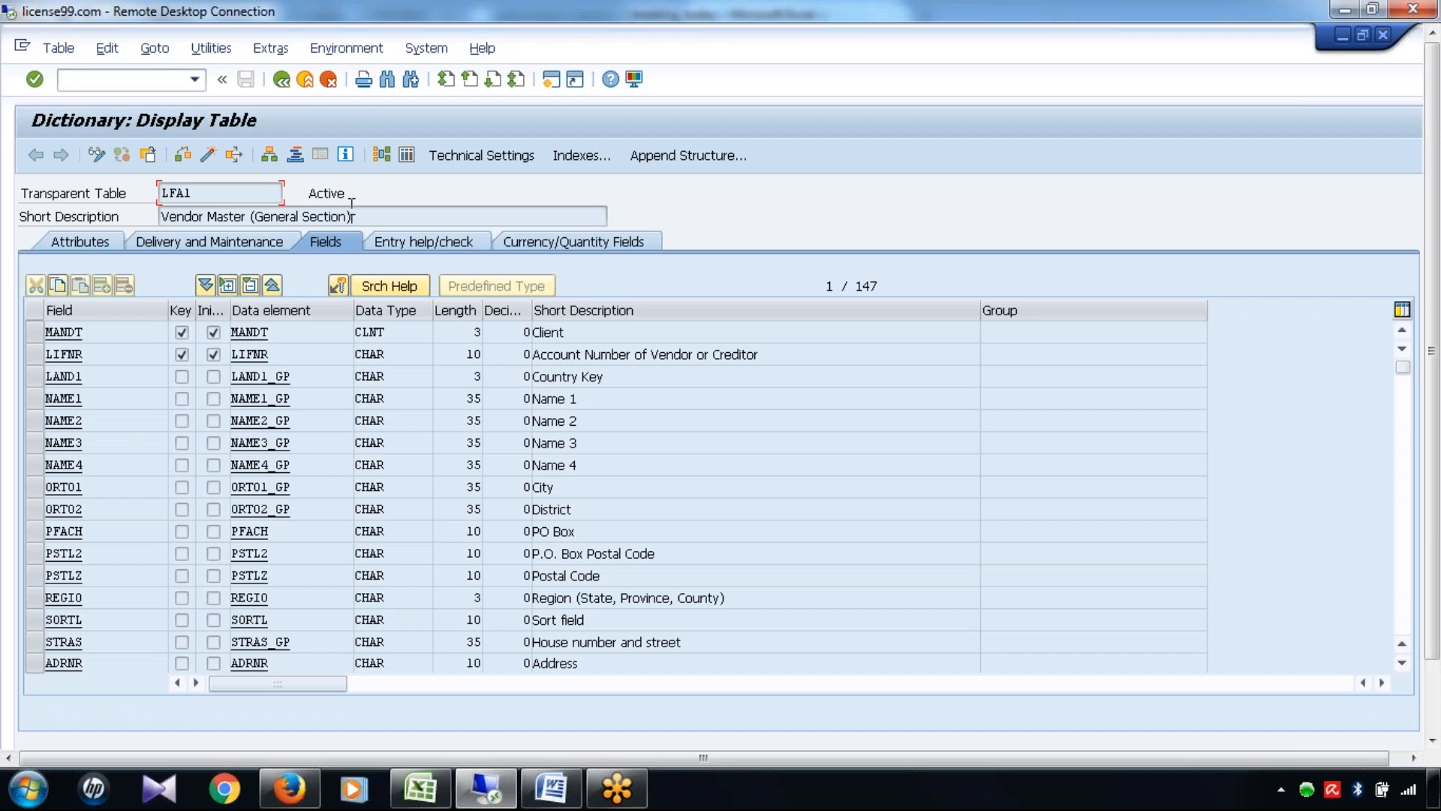
drag(352, 216, 251, 218)
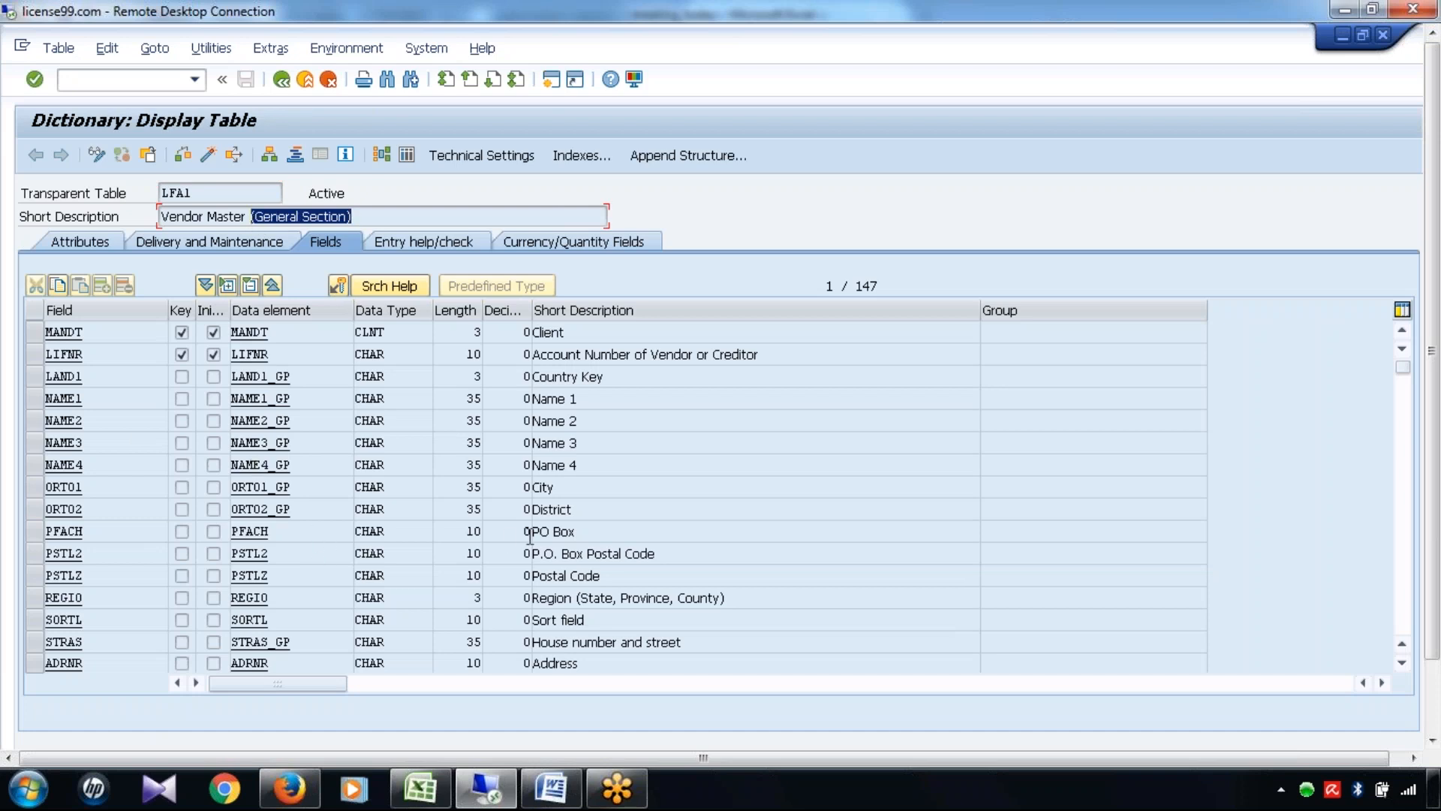
drag(579, 420, 506, 428)
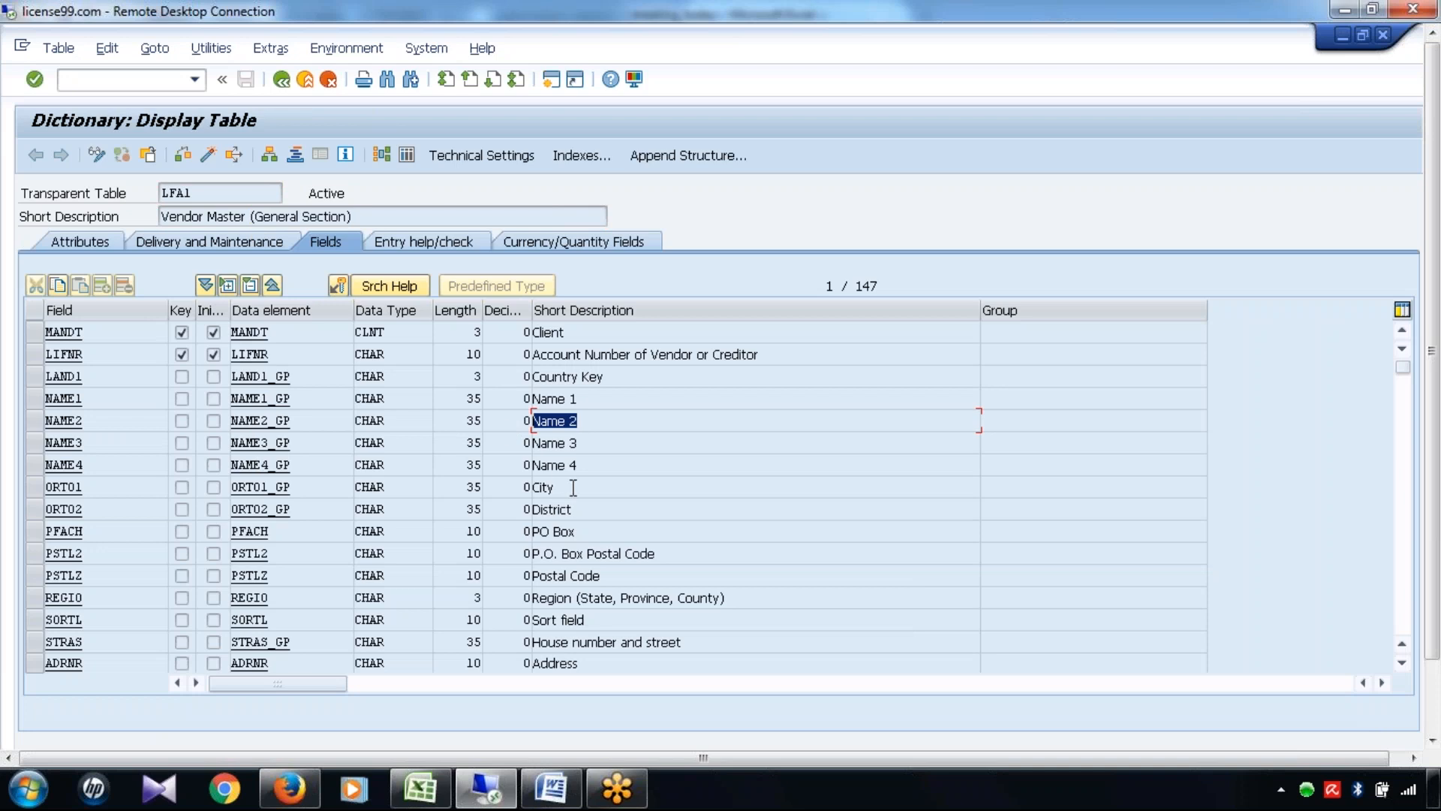
drag(576, 487, 531, 511)
click(598, 536)
drag(537, 536, 513, 605)
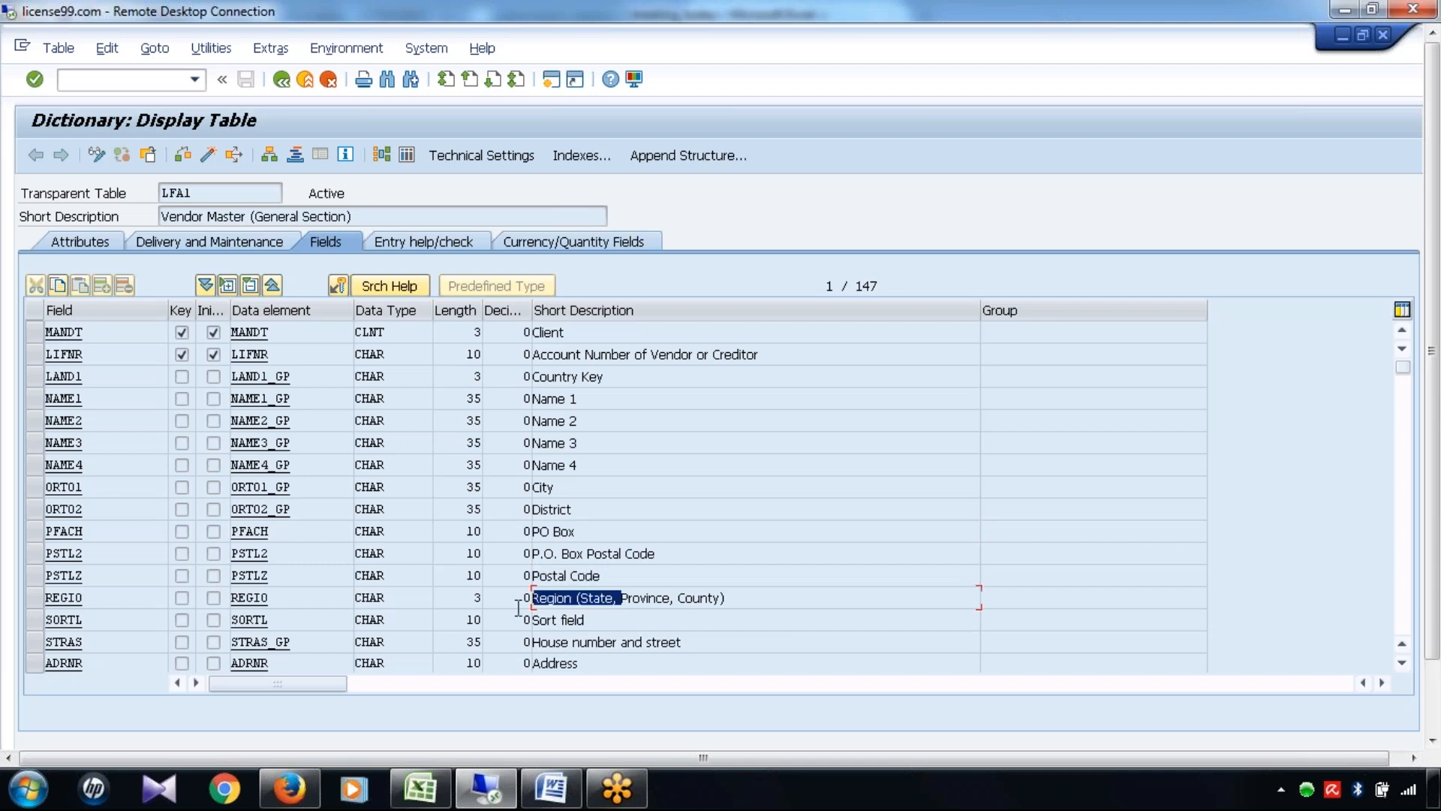
click(598, 643)
drag(598, 643, 579, 621)
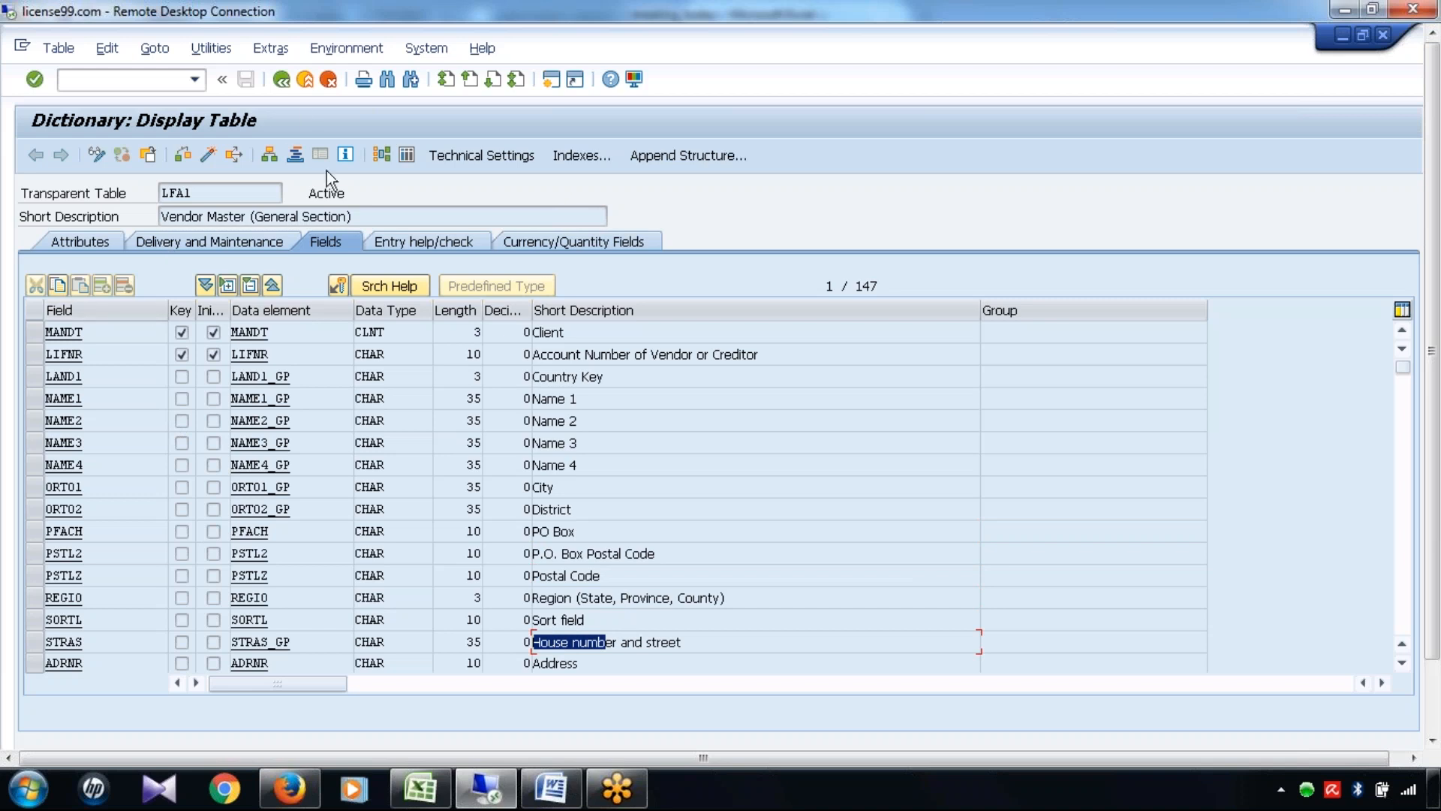
click(281, 85)
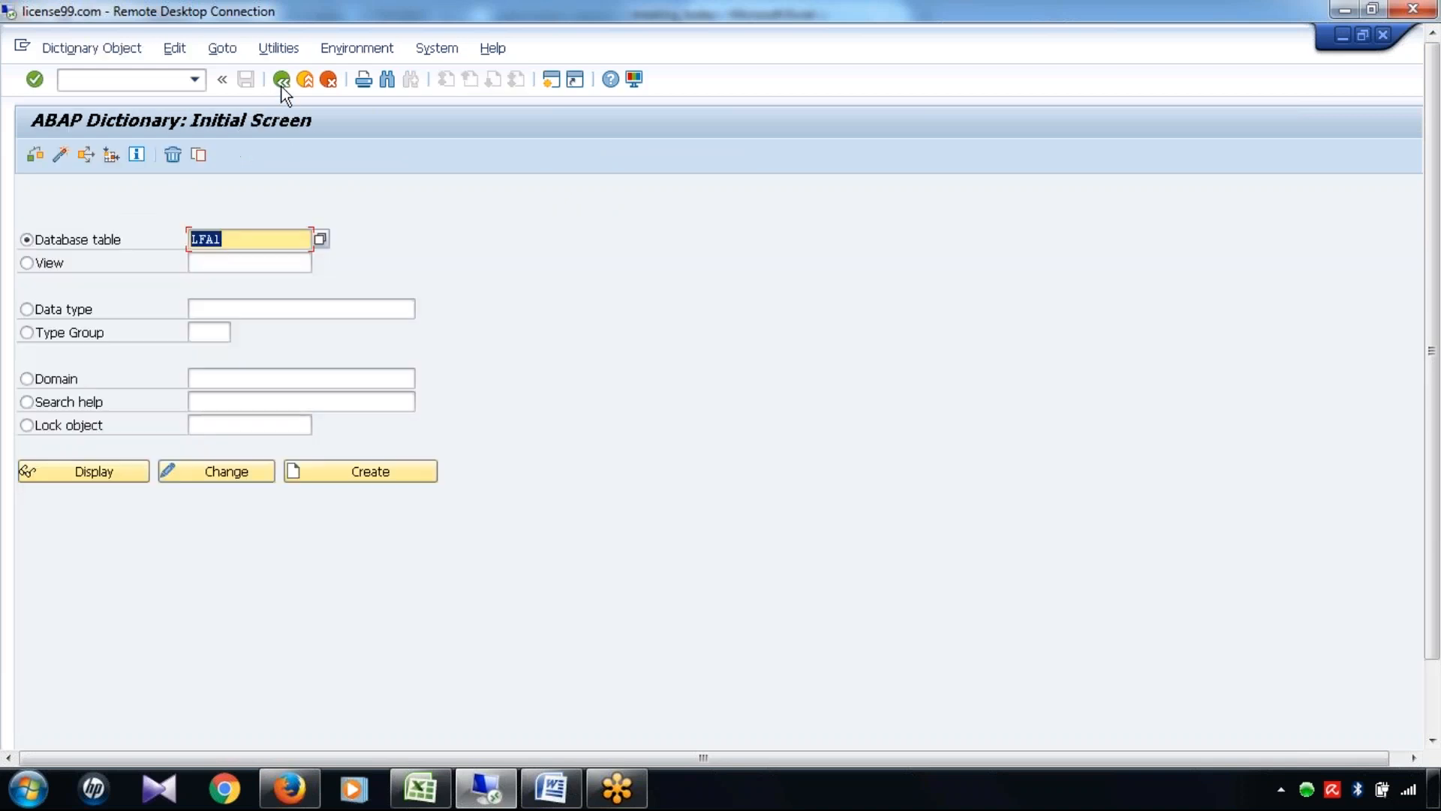
Display table LFB1, examine its short description and company code level fields, and return to the initial screen
text(LF)
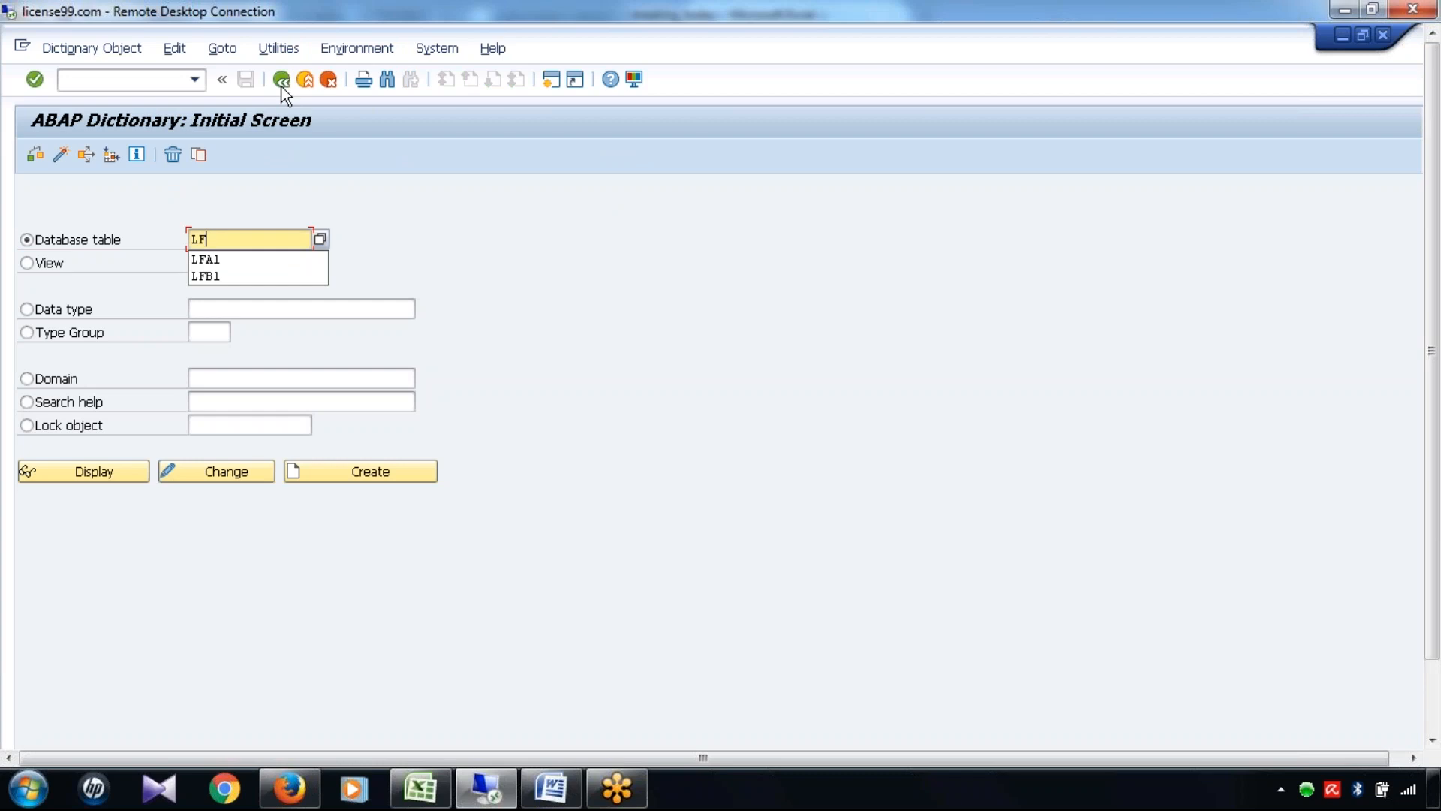
click(205, 276)
click(82, 473)
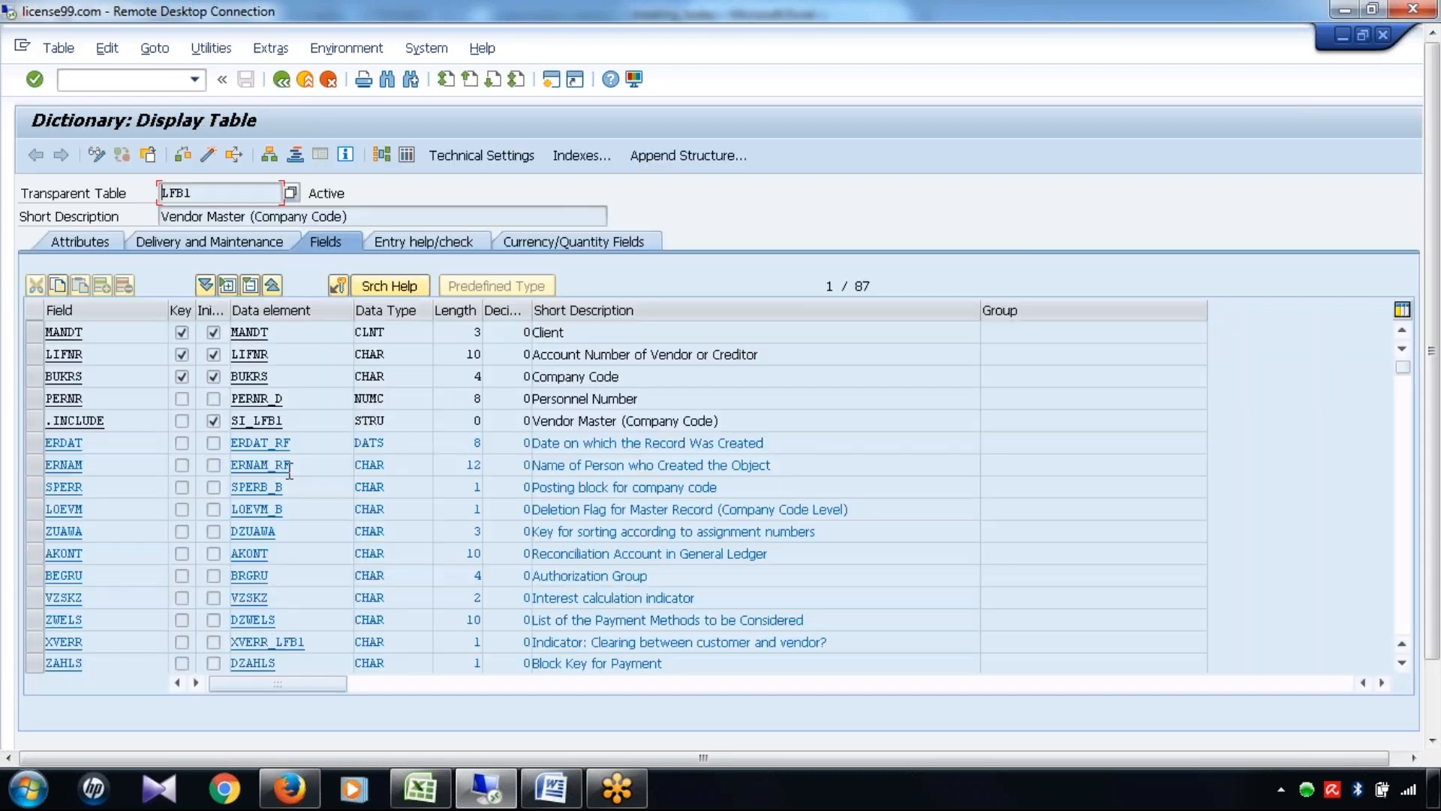
drag(349, 217, 262, 218)
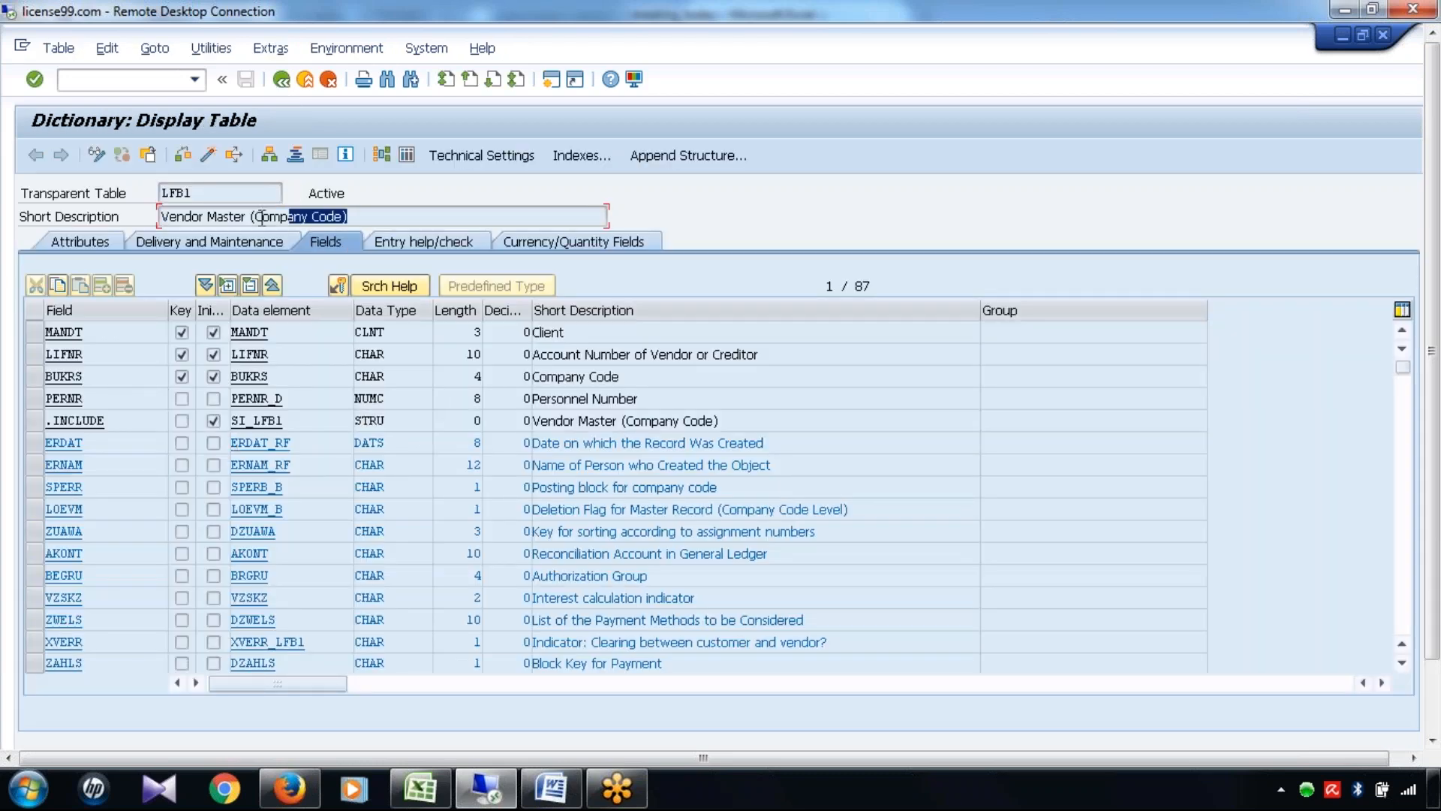
drag(618, 422, 534, 423)
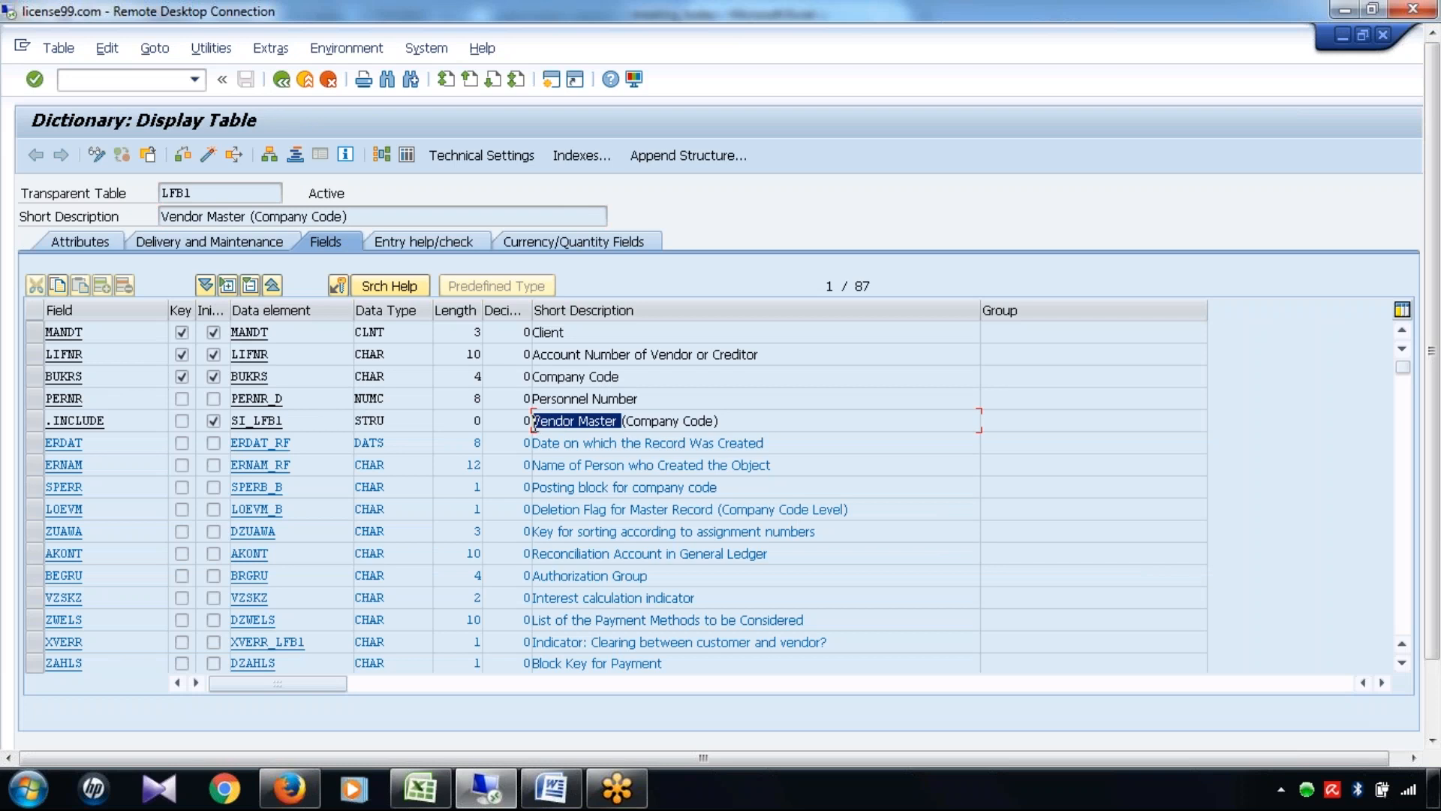
drag(678, 465, 504, 463)
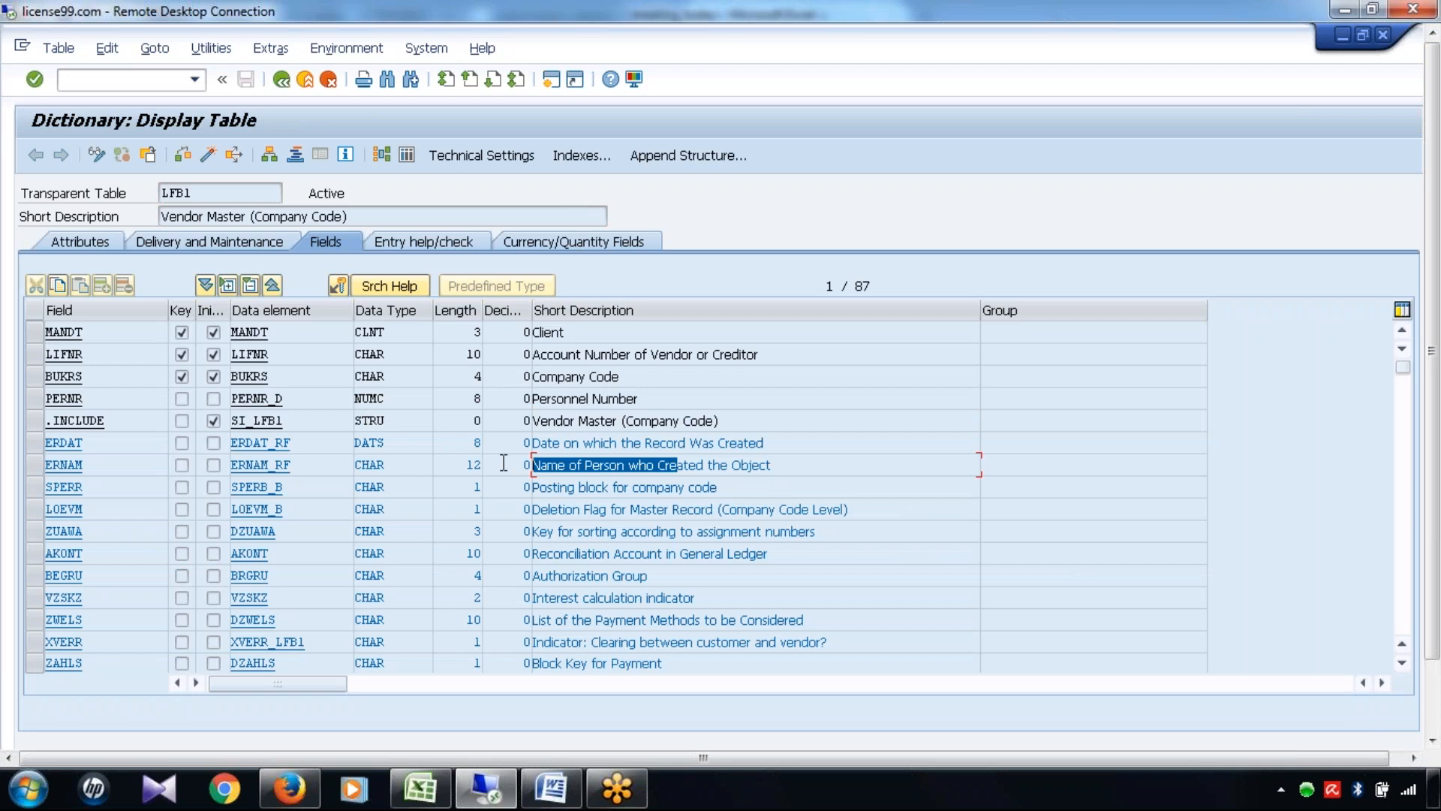
click(600, 592)
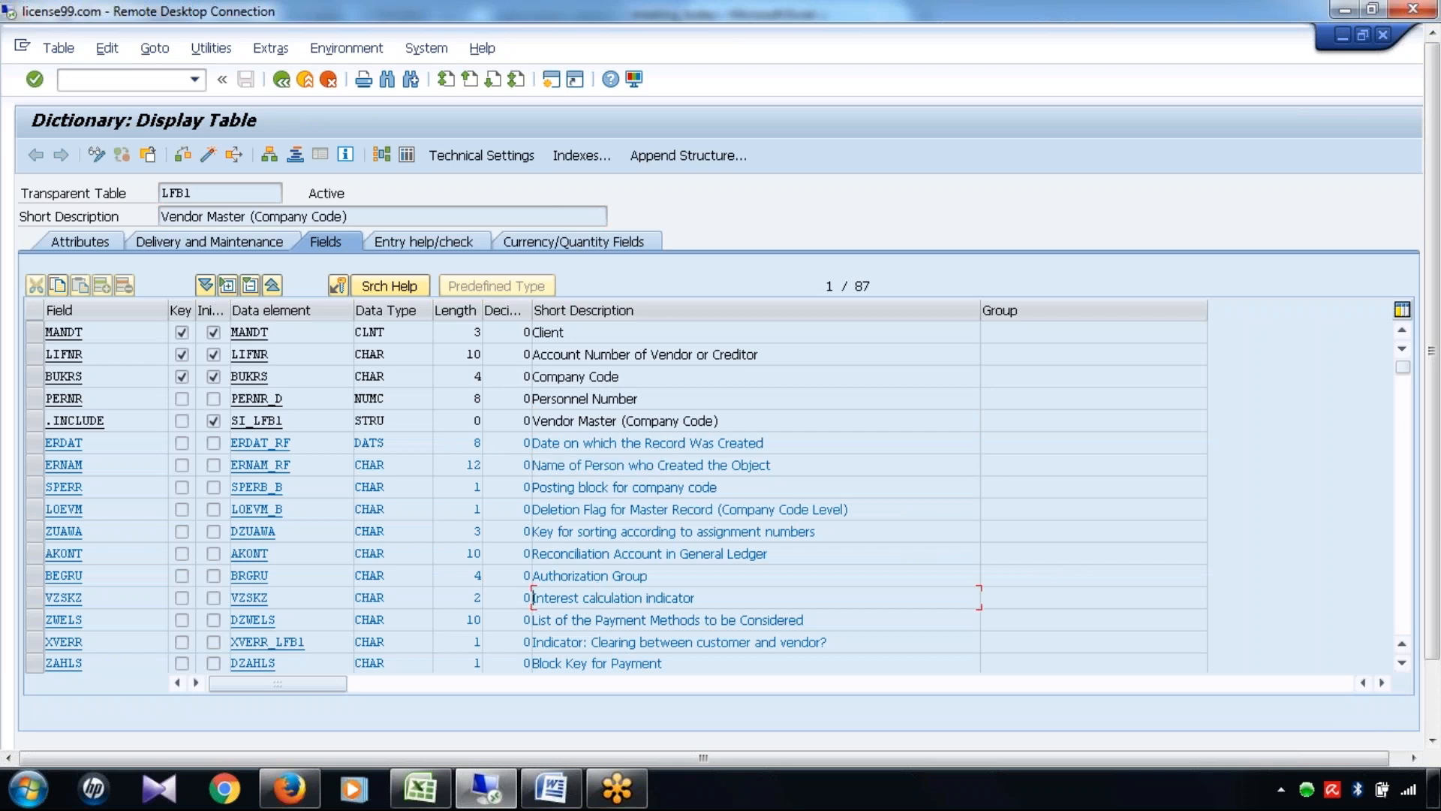
key(Page_Down)
key(Page_Down)
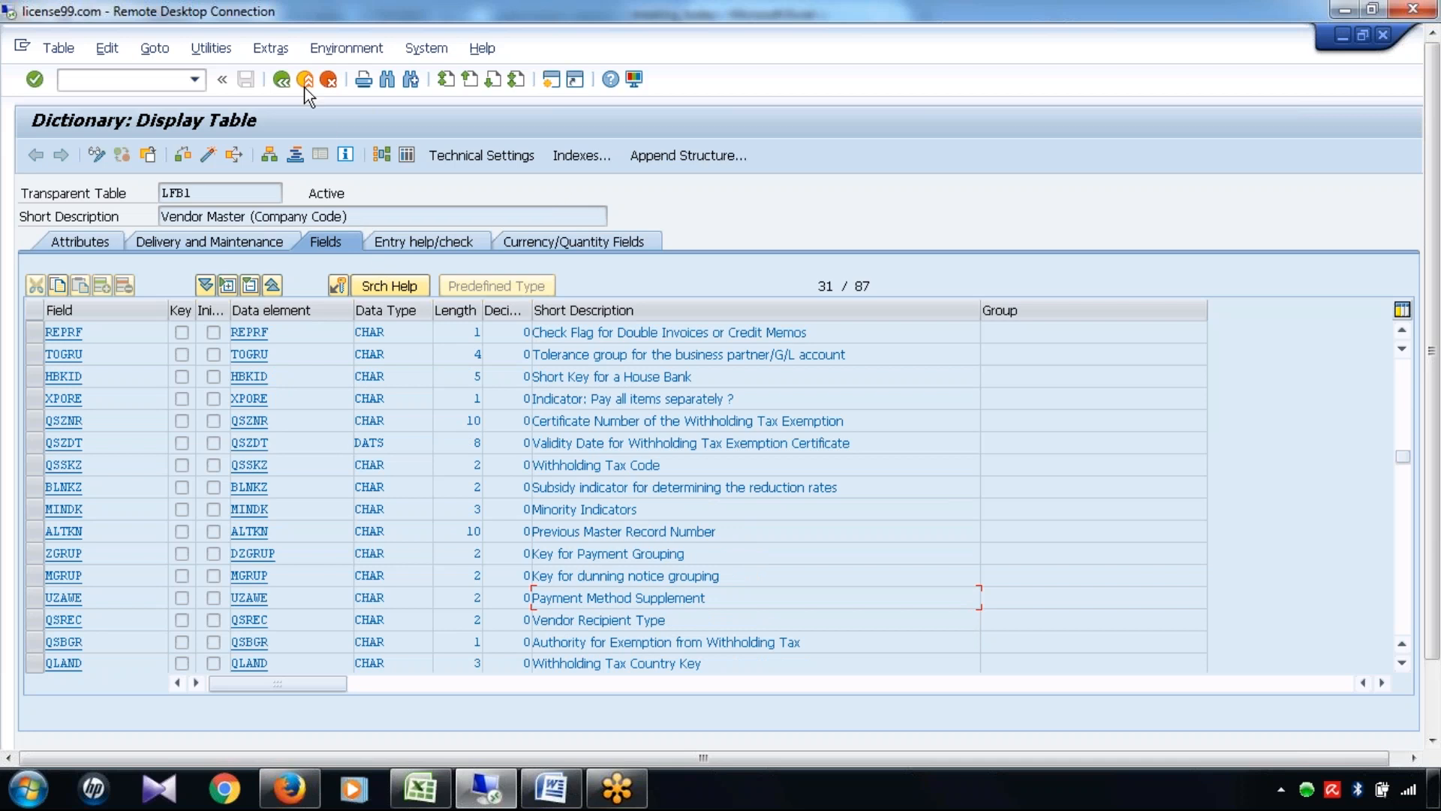
click(284, 79)
Display table KNA1, examine the Customer Number and Country Key field descriptions, and return to the initial screen
text(KNA1)
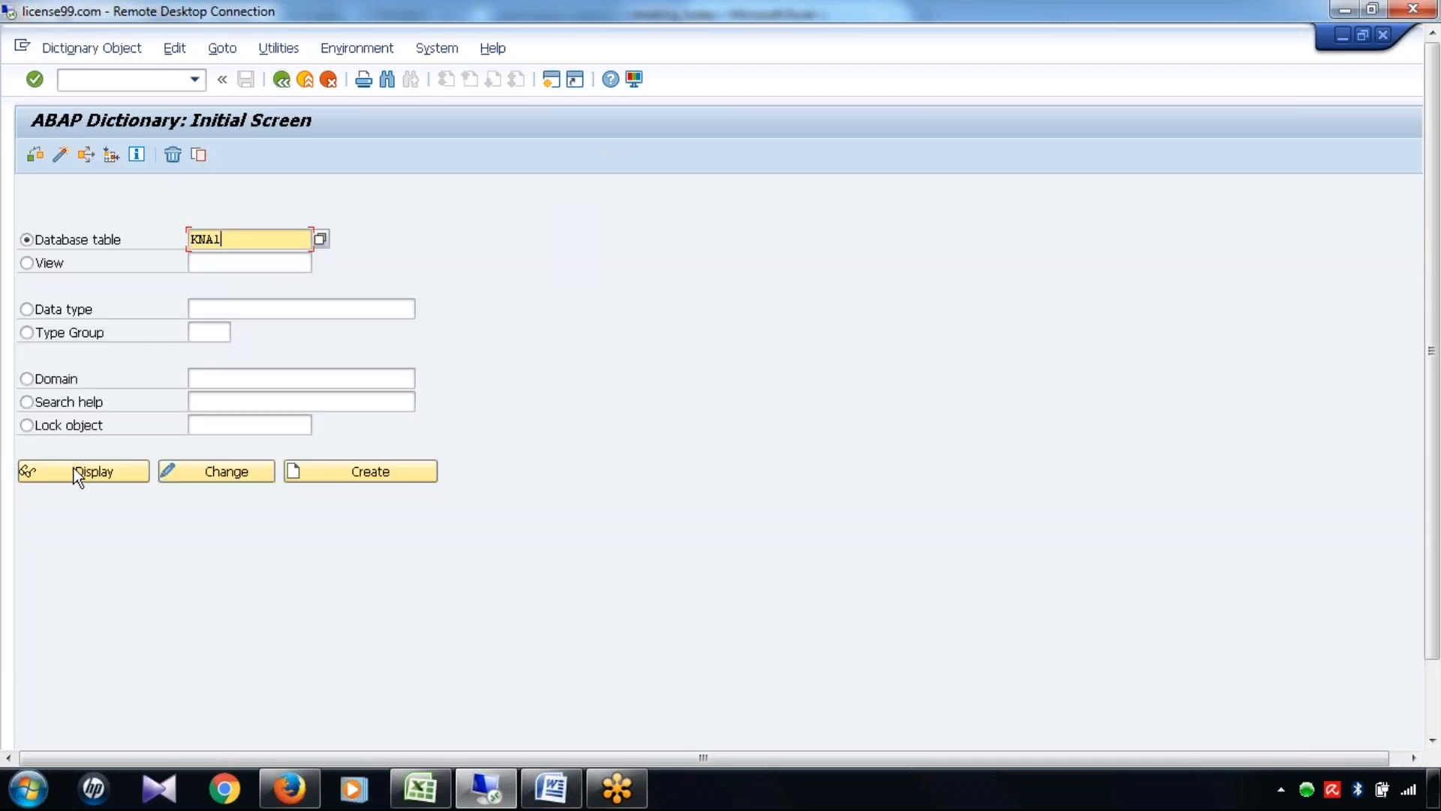
click(75, 473)
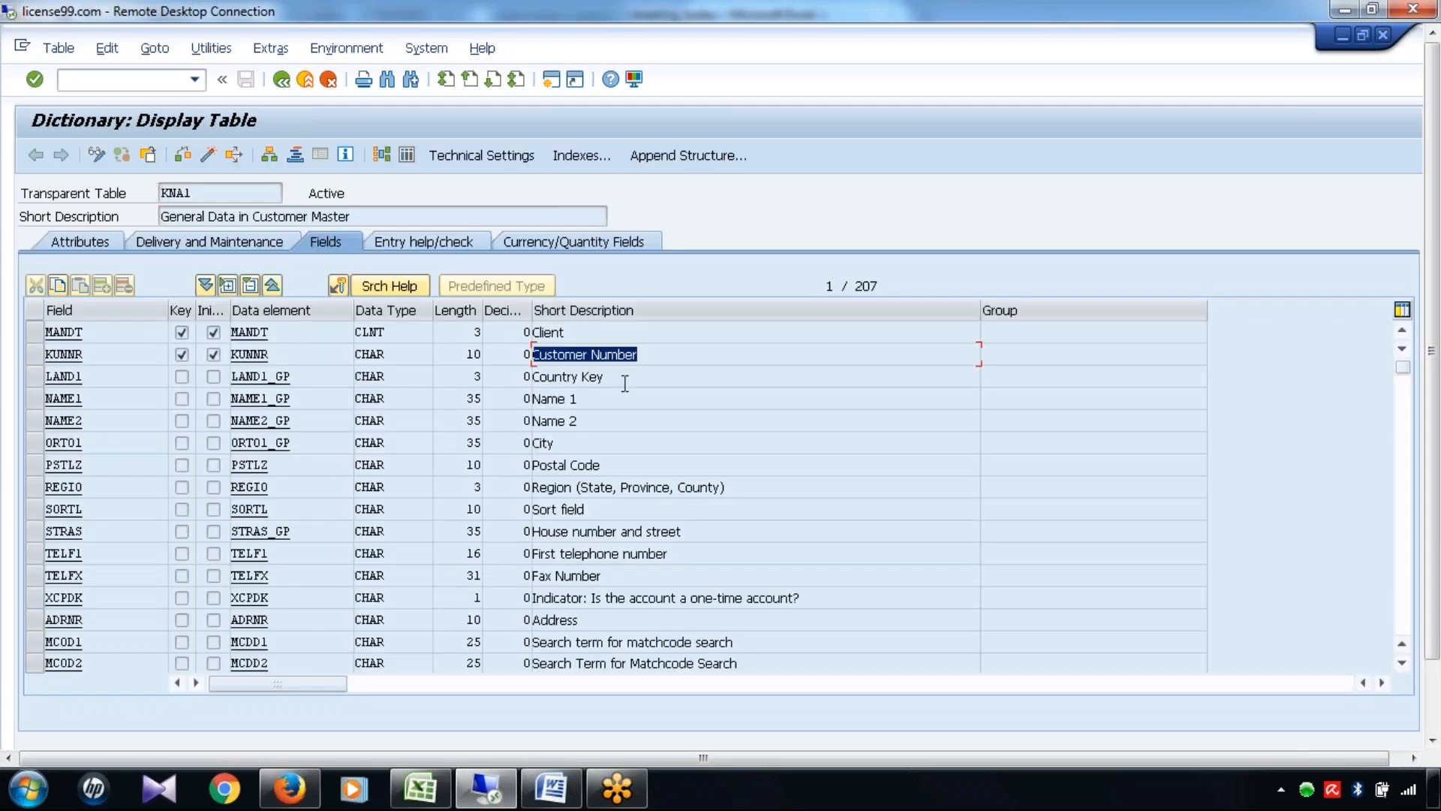
key(Down)
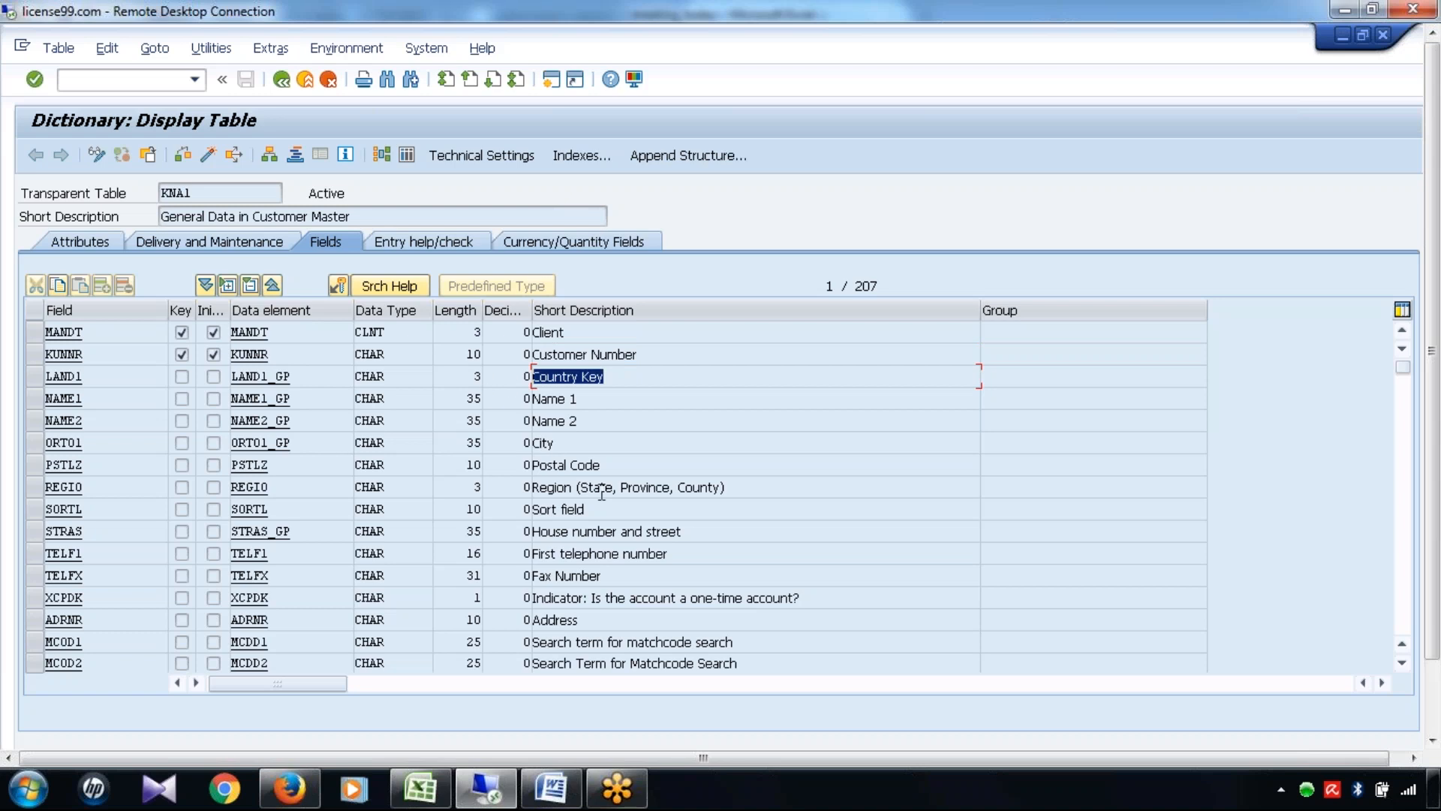
click(281, 79)
Display table KNB1, highlight its short description, and return to the initial screen
text(KN)
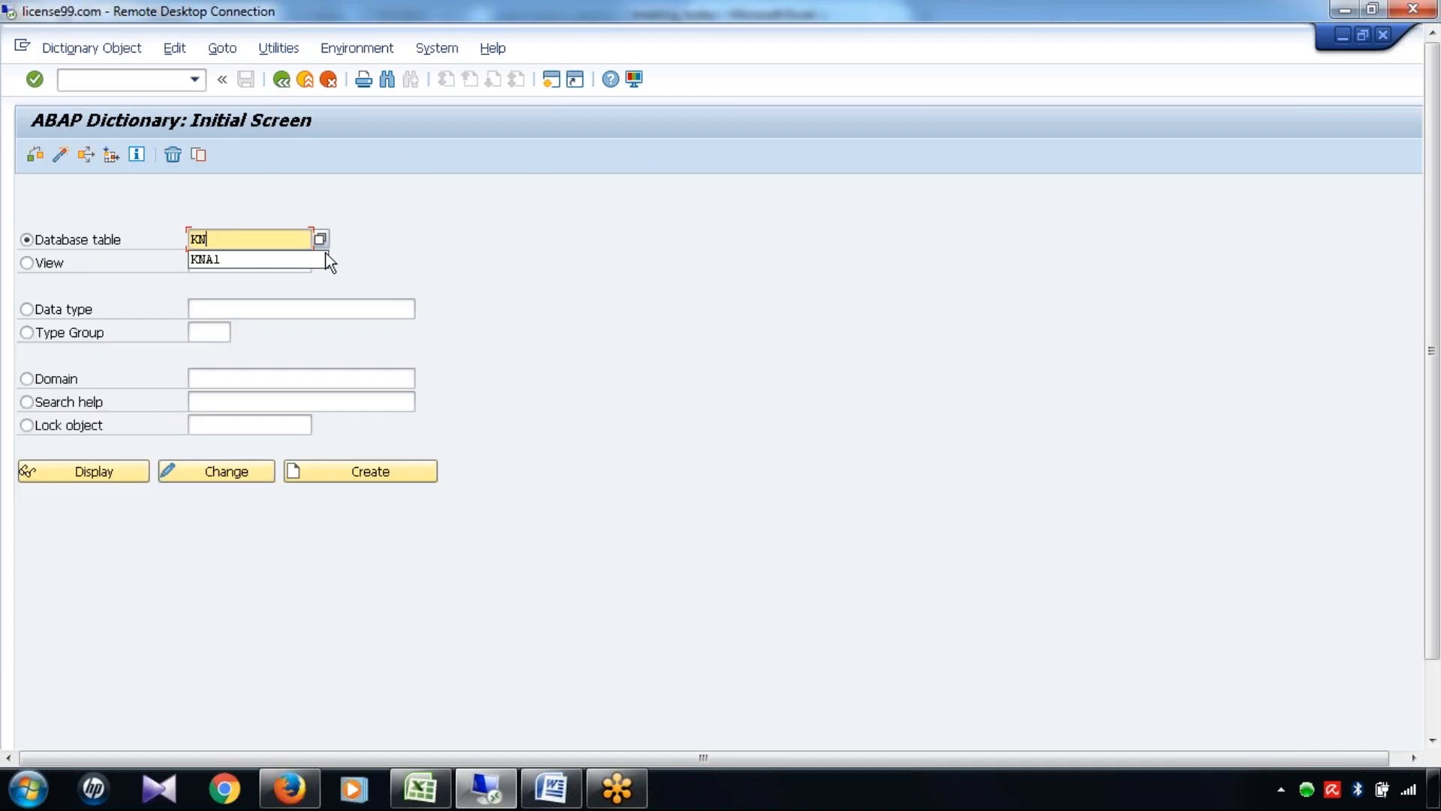
text(B1)
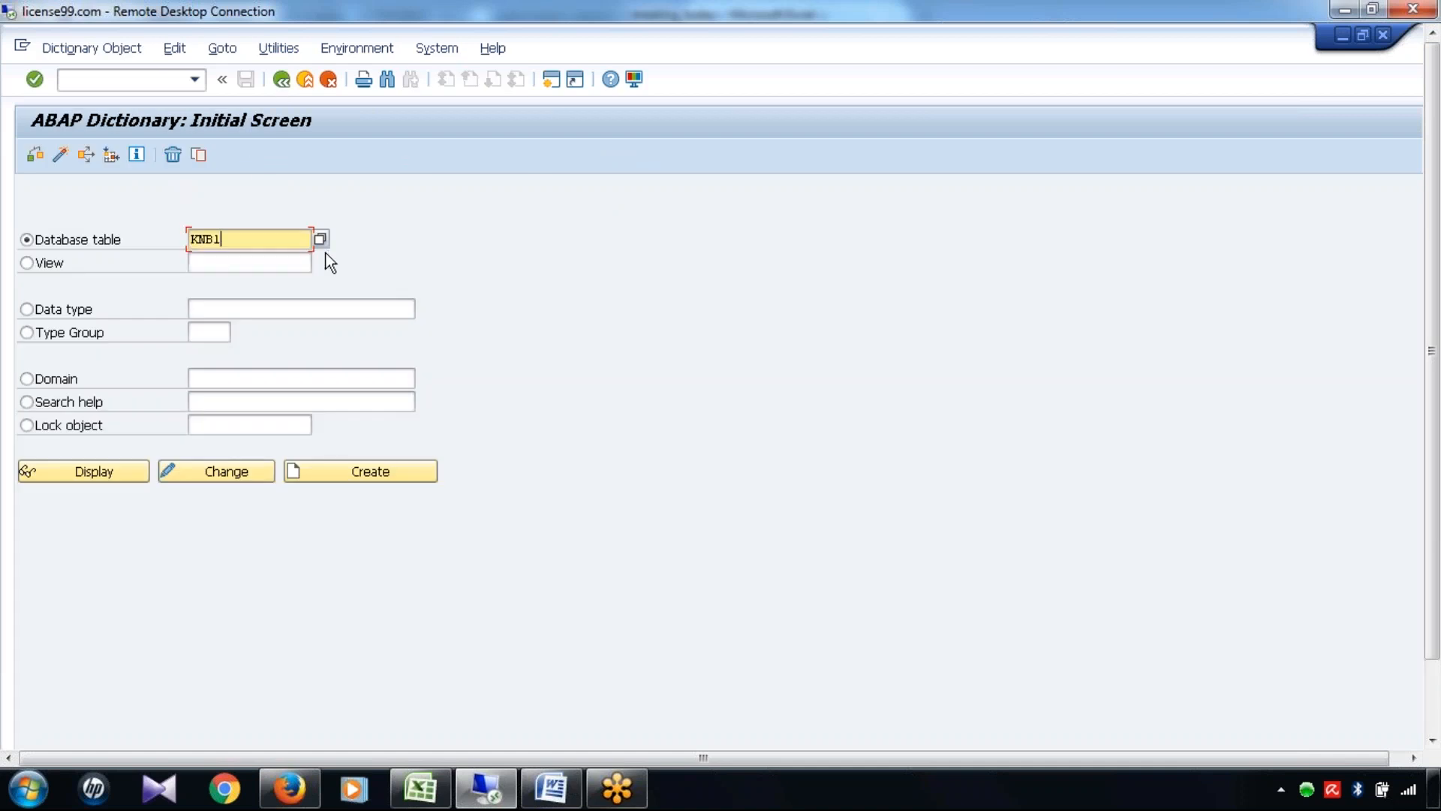
click(82, 470)
drag(365, 215, 109, 223)
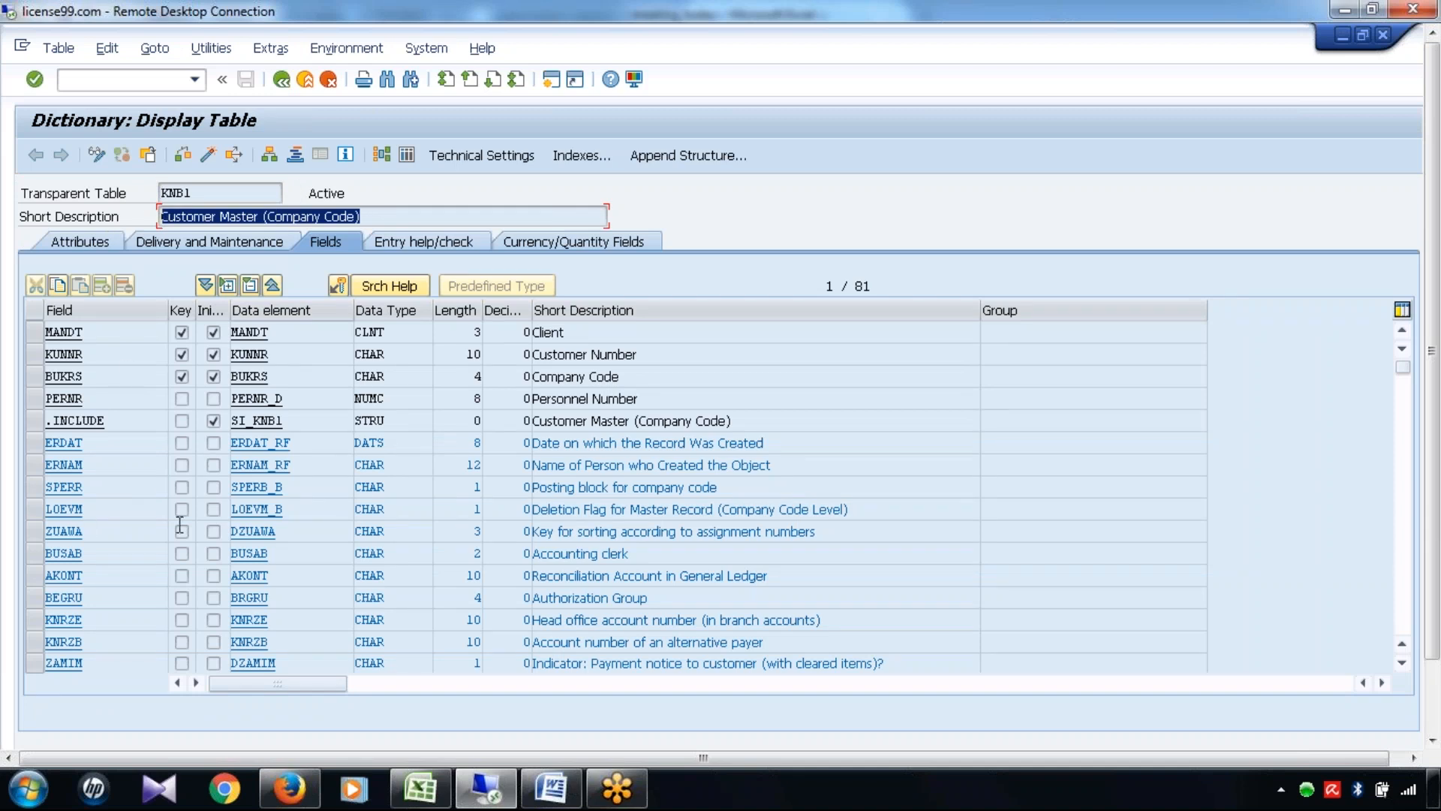
click(282, 80)
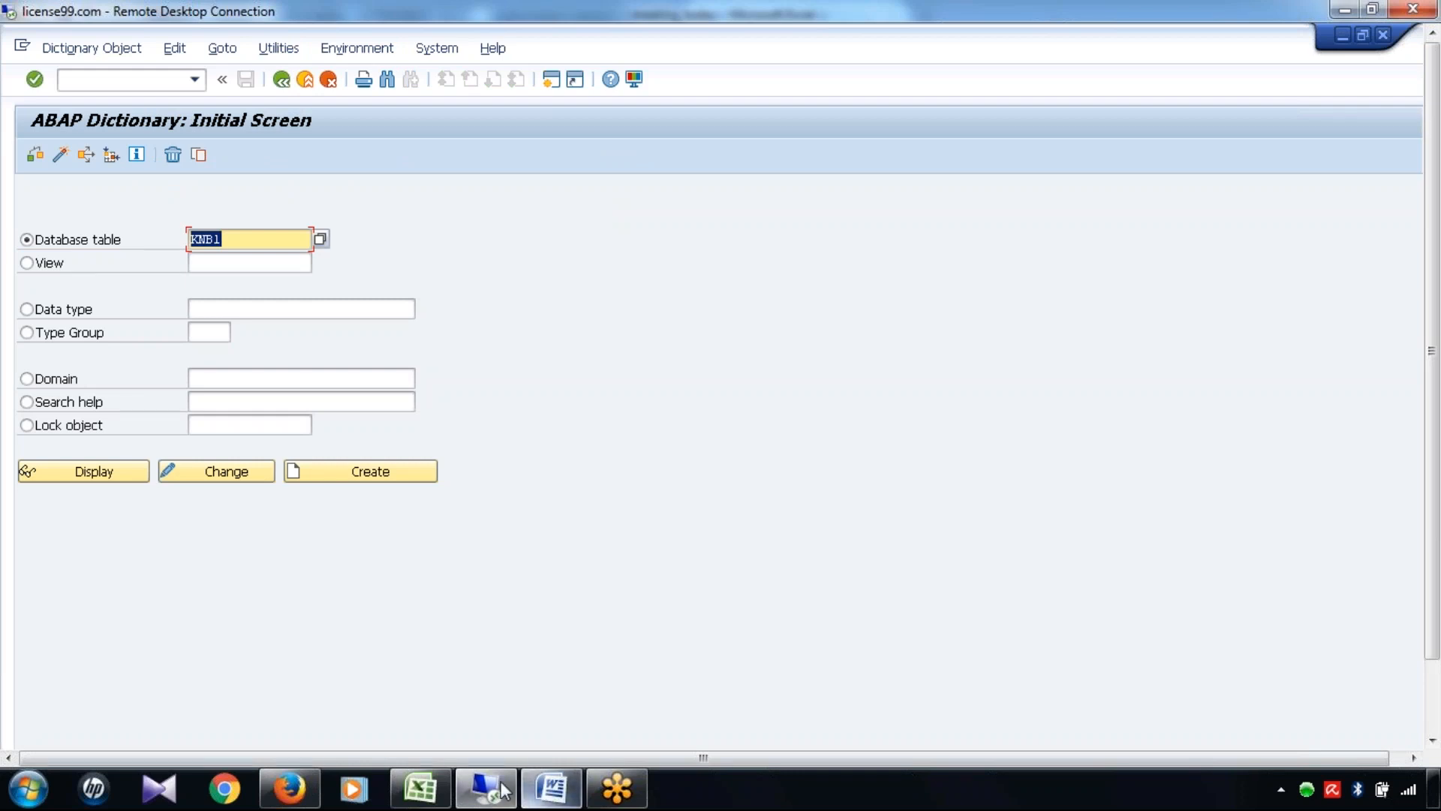
Switch to Excel, review the entity type notes on Sheet5, and switch back to the SAP attributes overview of entity type MATERIAL
click(420, 788)
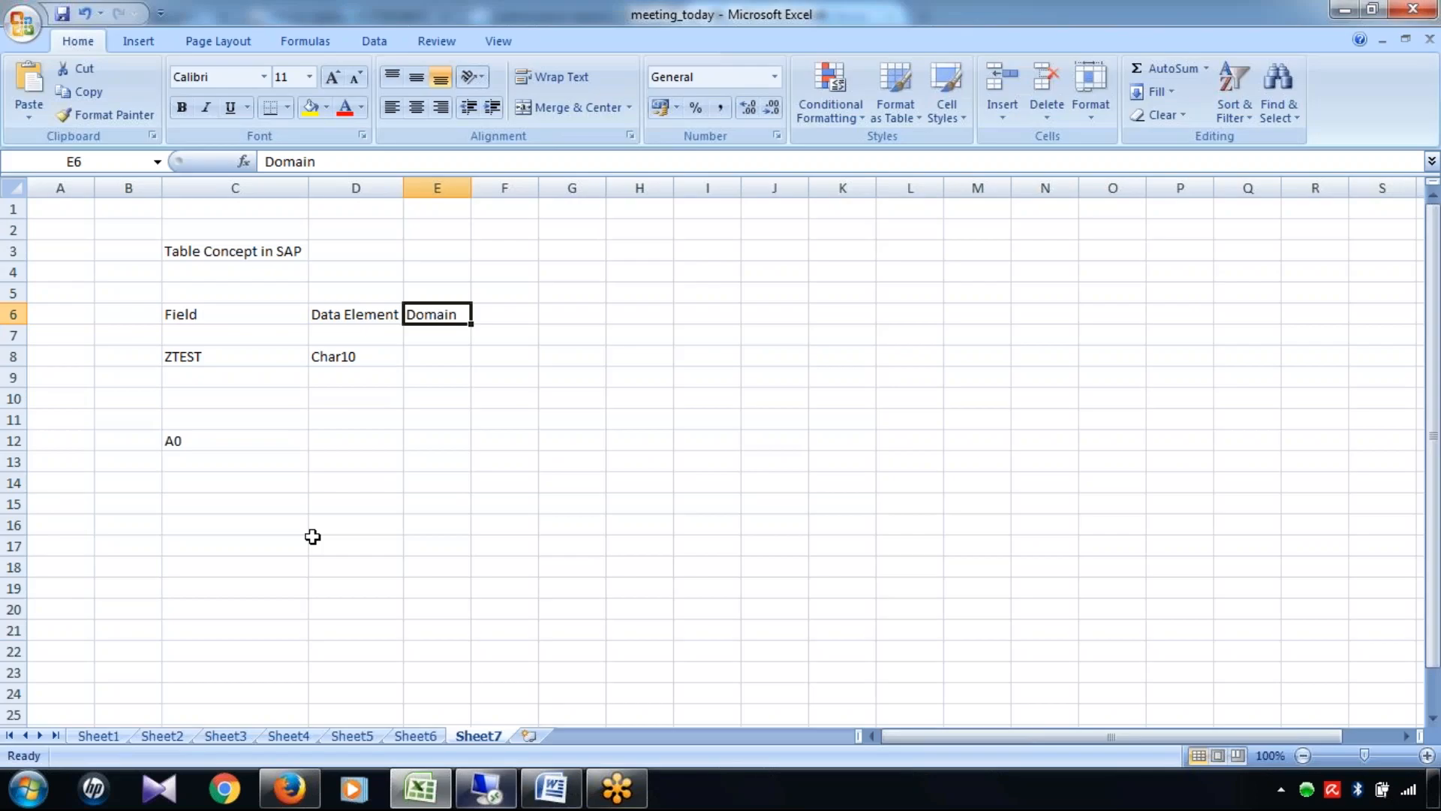
click(341, 739)
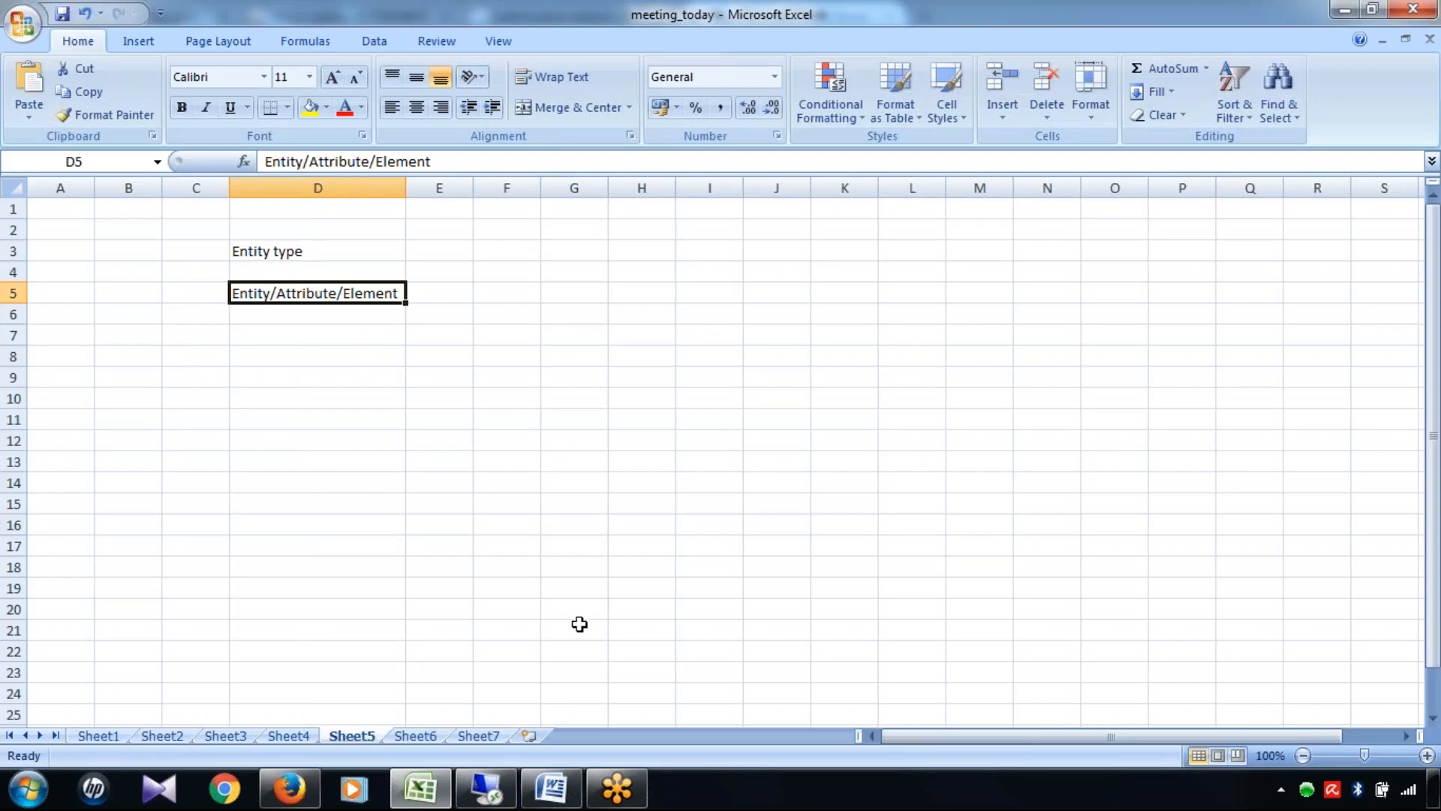
click(486, 788)
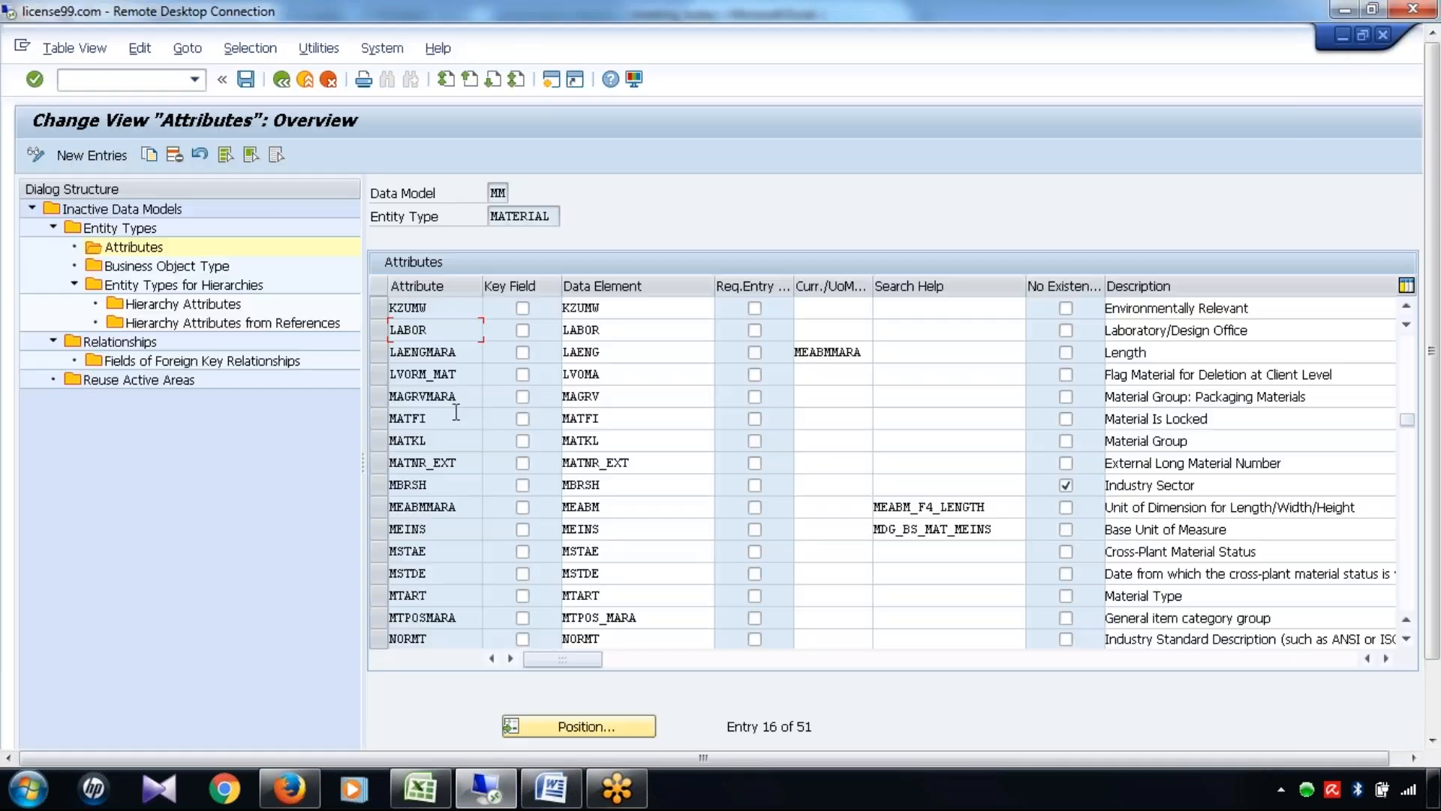
Examine the KZUMW attribute with its data element and the MATERIAL entity type name, and return to the Entity Types overview
double_click(457, 313)
double_click(615, 306)
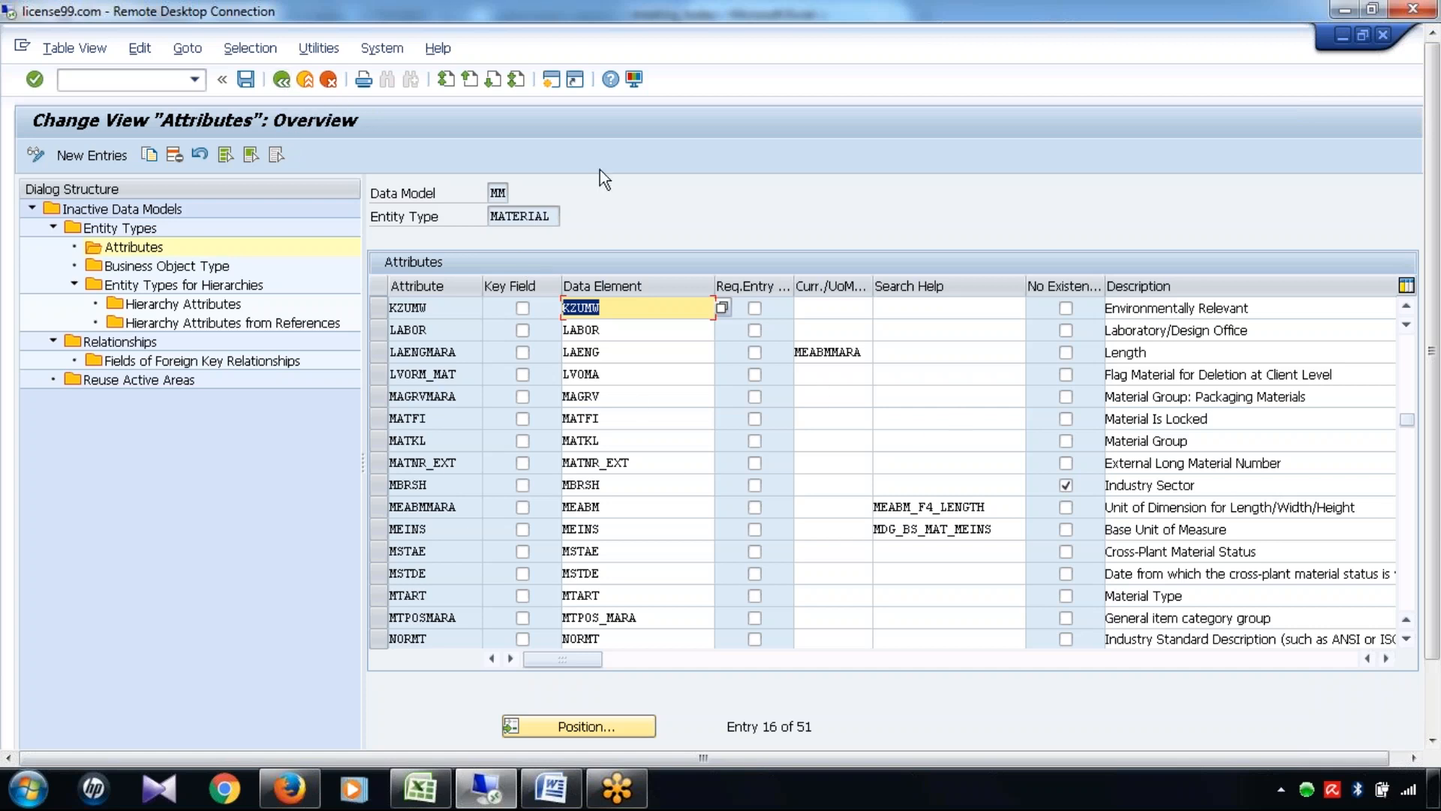
drag(555, 217, 475, 219)
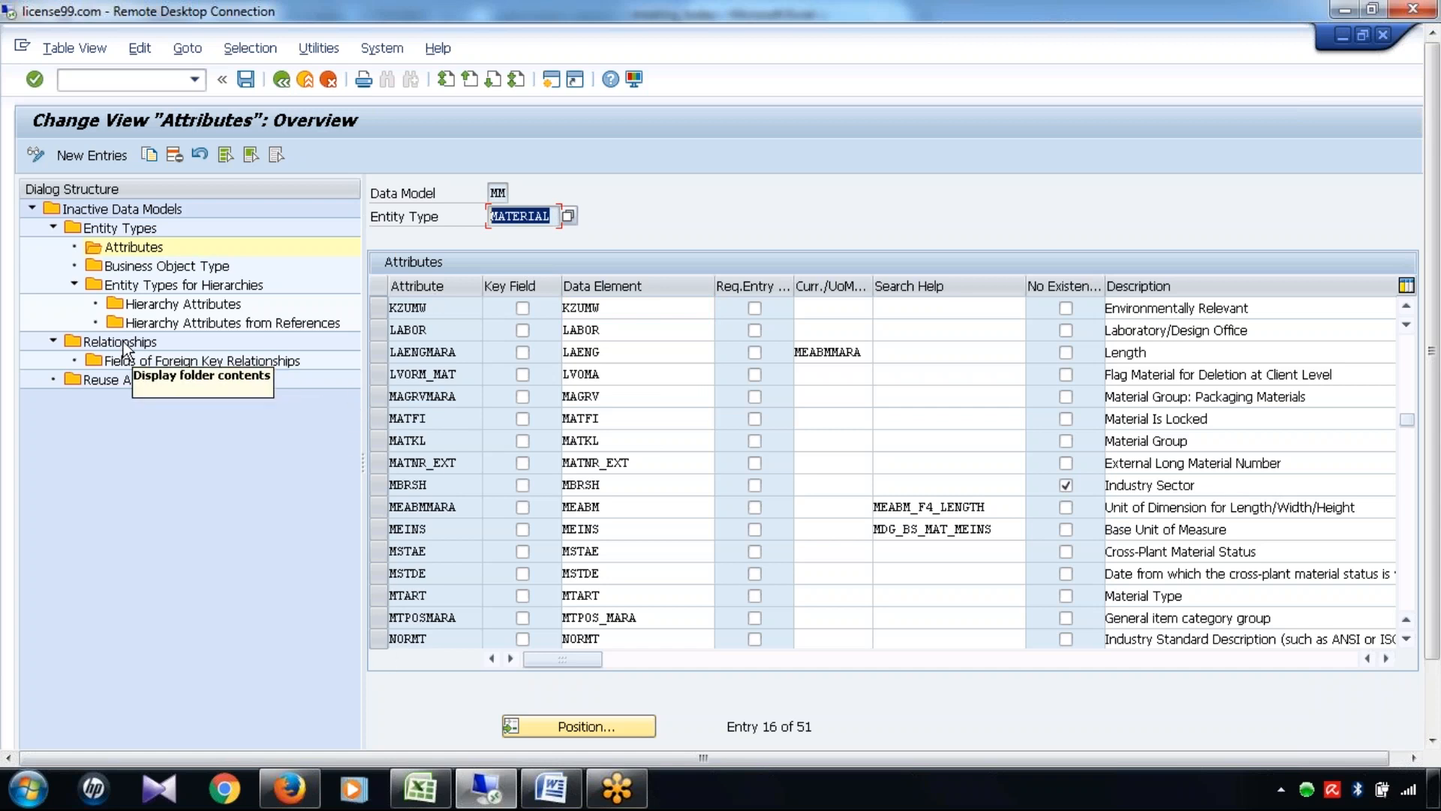
click(283, 80)
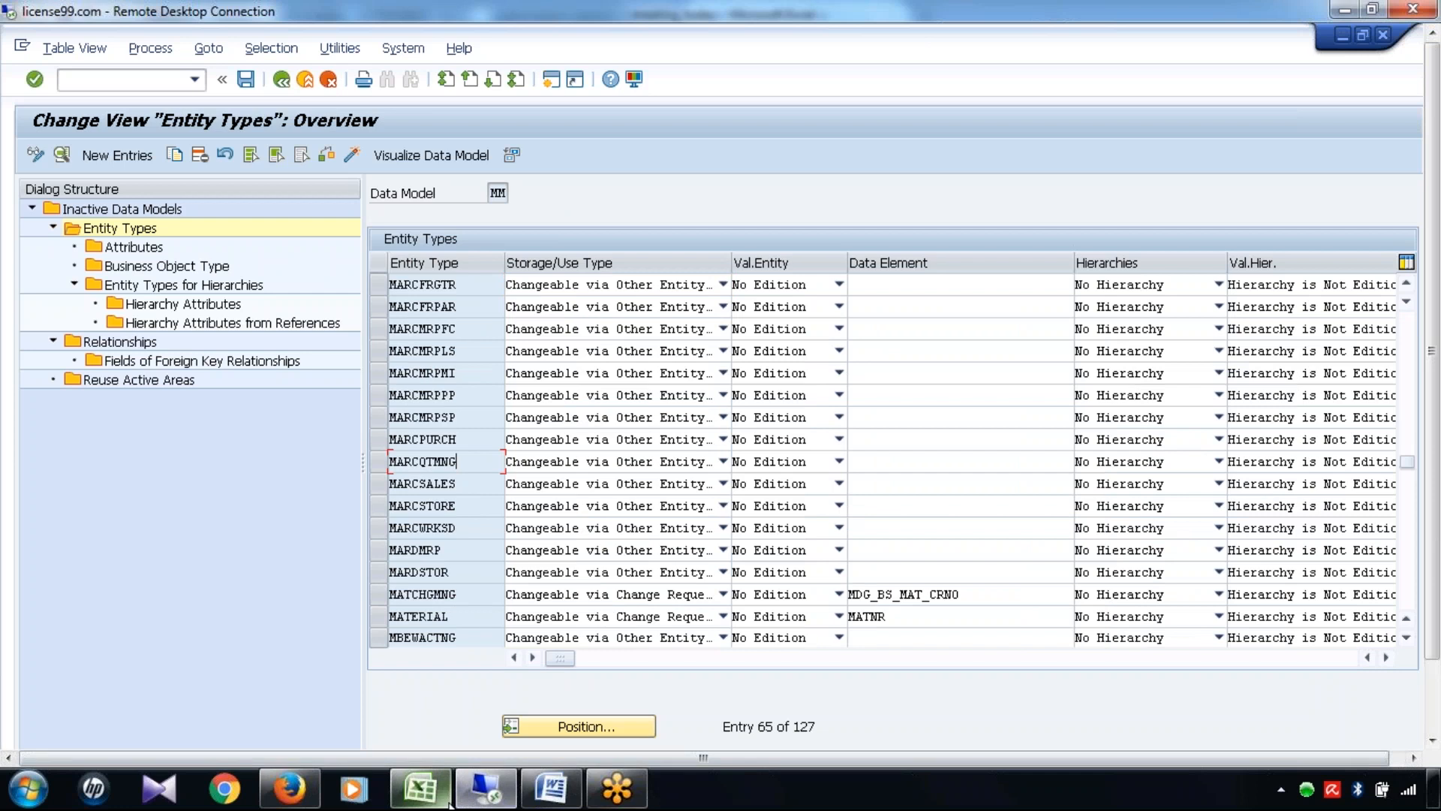
Review the entity types of data model MM from MATERIAL to the end of the list, highlighting VALUATION
click(457, 616)
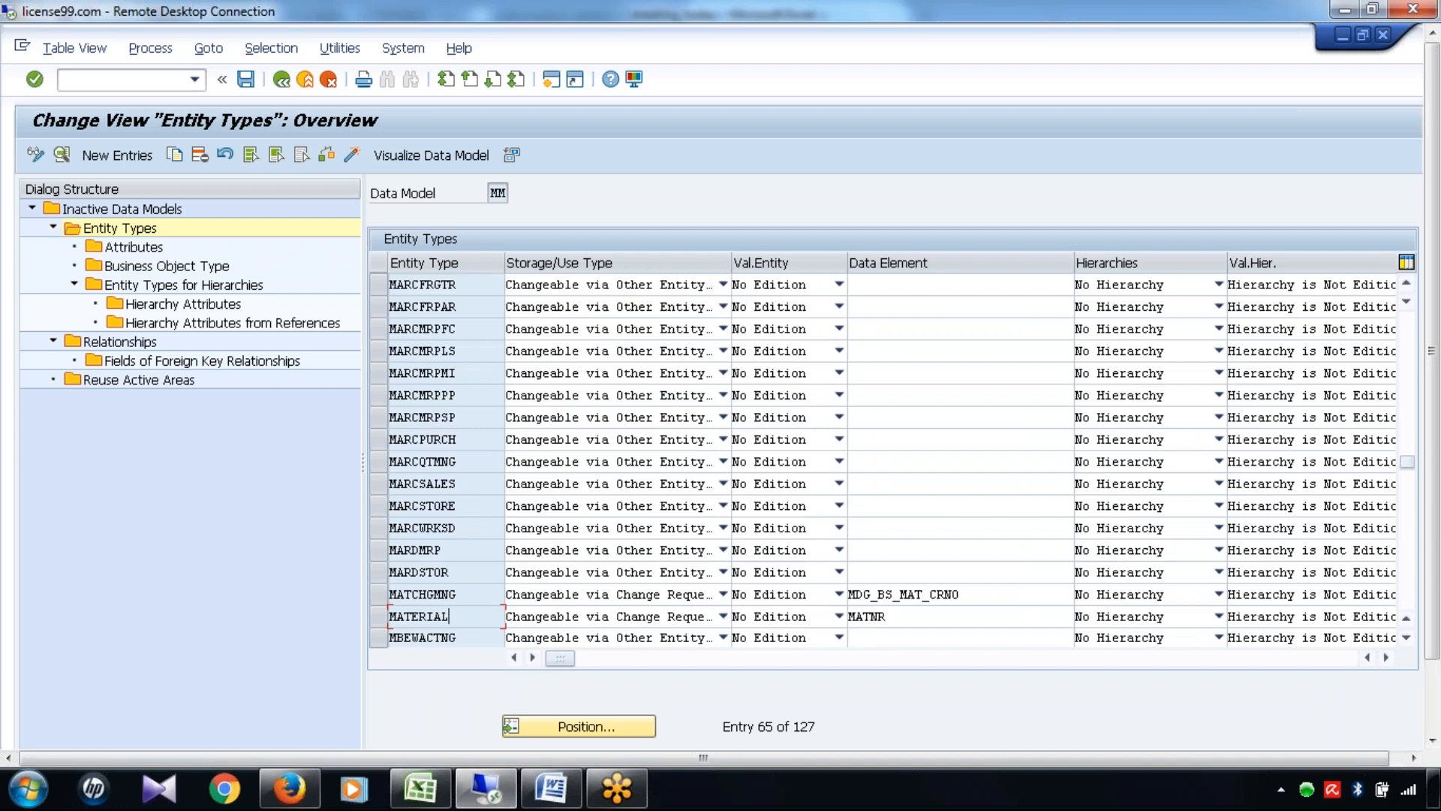
key(Page_Down)
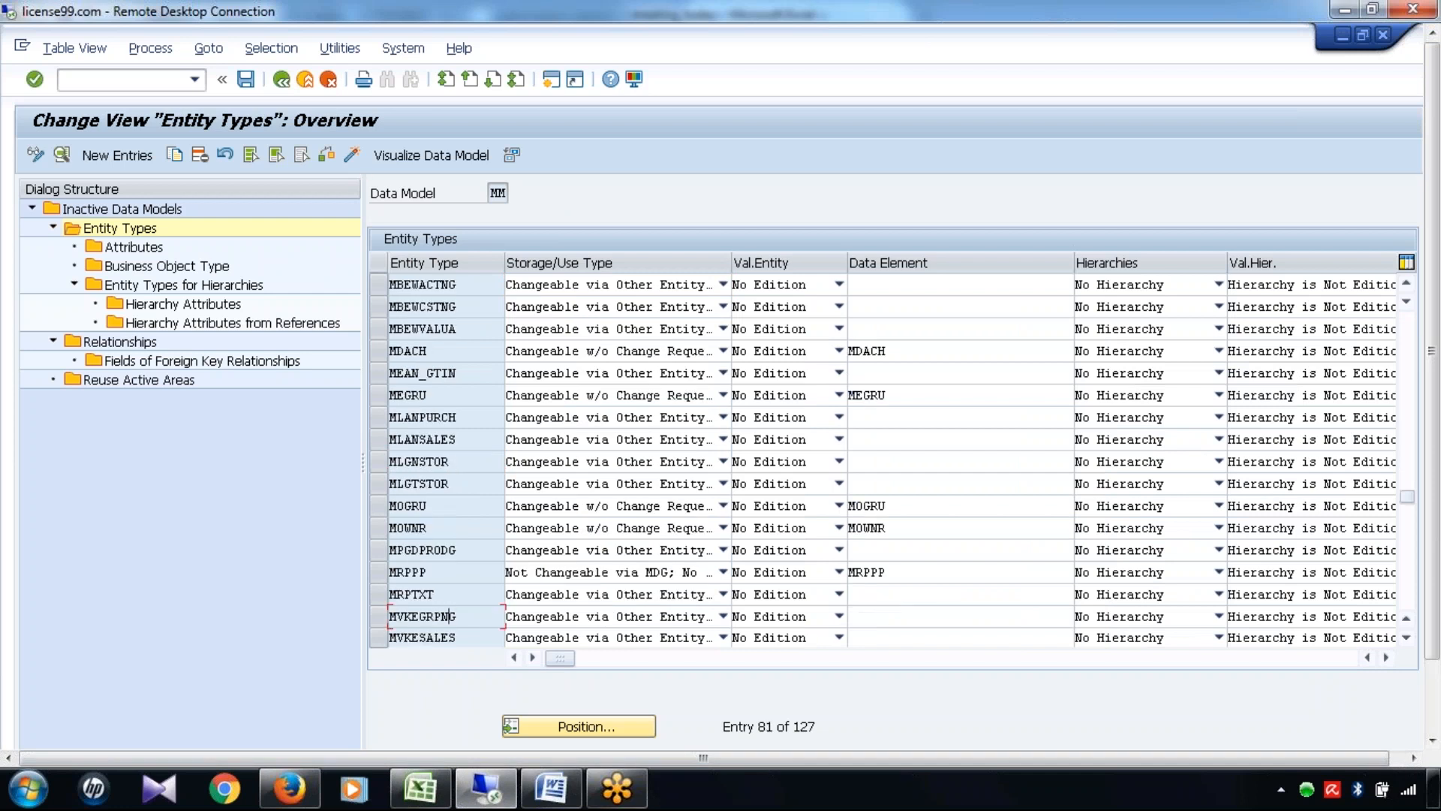
key(Page_Down)
key(Page_Down)
drag(466, 505, 340, 506)
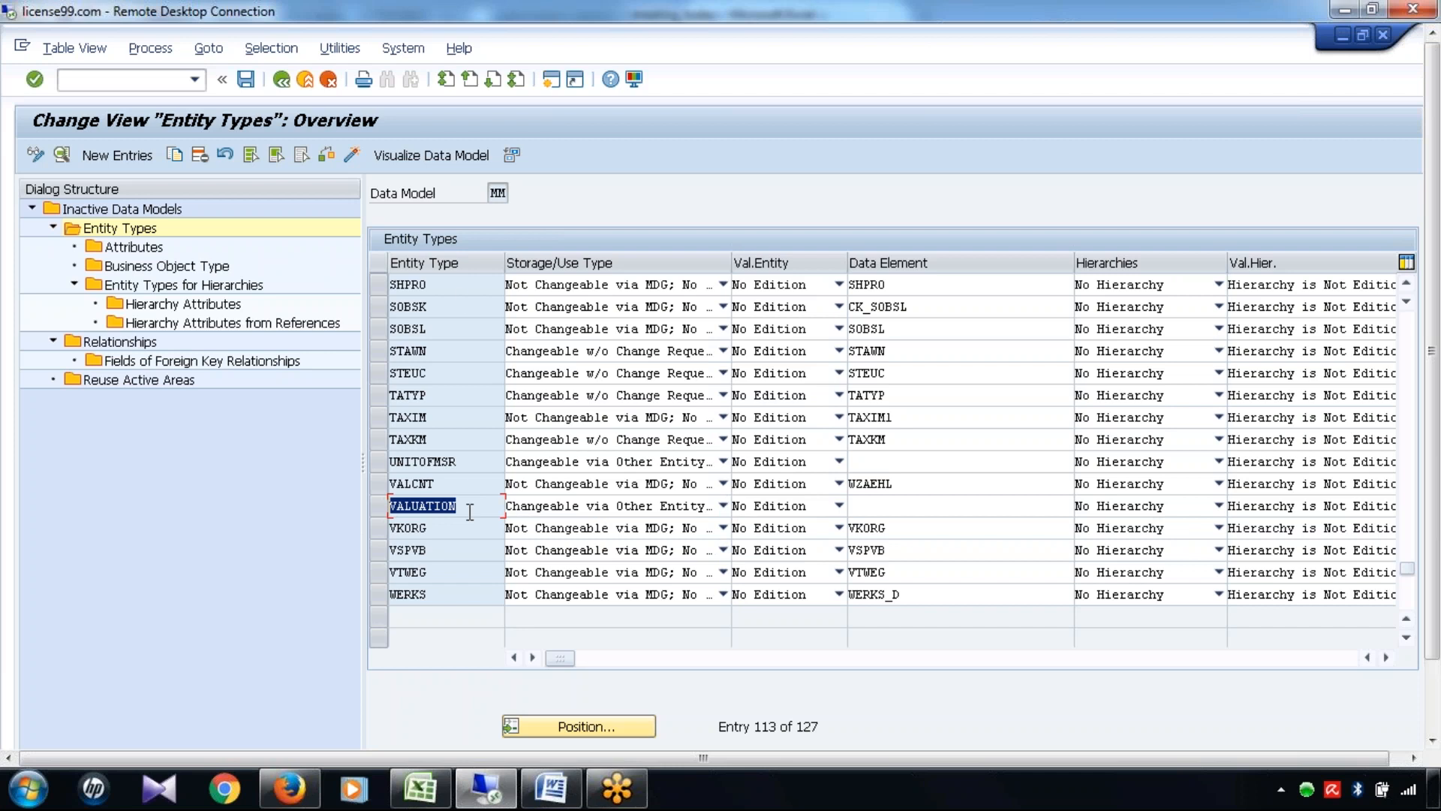
Open the Relationships of data model MM
click(461, 373)
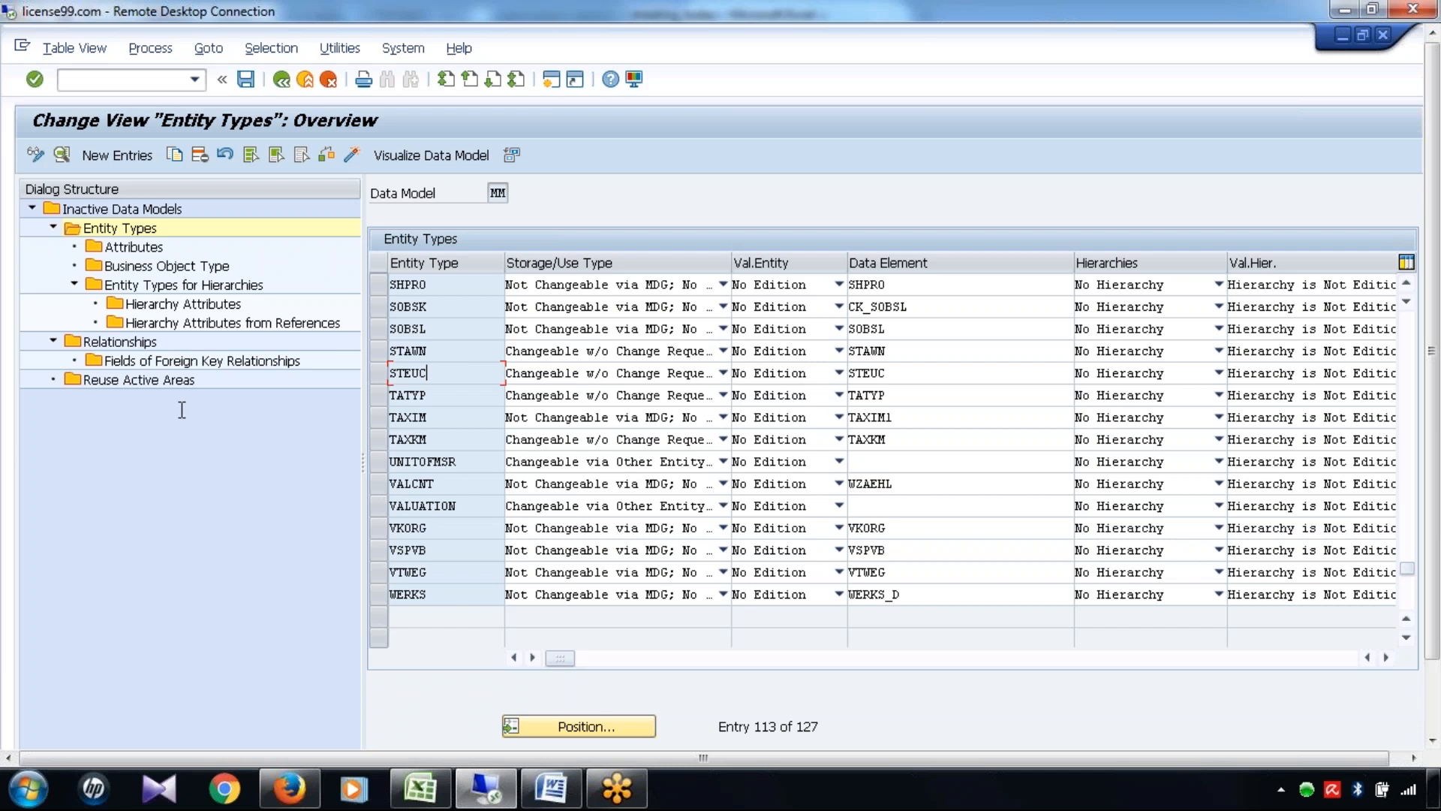
click(101, 344)
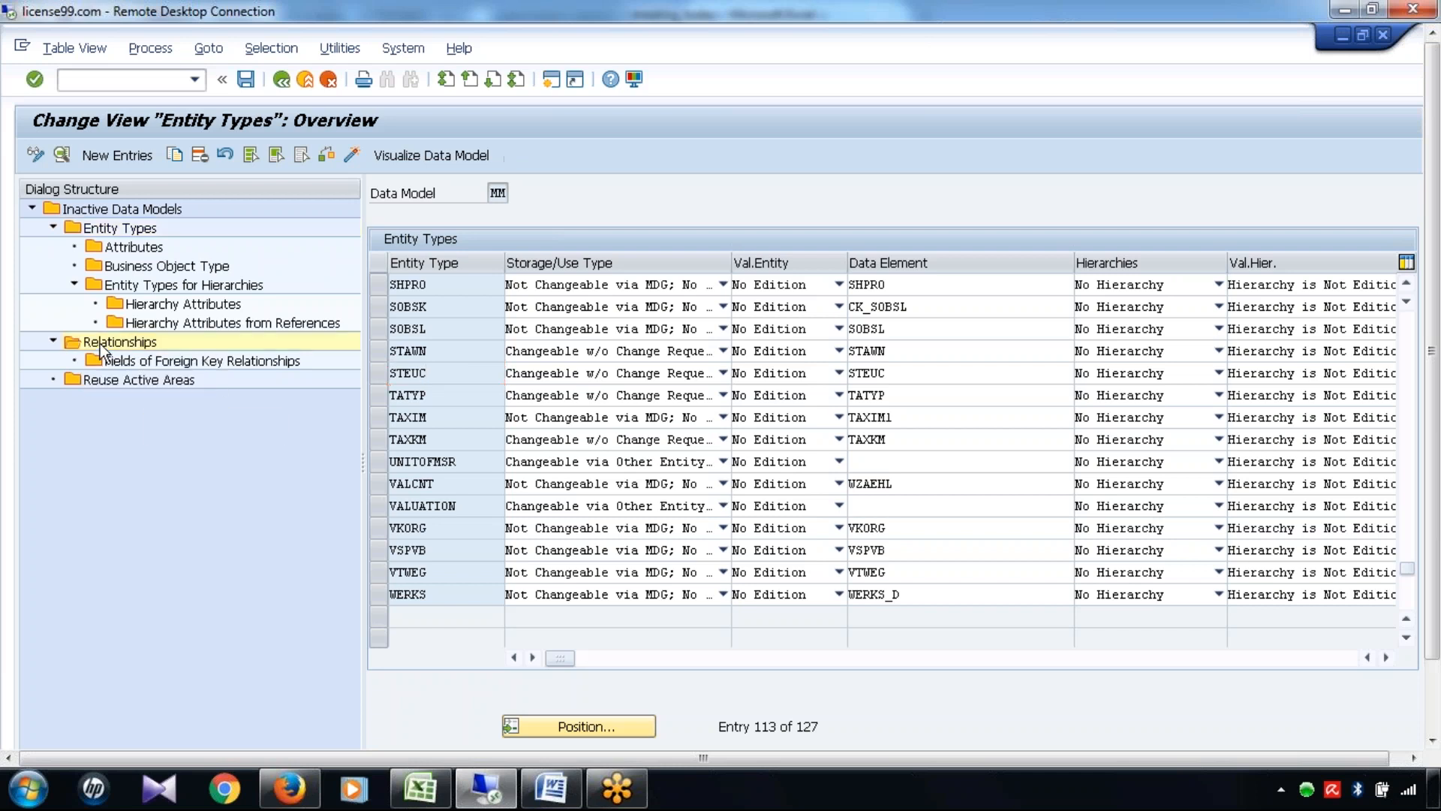
Review the relationships of data model MM with their types and cardinality, and return to the Inactive Data Models overview
click(452, 529)
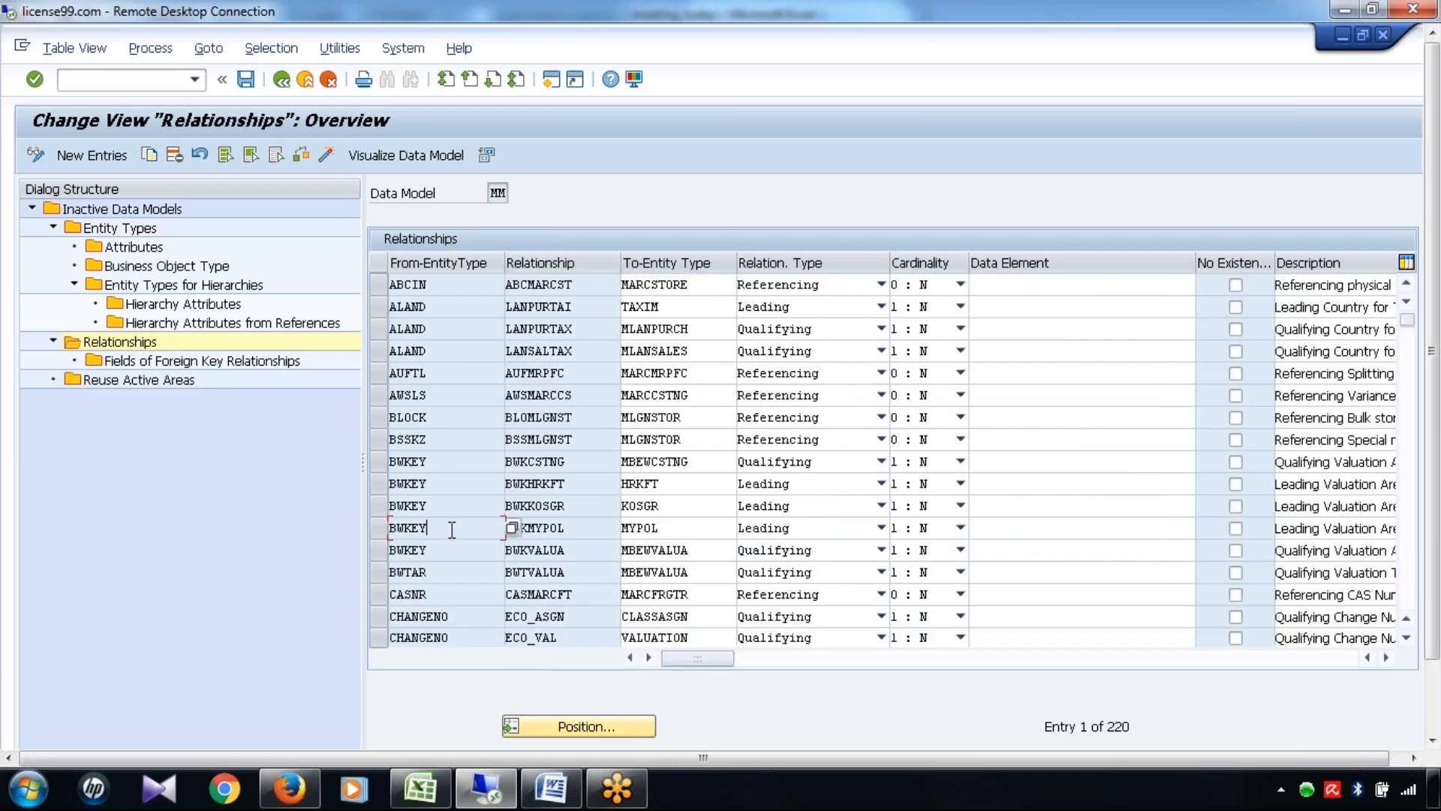
key(Page_Down)
key(Page_Down)
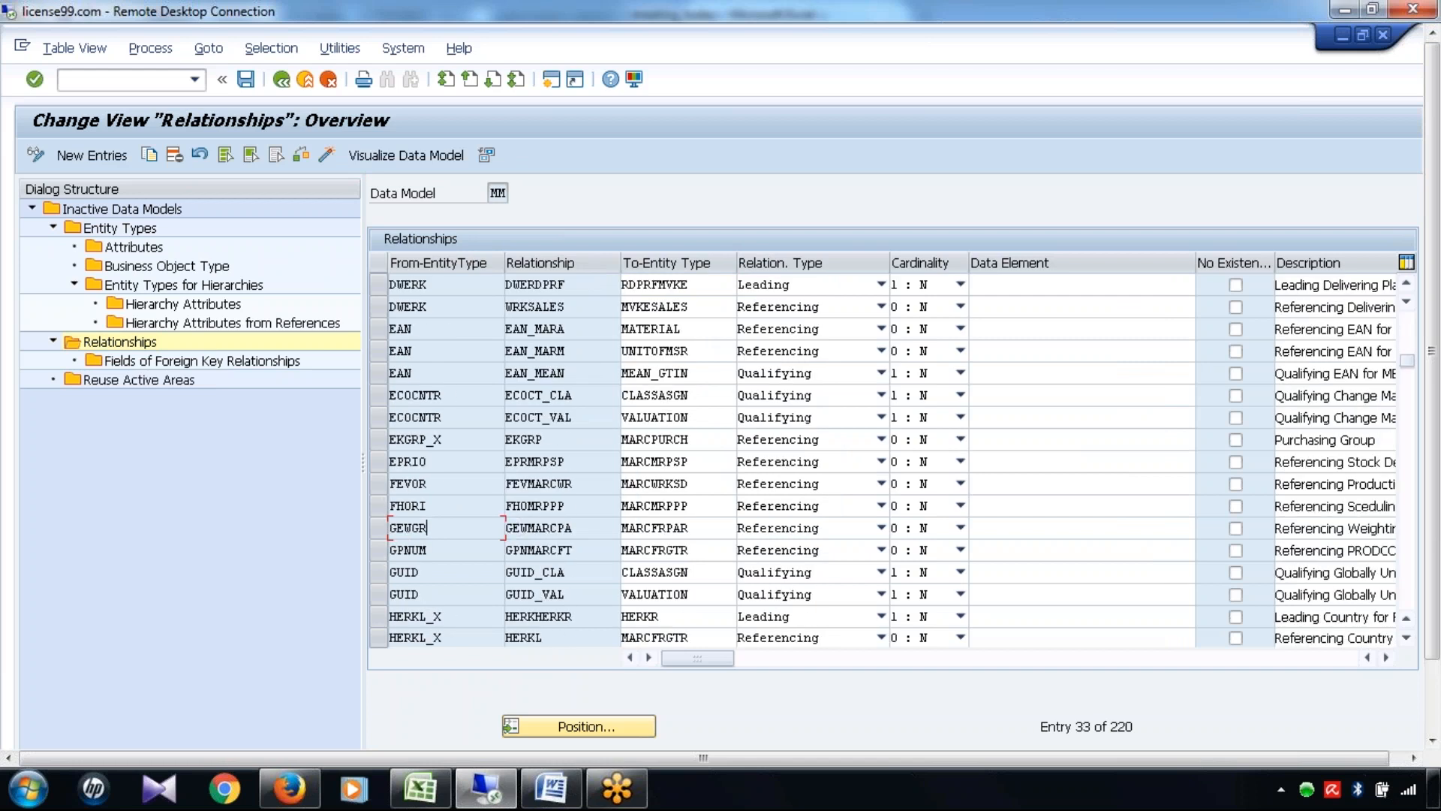
key(Page_Down)
key(Page_Down)
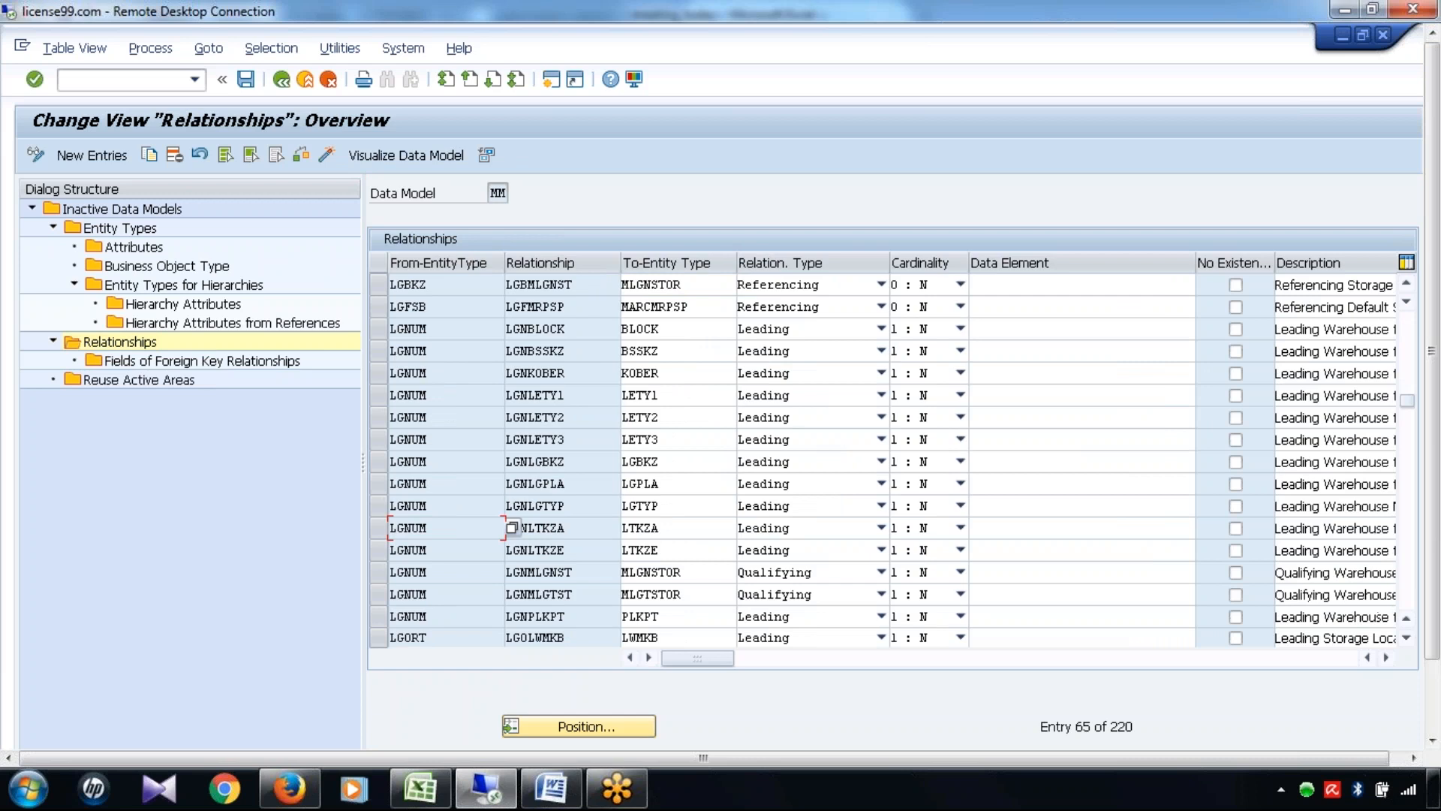
key(Page_Down)
click(283, 79)
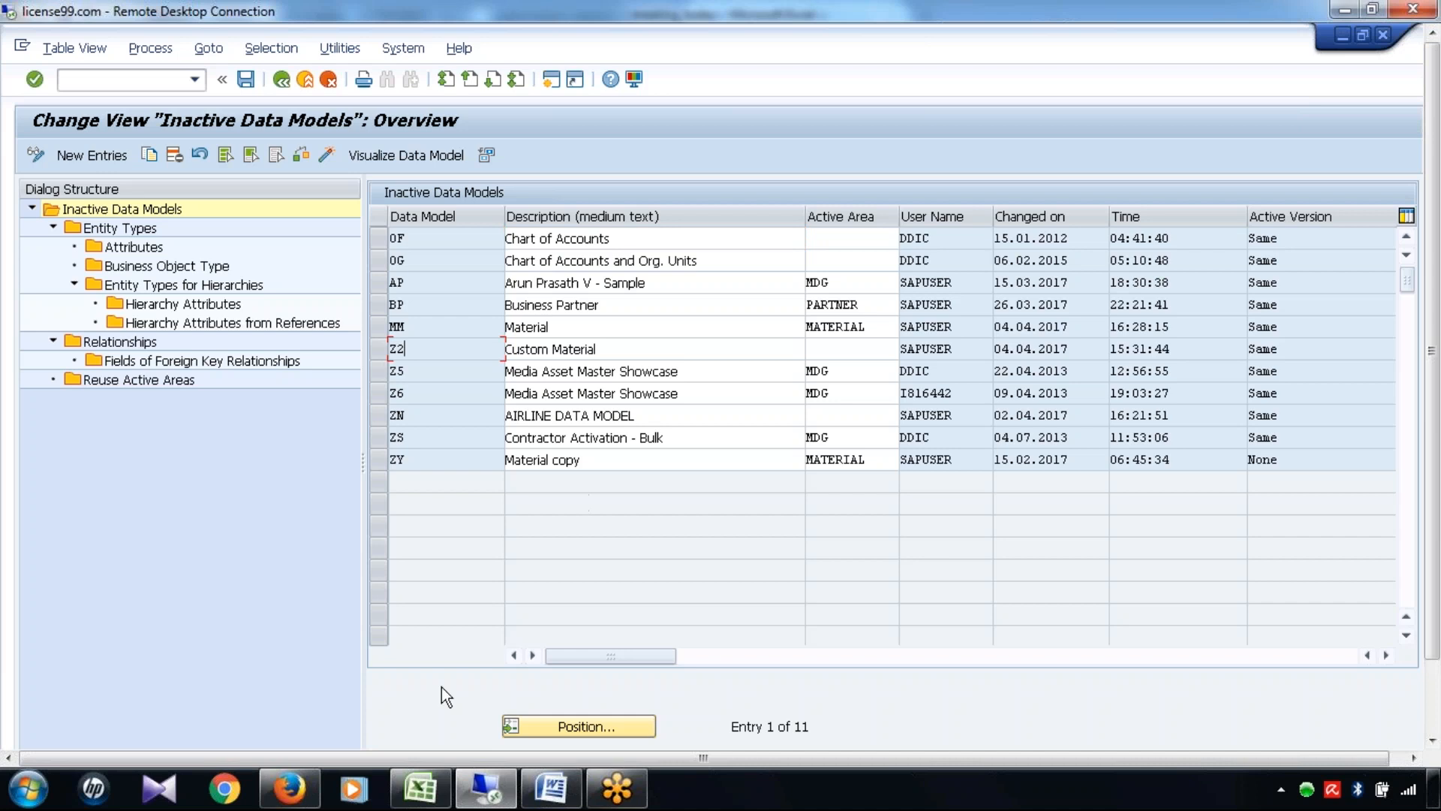
Switch to Excel and enter the heading "Custom Data Model:" in cell D9 of Sheet5
click(429, 786)
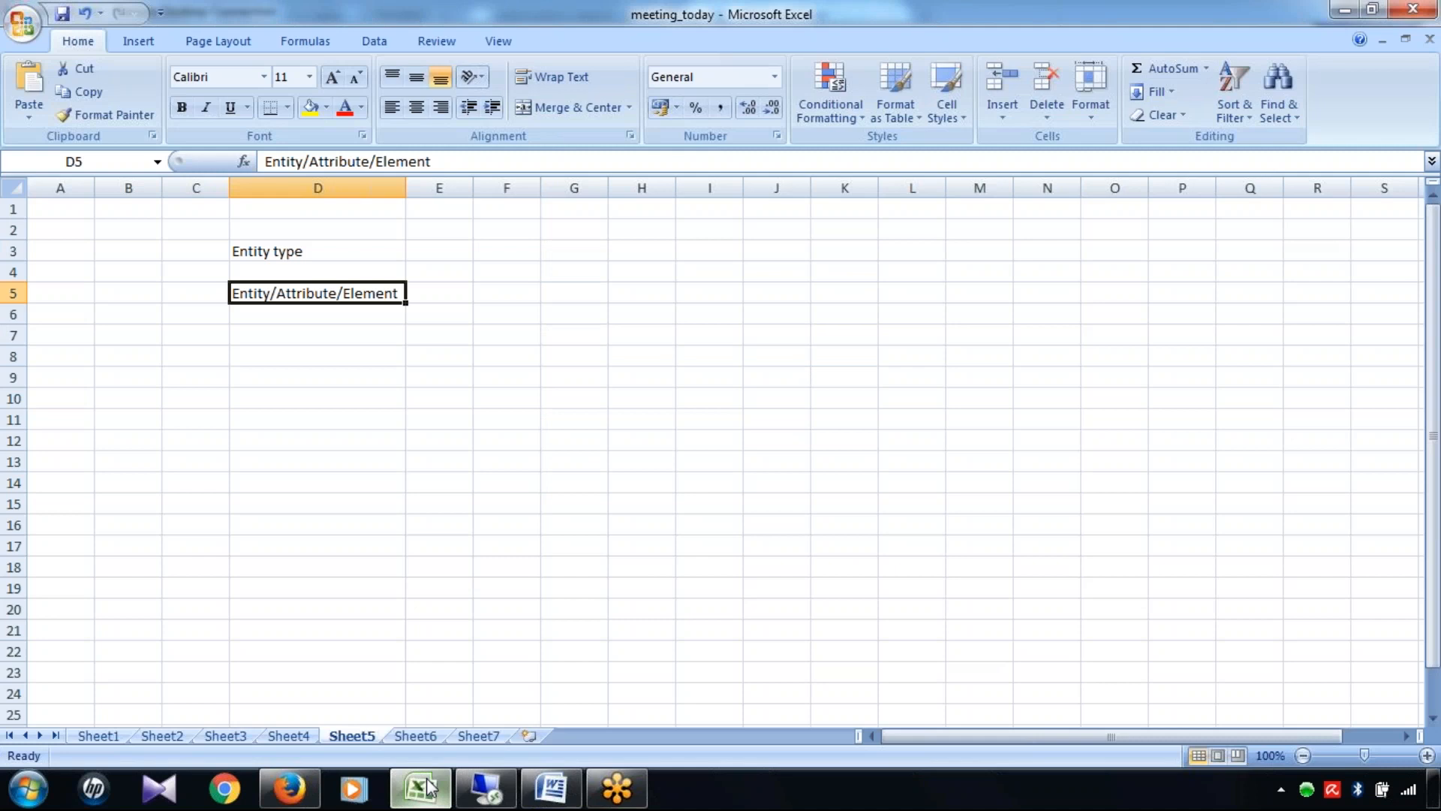
click(294, 370)
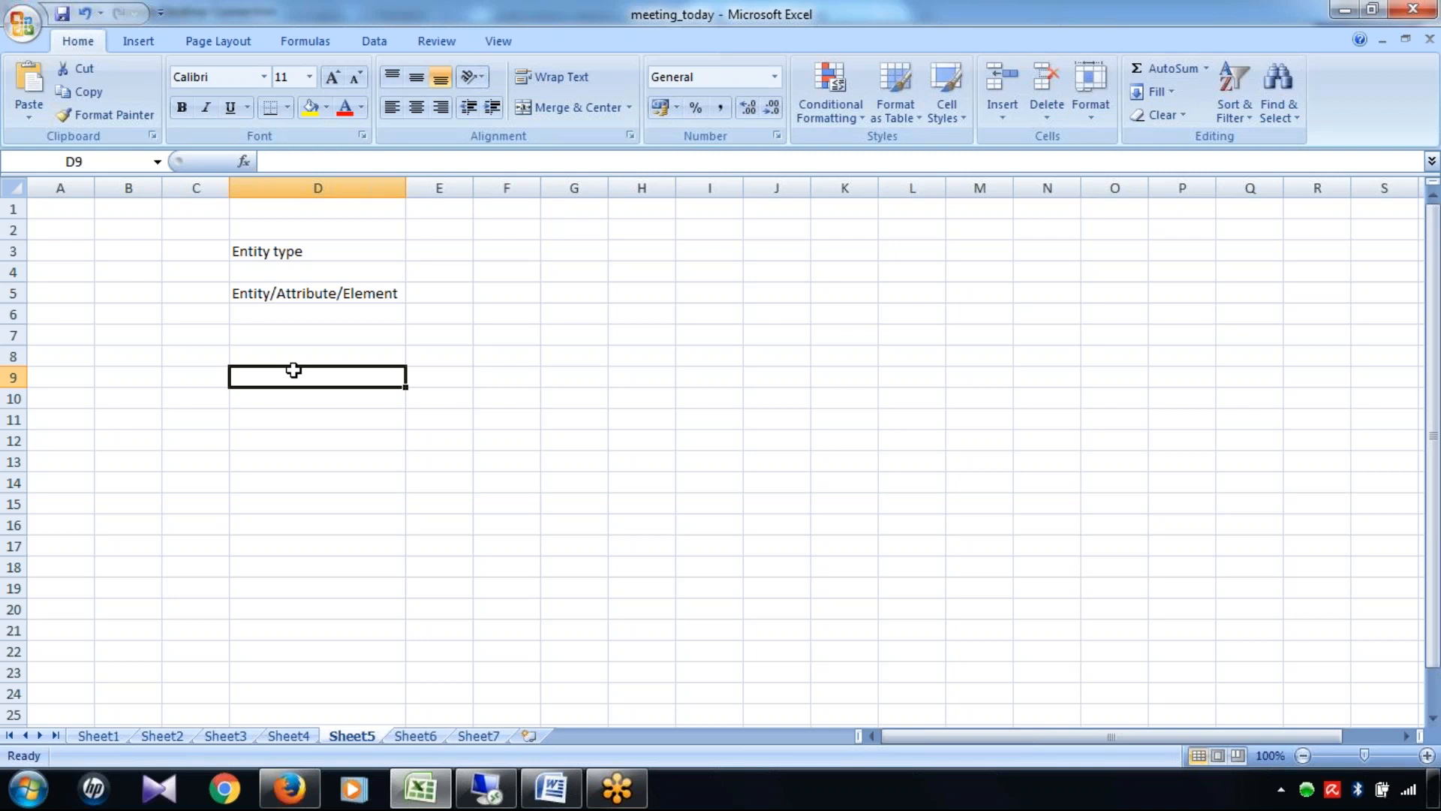
text(Custom Data Model:)
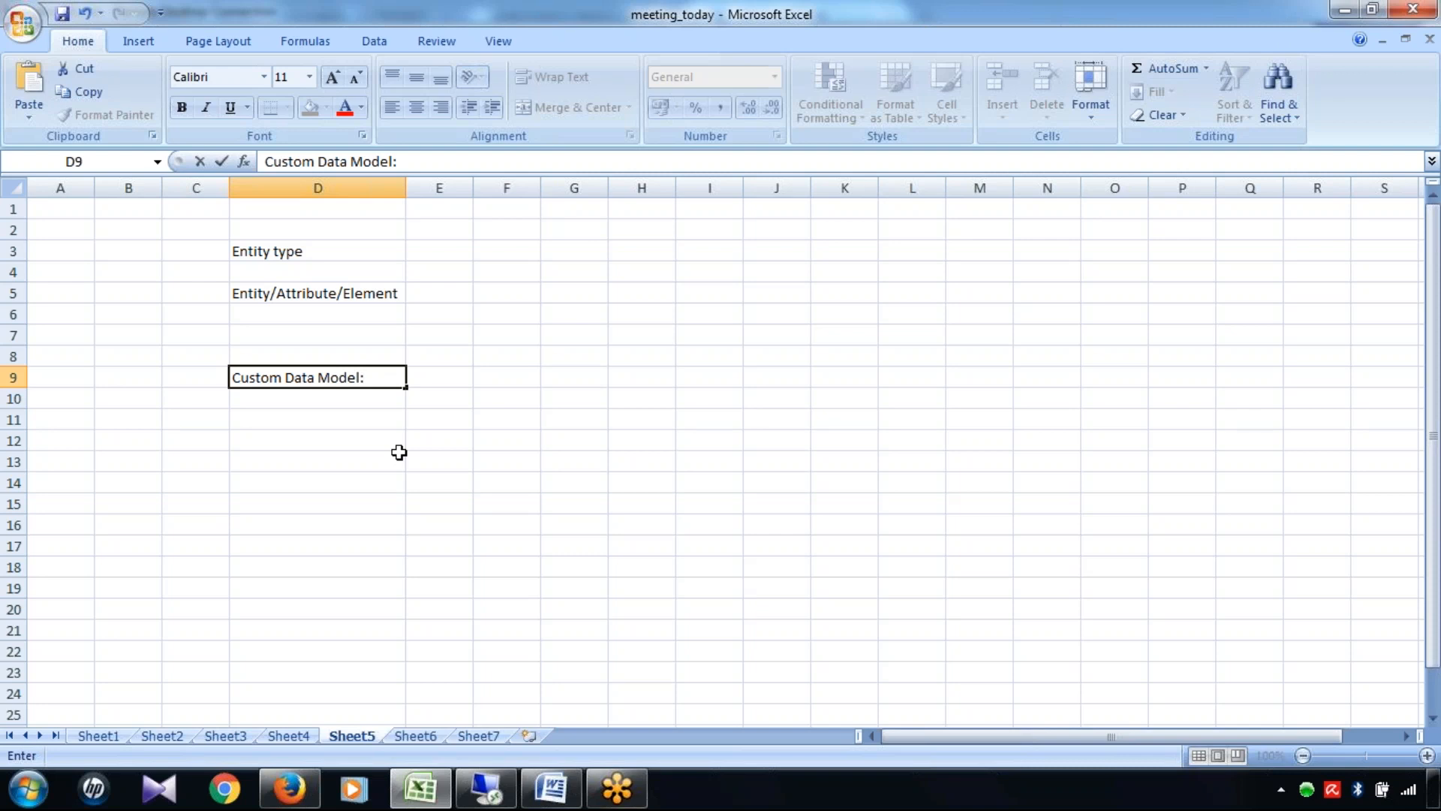
click(334, 418)
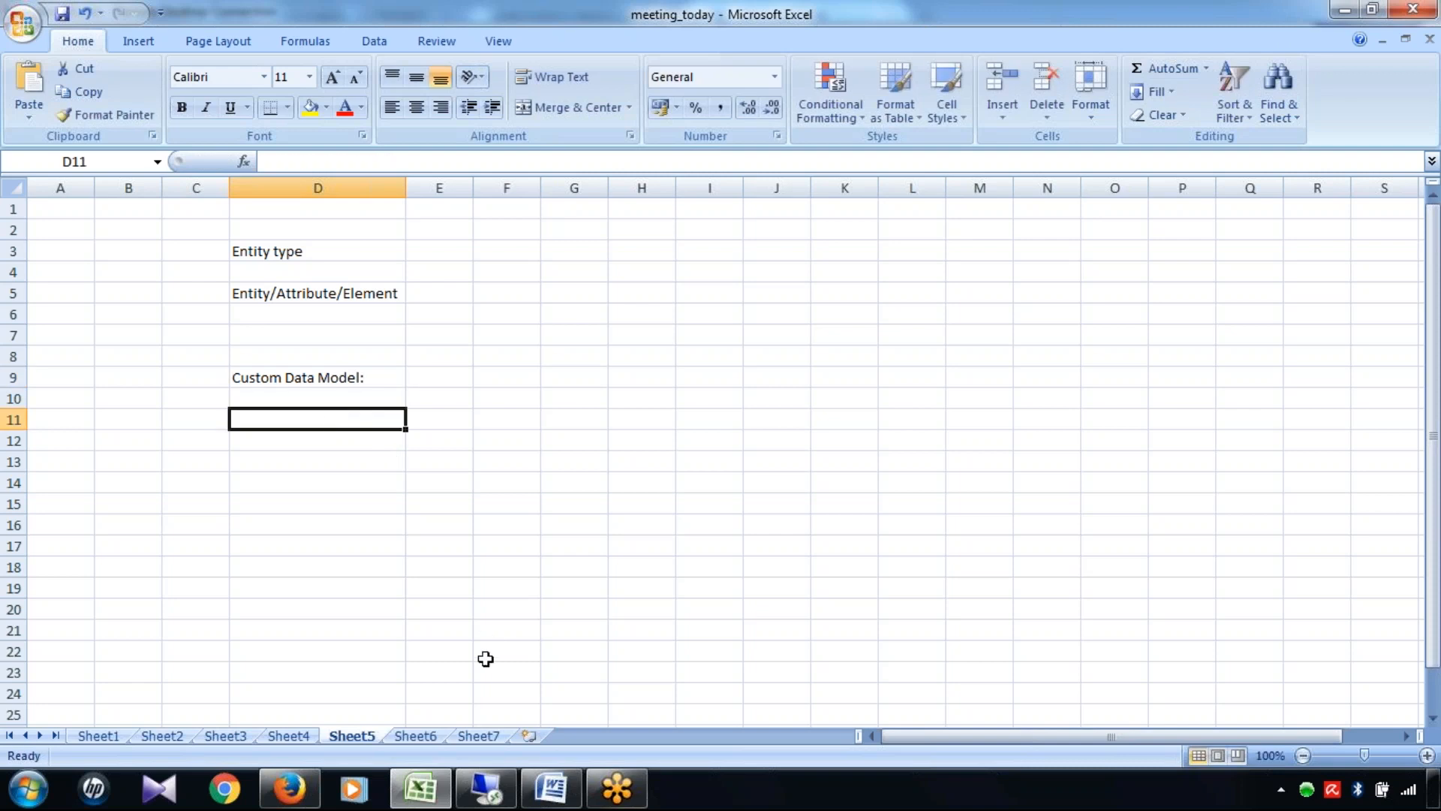
Switch back to SAP, leave the data model maintenance, and restart the MDG implementation guide with /nmdgimg
click(486, 788)
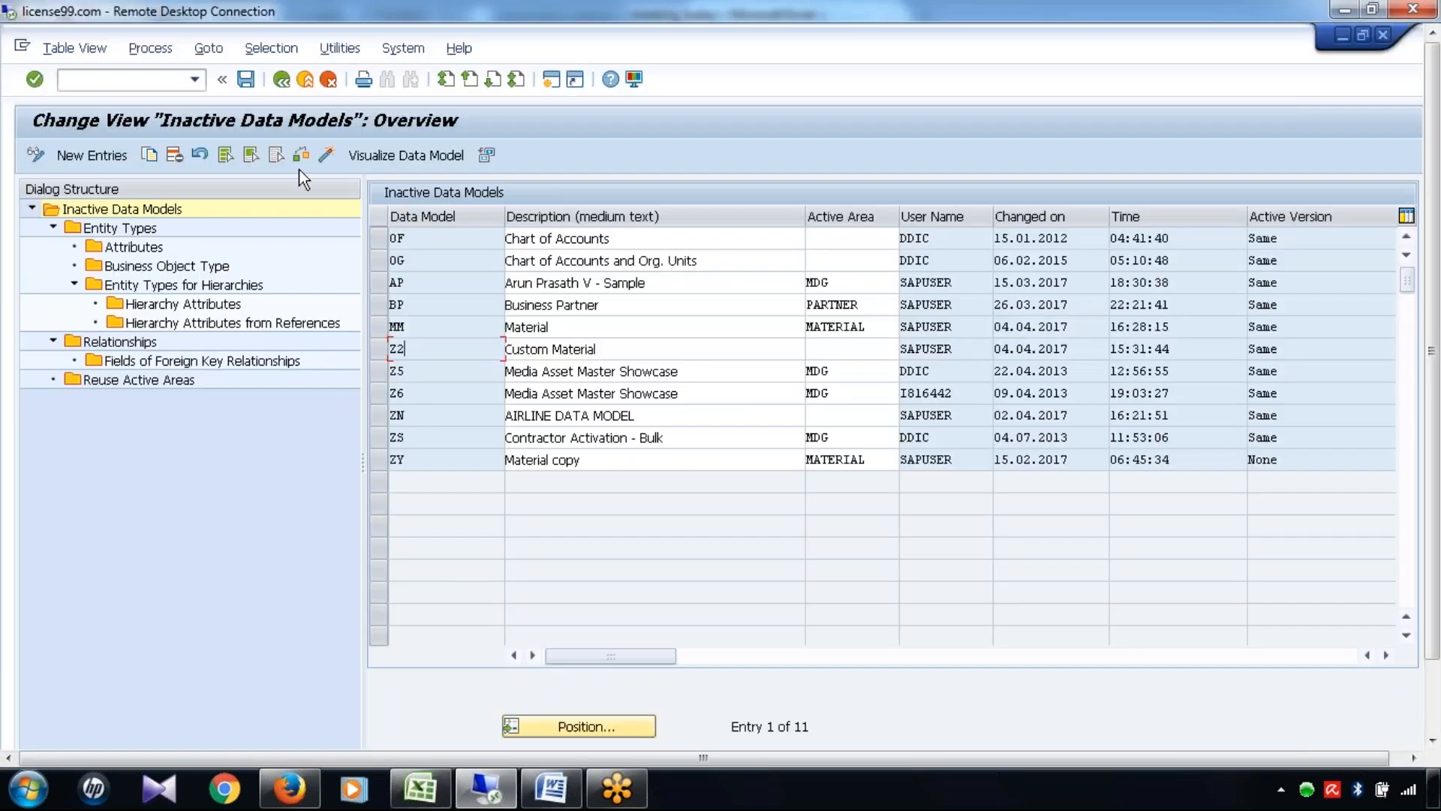
click(287, 83)
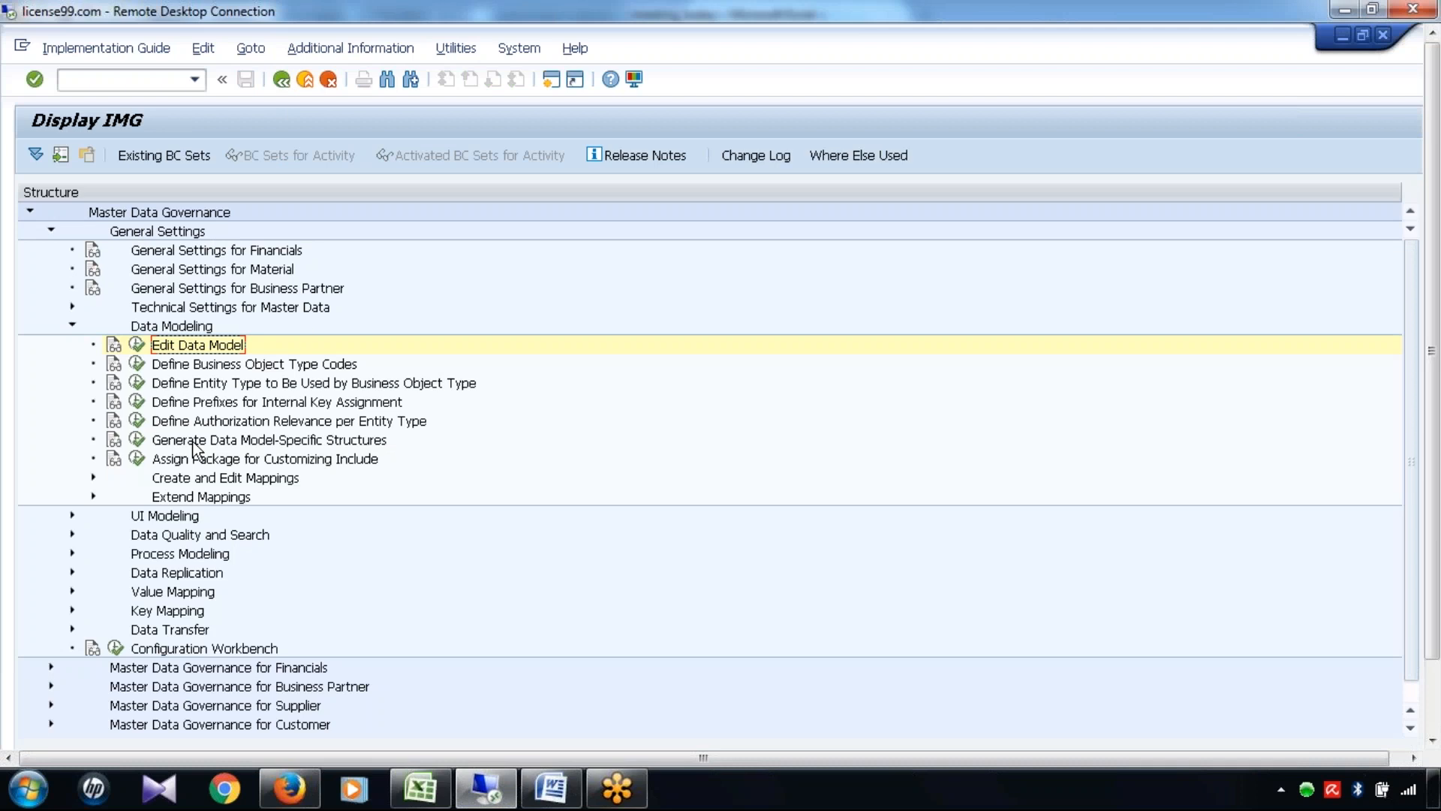
click(142, 84)
text(/nmdgimg)
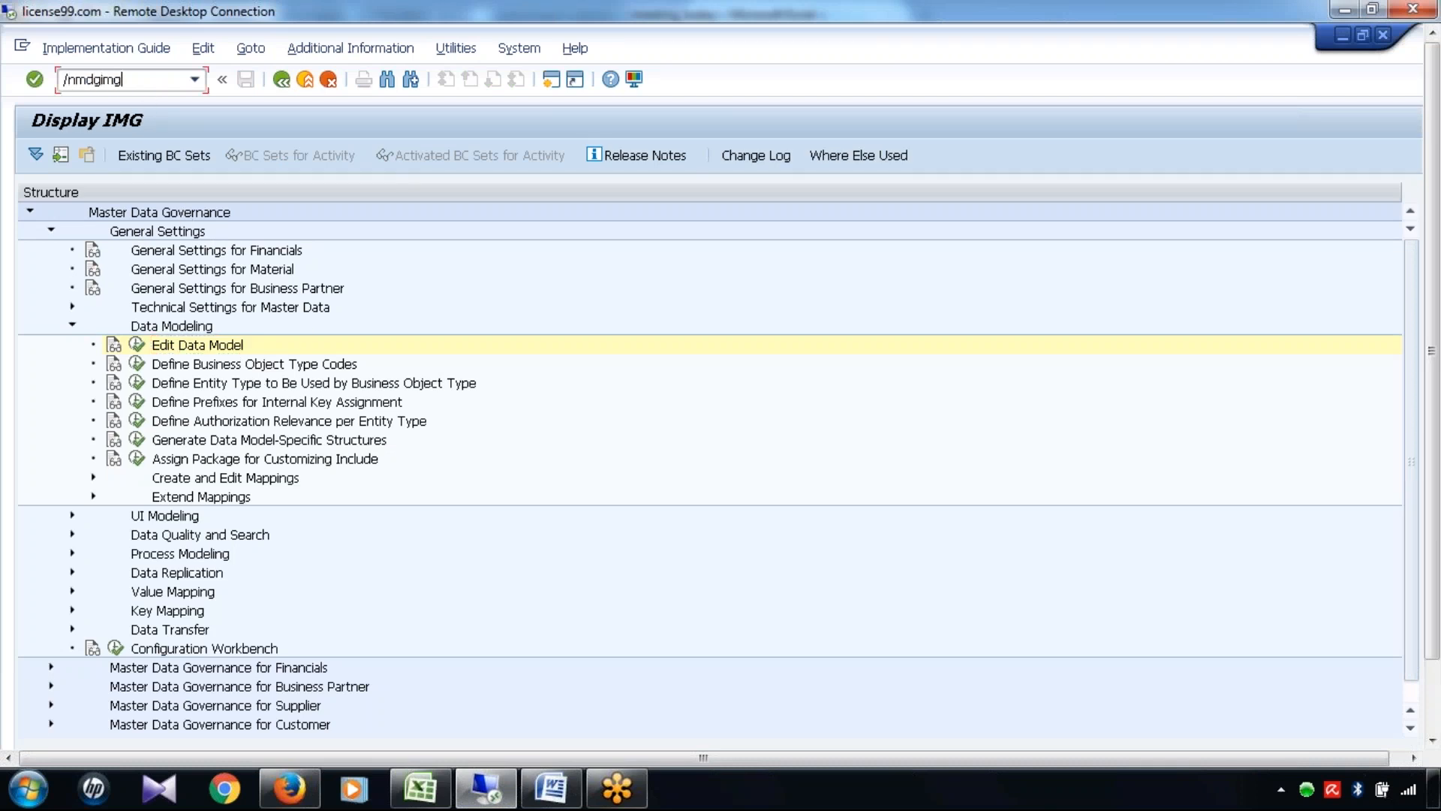
key(Return)
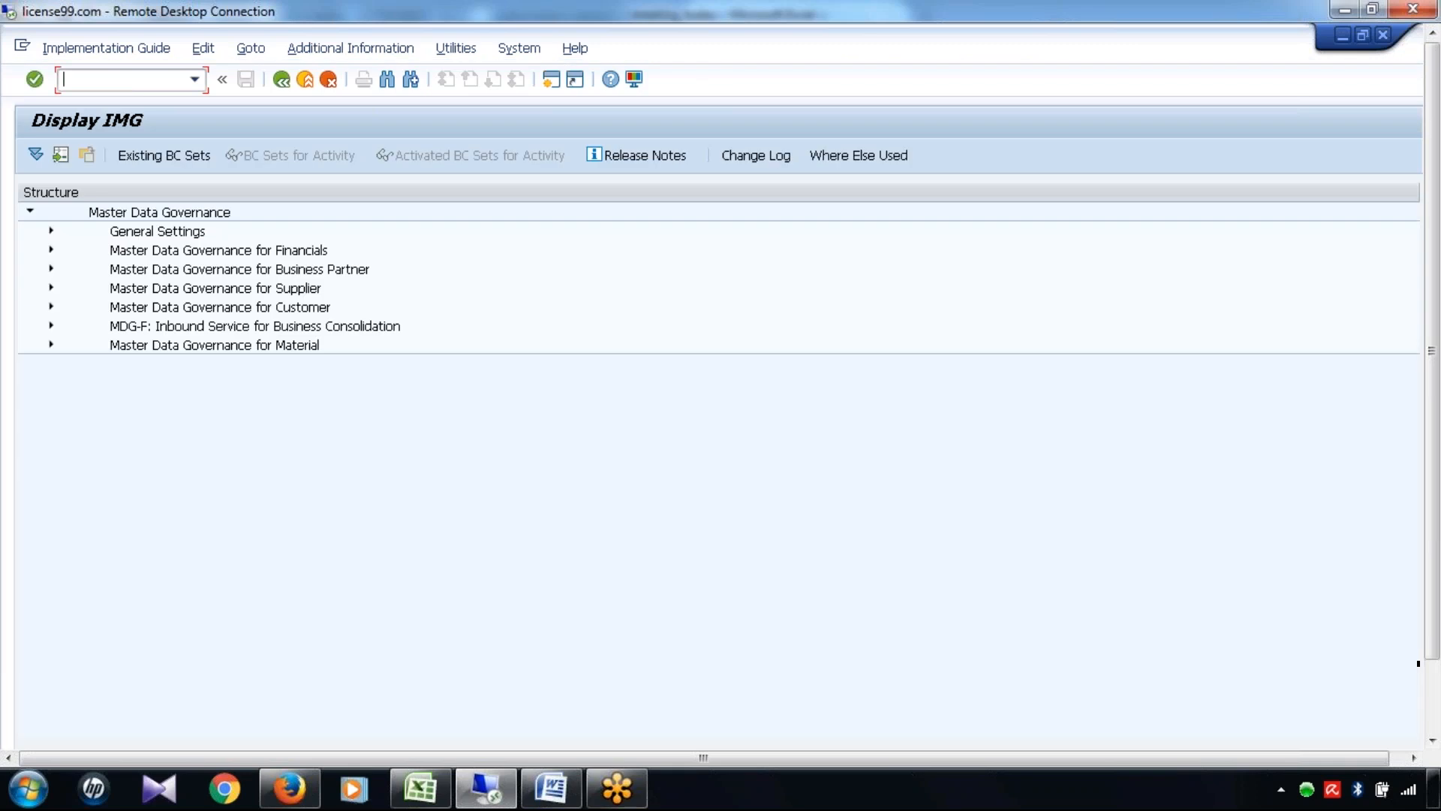
Open Edit Data Model under General Settings, Data Modeling, and accept the cross-client table notice
click(51, 230)
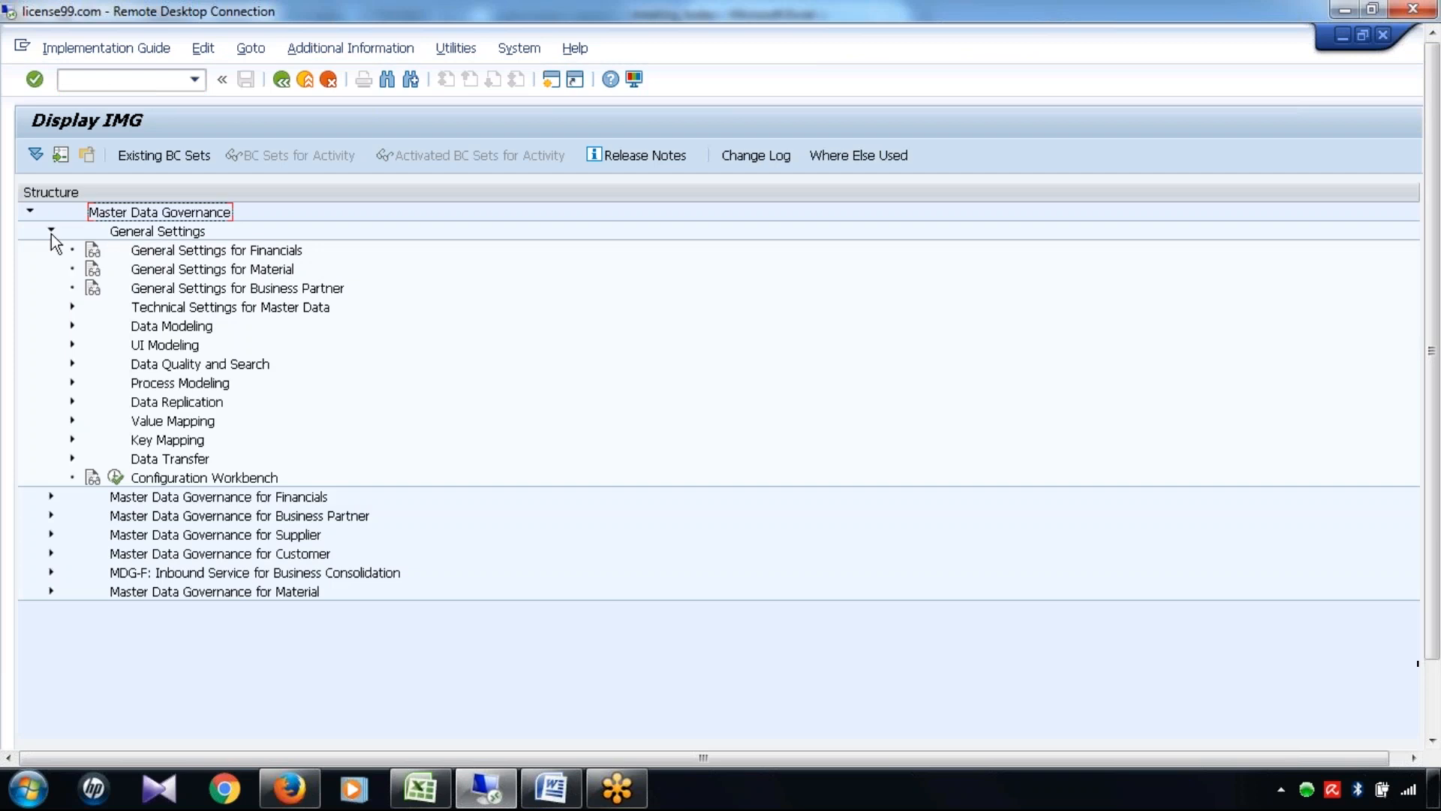
click(72, 326)
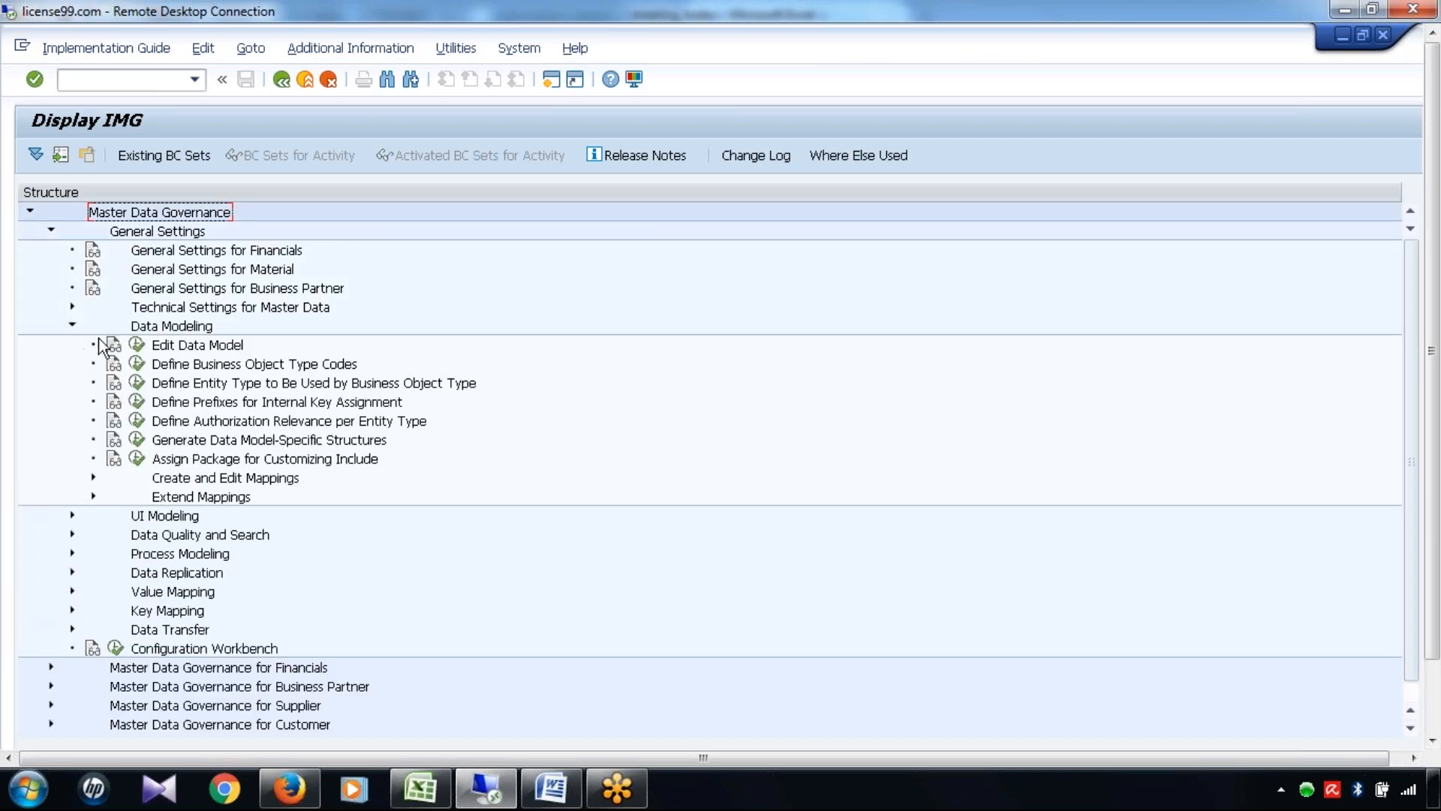
click(136, 345)
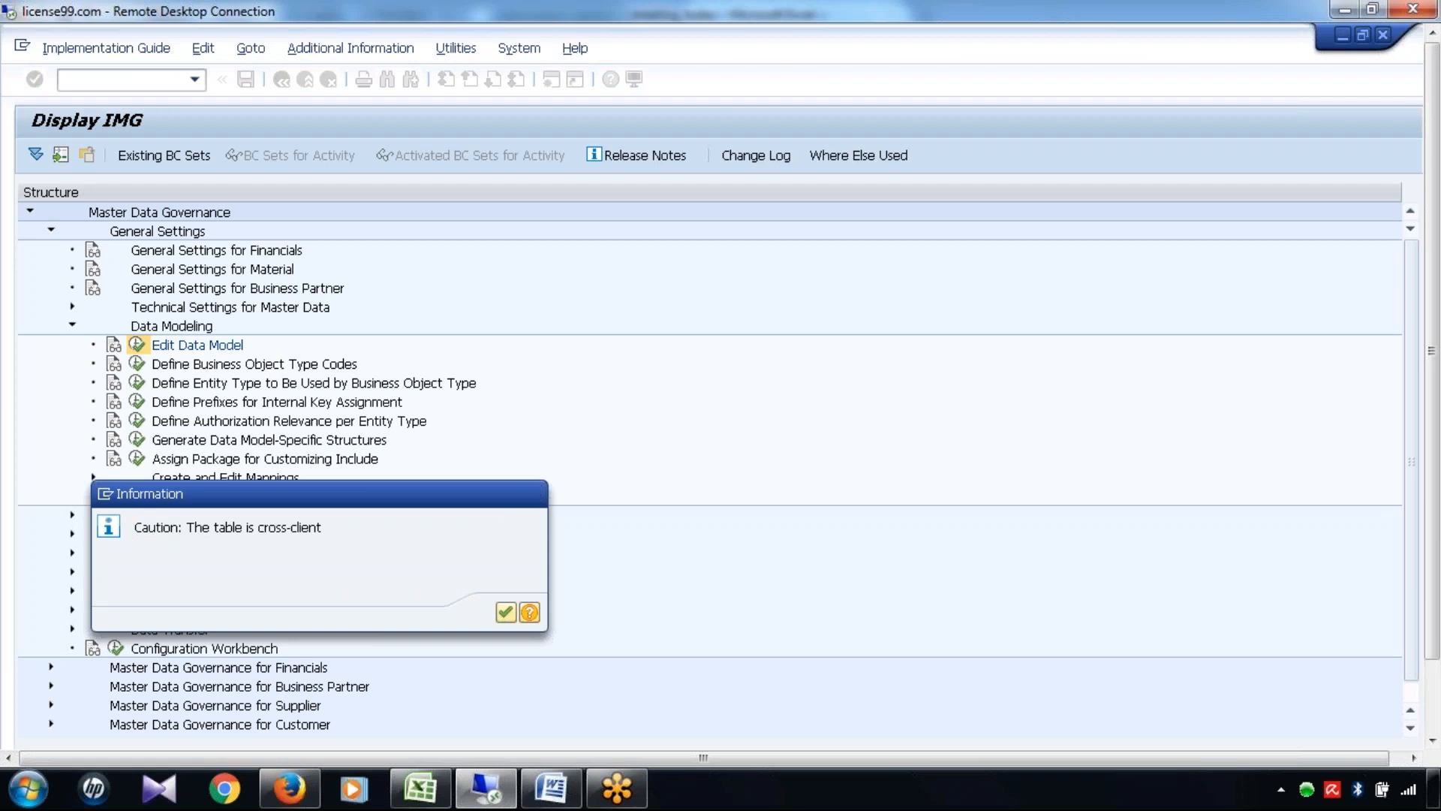
key(Return)
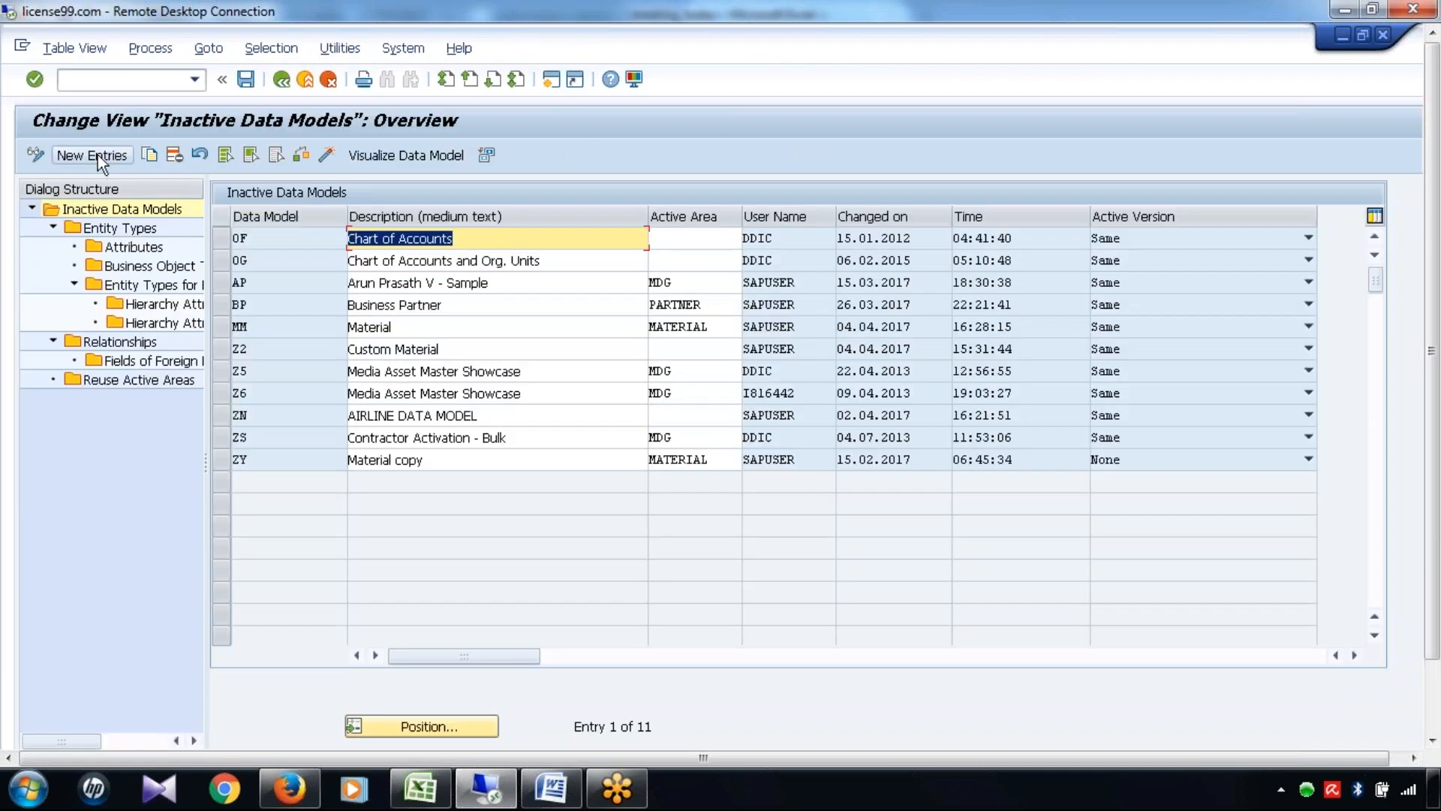
Create a new data model entry YD with the description "Airline Application" and no active area
click(98, 154)
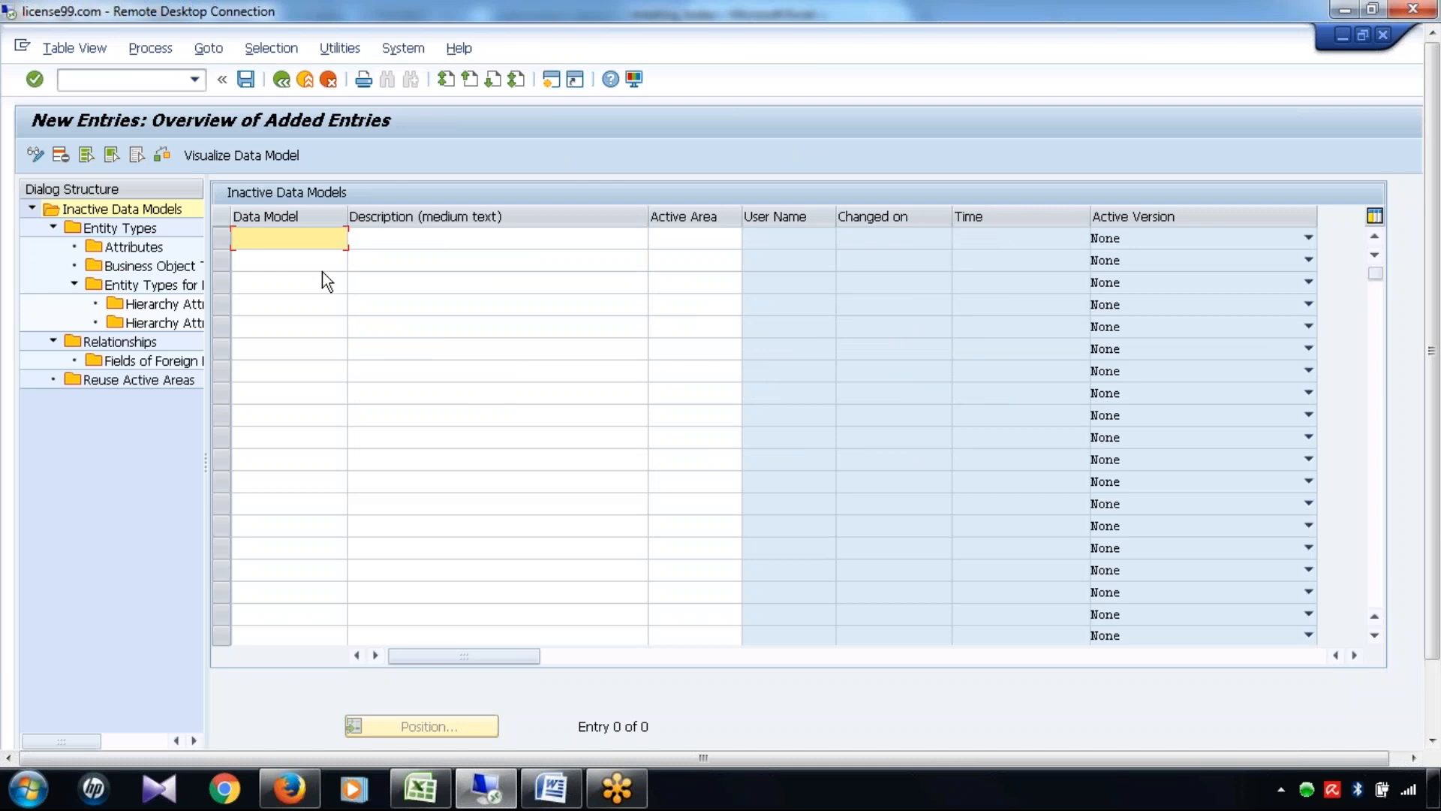
text(YD)
key(Tab)
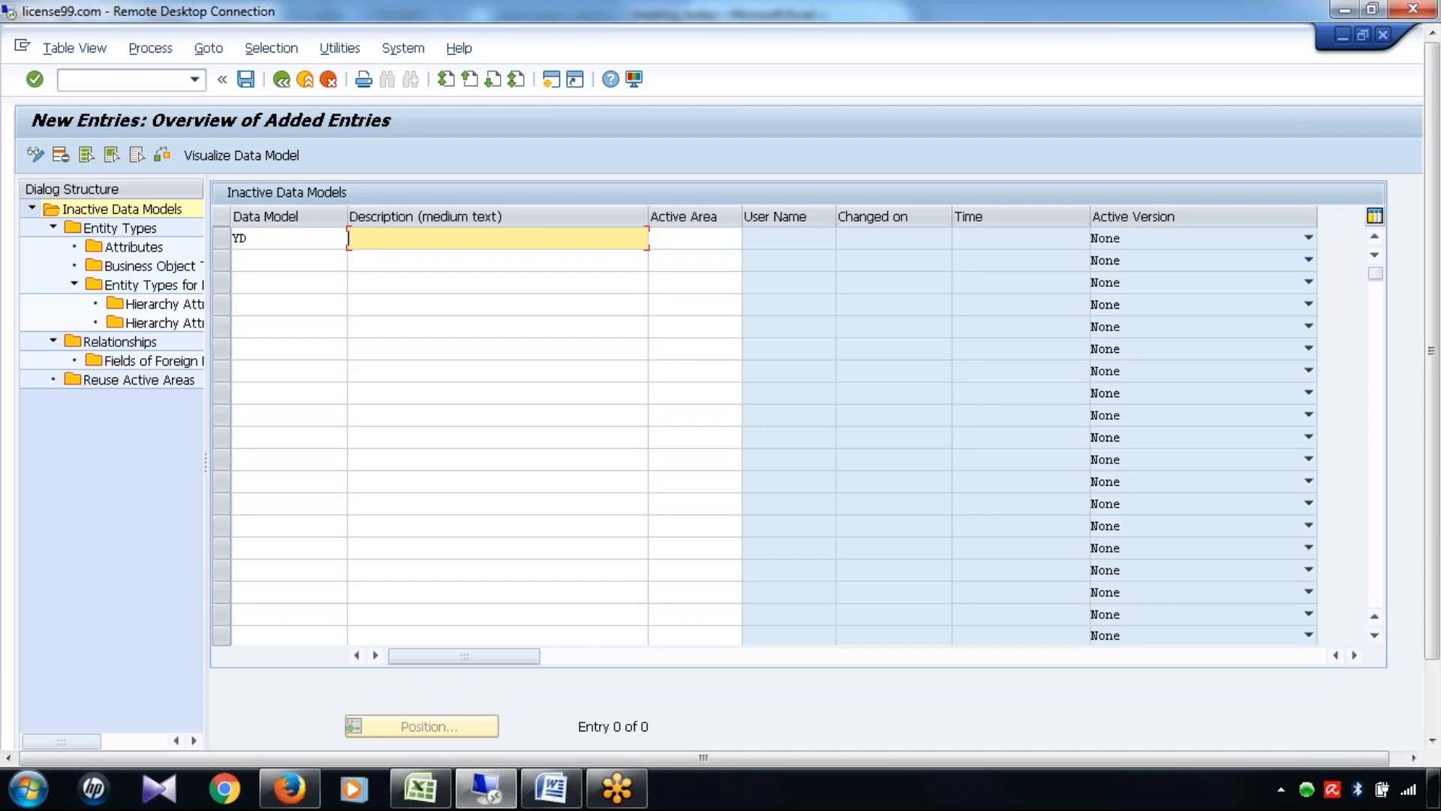
text(Airline Application)
click(299, 244)
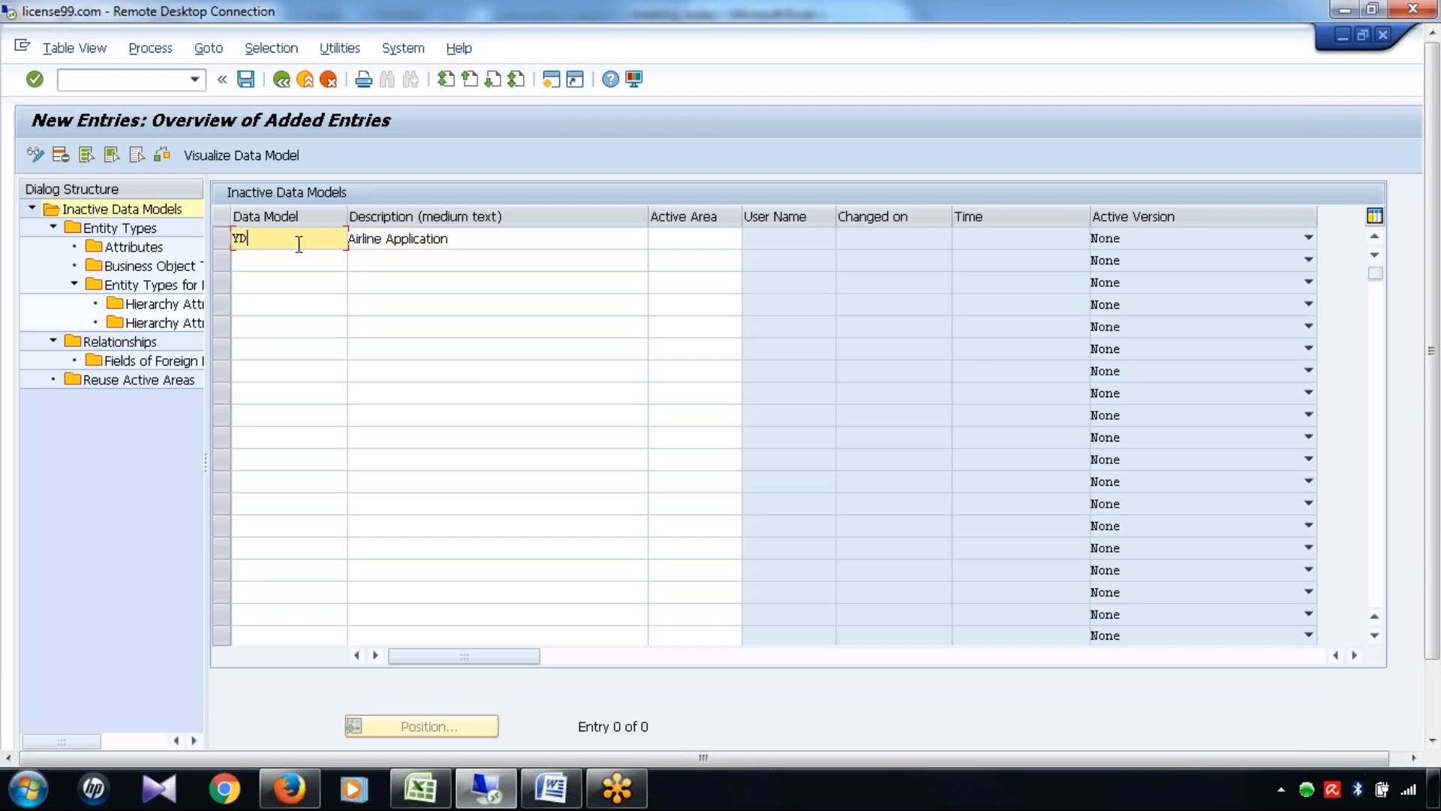
click(466, 246)
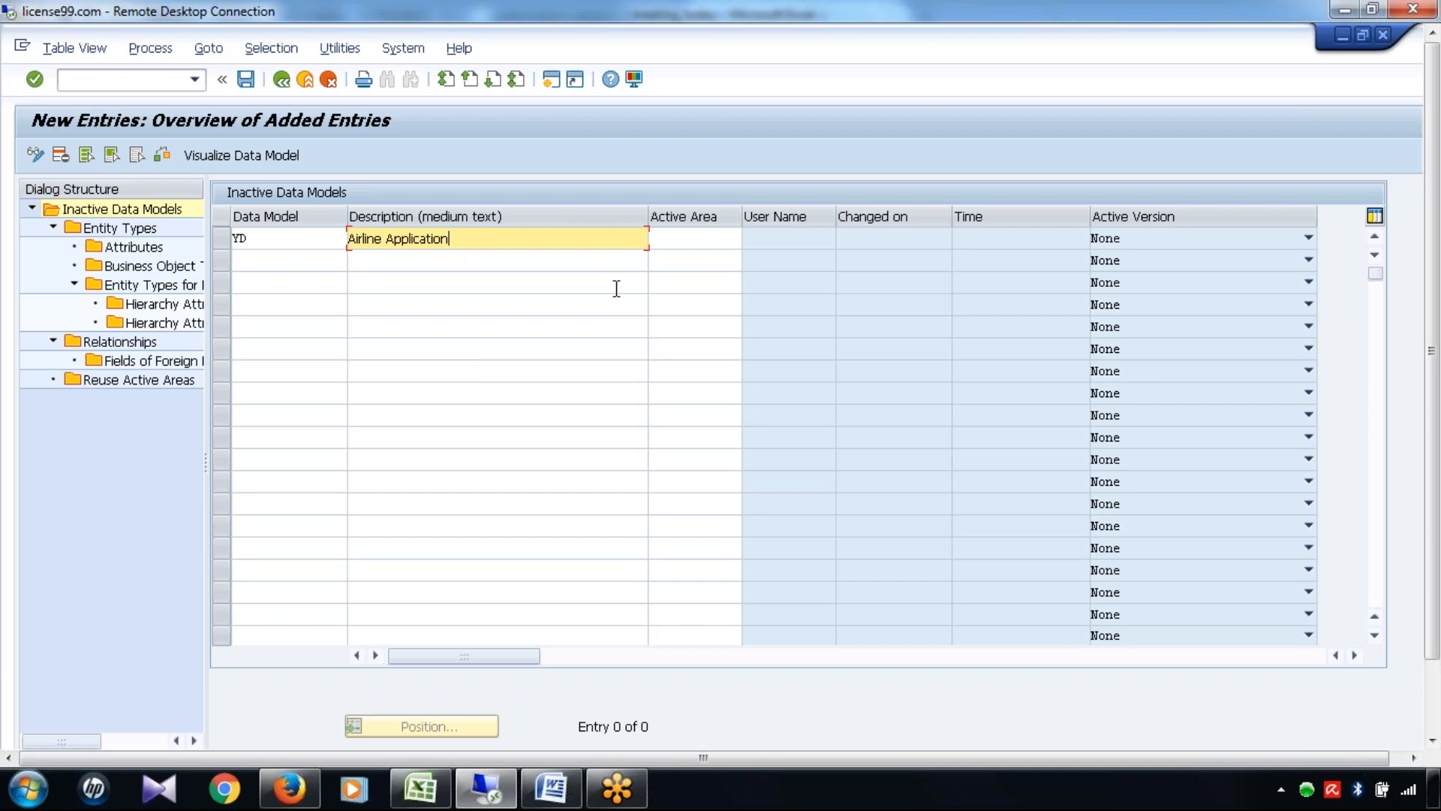
click(704, 246)
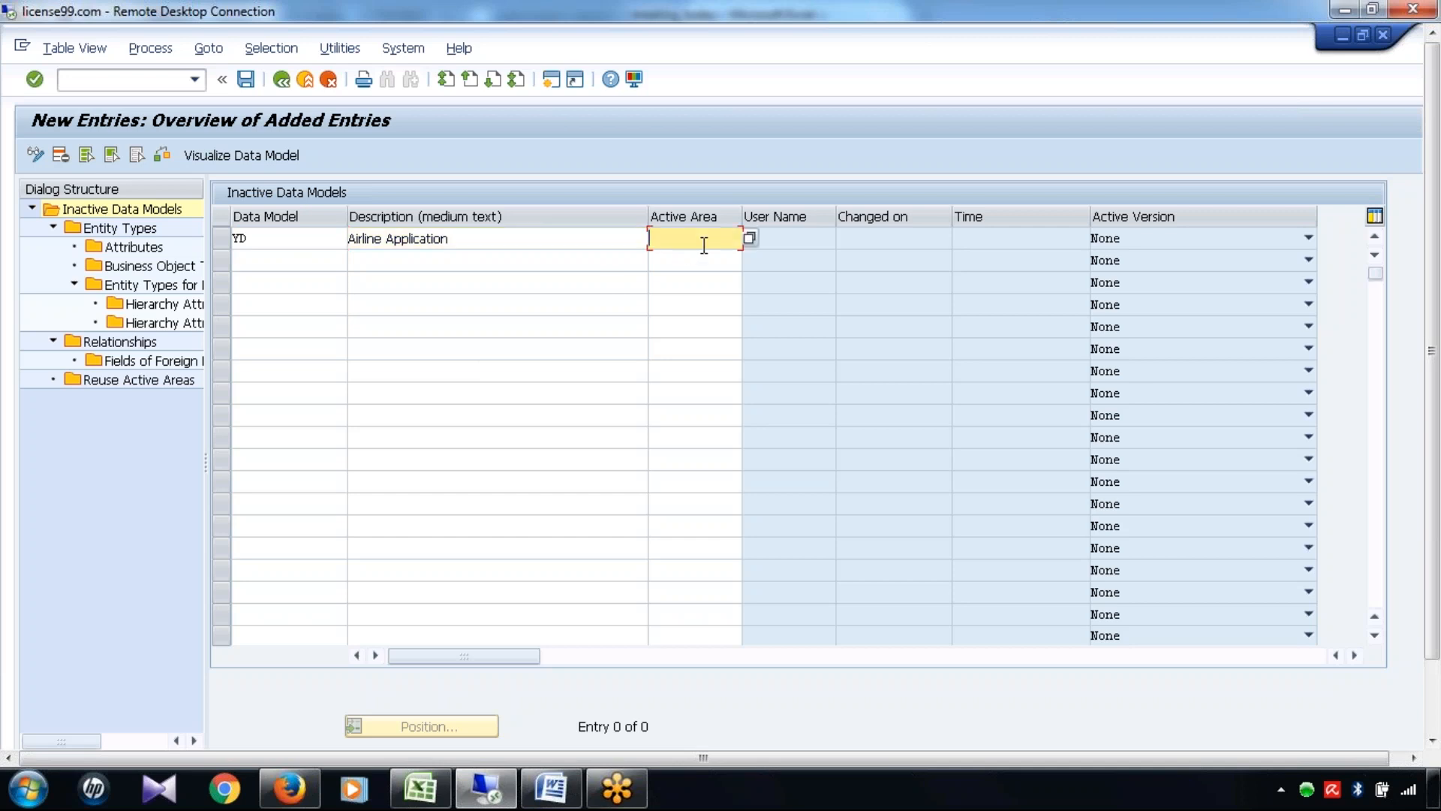
click(531, 238)
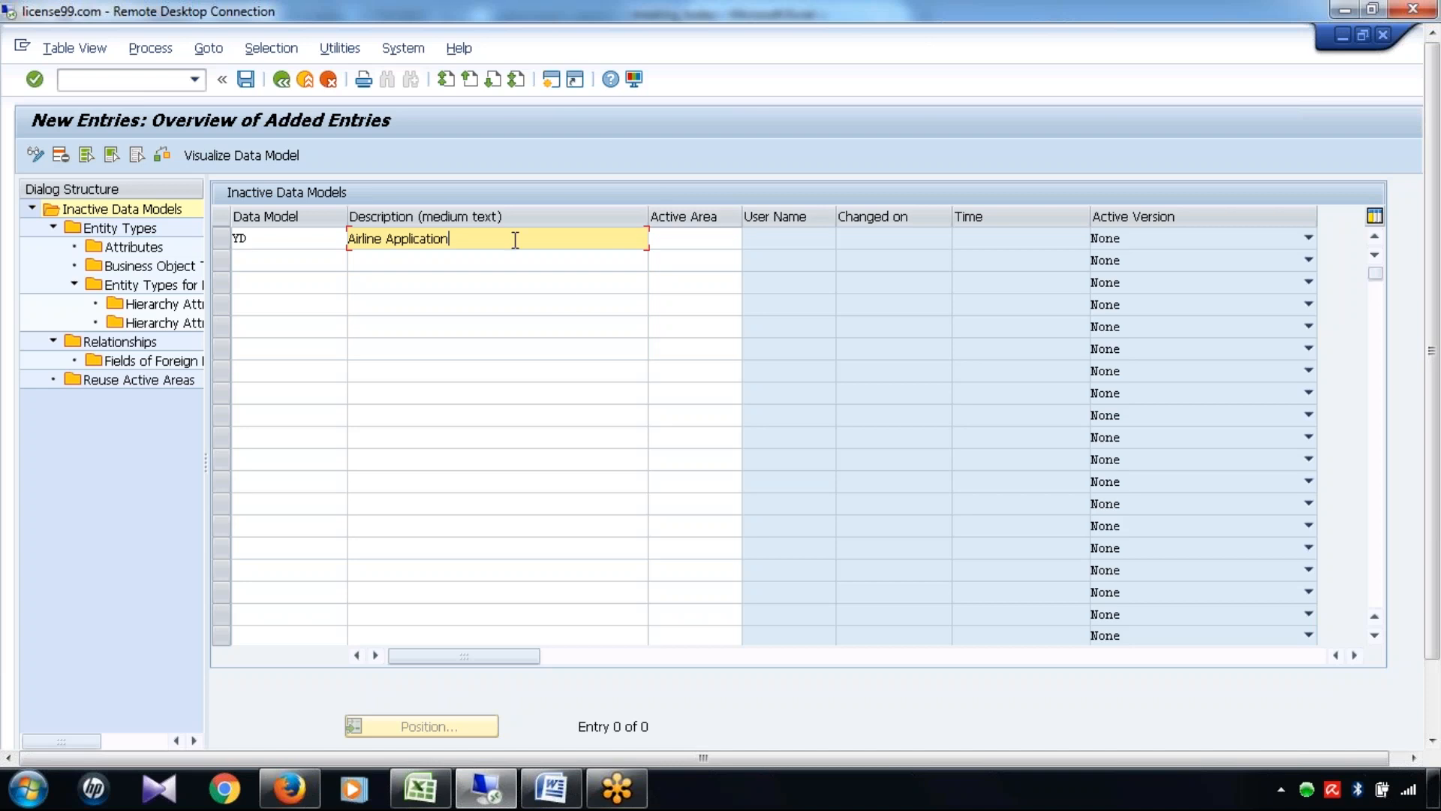
key(Return)
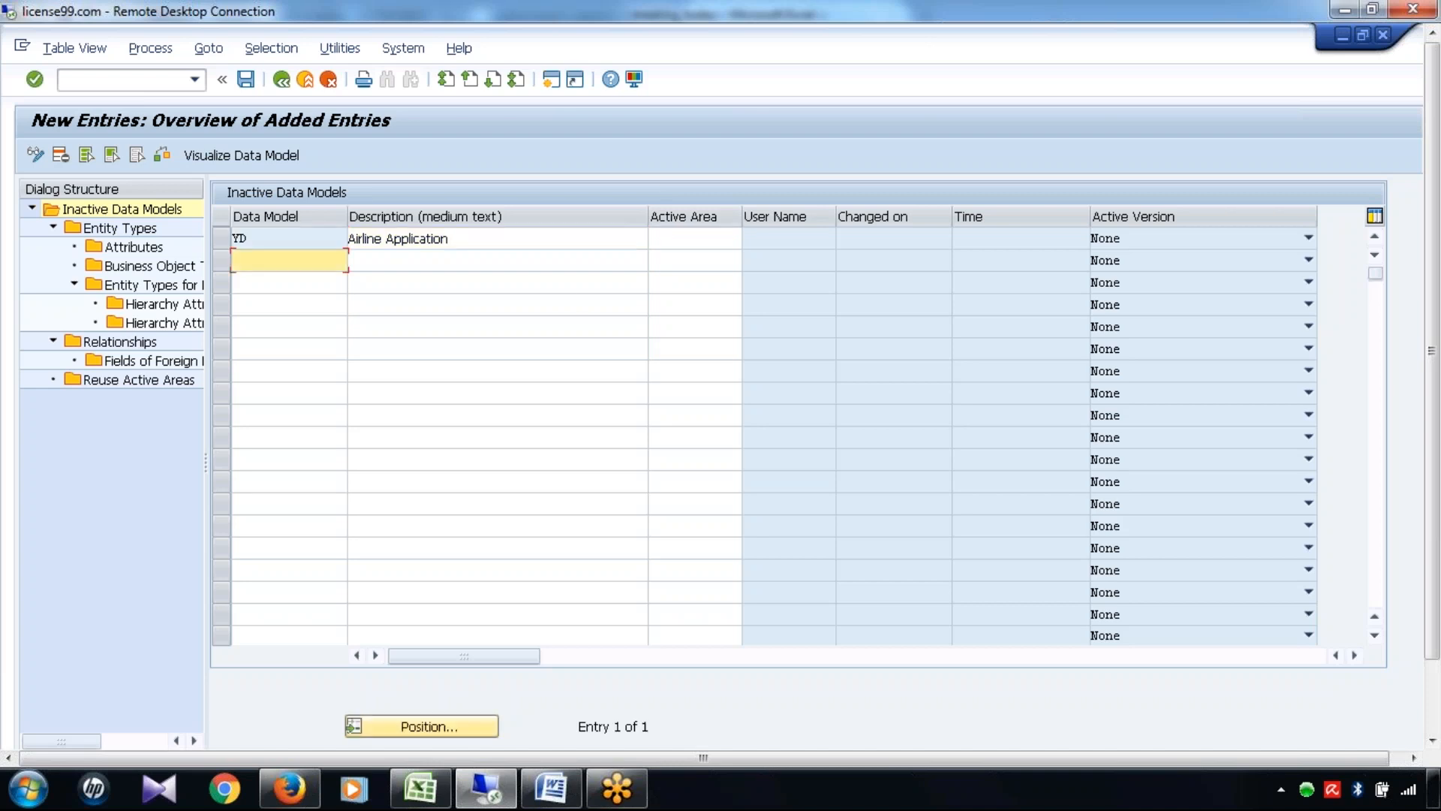
Save data model YD and return to the Inactive Data Models overview with its row selected
click(246, 78)
key(Return)
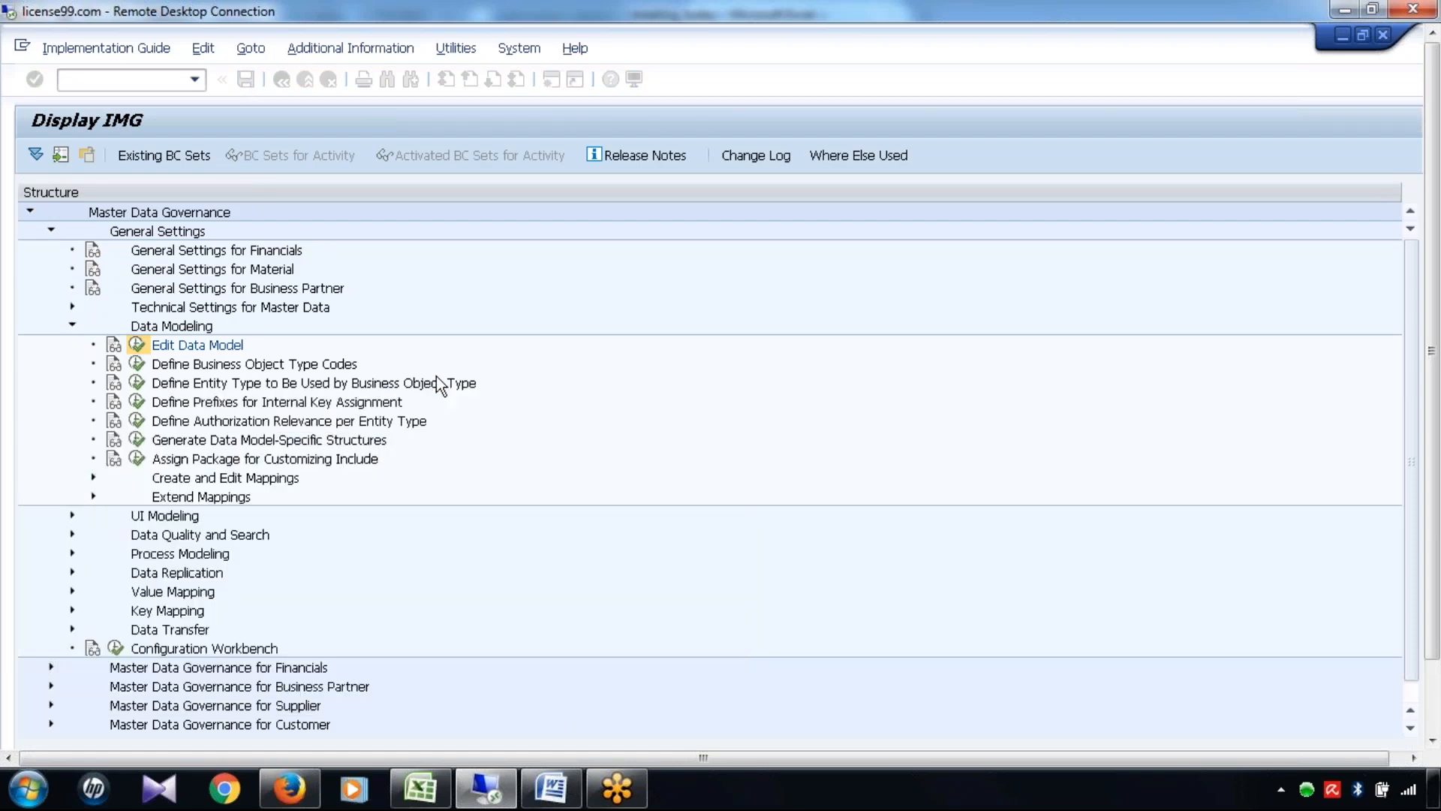
click(310, 382)
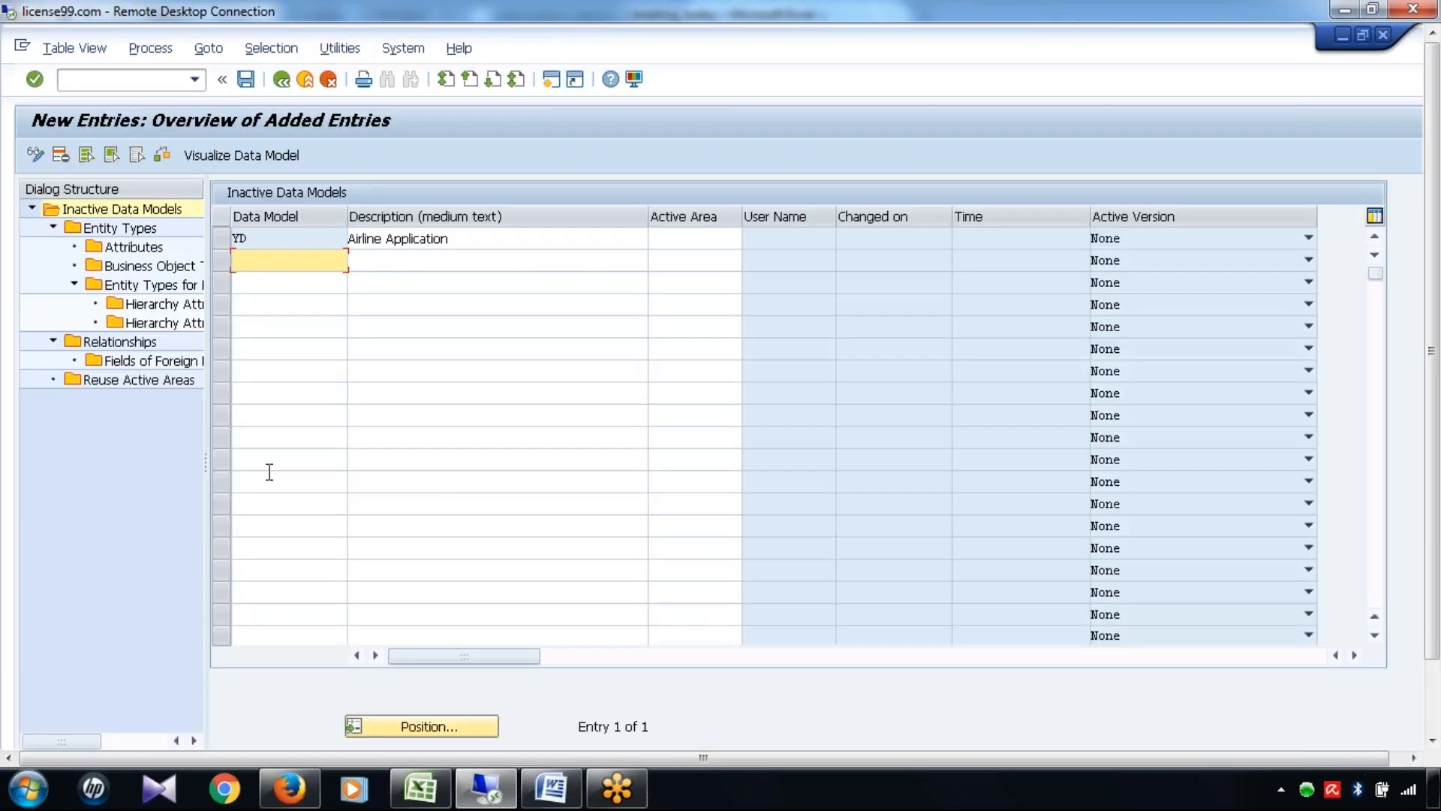
drag(208, 464, 307, 469)
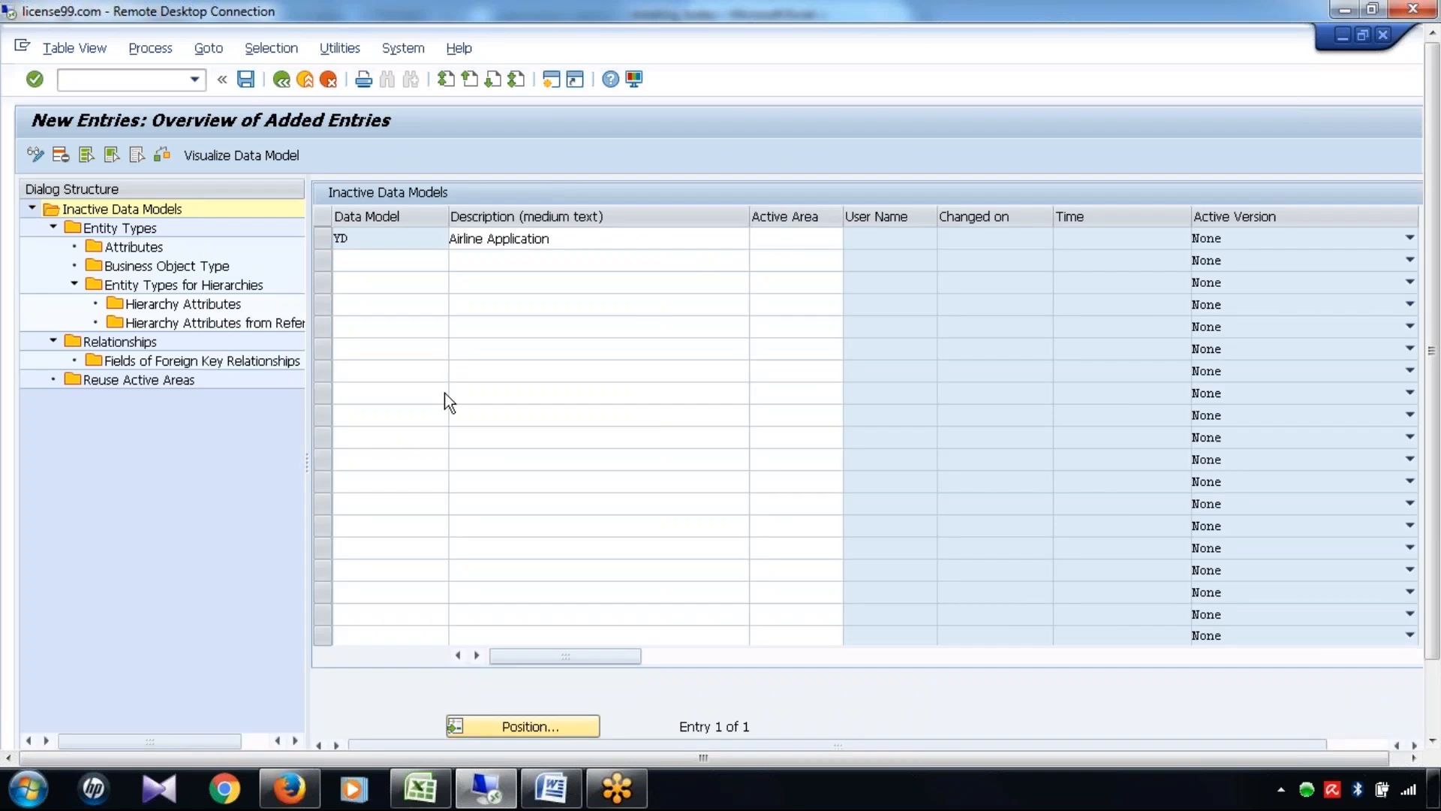
click(323, 238)
click(281, 81)
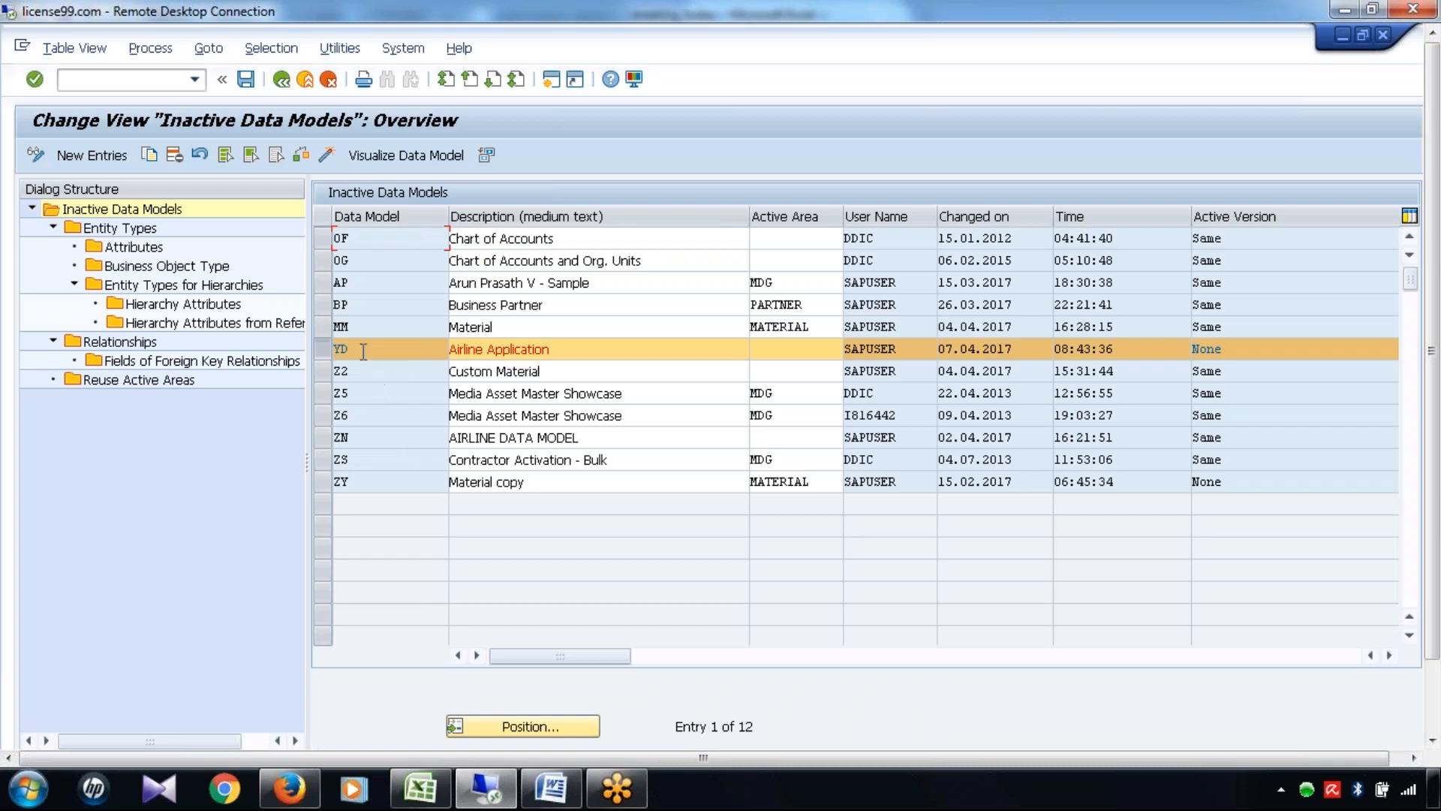
Examine the YD row's description, user name, change date and time, and the options for its active version
drag(361, 351, 318, 351)
drag(559, 350, 428, 347)
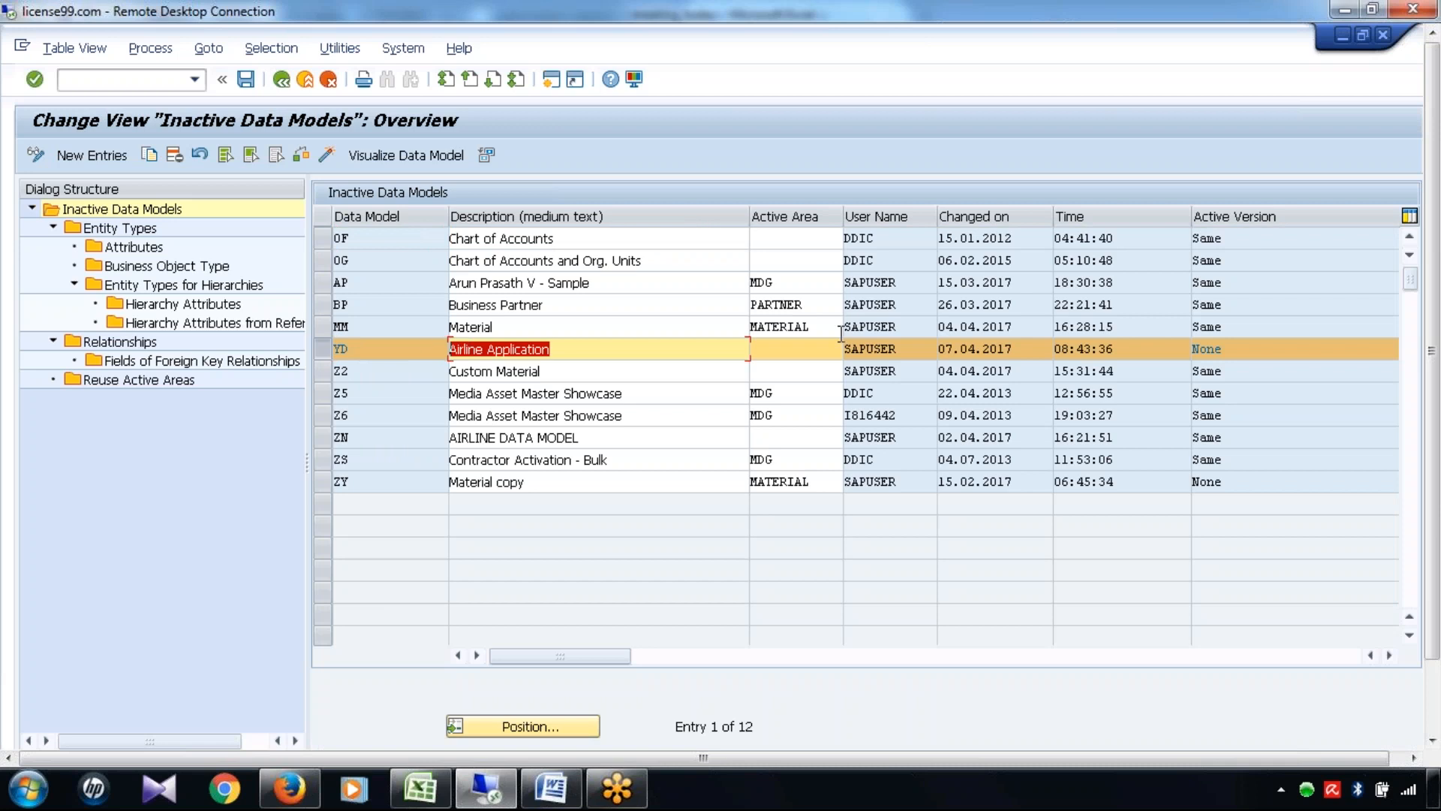
drag(904, 350, 833, 352)
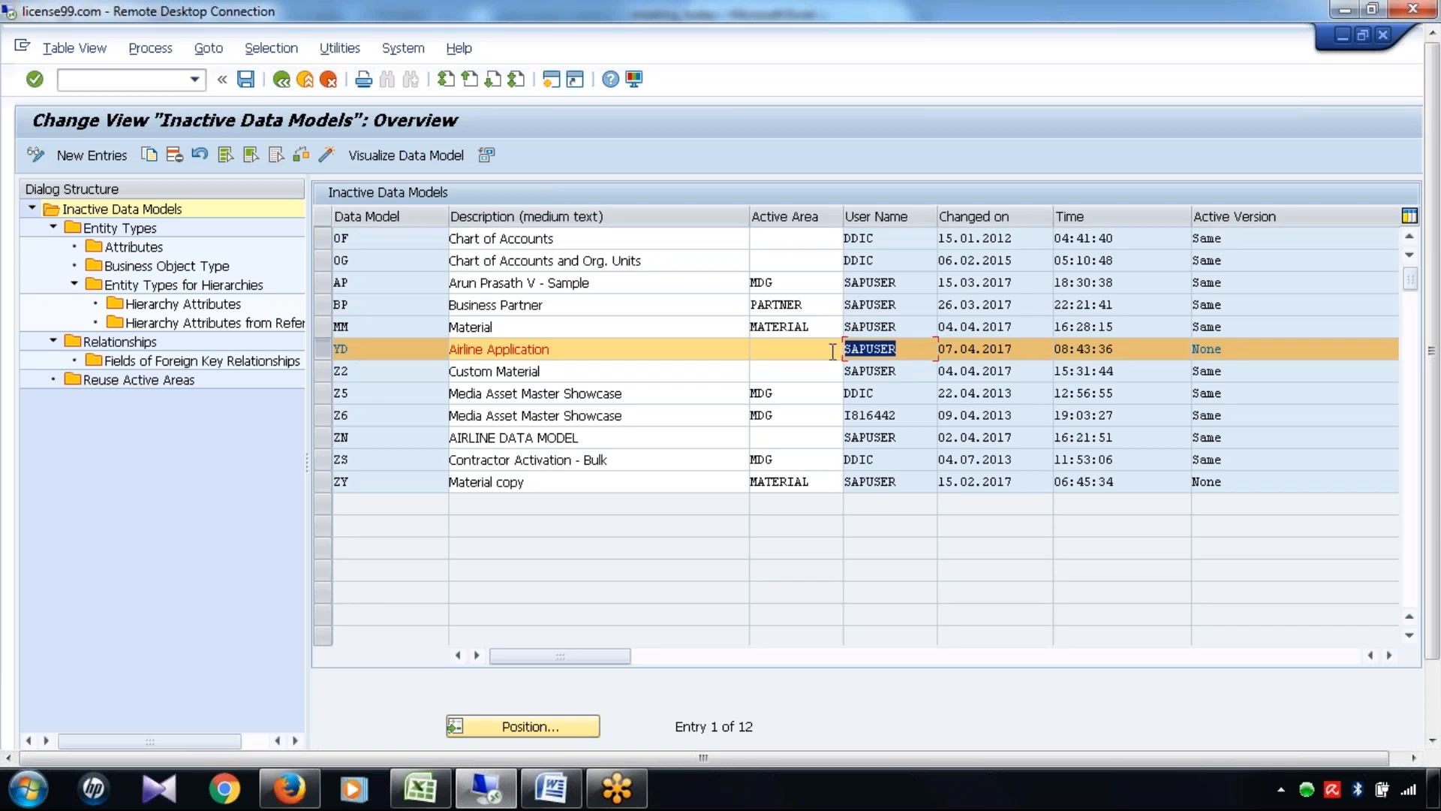
drag(1009, 350, 921, 353)
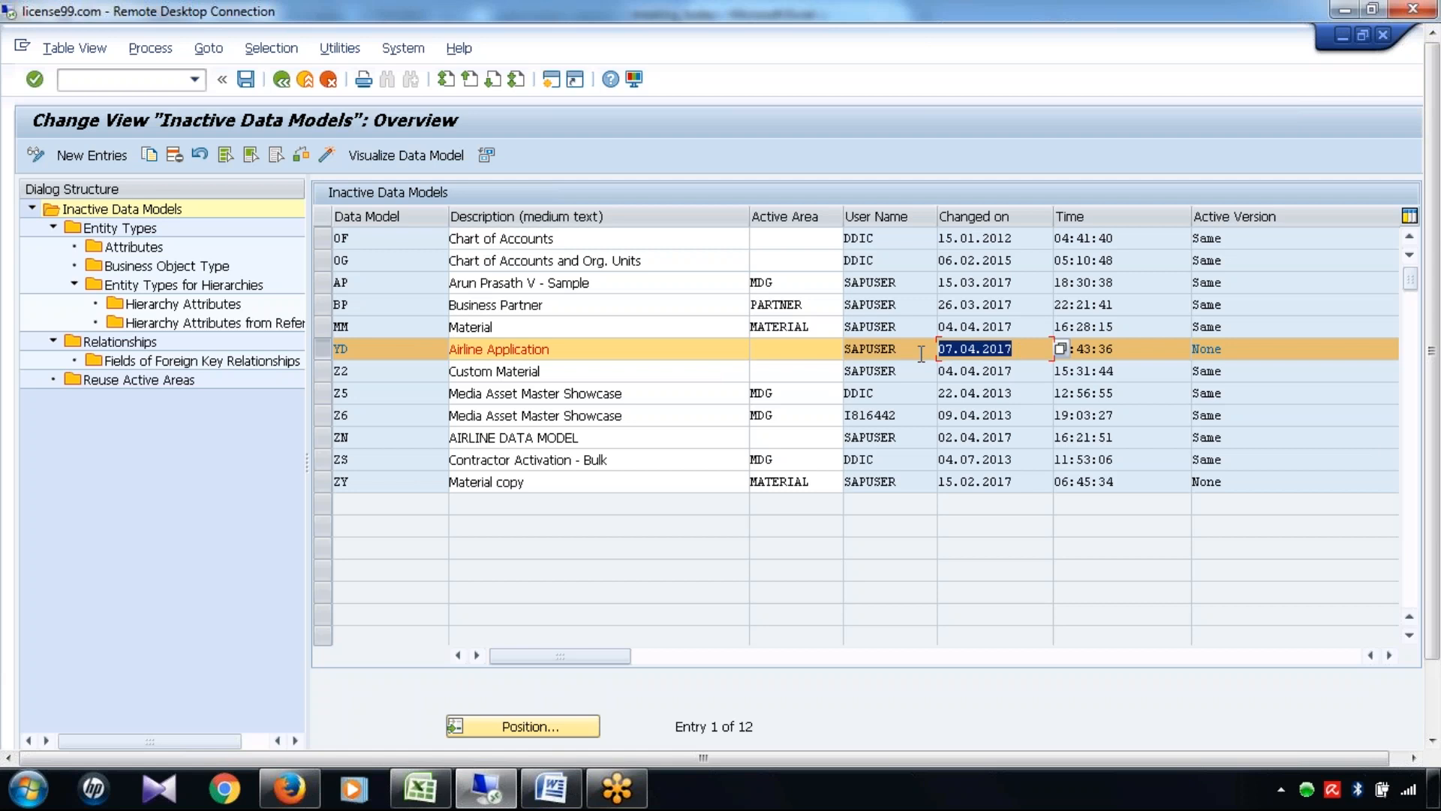
drag(1128, 353, 1036, 364)
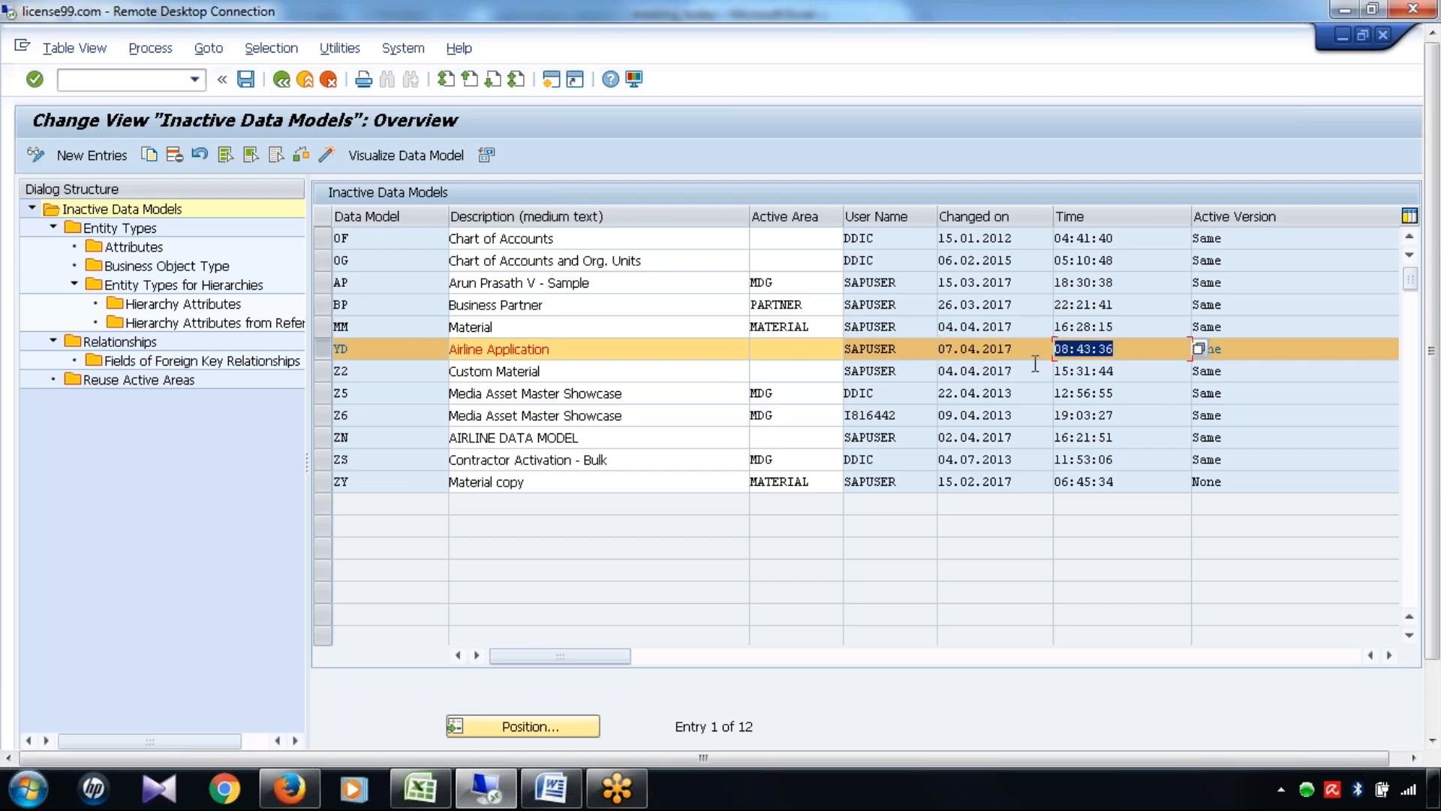
click(1249, 352)
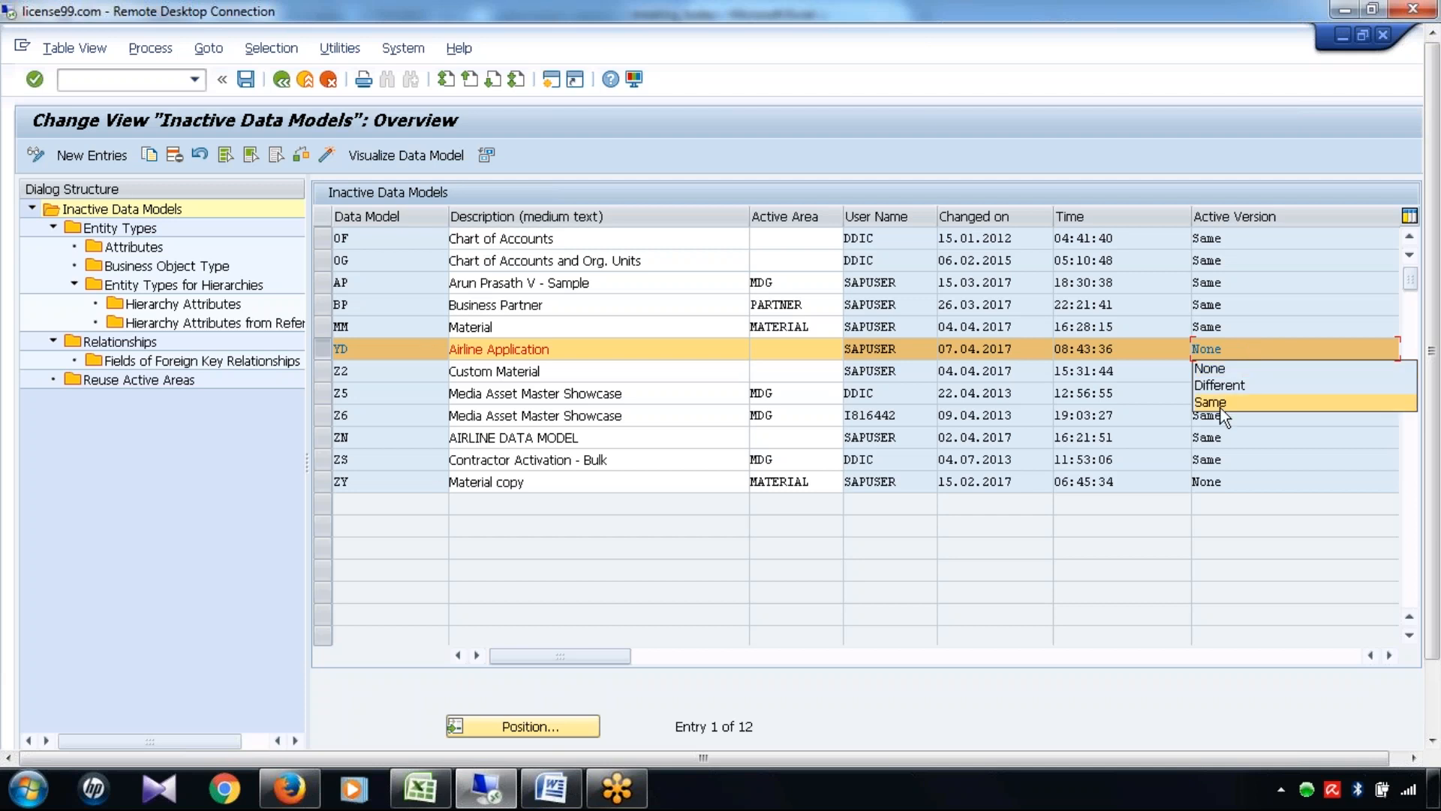
click(673, 358)
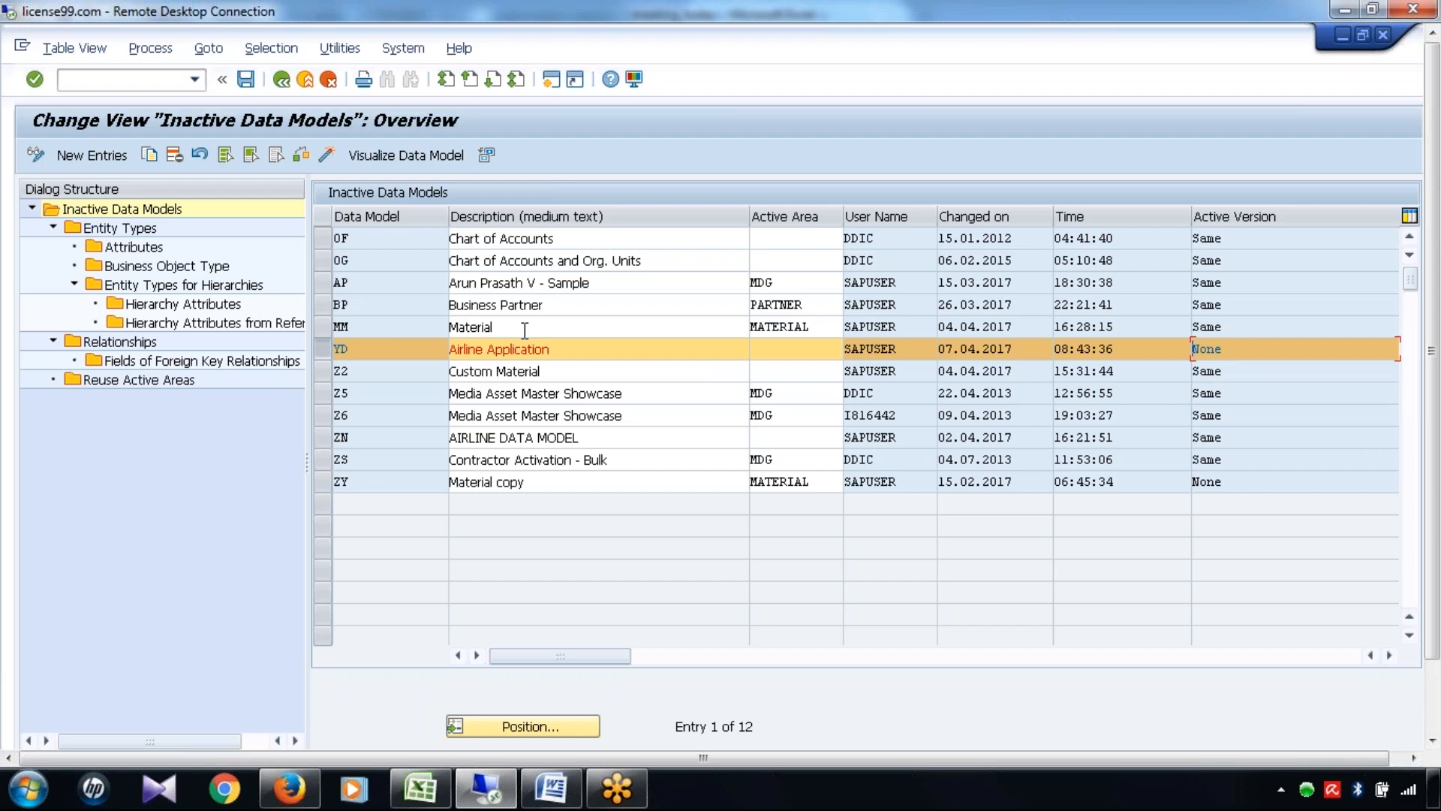
Compare the active area, change date and active version of data models OG, BP, MM and YD
click(322, 327)
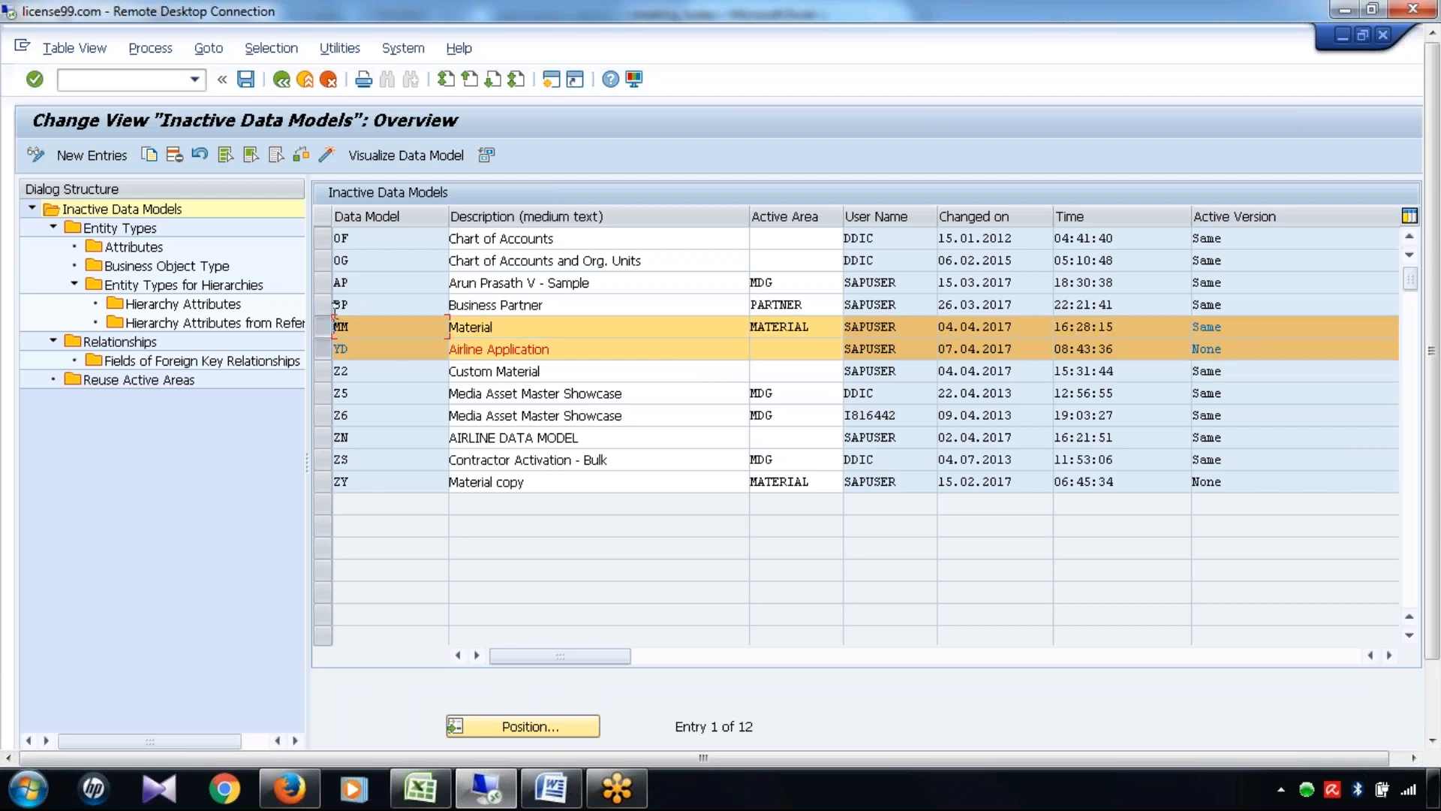
click(327, 305)
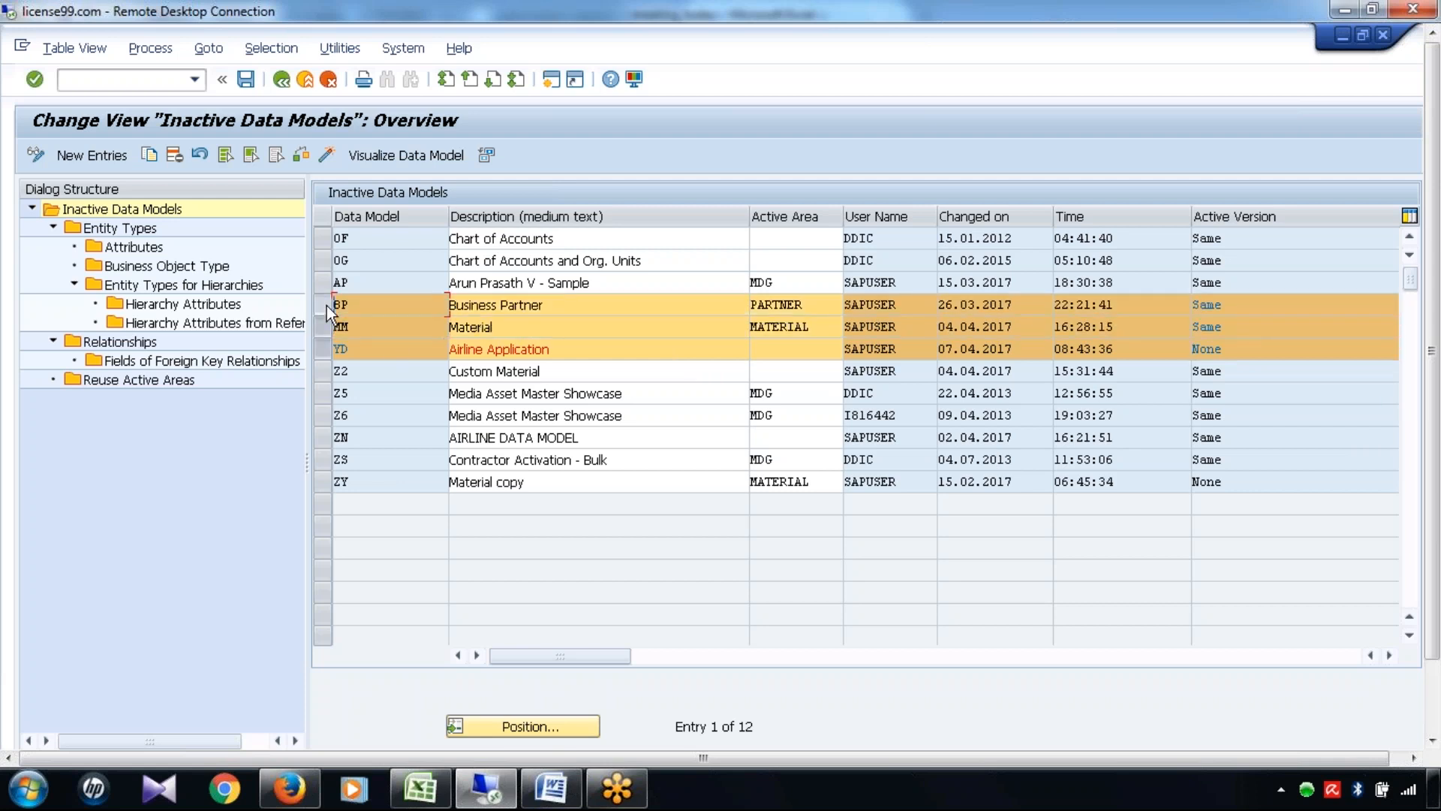
click(320, 262)
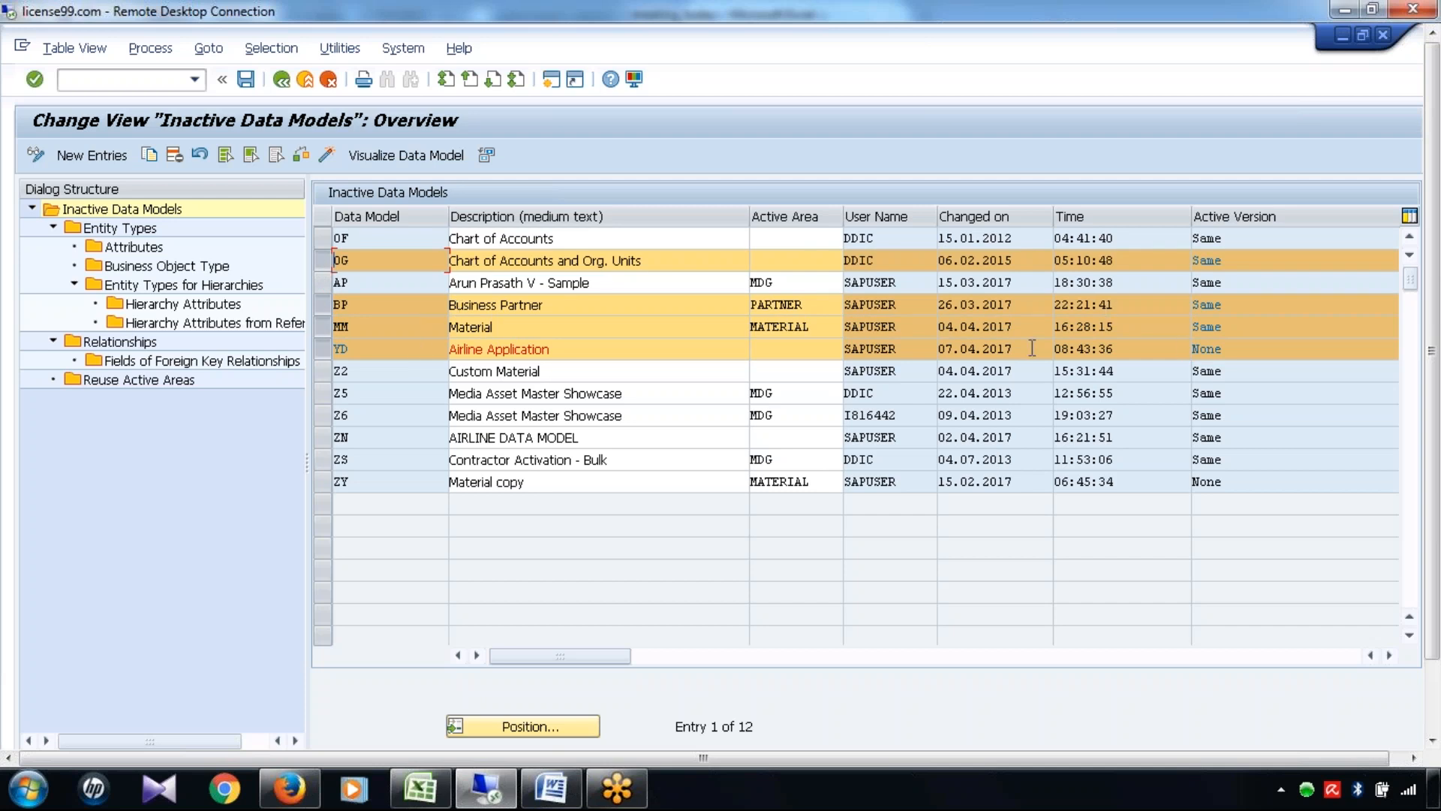
click(322, 350)
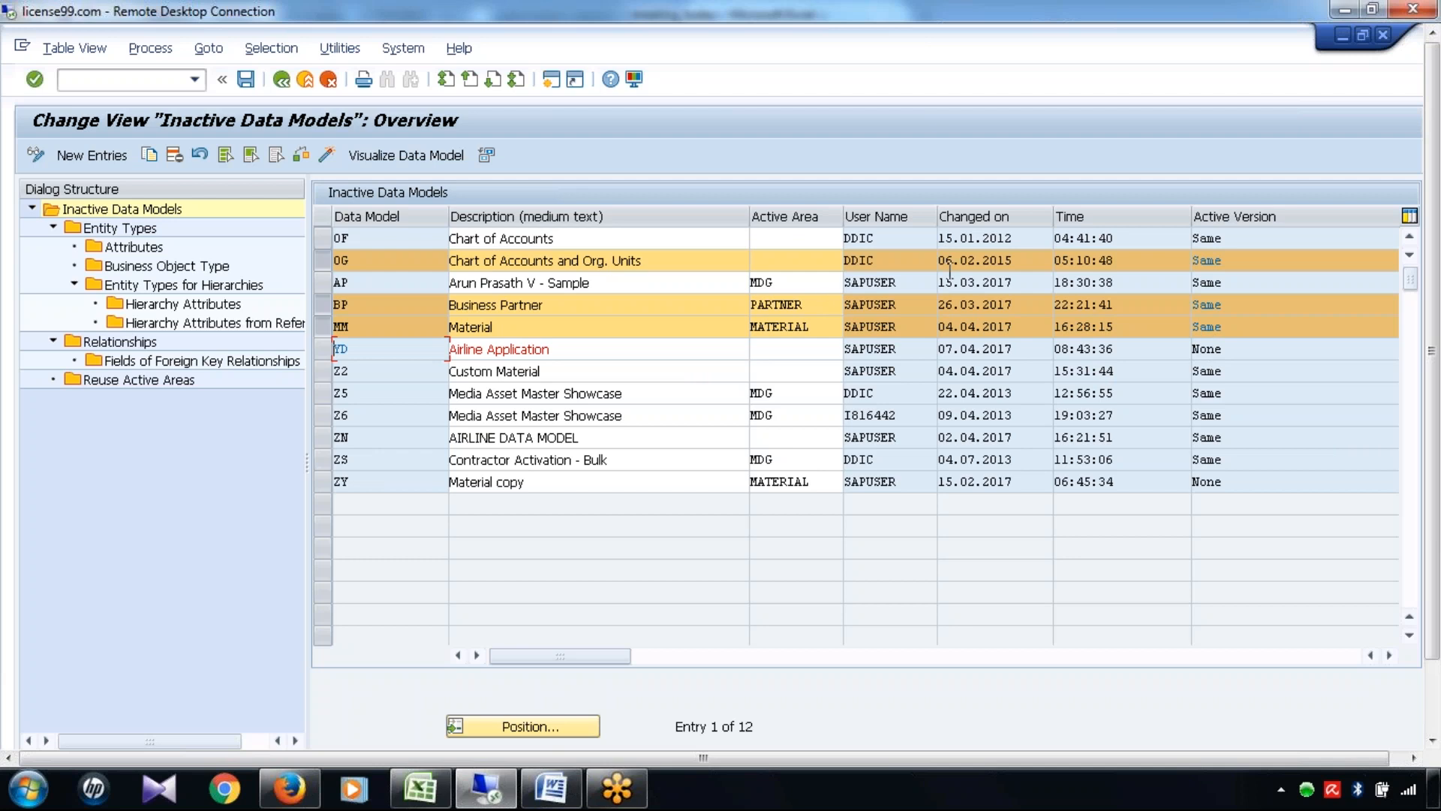
click(404, 324)
click(322, 263)
click(321, 306)
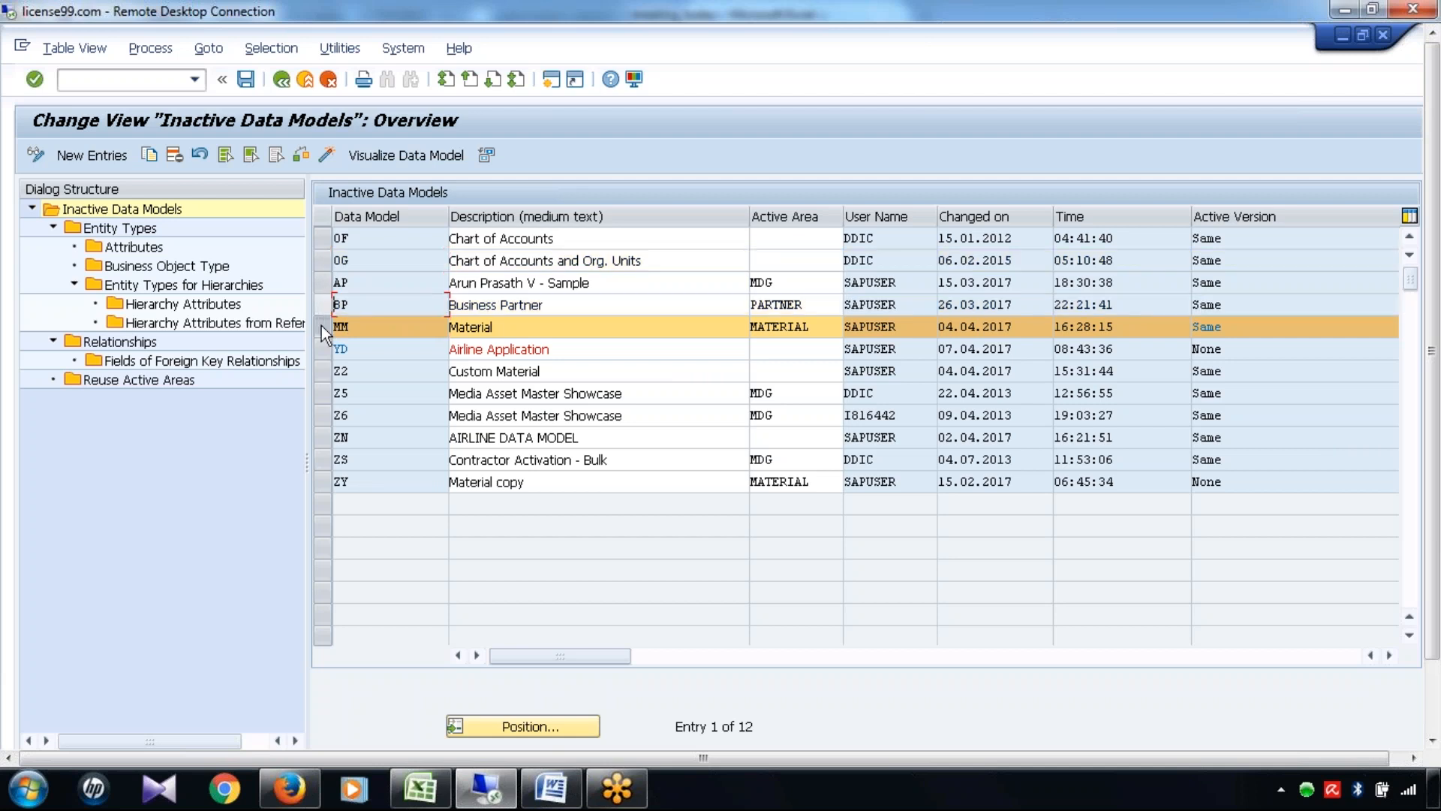
click(321, 328)
Inspect the active version options for data models YD and MM without changing them
click(1234, 350)
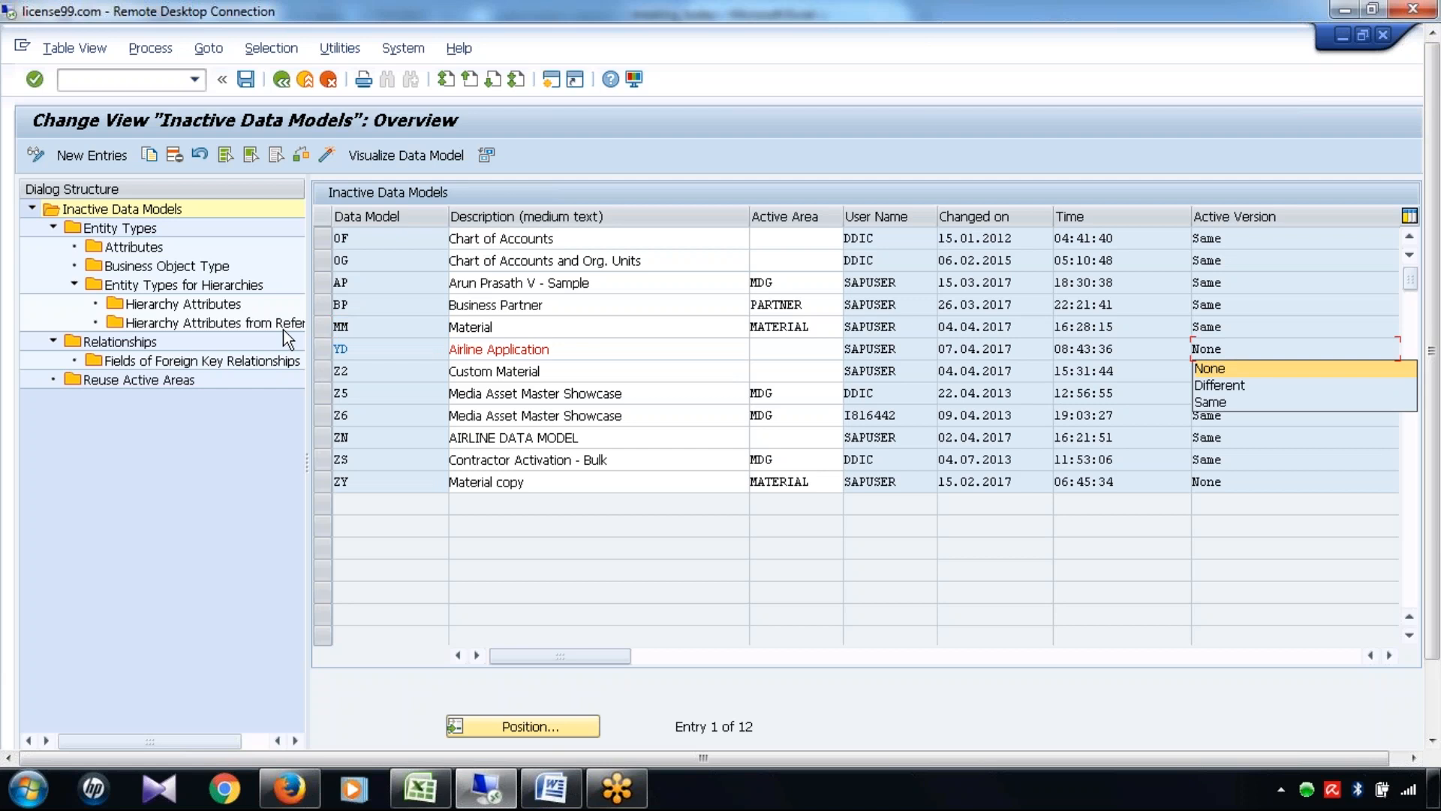
click(325, 352)
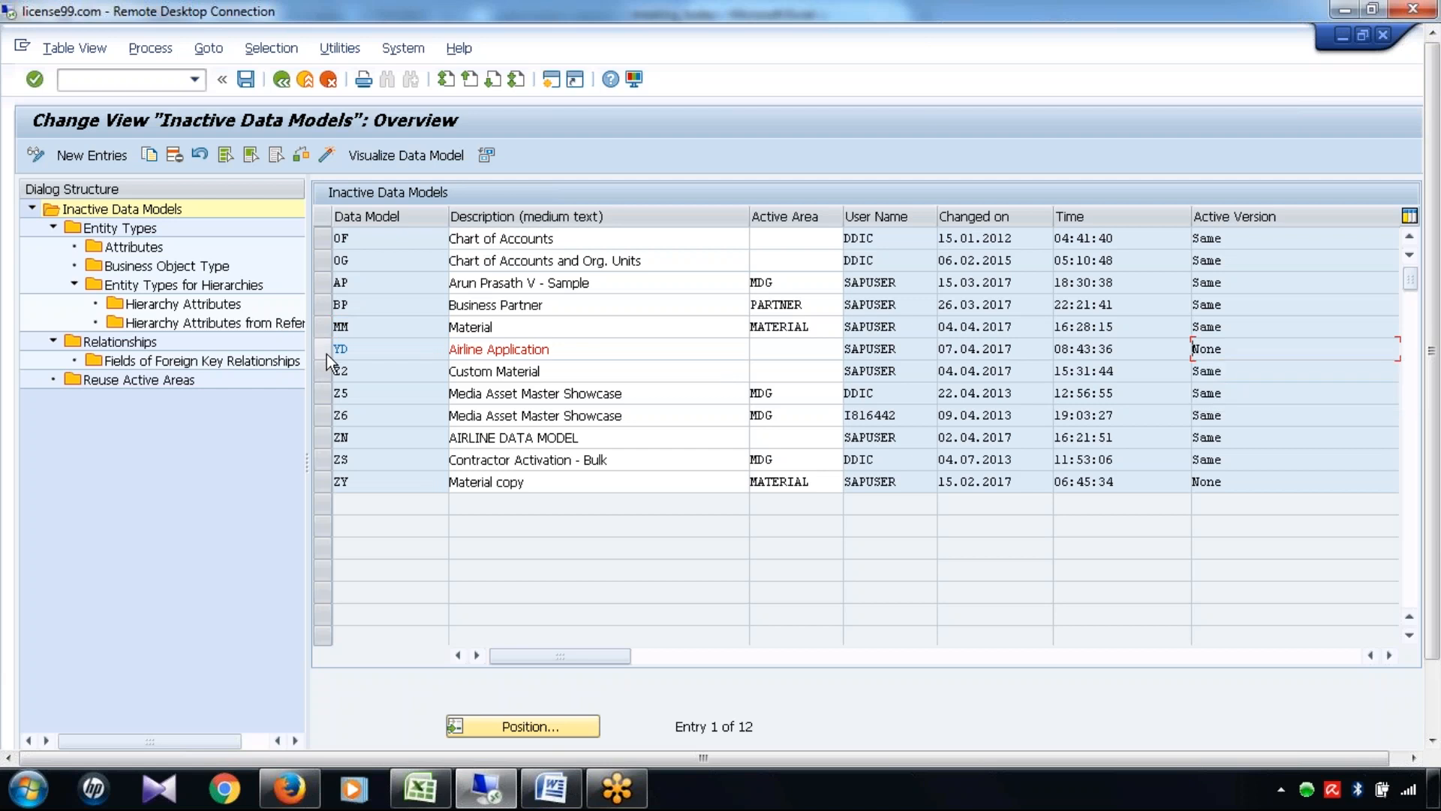
click(326, 353)
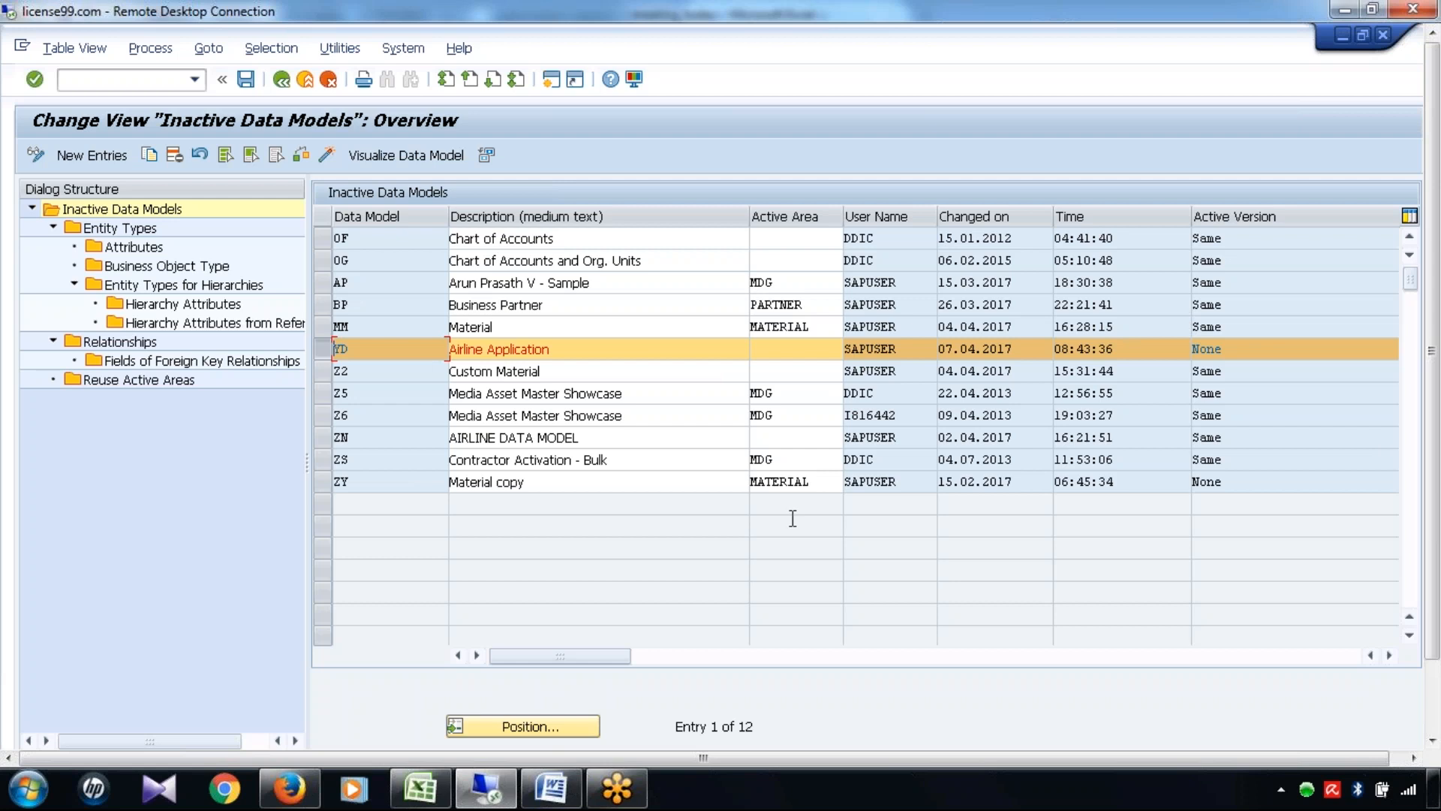
click(322, 347)
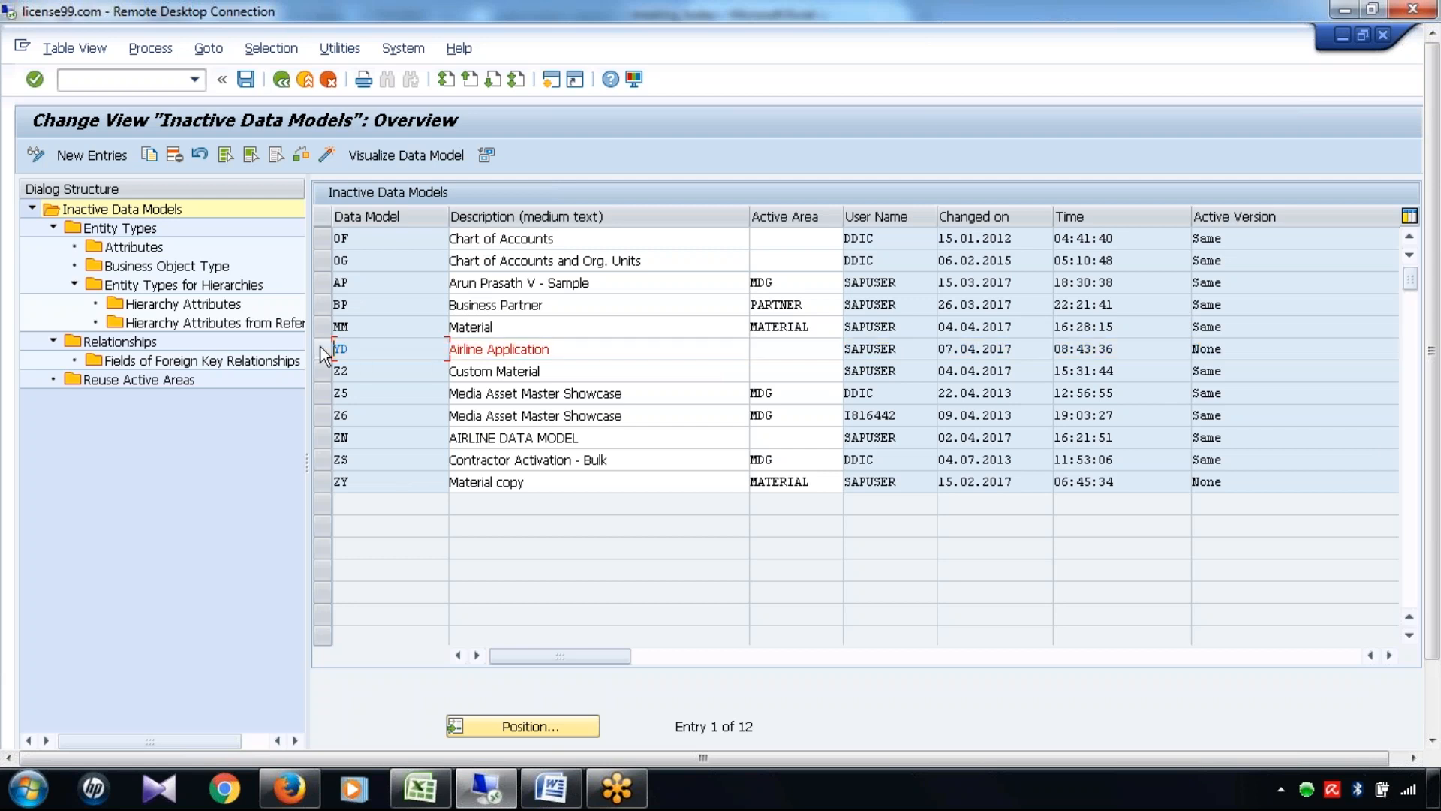
click(1226, 328)
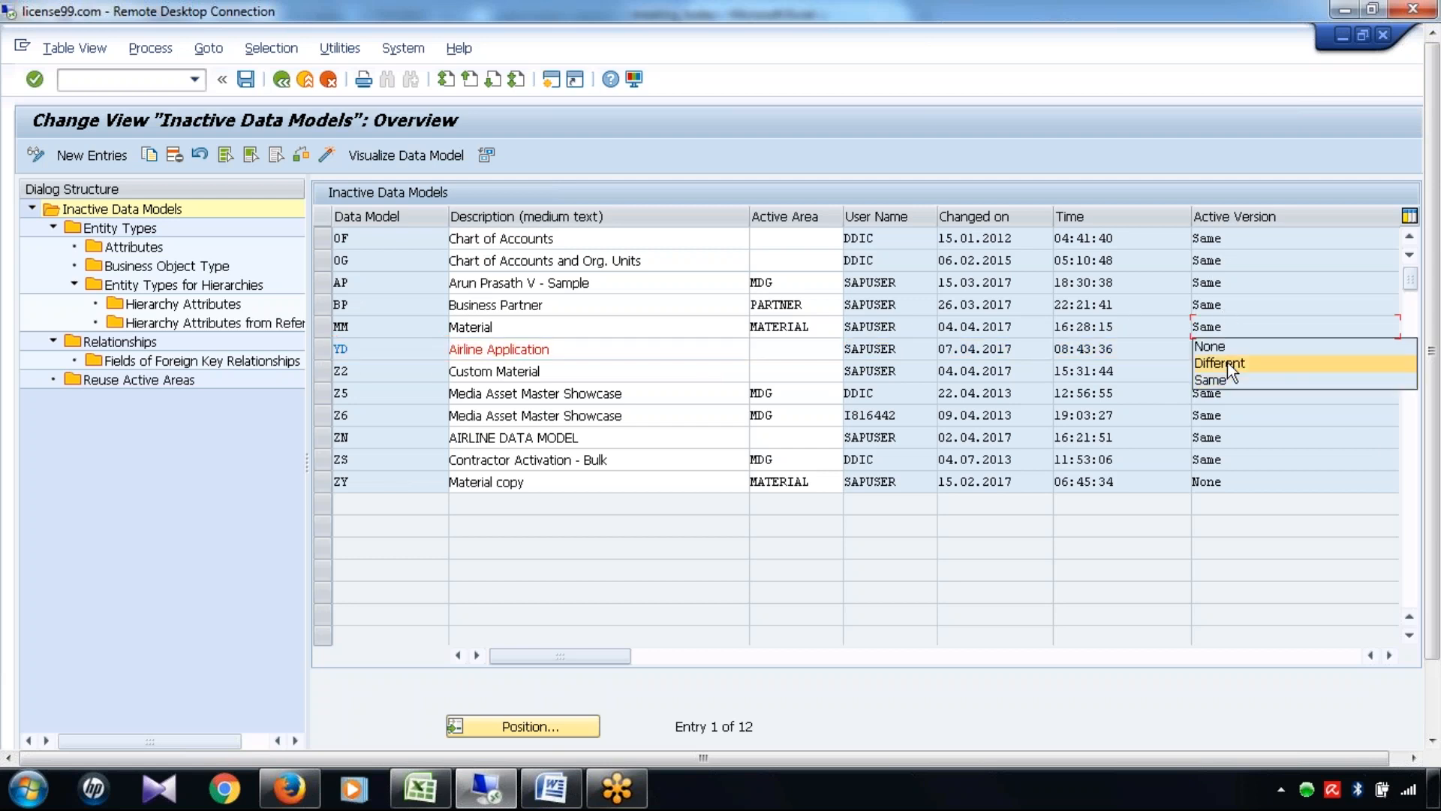
key(Escape)
Open the entity types of data model MM
click(326, 329)
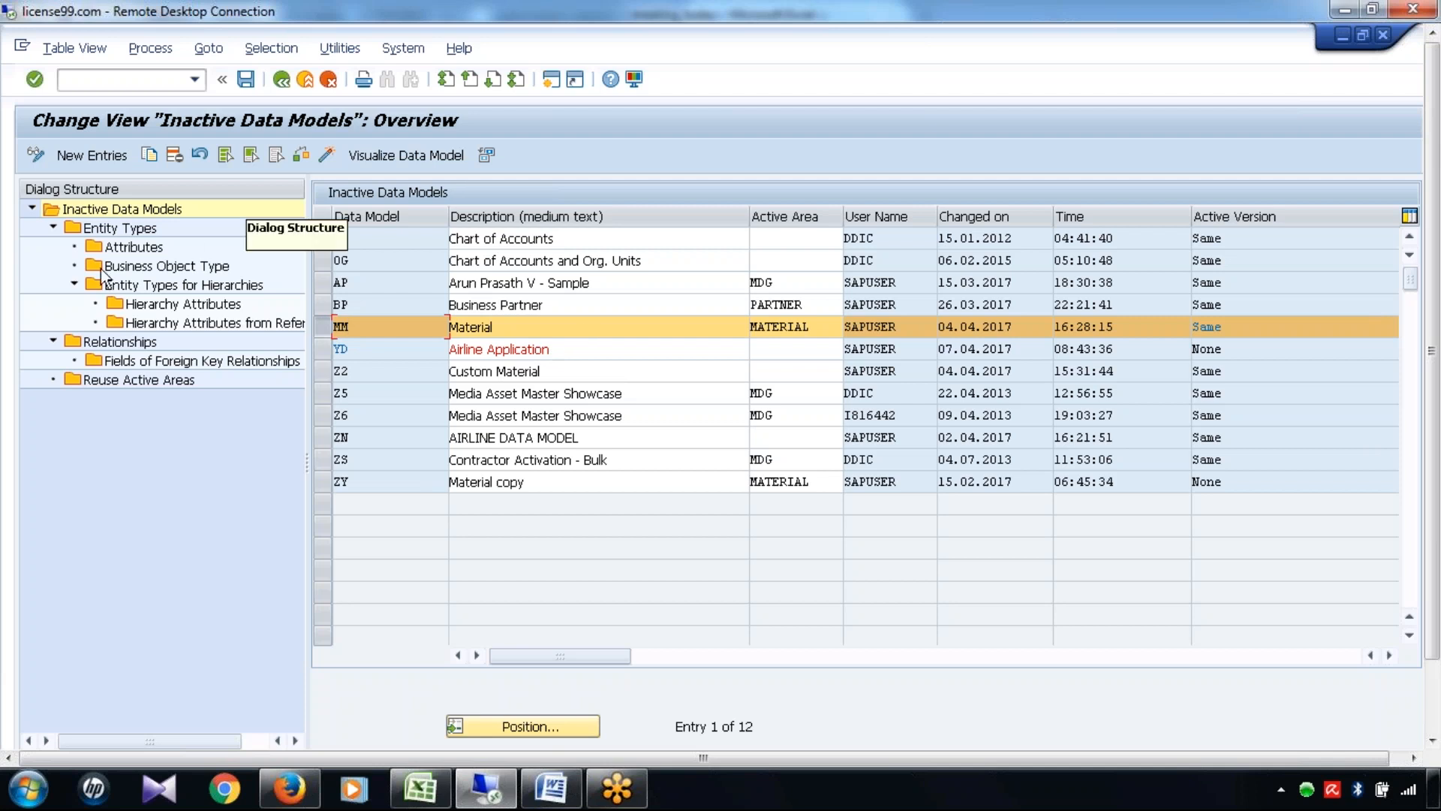
click(129, 233)
double_click(129, 239)
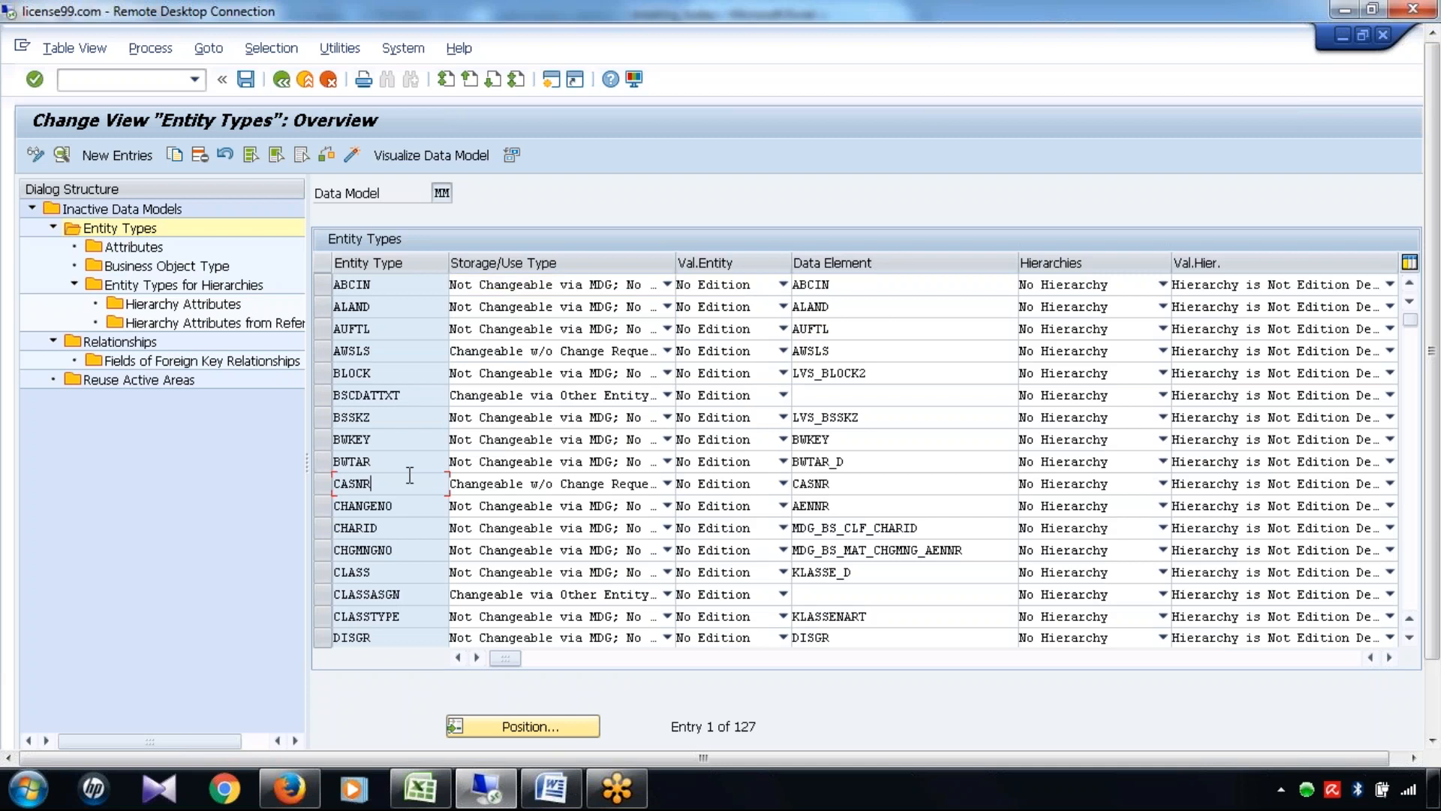
Find the MATERIAL entity type in data model MM and open its attributes
key(Page_Down)
key(Page_Down)
key(Page_Down)
key(Page_Down)
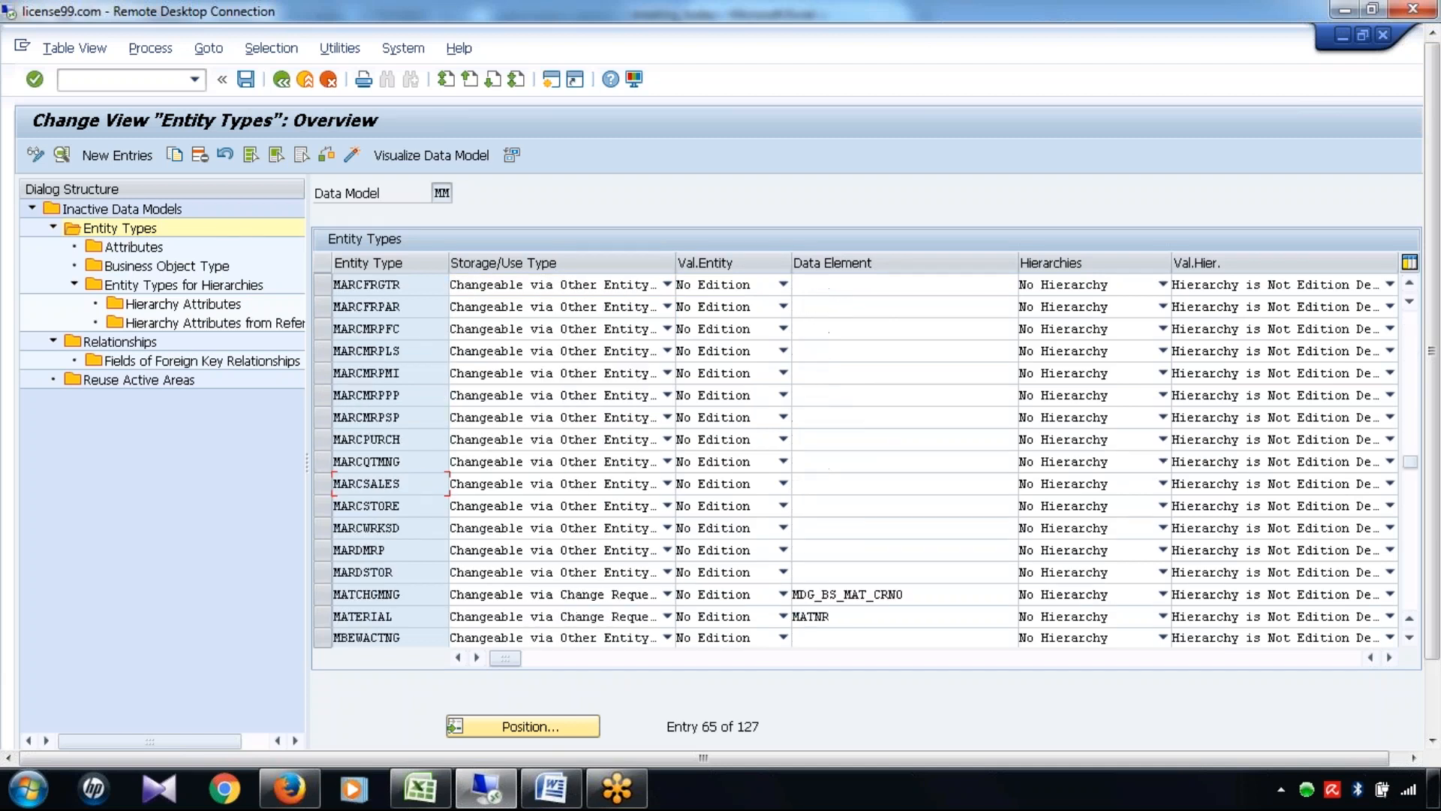
click(322, 617)
double_click(150, 250)
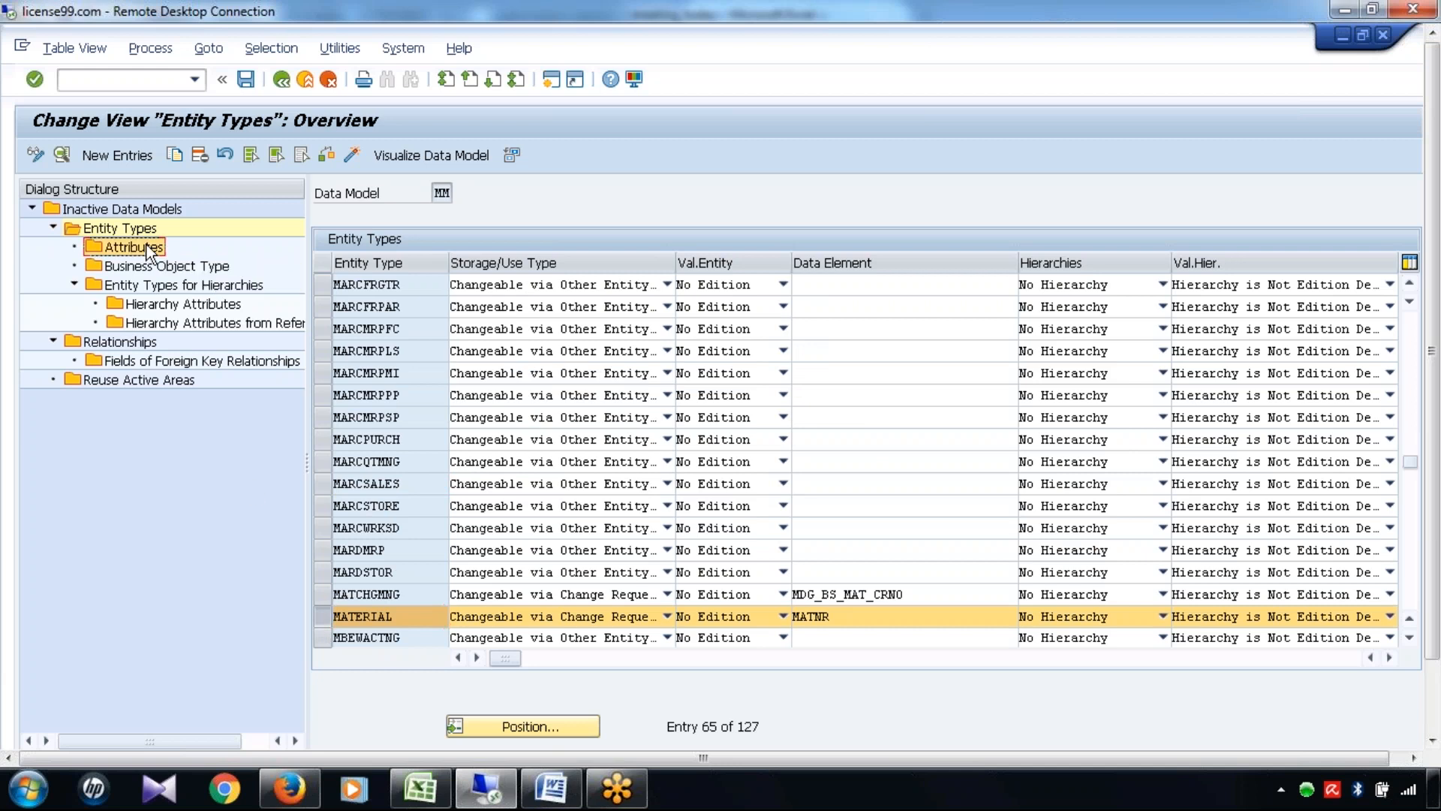
Add a new attribute ZTEST3 to the MATERIAL entity type with data element CHar10 and description "Custom field3"
click(405, 624)
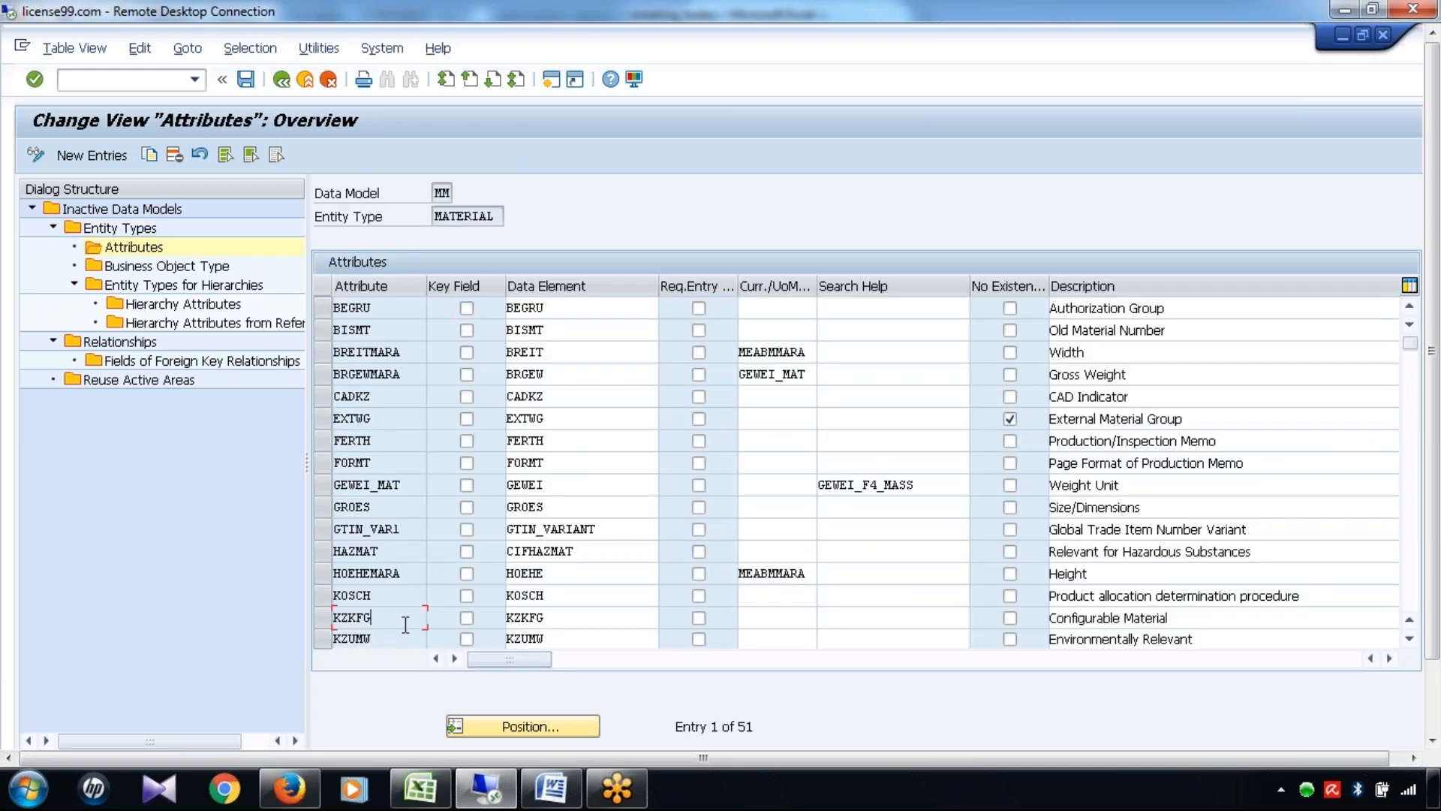
key(Page_Down)
key(Page_Down)
key(Page_Down)
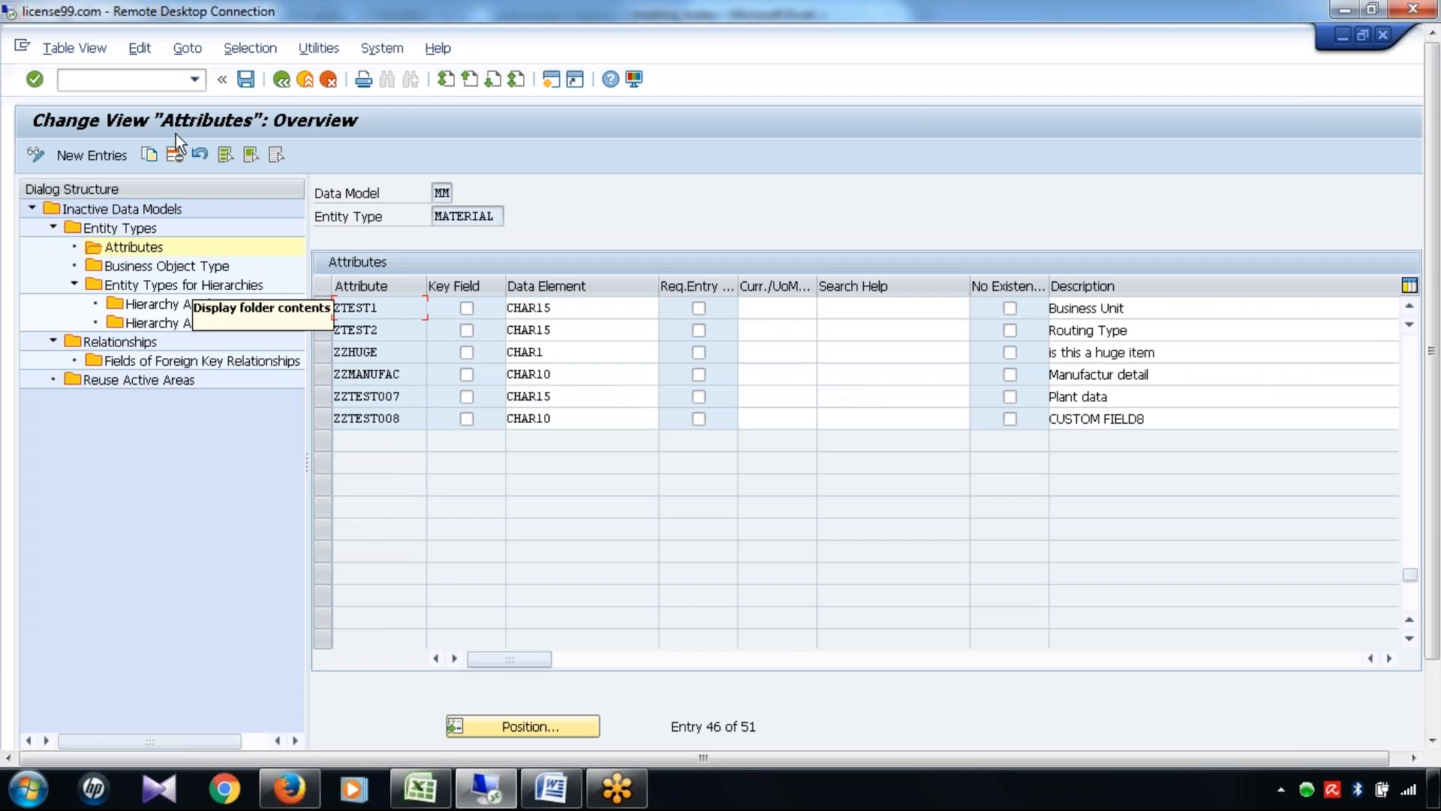
click(102, 156)
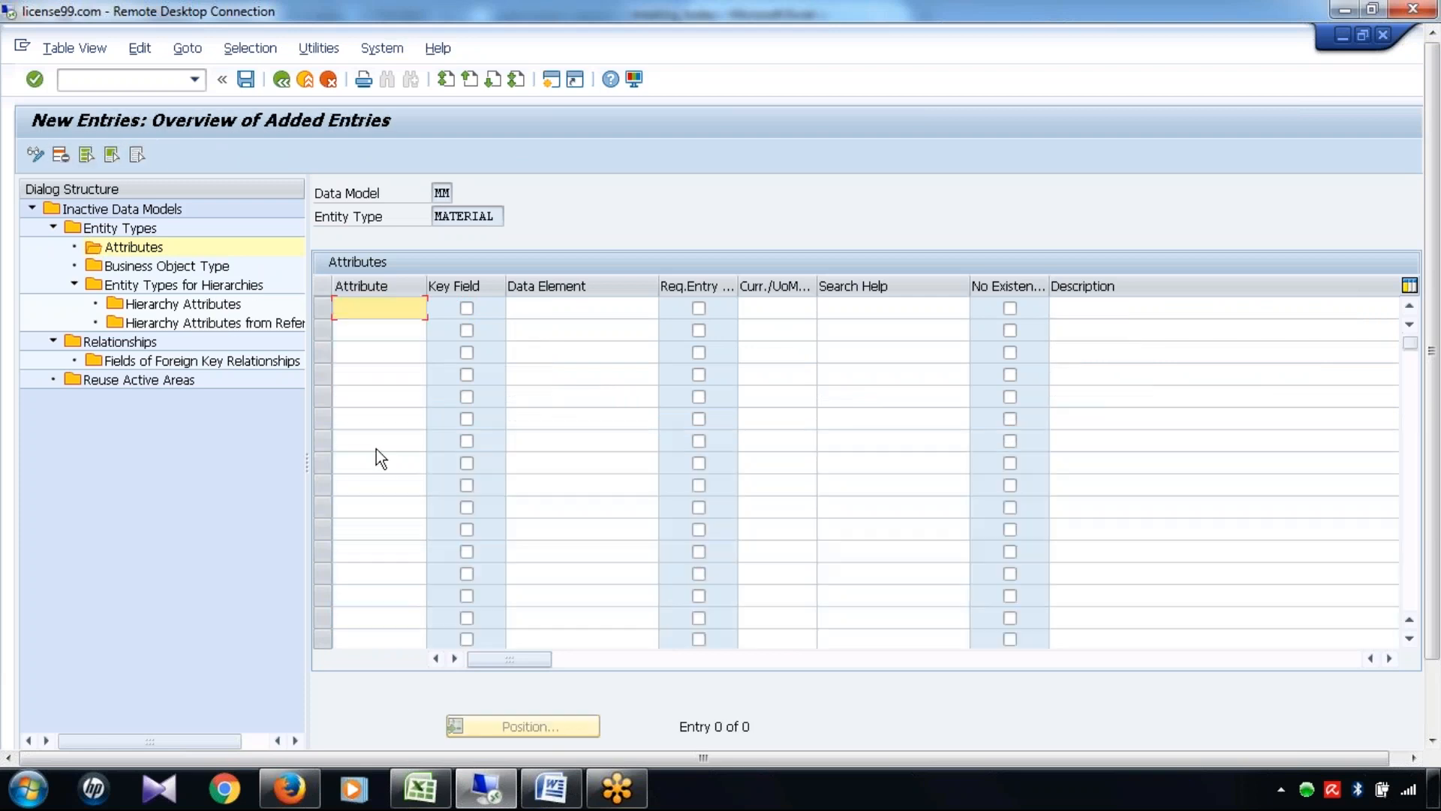
text(ZTEST3)
key(Tab)
key(Tab)
text(CHa)
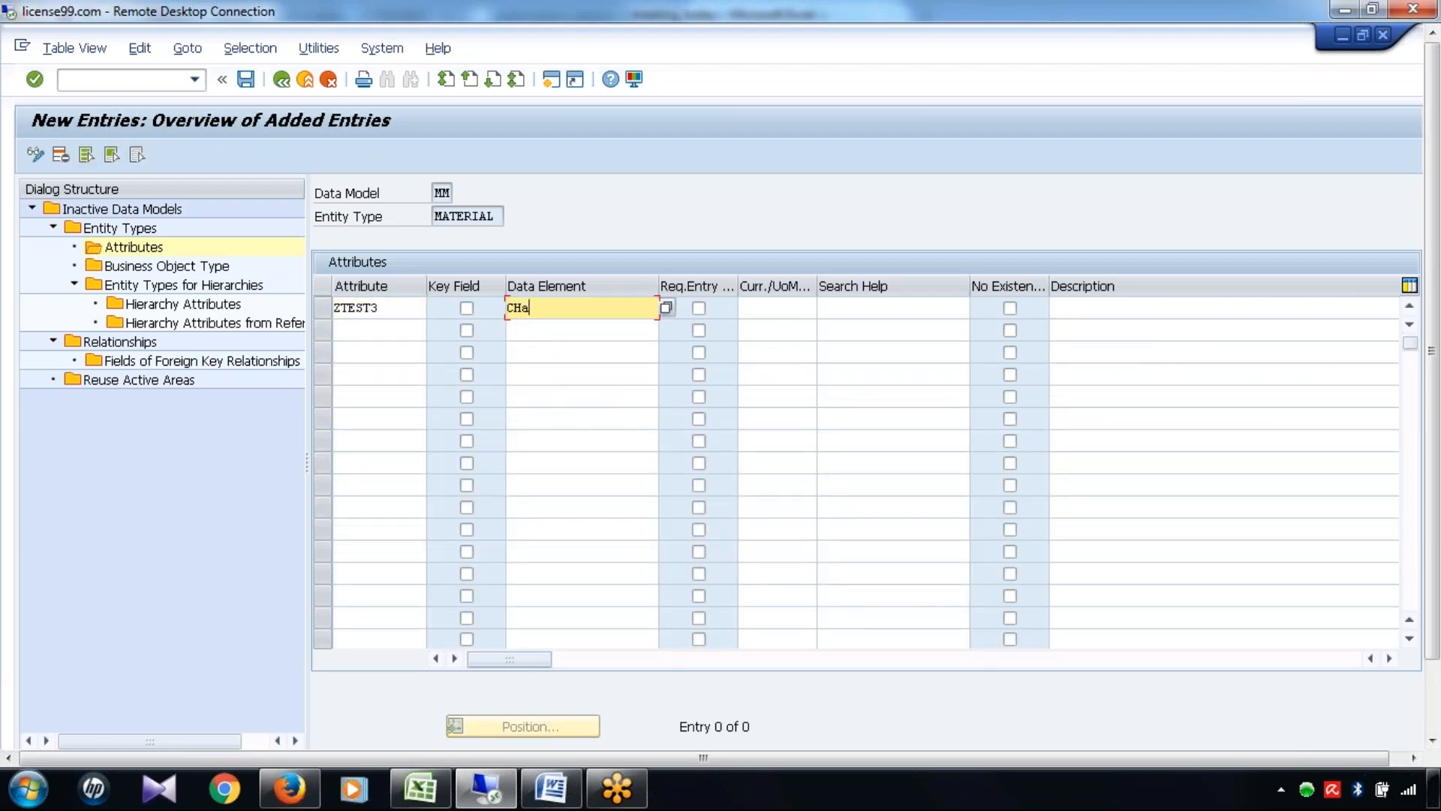
text(r10)
click(1093, 309)
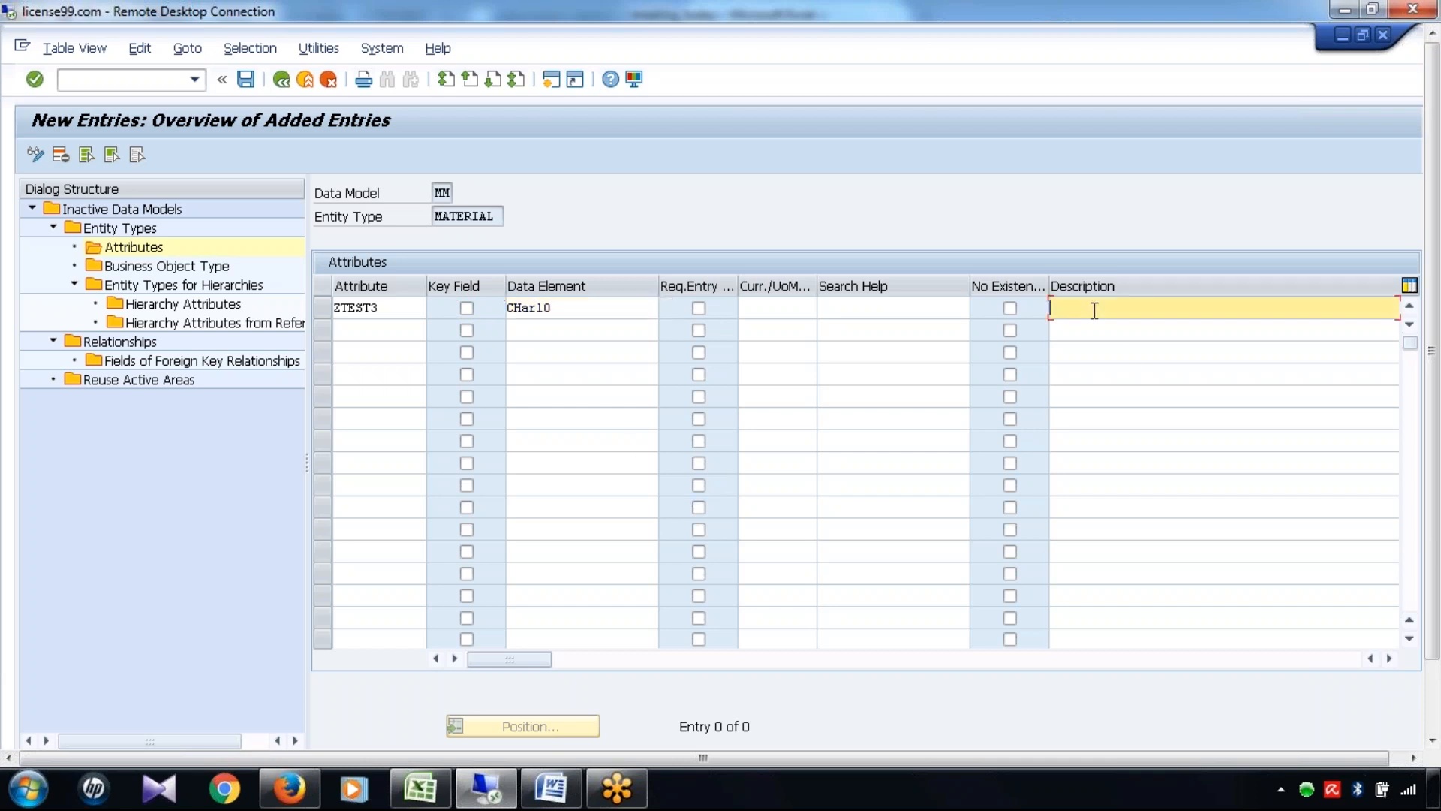
text(Cus)
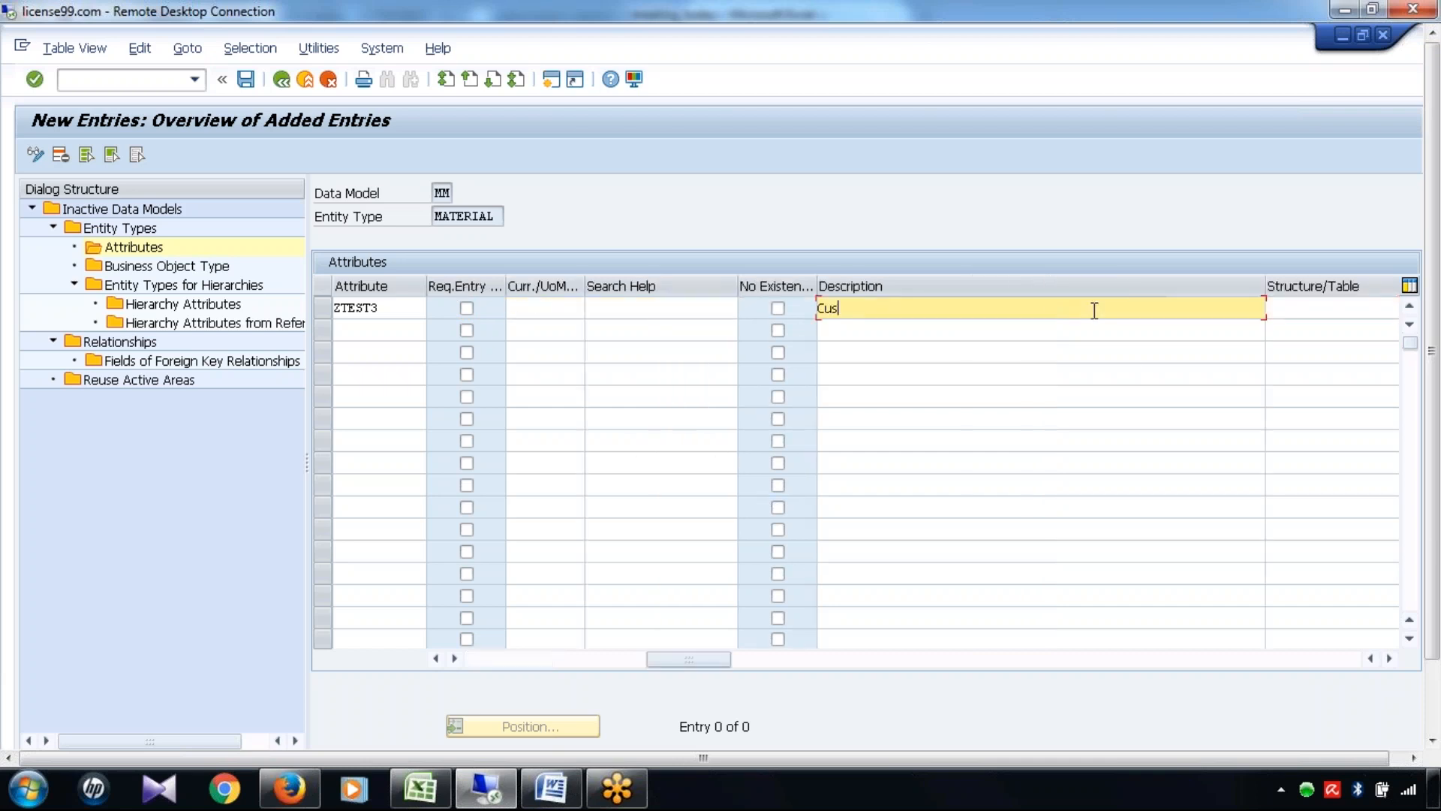
text(tom field3)
Correct the capitalisation of ZTEST3's data element by replacing its first two letters with "ch"
click(548, 657)
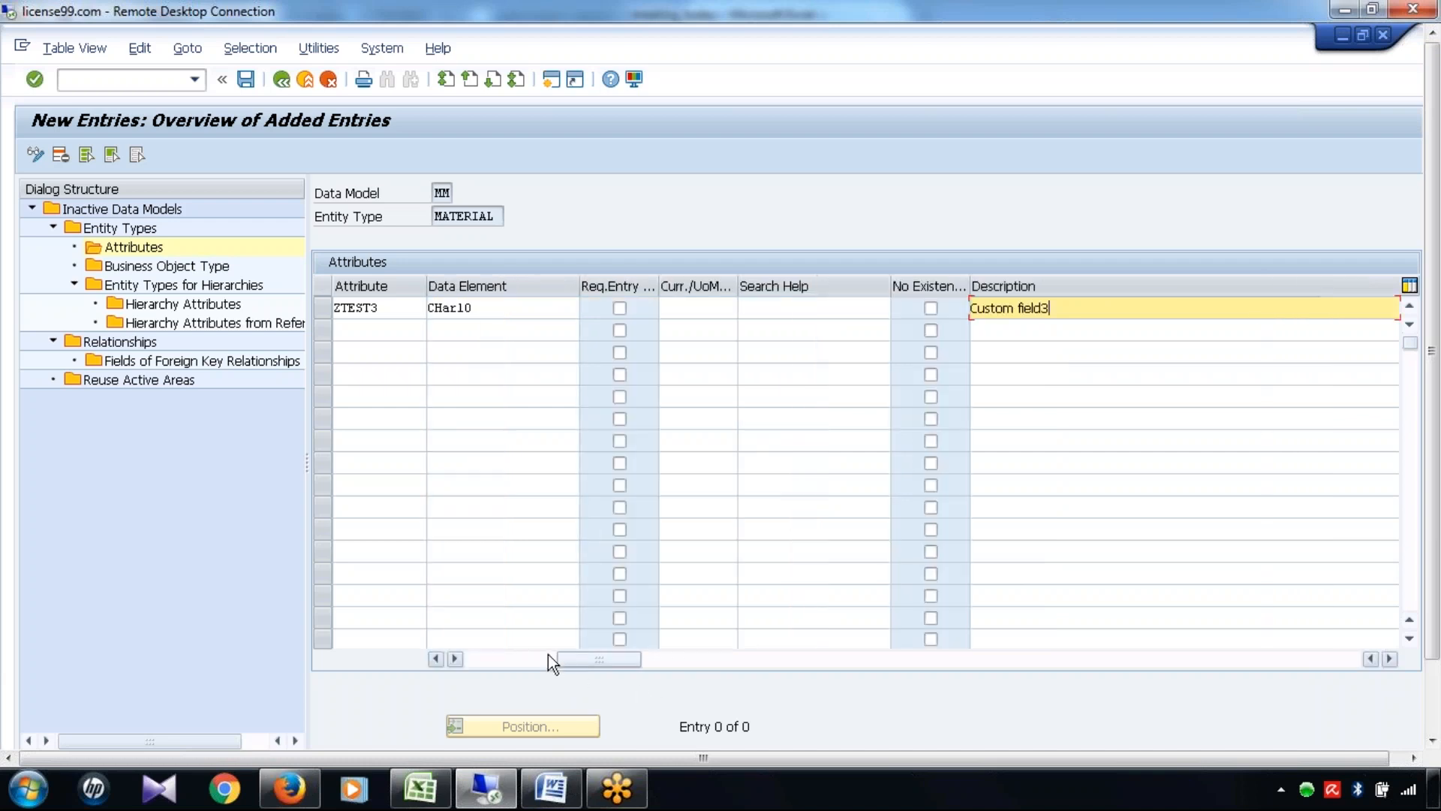
click(497, 659)
click(525, 303)
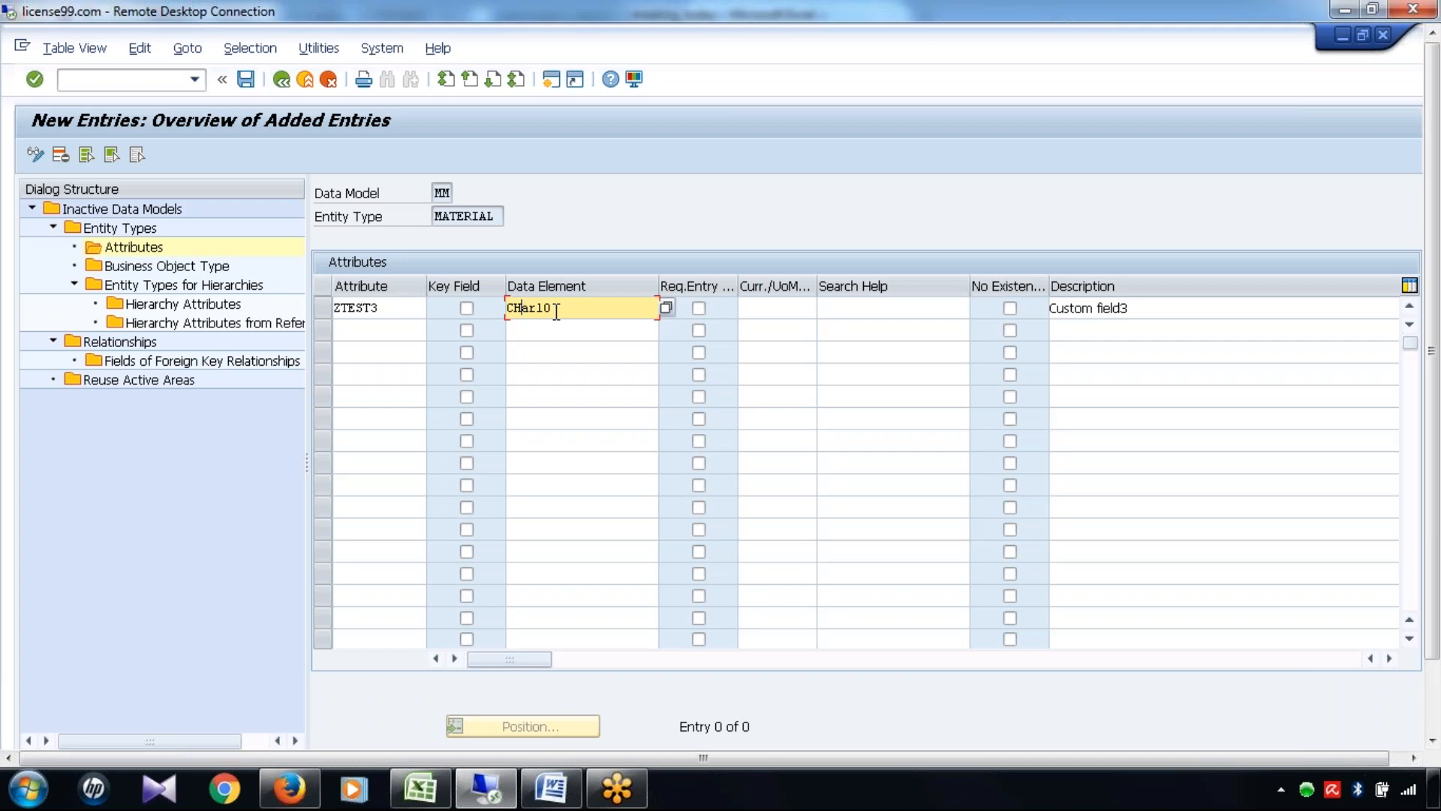
key(BackSpace)
key(BackSpace)
text(ch)
click(606, 314)
Save attribute ZTEST3 and confirm saving the changes to data model MM despite the issued messages
click(246, 78)
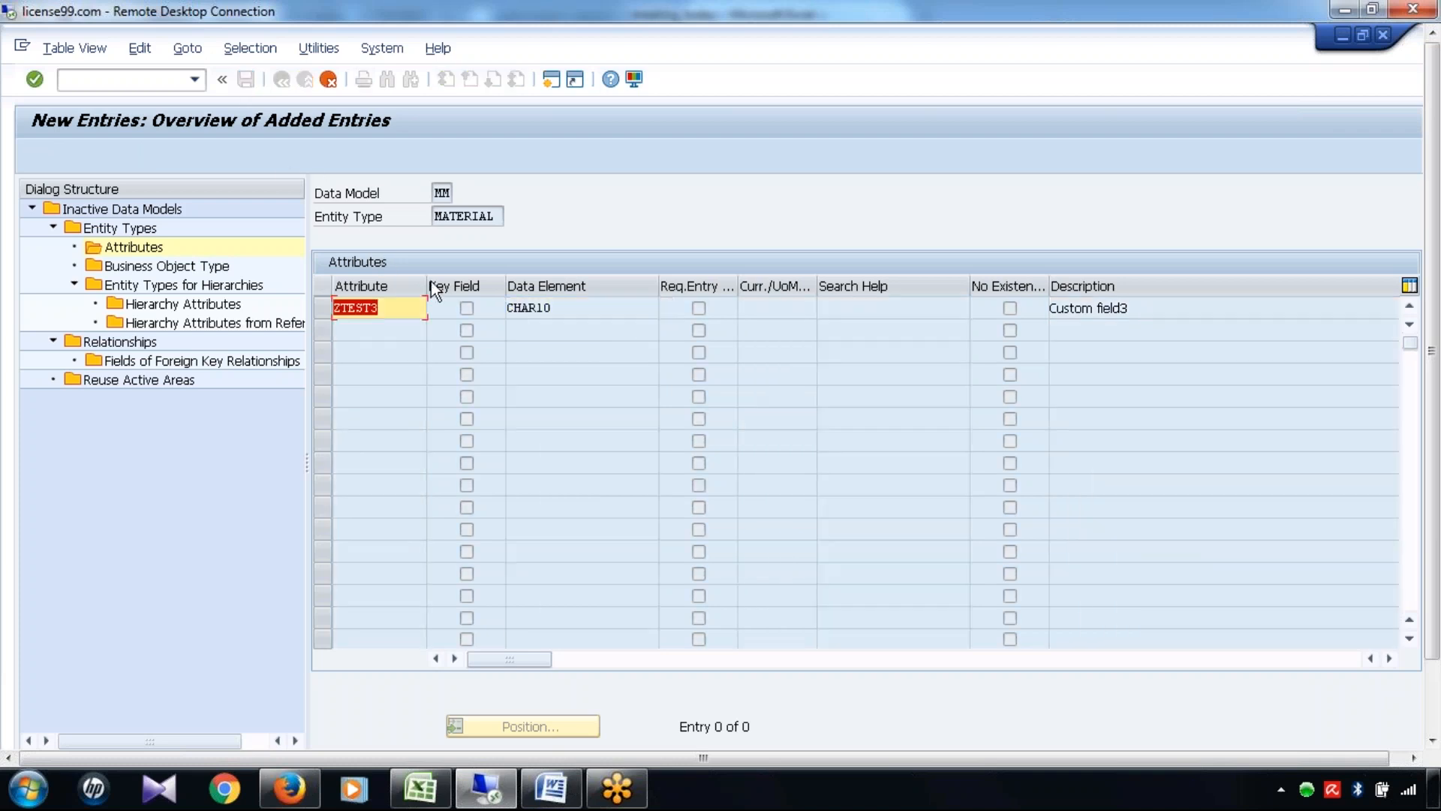
key(Return)
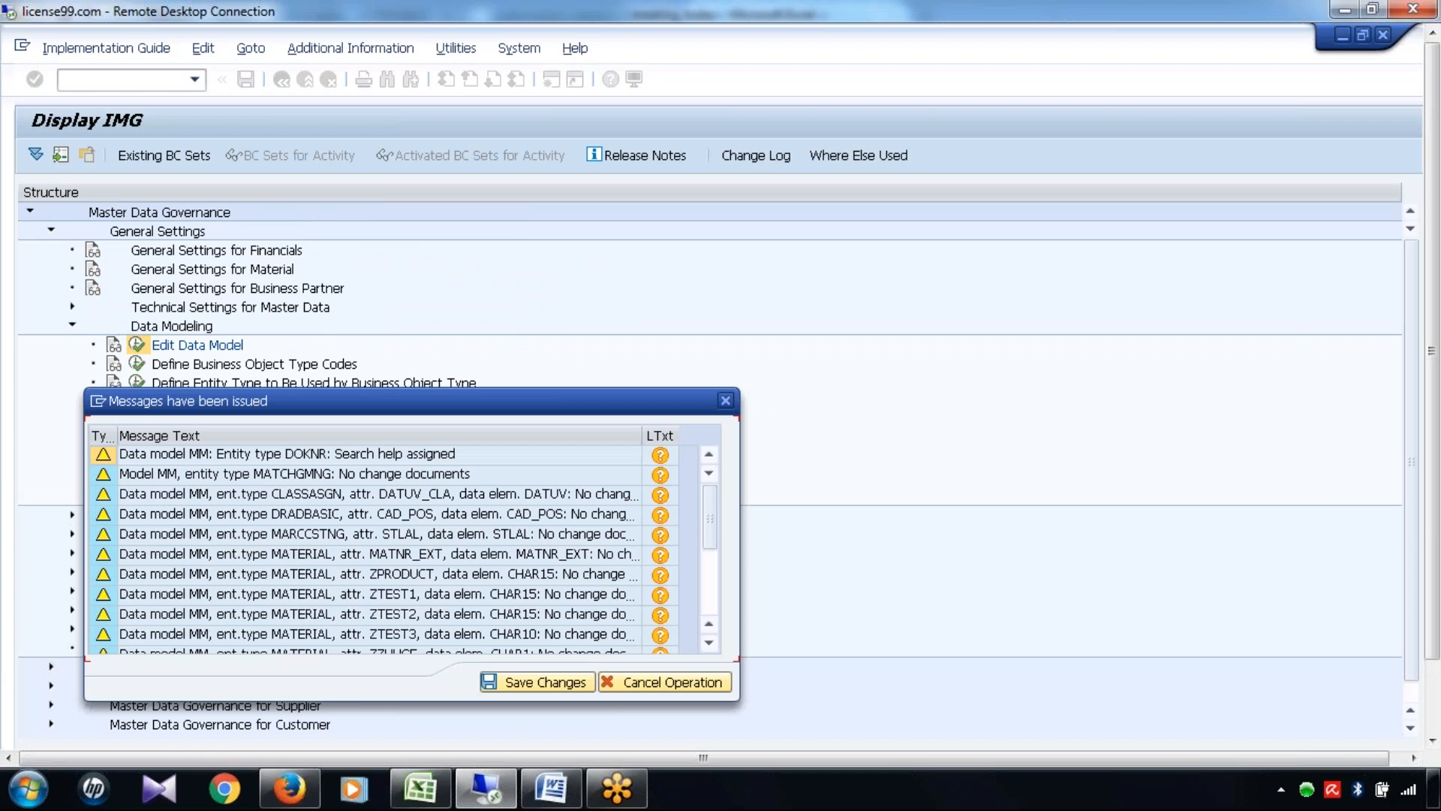
click(550, 681)
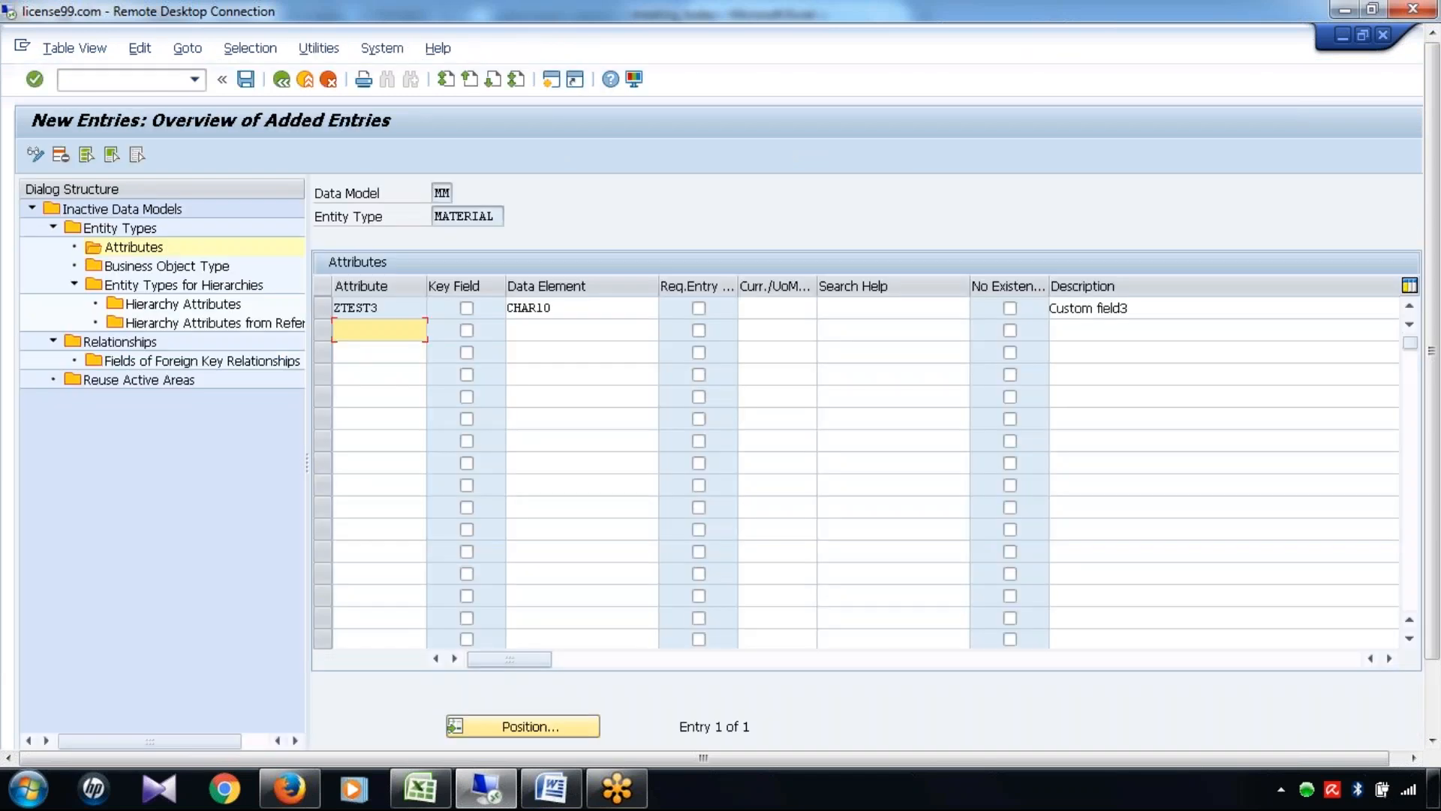
Return to the MATERIAL attributes overview and locate the ZTEST3 attribute
click(282, 78)
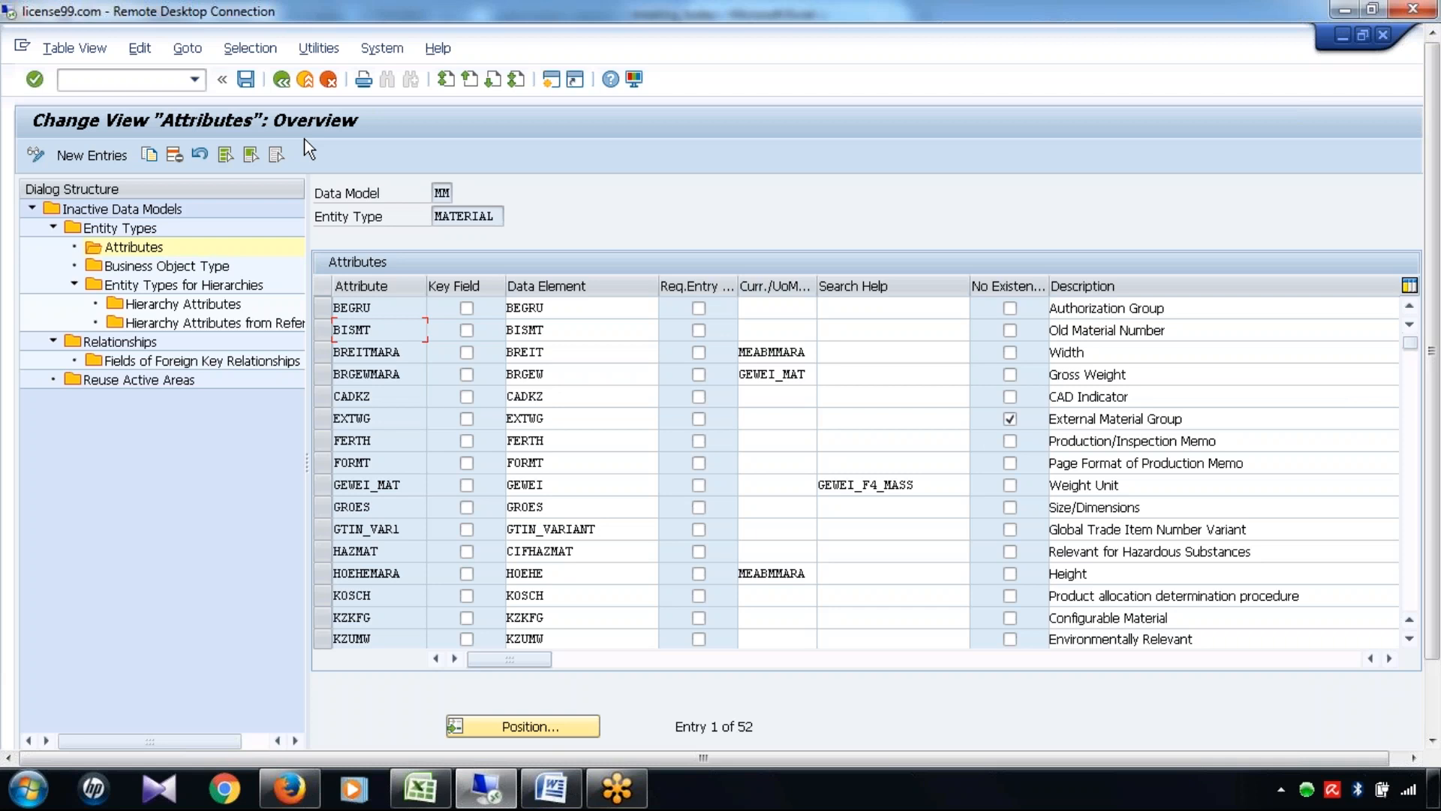
key(Page_Down)
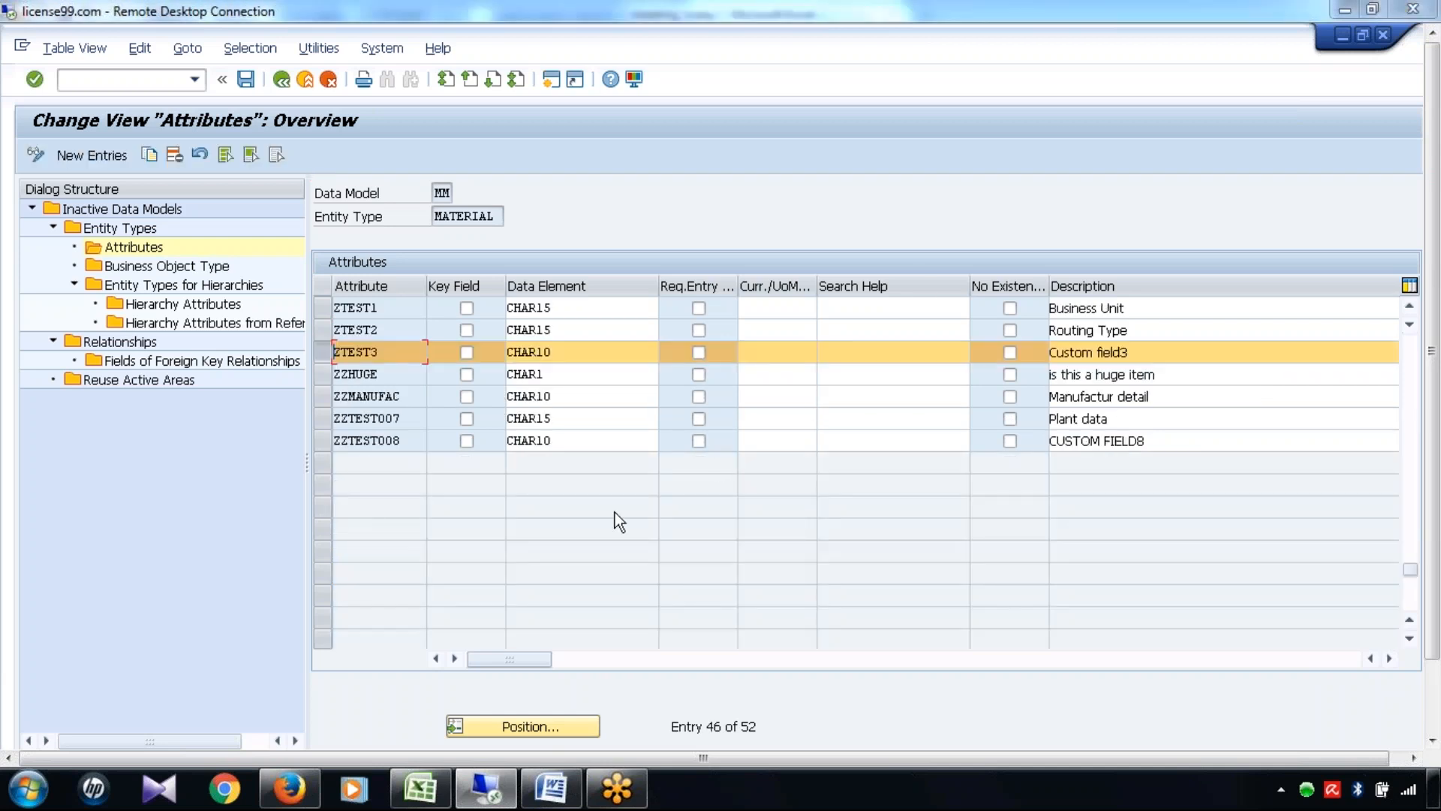
click(608, 516)
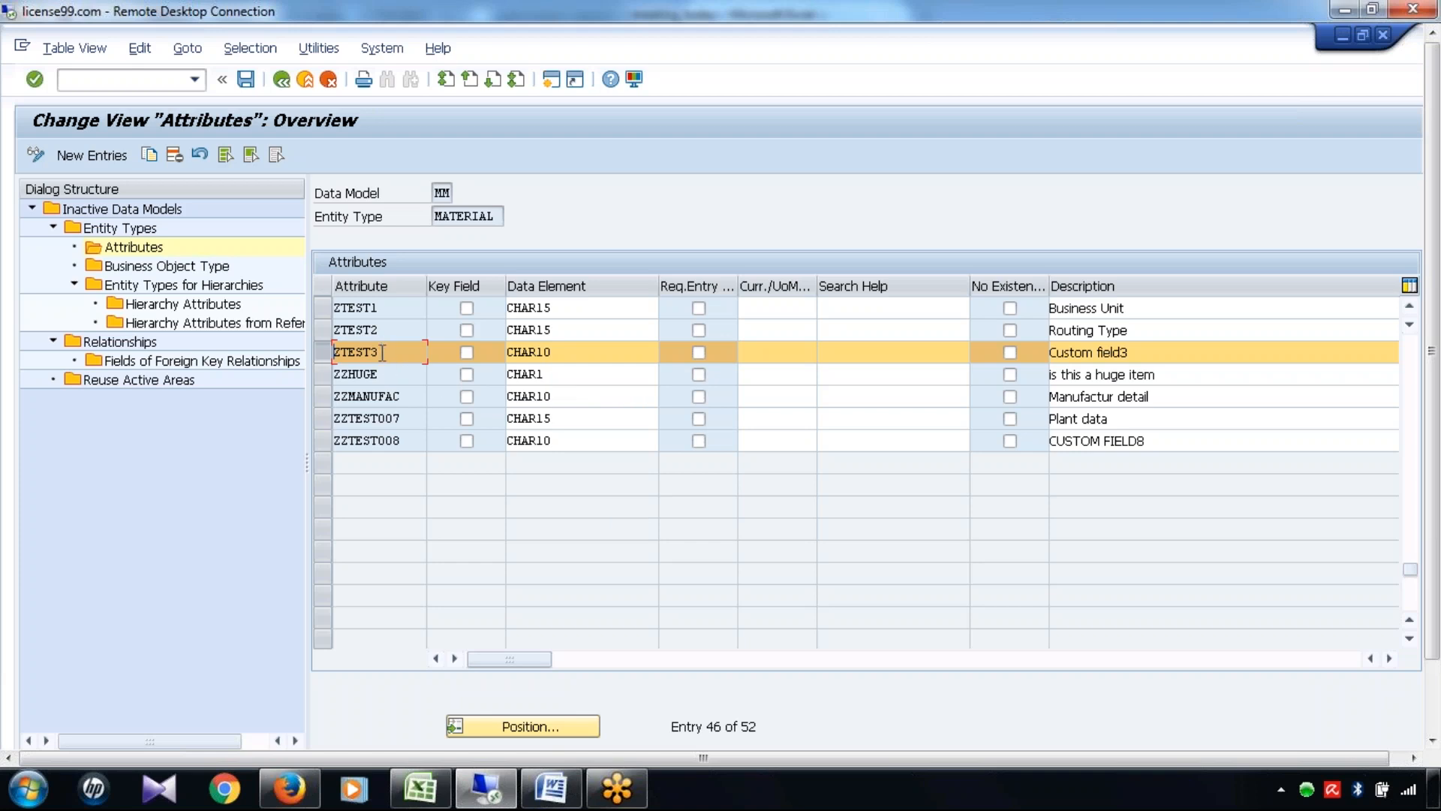
Return to the Inactive Data Models overview, select the MM row and save
click(282, 80)
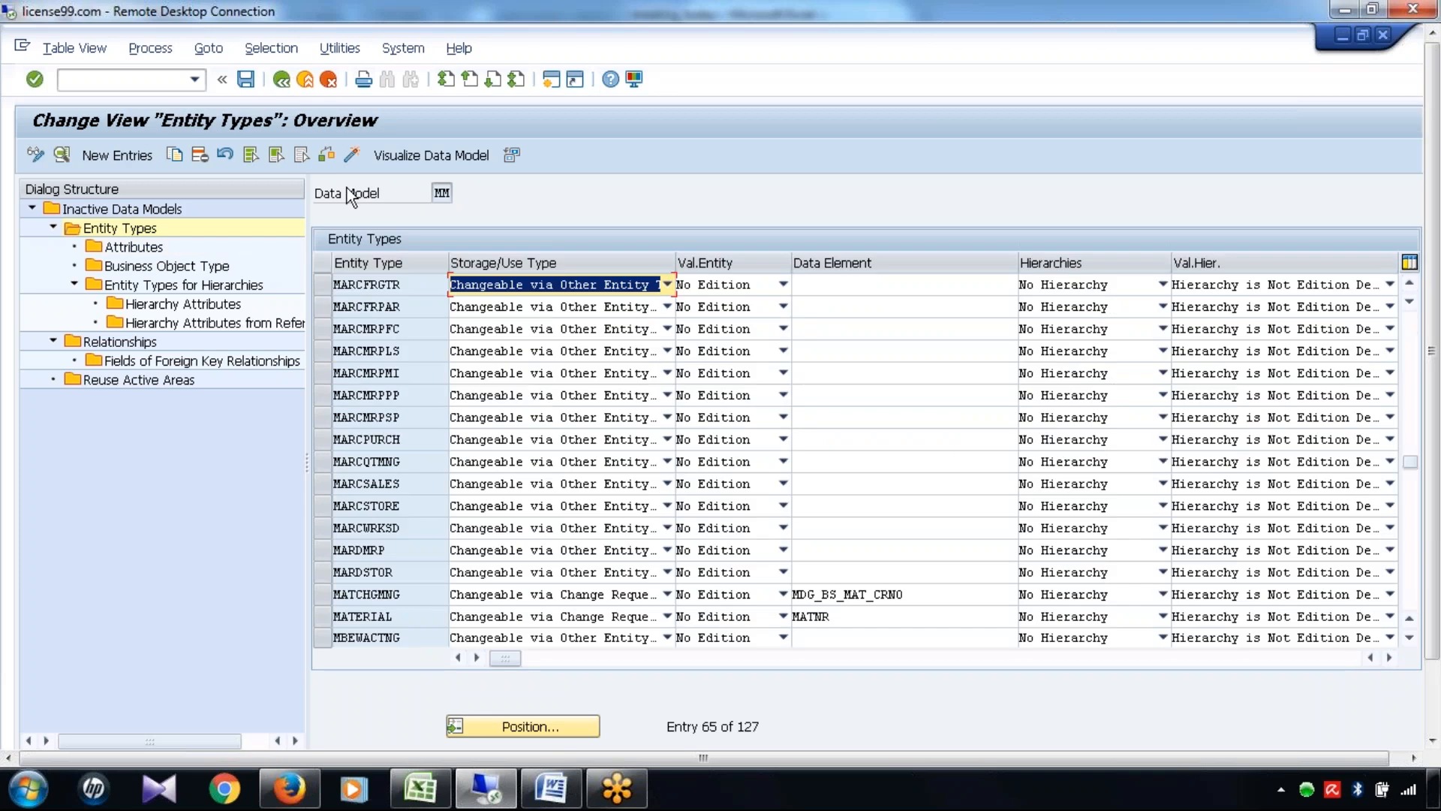
click(282, 80)
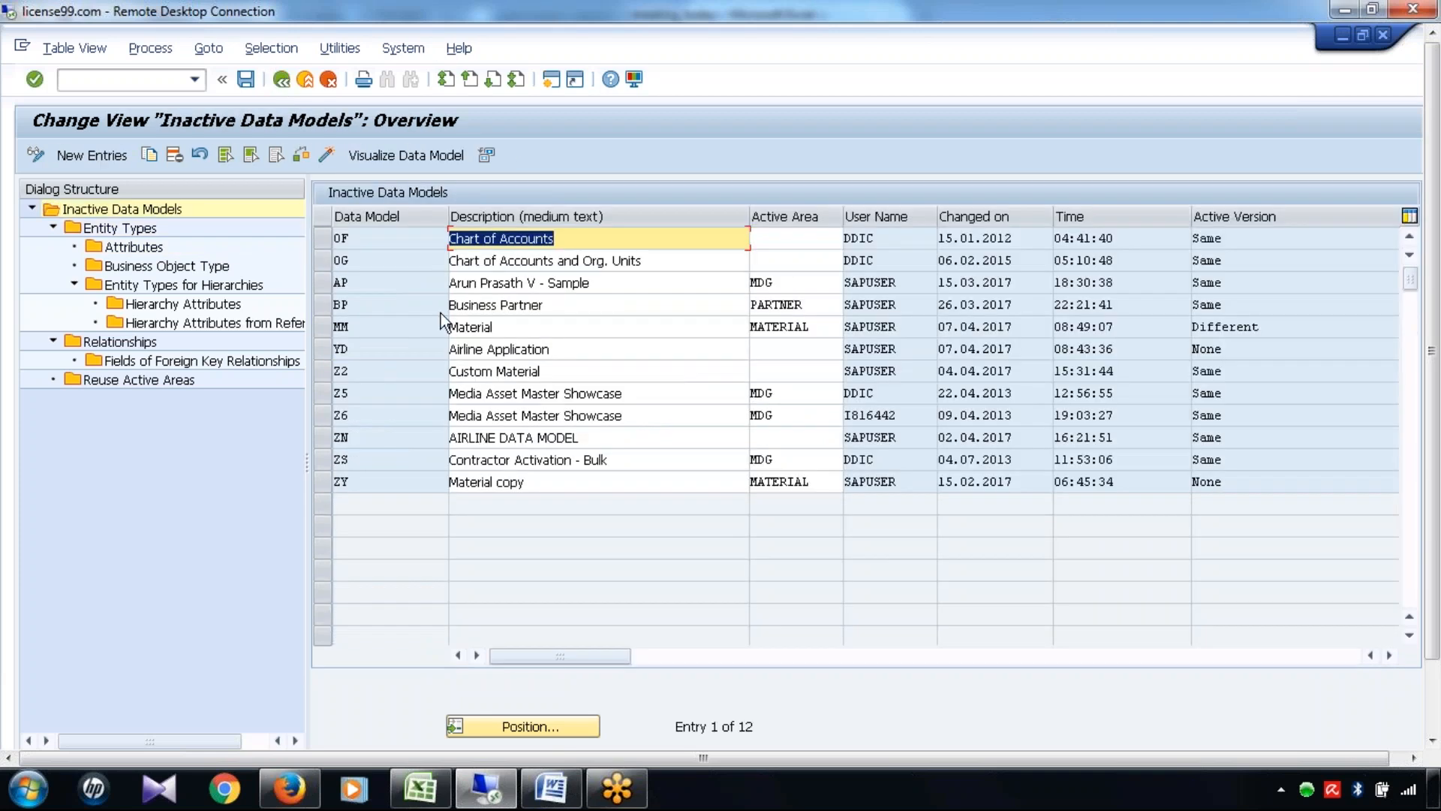
click(322, 326)
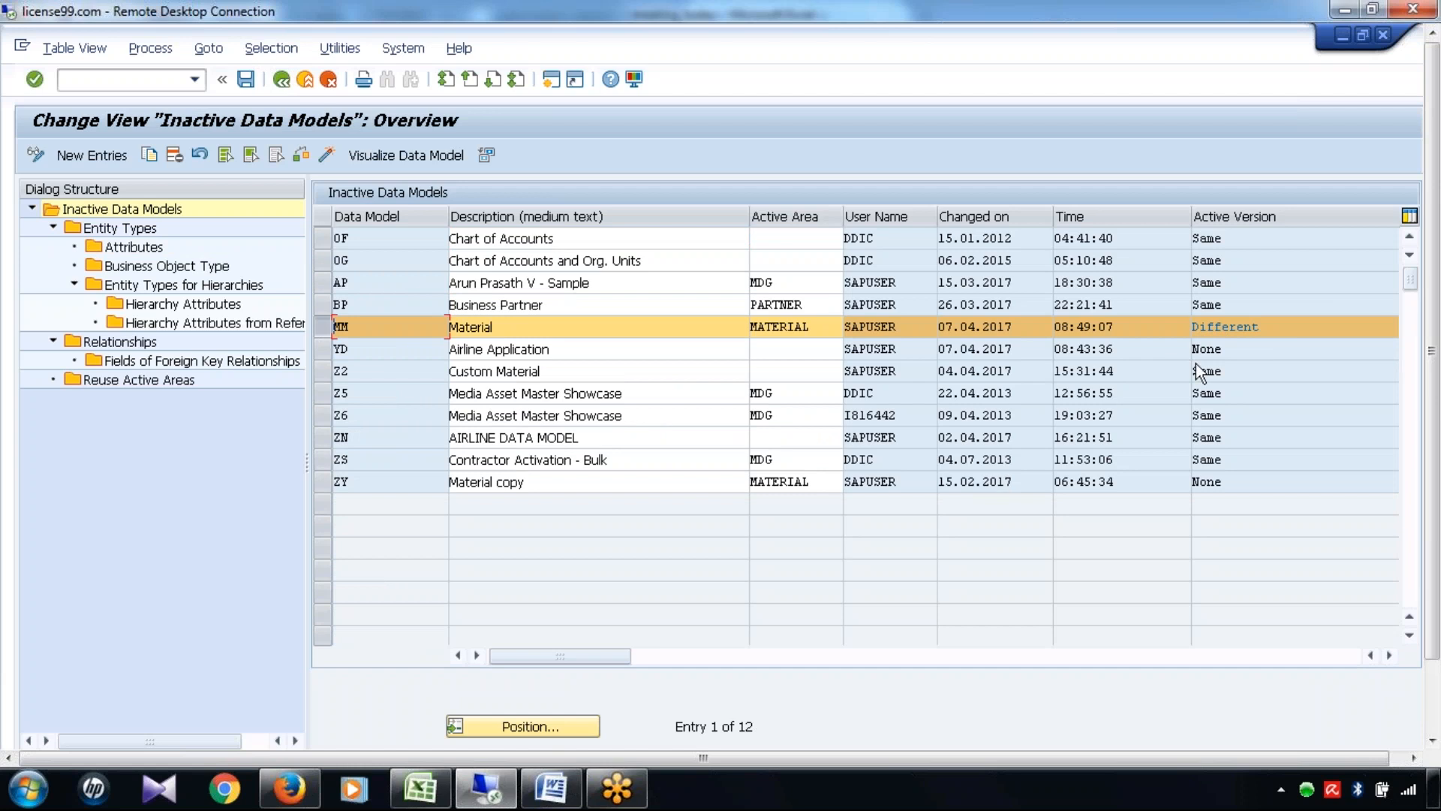
click(247, 81)
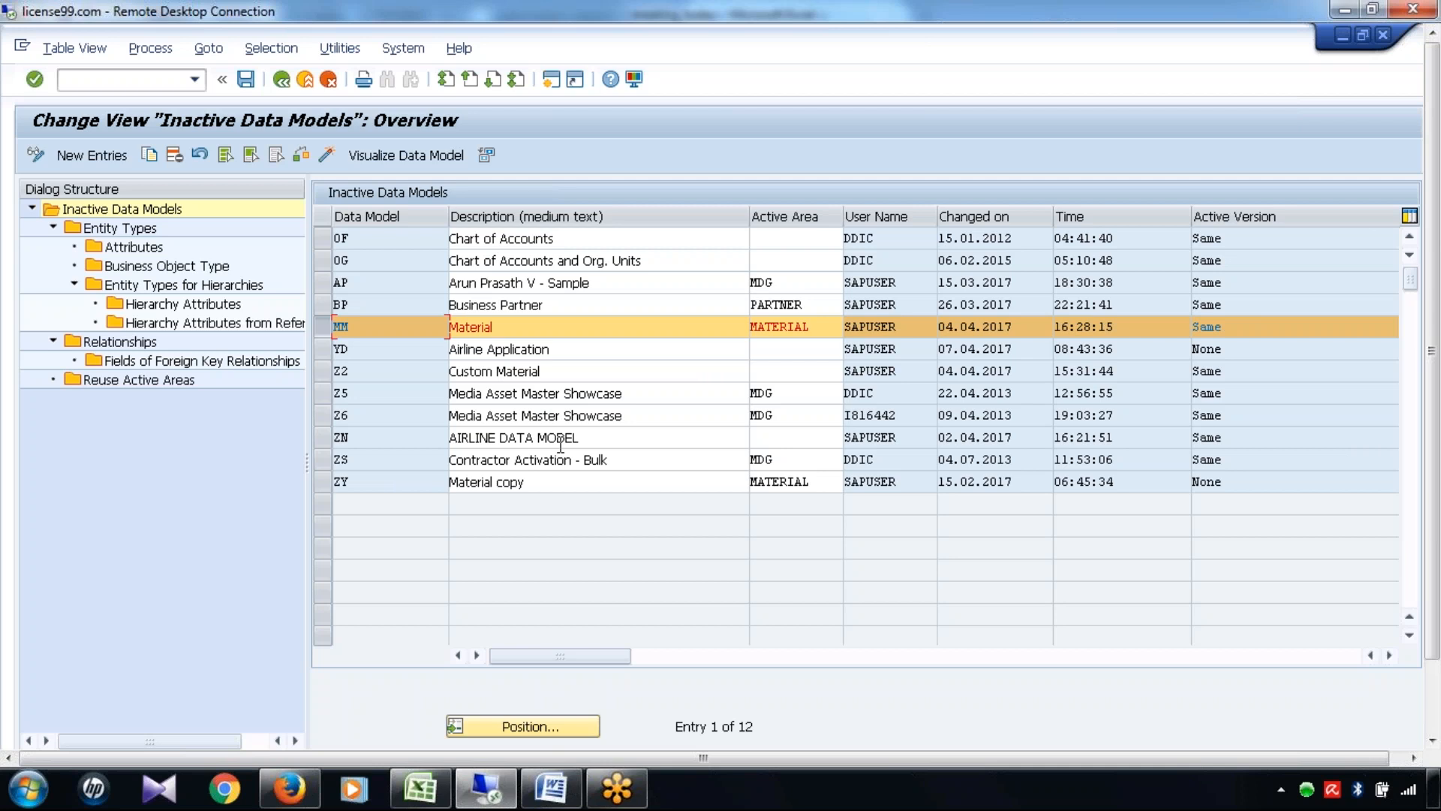
Leave the data model overview and reopen Edit Data Model, accepting the cross-client table notice
click(282, 79)
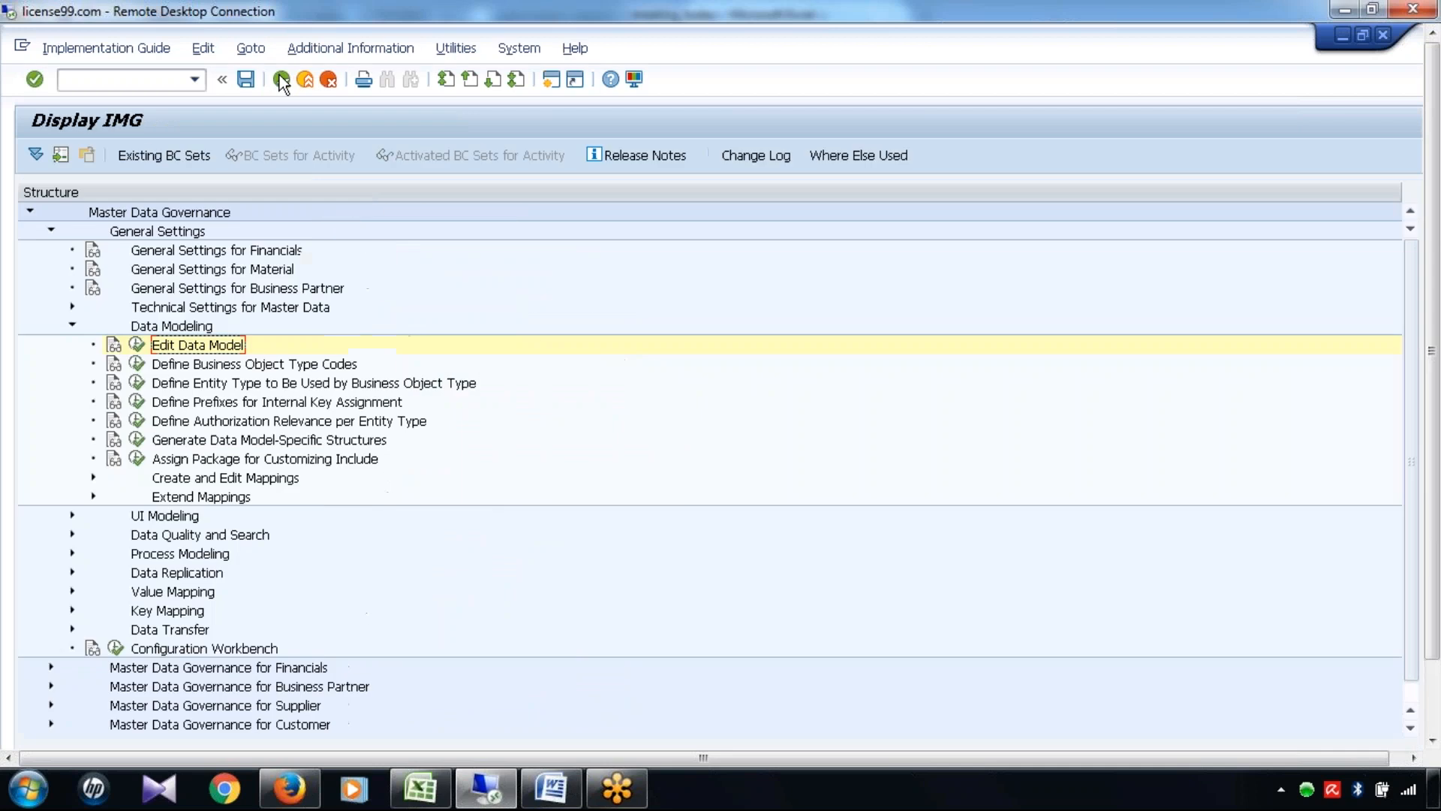
click(136, 345)
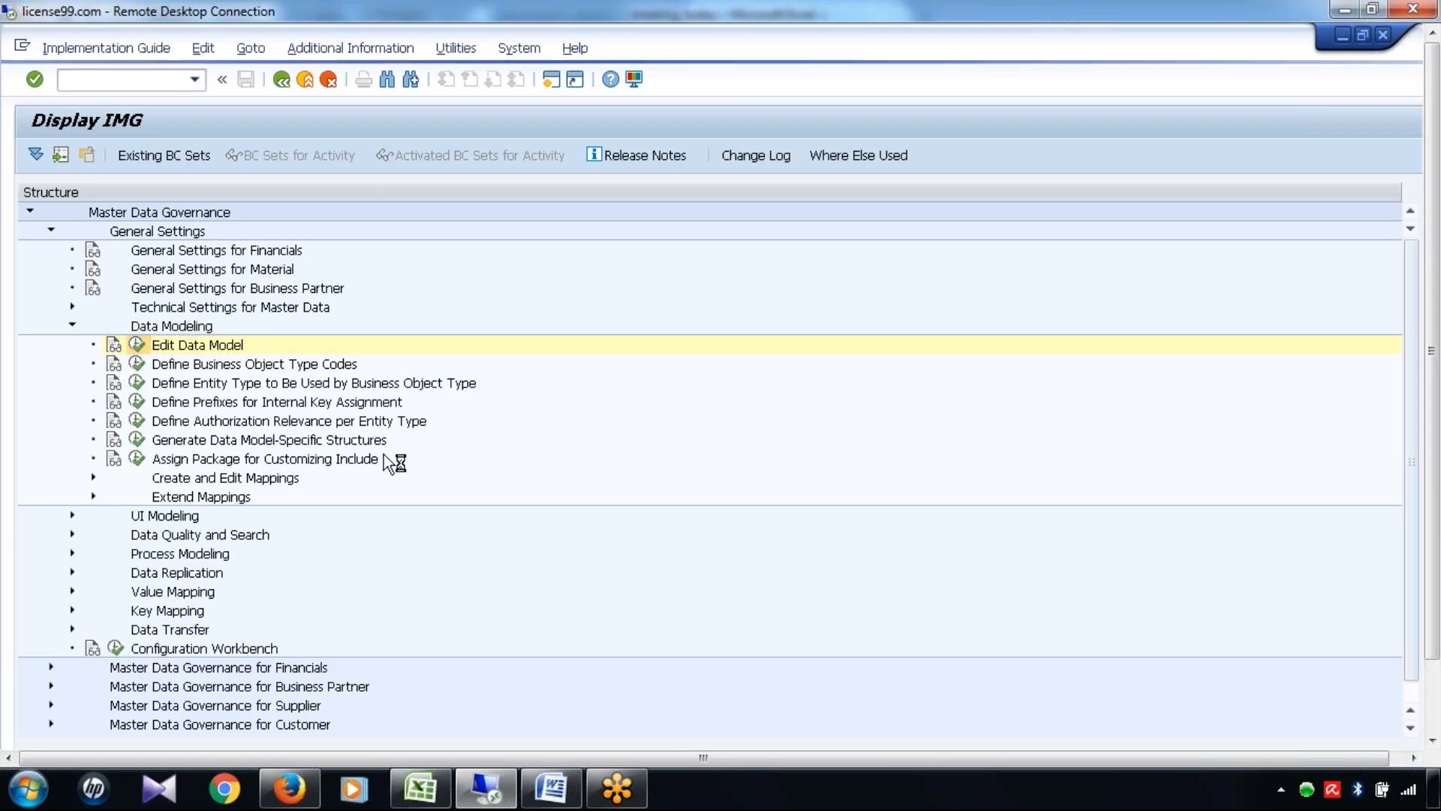
key(Return)
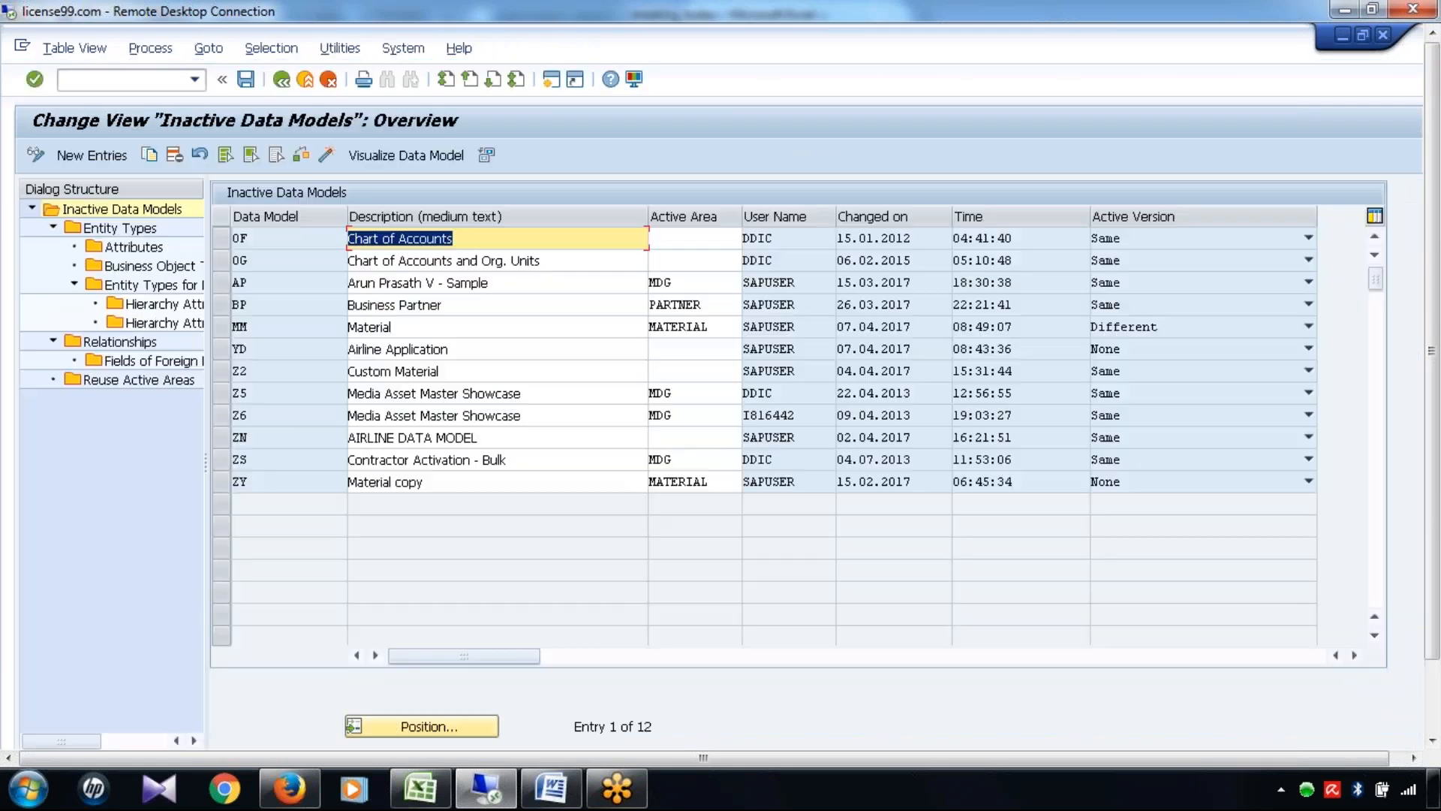
Examine the Active Version status of the MM Material data model in the Inactive Data Models overview
click(218, 322)
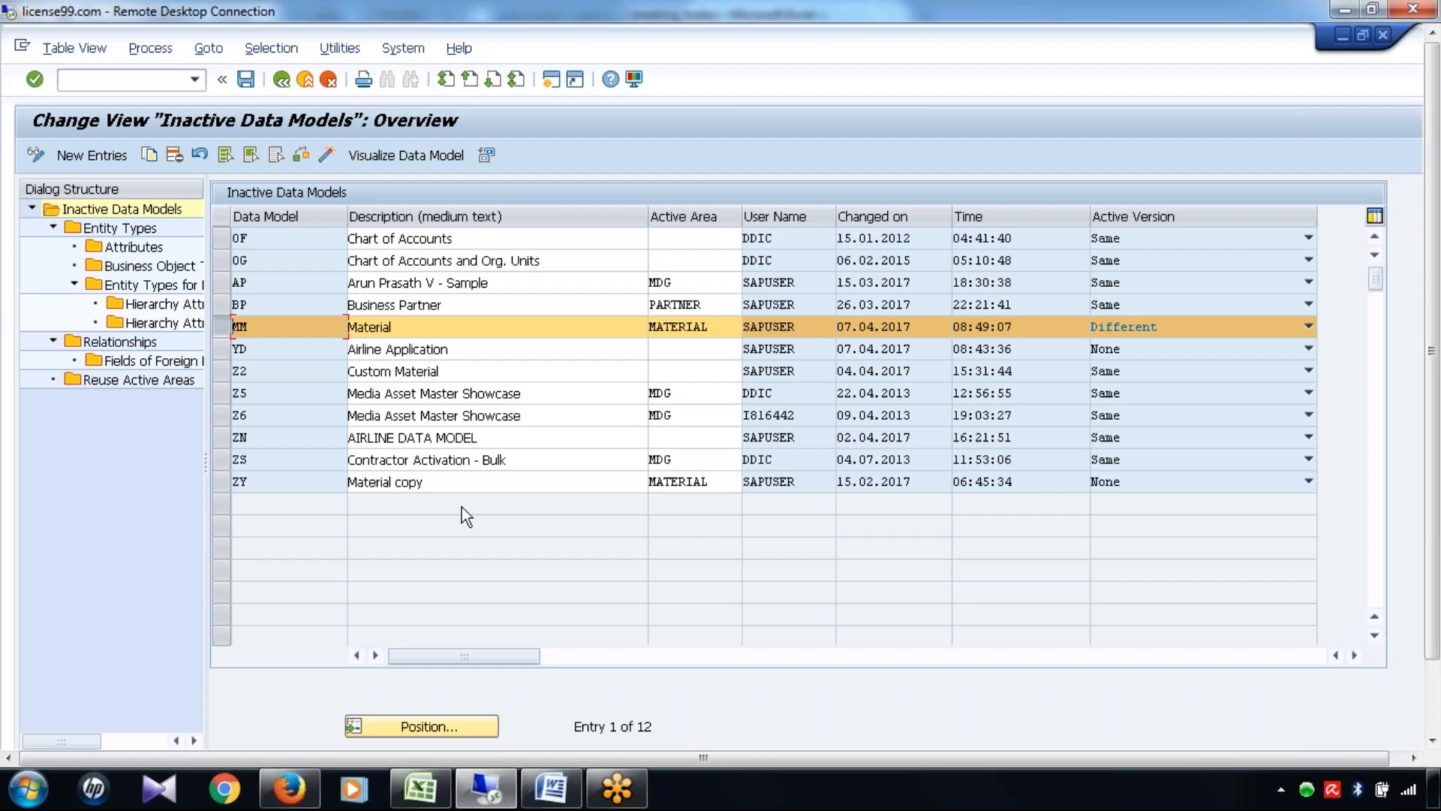
click(284, 328)
click(220, 327)
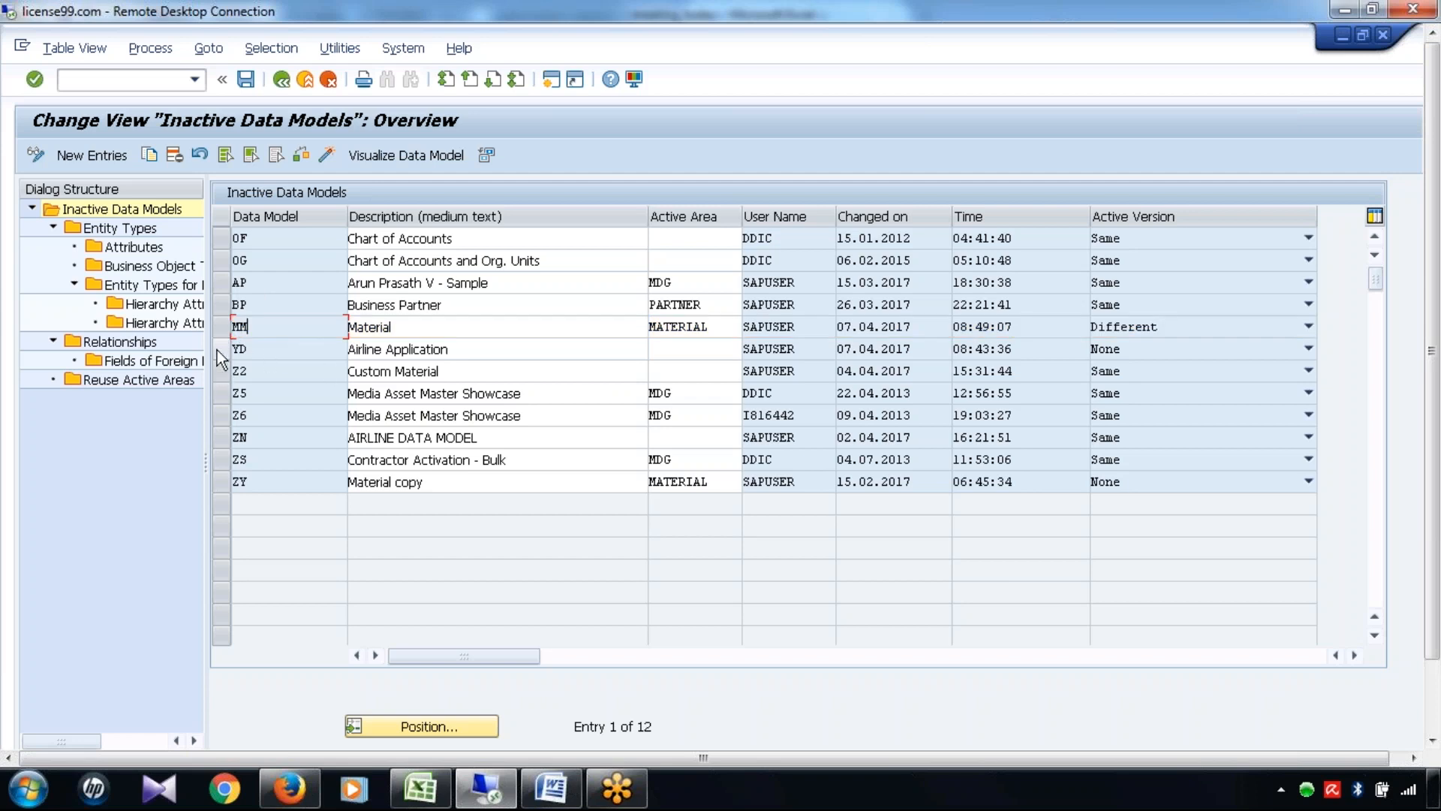
Select data model YD, check its available Active Version statuses, and open its entity types
click(218, 350)
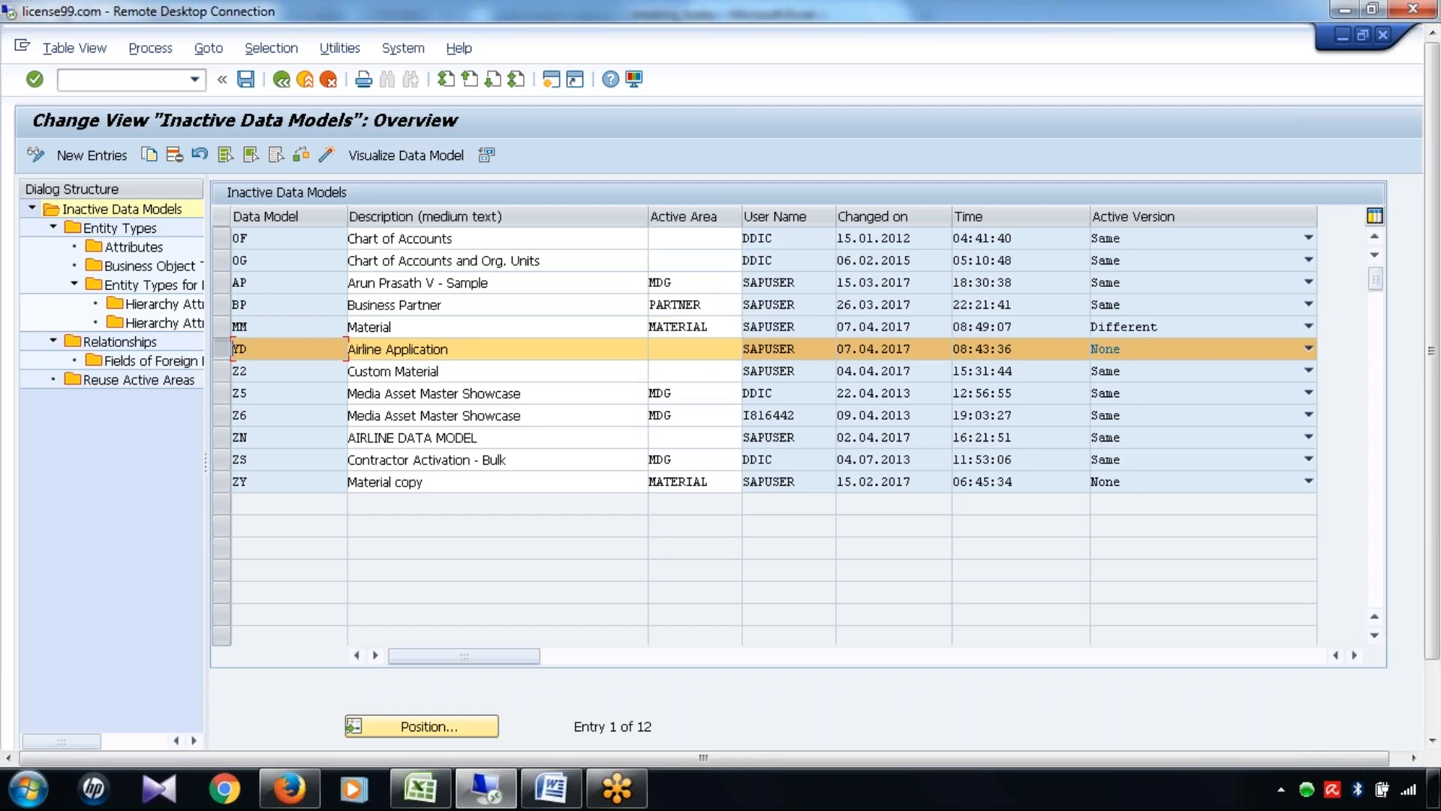
click(1308, 350)
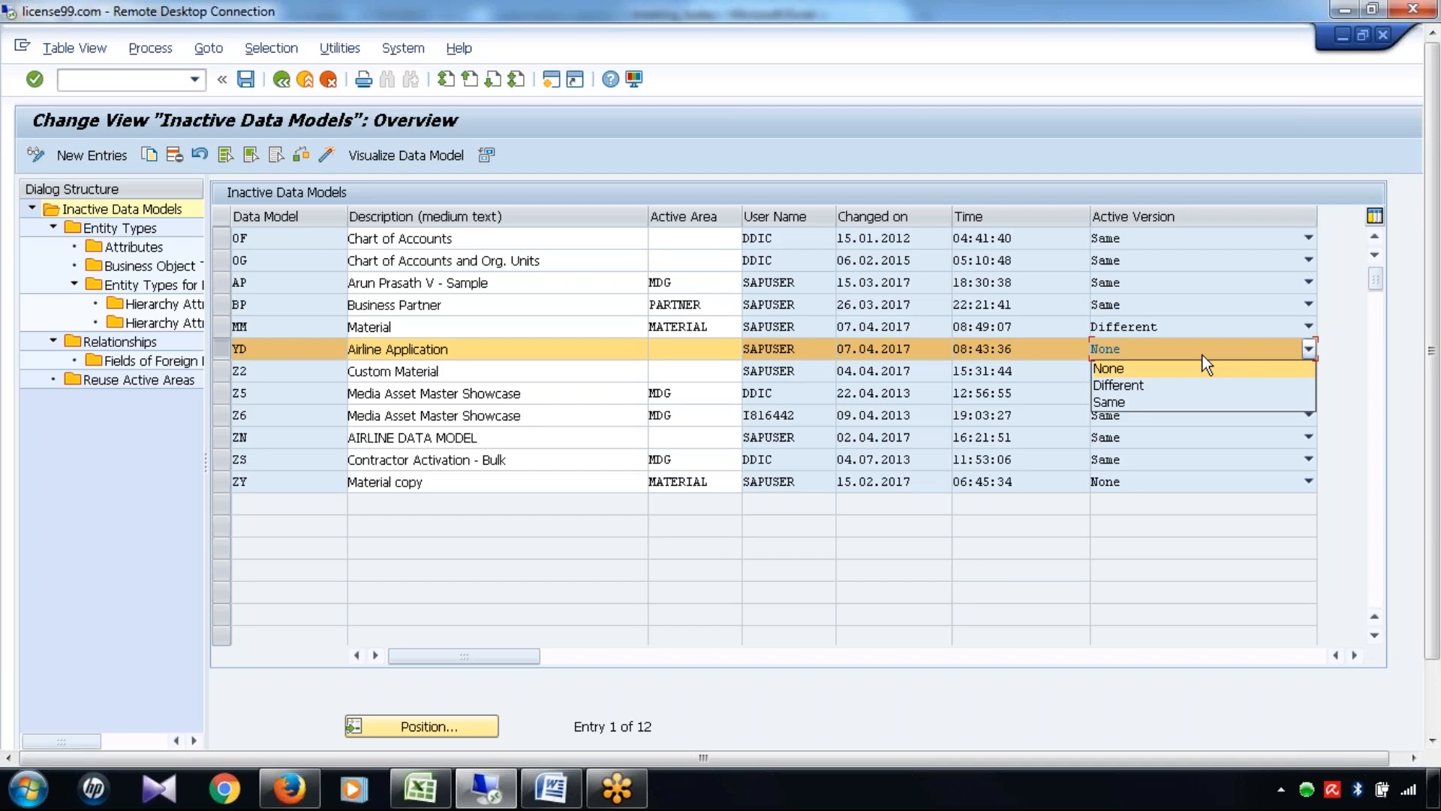
click(15, 491)
click(107, 229)
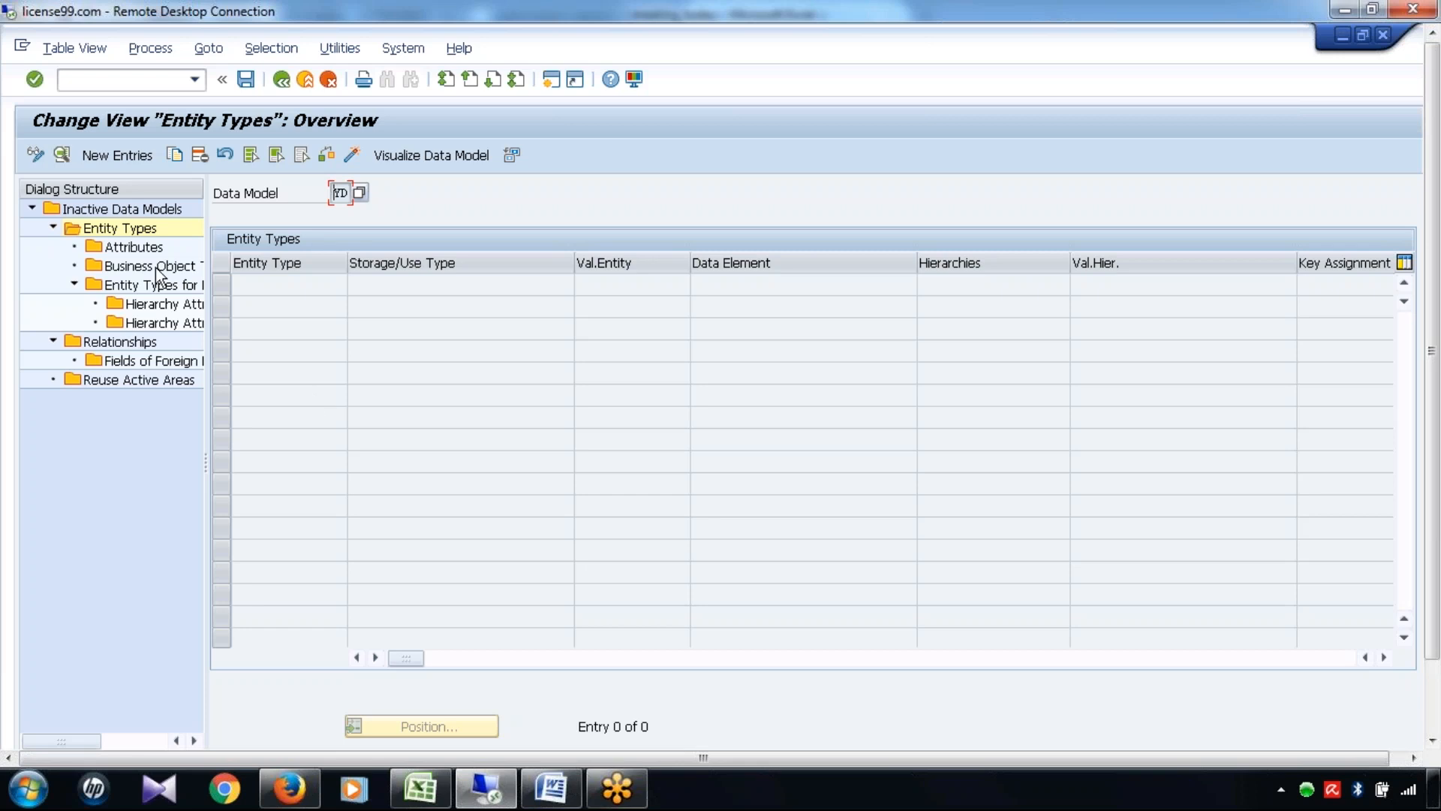
Start a new entity type entry in data model YD and name it CARR
click(117, 156)
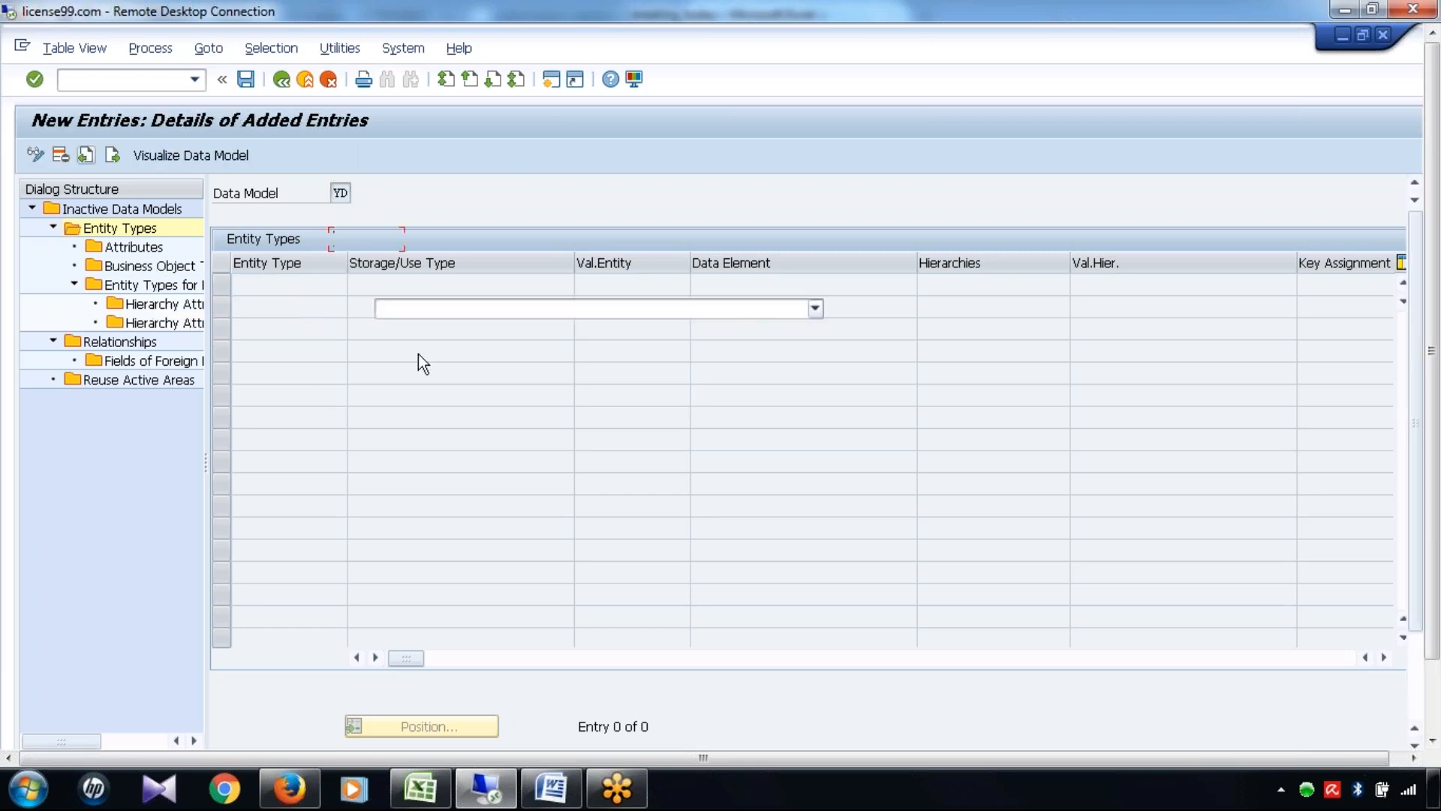
text(CA)
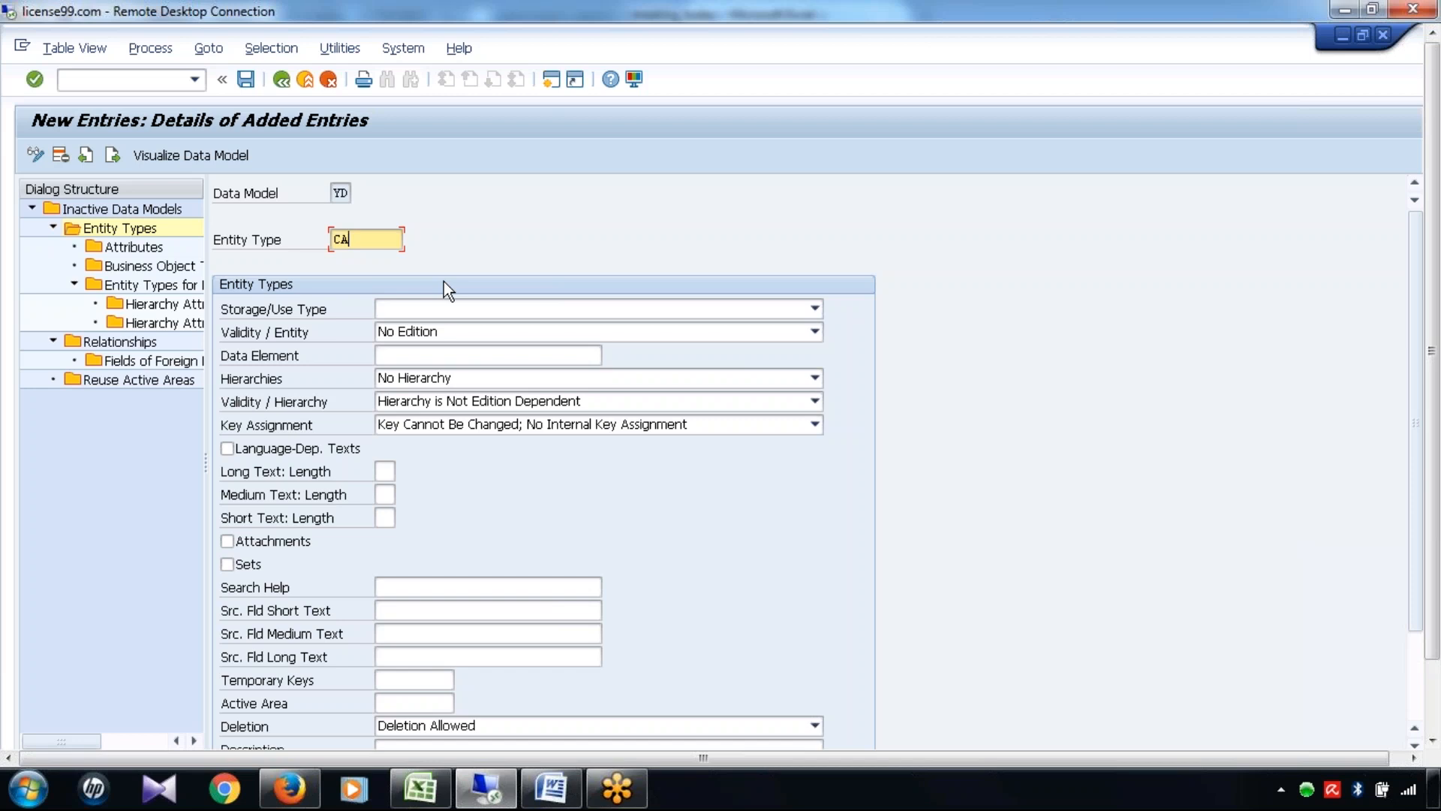
text(RR)
Open the ABAP Dictionary (SE11) in a new session and display the database table SFLIGHT
click(555, 81)
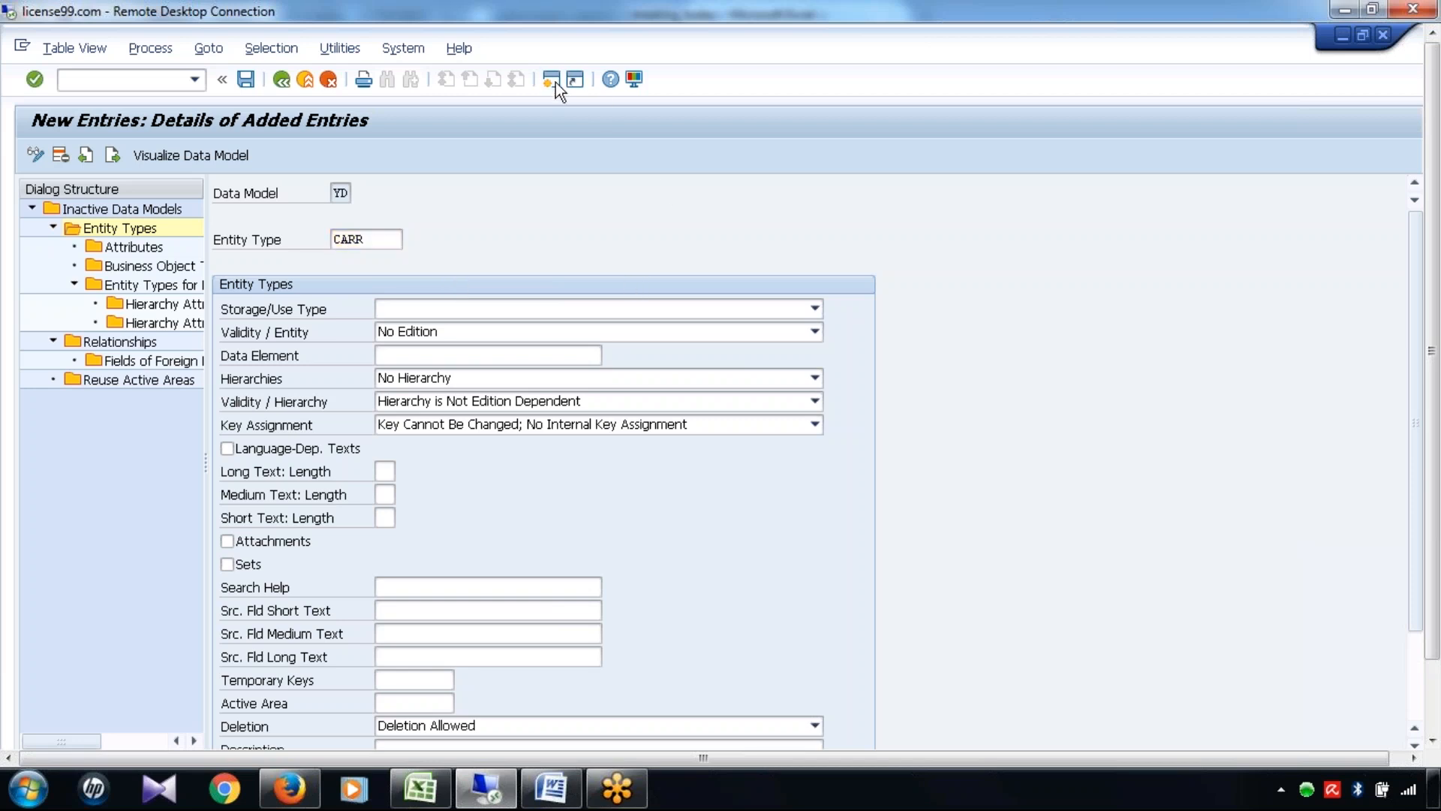
text(/)
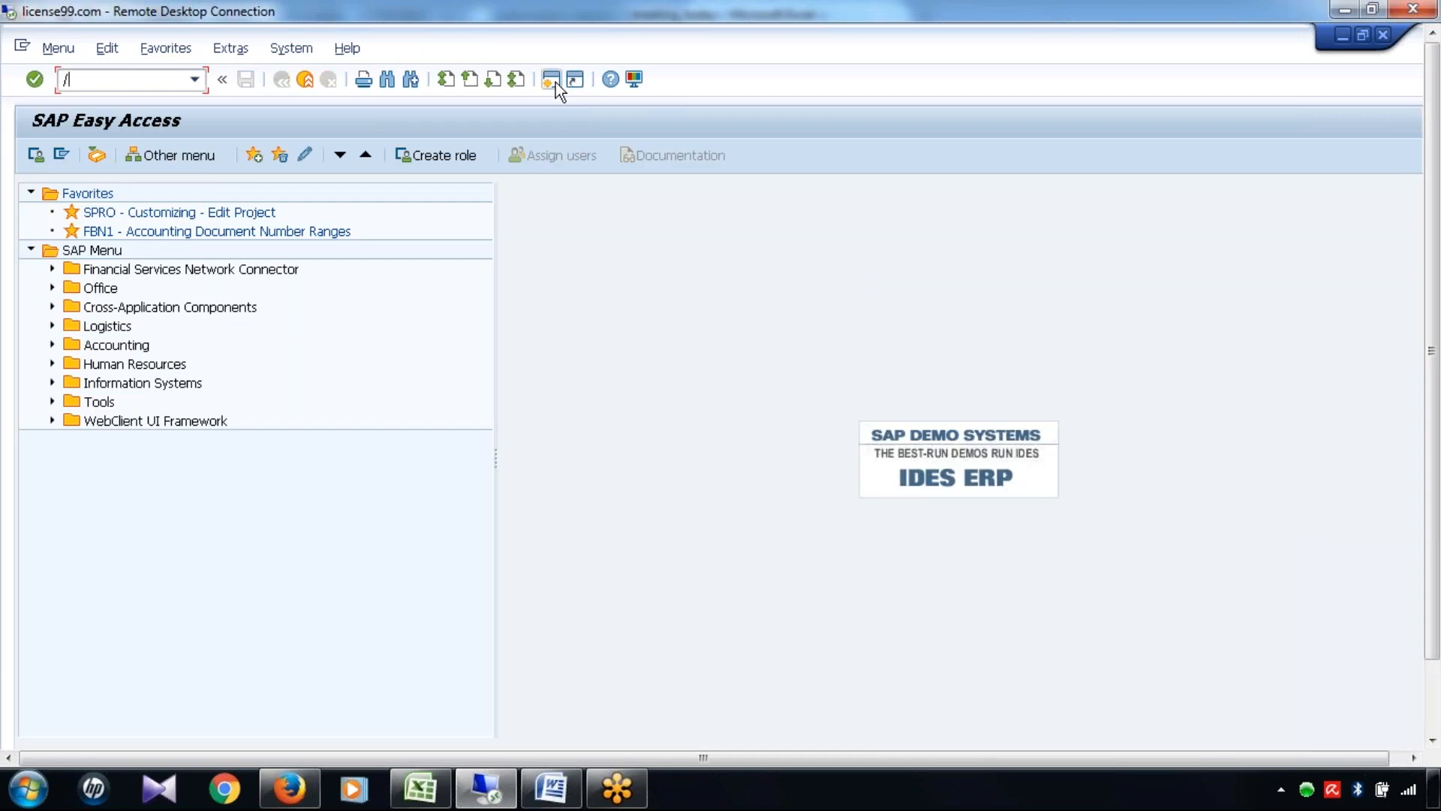
text(nse11)
key(Return)
text(SFLIGHT)
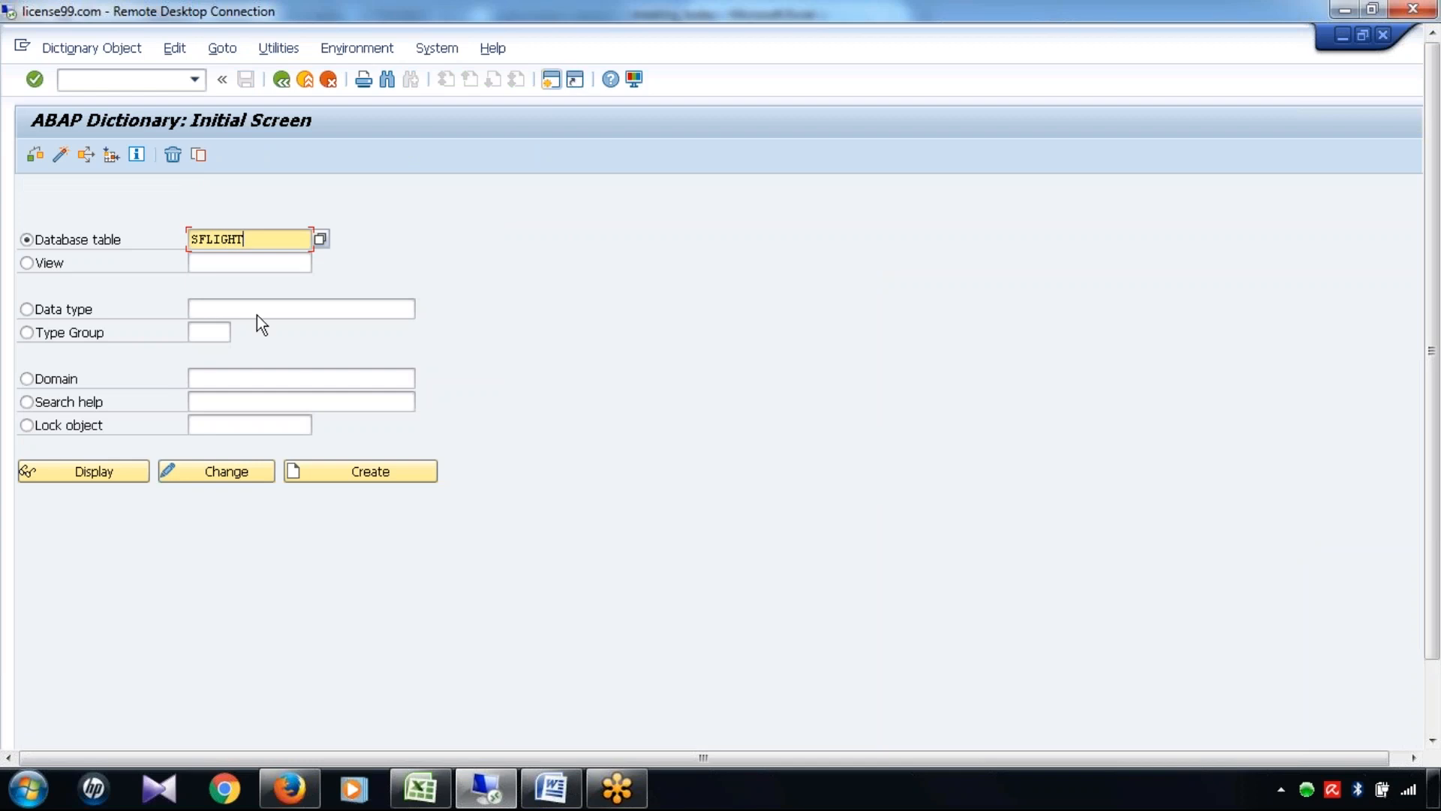
click(116, 474)
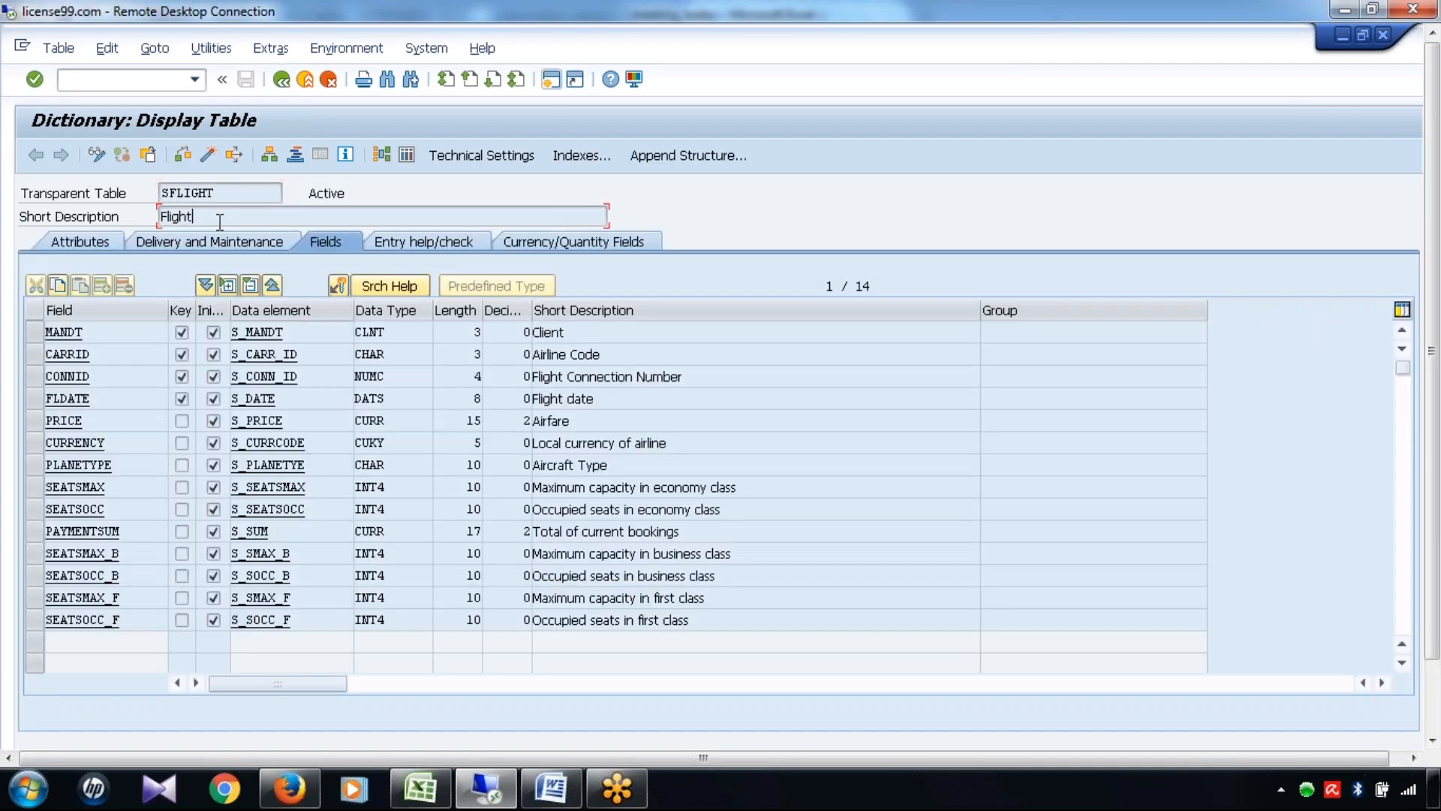
Examine the CARRID, CURRENCY and CONNID fields of table SFLIGHT by marking their rows
click(36, 362)
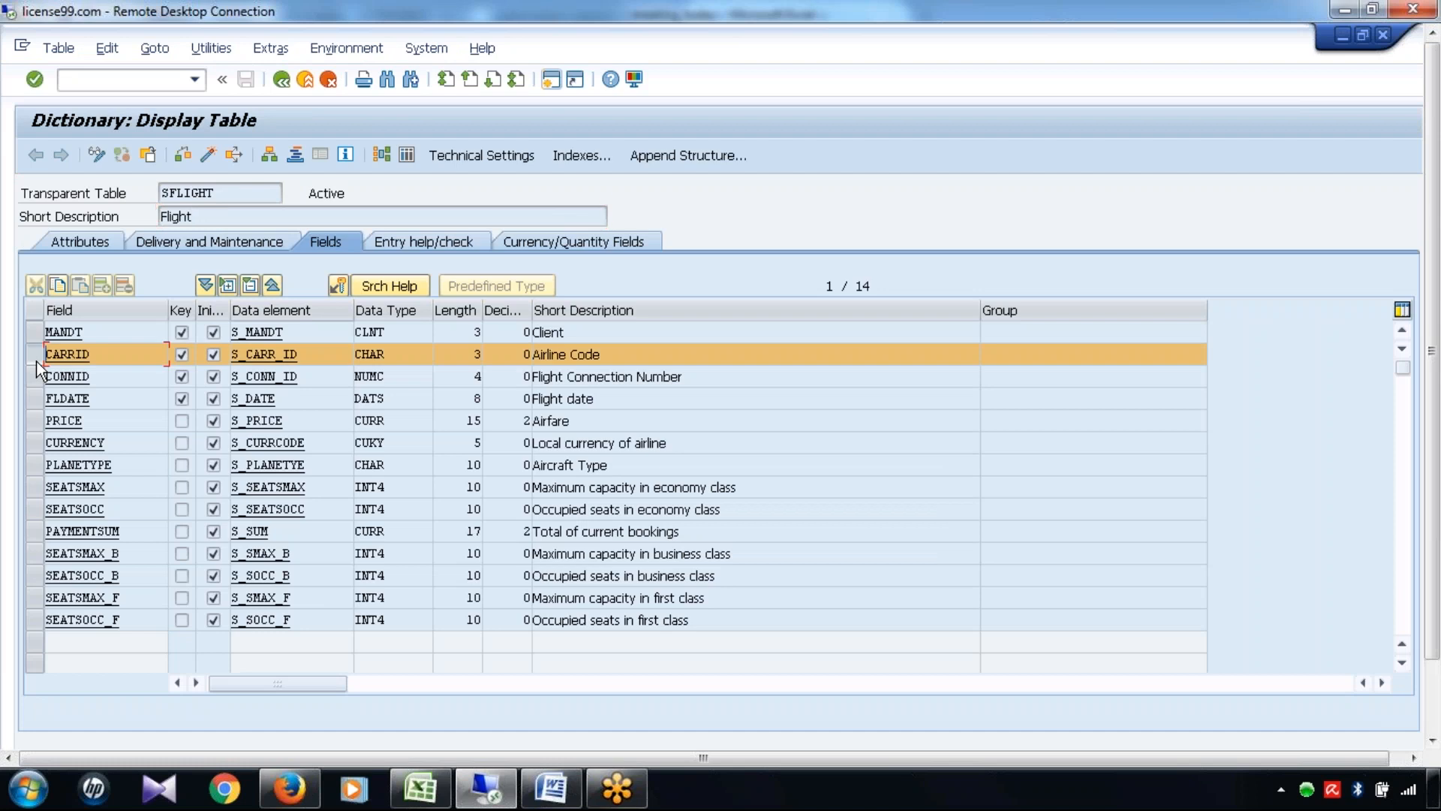
click(606, 354)
click(30, 442)
click(699, 442)
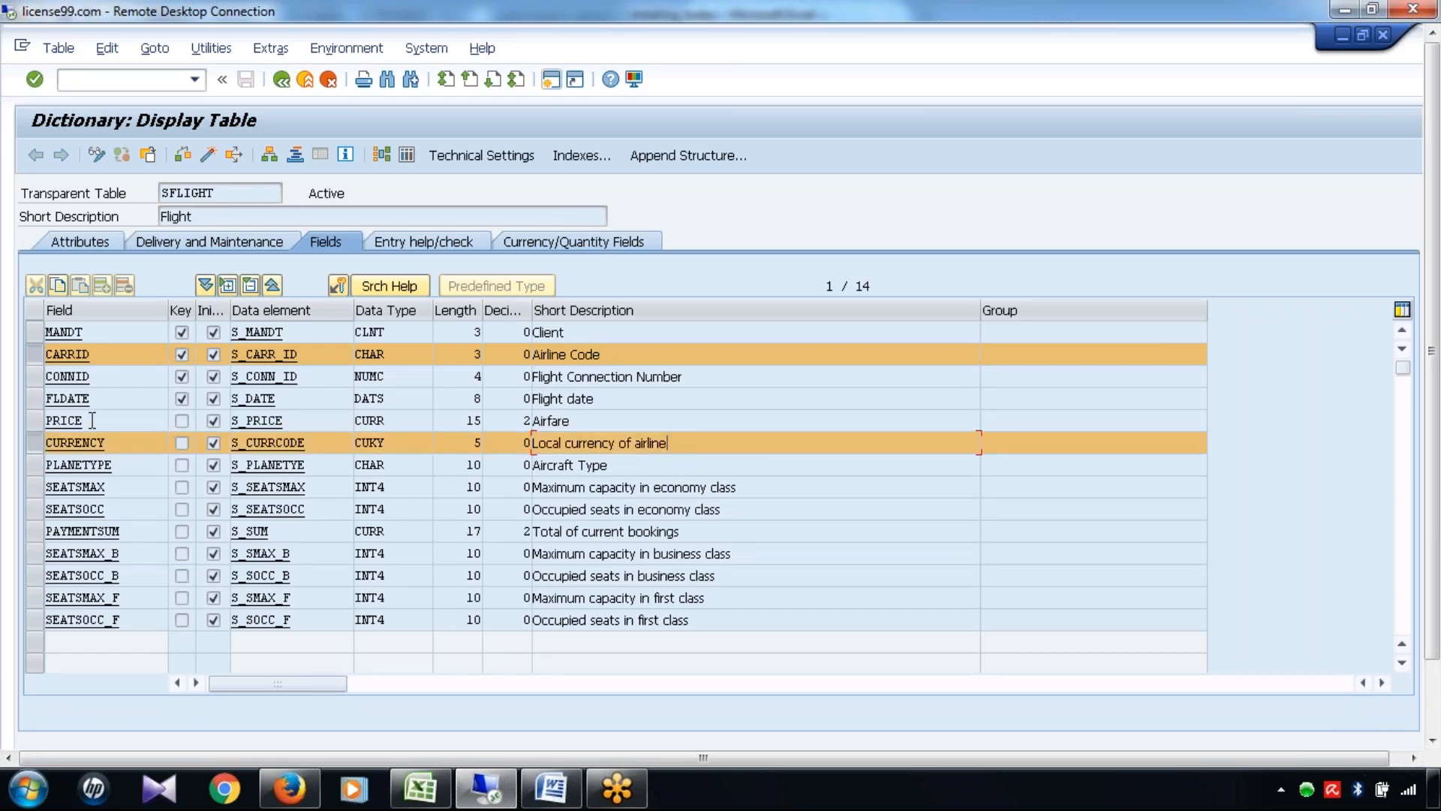
click(35, 376)
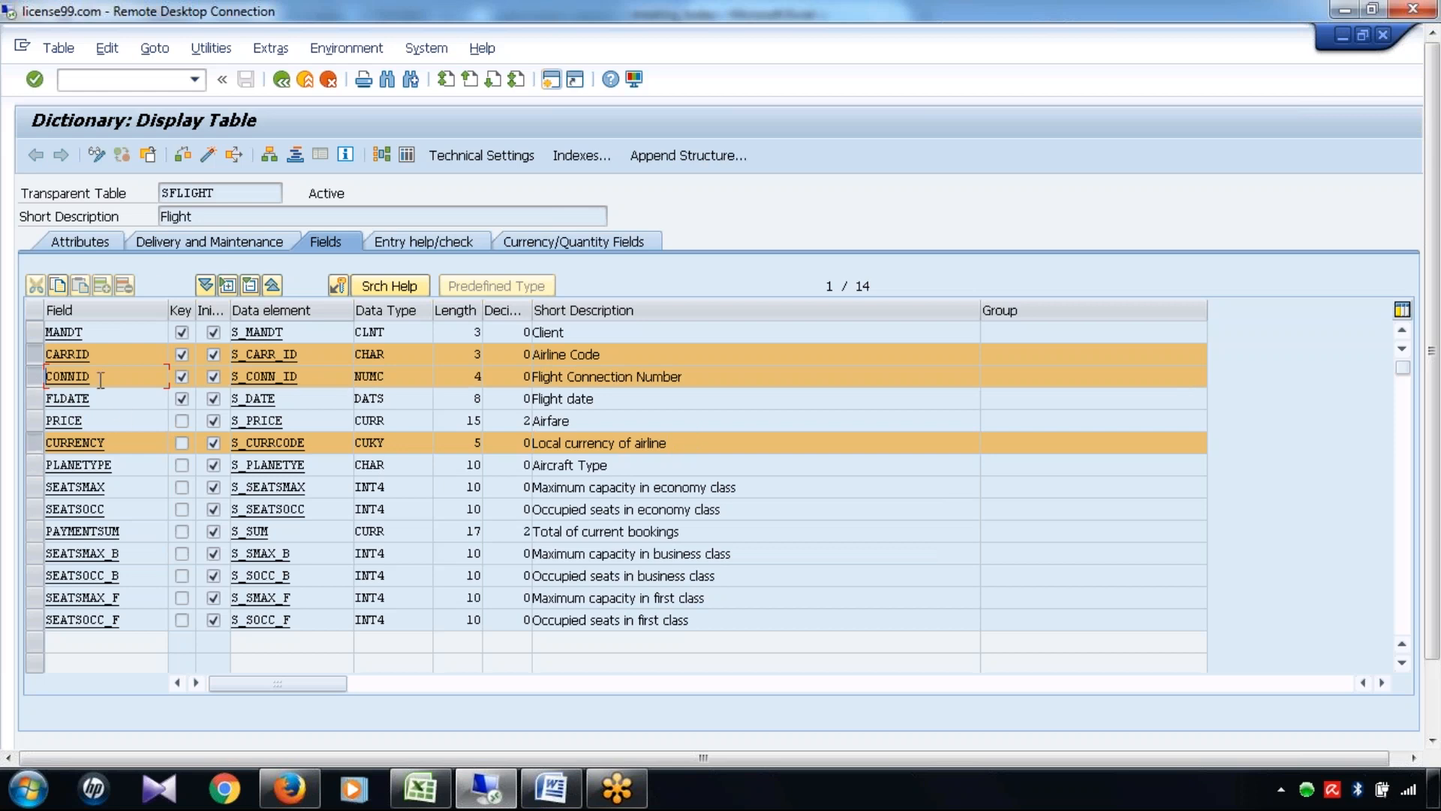
double_click(67, 354)
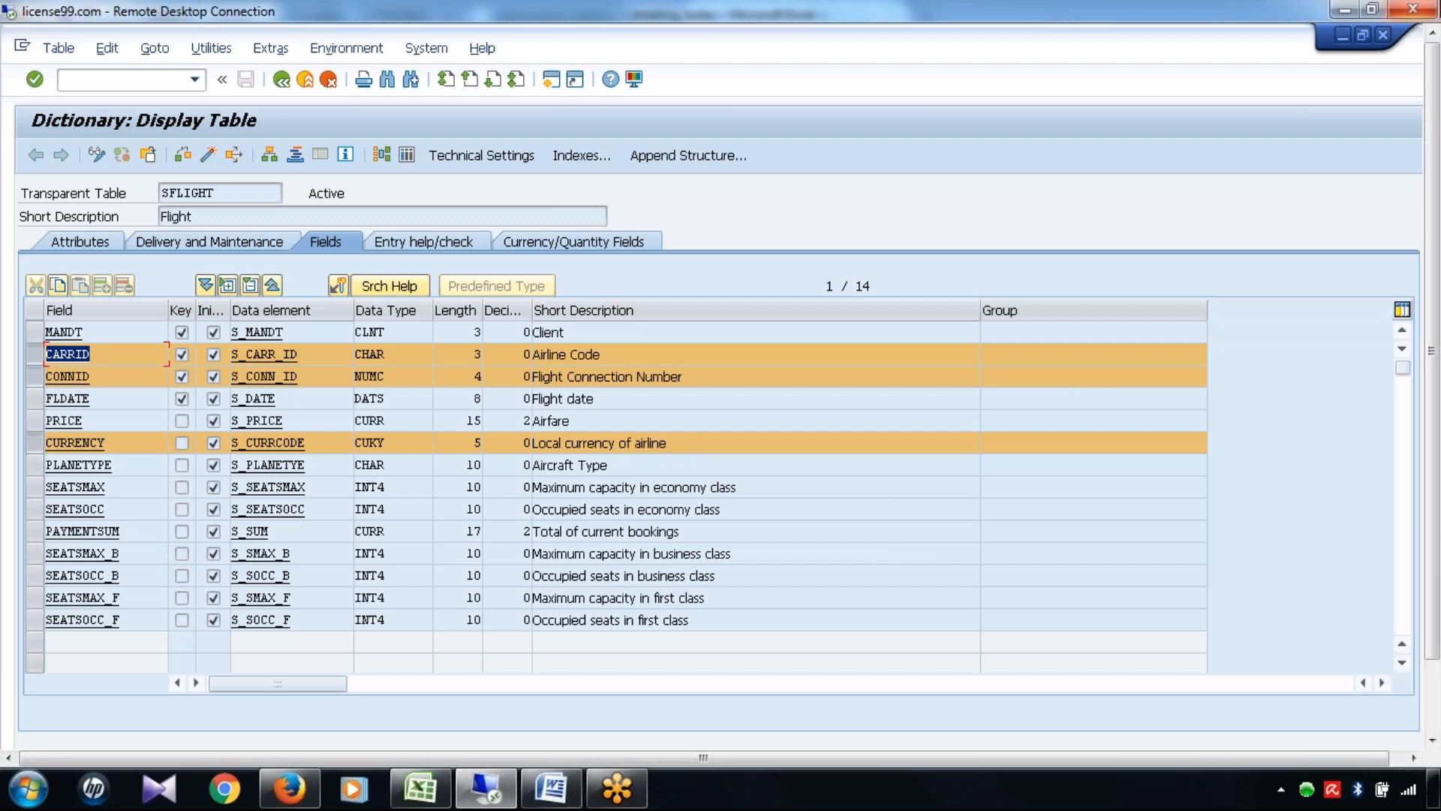
Return to the new CARR entity type entry and review the available Storage/Use Type options
click(1344, 42)
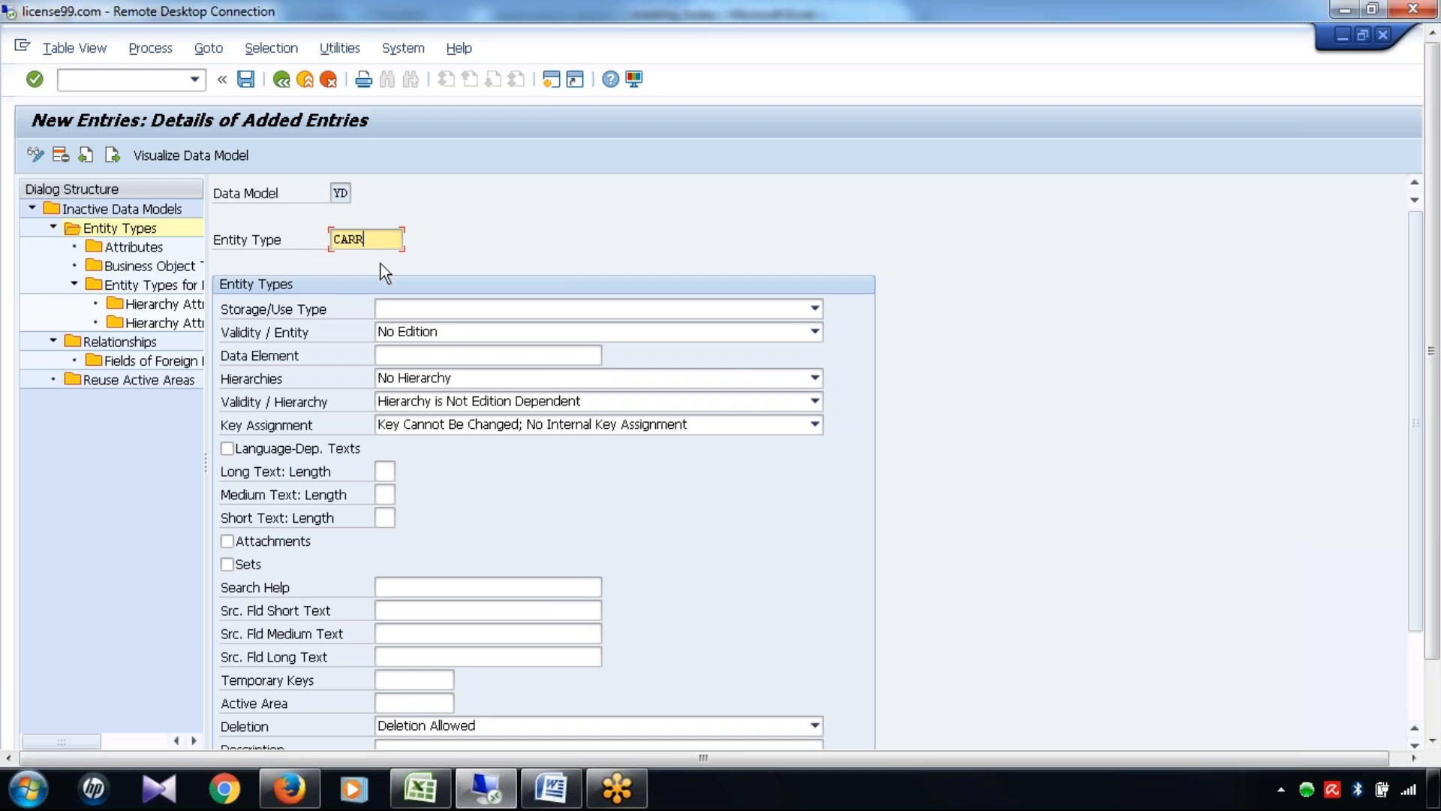
click(465, 309)
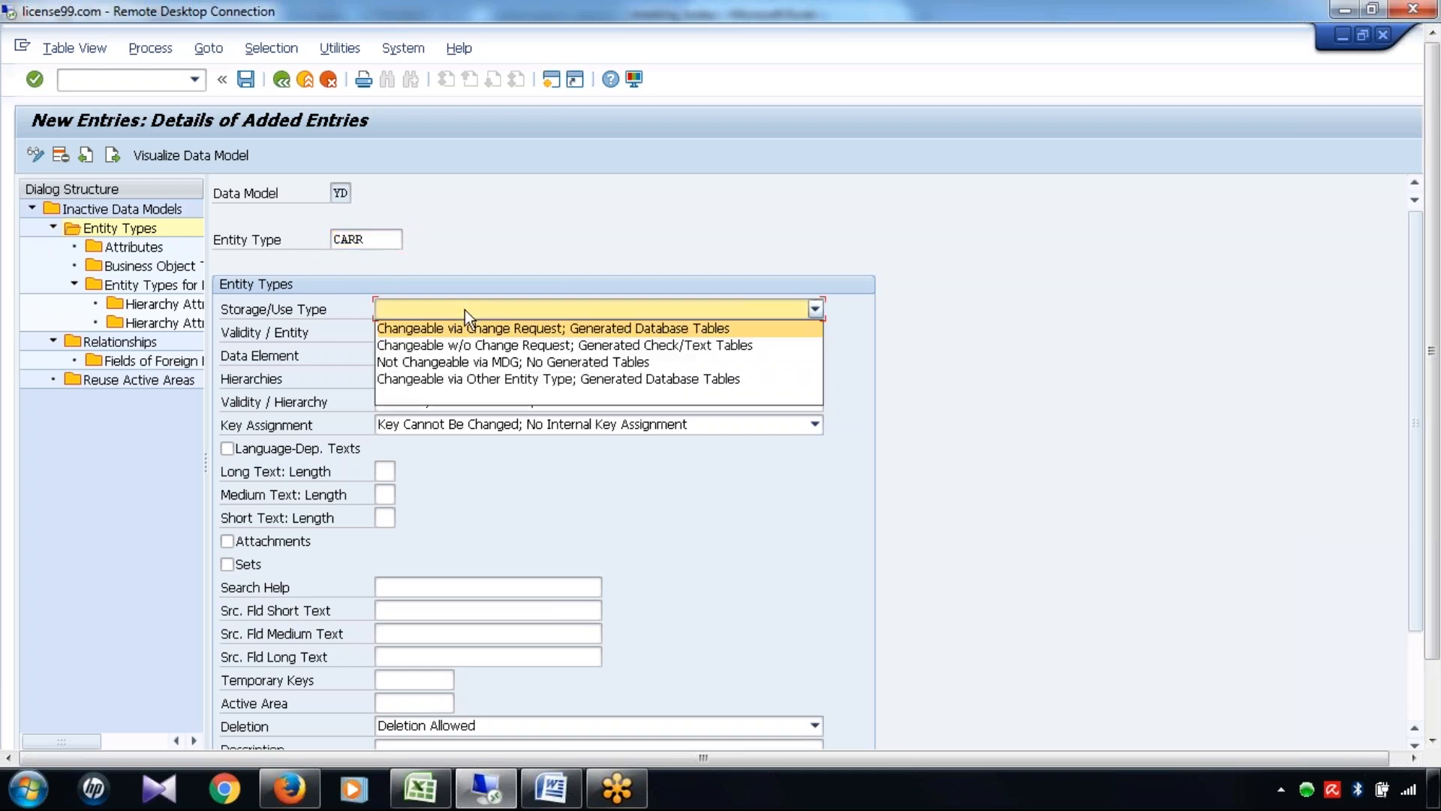
click(484, 243)
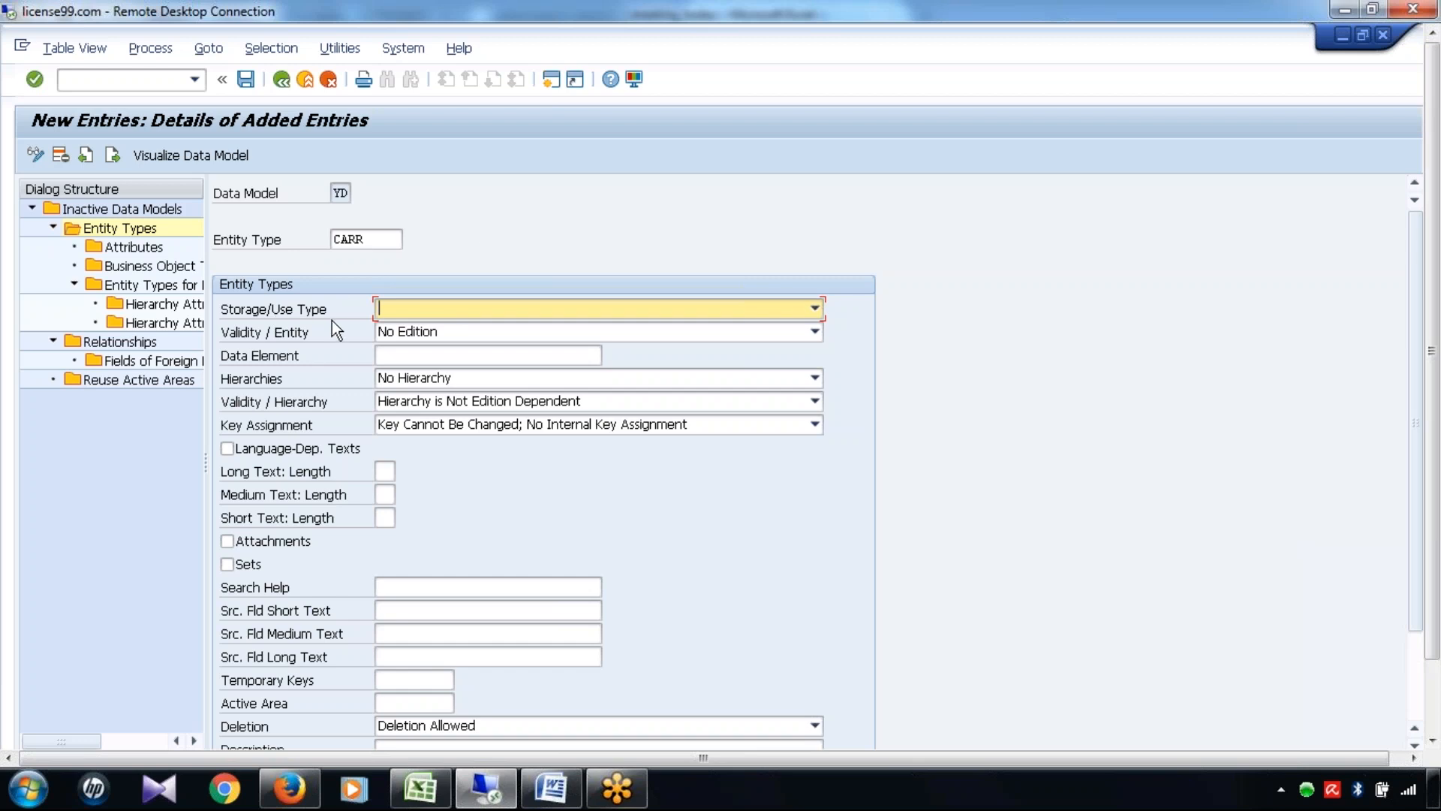
Switch to the Excel workbook meeting_today and enter the heading "Storage type:" in cell D11 of Sheet5
click(420, 788)
text(St)
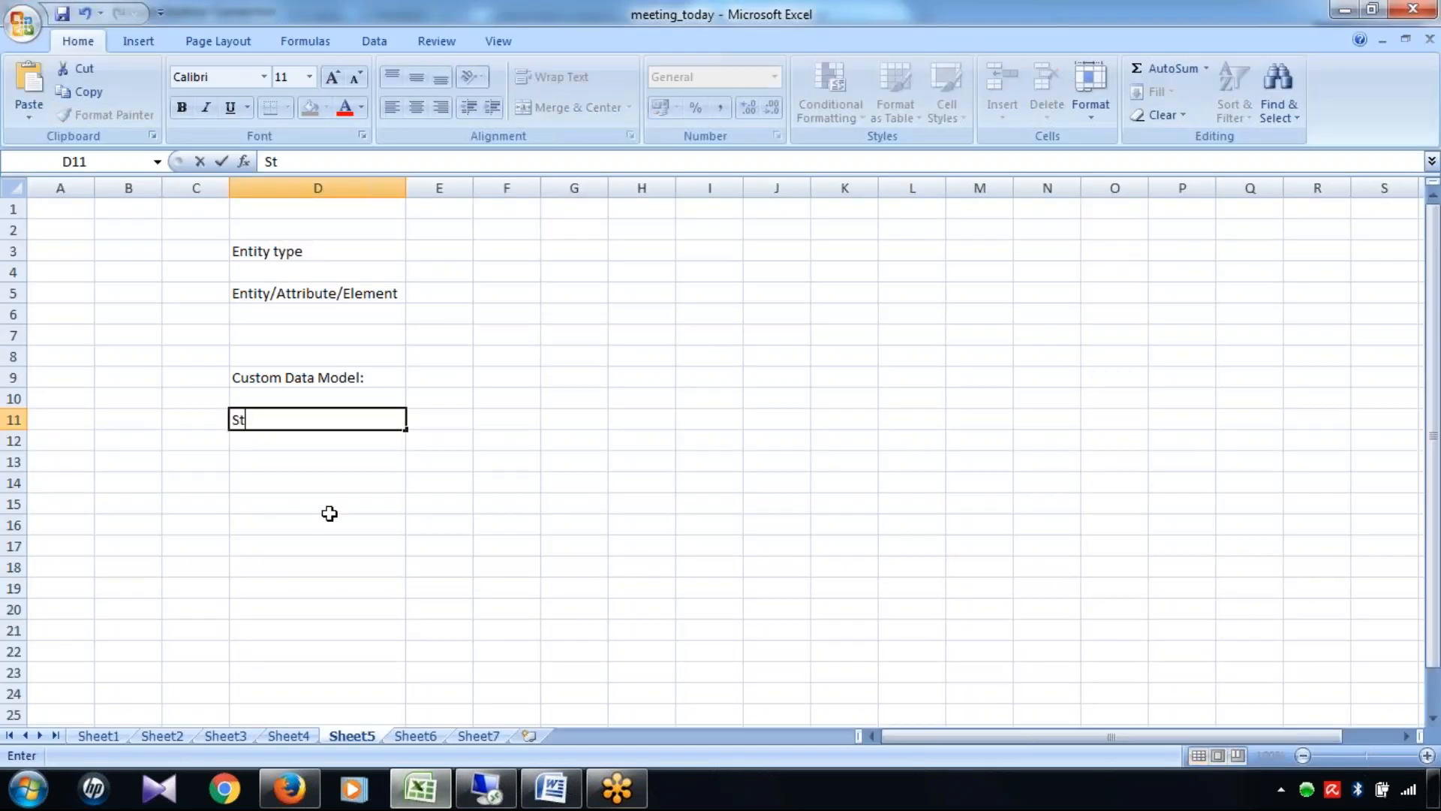
text(orage type:)
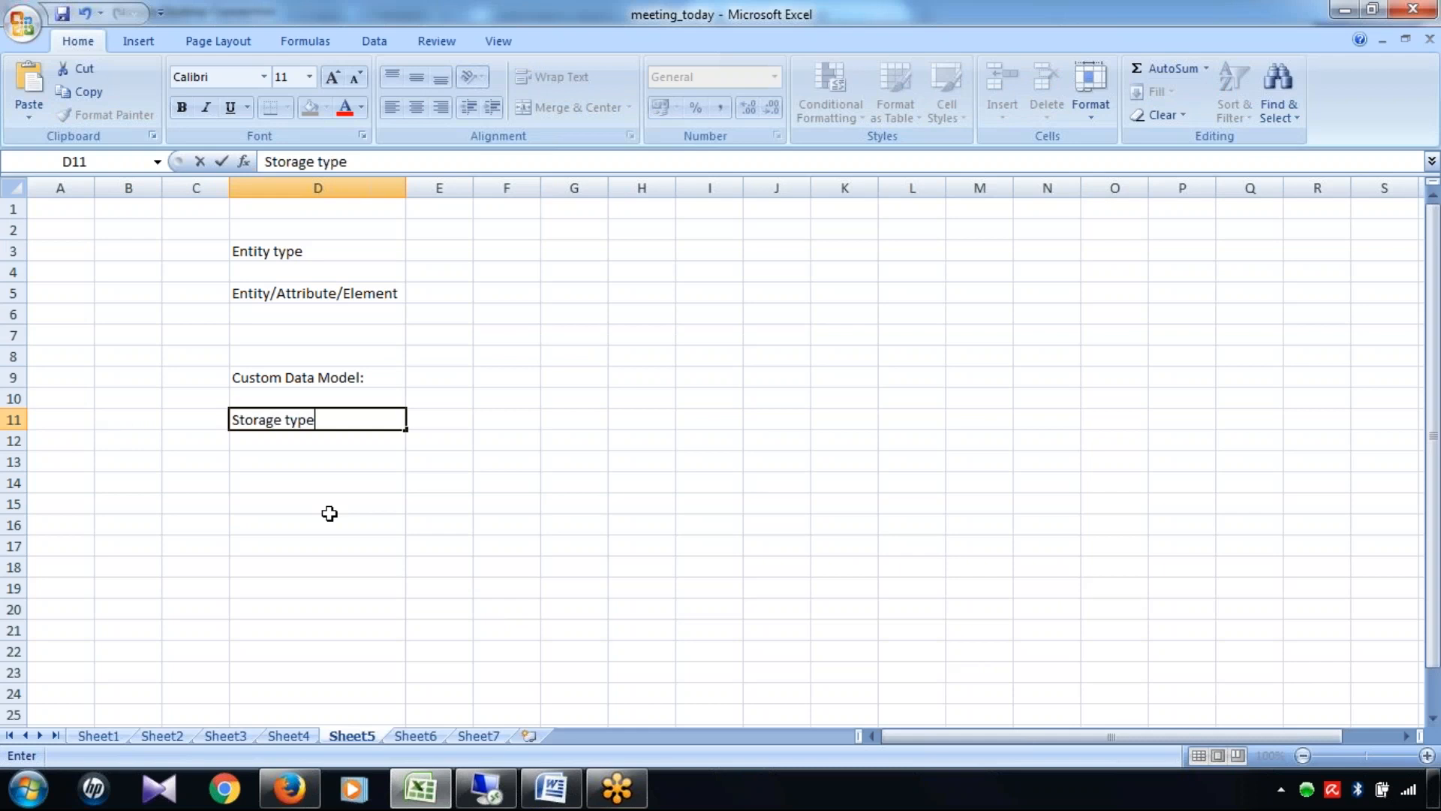
key(Return)
key(Return)
Enter the labels "Type -1" in cell A13 and "Type -2" in cell C13
key(Home)
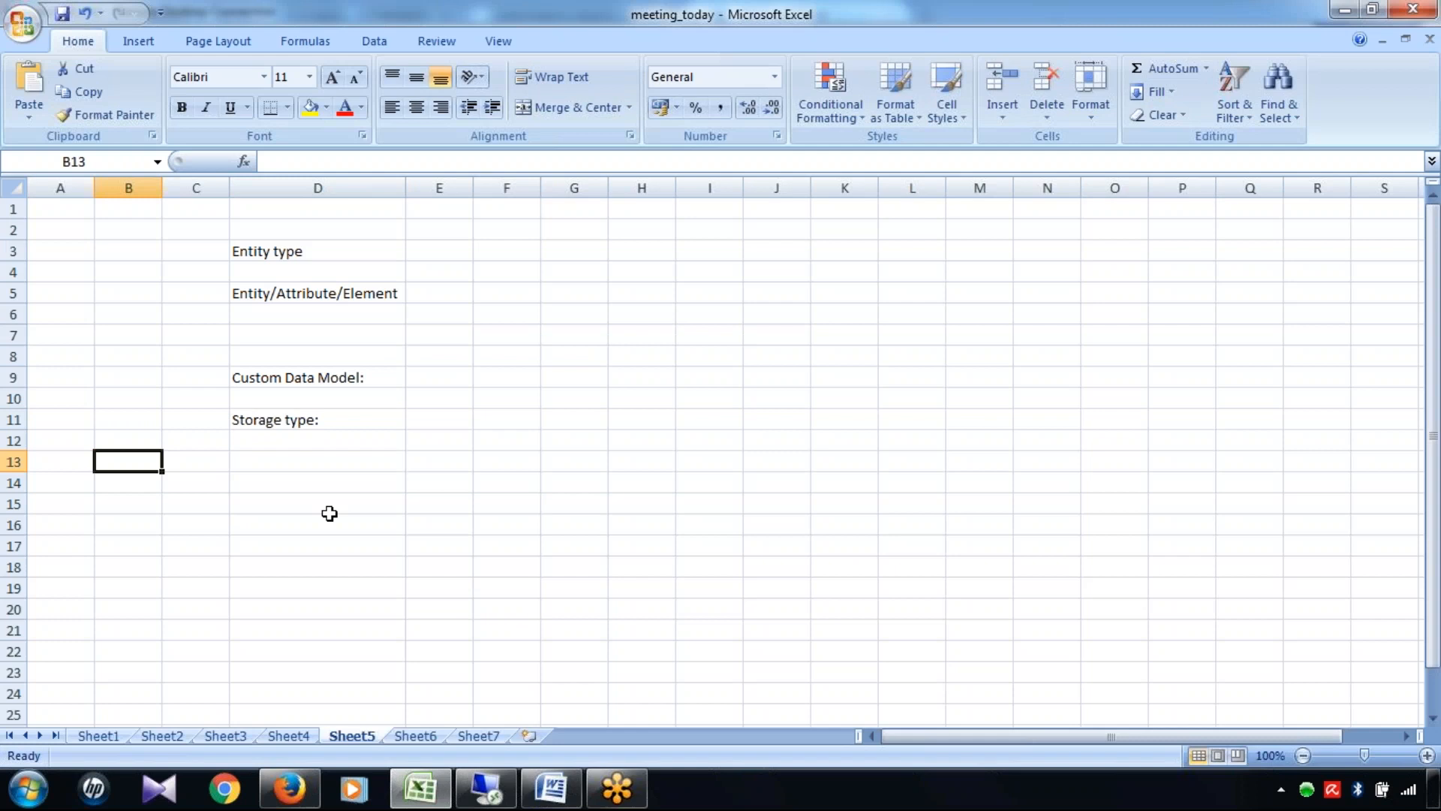
text(Type -1)
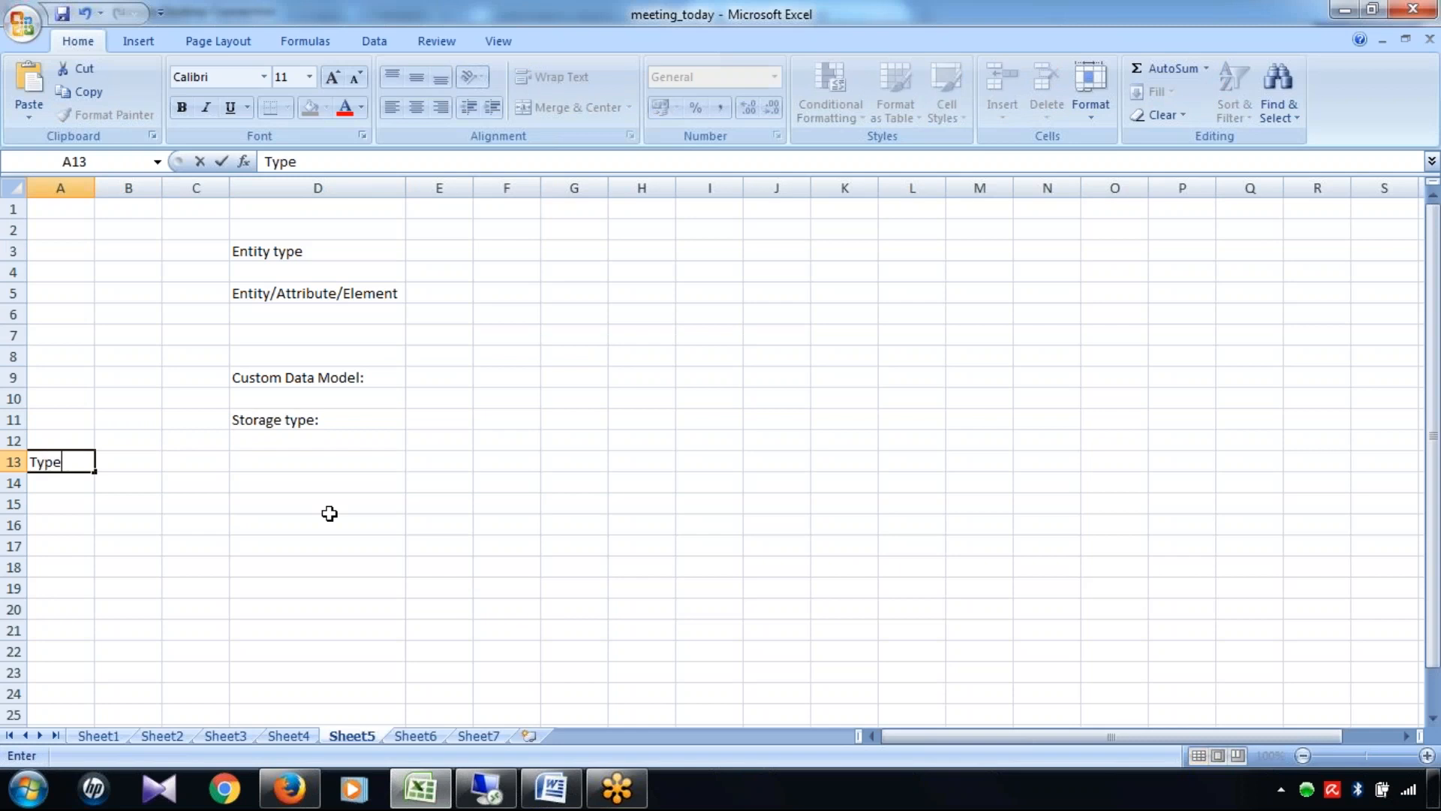
key(Tab)
key(Tab)
text(Type -2)
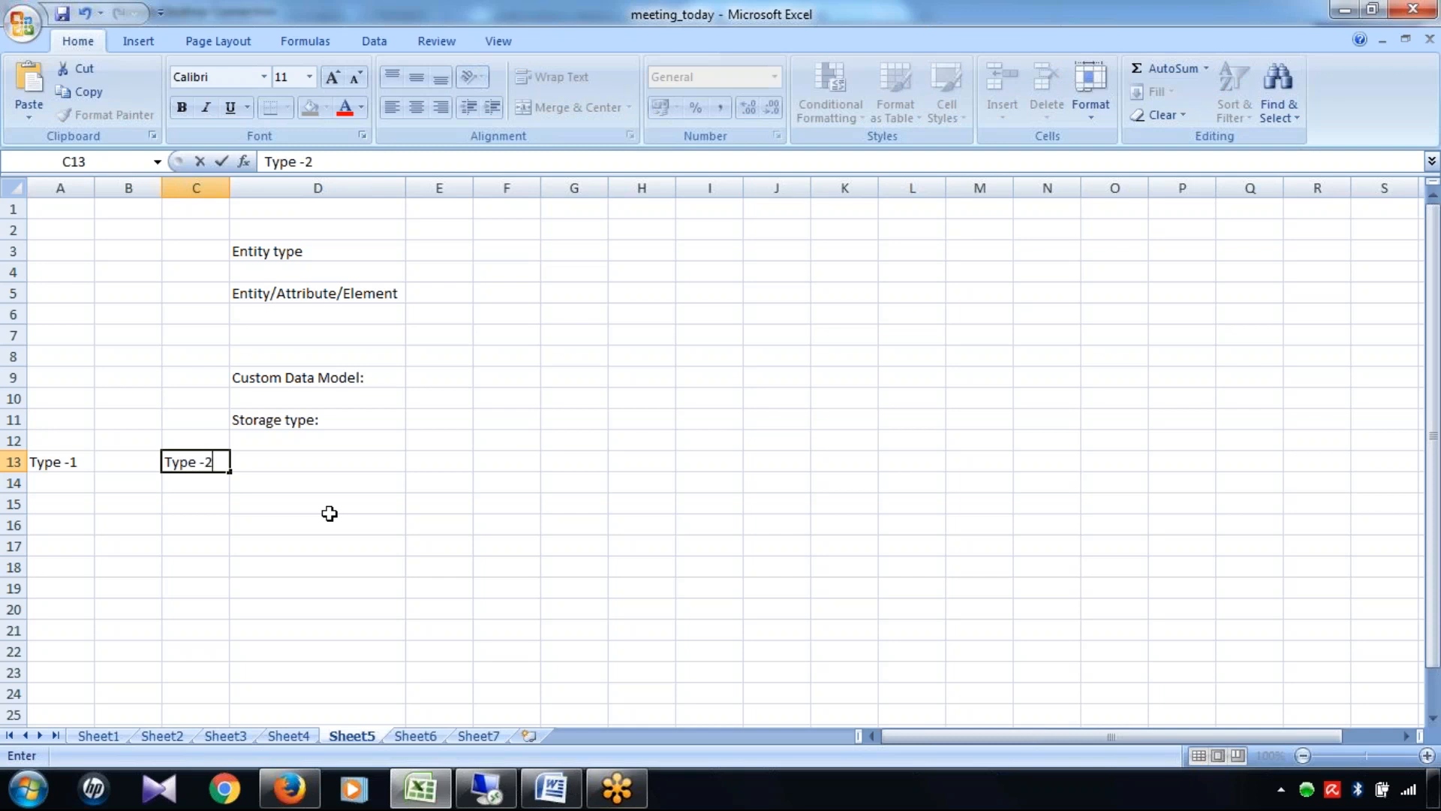
Enter the labels "Type - 3" in cell E13 and "Type -4" in cell G13
key(Tab)
key(Tab)
text(Ty)
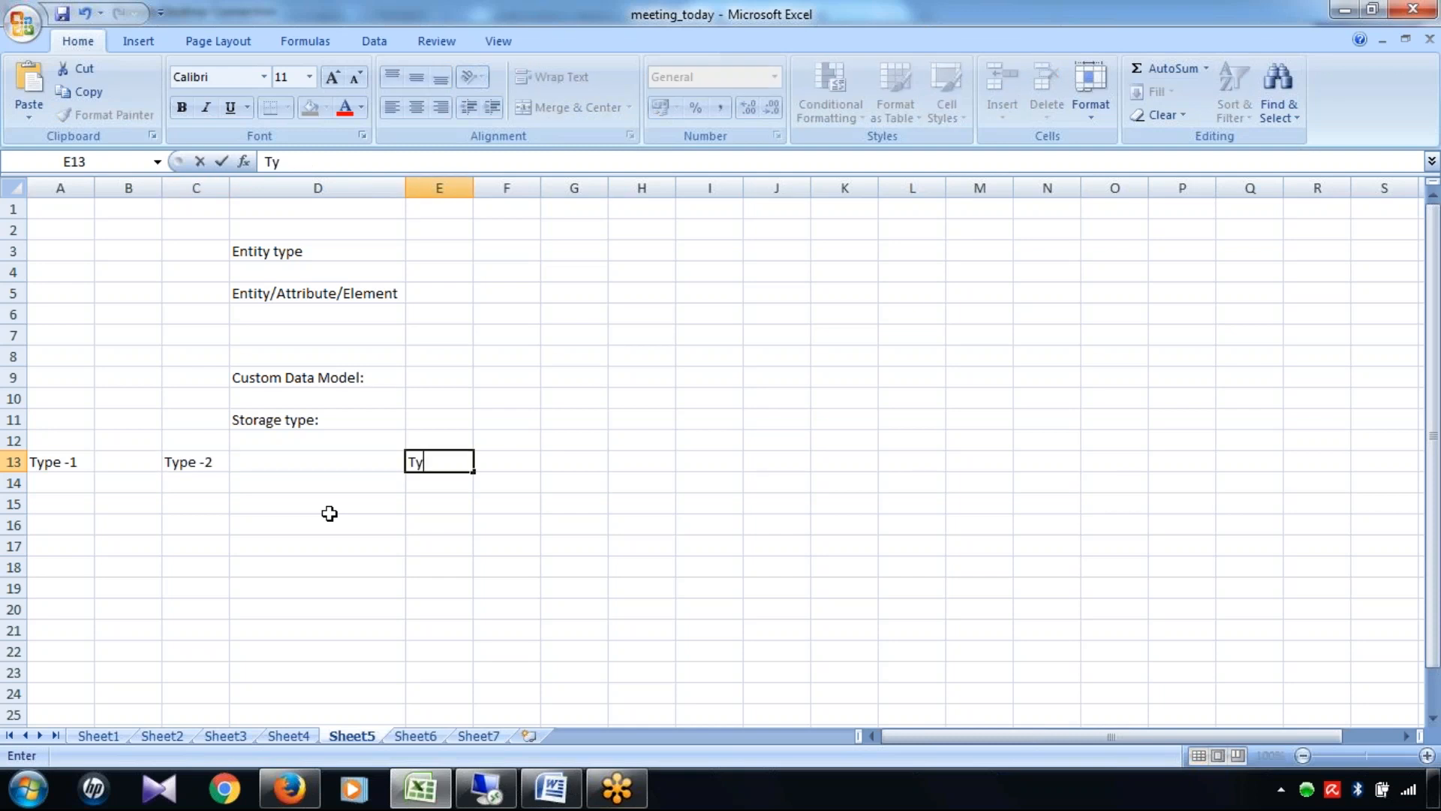
text(pe - 3)
key(Tab)
key(Tab)
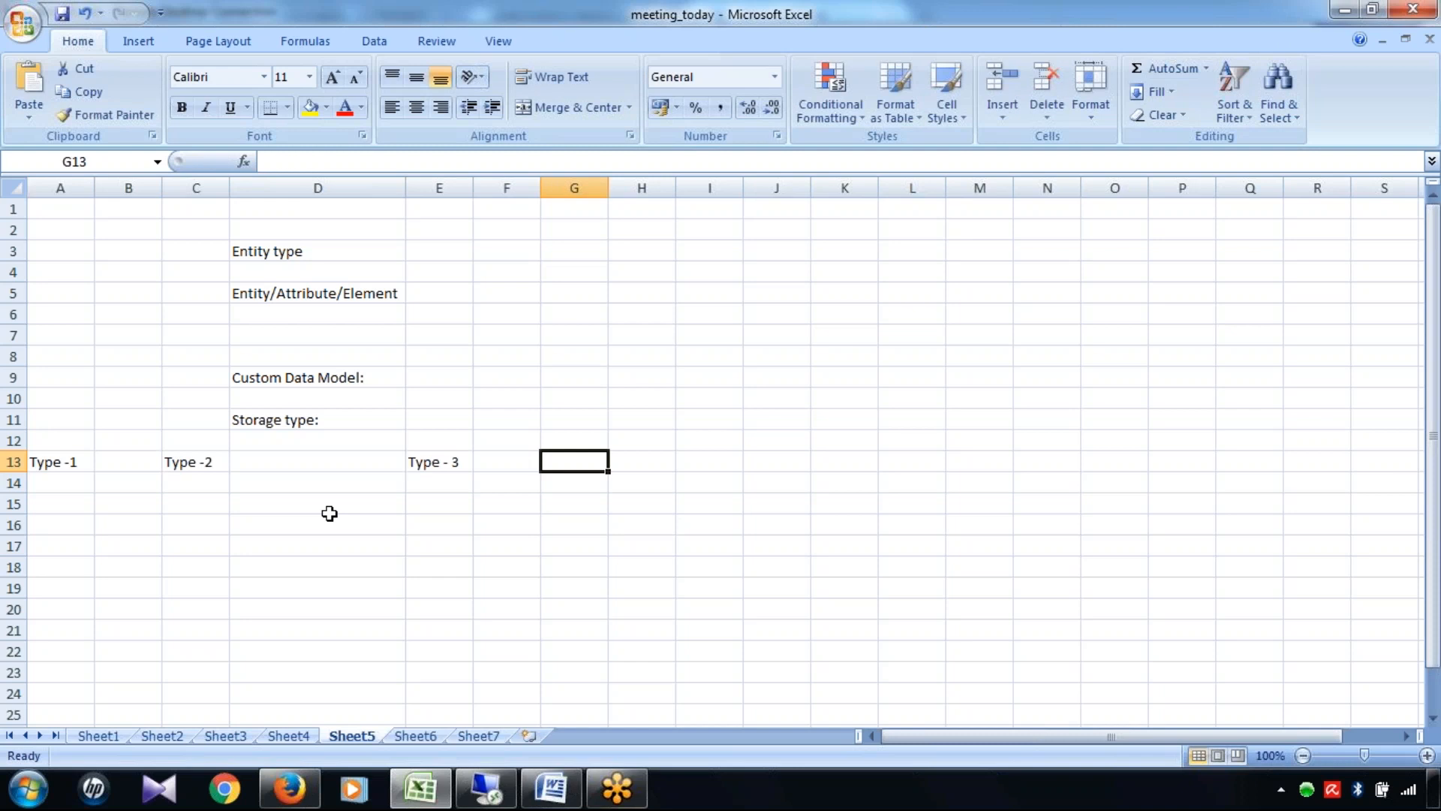
text(Type )
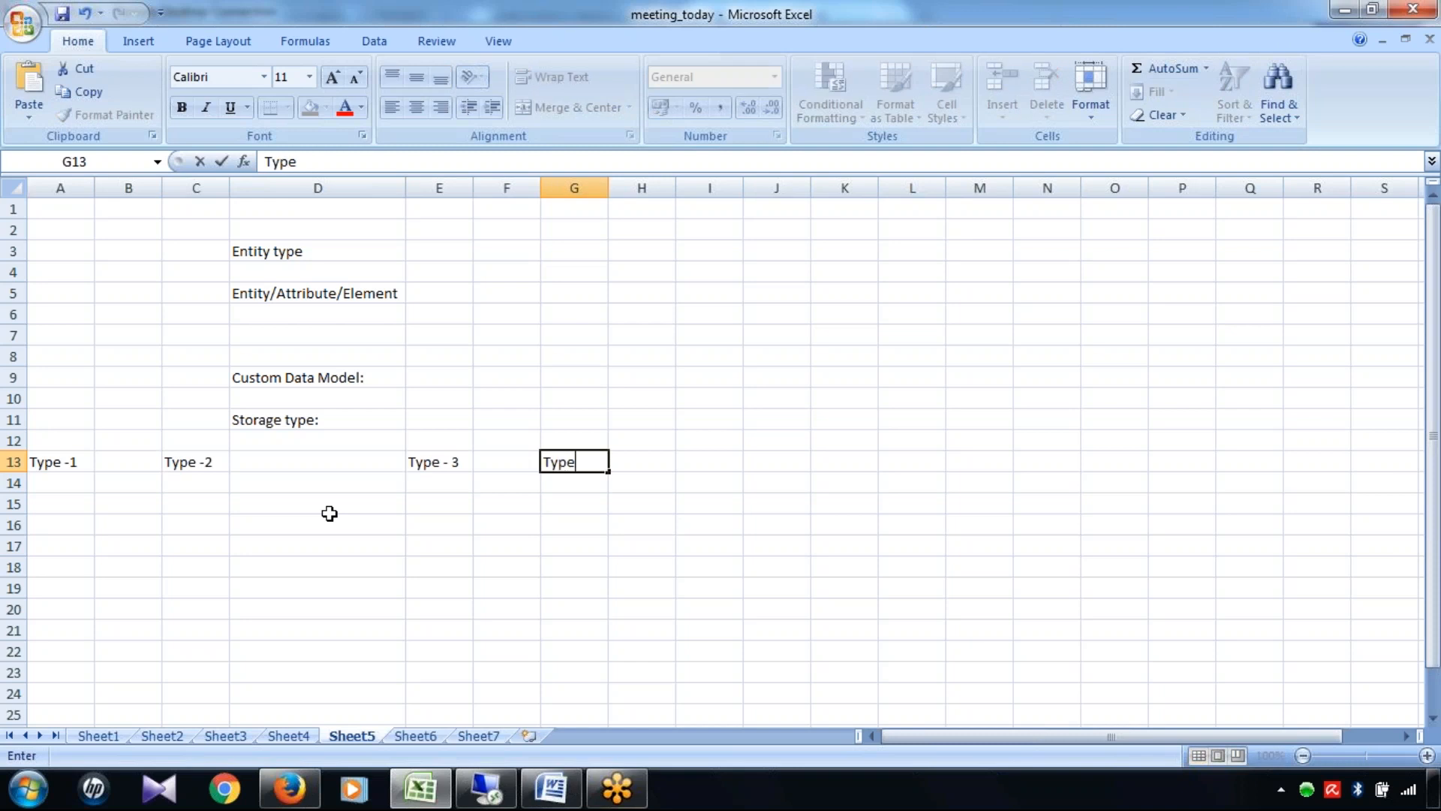
text(-4)
click(402, 587)
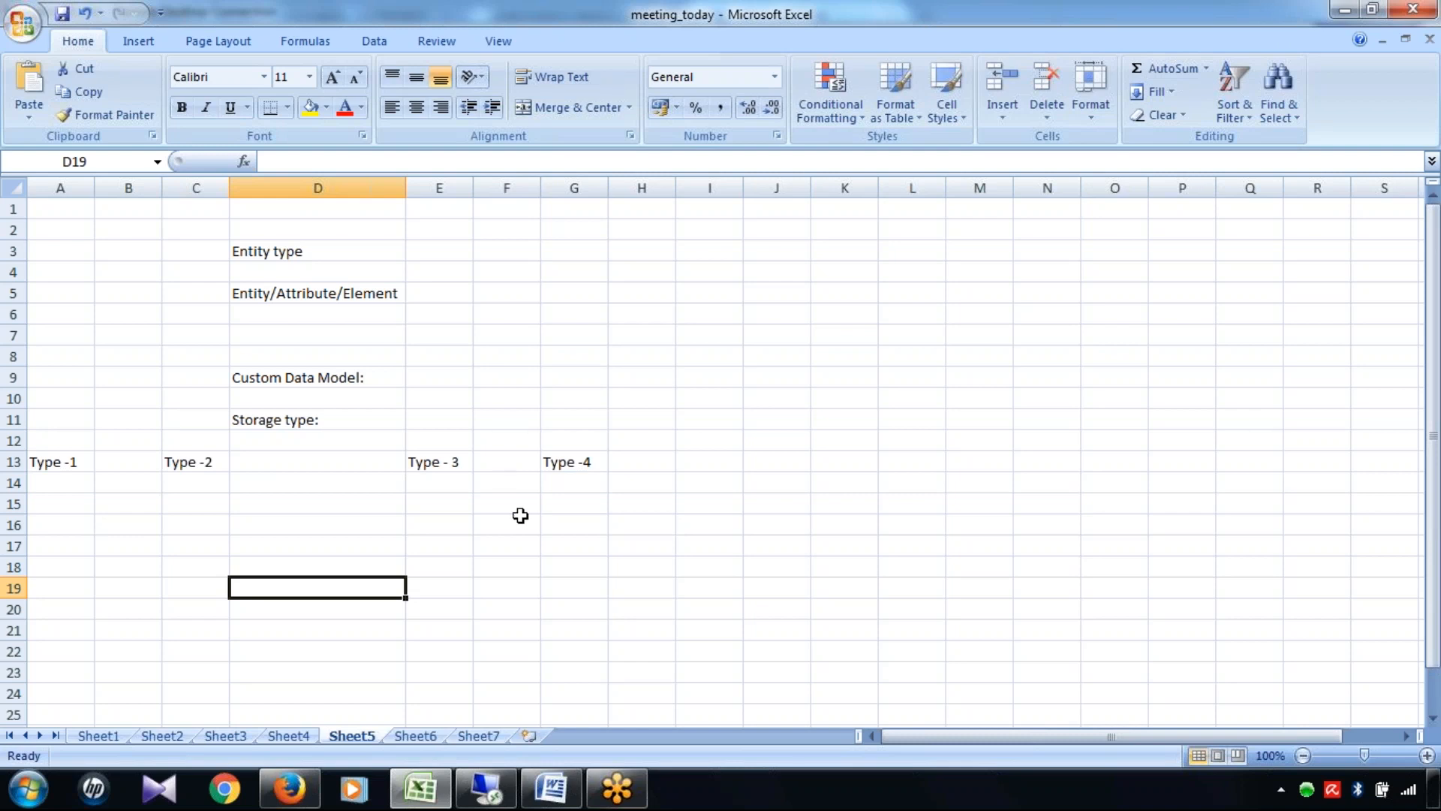
Consult SAP's Storage/Use Type options, enter "Changeable via Change Request, generated table" in Excel cell A15, and fit column A to the text
click(492, 784)
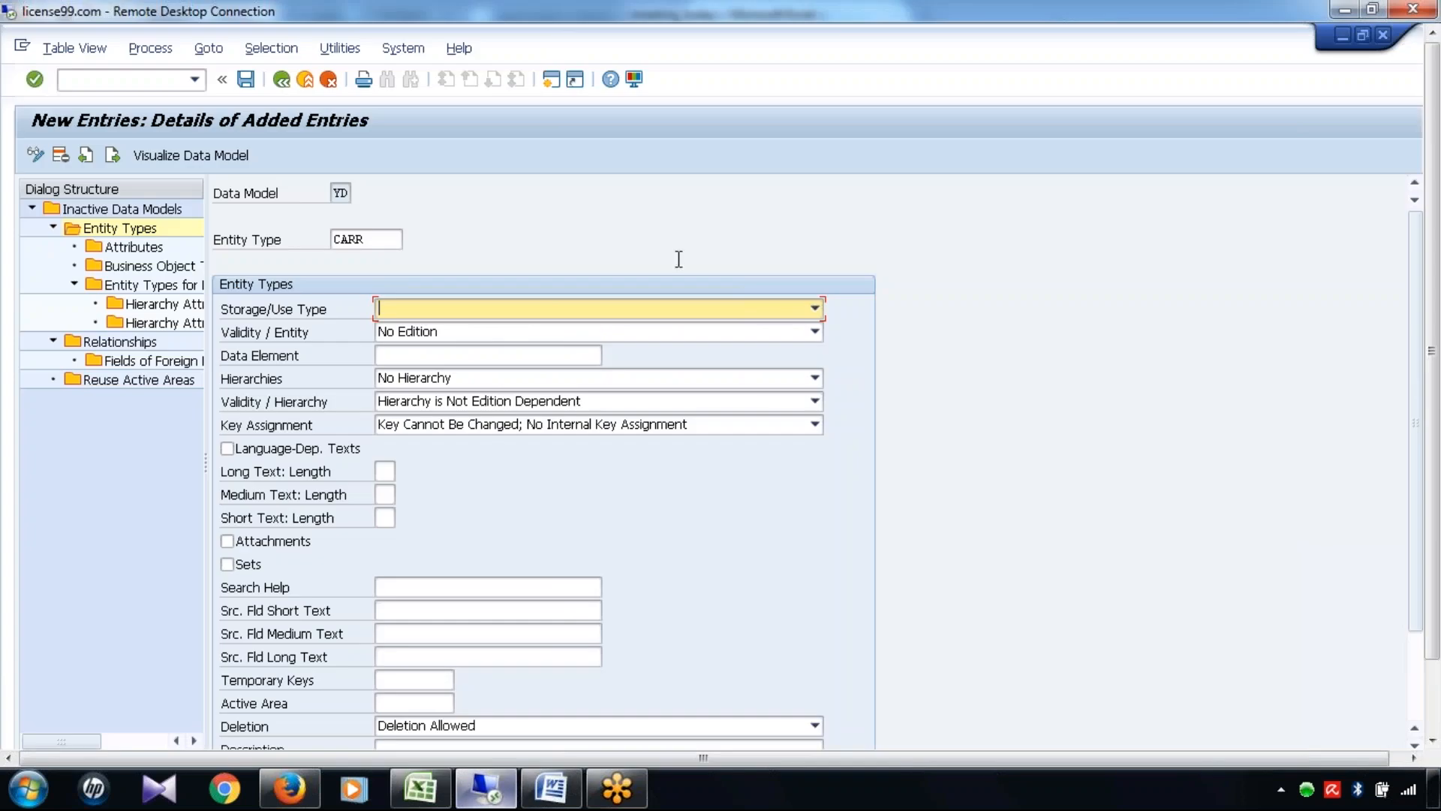
click(815, 308)
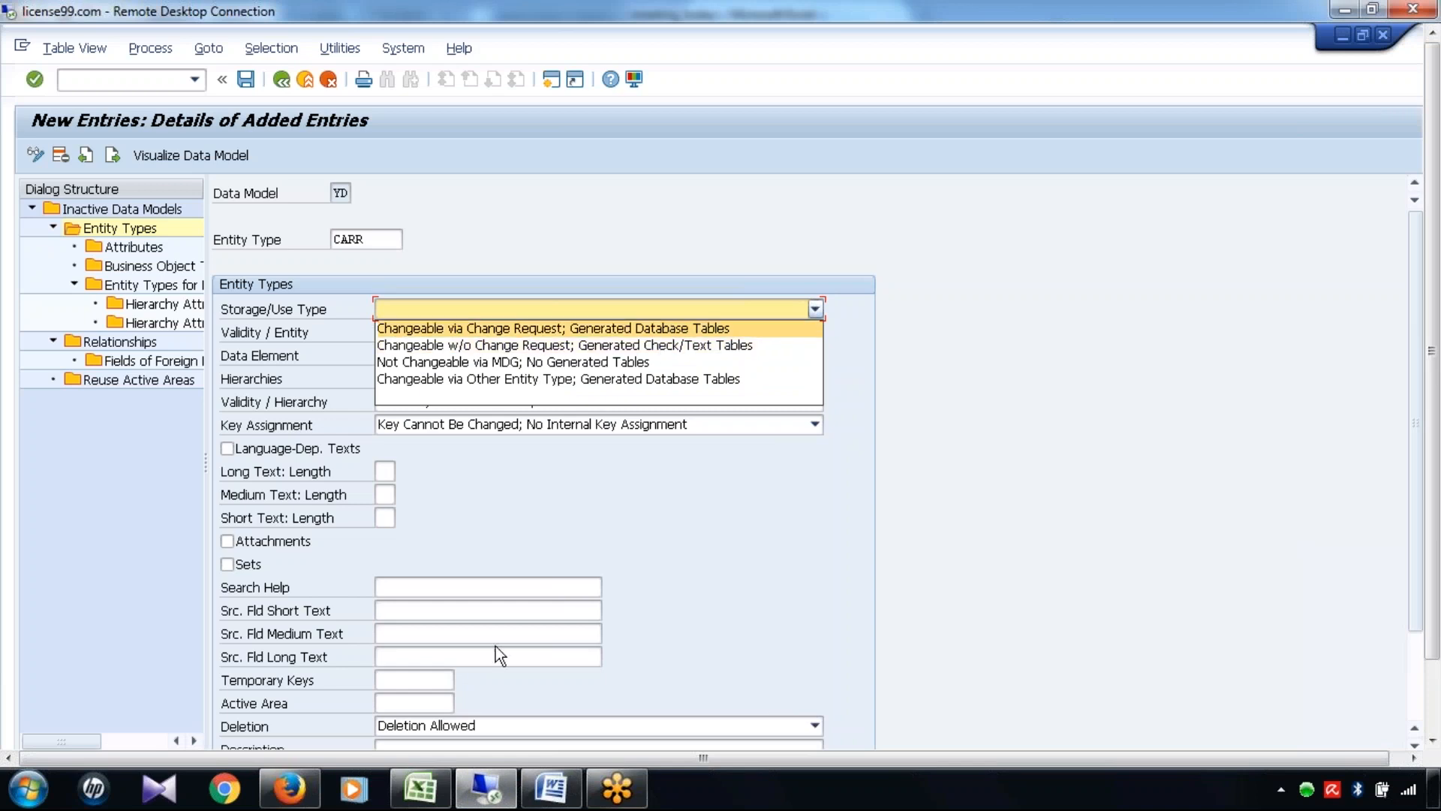
click(421, 788)
click(66, 510)
text(Chan)
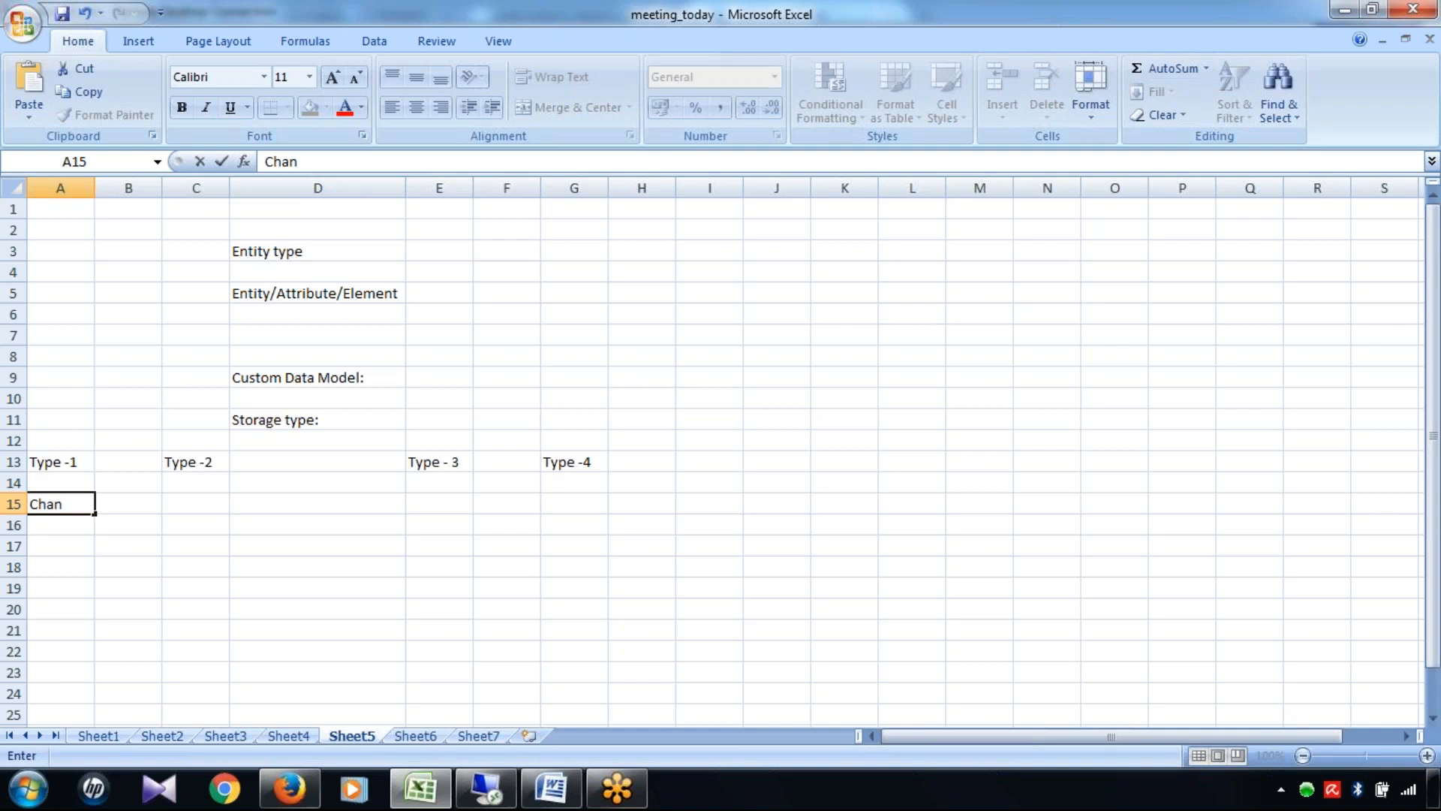
text(geable via Change Request, generated table)
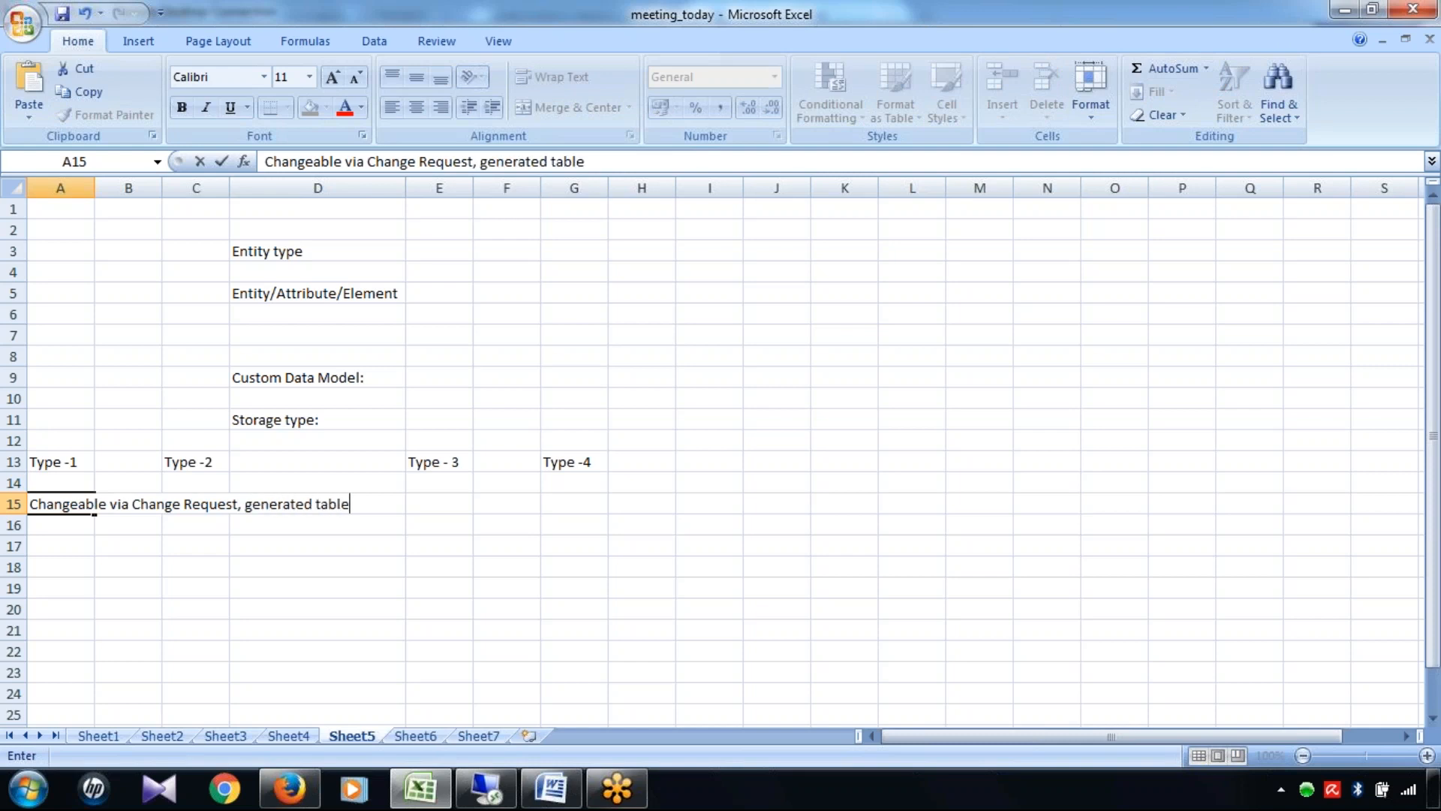
double_click(94, 184)
click(291, 551)
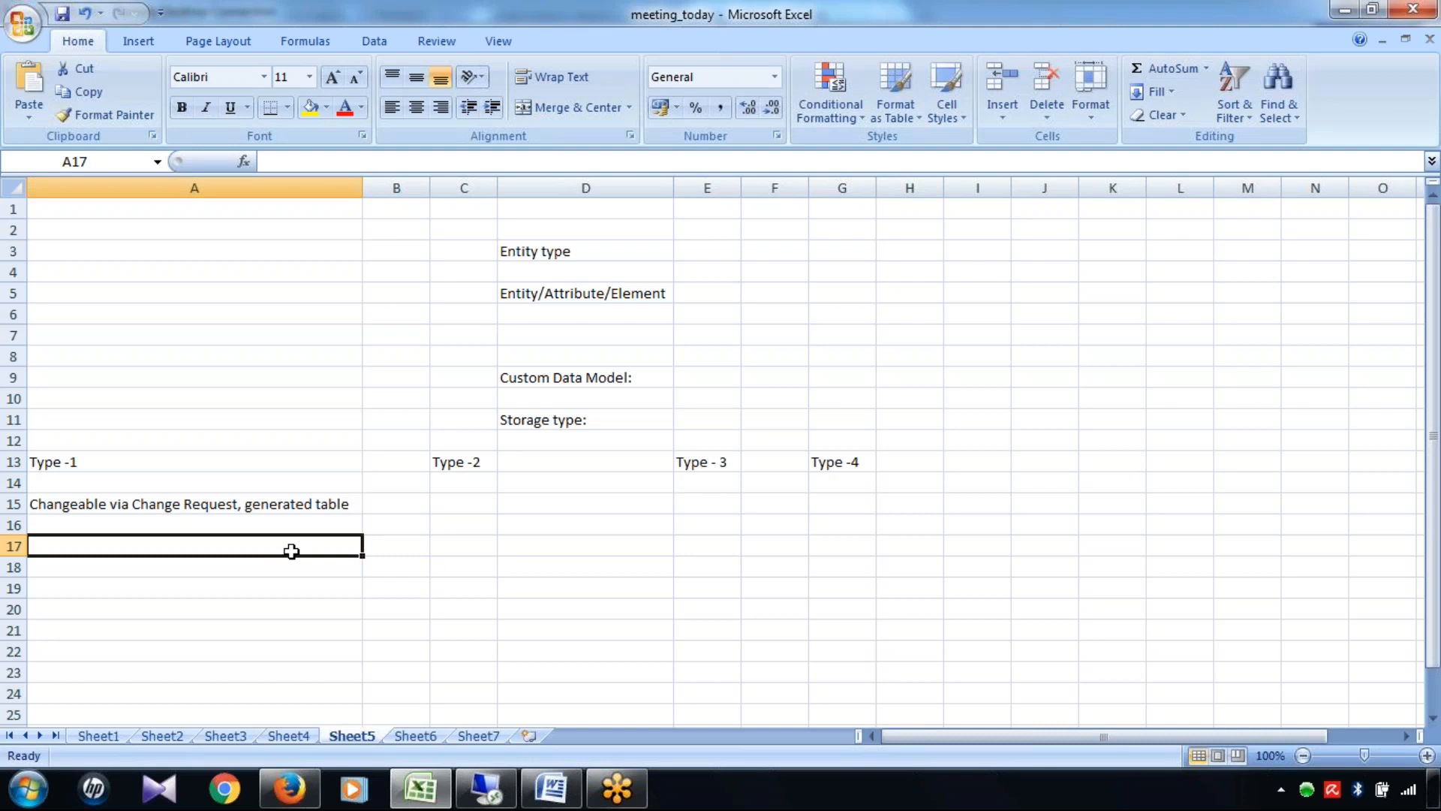
Amend cell A15 to read "Changeable via Change Request, generated database table" and return to the Storage/Use Type options in the SAP remote session
click(253, 504)
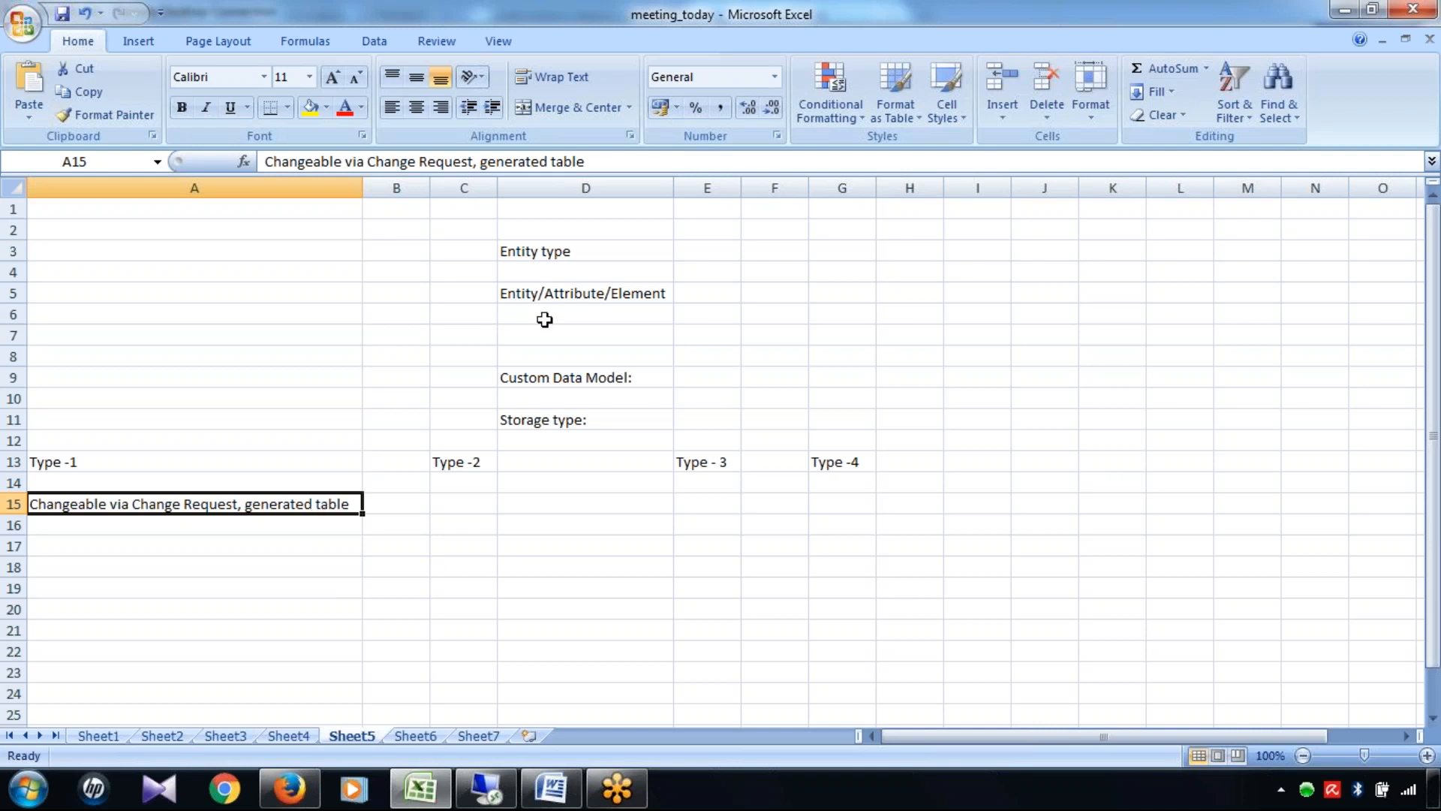
click(552, 162)
text(database)
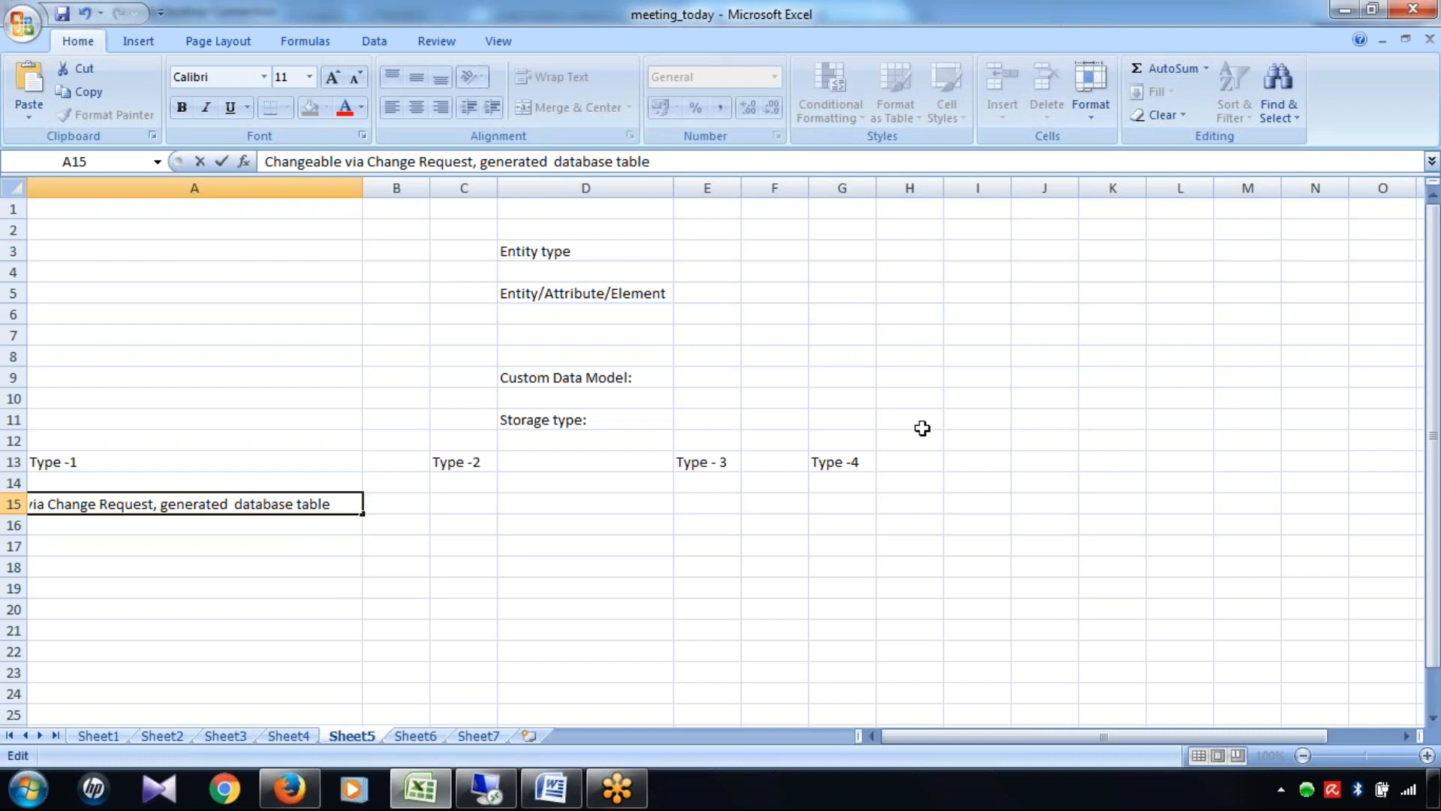
click(553, 579)
click(485, 788)
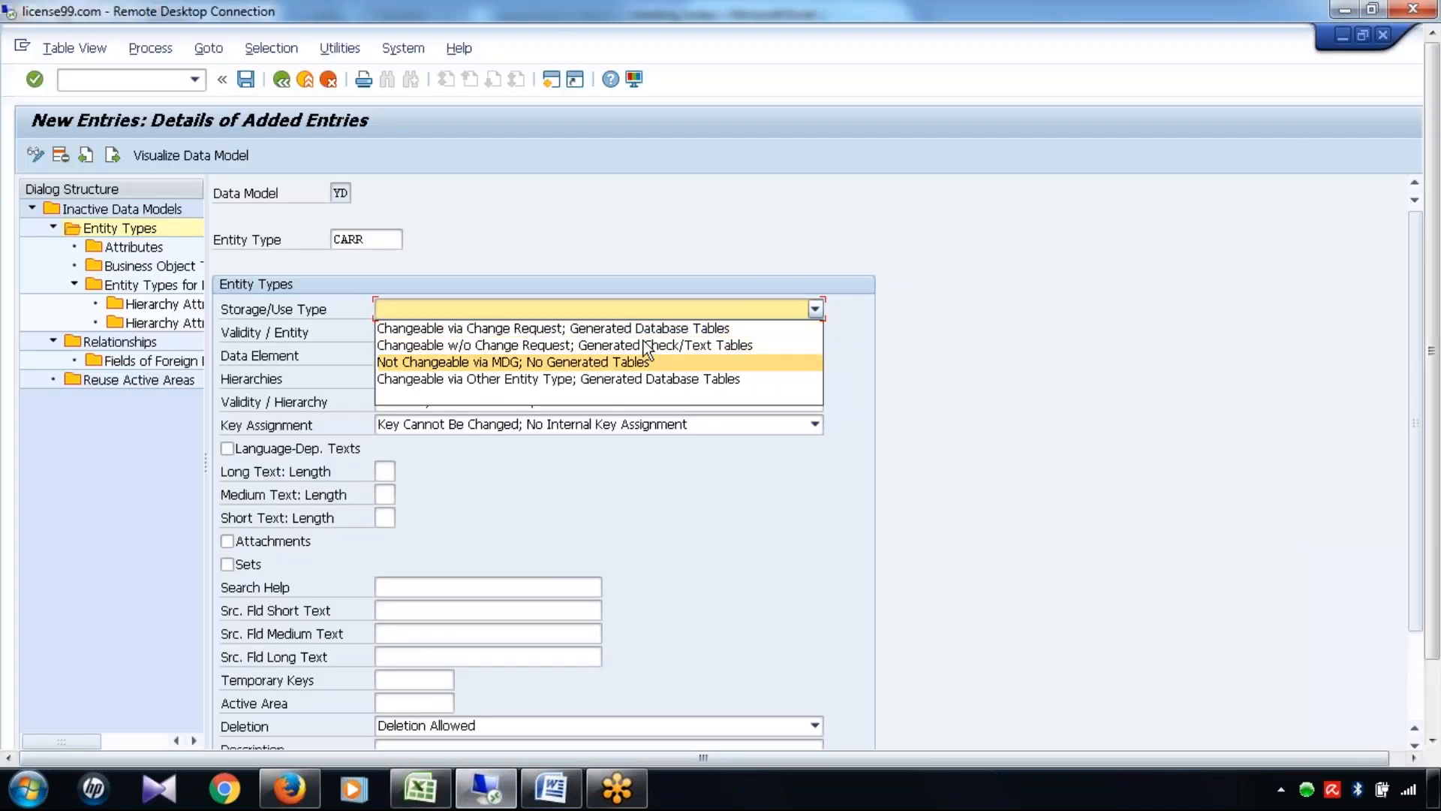
Close the Storage/Use Type options, switch to the Excel workbook and widen column A to fit the text in cell A15
click(1005, 406)
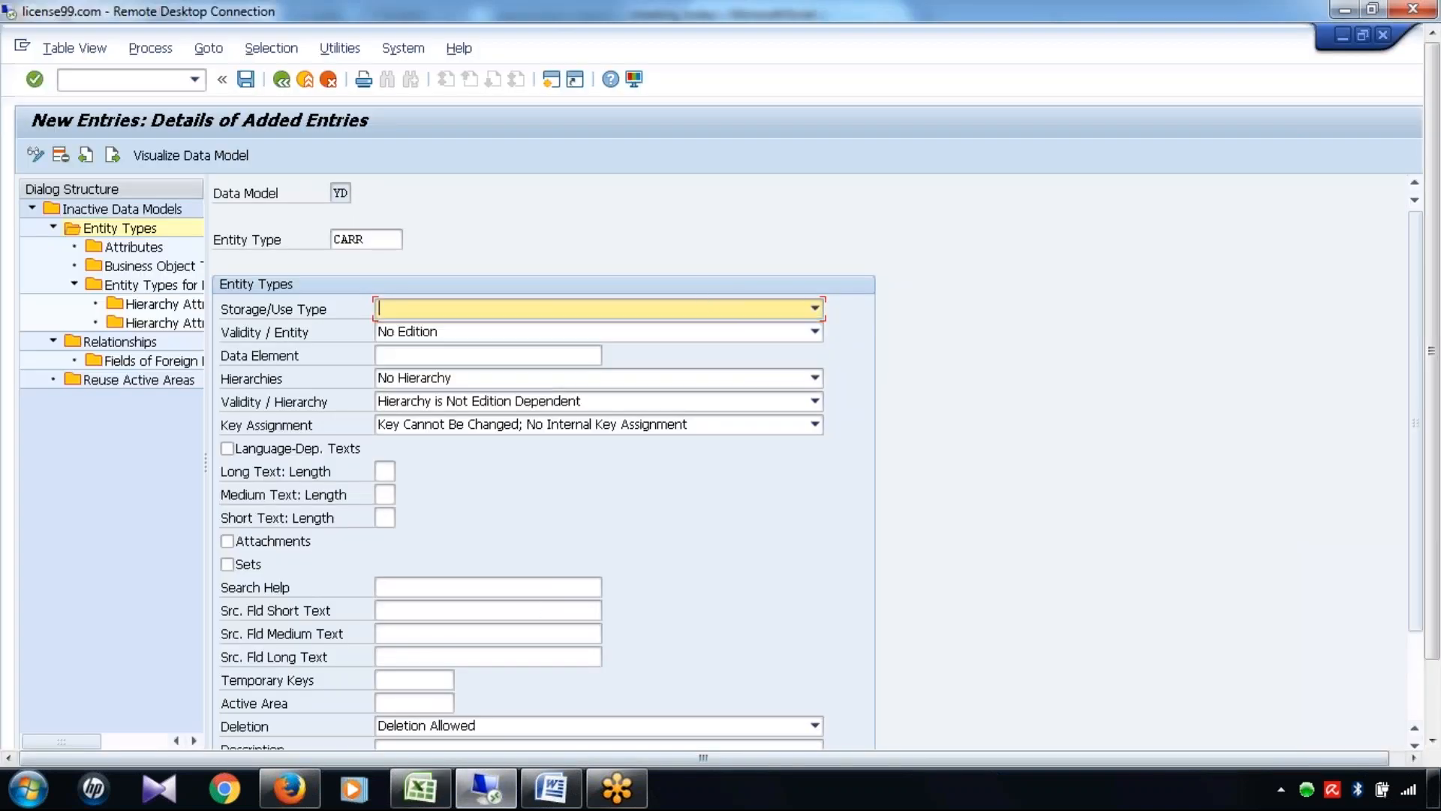
click(422, 790)
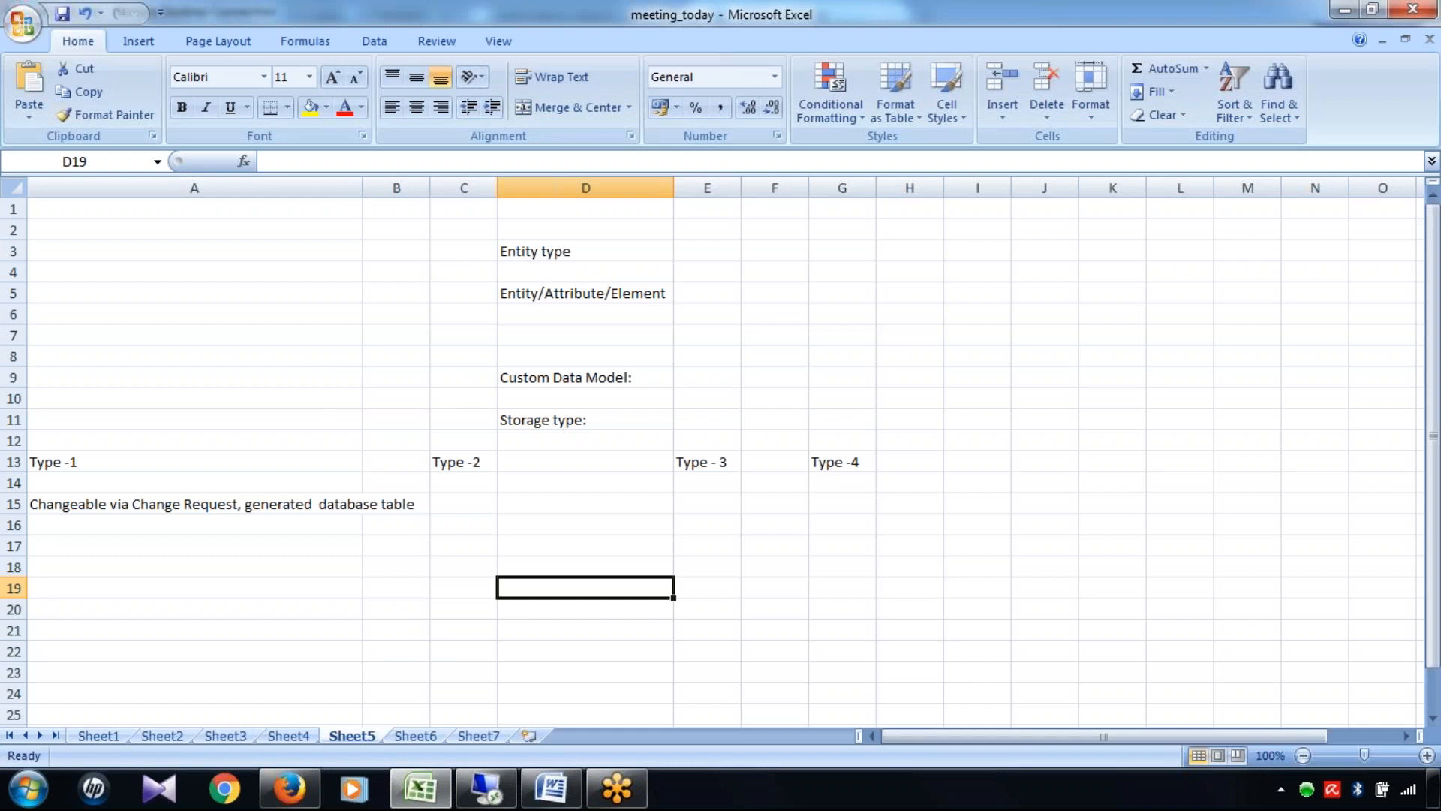
double_click(363, 187)
click(335, 550)
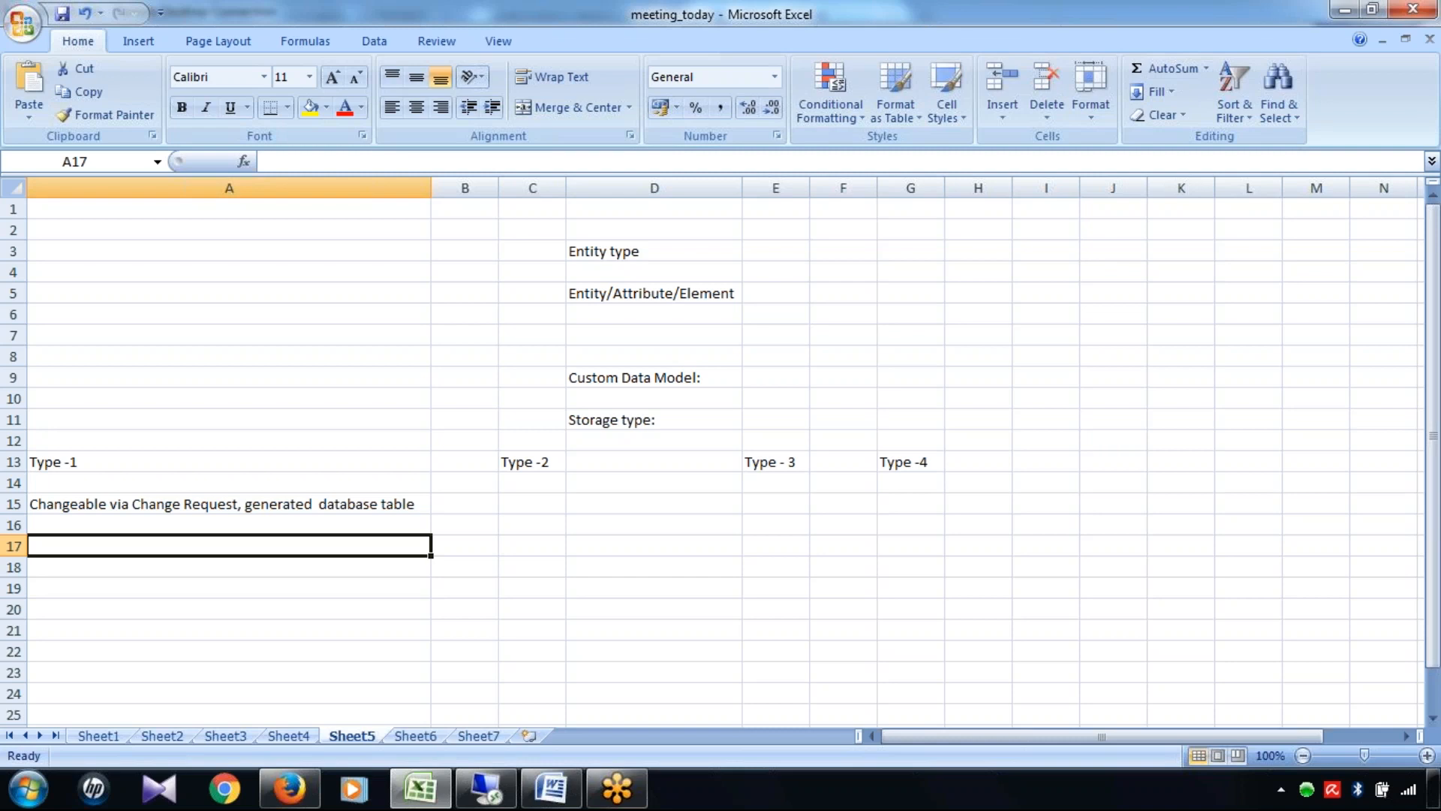
click(212, 524)
click(208, 501)
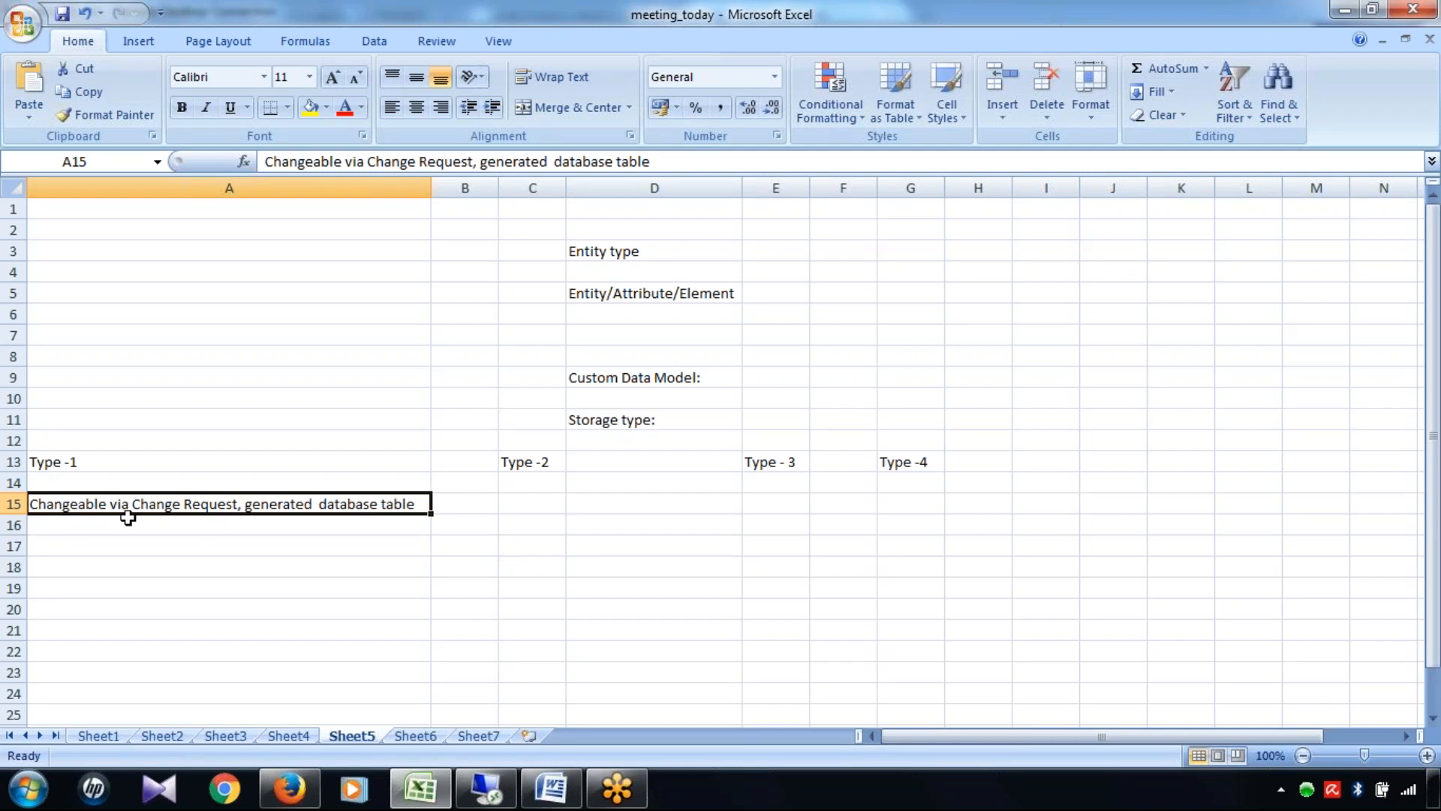
click(162, 569)
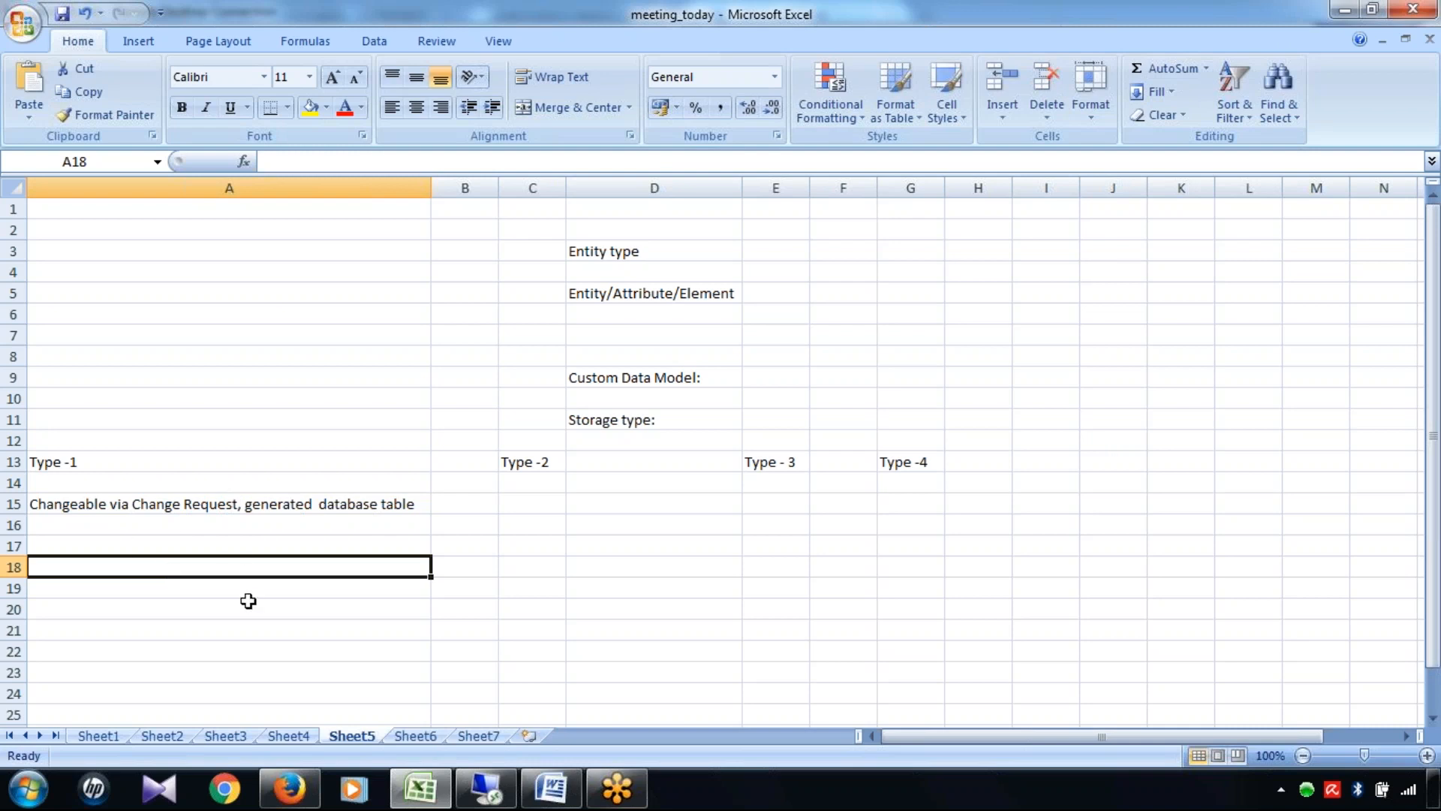
Enter "Eg:" in cell A17 and "MATERIAL - Entity type" in cell A19
click(187, 505)
click(187, 552)
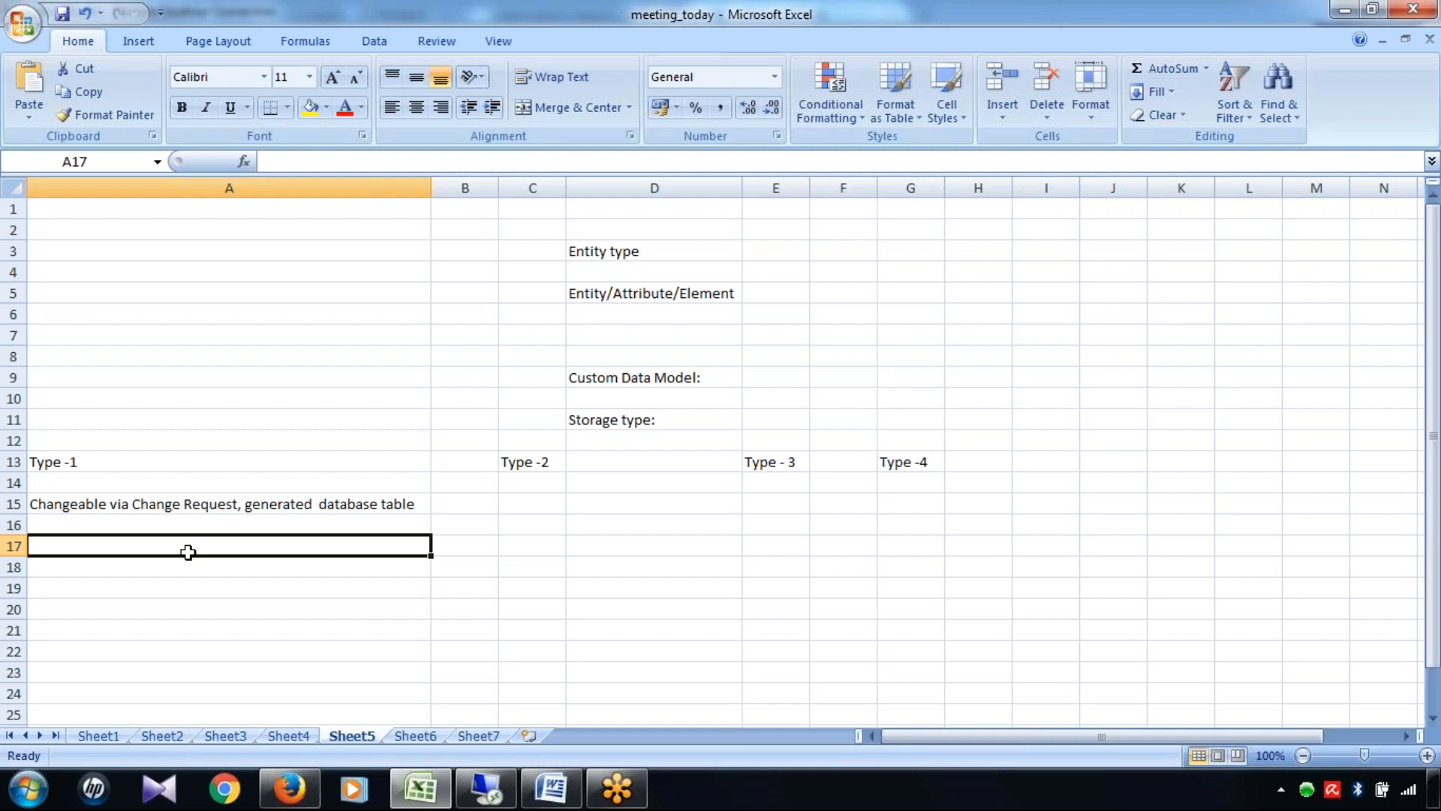
text(Eg)
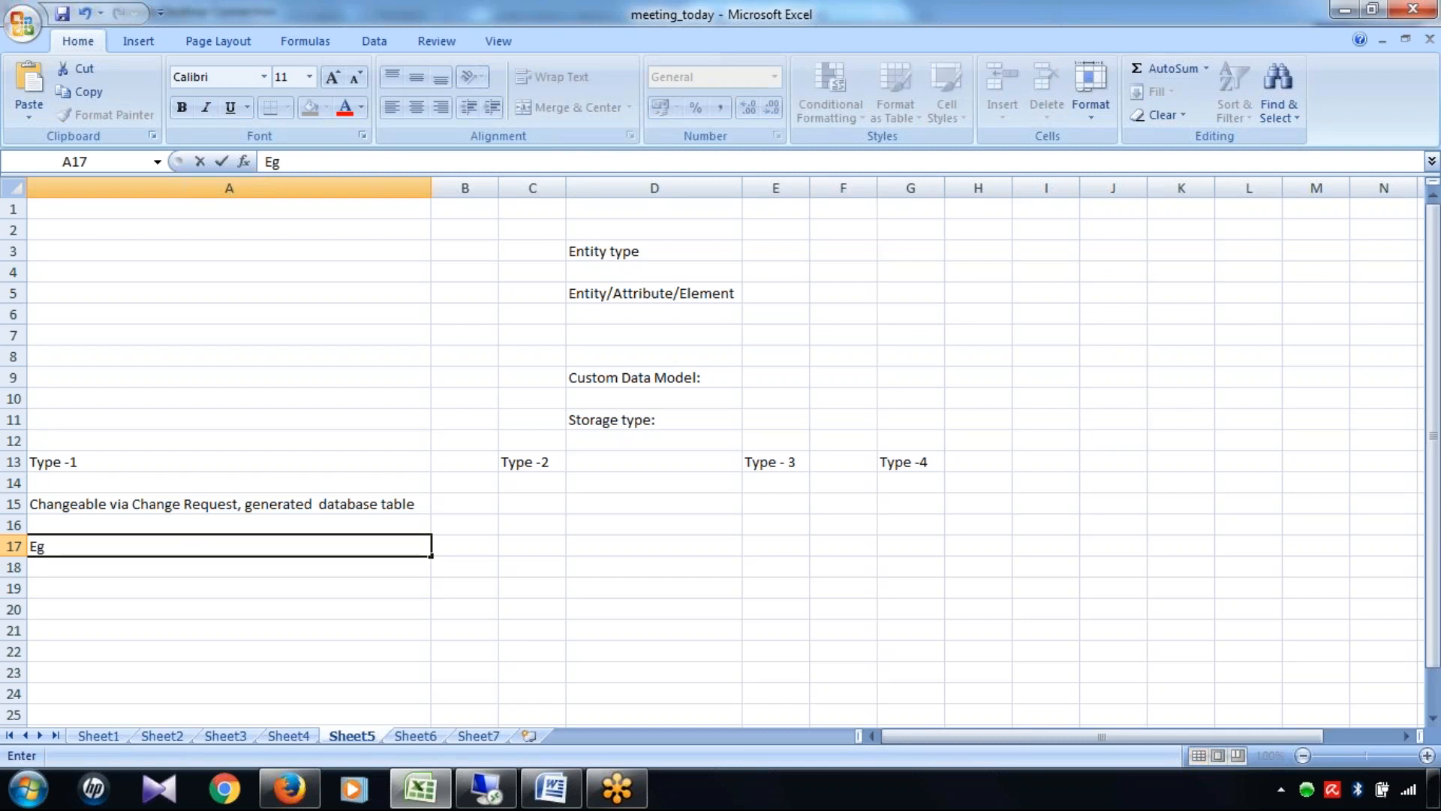
text(:)
key(Return)
key(Return)
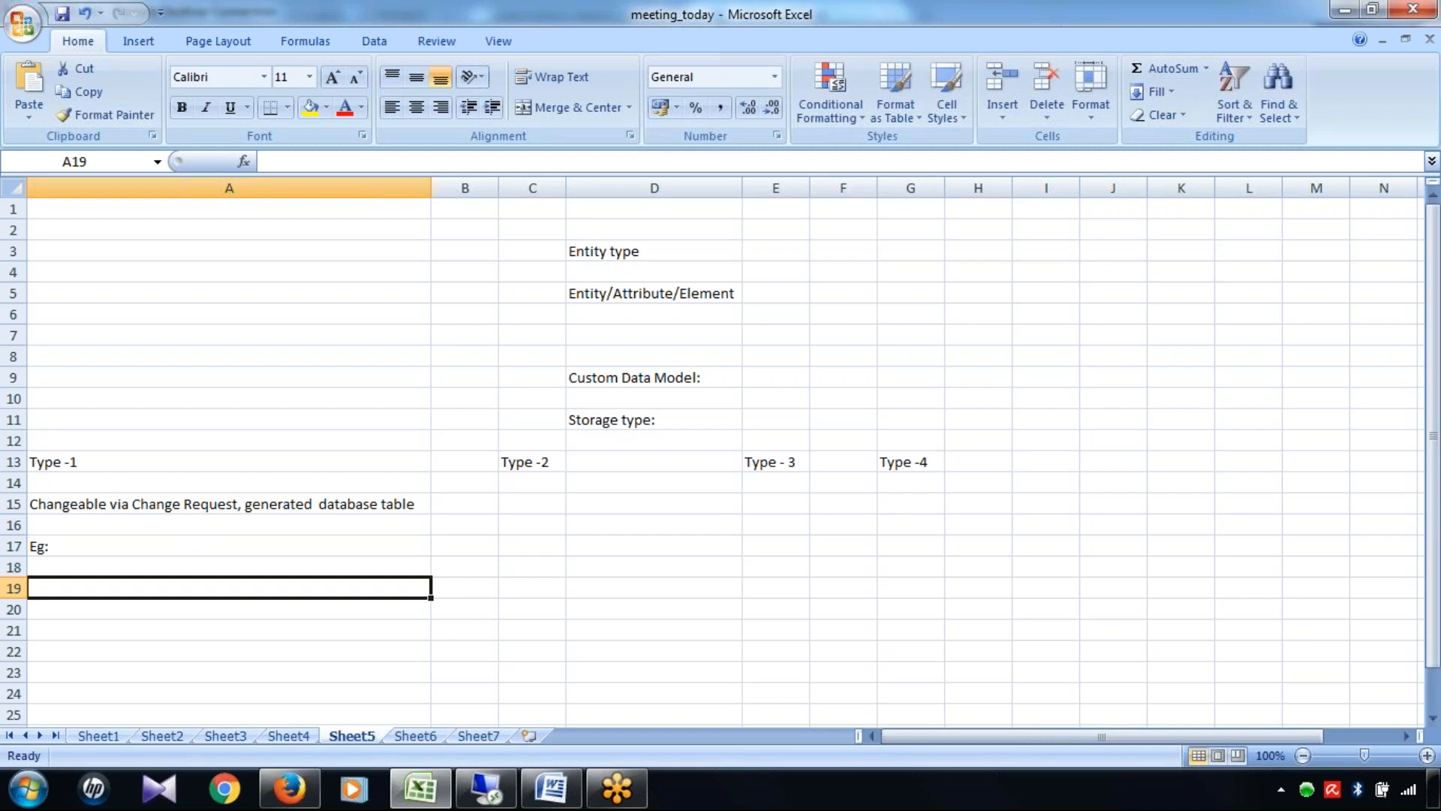
text(MATER)
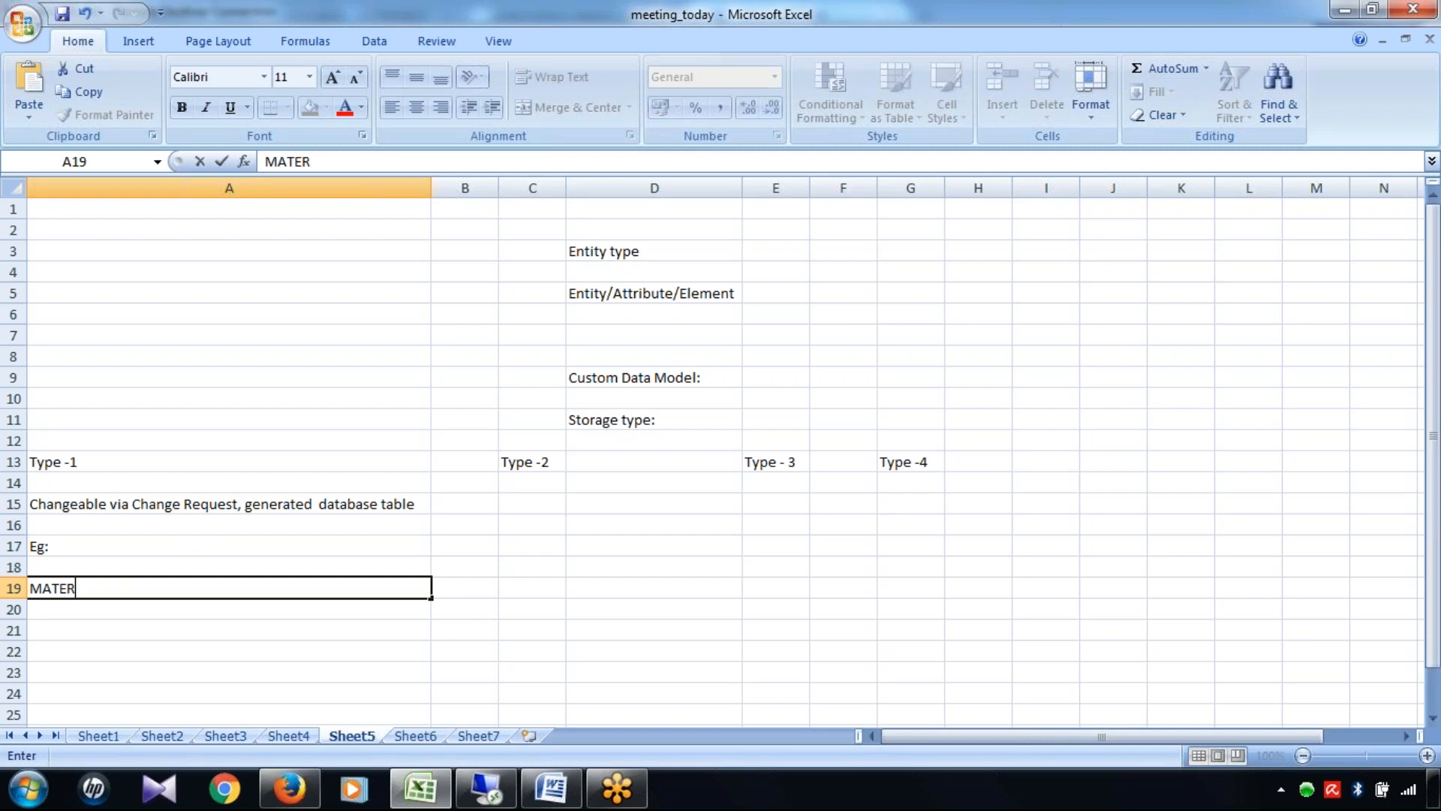
text(IAL - Entity type)
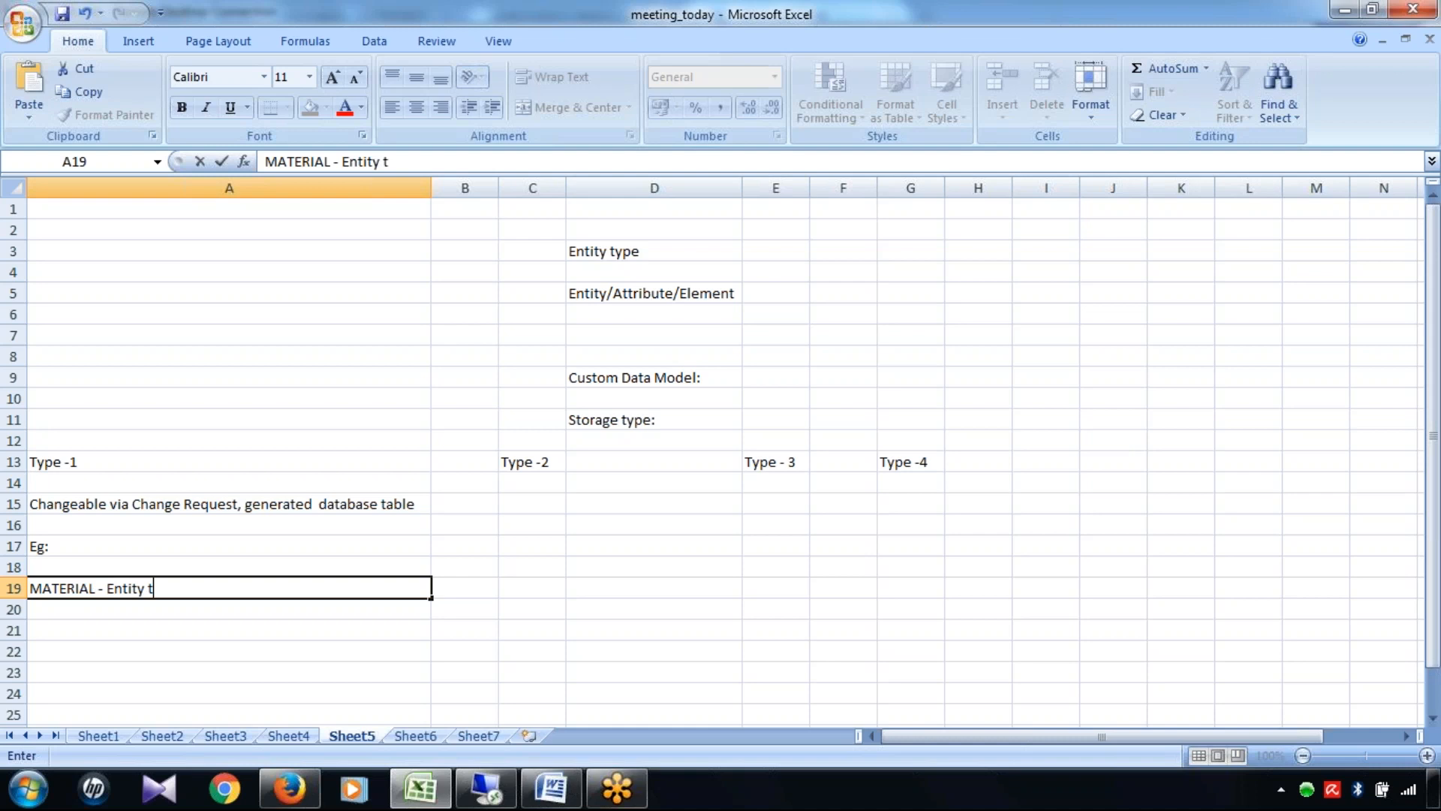
Enter the examples "Material Type" in cell A21 and "Material Group" in cell A23
click(133, 631)
text(Mate)
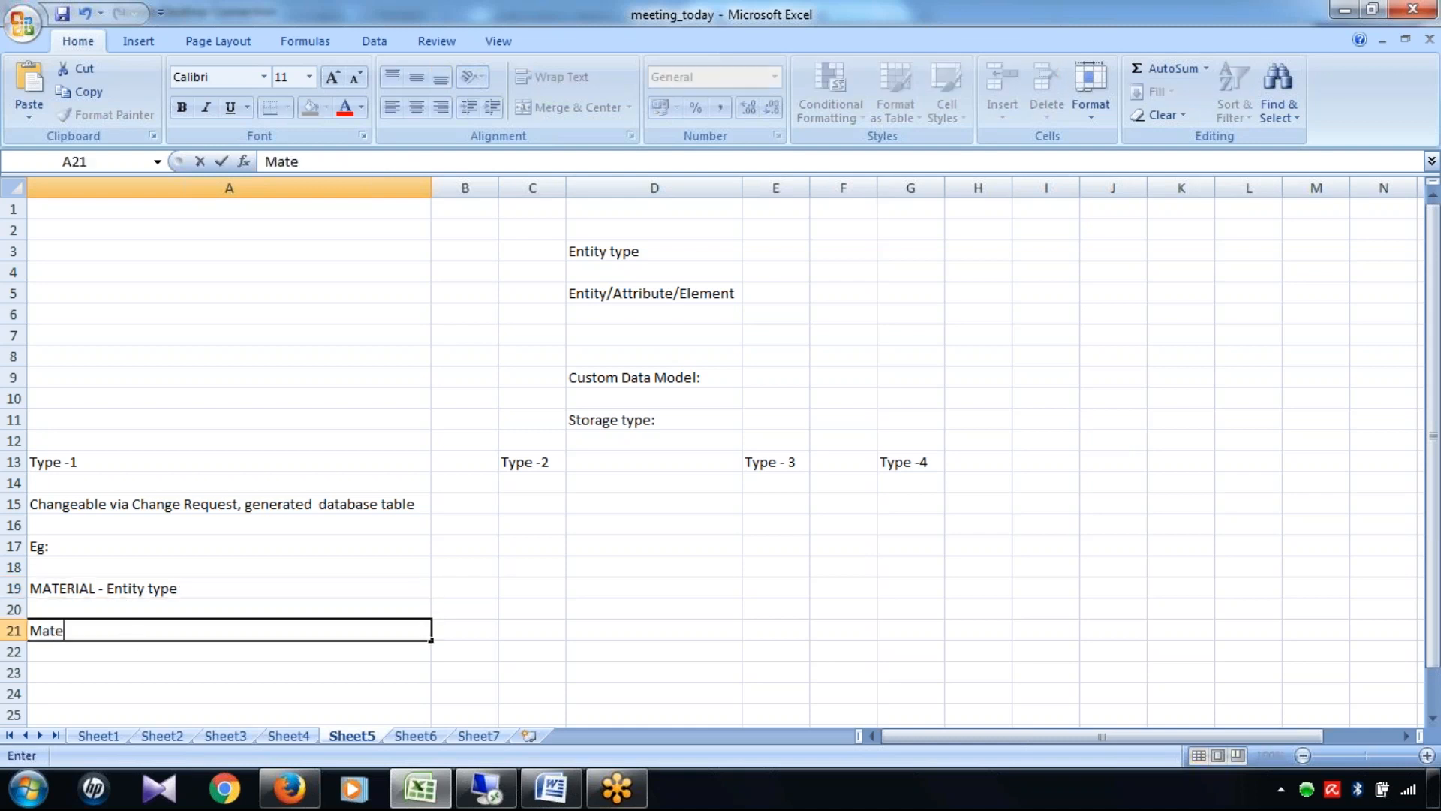
text(rial Type)
key(Return)
key(Return)
text(Mater)
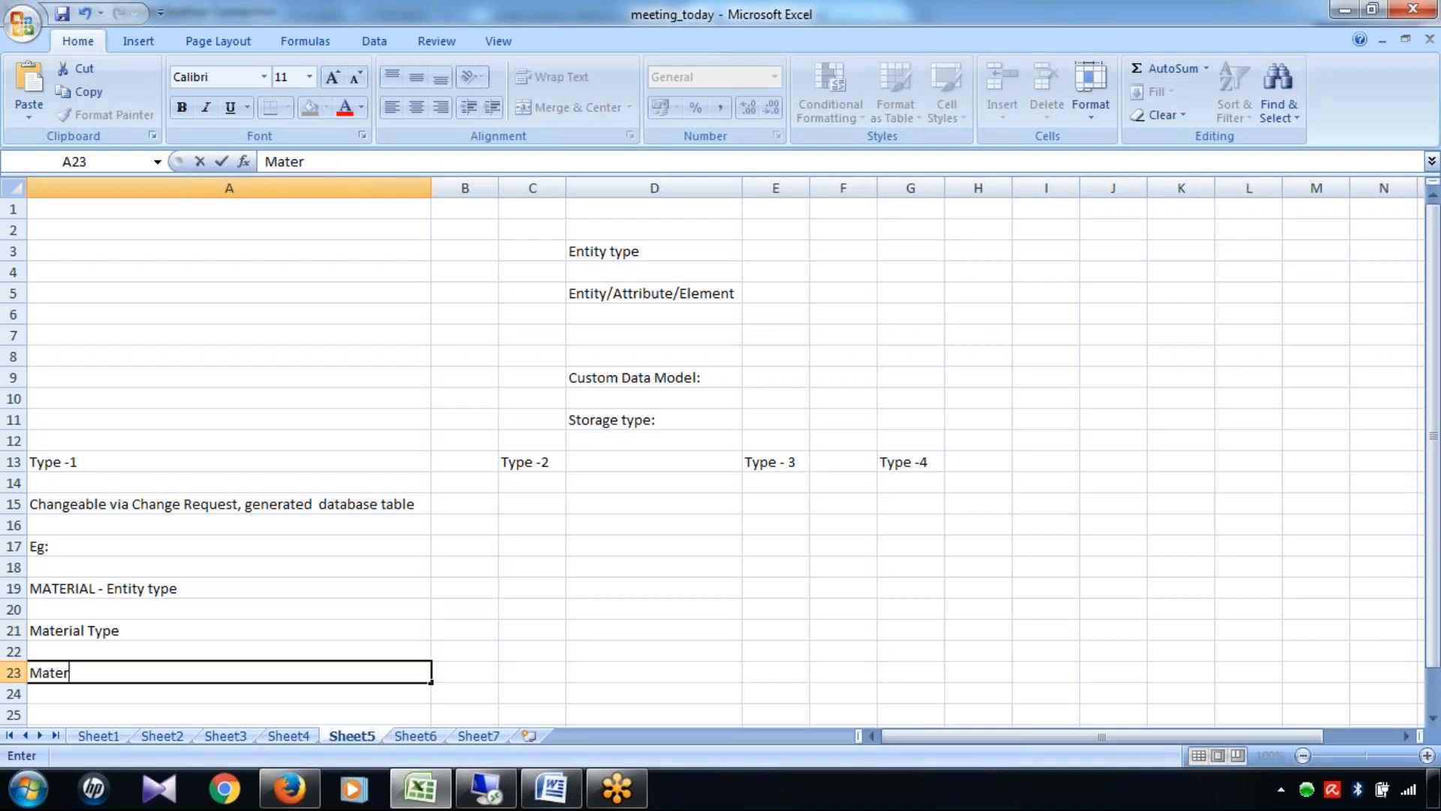
text(ial Group)
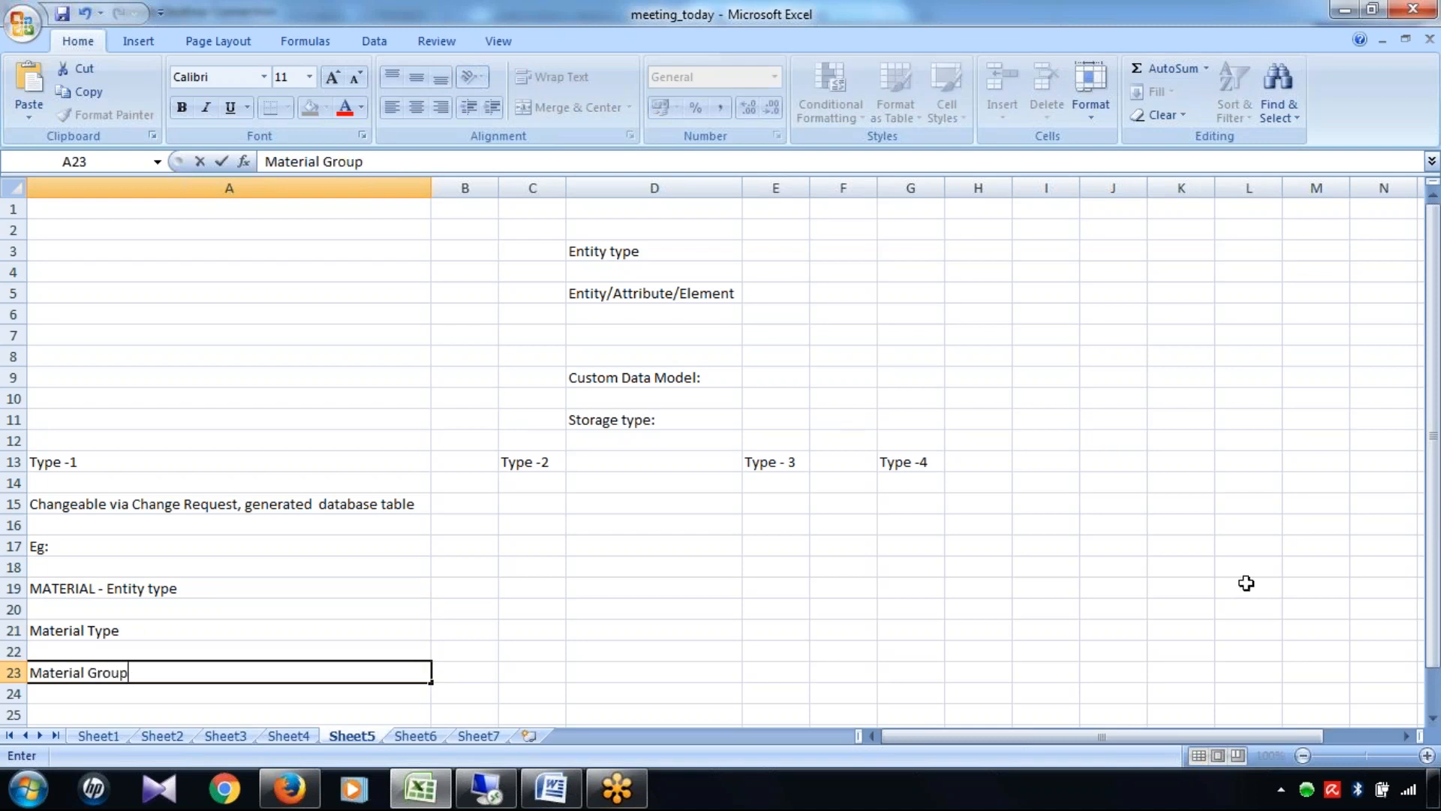
Enter the examples "Industry sector" in cell A25 and "UoM" in cell A27
click(1433, 717)
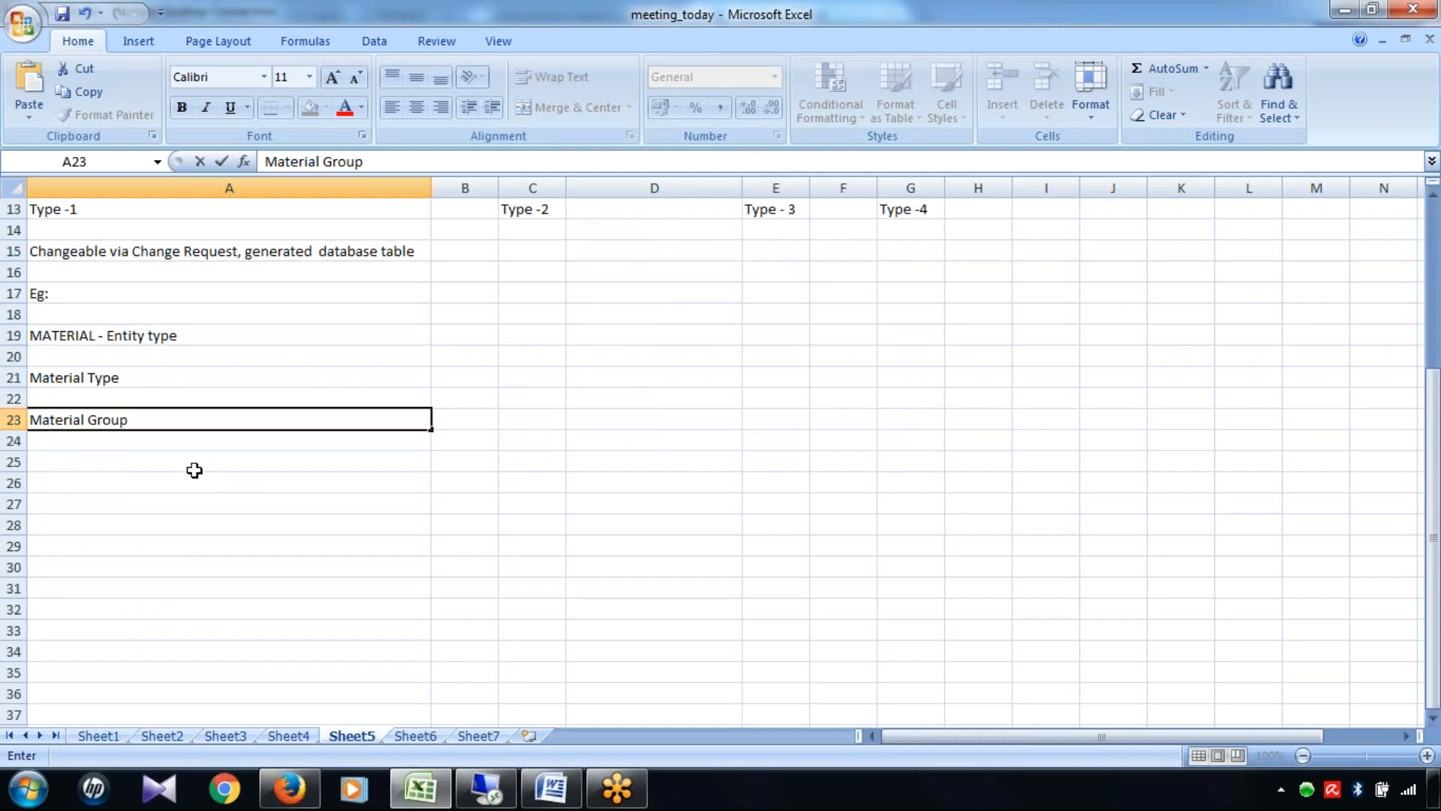
key(Return)
key(Return)
text(In)
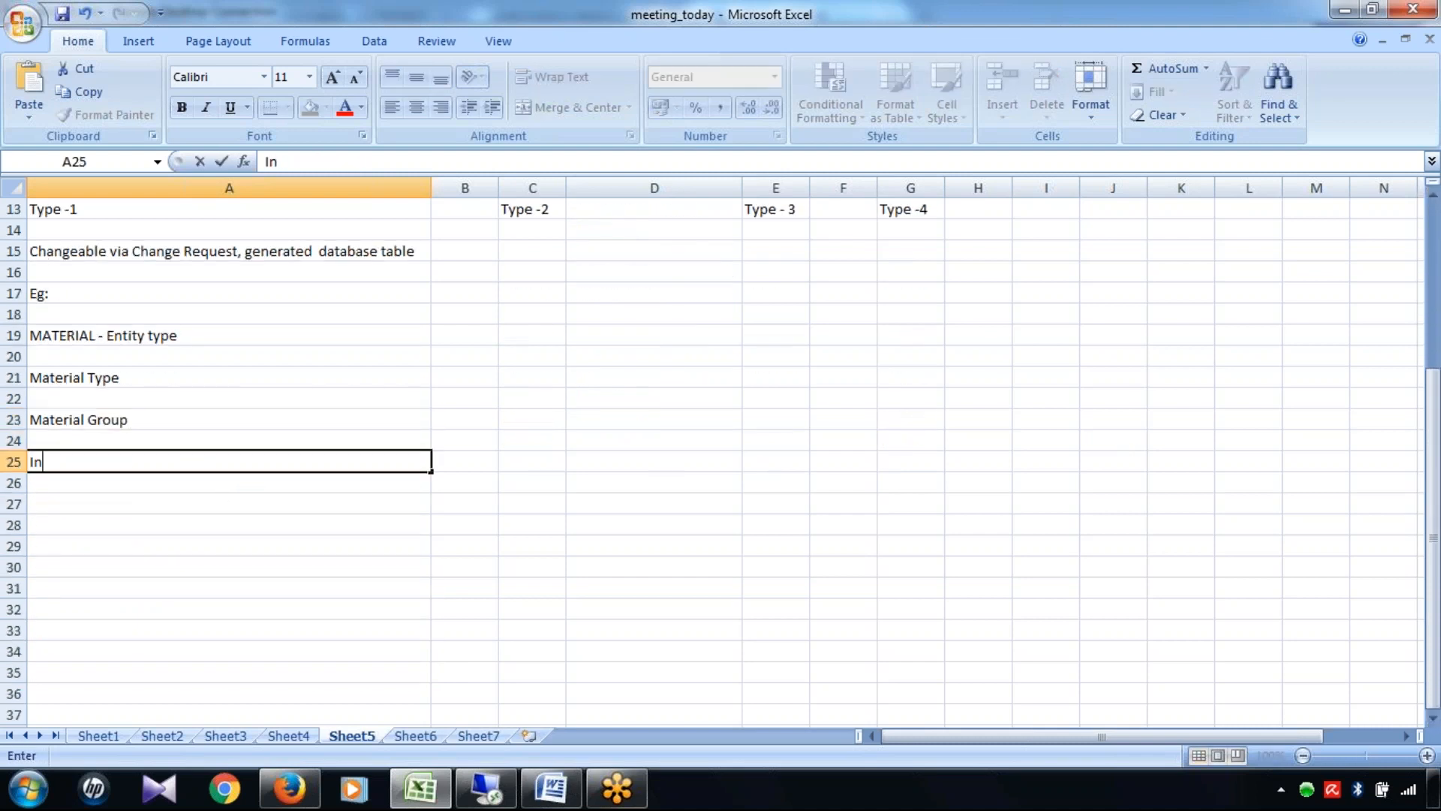
text(dustry sector)
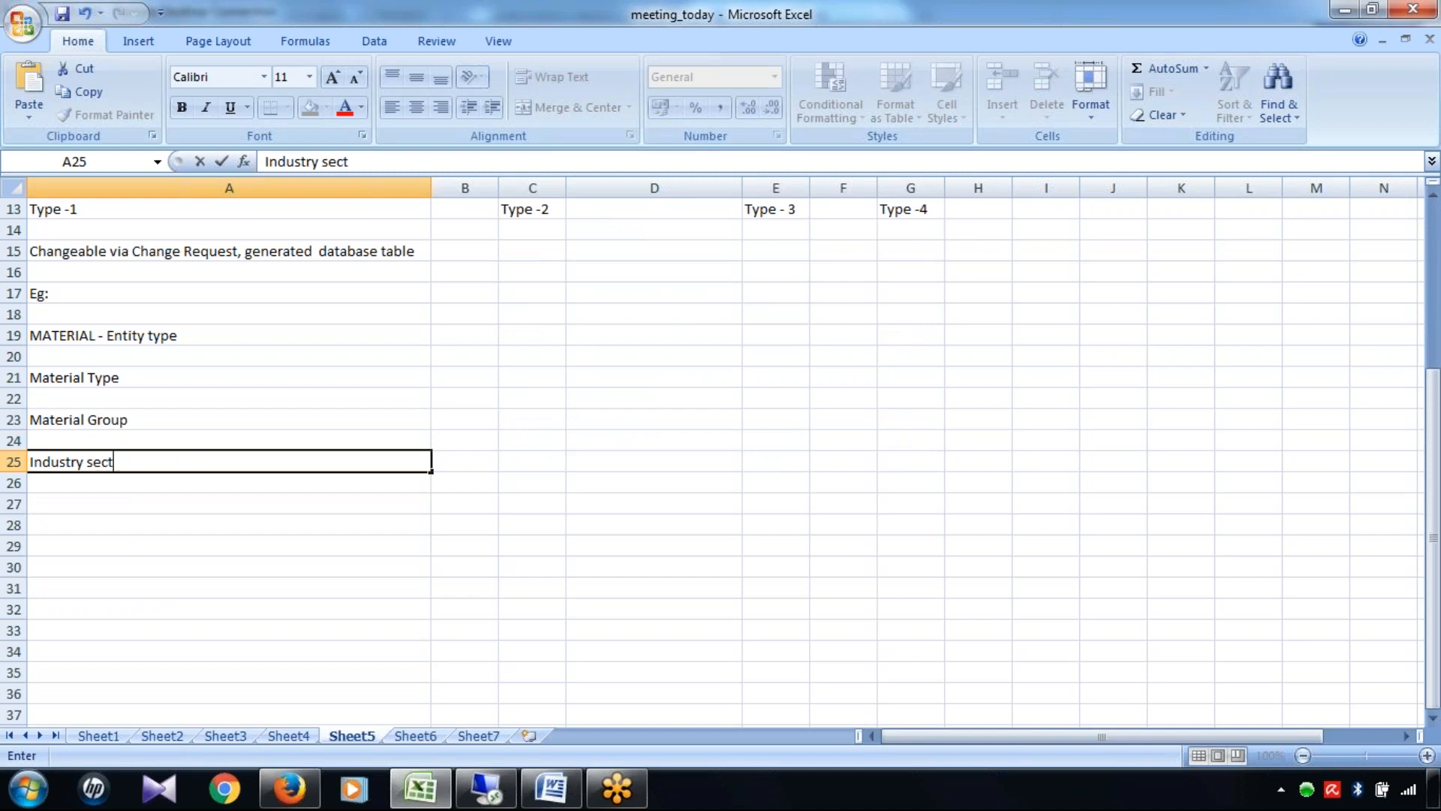
key(Return)
key(Return)
text(UoM)
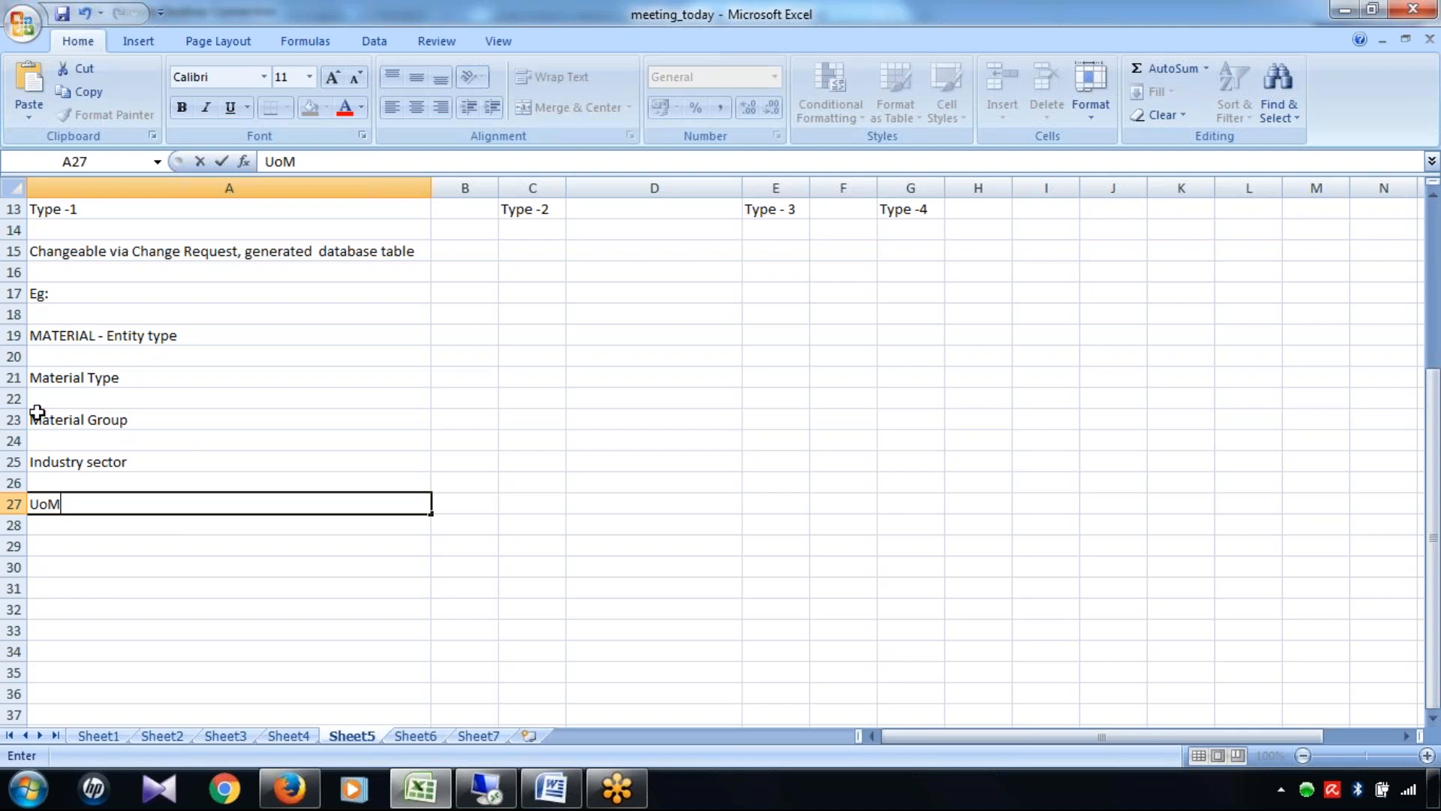
click(102, 335)
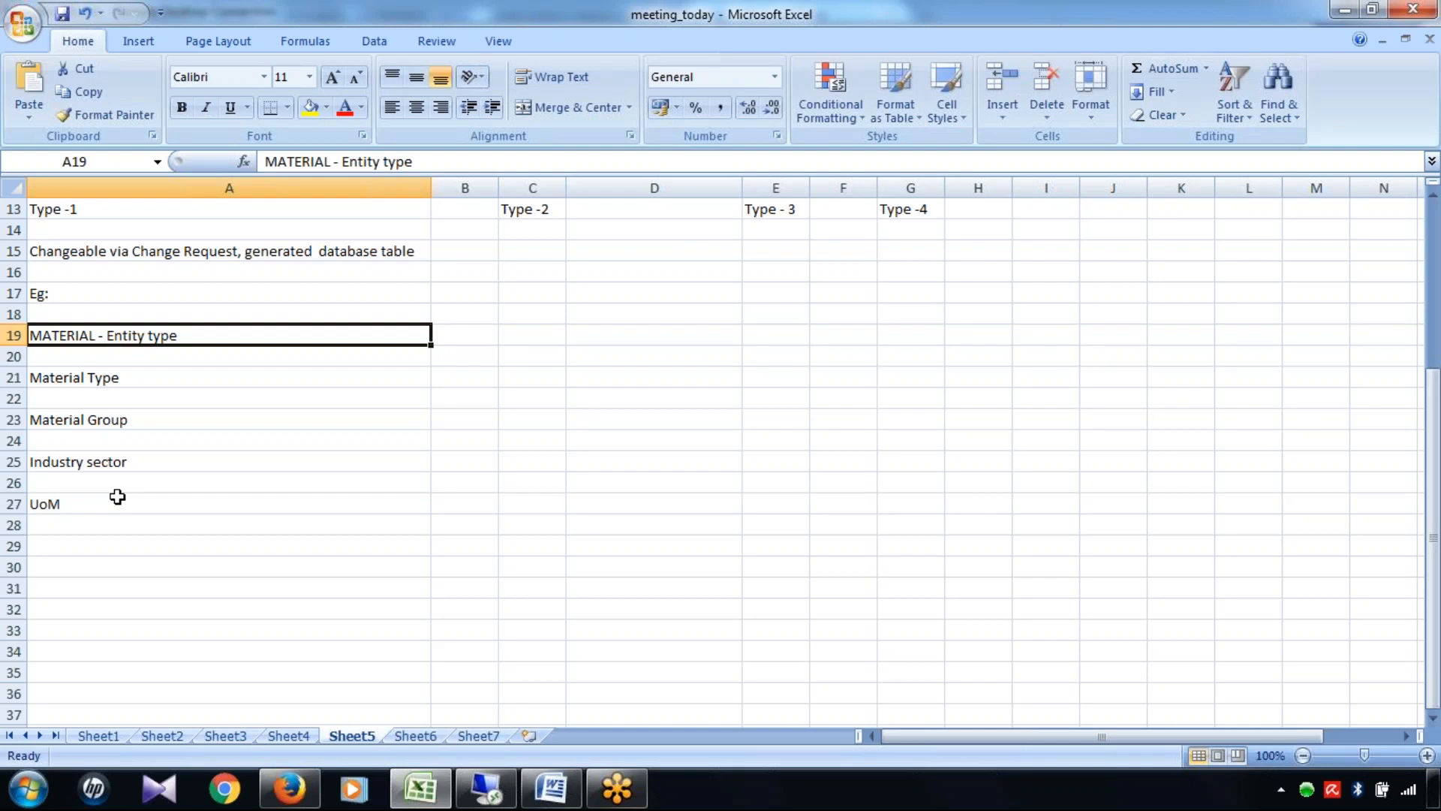
Go through the Type -1 heading and its listed examples, from Material Type down to UoM
click(93, 378)
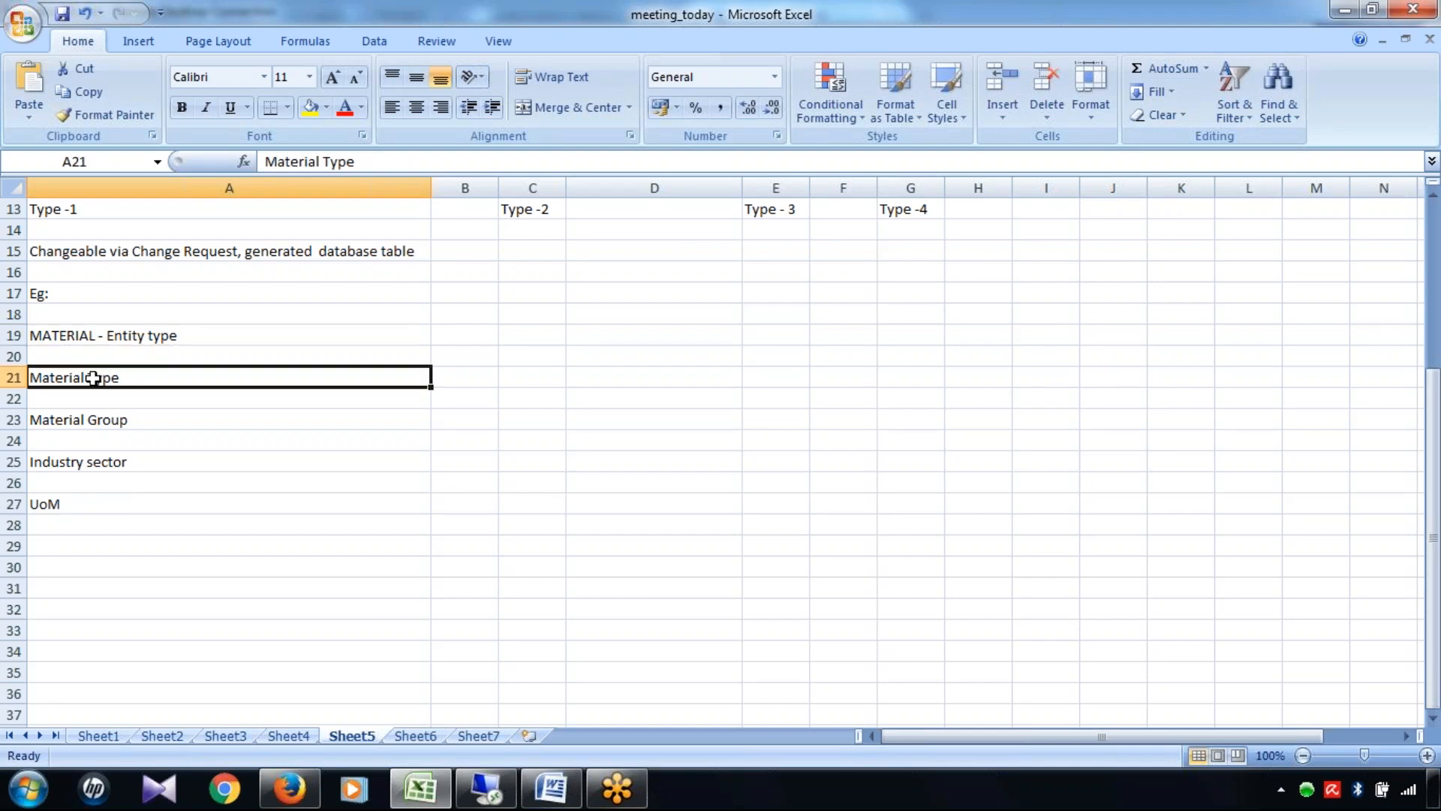
click(133, 417)
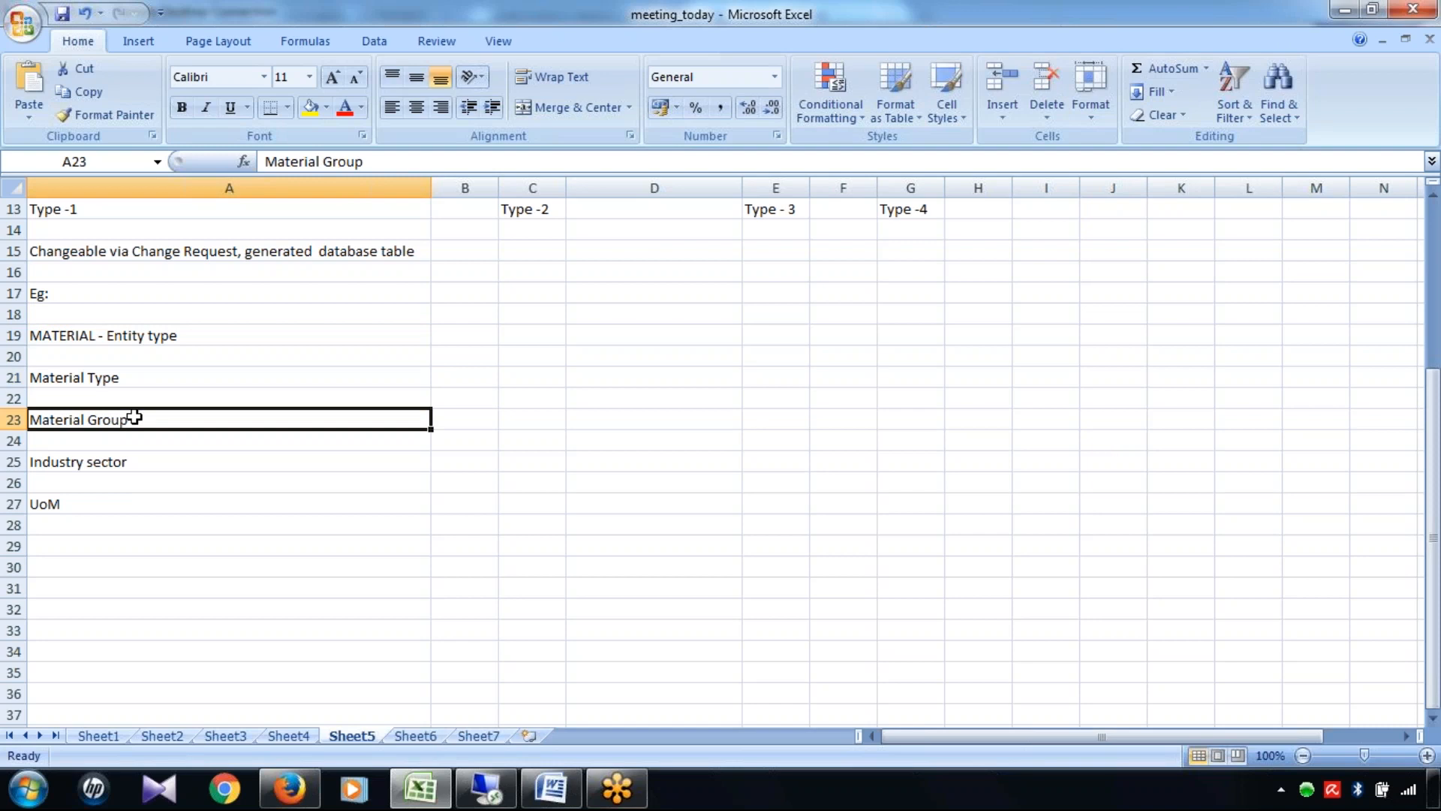
click(149, 460)
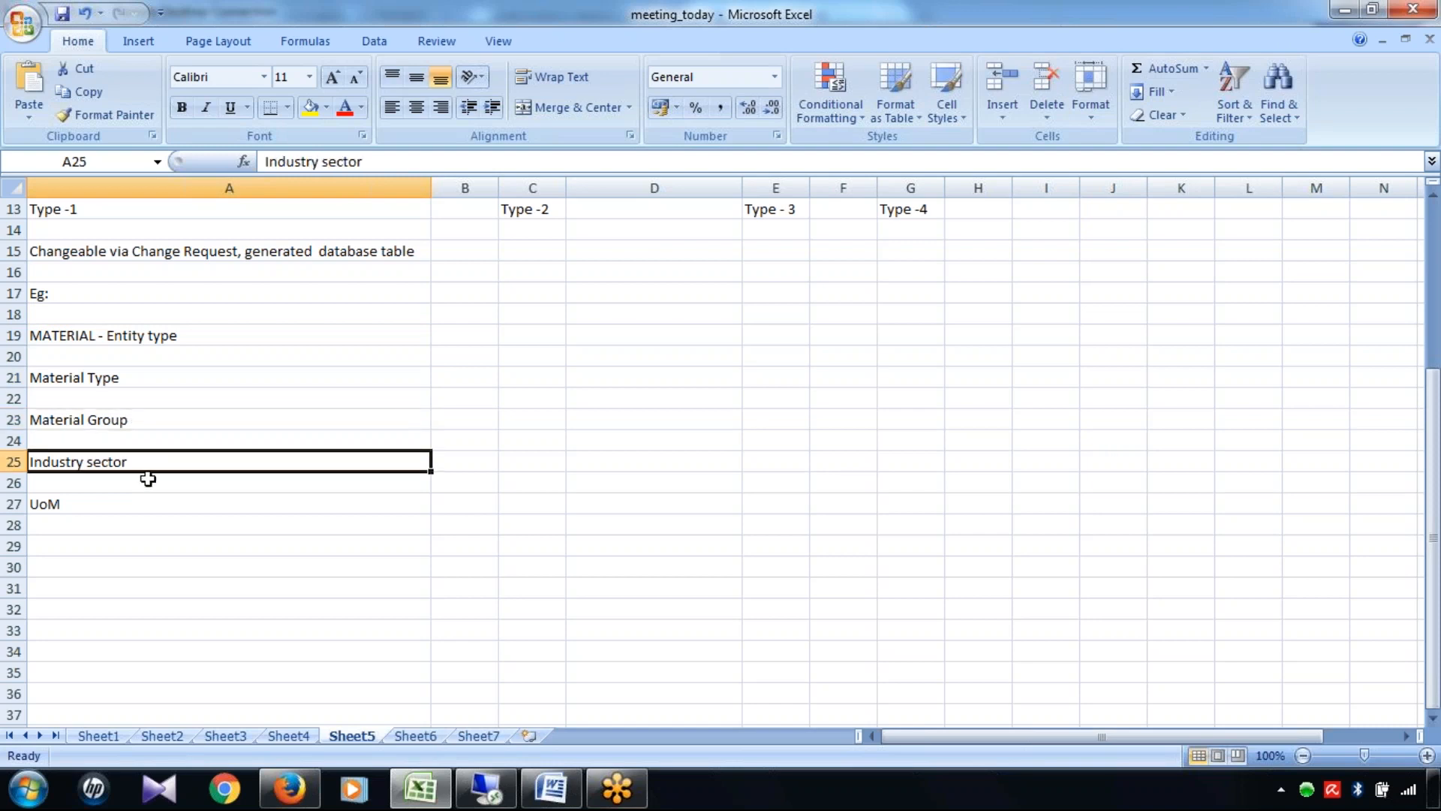
click(145, 504)
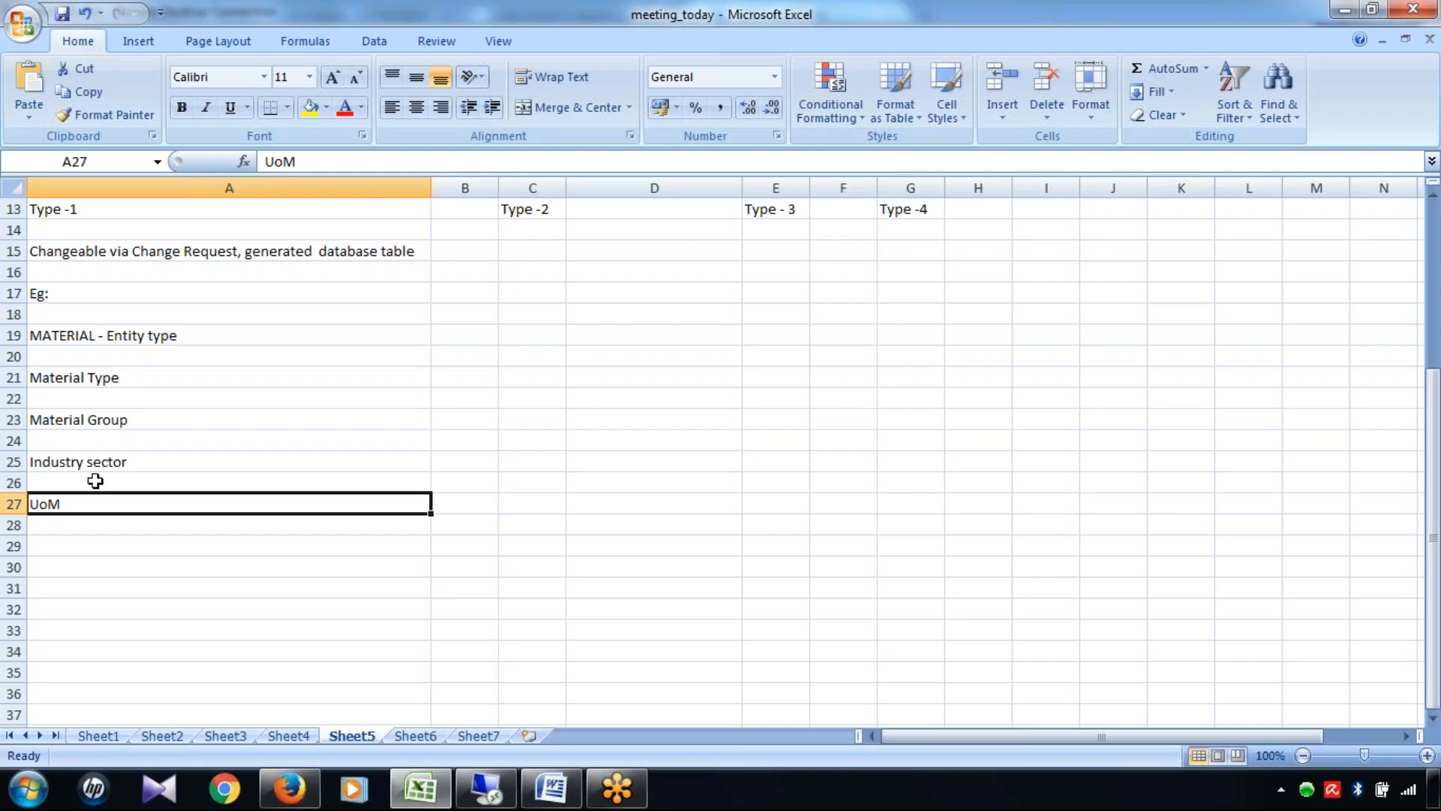
click(78, 212)
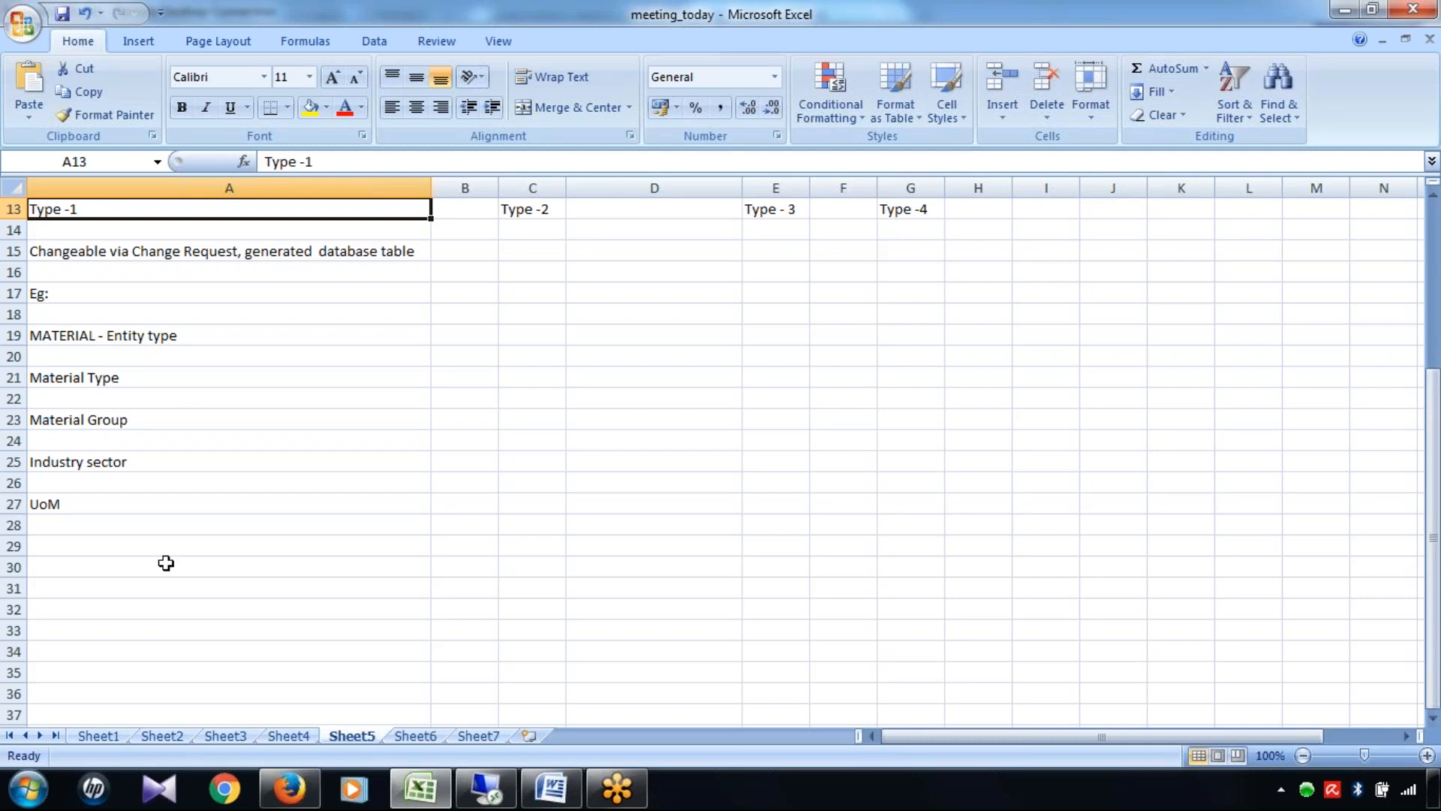
click(91, 378)
click(103, 420)
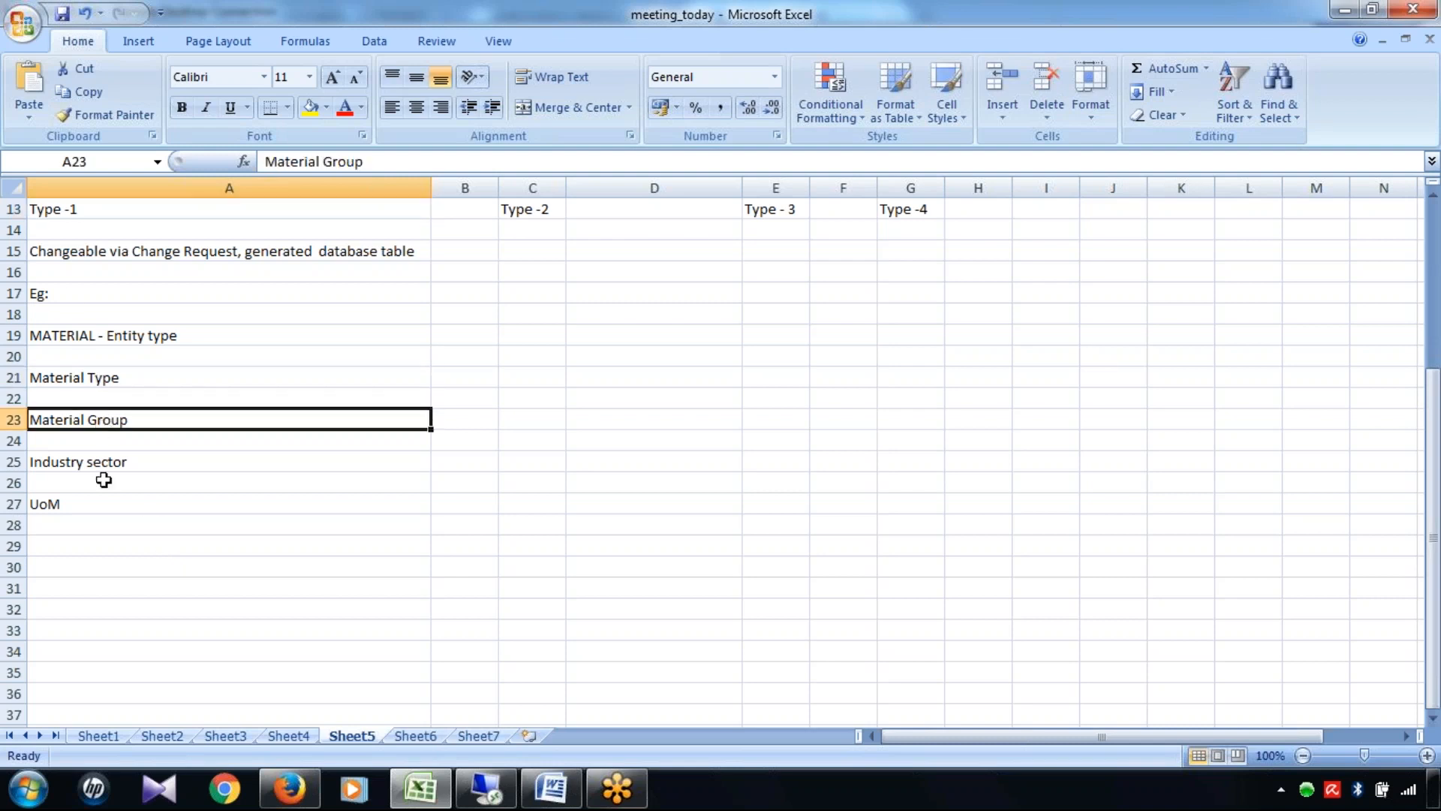
click(99, 506)
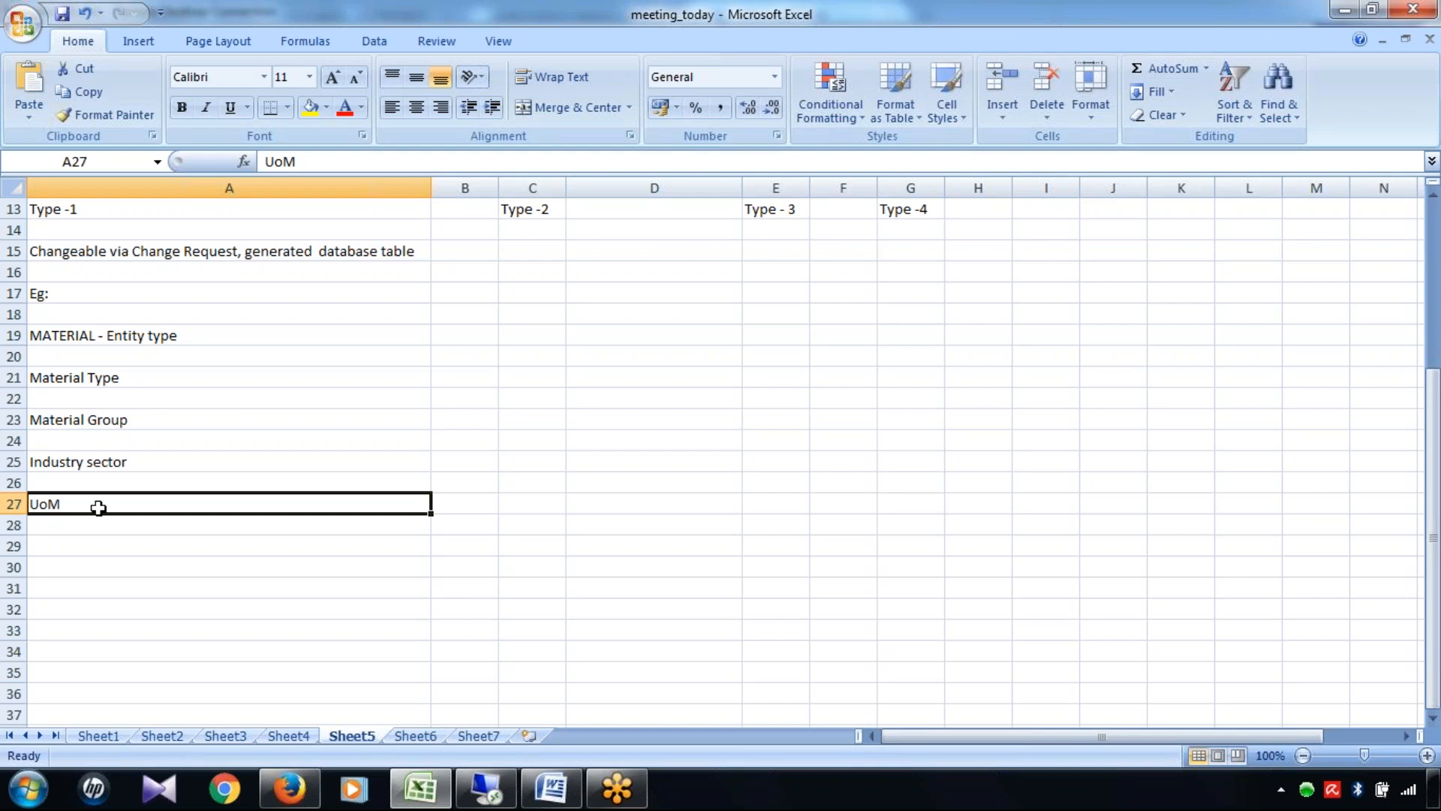
Enter "MM - MATERIAL" in cell A30
click(104, 554)
key(Down)
text(MM )
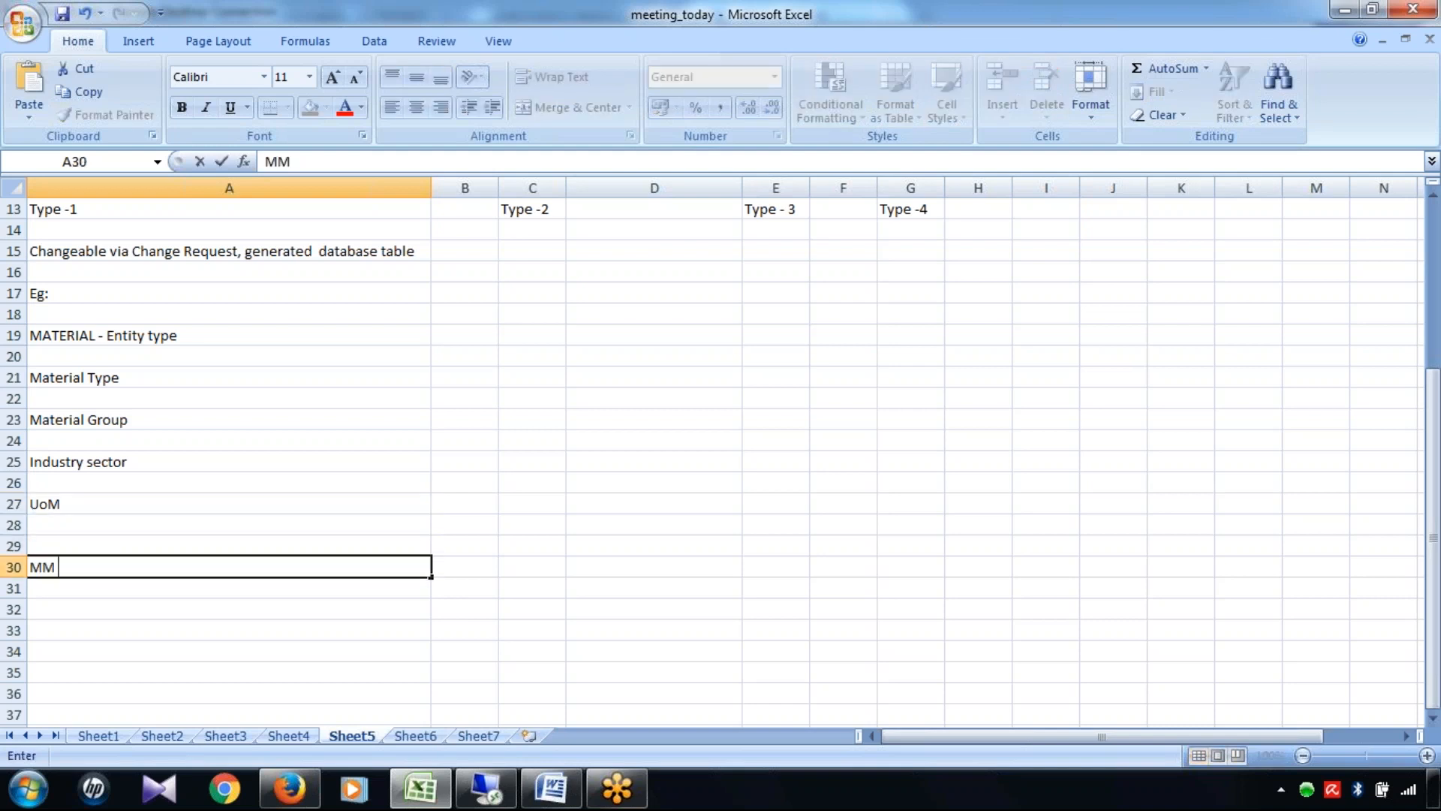
text(- MATERIAL)
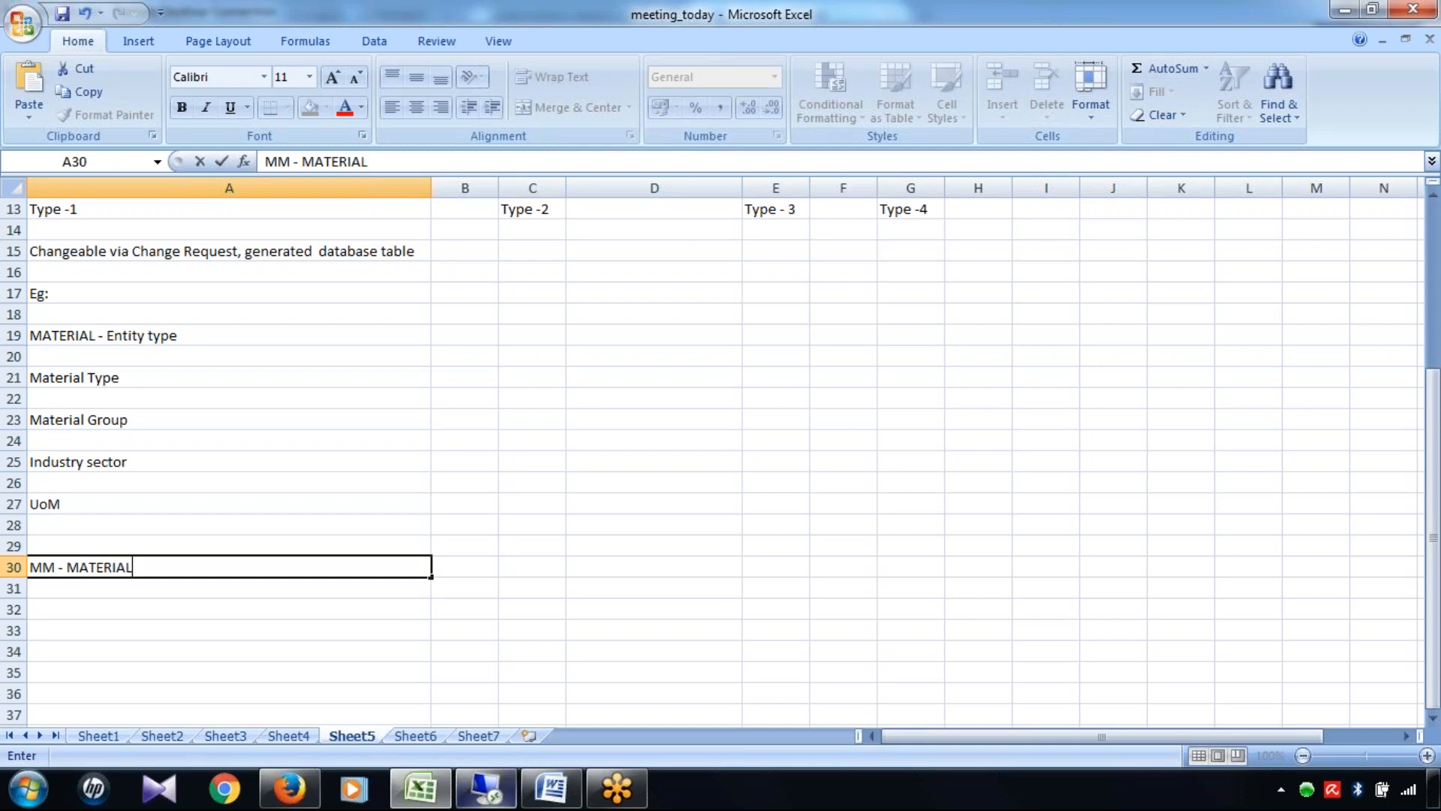
Switch to the SAP remote session and save entity type CARR of data model YD to the "DEMO - 02" workbench request
click(485, 788)
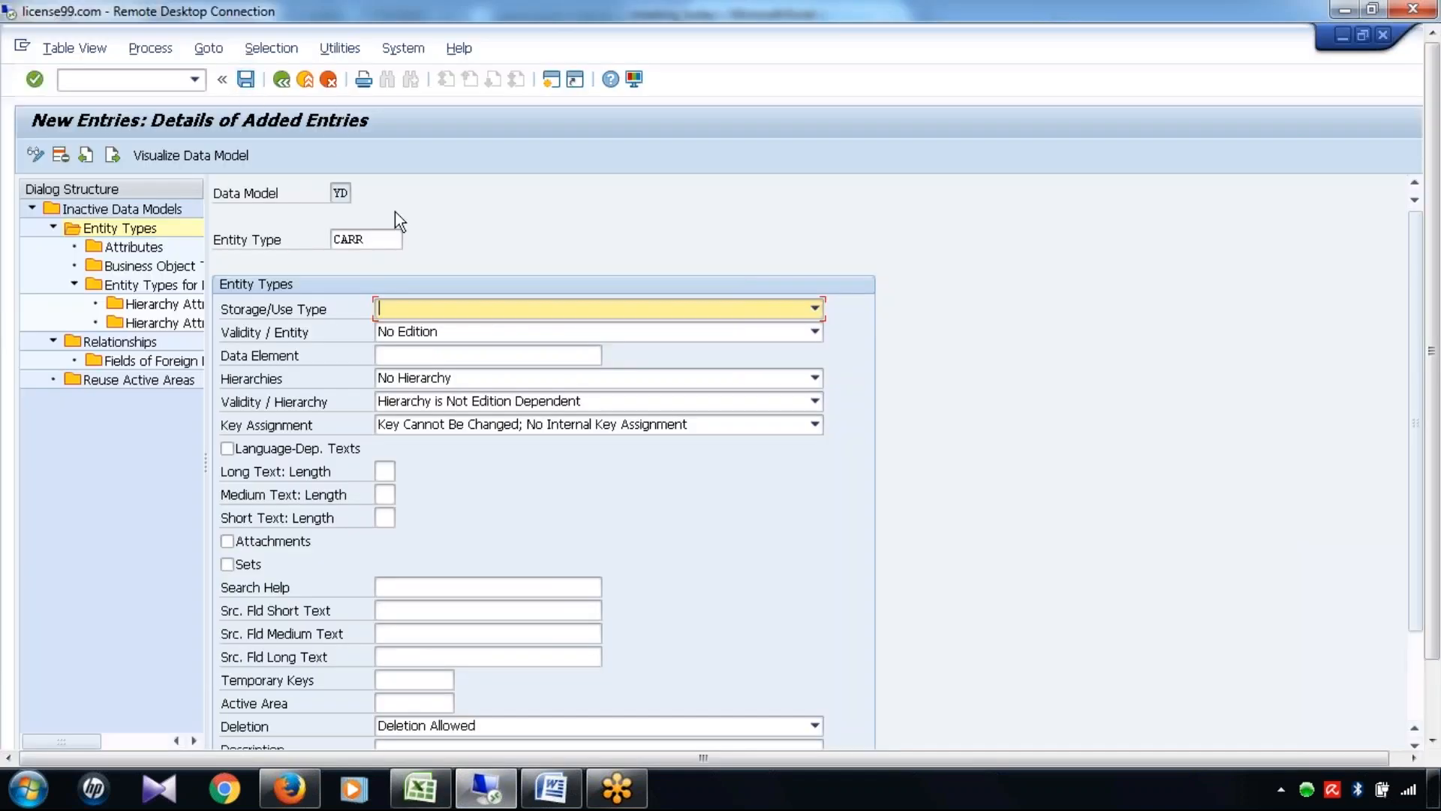
click(250, 79)
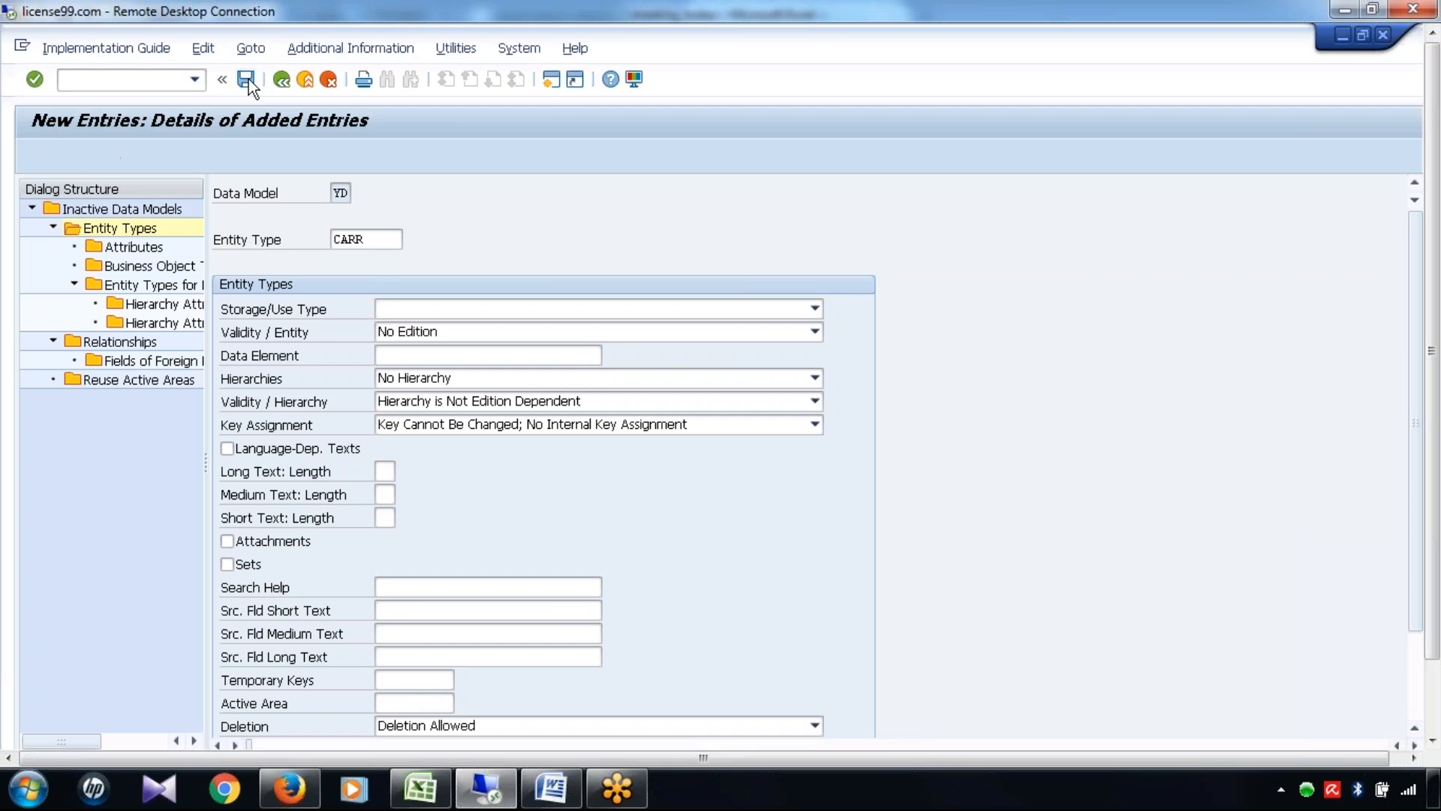
click(534, 684)
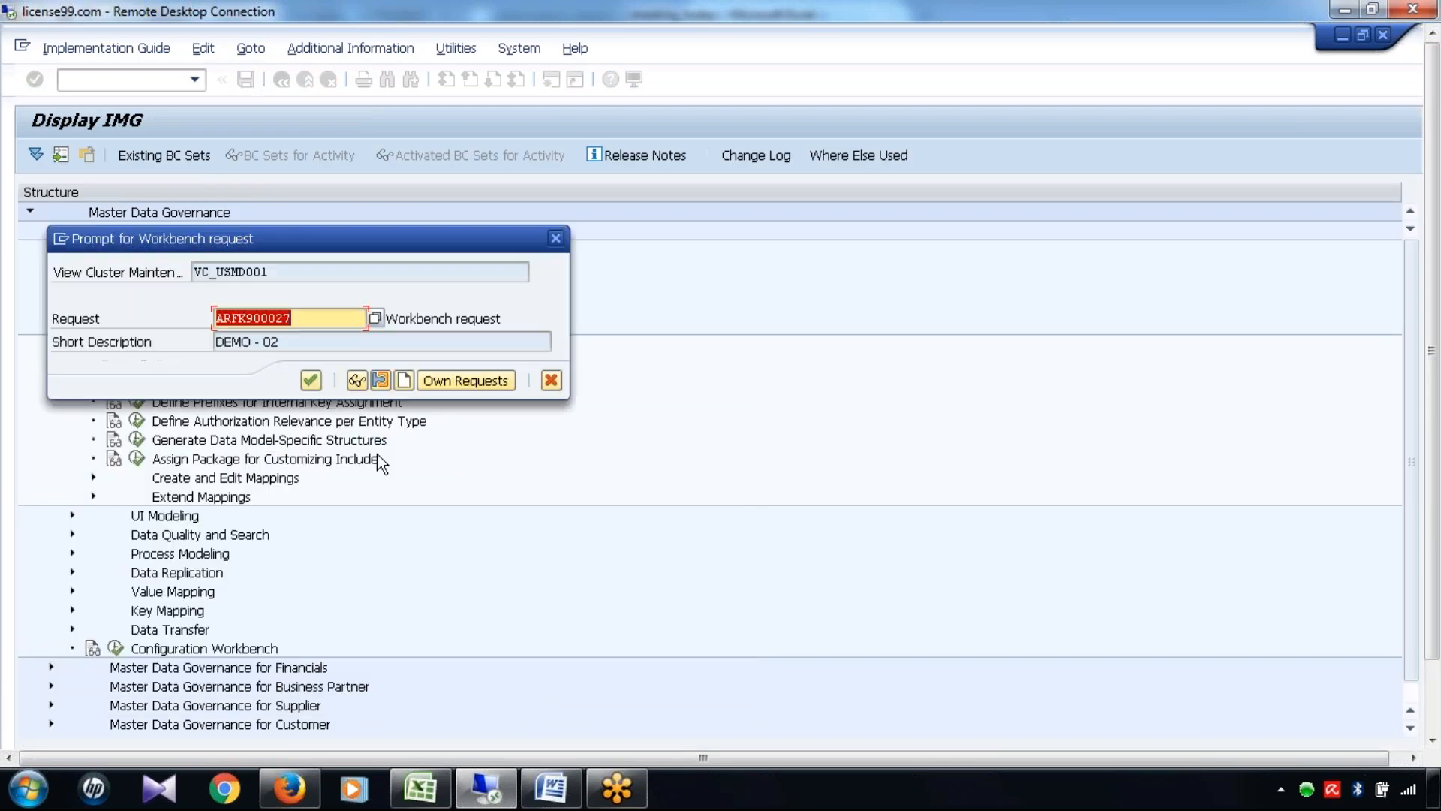
click(310, 380)
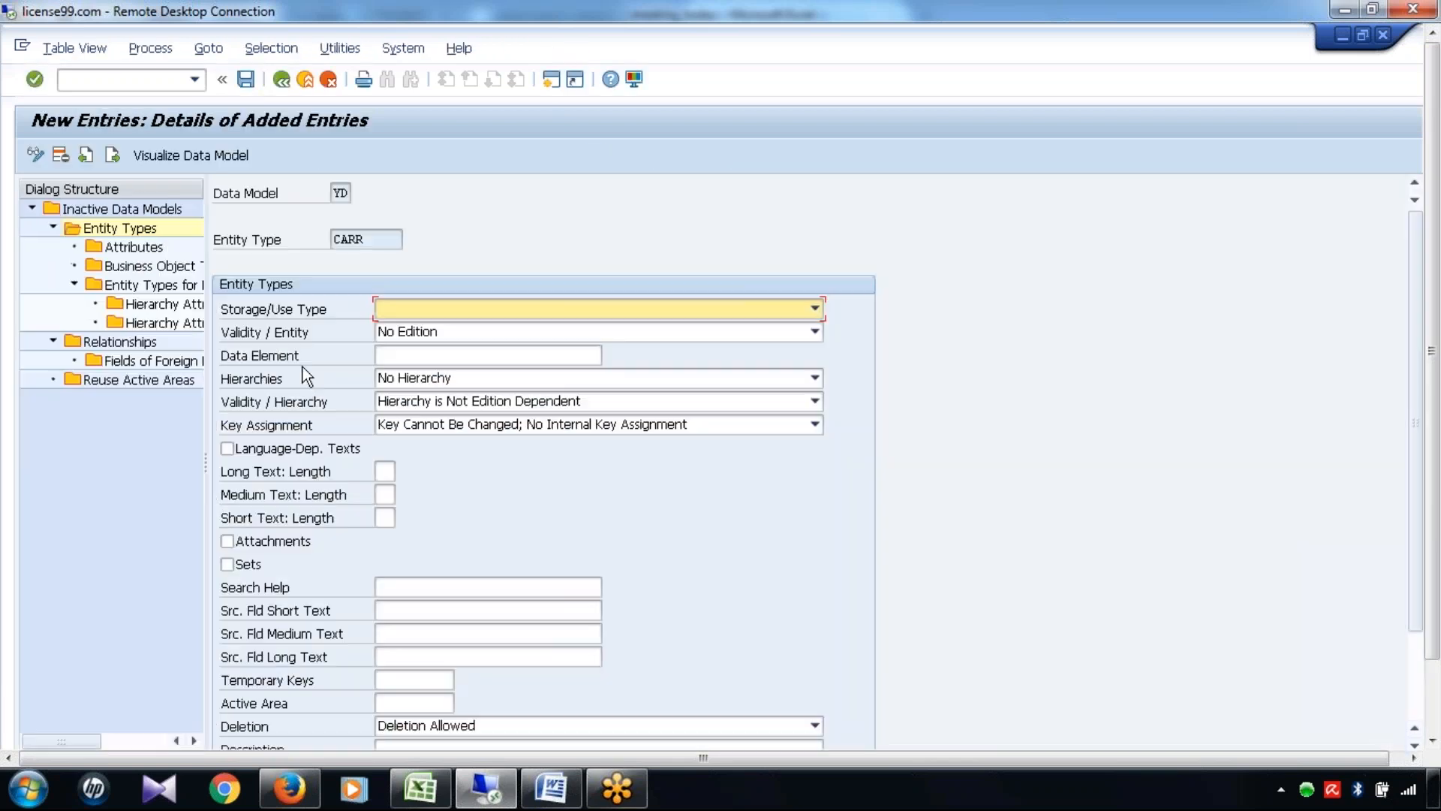
Go back to the inactive data models overview and open the entity types of the MM Material data model
click(281, 79)
click(281, 79)
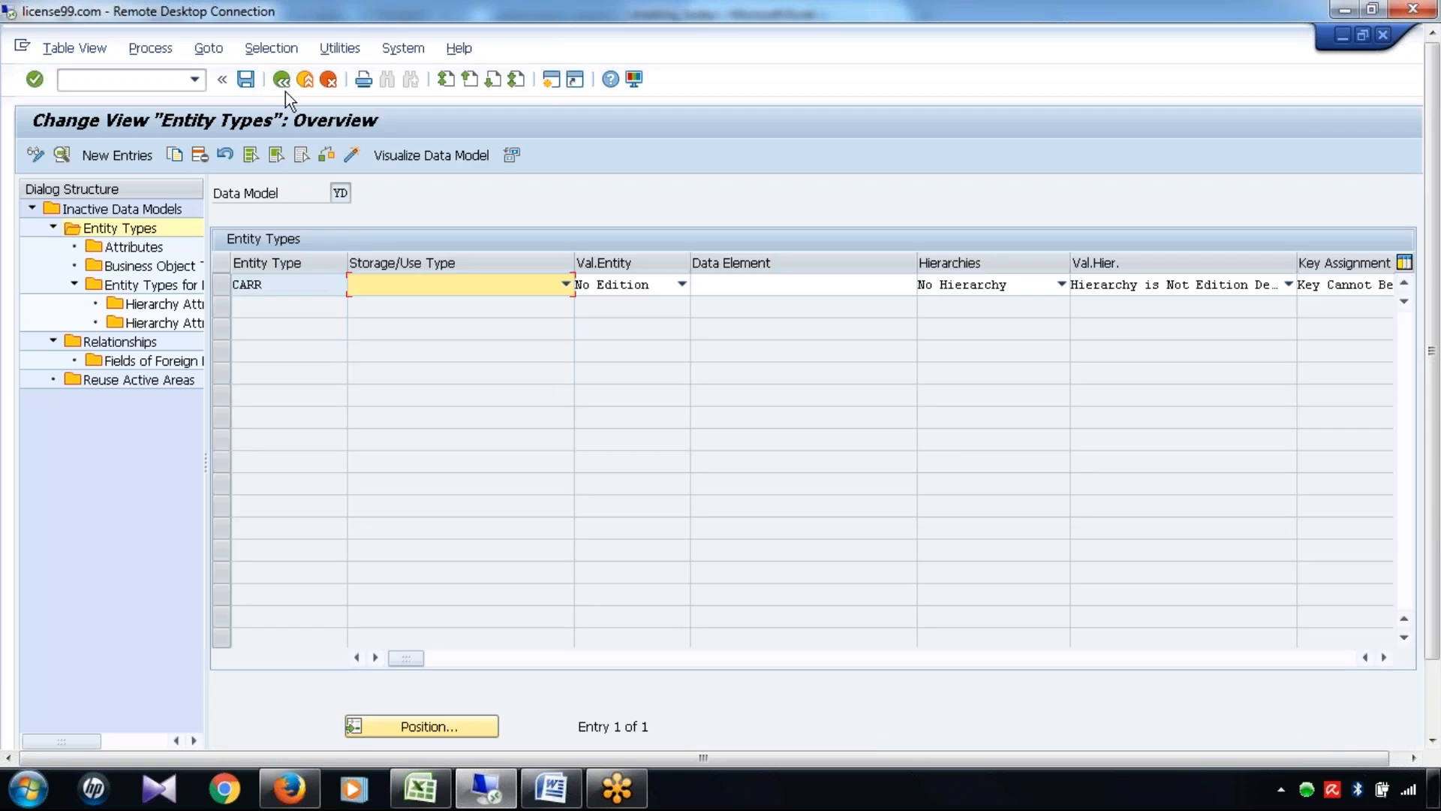
click(282, 82)
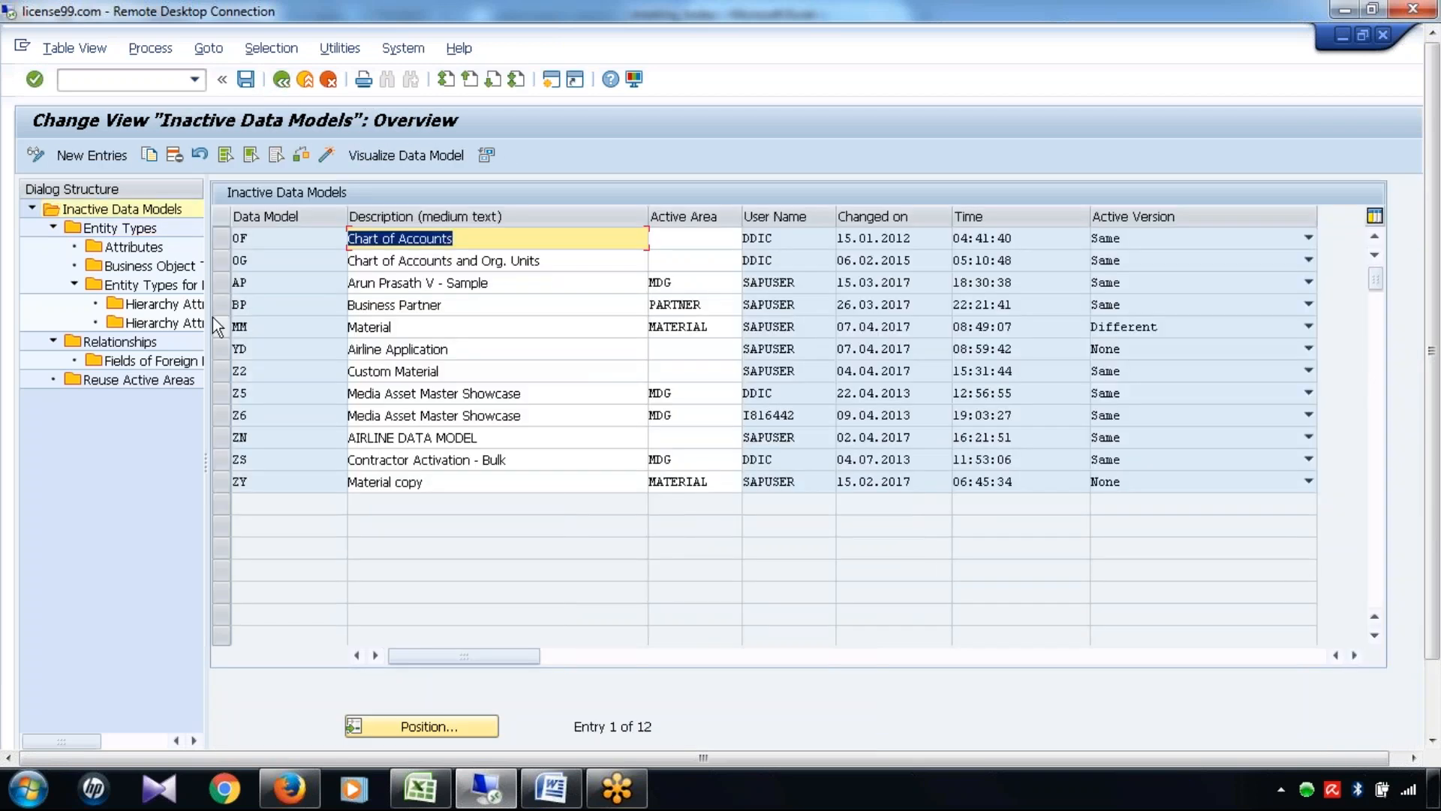
click(219, 326)
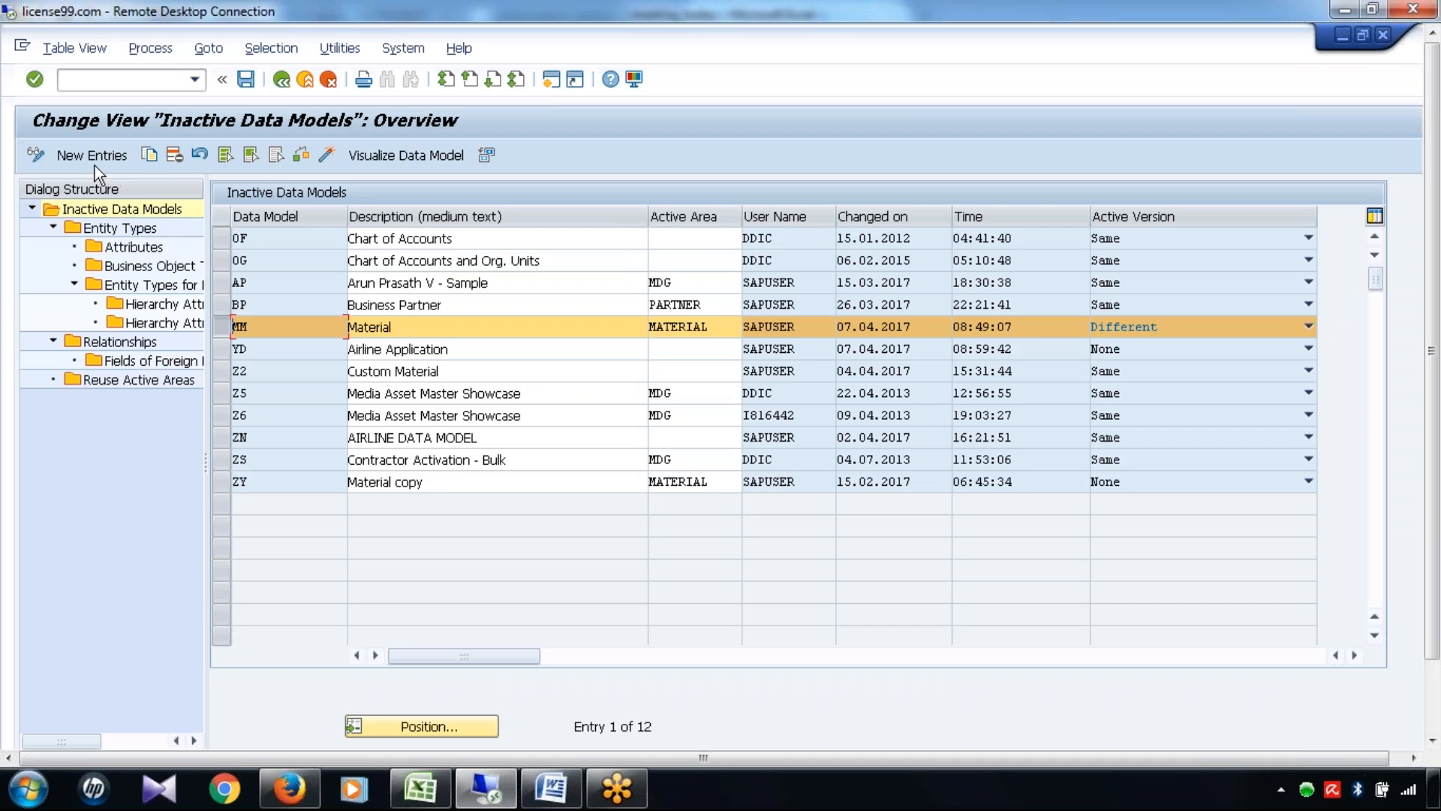
double_click(118, 228)
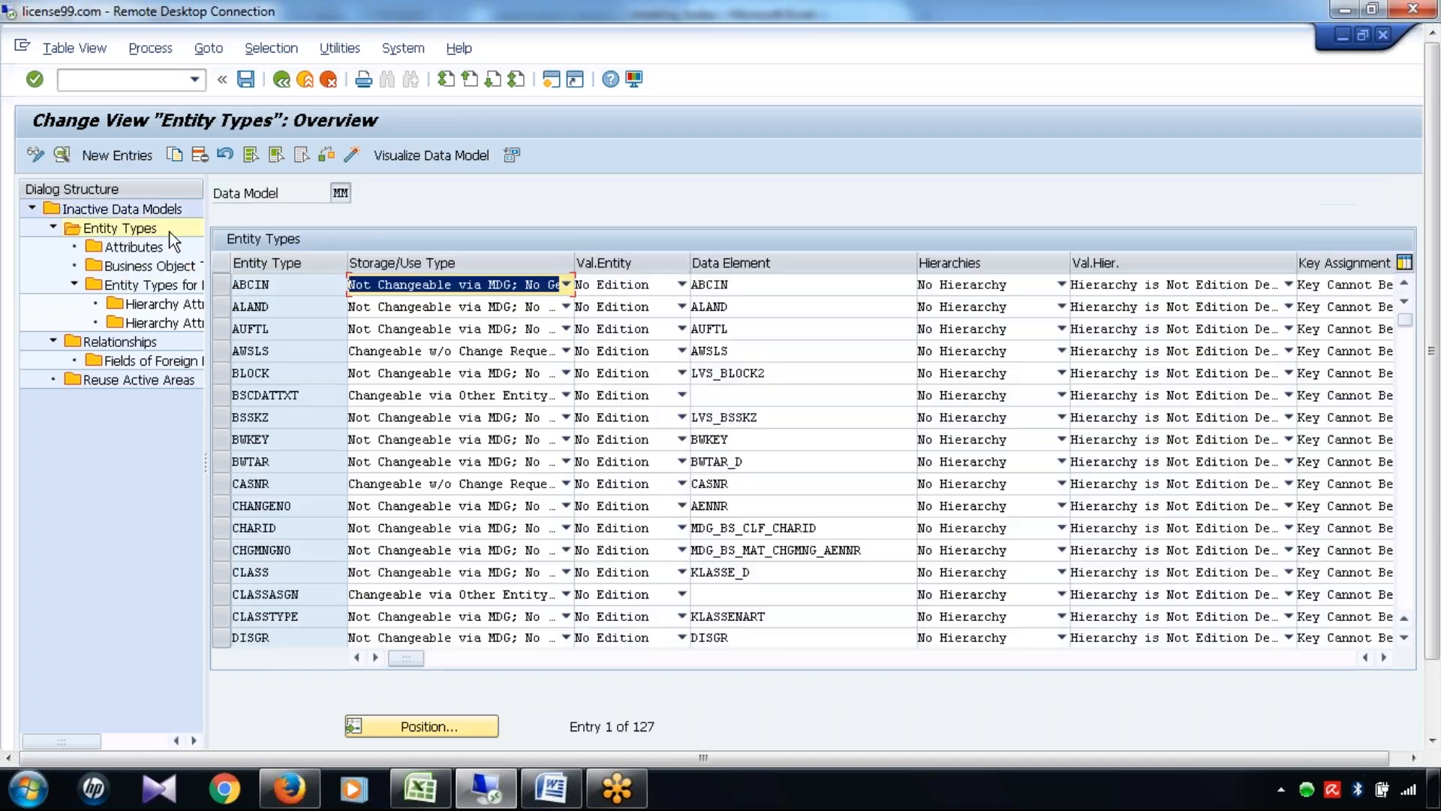
Locate the MATERIAL entity type in the entity types overview of data model MM
click(308, 571)
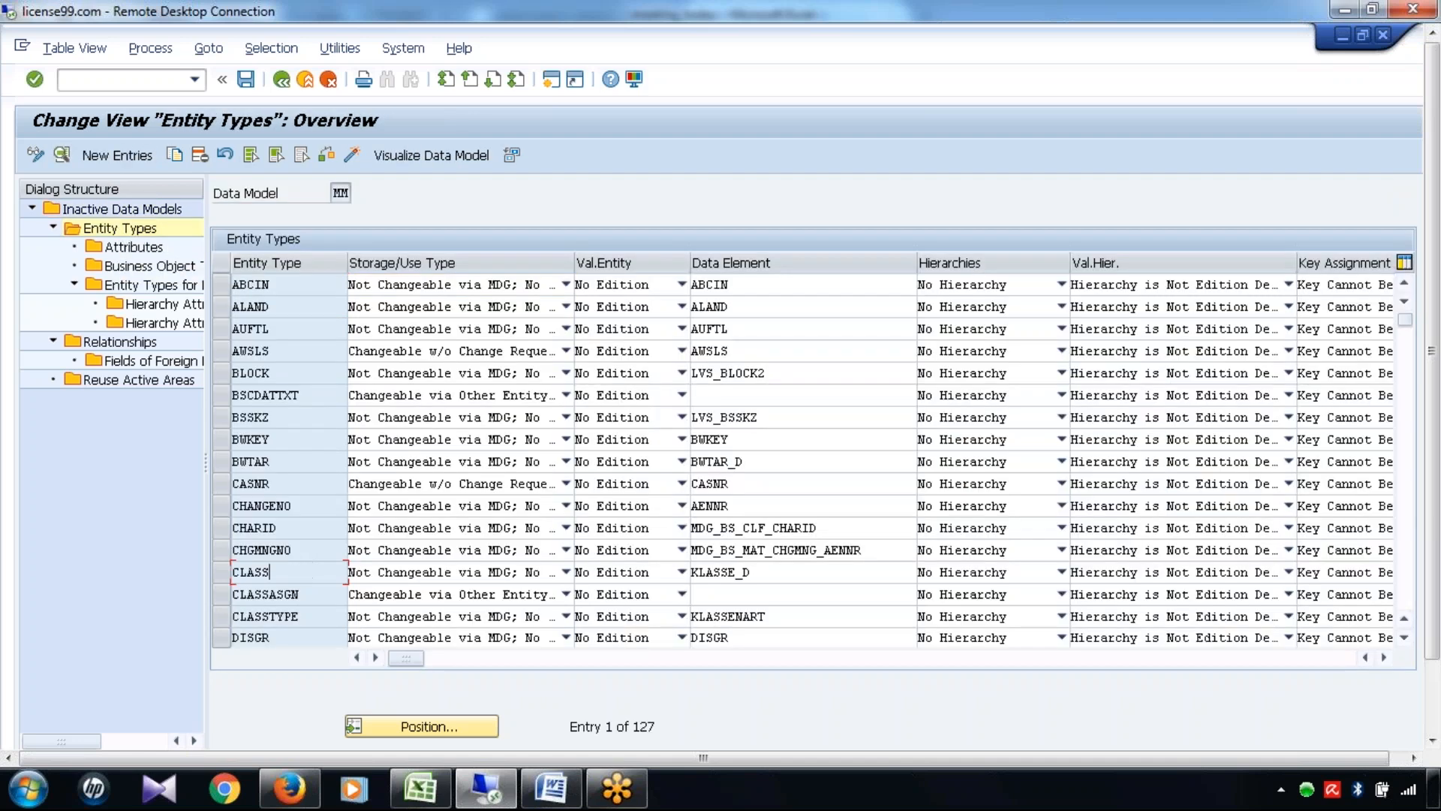
key(Page_Down)
key(Page_Down)
key(Page_Down)
key(Page_Down)
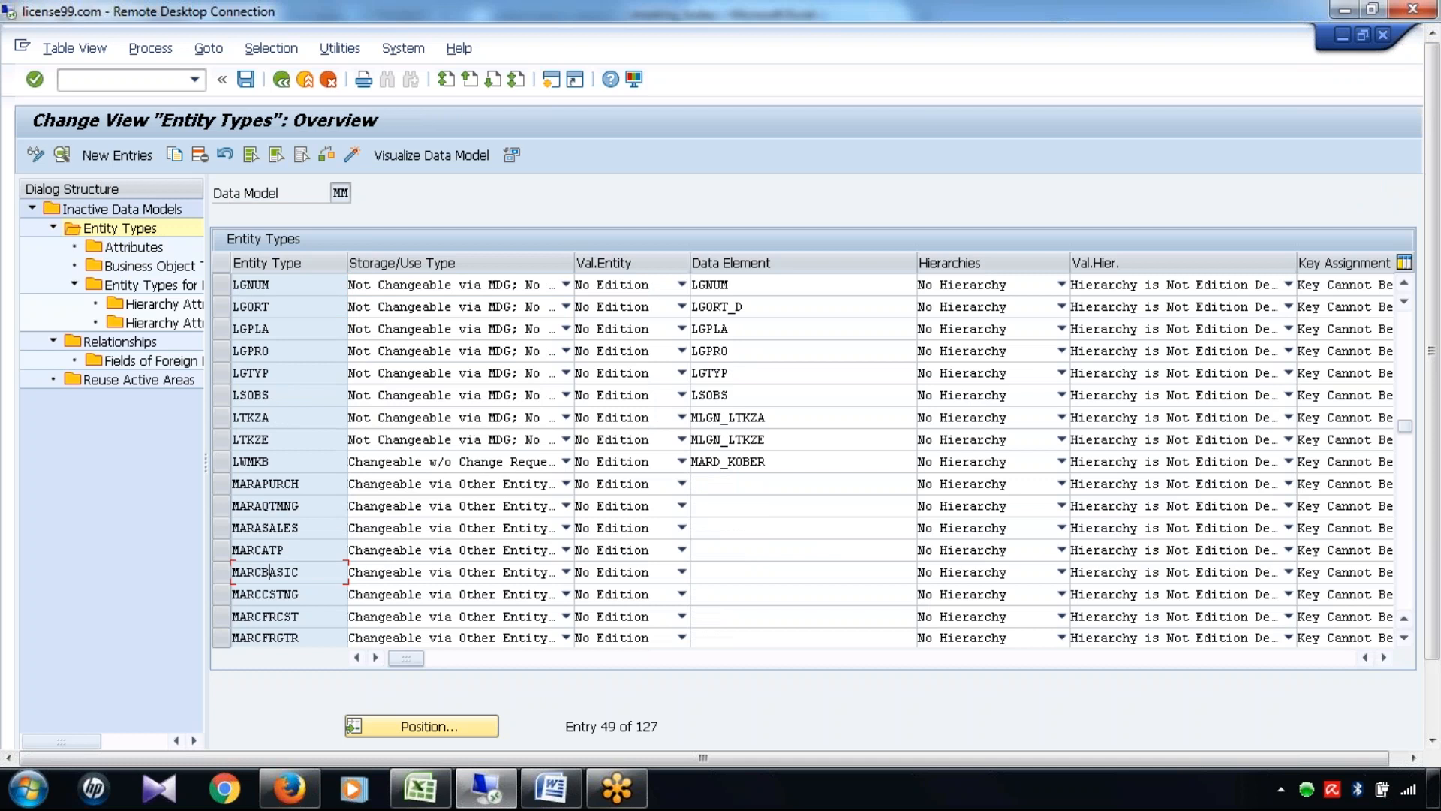
drag(306, 621, 204, 608)
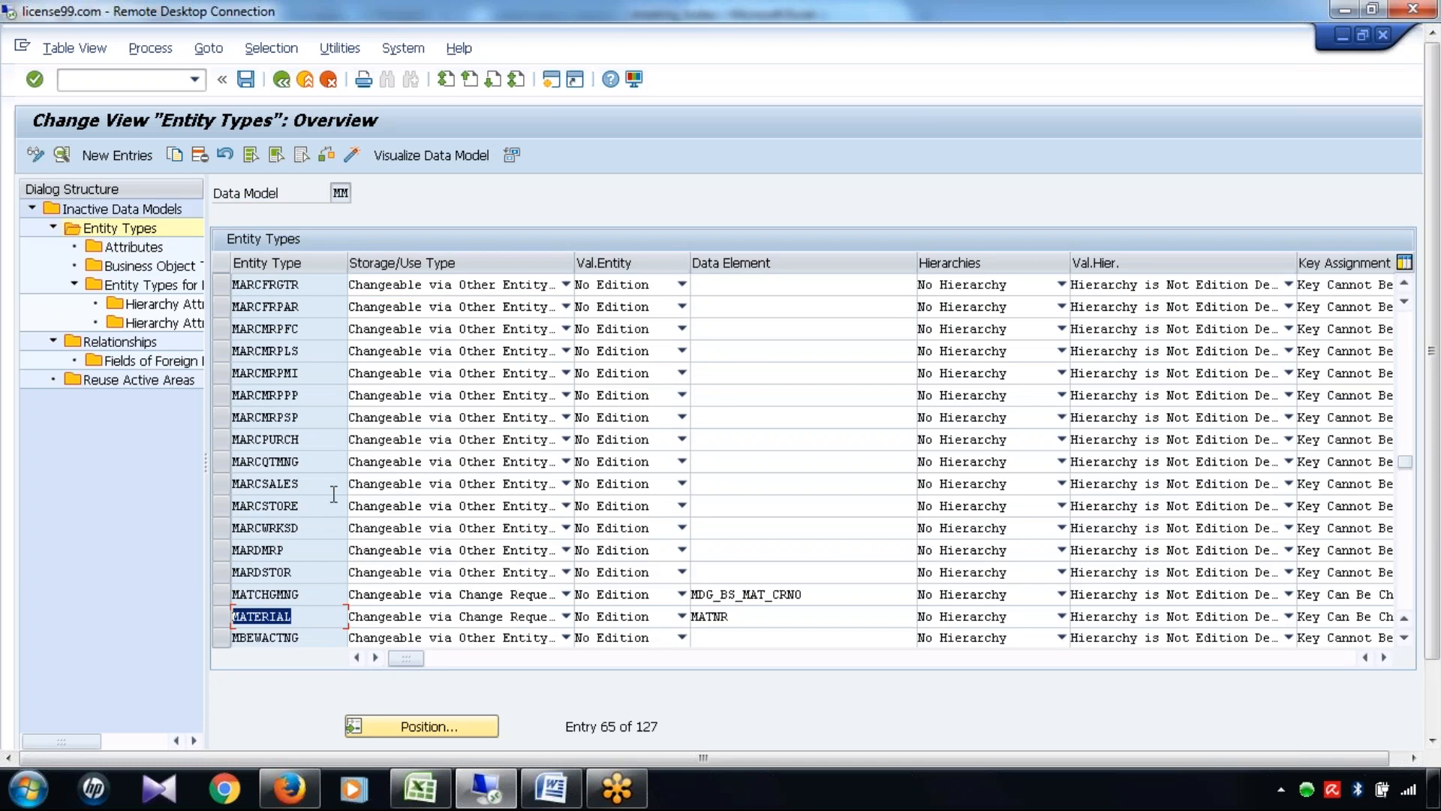
Return to the inactive data models overview and open the entity types of the BP Business Partner data model
click(282, 79)
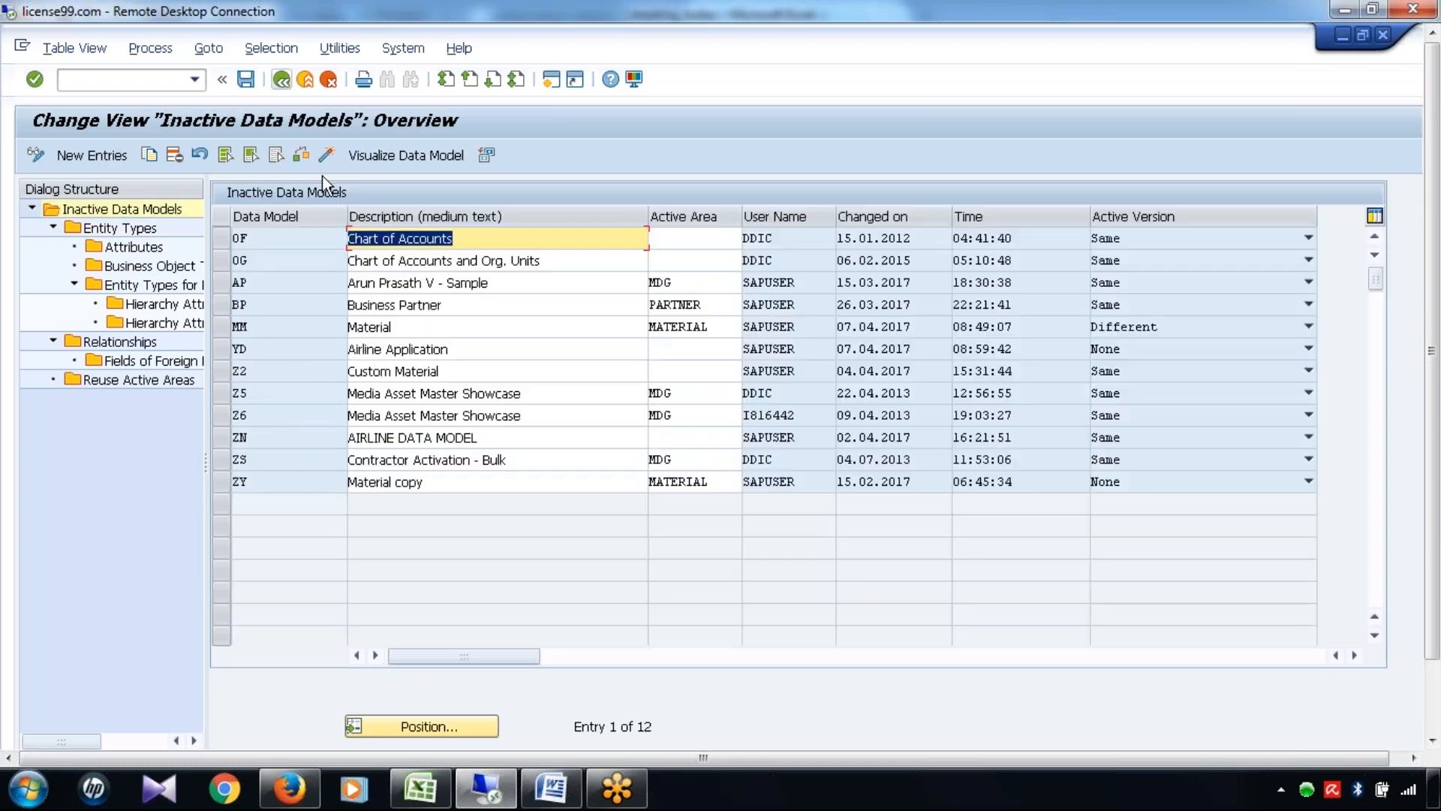
click(221, 304)
click(126, 228)
double_click(127, 228)
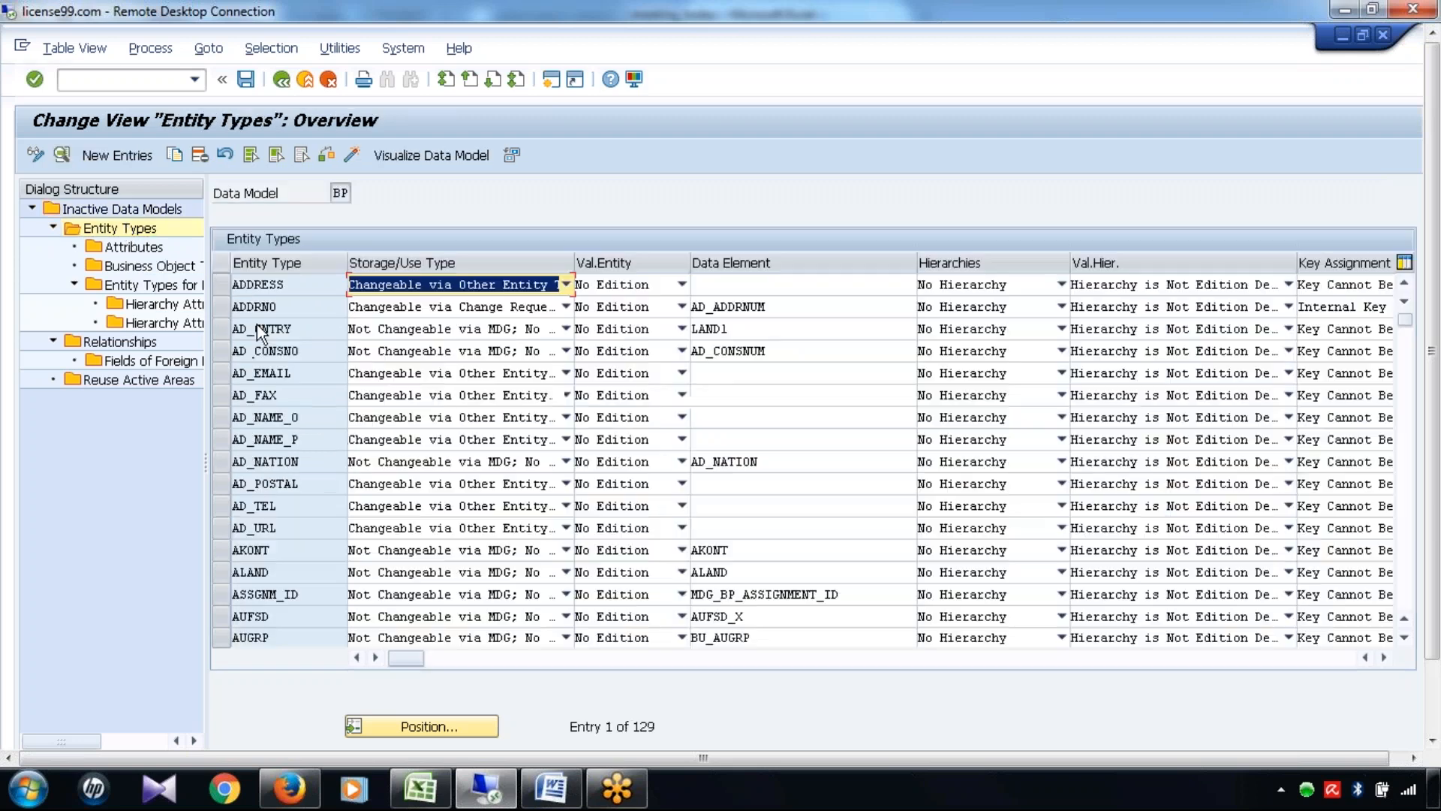
Locate entity type BP_HEADER and check its available Storage/Use Type options without changing the setting
click(317, 572)
key(Page_Down)
key(Page_Down)
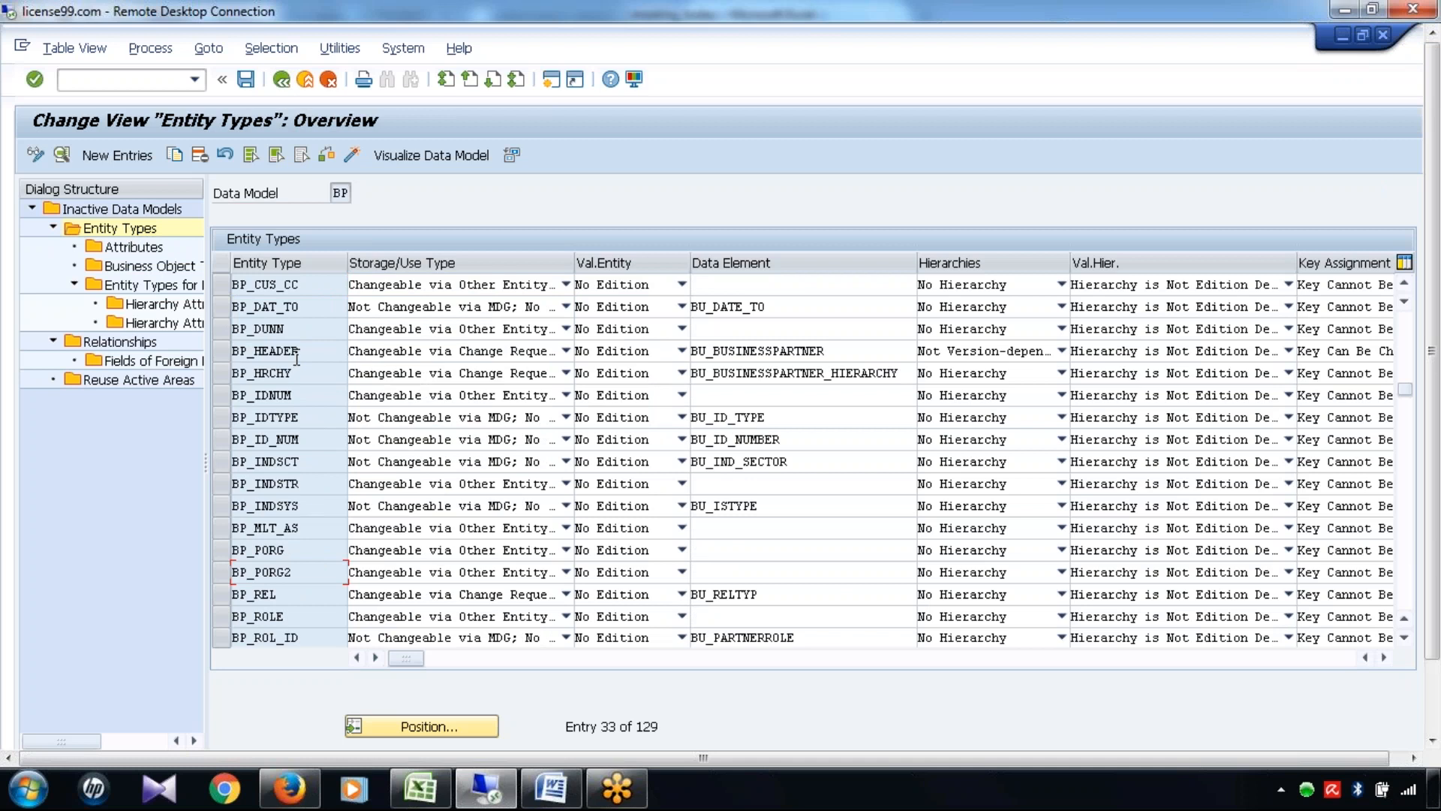
double_click(316, 342)
click(565, 353)
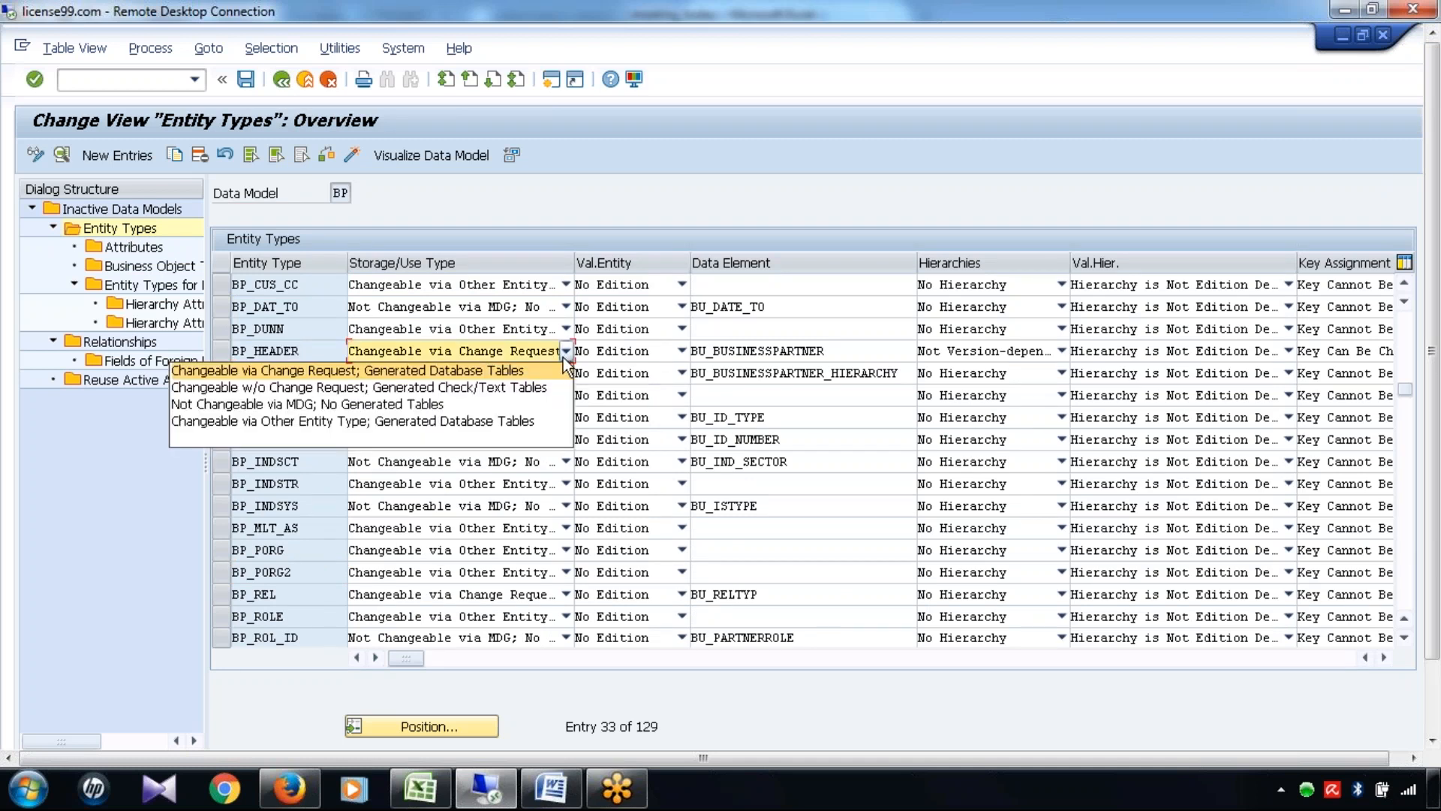
click(131, 495)
Examine the attributes of entity type BP_HEADER, including BU_GROUP and BU_TYPE, and go back to the inactive data models overview
click(221, 351)
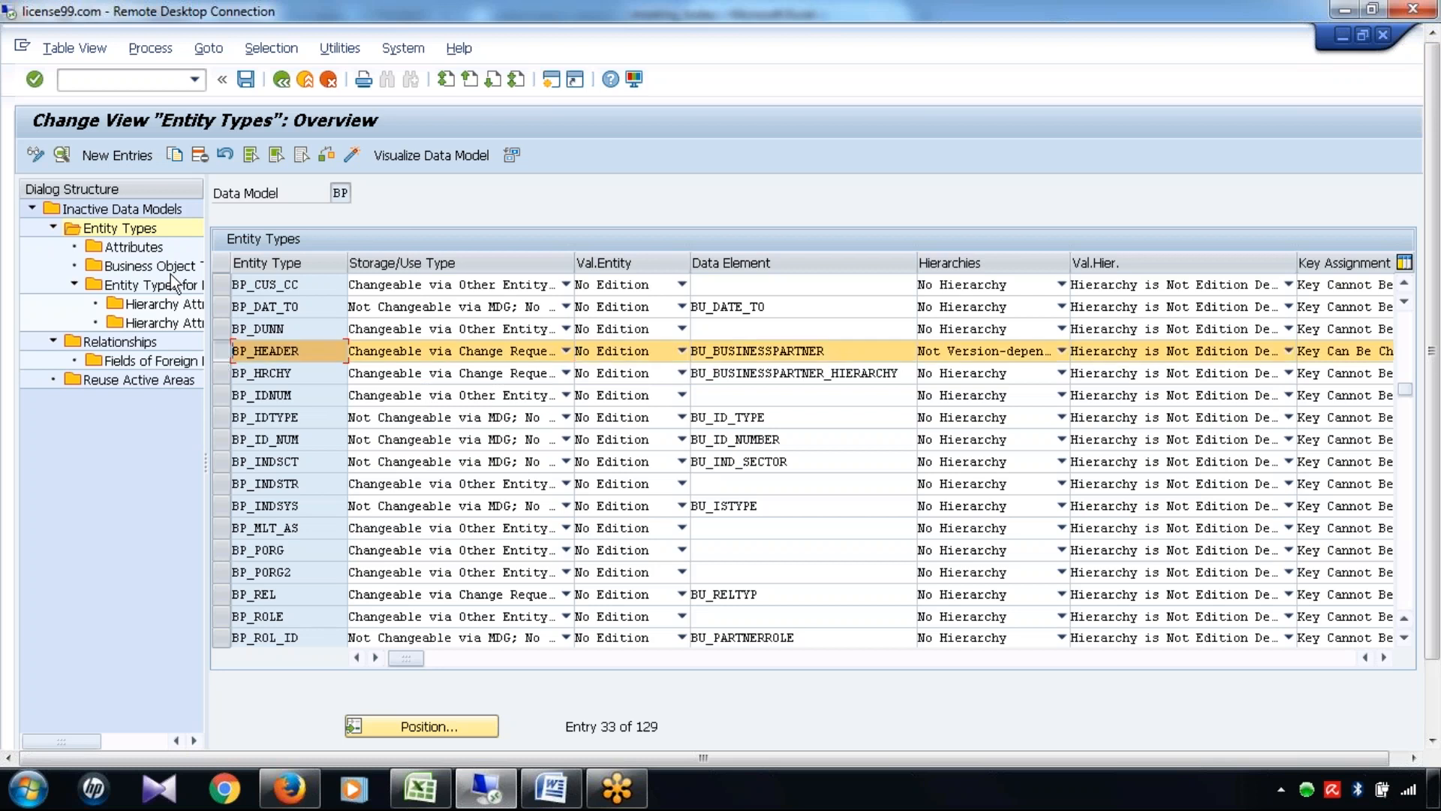
click(124, 250)
double_click(123, 250)
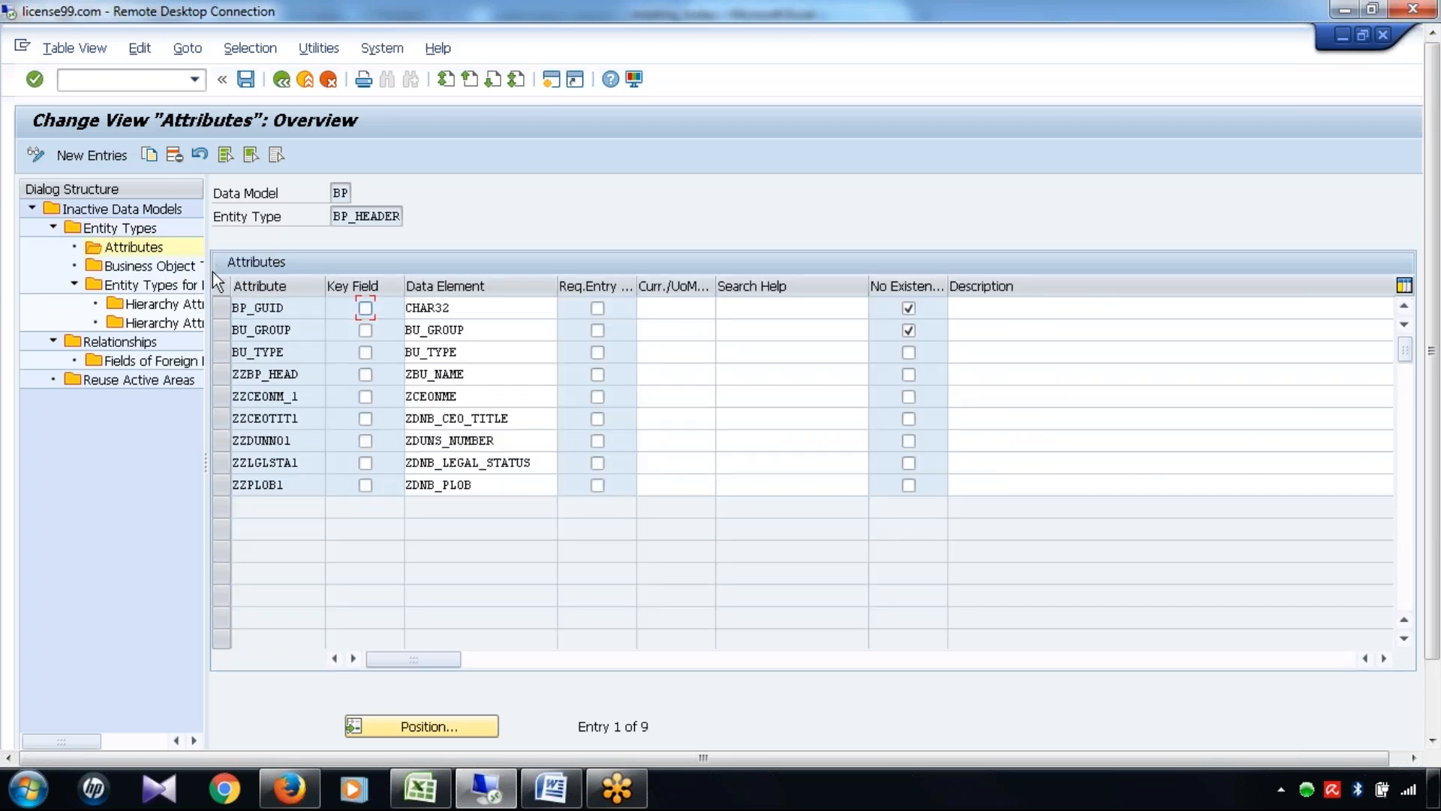
click(283, 79)
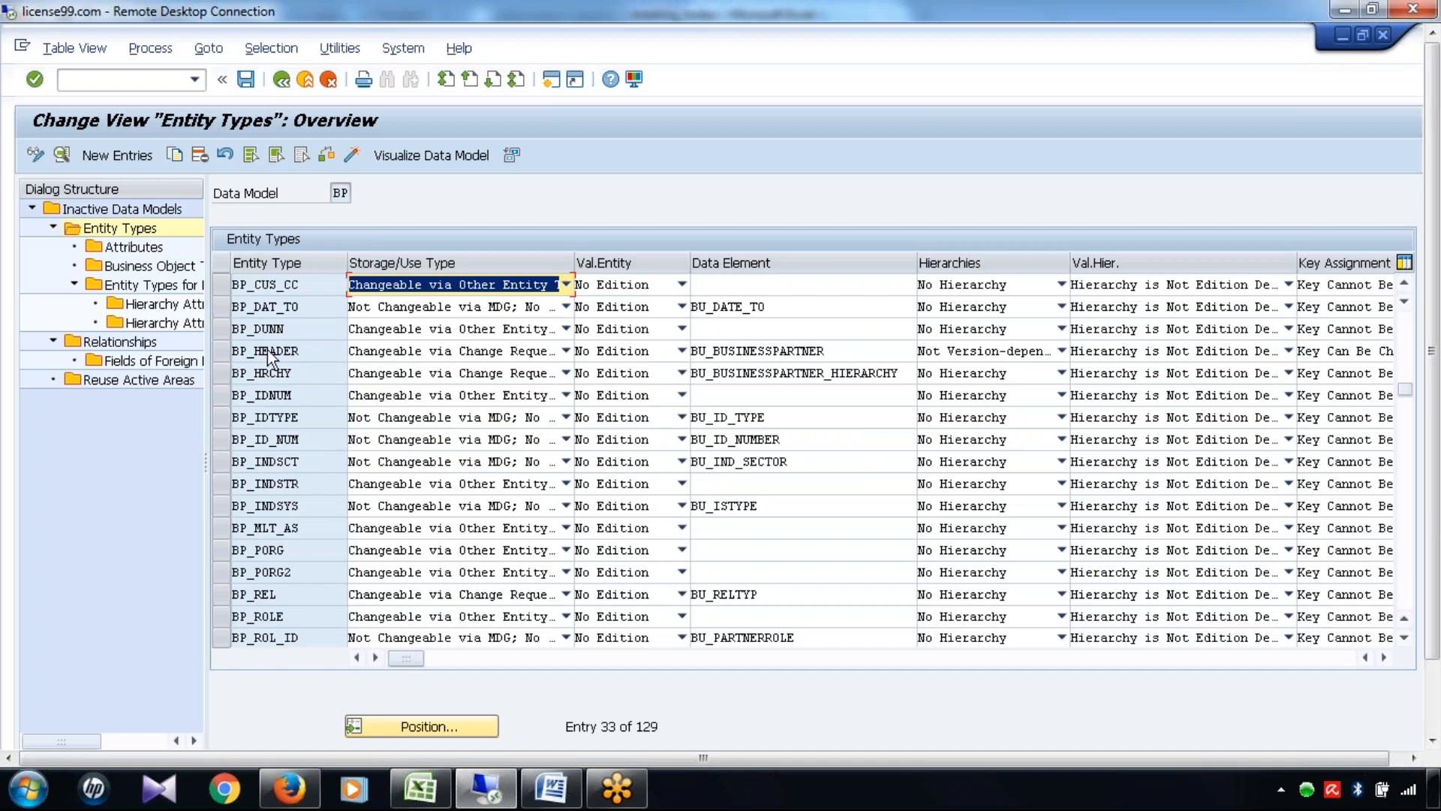
click(219, 351)
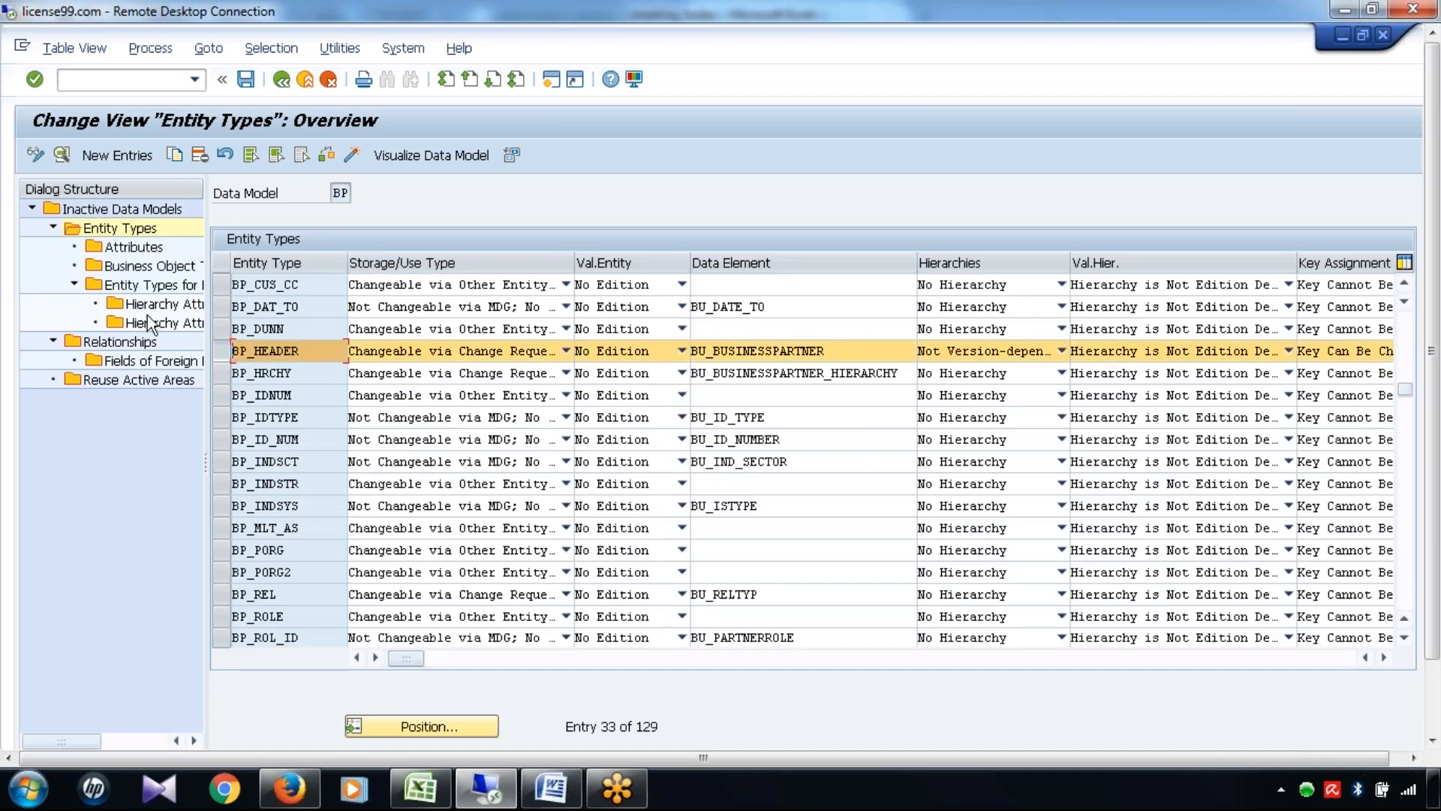
double_click(138, 249)
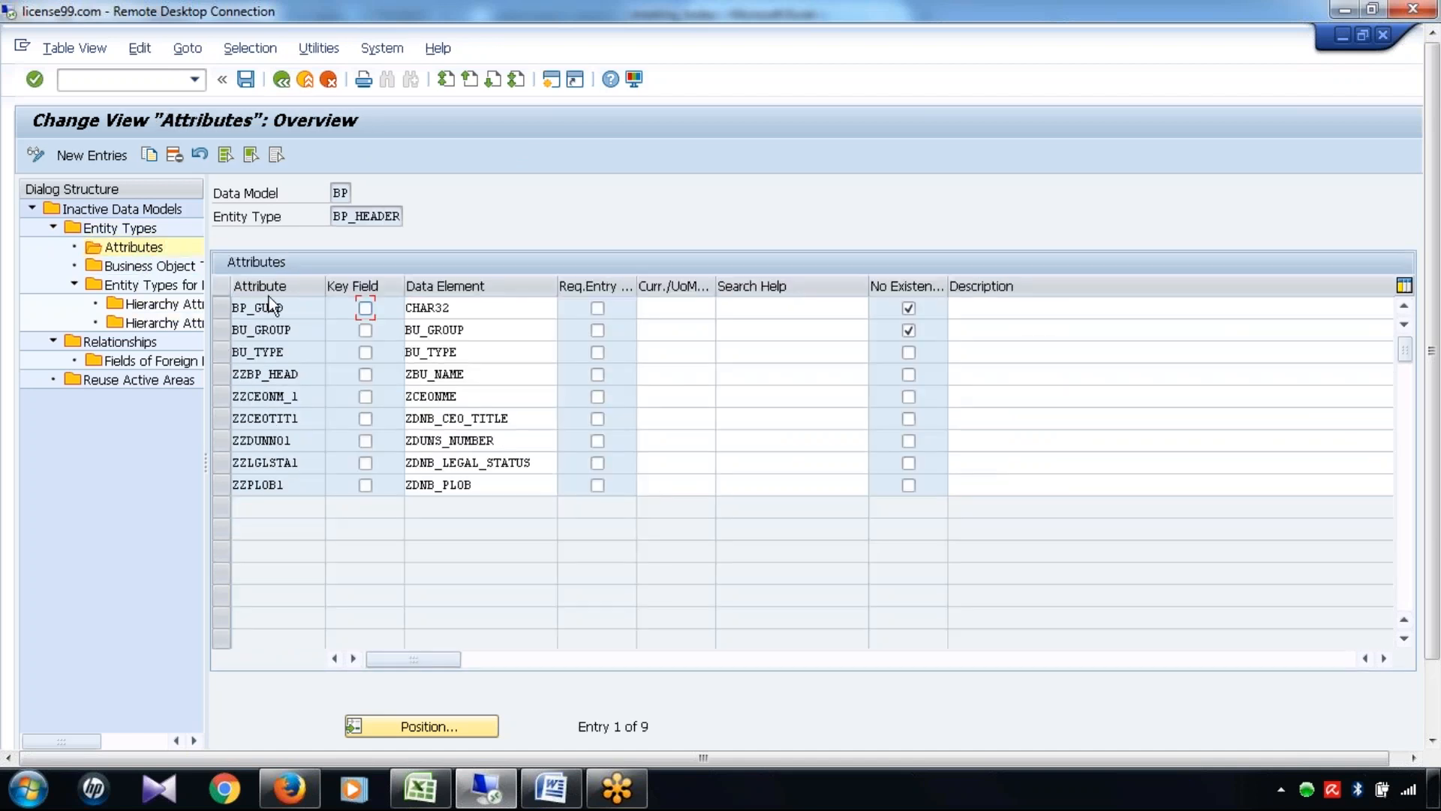
click(313, 330)
click(296, 355)
click(281, 79)
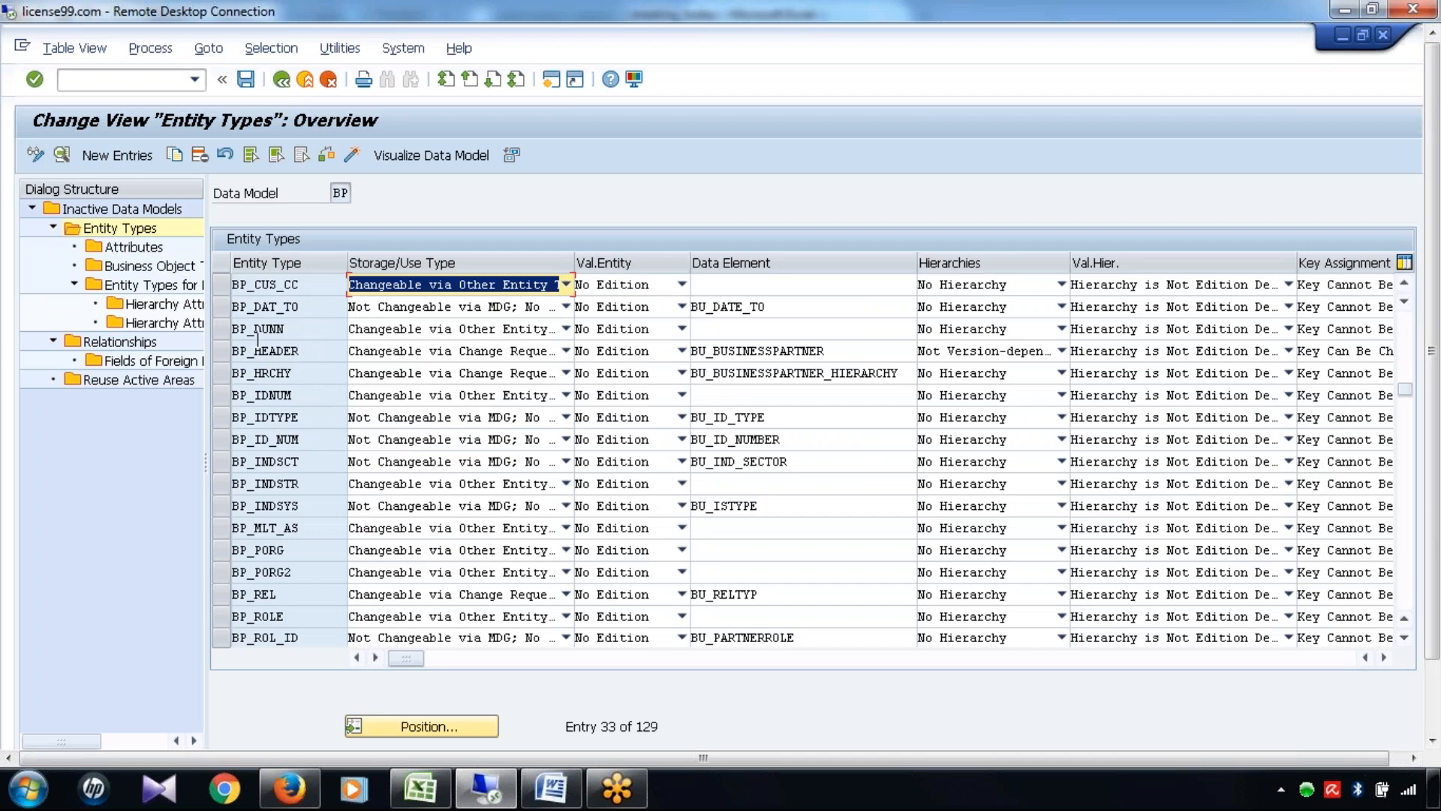
click(314, 354)
drag(314, 354, 206, 366)
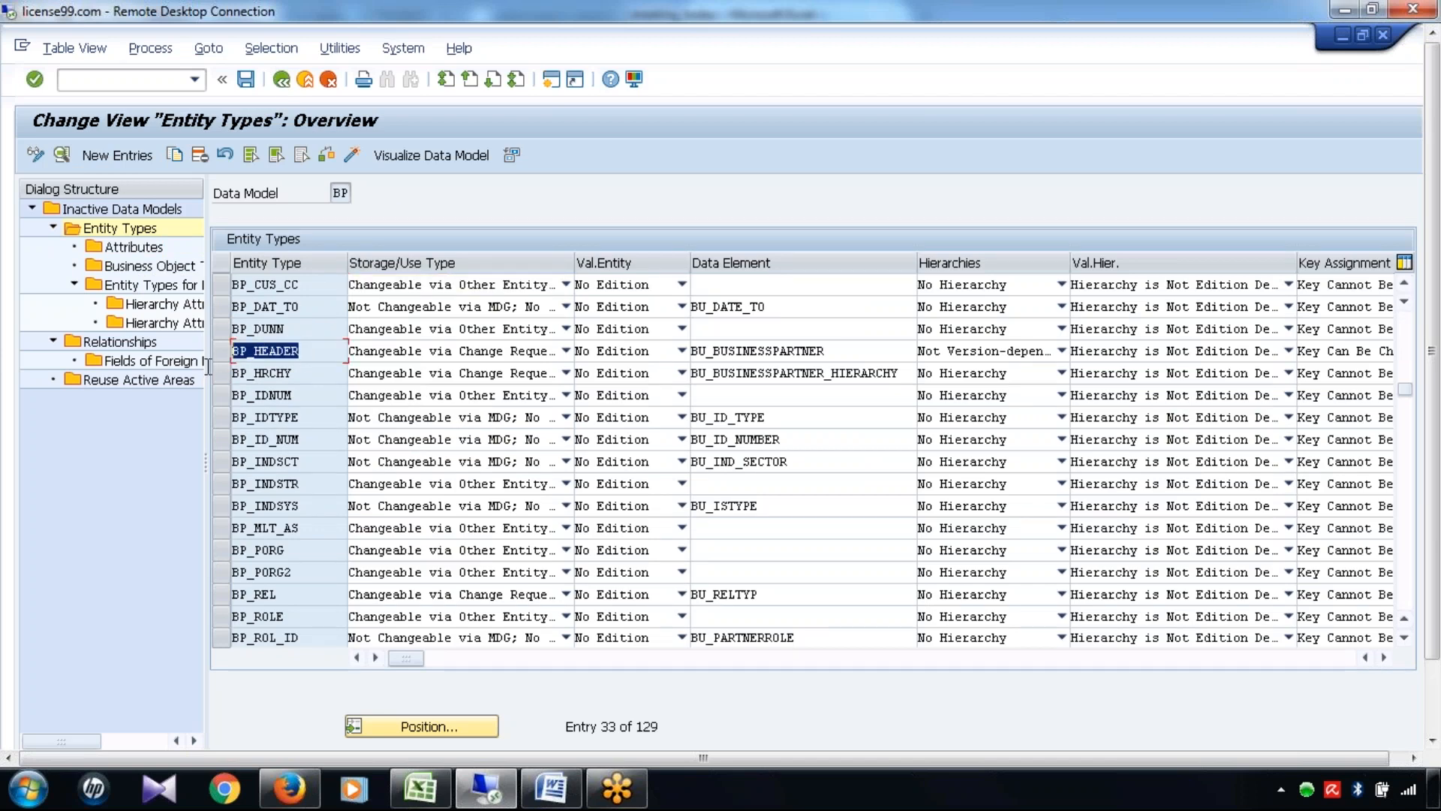
click(282, 81)
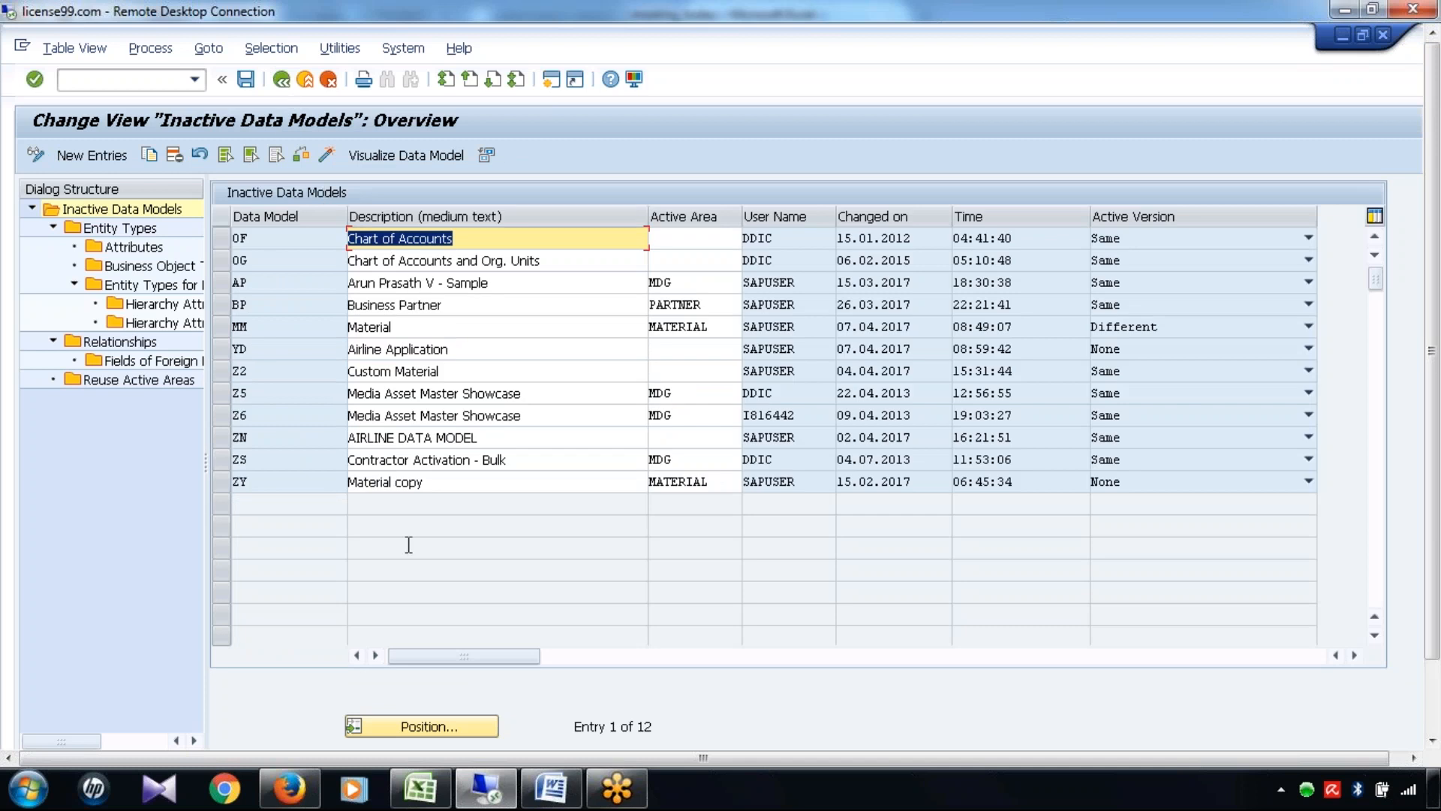
Switch to the Excel workbook and enter "BP - BP_HEADER" in cell A32
click(420, 788)
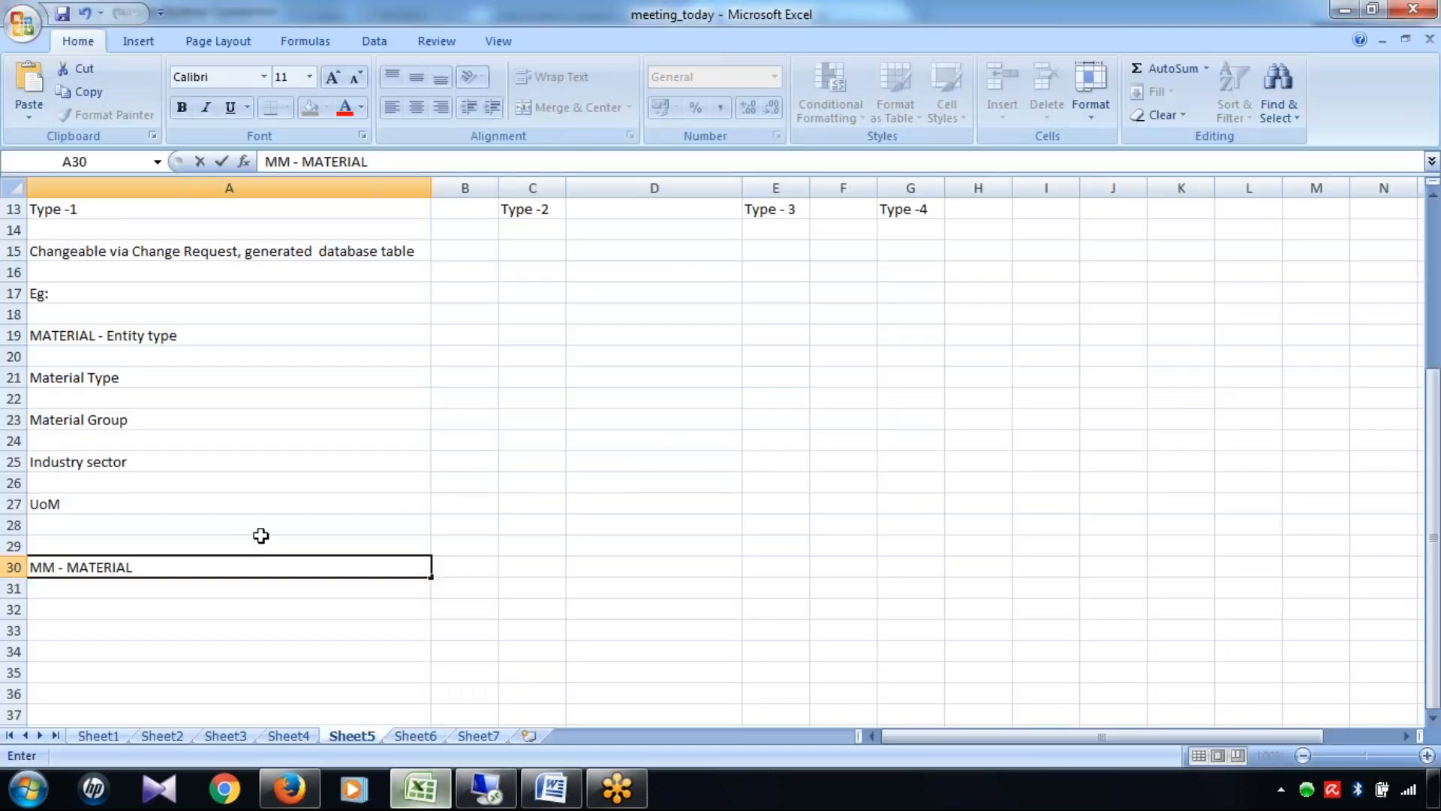
click(132, 605)
text(BP -)
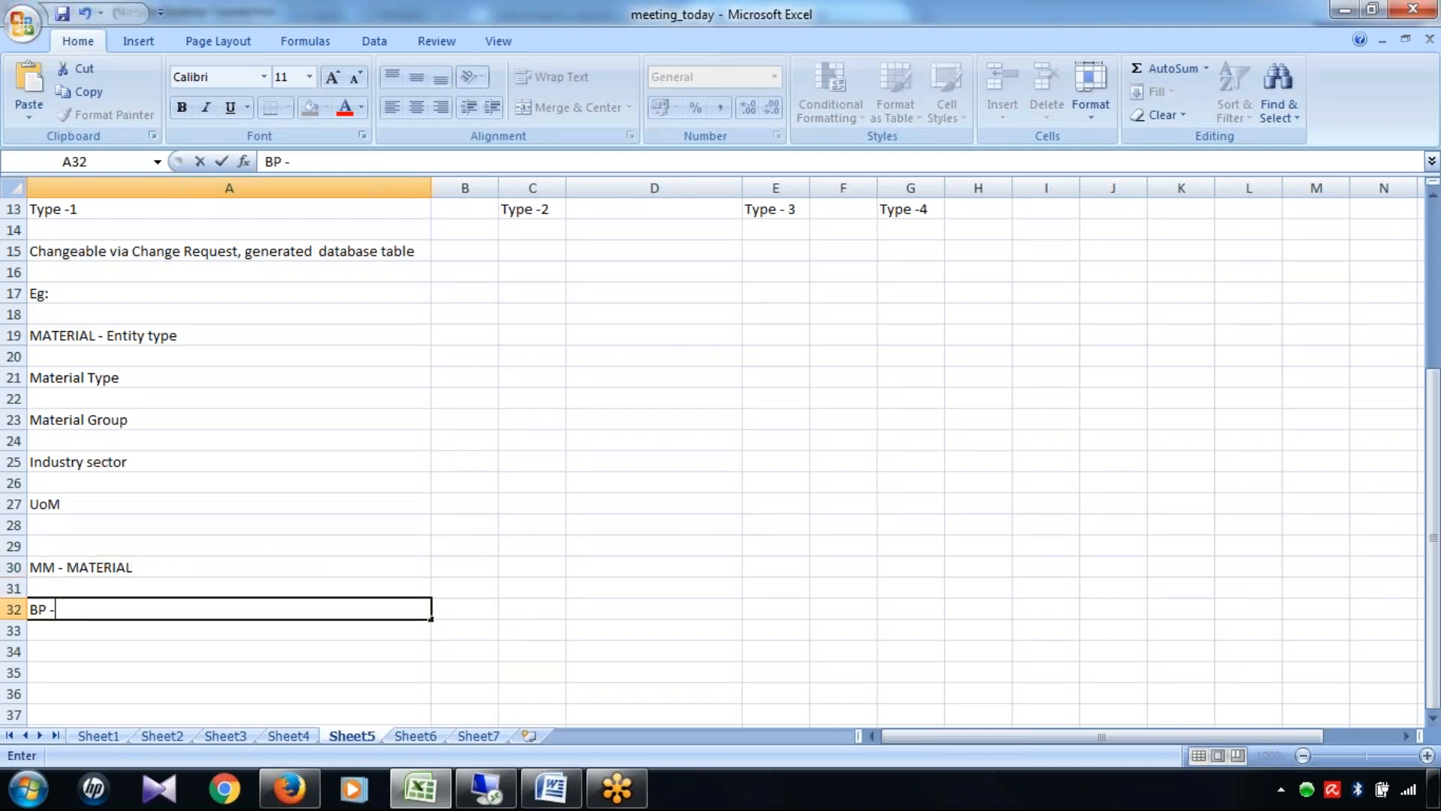
text( BP_HEAHER)
key(BackSpace)
key(BackSpace)
key(BackSpace)
text(DER)
click(225, 687)
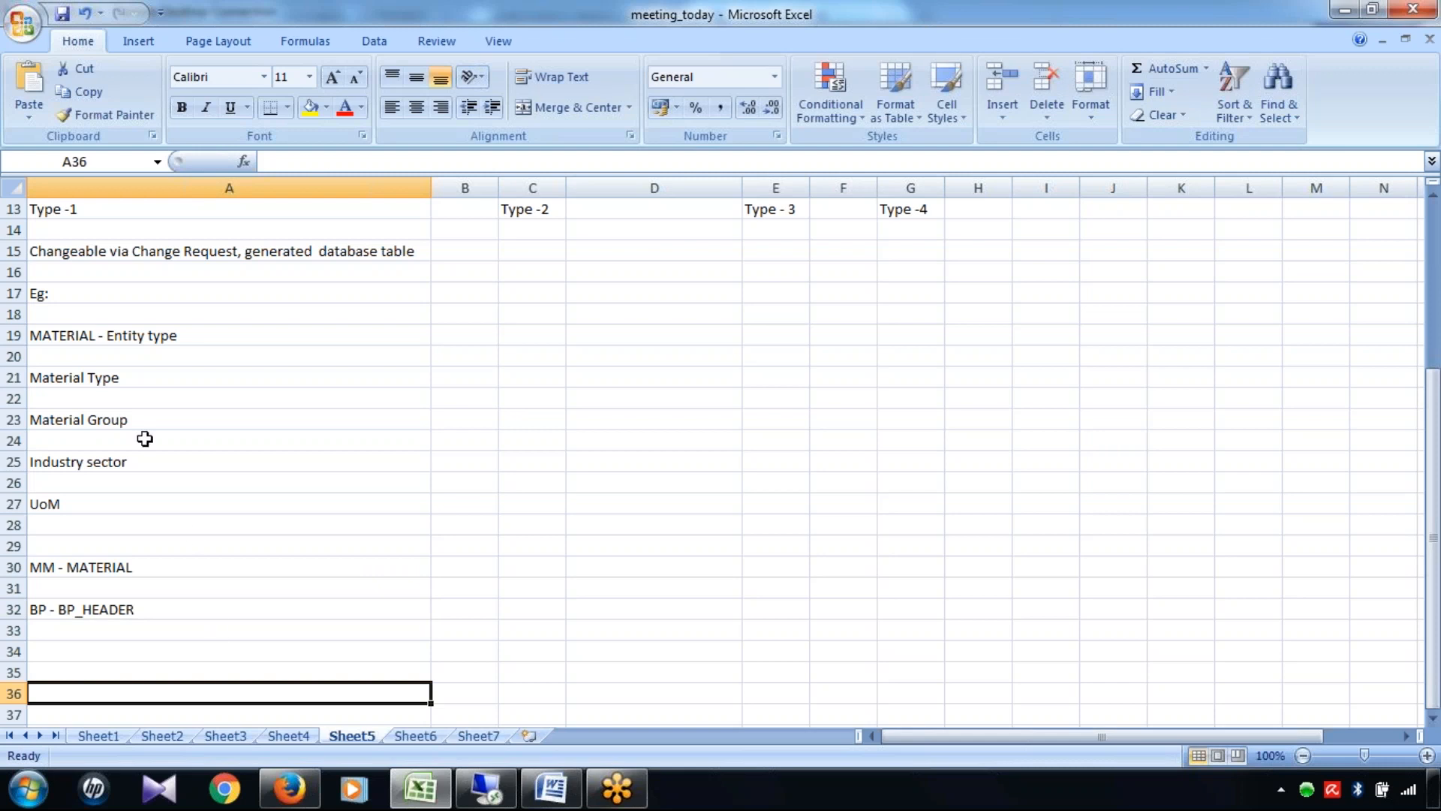
Switch to the SAP remote session, open entity type CARR of data model YD and list its Storage/Use Type options
click(120, 213)
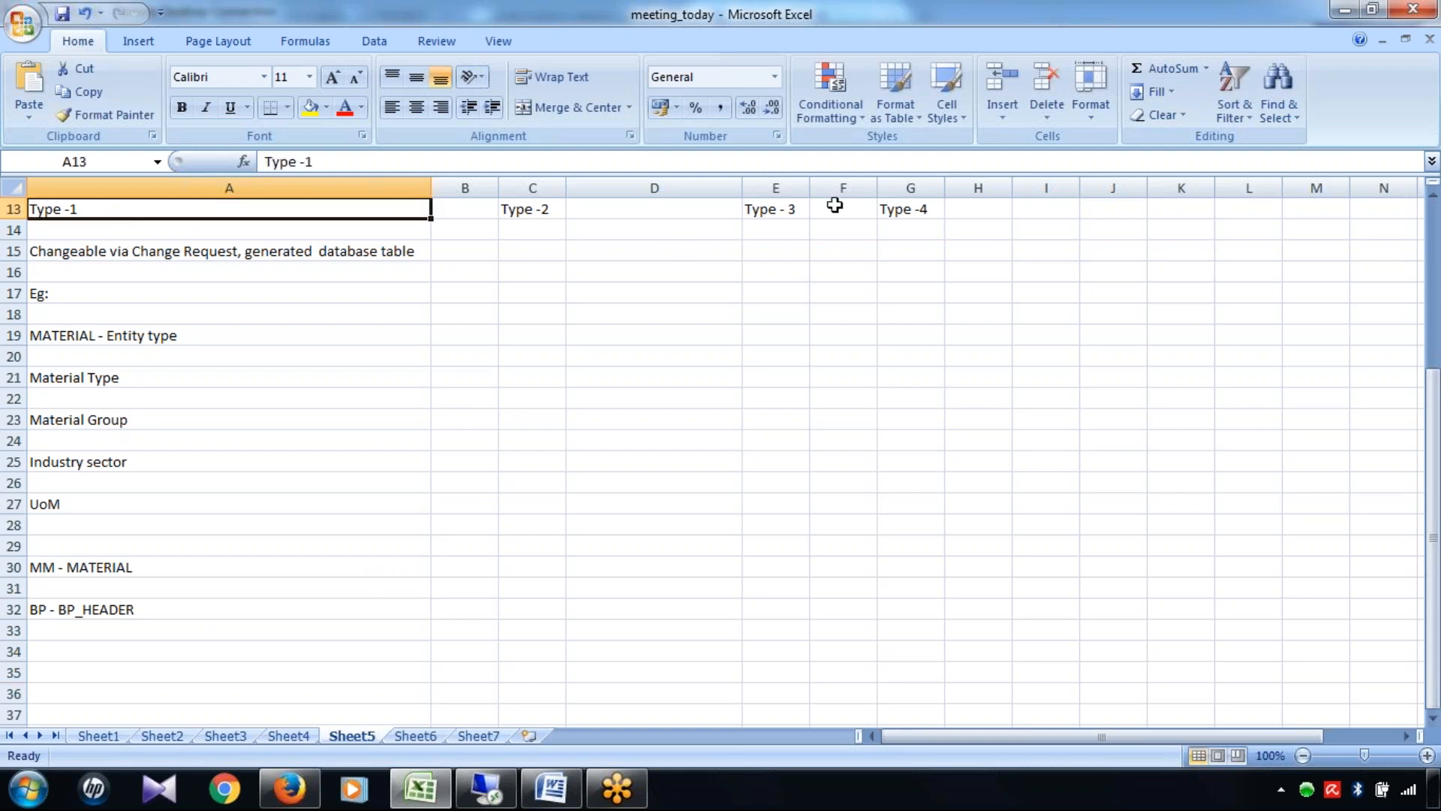
click(914, 216)
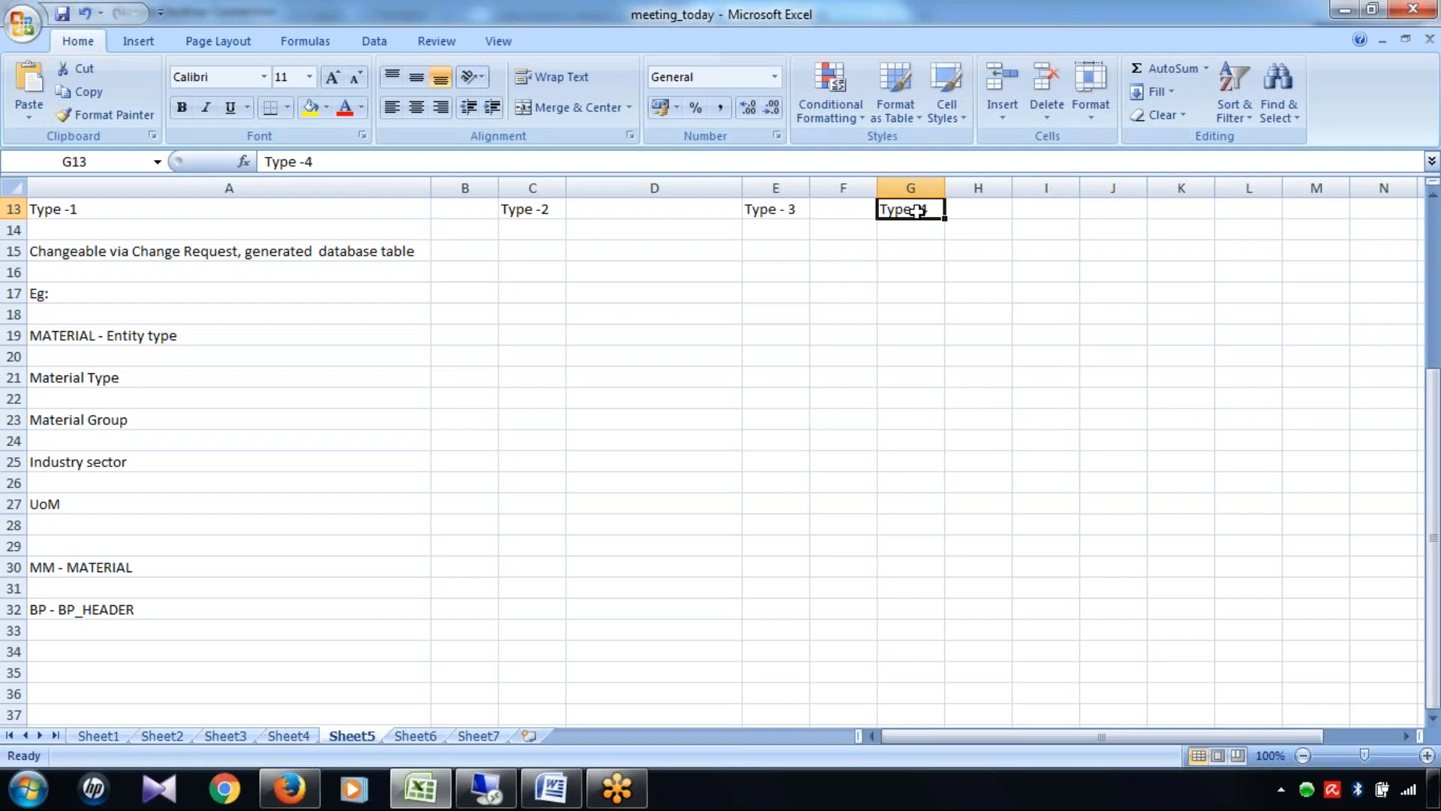
click(501, 794)
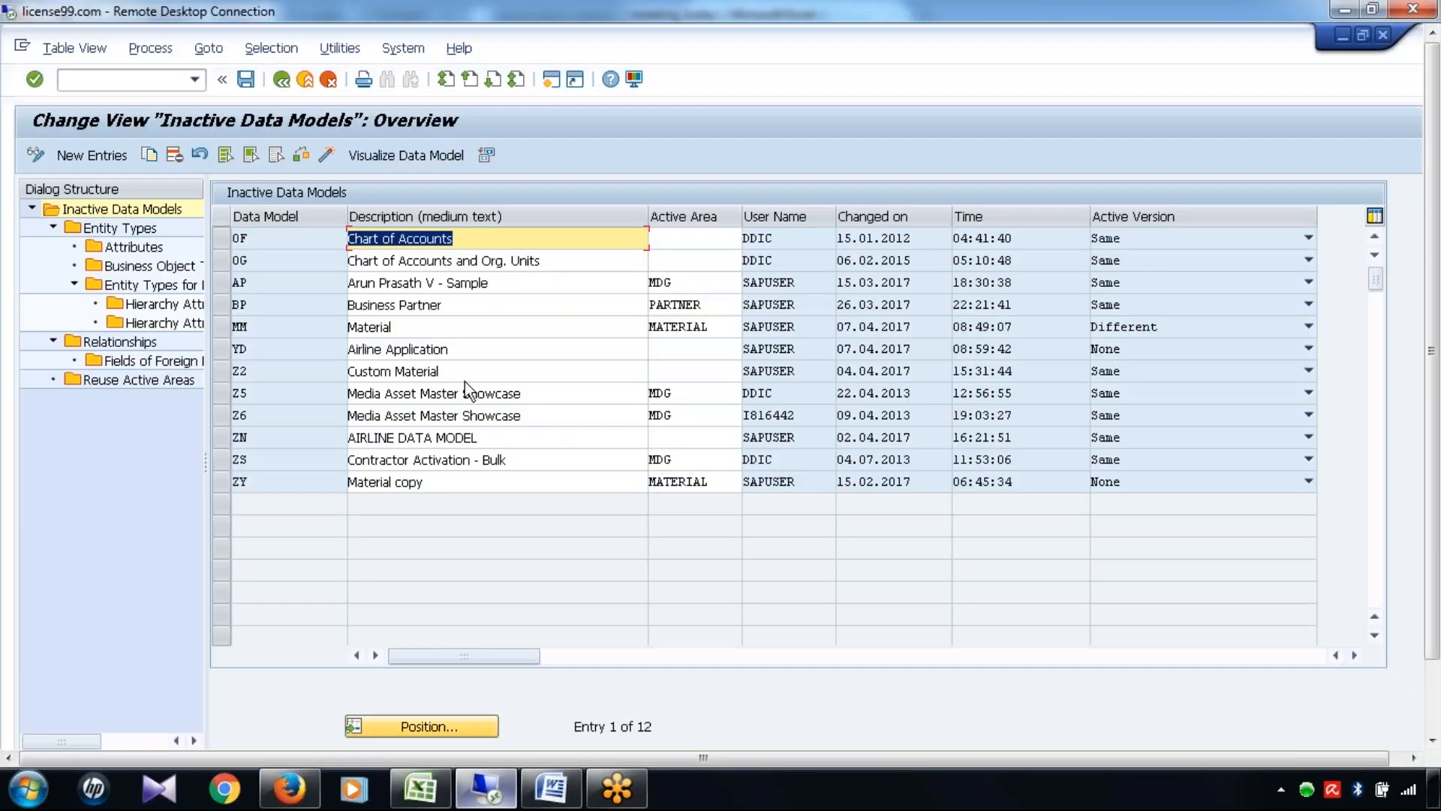
click(222, 352)
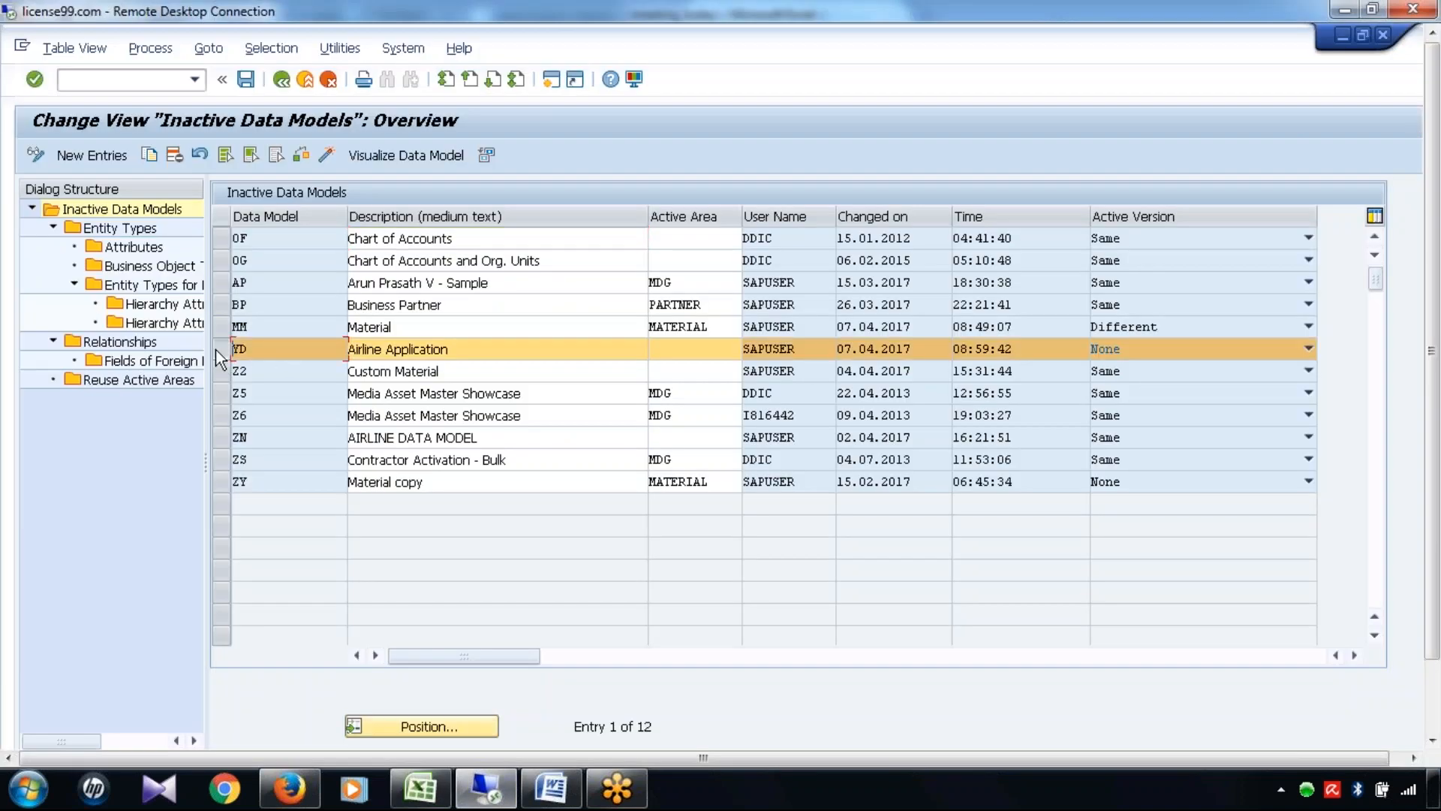
double_click(114, 225)
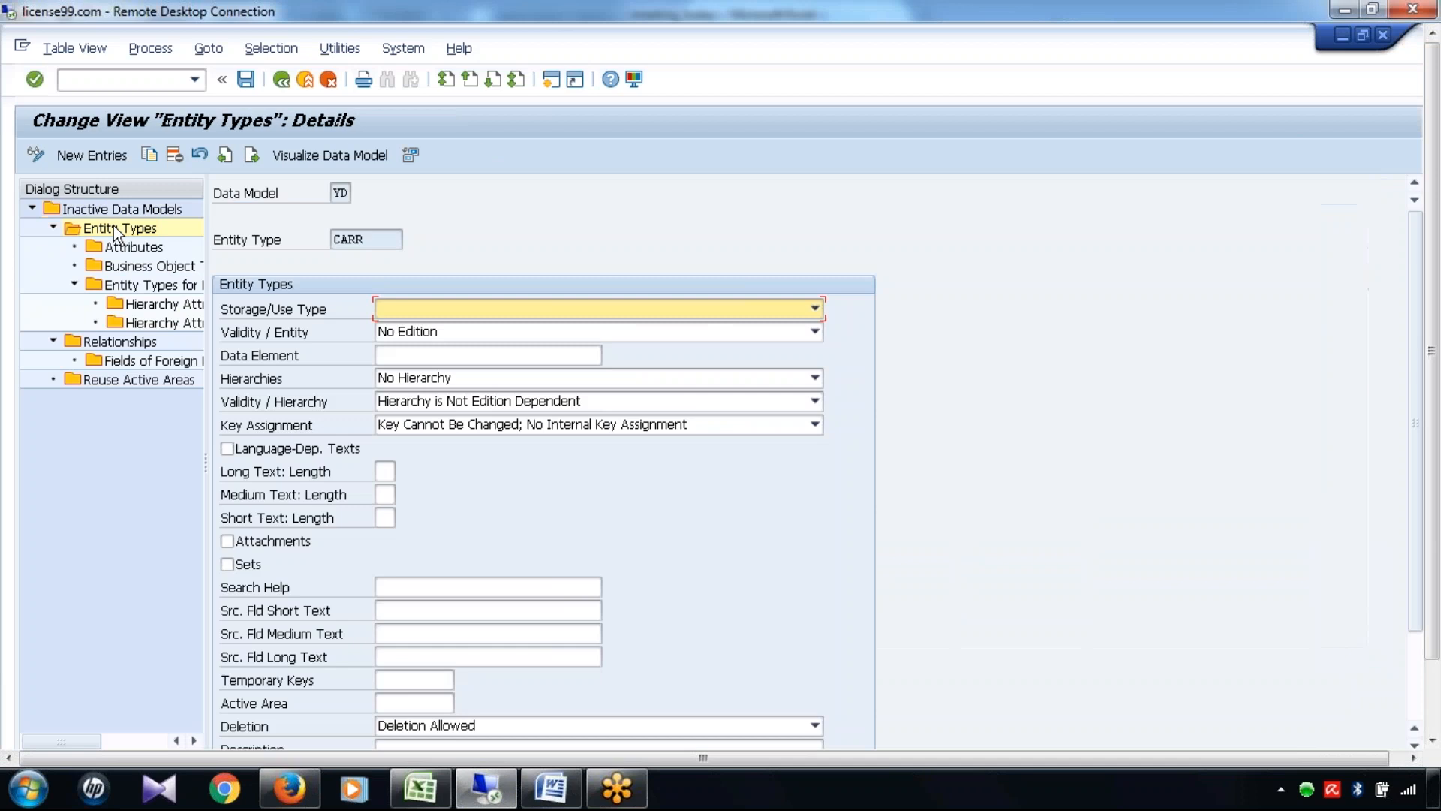
click(814, 309)
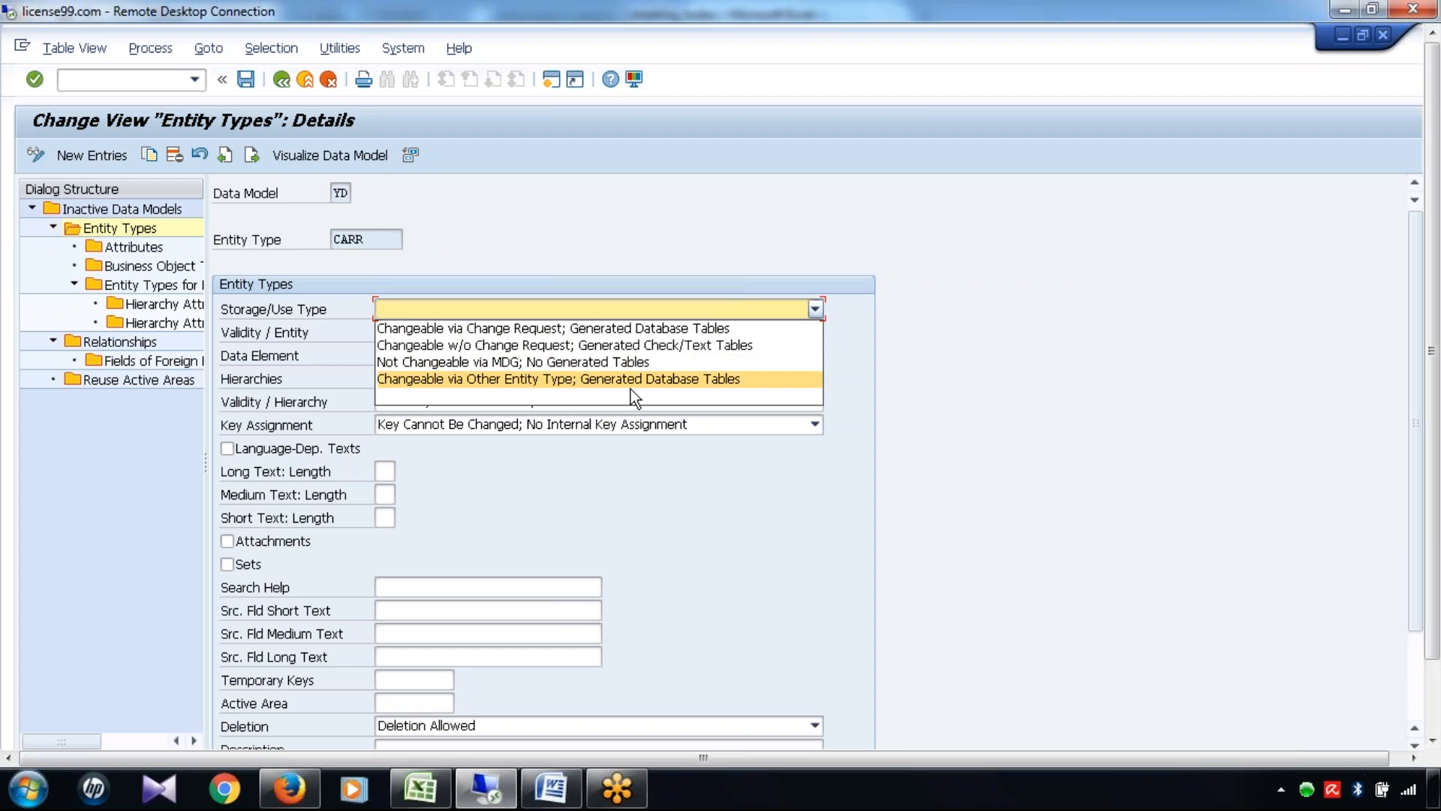
In the Excel workbook, enter "Changeable via other entity type, generated database table" in cell G15 and widen column G to fit
click(422, 790)
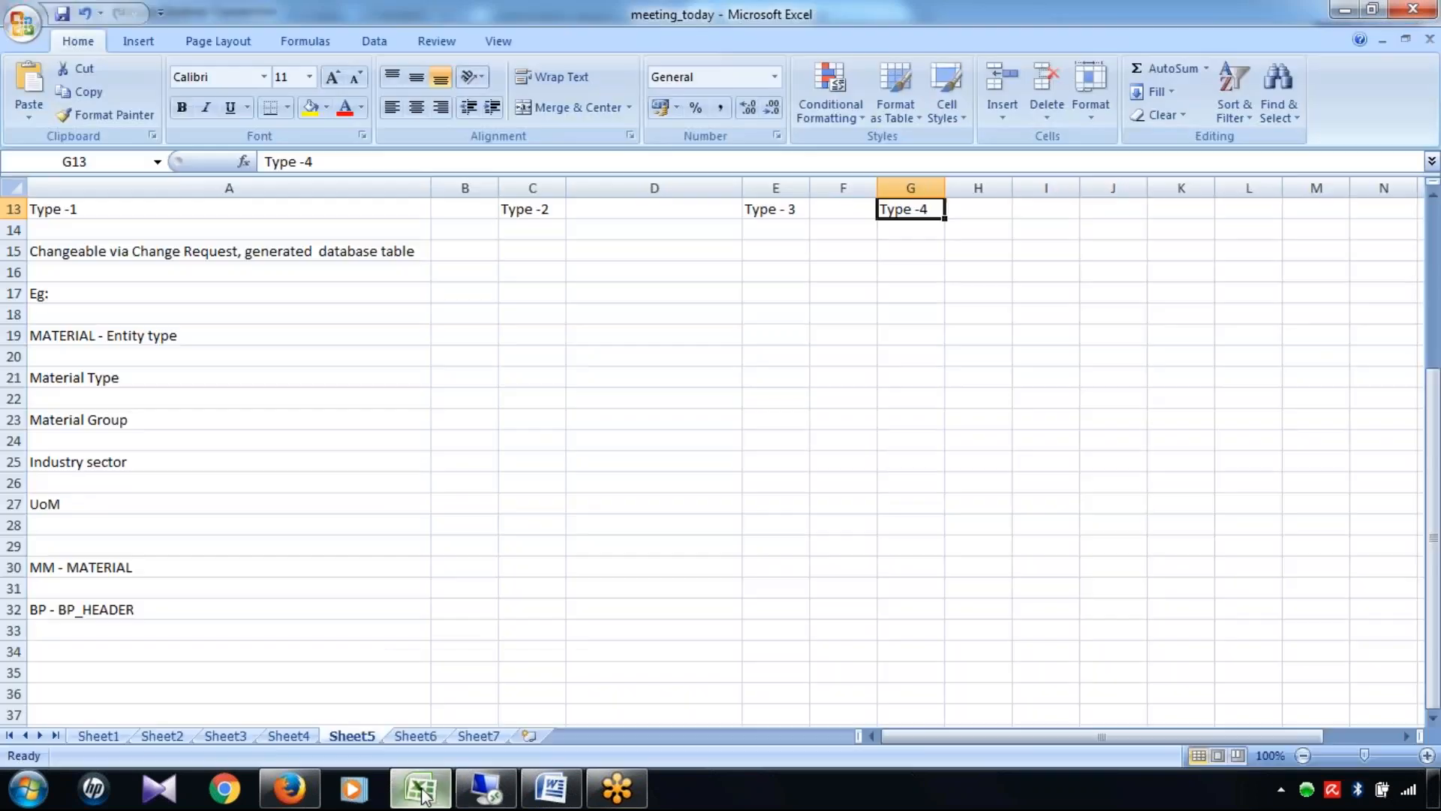
click(912, 244)
text(Chan)
text(geable vi)
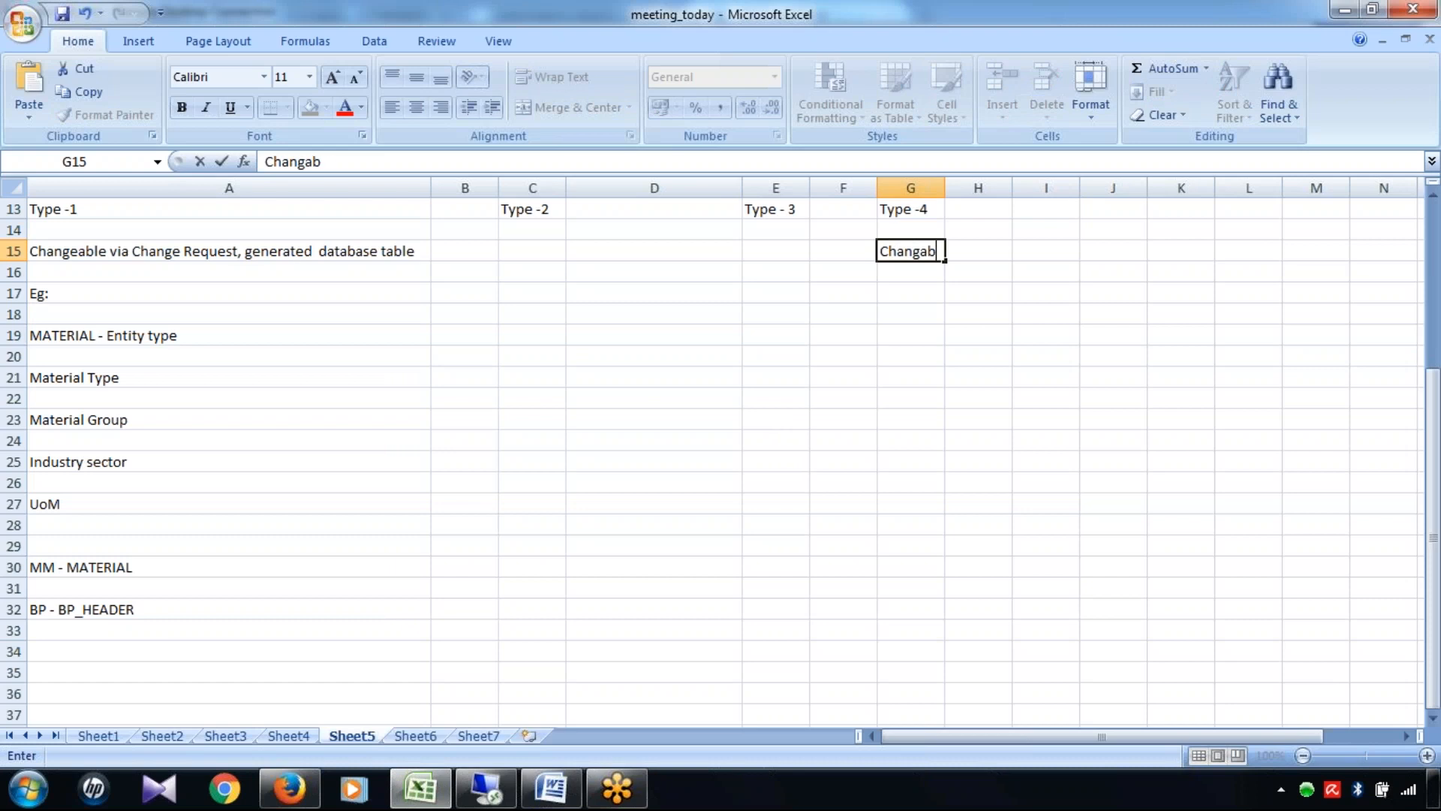
text(a other en)
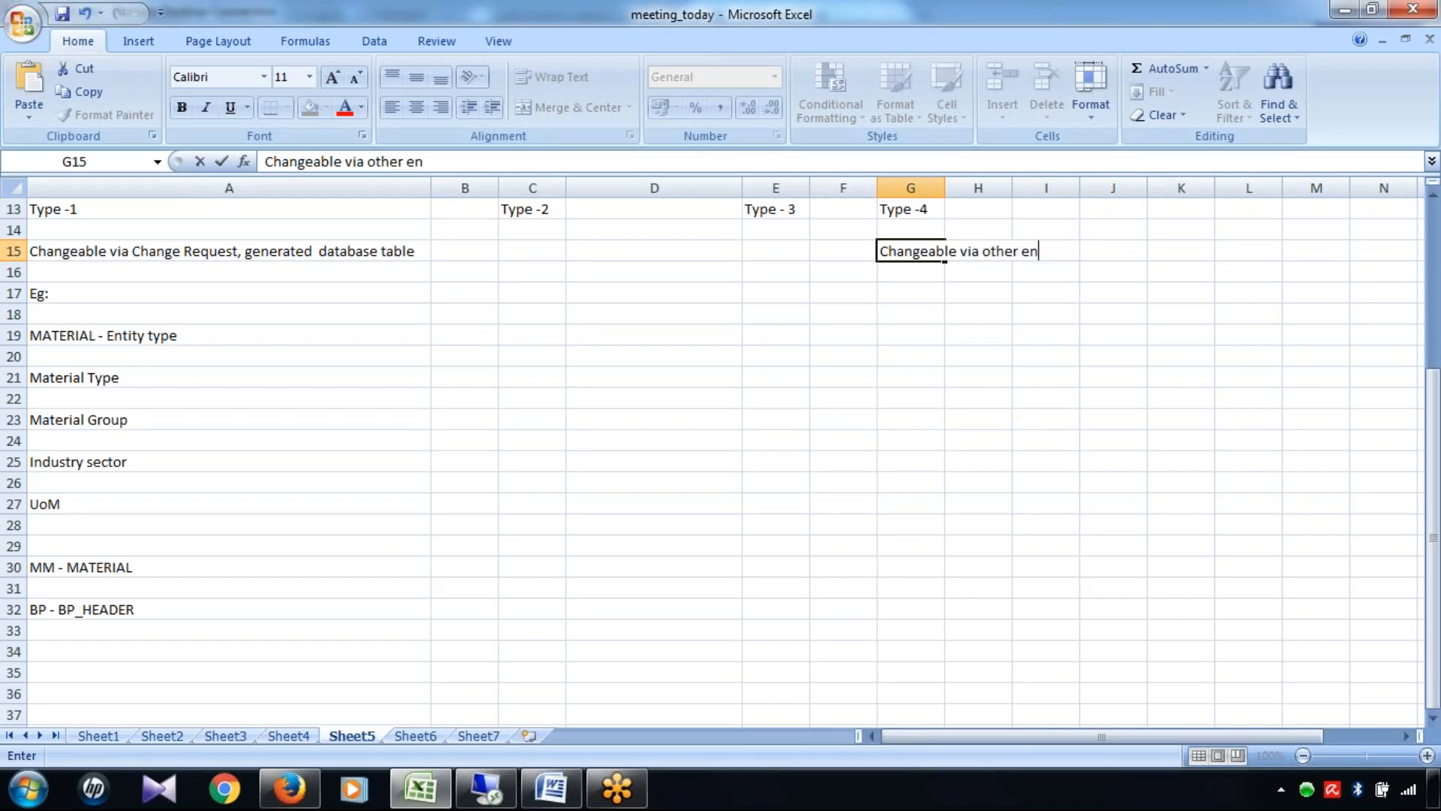
text(tity type)
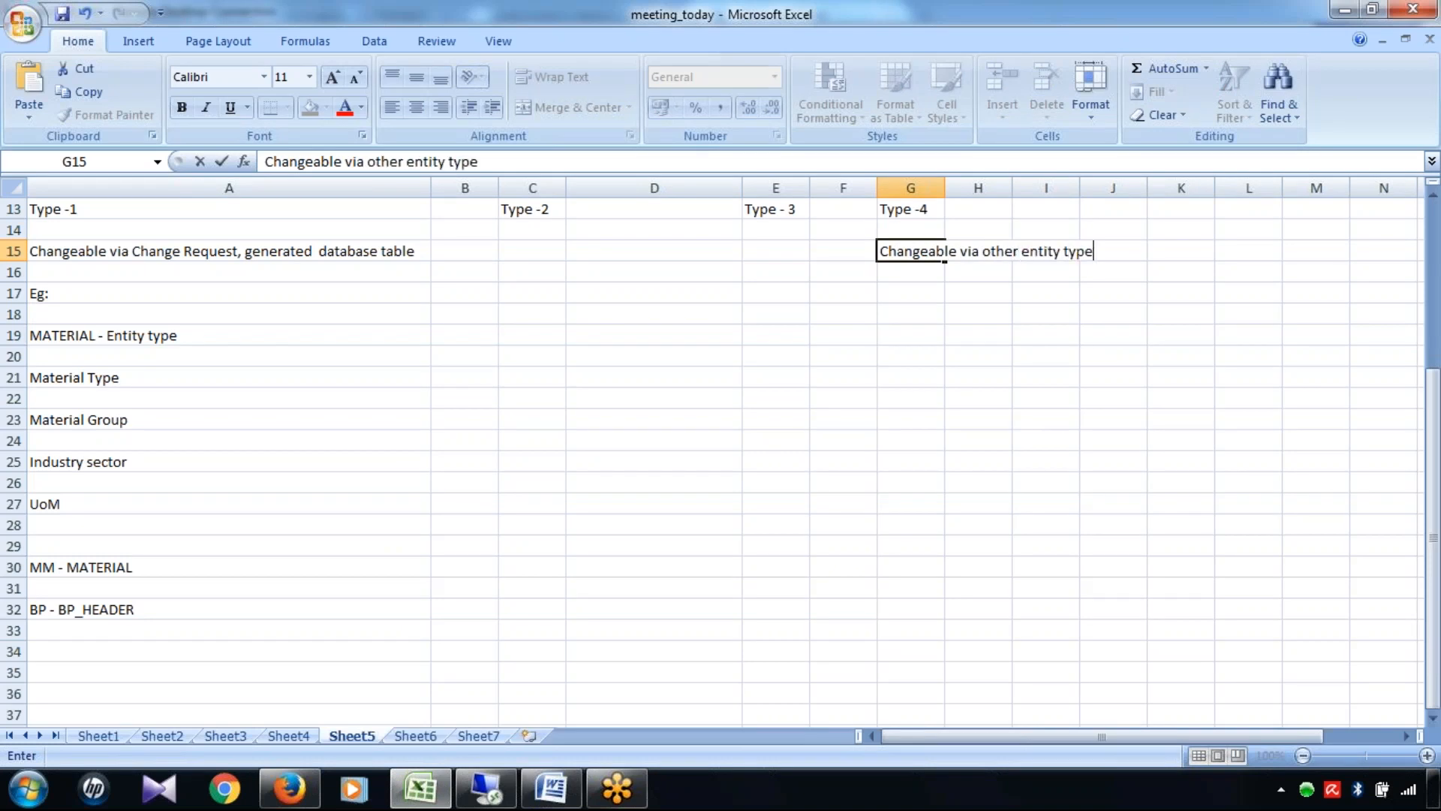
text(, generated)
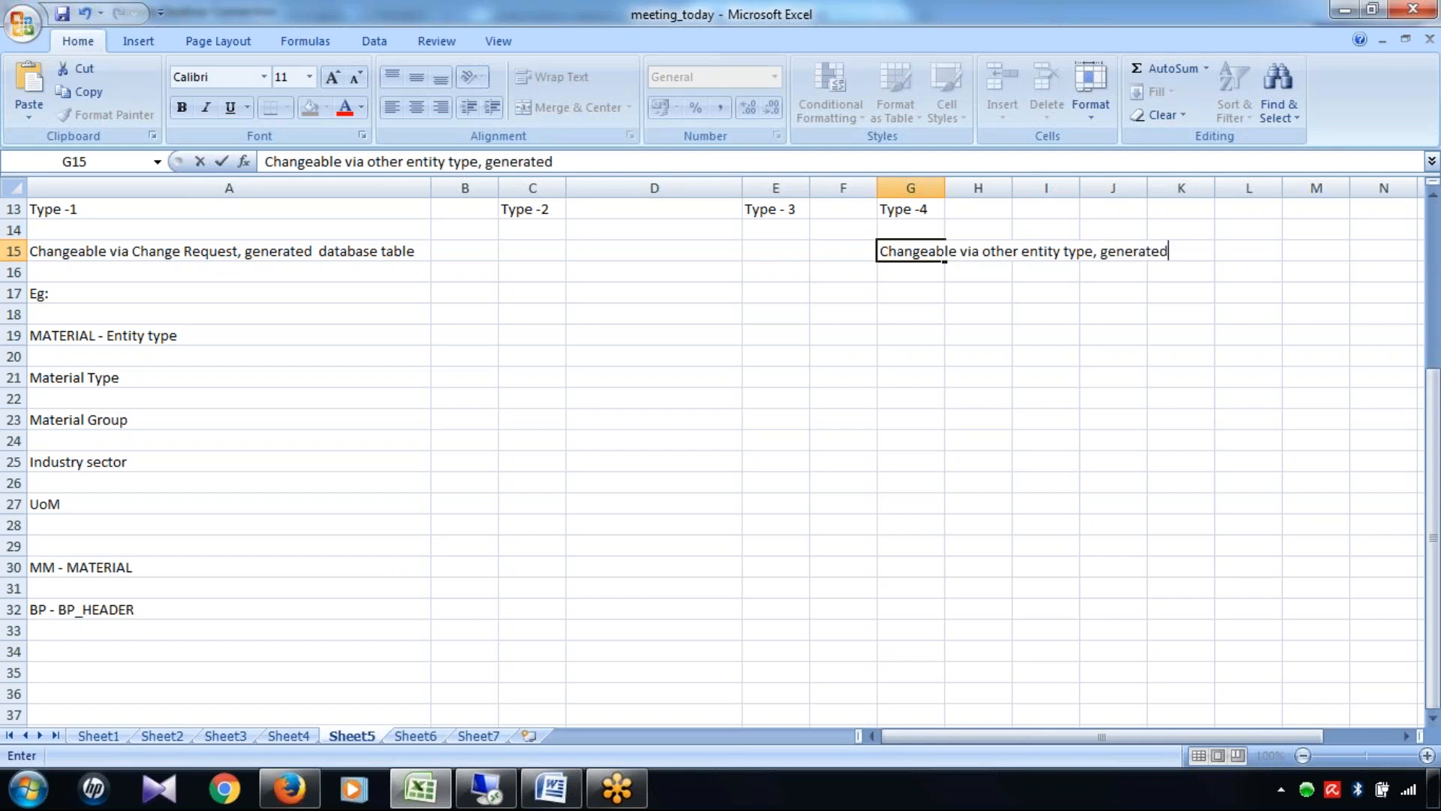
text( database table)
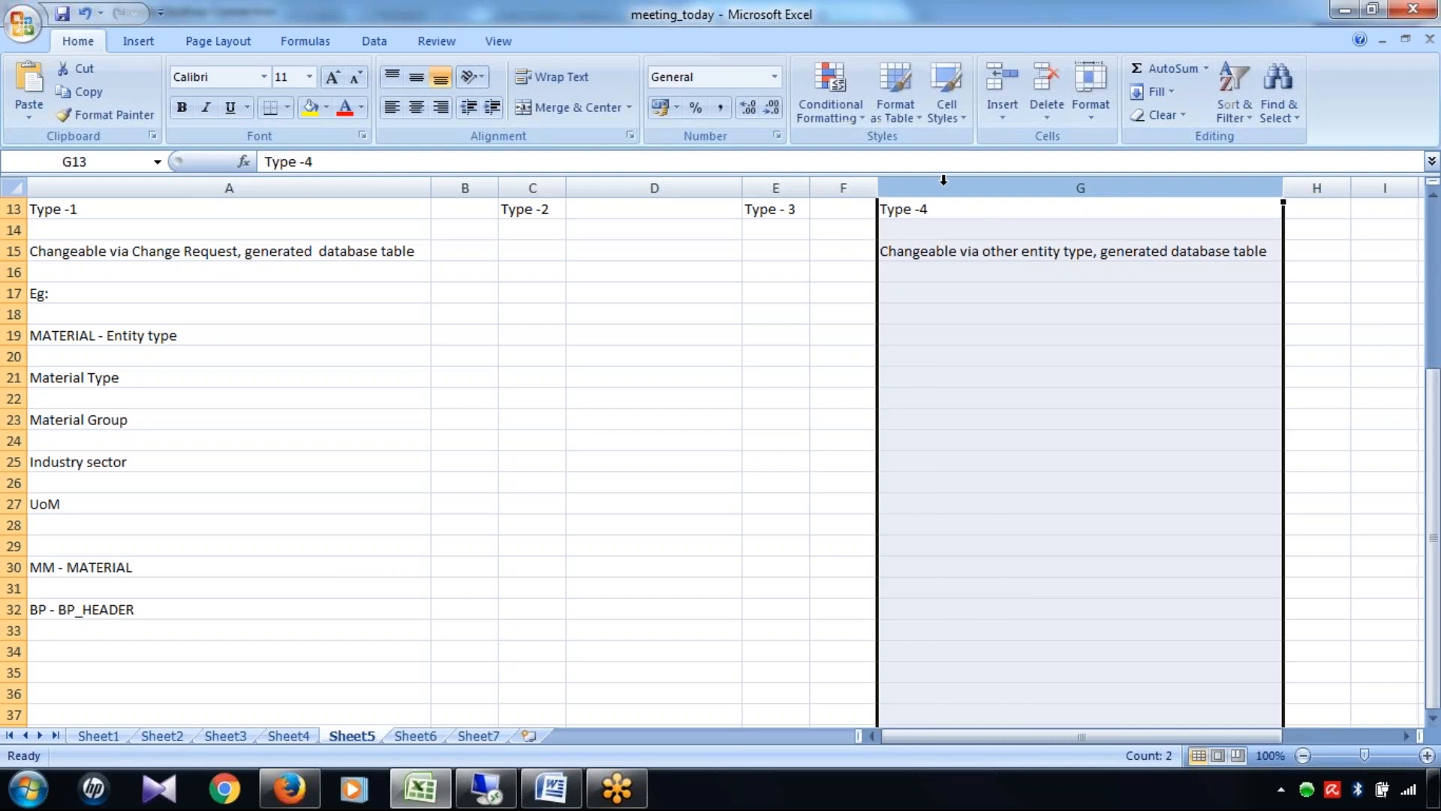
click(1119, 253)
click(1073, 294)
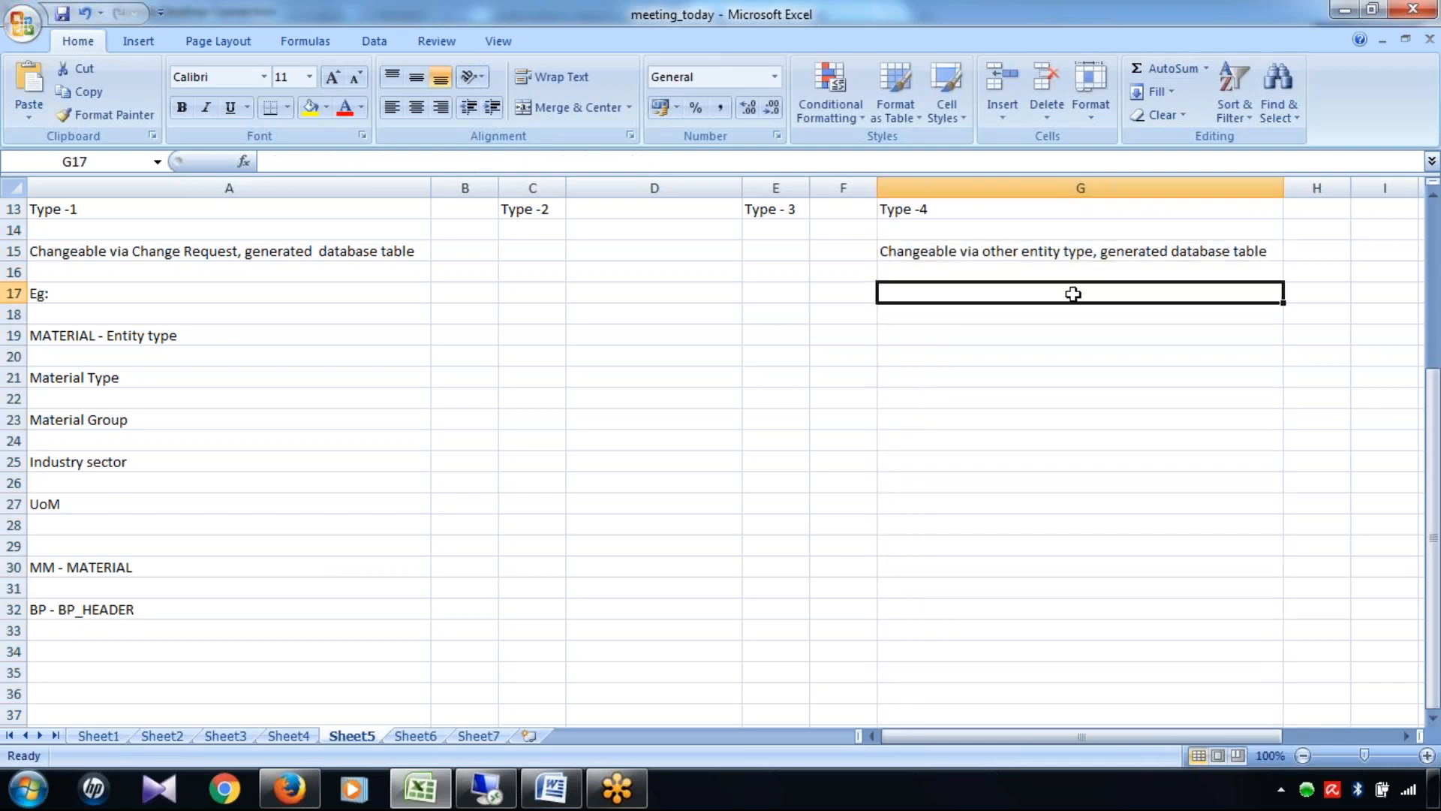
Go over the Type -4 heading and its description, and bring the Storage type heading back into view
click(1056, 250)
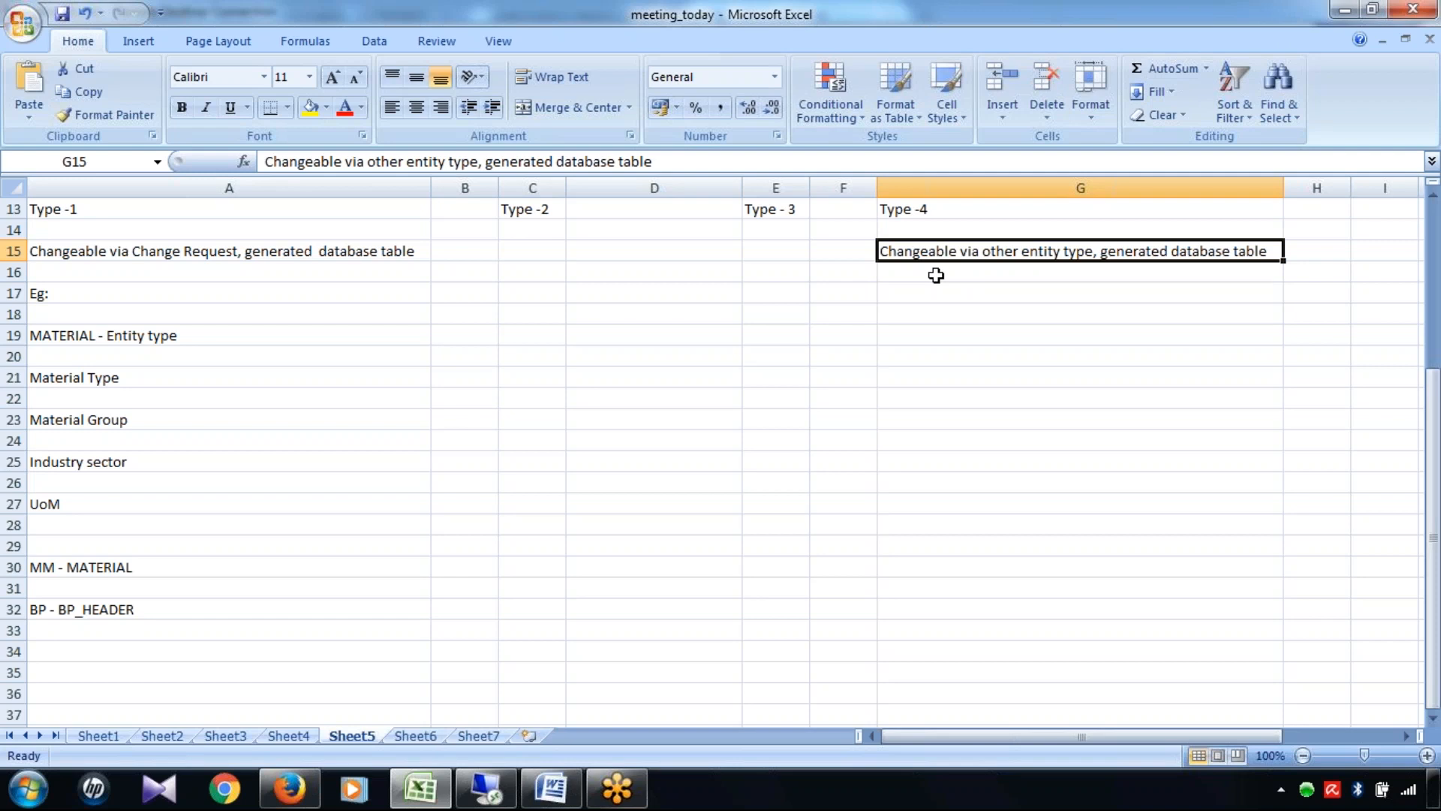
click(910, 214)
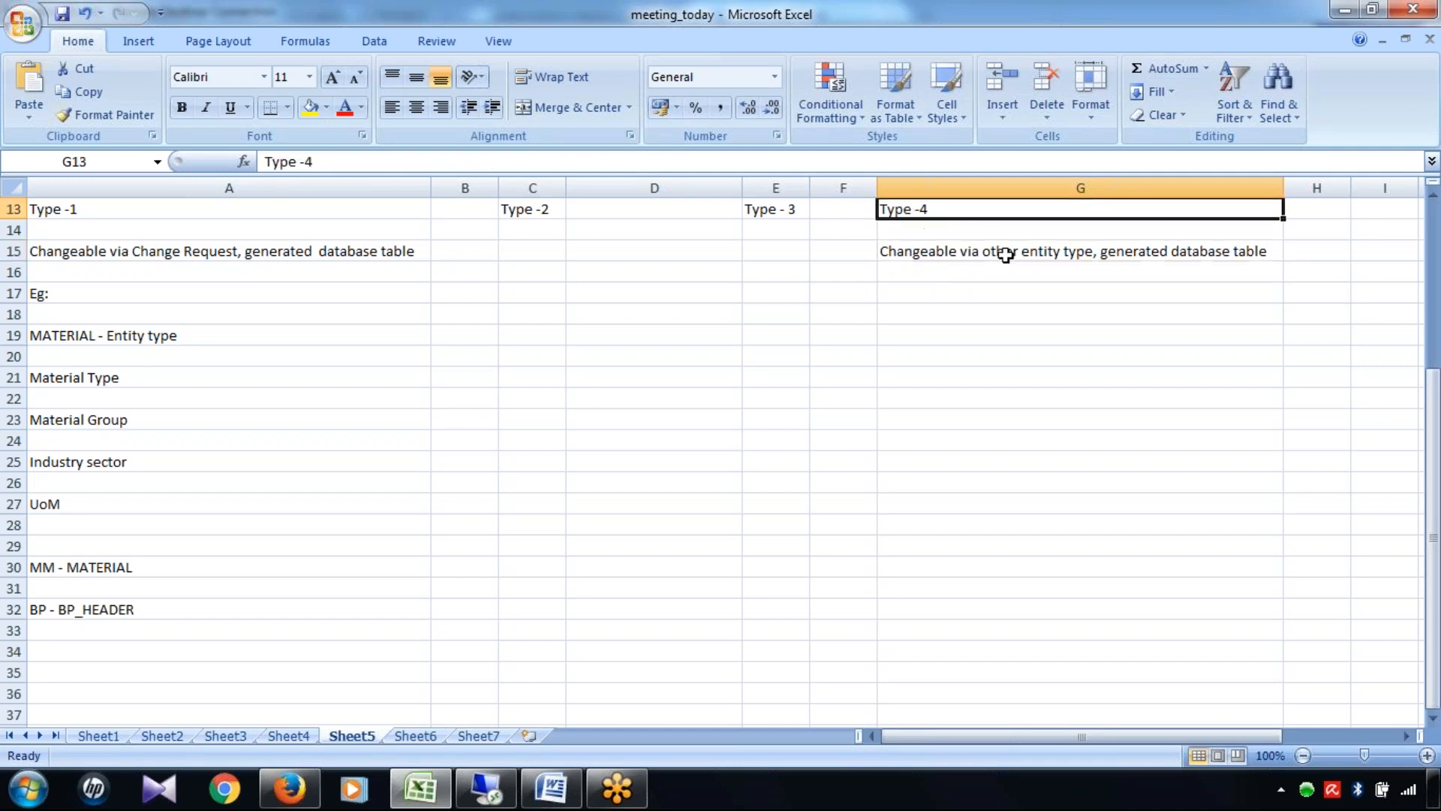
click(1051, 252)
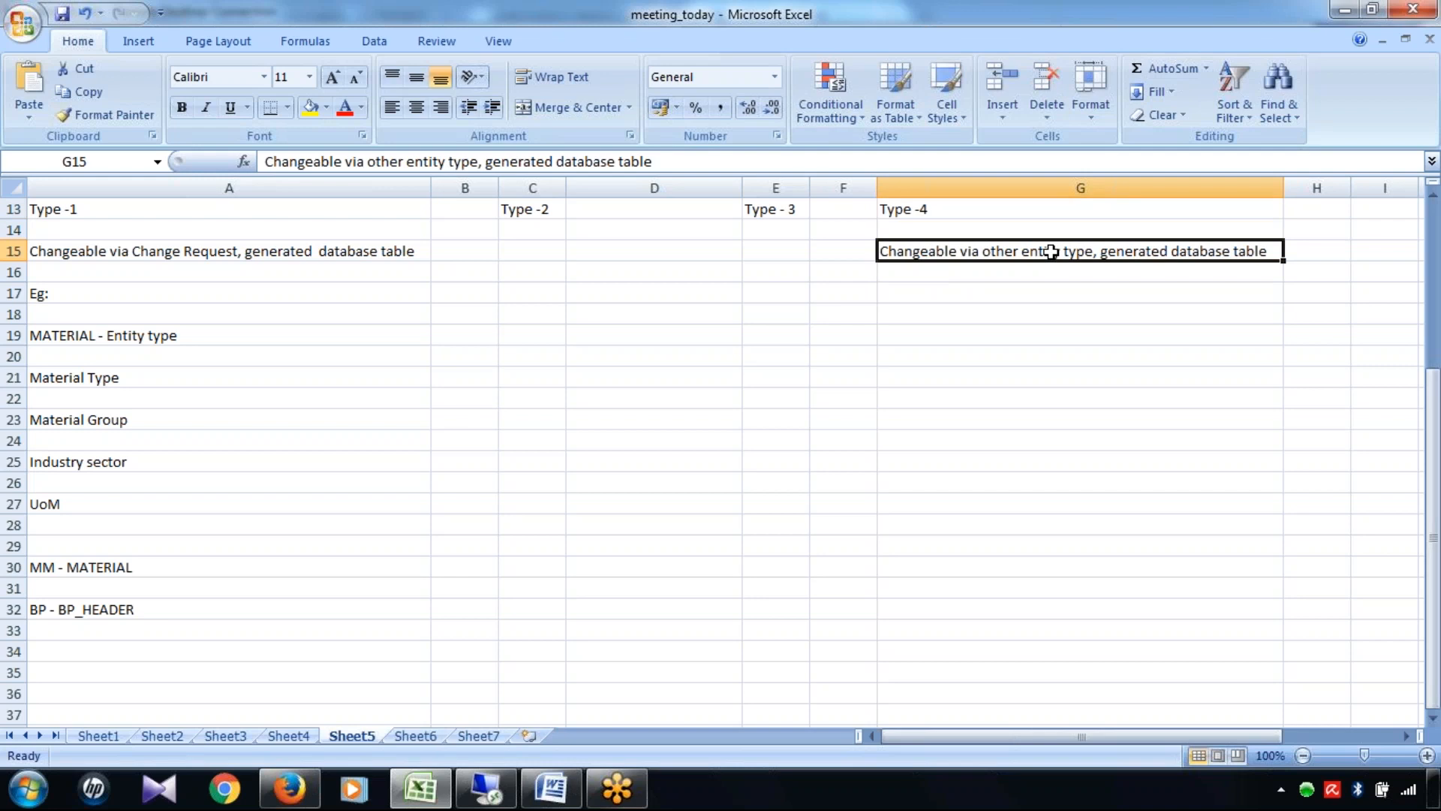
scroll(901, 360, down, 1)
mouse_move(1439, 514)
mouse_down()
mouse_move(1438, 319)
mouse_move(1439, 501)
mouse_up()
click(1439, 459)
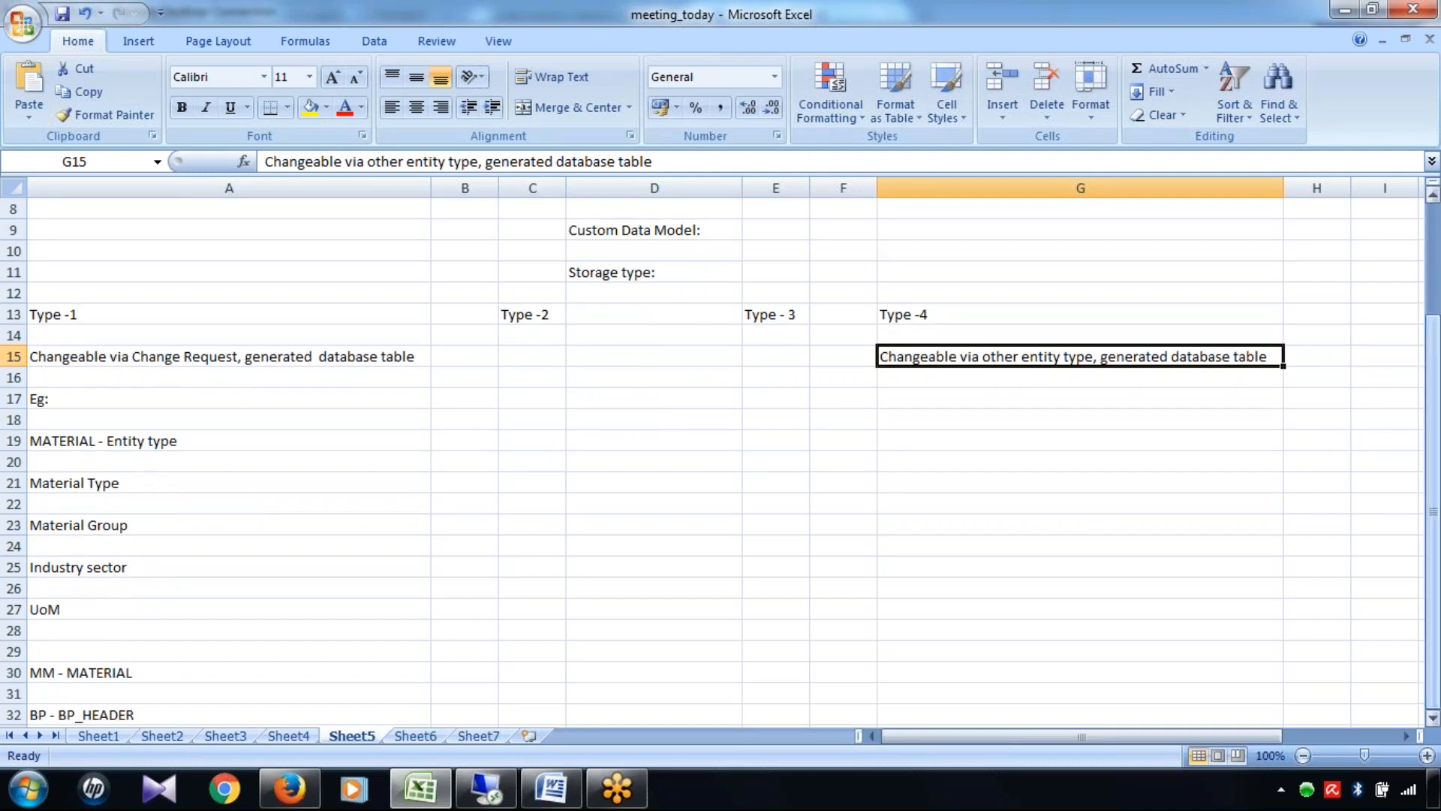
Enter "Type 1 <- type 4" in cell G17, below the Type -4 description
click(976, 403)
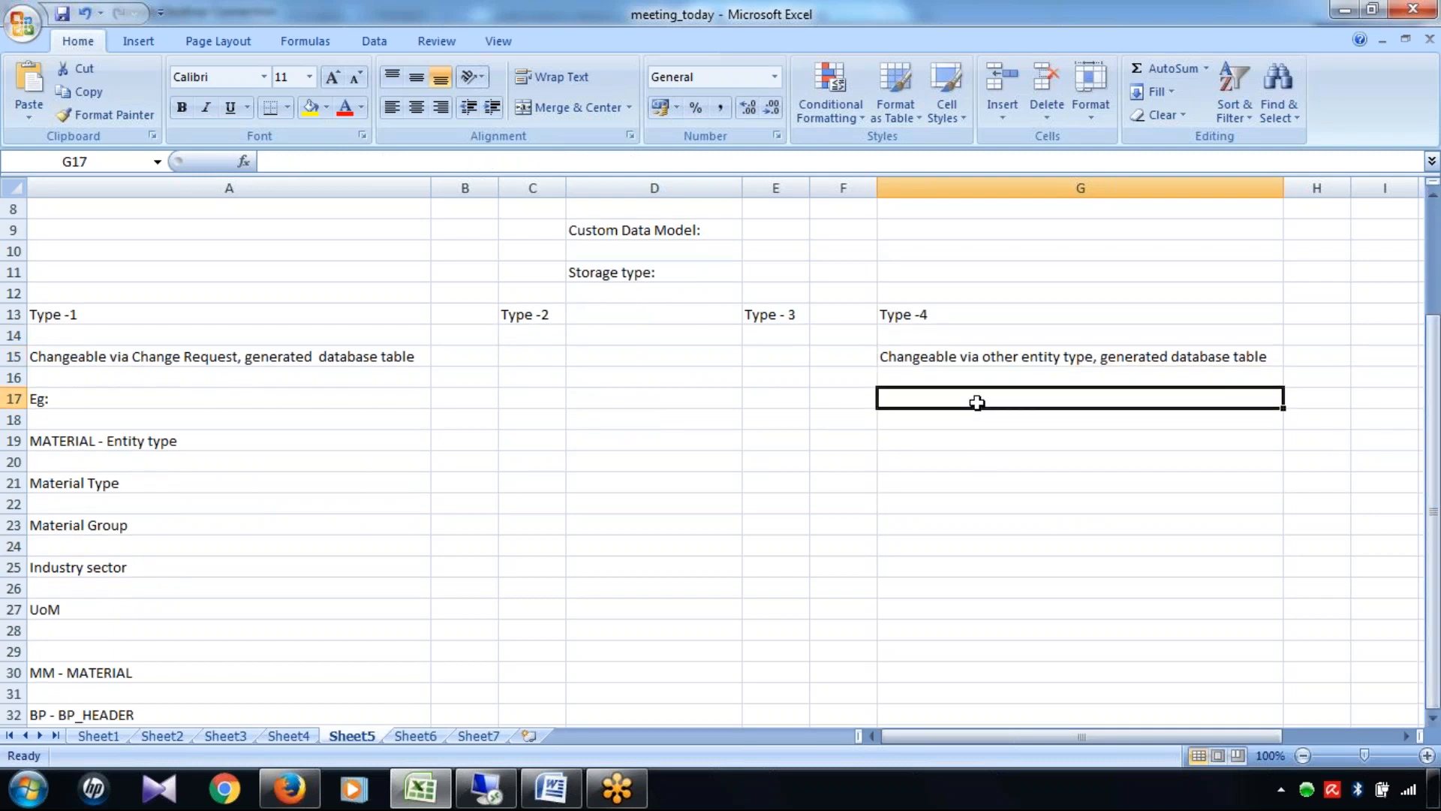
text(Type)
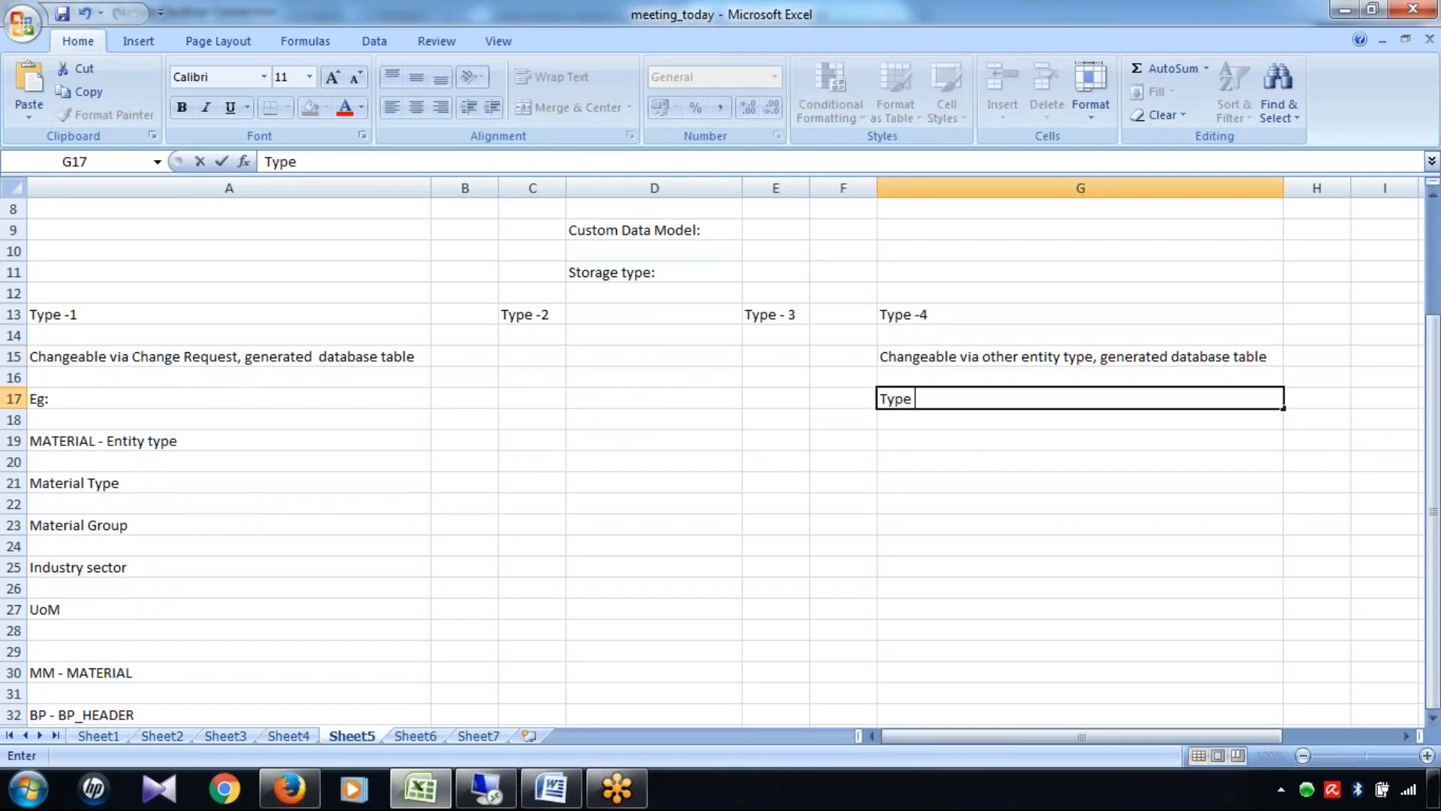
text( 1 <- type 4)
click(992, 462)
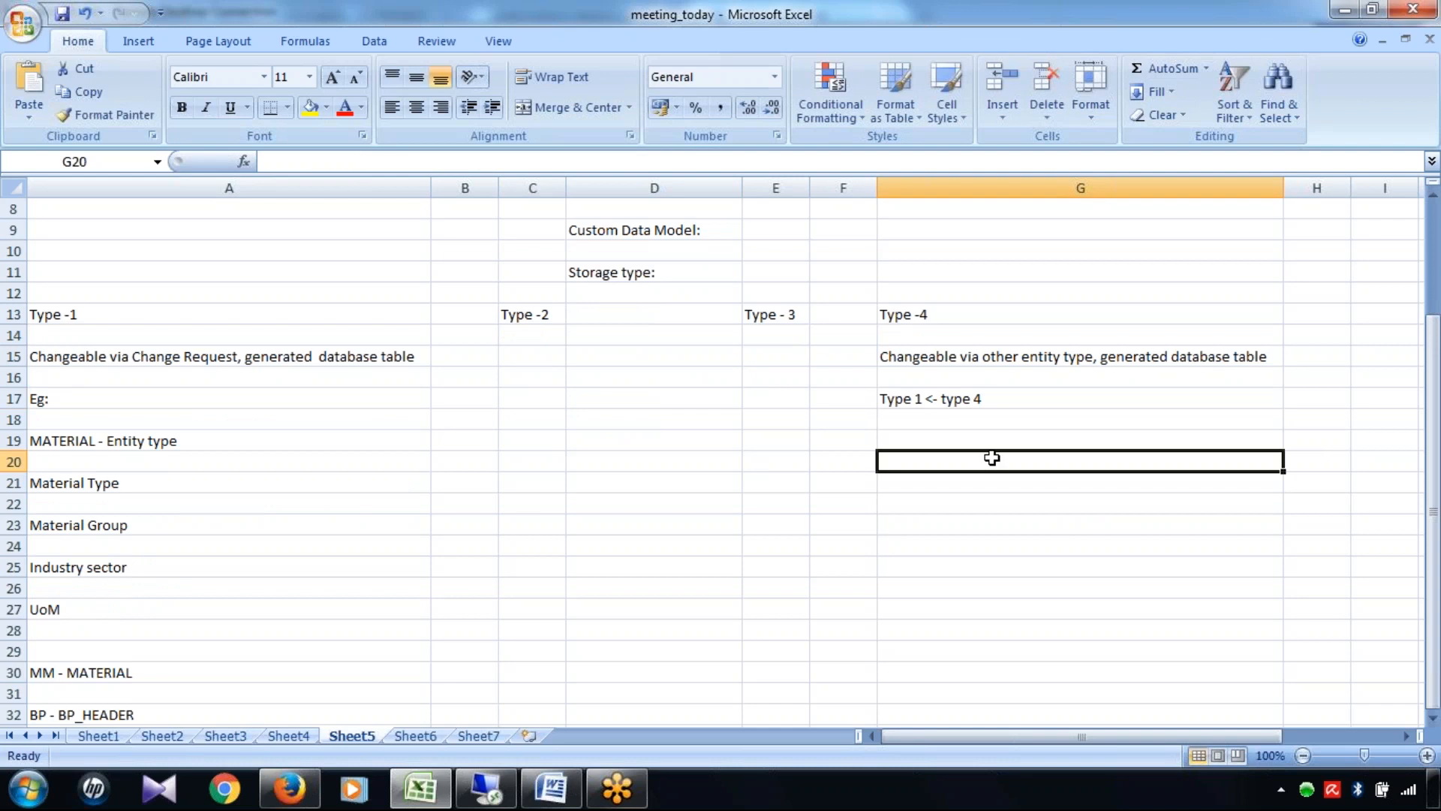
click(986, 399)
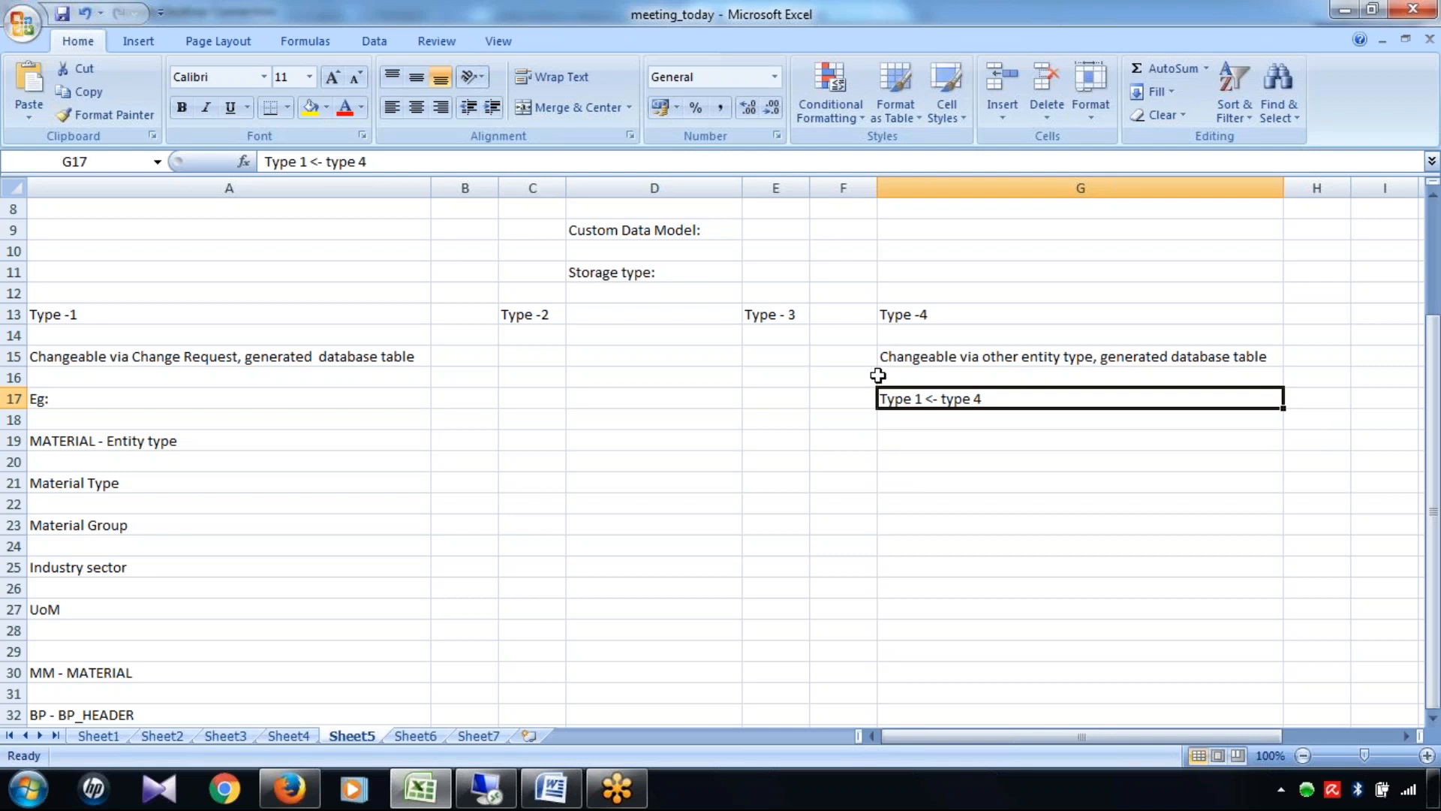
click(935, 354)
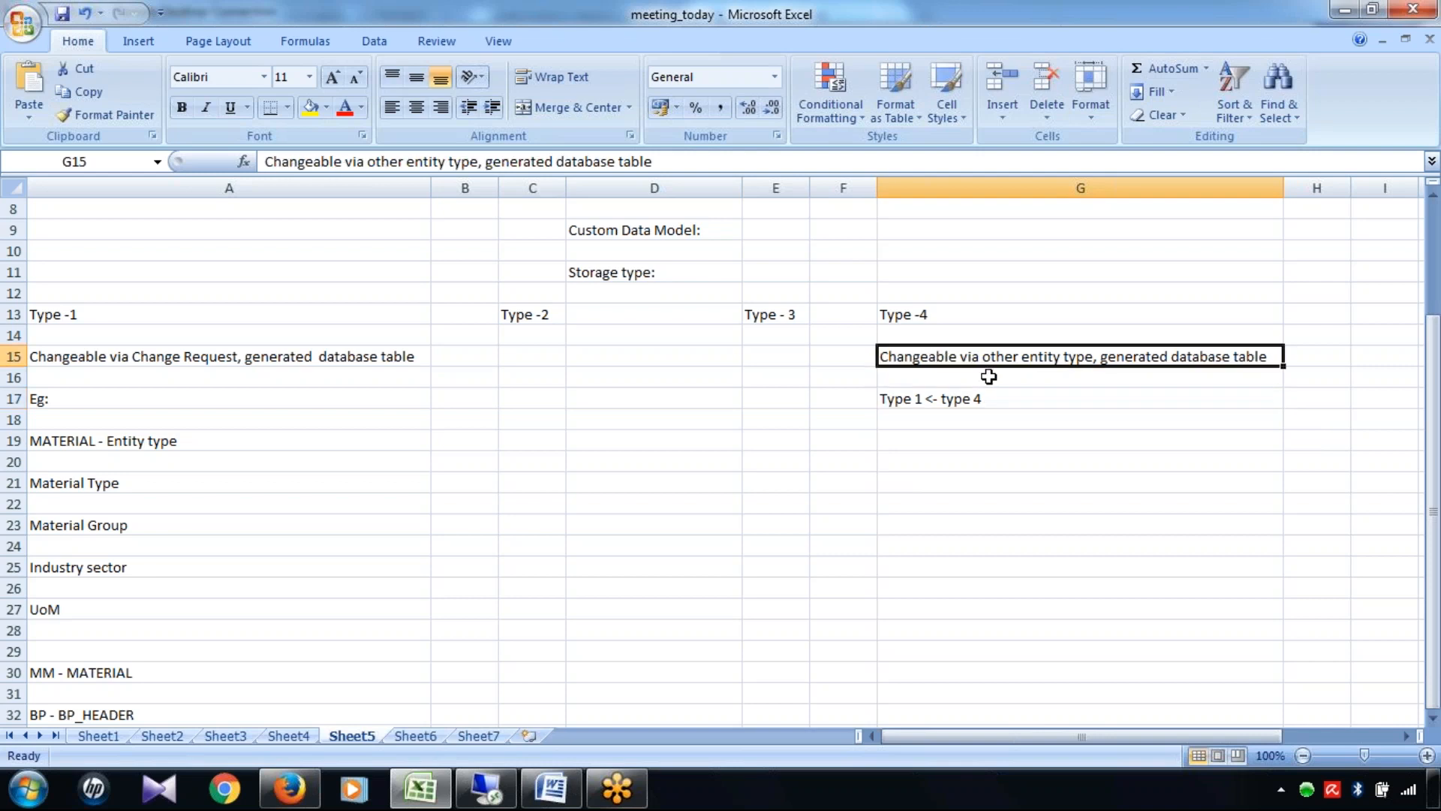
click(914, 402)
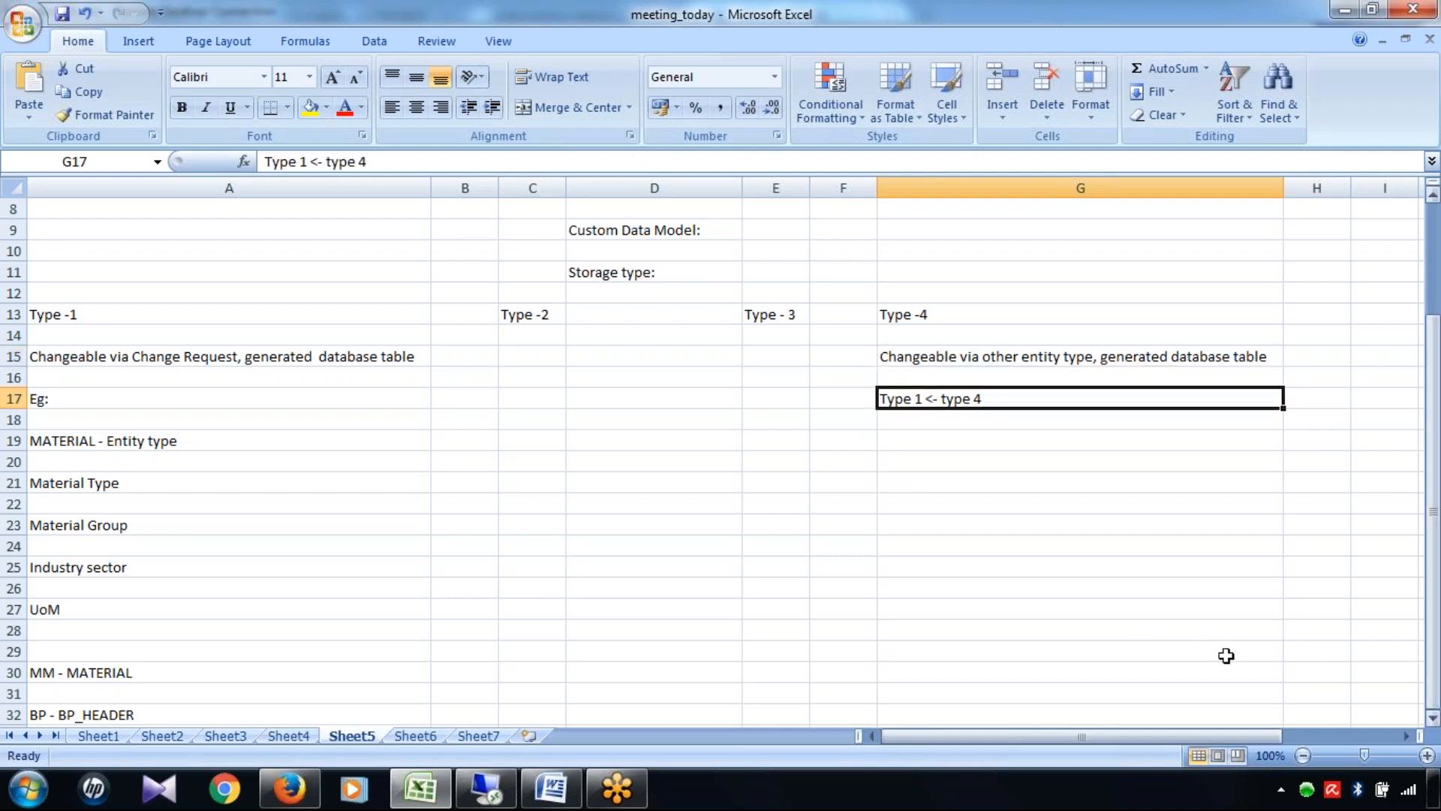
Start the Type -4 example with "Ex:" in cell G20 and "Material - Oil" in cell G22
click(923, 463)
text(Ex)
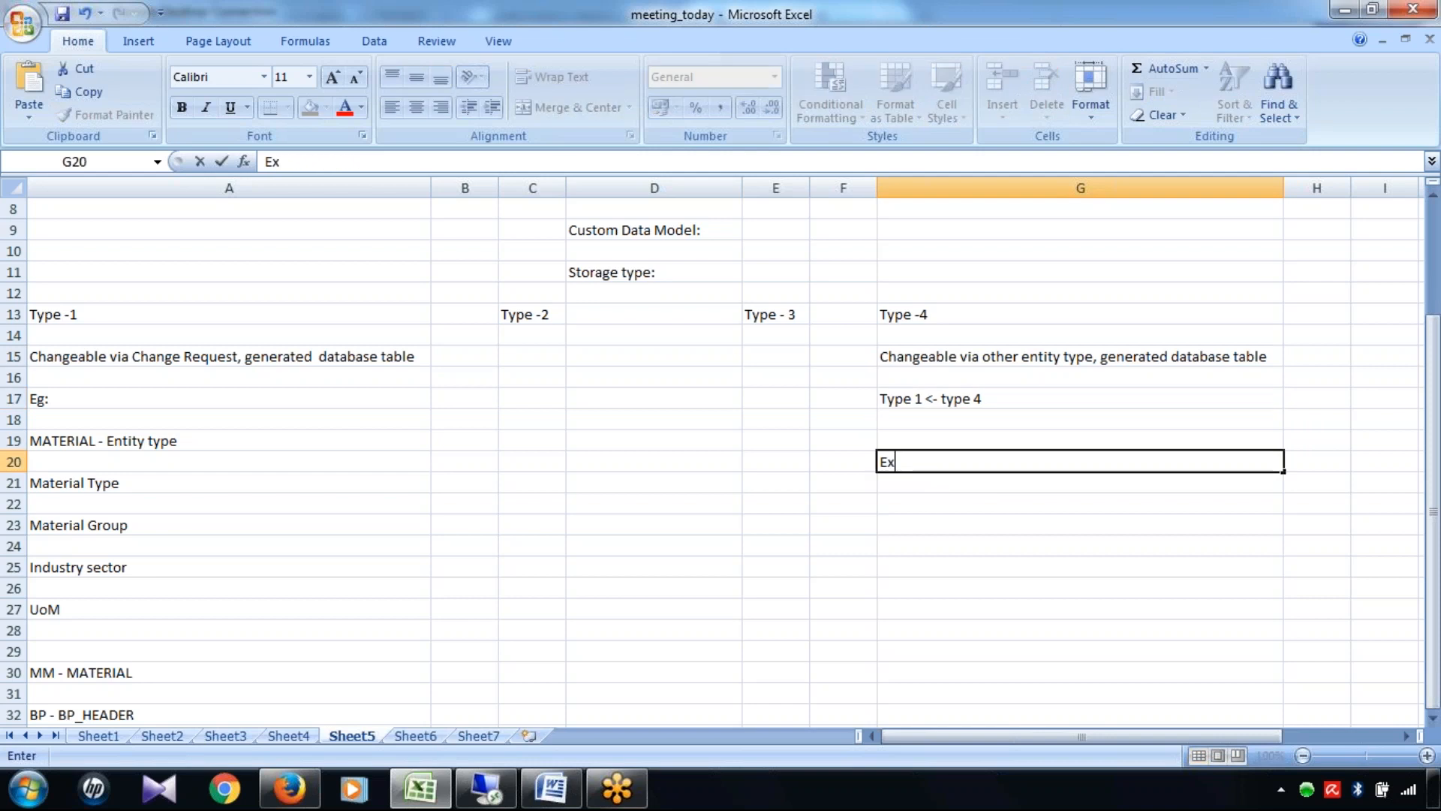
text(:)
key(Return)
key(Return)
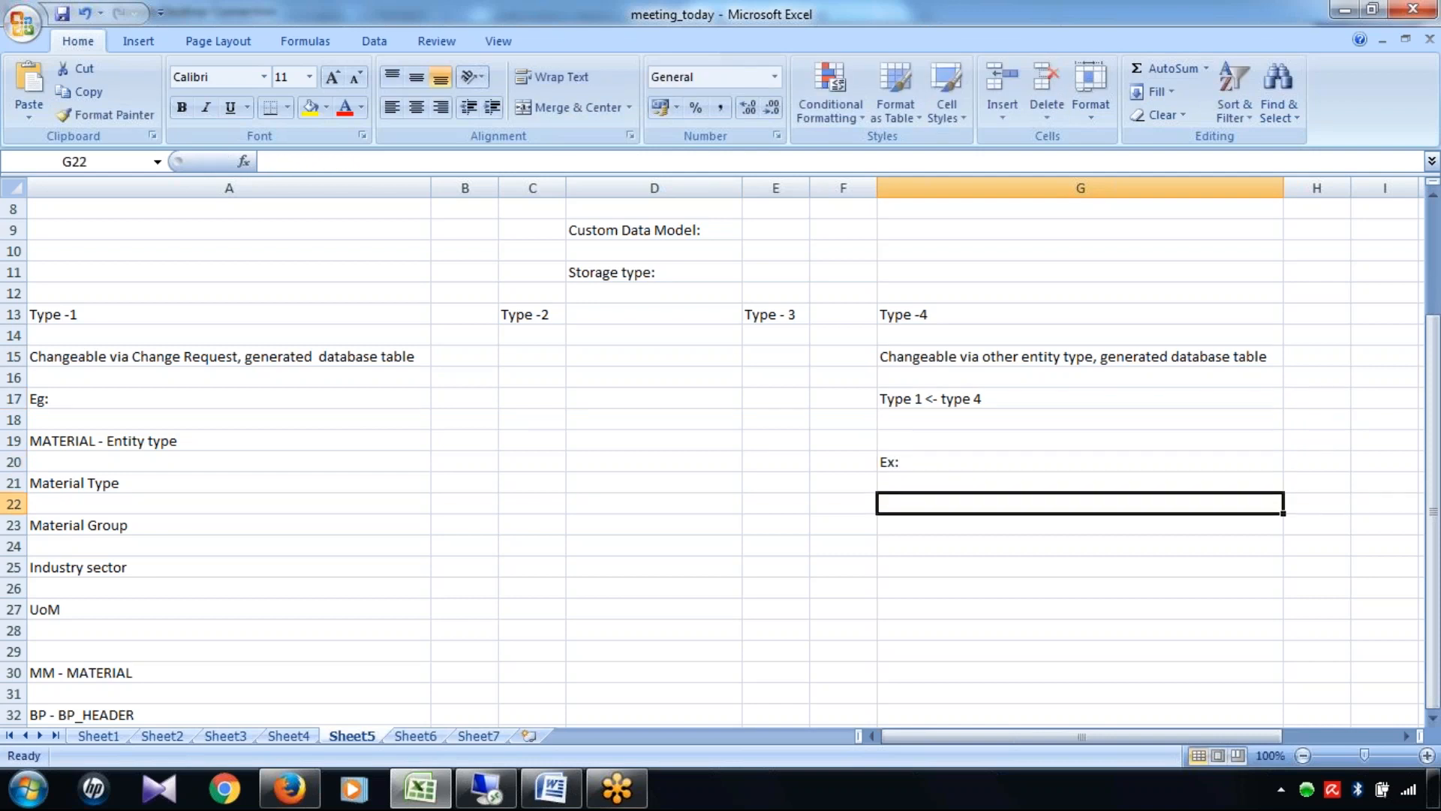
text(Mater)
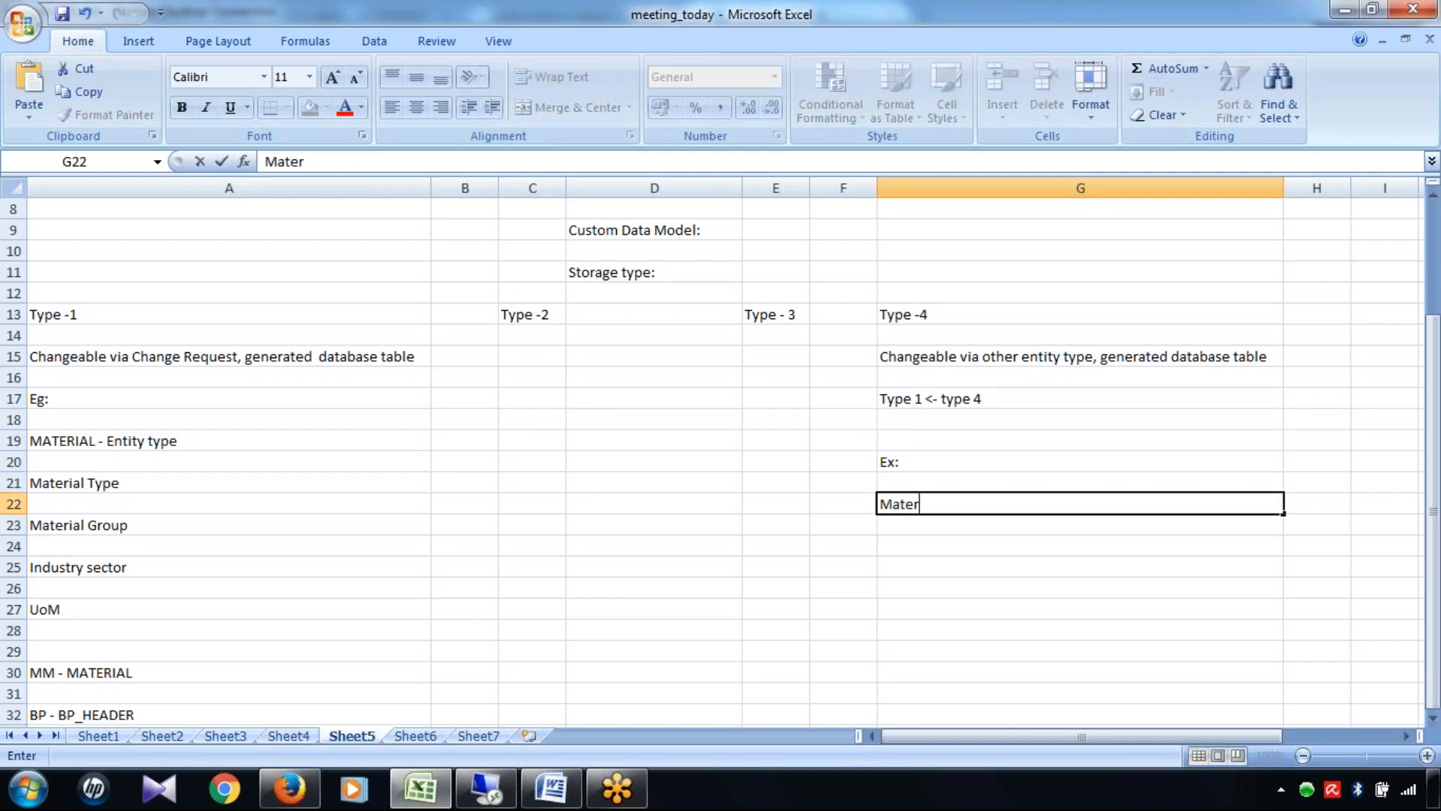
text(ial - Oil)
Enter "Class - Petrol" in cell G24, below the material example
click(925, 539)
text(Charac)
key(BackSpace)
key(BackSpace)
key(BackSpace)
key(BackSpace)
key(BackSpace)
text(lass - )
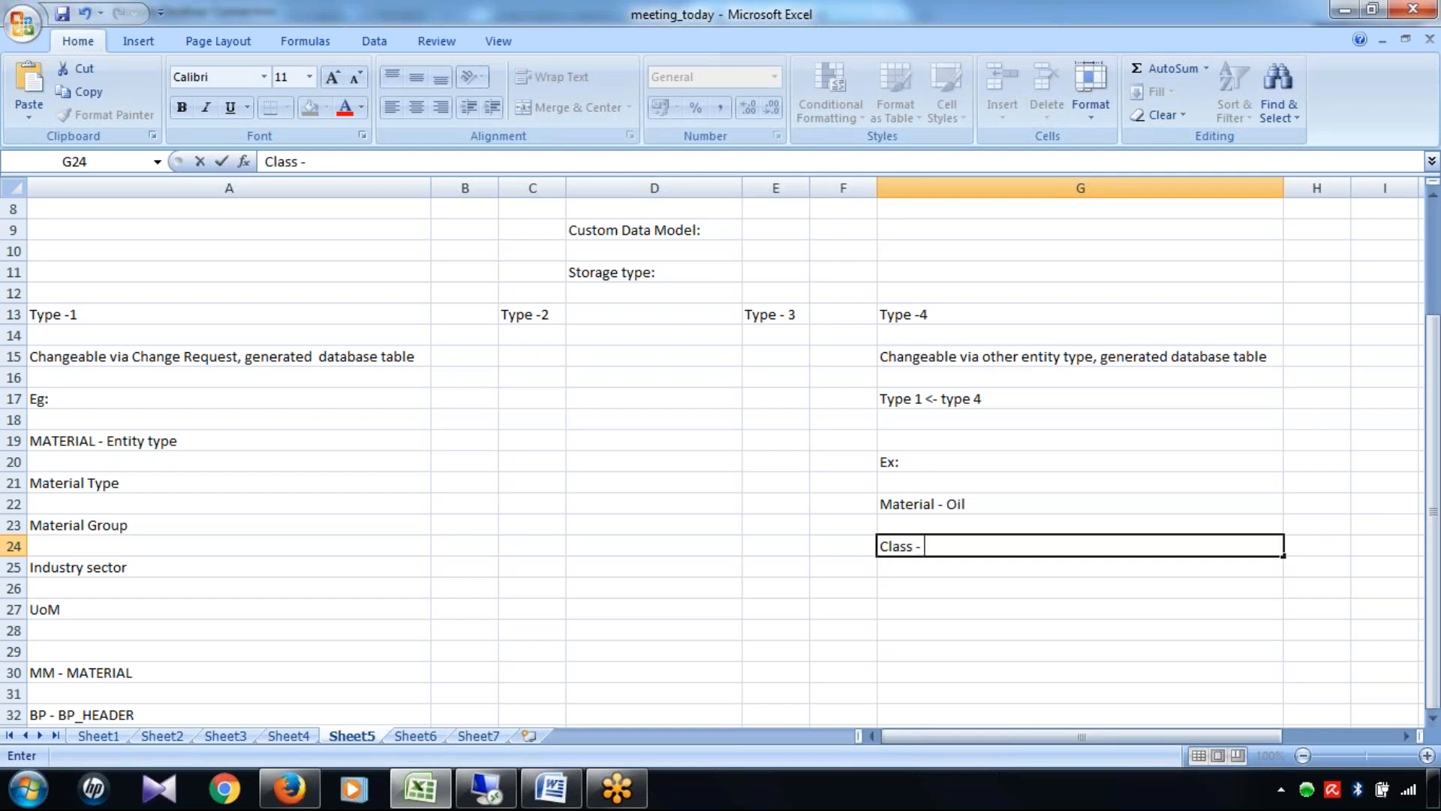
text(Petrol)
Extend cell G22 to "Material - Oil/Biscuit" and cell G24 to "Class - Petrol/Creame biscuit"
click(1132, 501)
click(425, 160)
text(/)
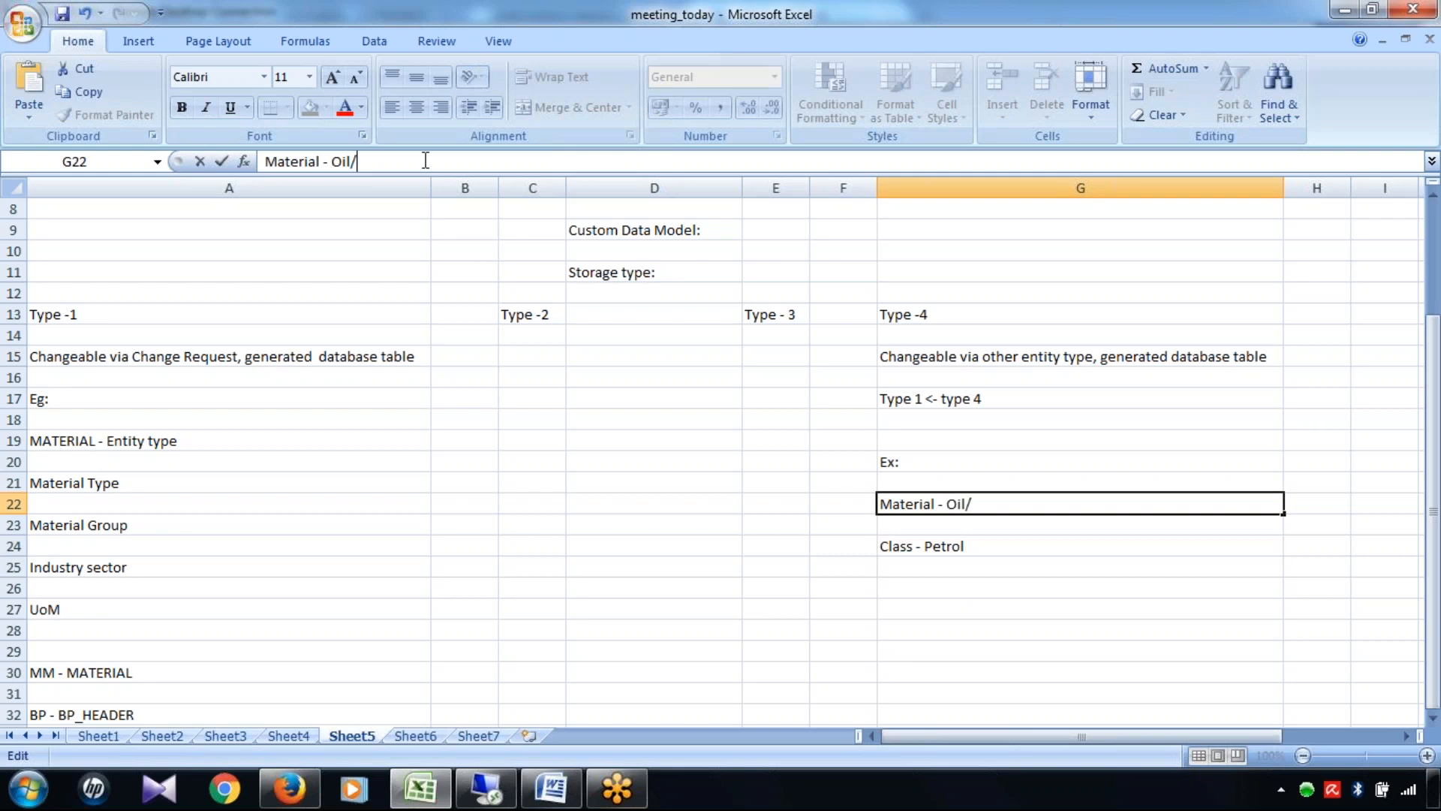
text(Biscuit)
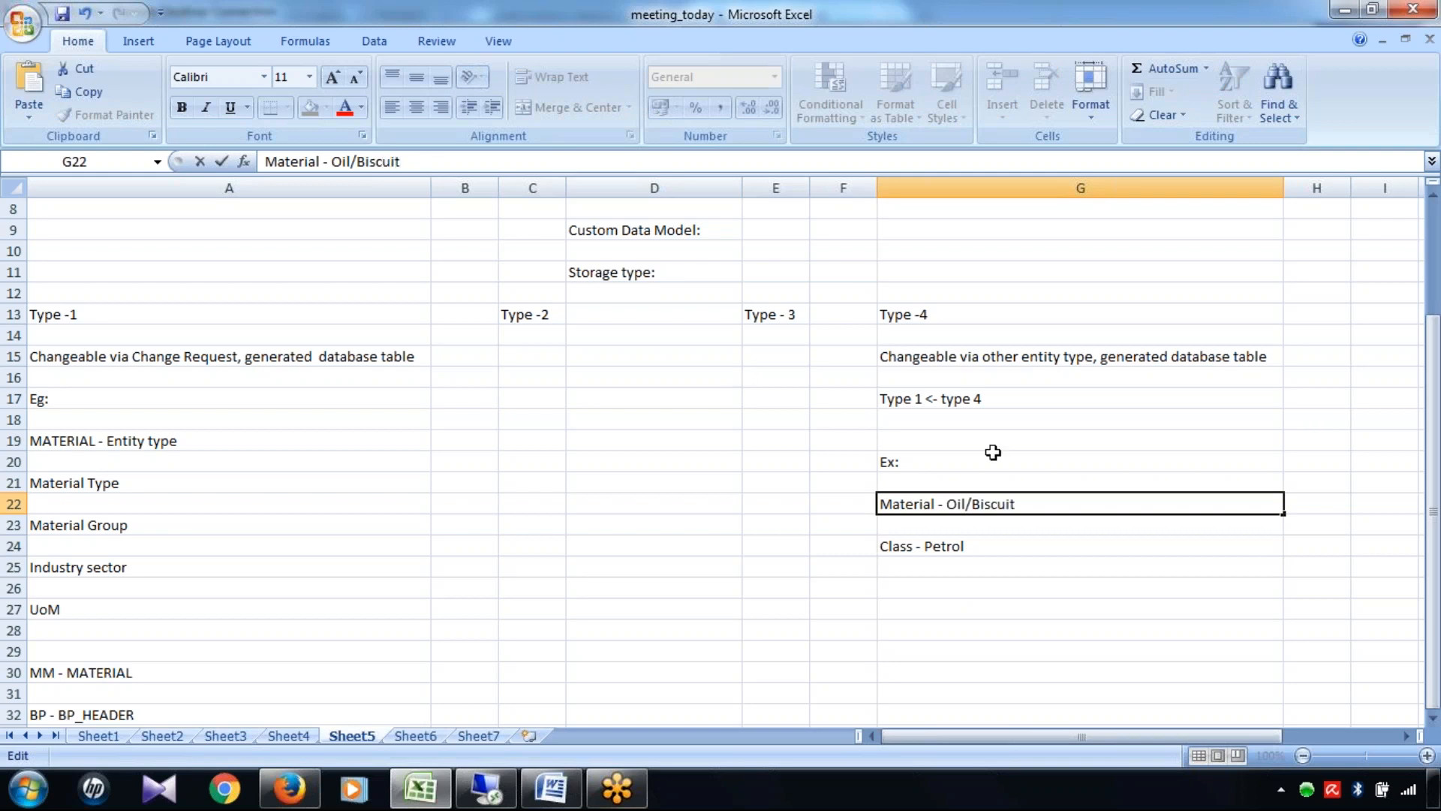
click(996, 546)
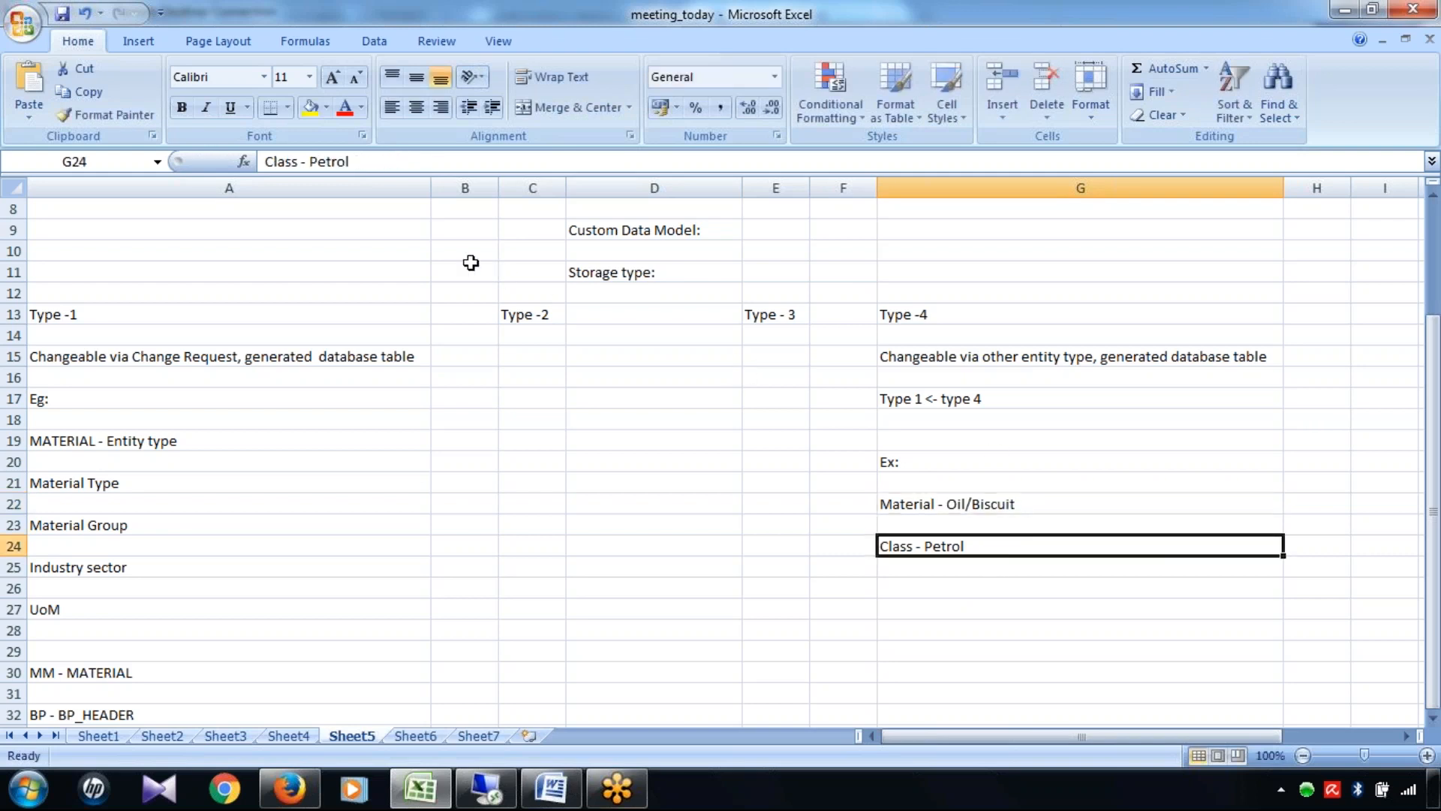
click(403, 157)
text(/)
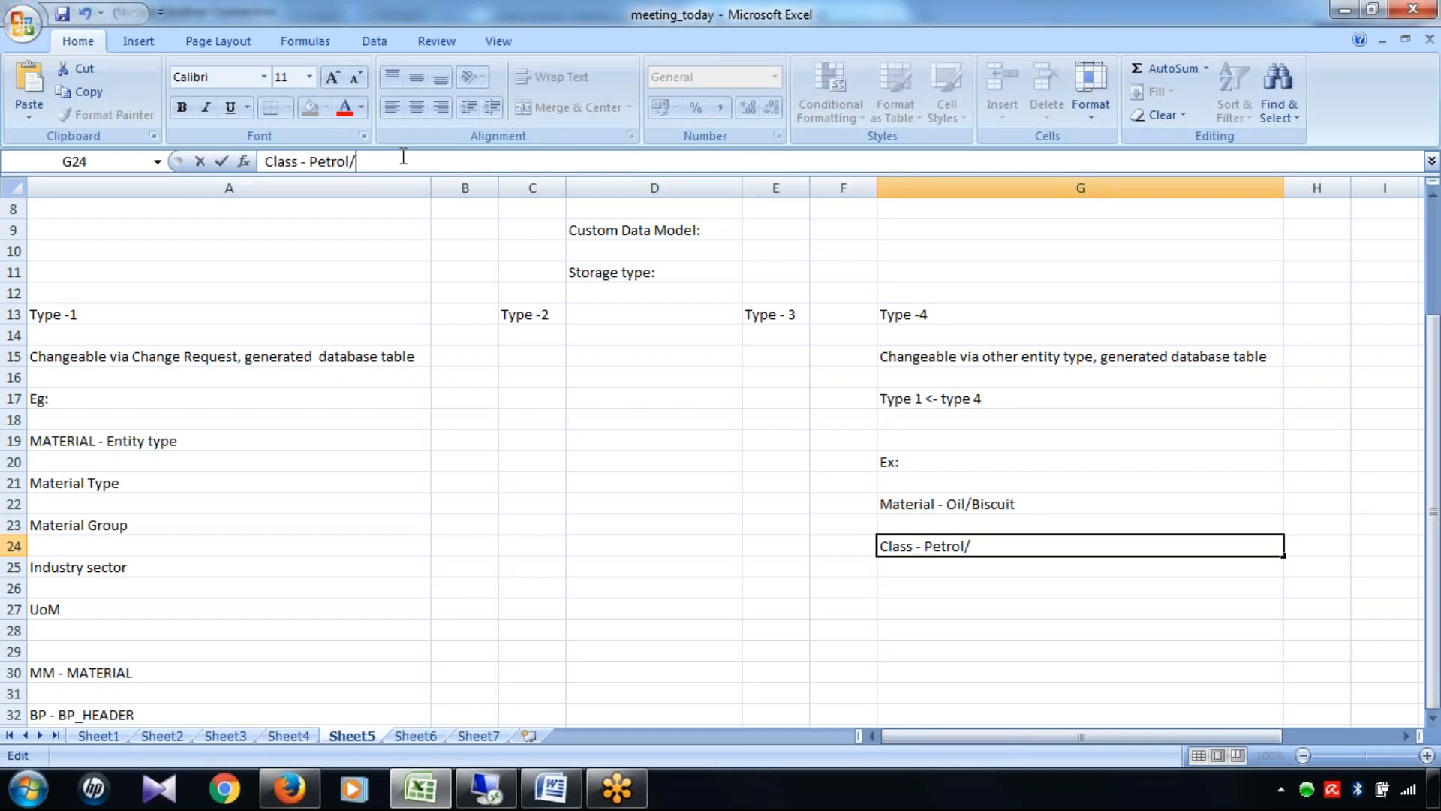
text(Creame biscuit)
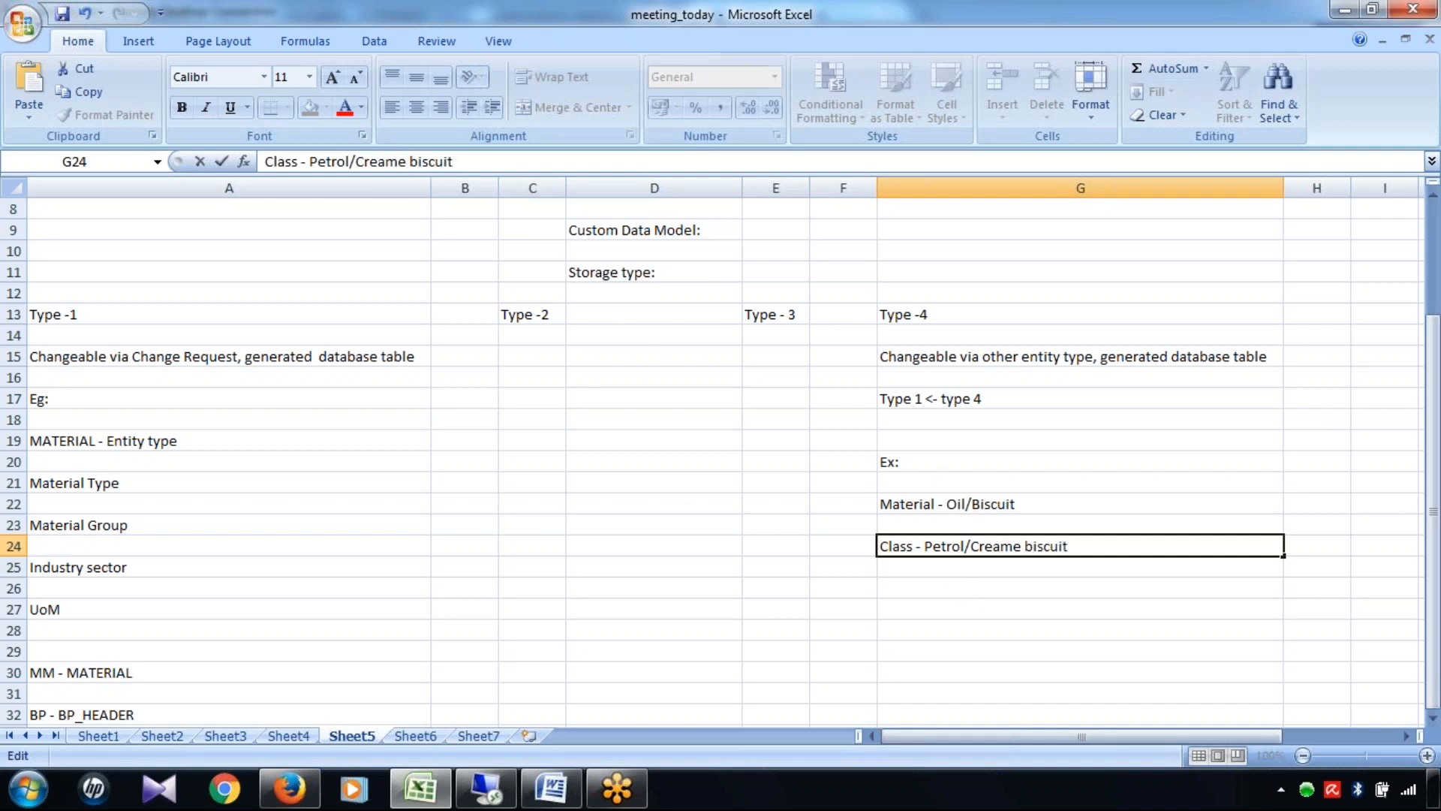
Enter "Characteris" in cell G26, below the class example
click(940, 500)
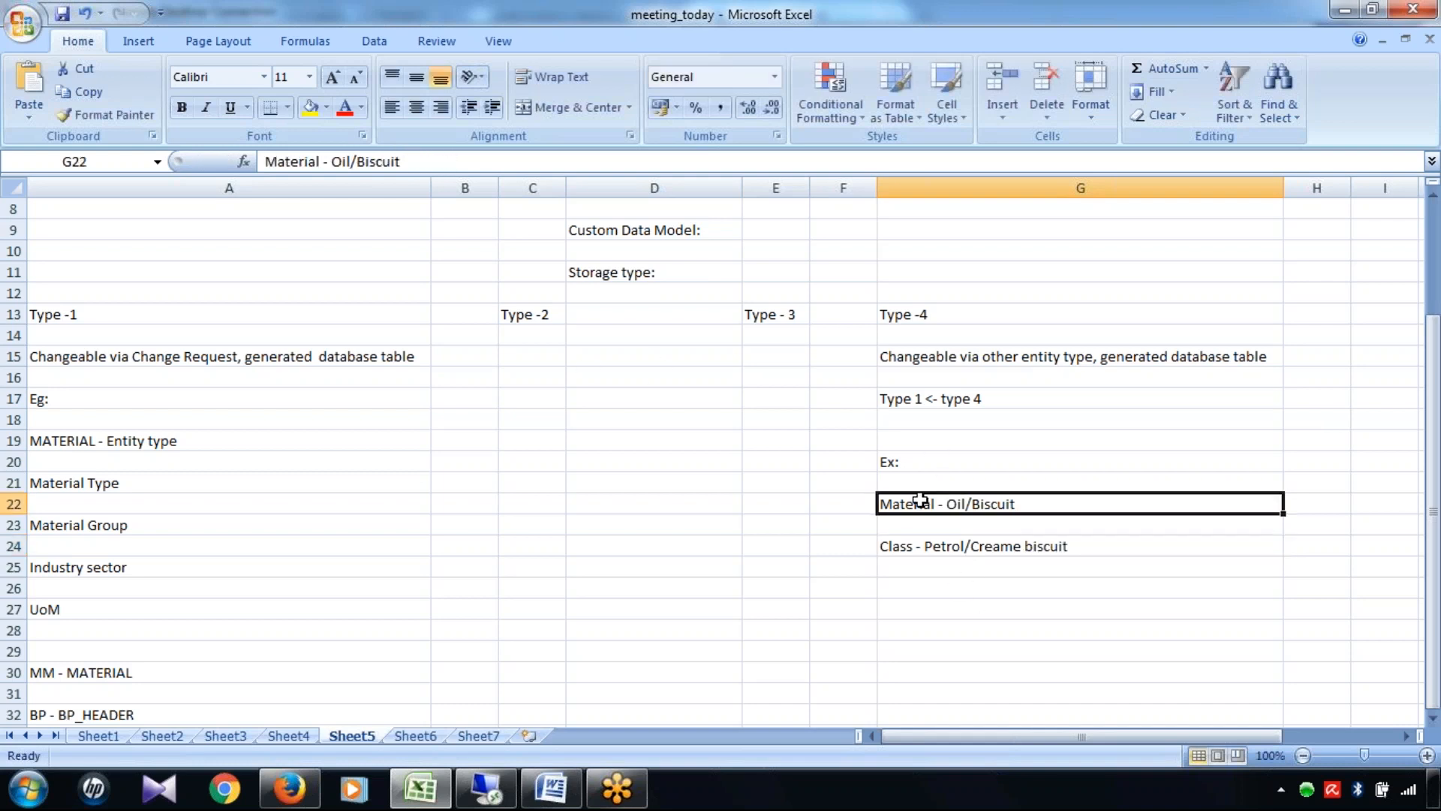
click(920, 545)
click(926, 591)
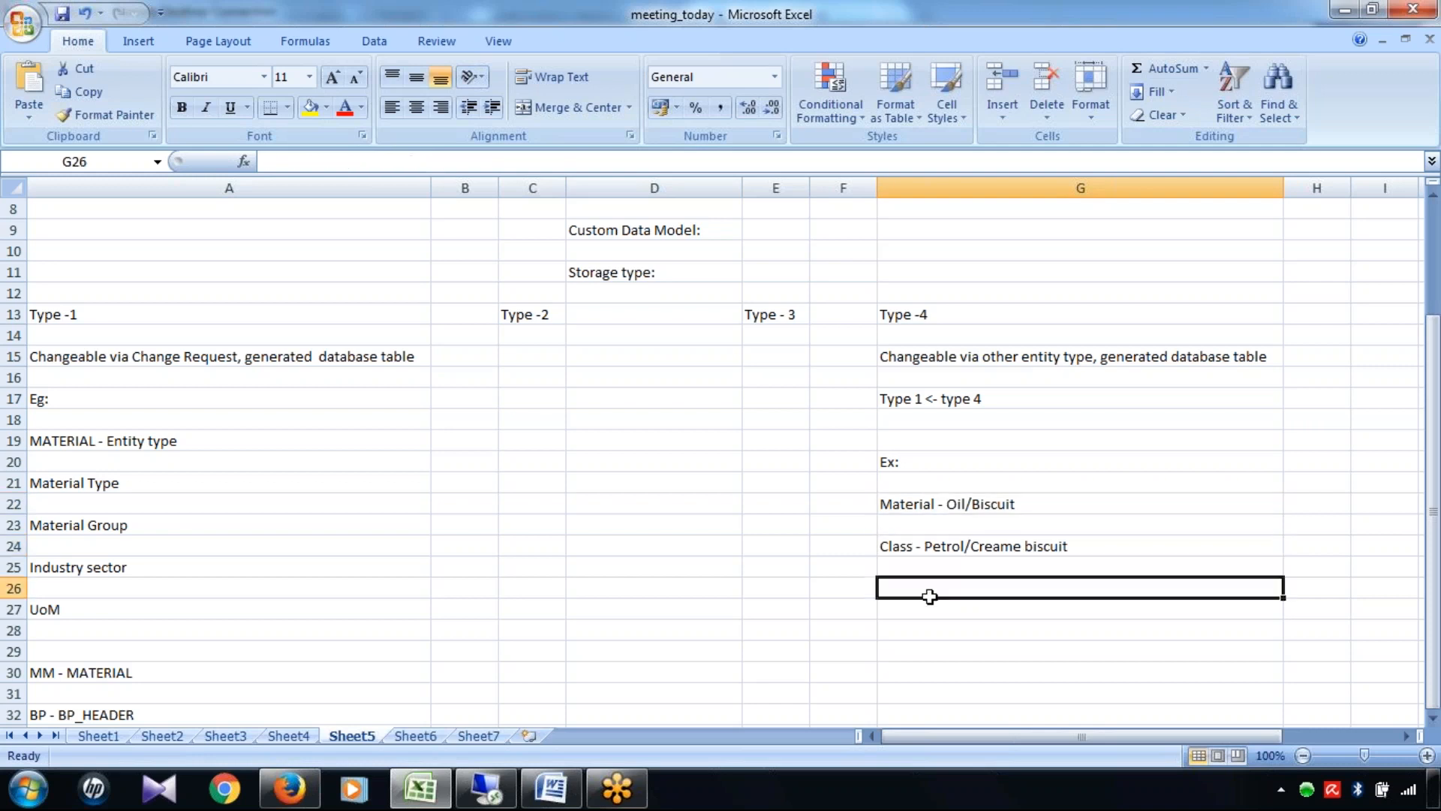
text(Character)
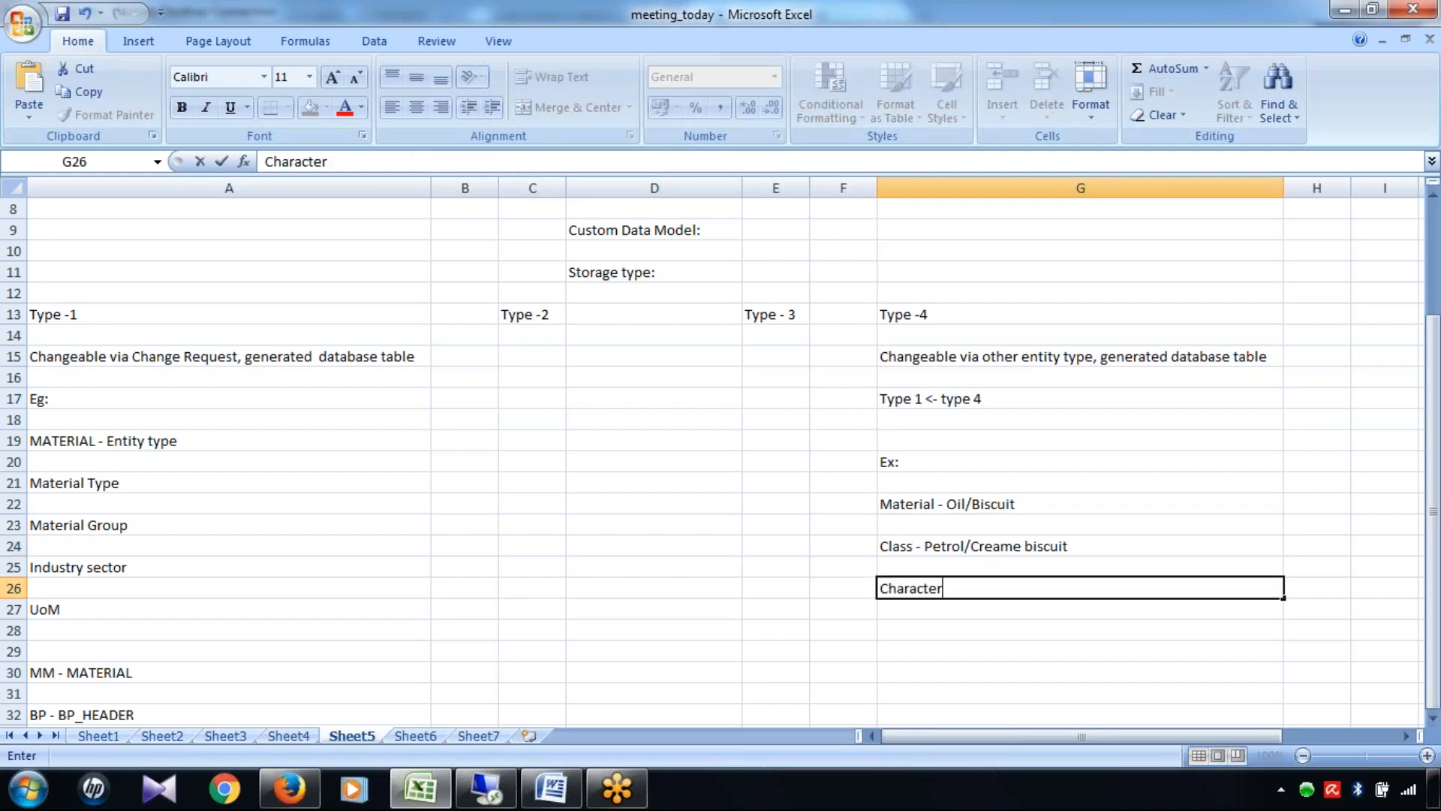
text(is)
click(892, 545)
click(892, 574)
click(890, 587)
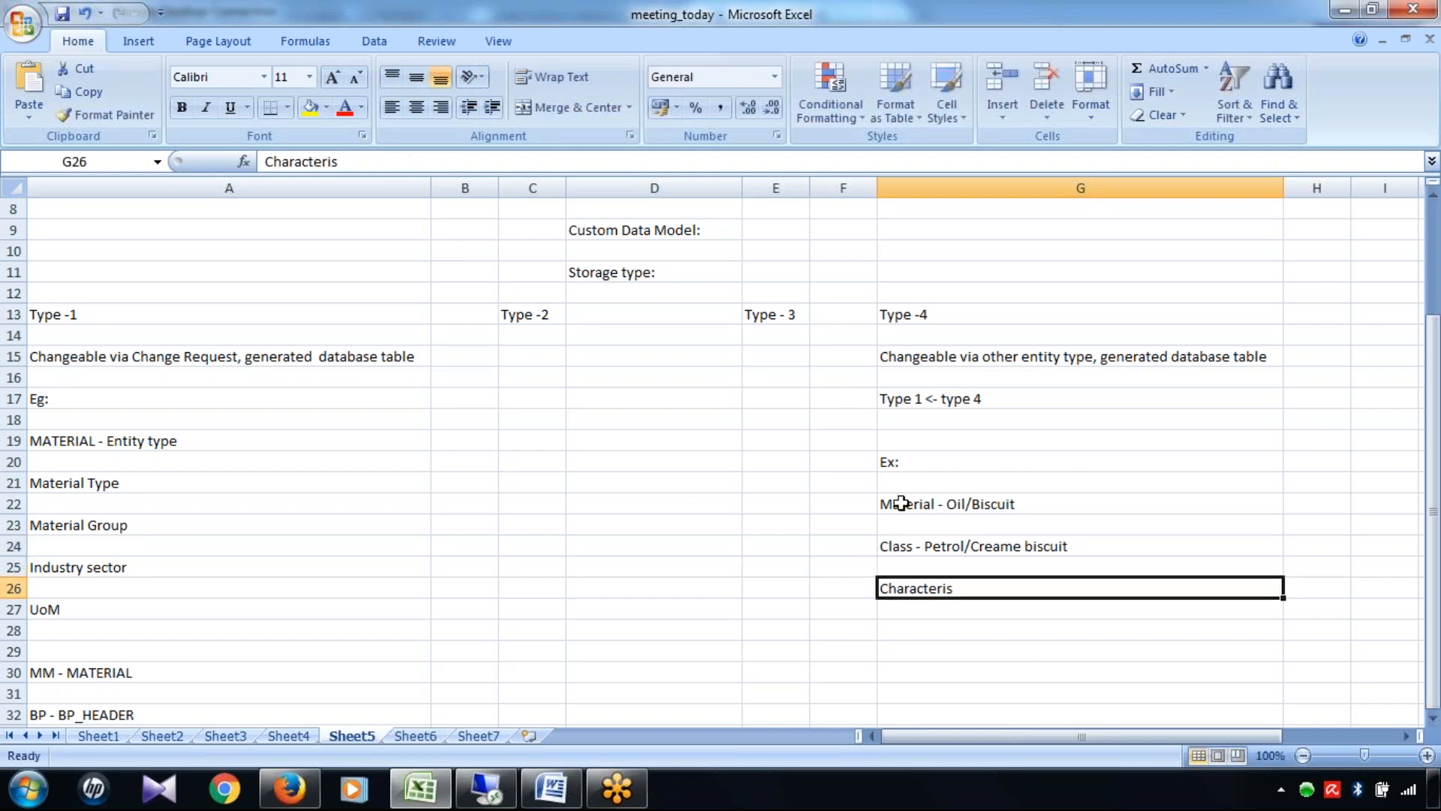
Go over the material, class and characteristic example cells and the Type -4 heading
click(906, 503)
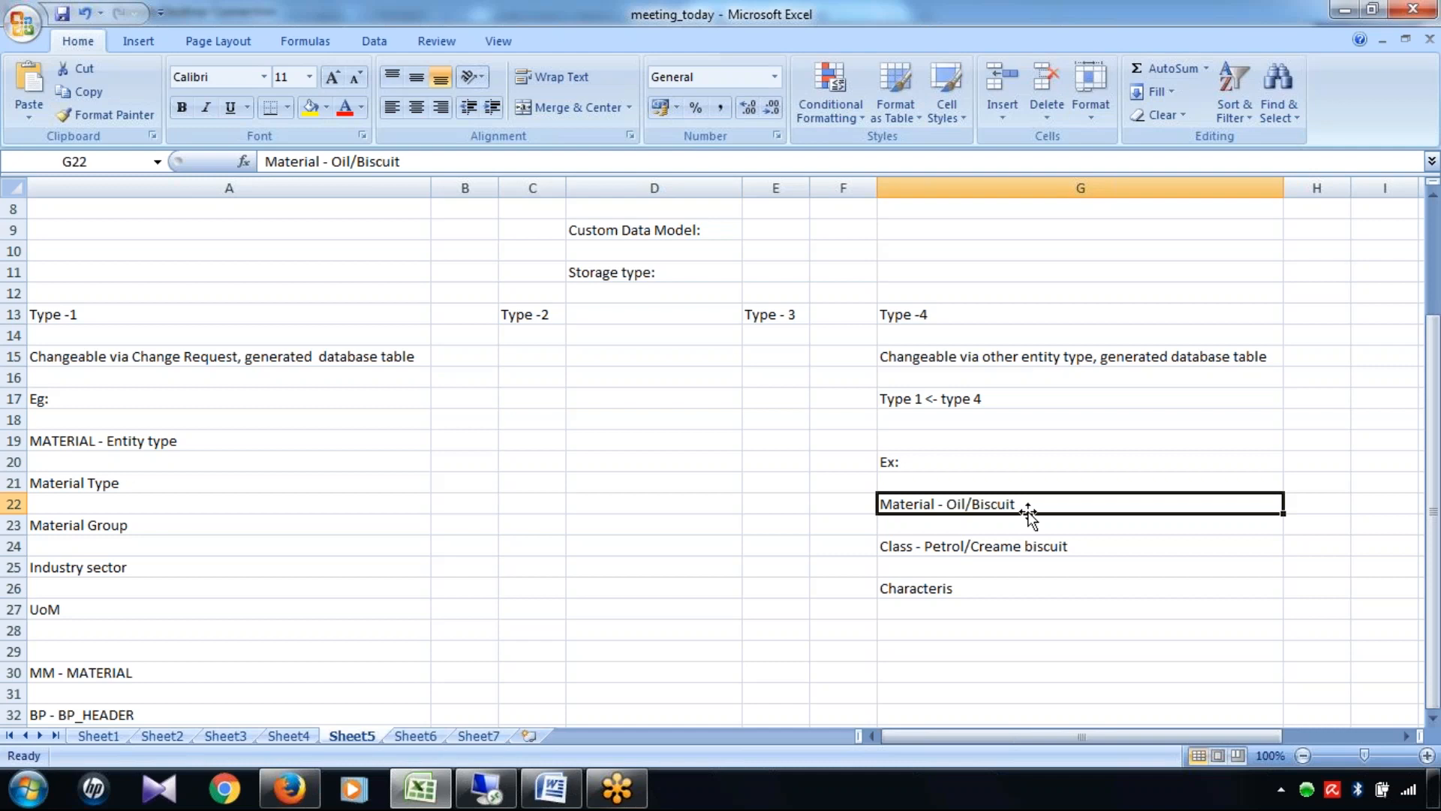
click(927, 547)
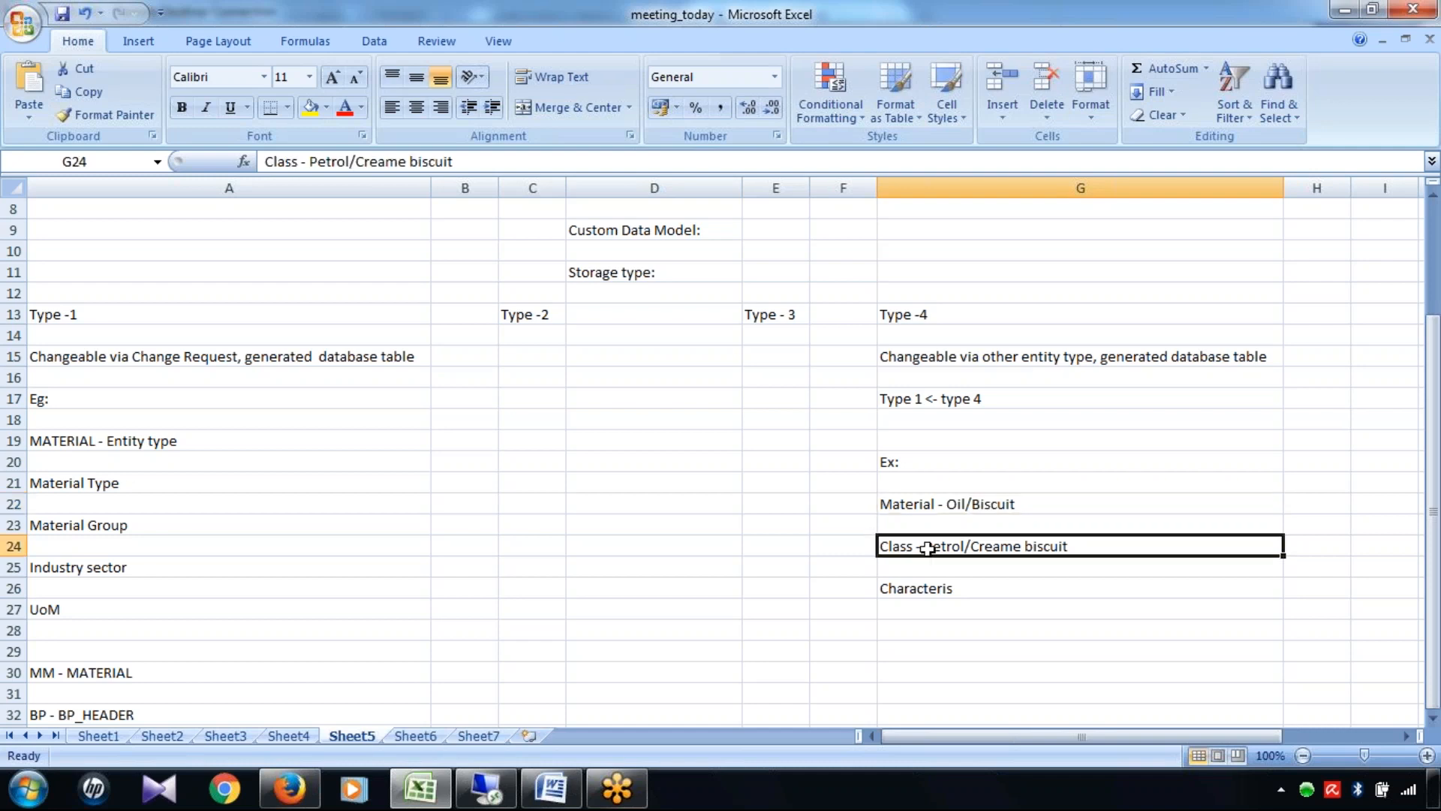
click(930, 590)
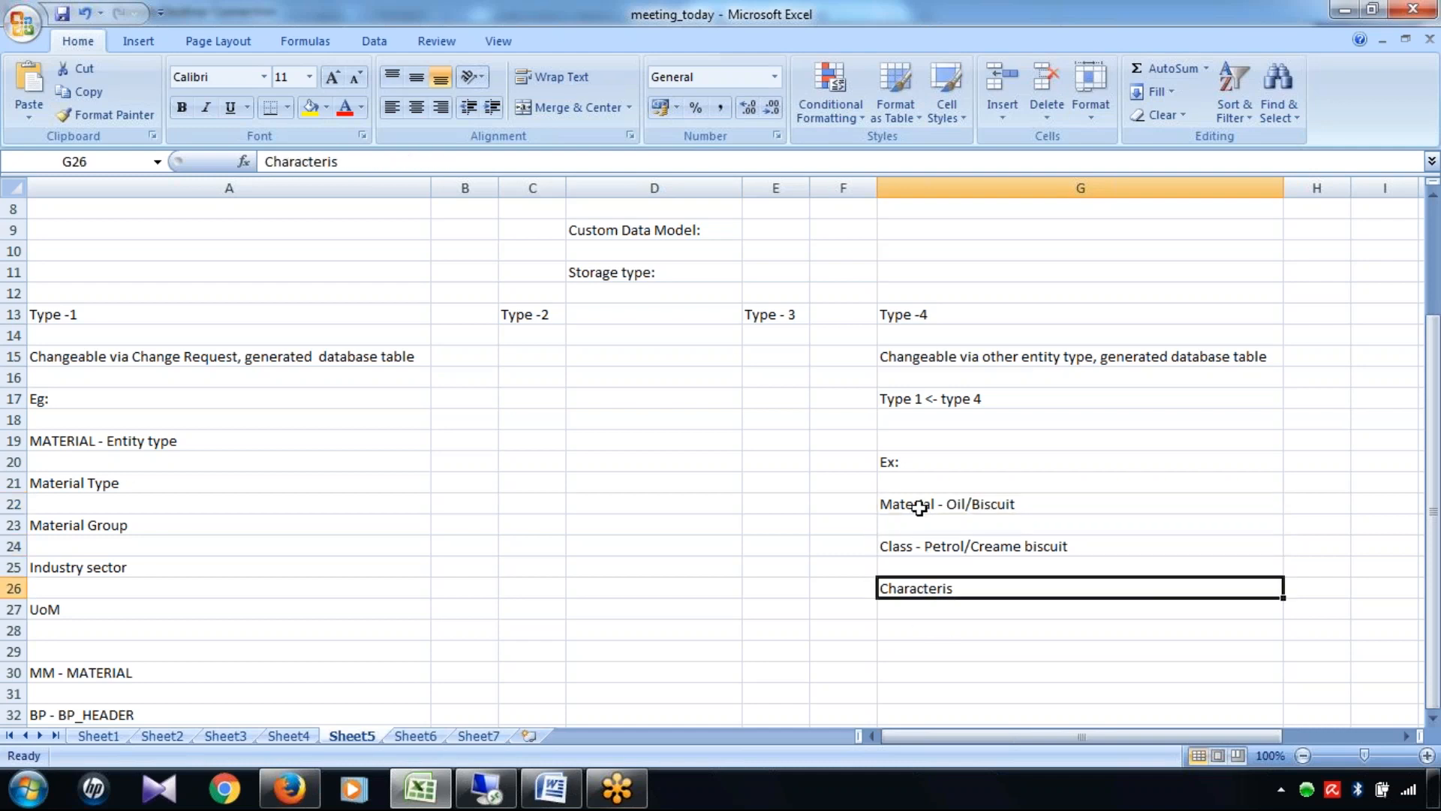
click(919, 545)
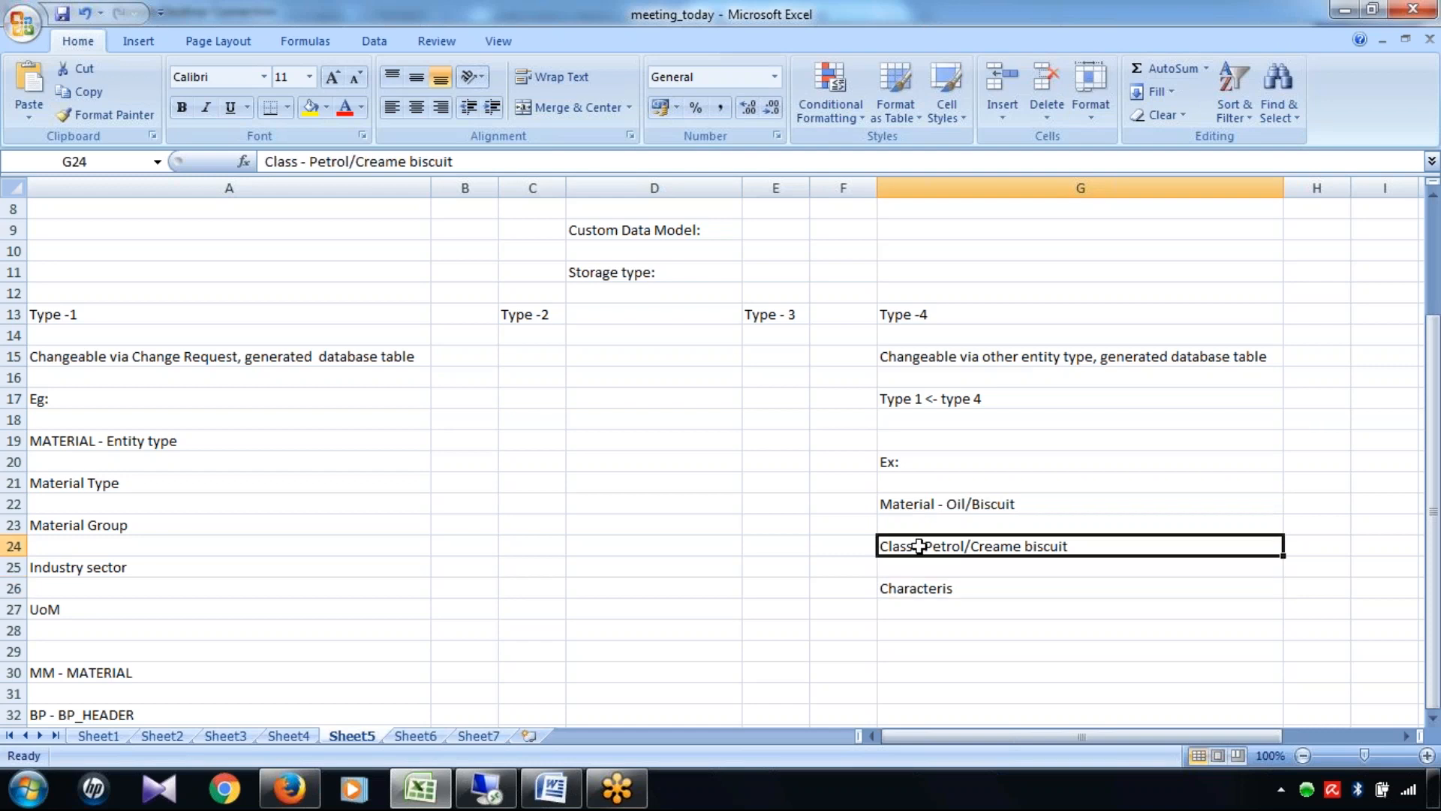
click(911, 585)
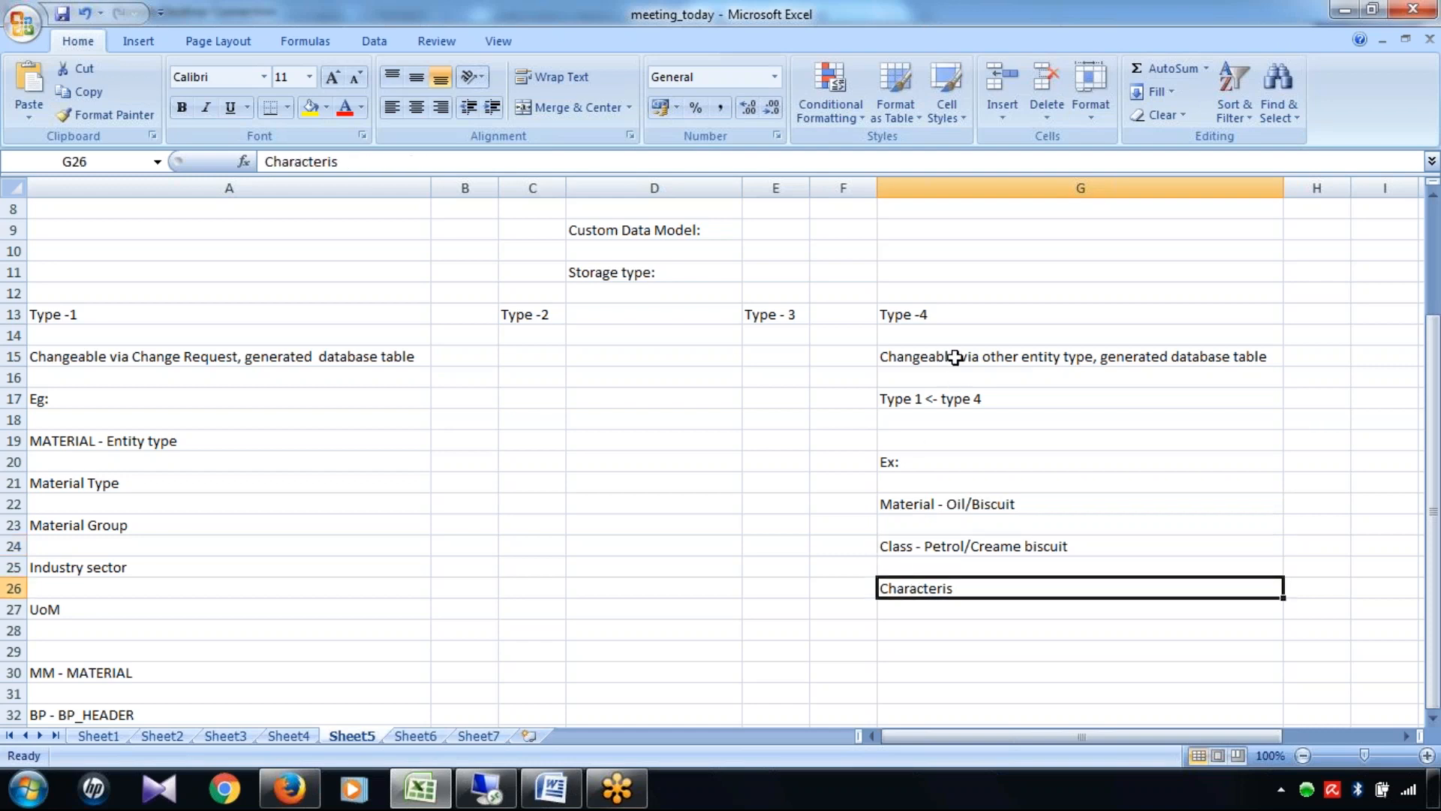
click(915, 310)
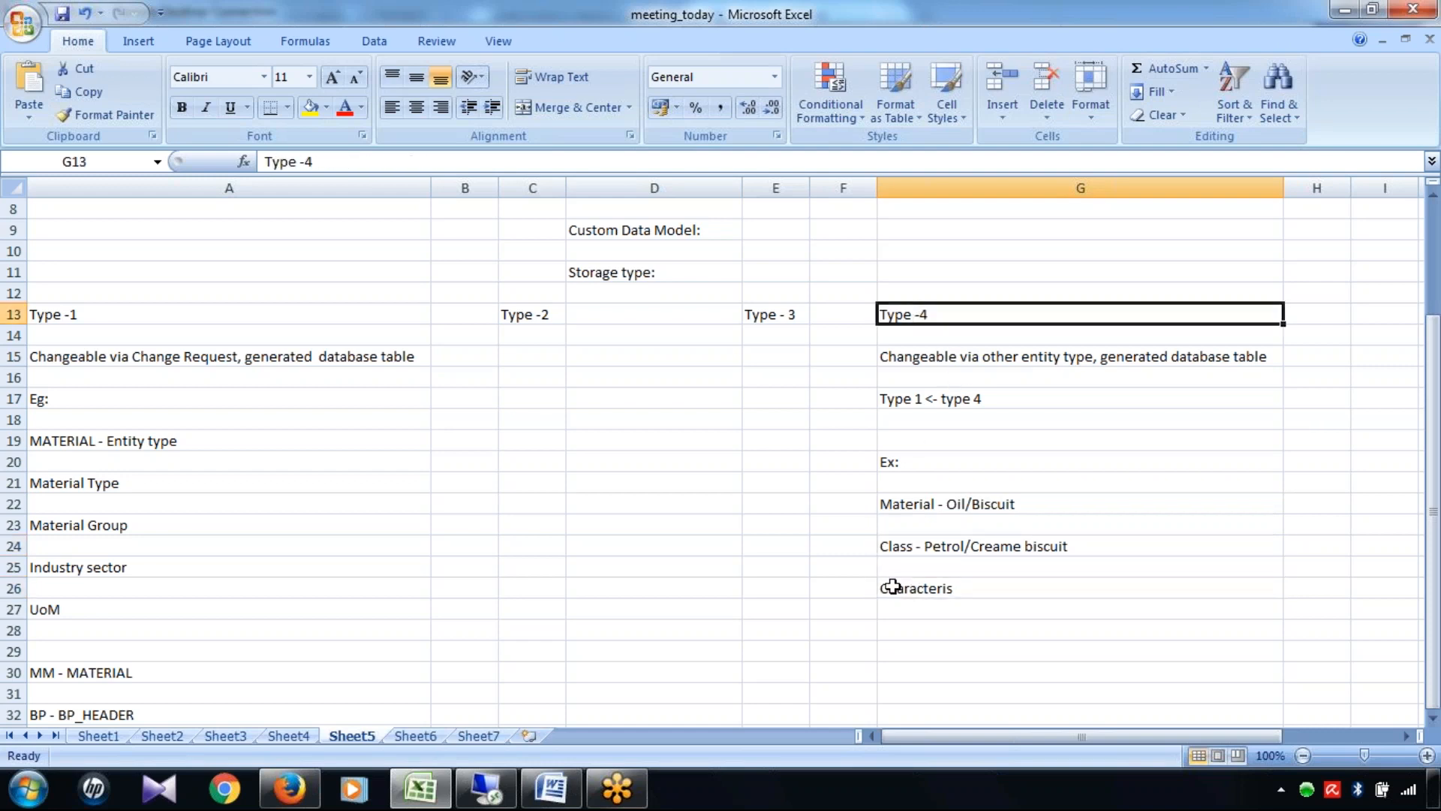
Compare the Type-4 material and class example with the Storage/Use Type options for entity type CARR in the SAP remote session
click(915, 499)
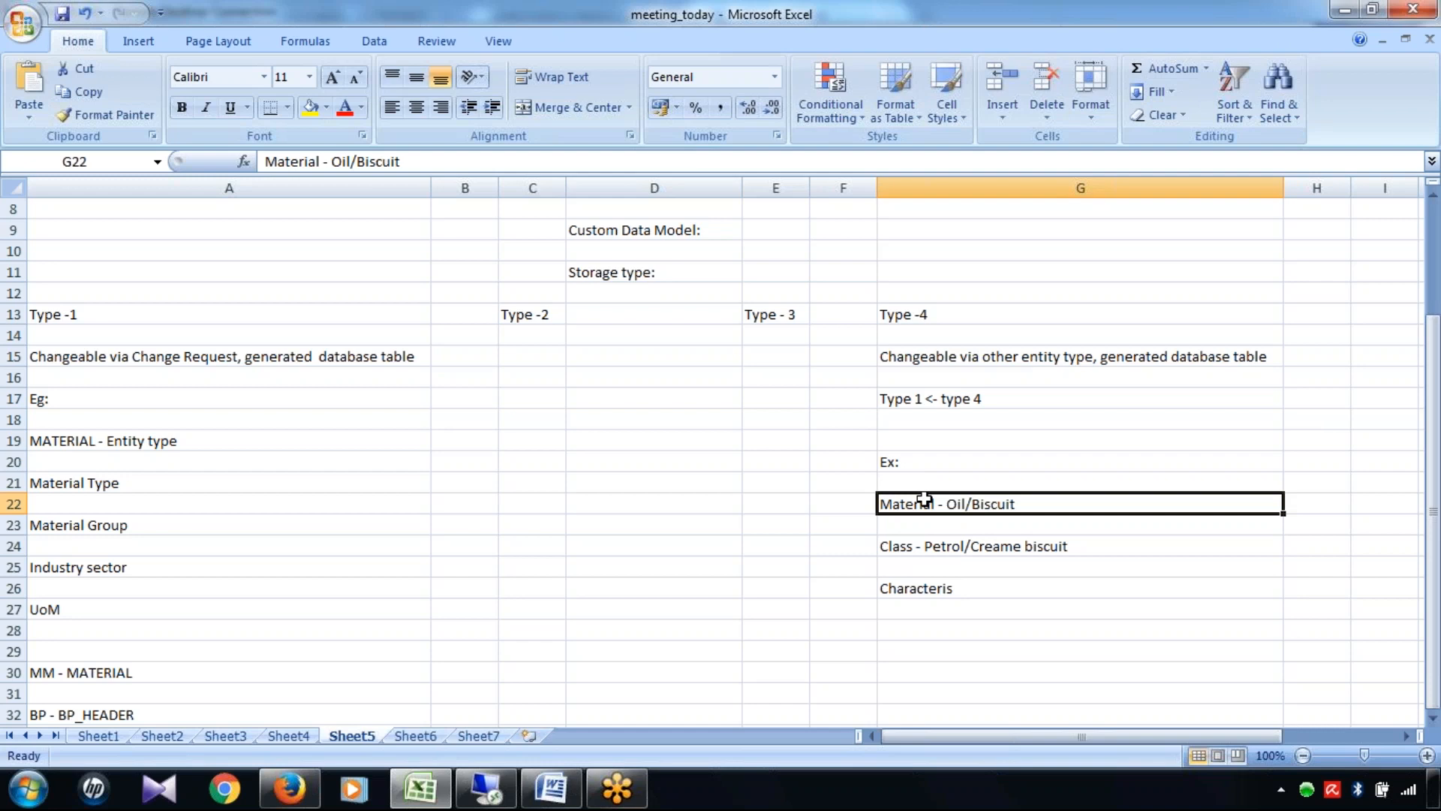
click(776, 360)
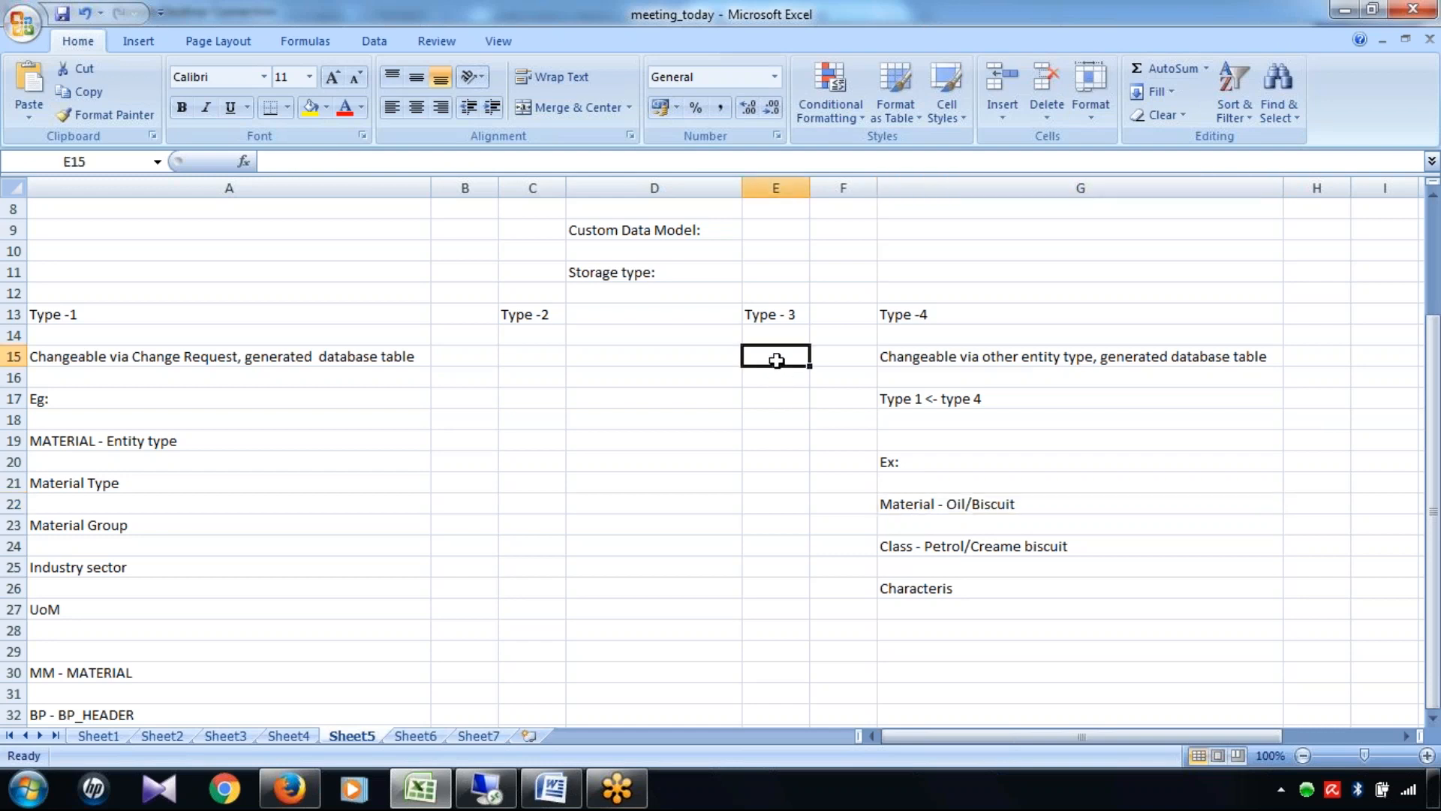
click(494, 788)
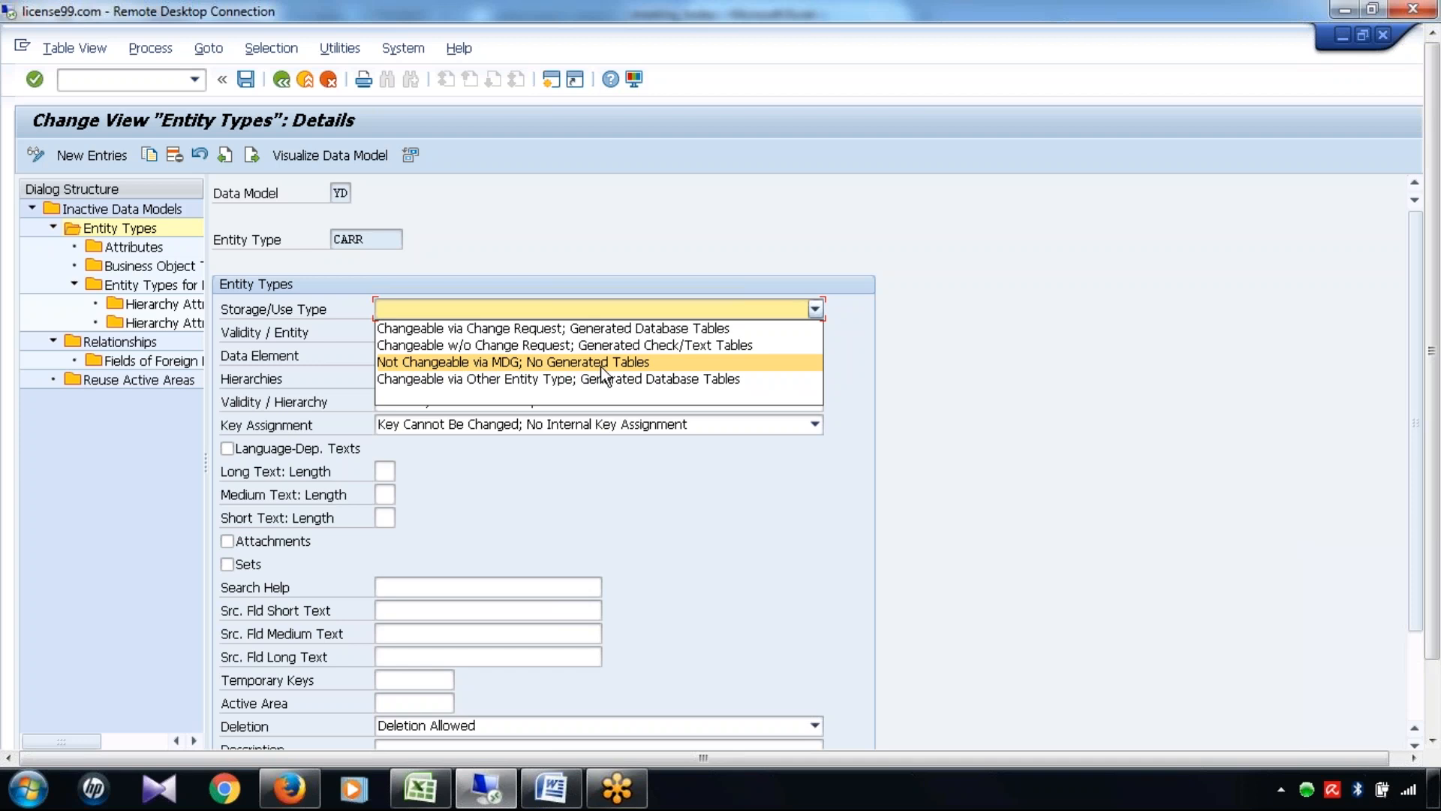
click(420, 788)
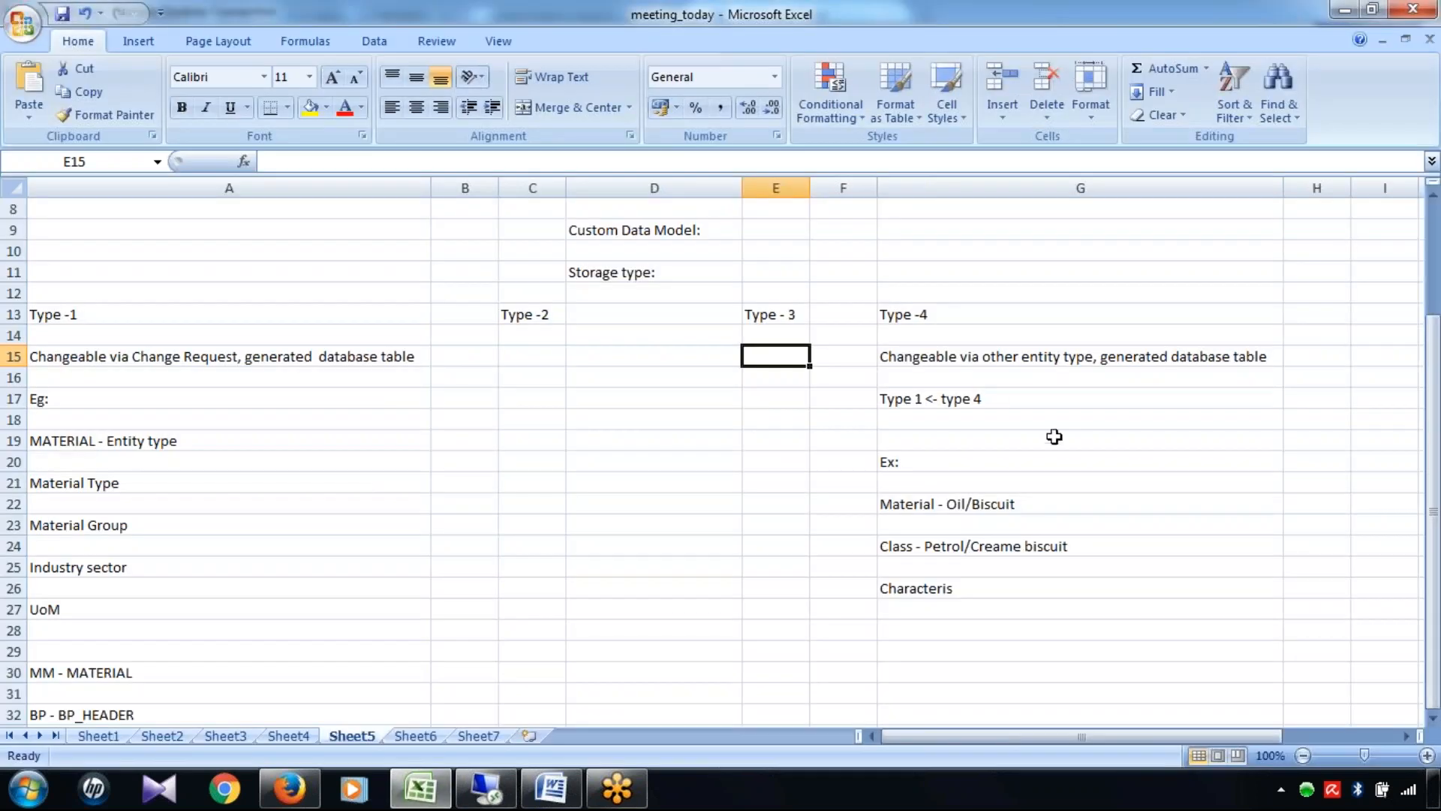
click(943, 550)
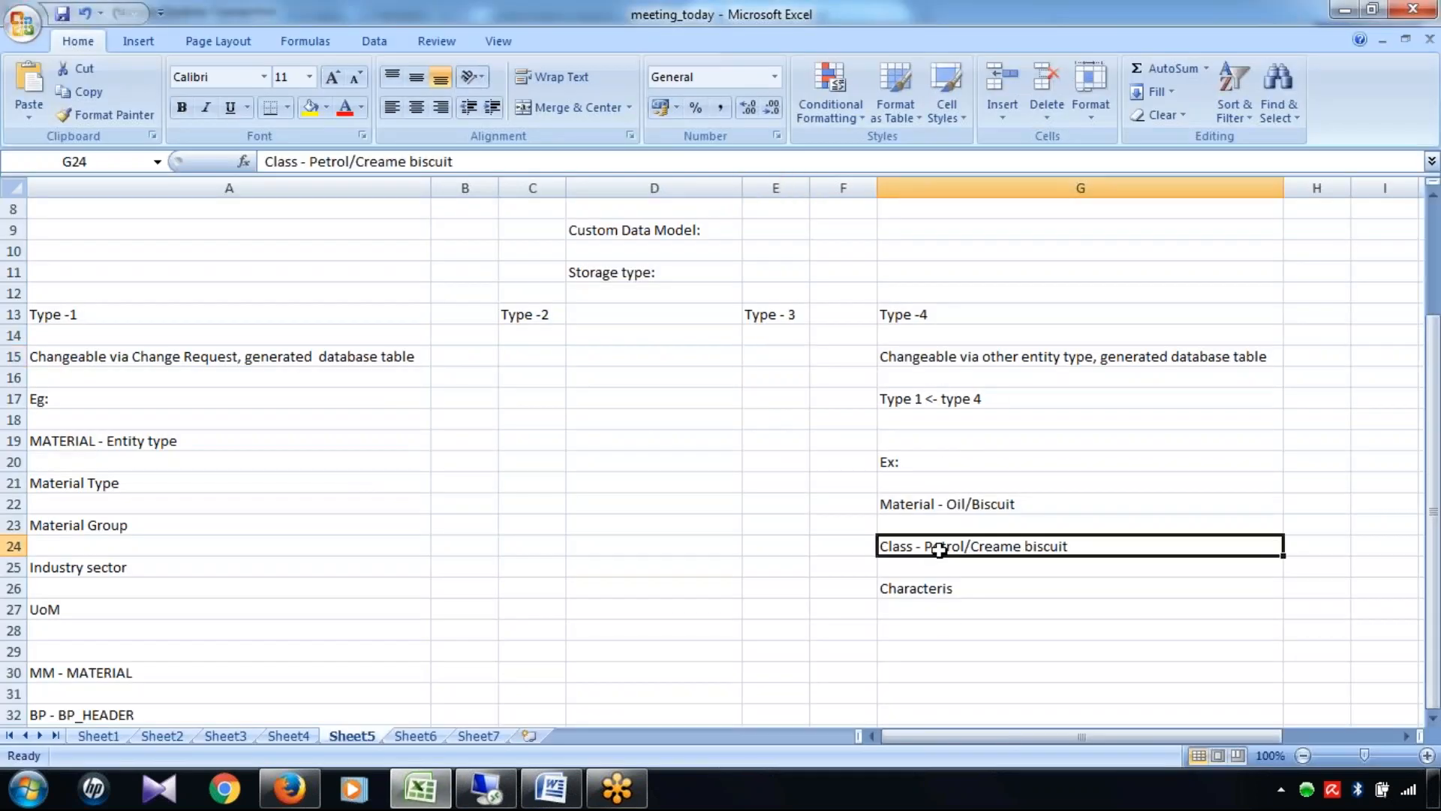
click(933, 582)
click(933, 550)
click(502, 788)
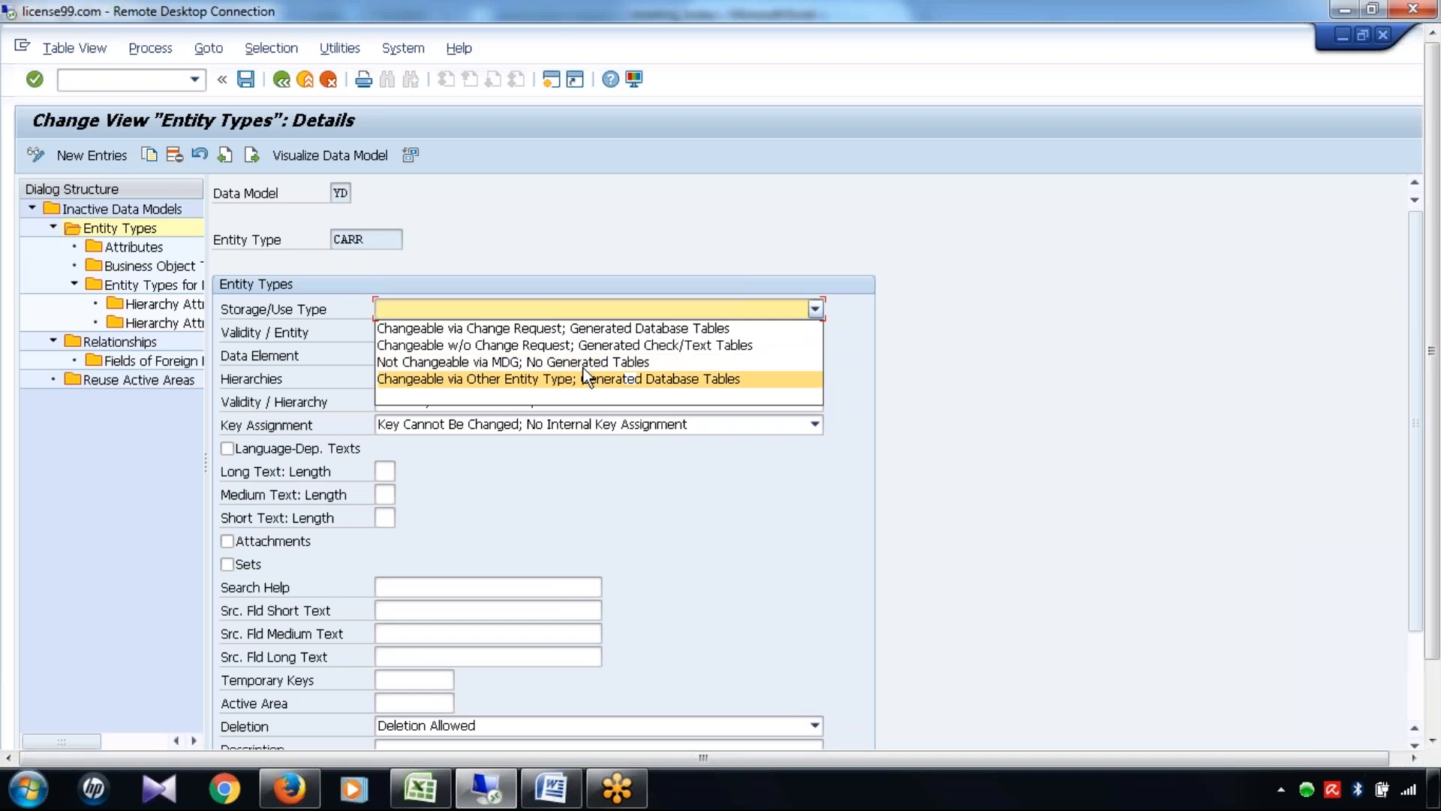
Back in Excel, enter "Not changeable via MDG, No generated table" in E15 under Type - 3 and fit column E to the text
click(420, 786)
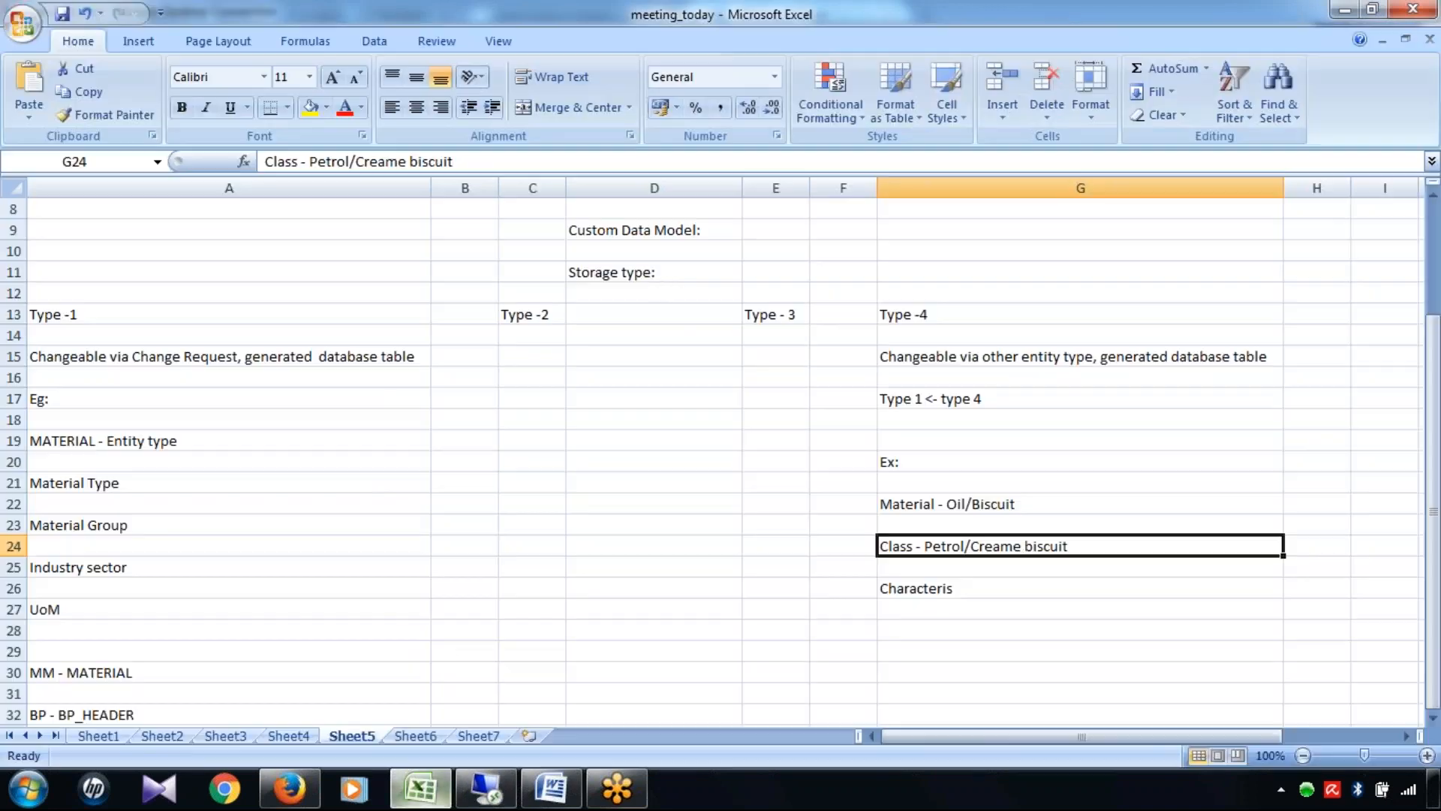
click(762, 352)
text(No)
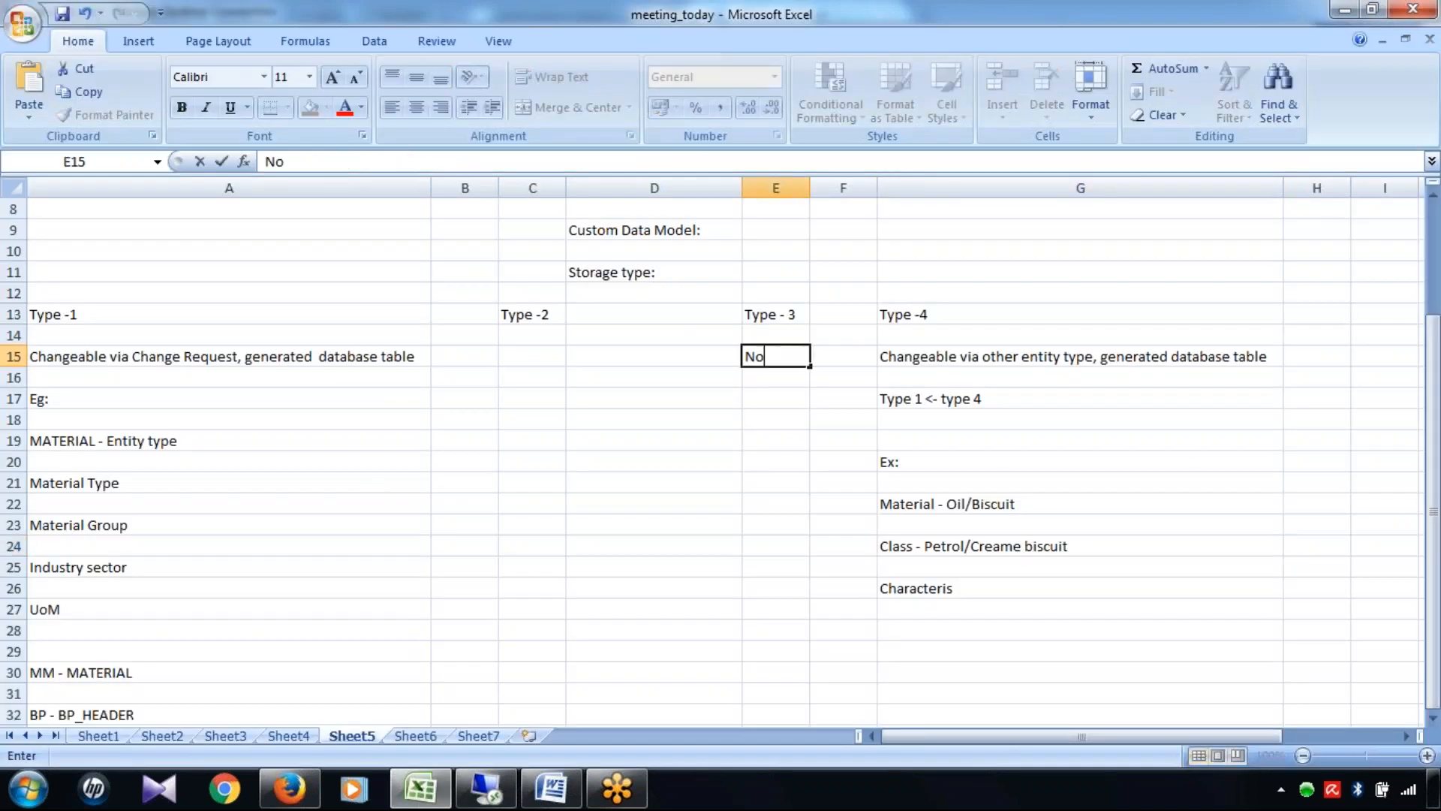
text(t changeable)
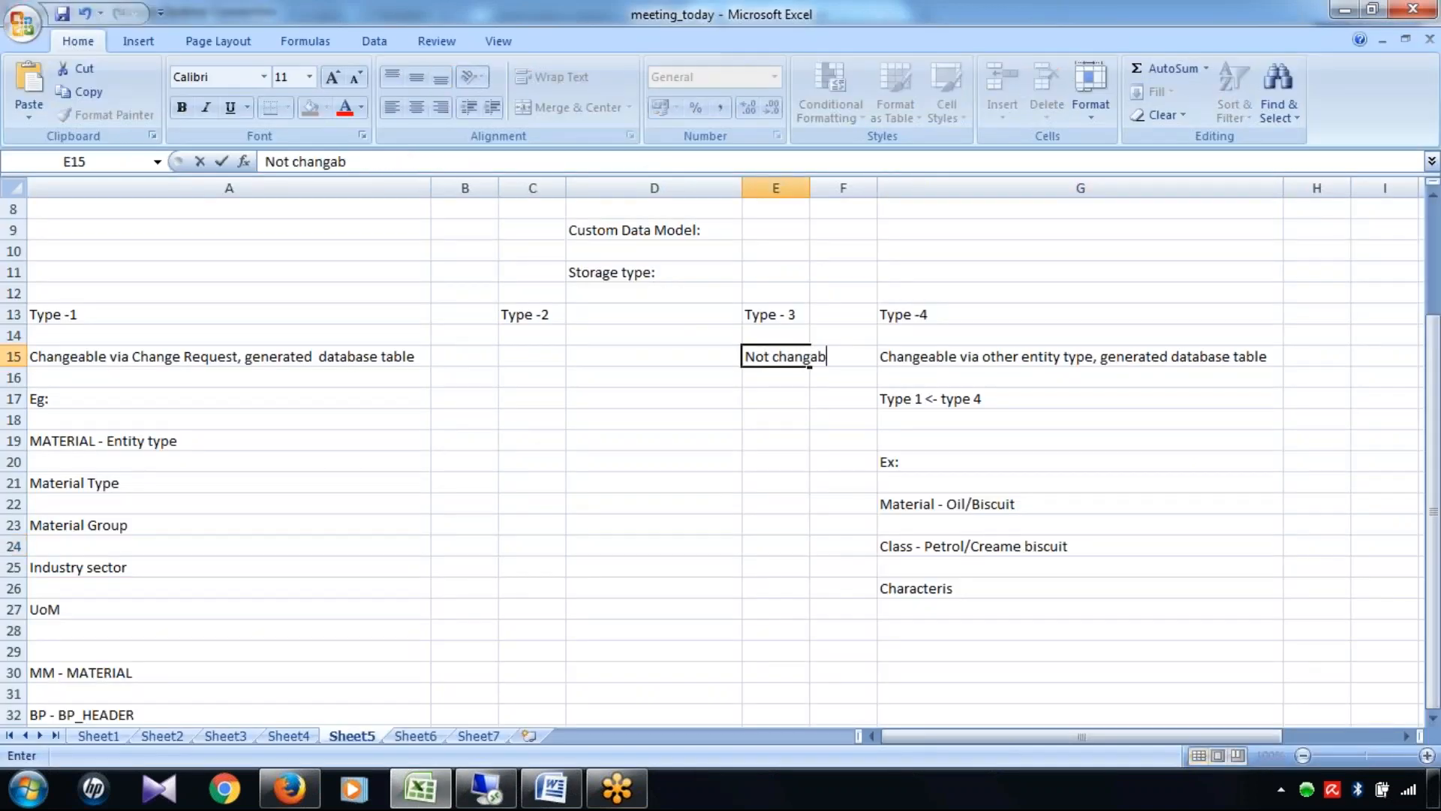
text( via MDG)
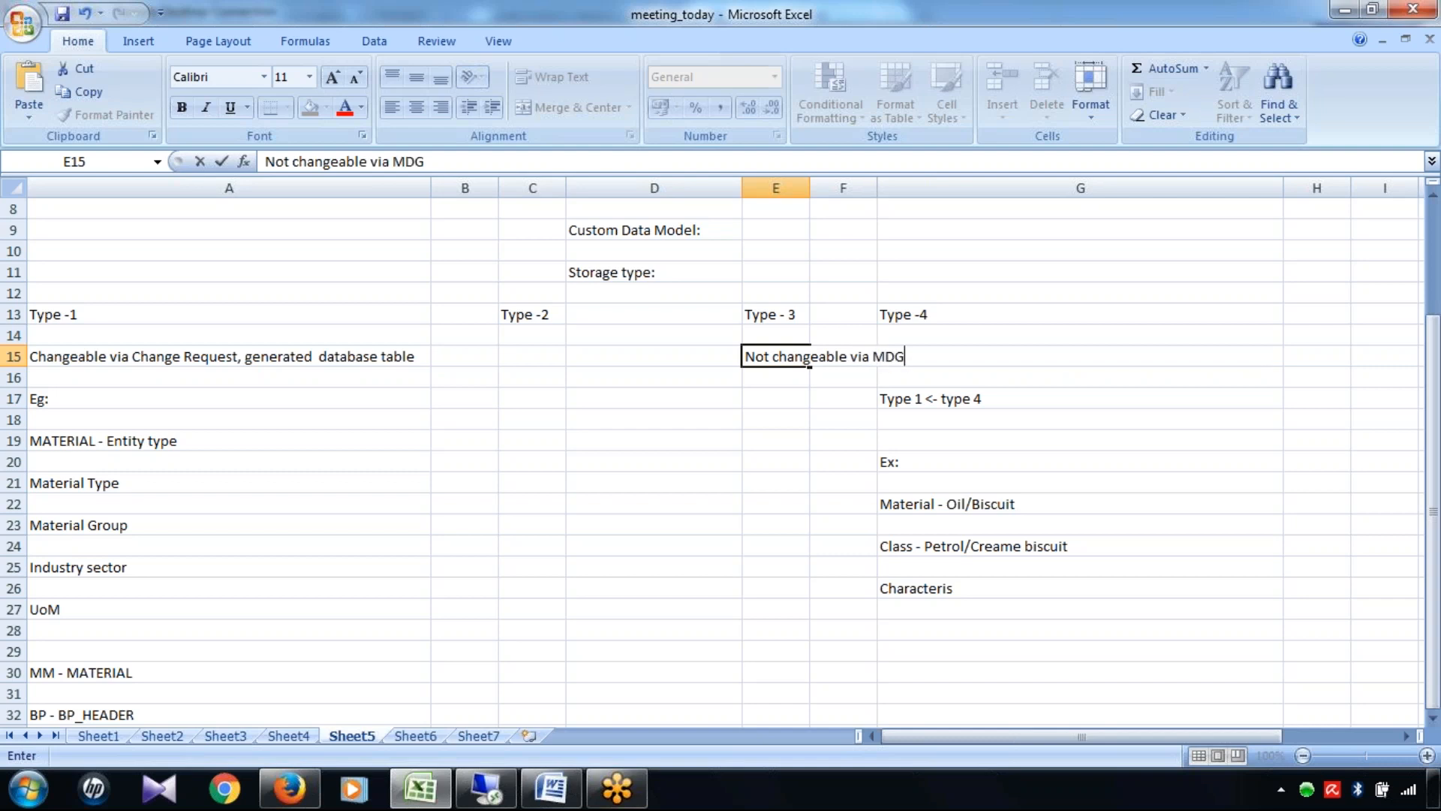
text(, No generated table)
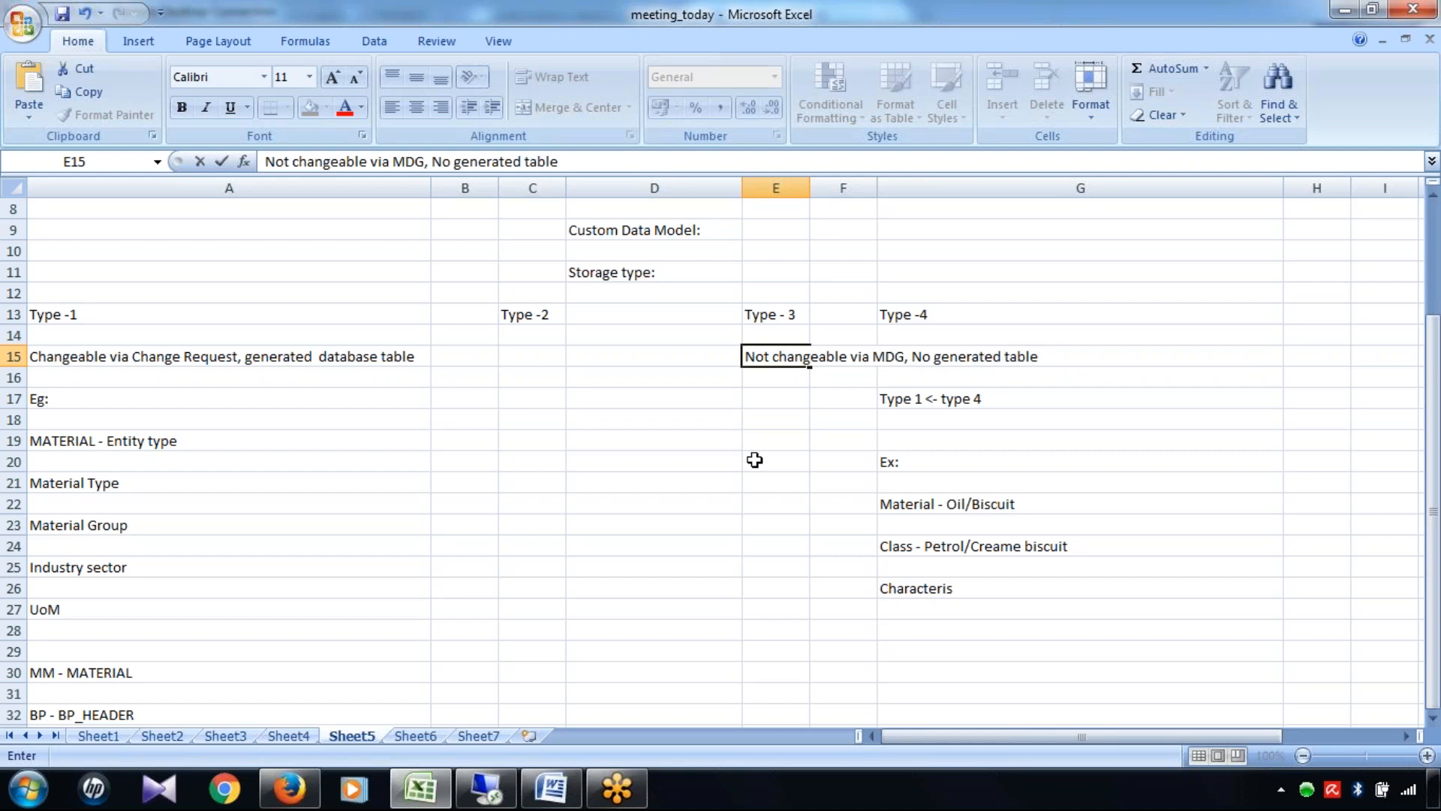
click(697, 441)
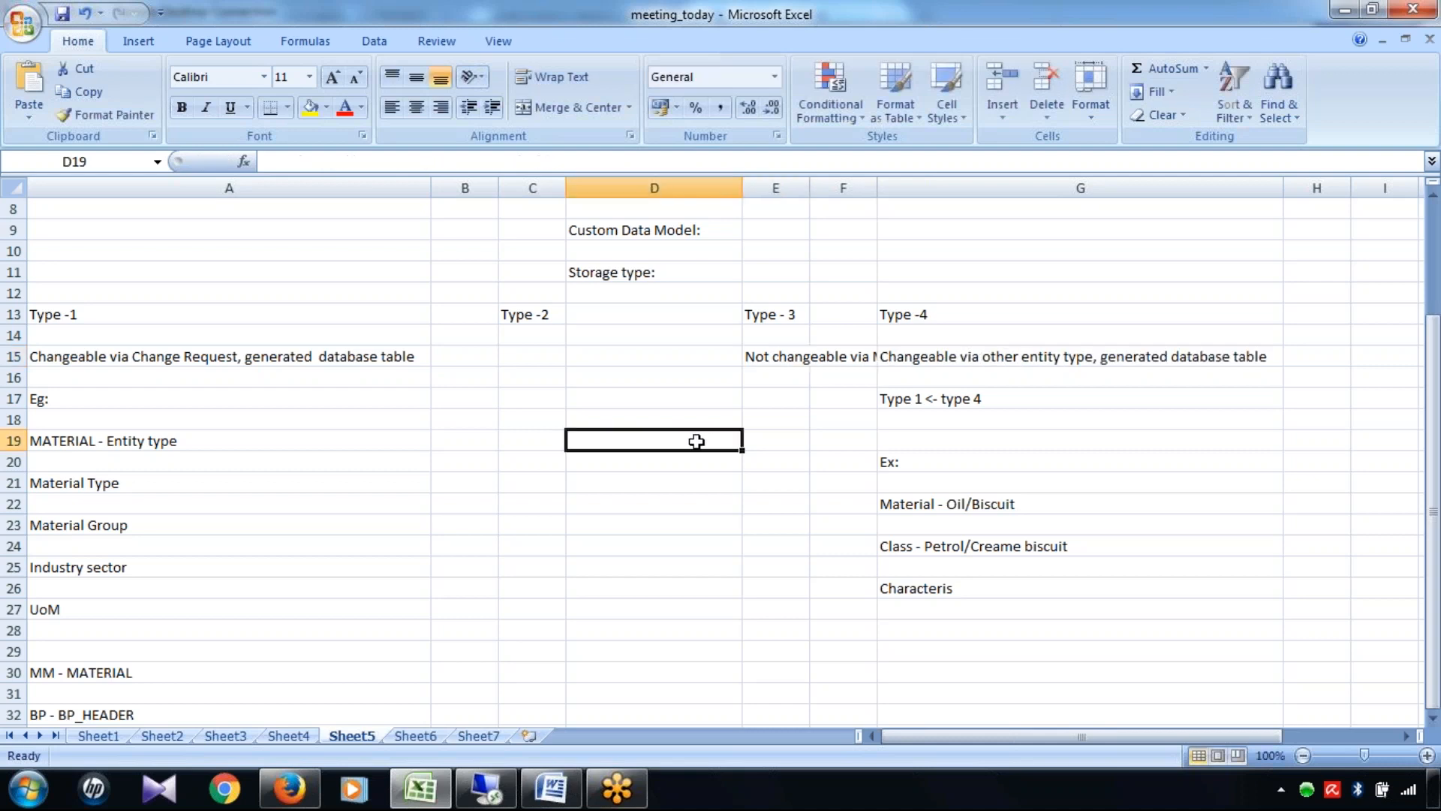
double_click(809, 187)
click(934, 593)
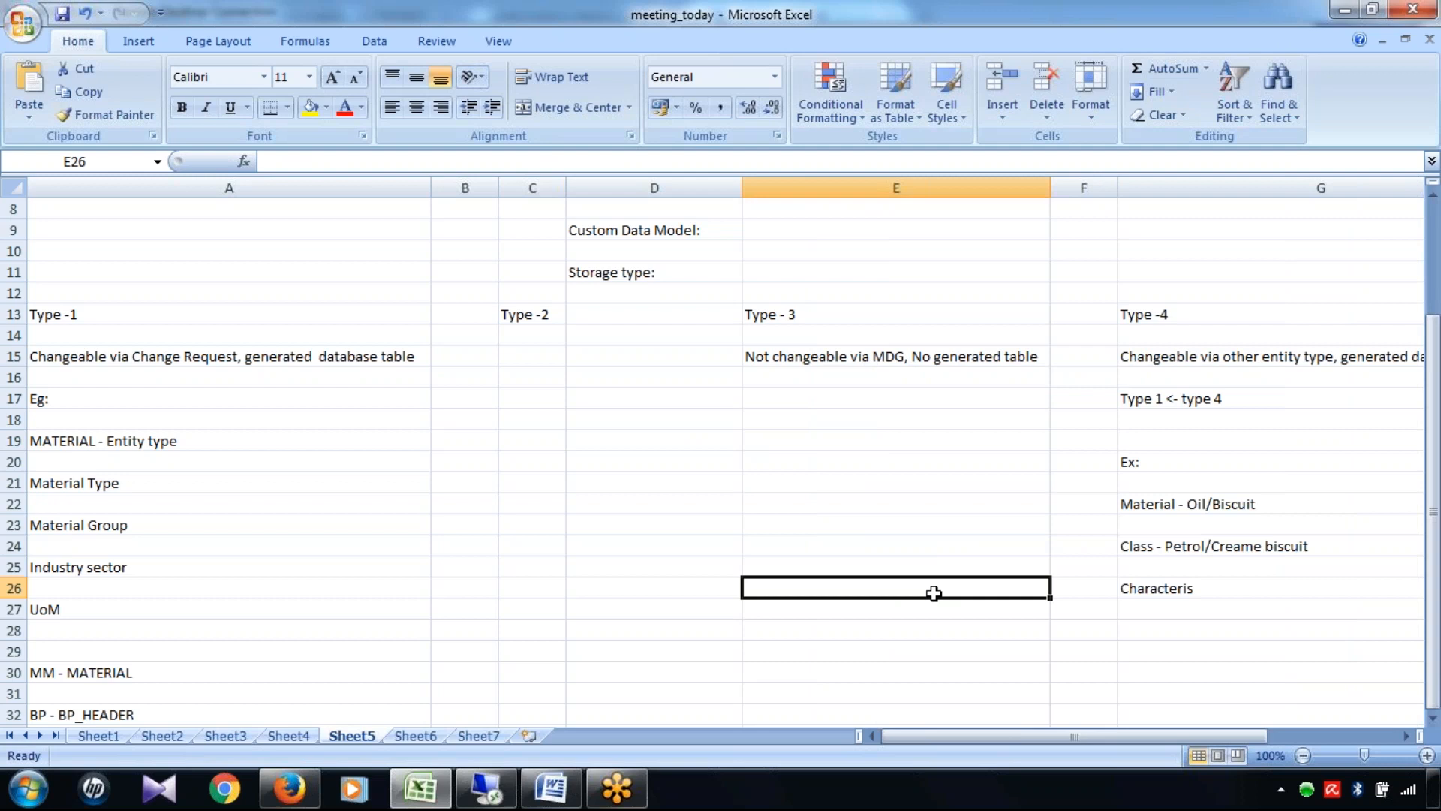
Add "Domain level vlues" in E17 and "Ex: Currency" in E20 under the Type - 3 description
click(876, 357)
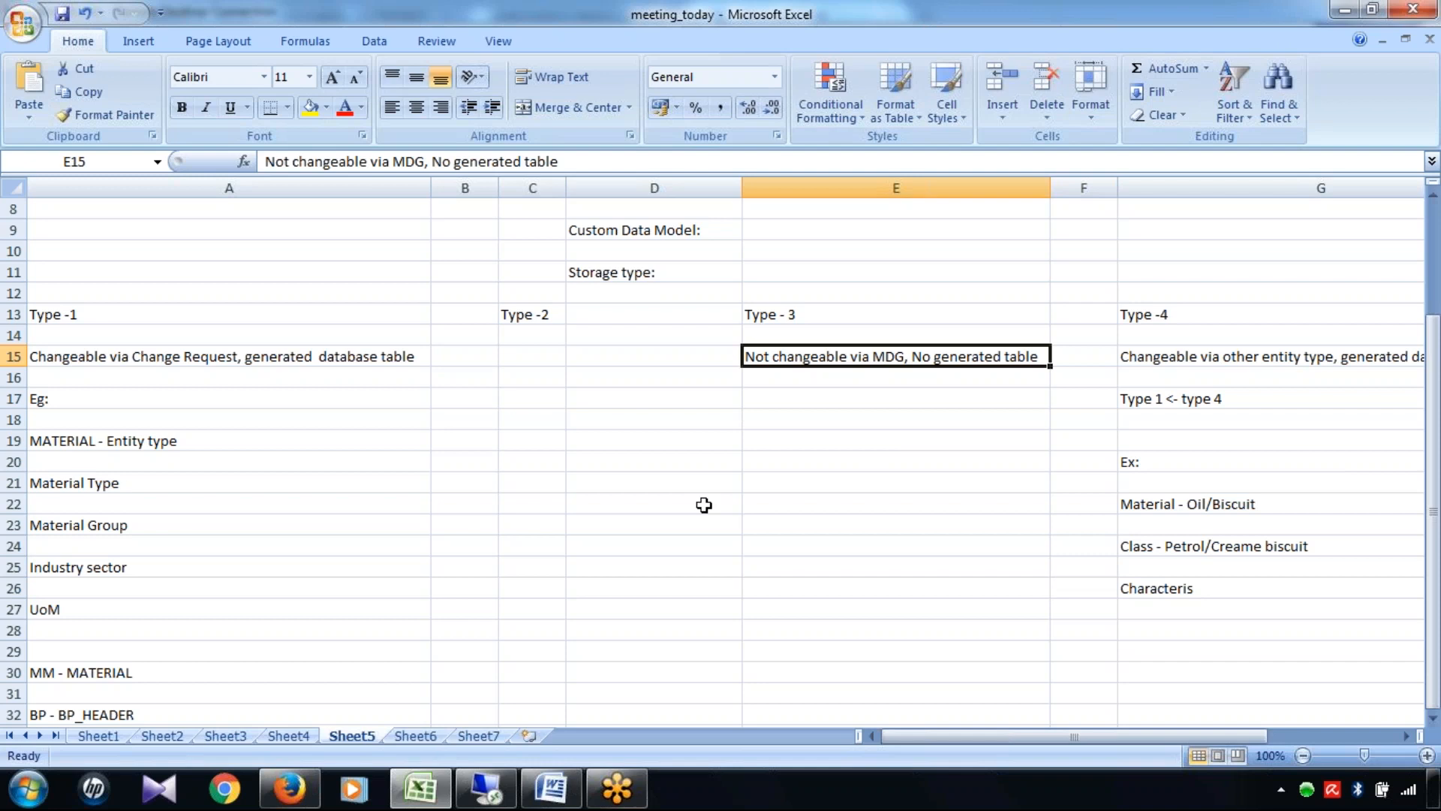
click(796, 401)
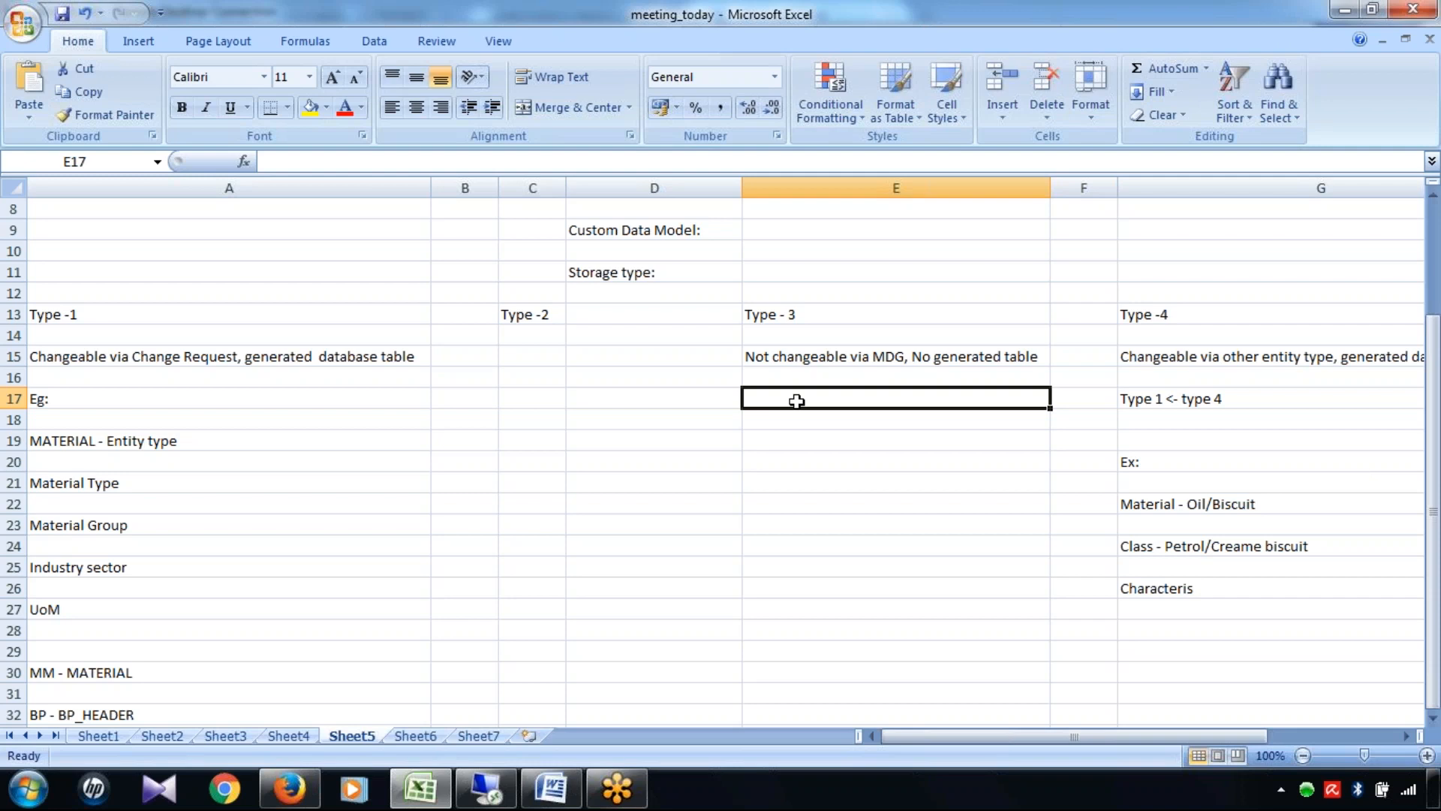
text(Doma)
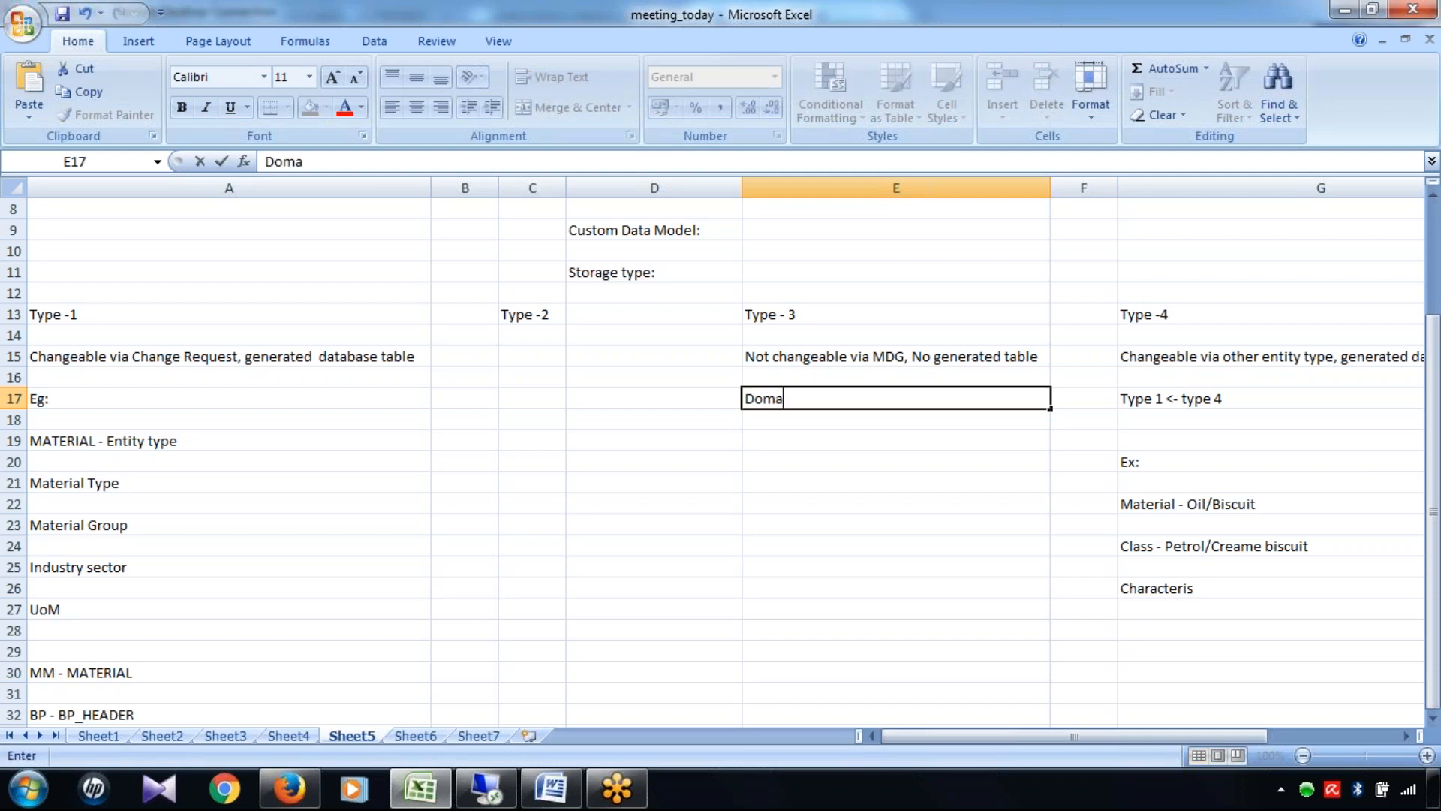
text(in level vlues)
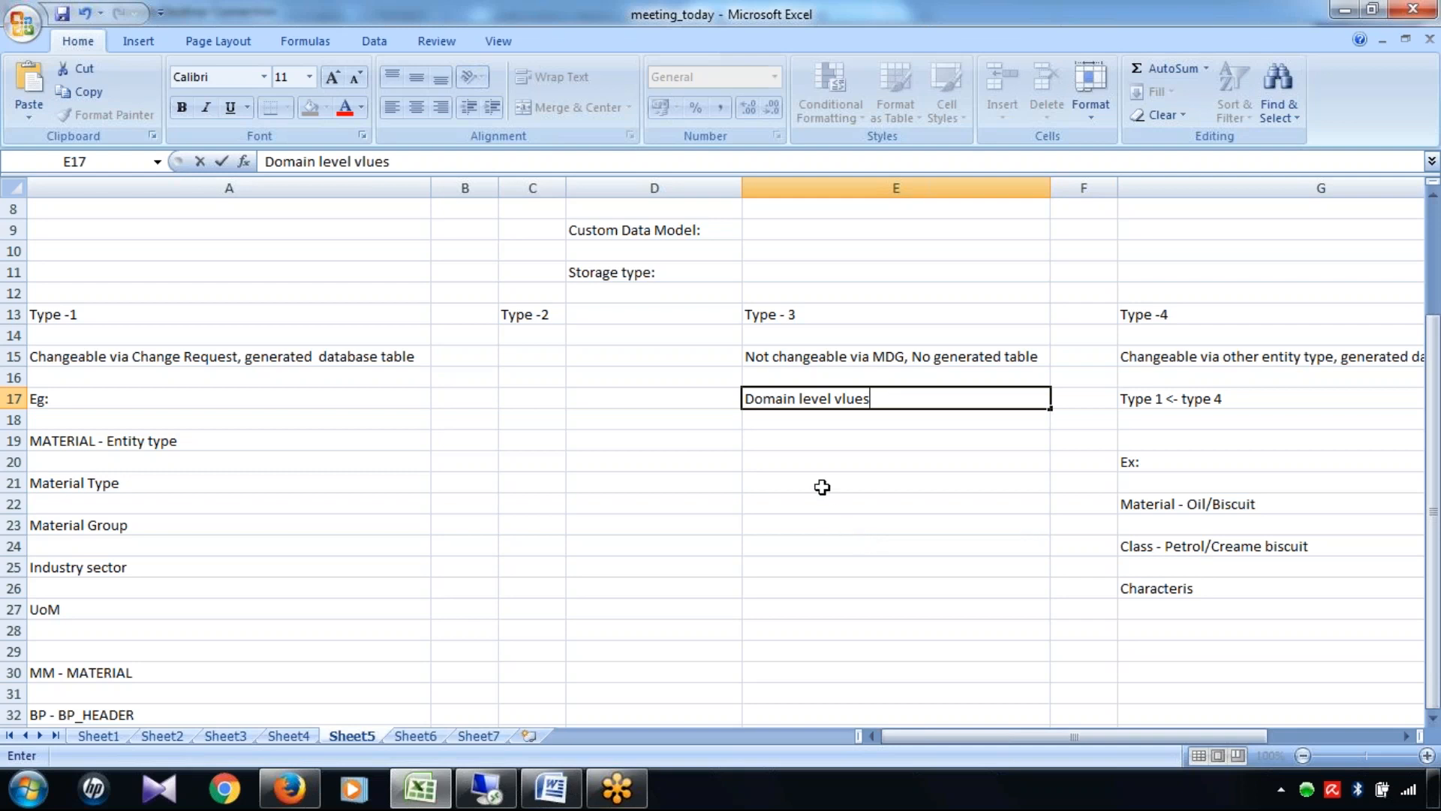
click(818, 459)
text(Ex: C)
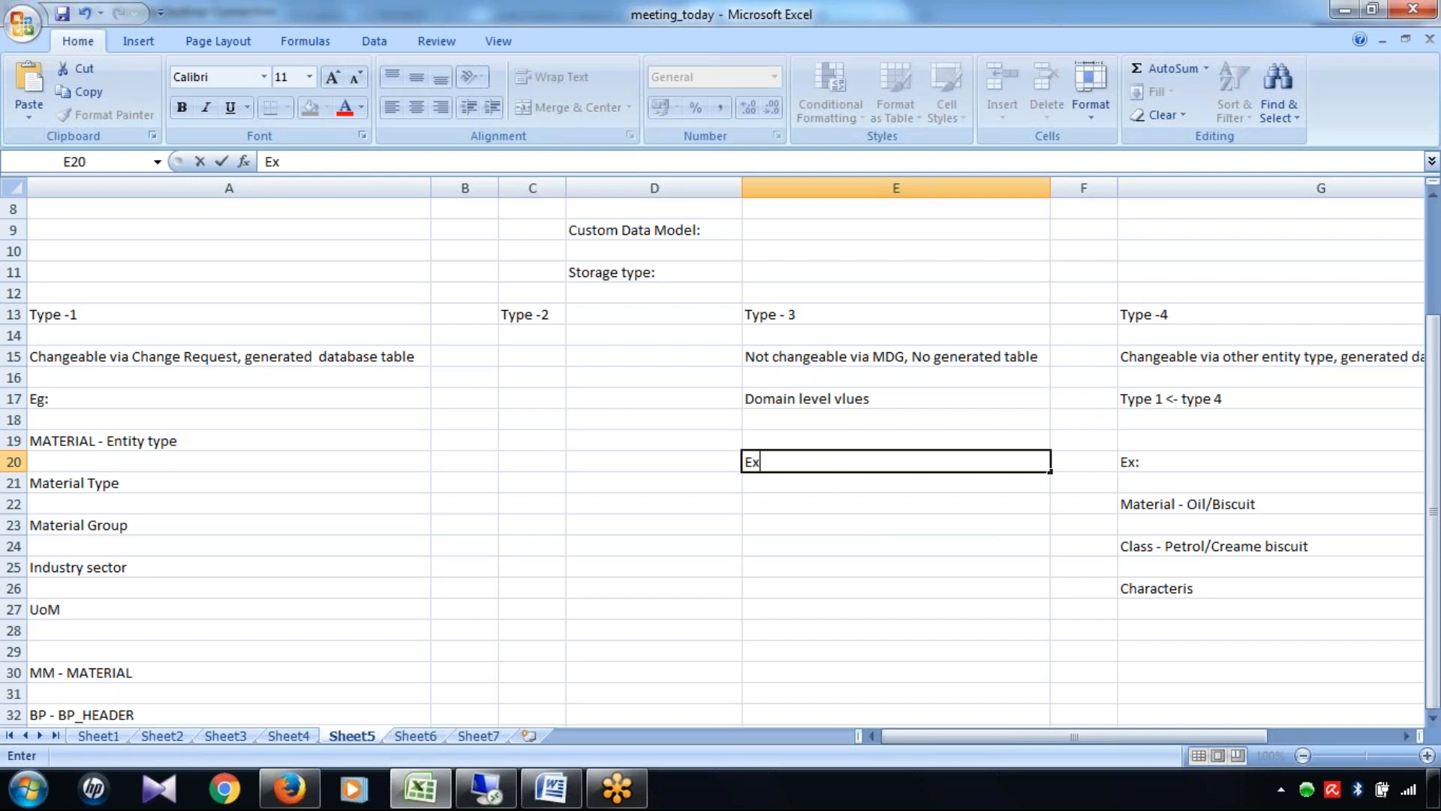
text(urrency)
Switch to the SAP remote session, bring up the SFLIGHT table display and deselect the CARRID and CONNID rows
click(486, 788)
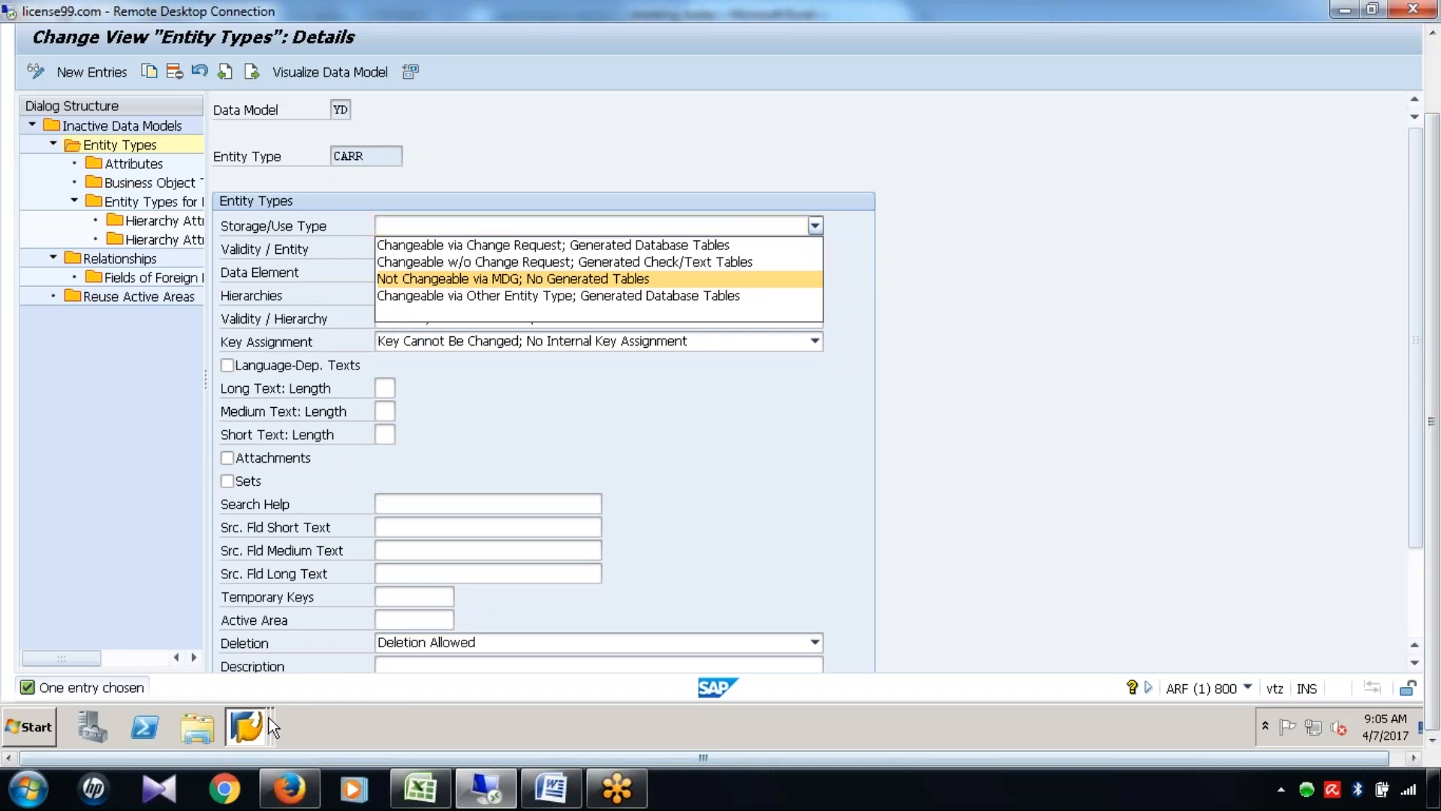
click(269, 719)
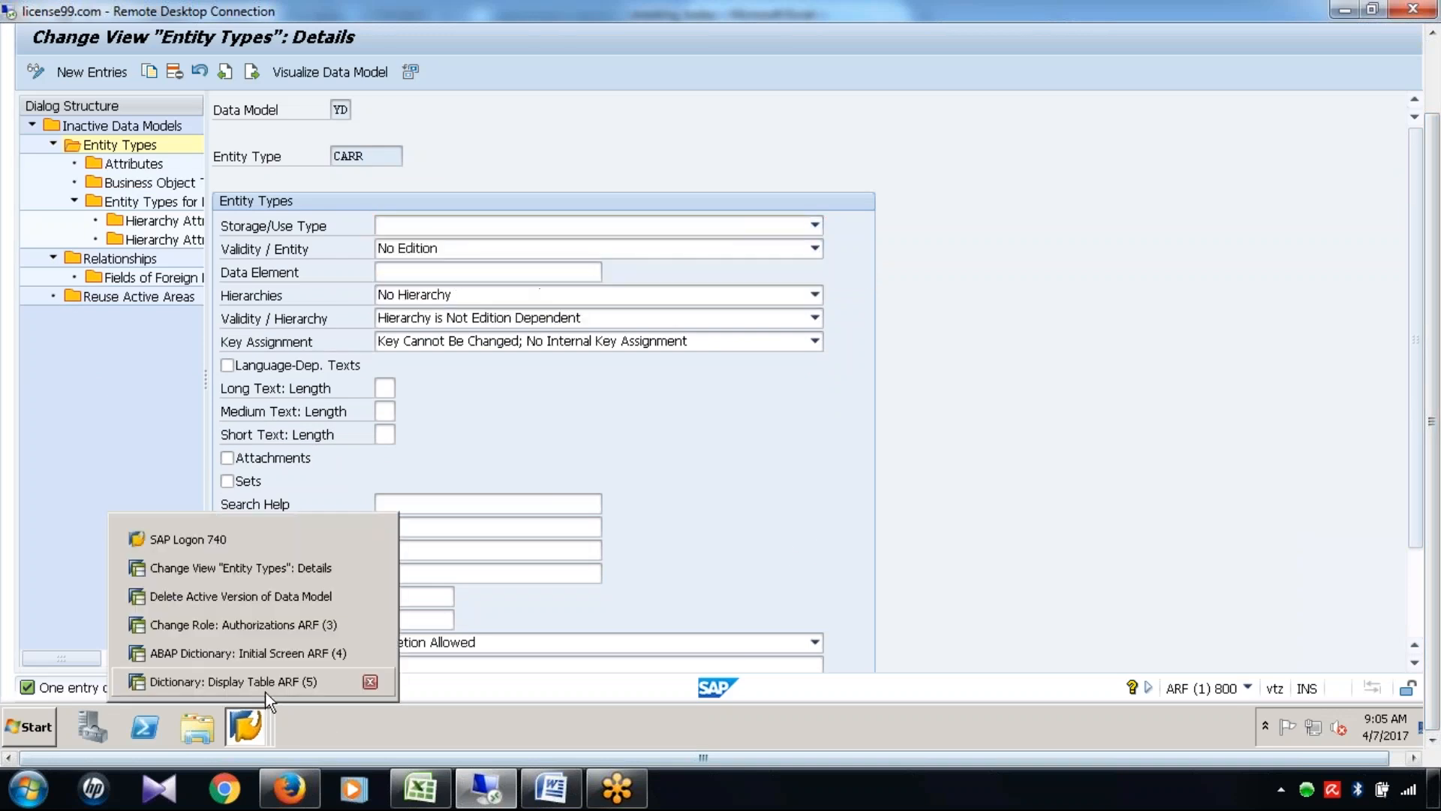
click(264, 689)
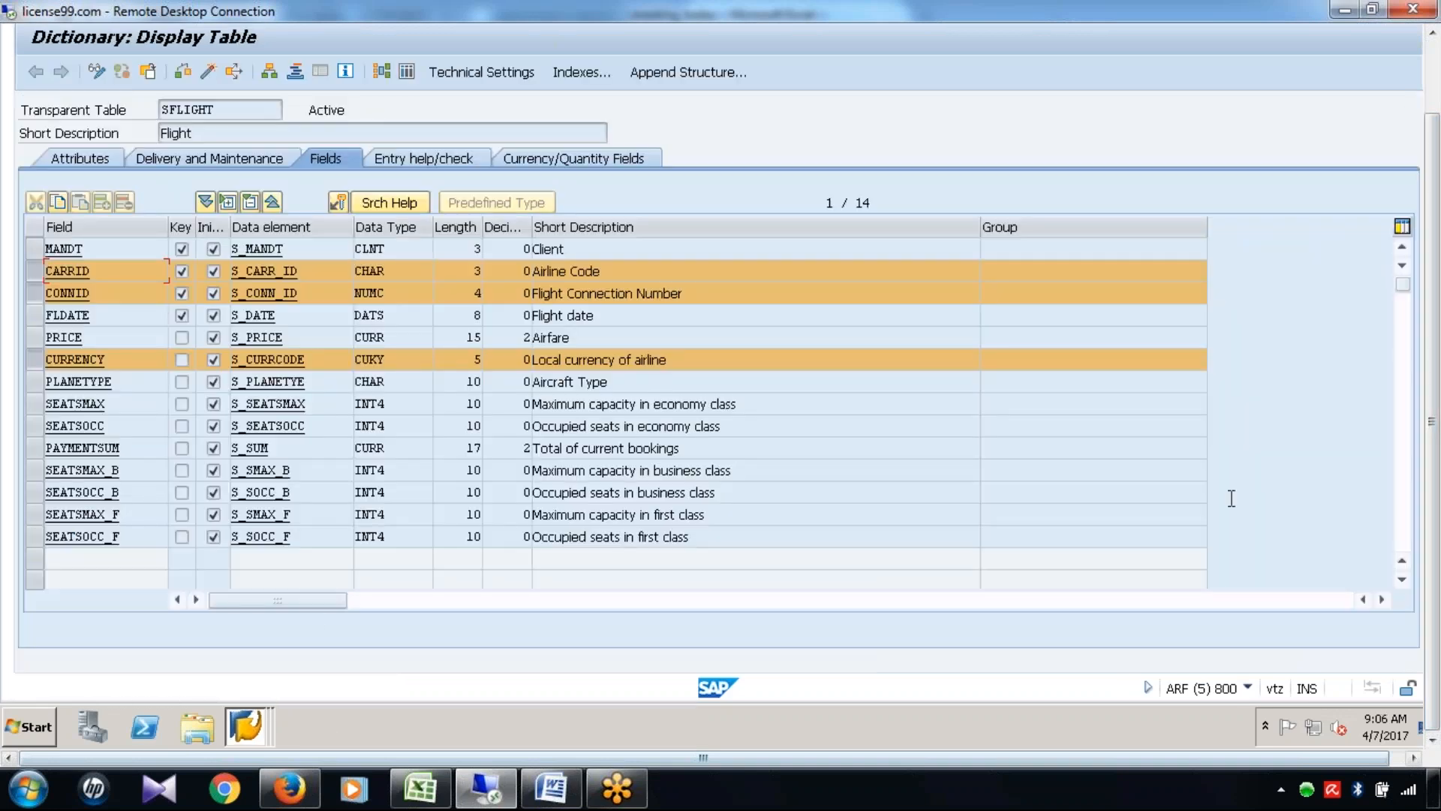
drag(1432, 443, 1432, 349)
click(212, 217)
drag(213, 217, 96, 223)
click(30, 354)
click(32, 376)
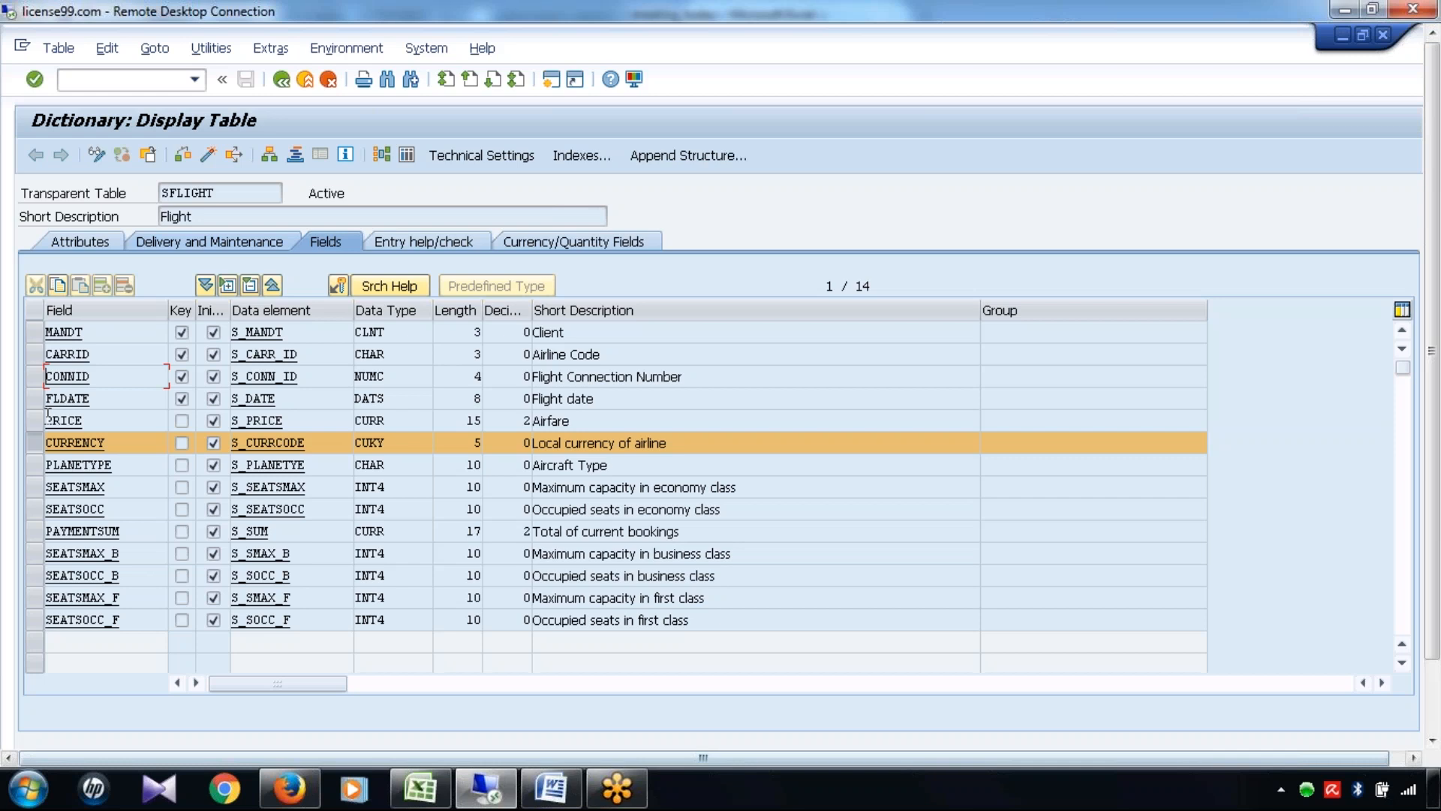
Trace the CURRENCY field from its field details through data element S_CURRCODE and domain S_CURR to value table SCURX
double_click(91, 444)
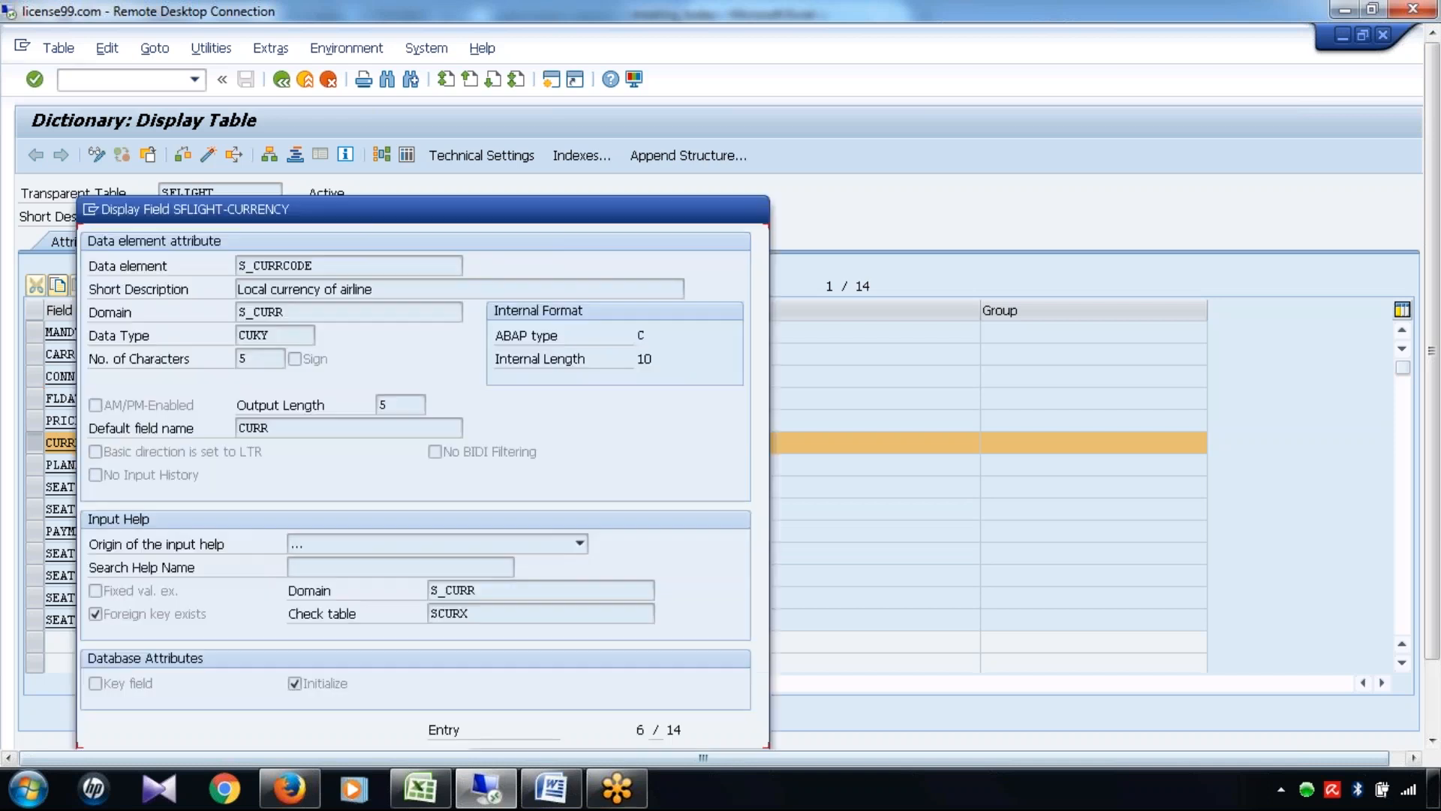
click(754, 210)
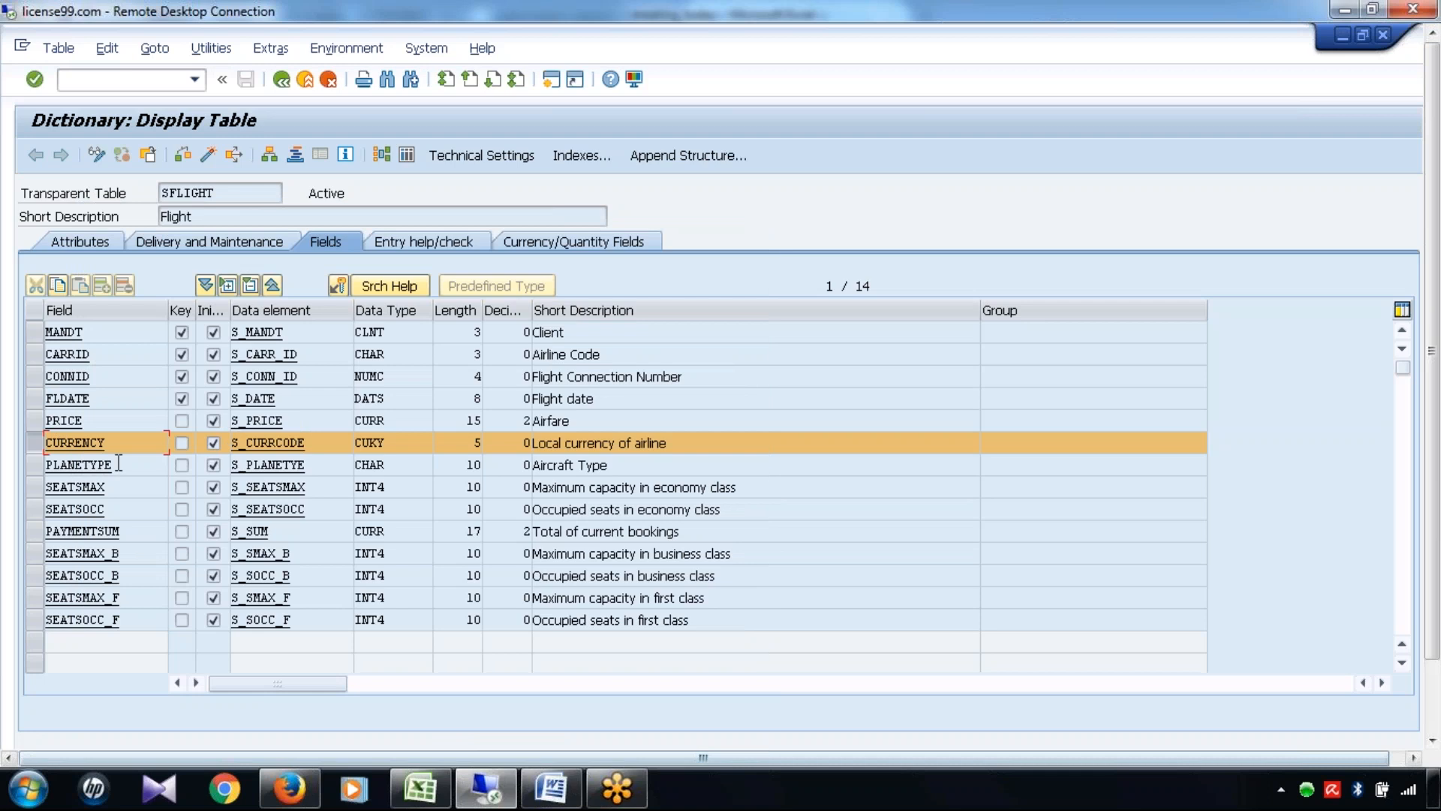
double_click(288, 442)
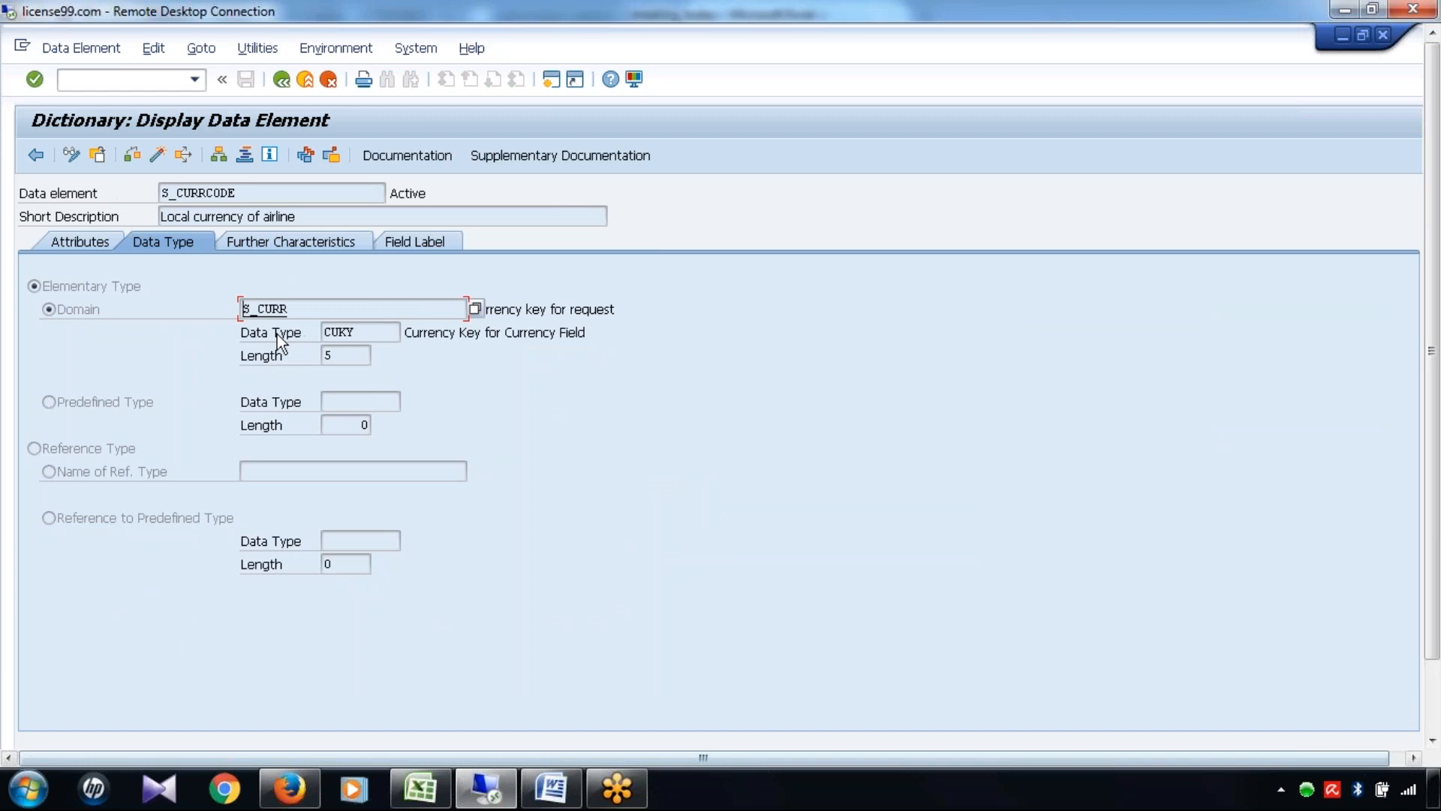
double_click(279, 309)
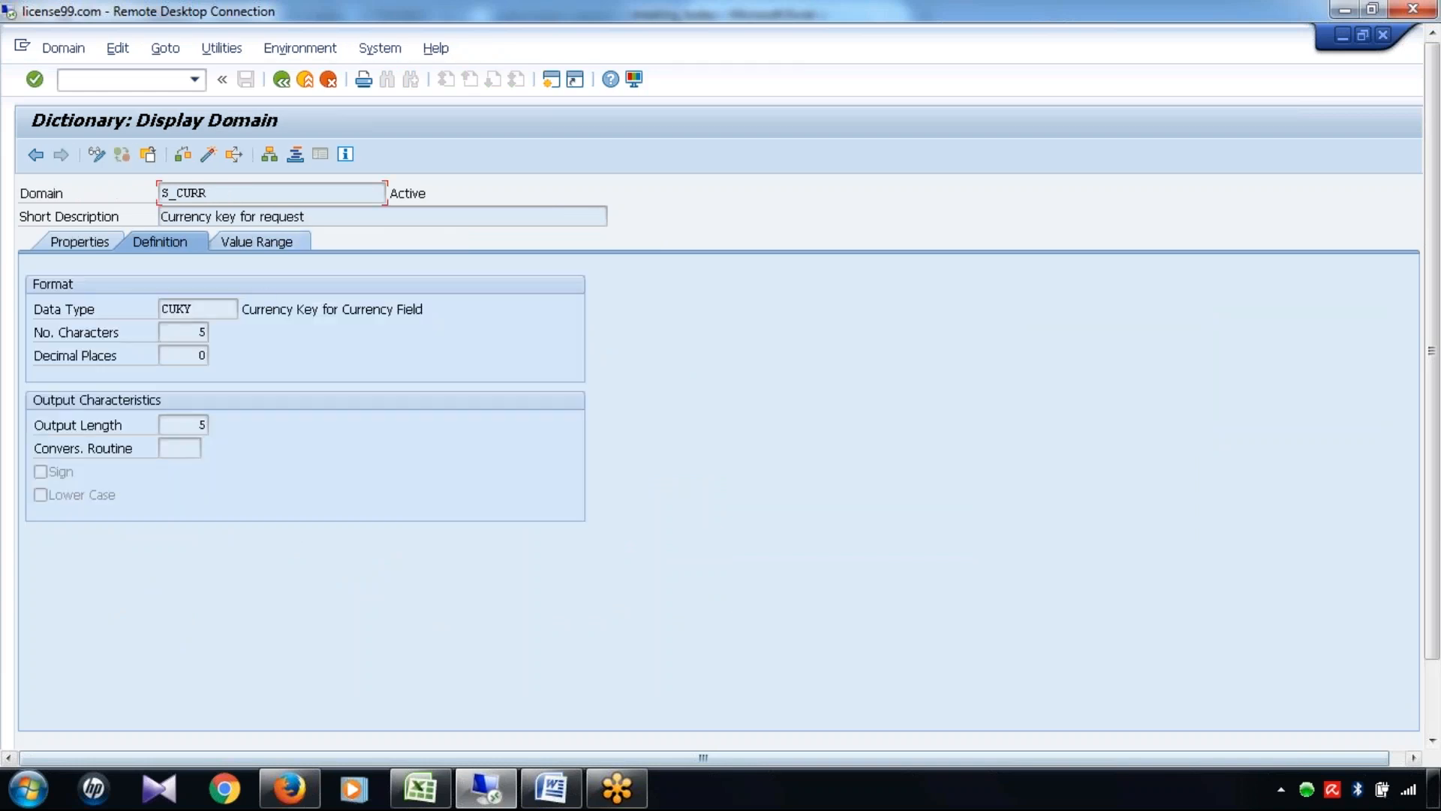
click(256, 240)
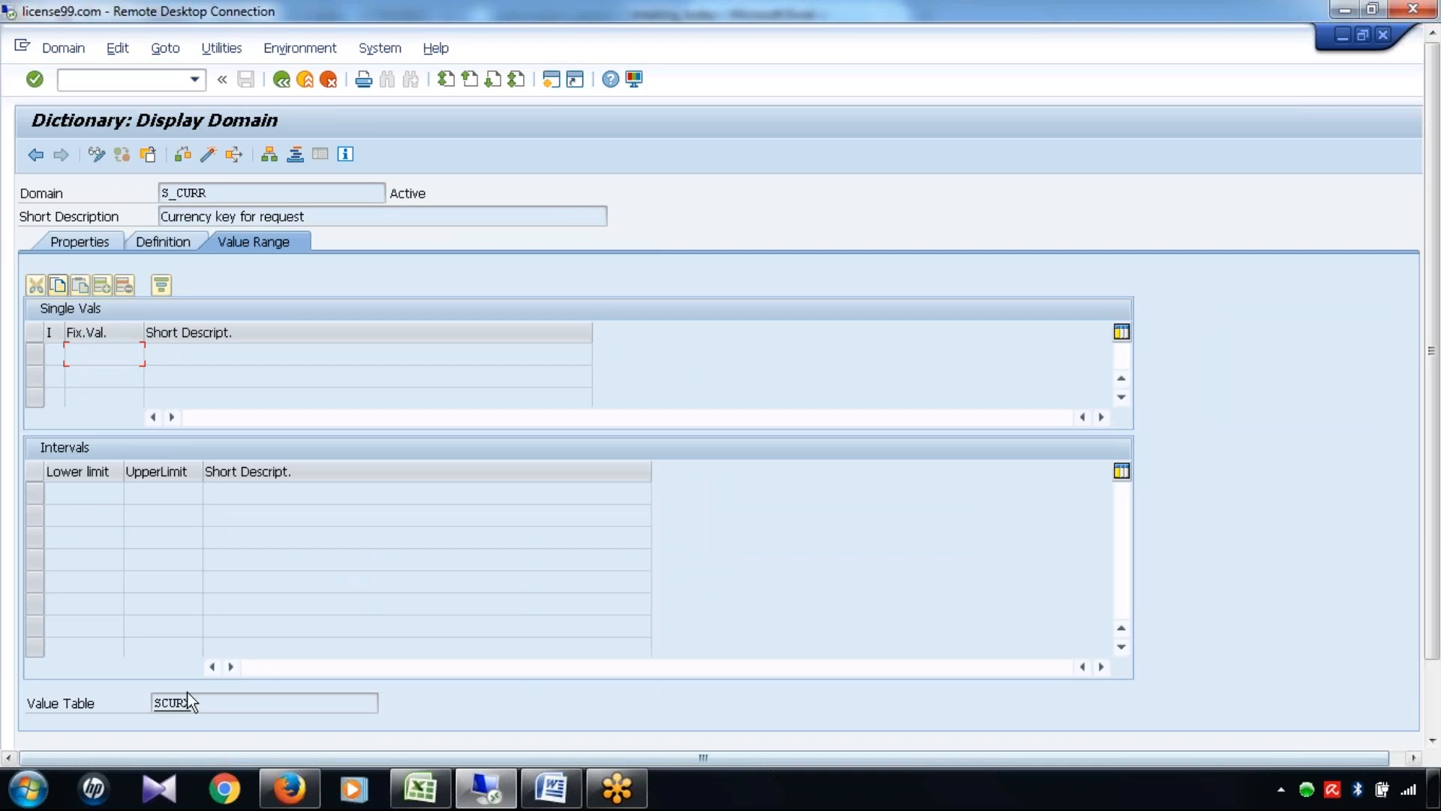
double_click(180, 704)
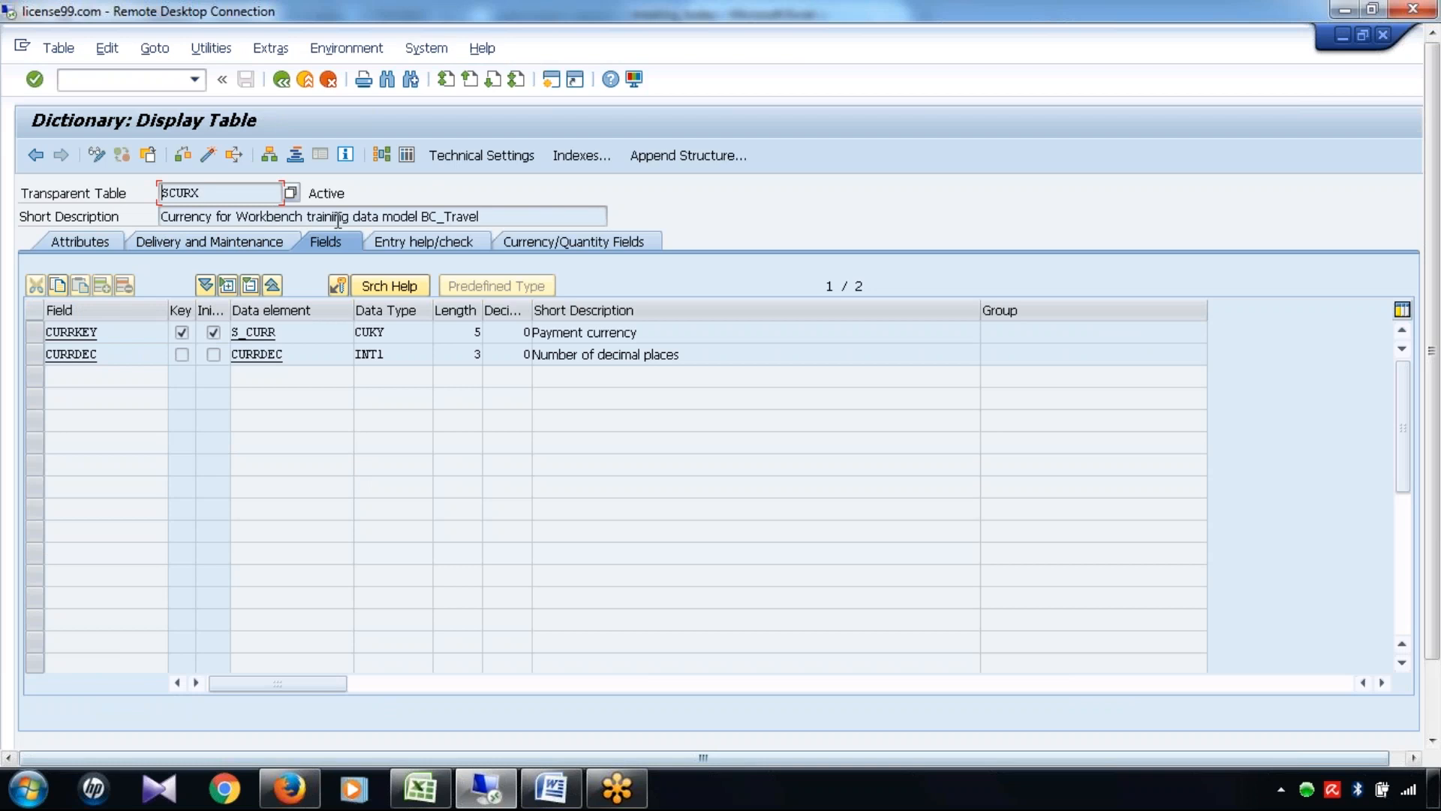
Display all entries of table SCURX without selection criteria and examine the USD, INR and JPY currencies
click(404, 157)
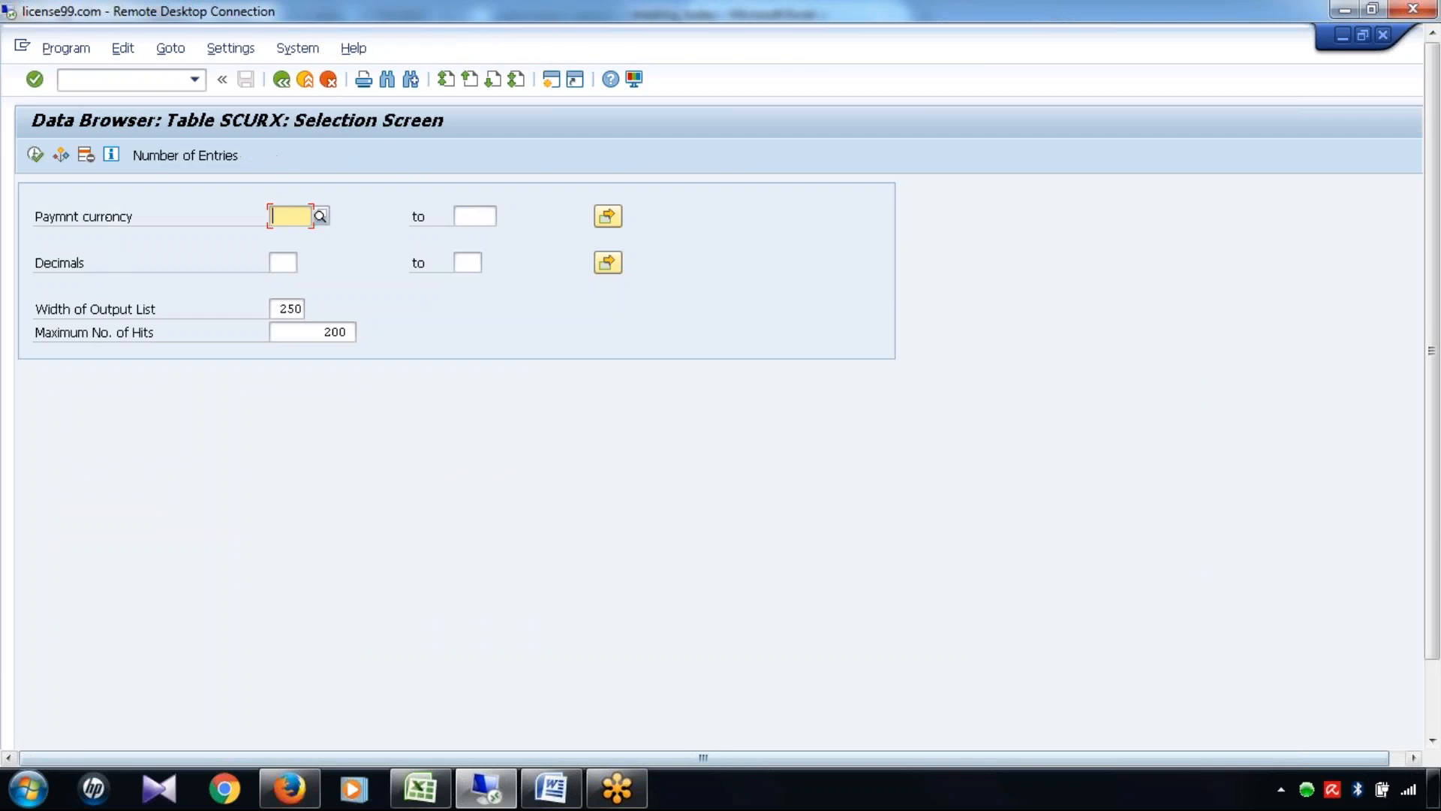
click(35, 155)
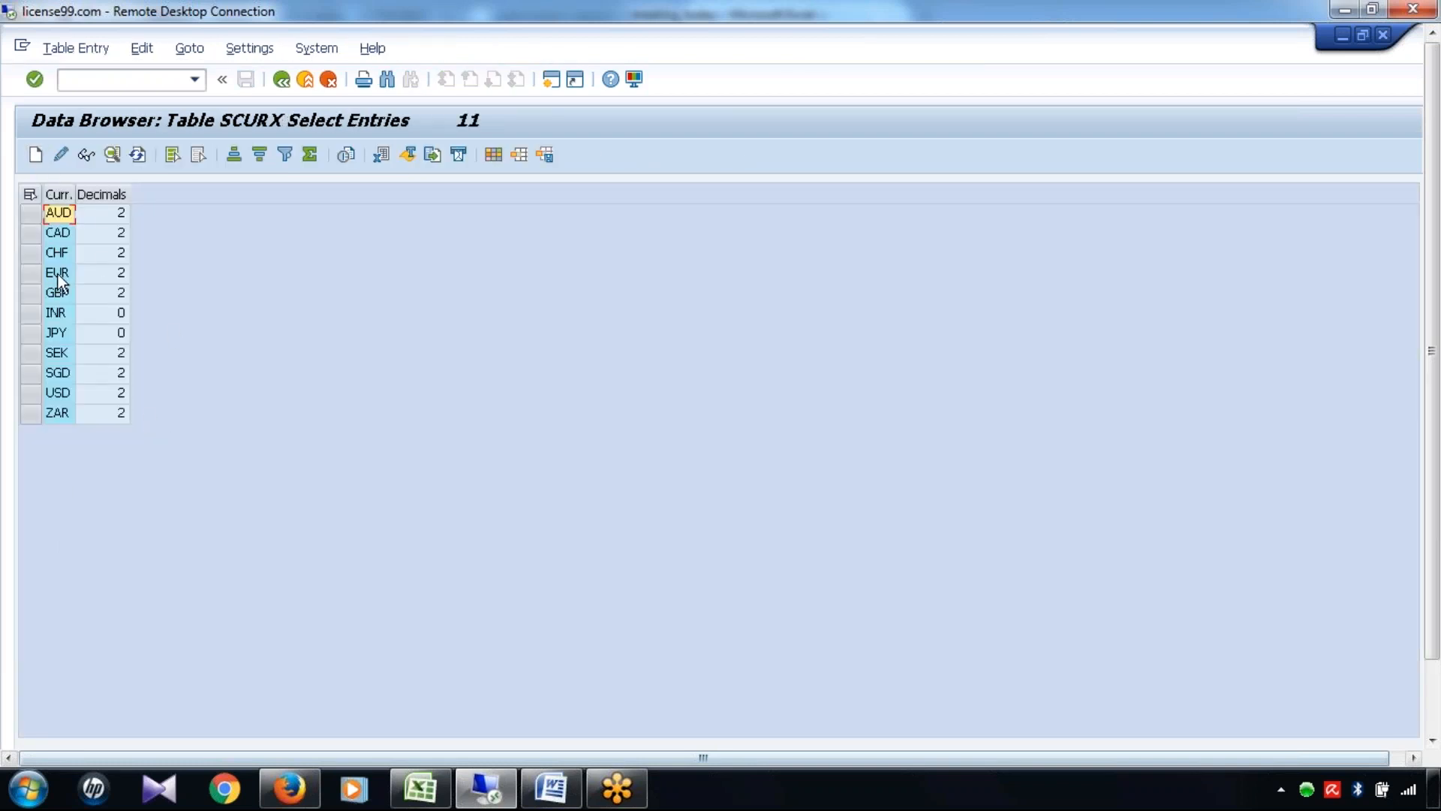
click(56, 395)
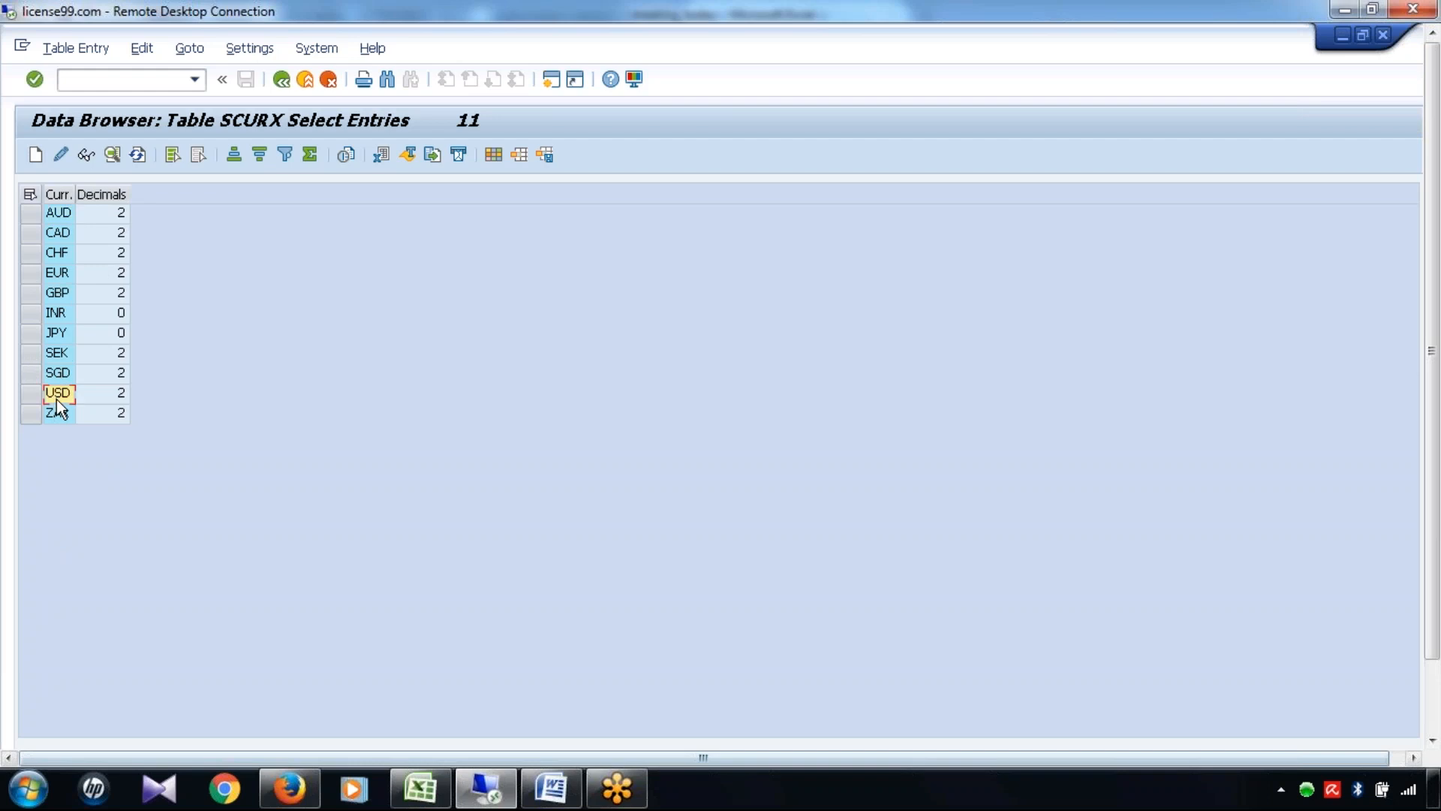
click(54, 316)
click(67, 338)
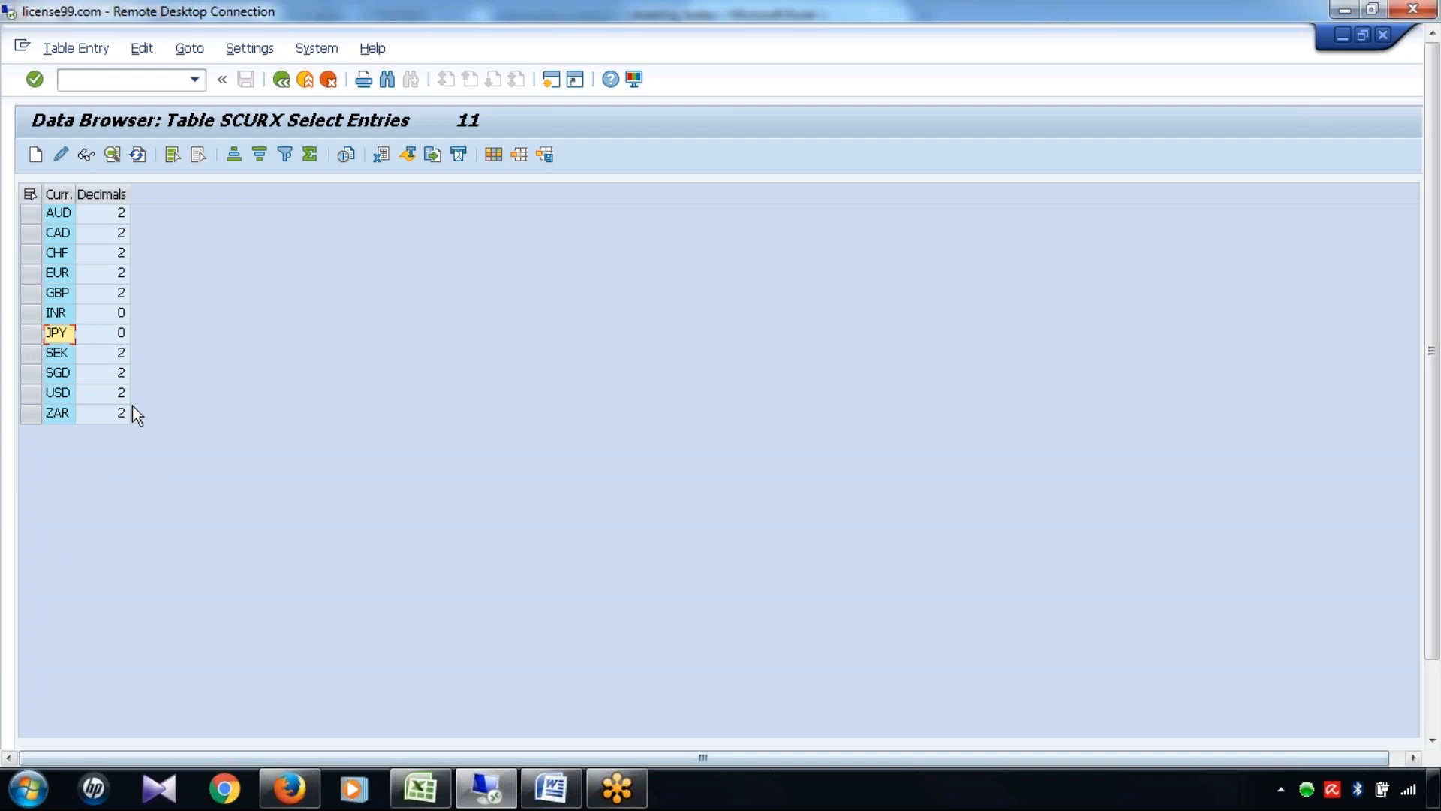
Leave the SCURX entries and table definition to return to the value range of domain S_CURR
click(282, 80)
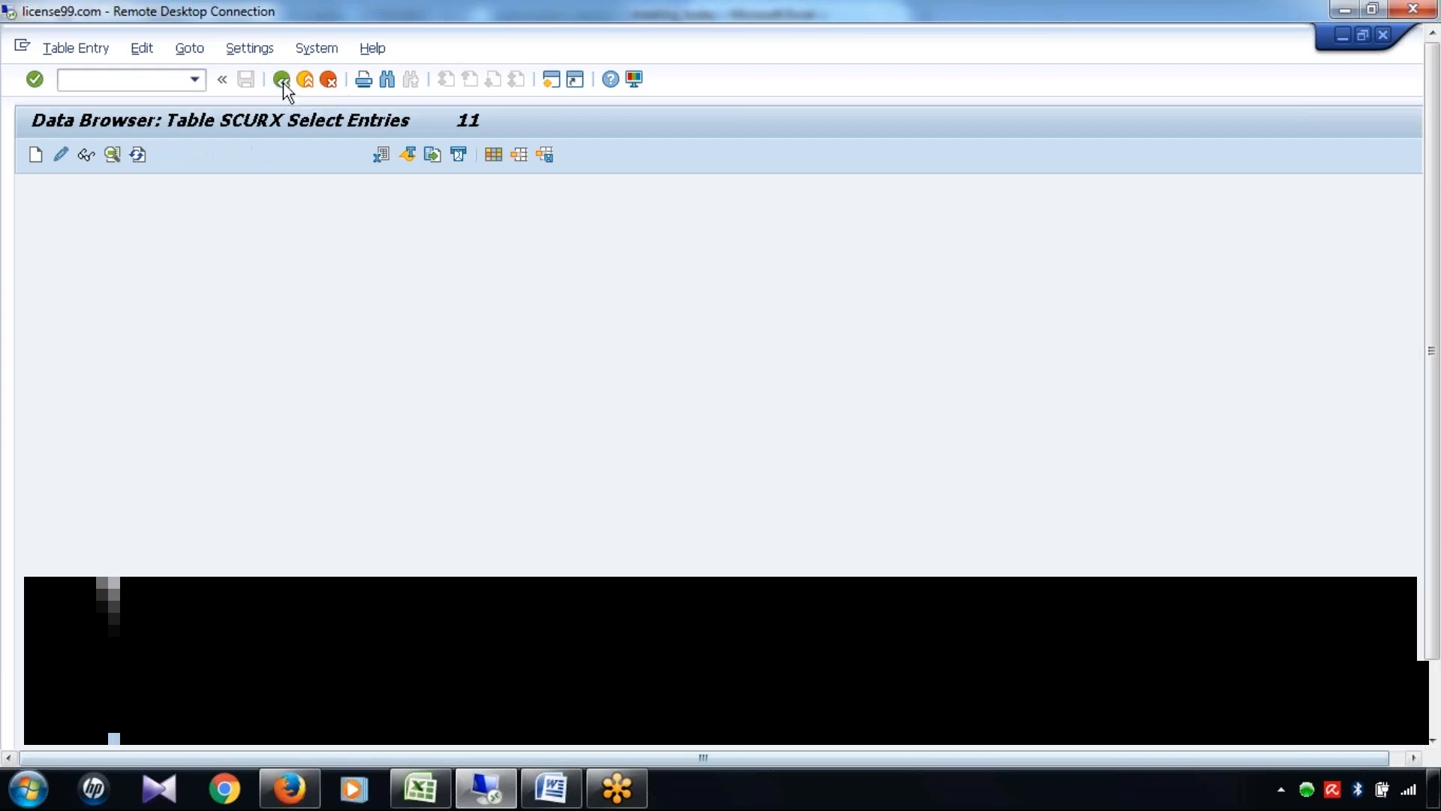
click(282, 80)
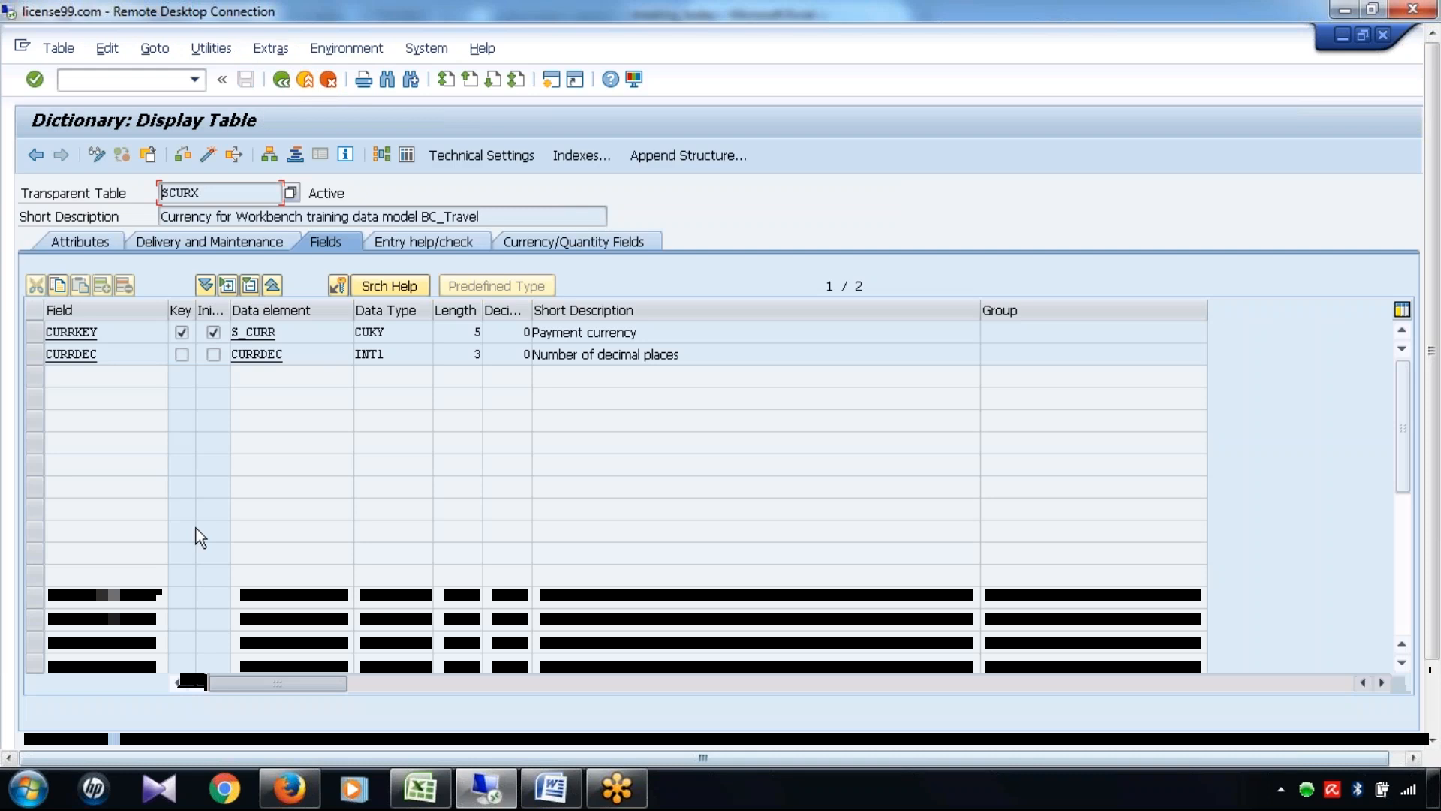
click(282, 81)
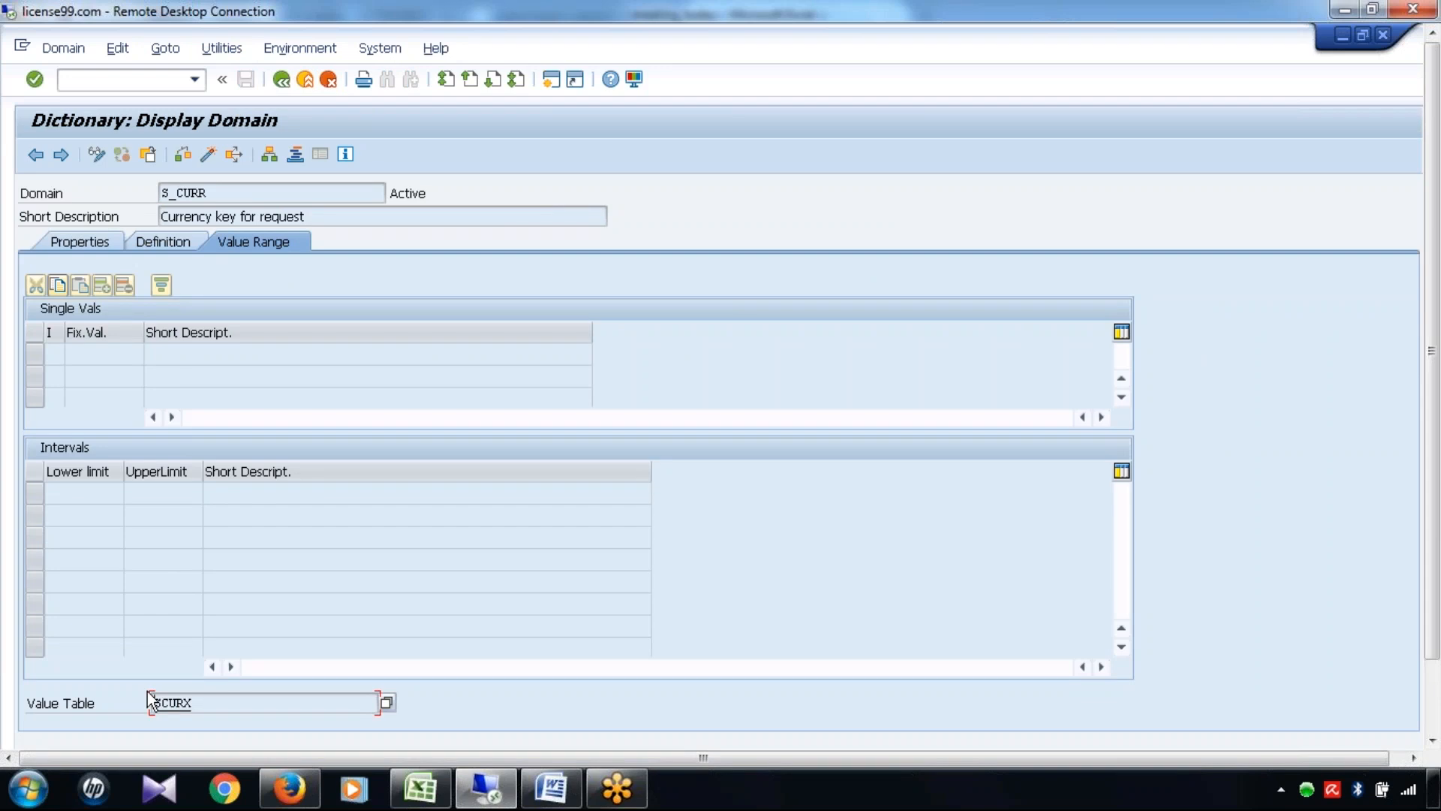
Switch to the Excel sheet and complete the Type 3 example in E20 as "Ex: Currency - entity type"
click(425, 800)
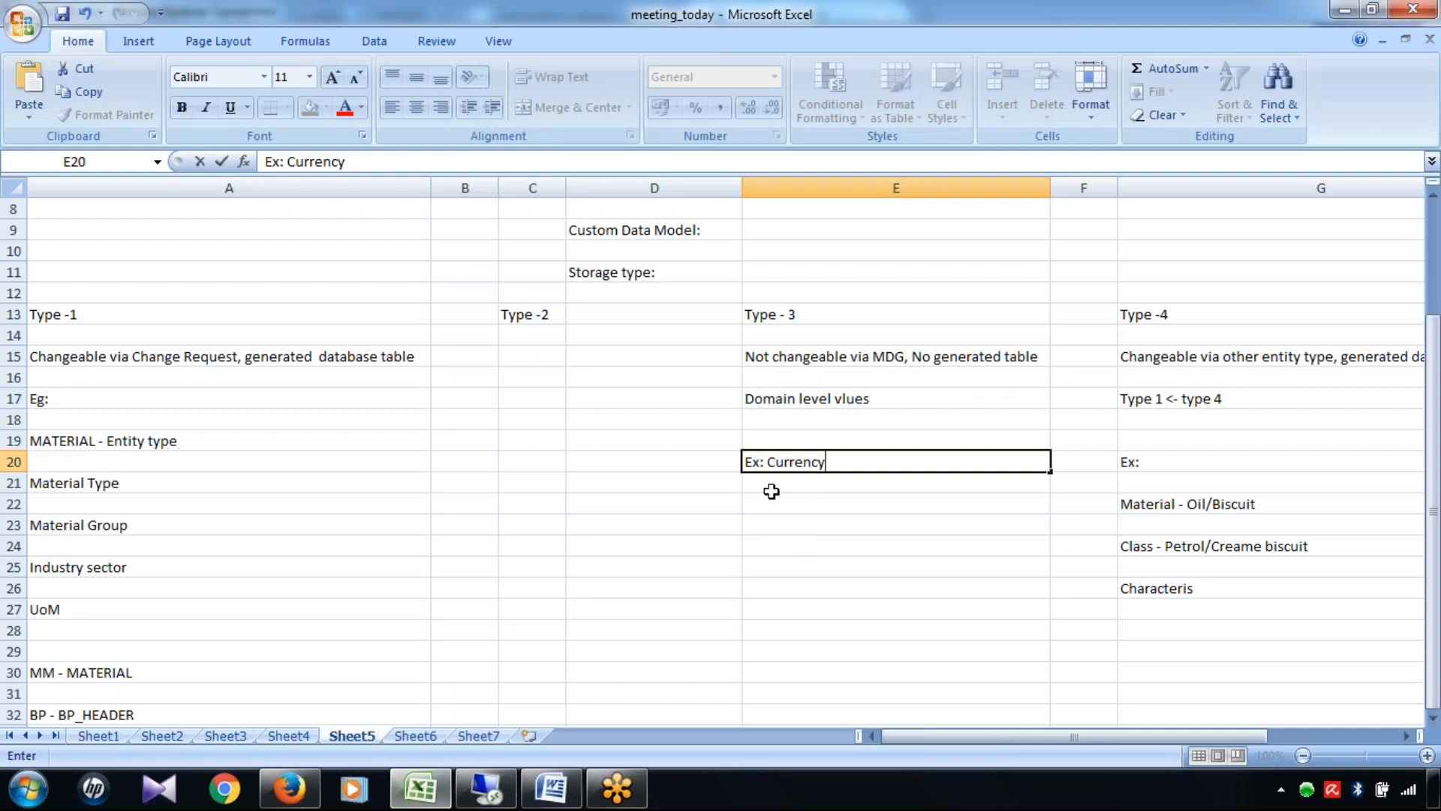
text(- entity type)
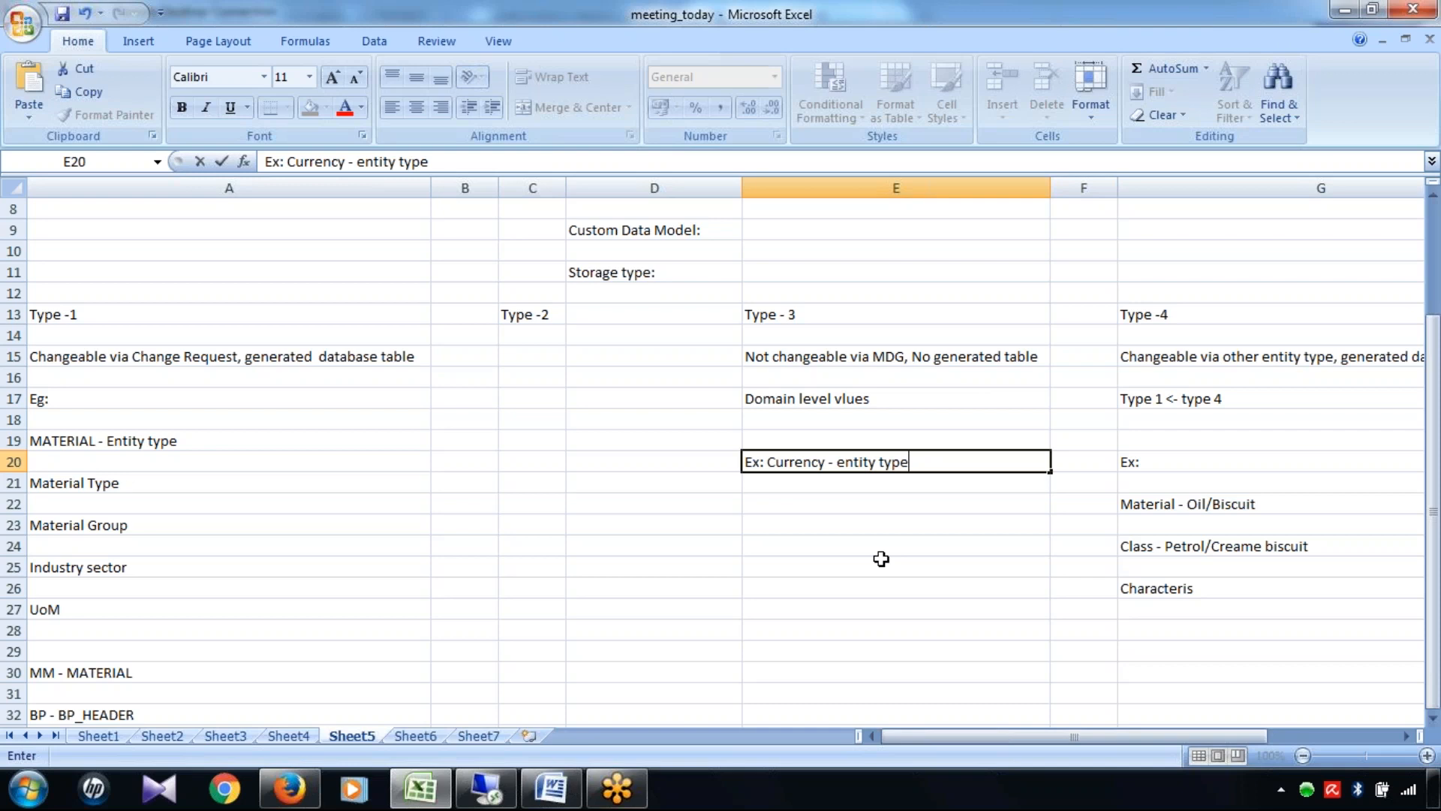
click(530, 360)
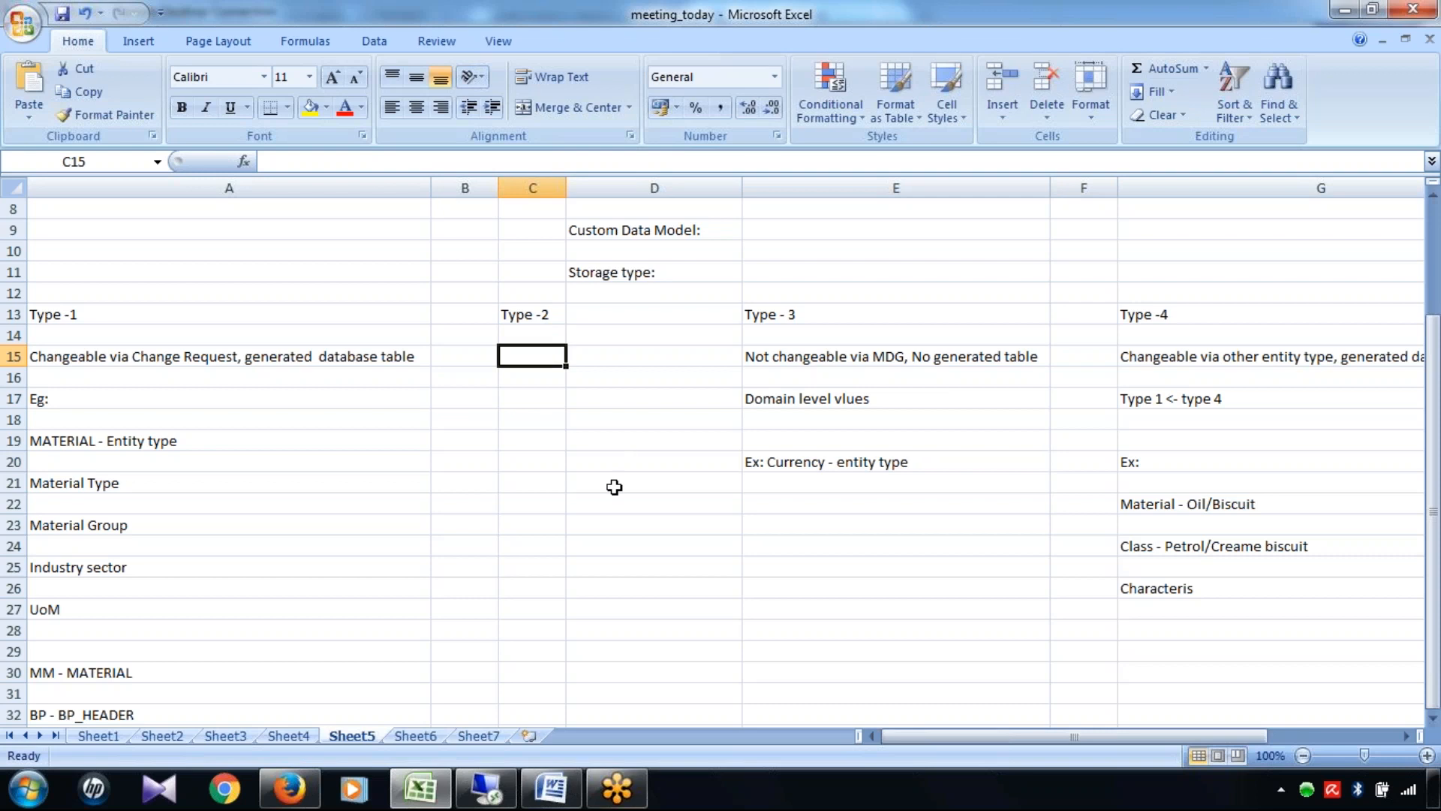
Return to the SAP session, leave the domain and table displays, and list the Storage/Use Type options of entity type CARR
click(484, 788)
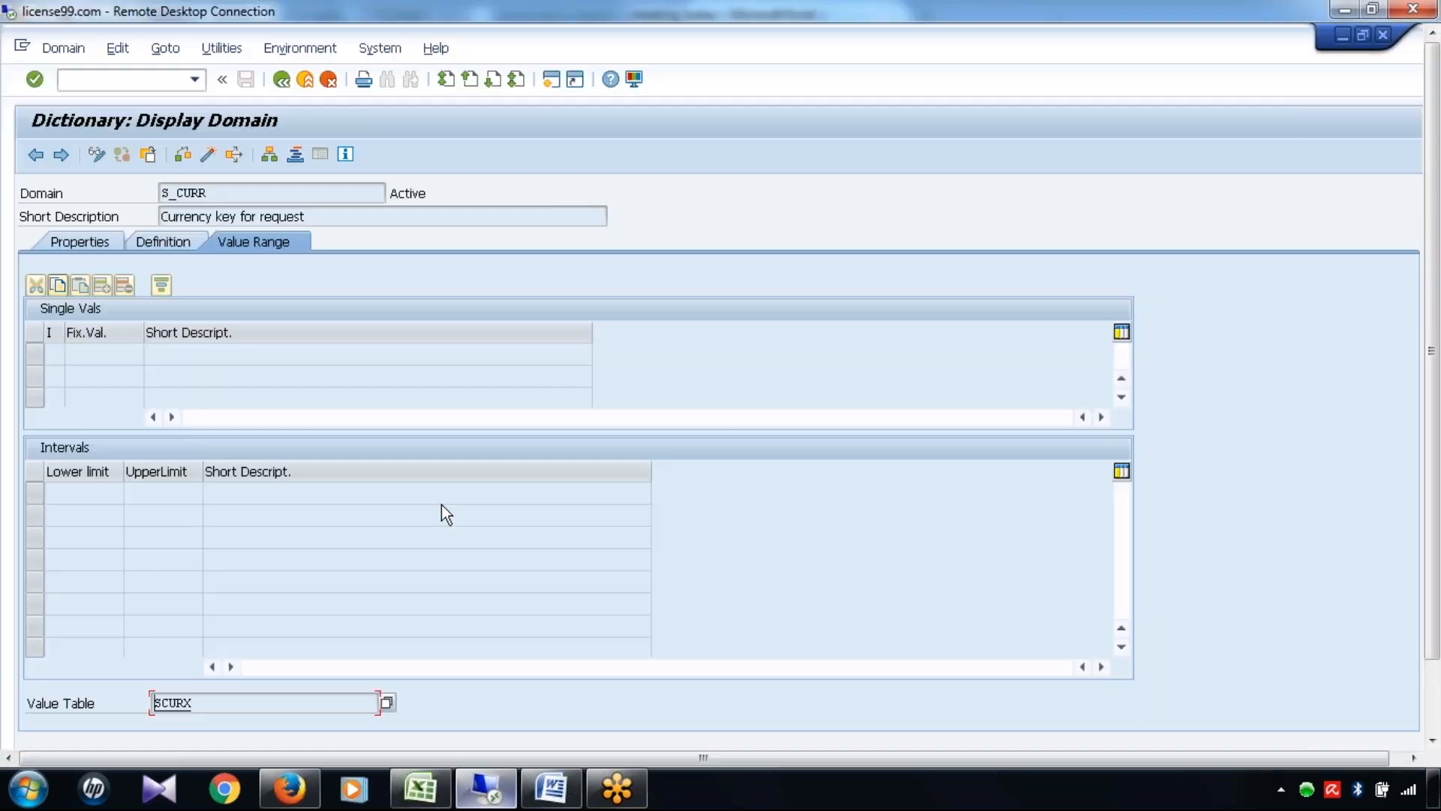
click(282, 79)
click(282, 79)
click(282, 79)
click(1340, 35)
click(814, 310)
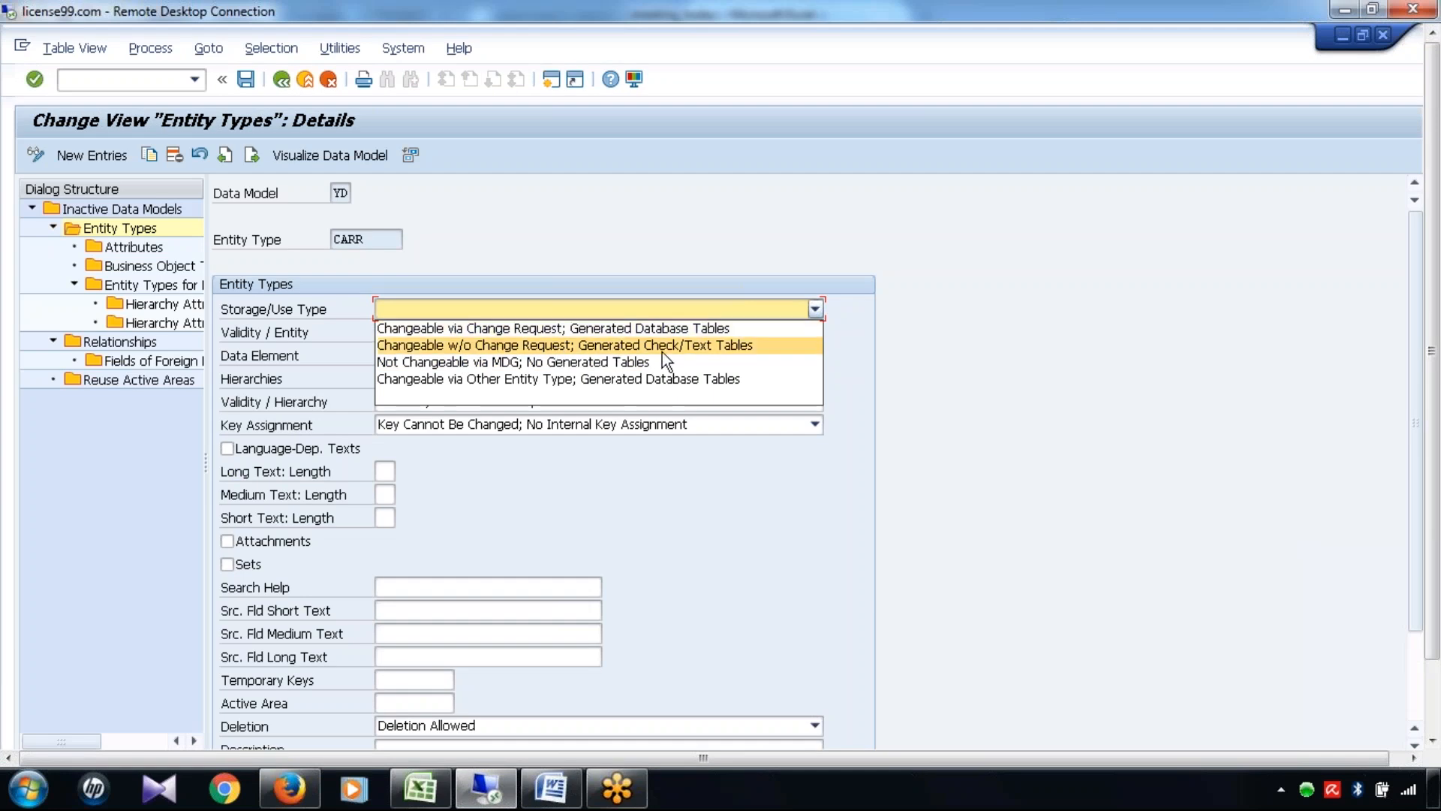
Switch to the Excel sheet and describe Type-2 in C15 as "Changeable without change request, generated check table"
click(420, 788)
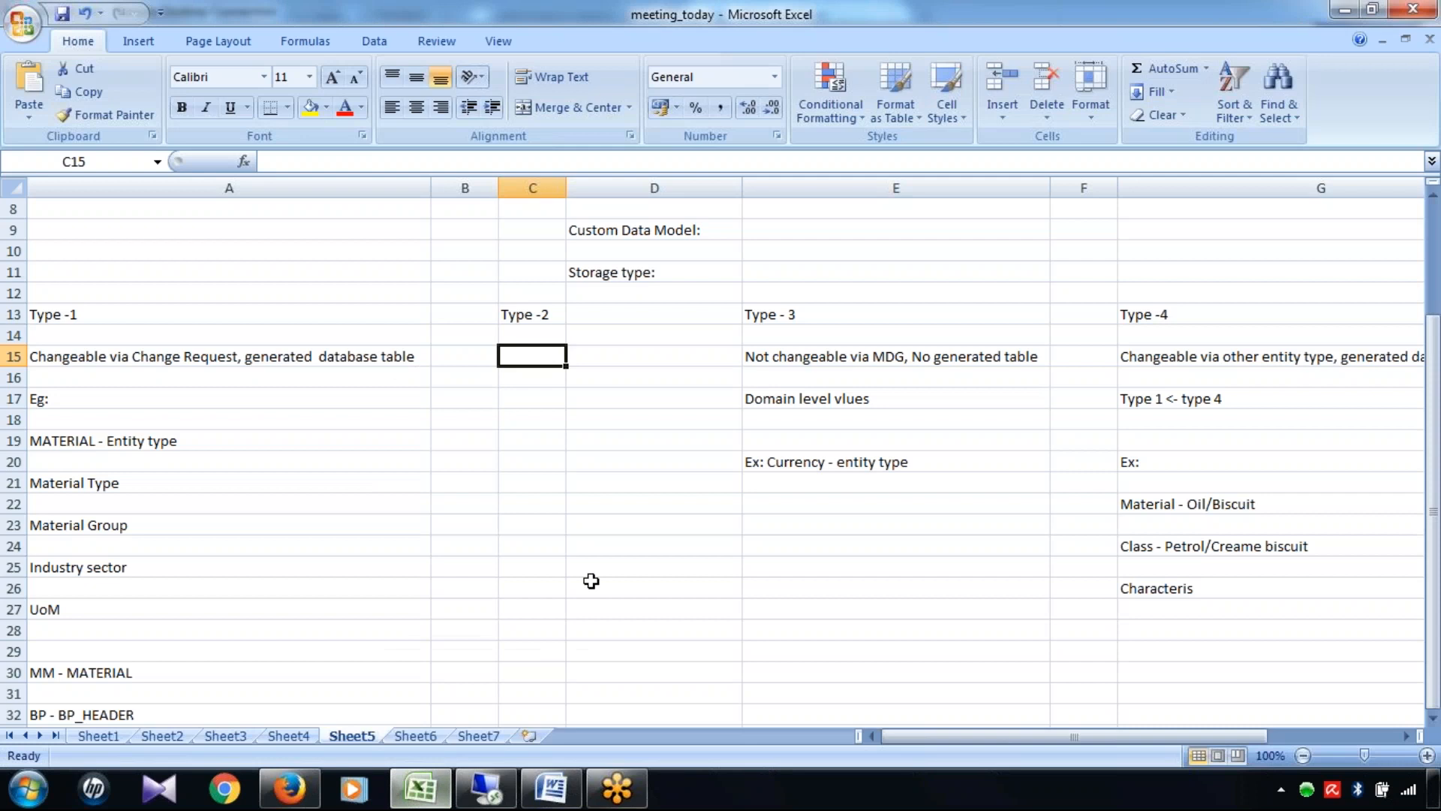
text(Changeable )
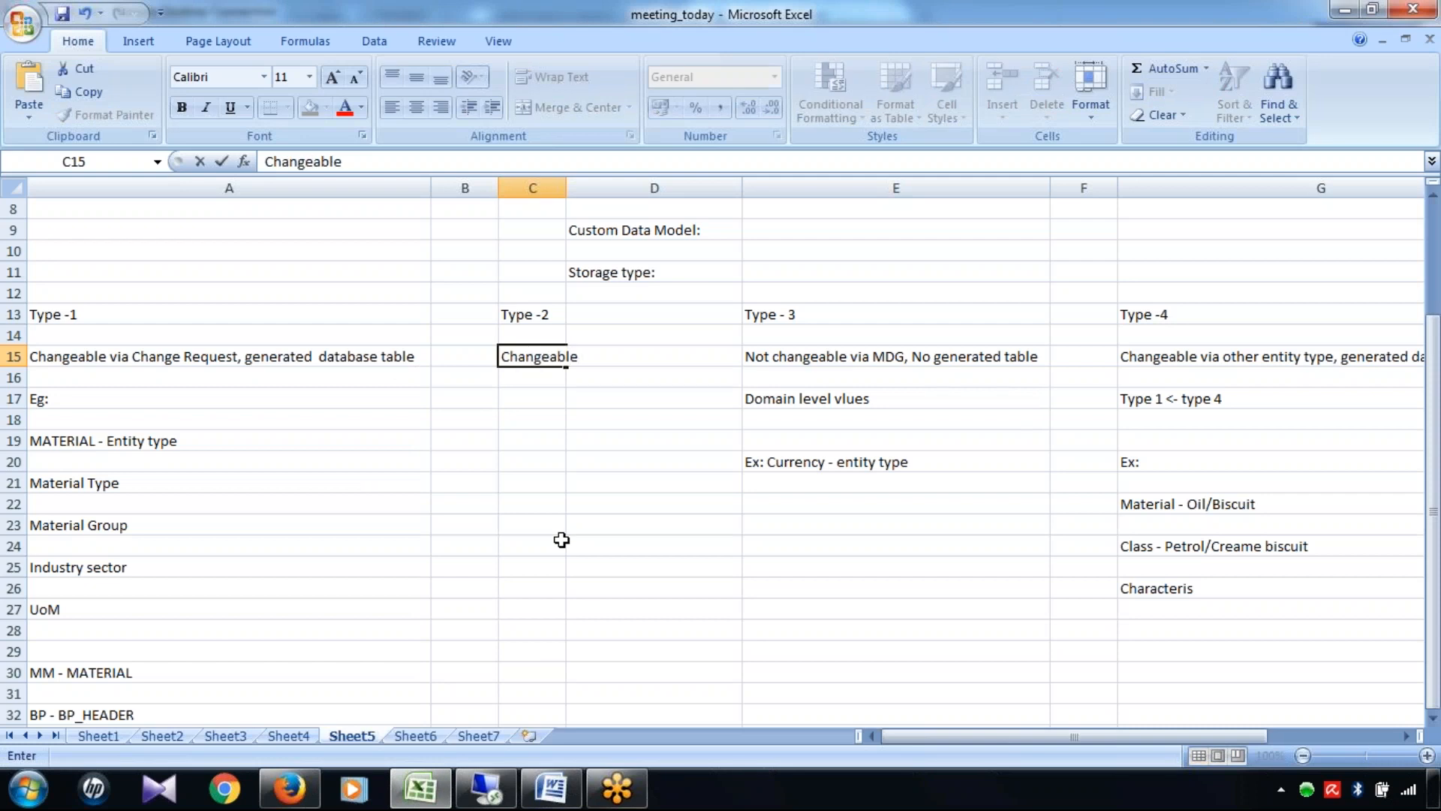
text(without change r)
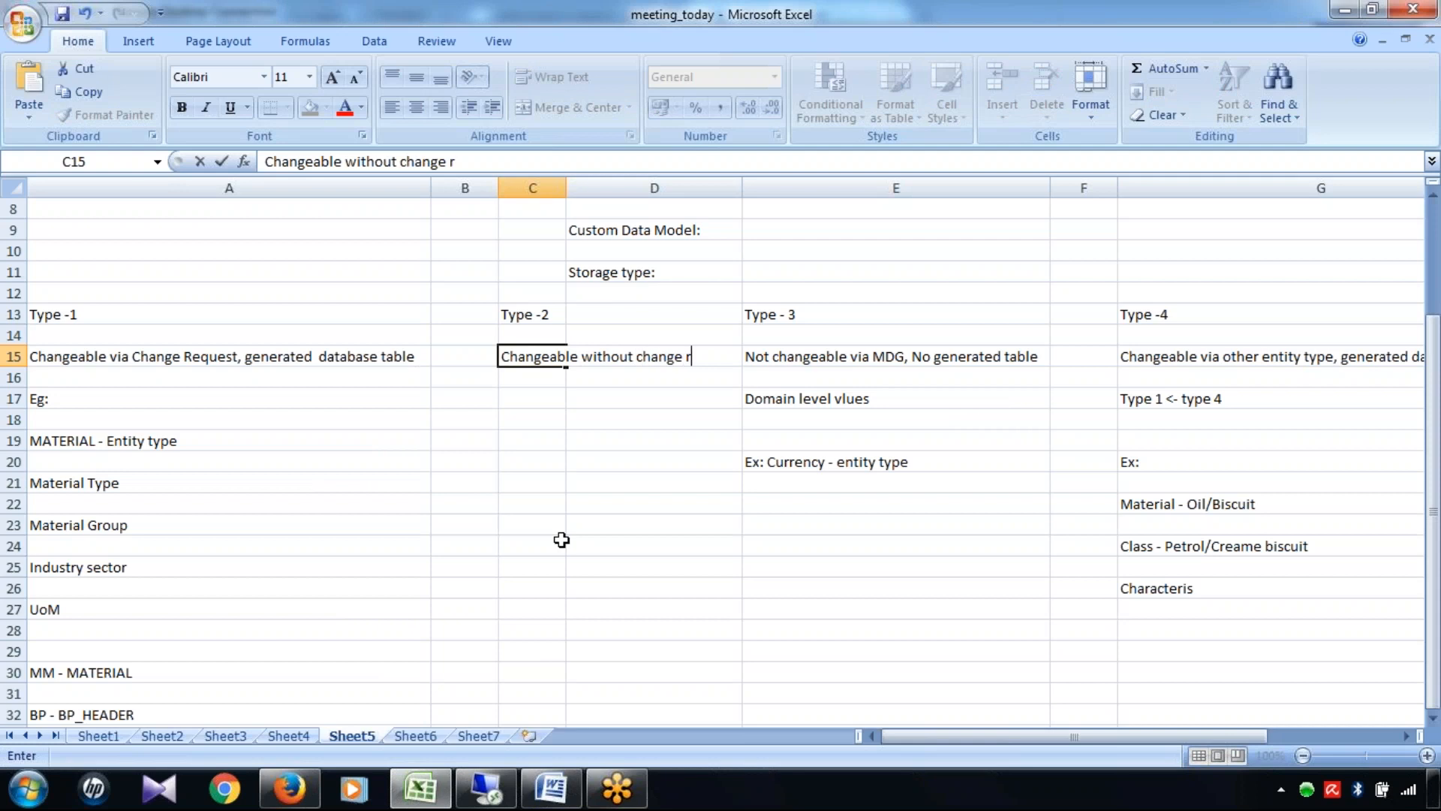
text(equest, genera)
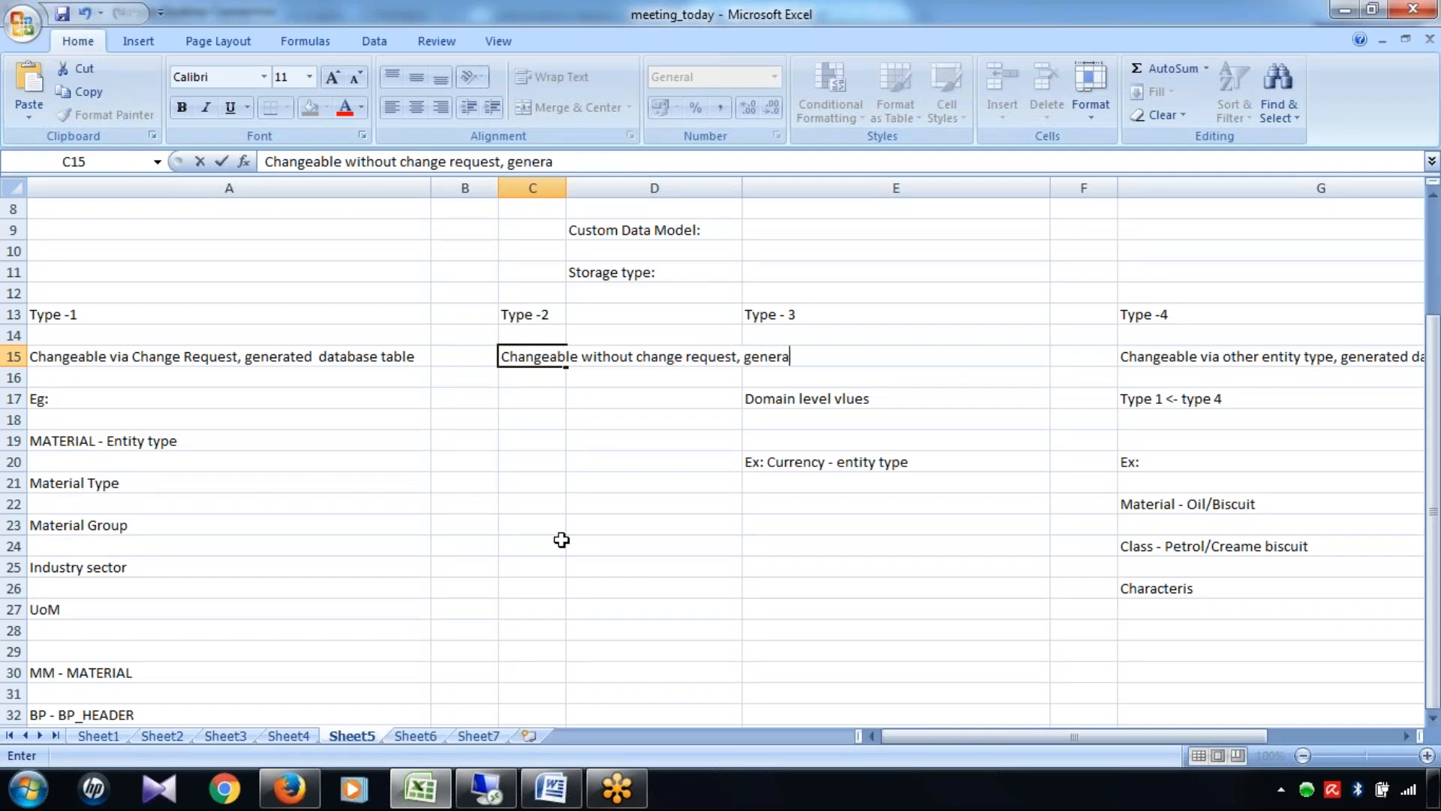
text(ted check )
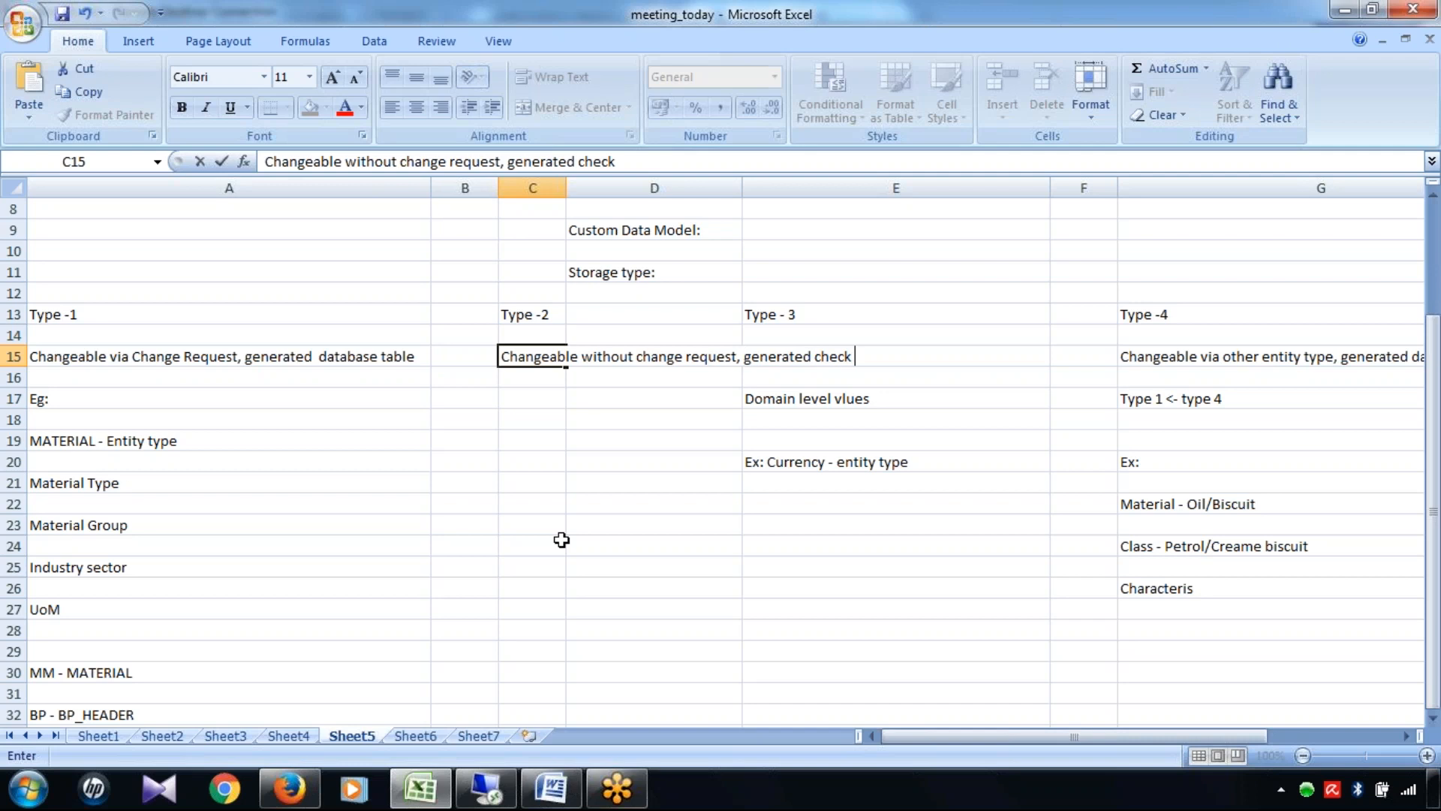
text(table)
Widen column C so that the full Type-2 description fits in it
click(533, 187)
drag(566, 188, 903, 197)
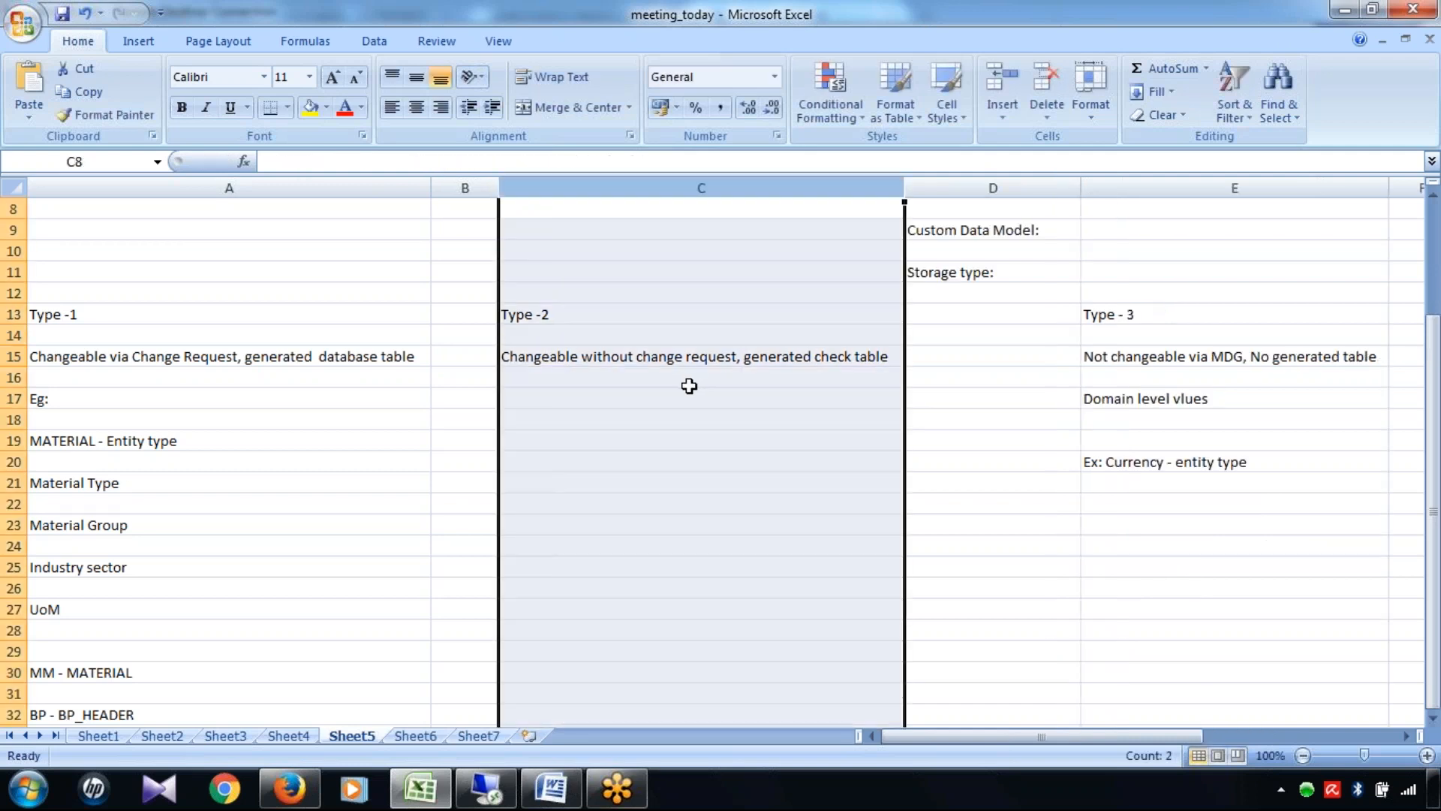
click(742, 391)
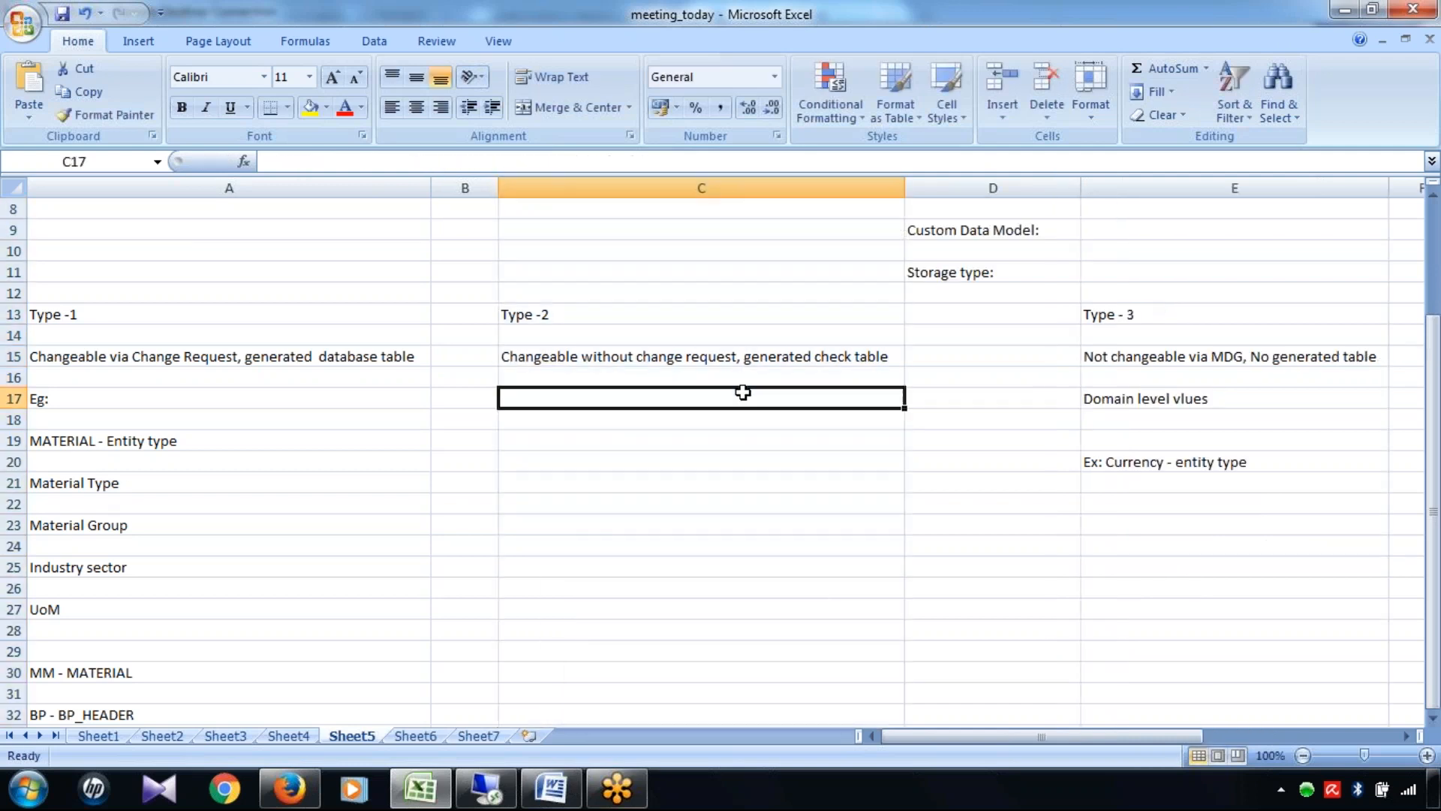
click(763, 358)
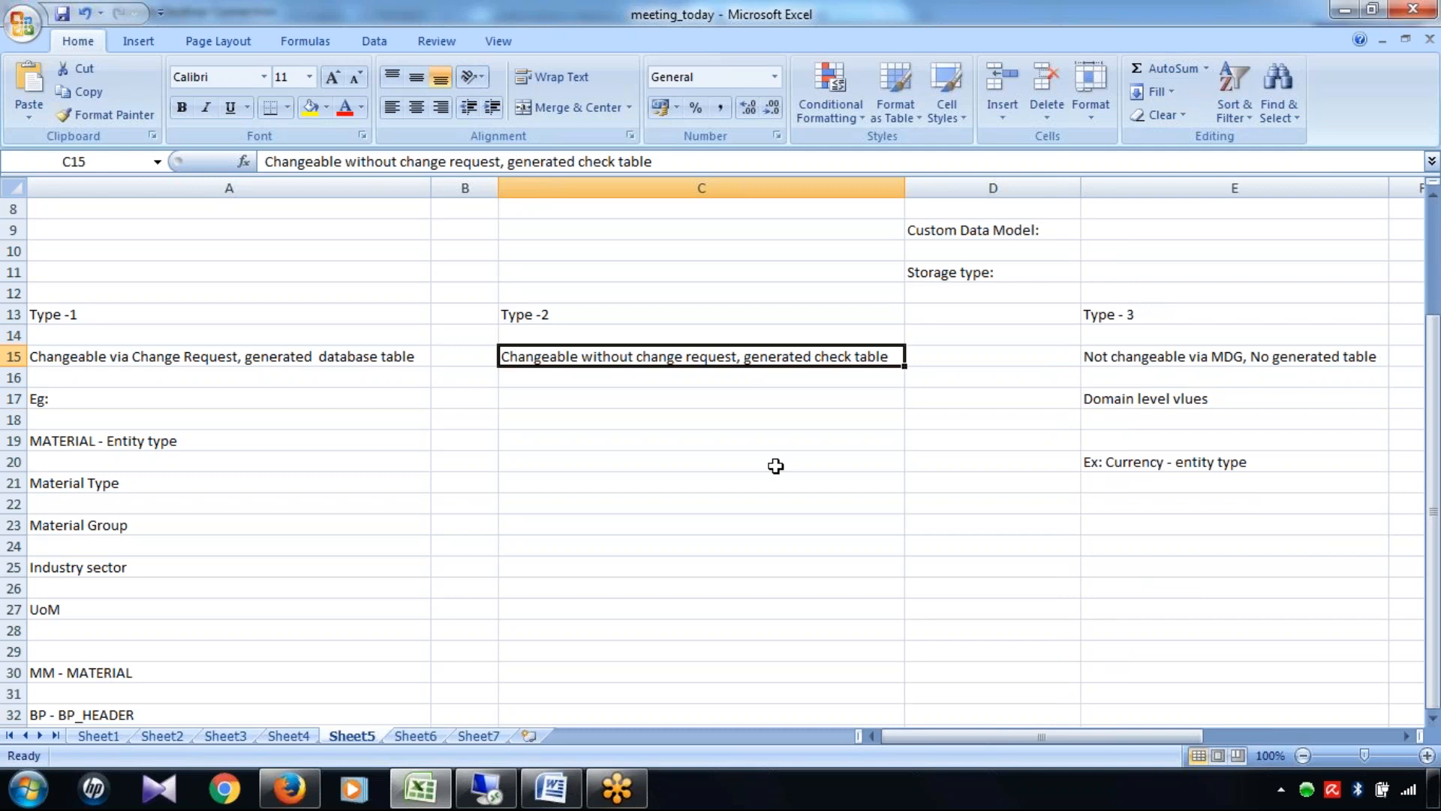
Switch to the SAP session and review the Storage/Use Type options for entity type CARR
click(486, 788)
drag(1432, 455, 1432, 527)
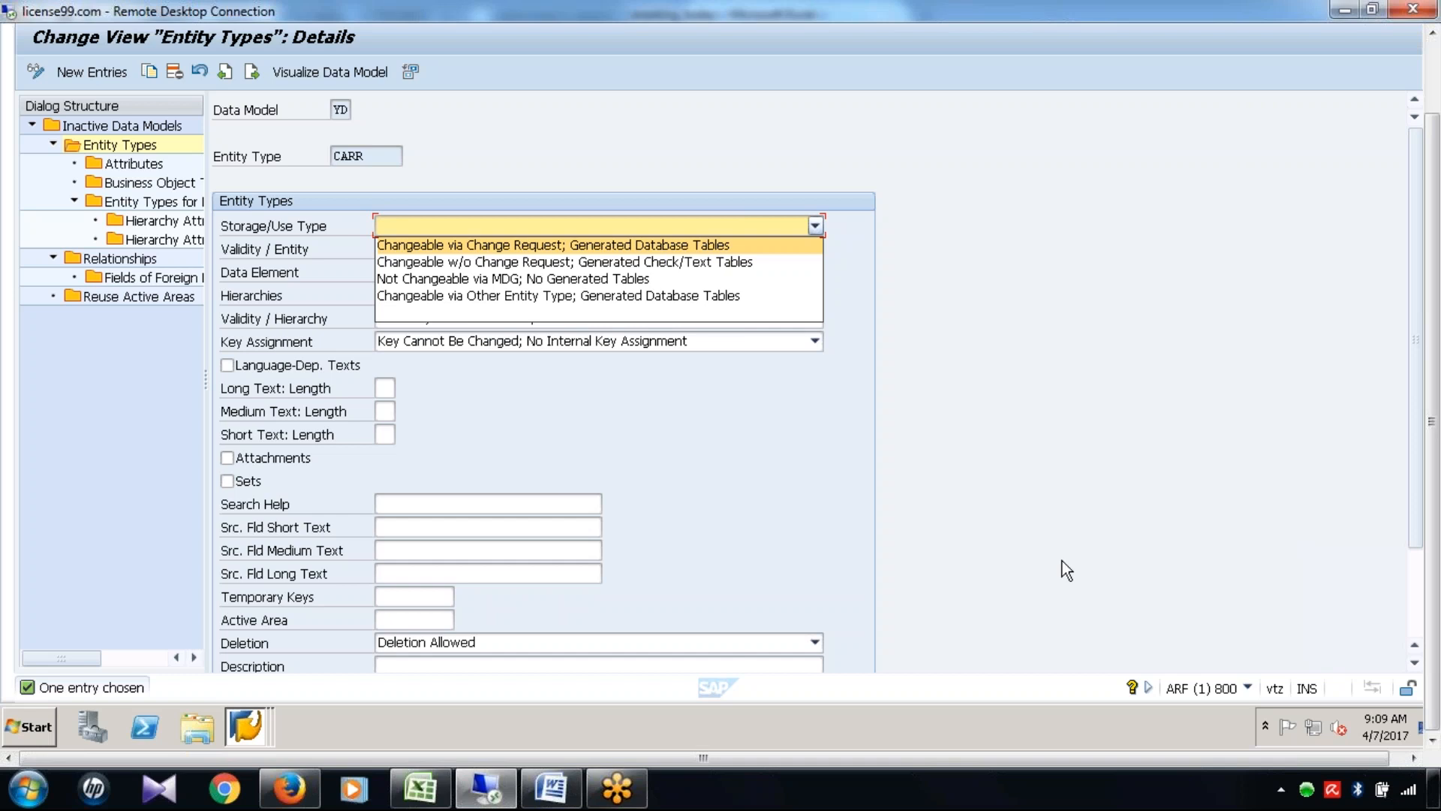
drag(1432, 422, 1432, 345)
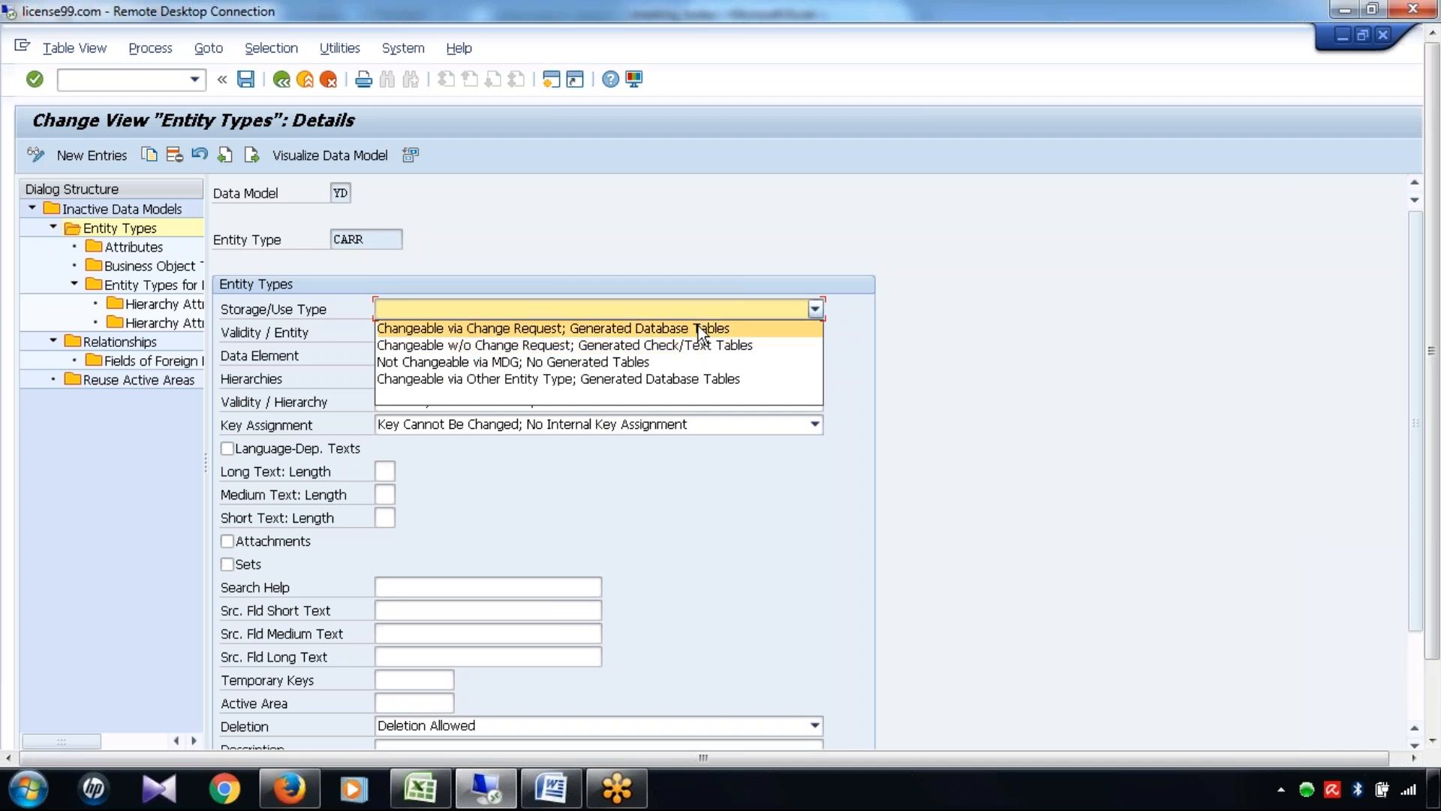
Switch to the Excel sheet and extend the UoM example in A27 to "UoM - EA, K"
click(421, 788)
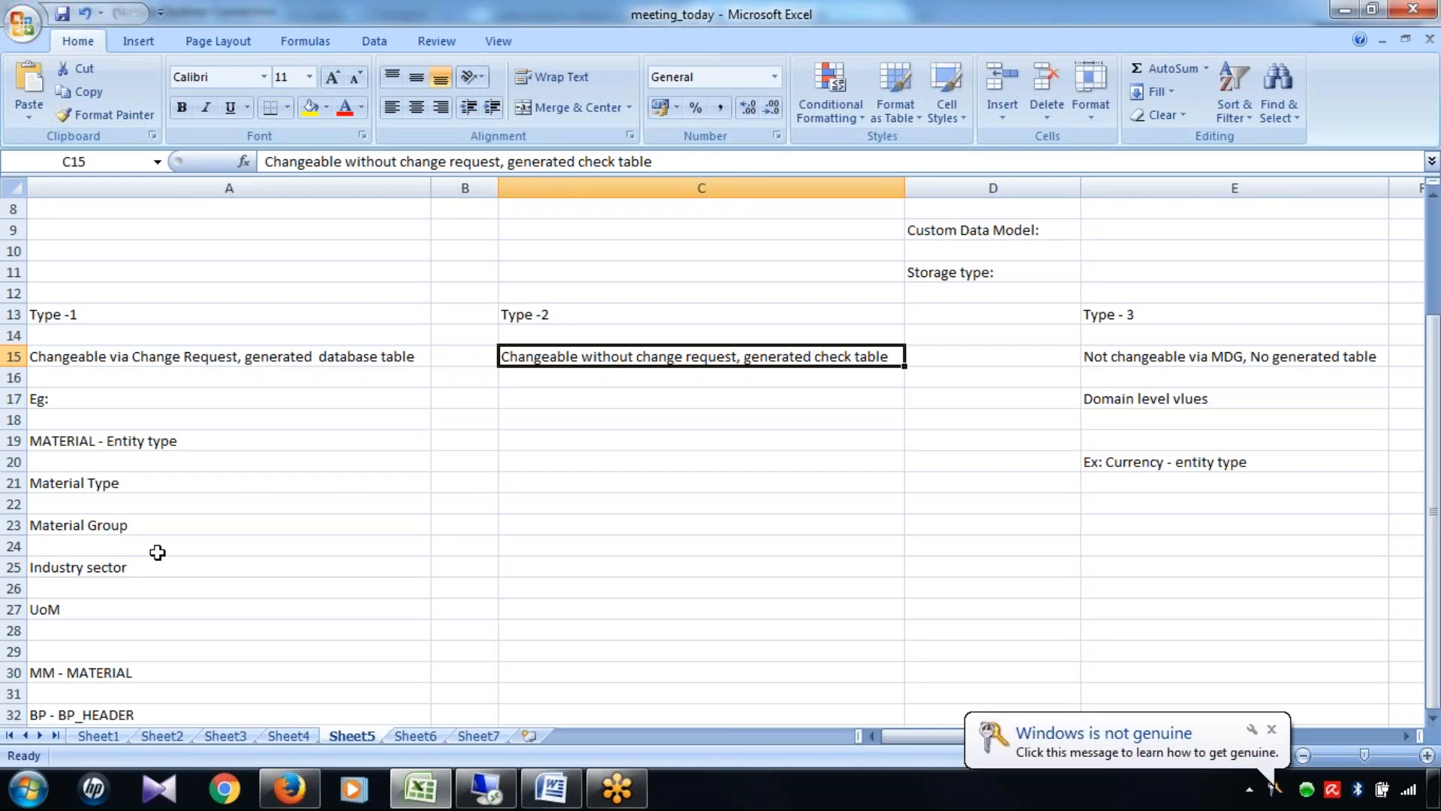
click(146, 605)
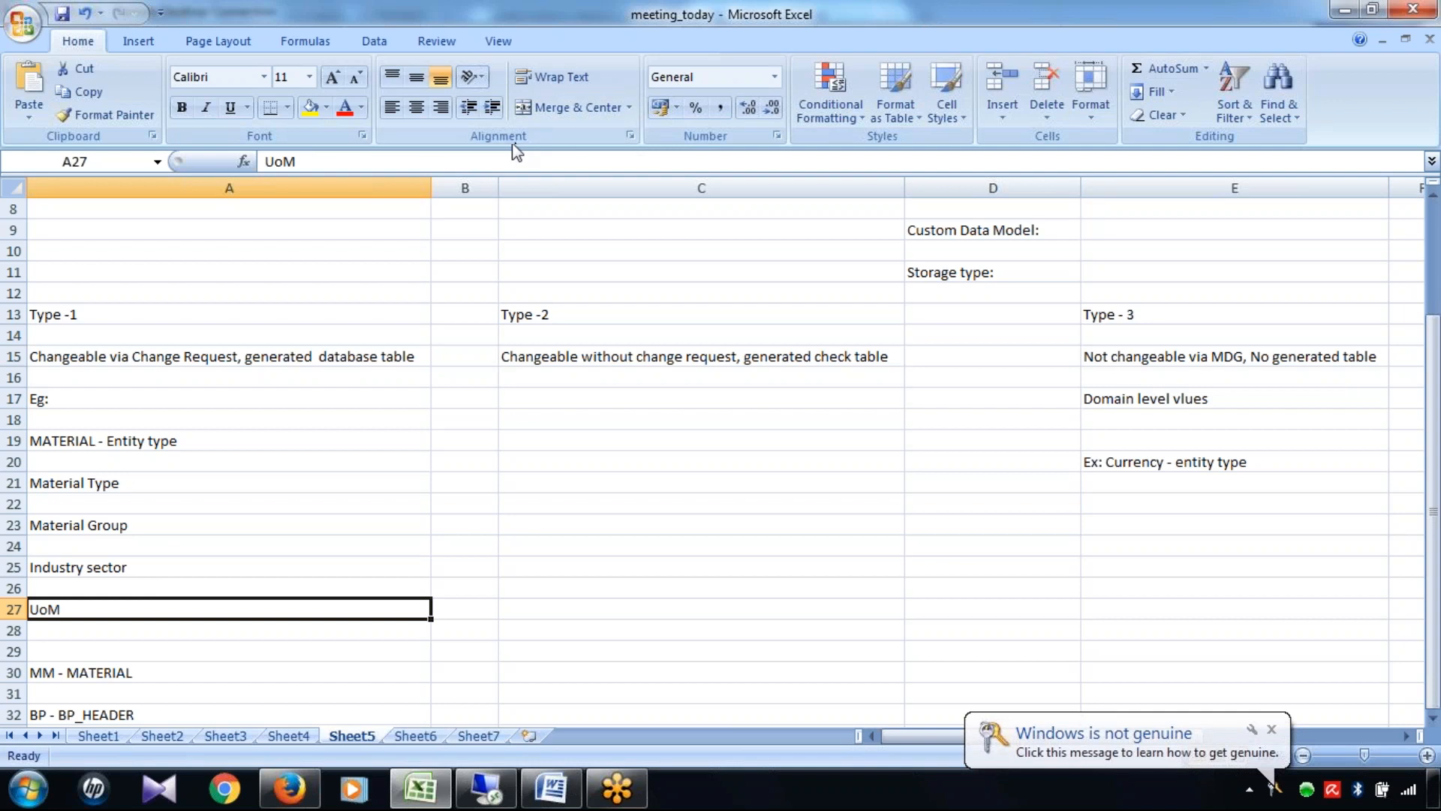
click(431, 161)
text(- EA)
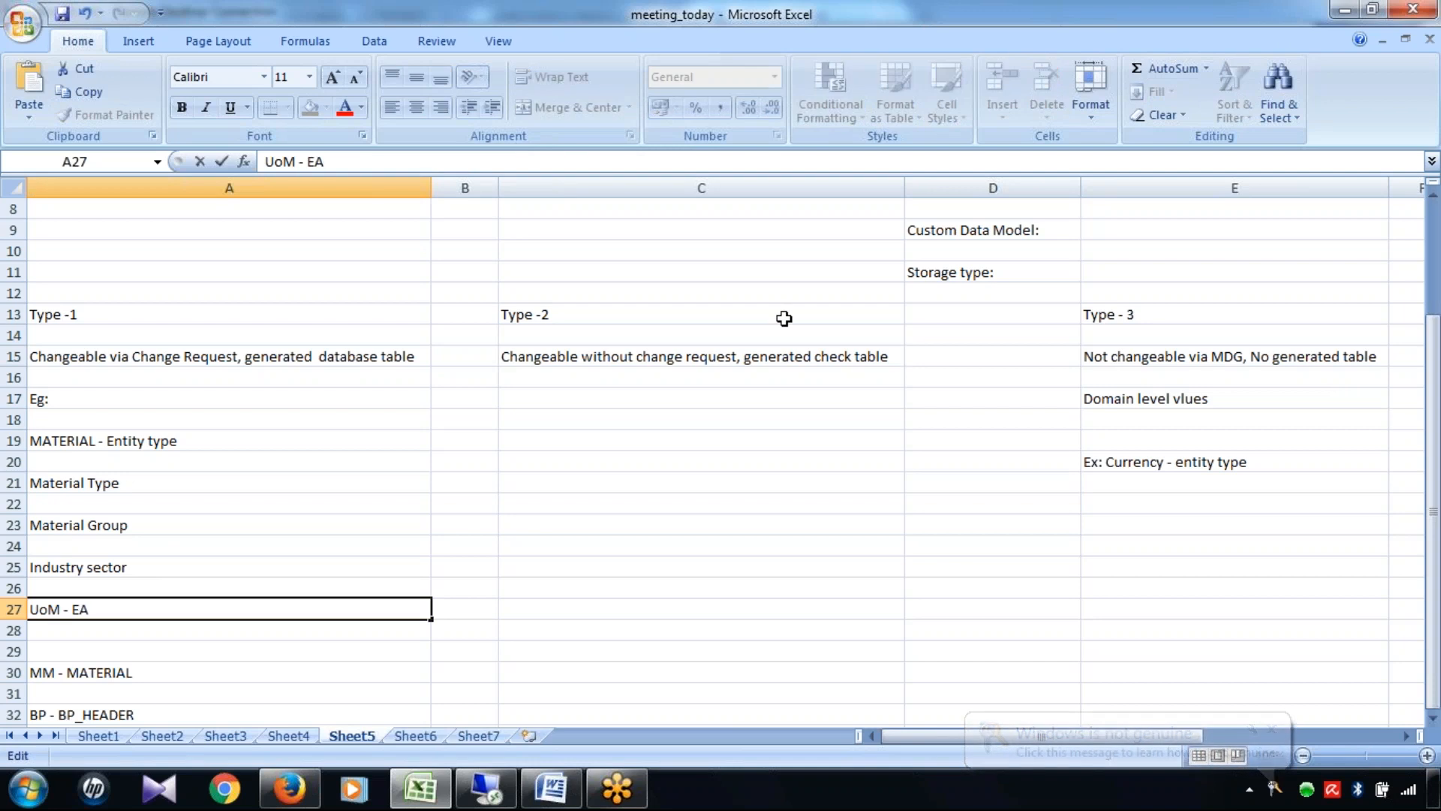
text(,)
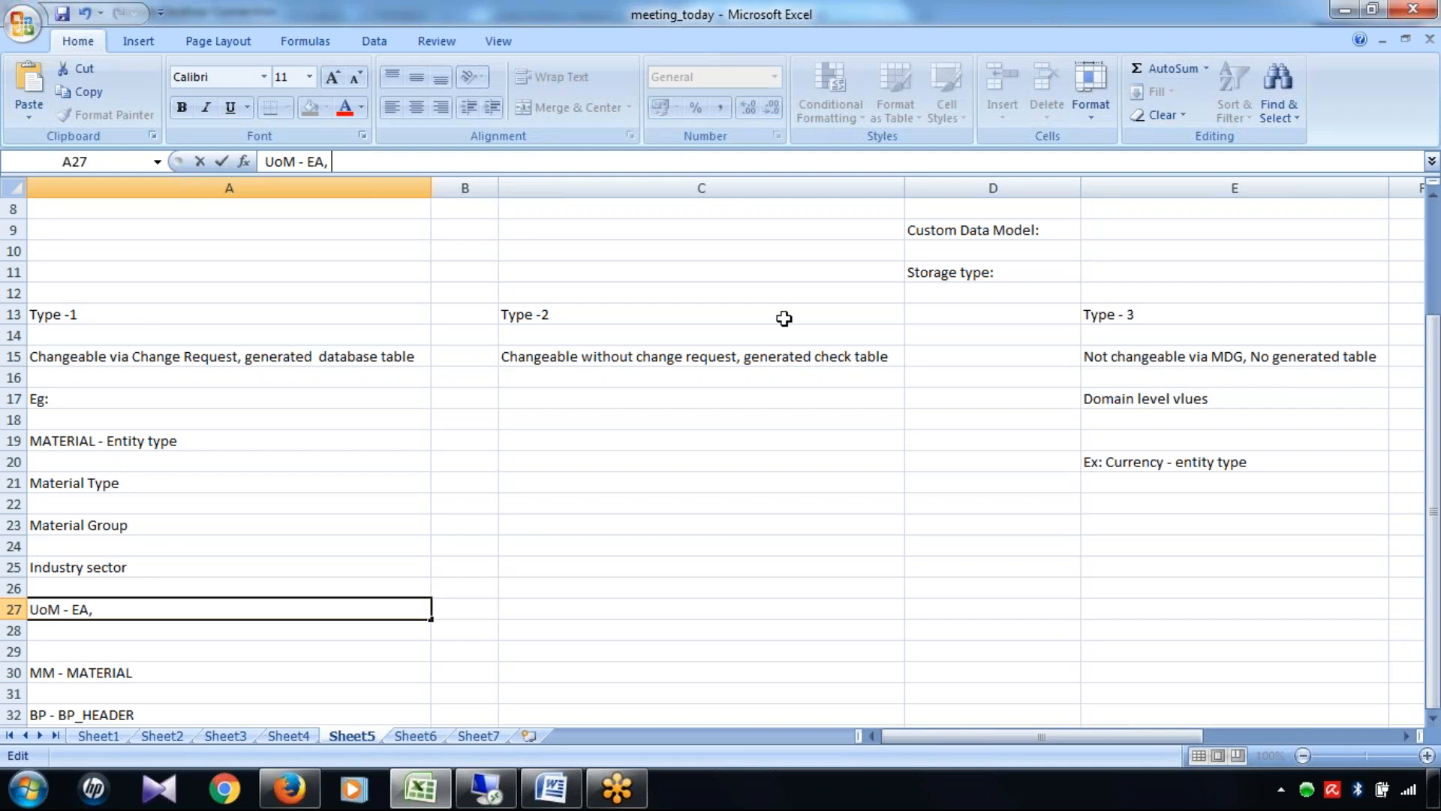
text( K)
click(551, 565)
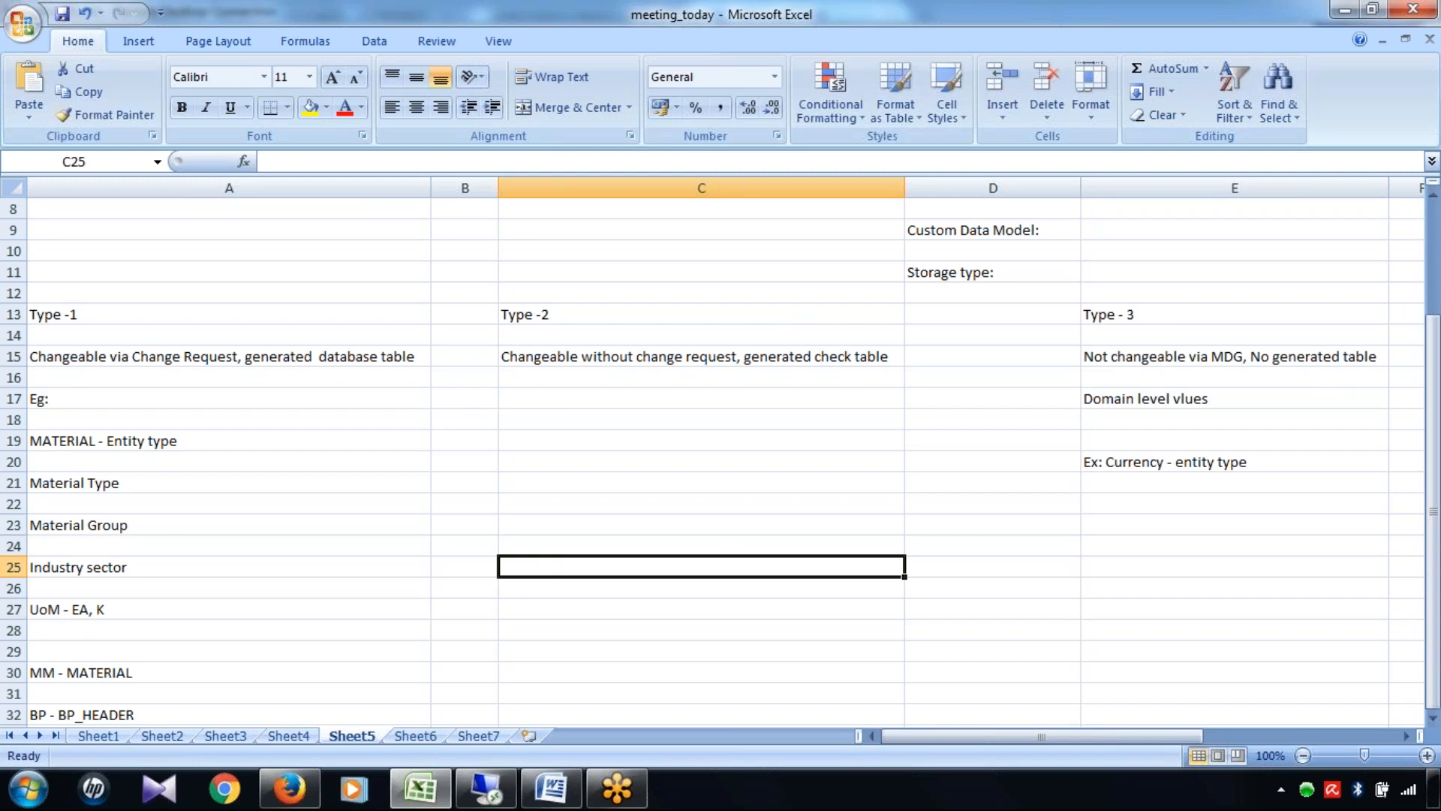
Check the storage type options in SAP once more, return to the Excel sheet and enter "1234 - Material" in A35
click(485, 788)
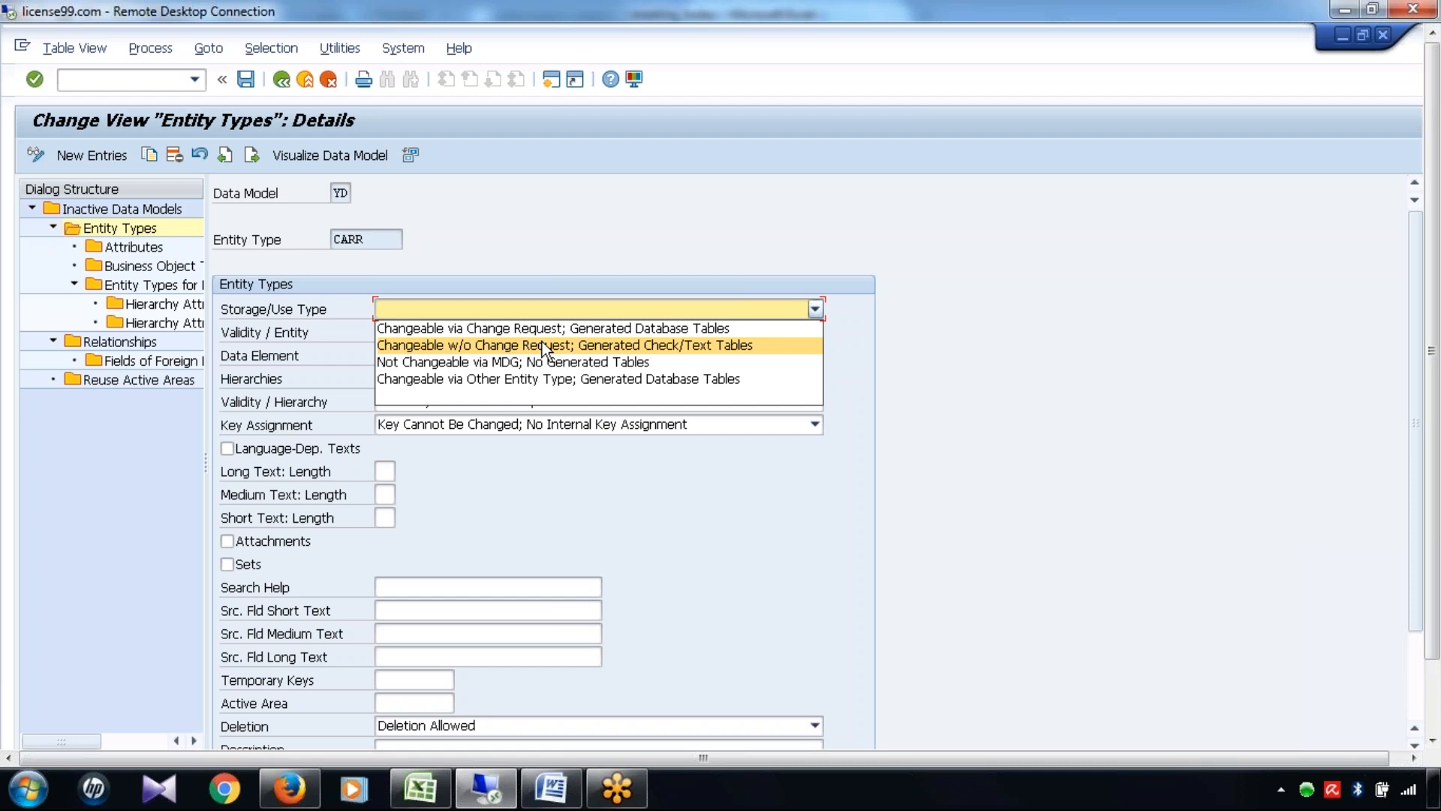
click(420, 788)
scroll(805, 583, down, 2)
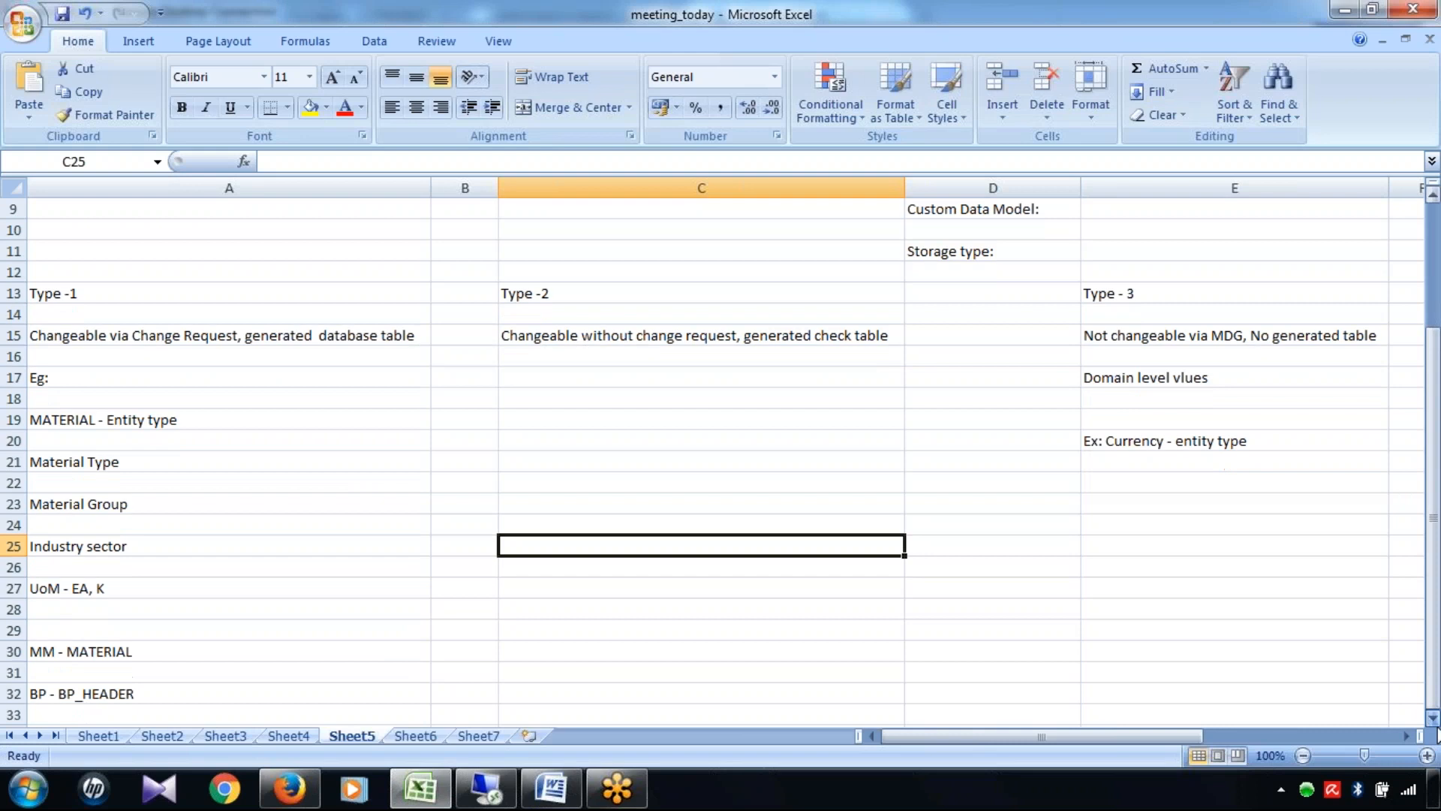
click(242, 653)
text(1234 - )
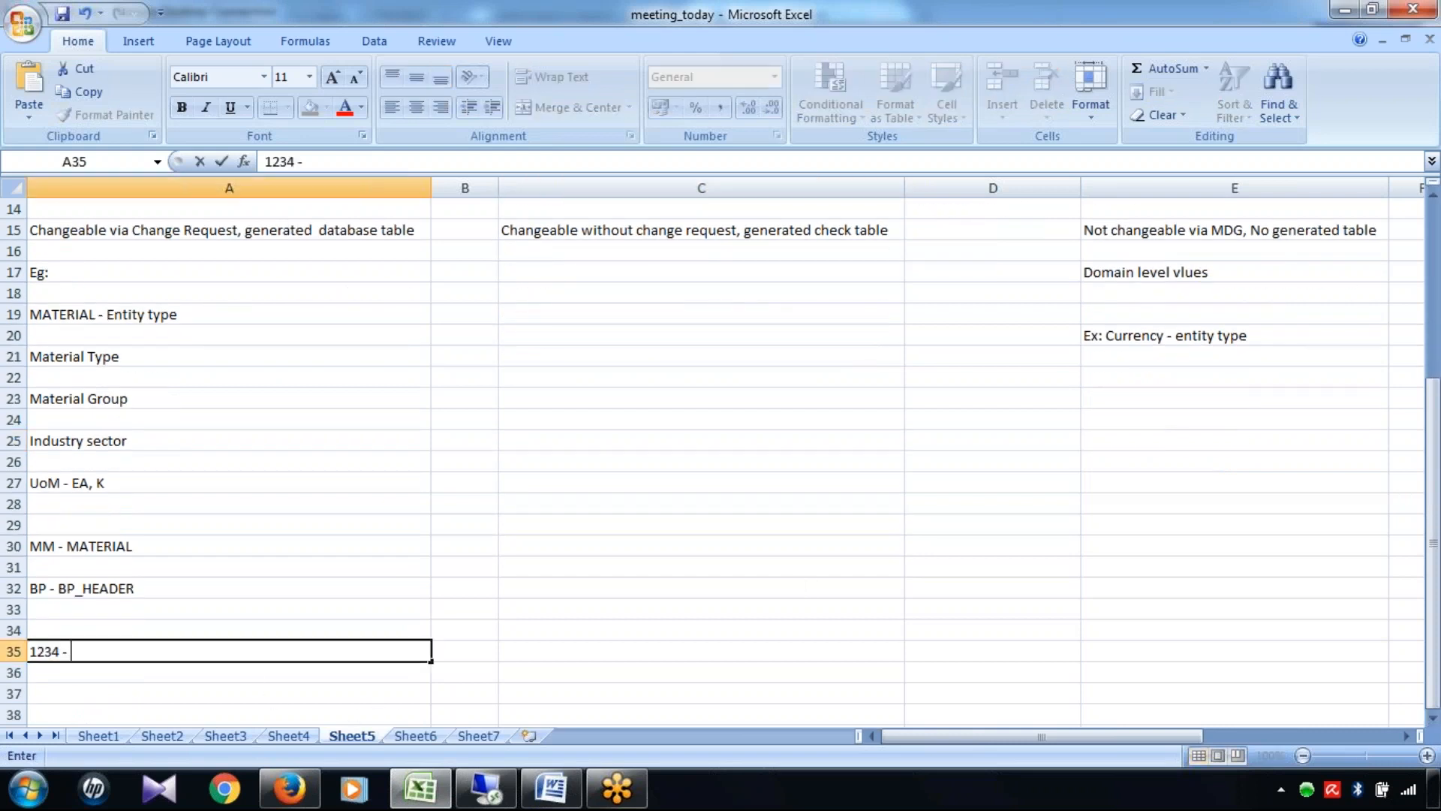
text(Material)
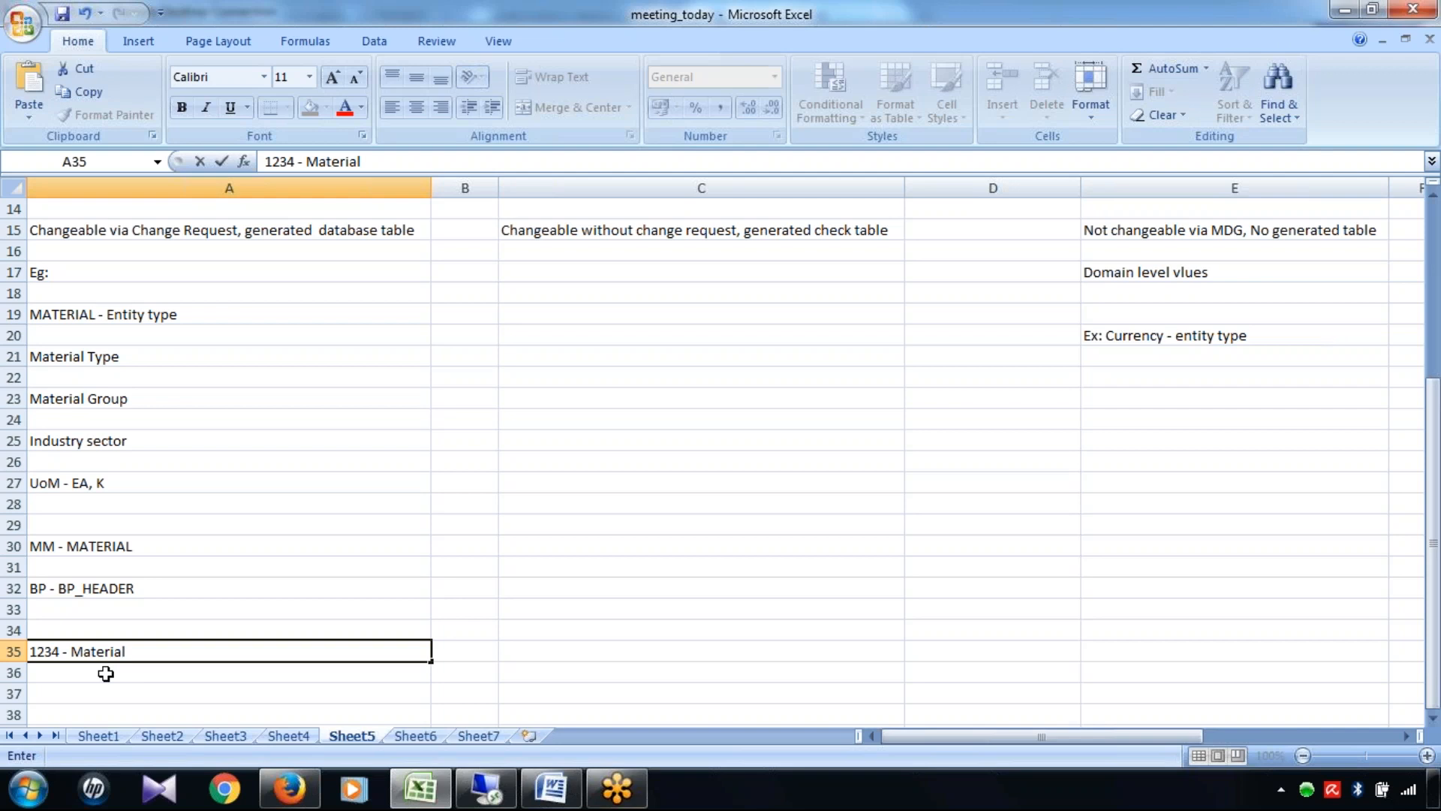
Enter the example label "Ex:" in C17 below the Type-2 description
drag(1435, 488, 1435, 484)
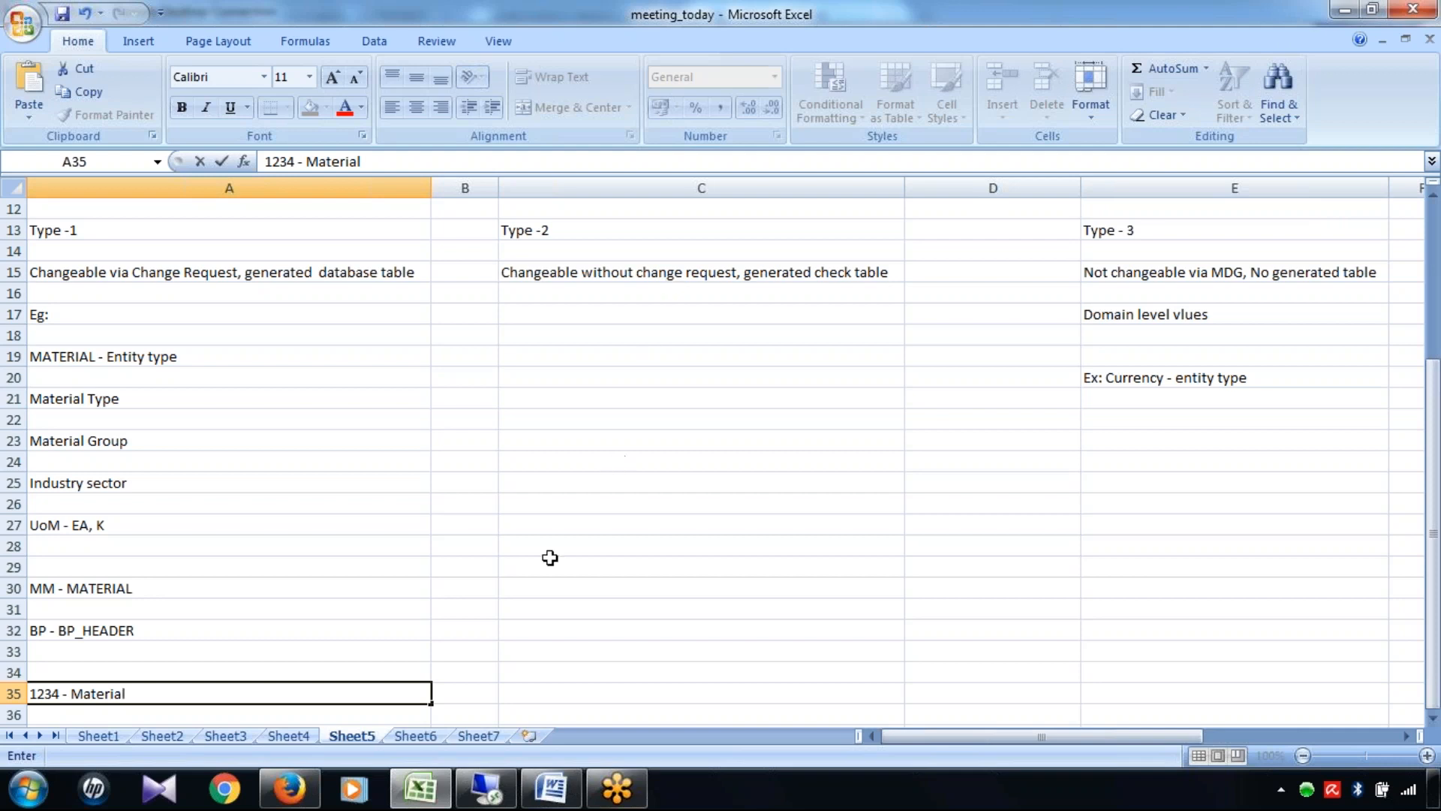
mouse_move(494, 802)
click(685, 459)
click(637, 321)
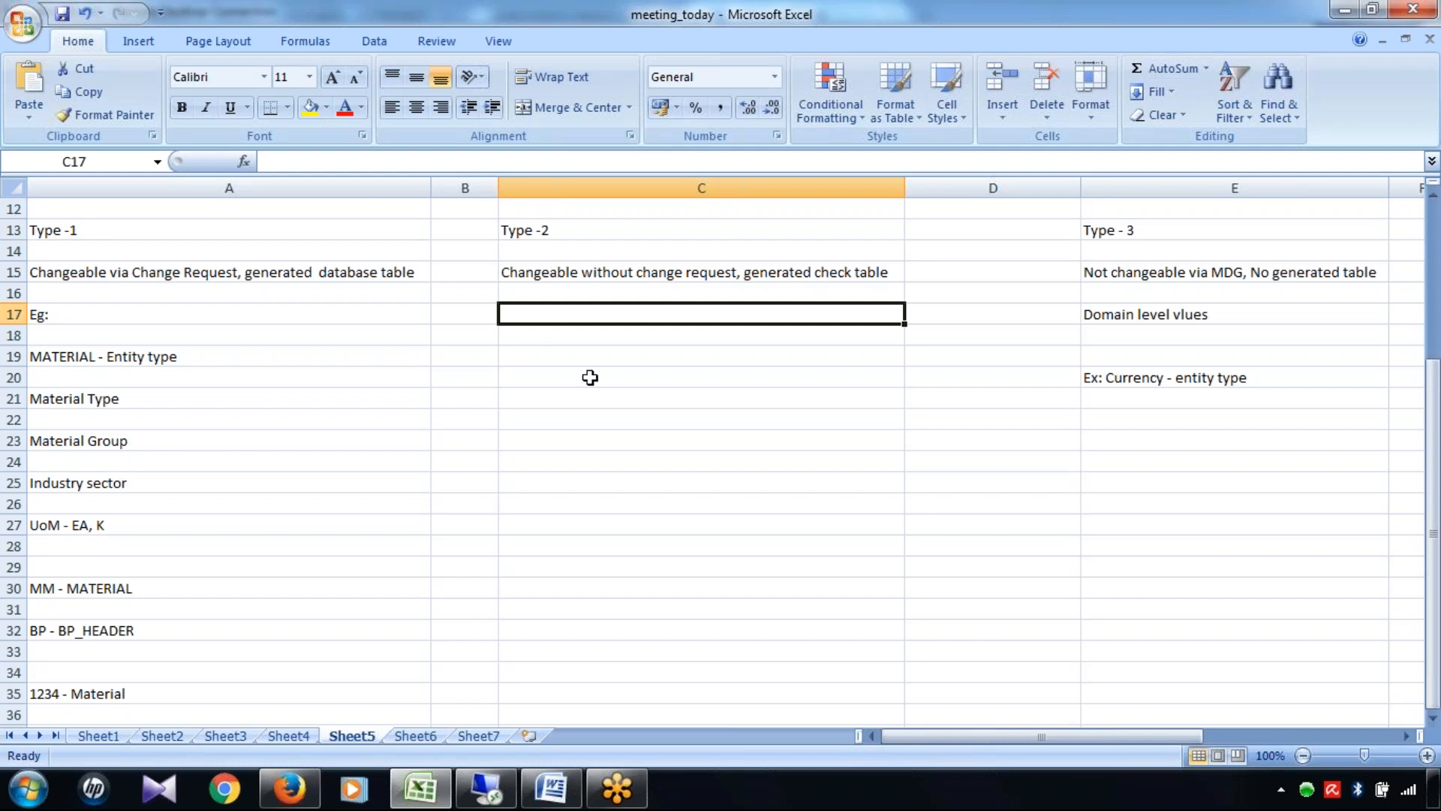
text(Ex:)
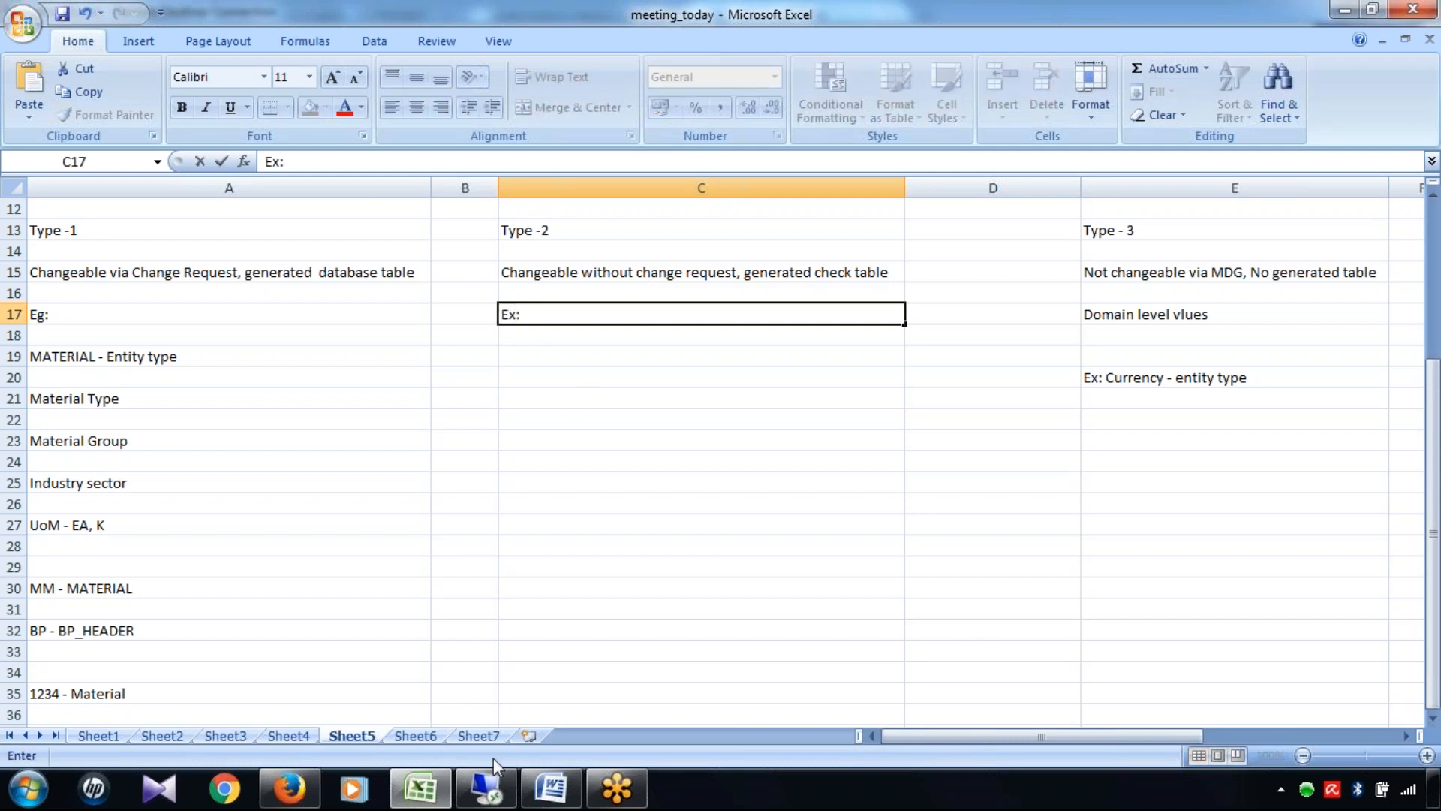
Switch to the SAP session, leave entity type CARR of data model YD, and open the entity types of data model MM
click(486, 788)
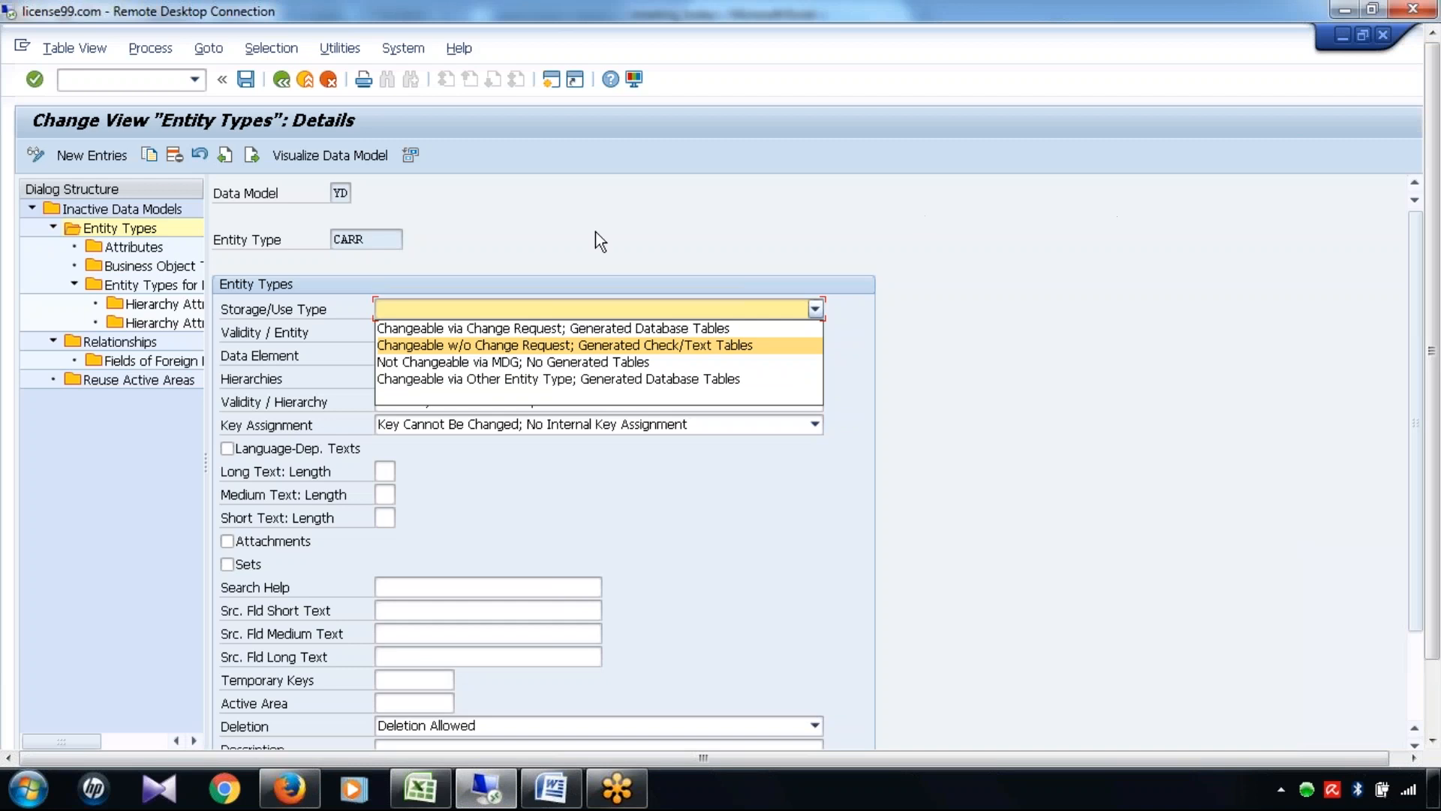
click(282, 79)
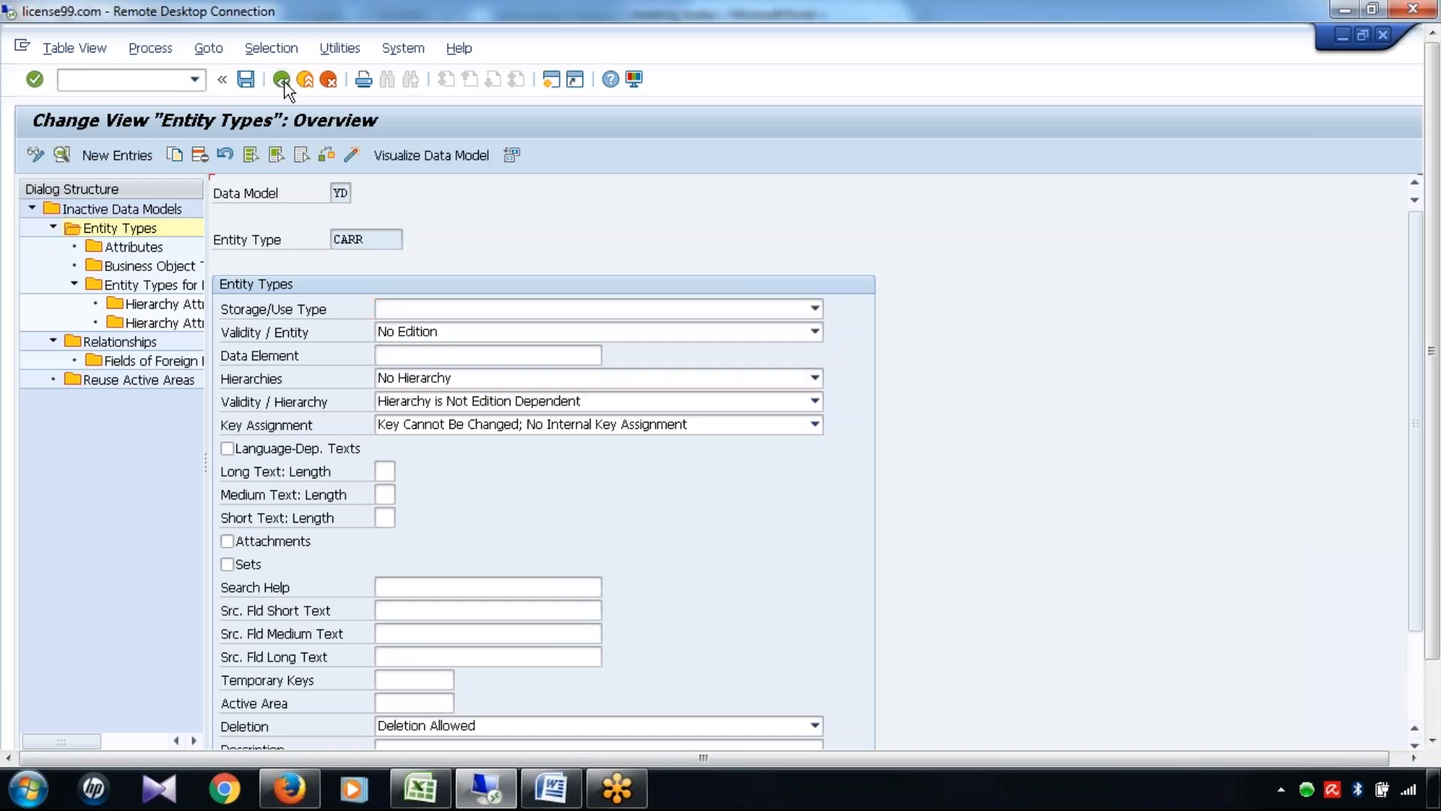
click(282, 79)
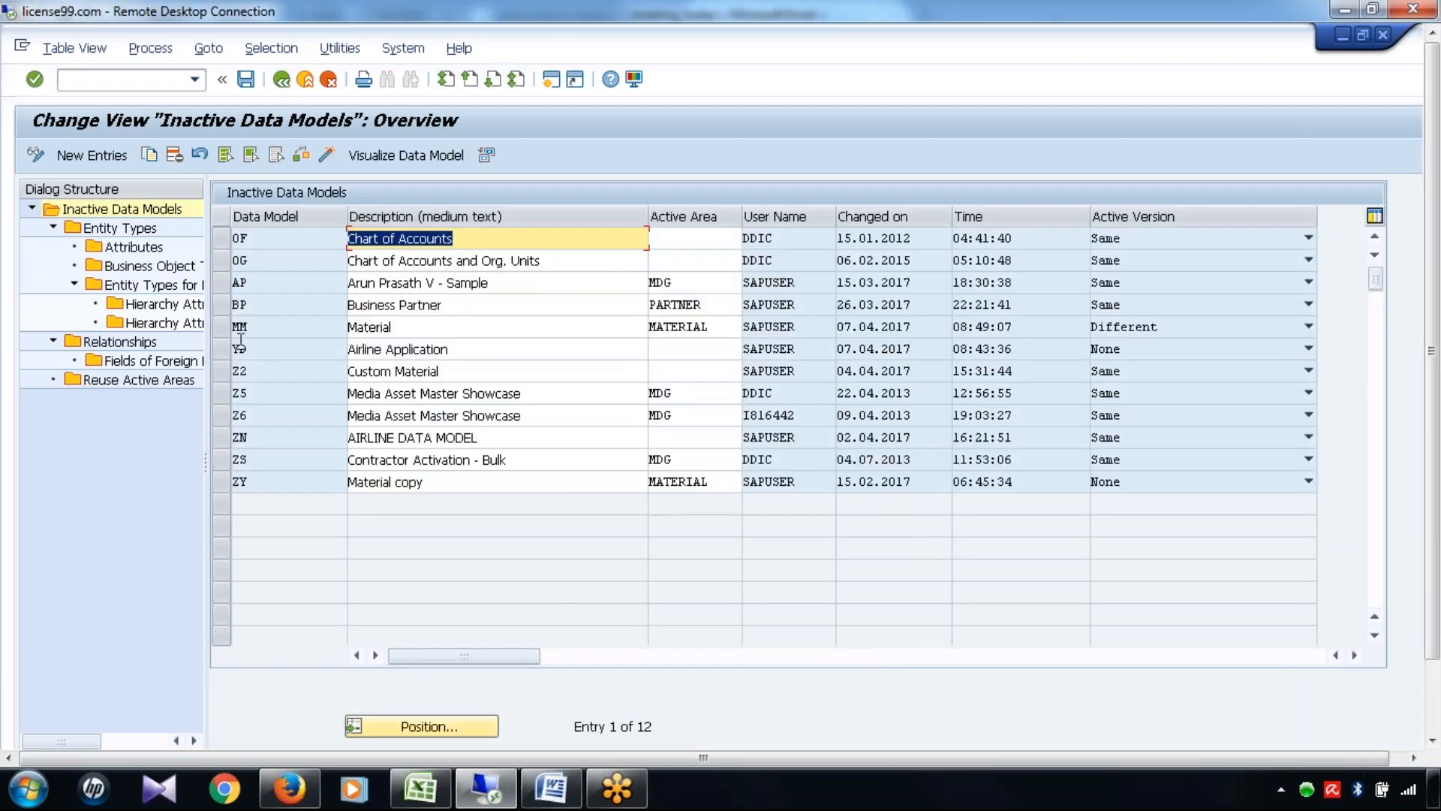
click(226, 335)
double_click(123, 228)
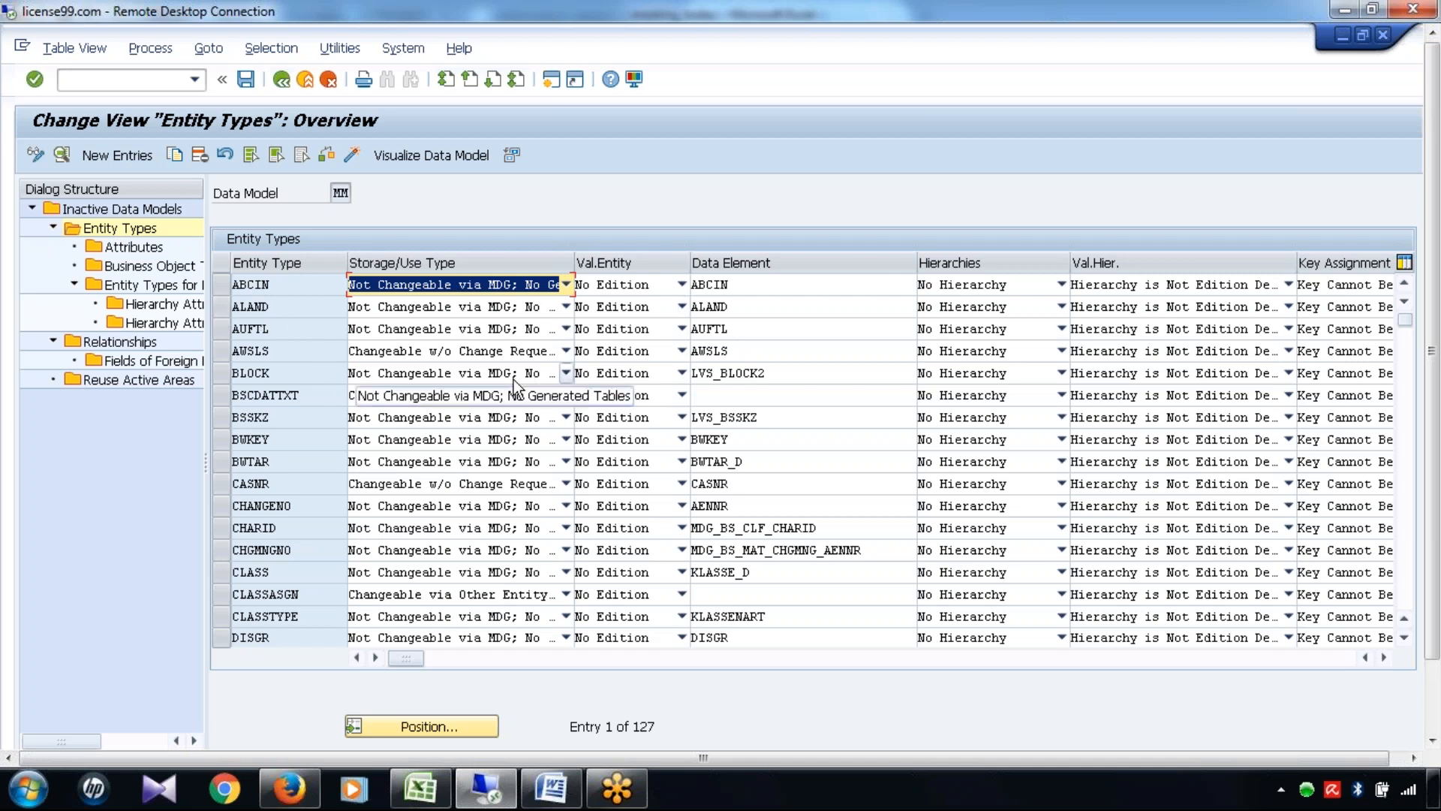
Mark the entity types AWSLS and CASNR, which are changeable without change request, and examine their descriptions
click(223, 351)
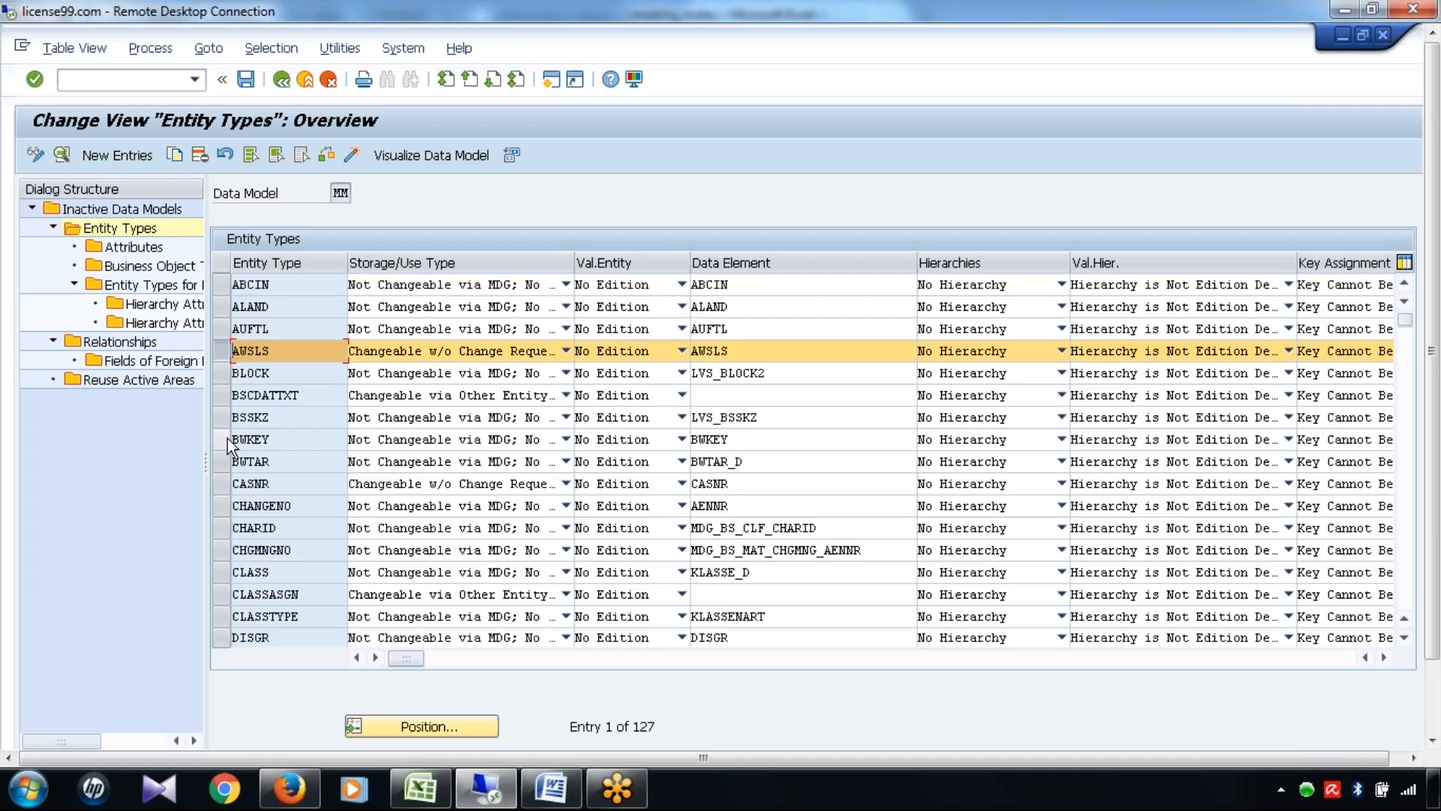
click(222, 484)
click(221, 594)
click(219, 598)
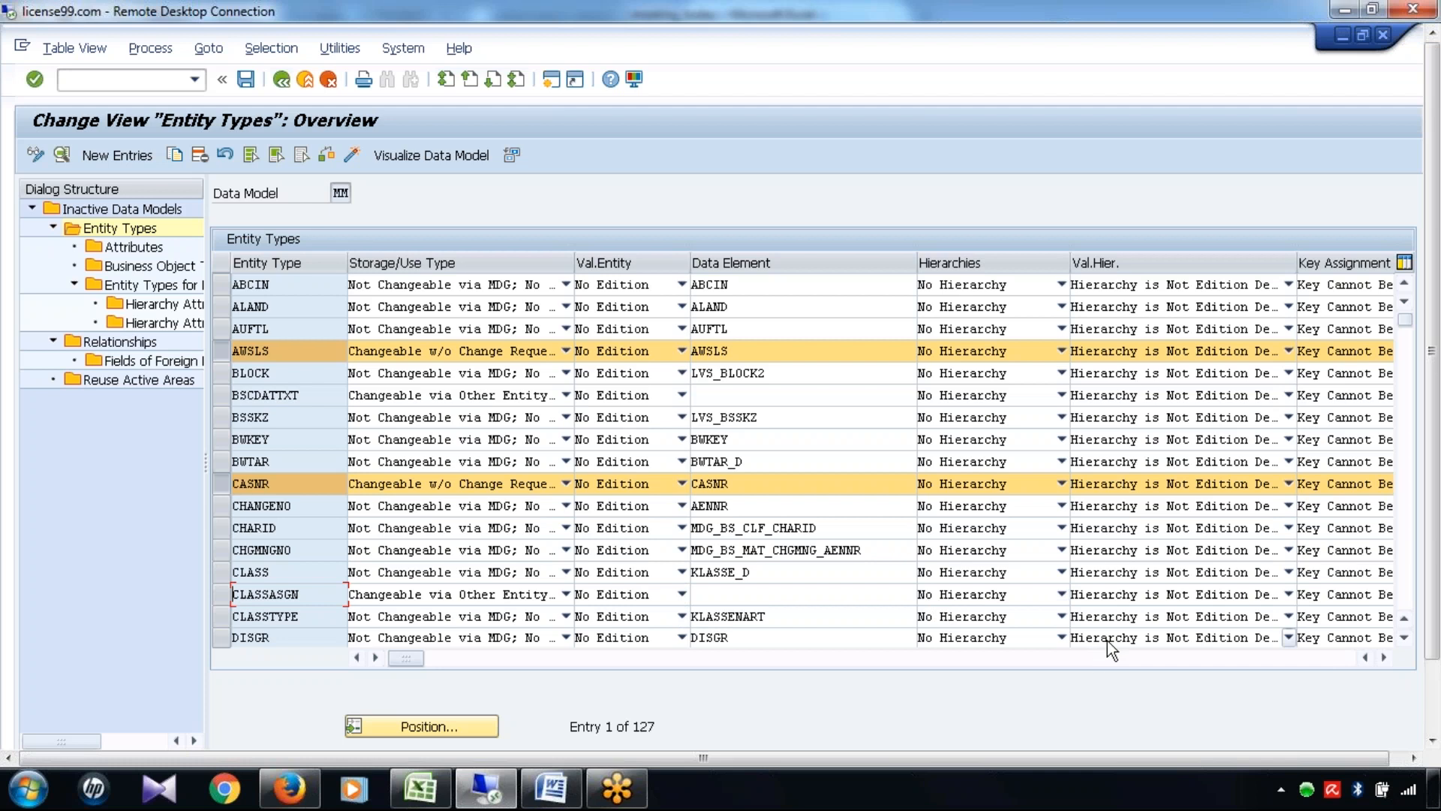
drag(1384, 657, 1385, 657)
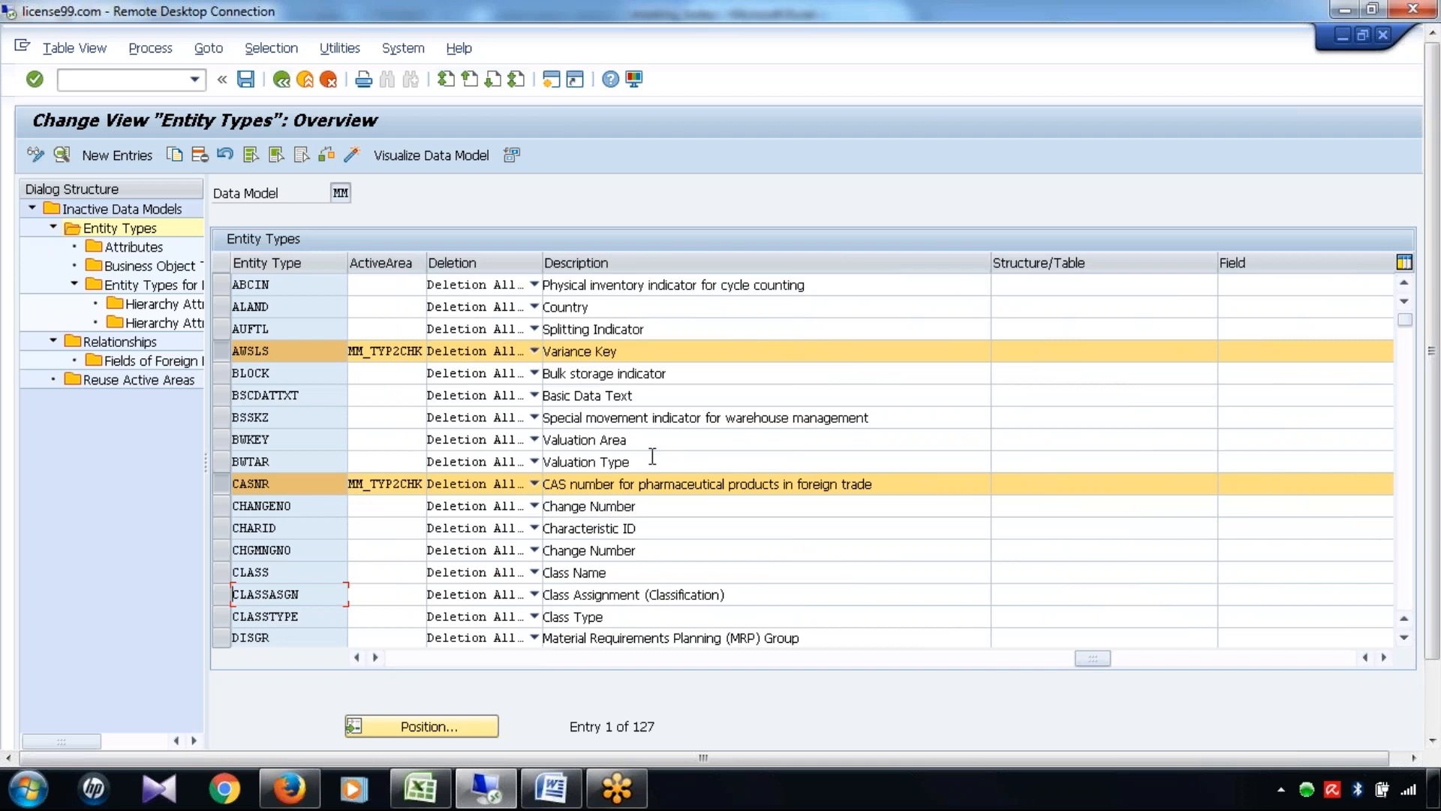
drag(631, 351, 550, 351)
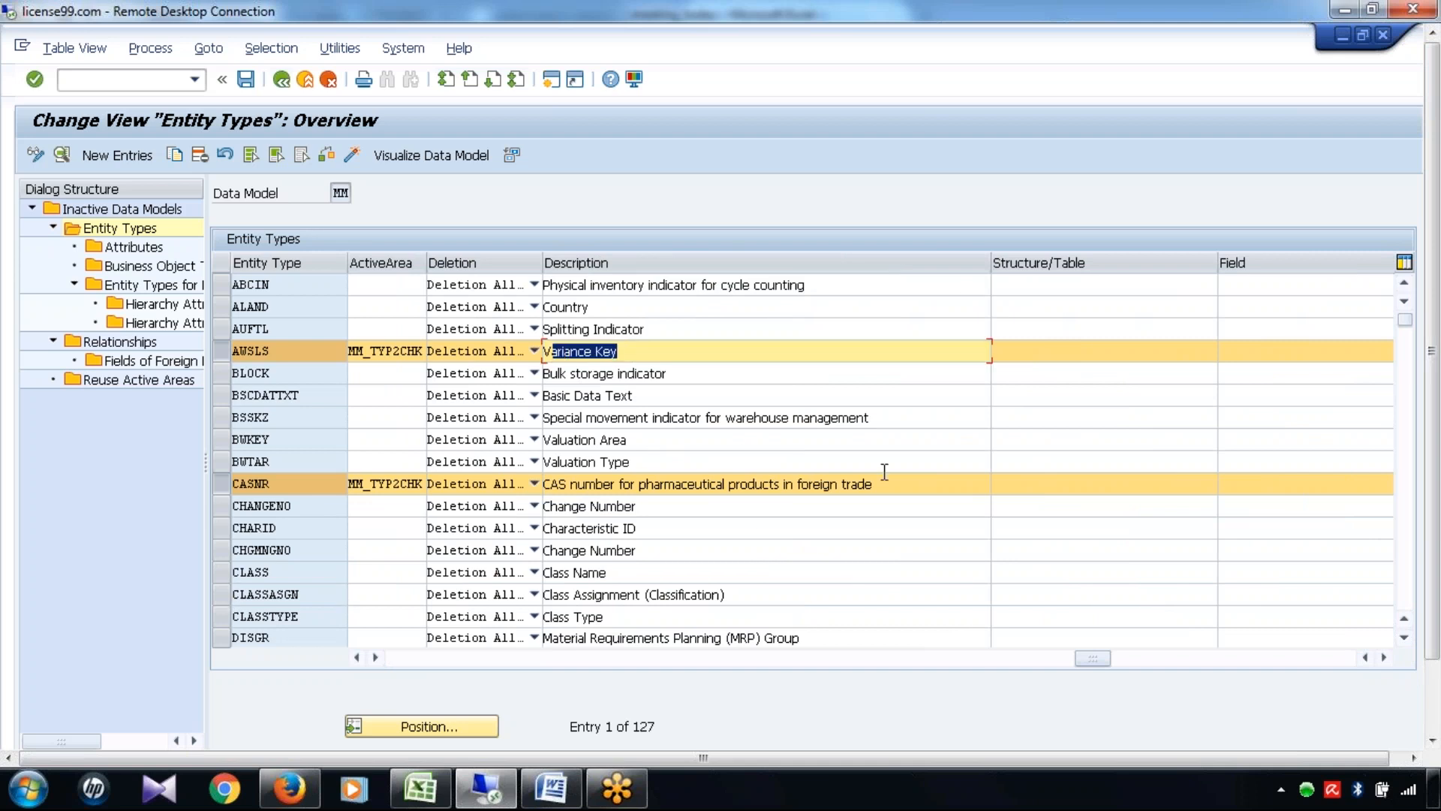
Examine the CASNR description, then compare the Type-1, Type-3 and Type-4 descriptions in the Excel sheet
drag(882, 487, 515, 485)
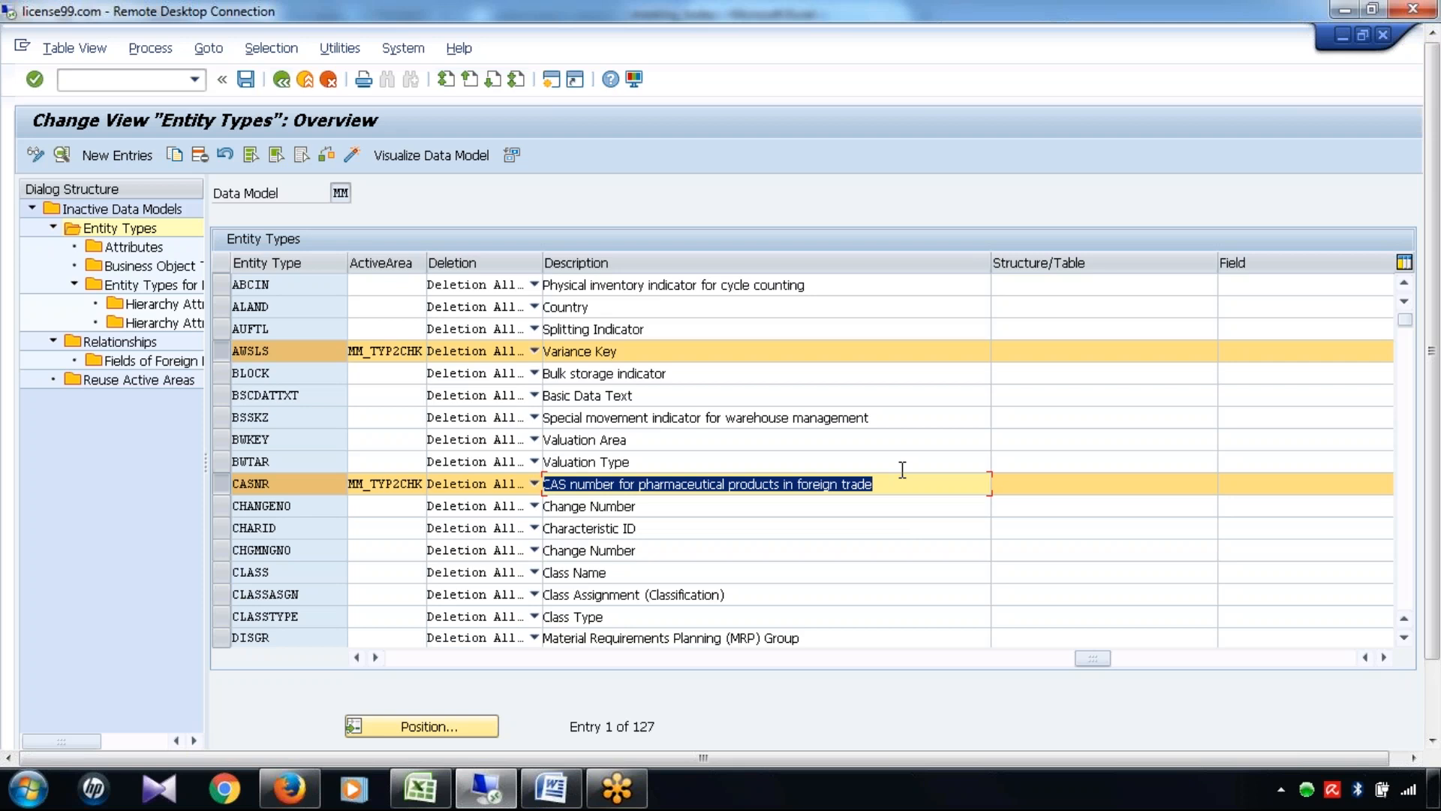
click(425, 784)
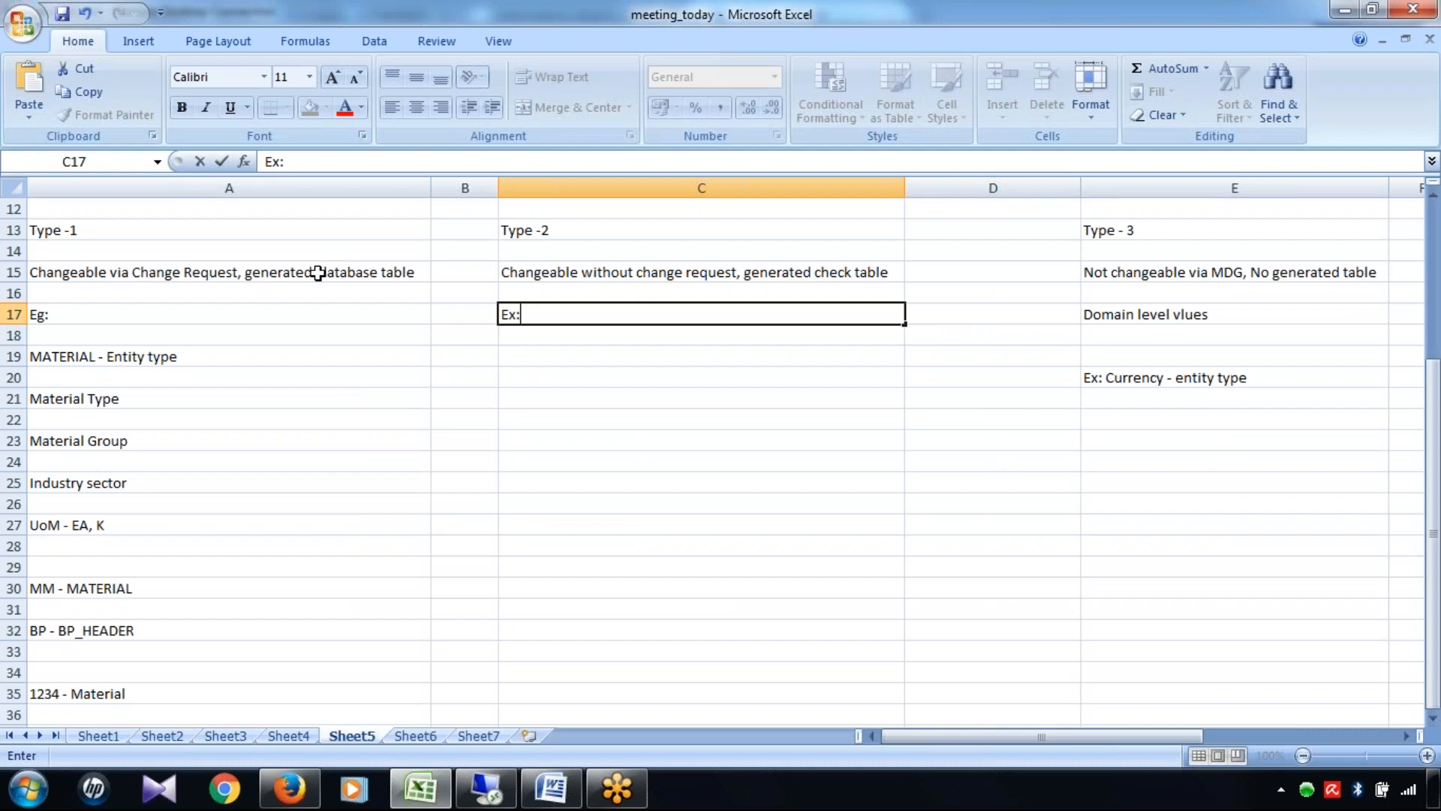
click(319, 272)
click(1219, 272)
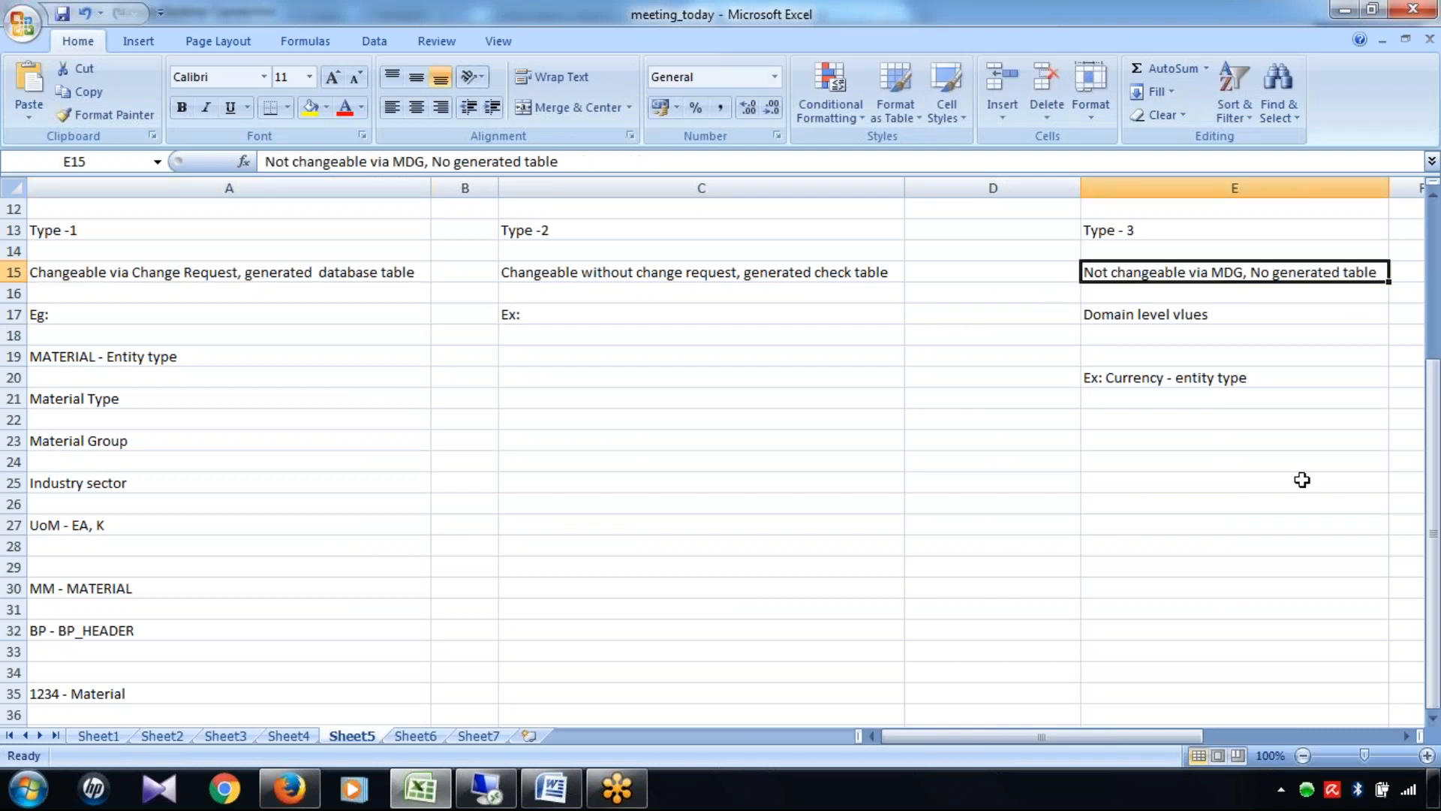
click(1407, 736)
double_click(1406, 736)
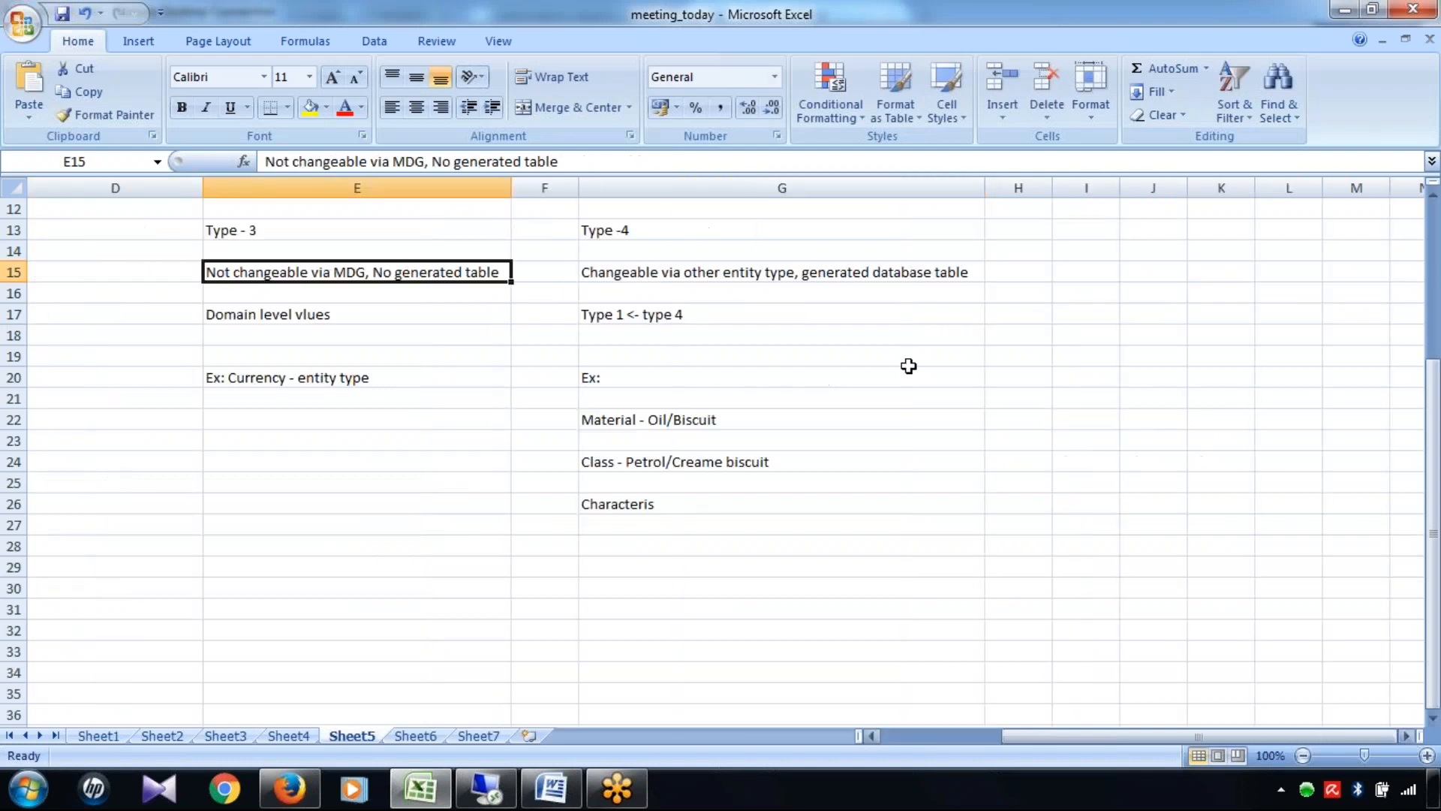
click(773, 283)
click(912, 736)
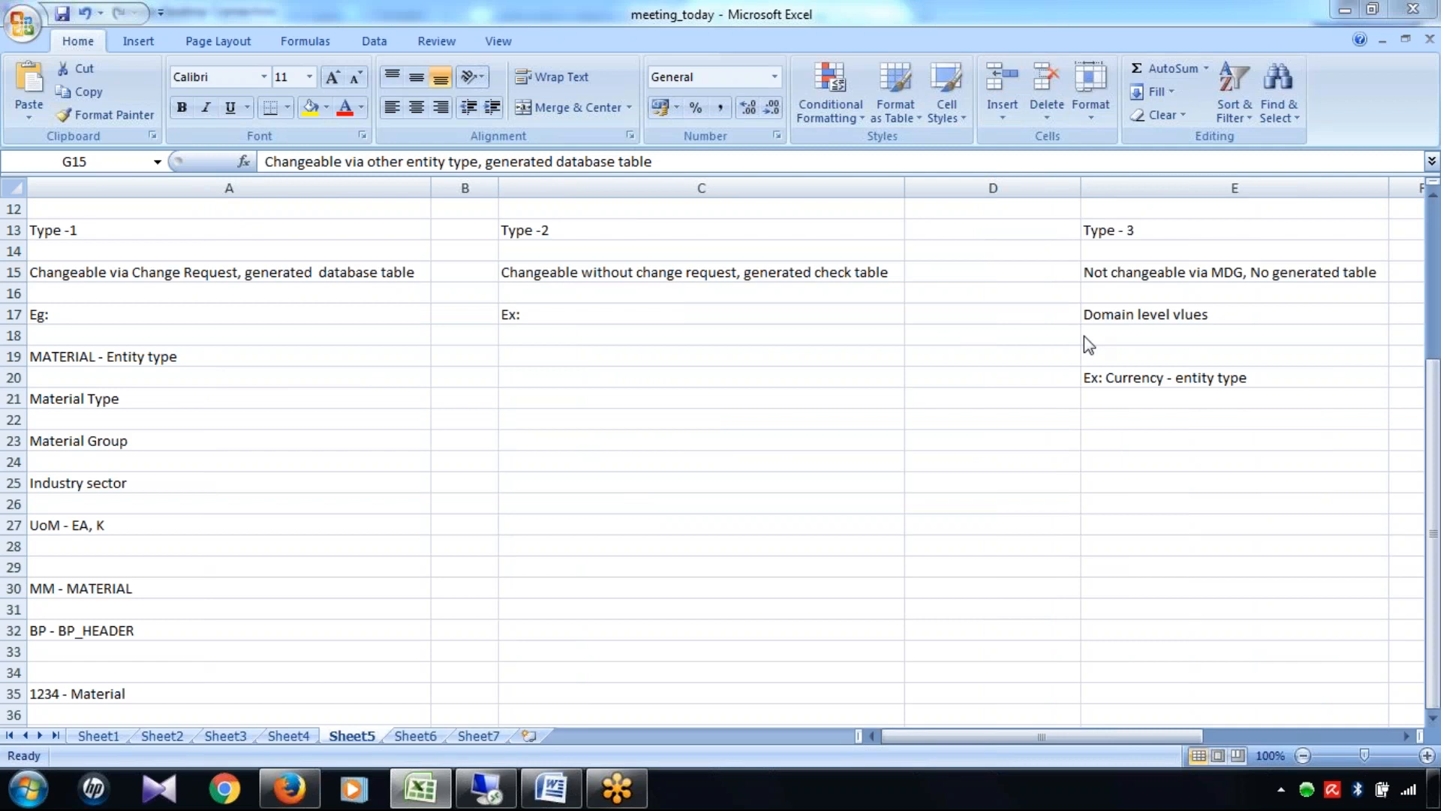
click(486, 788)
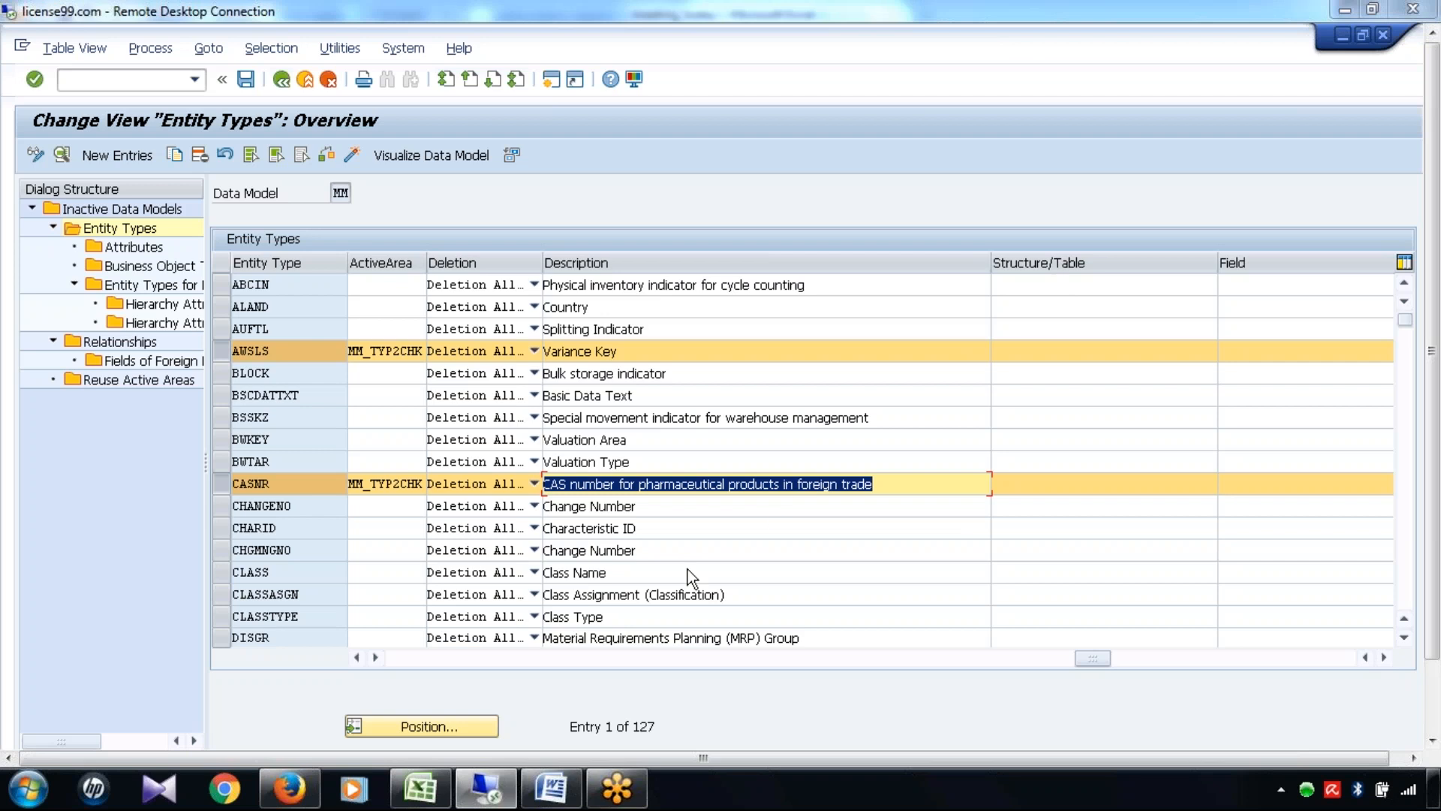
click(686, 544)
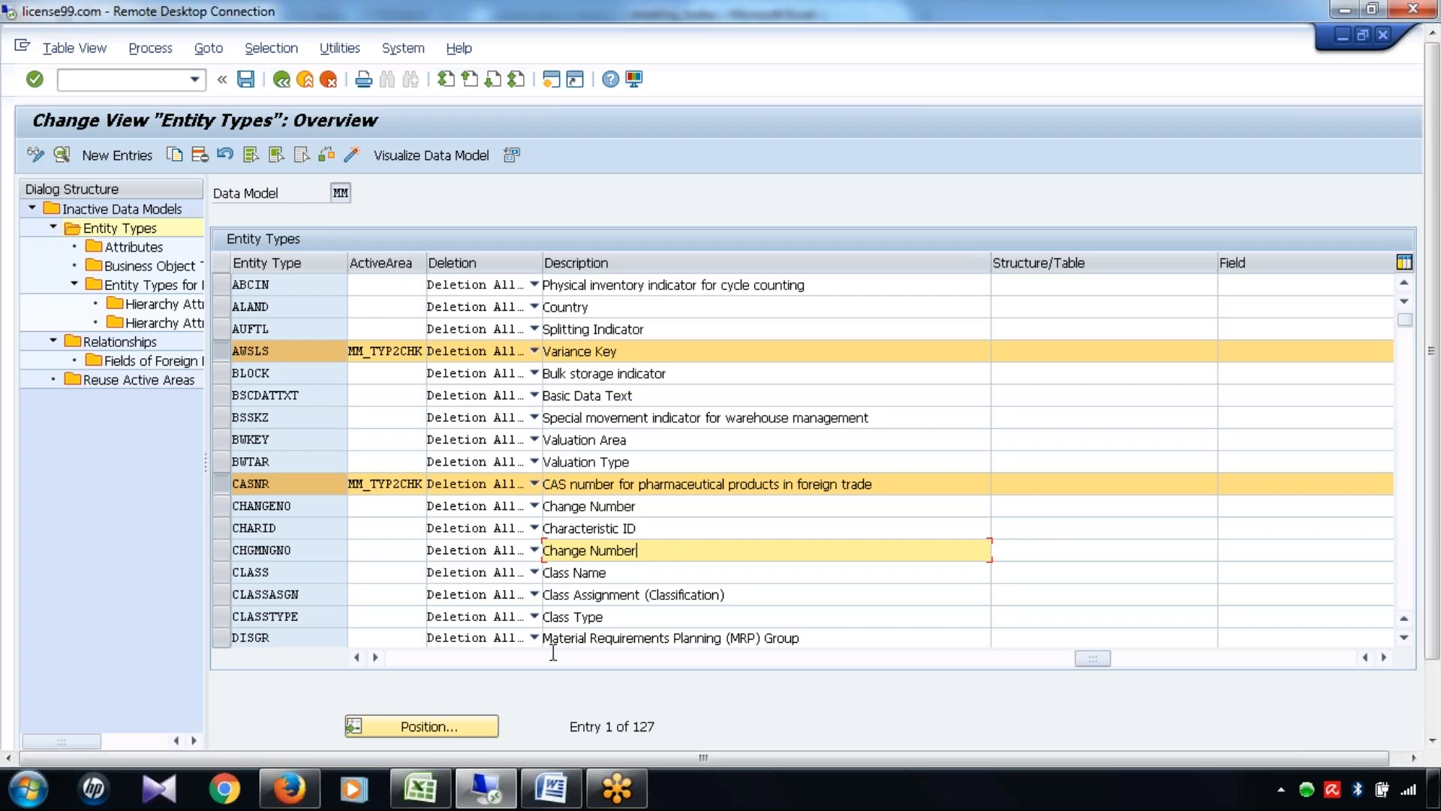
click(438, 797)
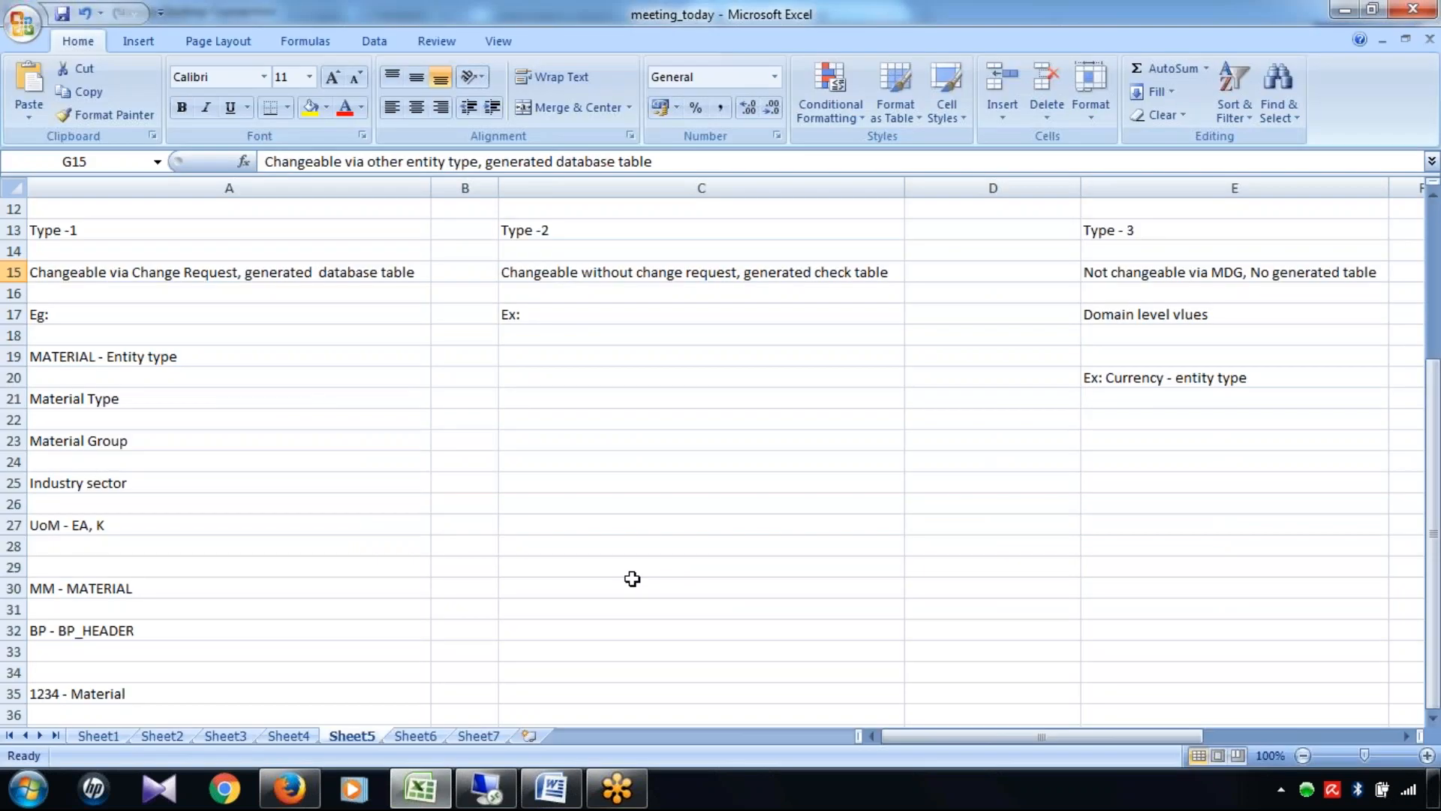
Switch to the SAP session, leave data model MM with AWSLS and CASNR unmarked, and open entity type CARR of data model YD
click(486, 788)
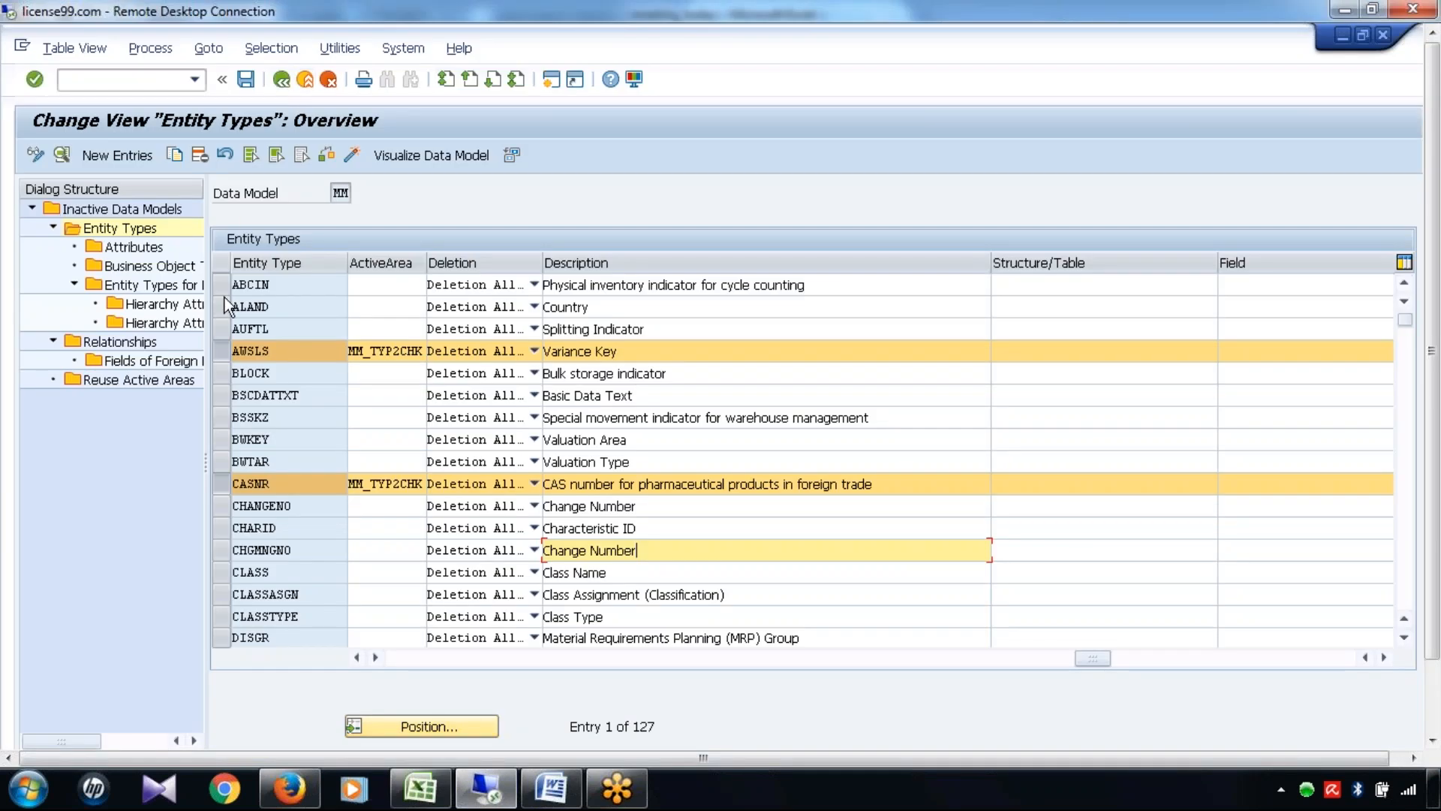
click(219, 354)
click(223, 484)
click(283, 80)
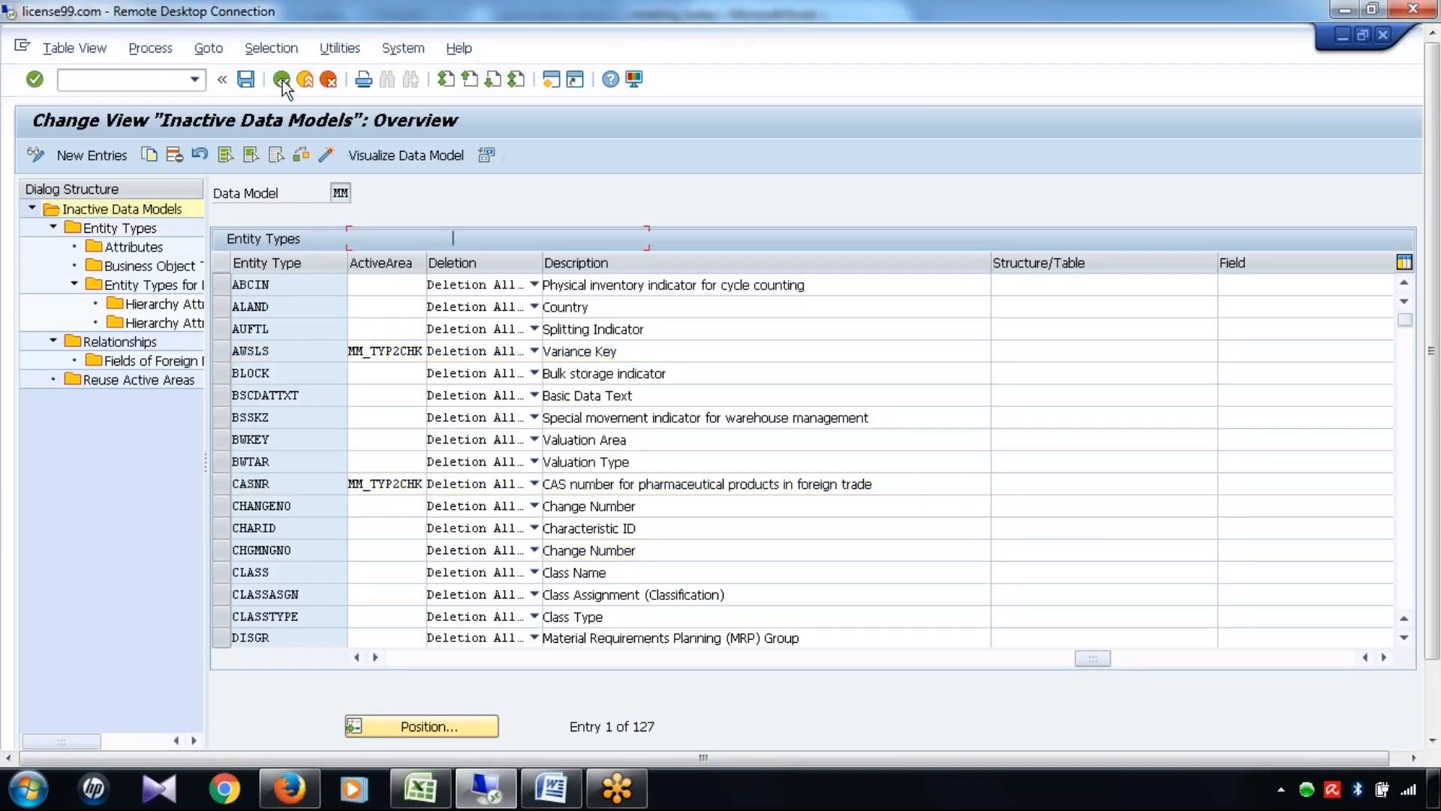
click(221, 353)
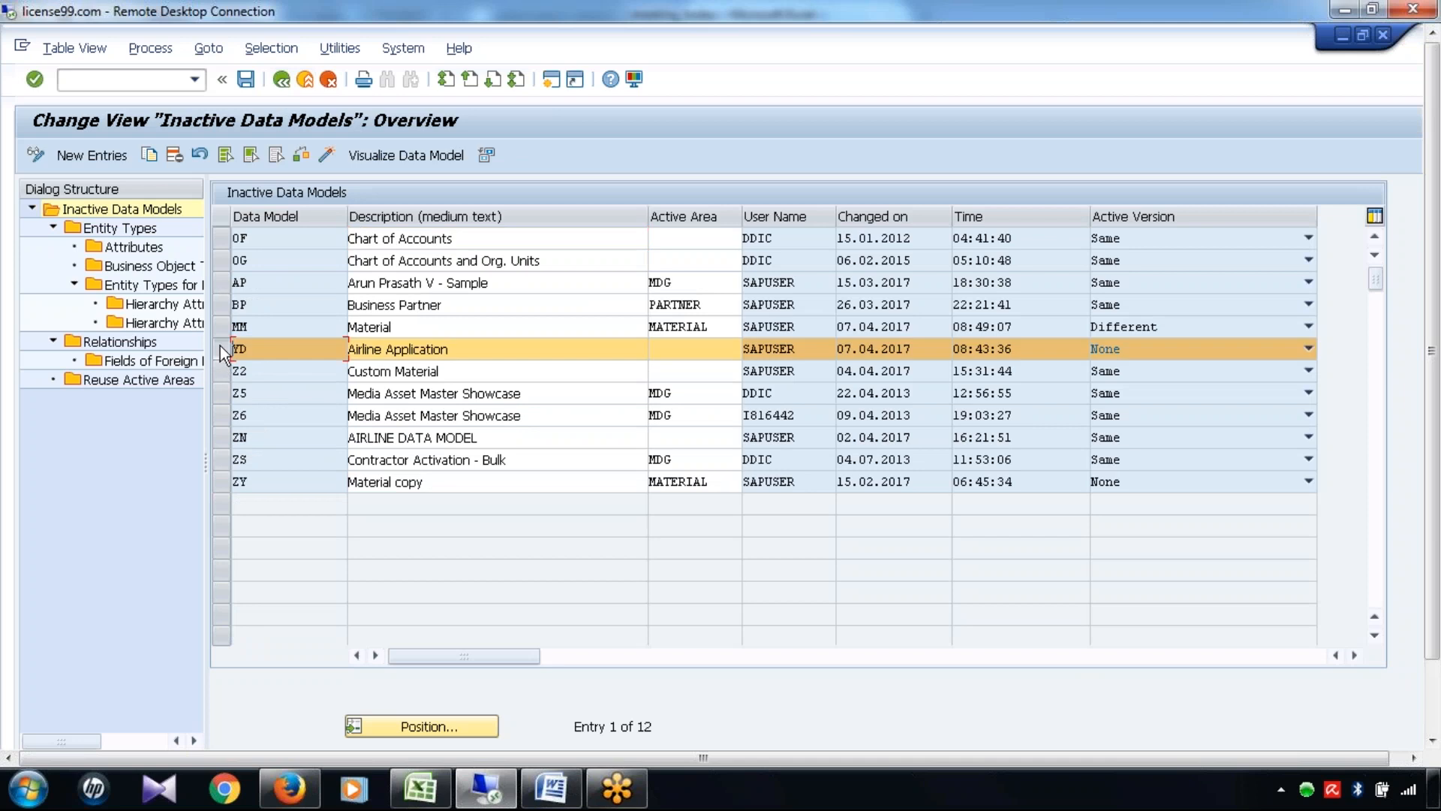
double_click(117, 229)
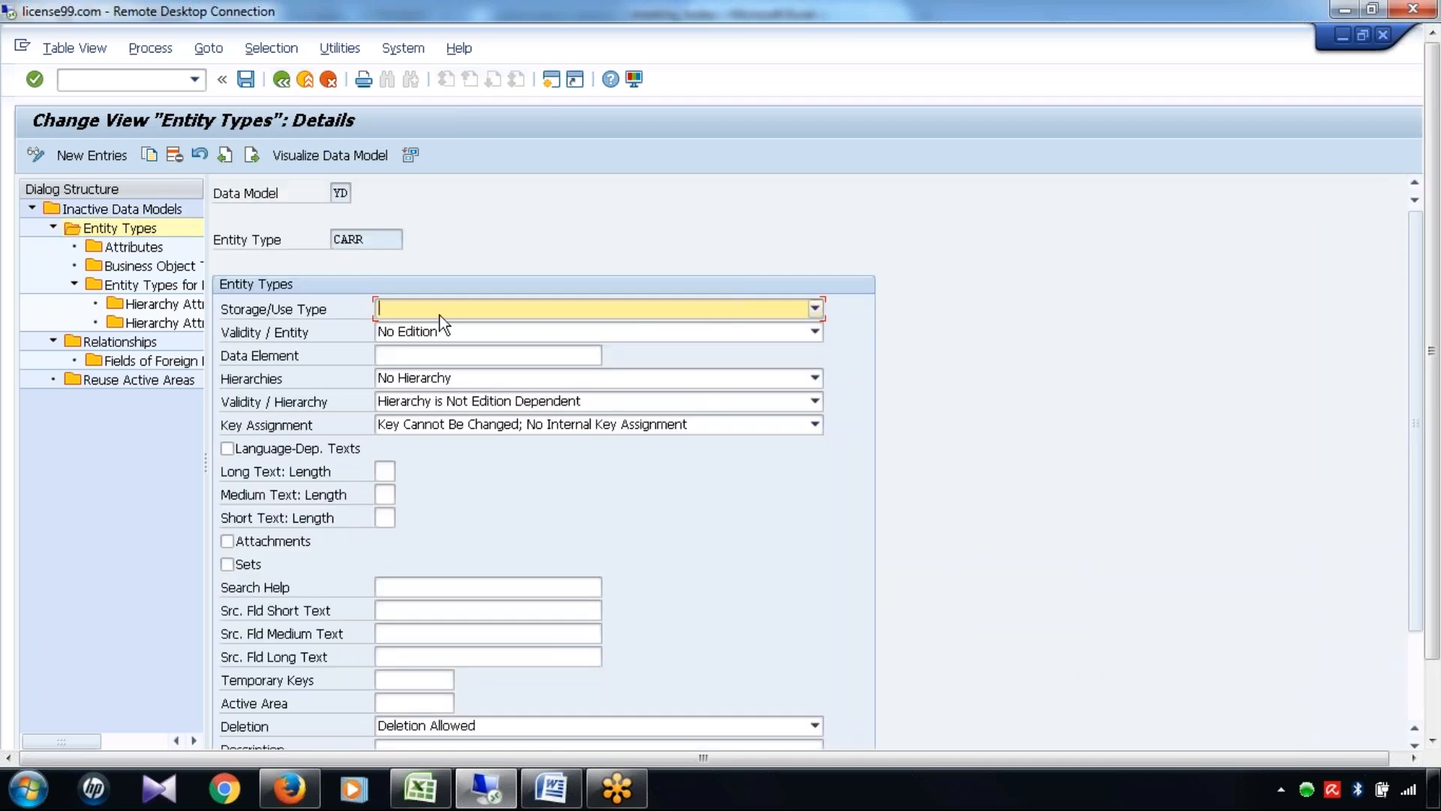
Set the Storage/Use Type of entity type CARR to "Changeable via Change Request; Generated Database Tables"
drag(369, 239, 312, 239)
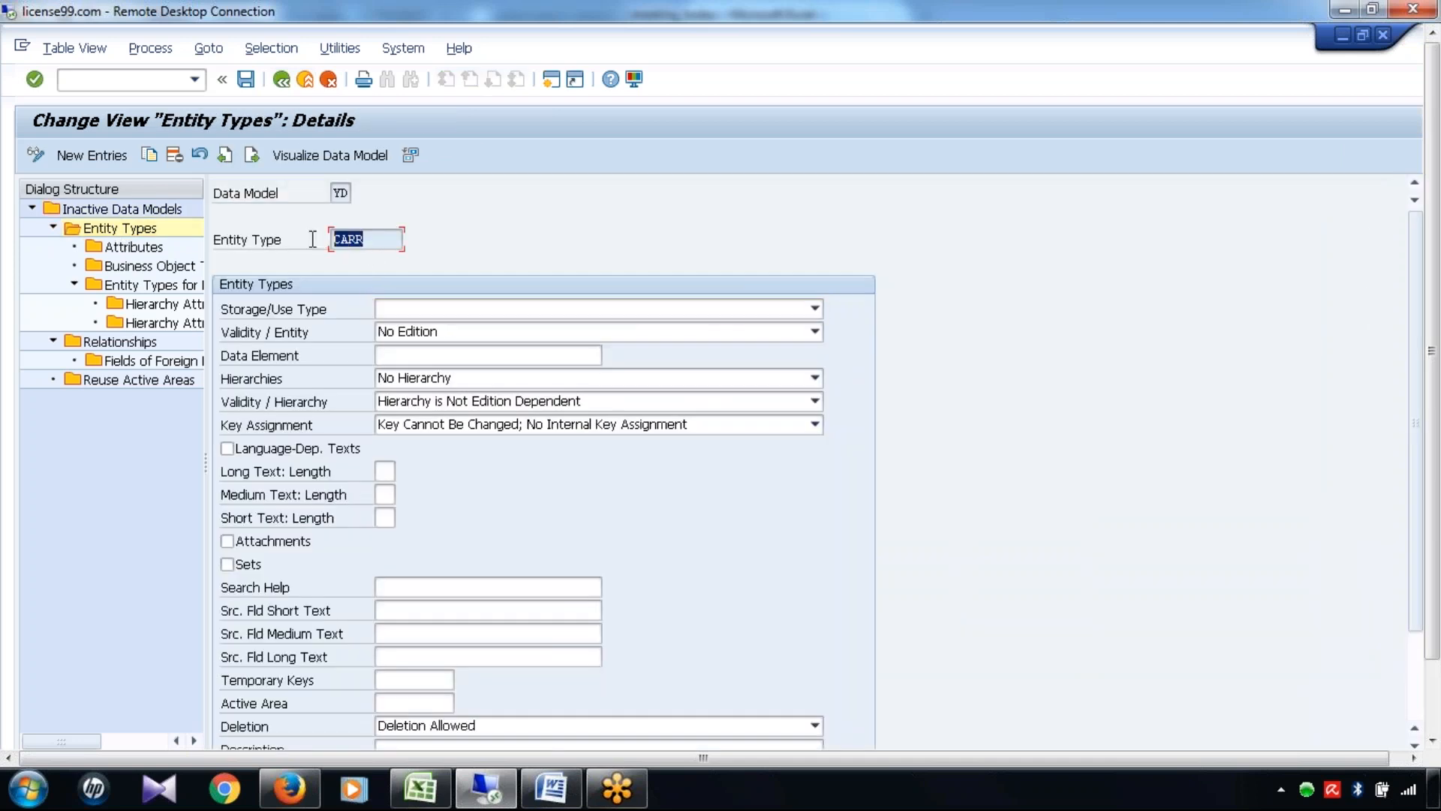
click(494, 306)
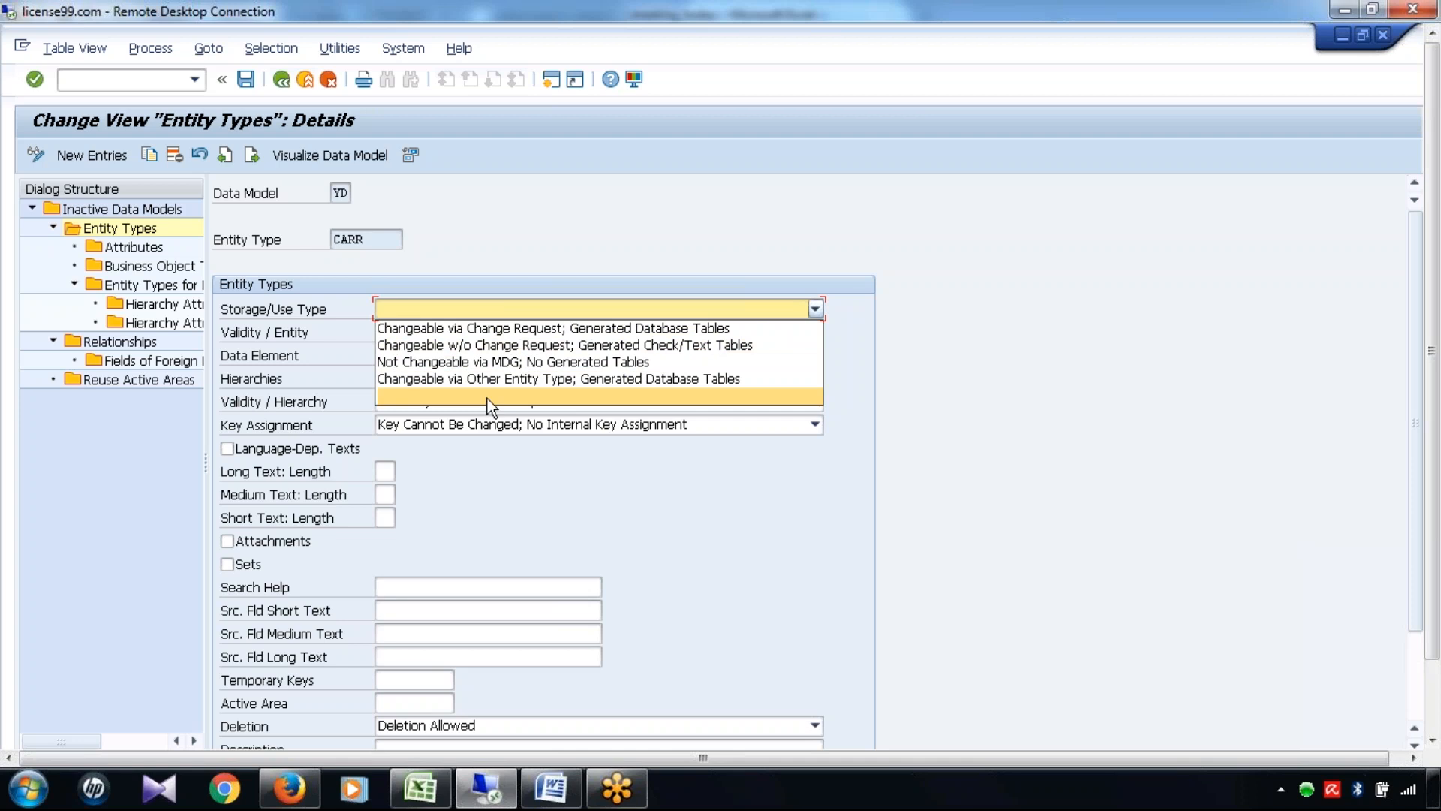
click(377, 244)
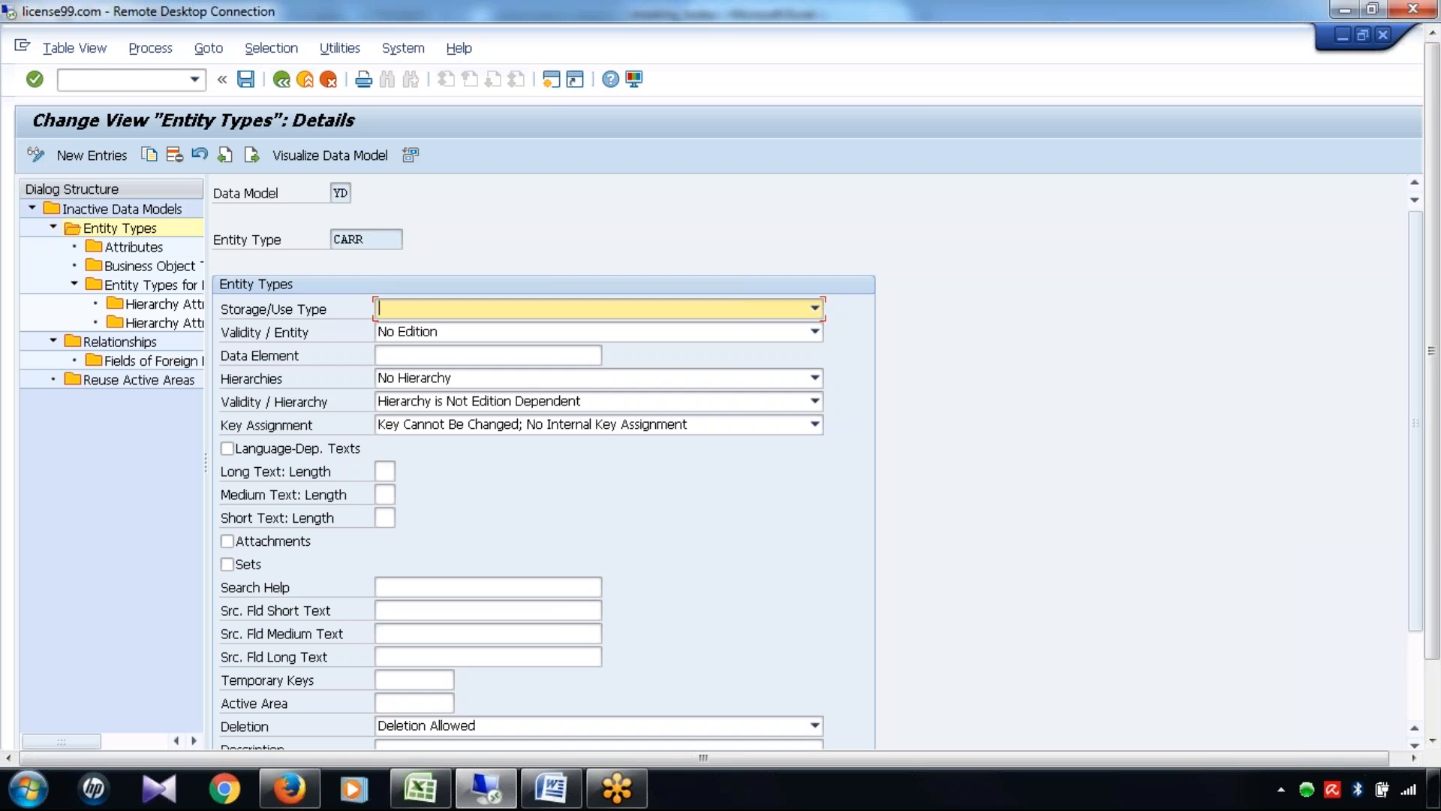
click(554, 307)
click(503, 329)
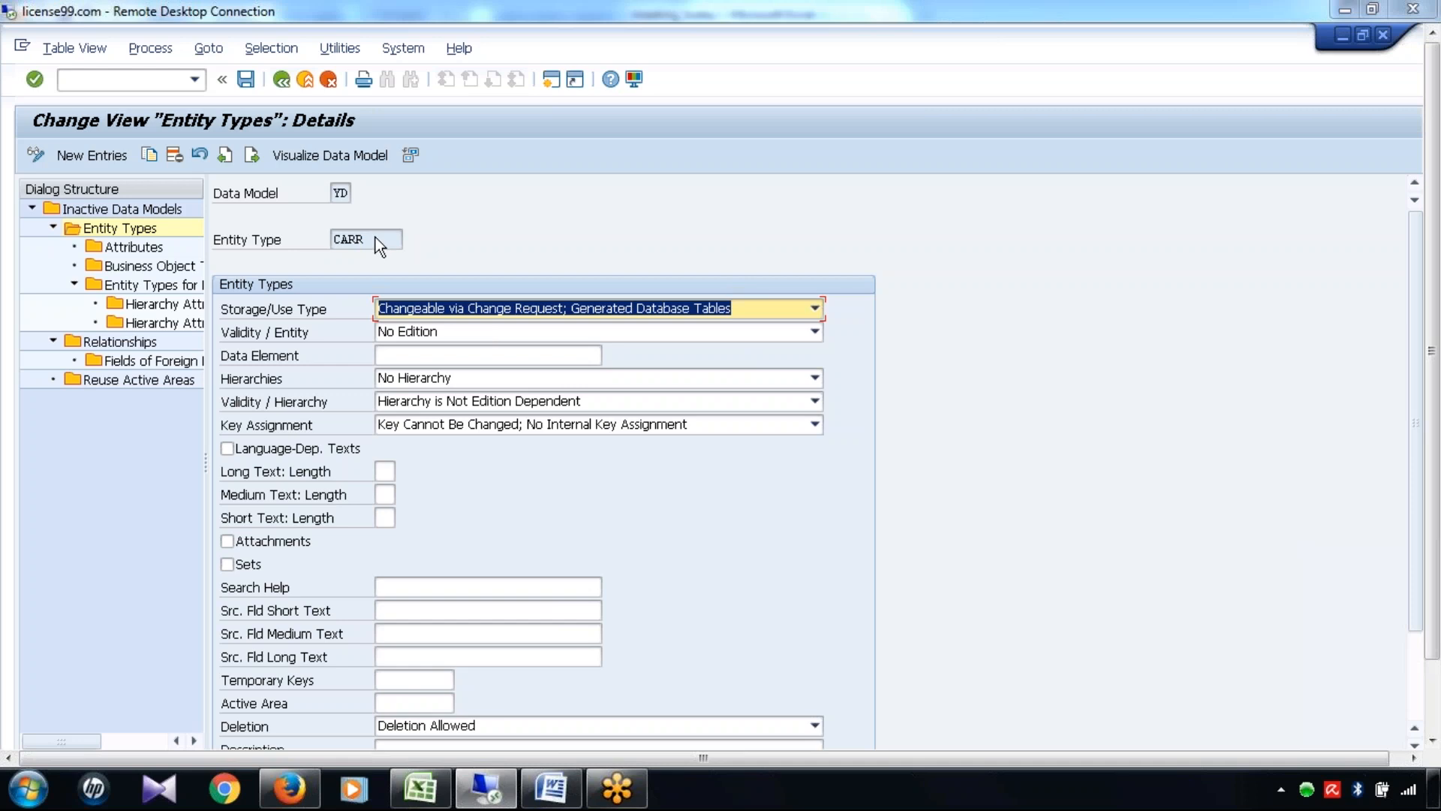
Review the available Storage/Use Type and Validity / Entity options for entity type CARR, keeping the current selections
click(816, 313)
click(954, 313)
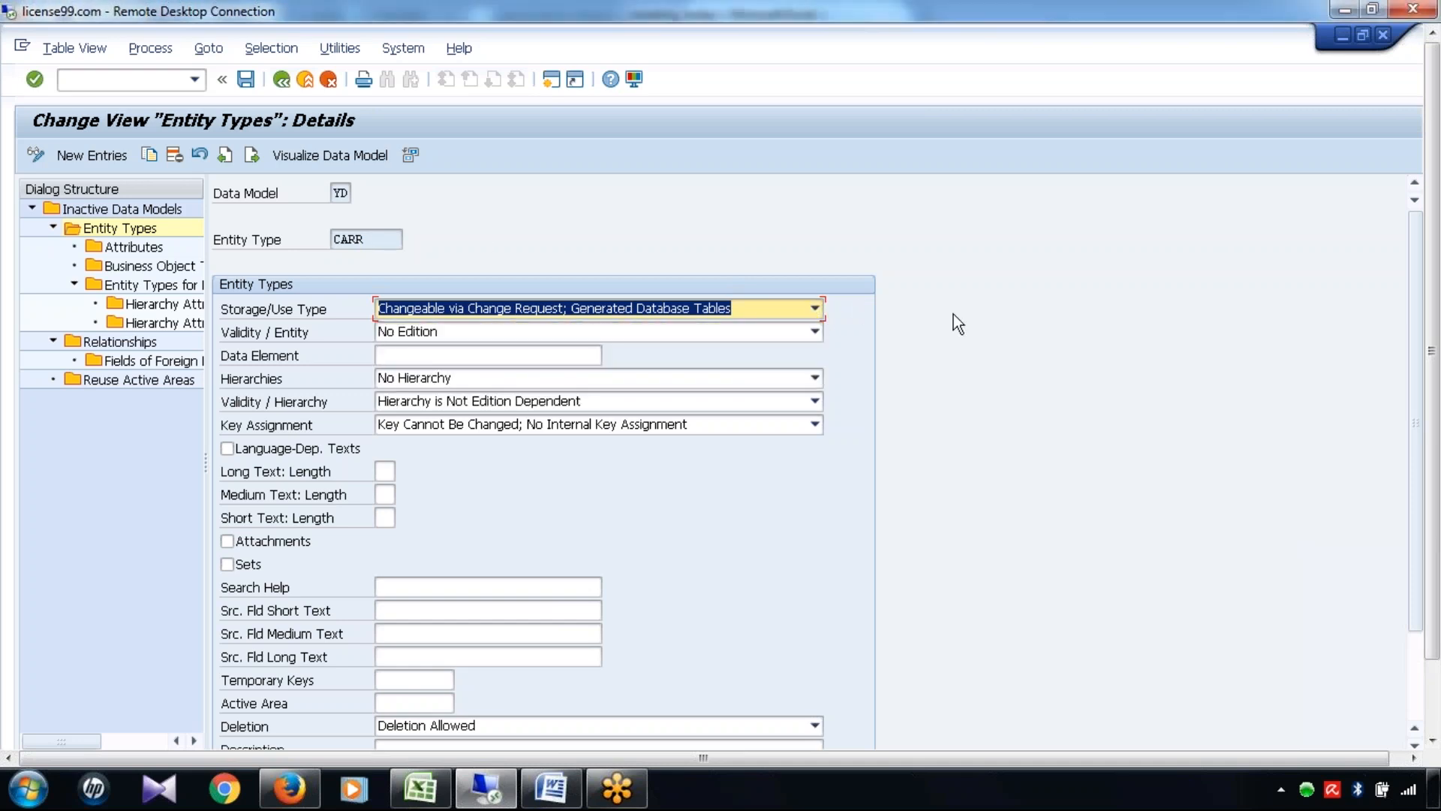
click(815, 310)
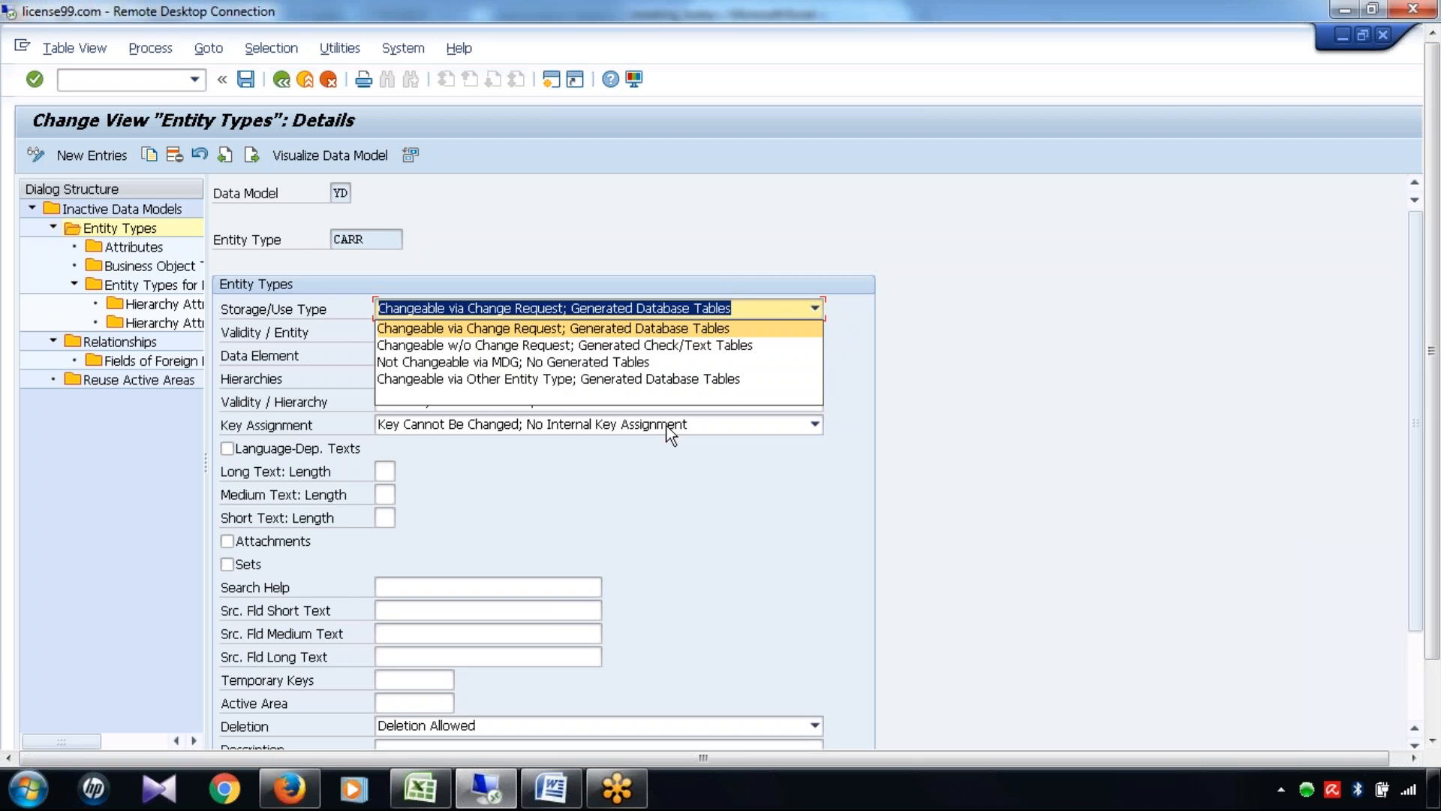
click(924, 426)
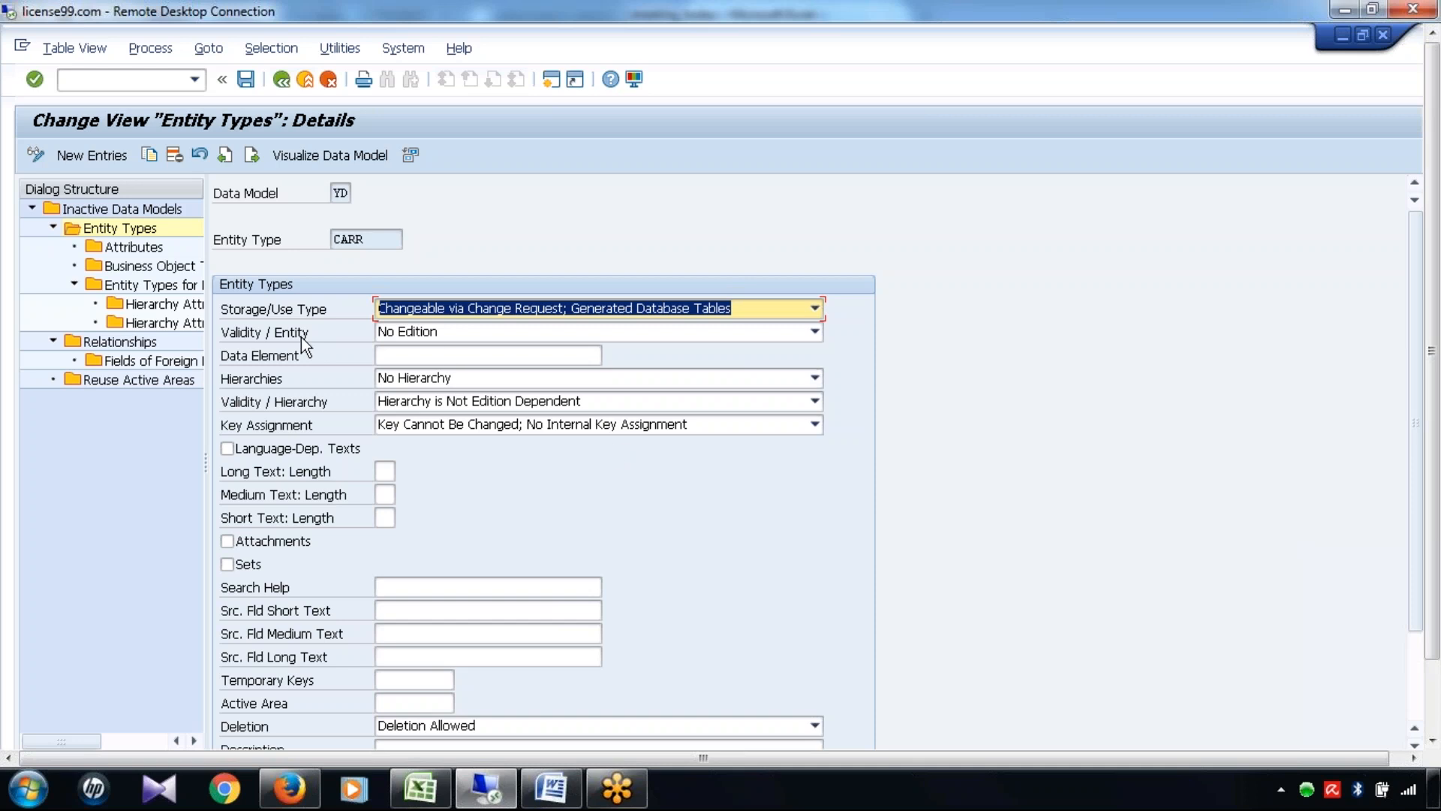
click(473, 336)
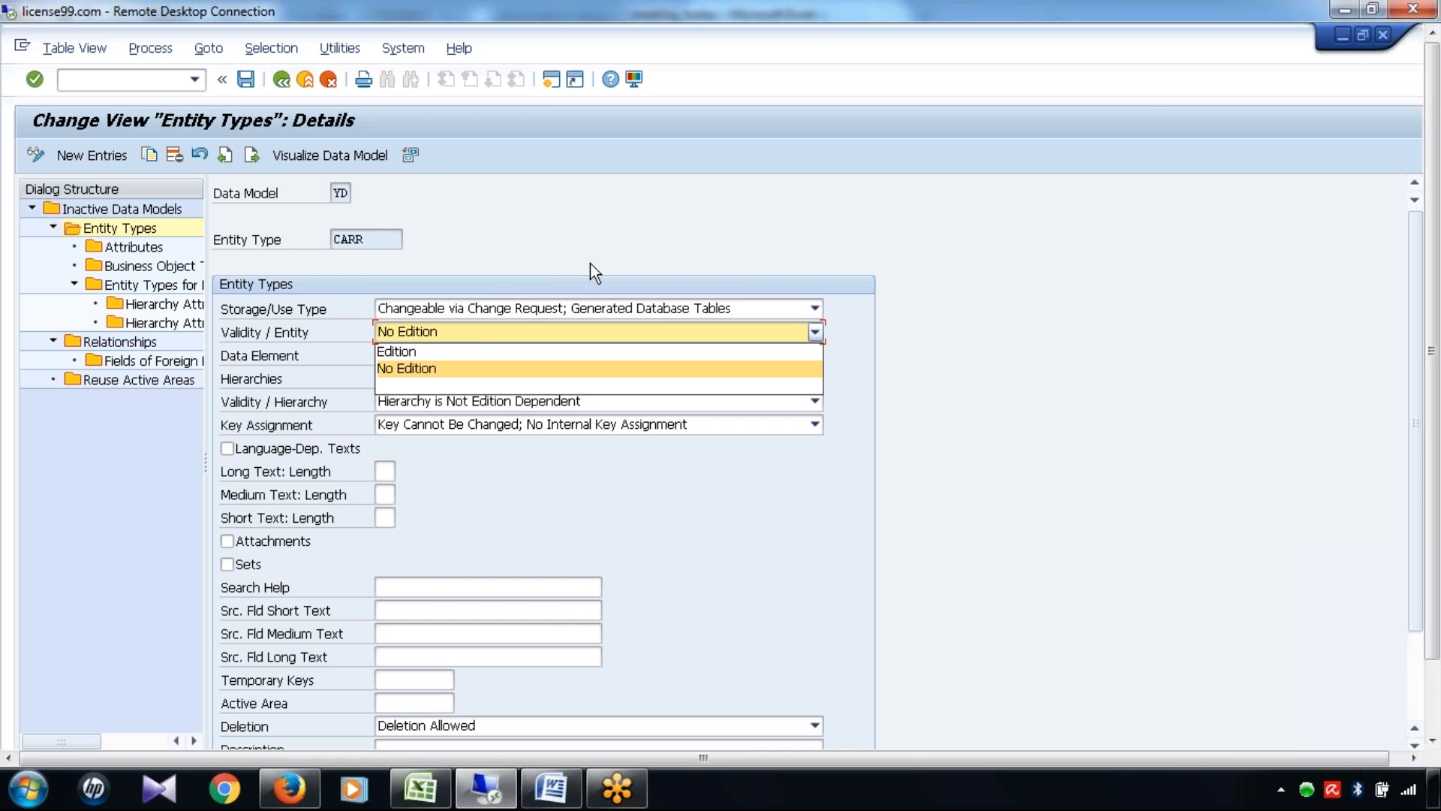
click(619, 220)
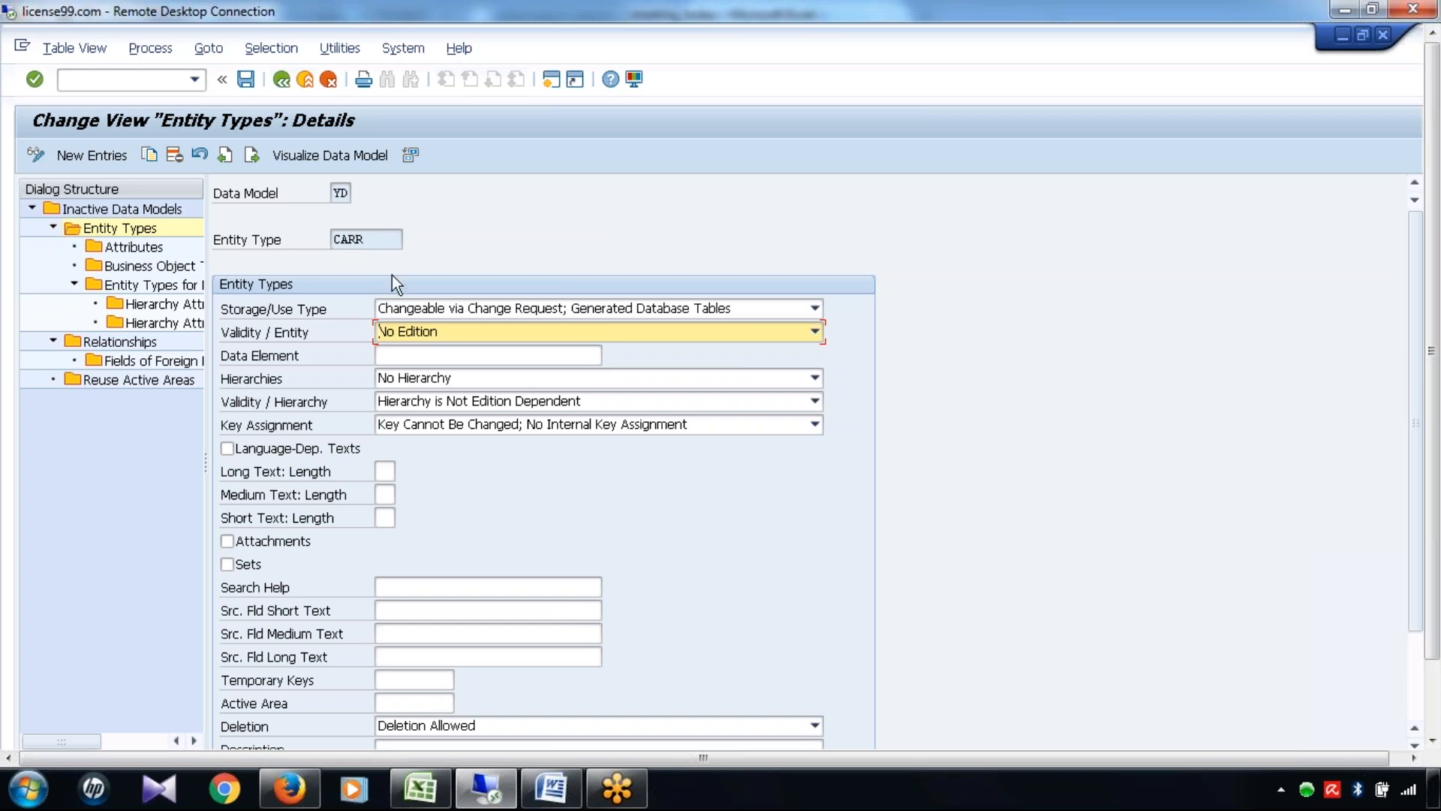
click(480, 334)
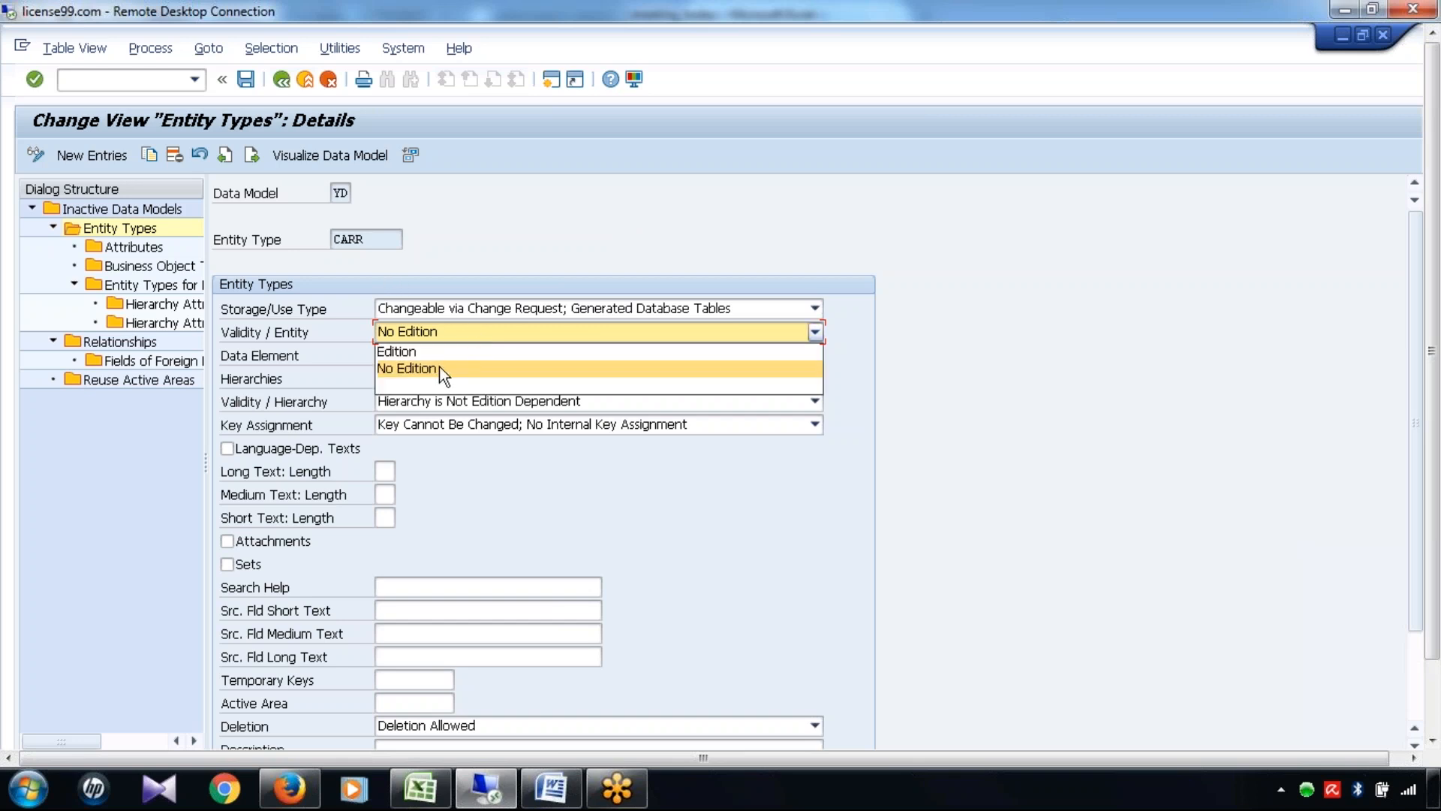
click(594, 231)
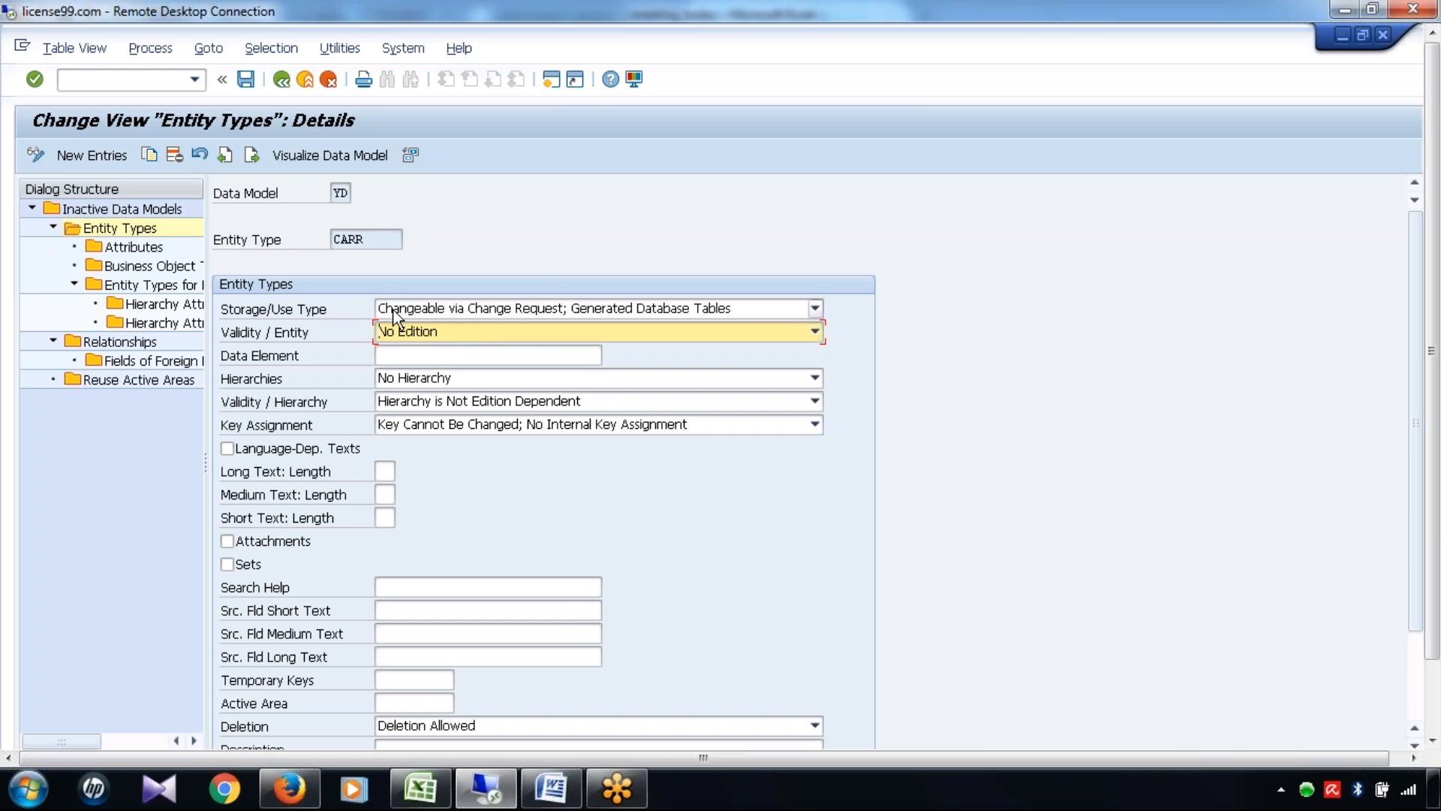
Display table SFLIGHT in the ABAP Dictionary session and copy the data element S_CARR_ID of field CARRID
click(428, 356)
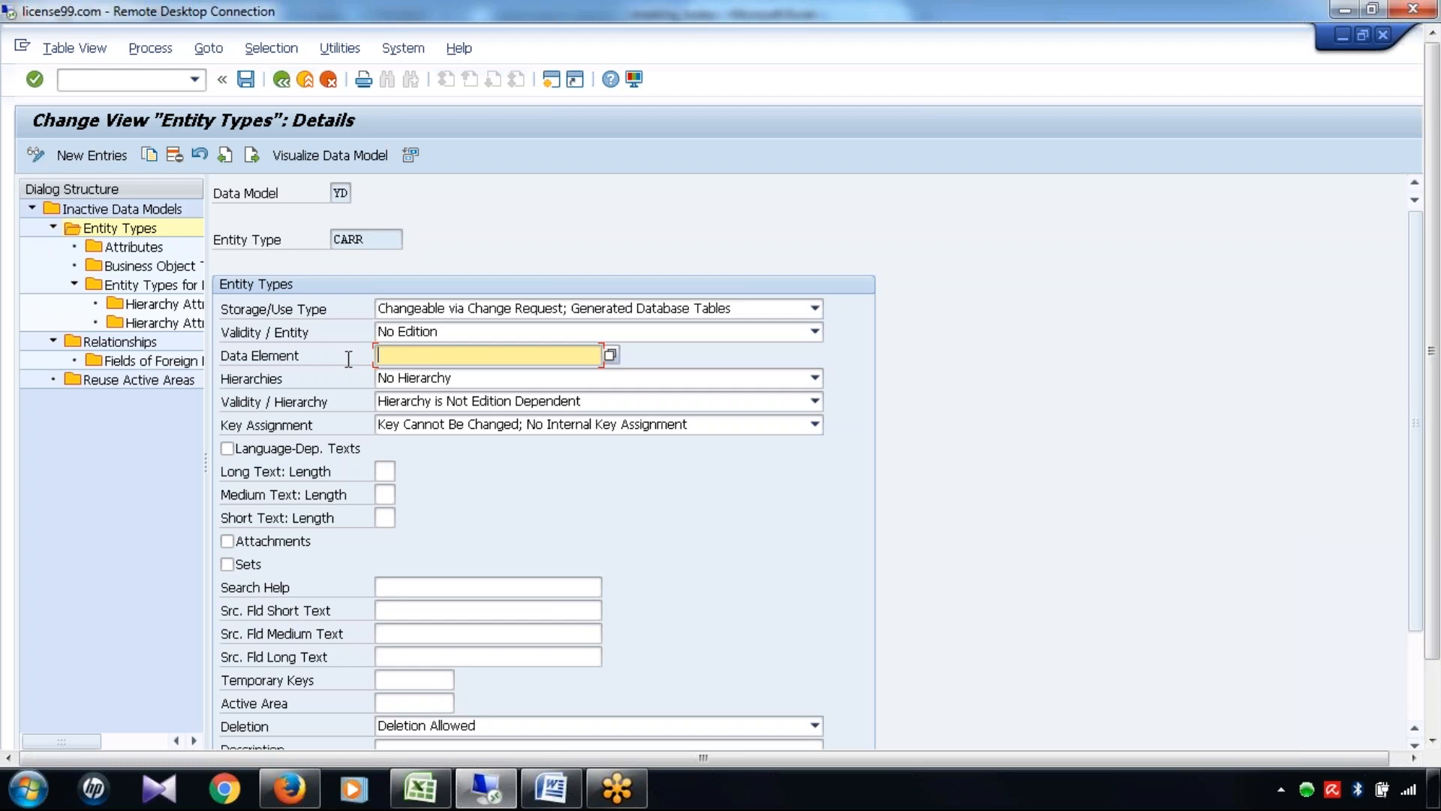
drag(1434, 414, 1439, 485)
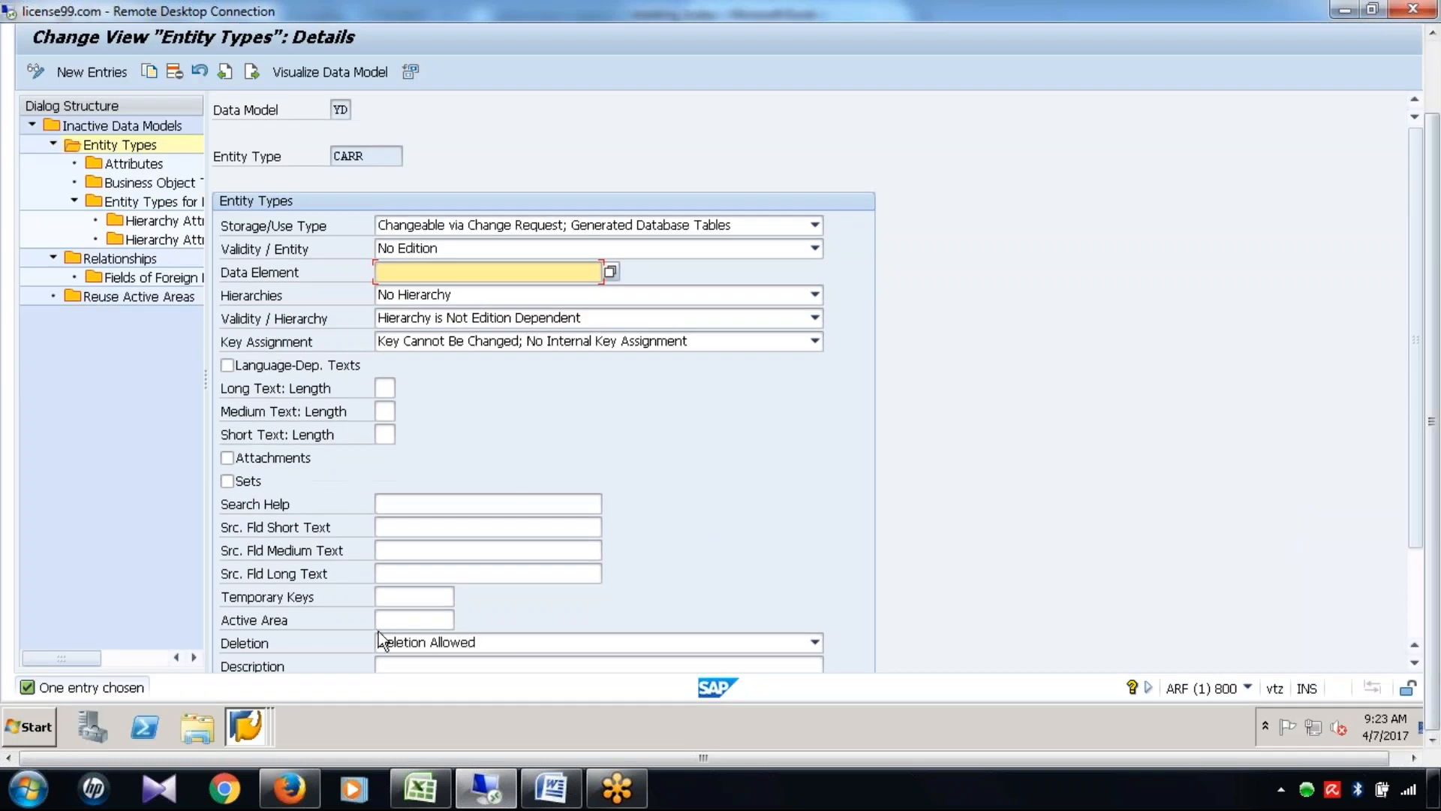
click(257, 727)
click(255, 681)
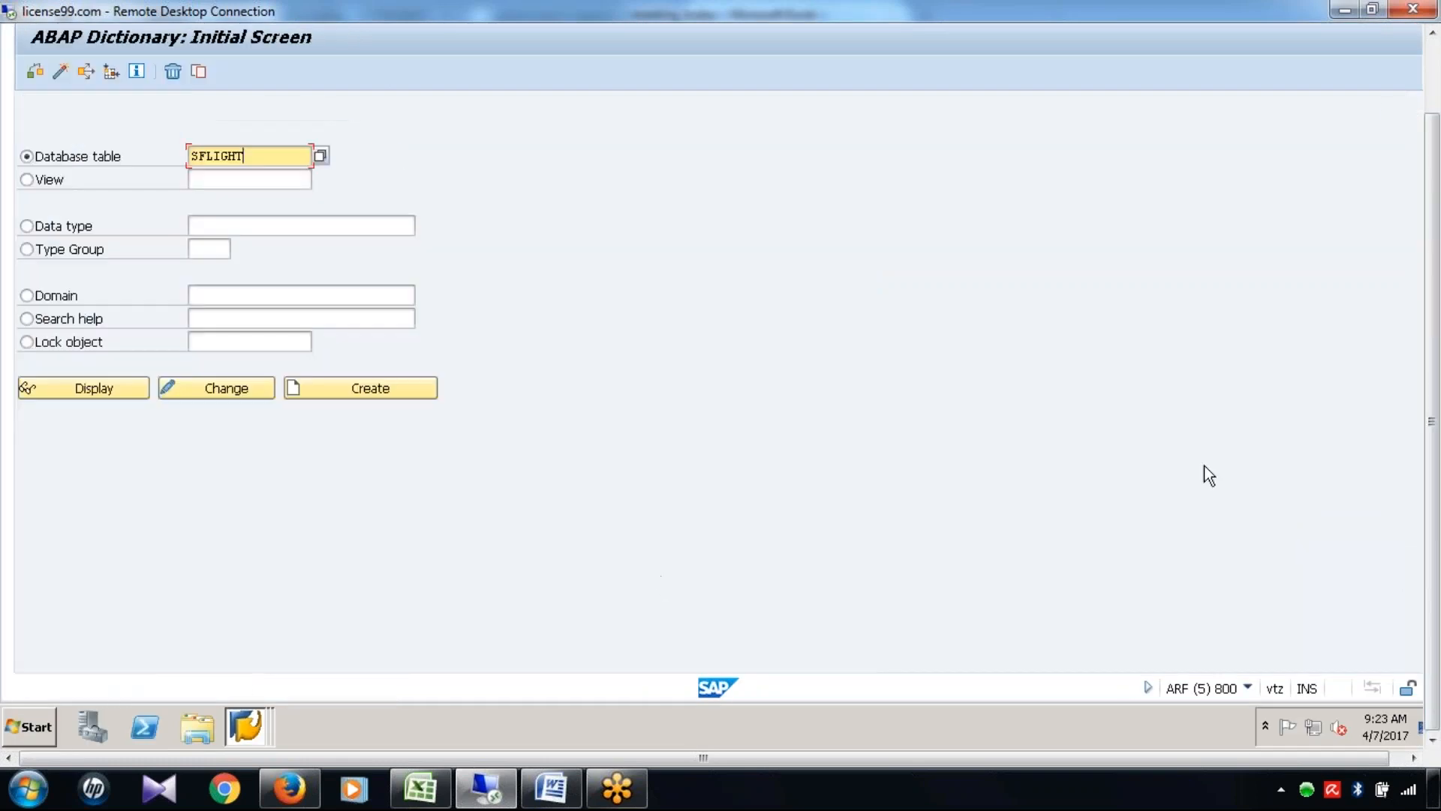
click(93, 388)
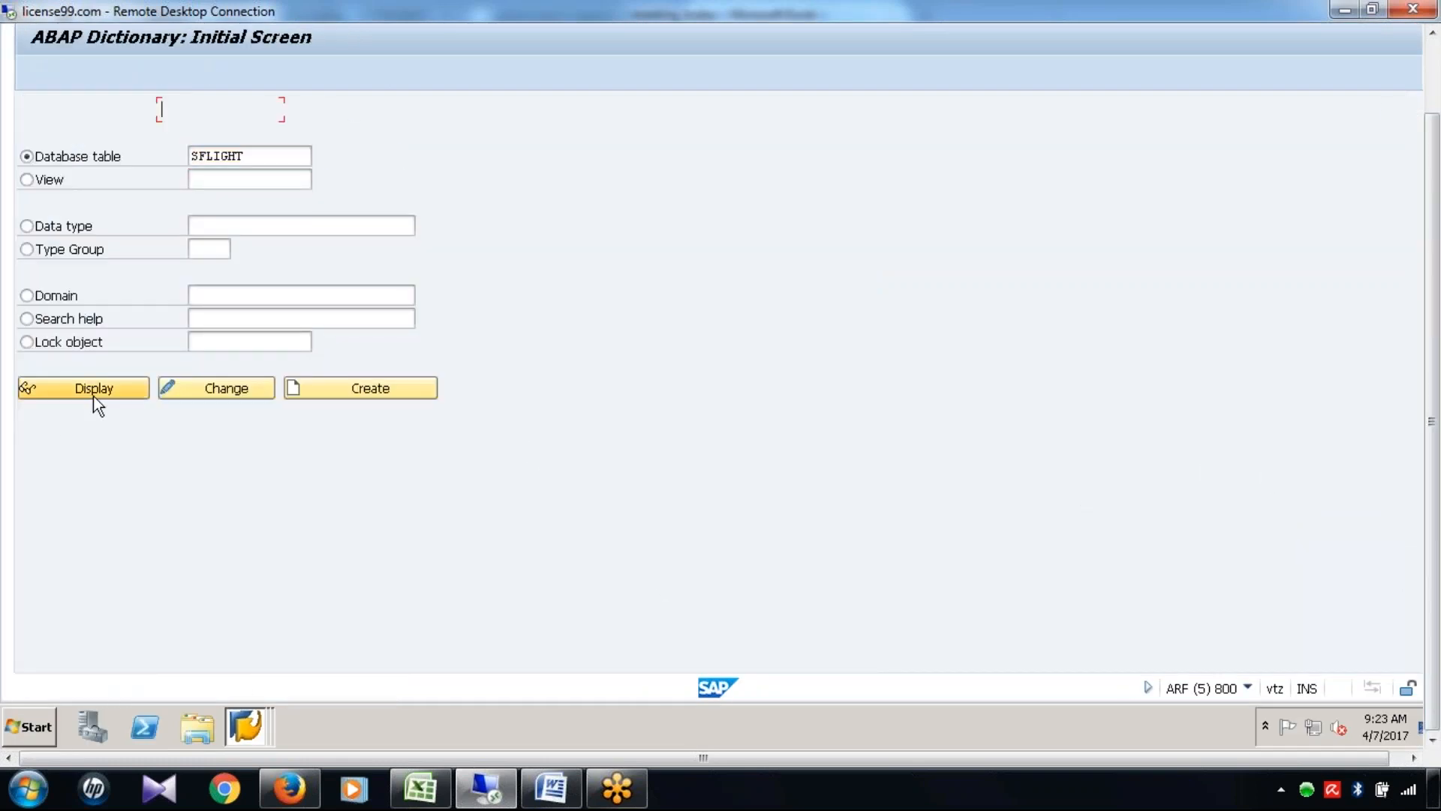
drag(117, 274, 11, 270)
drag(351, 271, 200, 272)
key(ctrl+c)
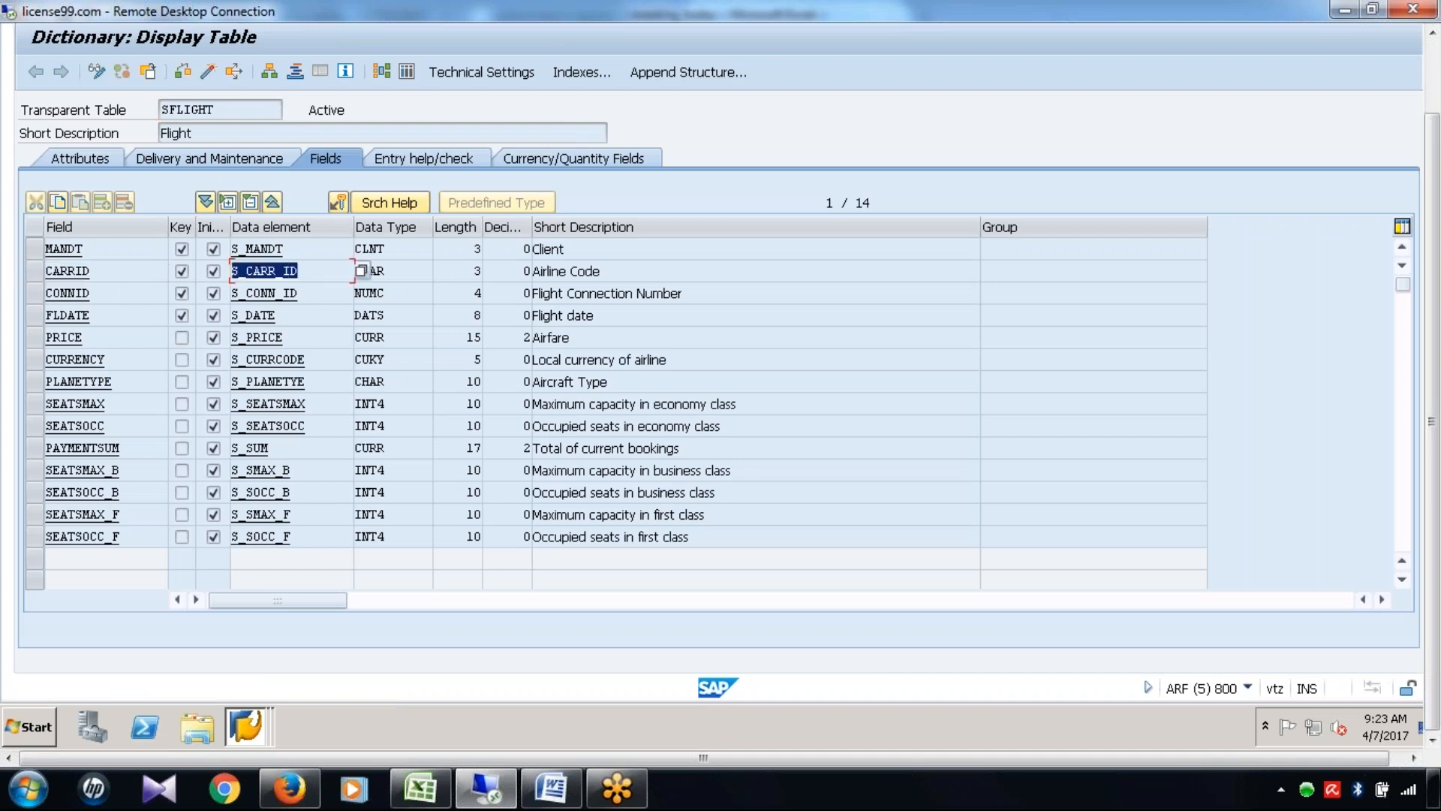
click(232, 270)
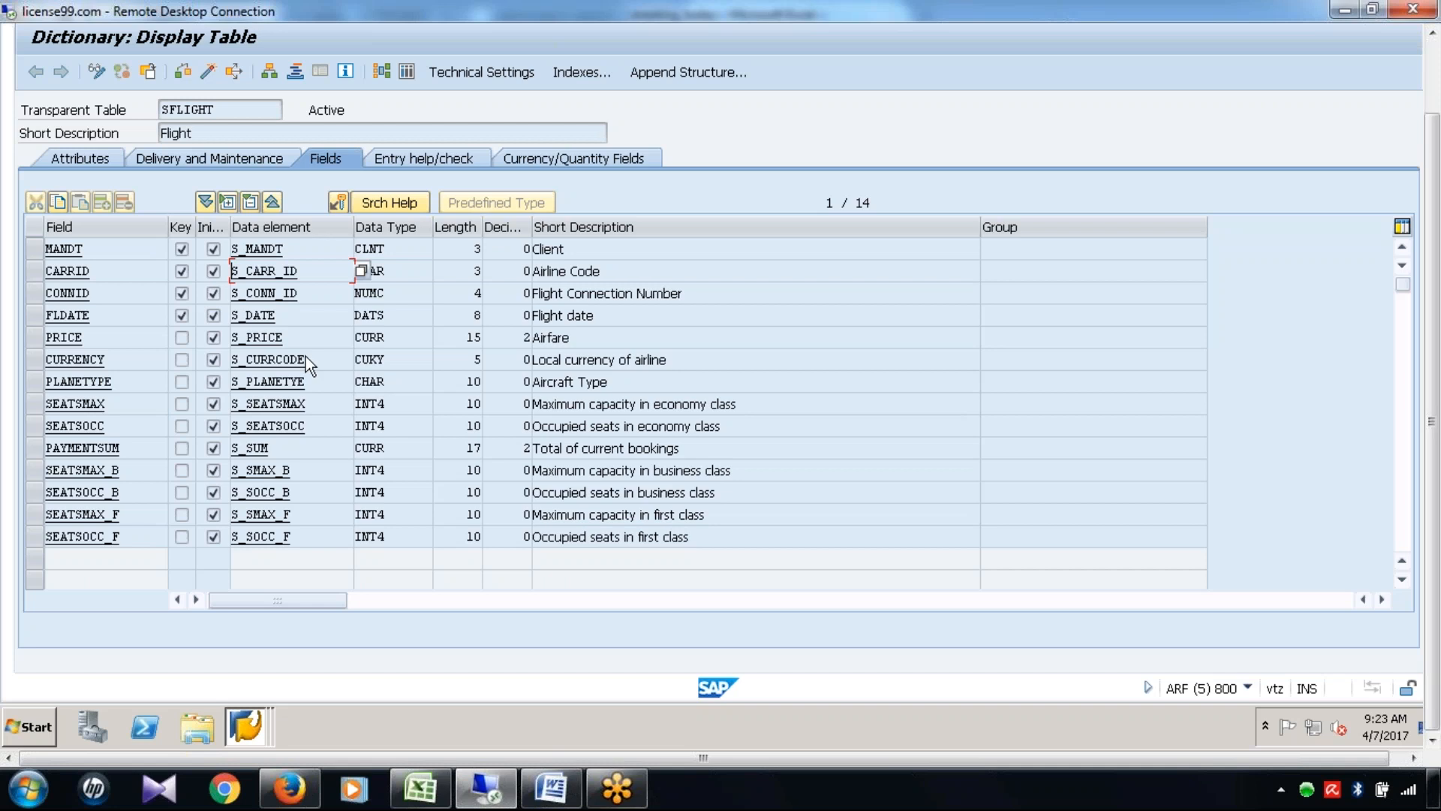
Return to the entity type details and set the Data Element of CARR to S_CARR_ID
click(249, 734)
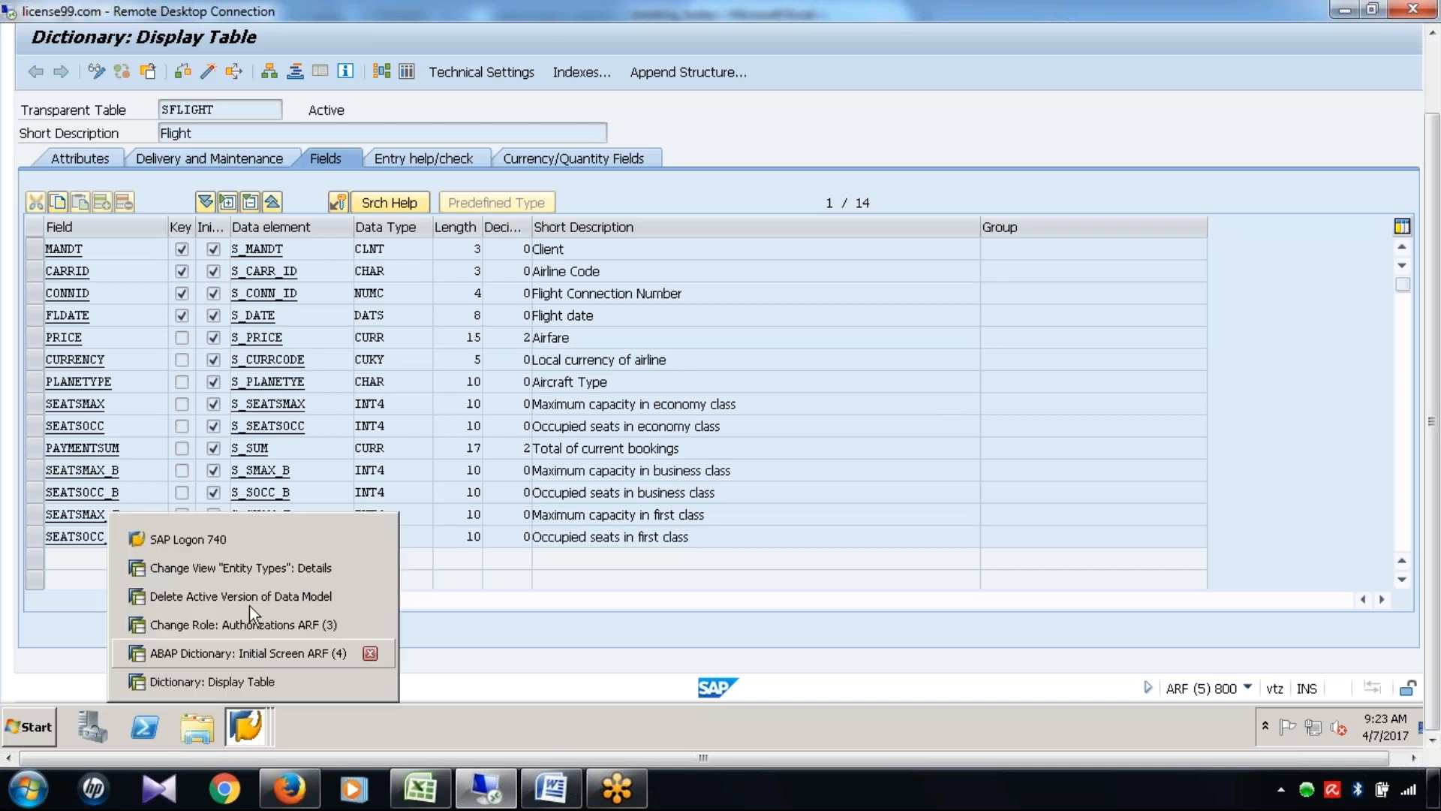
click(249, 574)
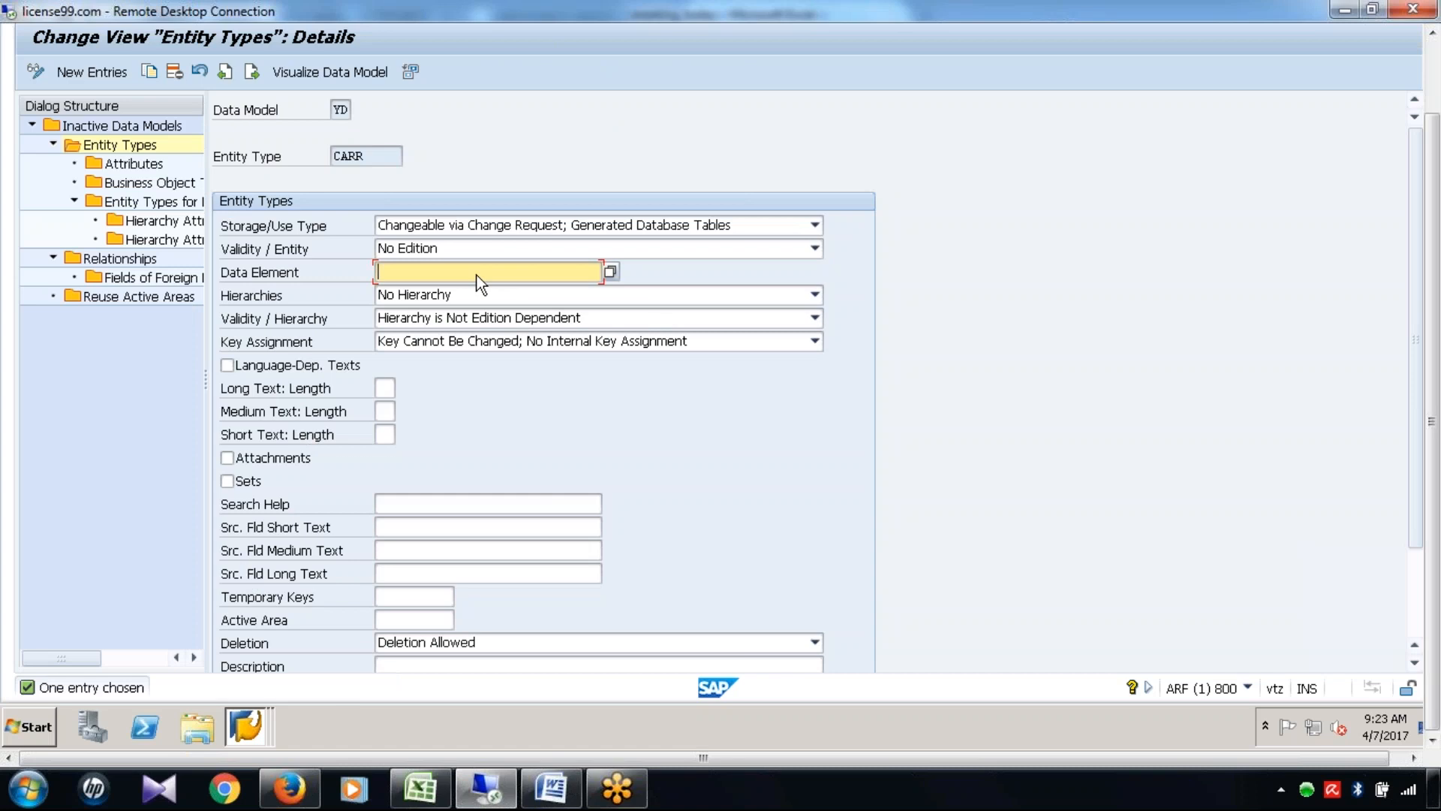
click(263, 724)
click(255, 683)
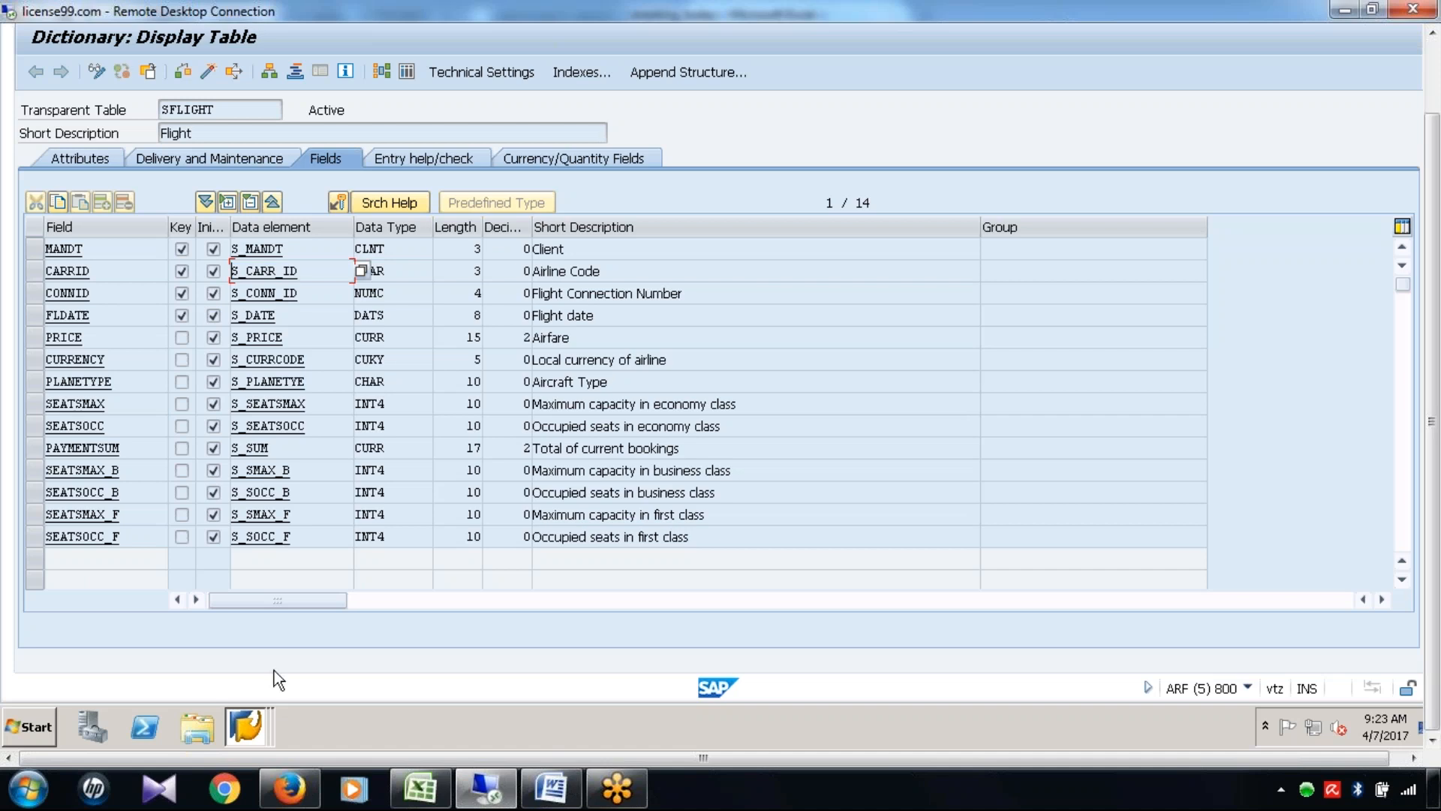
click(246, 727)
click(254, 569)
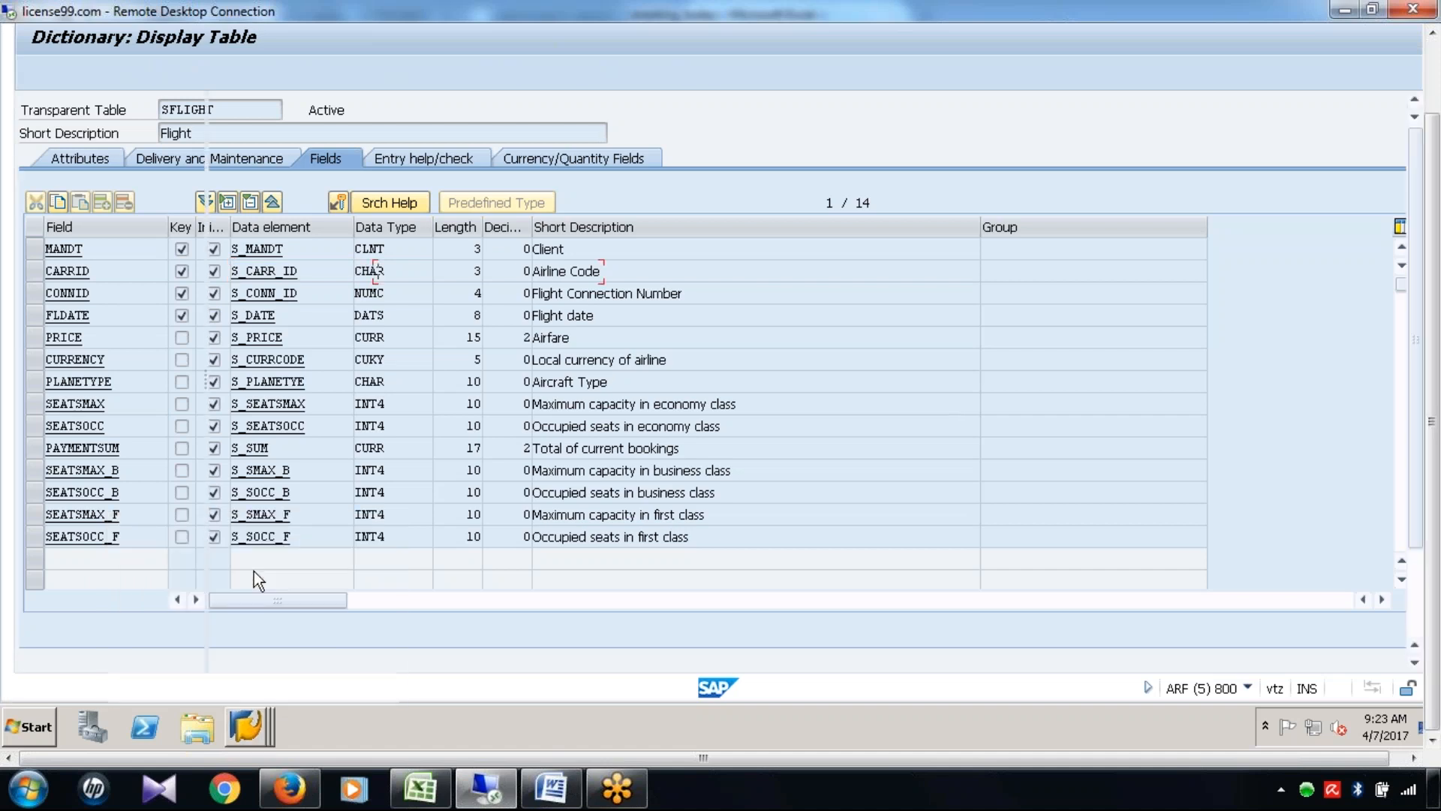
key(ctrl+v)
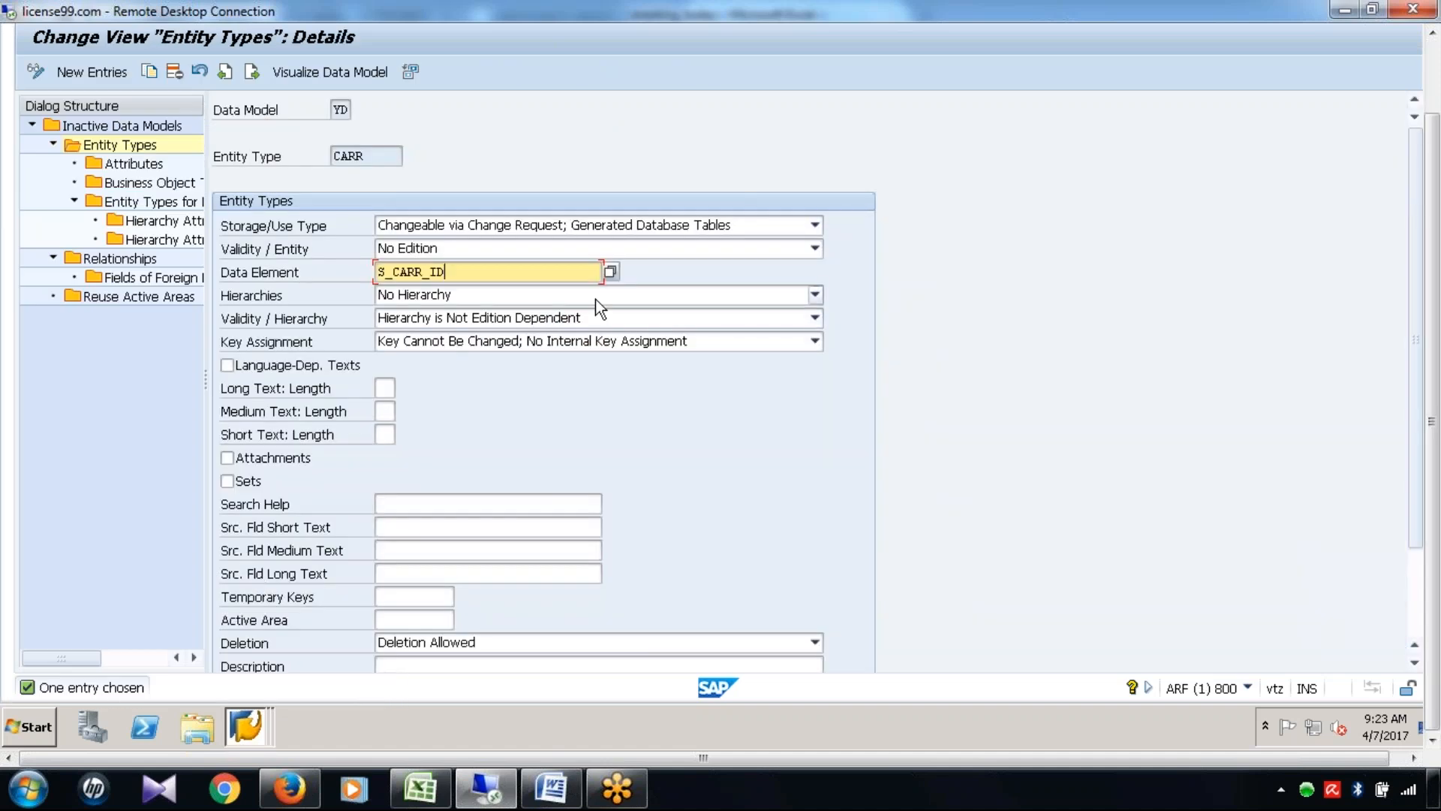
key(Return)
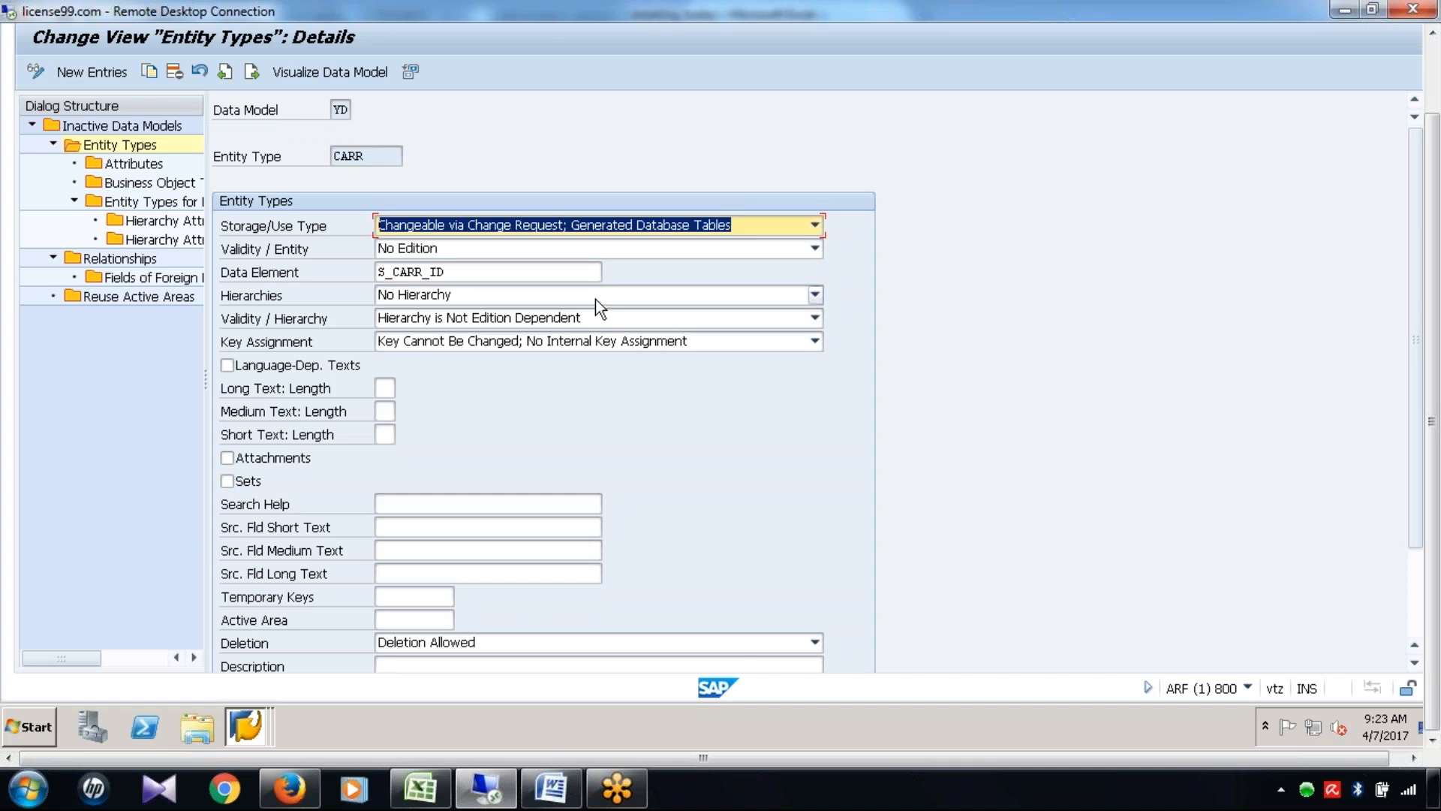
Save entity type CARR with its storage type and data element, and confirm saving the changes
click(1434, 98)
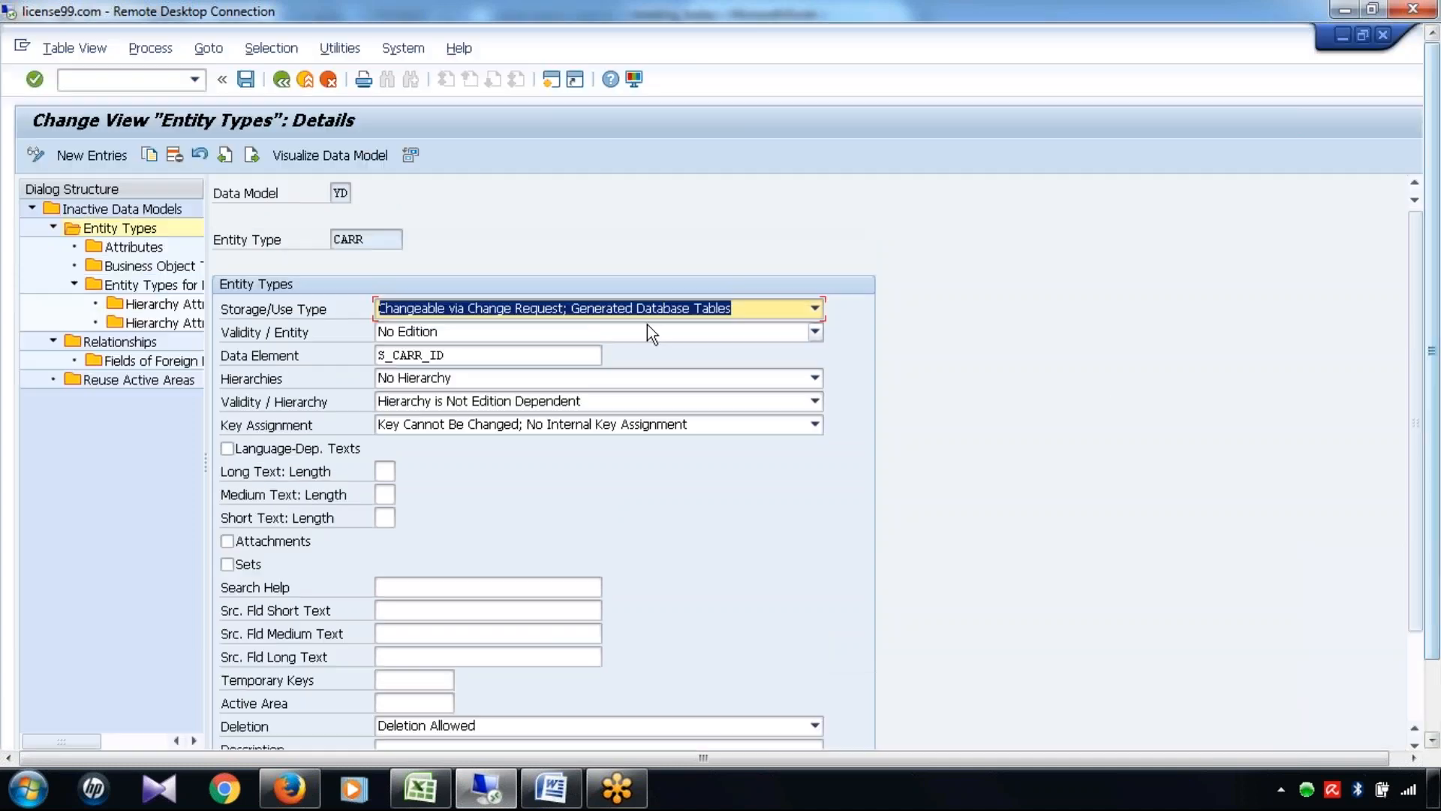
click(245, 79)
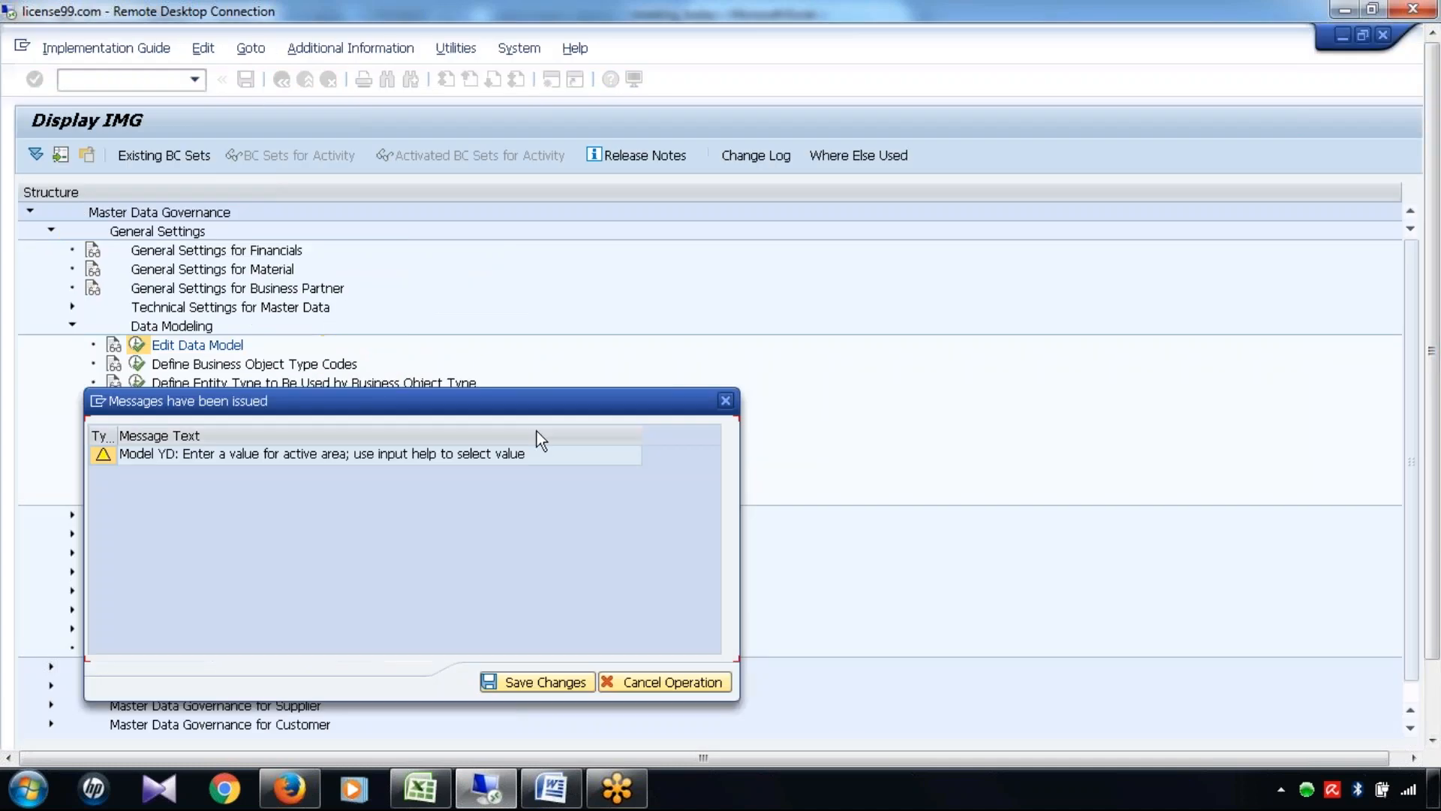
key(Return)
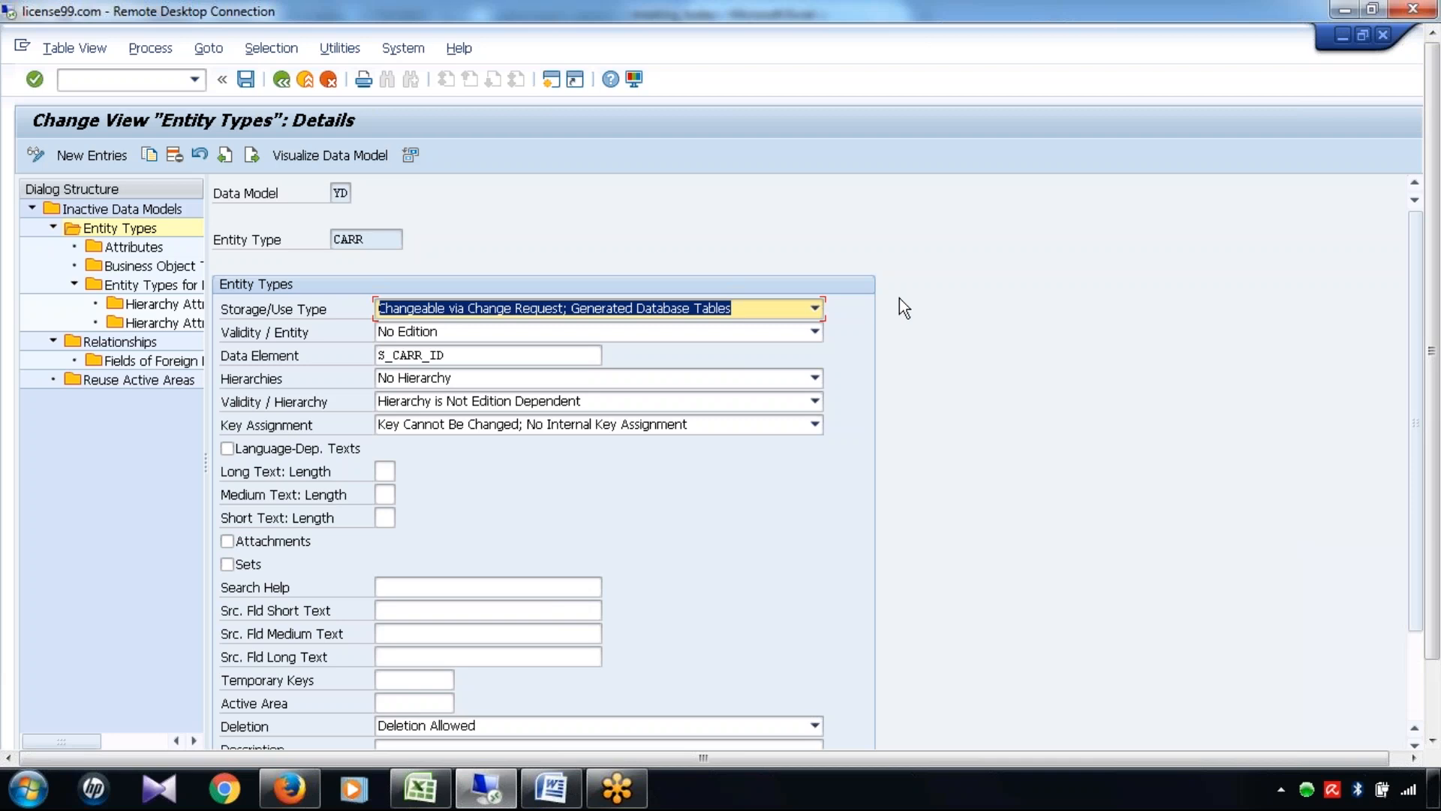
click(513, 358)
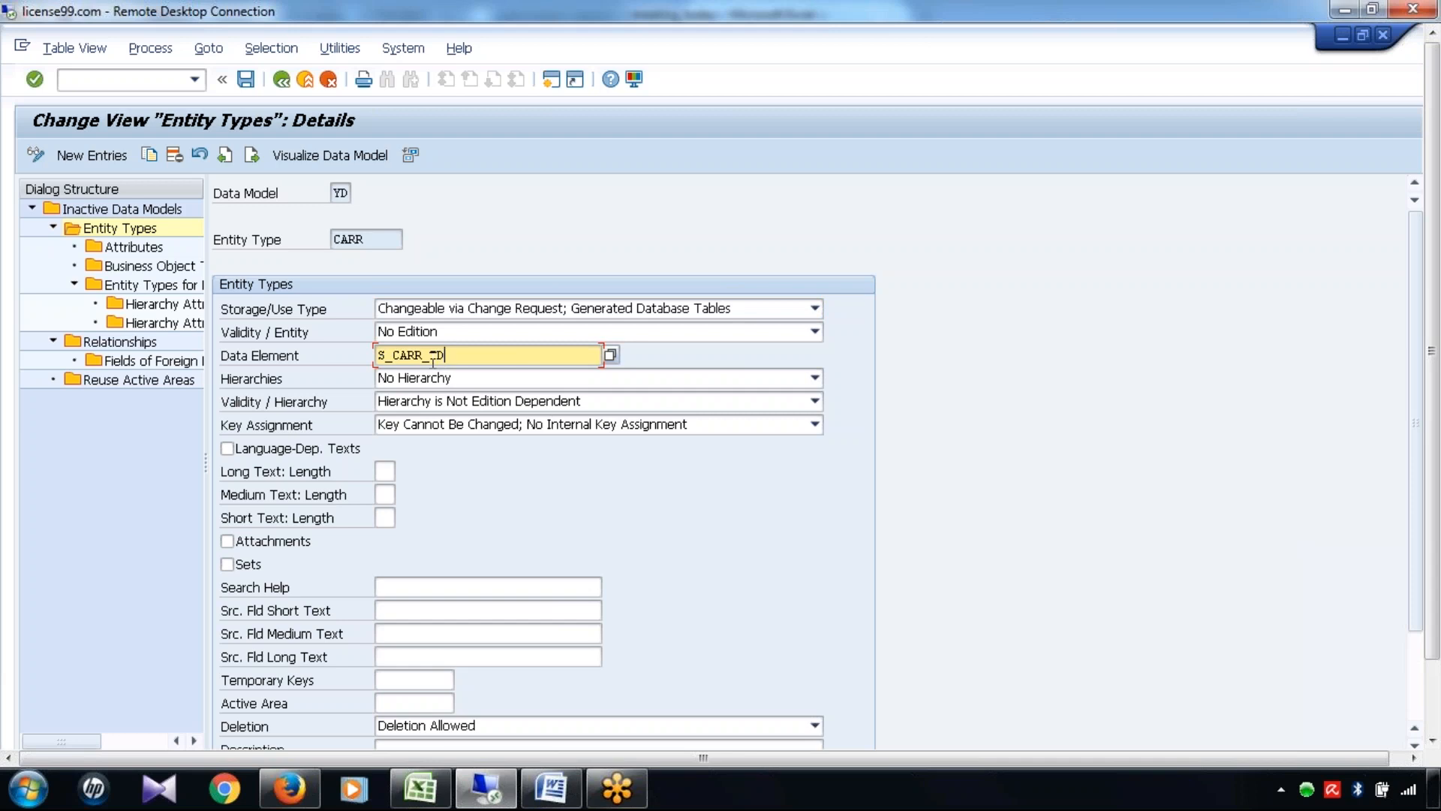
drag(457, 359, 341, 359)
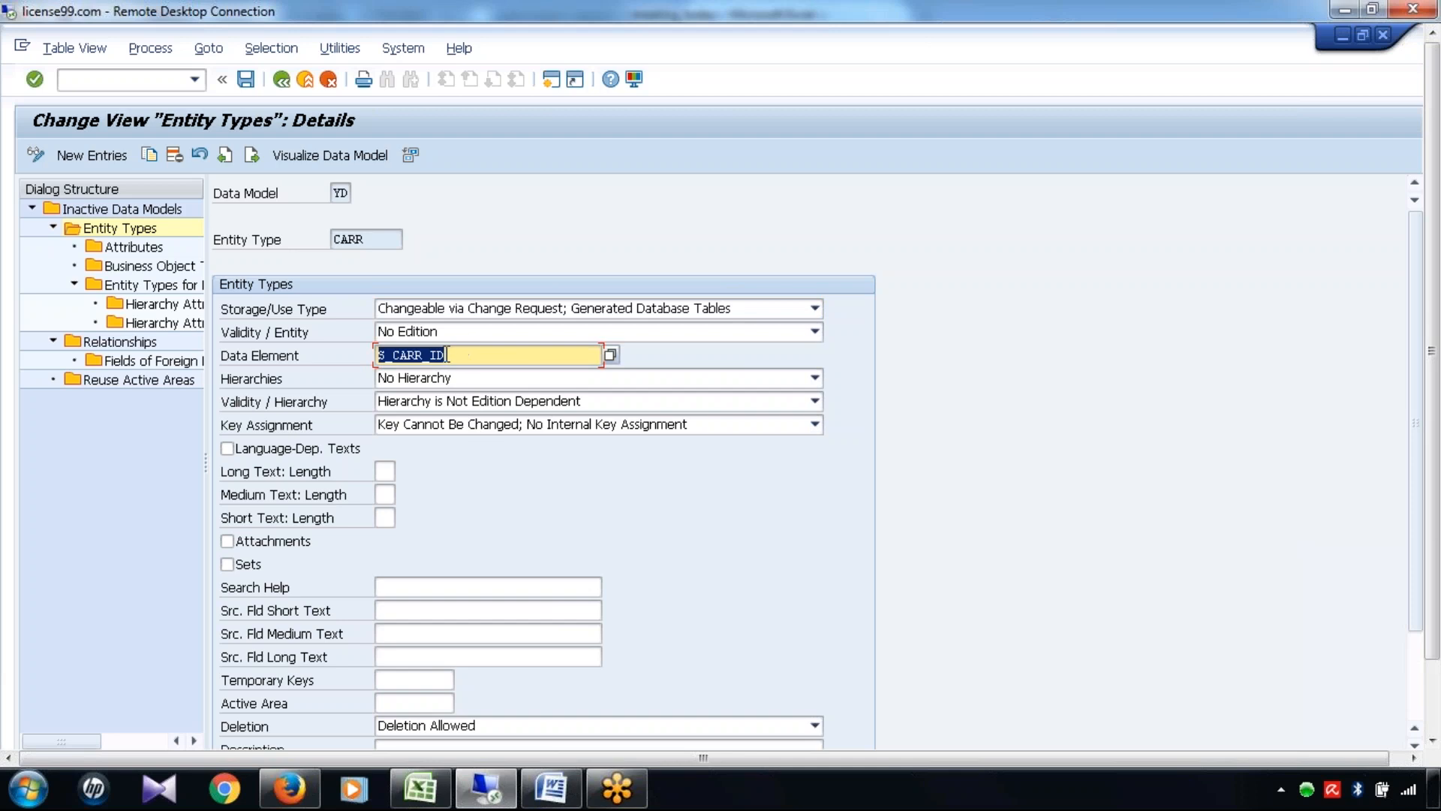
click(380, 240)
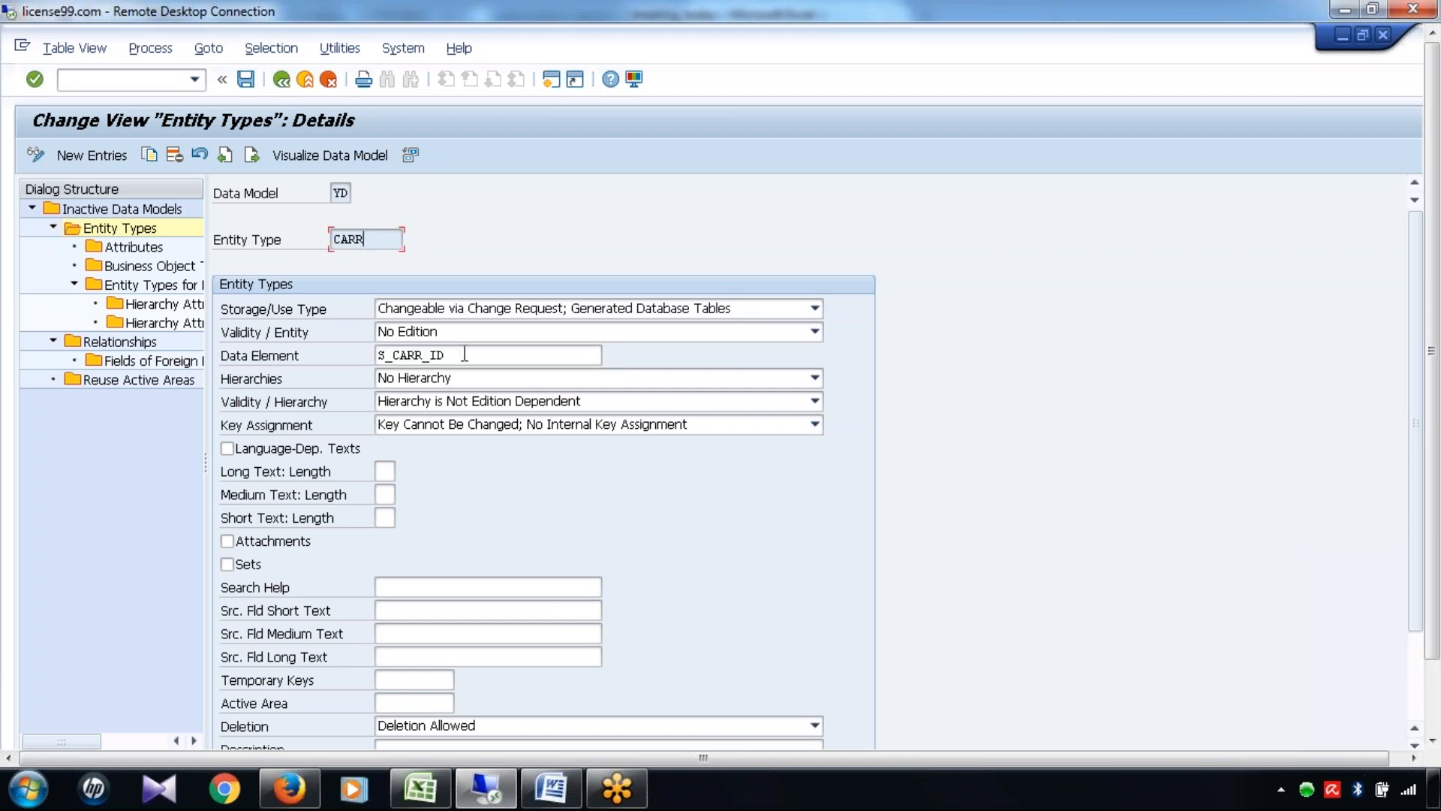
drag(465, 353, 374, 354)
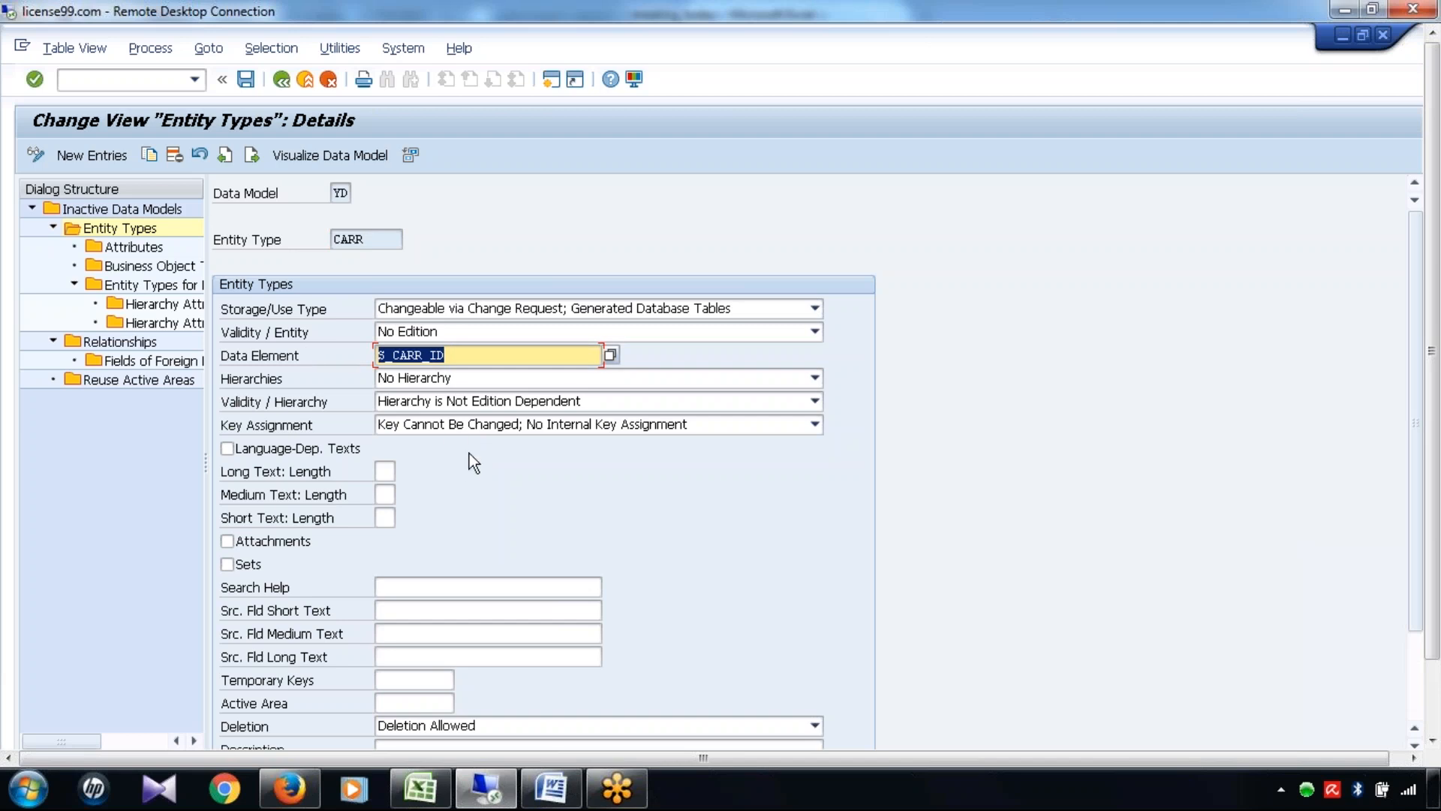
Set the Medium Text: Length of entity type CARR to 20
click(385, 471)
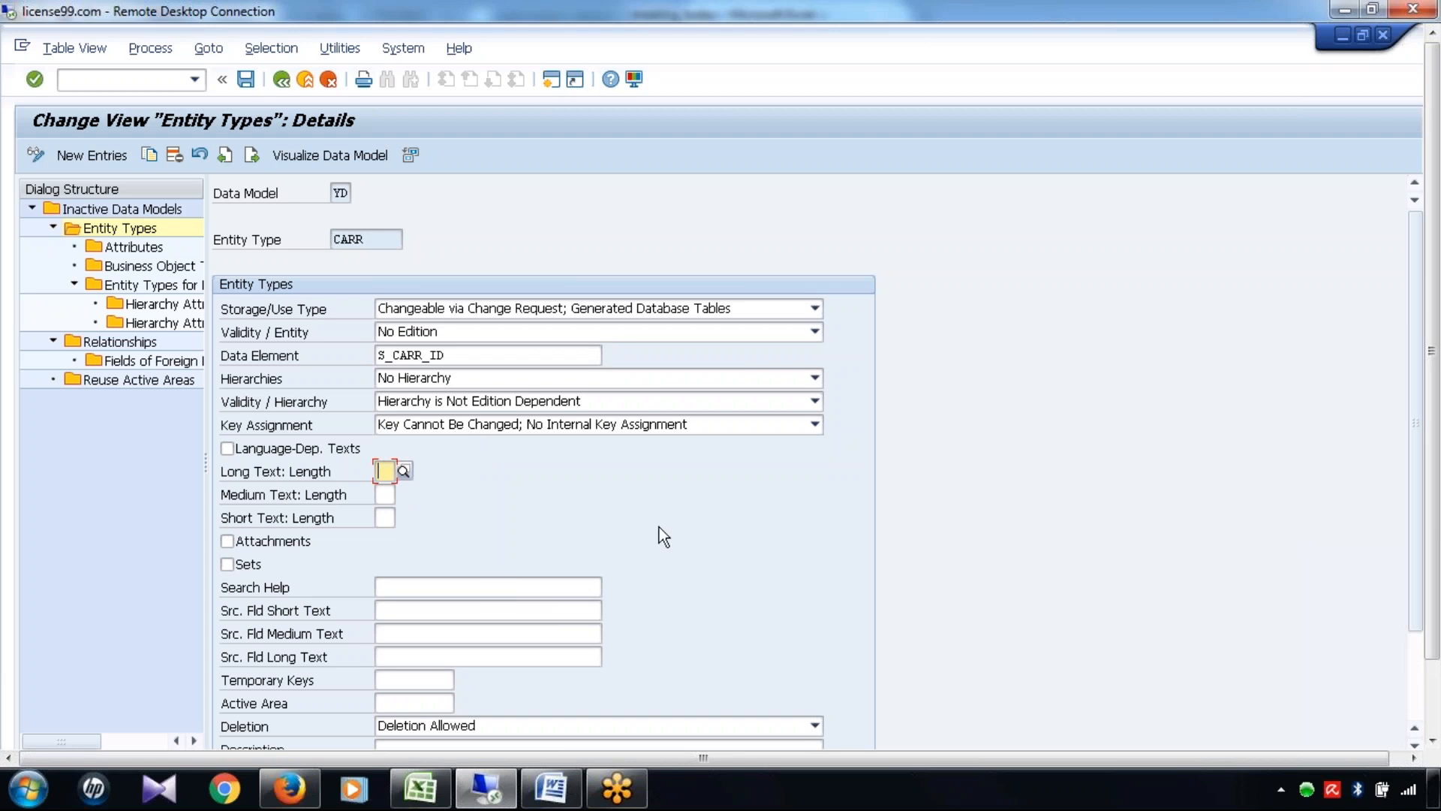
click(390, 499)
text(20)
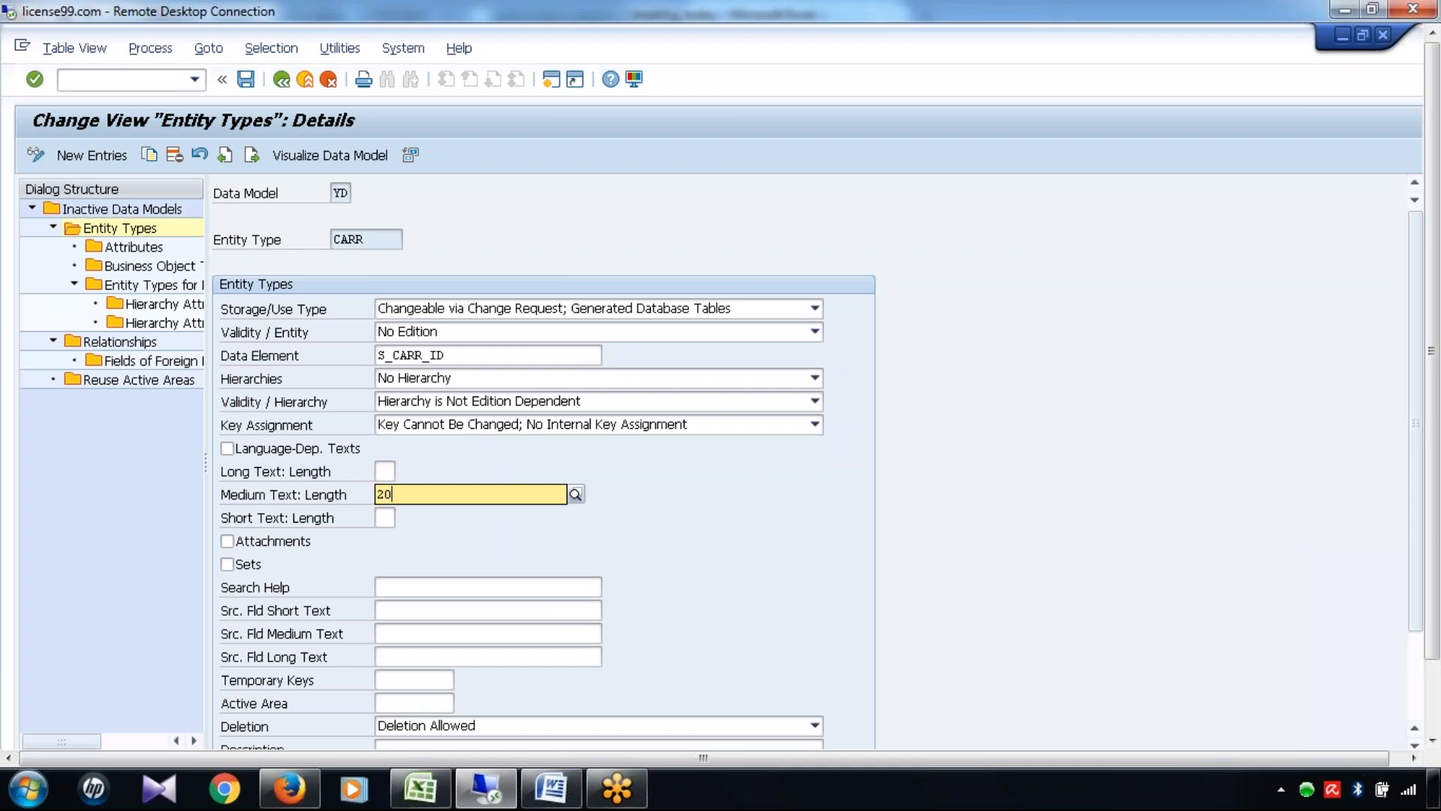
click(745, 497)
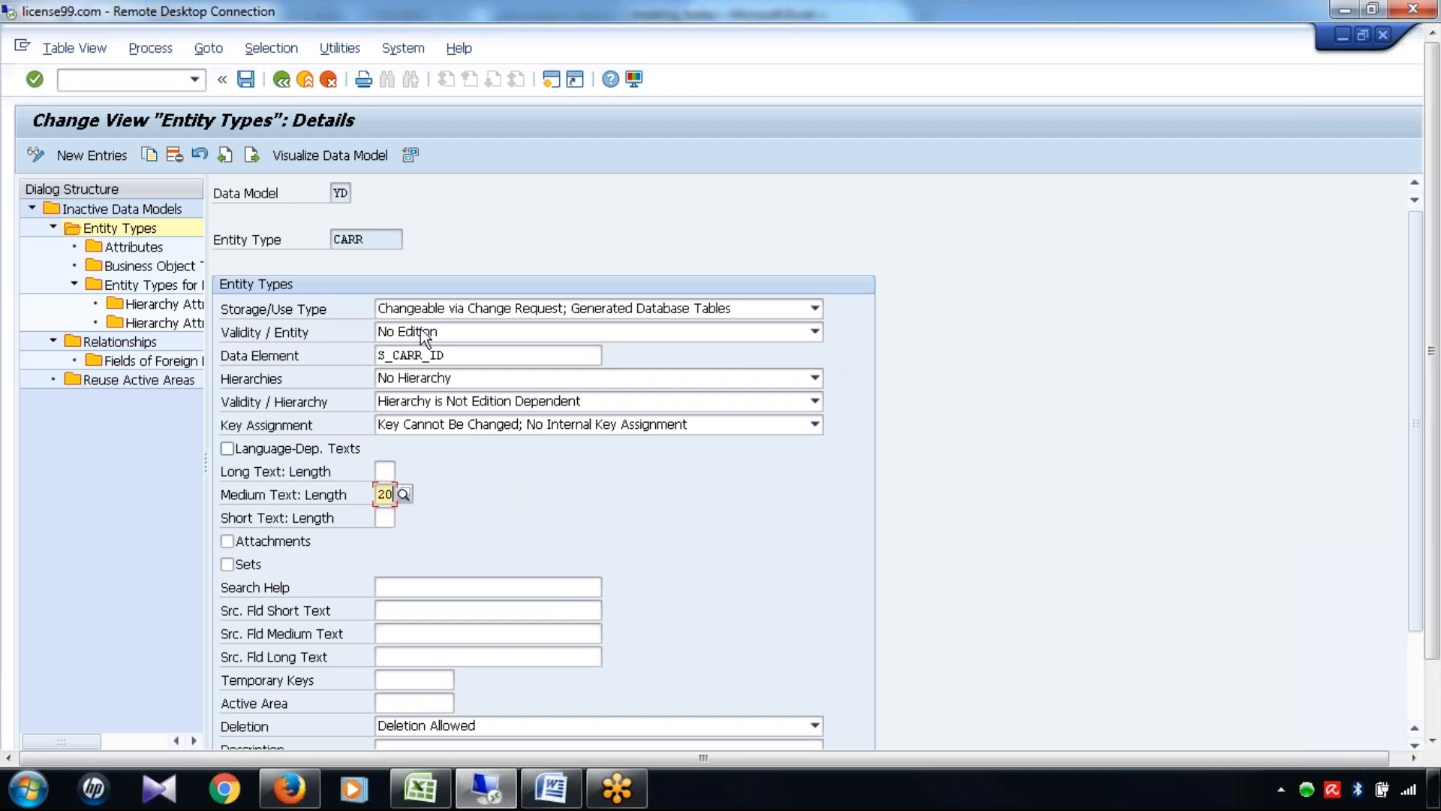
drag(486, 356, 285, 330)
drag(390, 237, 259, 235)
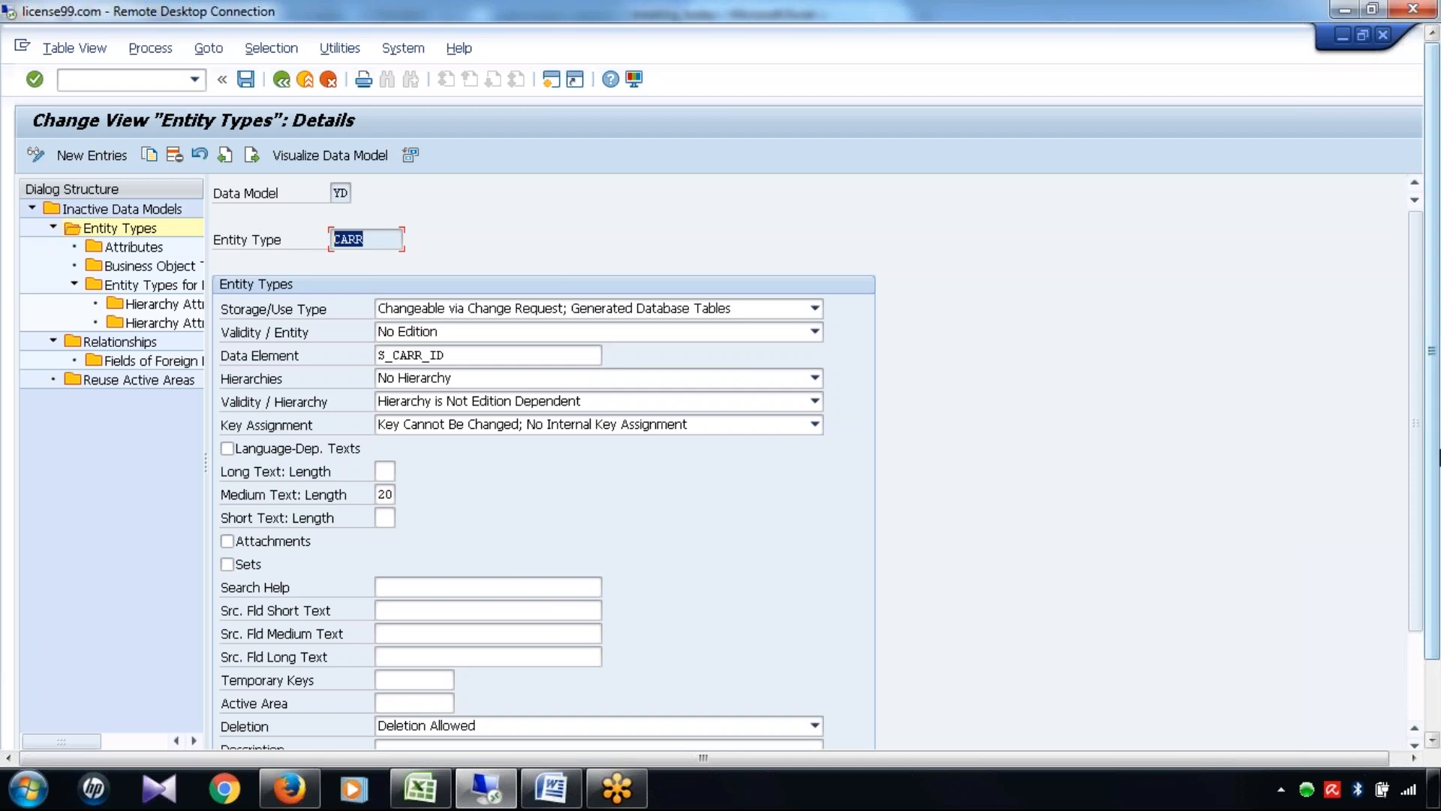
Enter "CARRID of Airline" as the Description of entity type CARR
drag(1435, 467, 1435, 538)
scroll(858, 610, down, 3)
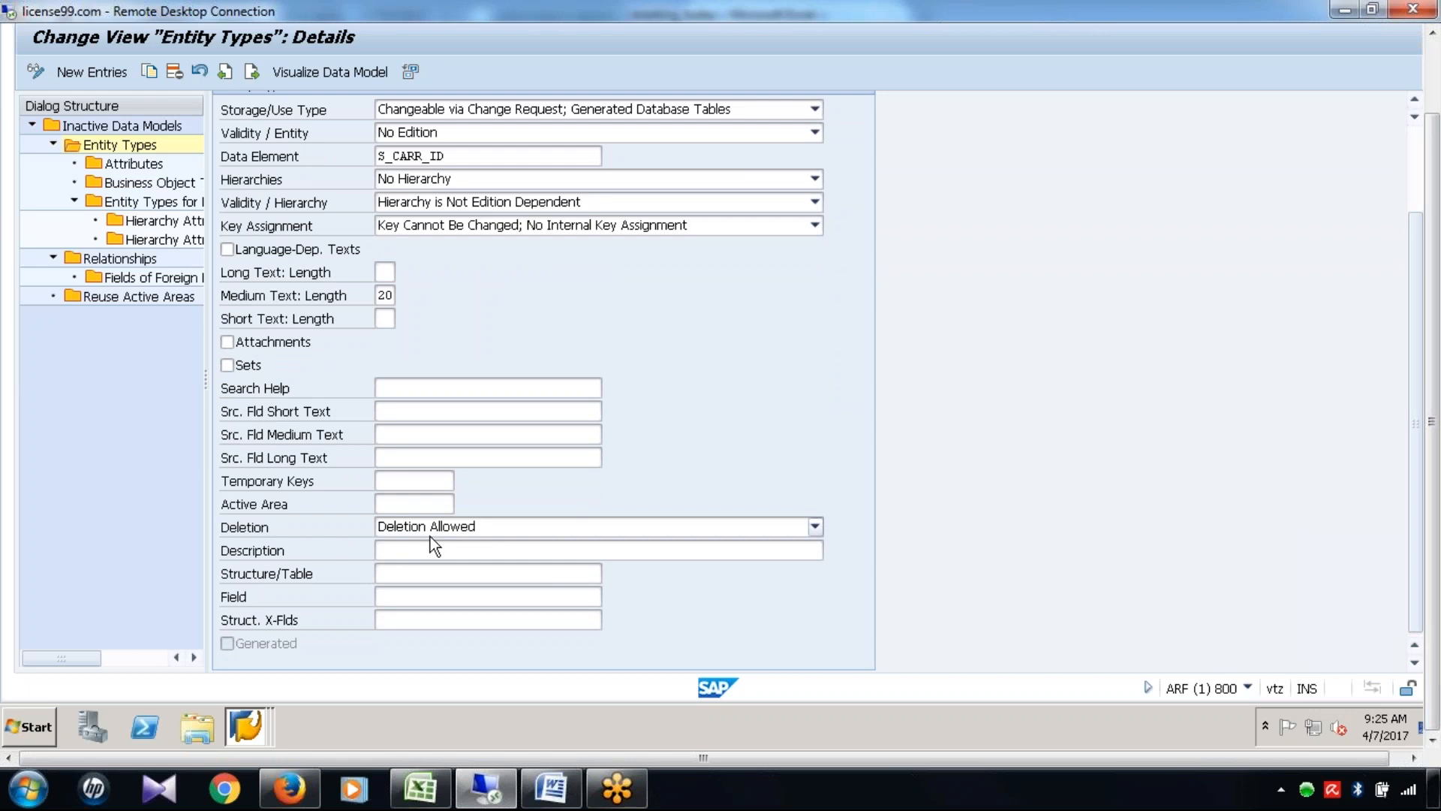
scroll(1426, 199, up, 3)
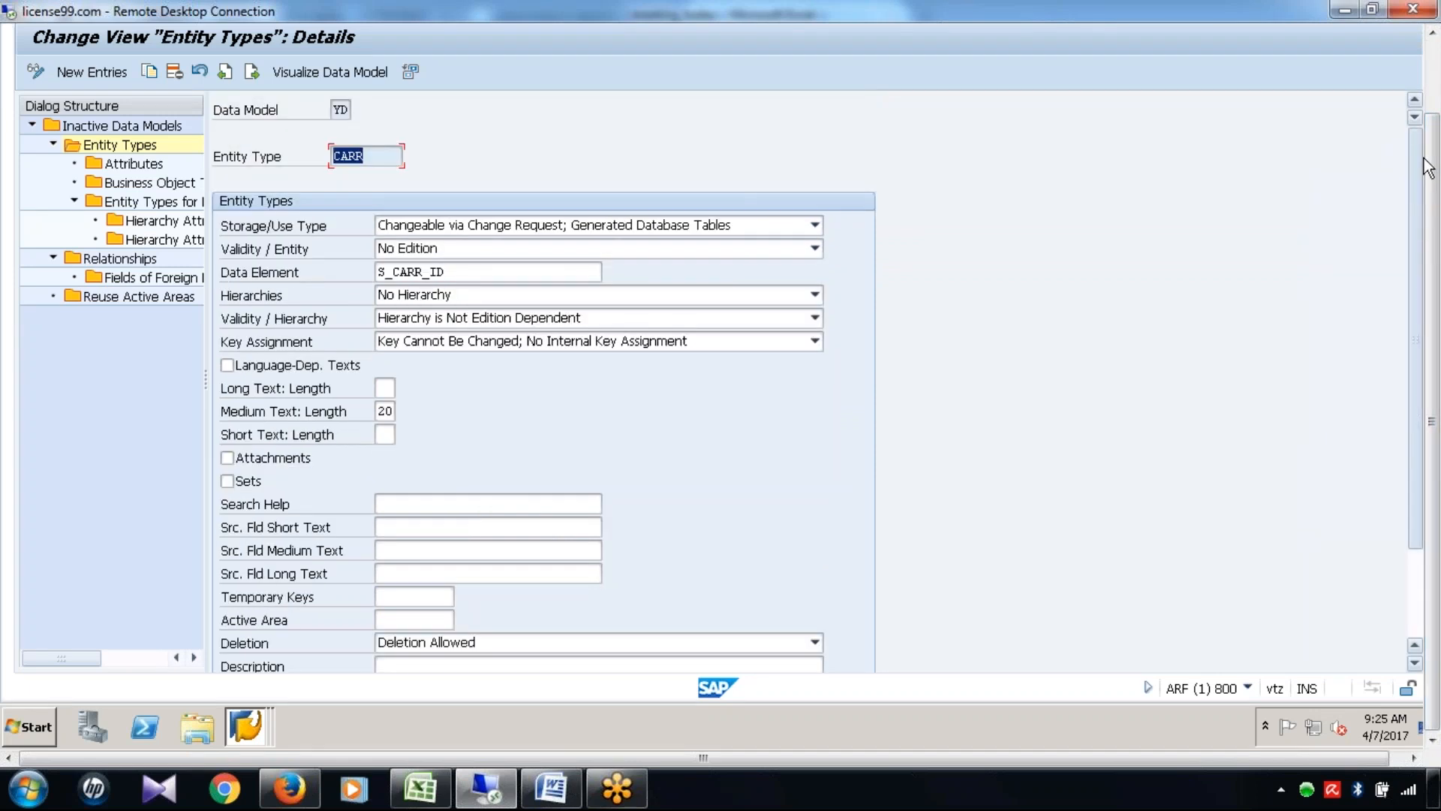
scroll(1420, 390, down, 3)
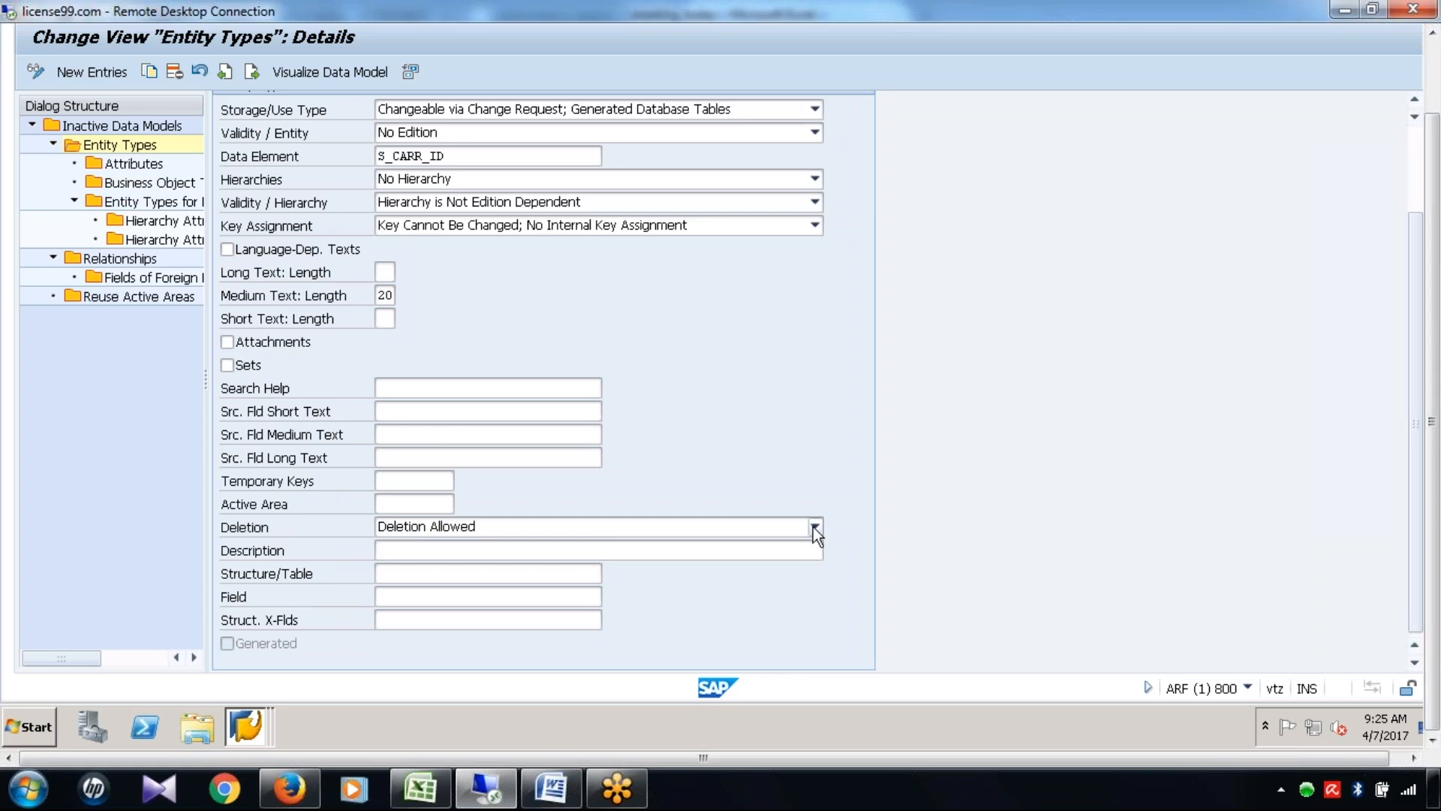
click(1416, 159)
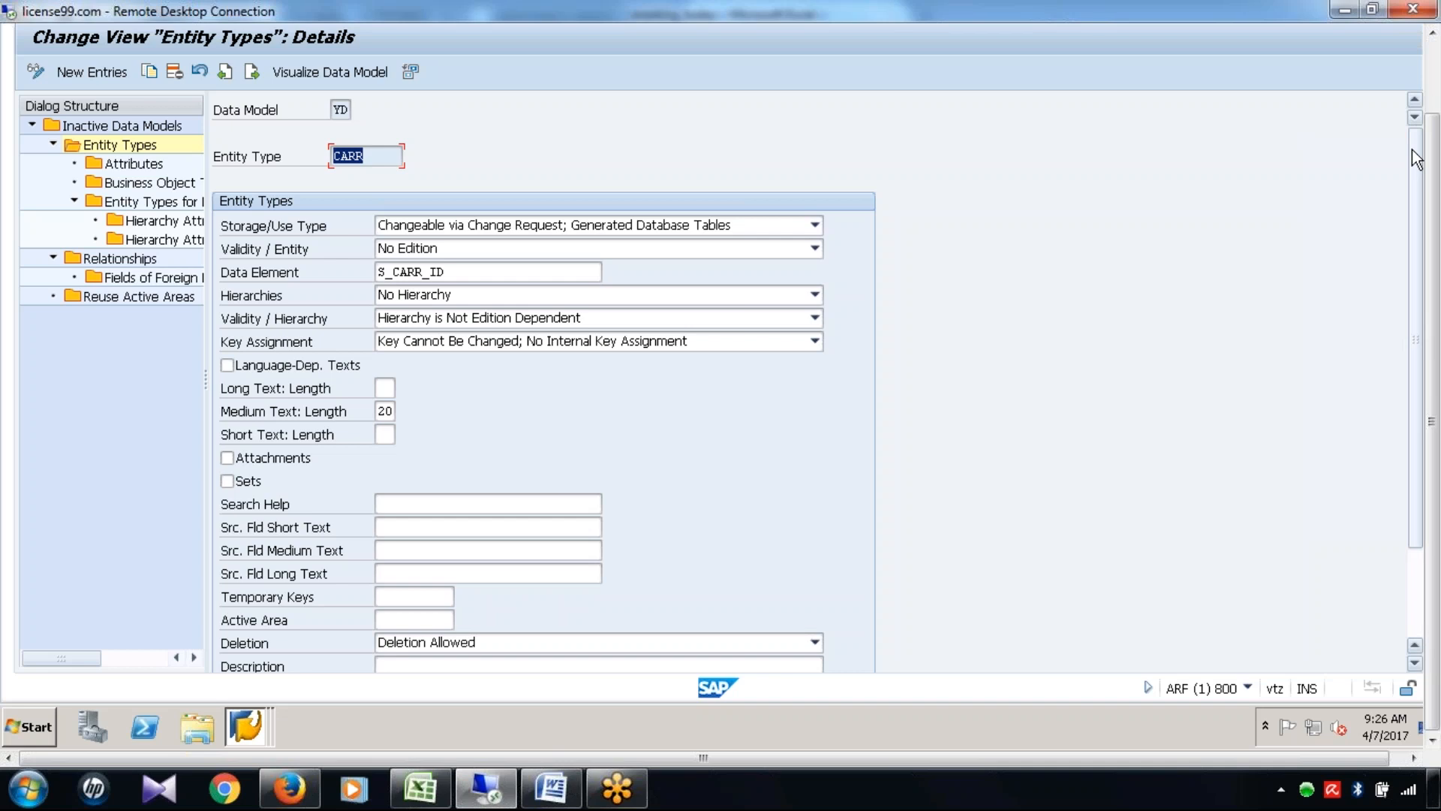
drag(1416, 157, 1416, 244)
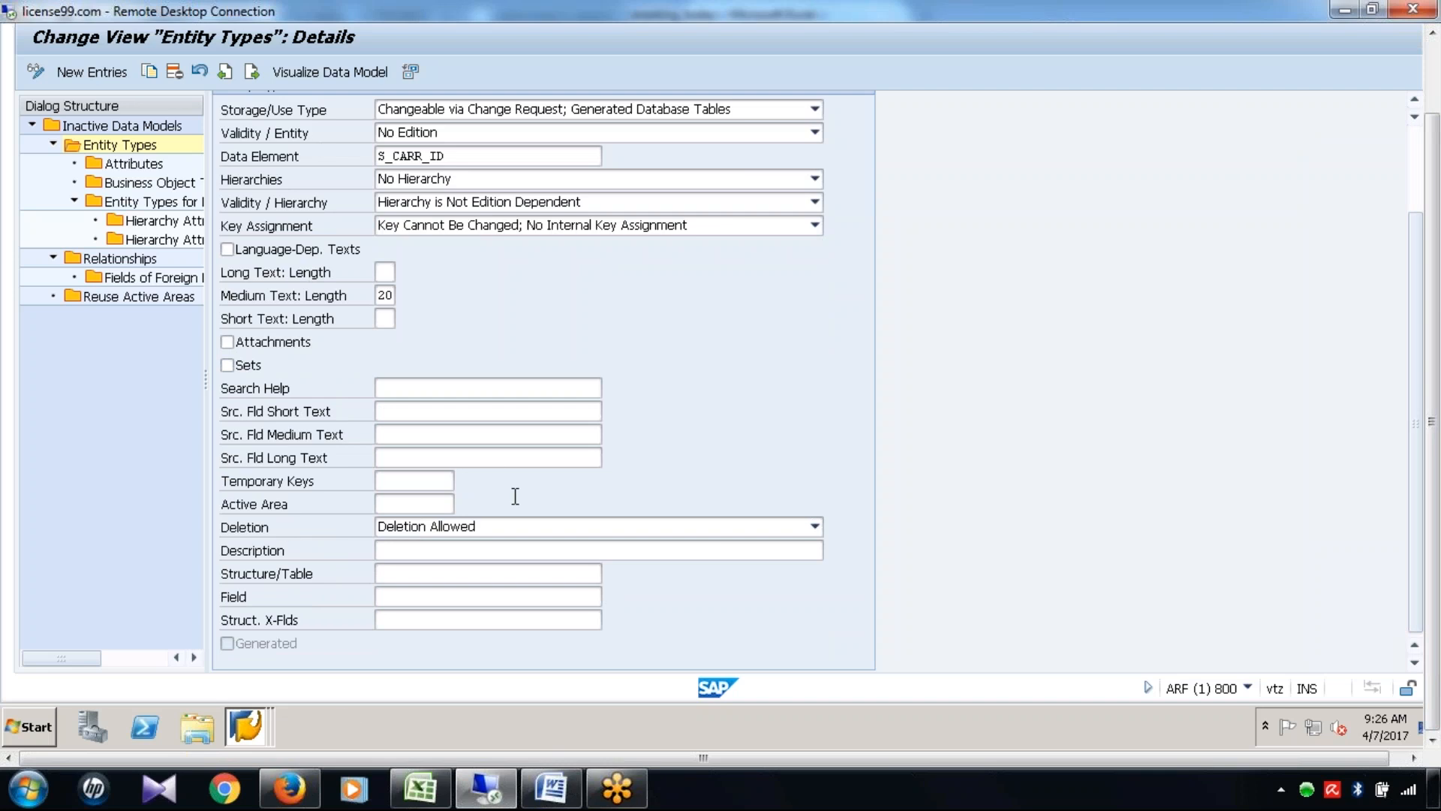
click(499, 549)
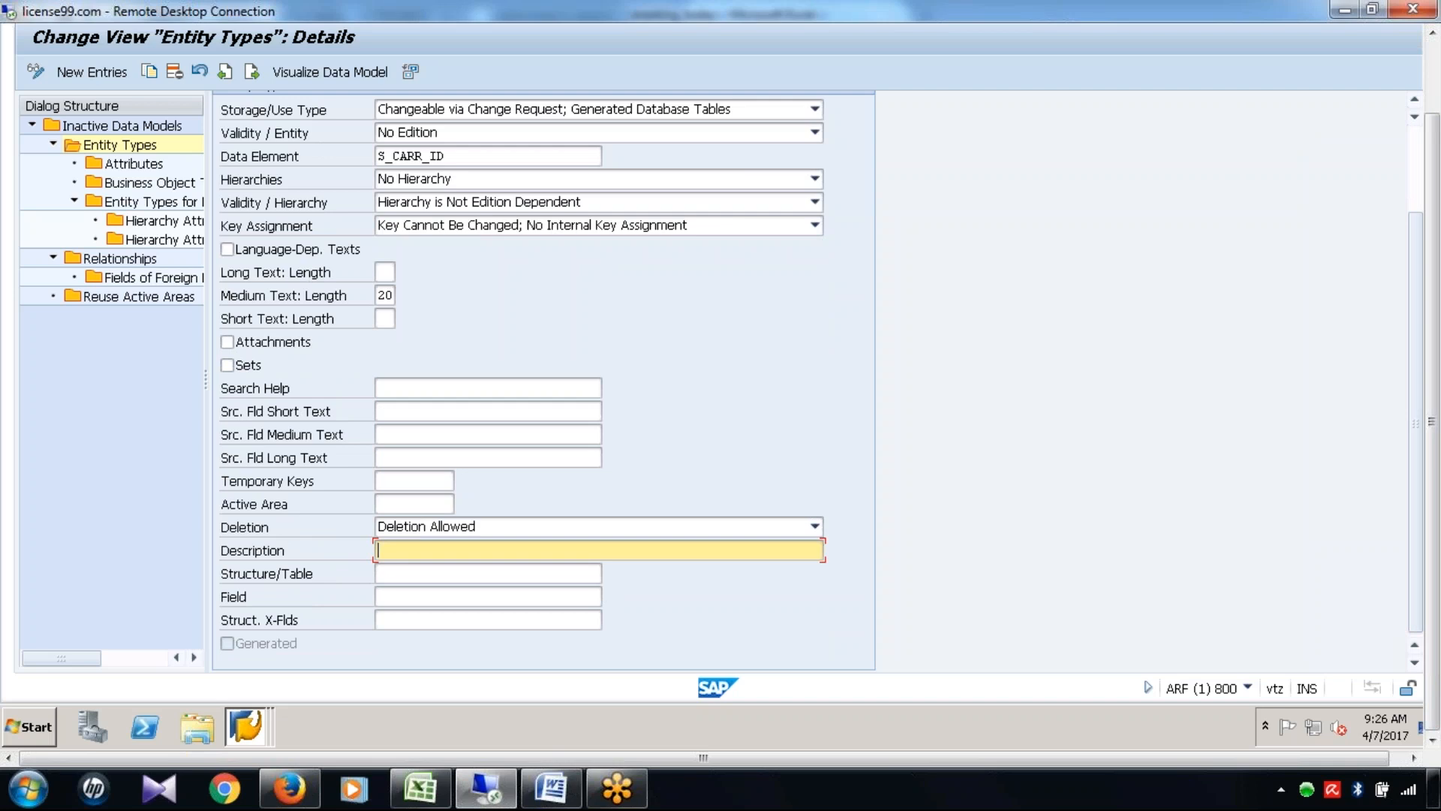
click(1420, 191)
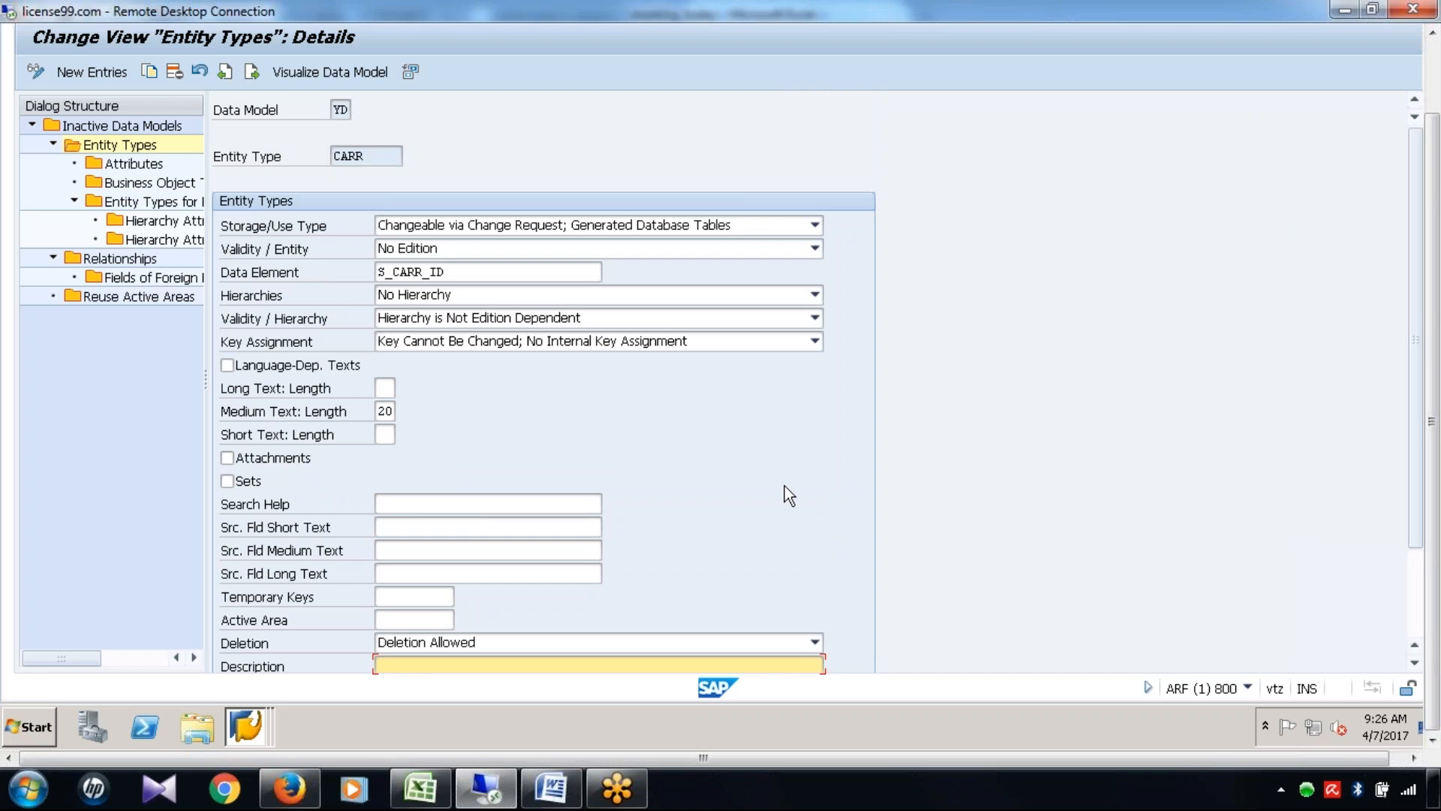
drag(1418, 452, 1421, 415)
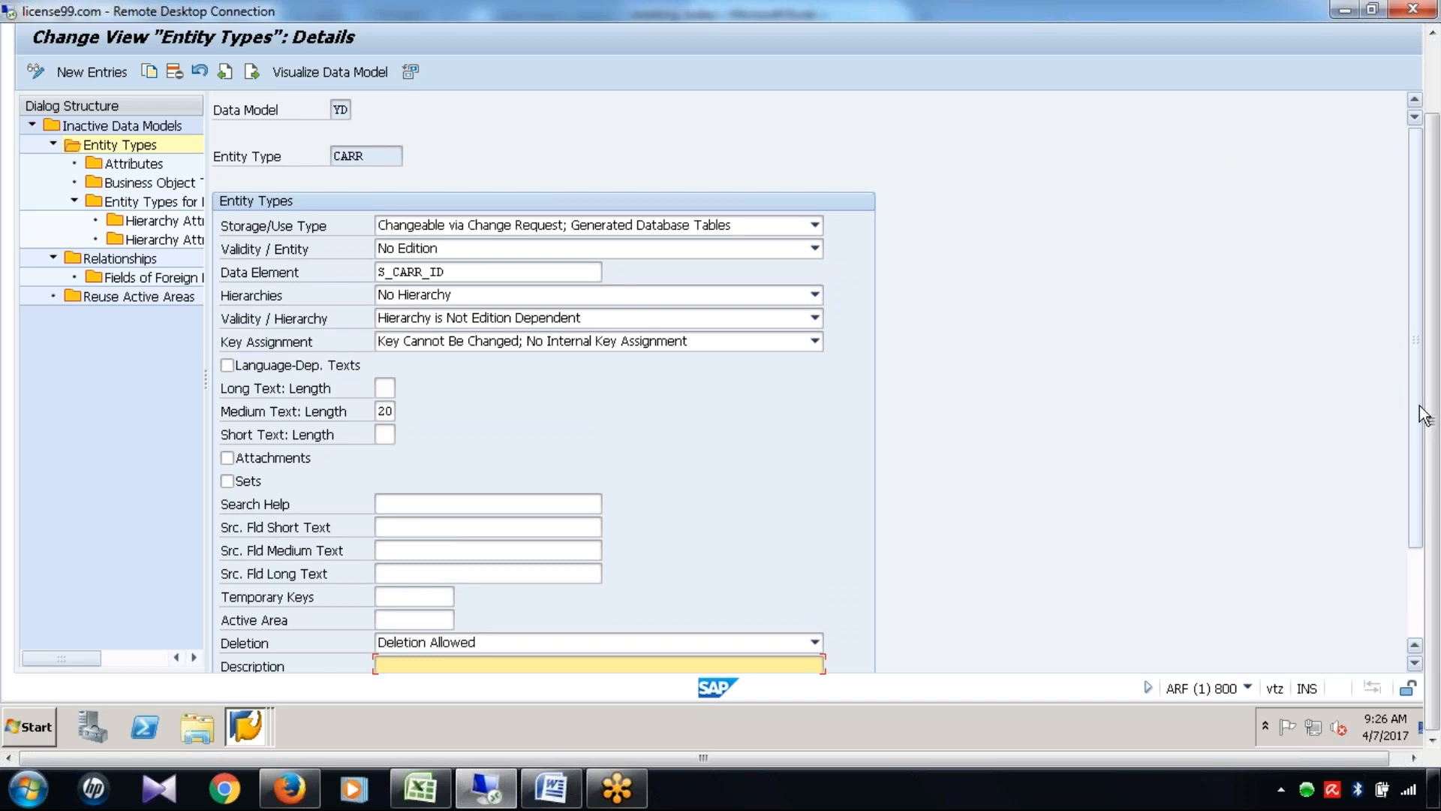
drag(1415, 418, 1417, 526)
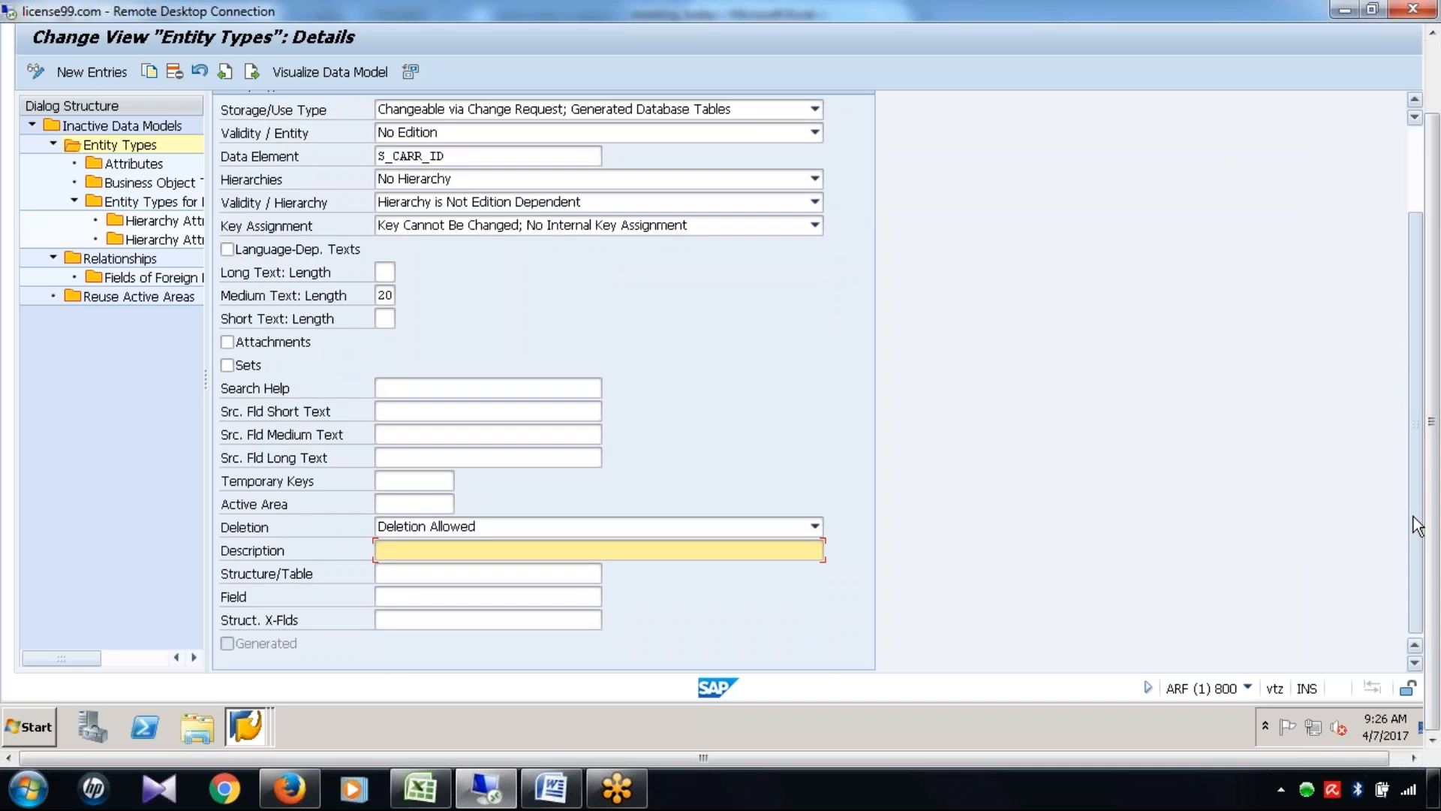
click(689, 551)
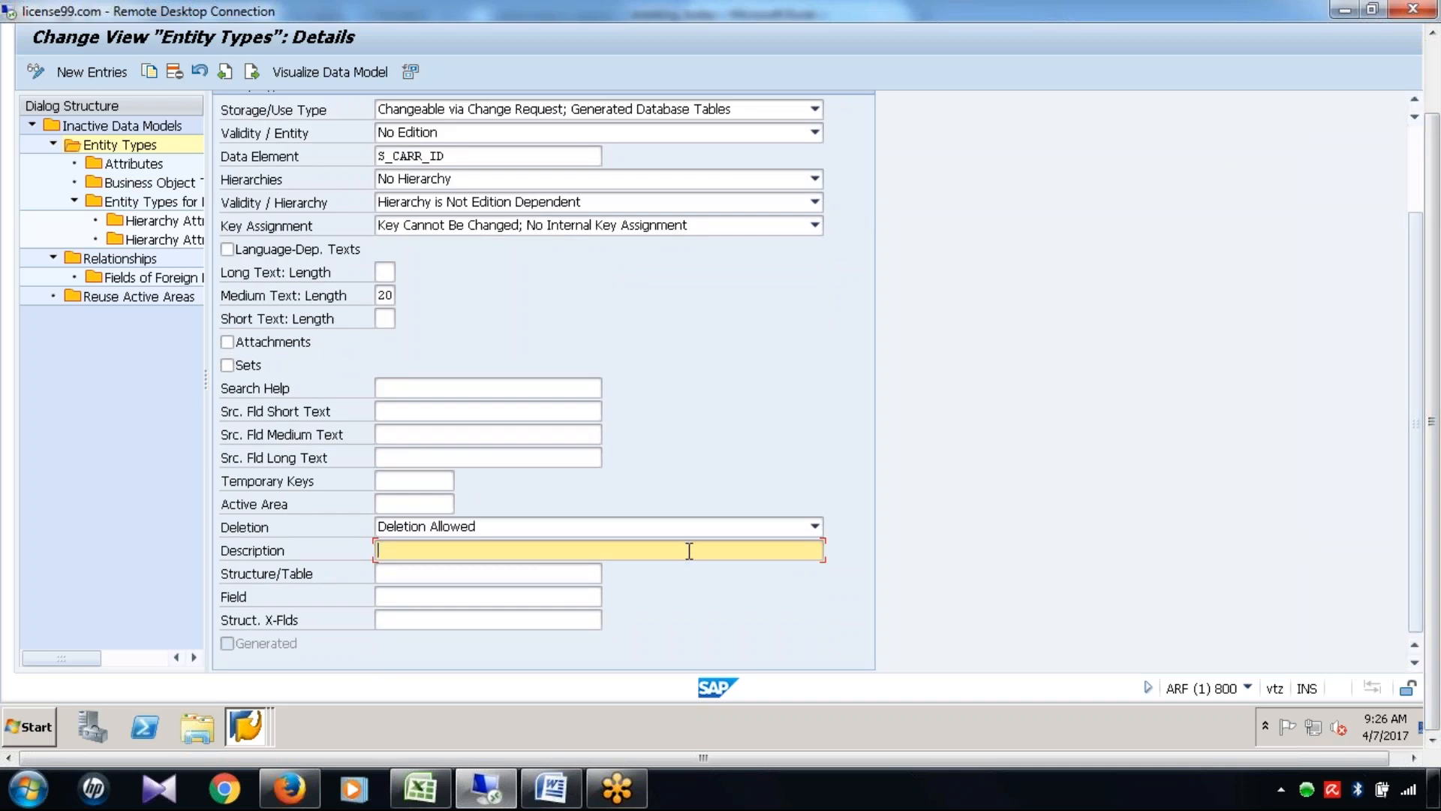
text(CARRID of Airline)
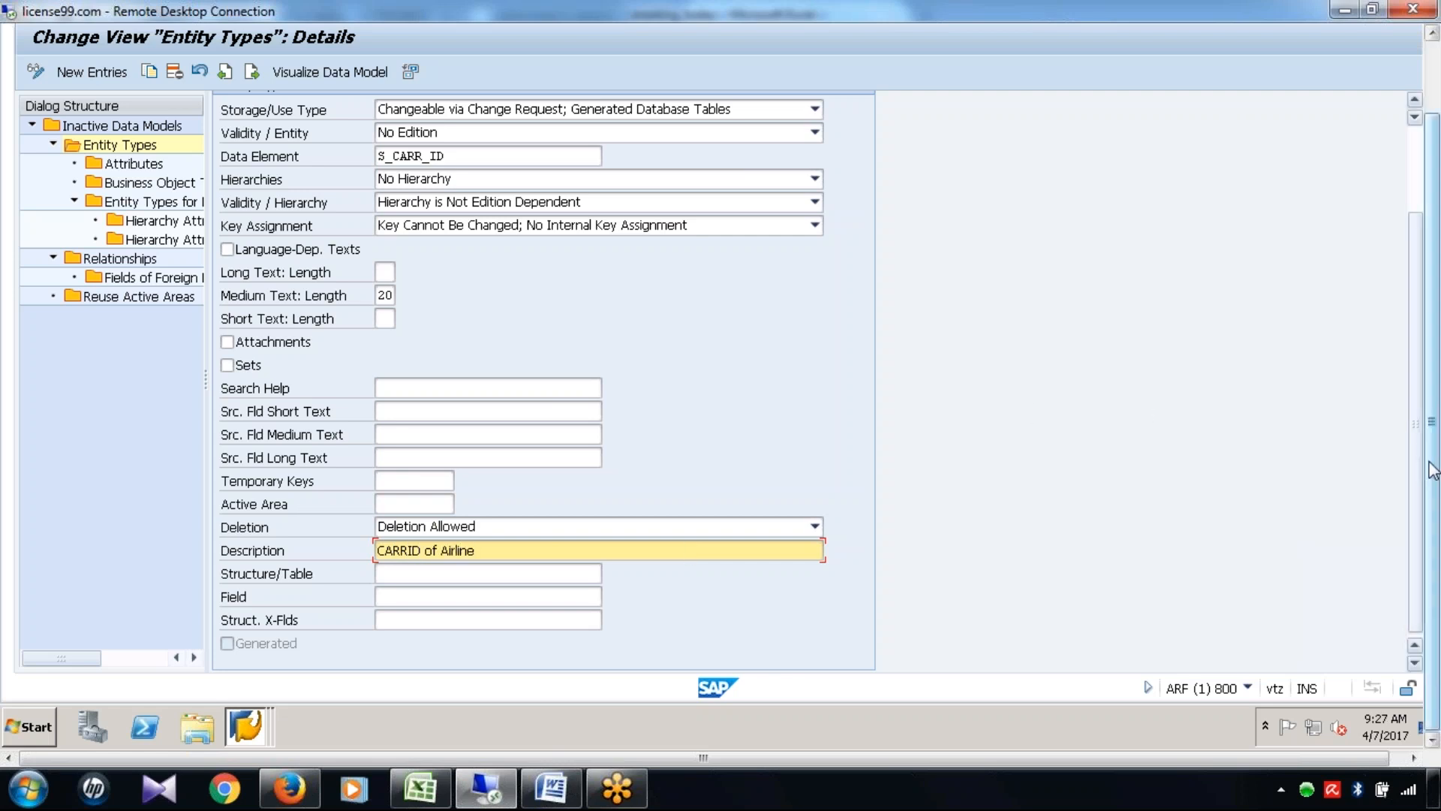
Save the text length and description of entity type CARR, and confirm saving the changes
scroll(900, 303, up, 3)
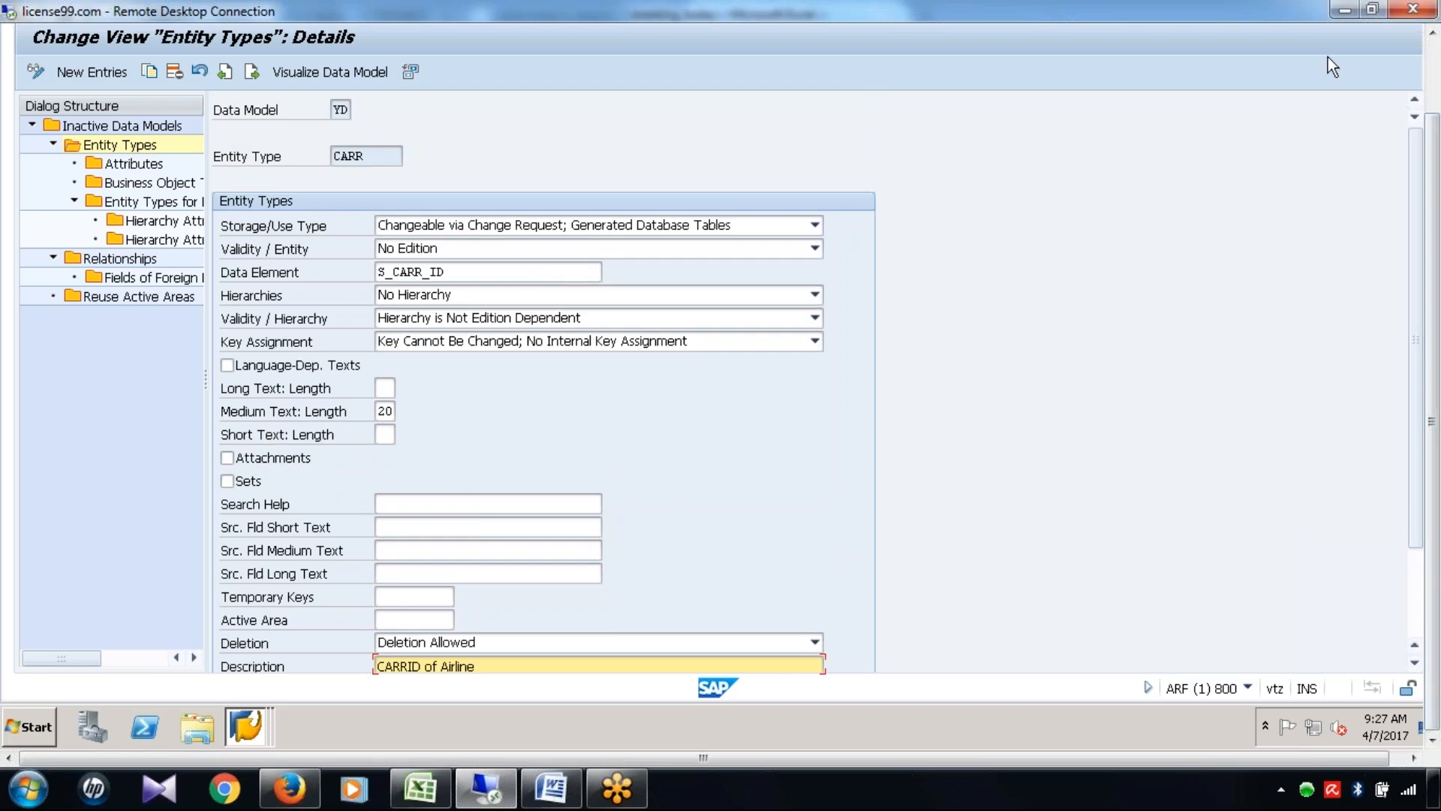
click(1434, 75)
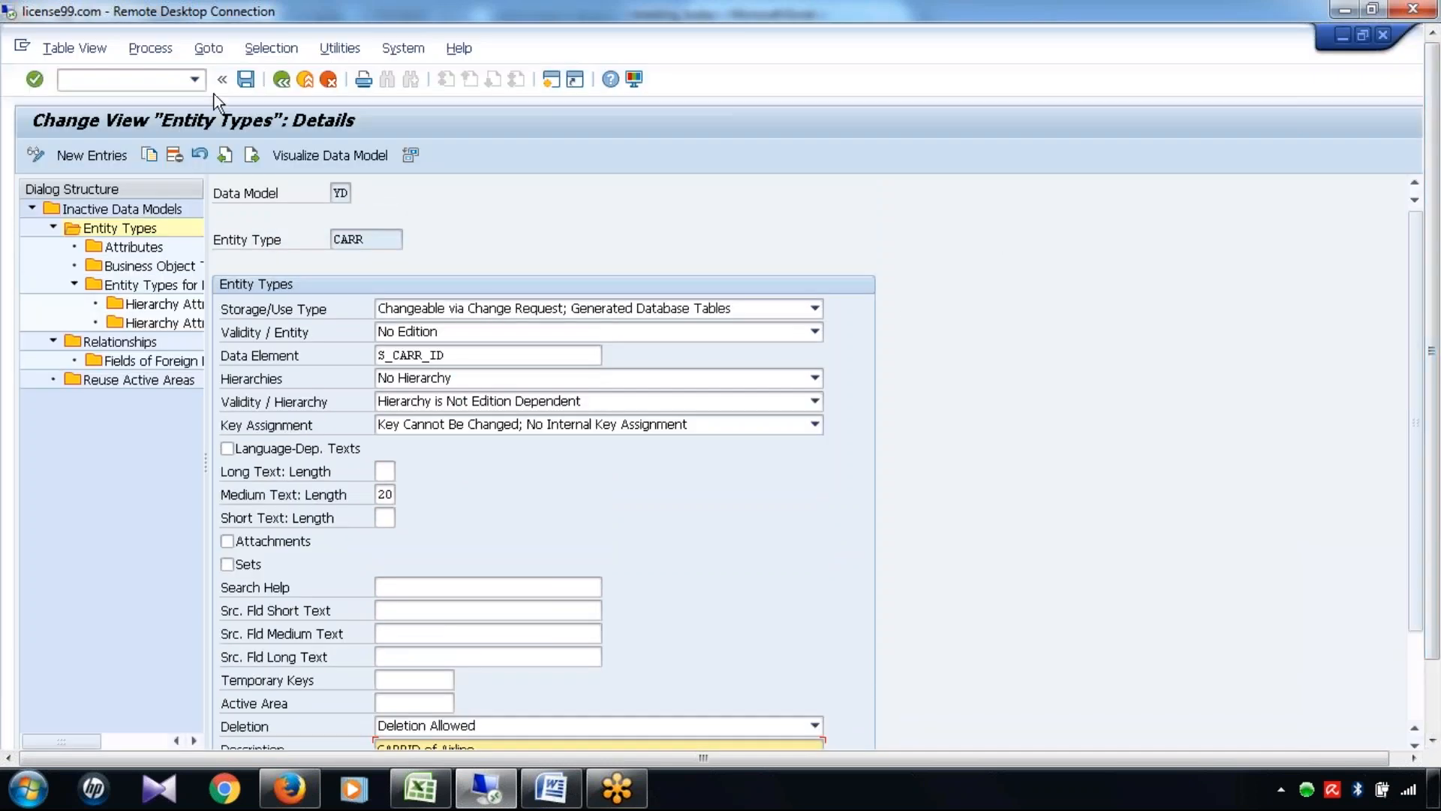
click(245, 78)
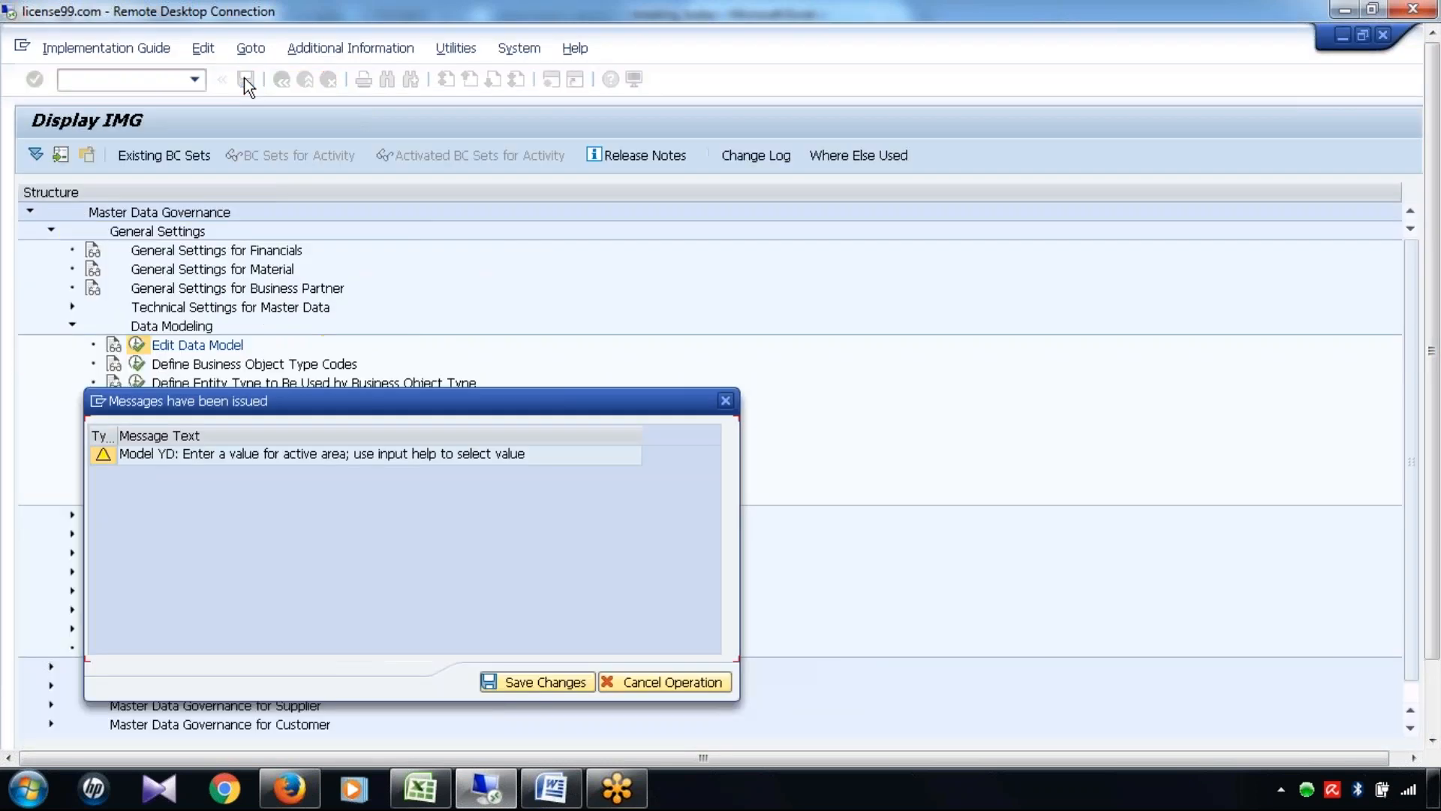
key(Return)
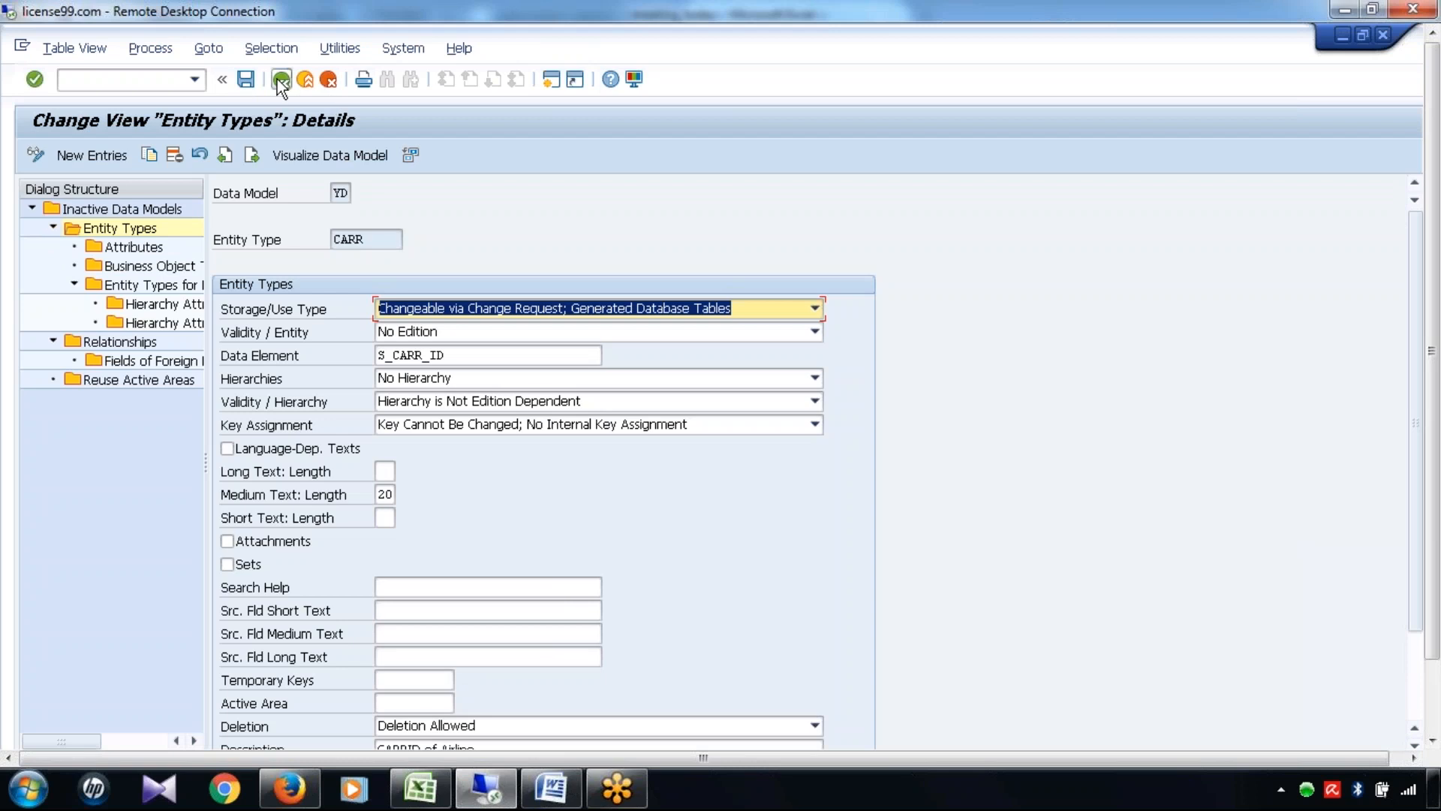
Return to the entity types overview, select CARR and open its Attributes view
click(280, 83)
click(278, 287)
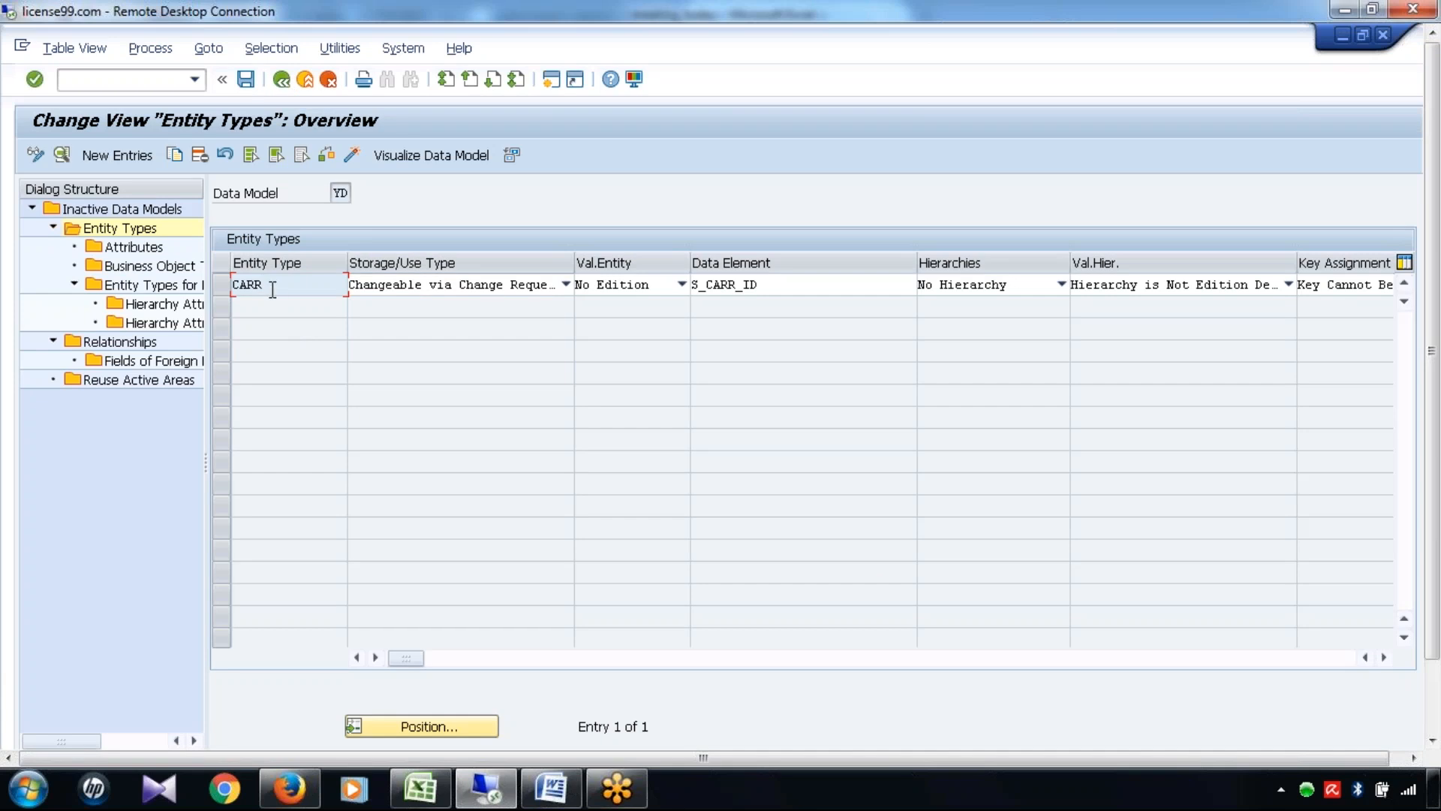
click(224, 287)
double_click(141, 248)
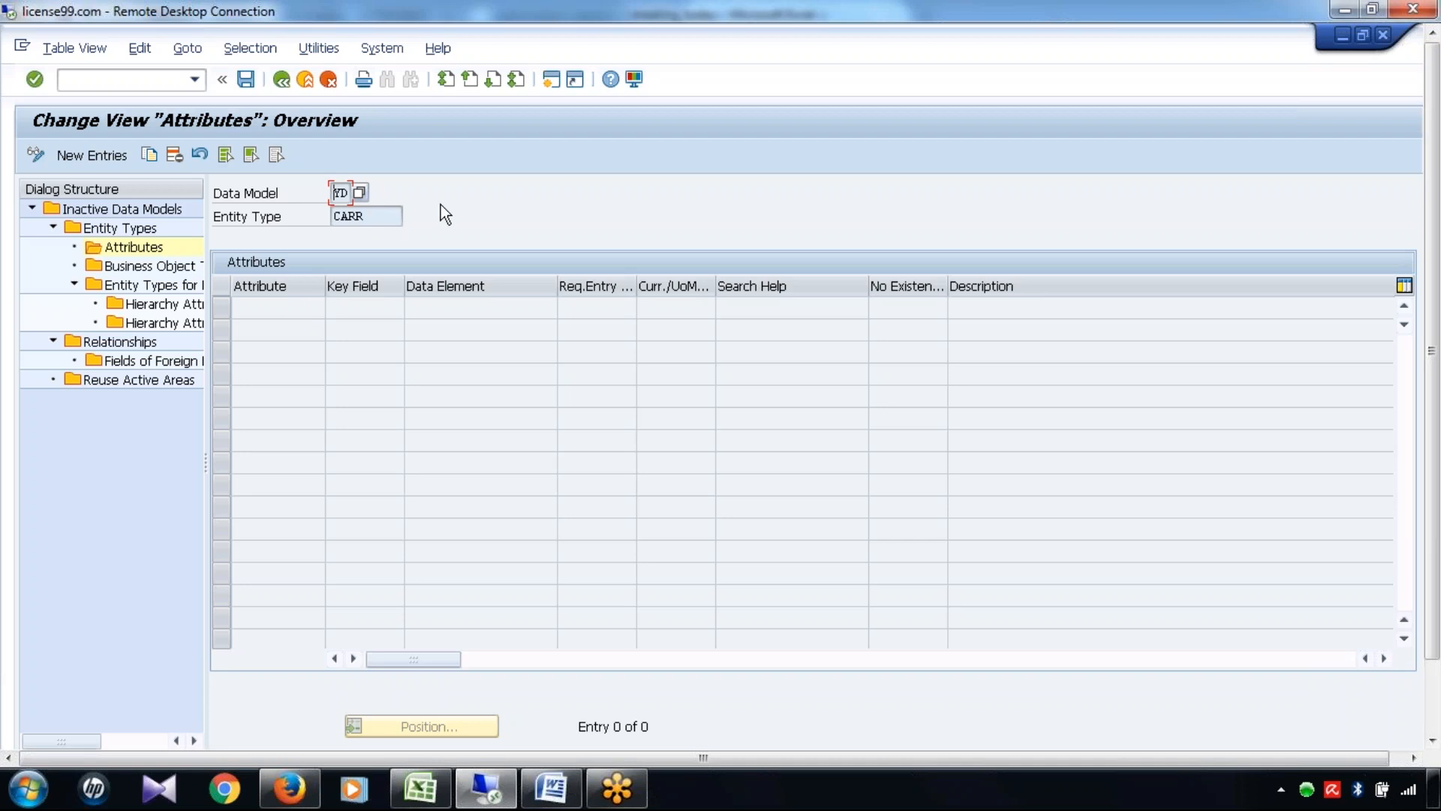
Create a new attribute entry URL with data element S_CARRURL for entity type CARR
drag(376, 216, 319, 219)
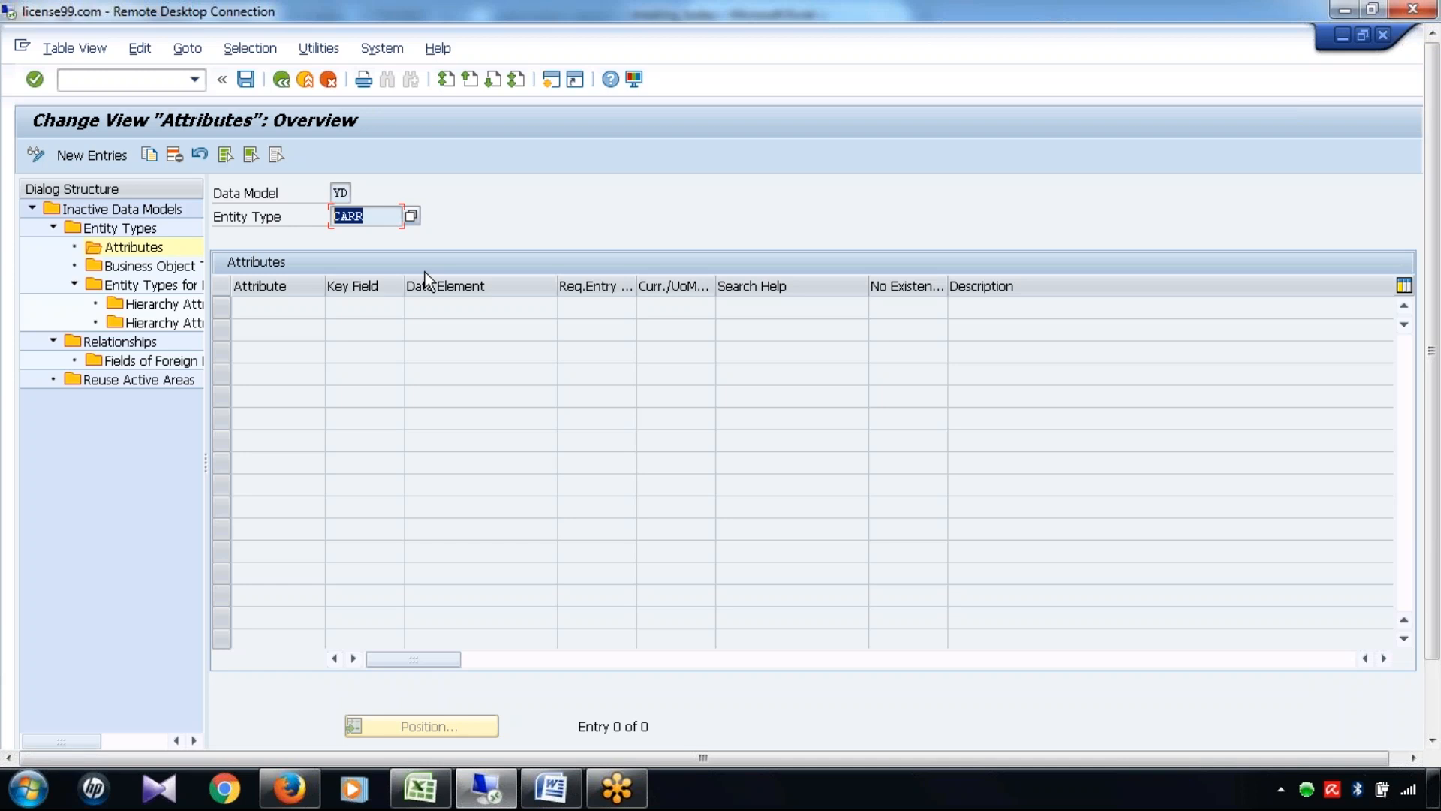
click(109, 159)
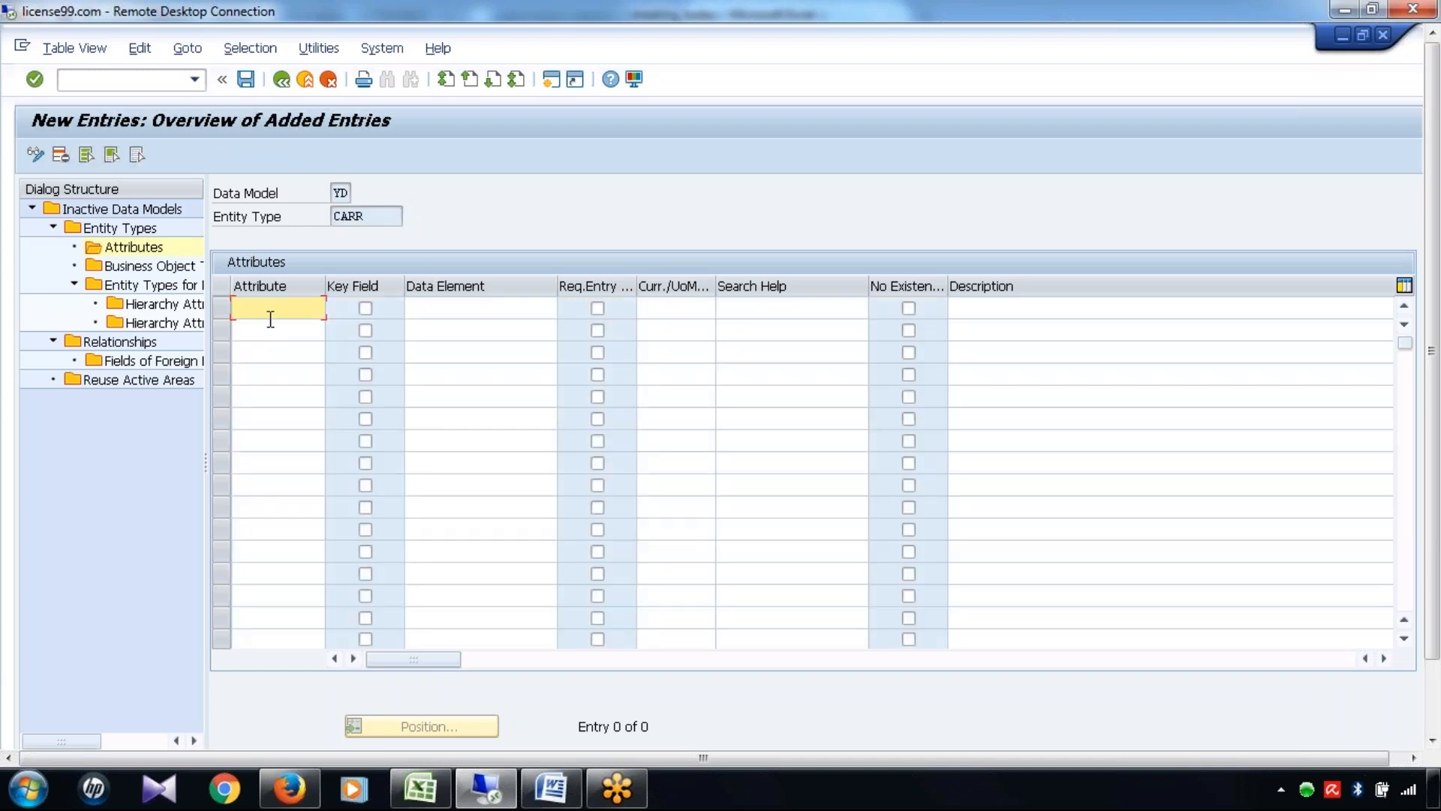
text(URL)
key(Tab)
key(Tab)
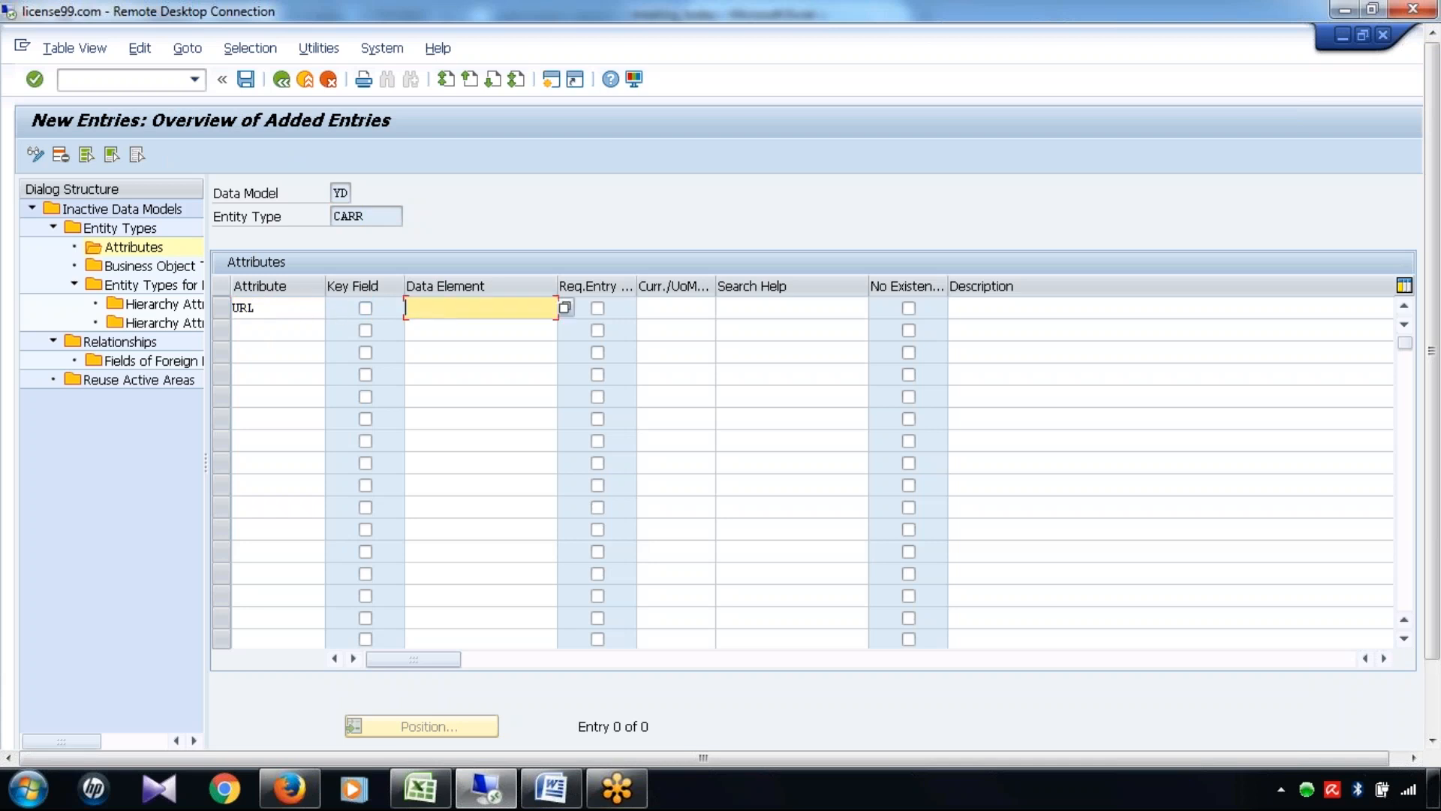
text(S_CARRURL)
Set the description of attribute URL to "Airline URL", leaving its key field, required entry and search help options empty
key(Tab)
key(Tab)
key(Tab)
key(Tab)
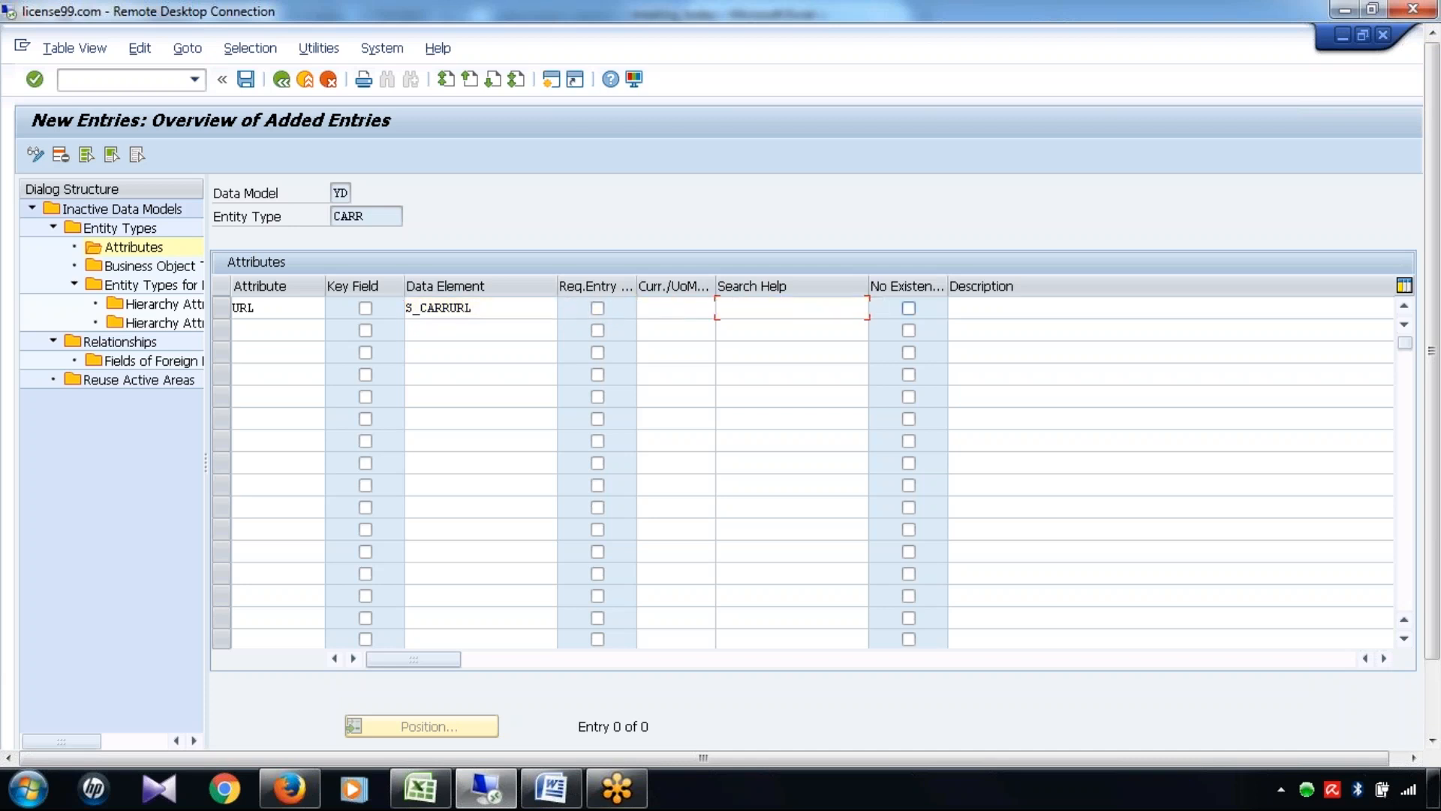
key(Tab)
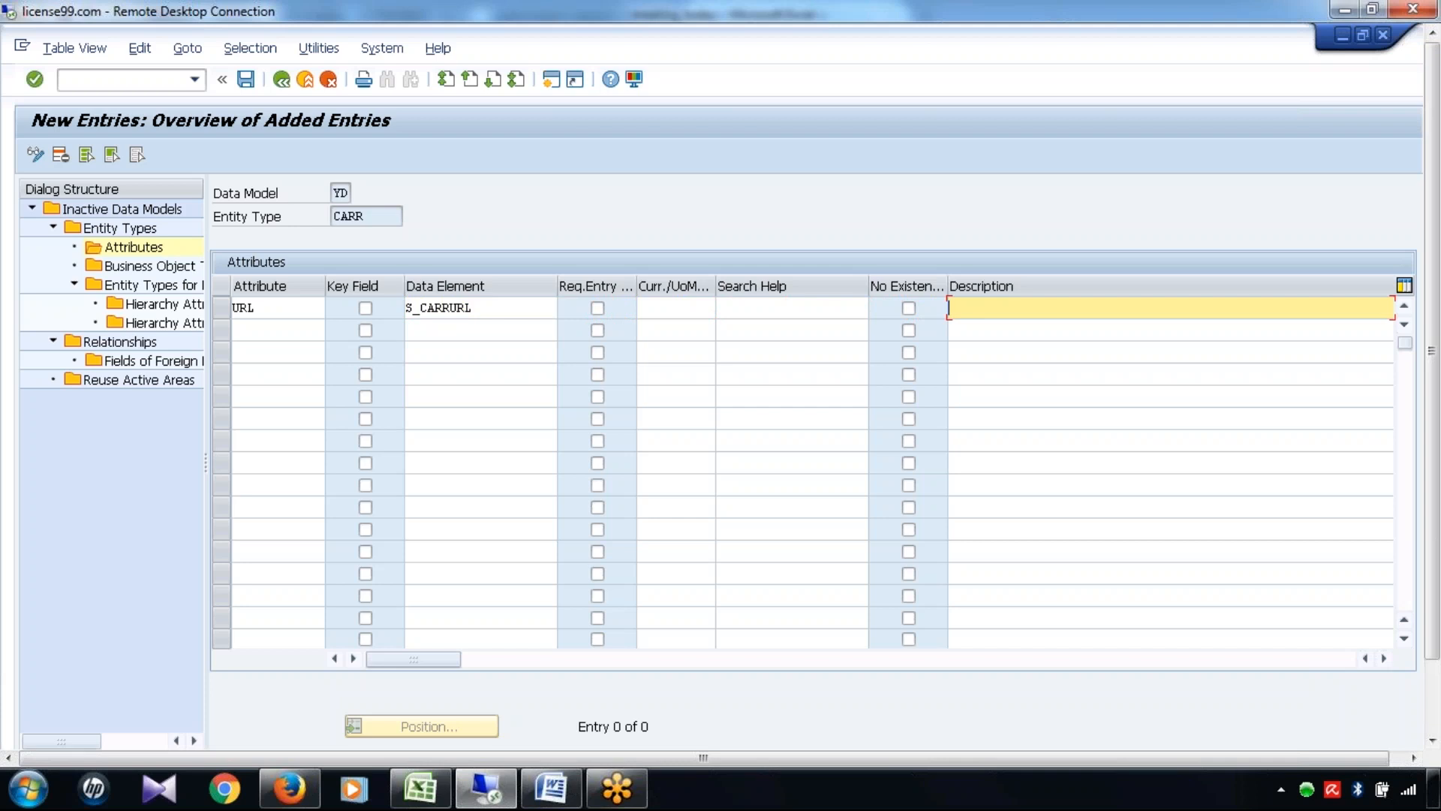
text(Airline URL)
click(272, 311)
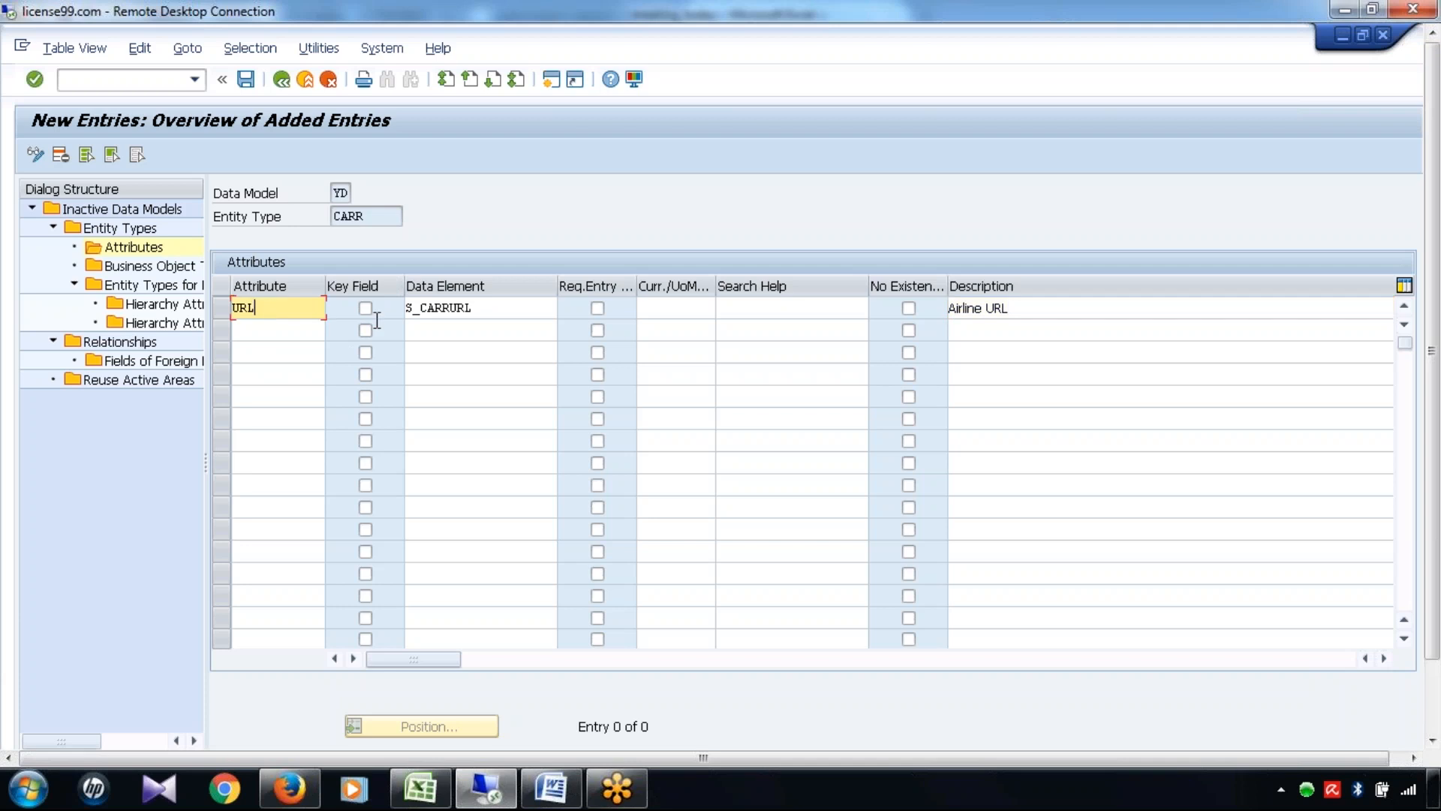
click(527, 309)
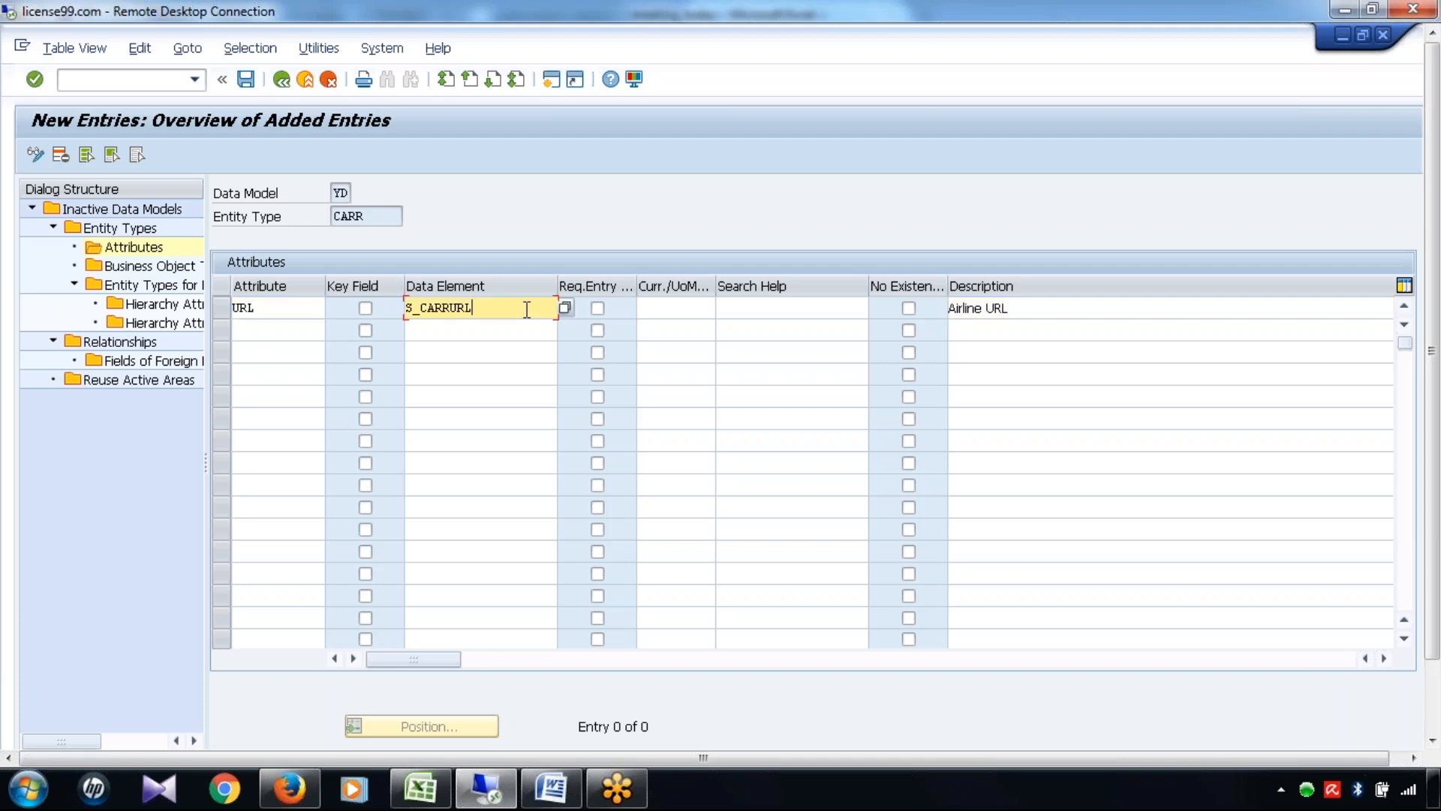
Mark attribute URL as a required entry and clear the option again
click(1038, 309)
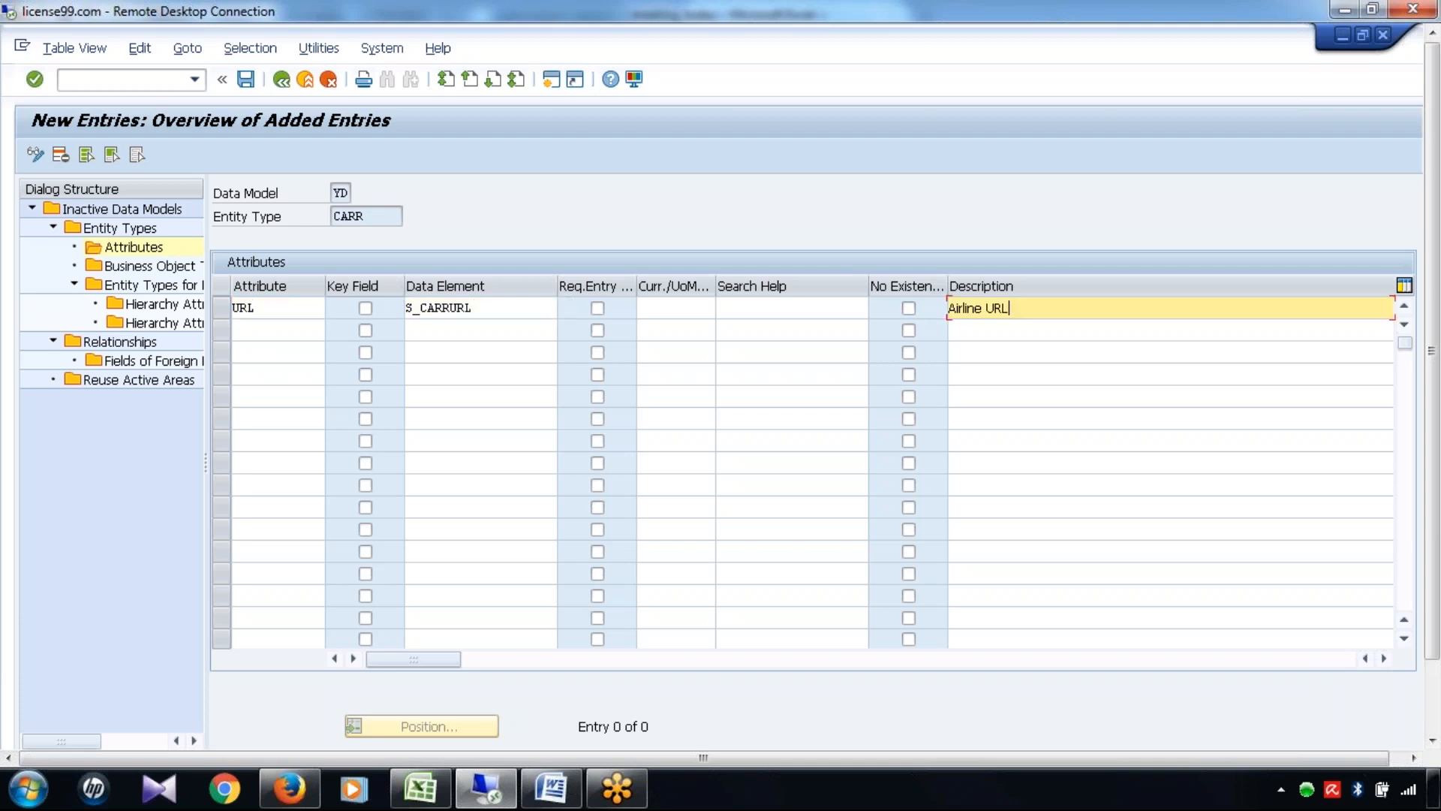
click(599, 310)
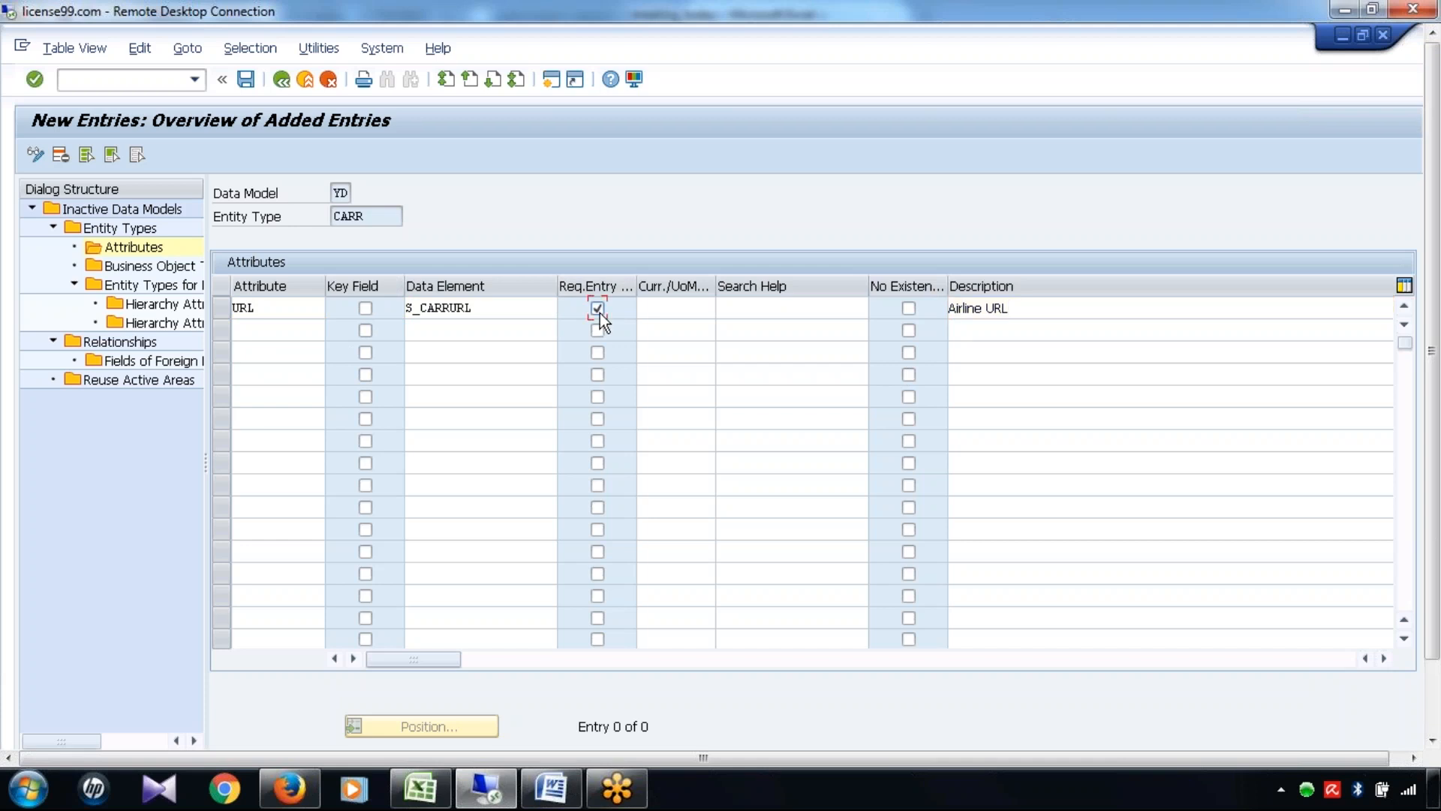
click(265, 310)
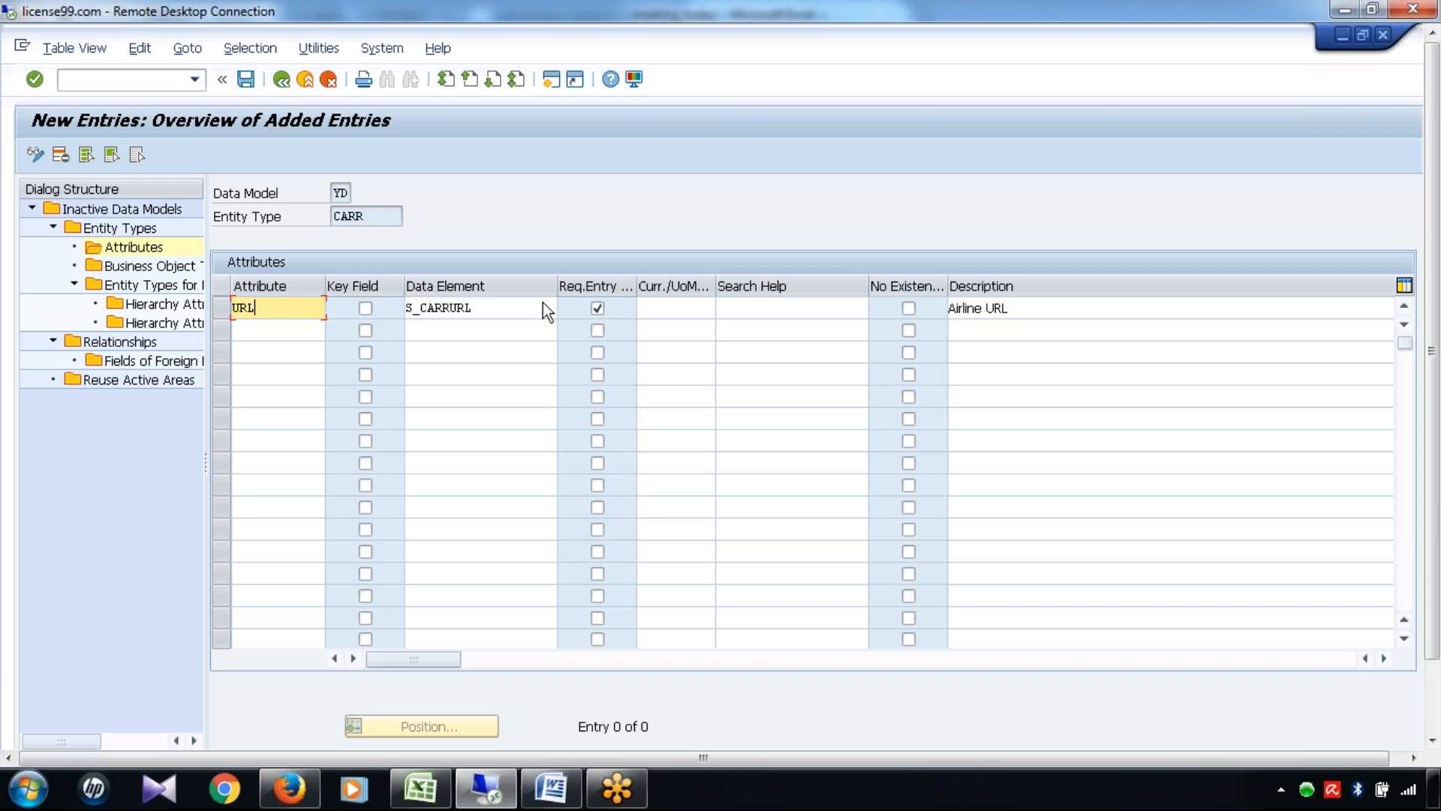
click(597, 308)
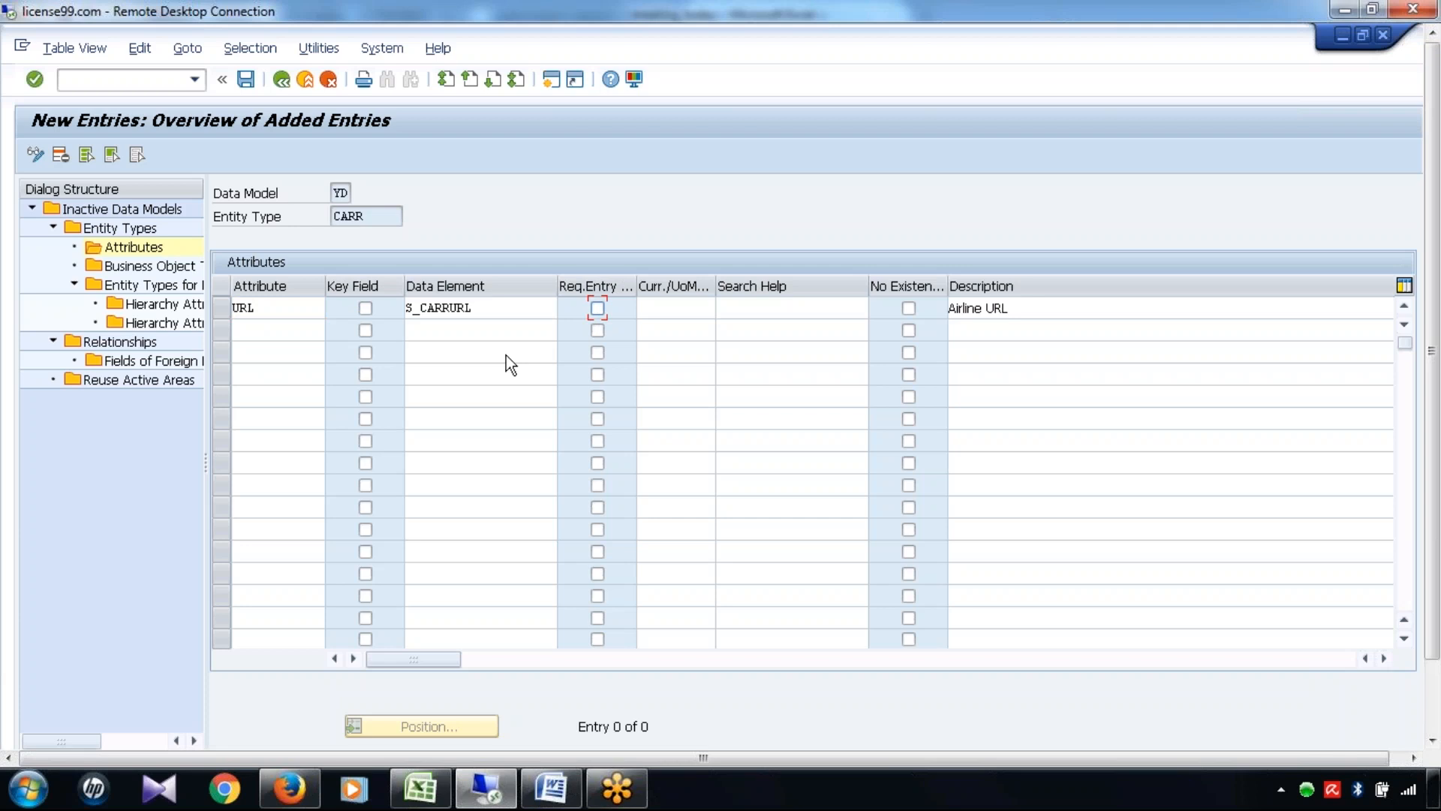
Examine the key field and search help settings of attribute URL in entity type CARR
click(366, 308)
drag(377, 211, 300, 218)
click(759, 304)
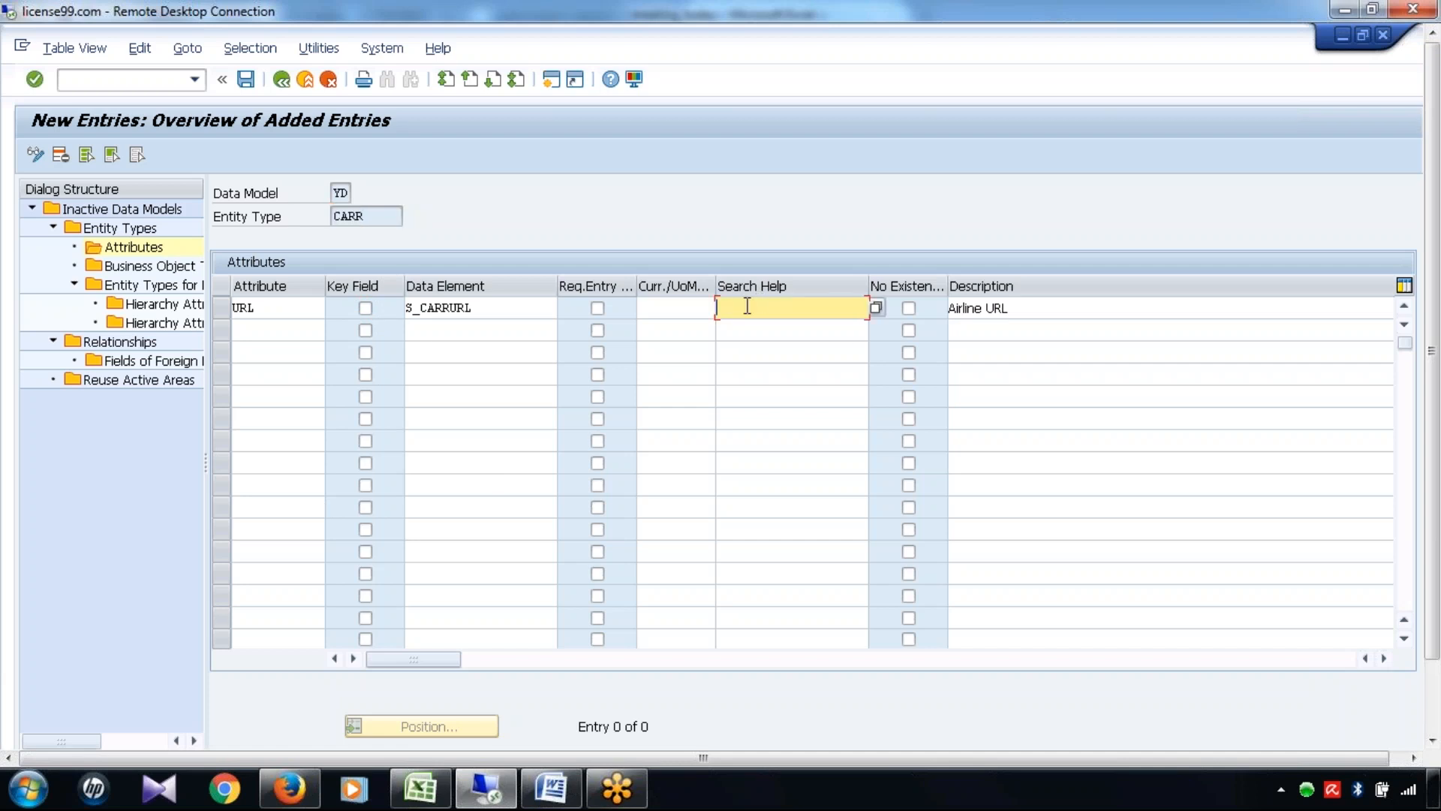
click(279, 312)
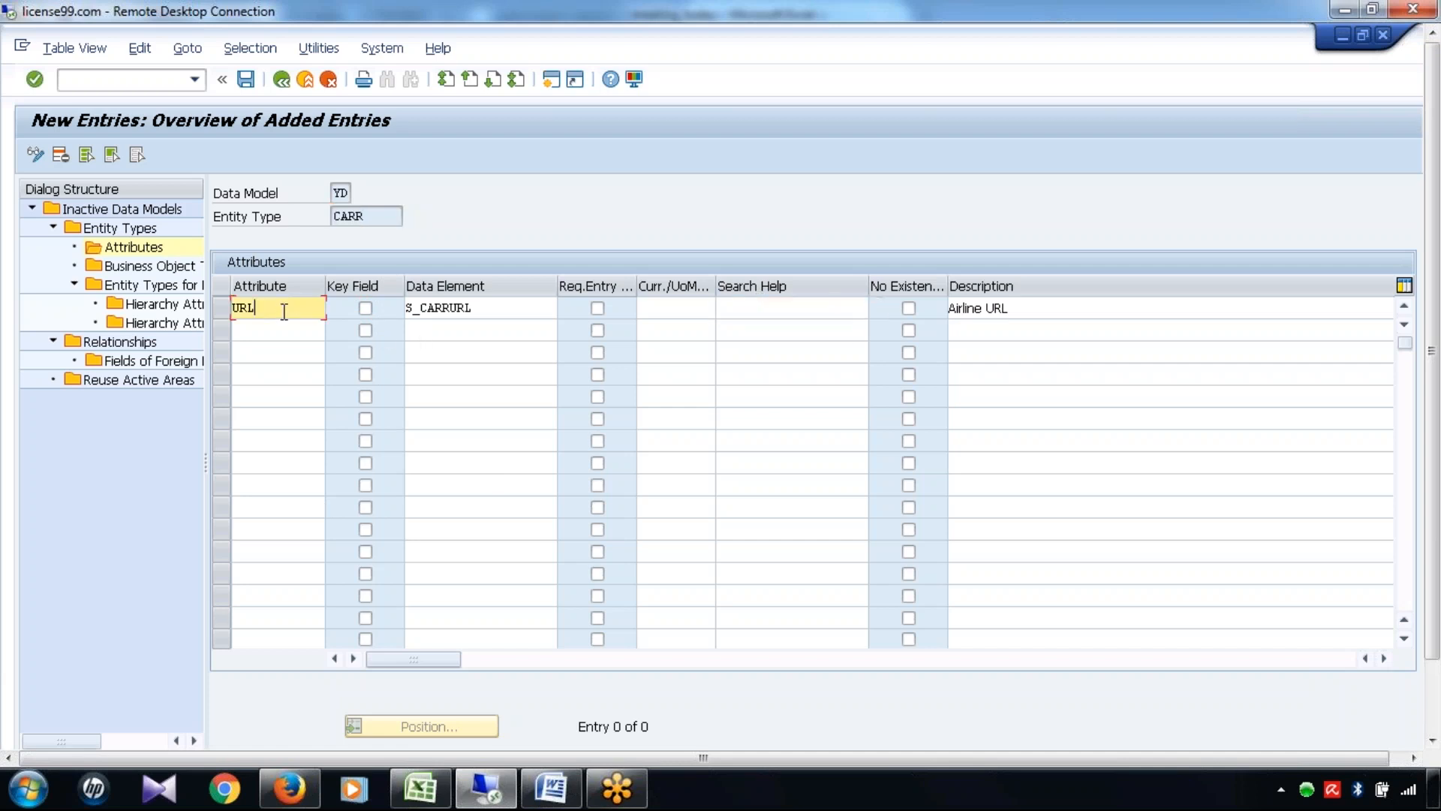
click(785, 305)
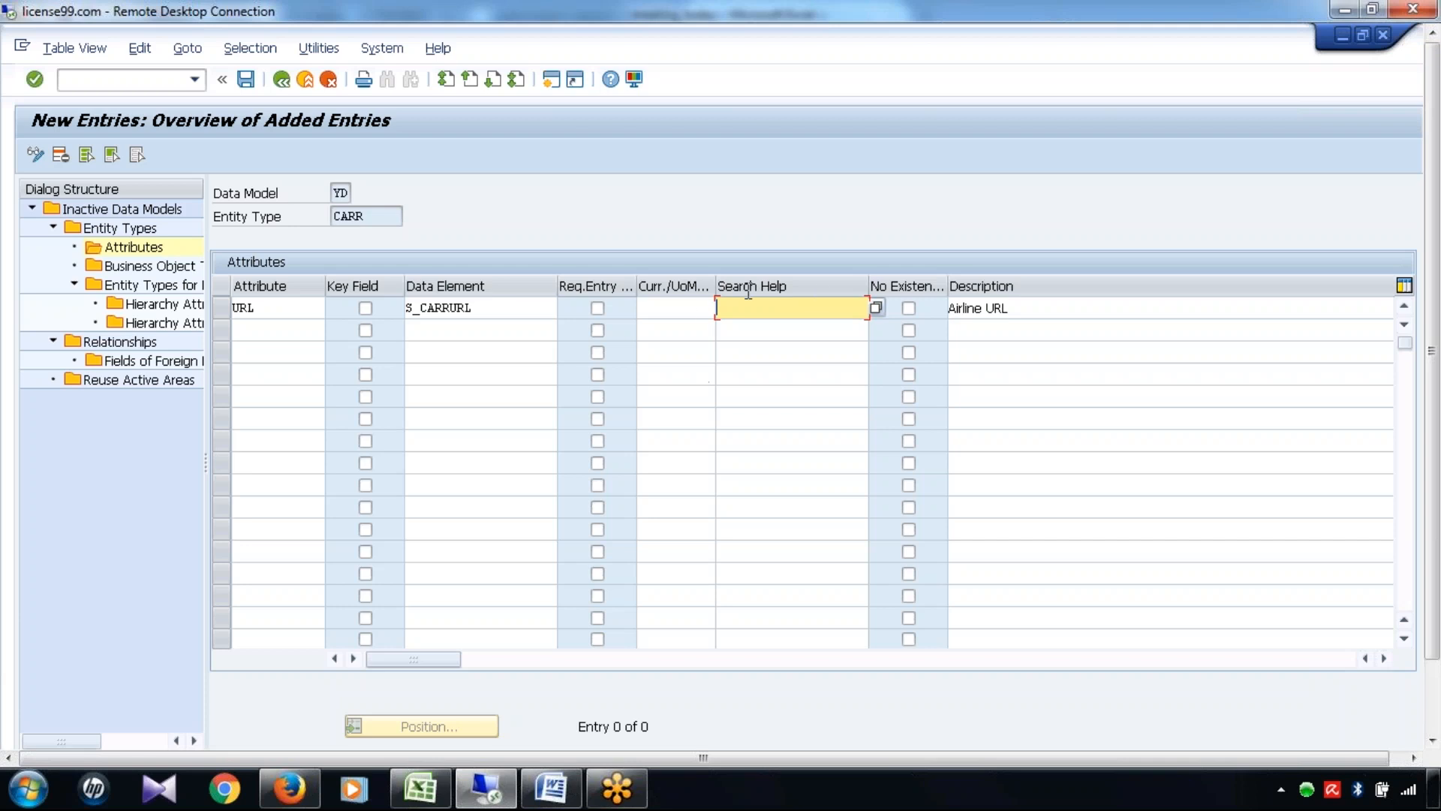
drag(283, 307, 206, 308)
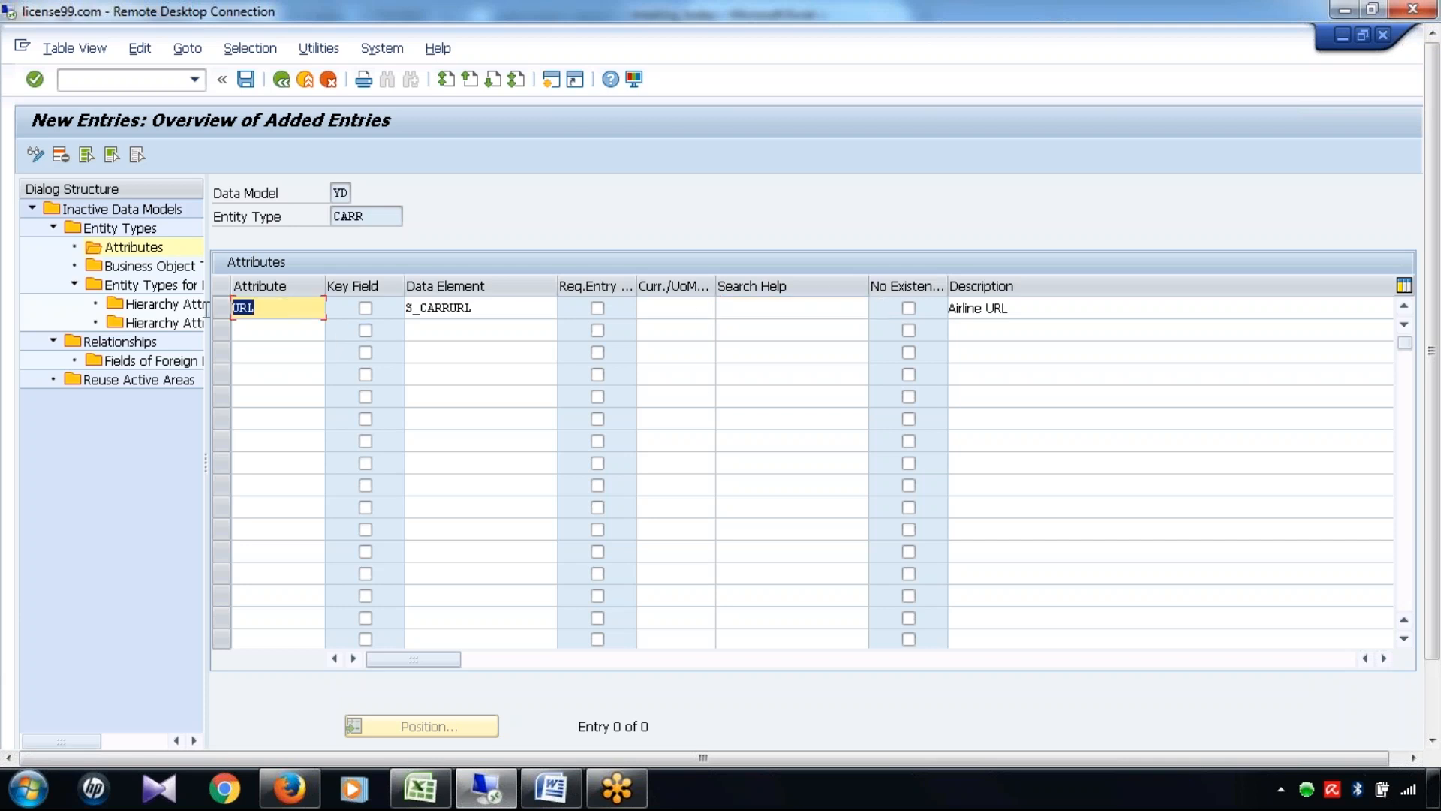
click(791, 309)
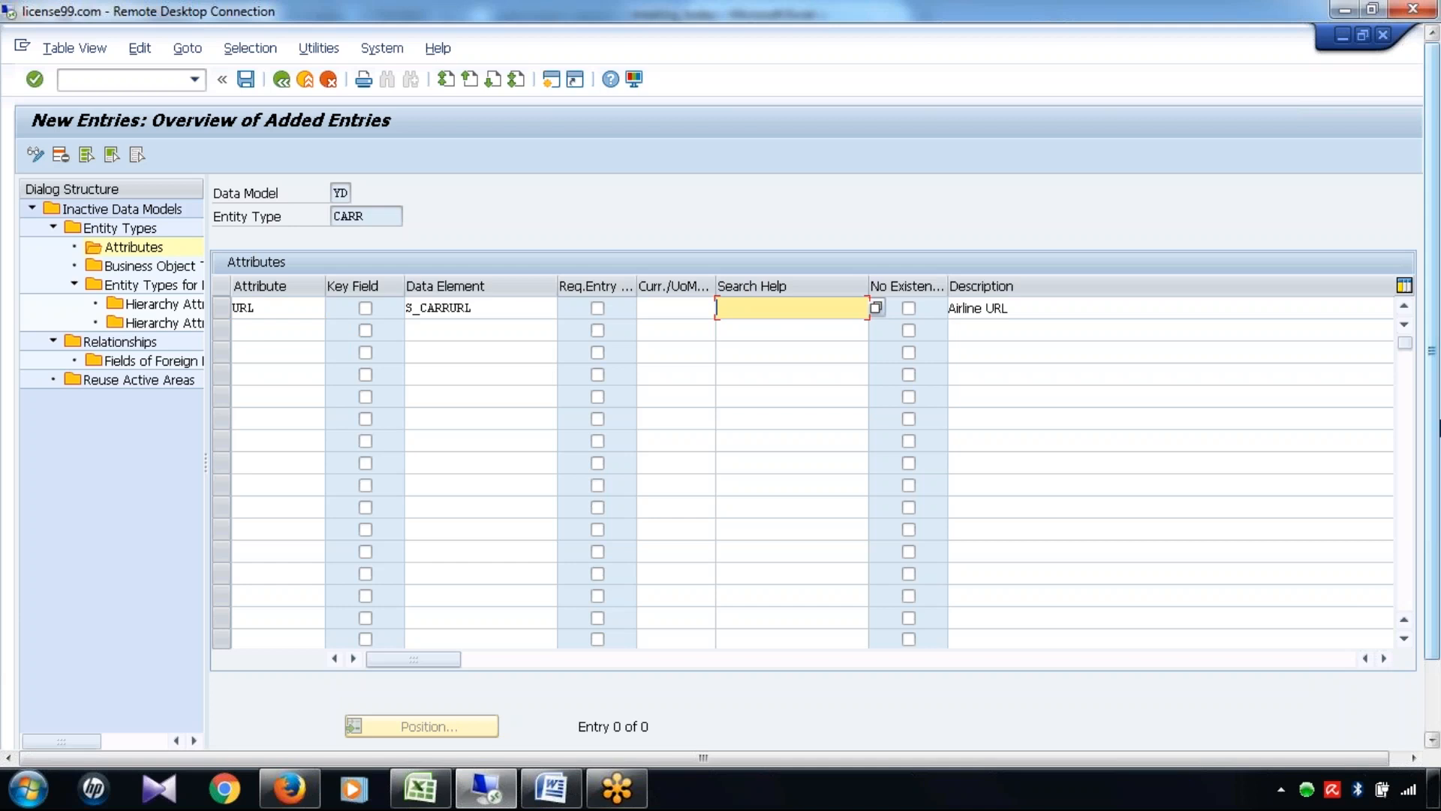
Switch to the ABAP Dictionary session, return to its initial screen and select the empty Search help object field
drag(1434, 426, 1435, 518)
click(259, 728)
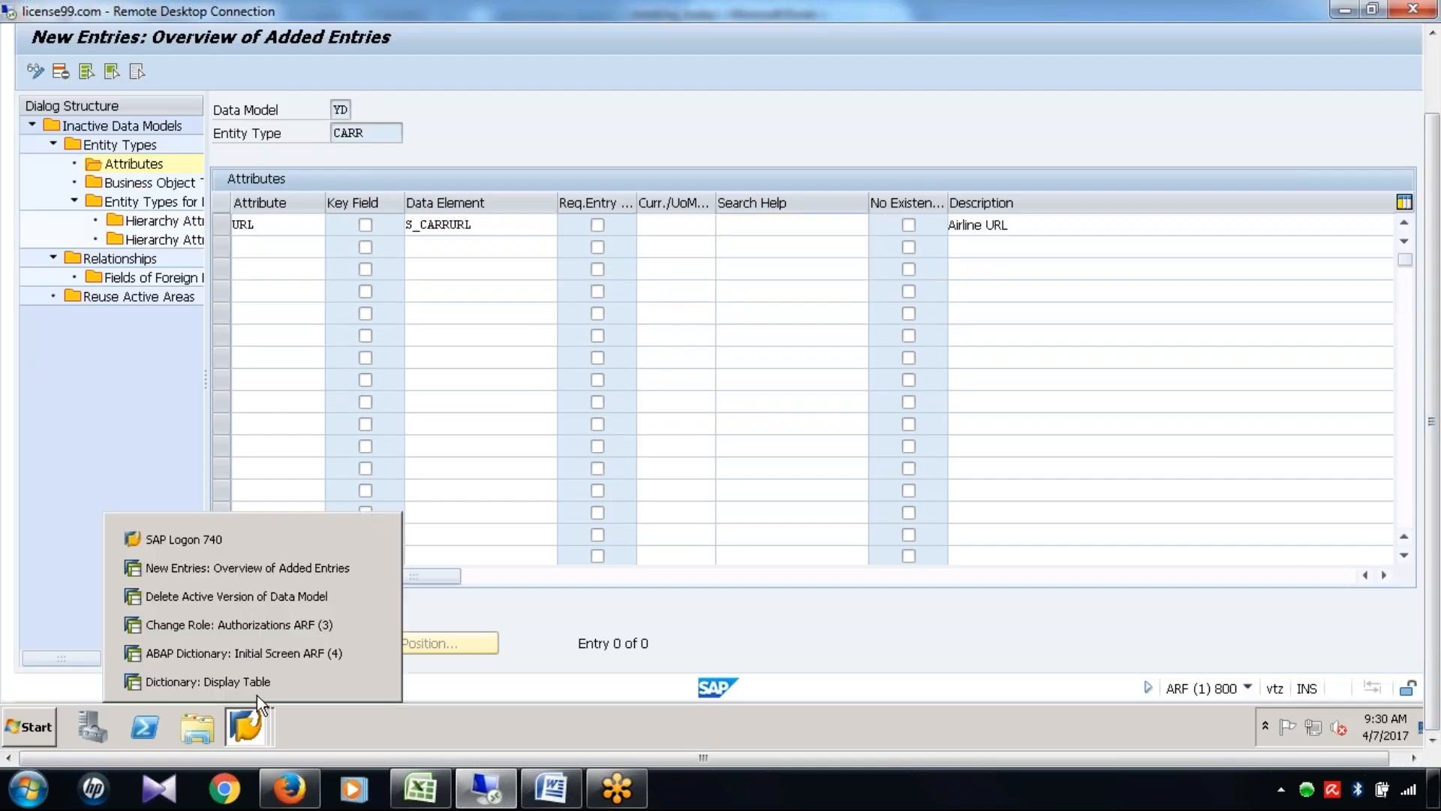
click(256, 695)
drag(1433, 279, 1433, 199)
click(280, 79)
click(64, 401)
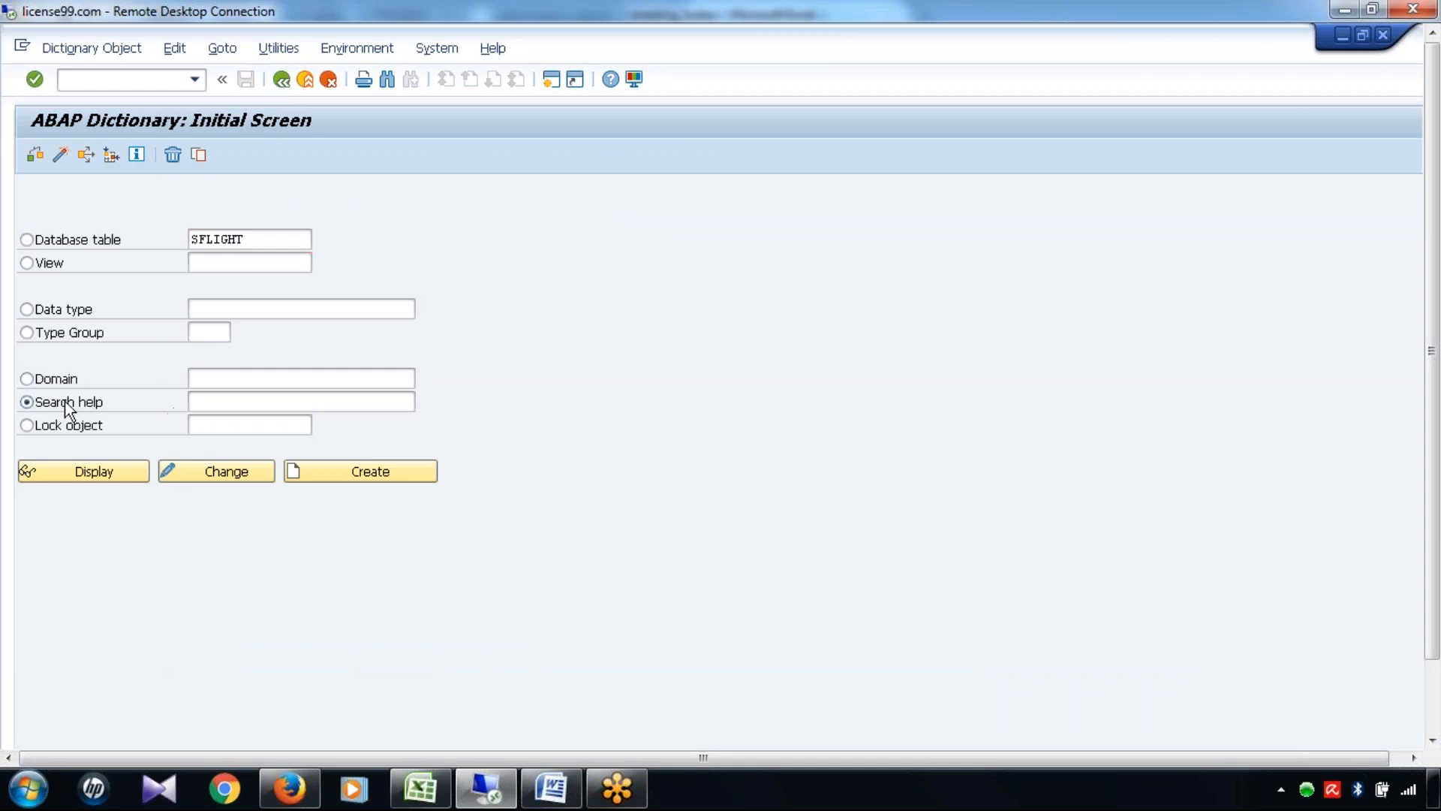
click(255, 404)
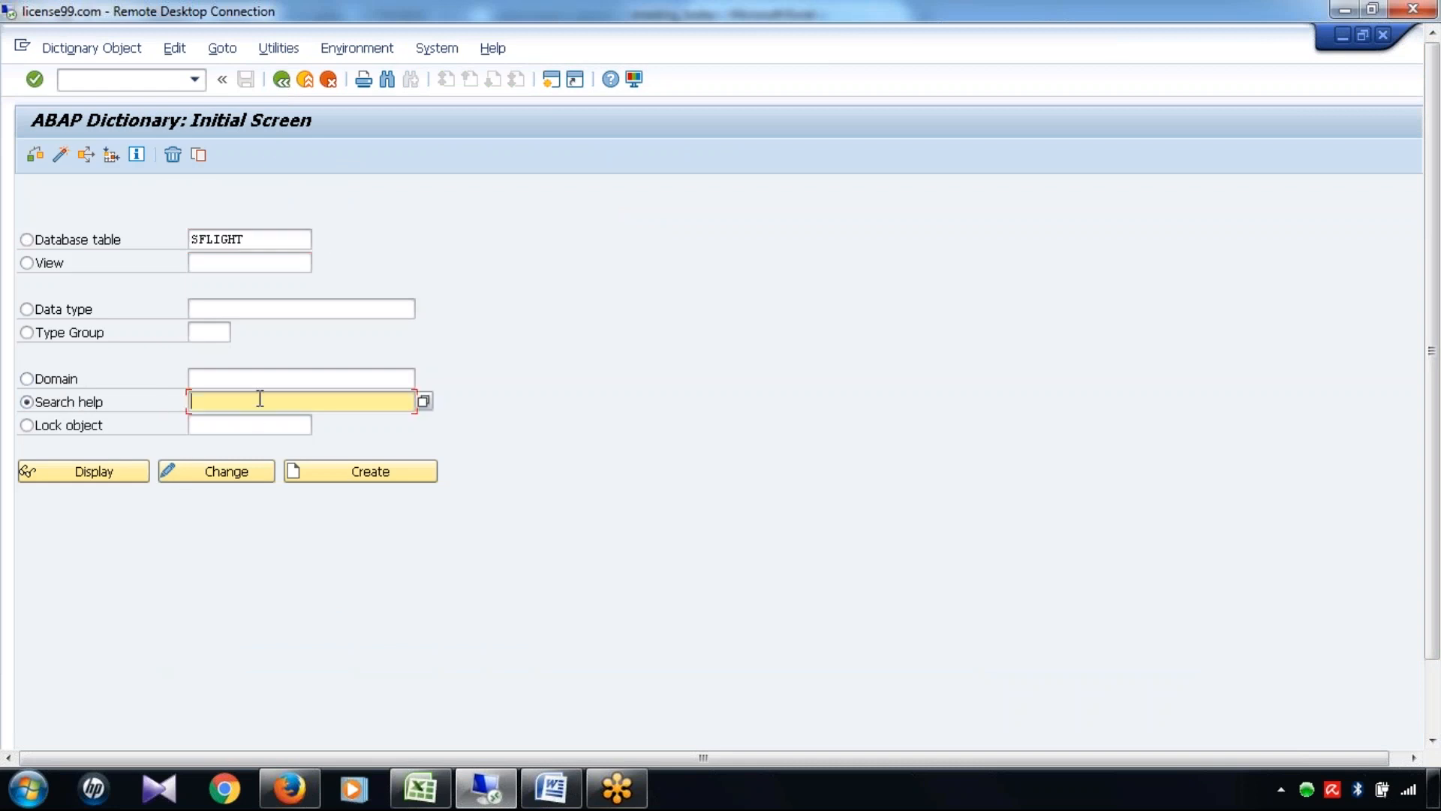
click(1344, 34)
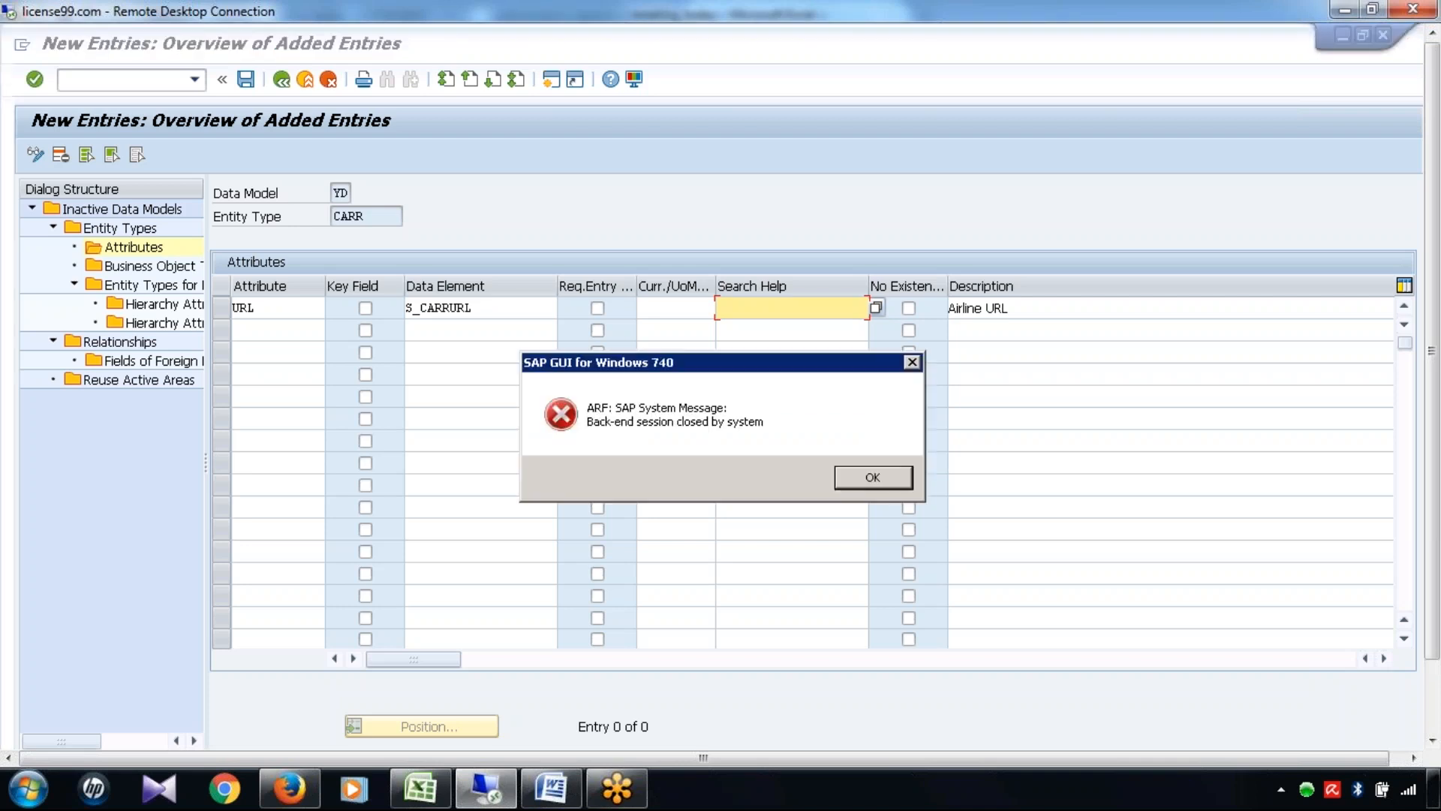
Dismiss the closed-session message and log on to the ecc system again, client 800, with the user name and password, continuing past the multiple-logon notice
click(871, 481)
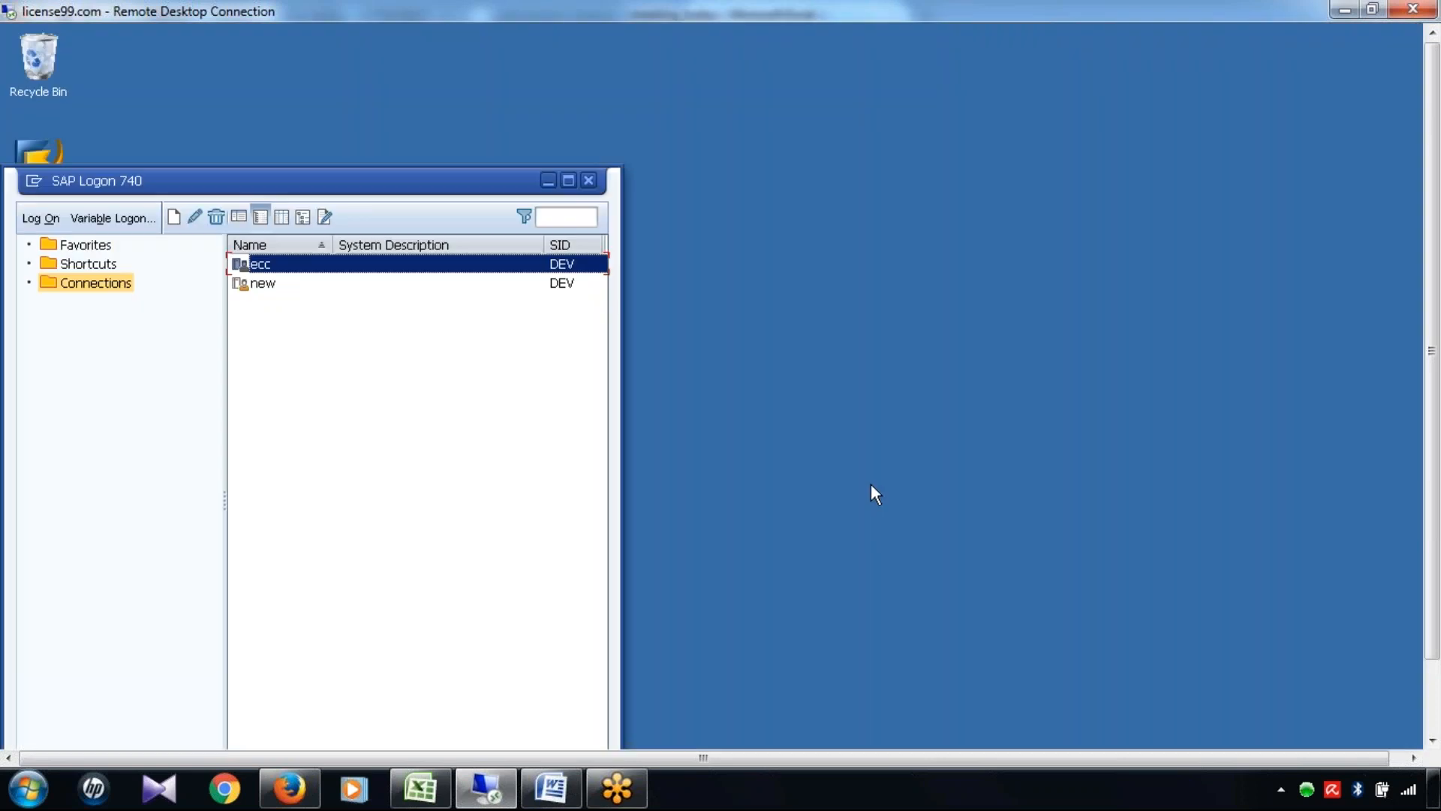
drag(1433, 467, 1416, 293)
double_click(306, 259)
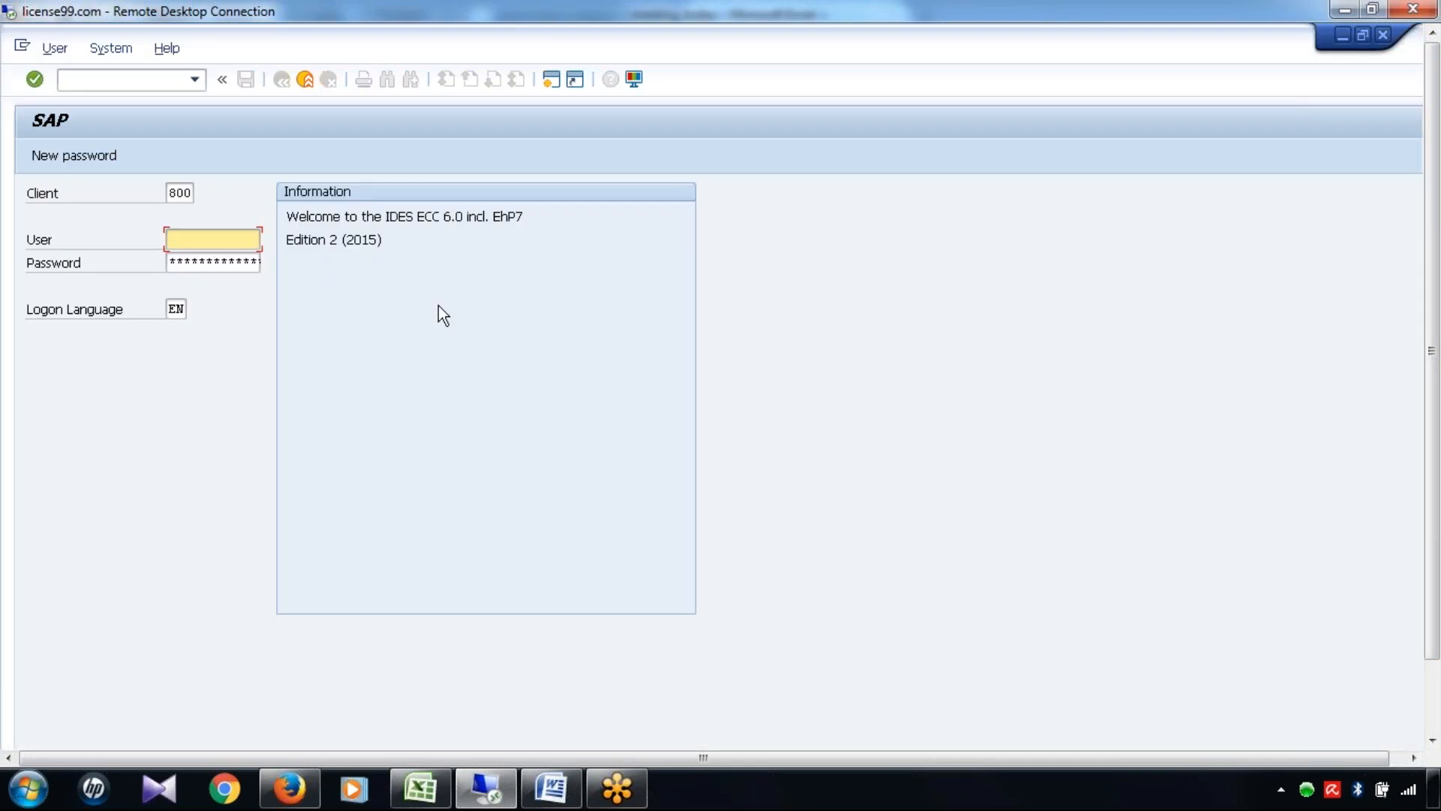
click(196, 259)
click(206, 264)
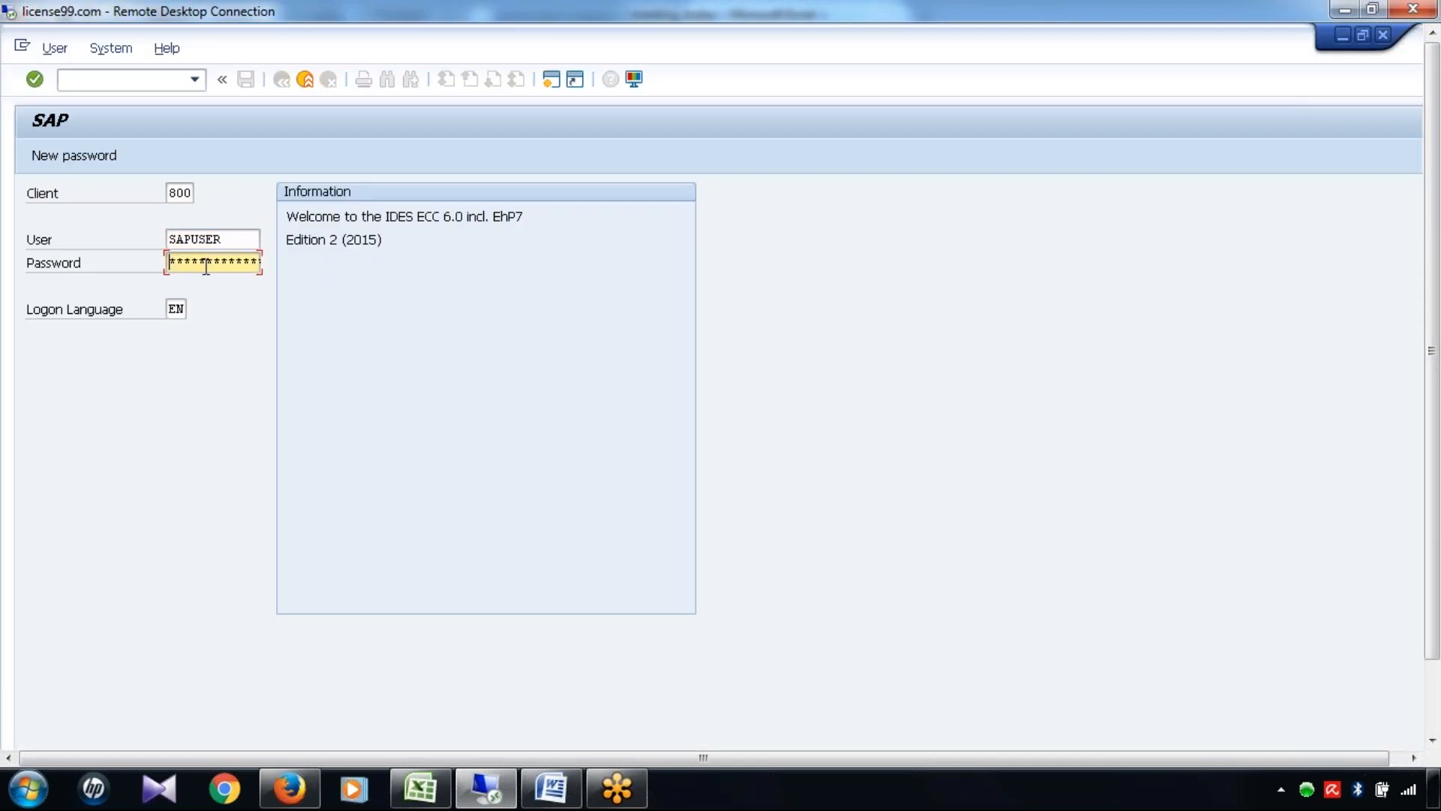
text(********)
key(Return)
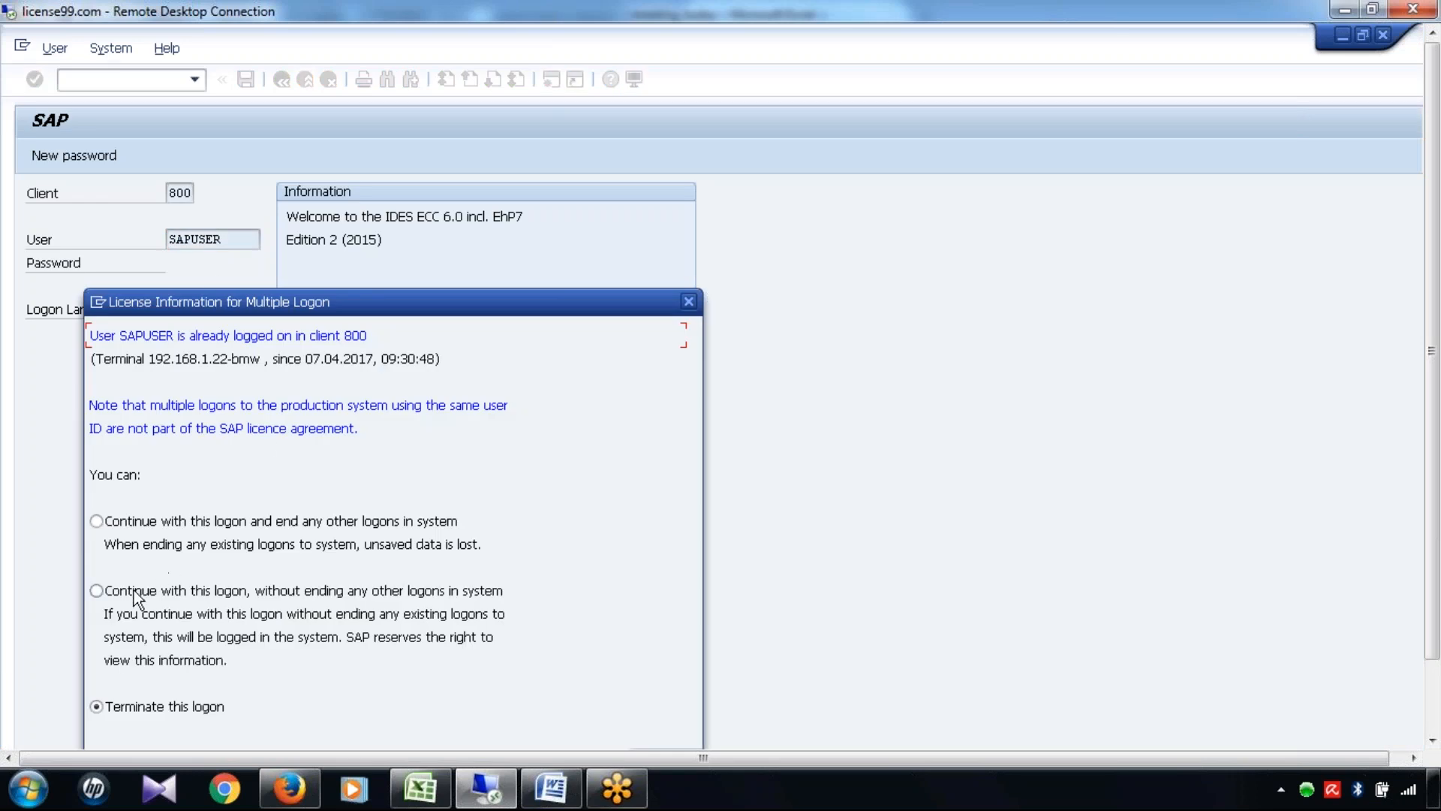
key(Return)
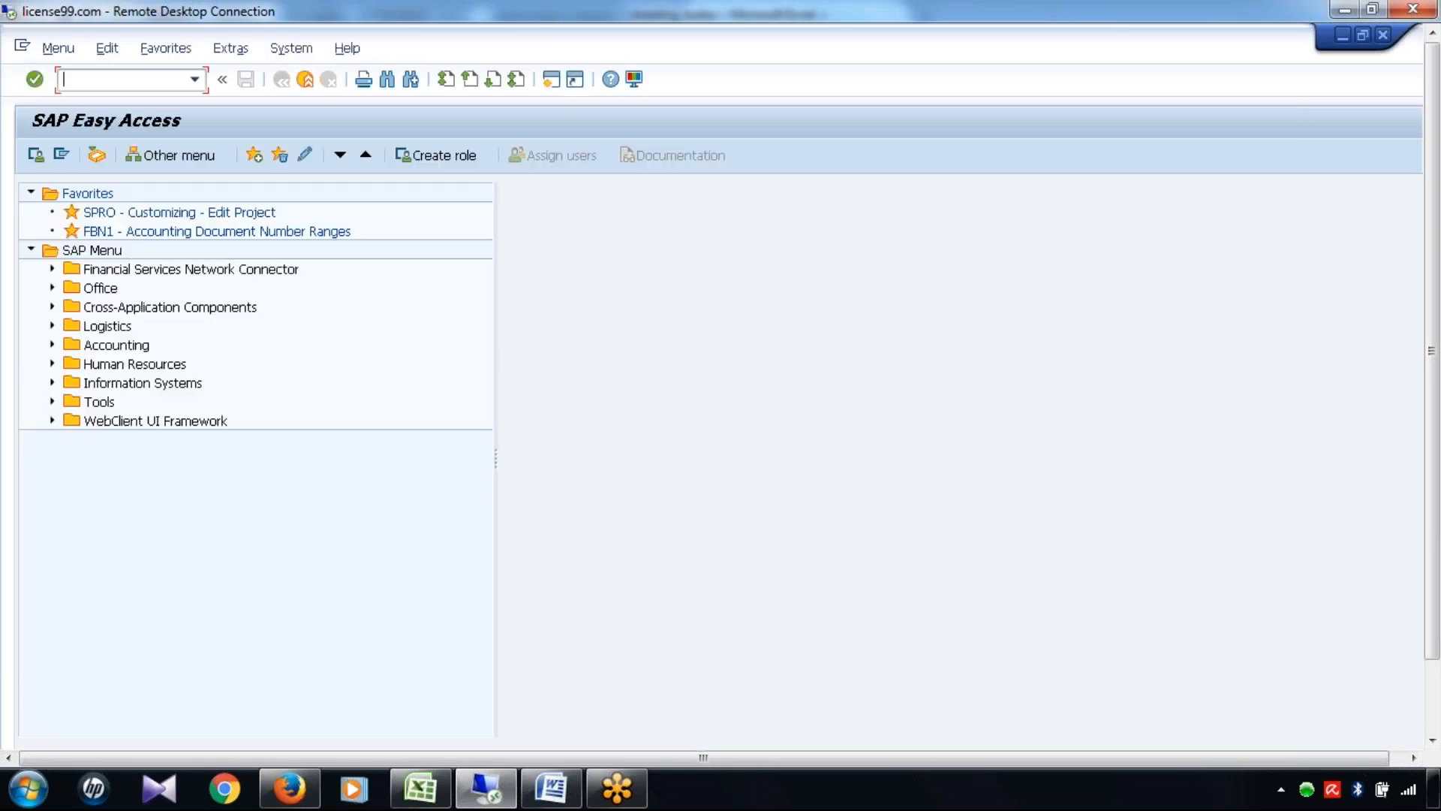
Run transaction MDGIMG and open the Edit Data Model activity under General Settings, Data Modeling
text(/n)
text(mdgimg)
key(Return)
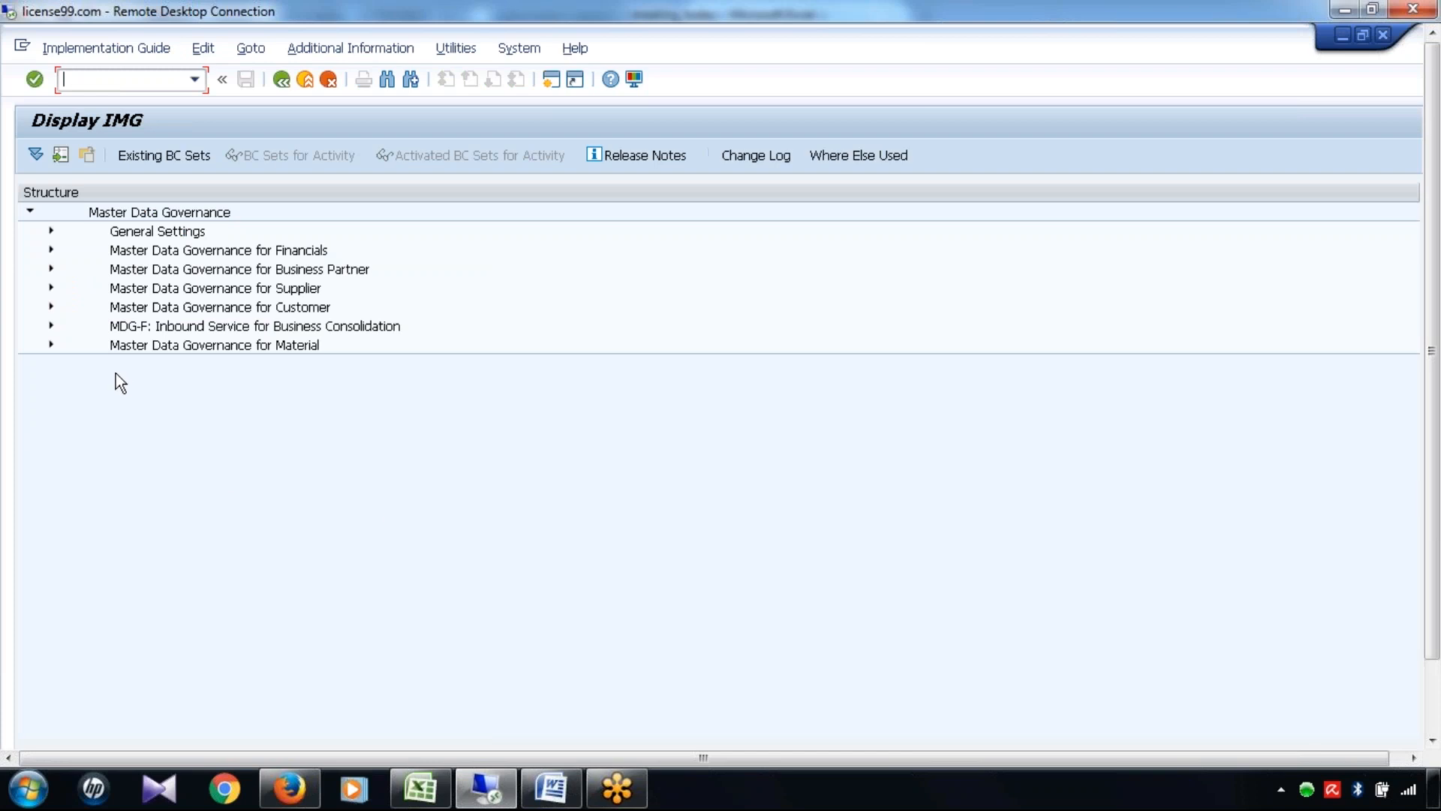
click(51, 230)
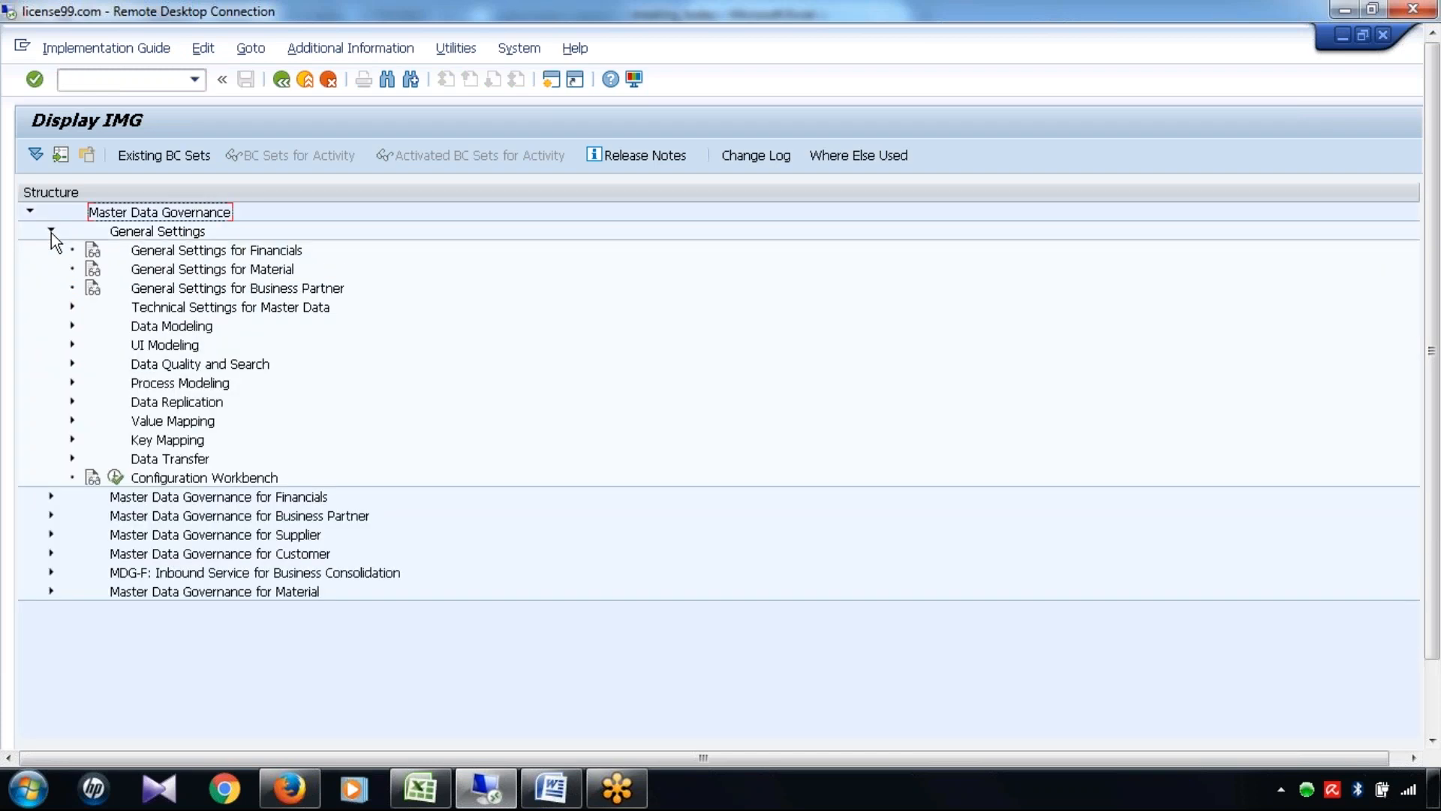
click(72, 326)
click(137, 345)
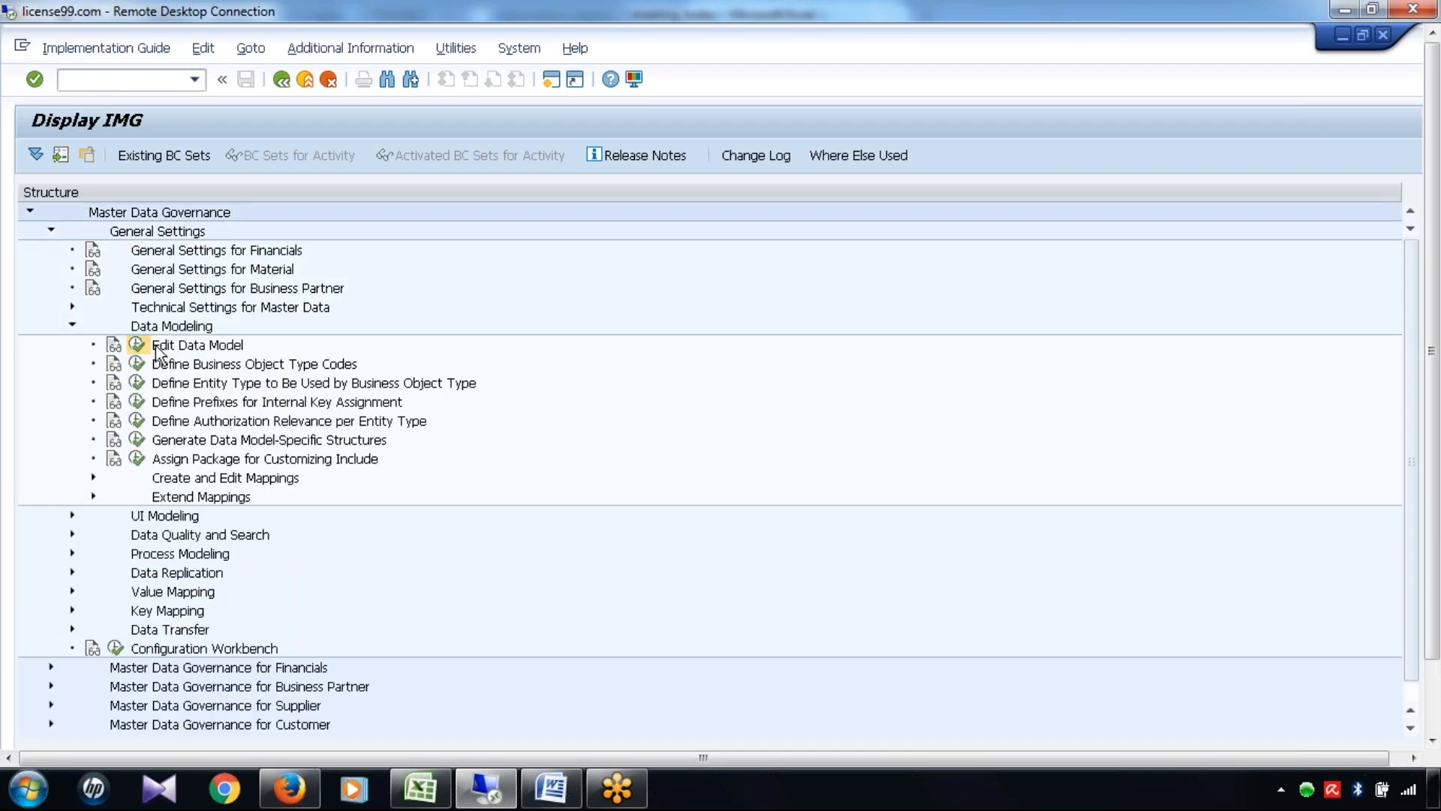
key(Return)
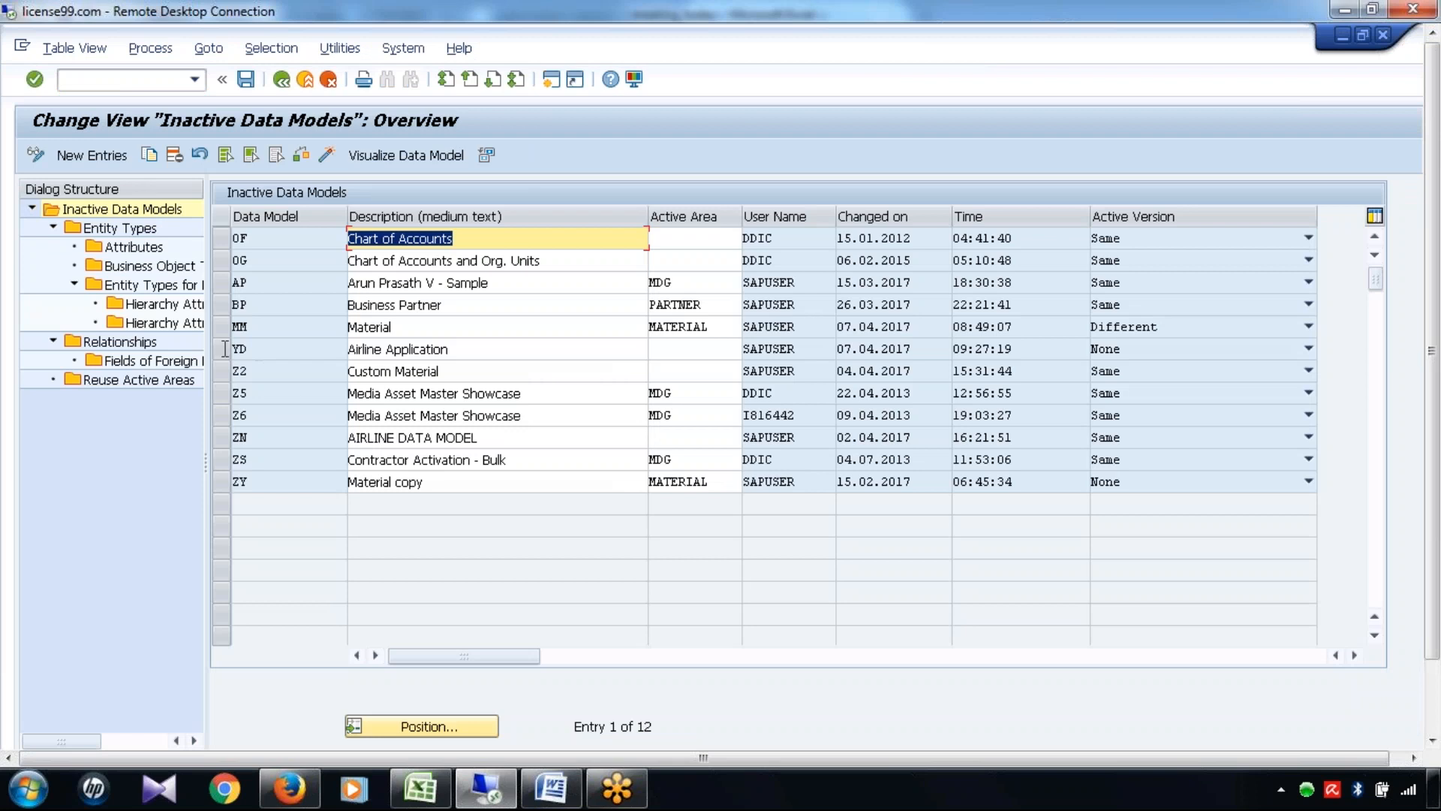
Open the entity types of data model YD, select CARR in the overview and open its Attributes view
click(219, 350)
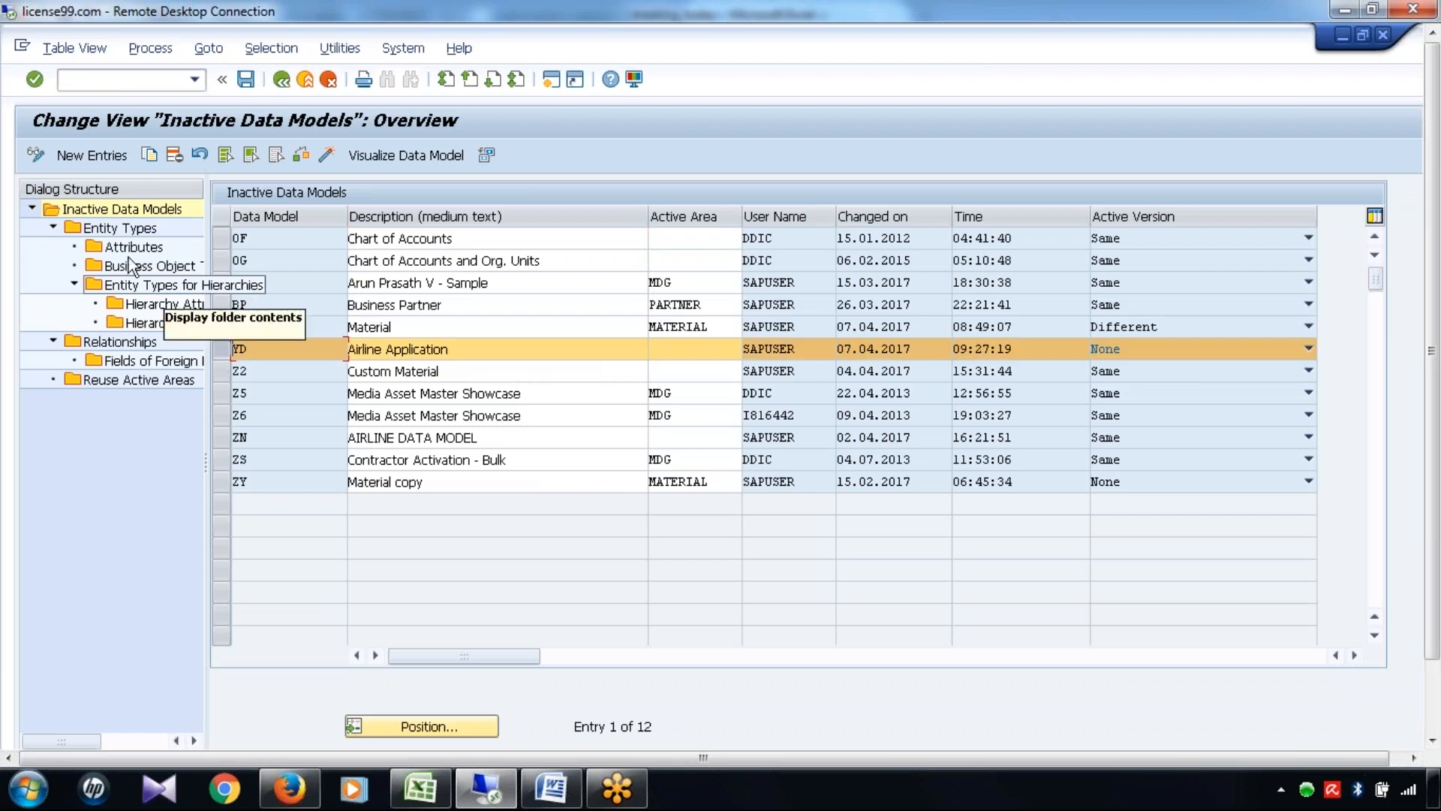
click(119, 229)
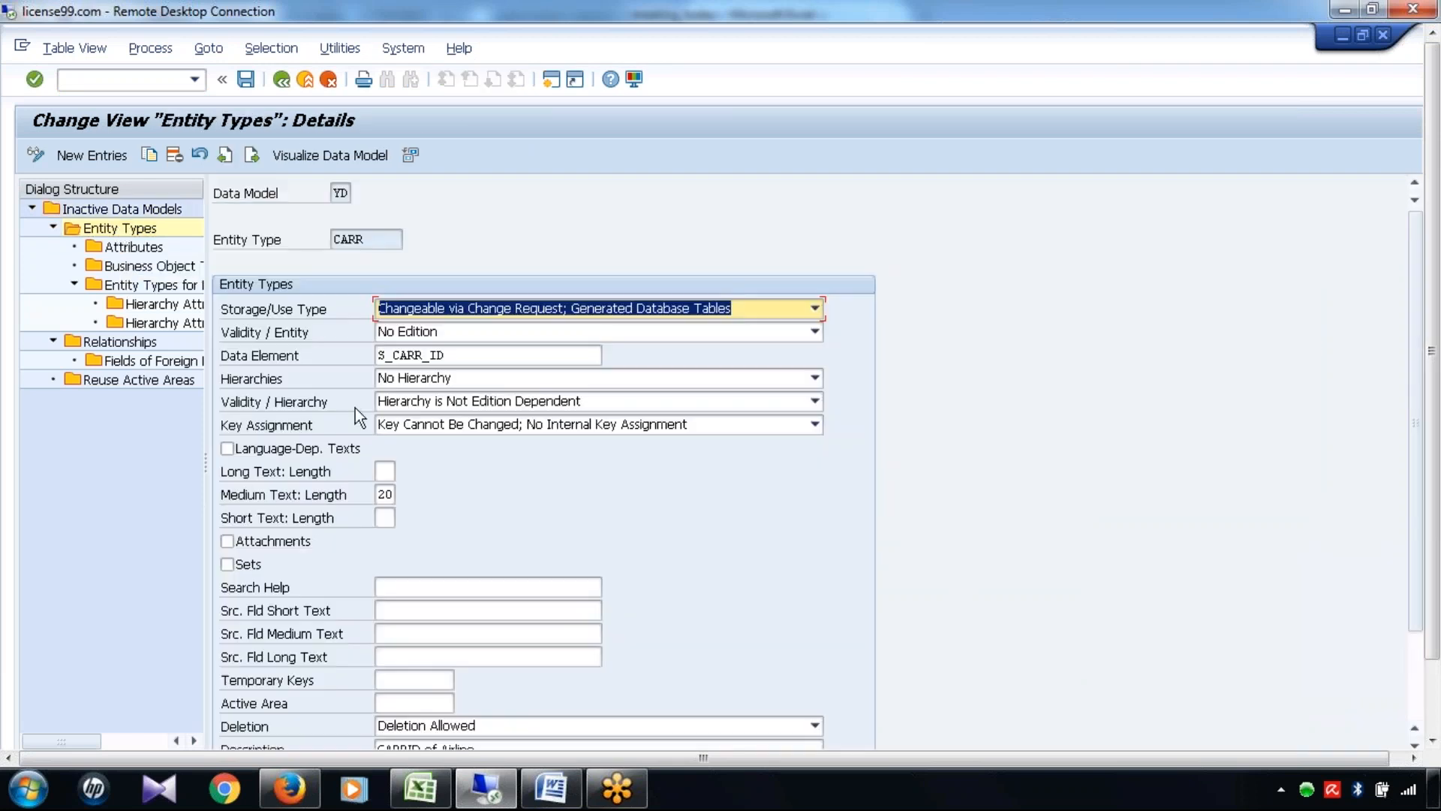
click(281, 79)
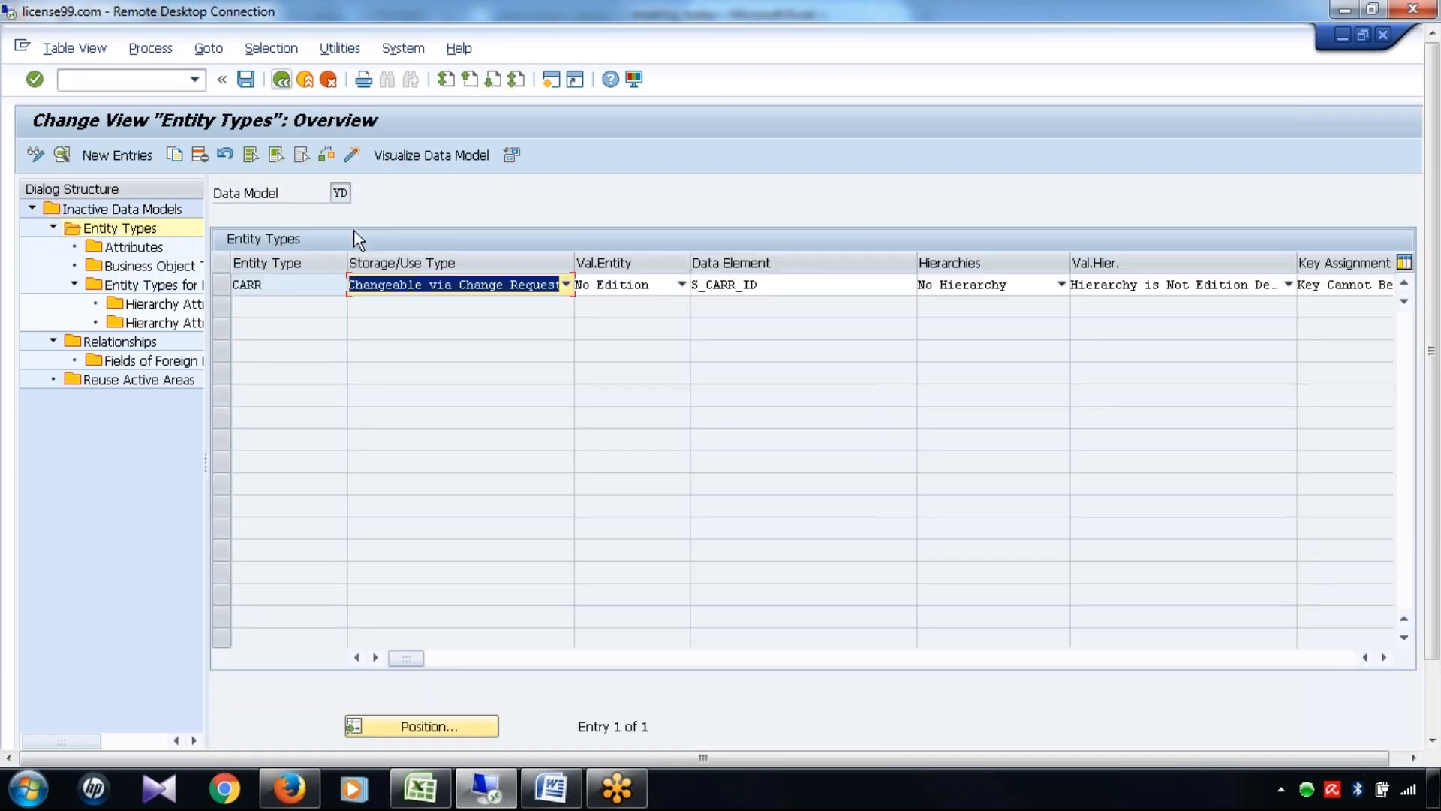
click(221, 286)
click(143, 248)
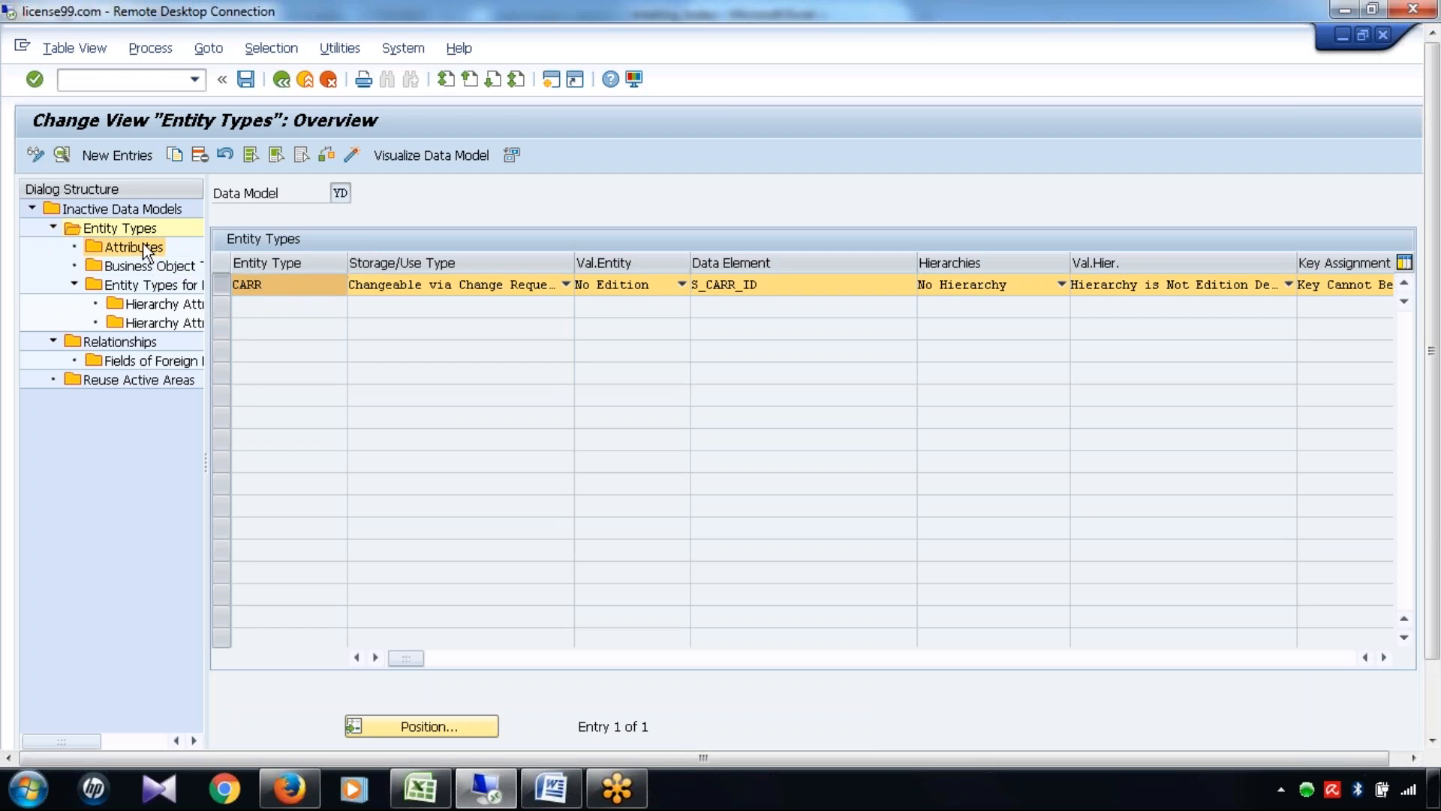
Create a new attribute entry URL for entity type CARR with data element S_CARRURL and description "Airline URL"
click(95, 156)
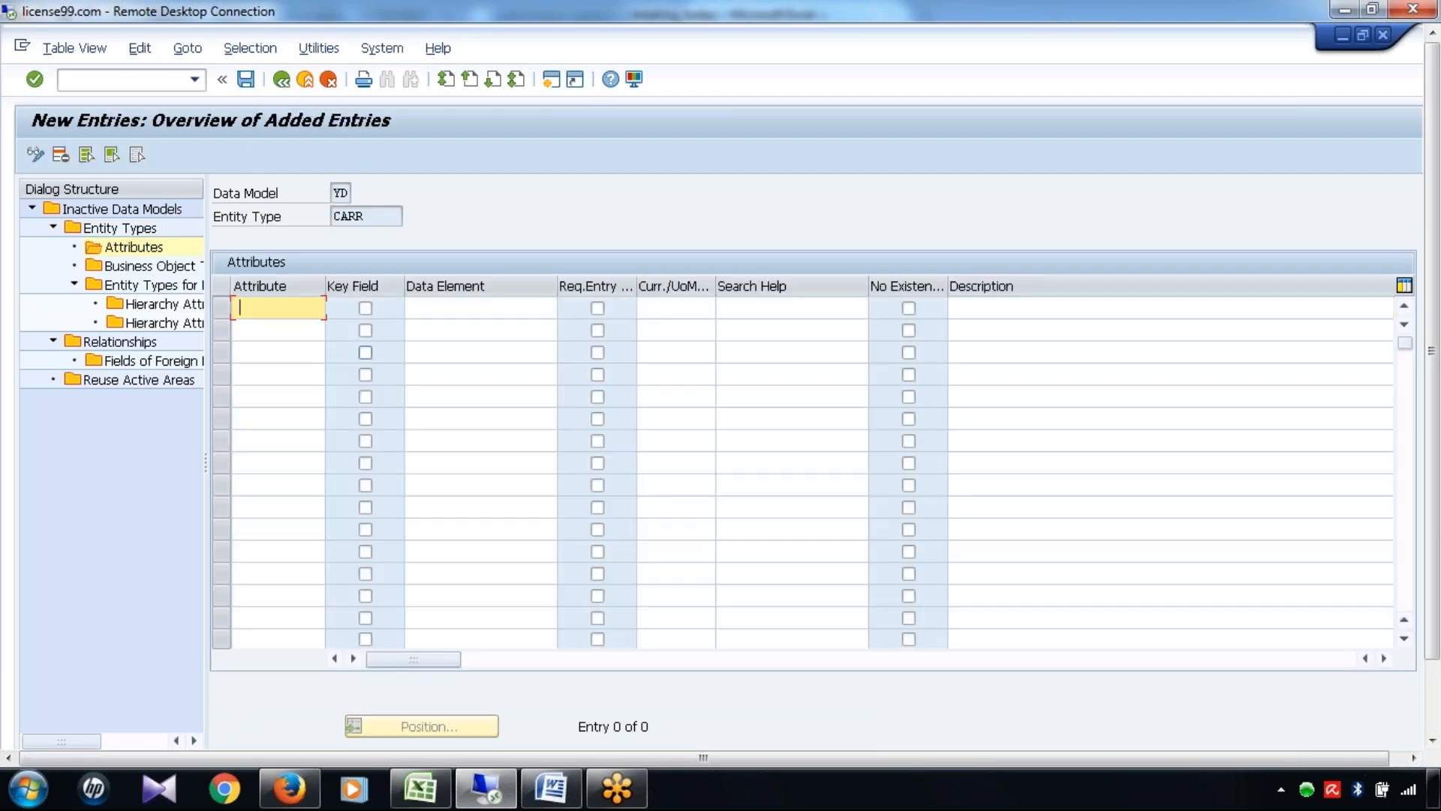
text(URL)
key(Tab)
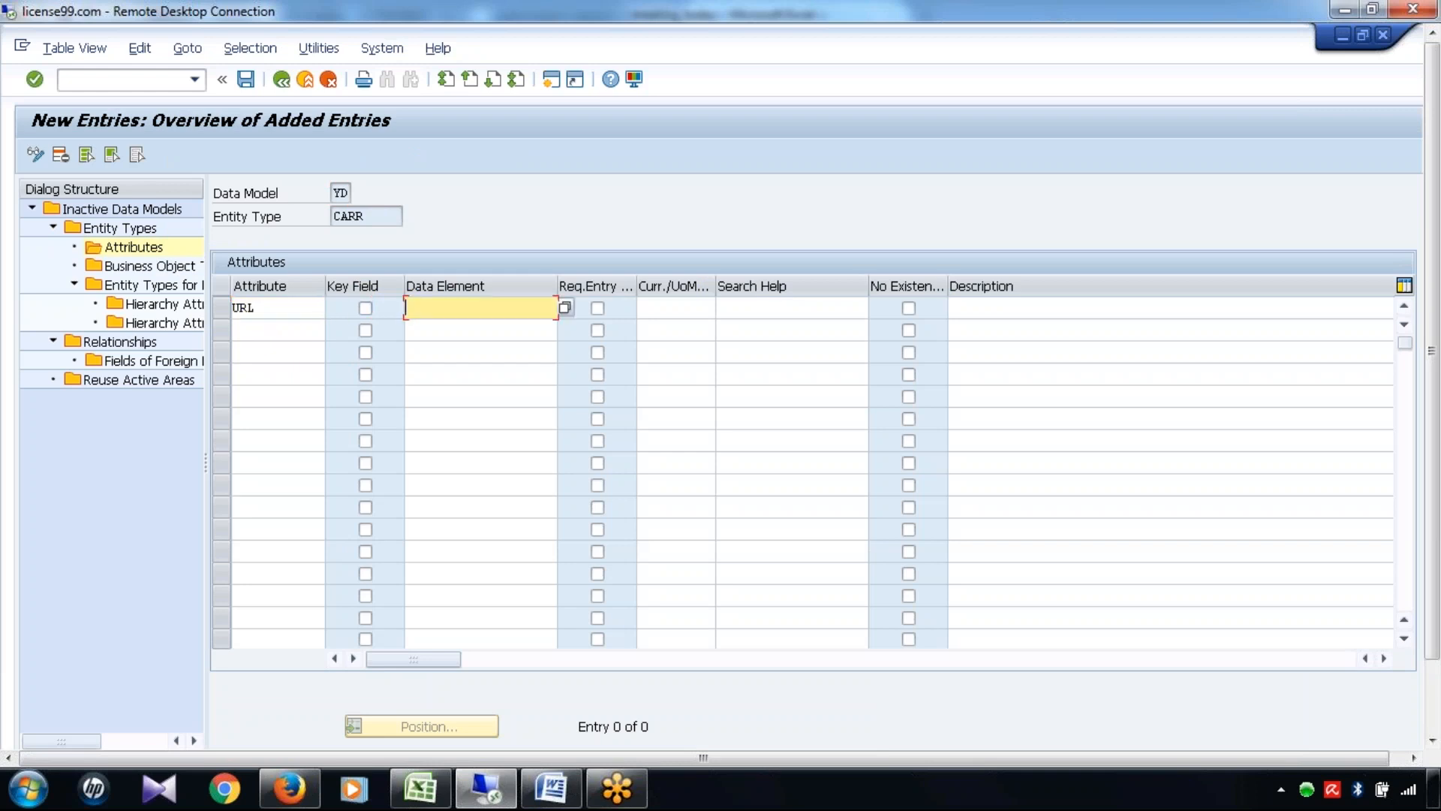
text(S_CARRURL)
key(Tab)
key(Tab)
key(Tab)
key(Tab)
key(Tab)
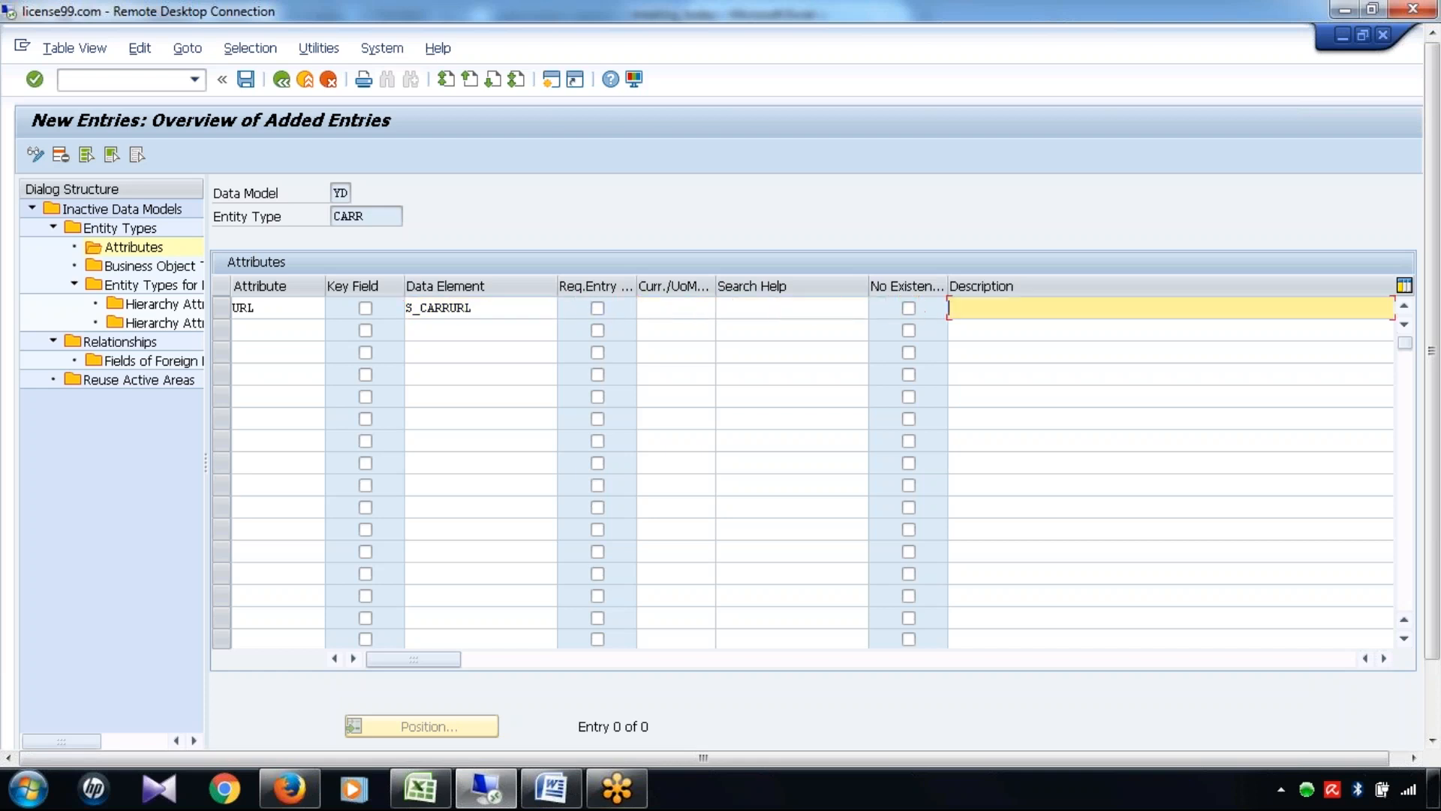
text(Airline URL)
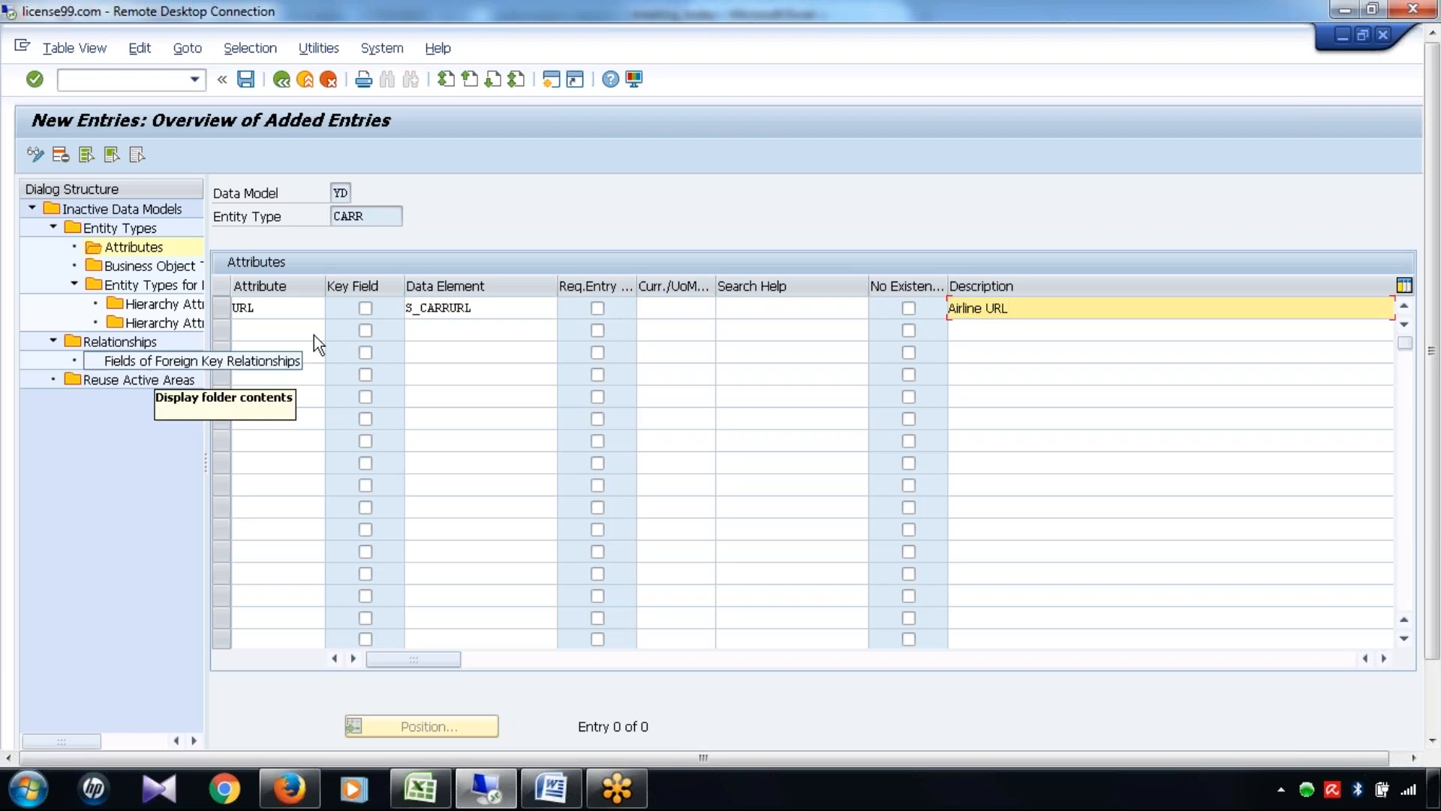
Examine the Search Help and Curr./UoM Field columns of the attribute table, widening the Curr./UoM Field column to show its full heading
click(761, 314)
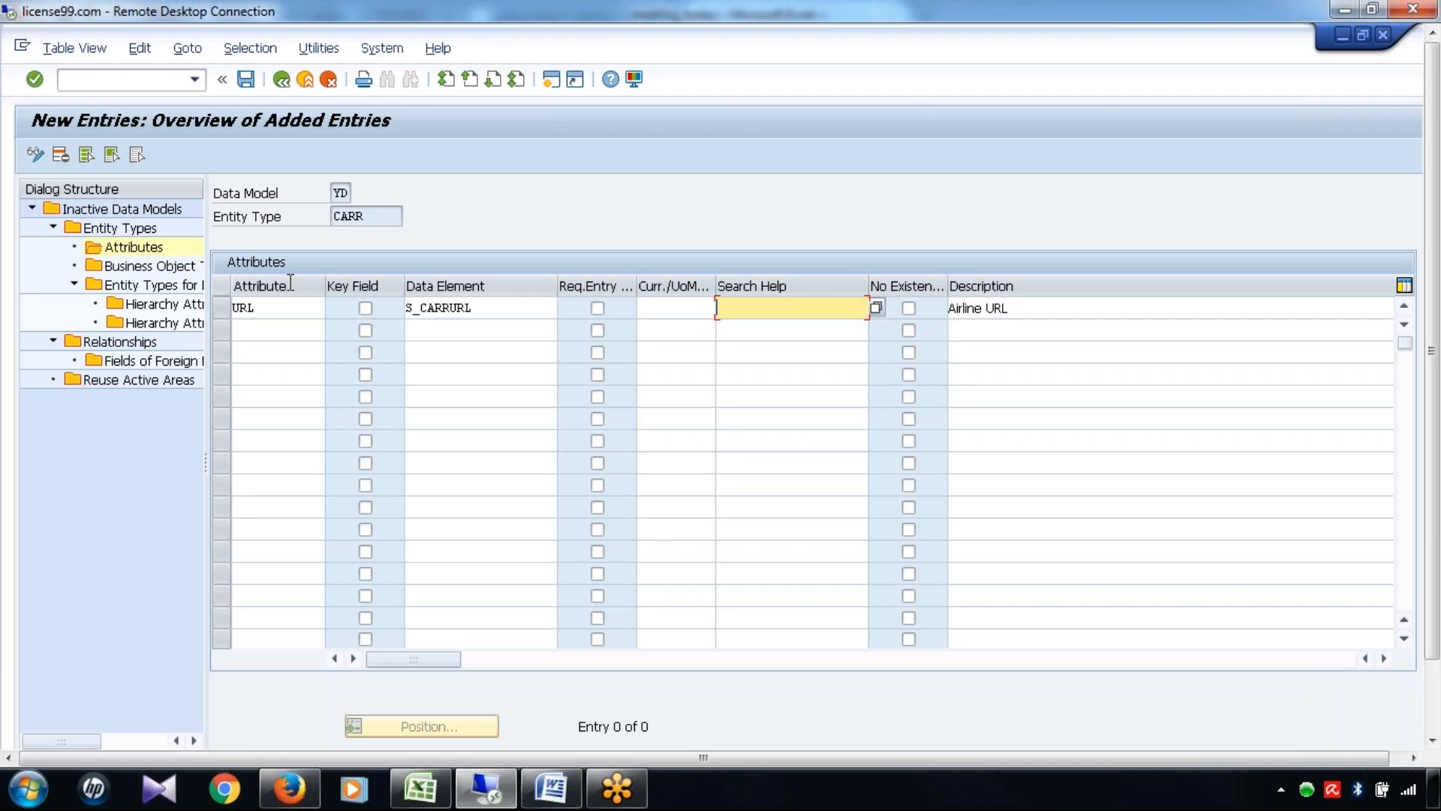
click(288, 311)
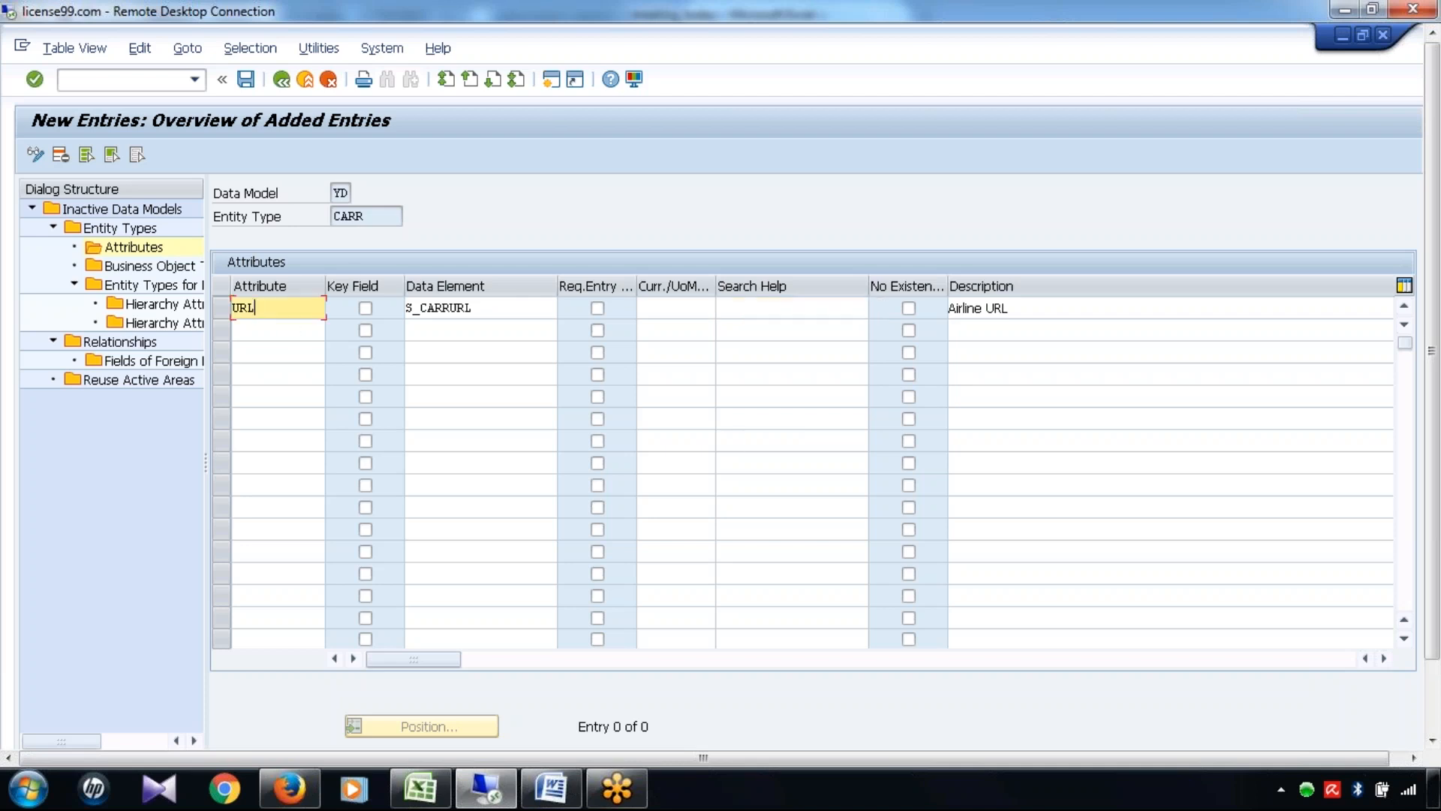
click(813, 327)
click(676, 307)
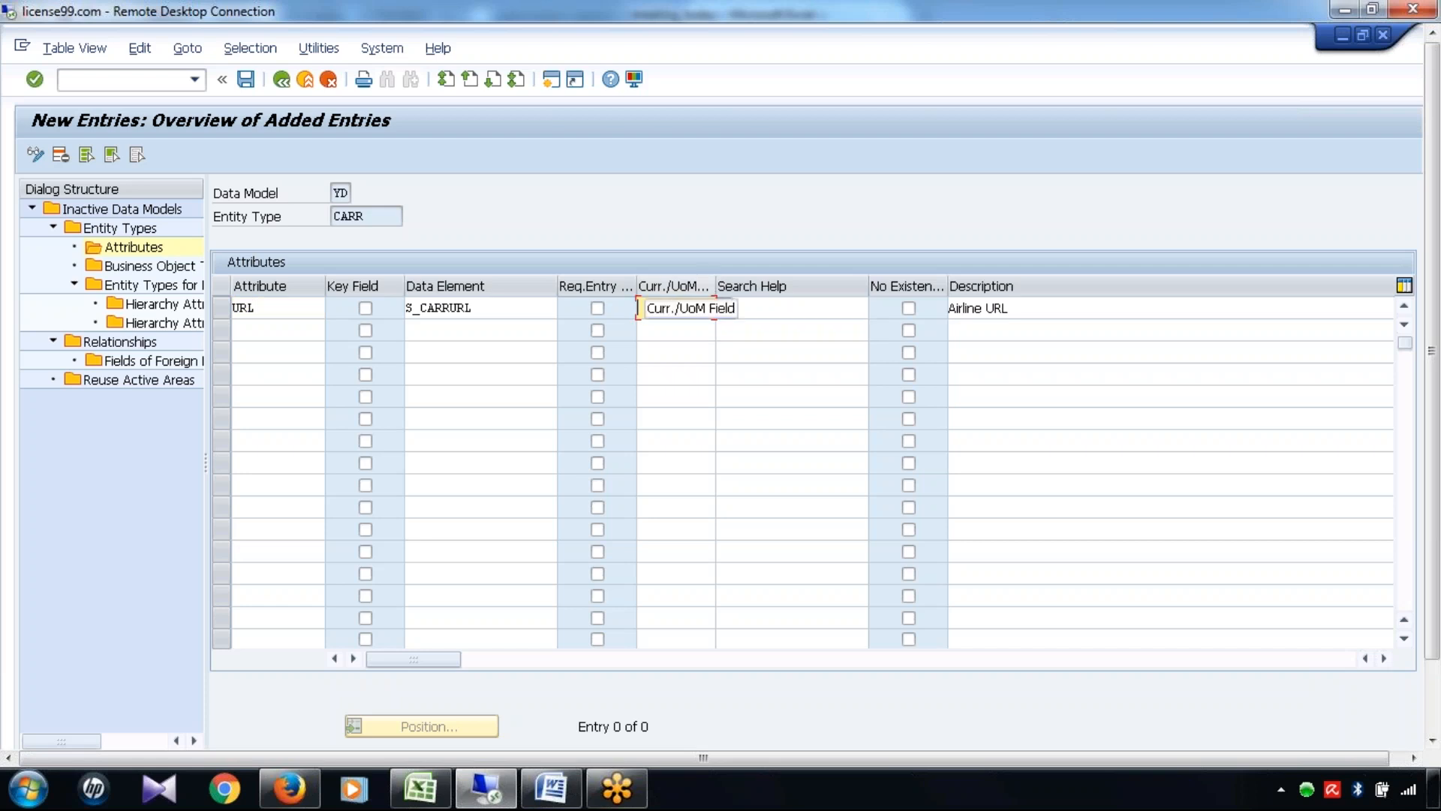
drag(716, 286, 811, 285)
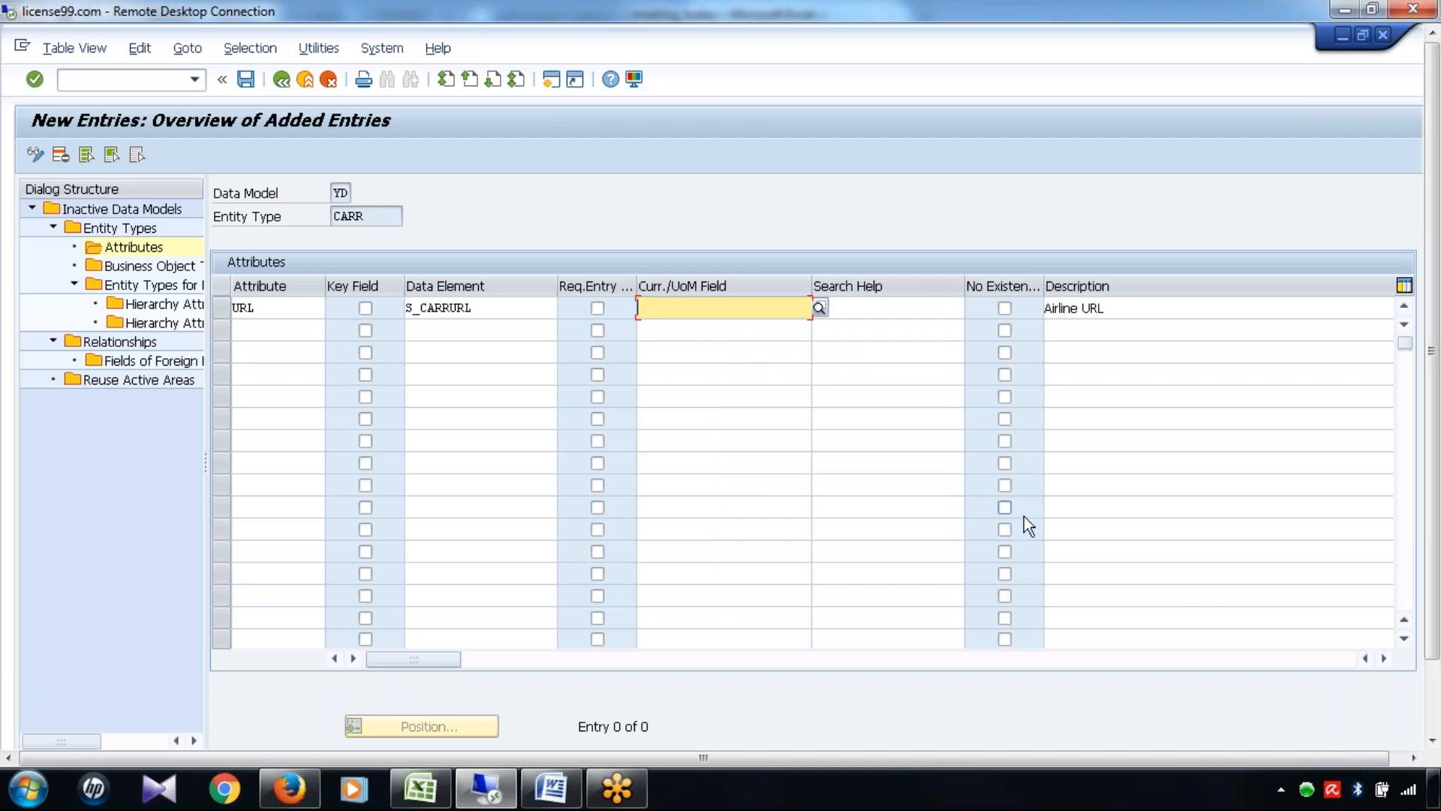
click(1384, 659)
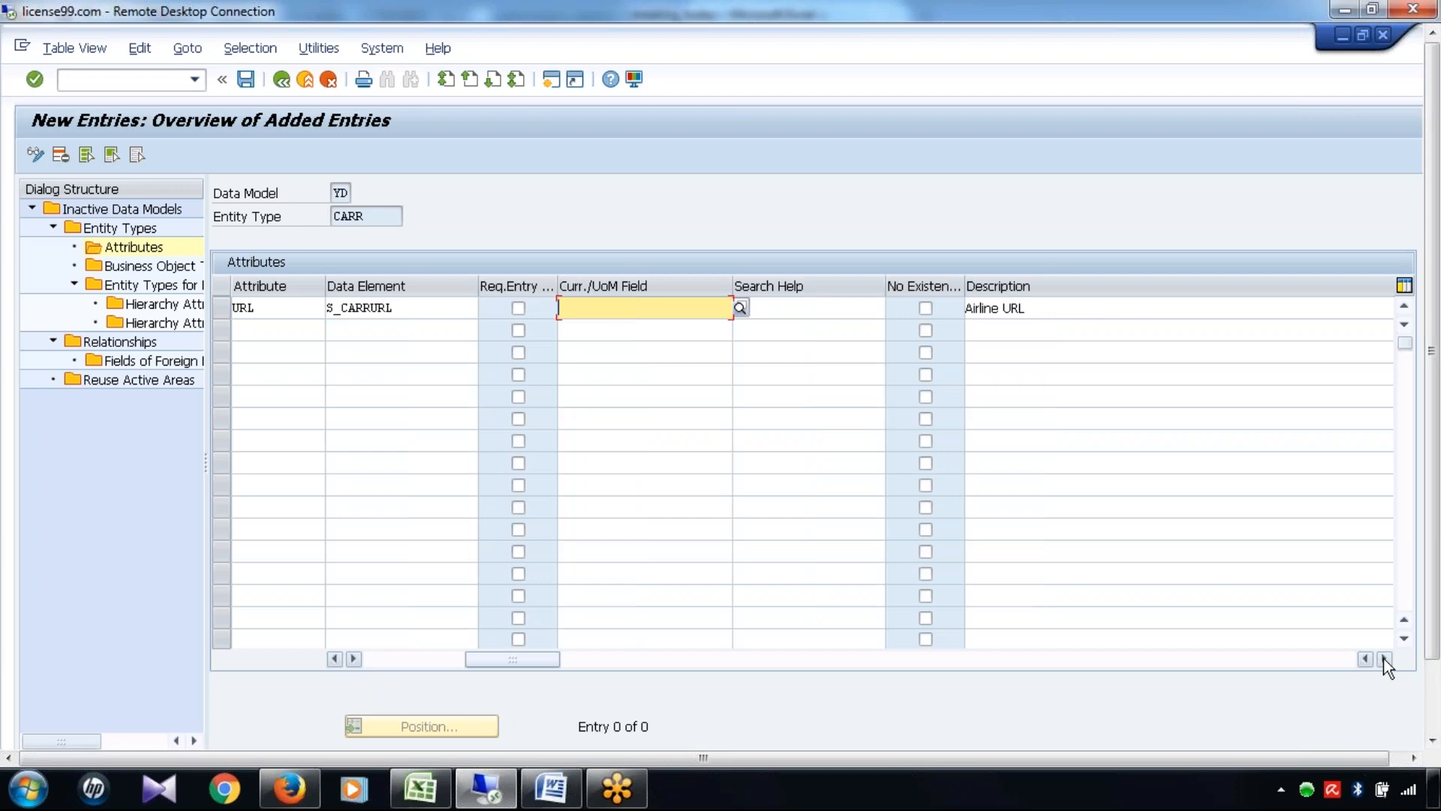
Examine the Structure/Table, Field and Generated columns of the URL attribute row, returning to the start of the attribute table
click(1384, 659)
click(1384, 659)
click(1384, 659)
click(1384, 659)
click(1384, 659)
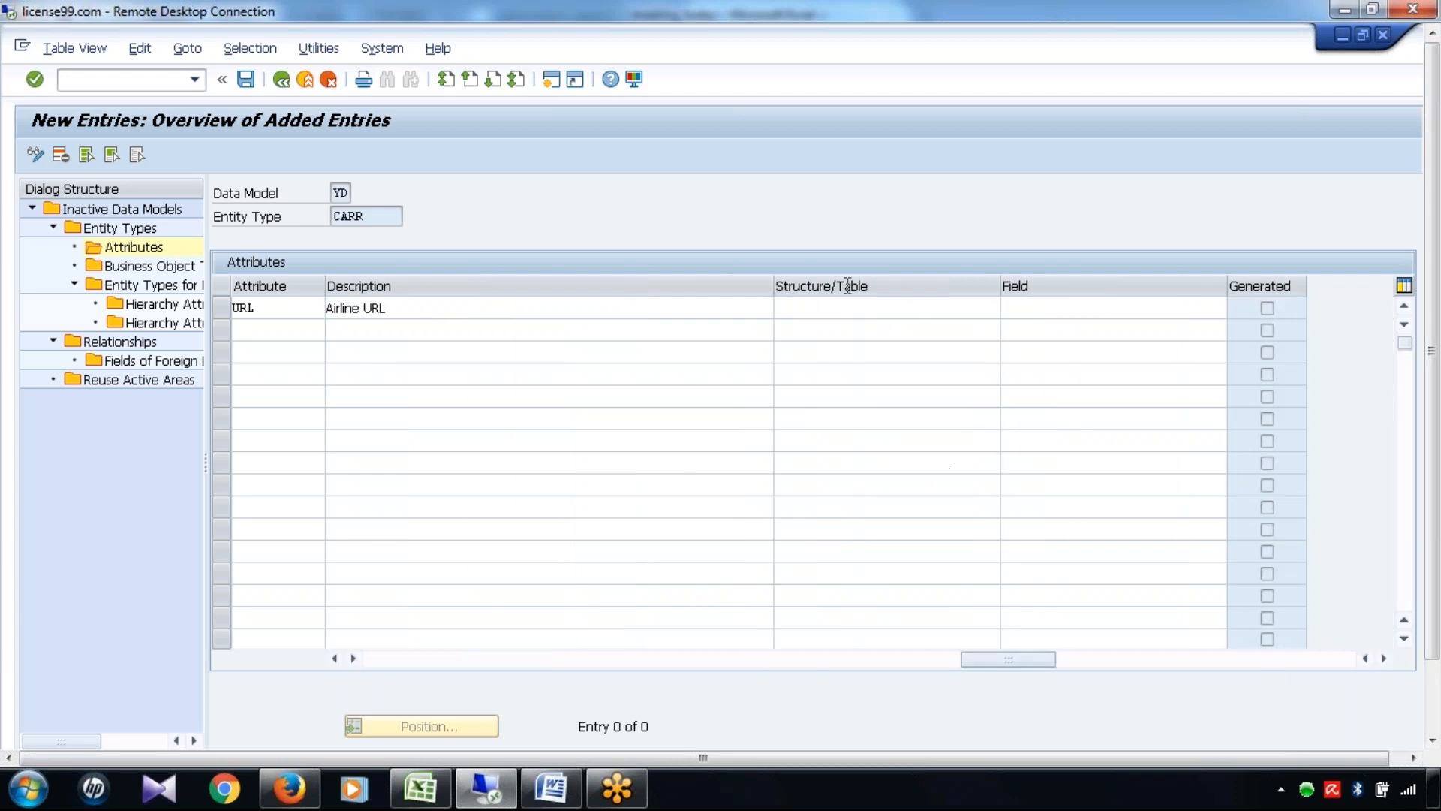
click(886, 308)
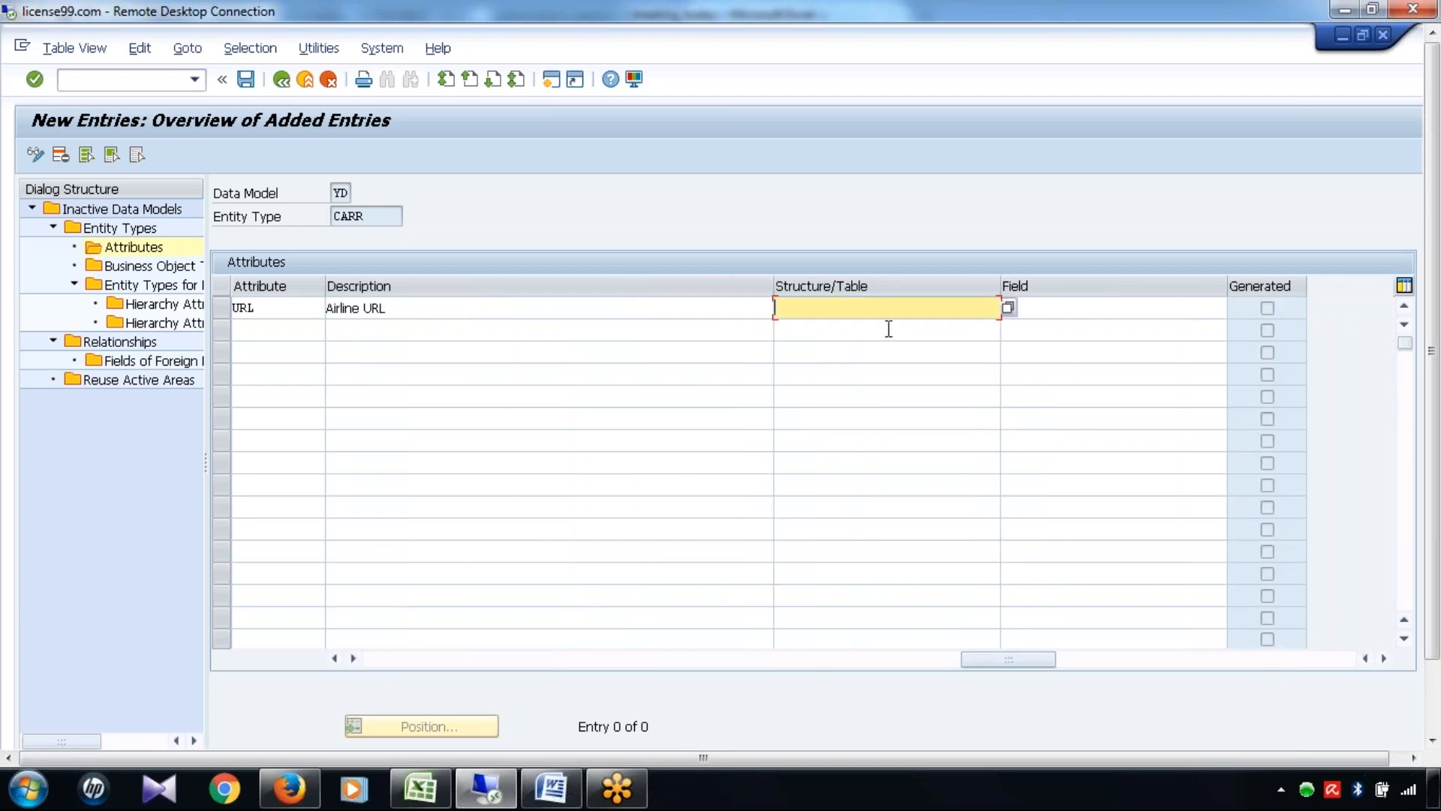
click(1082, 305)
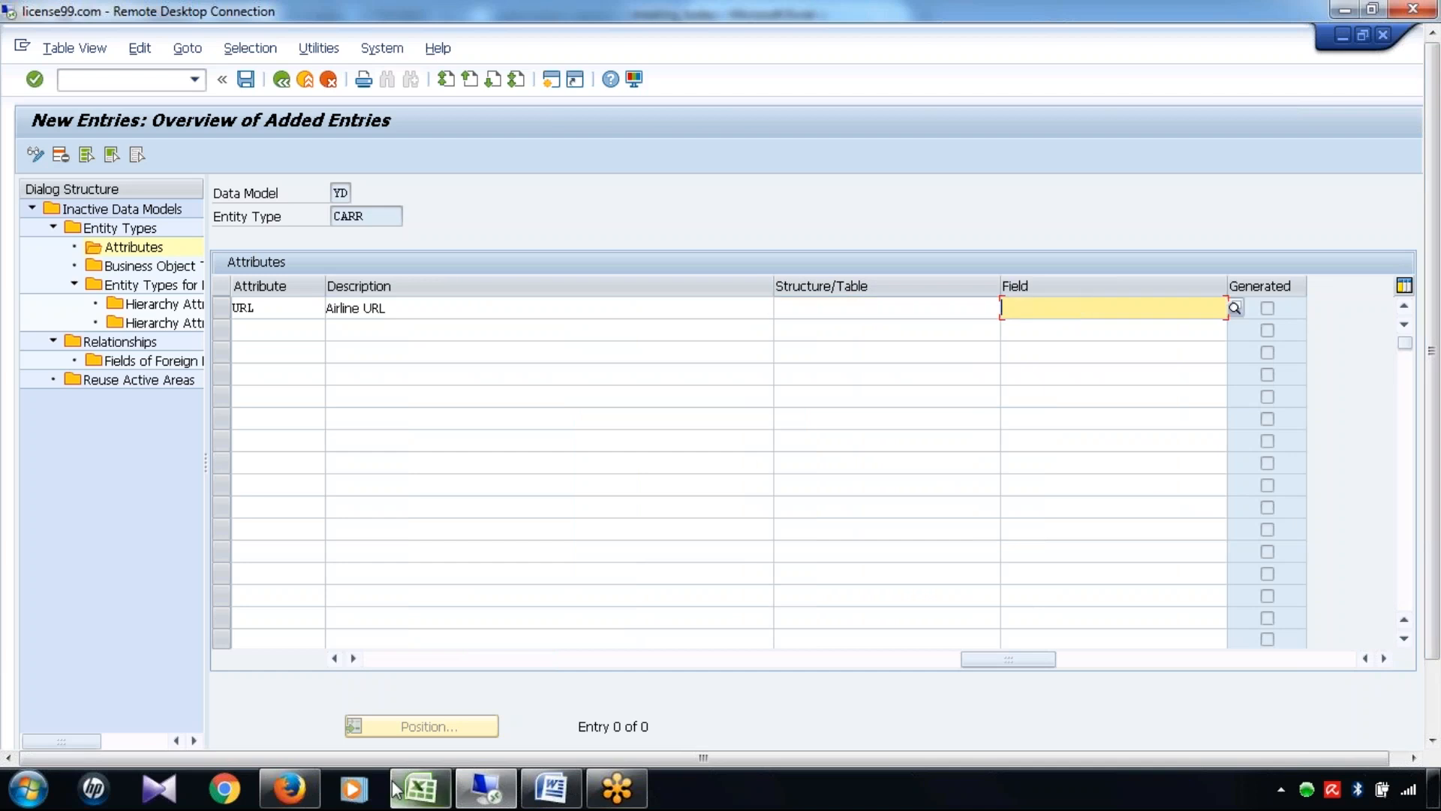
click(375, 665)
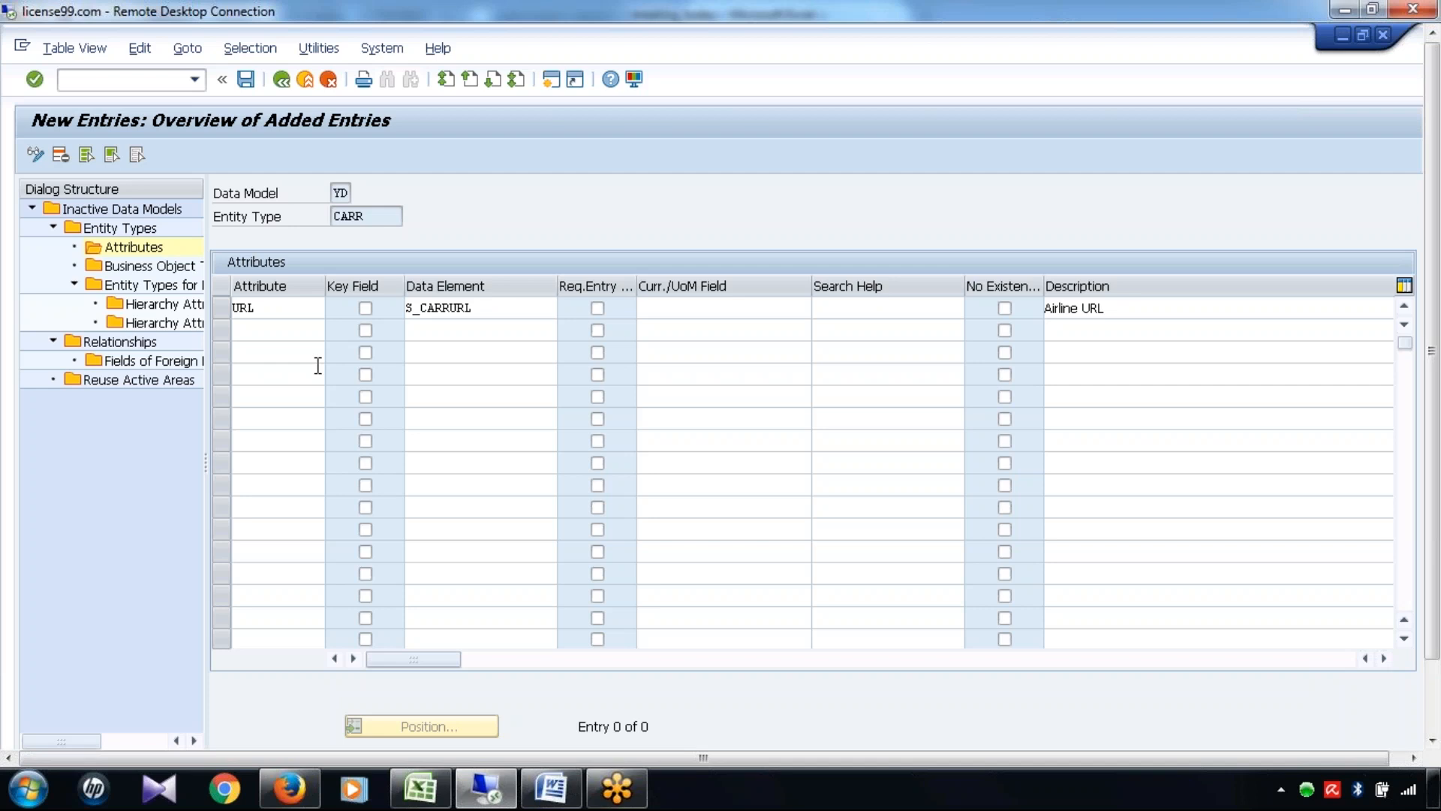
Save the URL attribute of entity type CARR, confirm the workbench request and return to the attributes overview
click(244, 80)
click(546, 682)
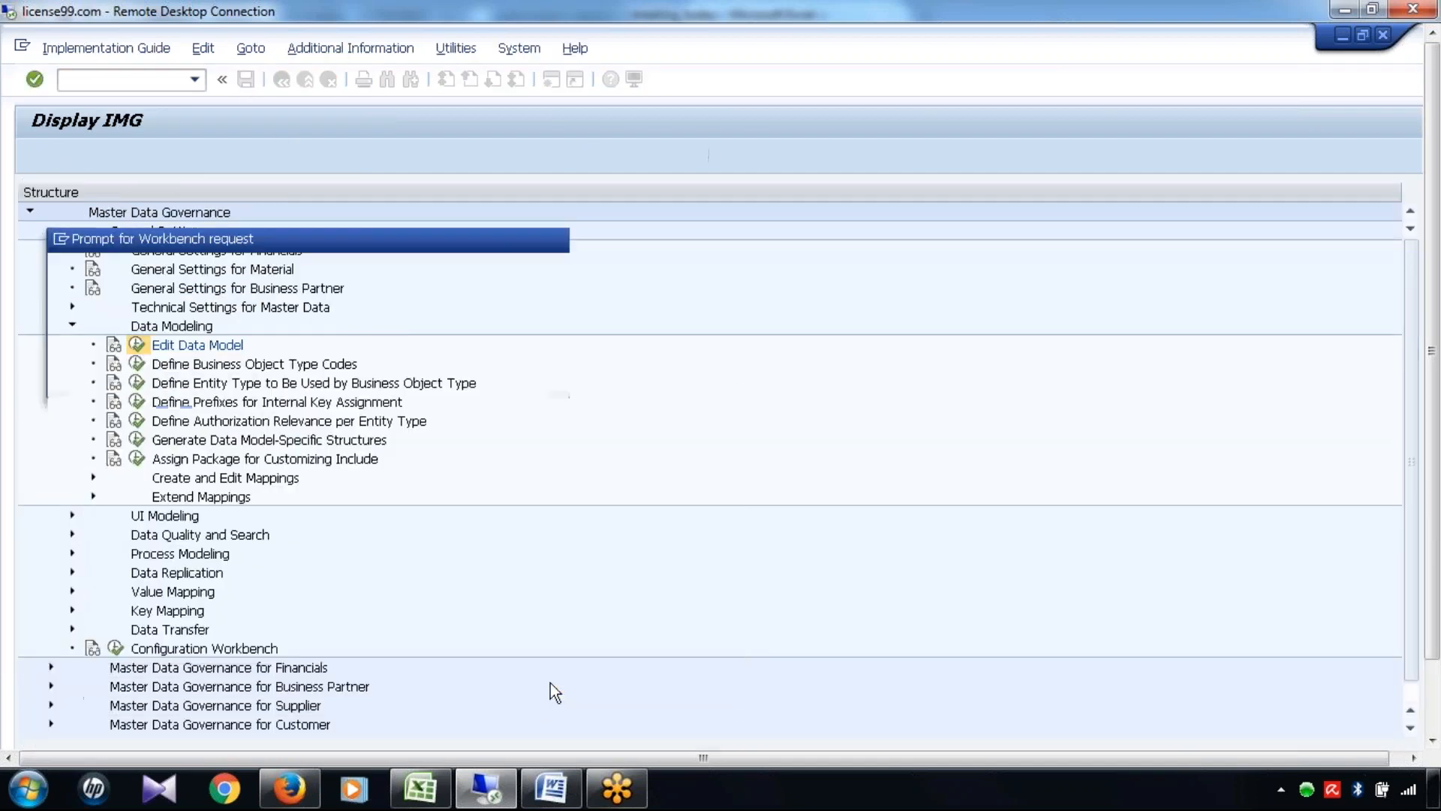
click(312, 380)
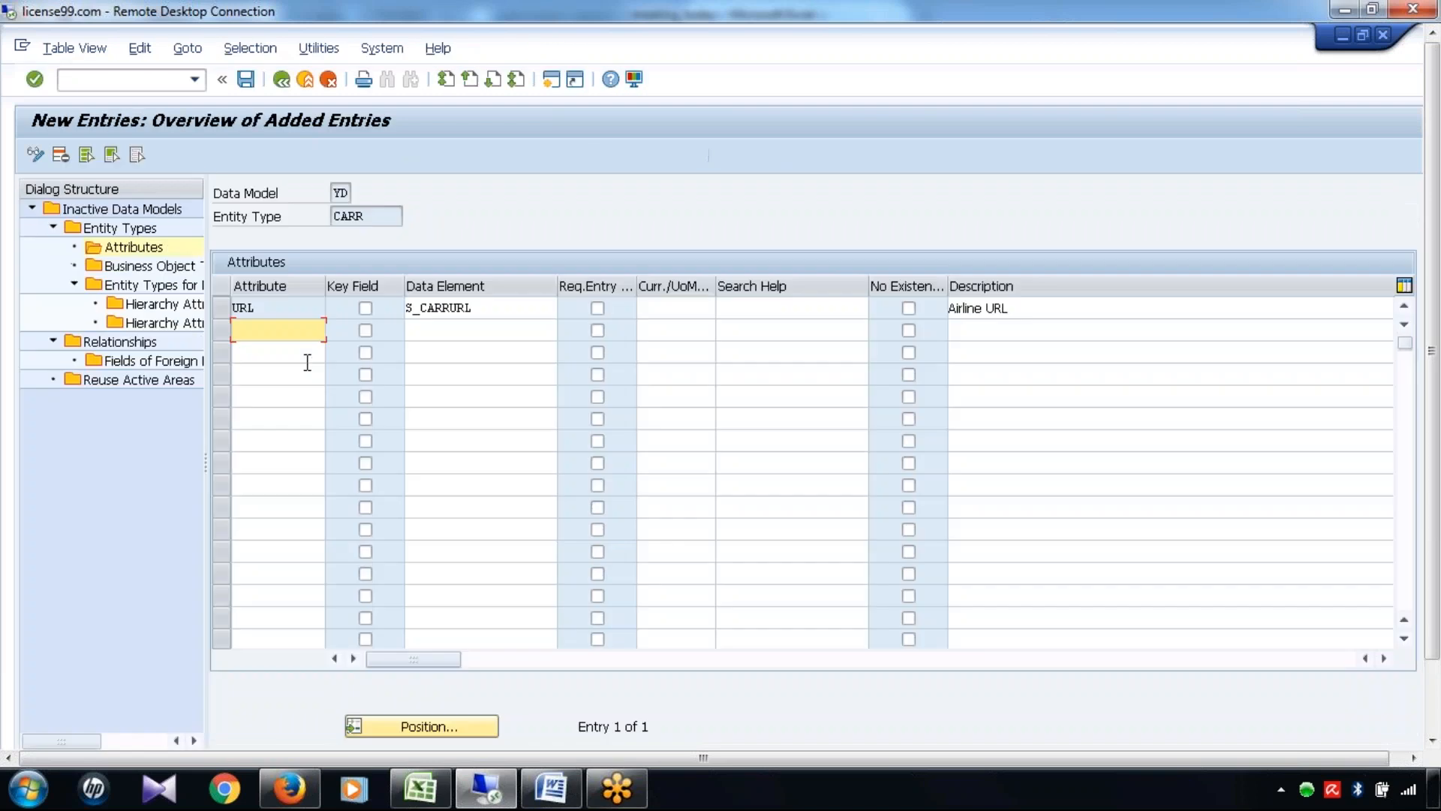
click(281, 80)
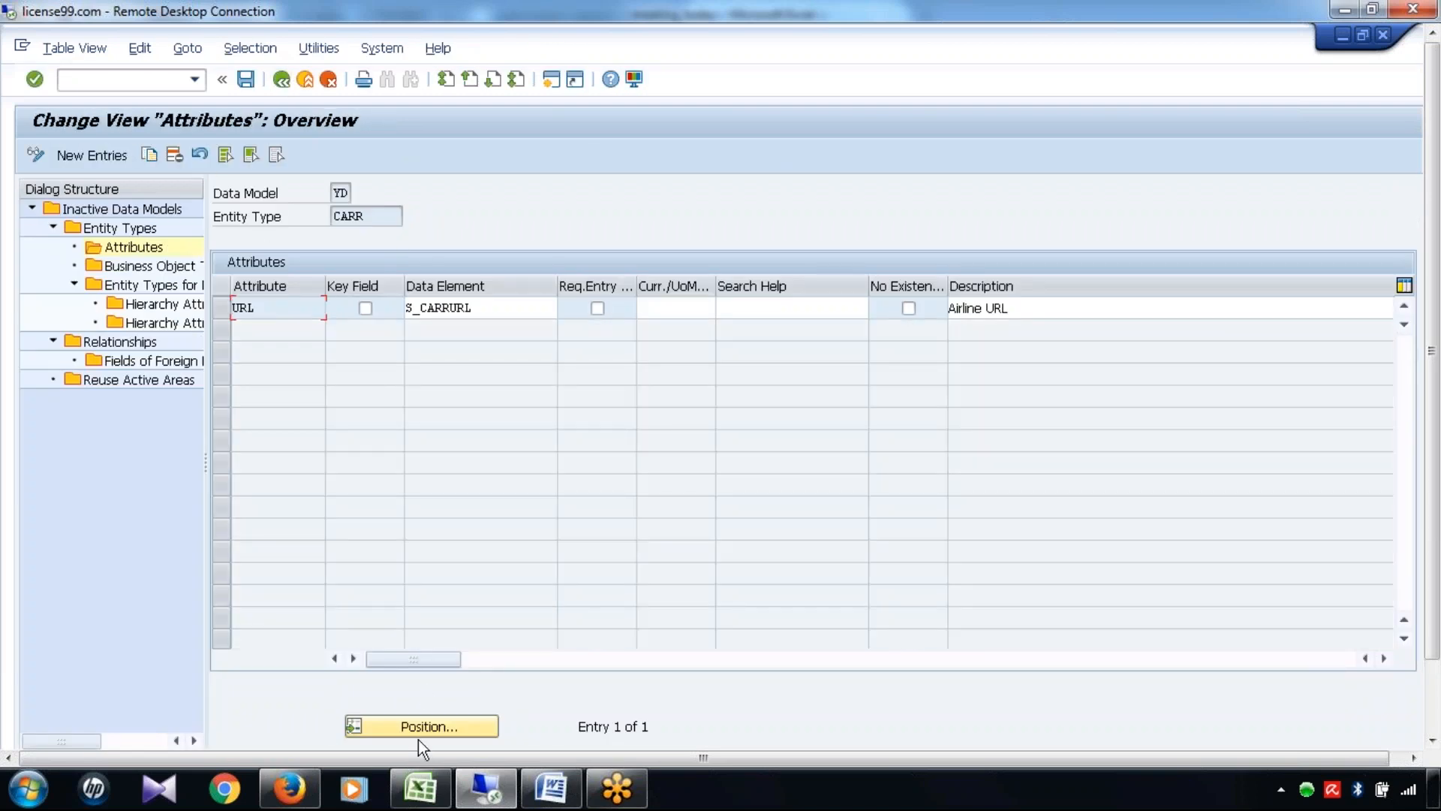
Switch to the Excel workbook meeting_today and note "CARRID - Entity type also as an attribute" in A39 and "URL" in A41 of Sheet5
click(419, 788)
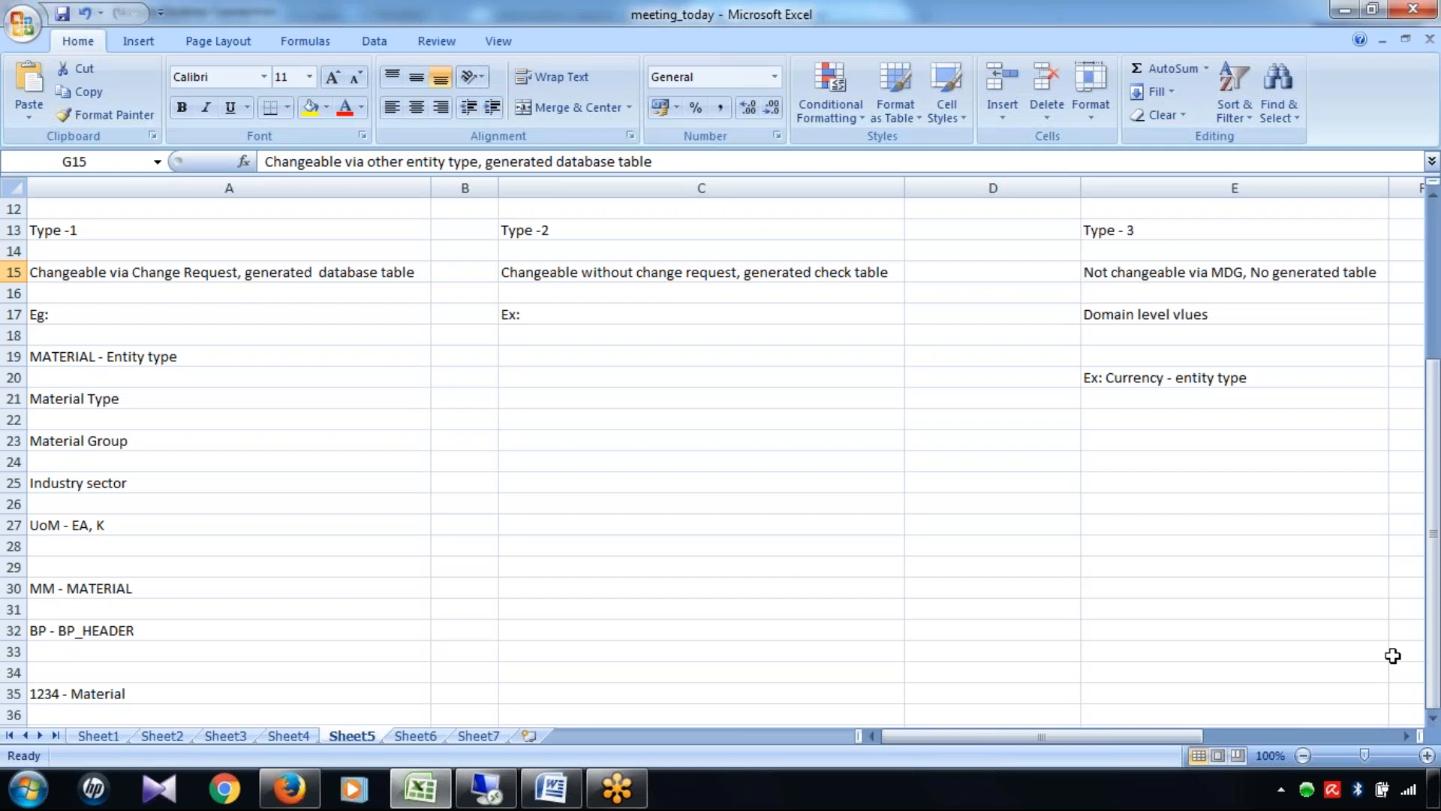
click(1433, 717)
click(1432, 718)
scroll(1433, 717, down, 3)
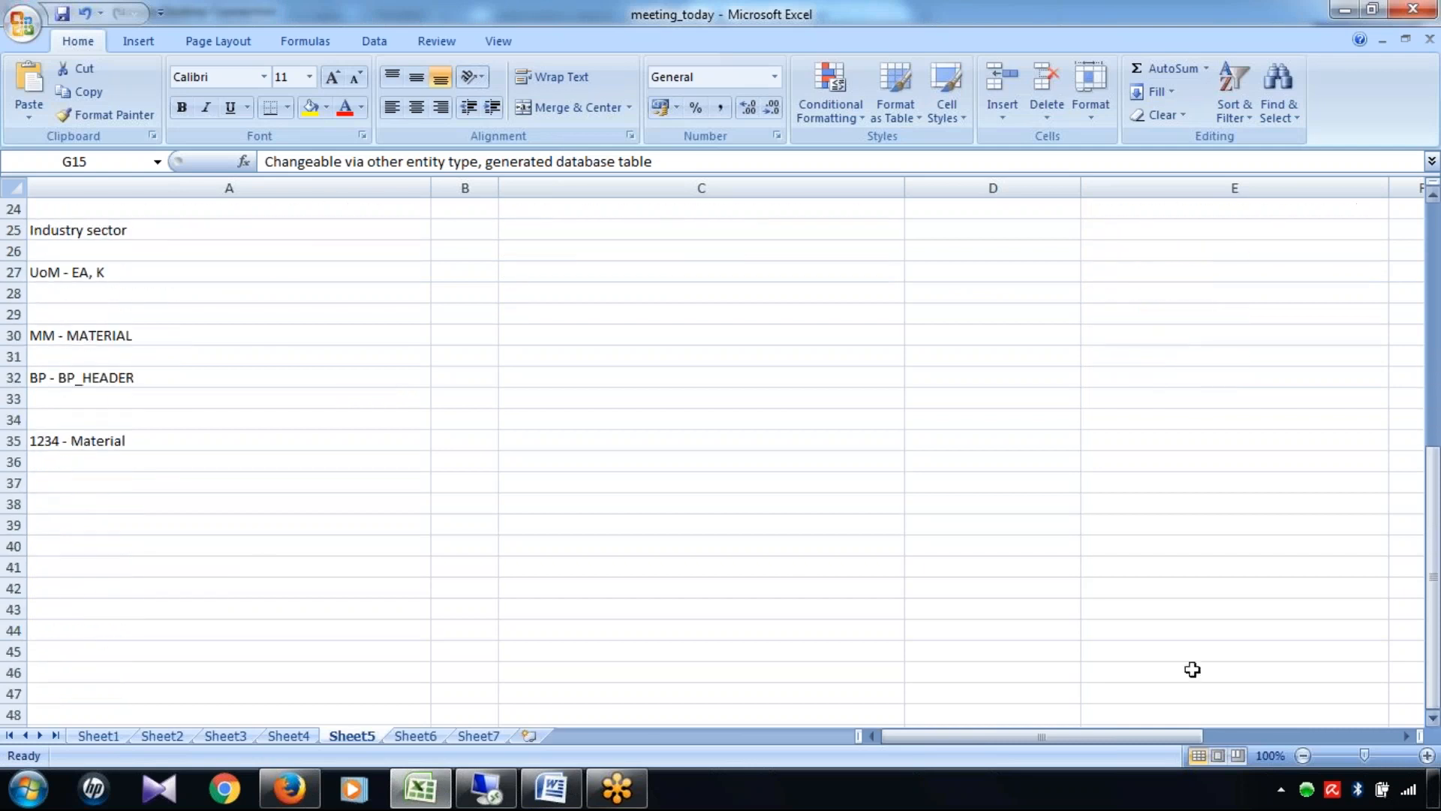
click(120, 520)
text(CARRID)
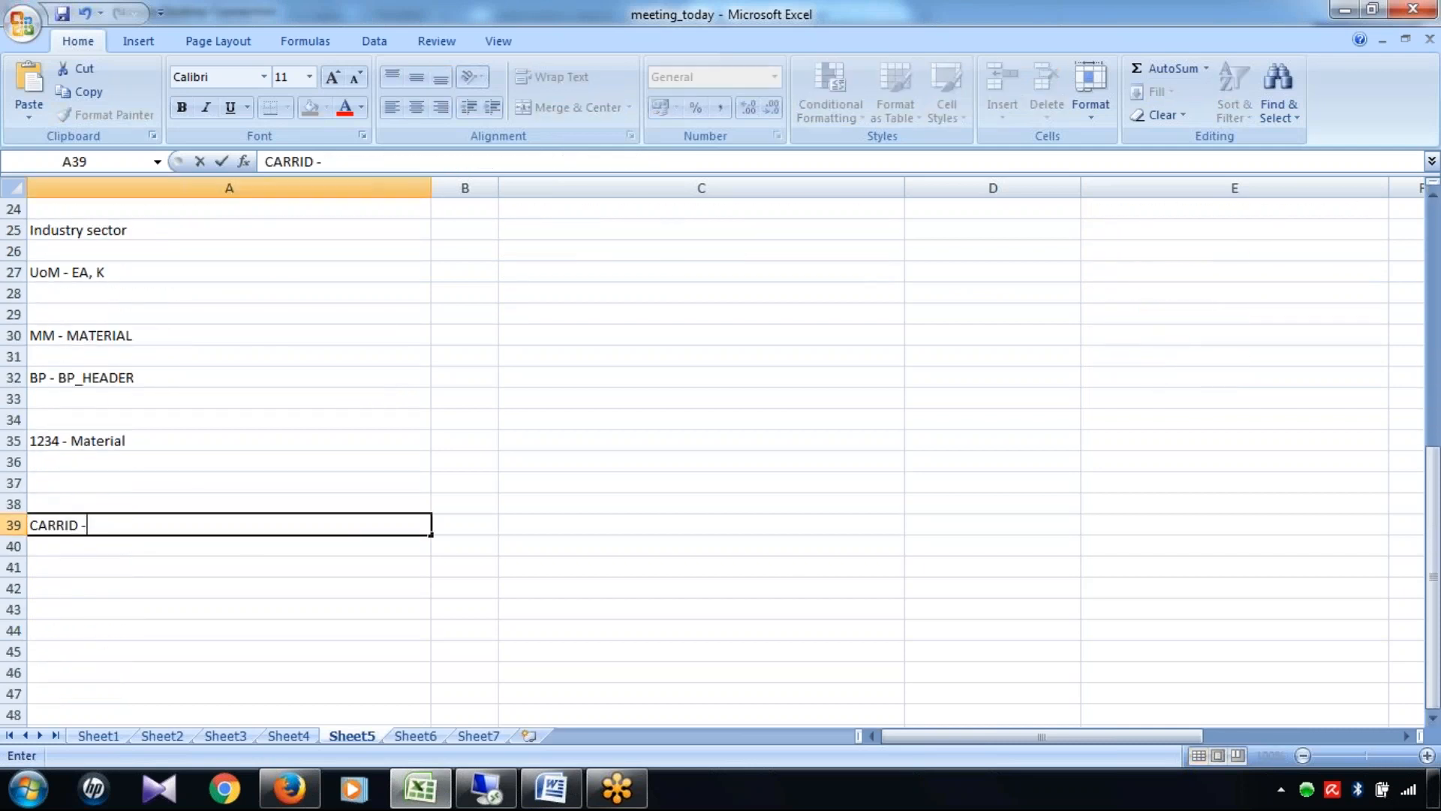
text( - Entity type also as a)
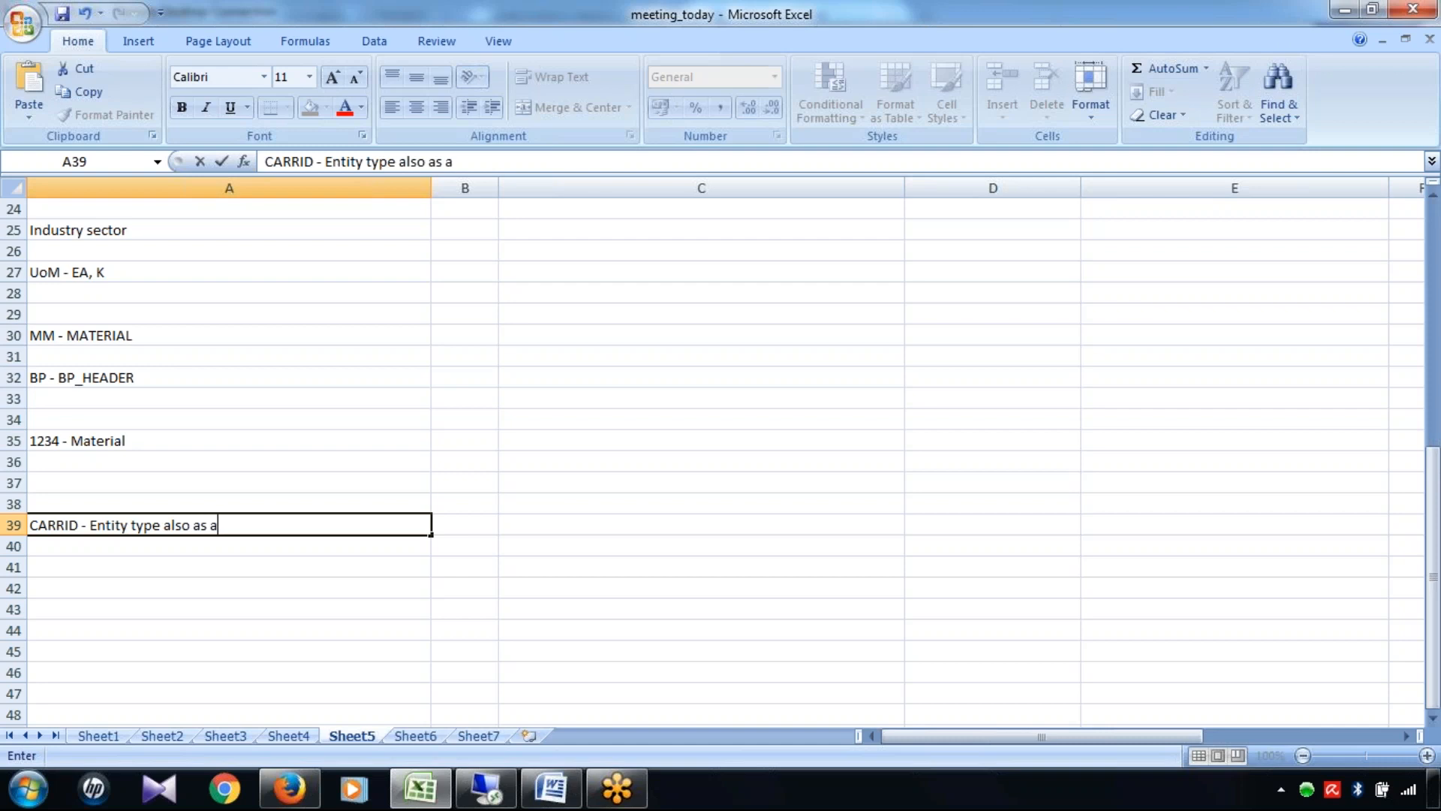
text(s)
key(BackSpace)
text(n attribute)
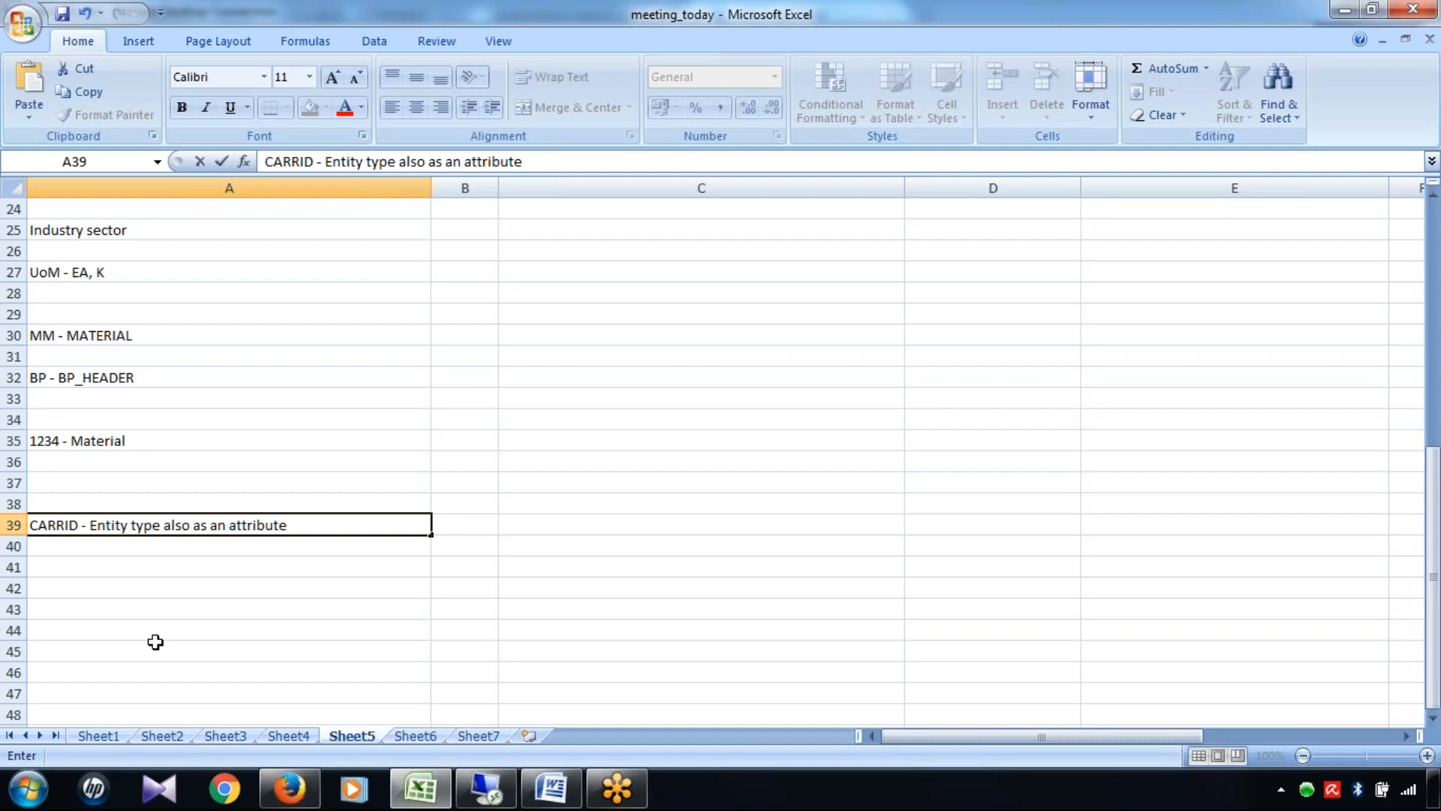
click(152, 572)
text(URL)
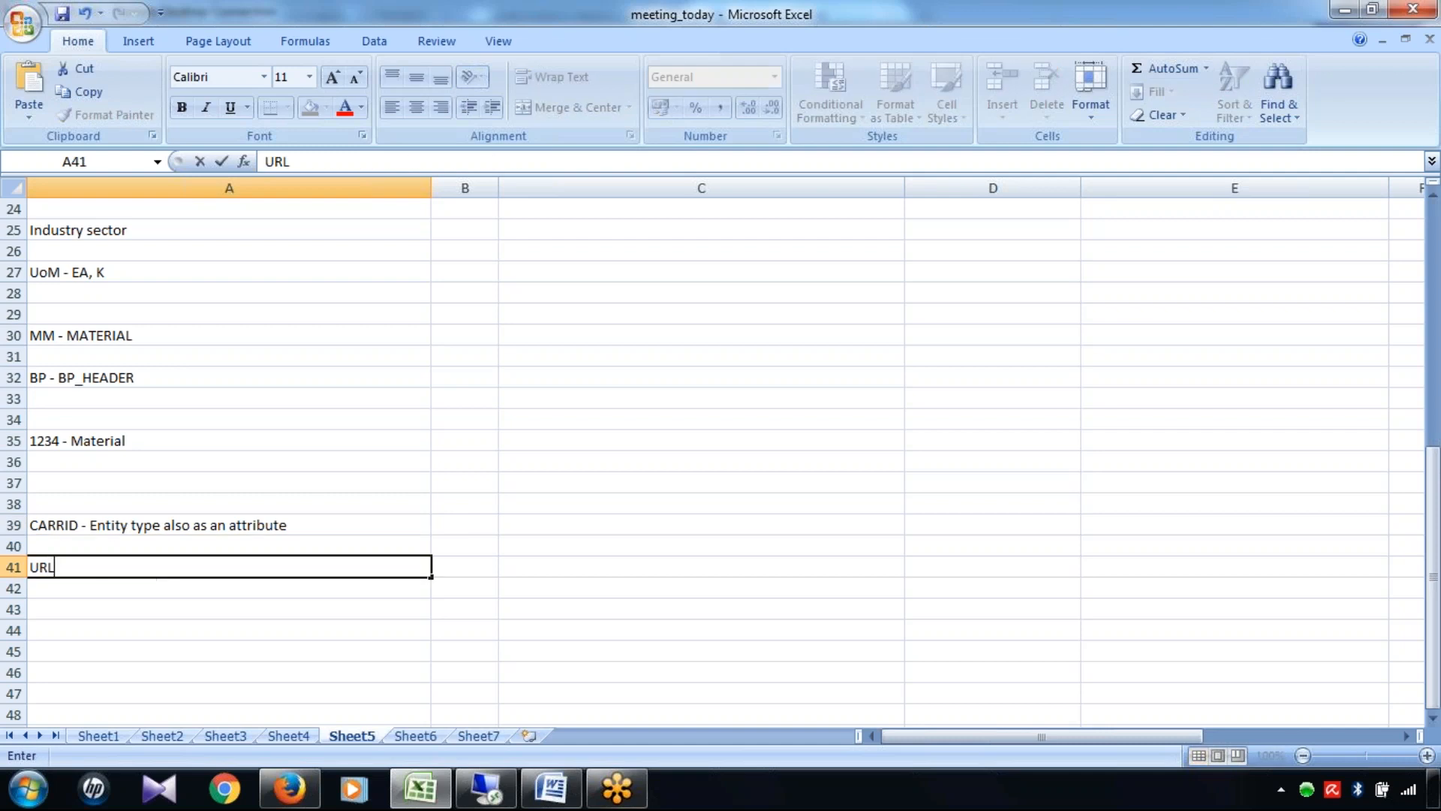
click(225, 590)
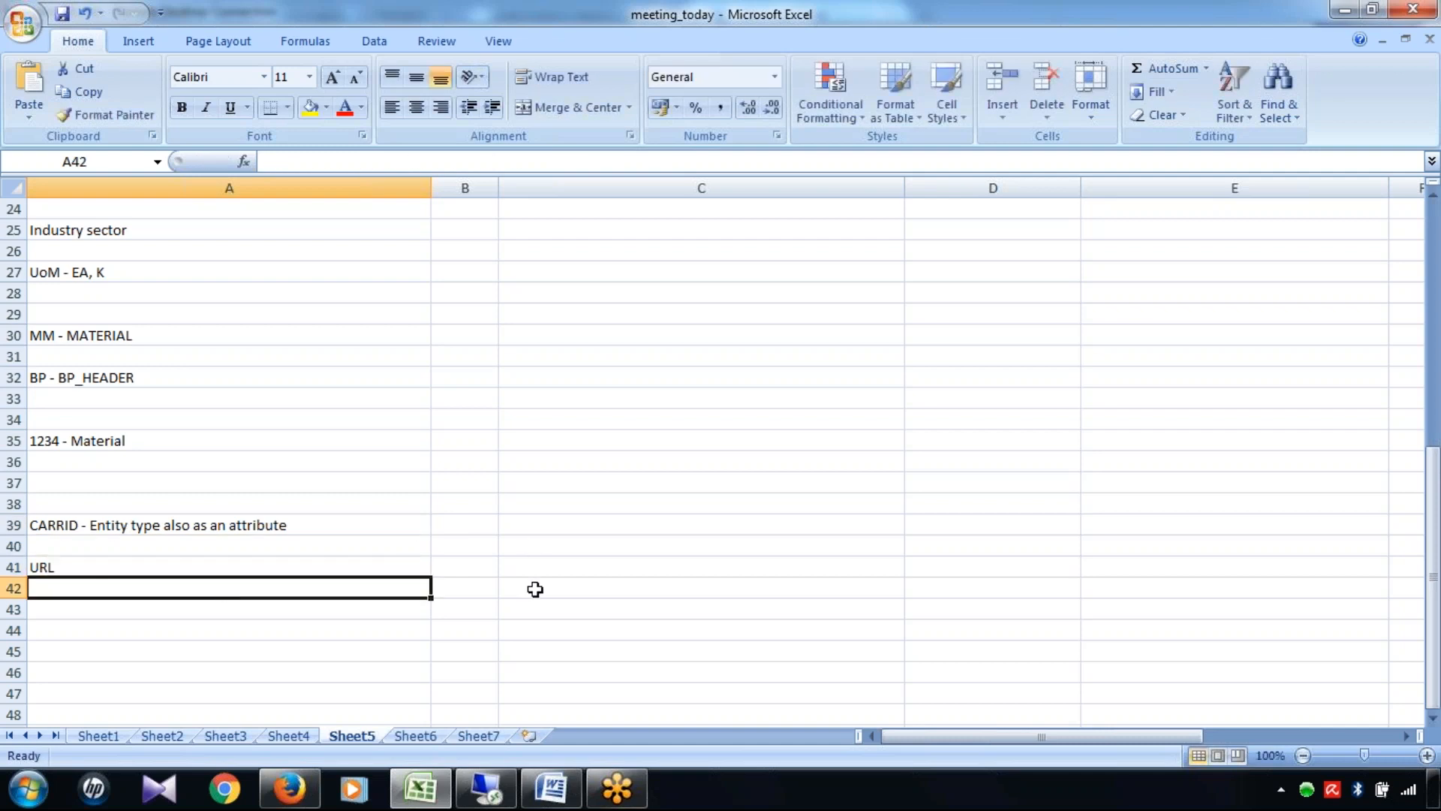
Switch back to the SAP remote session and return to the entity types overview of data model YD
click(485, 788)
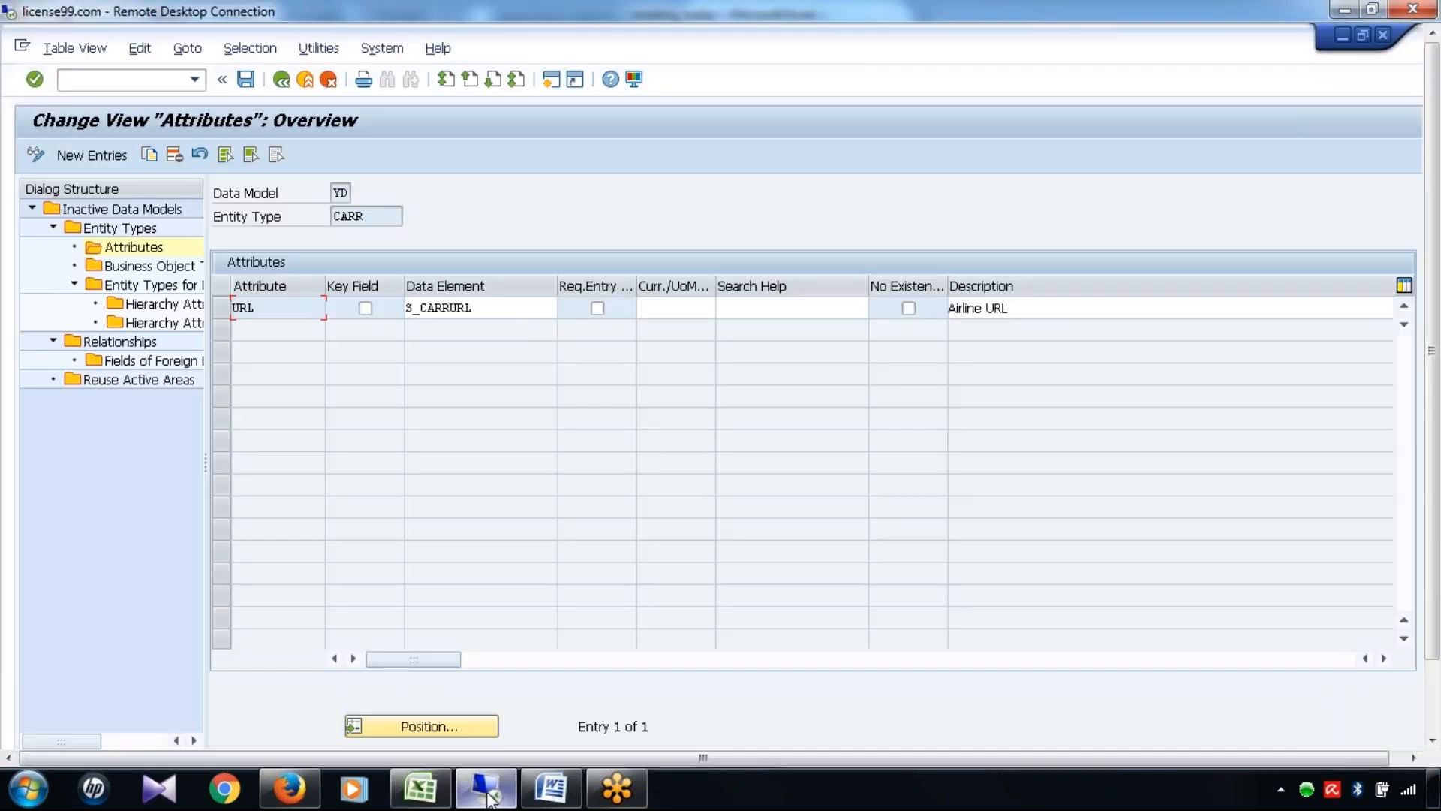
click(281, 80)
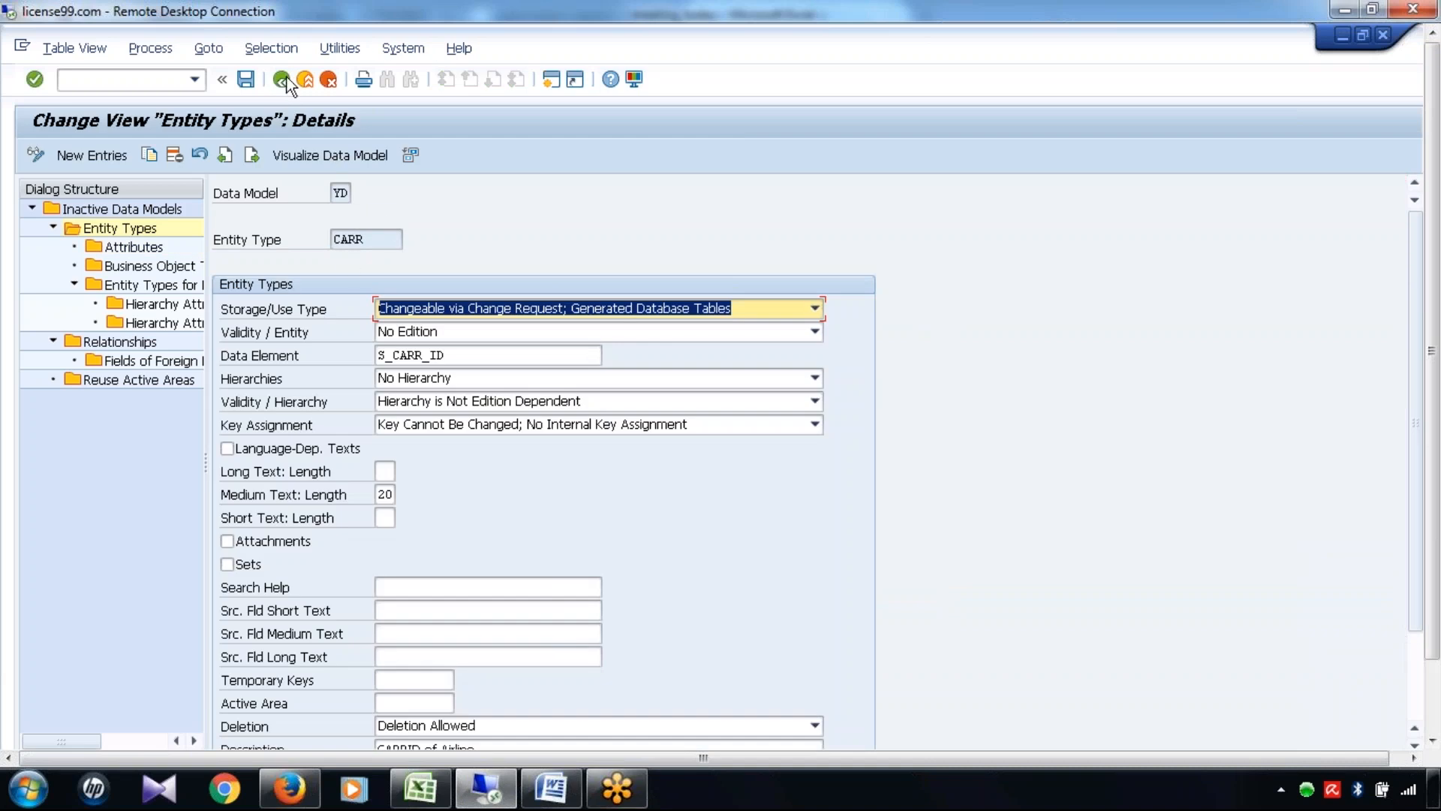
click(282, 79)
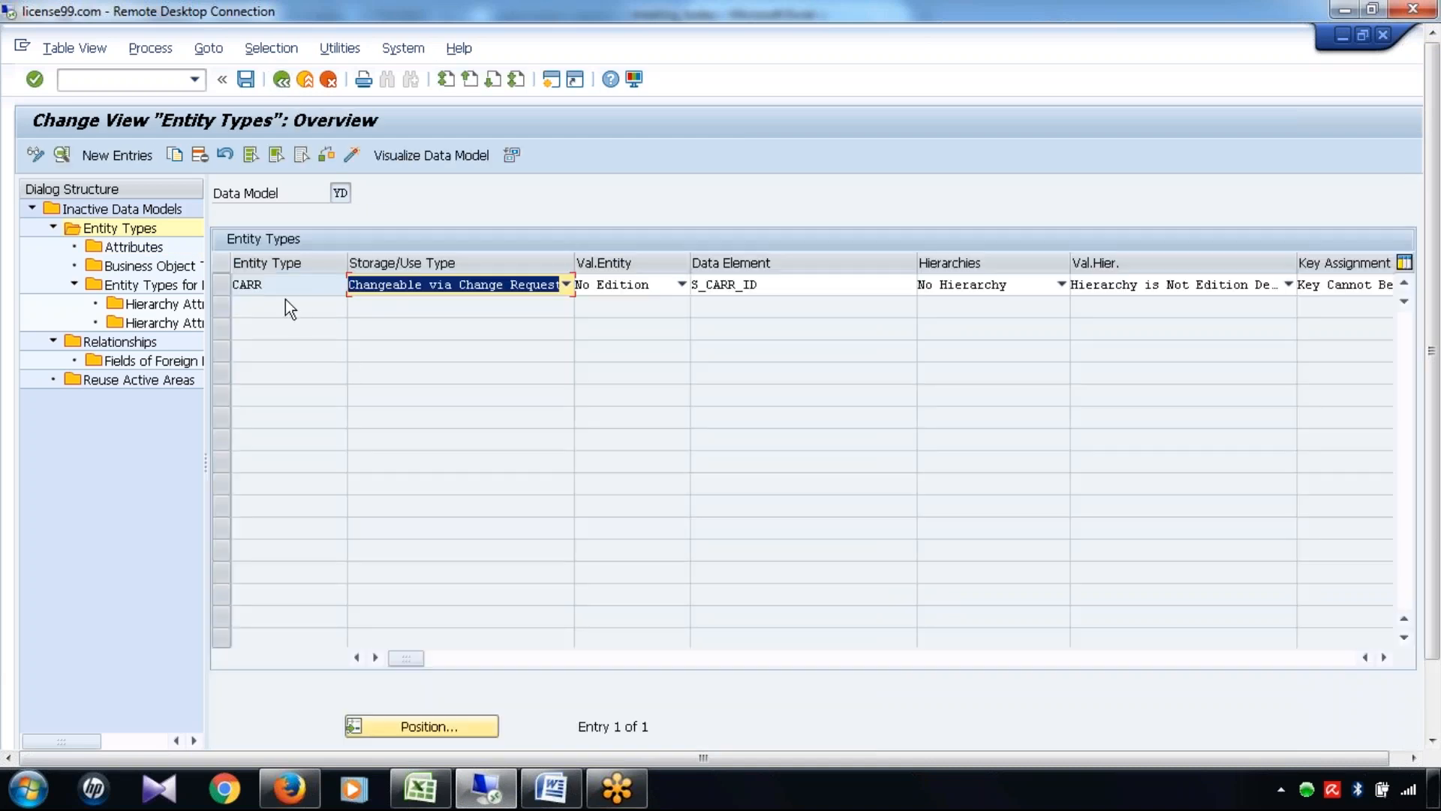
click(250, 78)
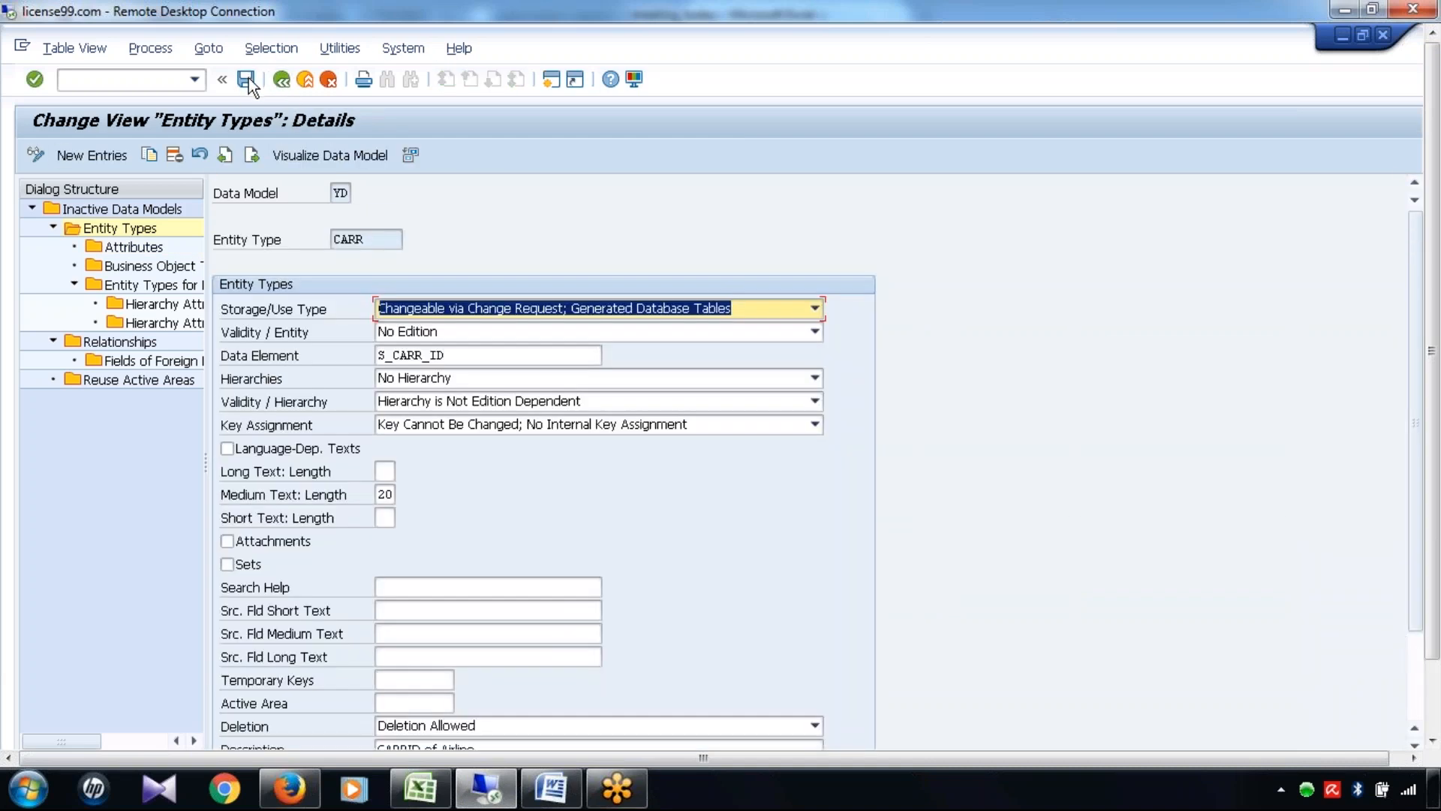
click(283, 82)
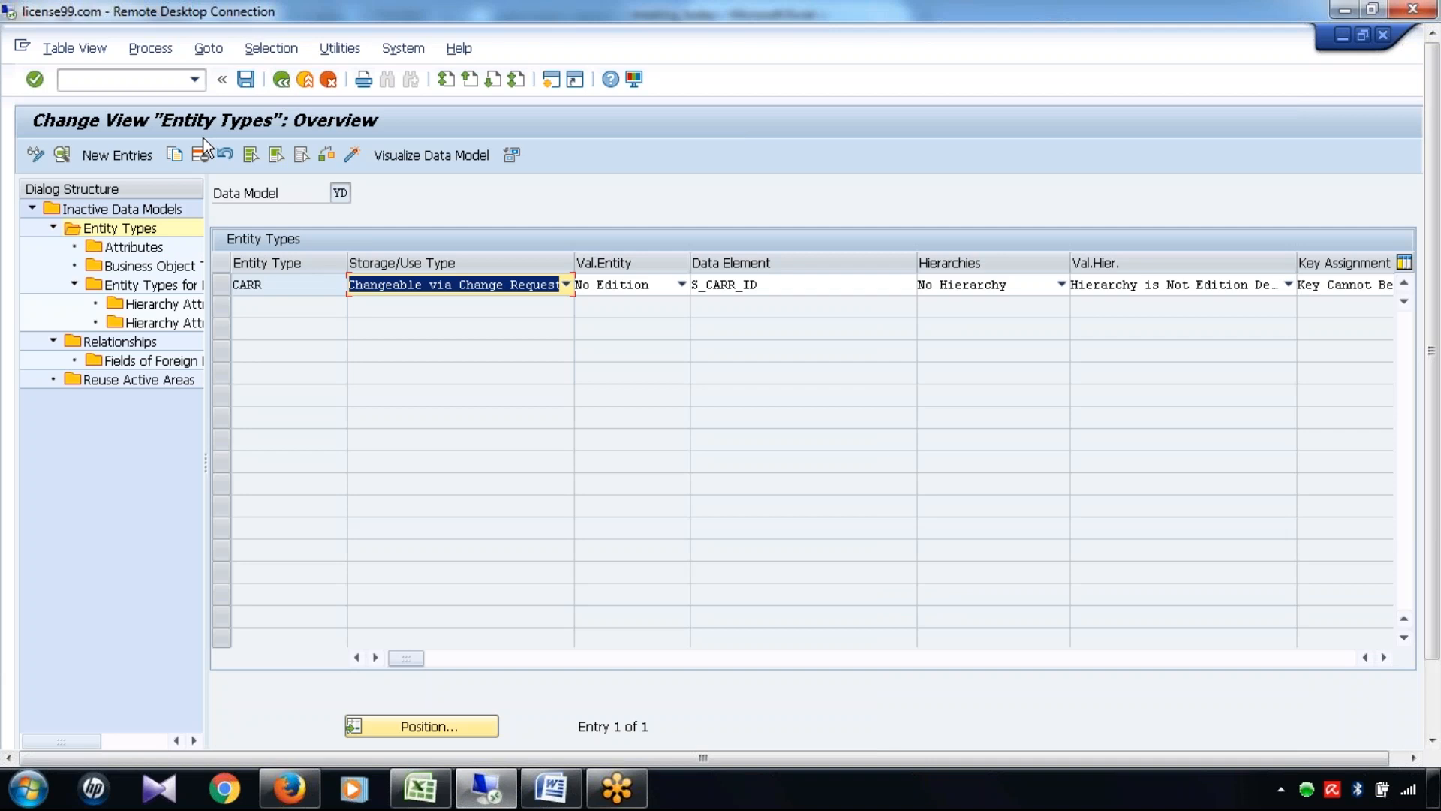
Start a new entity type entry in data model YD and name it CURR
click(124, 154)
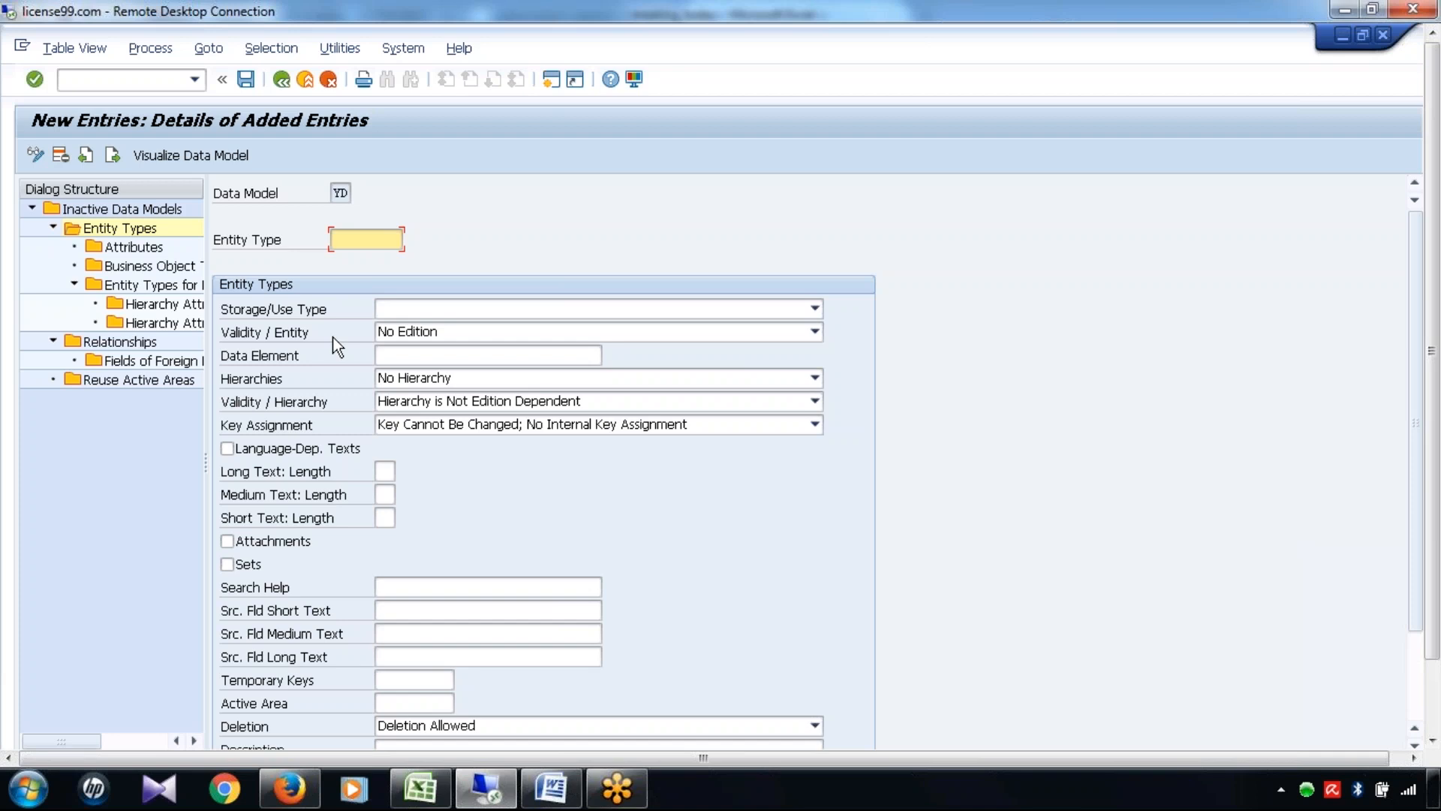
text(CURR)
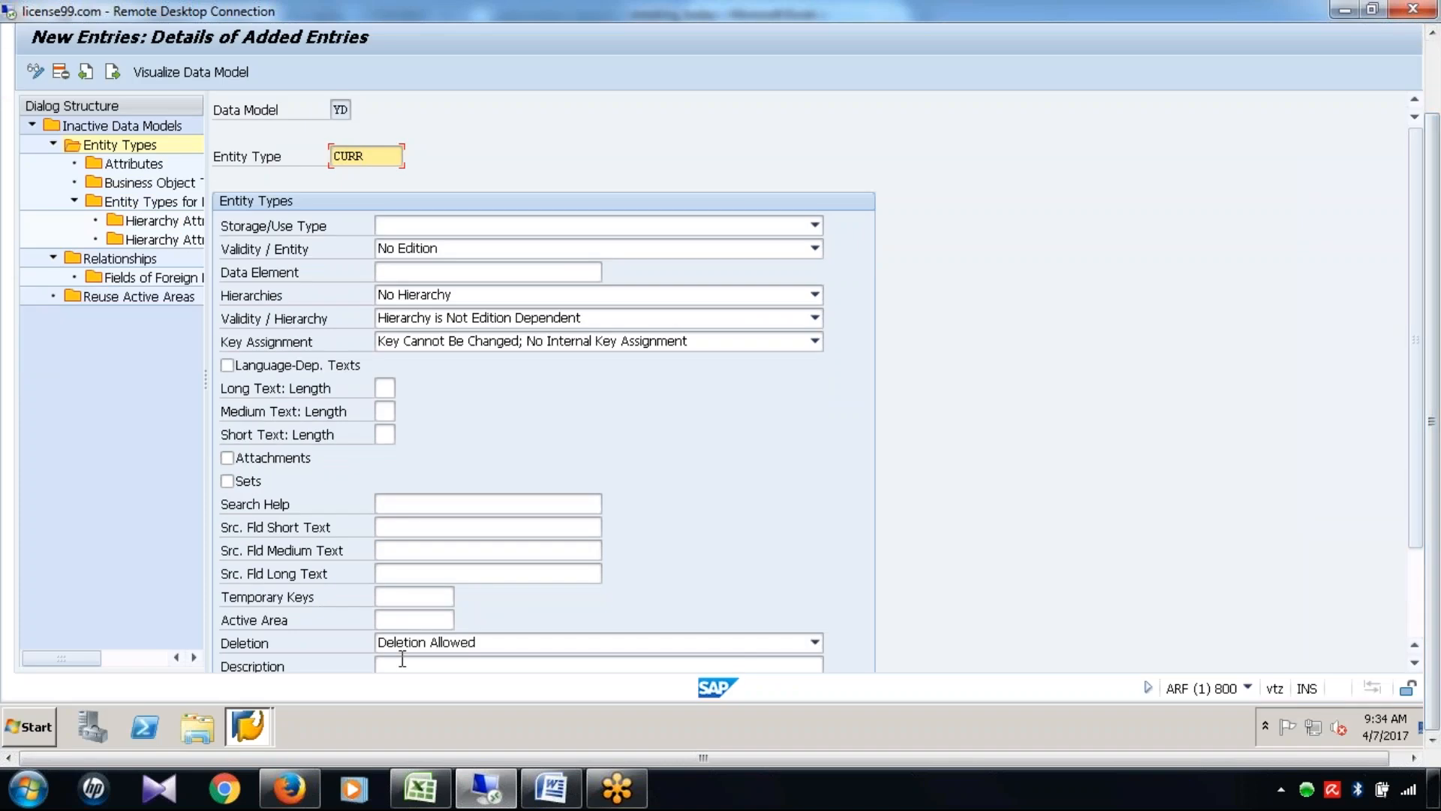
click(259, 722)
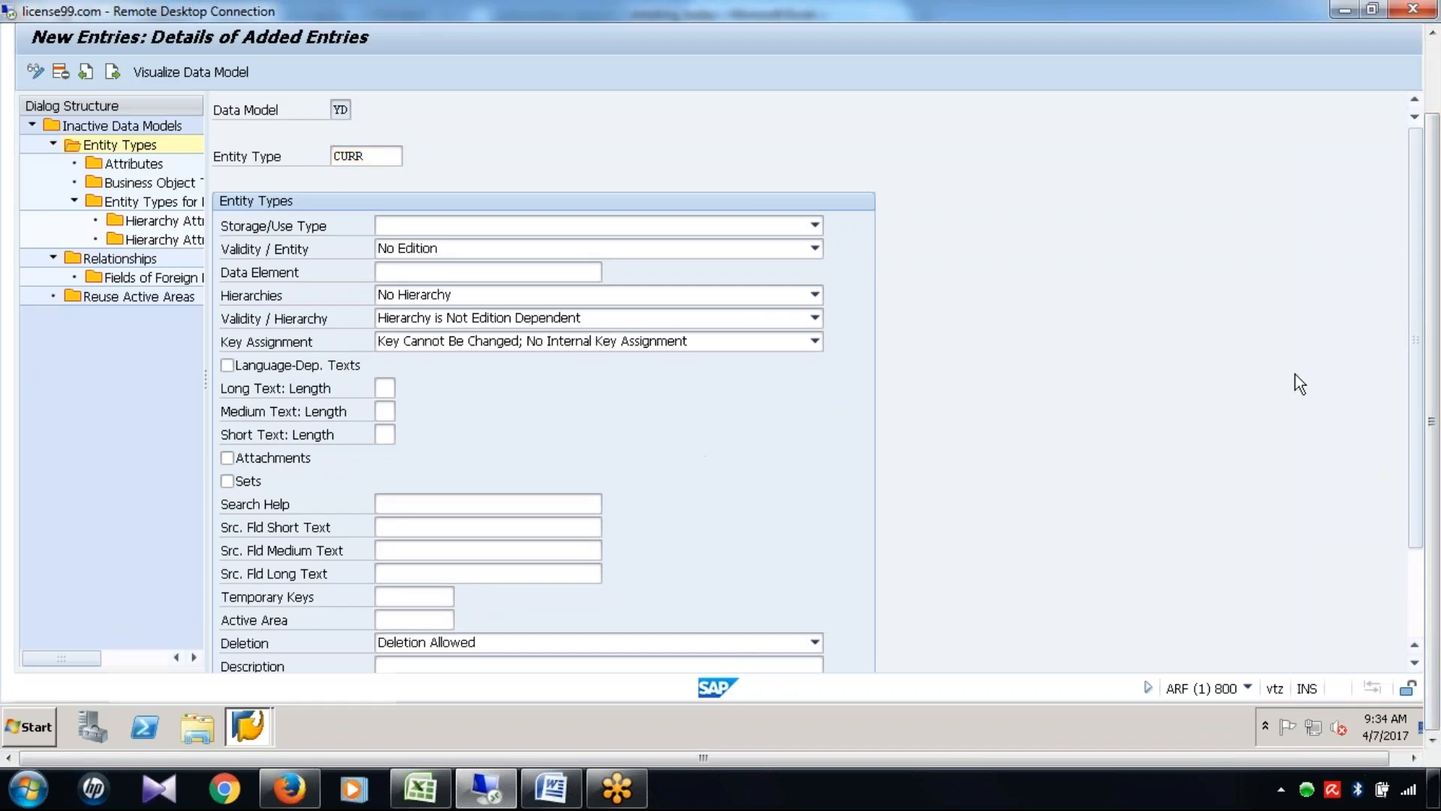
drag(1432, 355, 1432, 268)
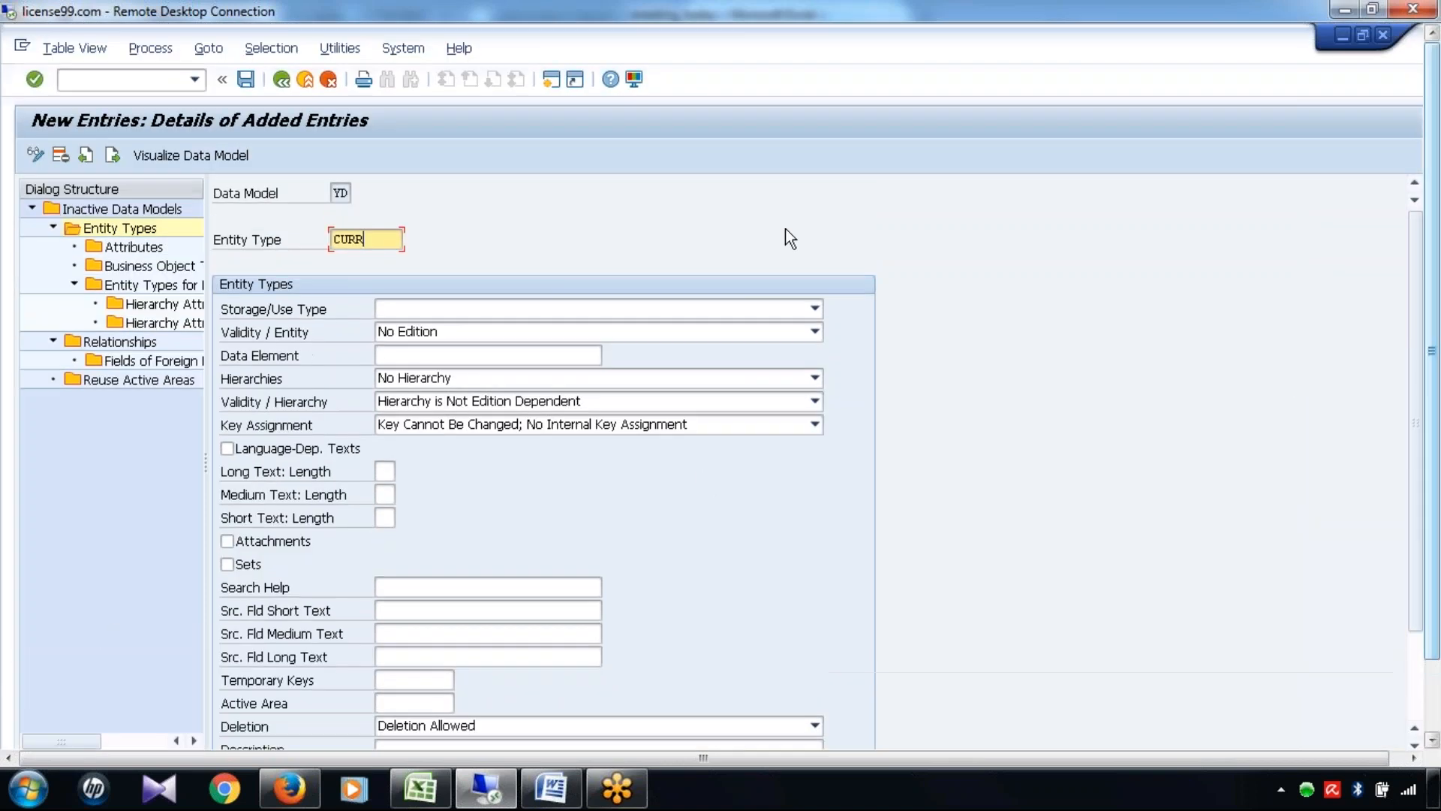
Run SE11 in a new session, display table SFLIGHT, view the data element of its CURRENCY field and return to the entity type form
click(553, 80)
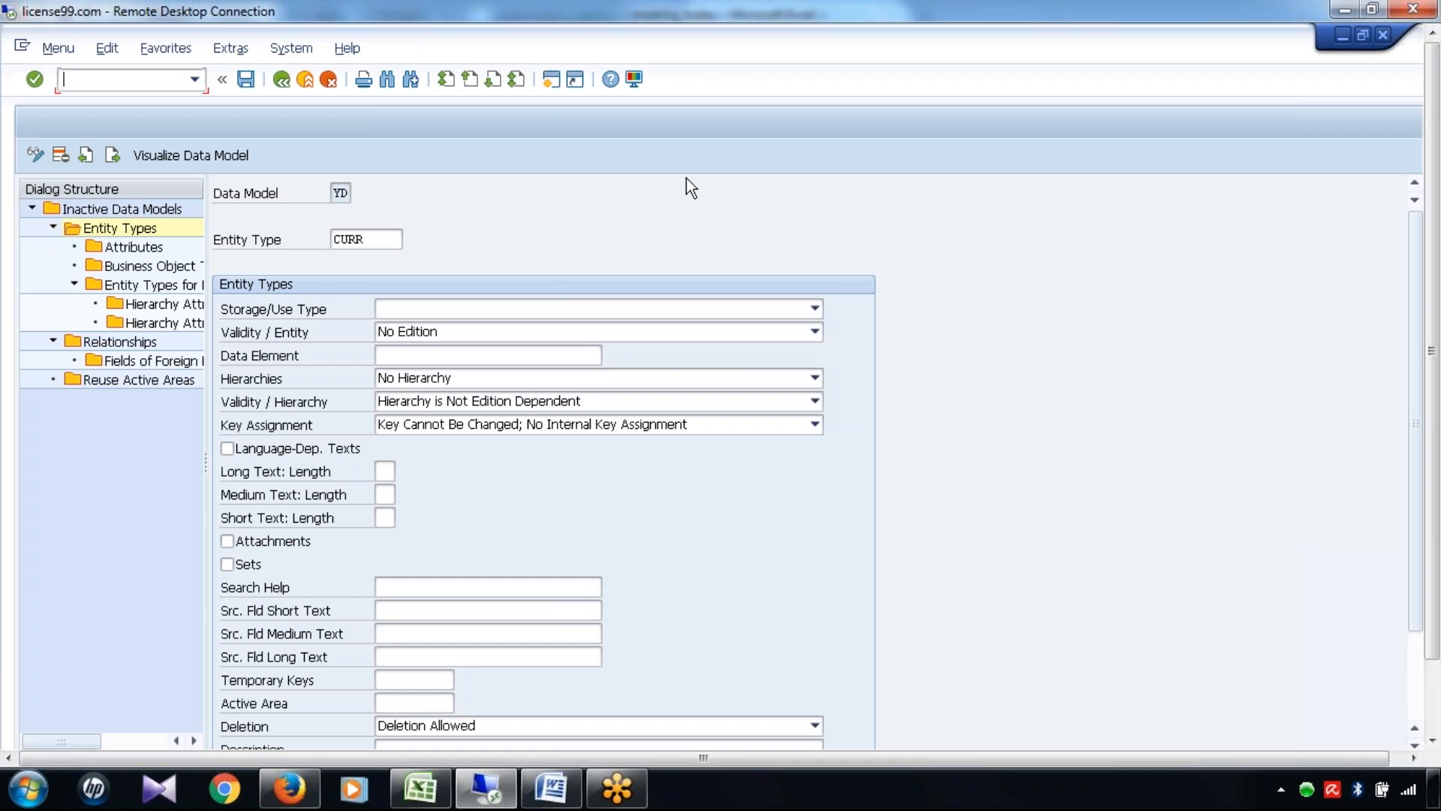
text(/nse11)
key(Return)
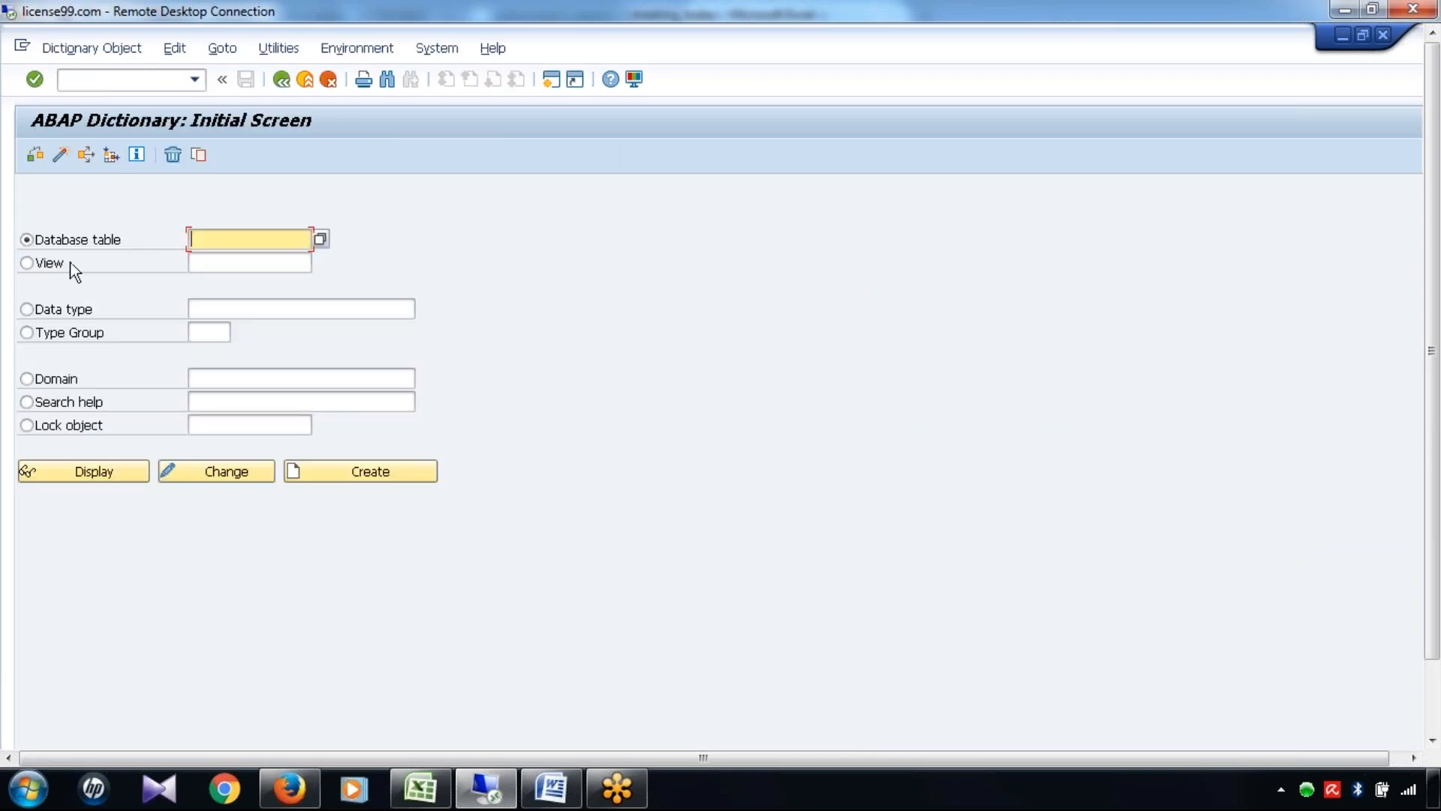
text(S)
key(Down)
key(Return)
click(95, 470)
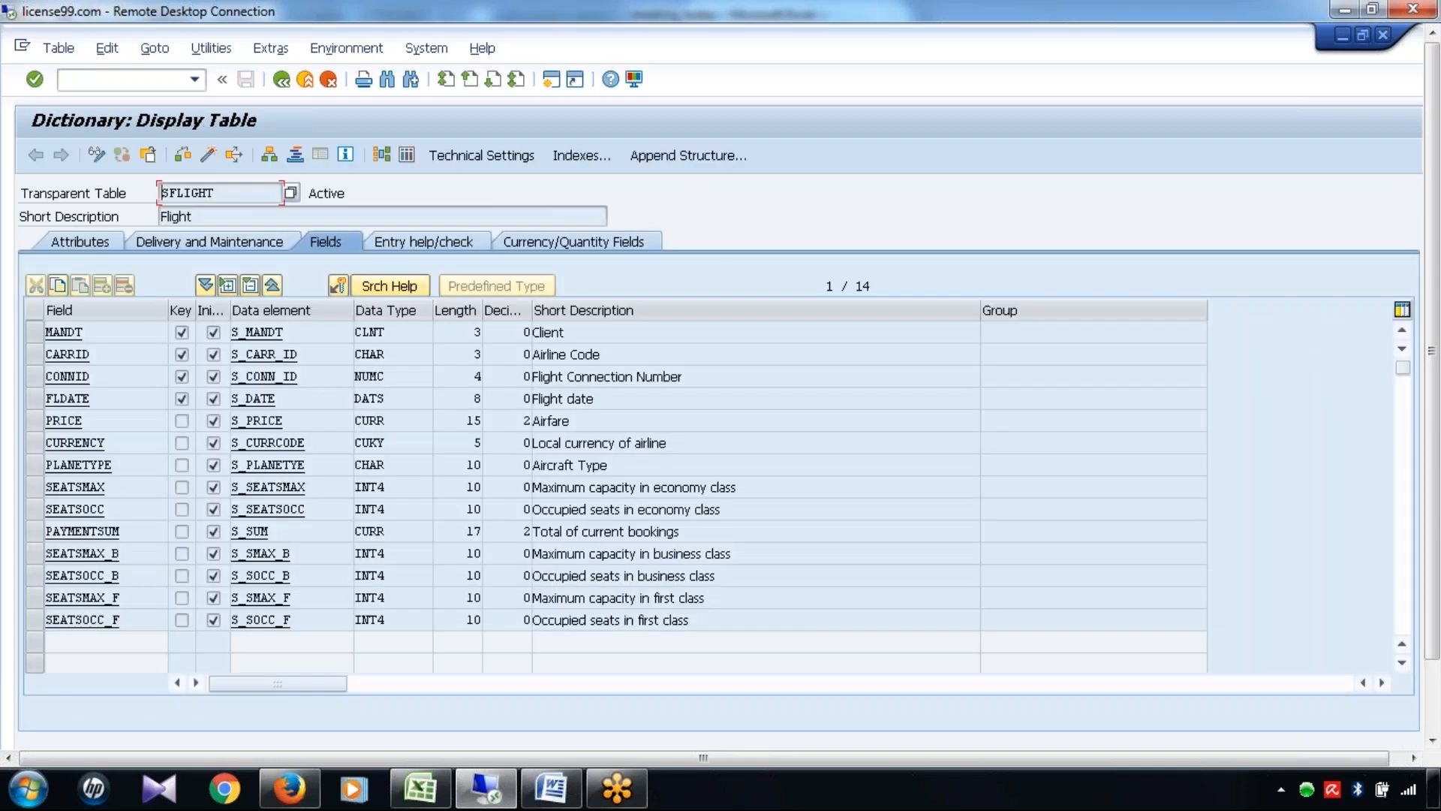
double_click(294, 456)
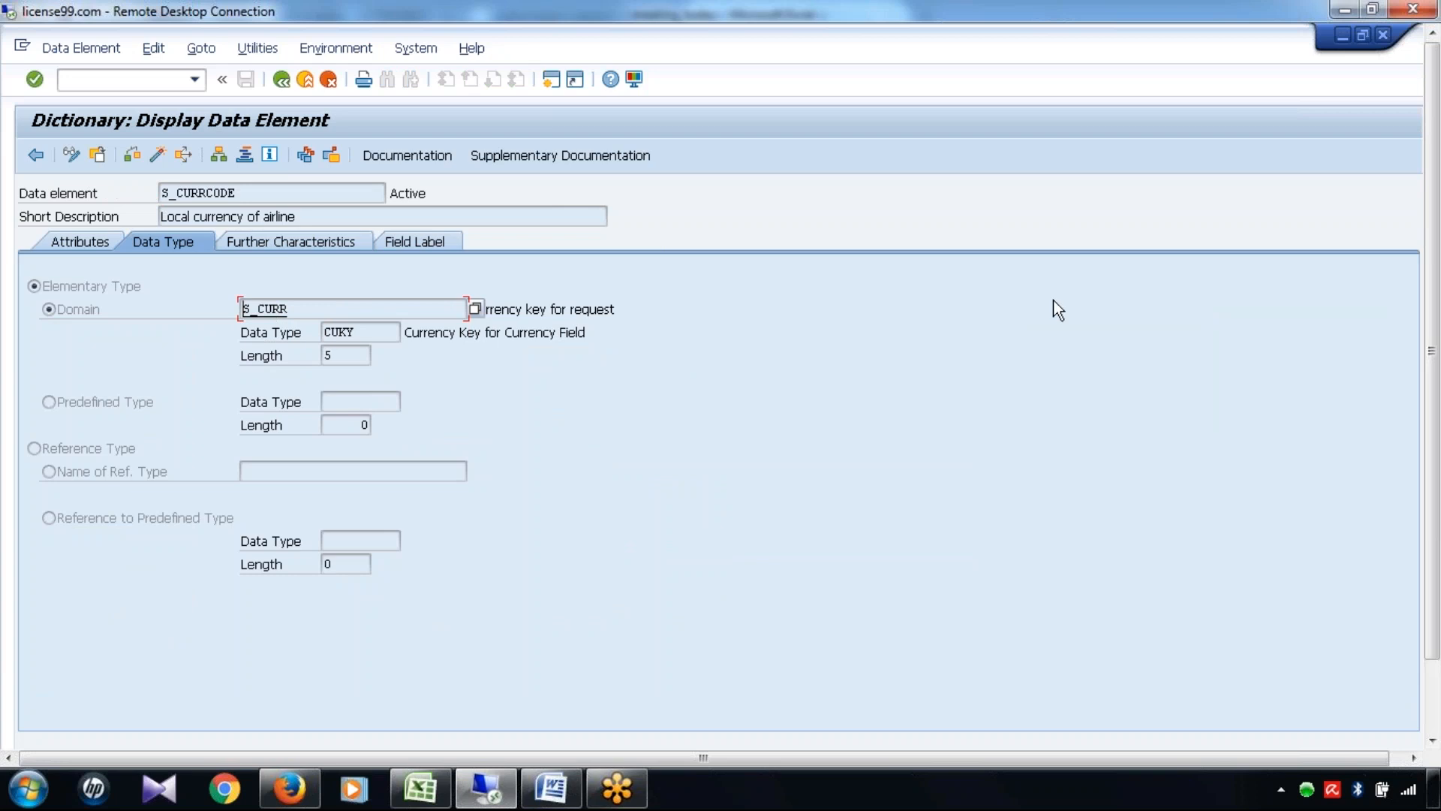
click(1343, 35)
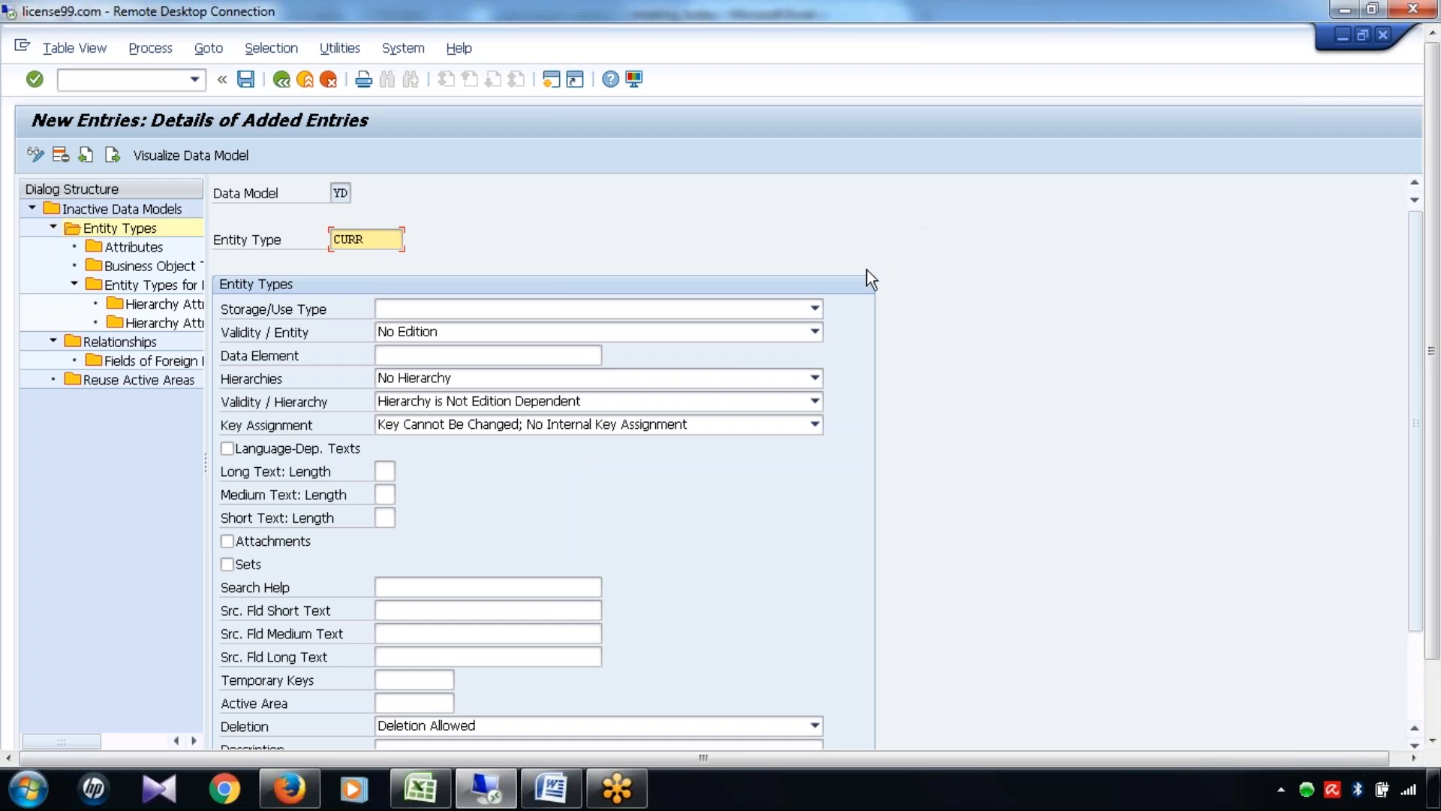
Set CURR's storage/use type to "Not Changeable via MDG; No Generated Tables" and its data element to S_CURRCODE, copied from table SFLIGHT
click(817, 309)
click(655, 363)
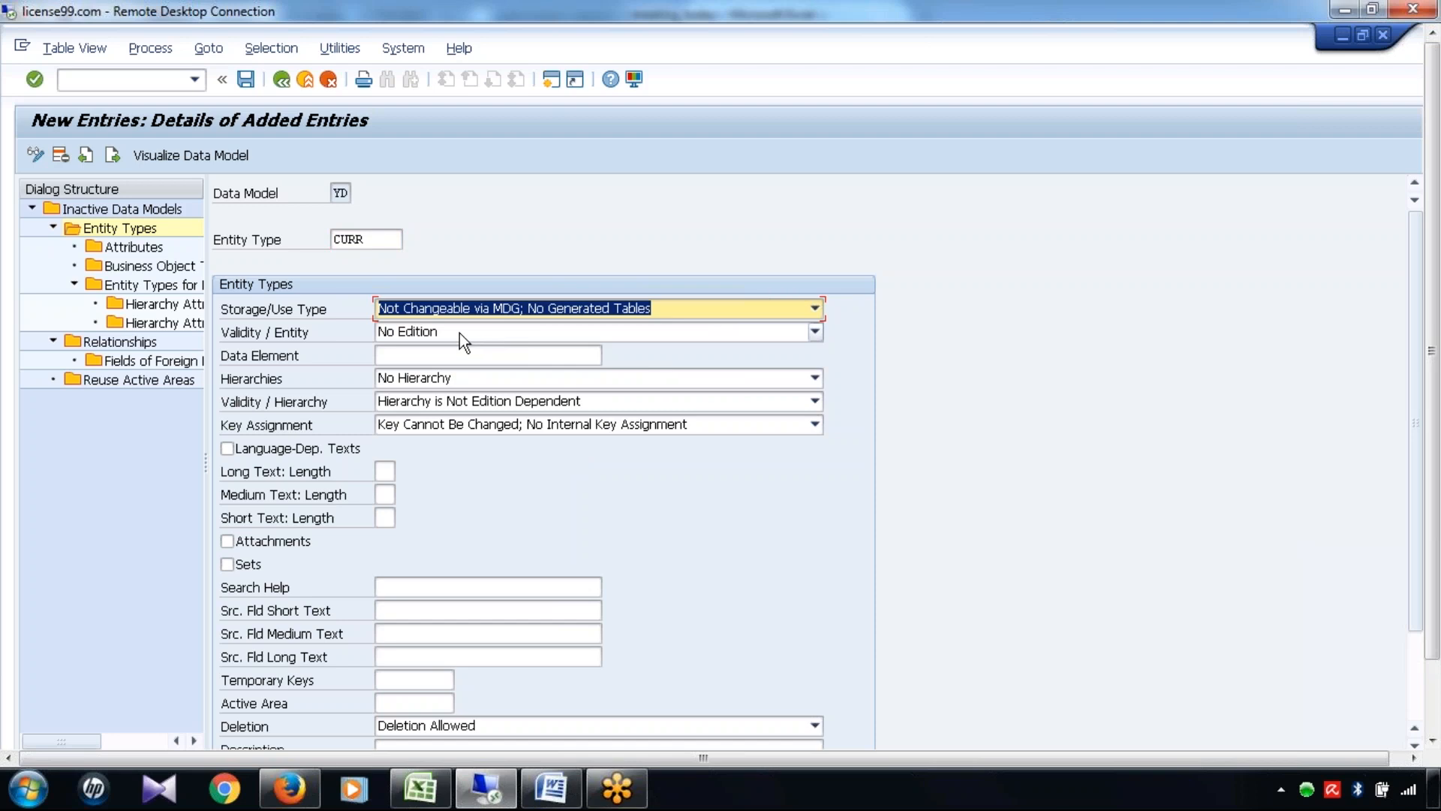
click(444, 355)
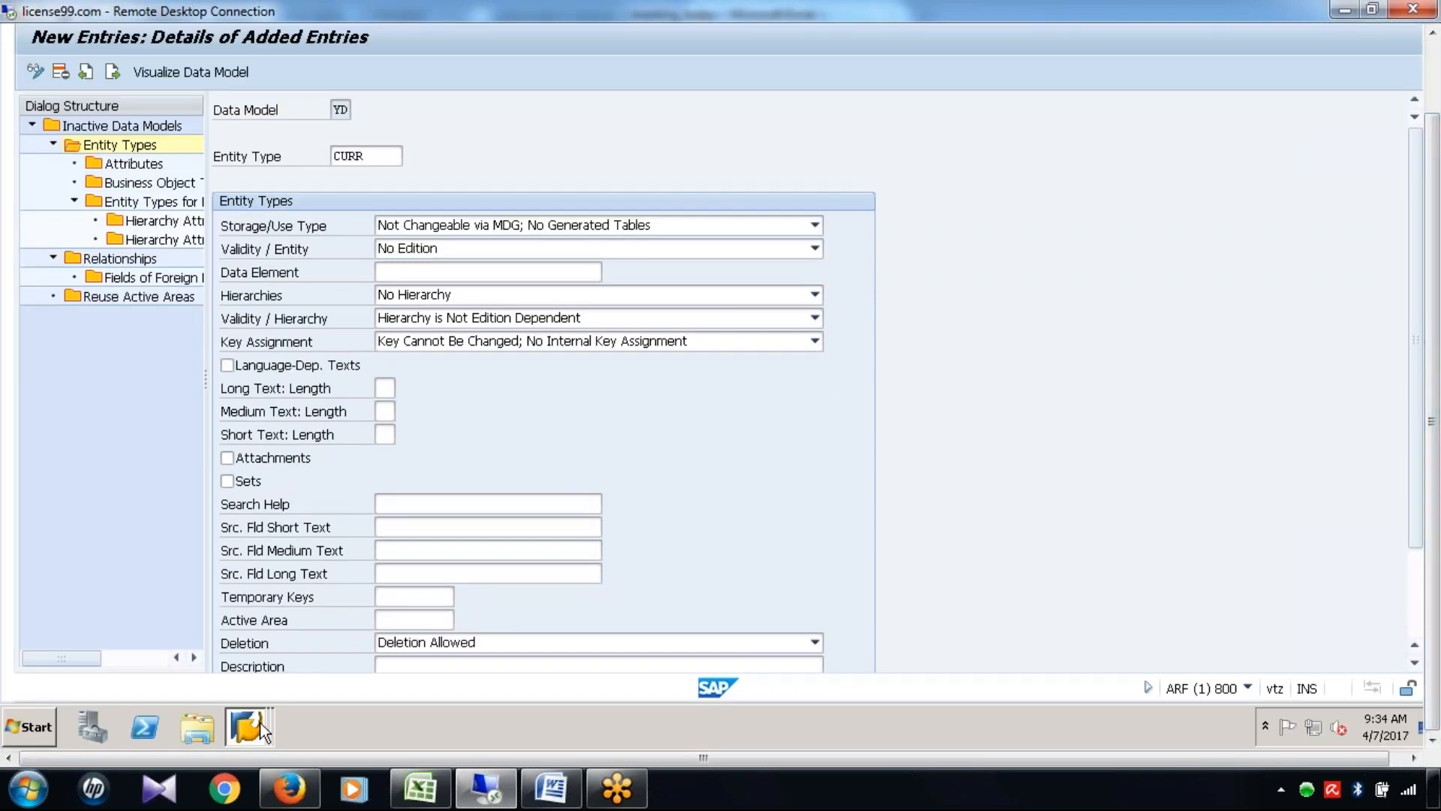
click(260, 722)
click(263, 682)
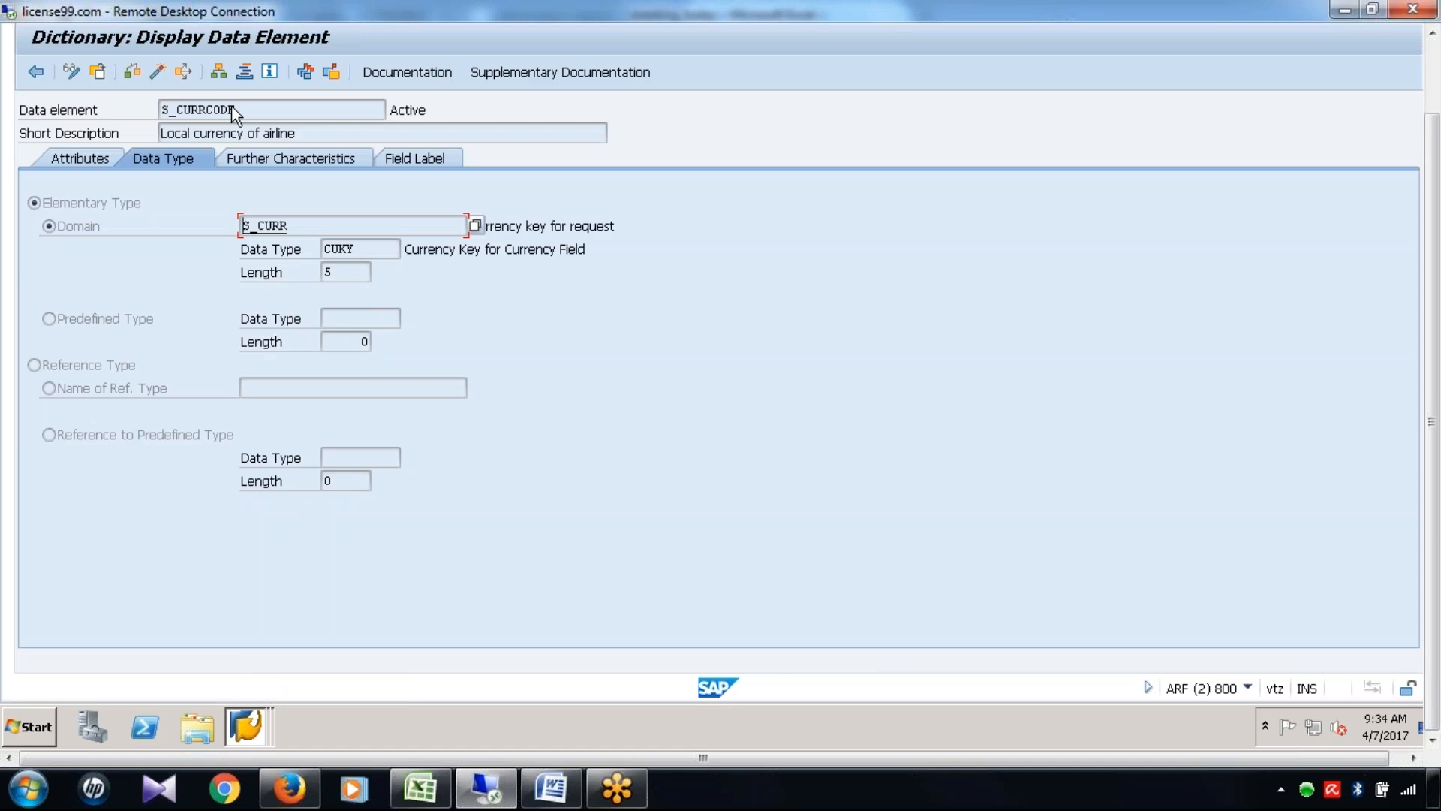
click(1431, 33)
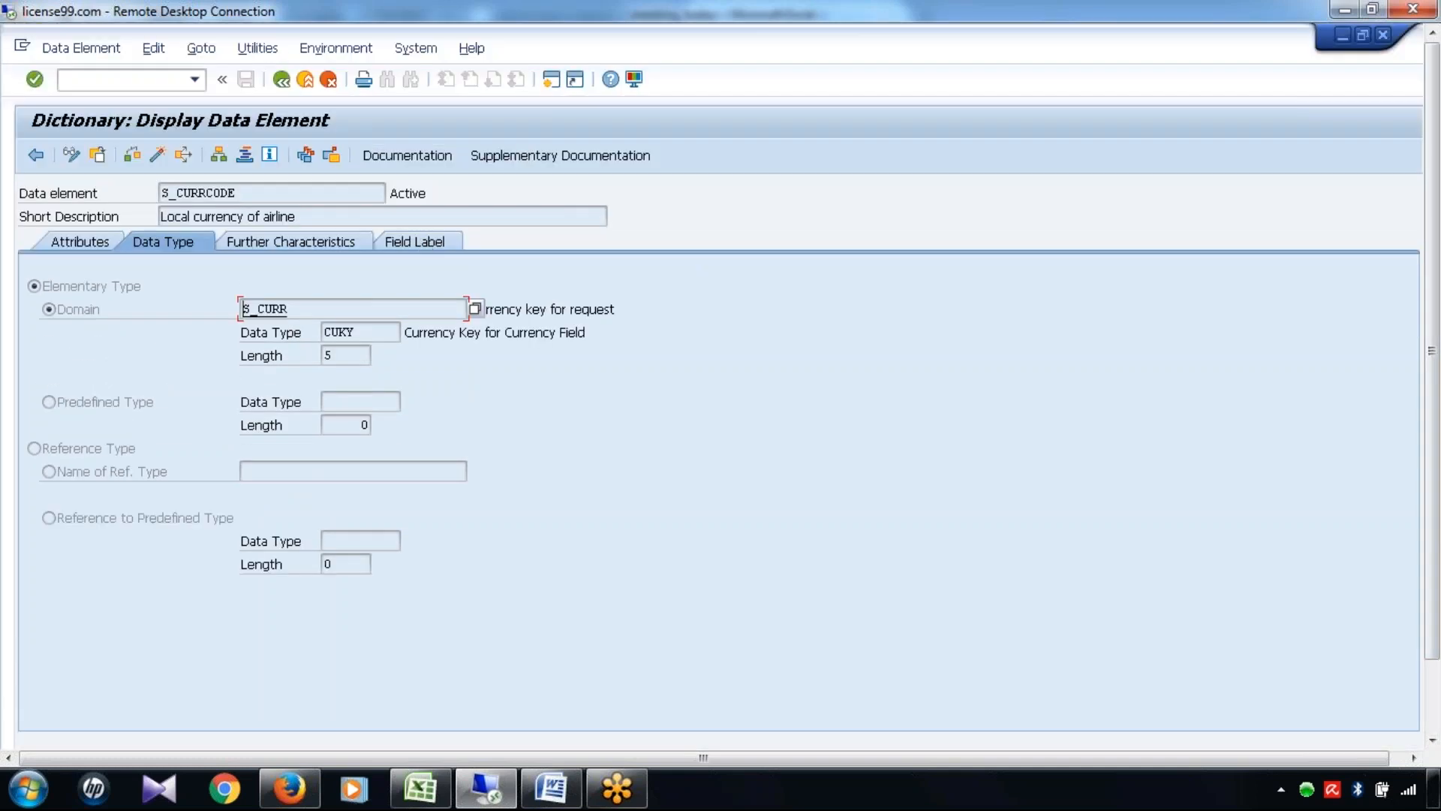
click(281, 79)
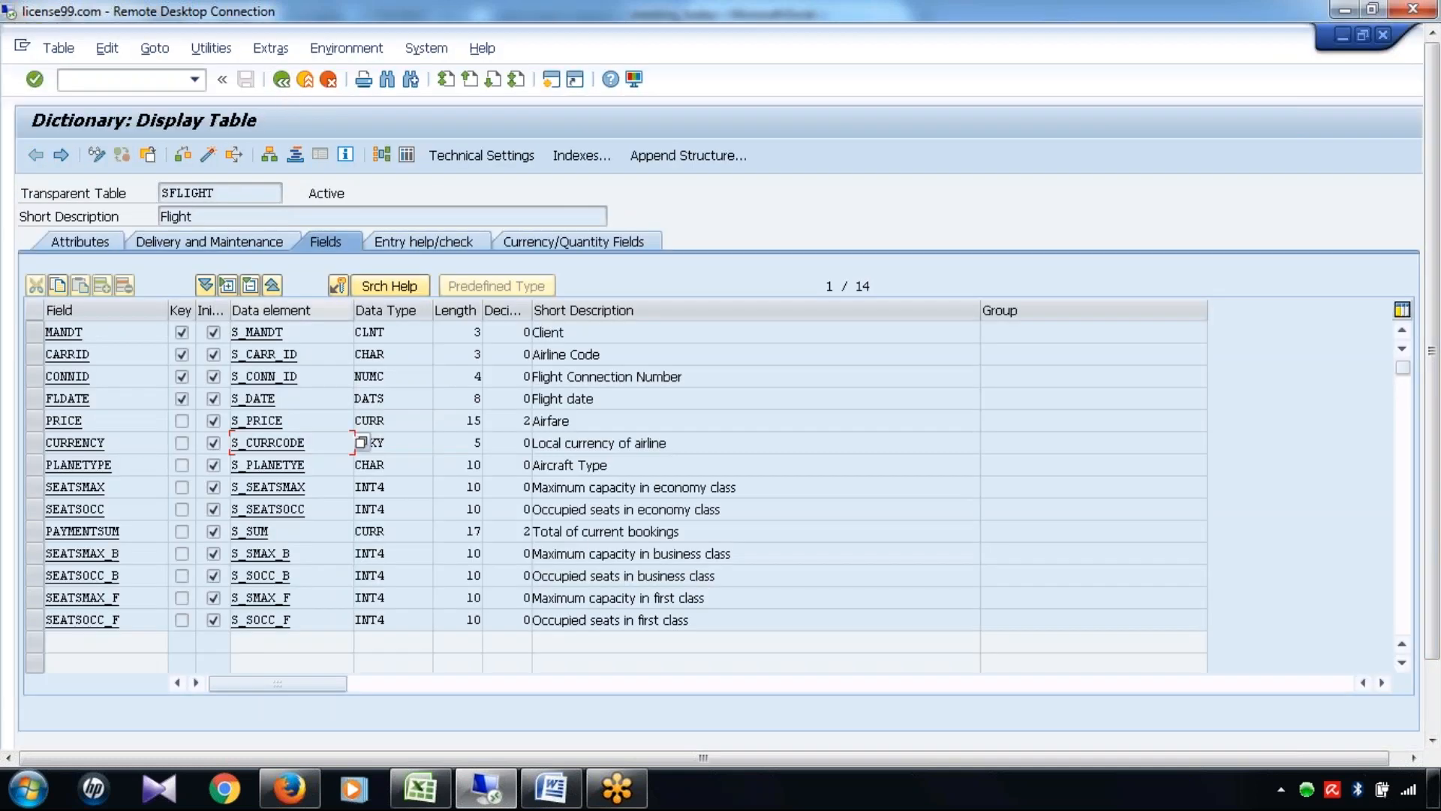
drag(317, 444, 207, 440)
key(ctrl+c)
click(183, 441)
click(1340, 33)
key(ctrl+v)
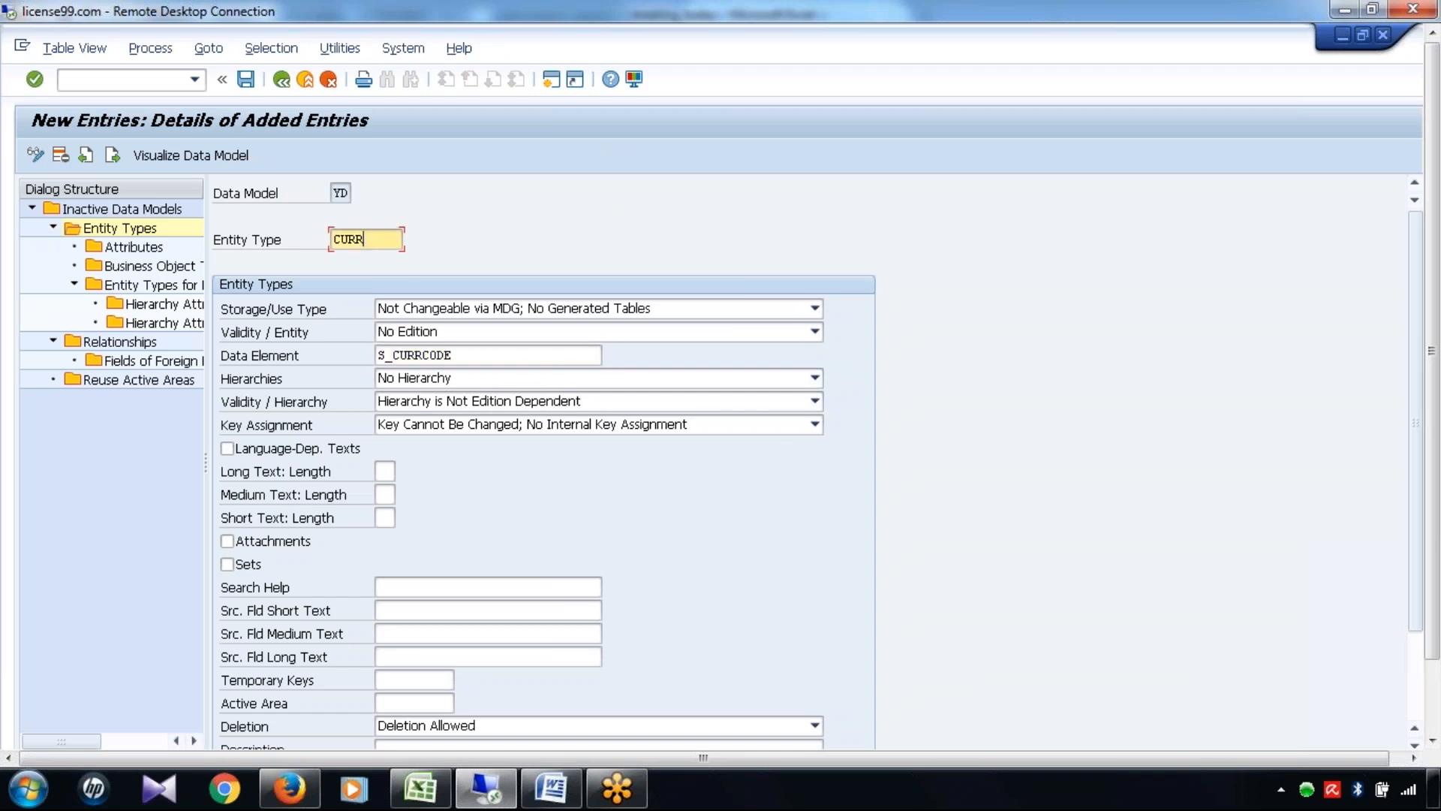
Enter Currency as the description of entity type CURR
click(390, 492)
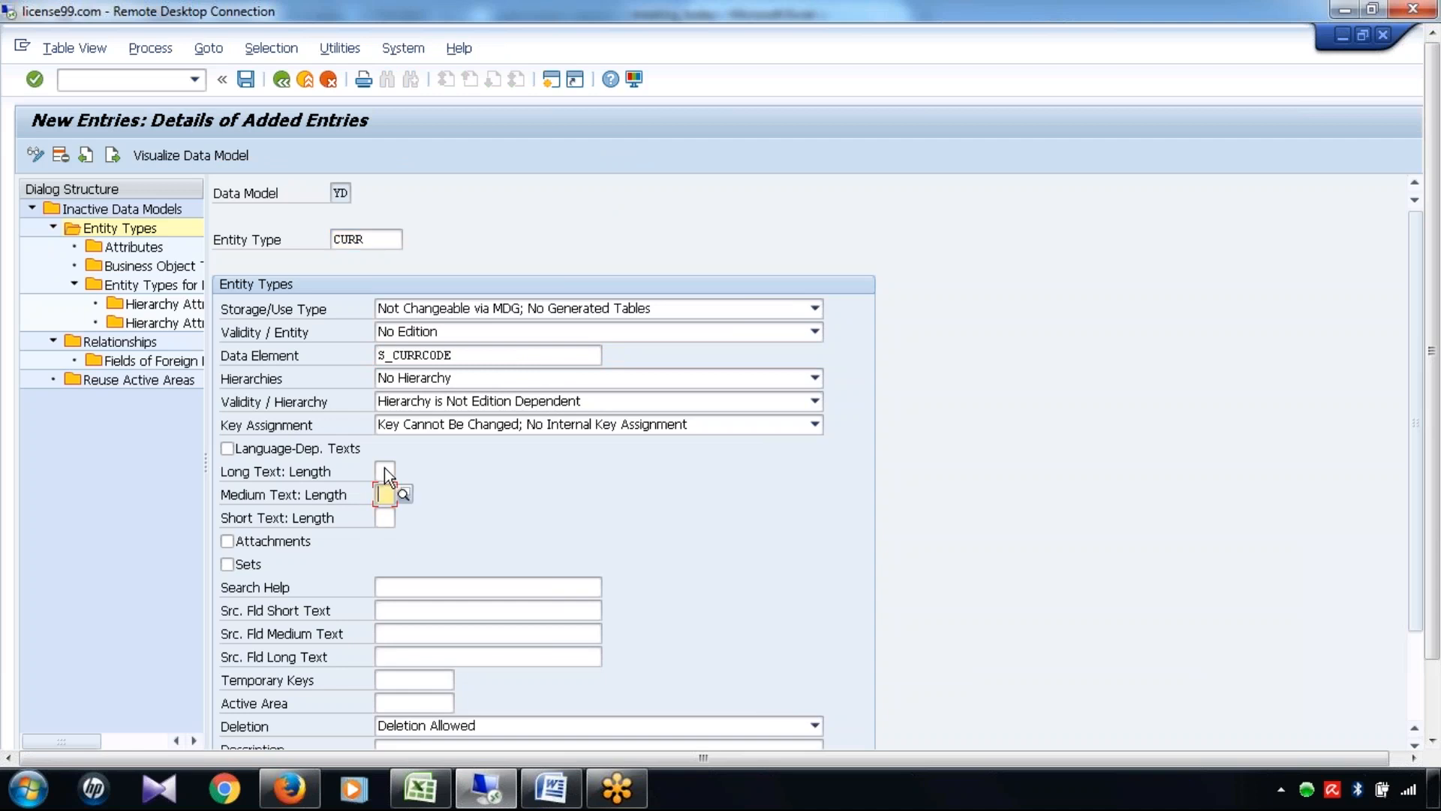
click(384, 469)
click(386, 497)
scroll(1414, 517, down, 3)
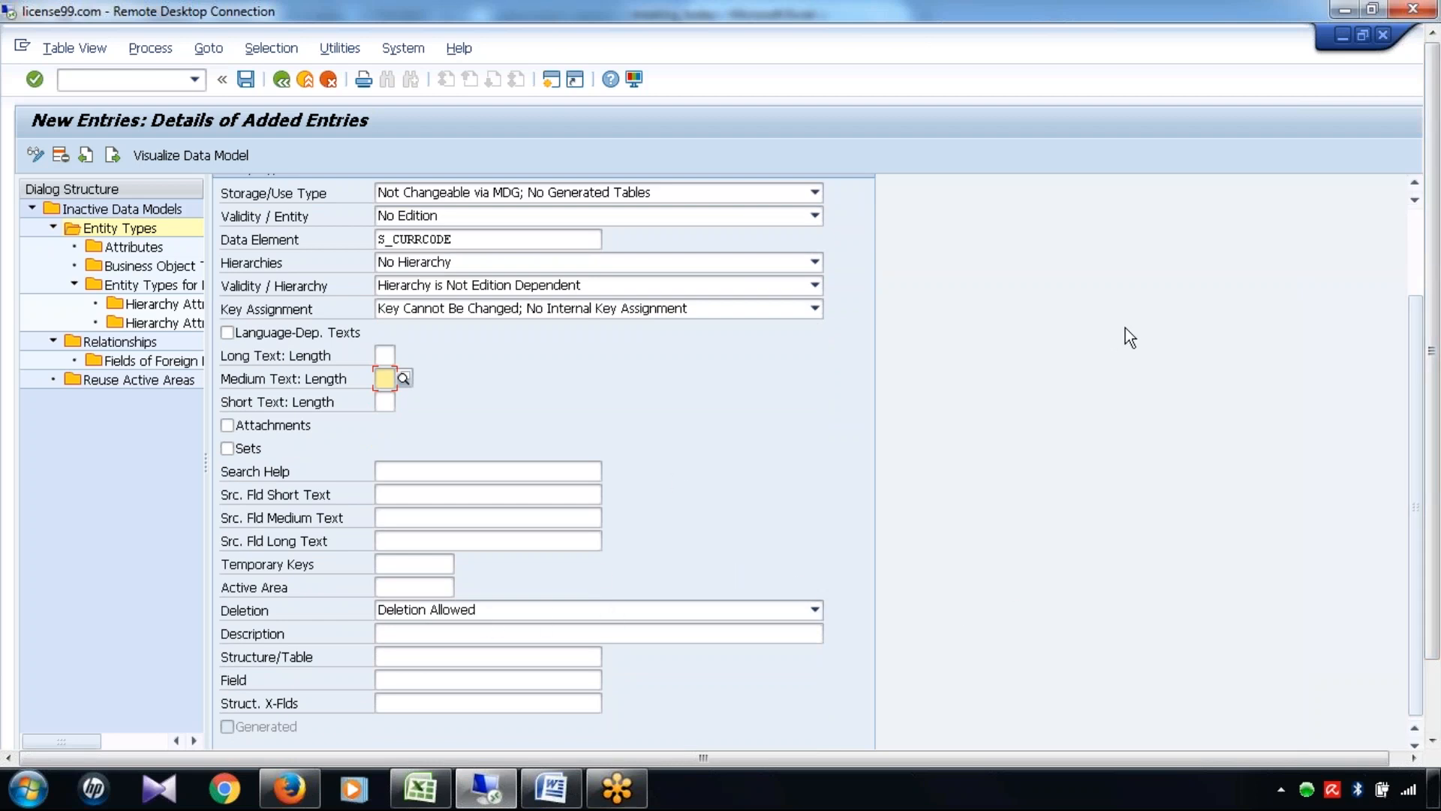
click(1417, 247)
drag(1417, 499, 1411, 572)
click(422, 632)
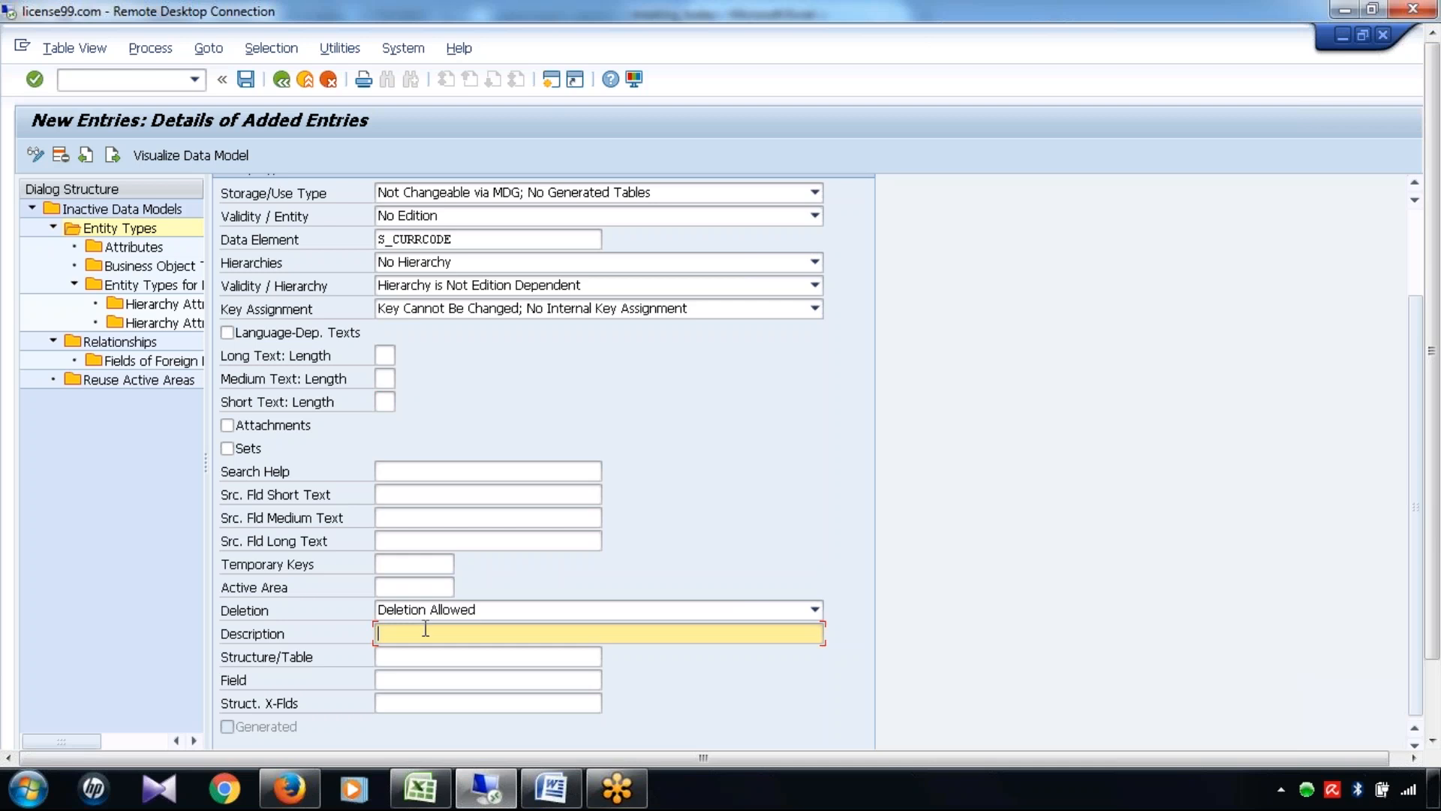
text(Currency)
Leave CURR's structure/table, field and search help empty and save the new entity type
click(443, 653)
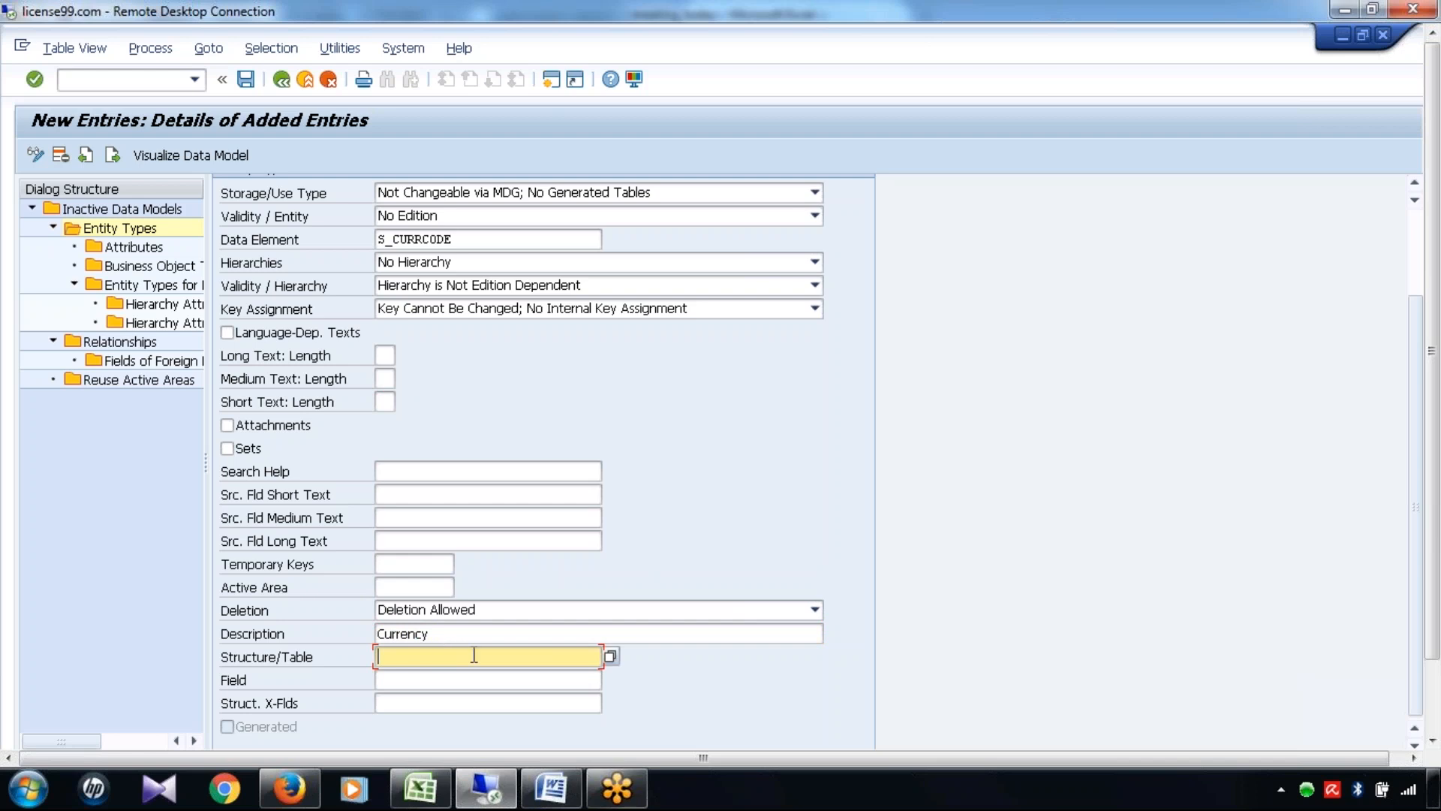
click(421, 678)
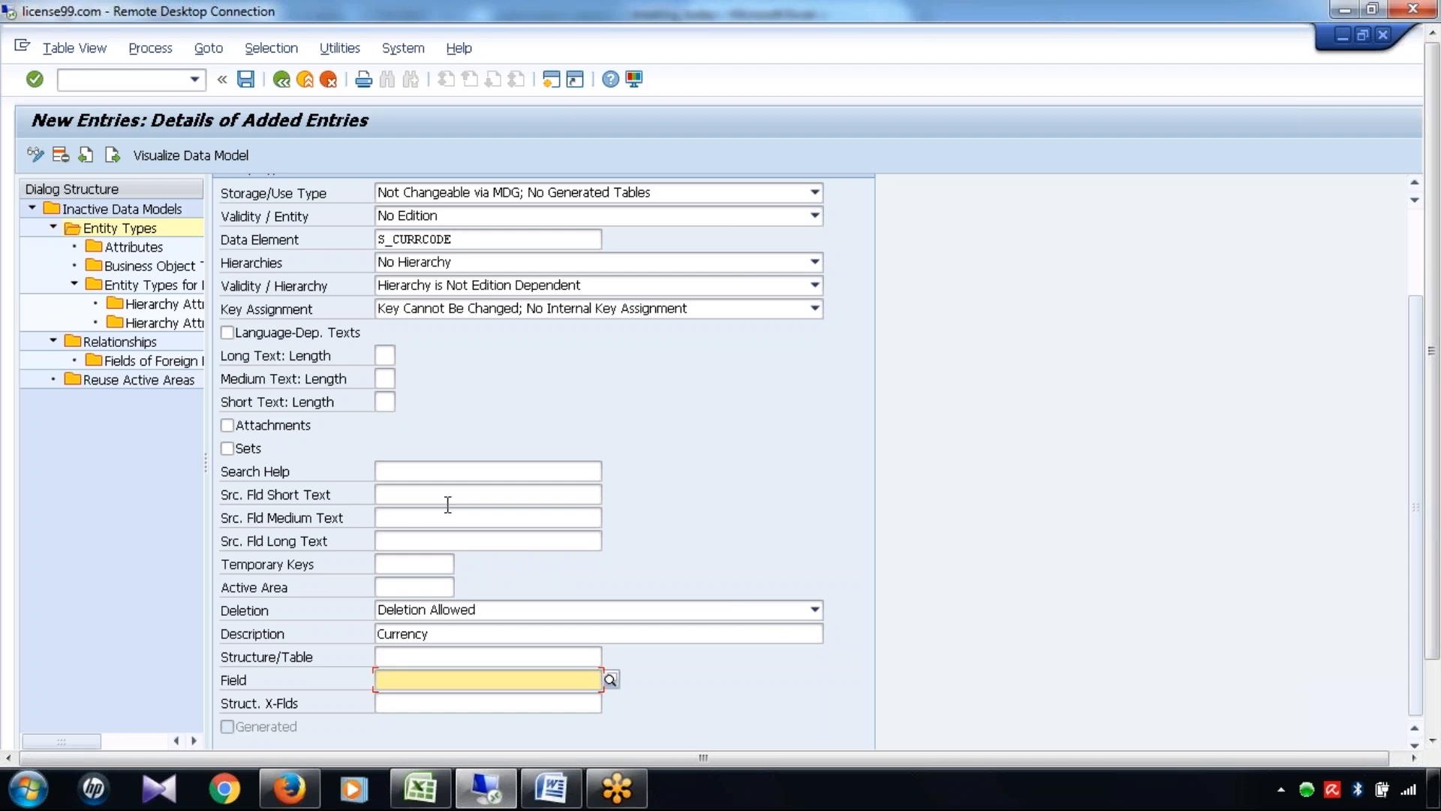
click(435, 474)
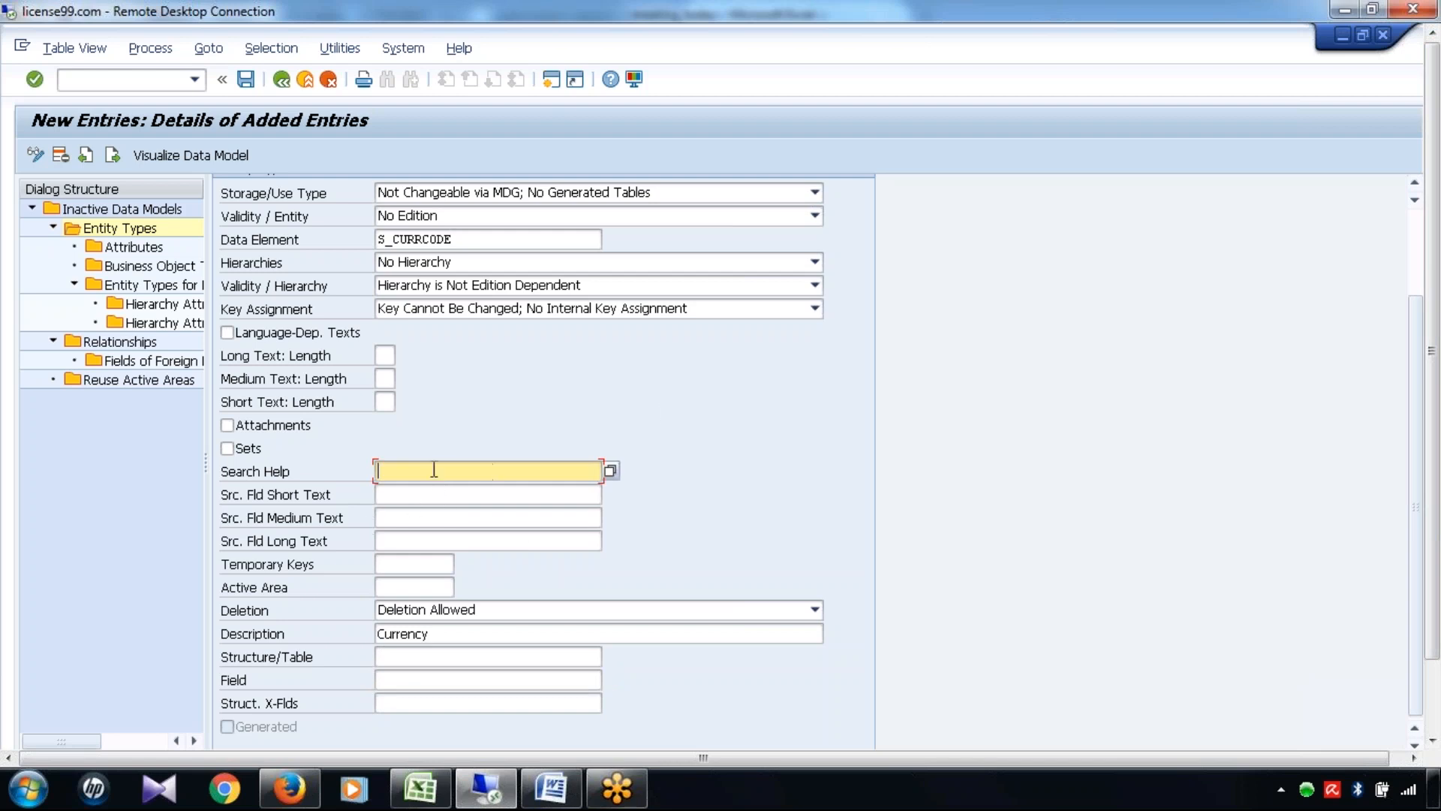
click(1414, 232)
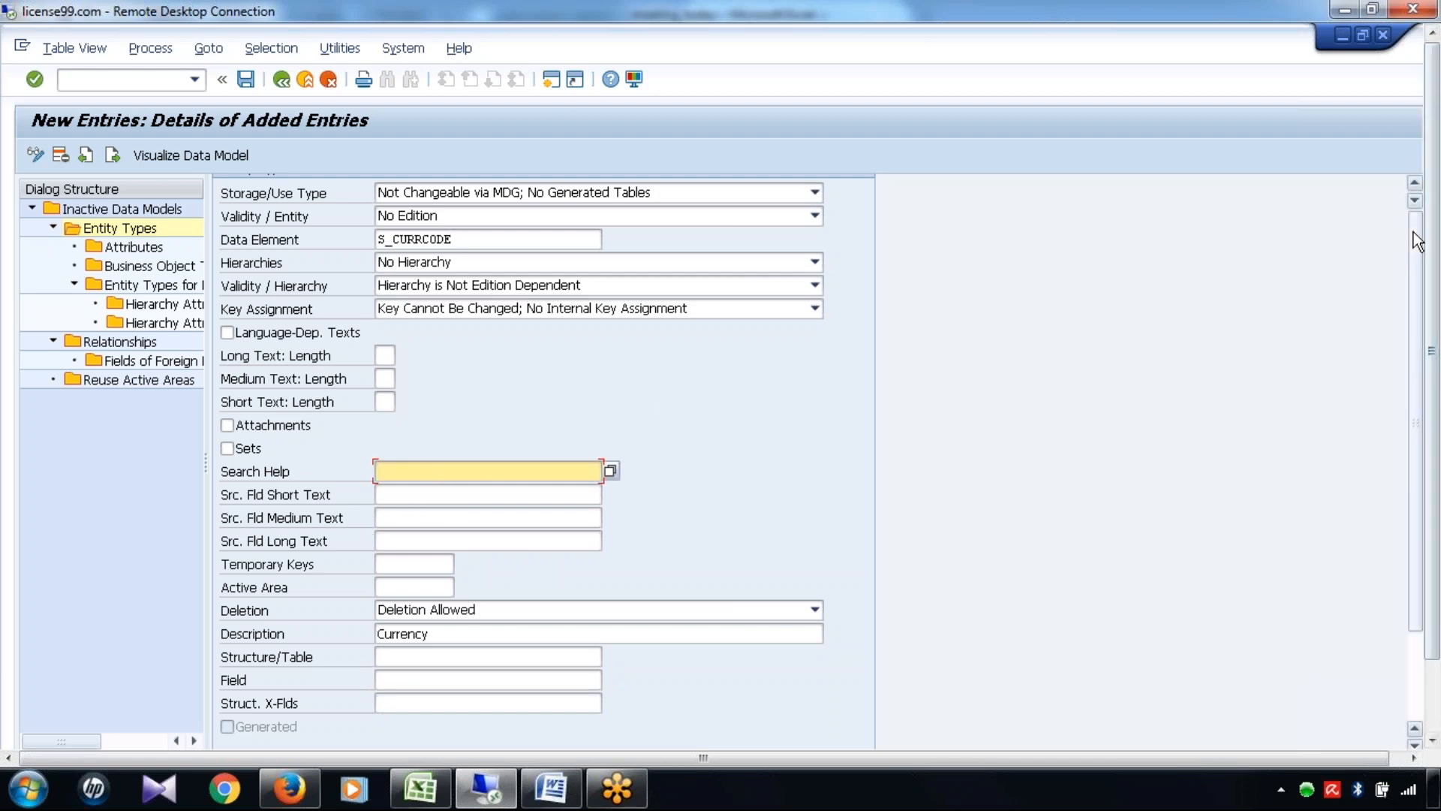
click(246, 78)
key(Return)
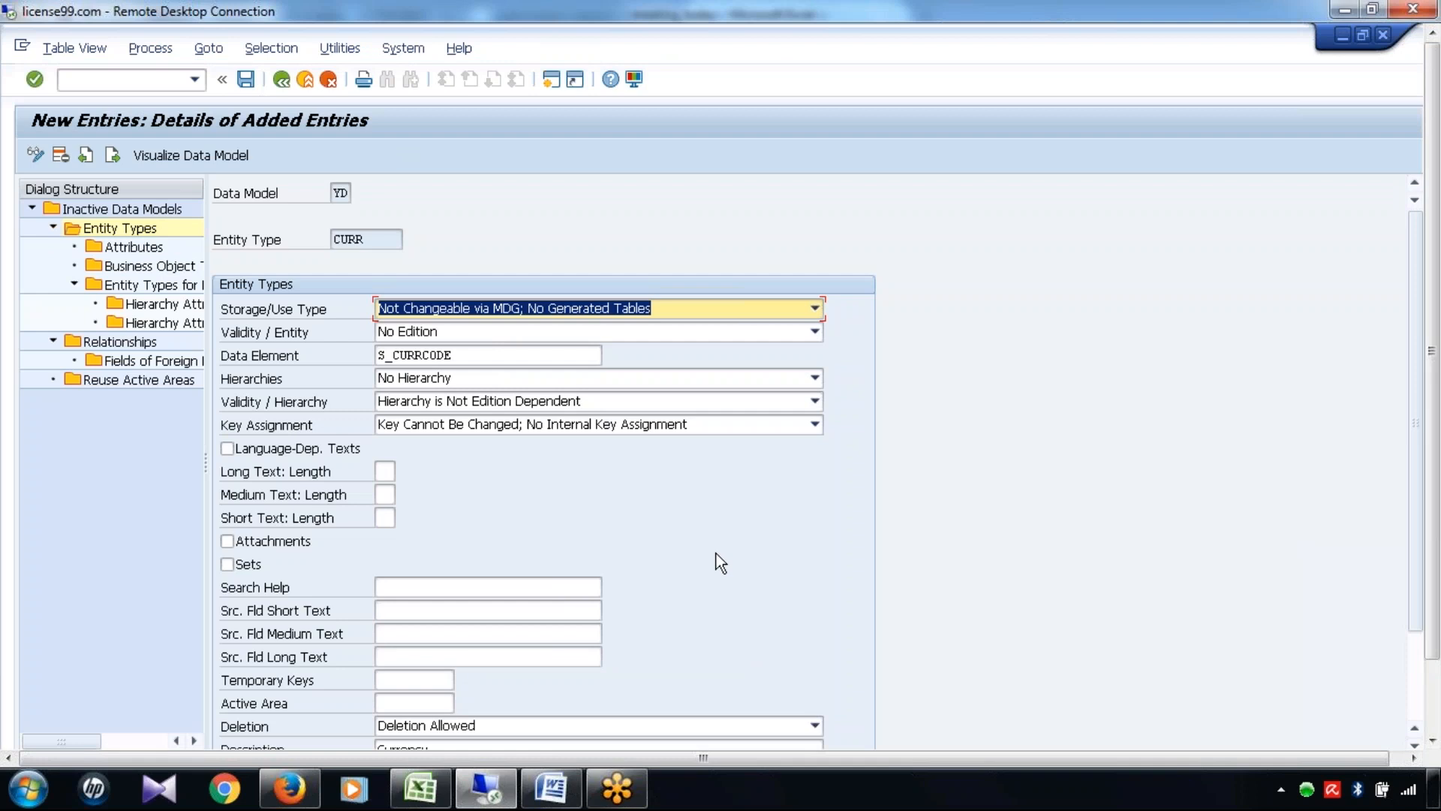
Review the saved settings of entity type CURR from its storage/use type down to its structure and field entries
drag(1411, 574, 1418, 681)
drag(1435, 517, 1435, 601)
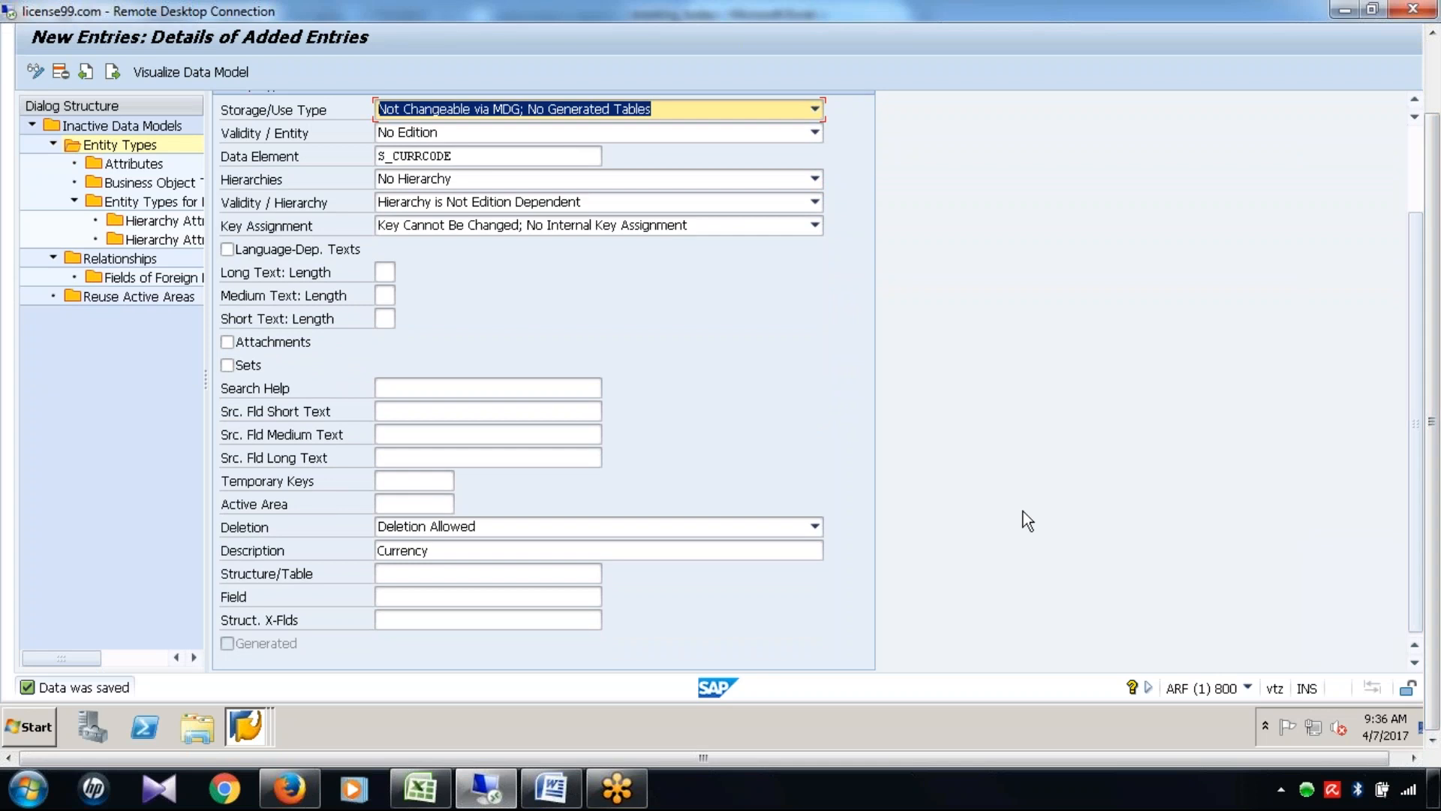
click(468, 575)
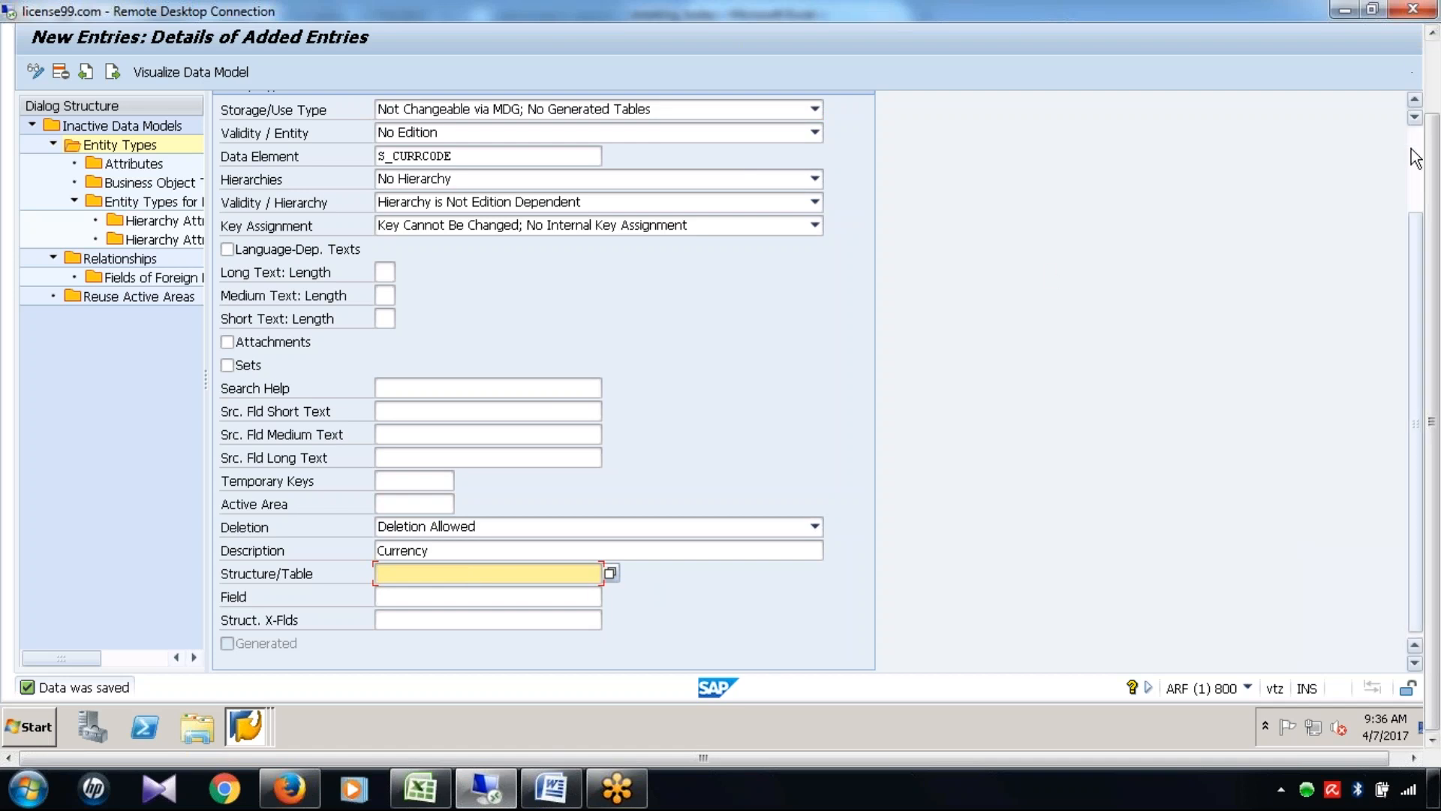
scroll(1405, 151, up, 3)
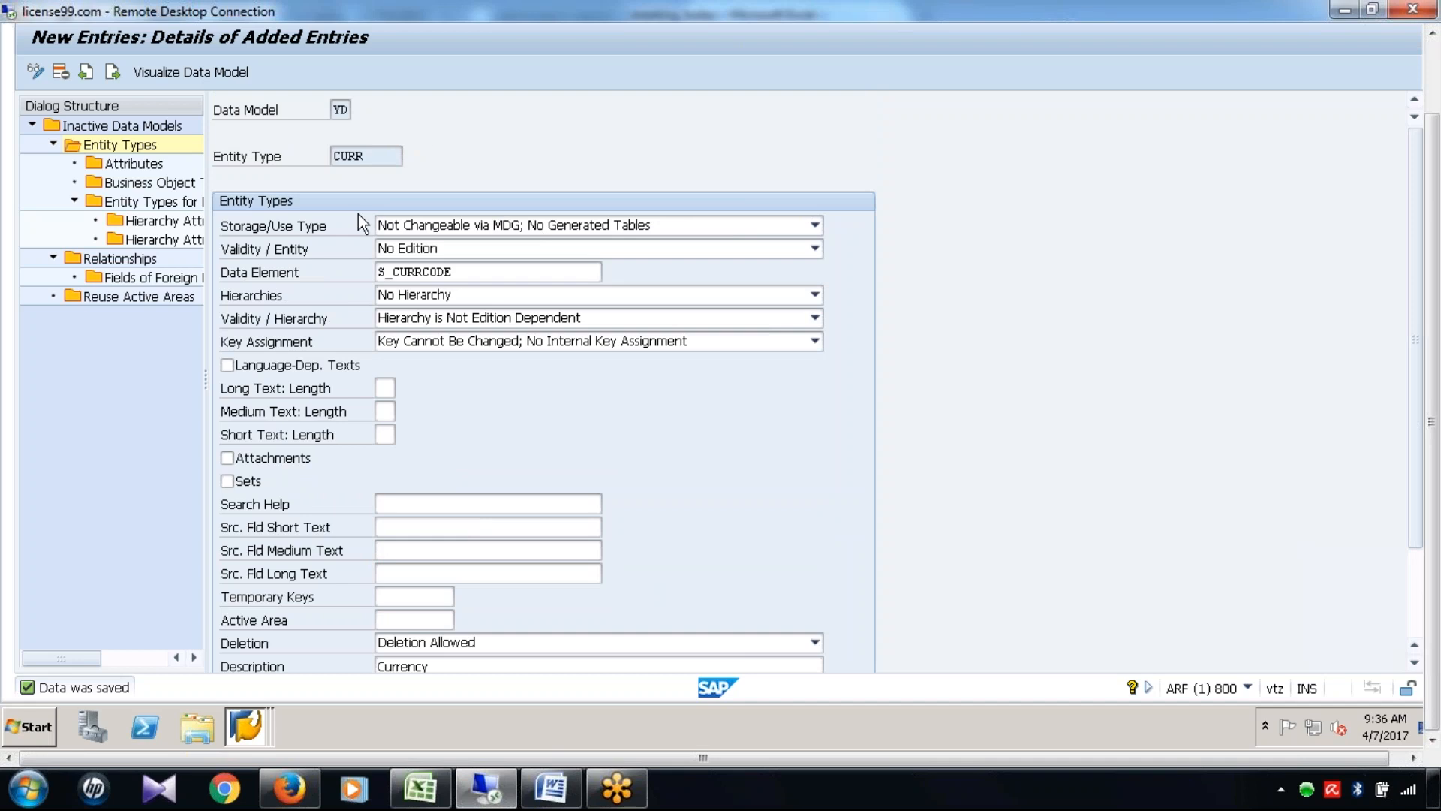
scroll(1071, 588, down, 3)
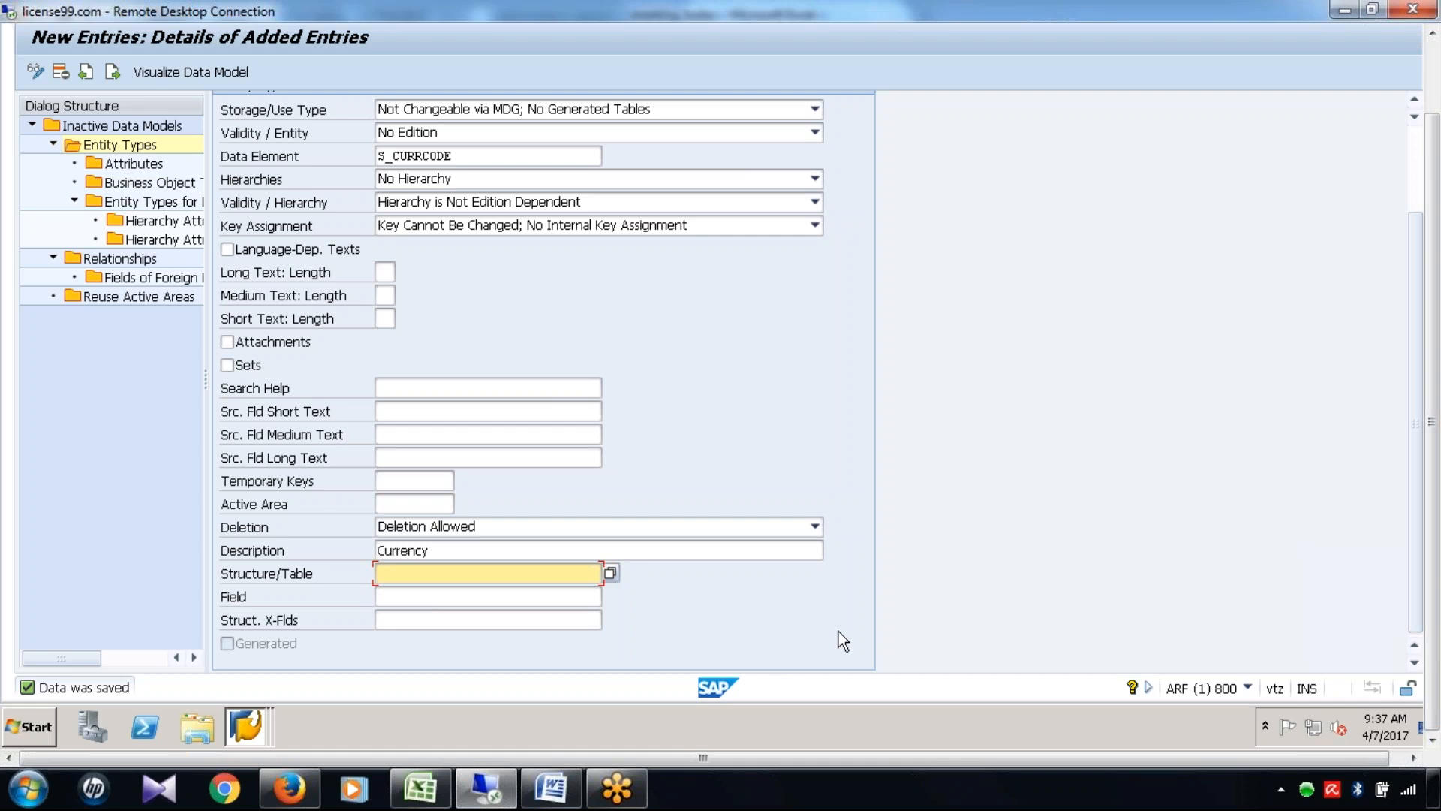
click(1415, 177)
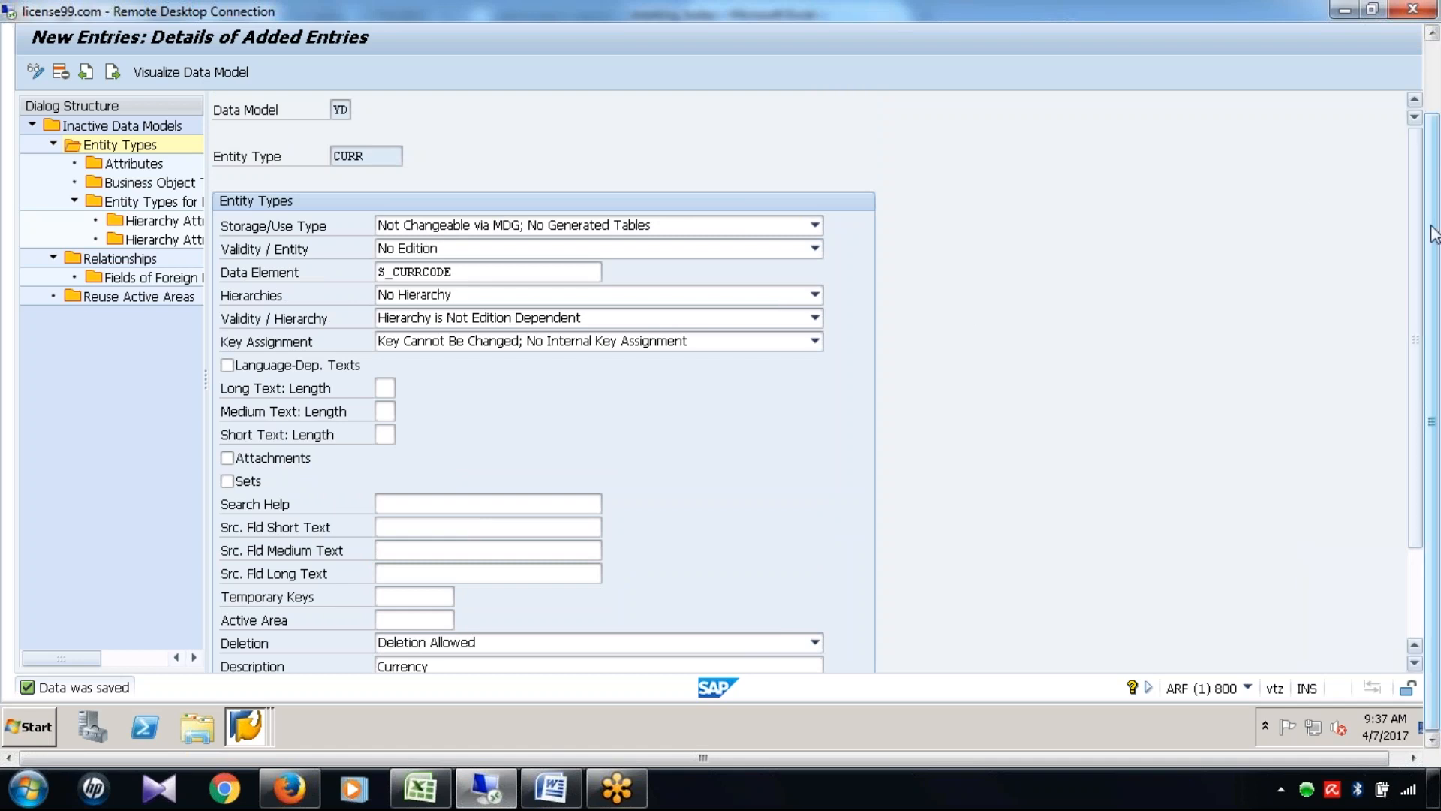
scroll(1419, 413, down, 1)
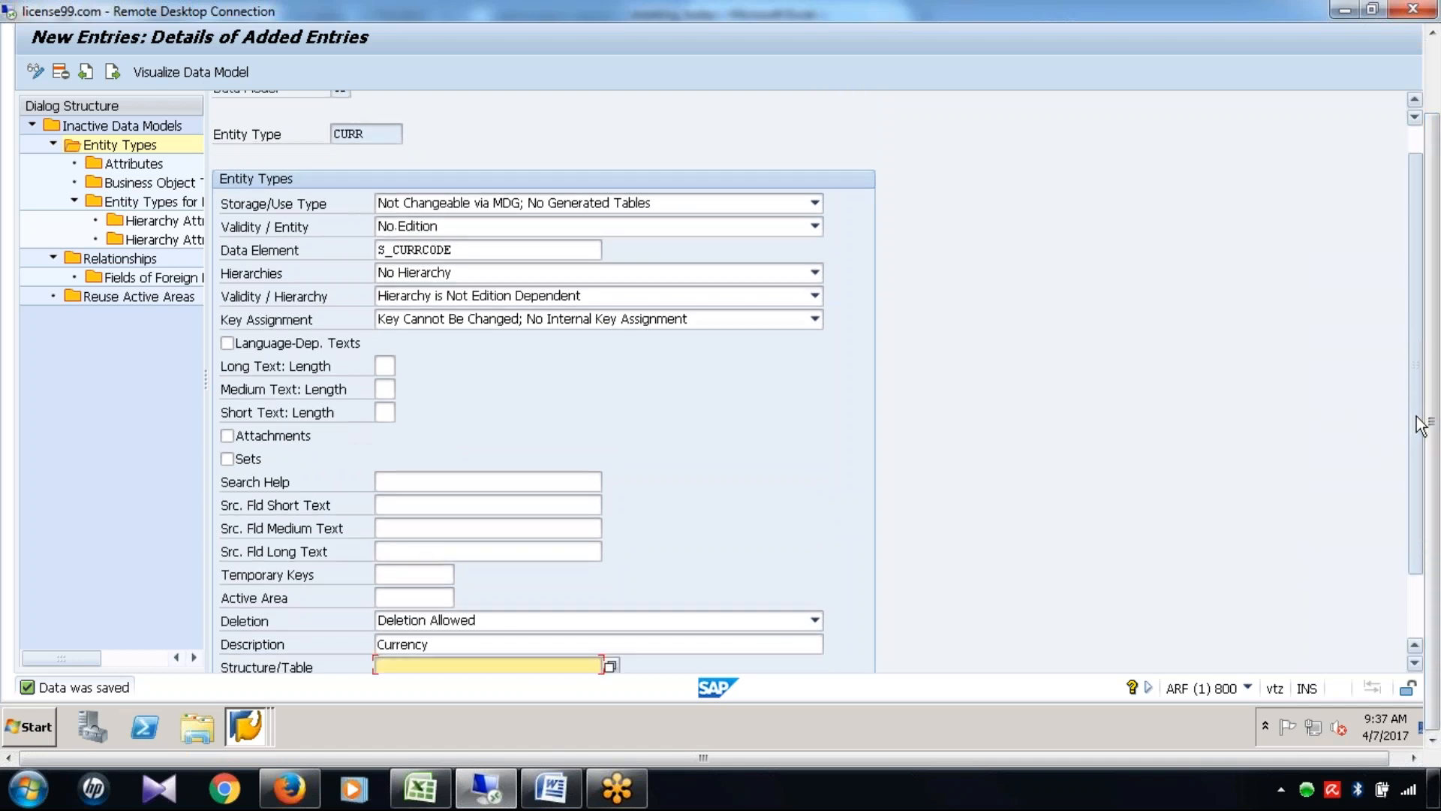
scroll(1420, 424, down, 2)
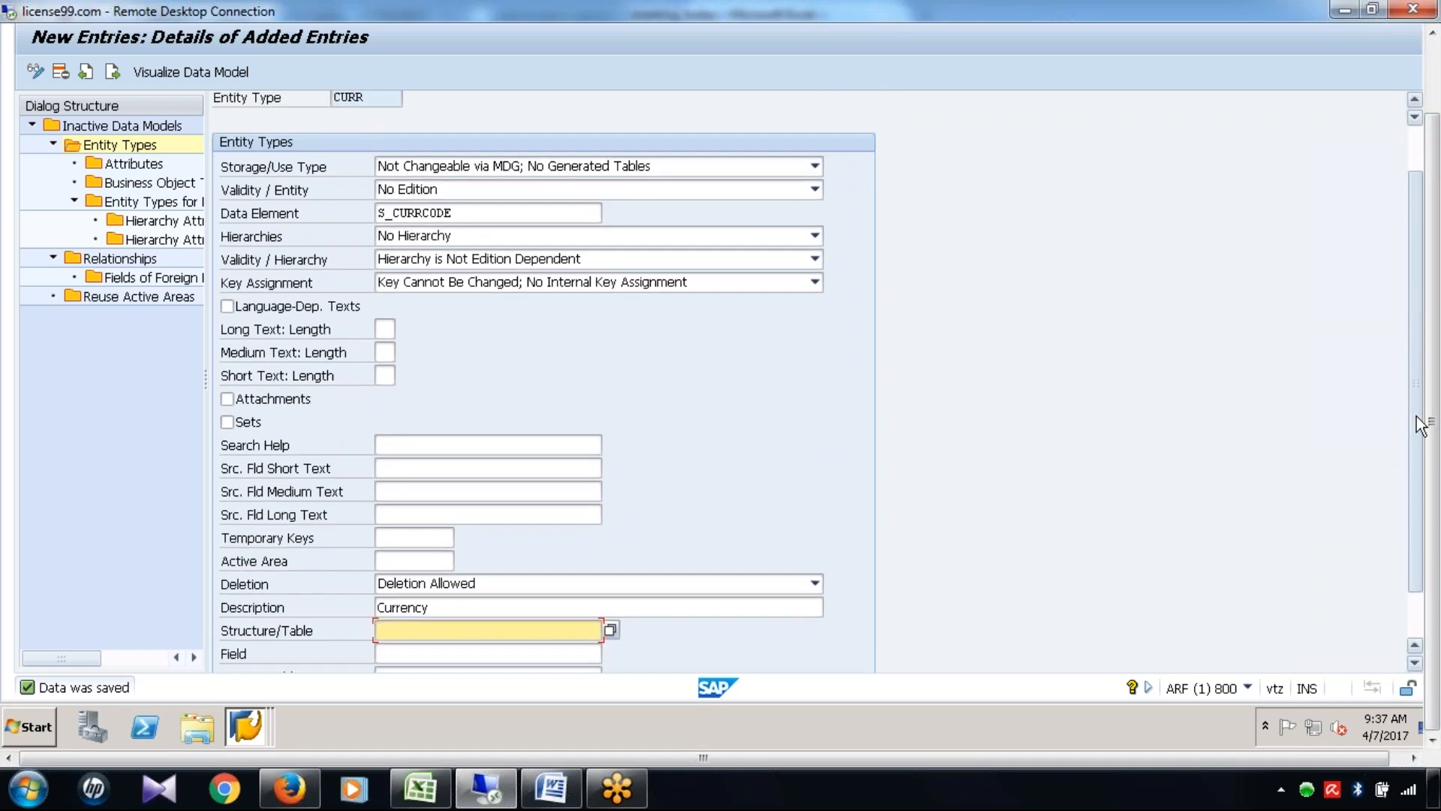
scroll(1419, 370, up, 3)
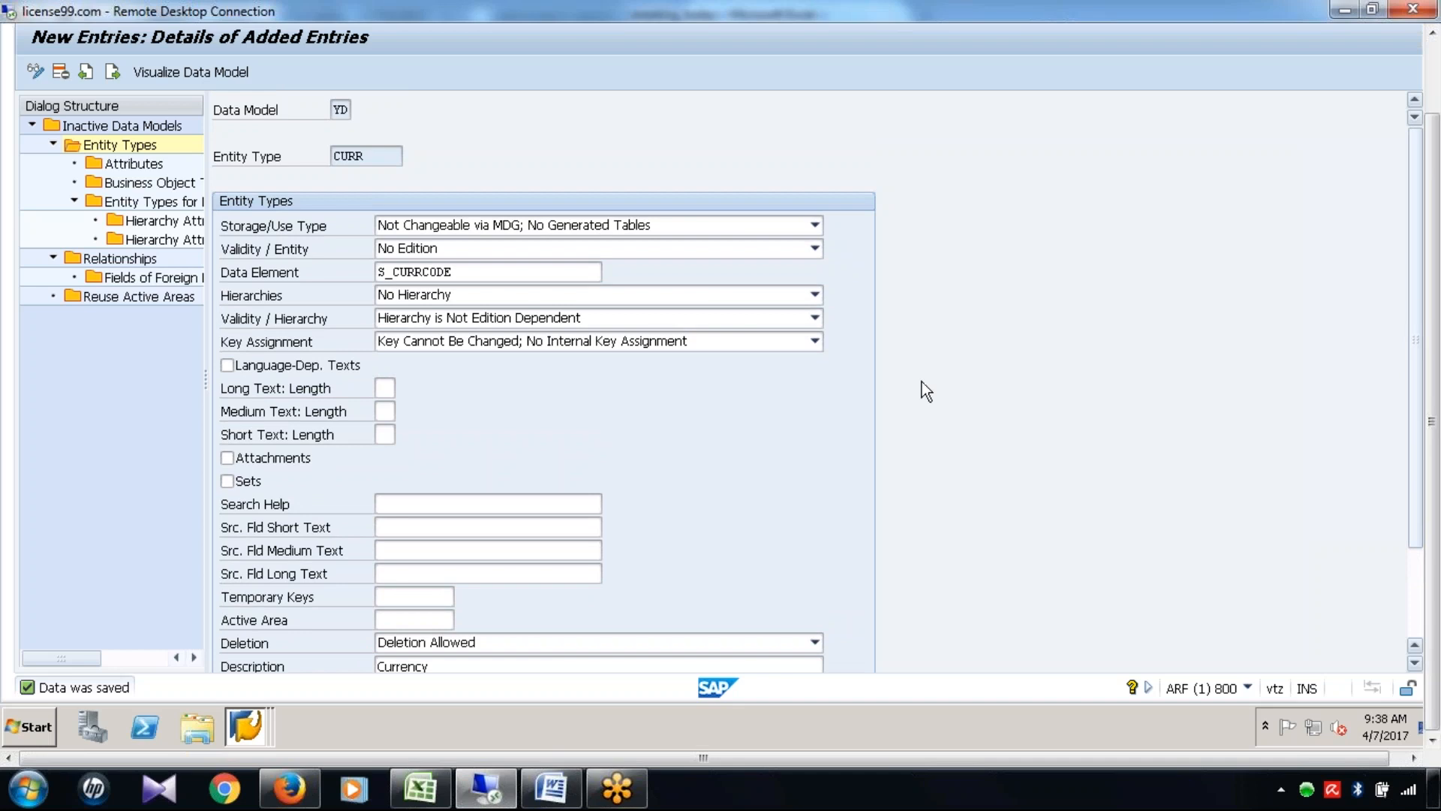
Look at the search help selection for CURR's Search Help field, close it without choosing one and return to the entity type form
click(486, 504)
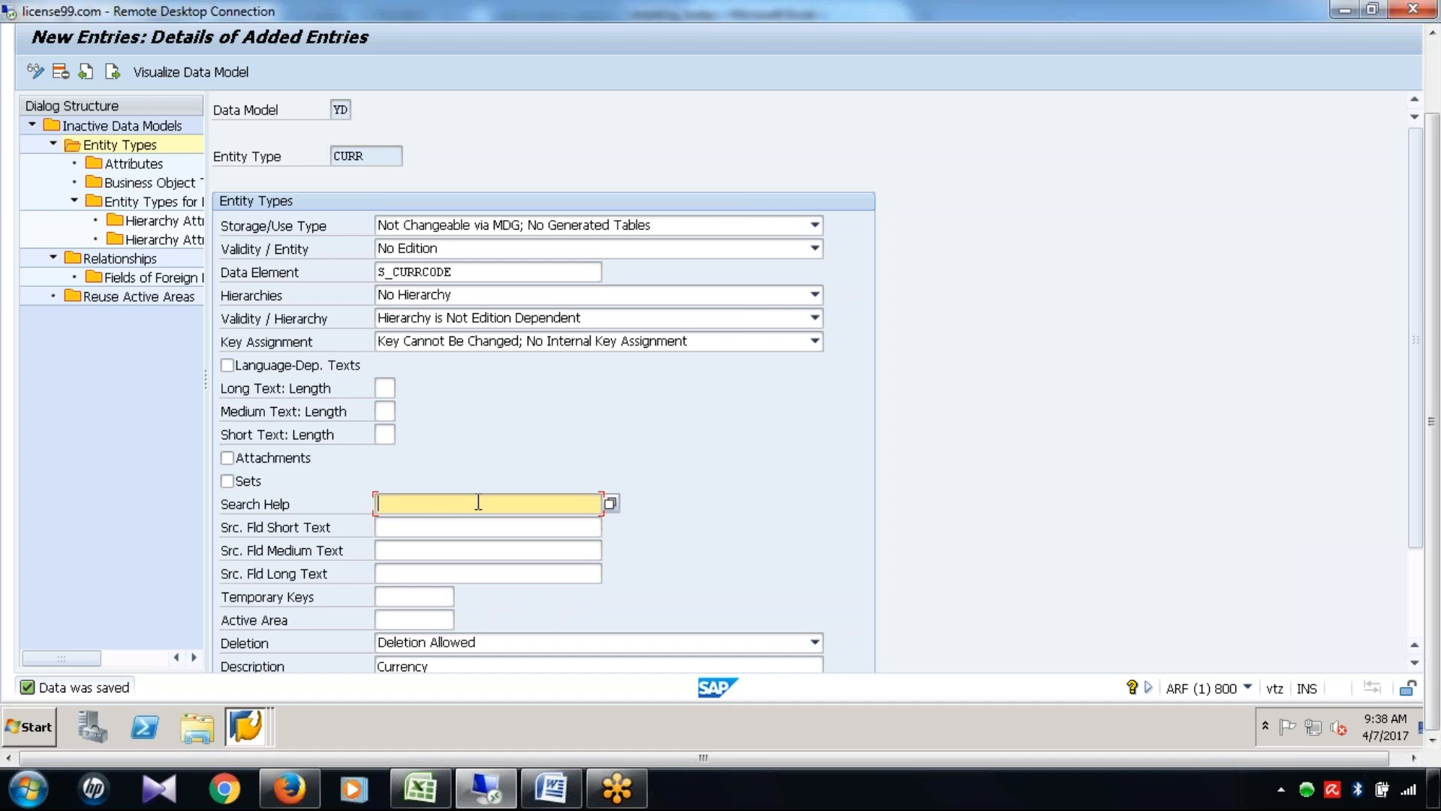
click(264, 504)
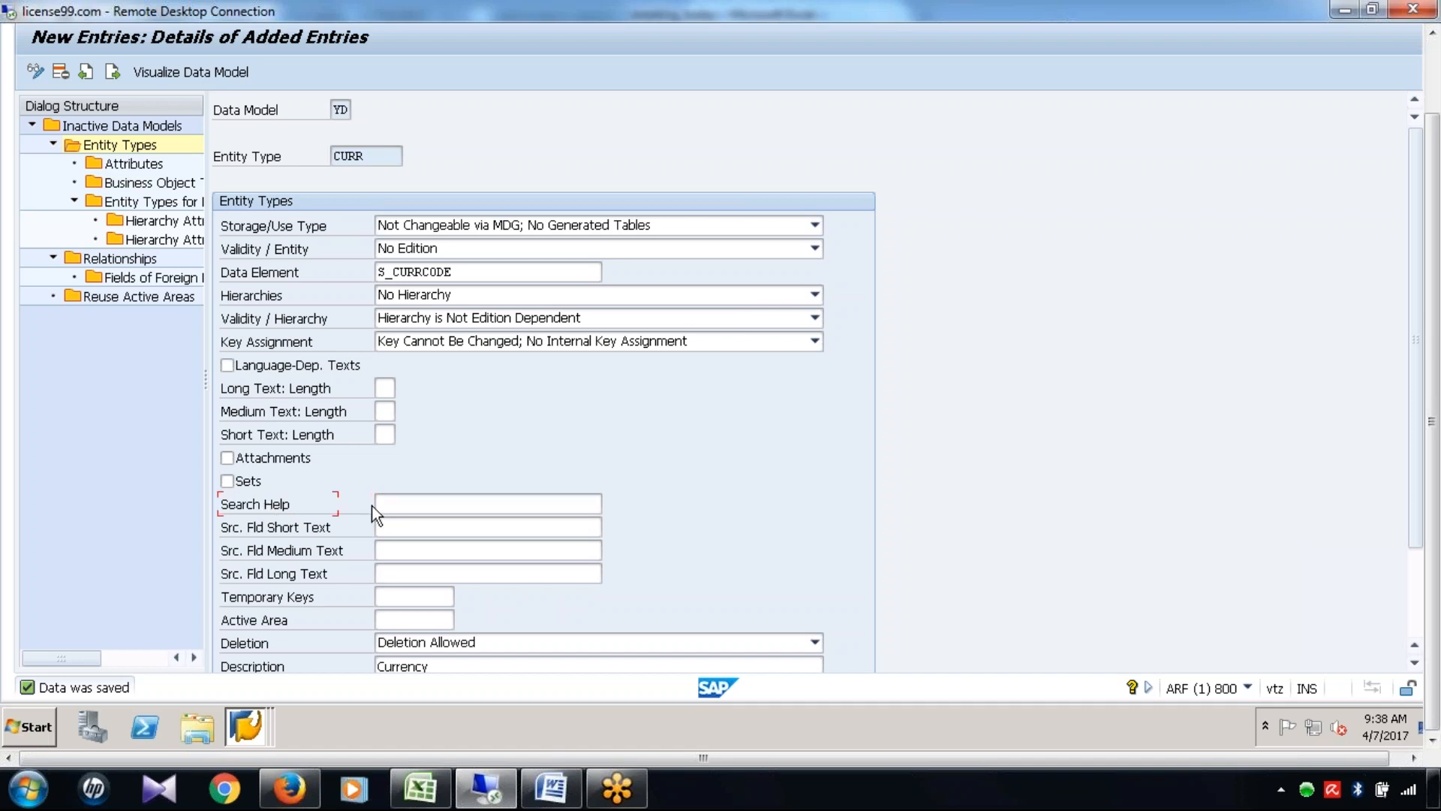
click(465, 504)
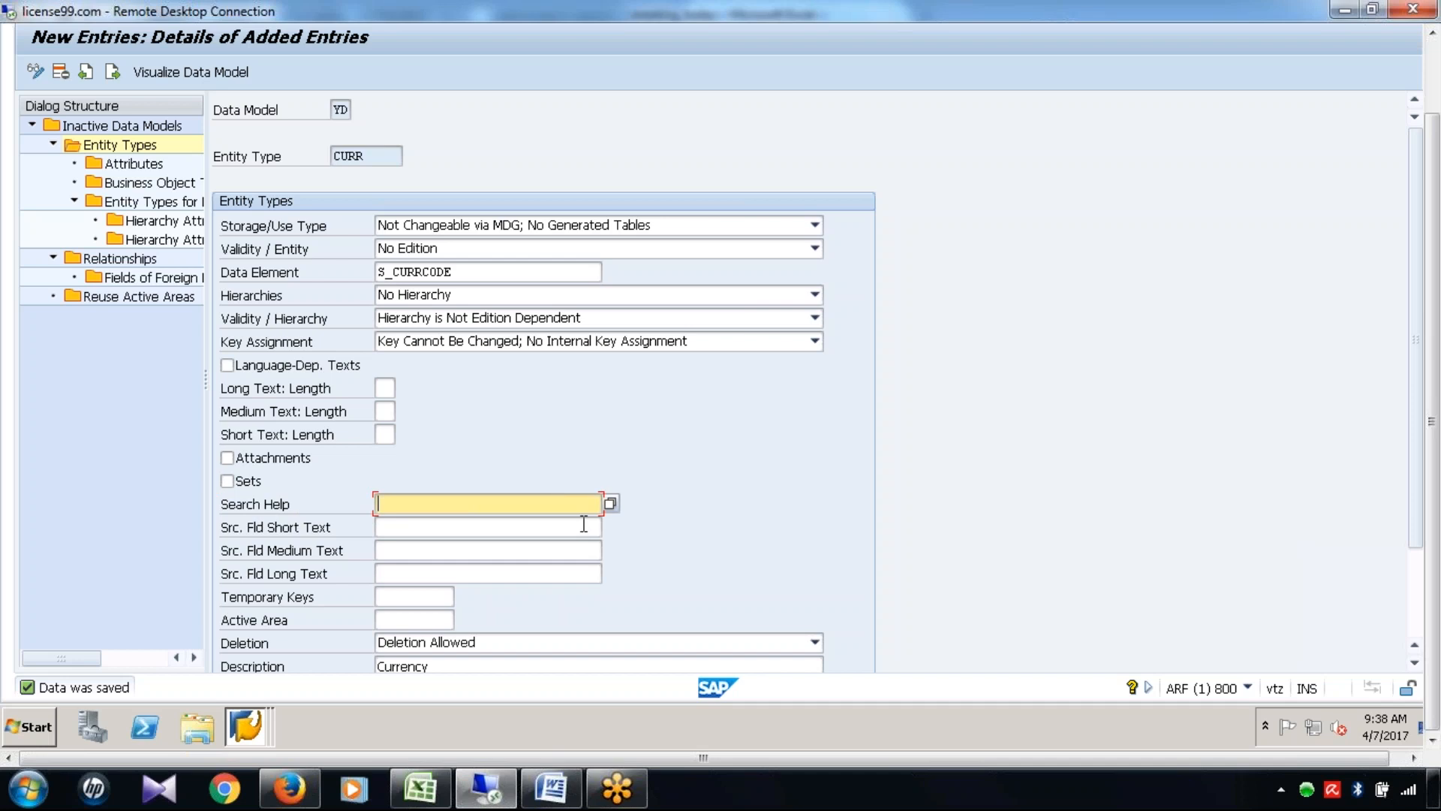
click(611, 503)
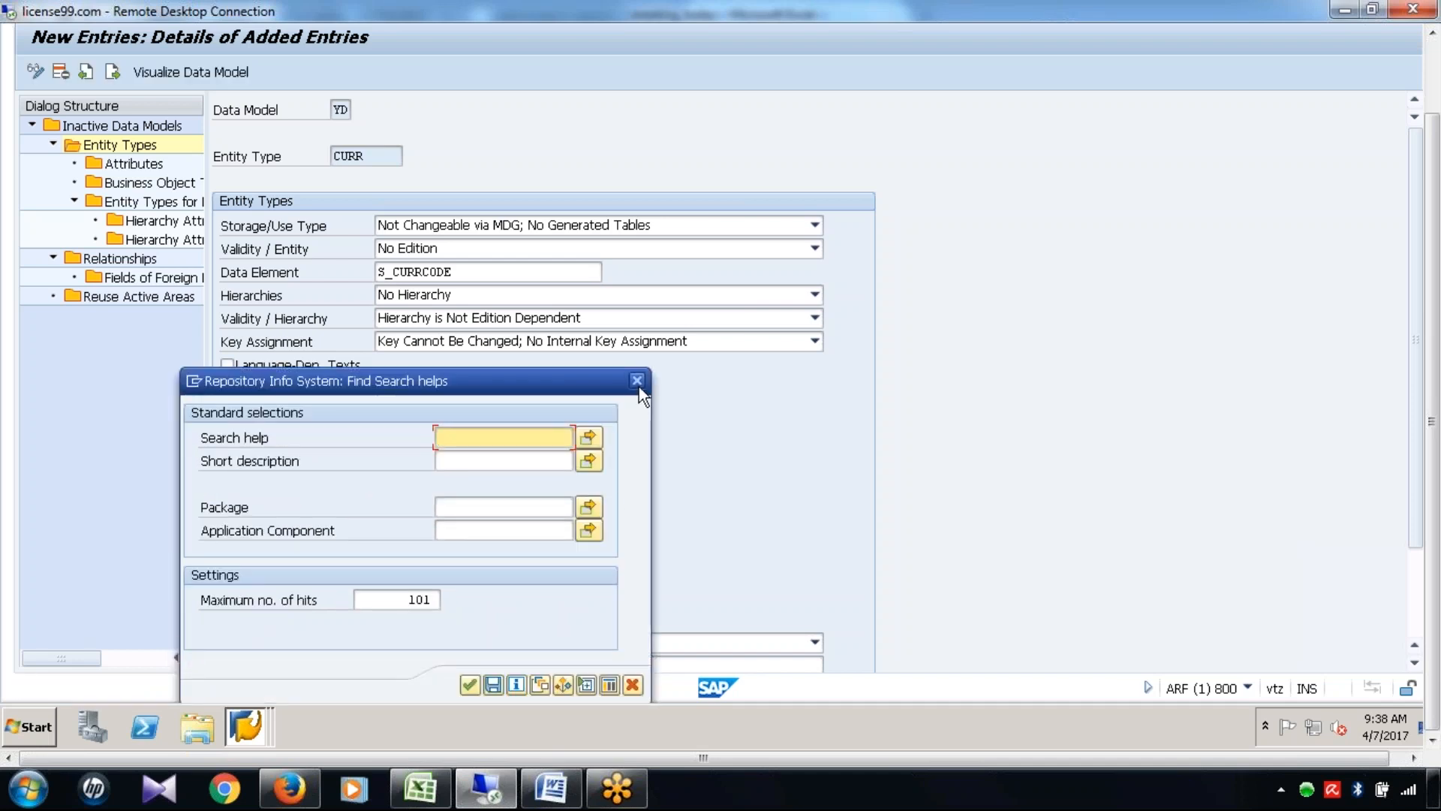
click(637, 382)
click(264, 718)
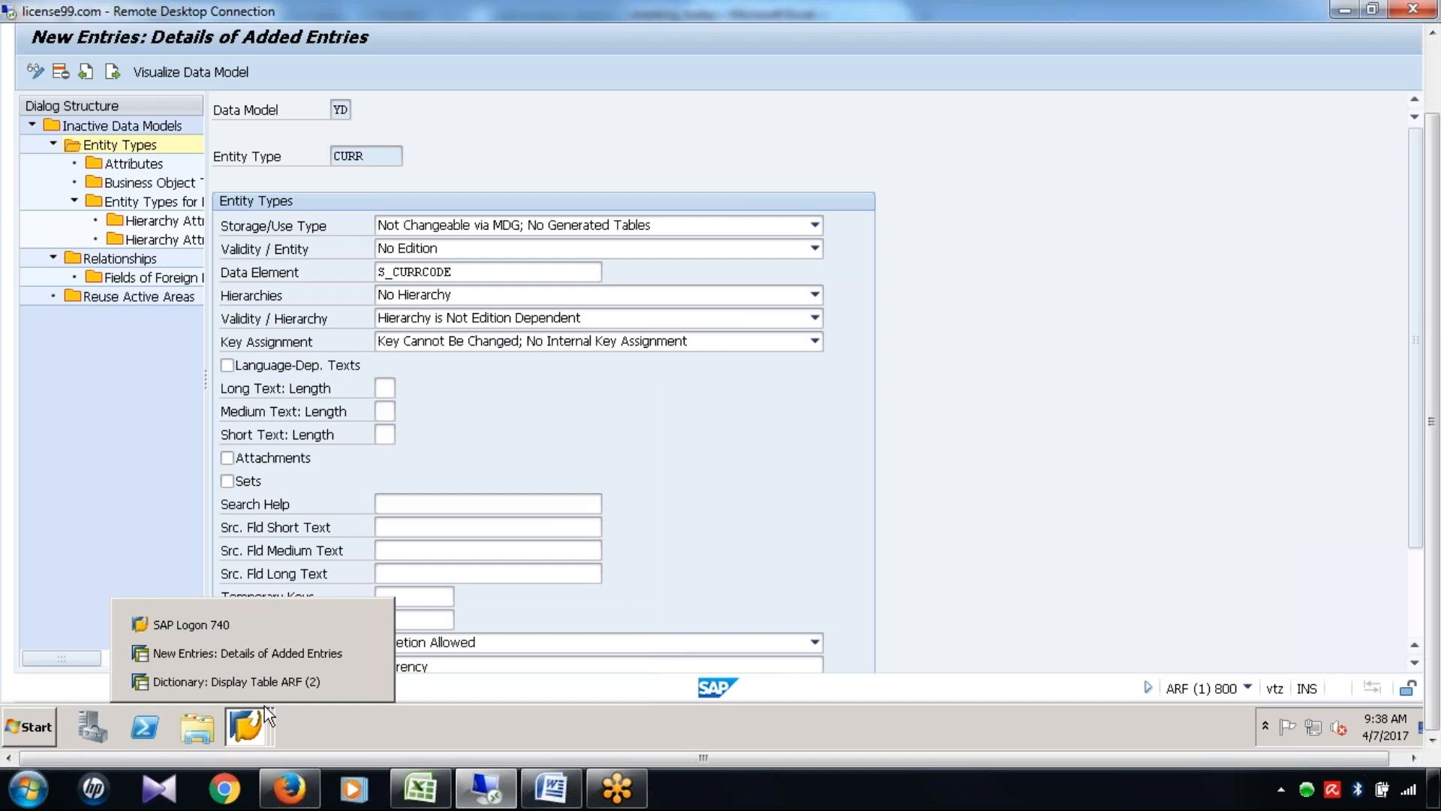
click(272, 656)
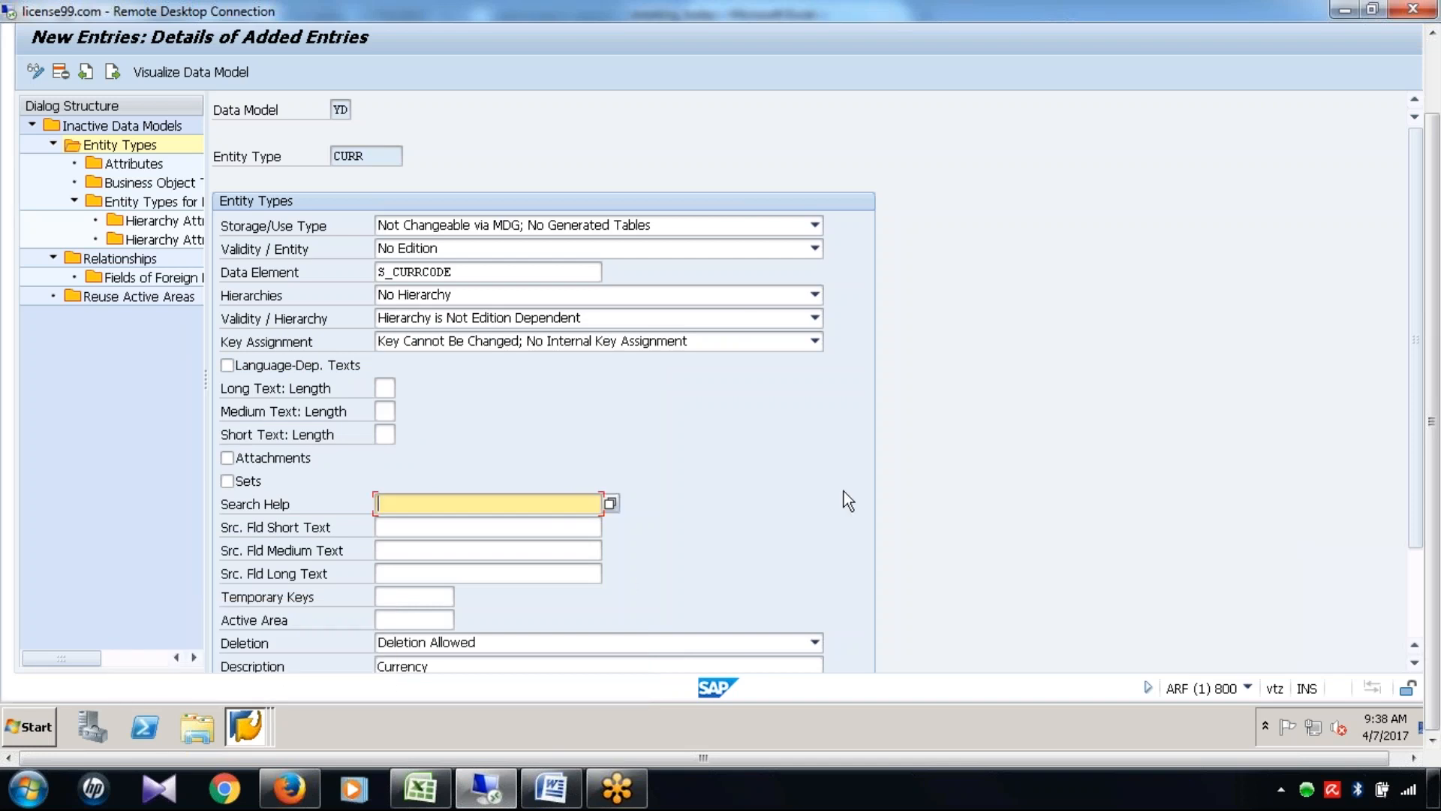
drag(1432, 435, 1432, 353)
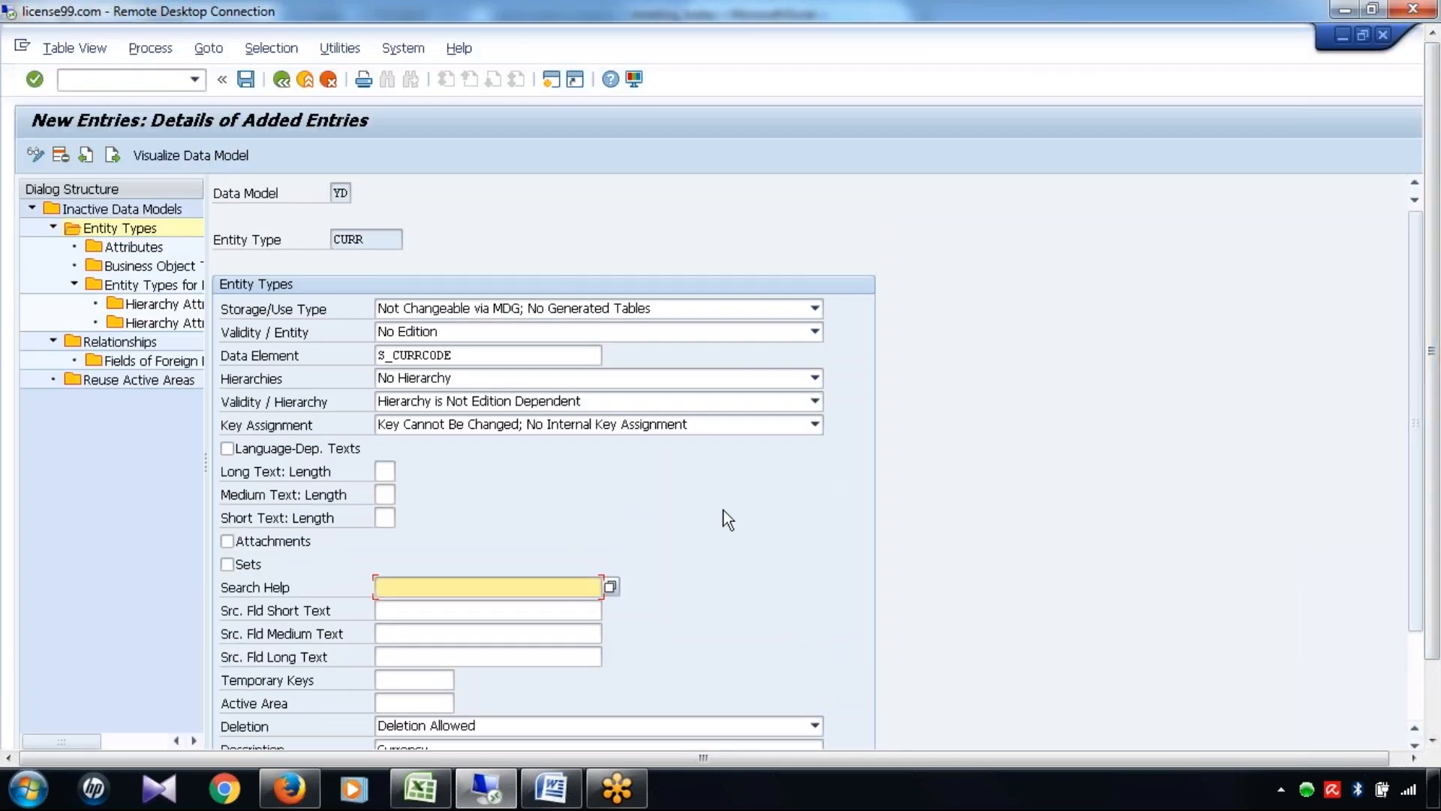
Switch to the meeting_today workbook in Excel and enter Material Type in cell A45 of Sheet5
click(420, 788)
click(157, 650)
text(er)
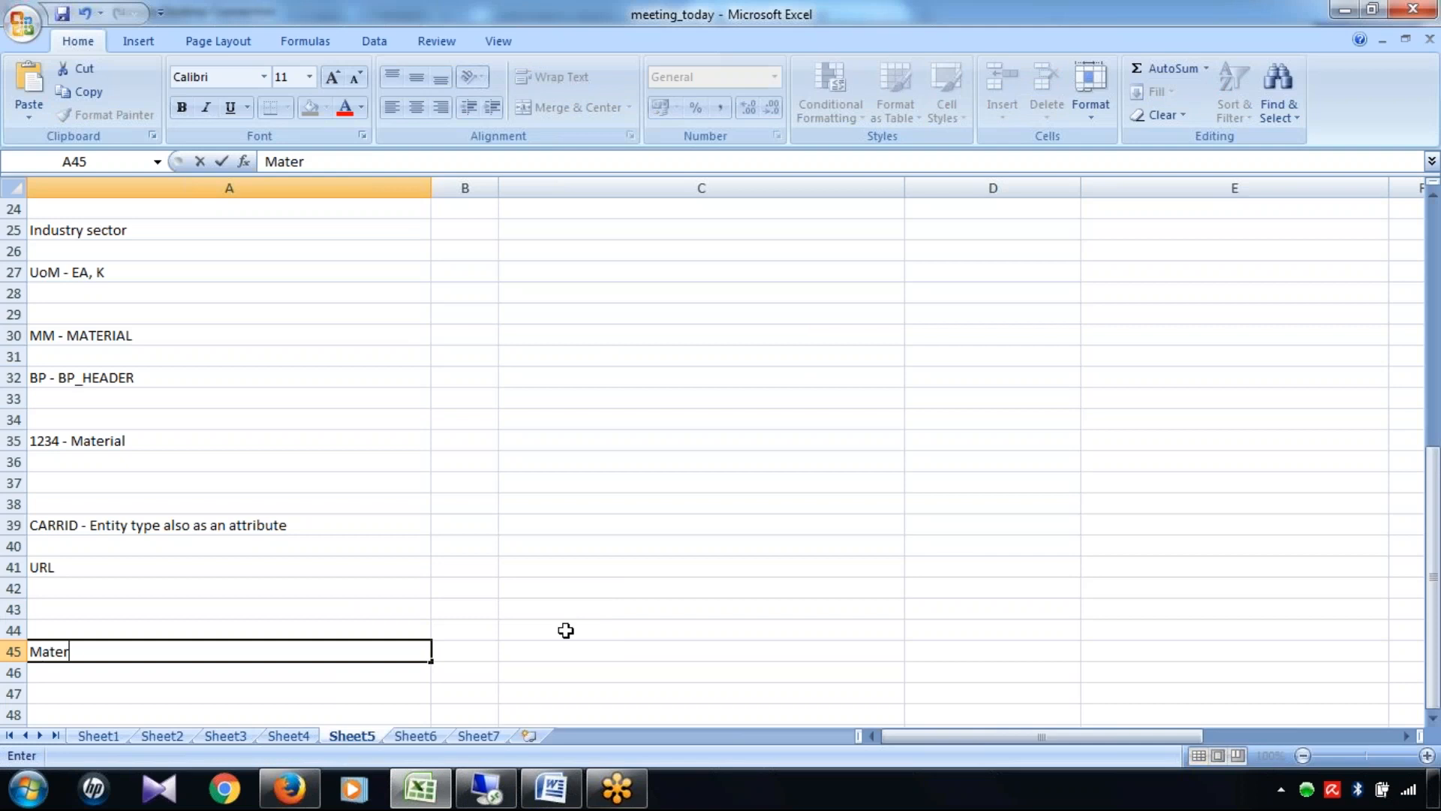
text(ial Type)
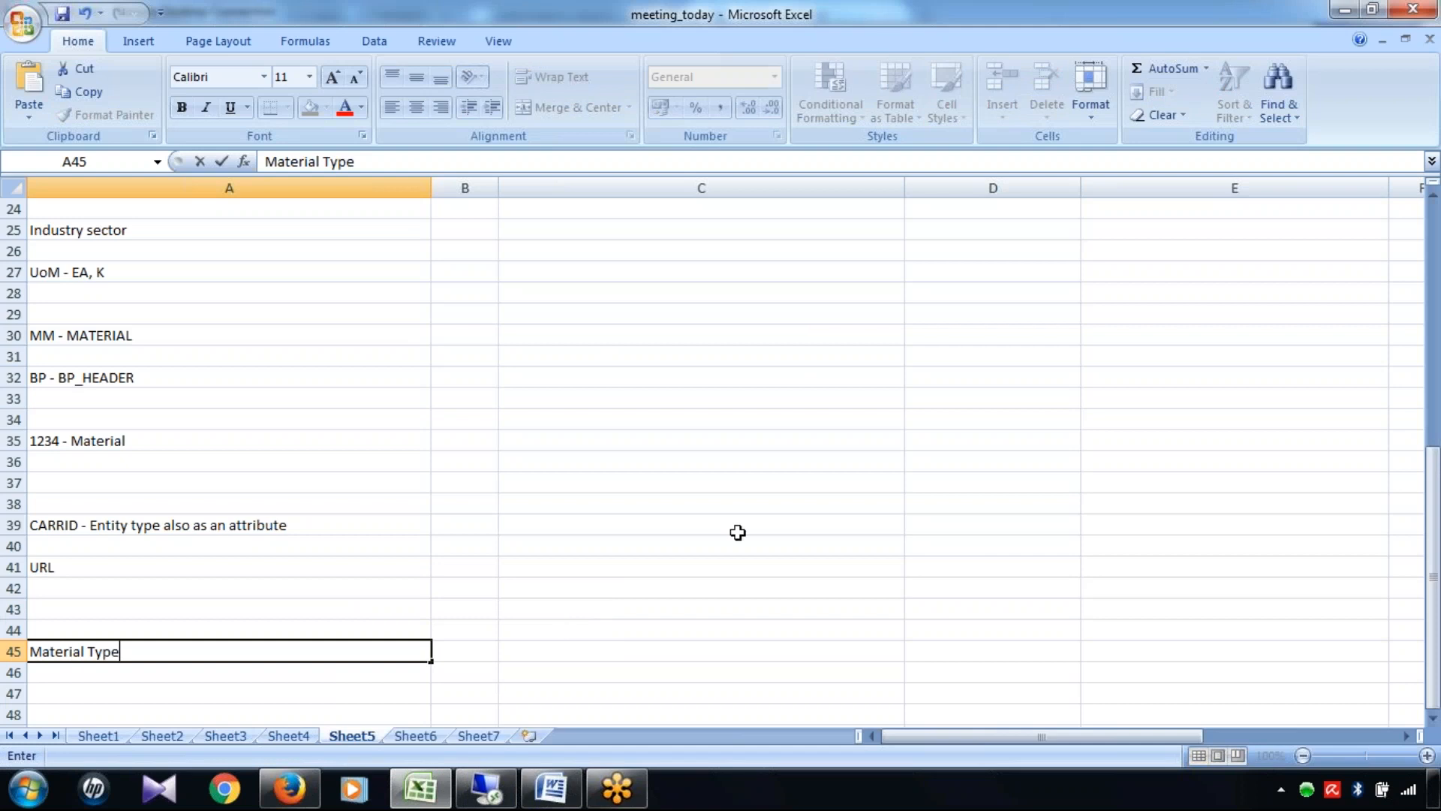
click(1434, 718)
click(1434, 718)
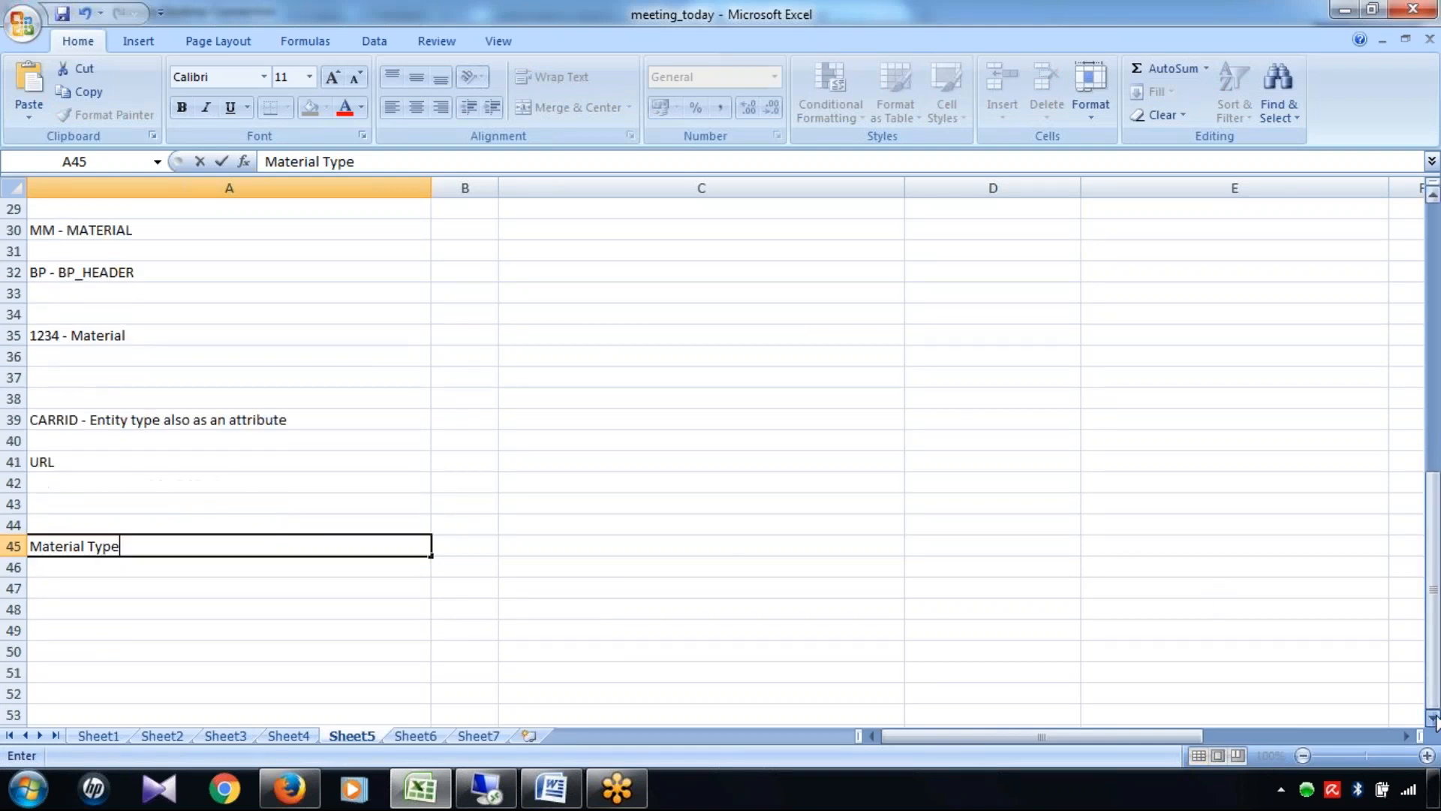
click(419, 441)
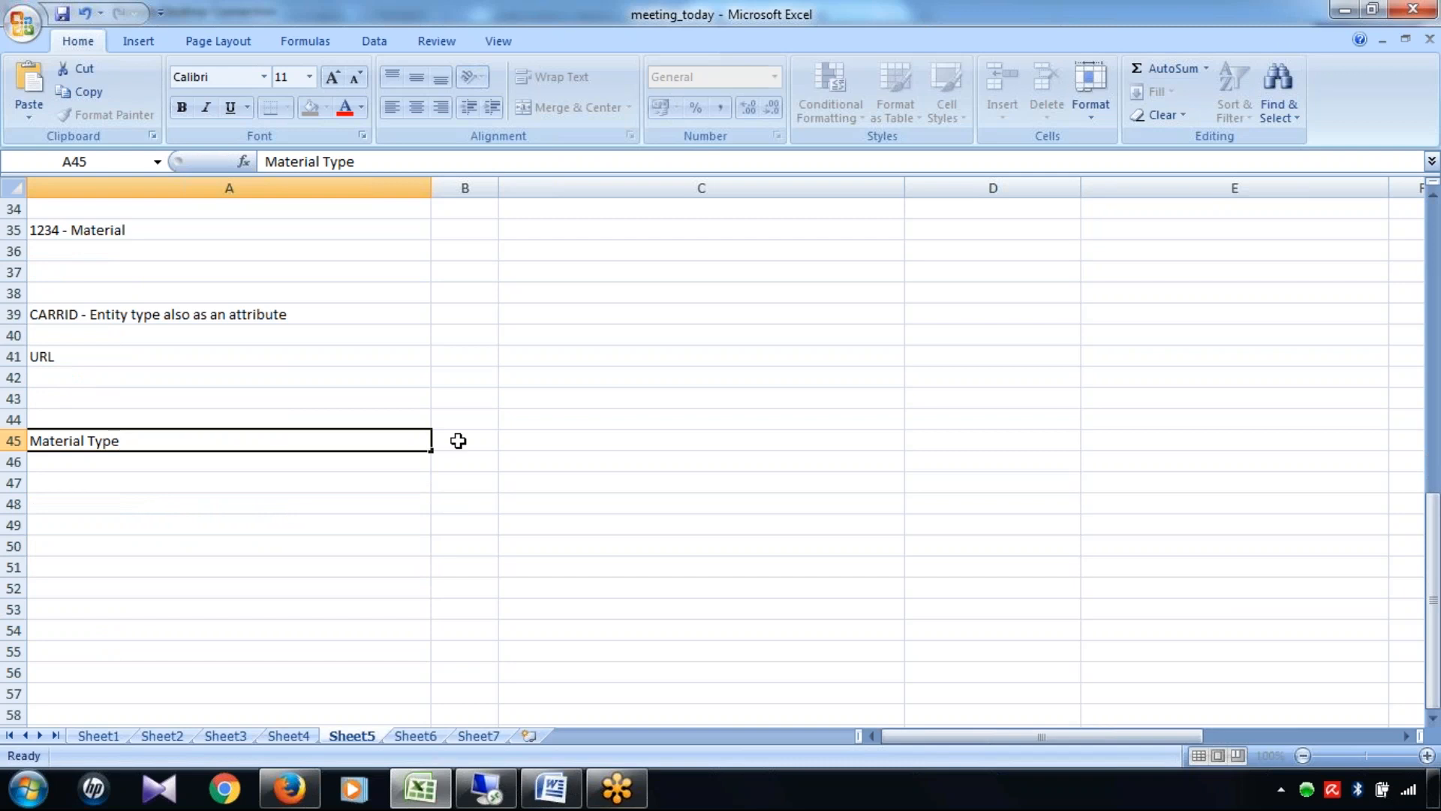
List the sample values M1, M2, M3 and M4 in cells B45 to B48 beside Material Type
click(458, 440)
text(M1)
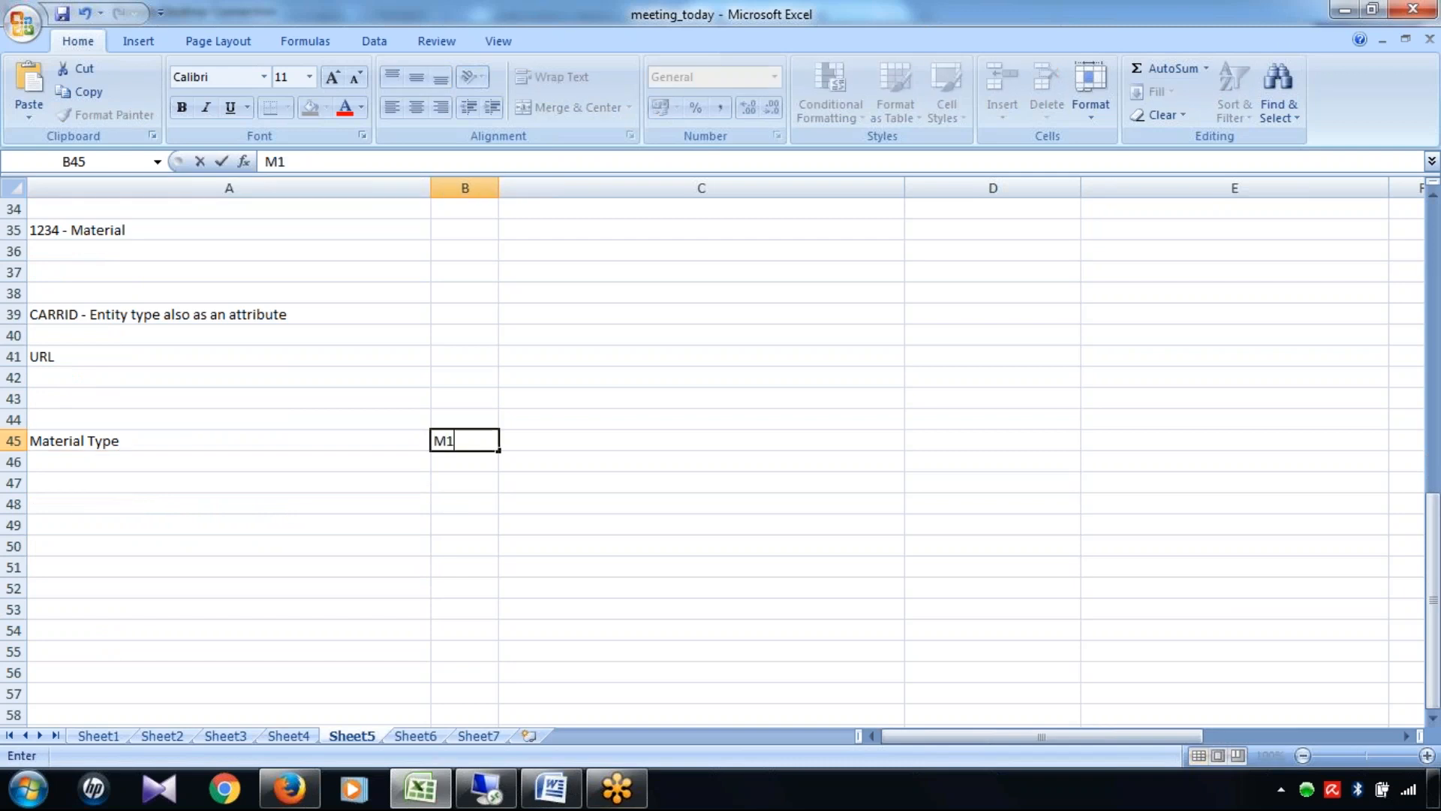
key(Return)
key(Return)
key(Up)
text(M2)
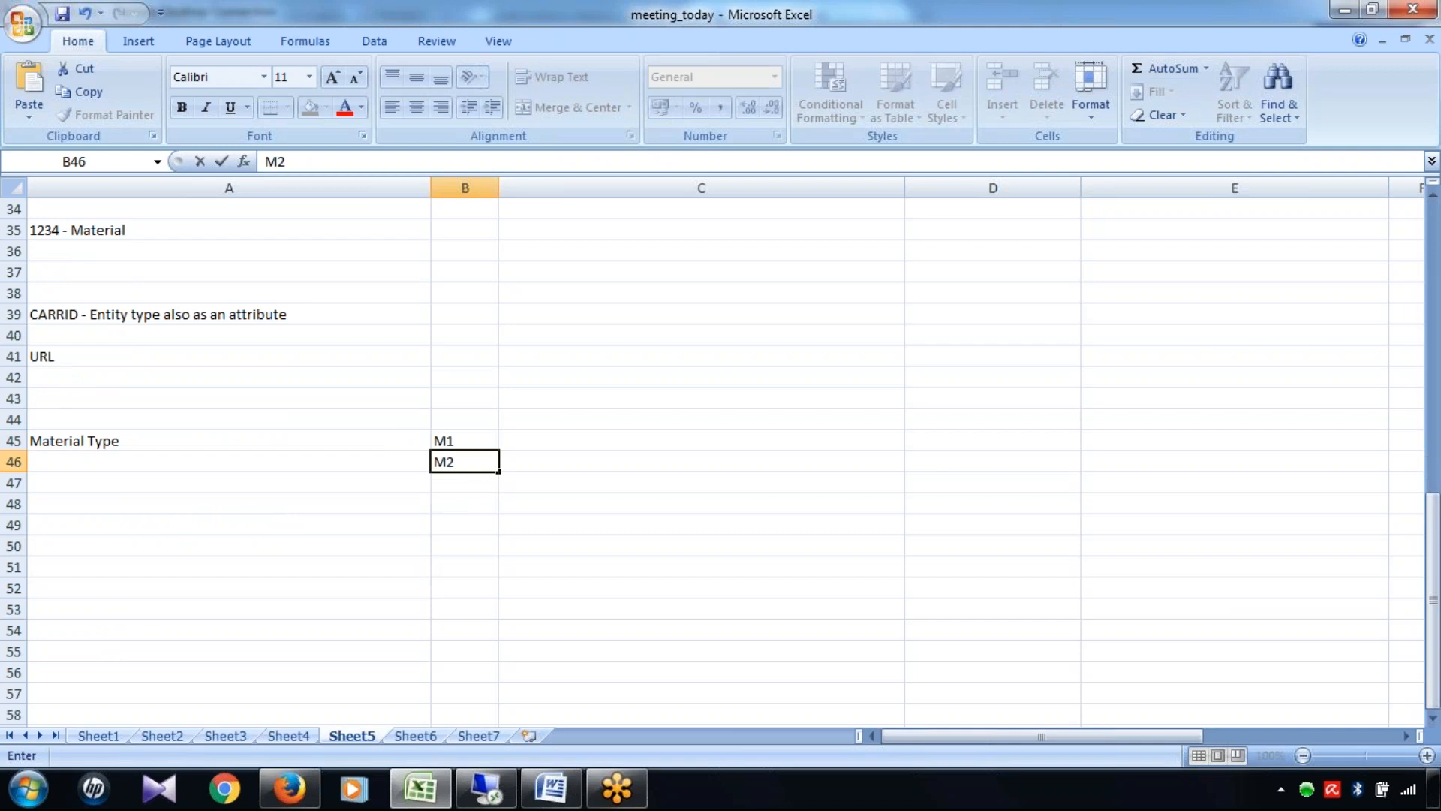
key(Return)
text(M3)
key(Return)
text(M4)
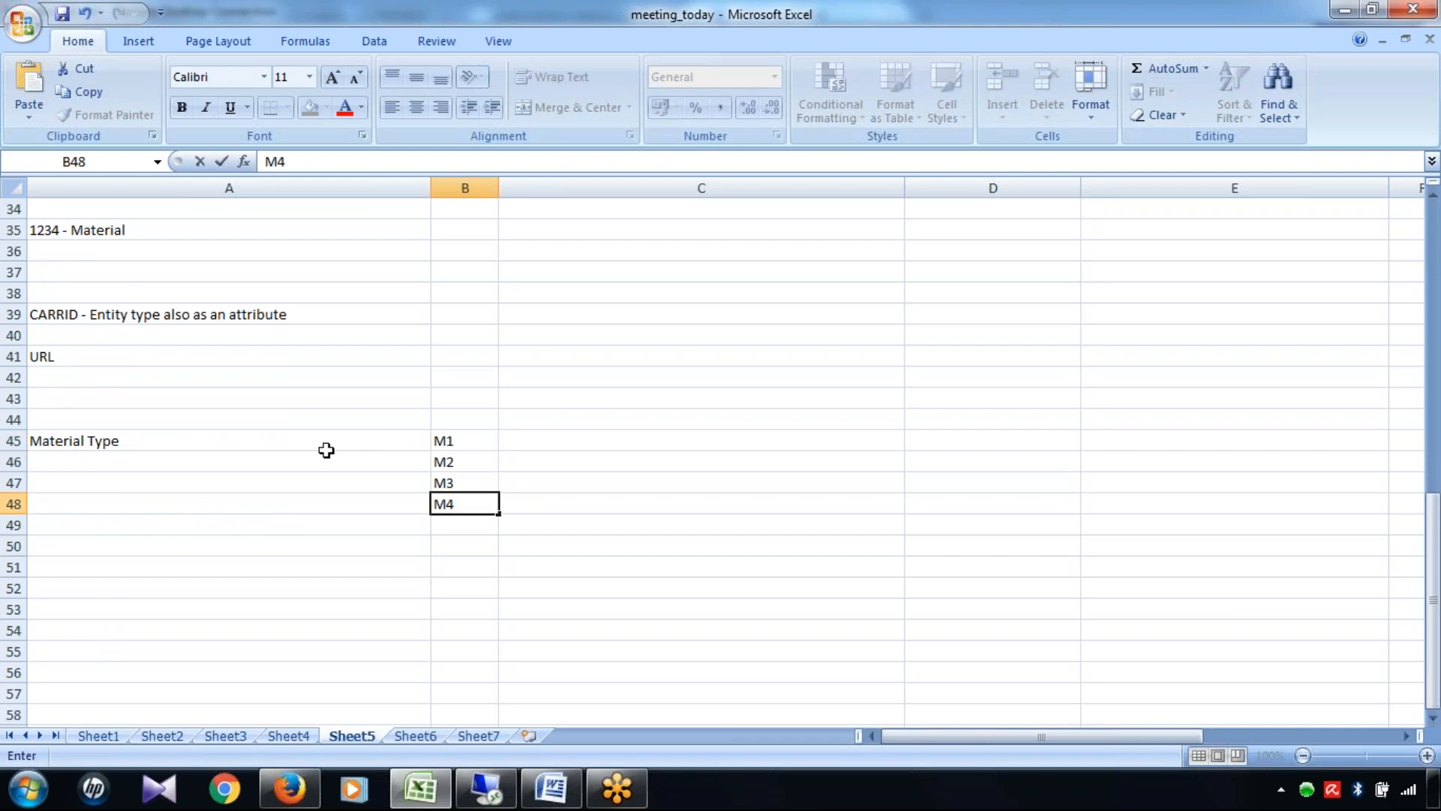
click(400, 439)
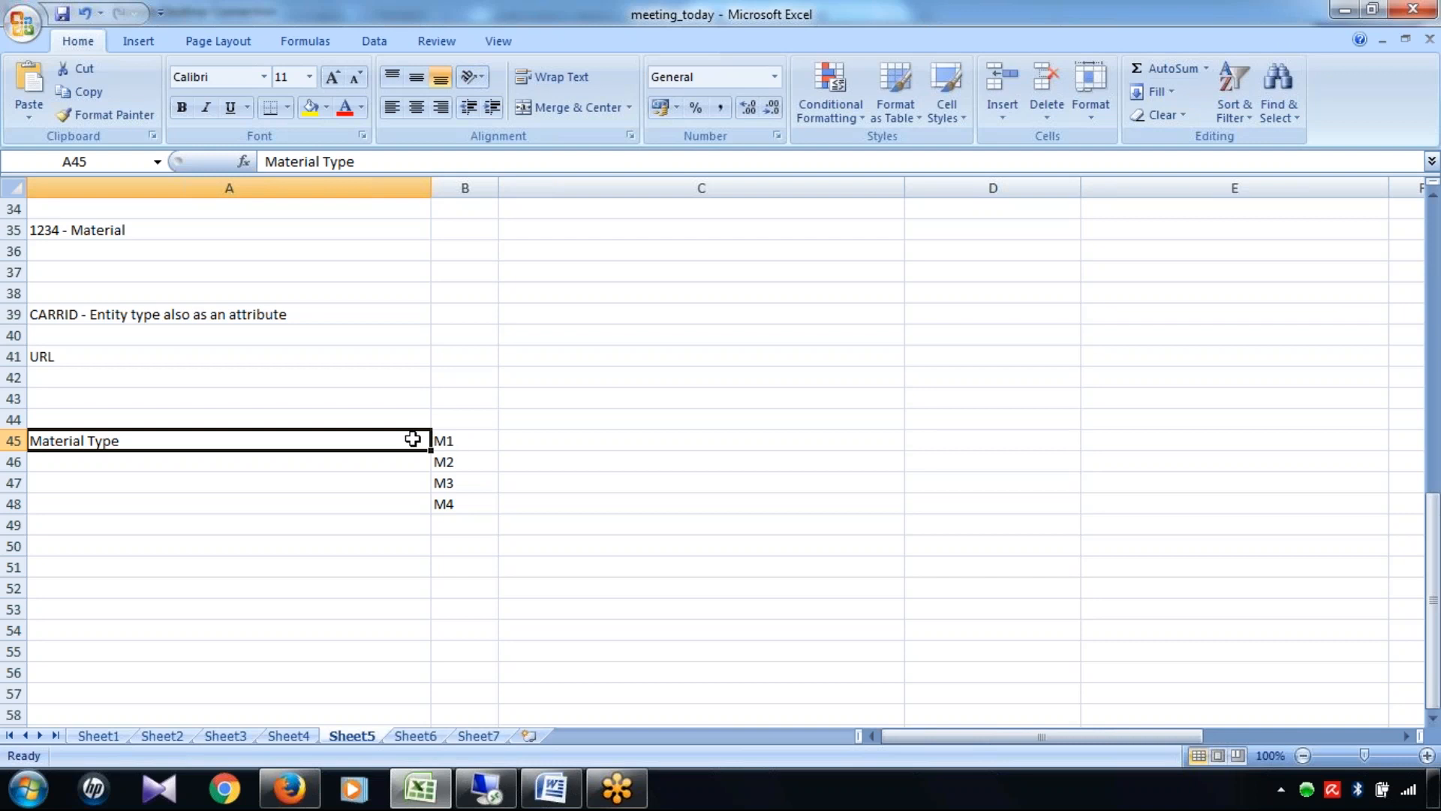
Go through the material type values in column B and return to CURR's Search Help field in the SAP remote session
click(460, 444)
click(461, 460)
click(463, 484)
click(462, 515)
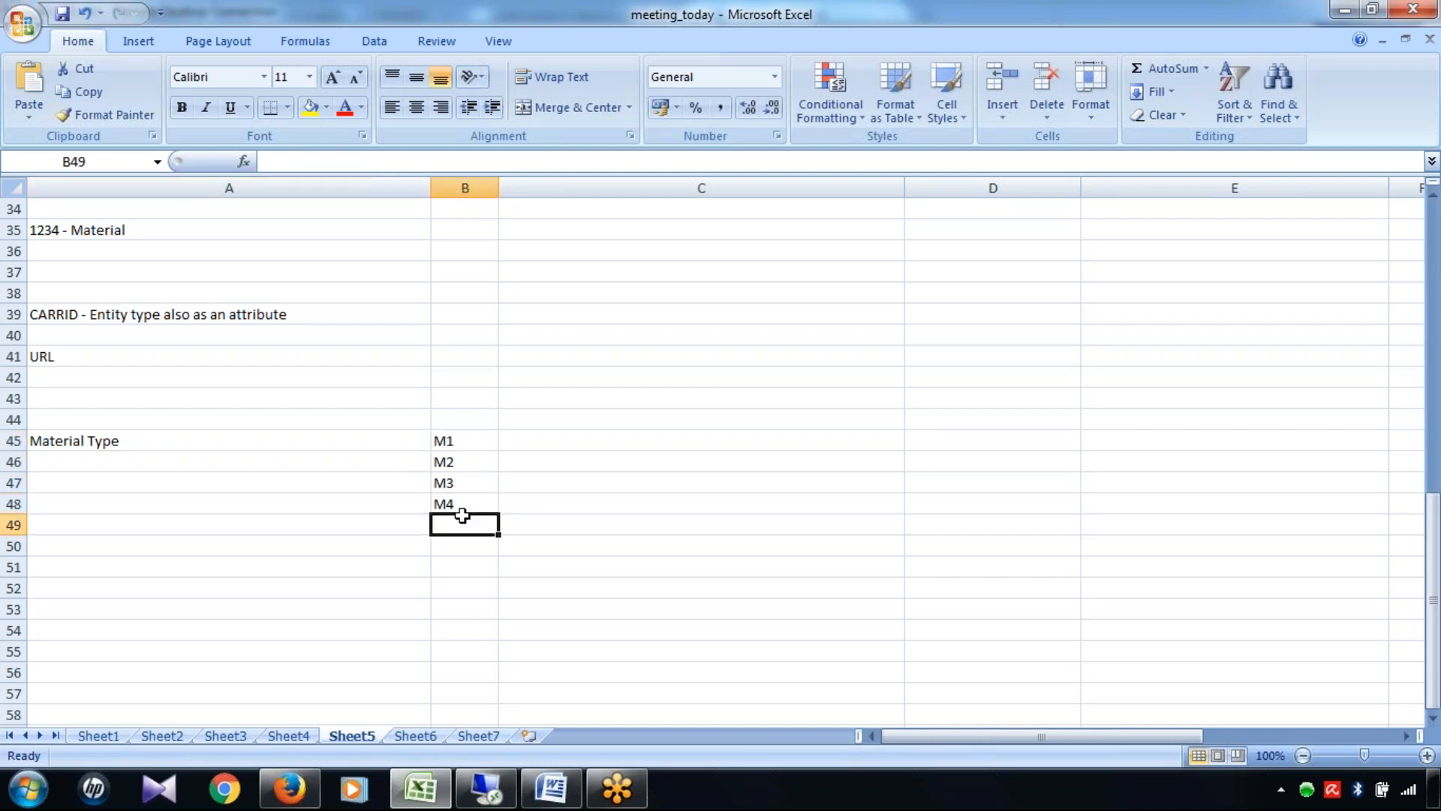
click(486, 788)
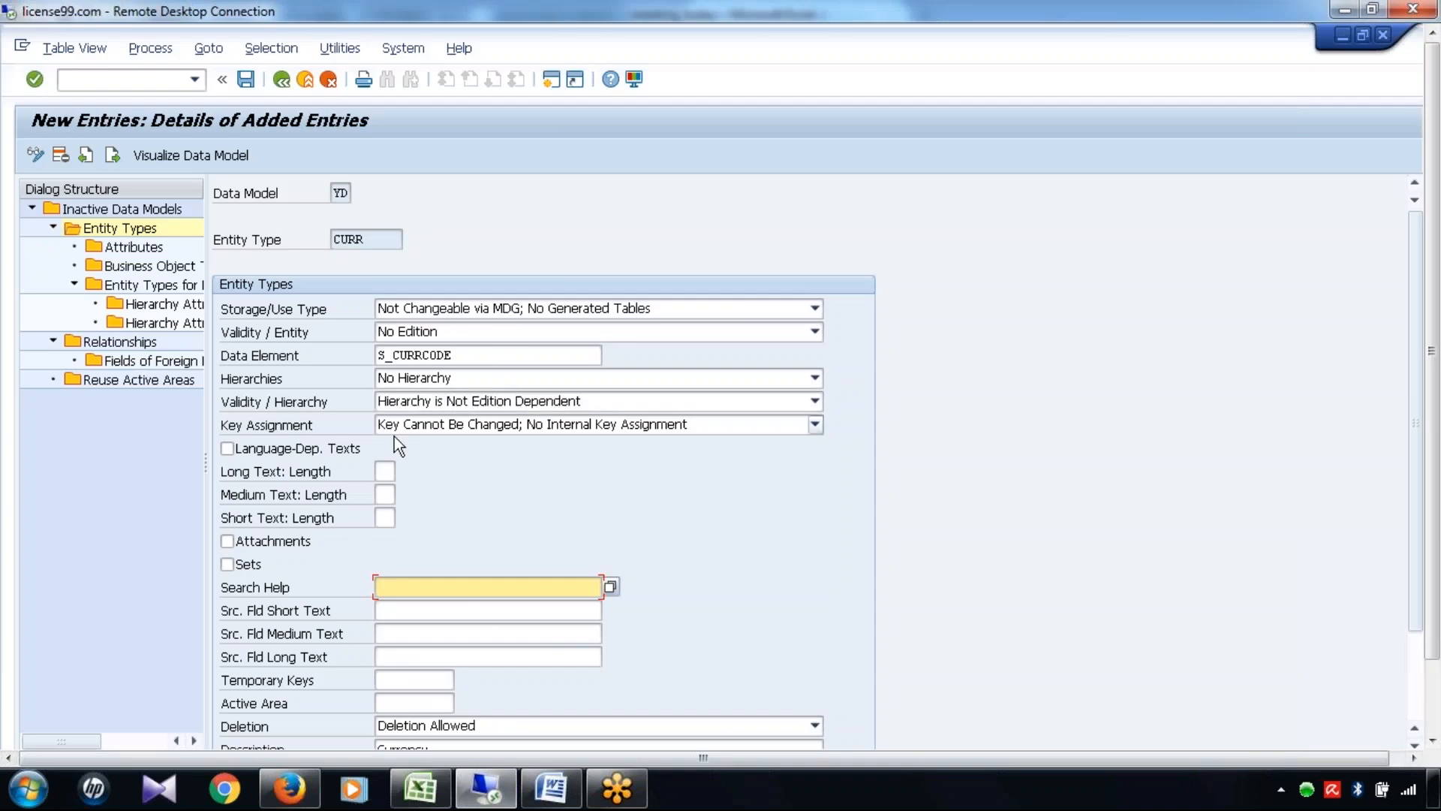
click(435, 586)
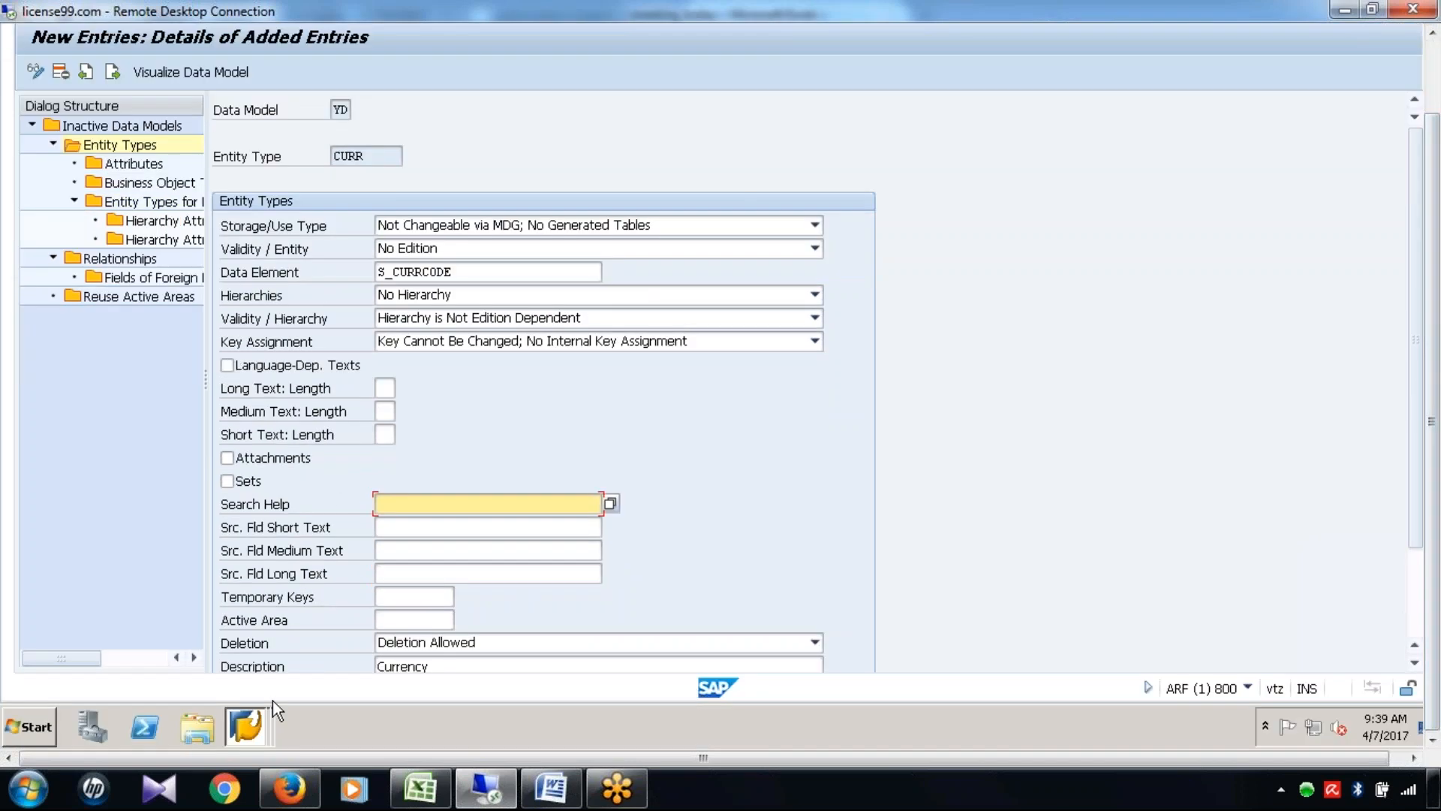
click(529, 501)
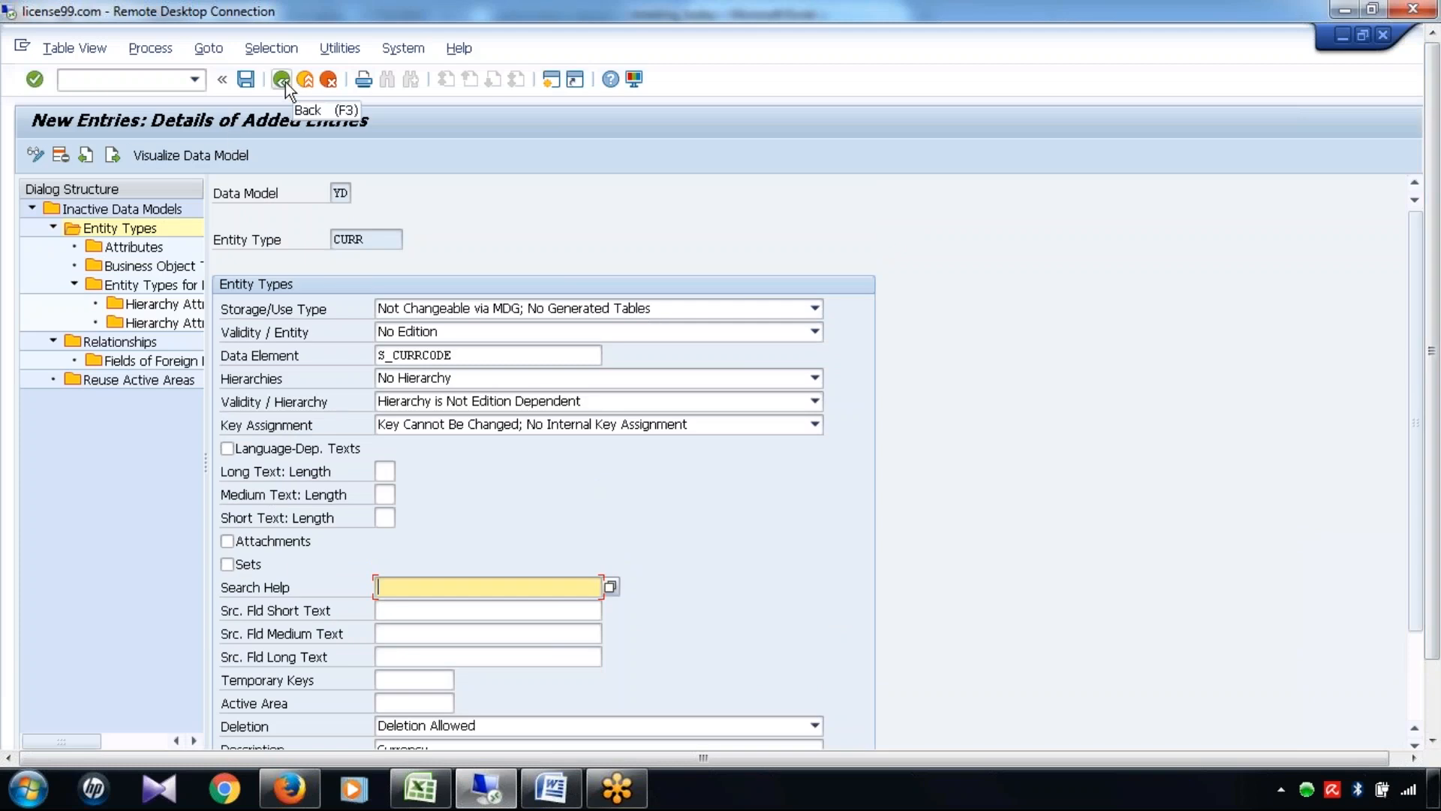
Save entity type CURR in data model YD and return to the inactive data models overview
click(247, 80)
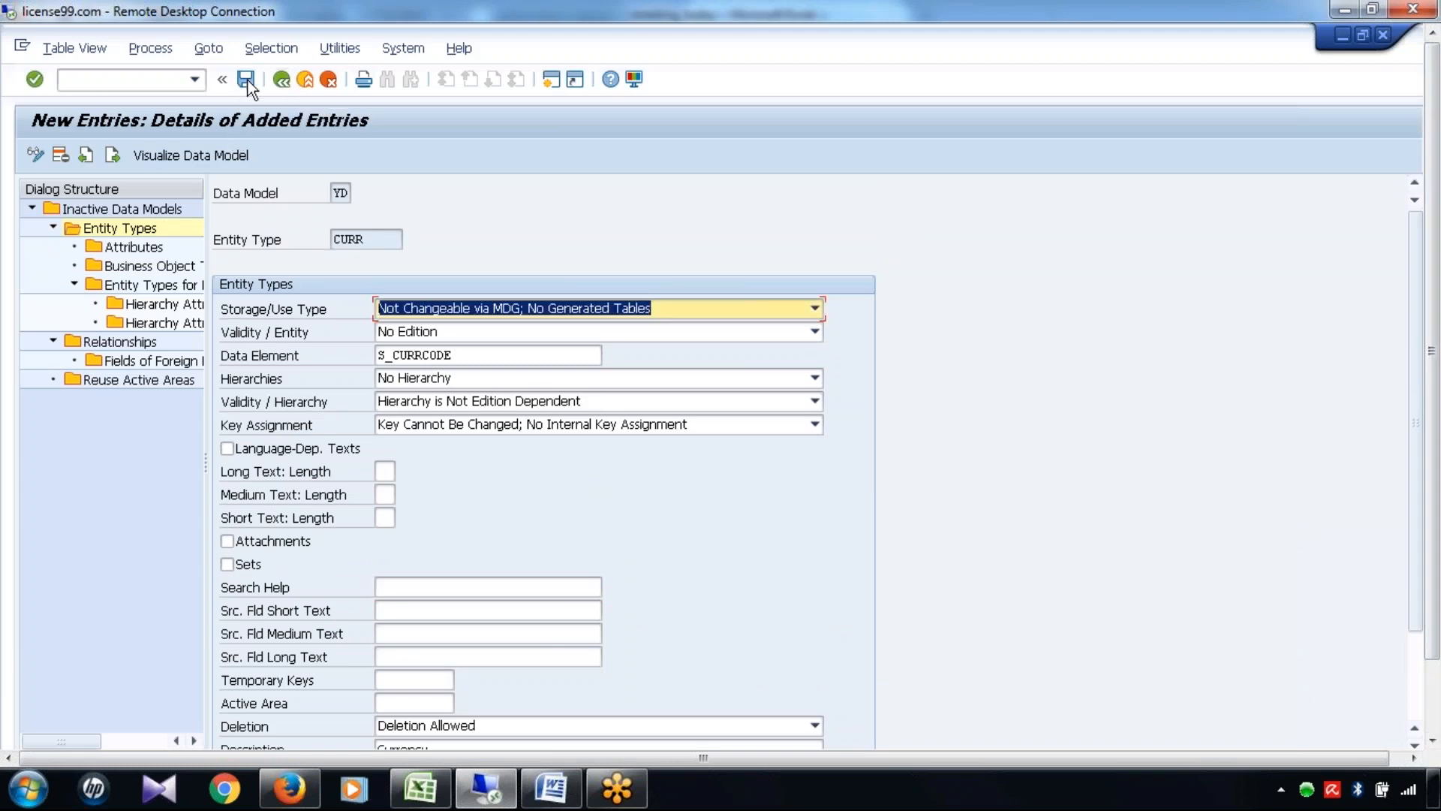
click(279, 79)
click(279, 81)
Display the attributes of entity type MATERIAL in data model MM
click(222, 326)
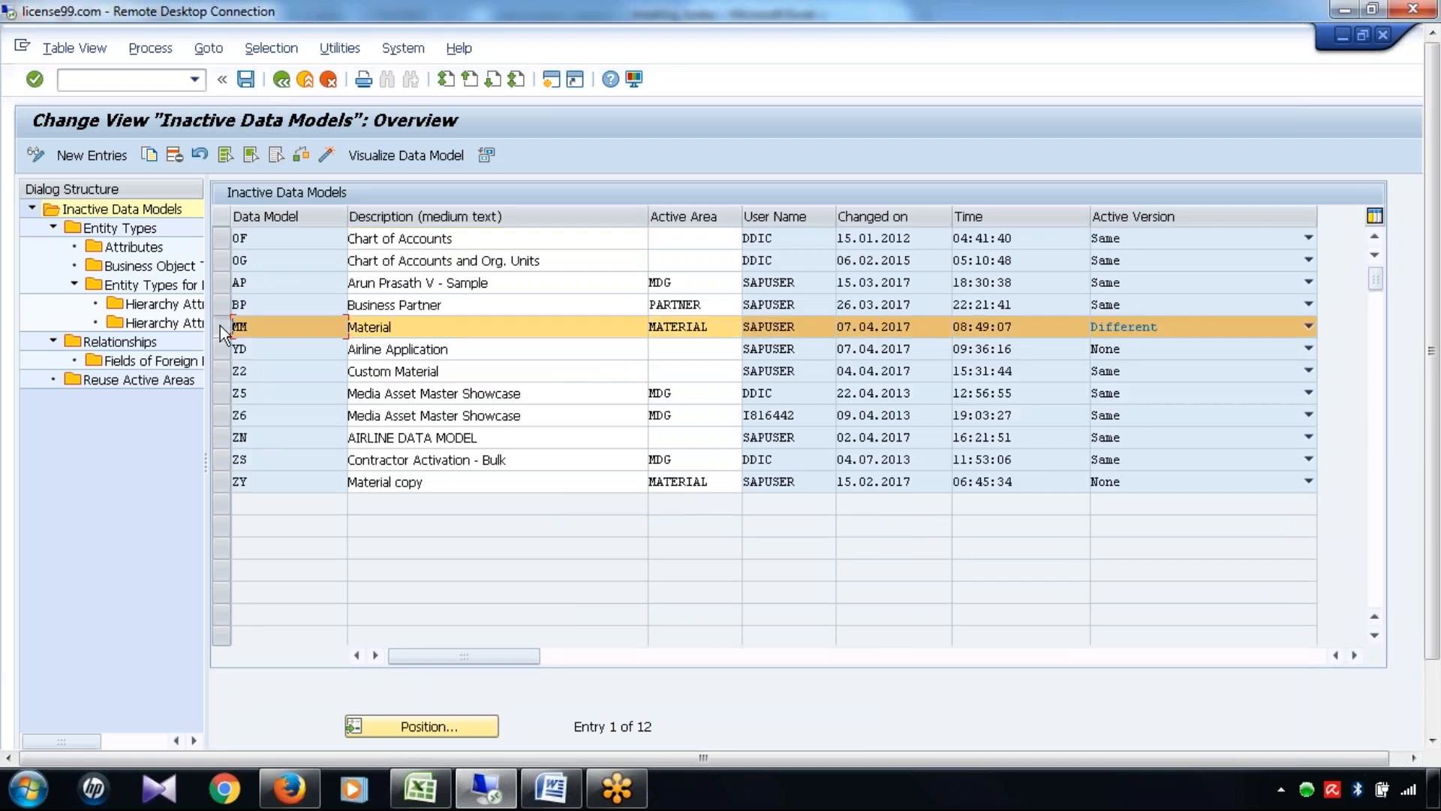
double_click(116, 228)
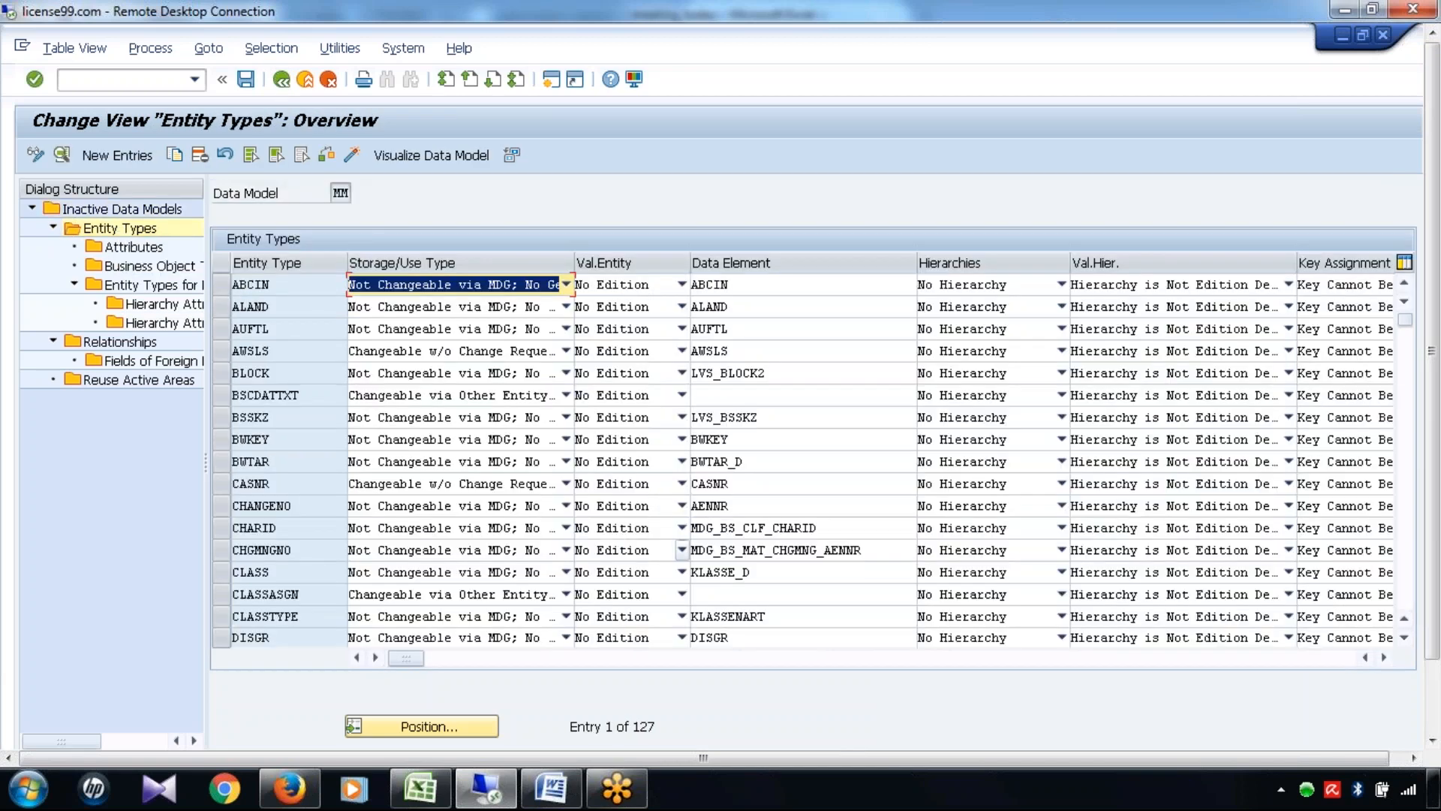
click(319, 594)
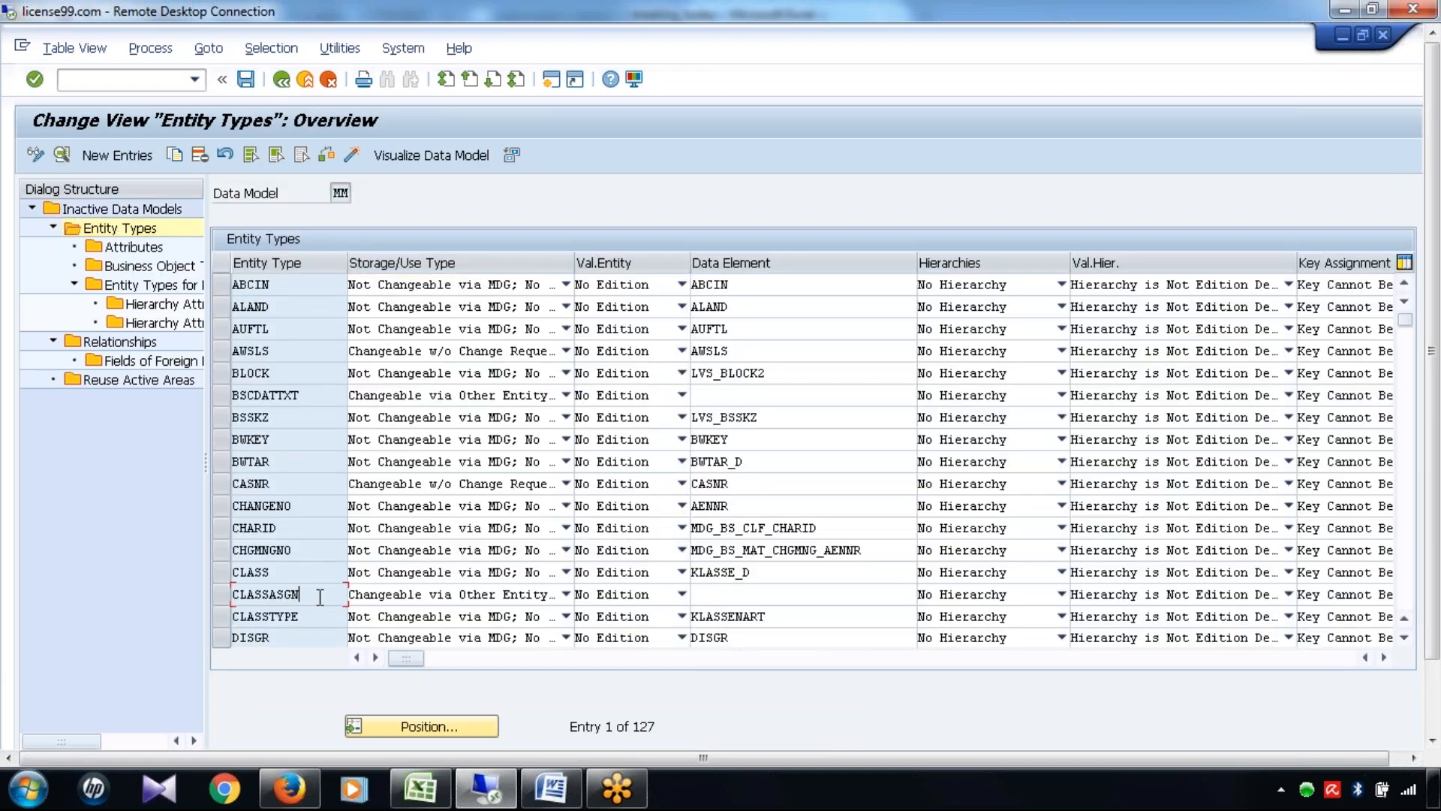
scroll(319, 595, down, 8)
scroll(320, 594, down, 8)
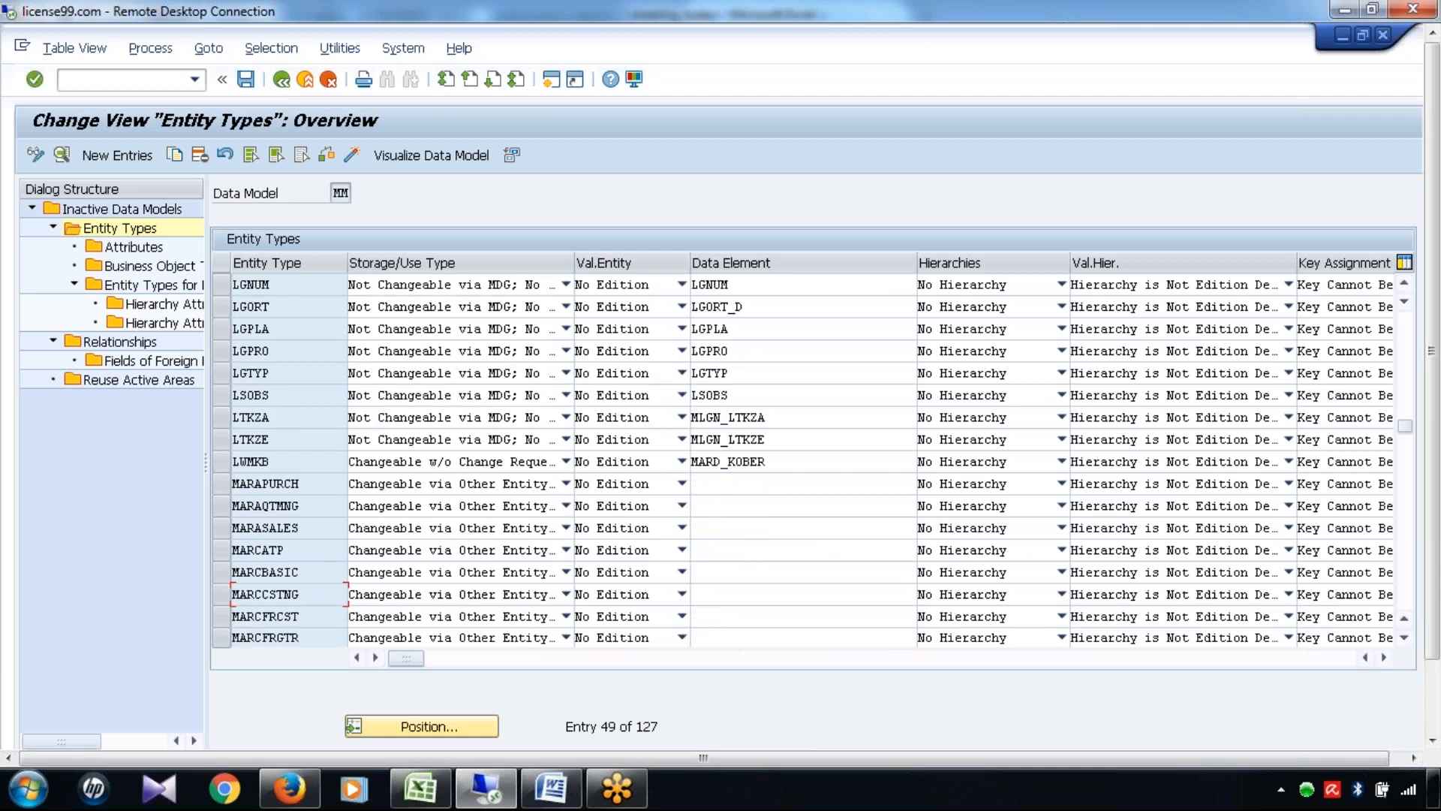
click(219, 613)
double_click(121, 248)
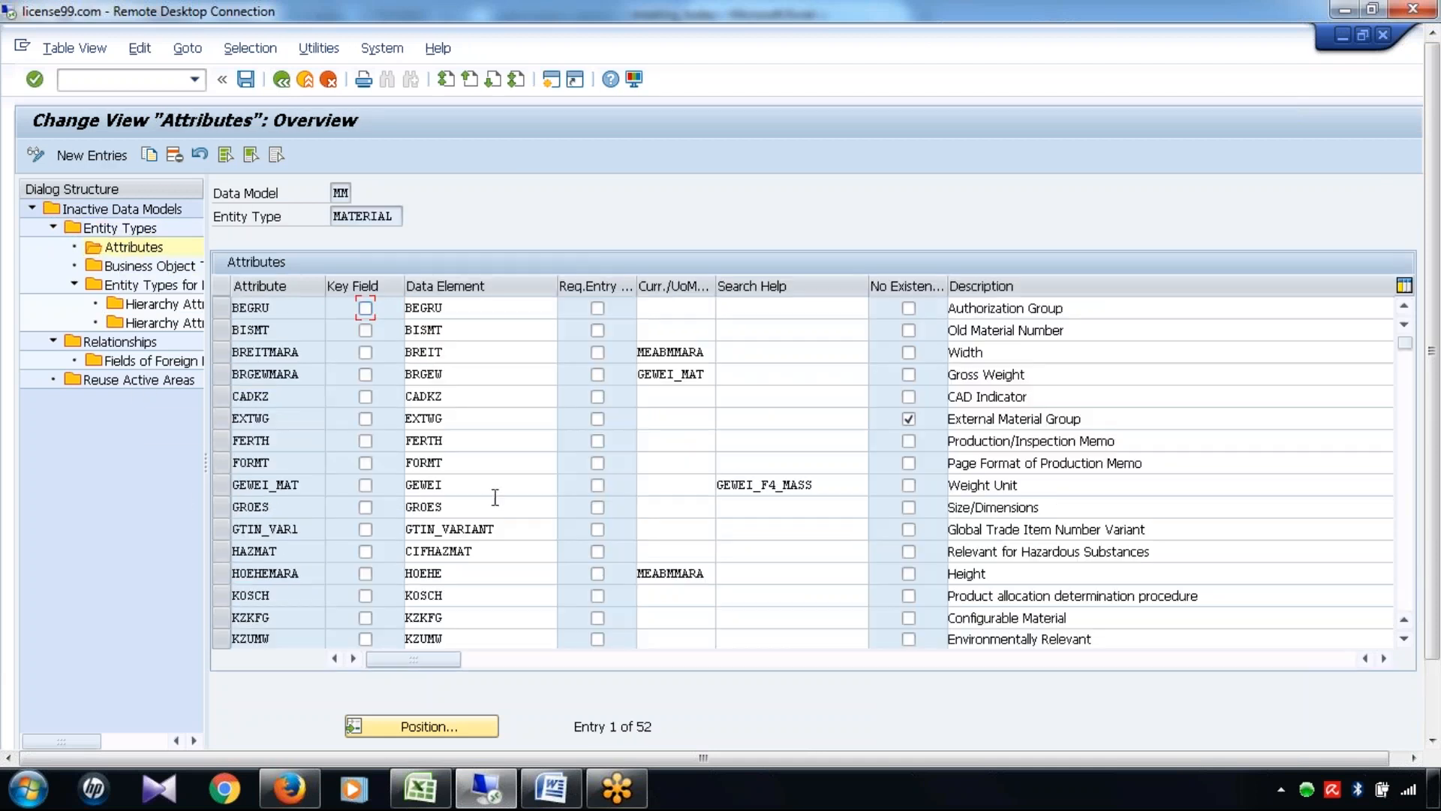
Copy search help name GEWEI_F4_MASS from attribute GEWEI_MAT and display that search help in the ABAP Dictionary session
drag(832, 485, 665, 479)
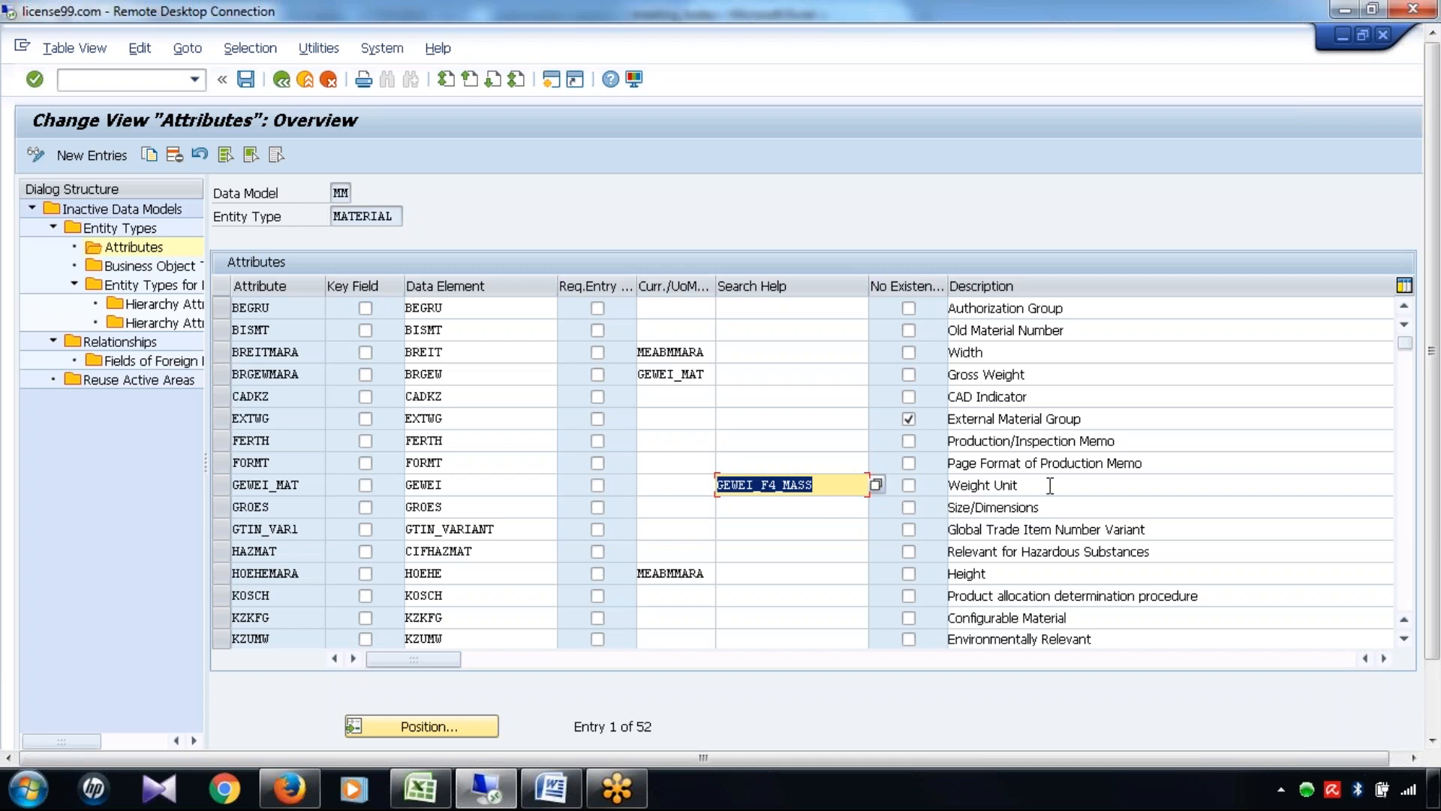
key(ctrl+c)
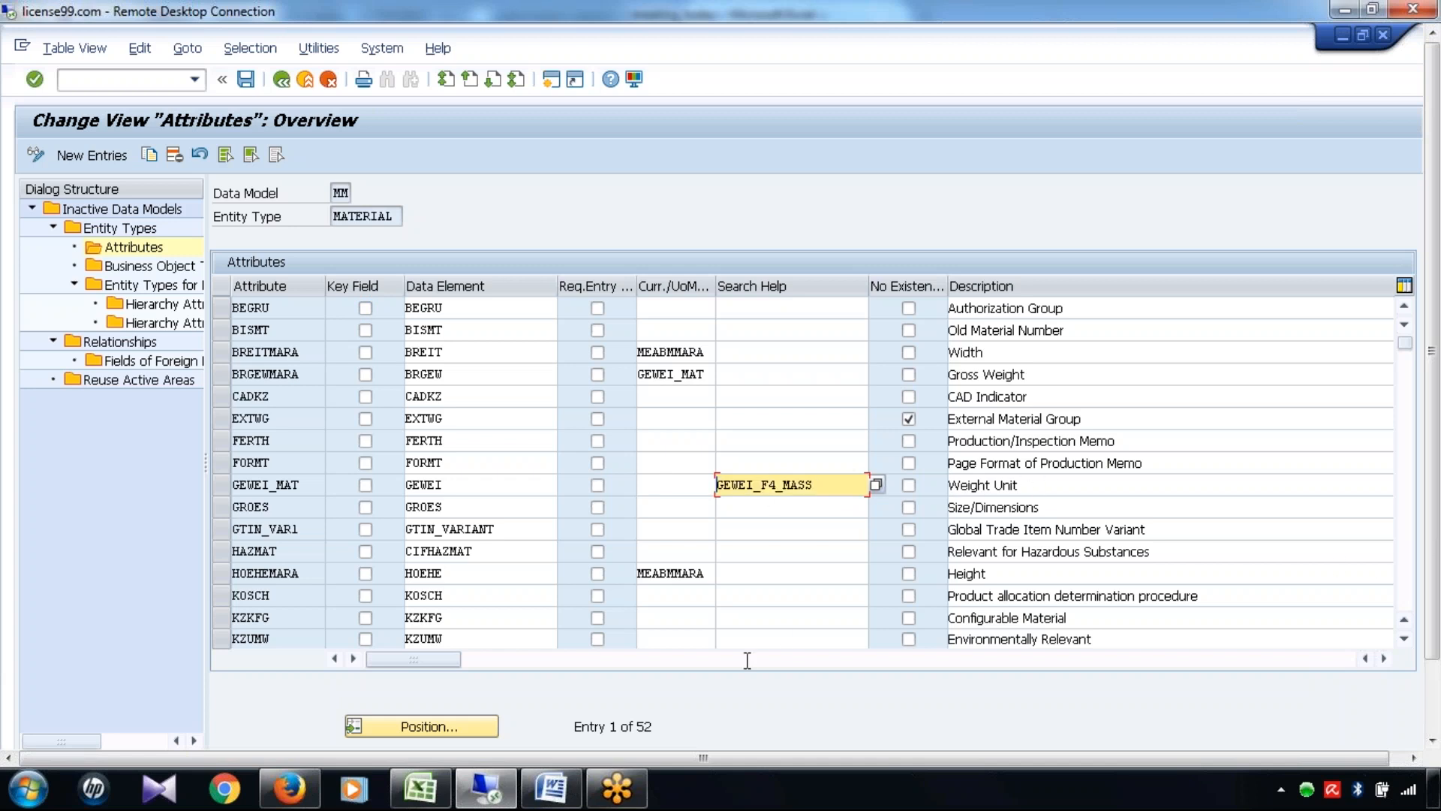
drag(1432, 590, 1432, 671)
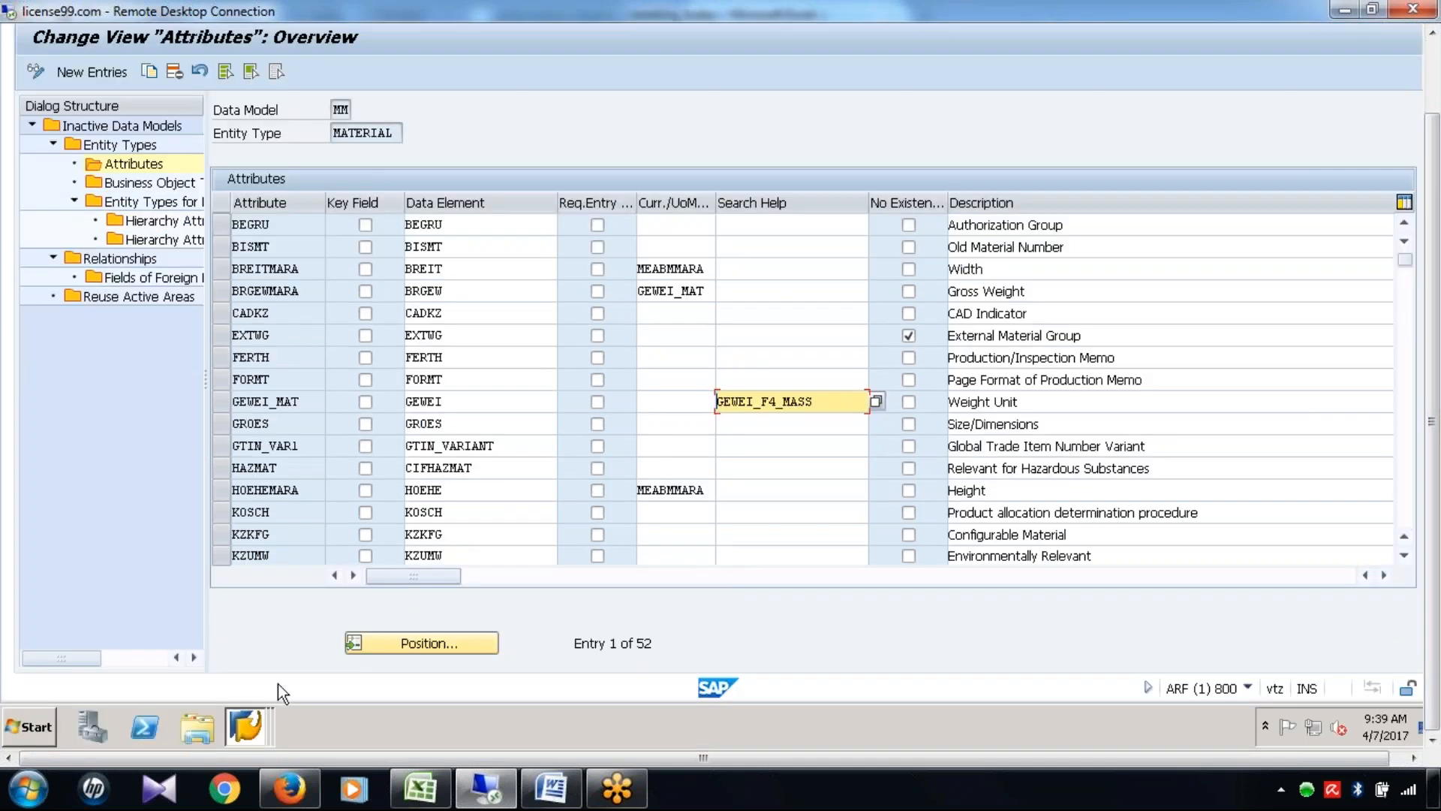
click(259, 728)
click(257, 683)
drag(1432, 425, 1434, 344)
click(281, 78)
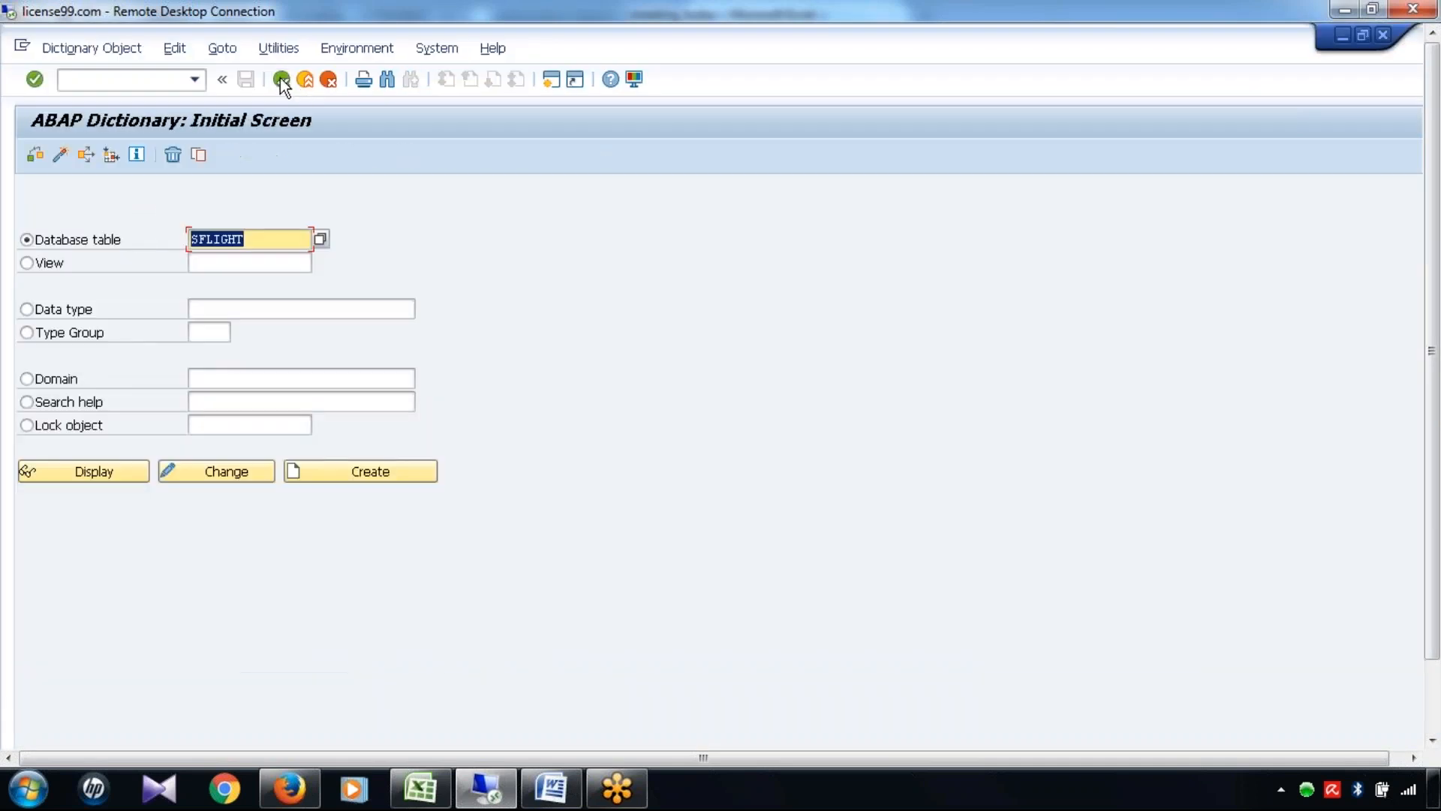
click(60, 397)
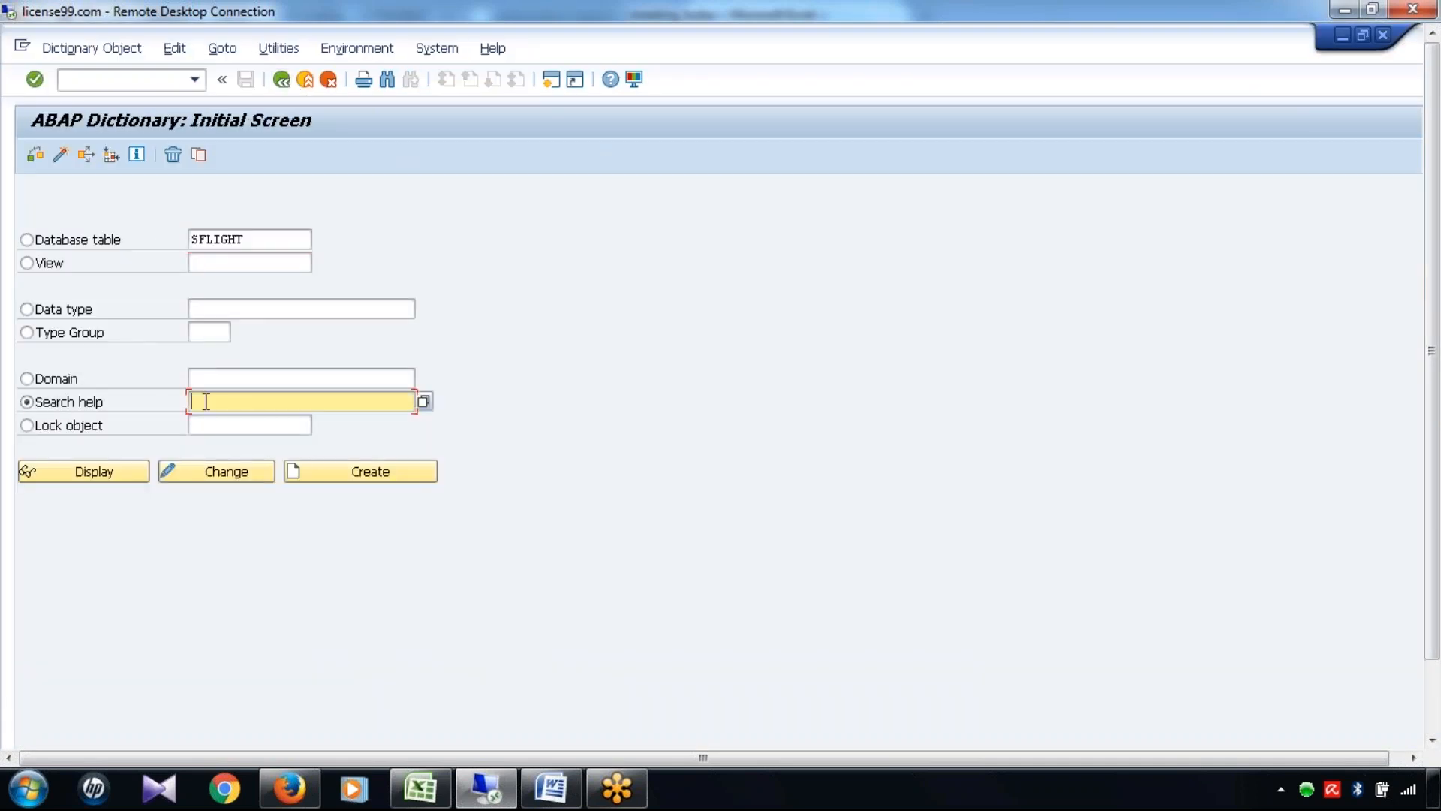
key(ctrl+v)
click(70, 477)
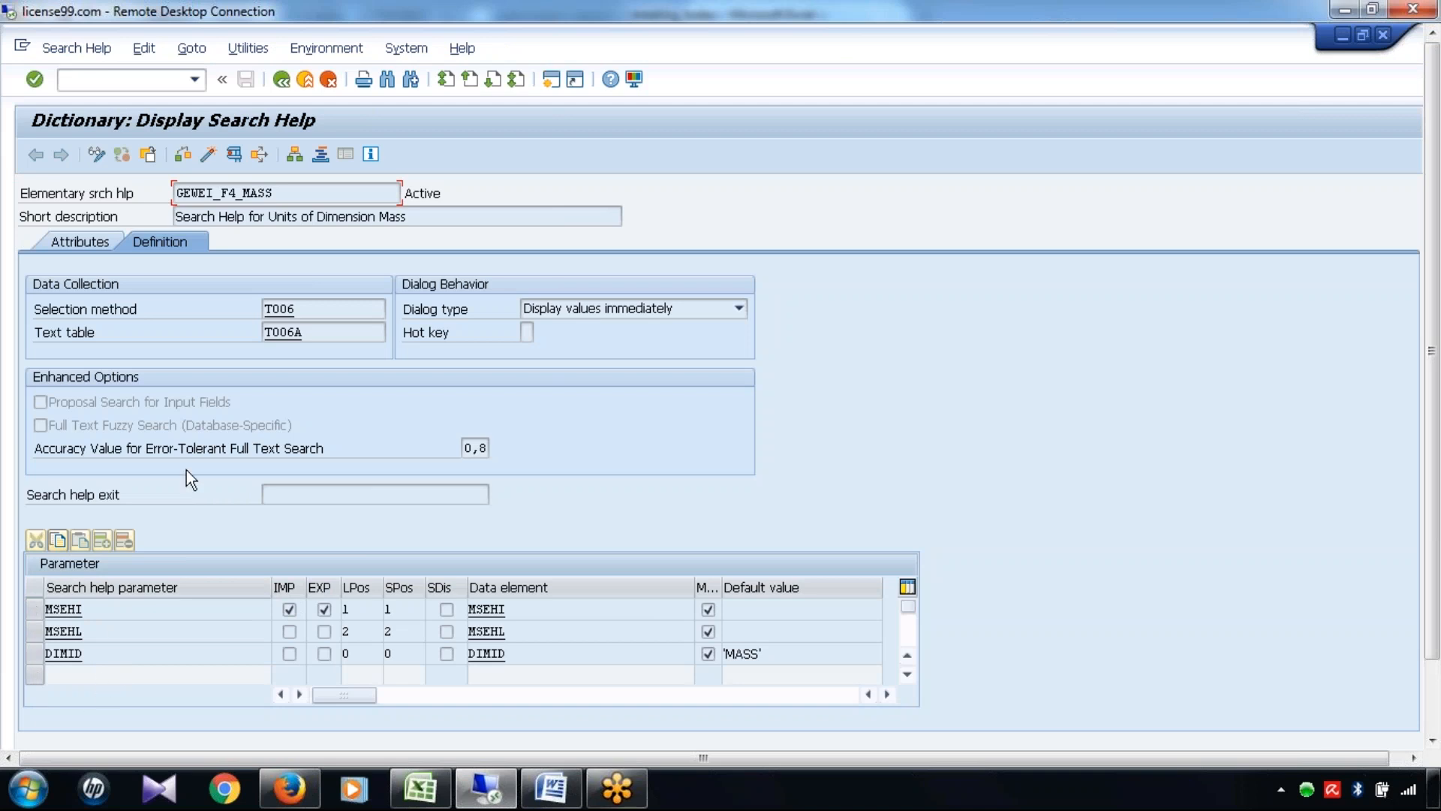
Test search help GEWEI_F4_MASS by picking KT and G from its value list, and close the test
click(233, 155)
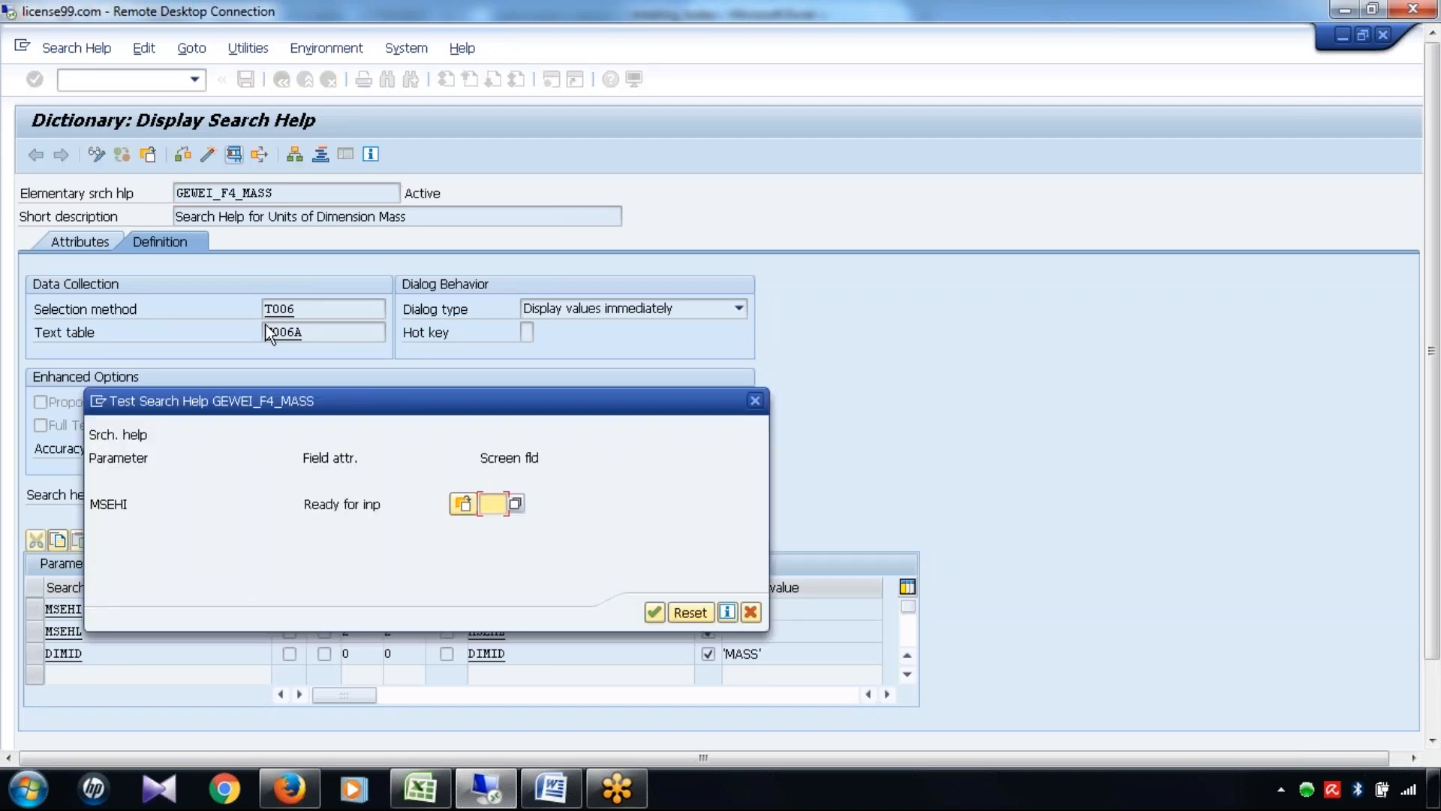
click(660, 620)
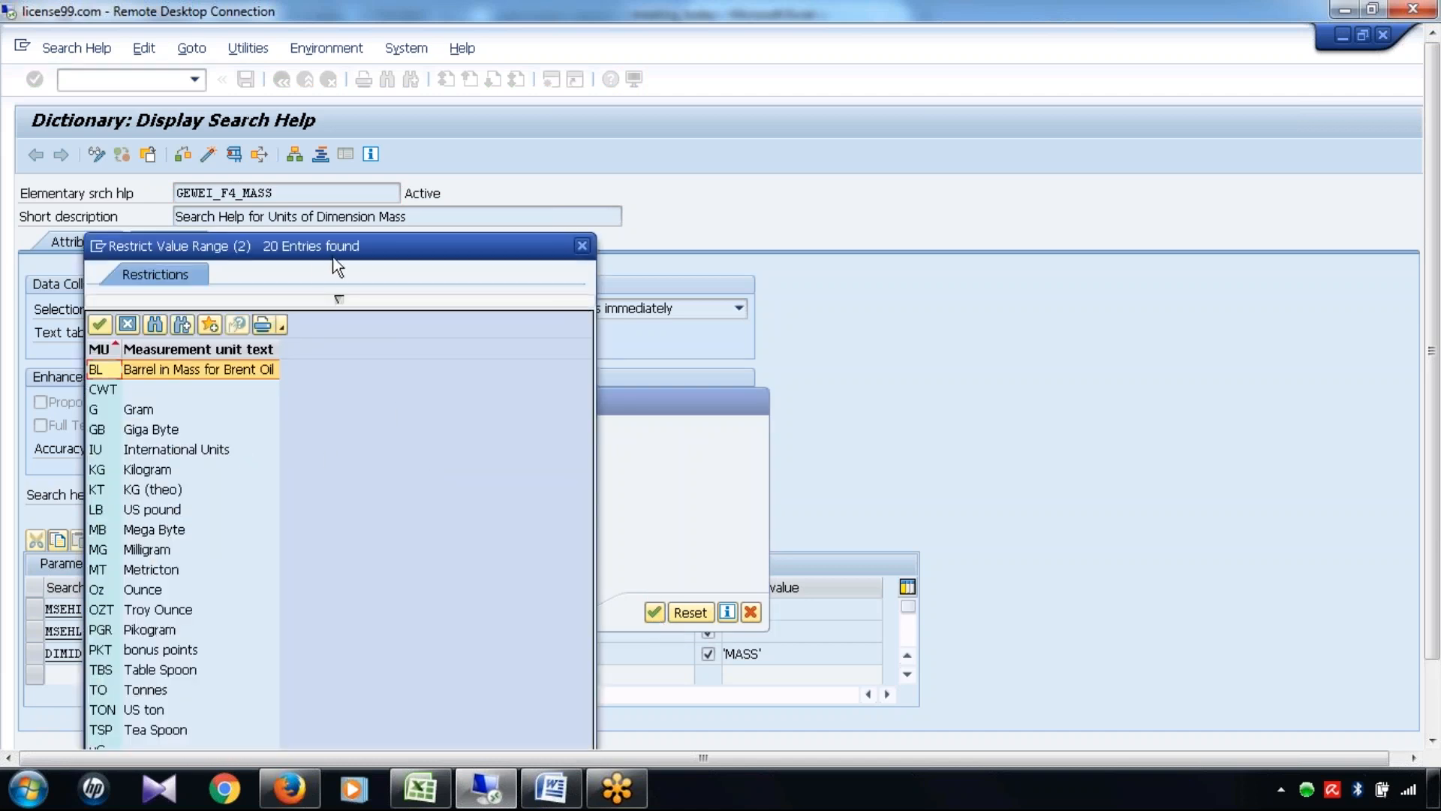
drag(335, 257, 331, 145)
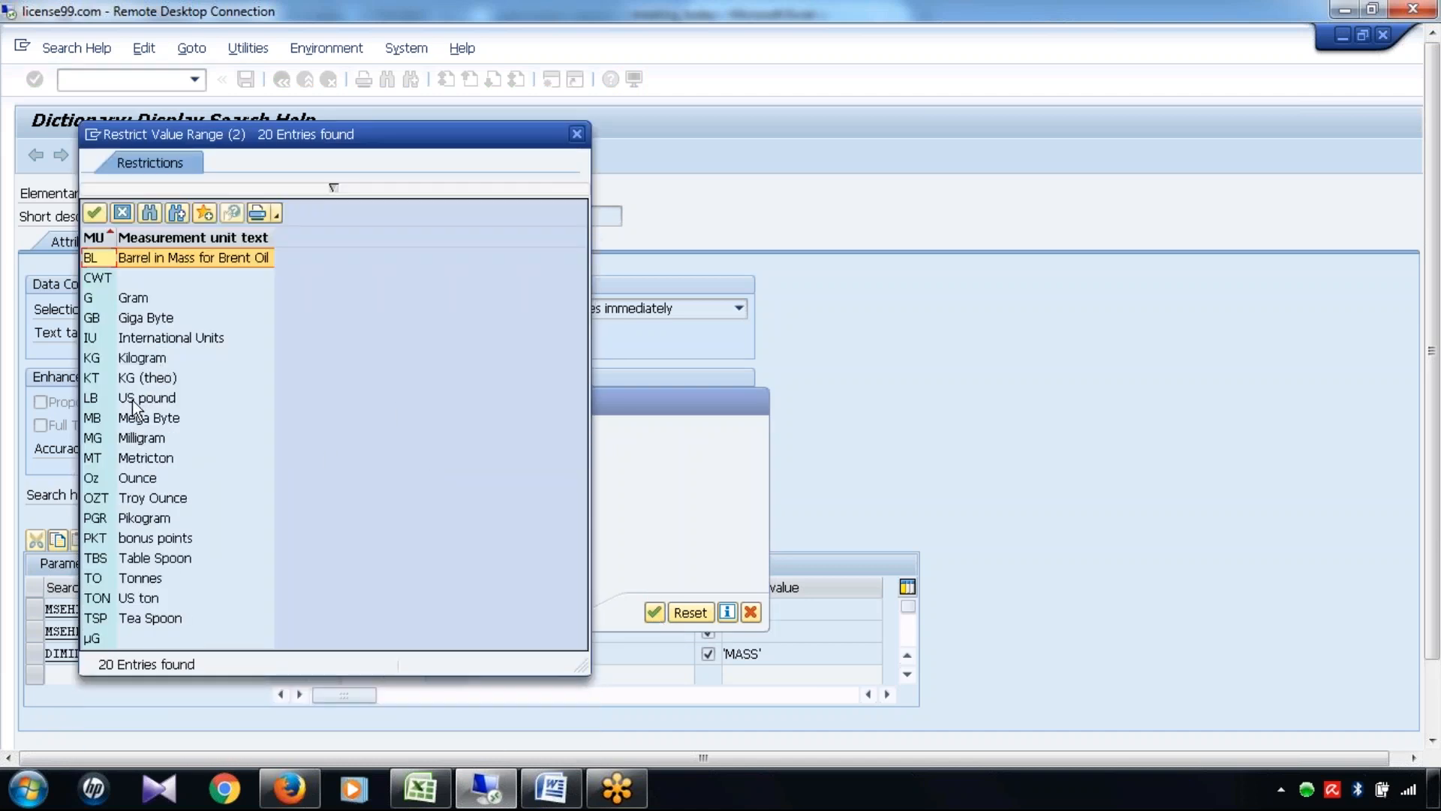
double_click(139, 379)
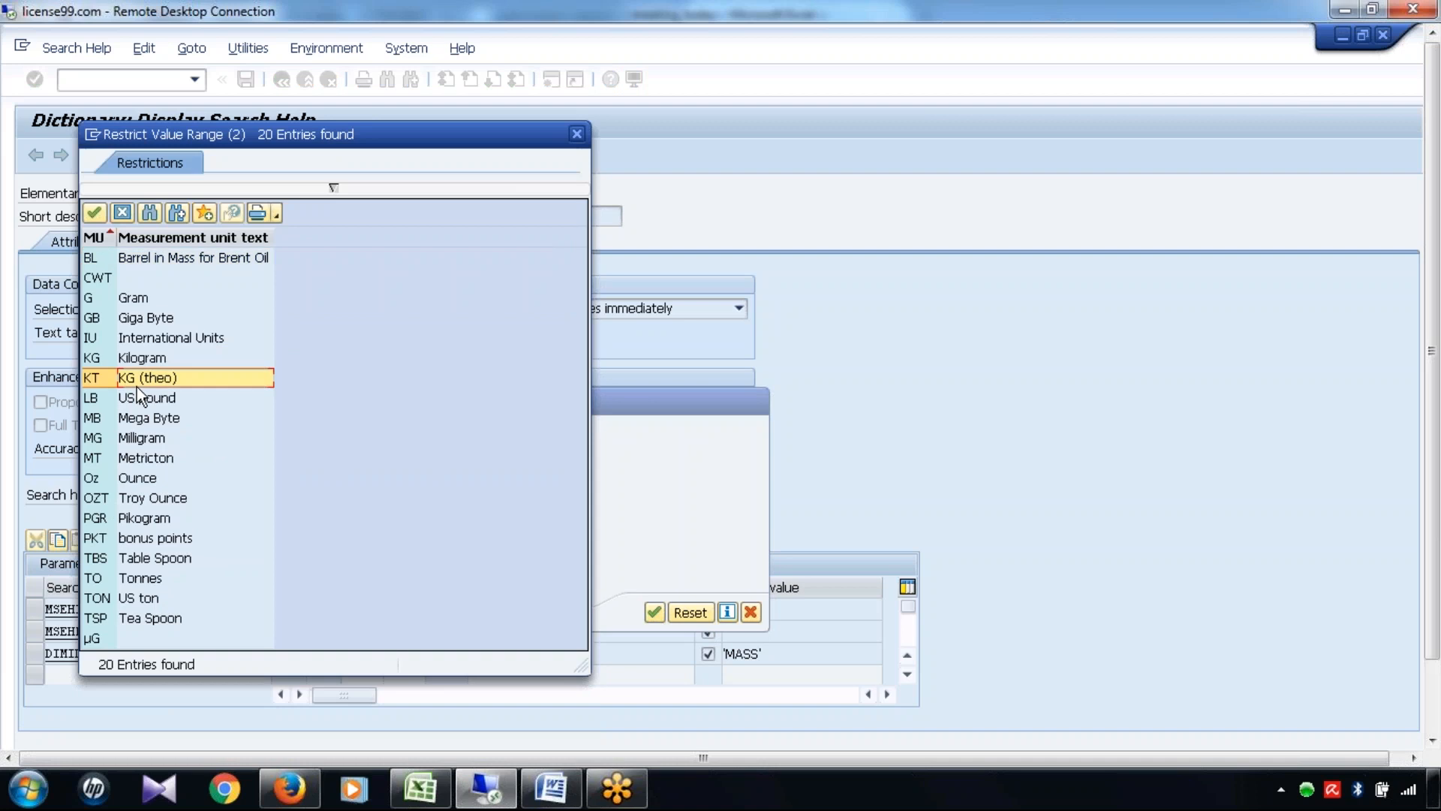
click(655, 616)
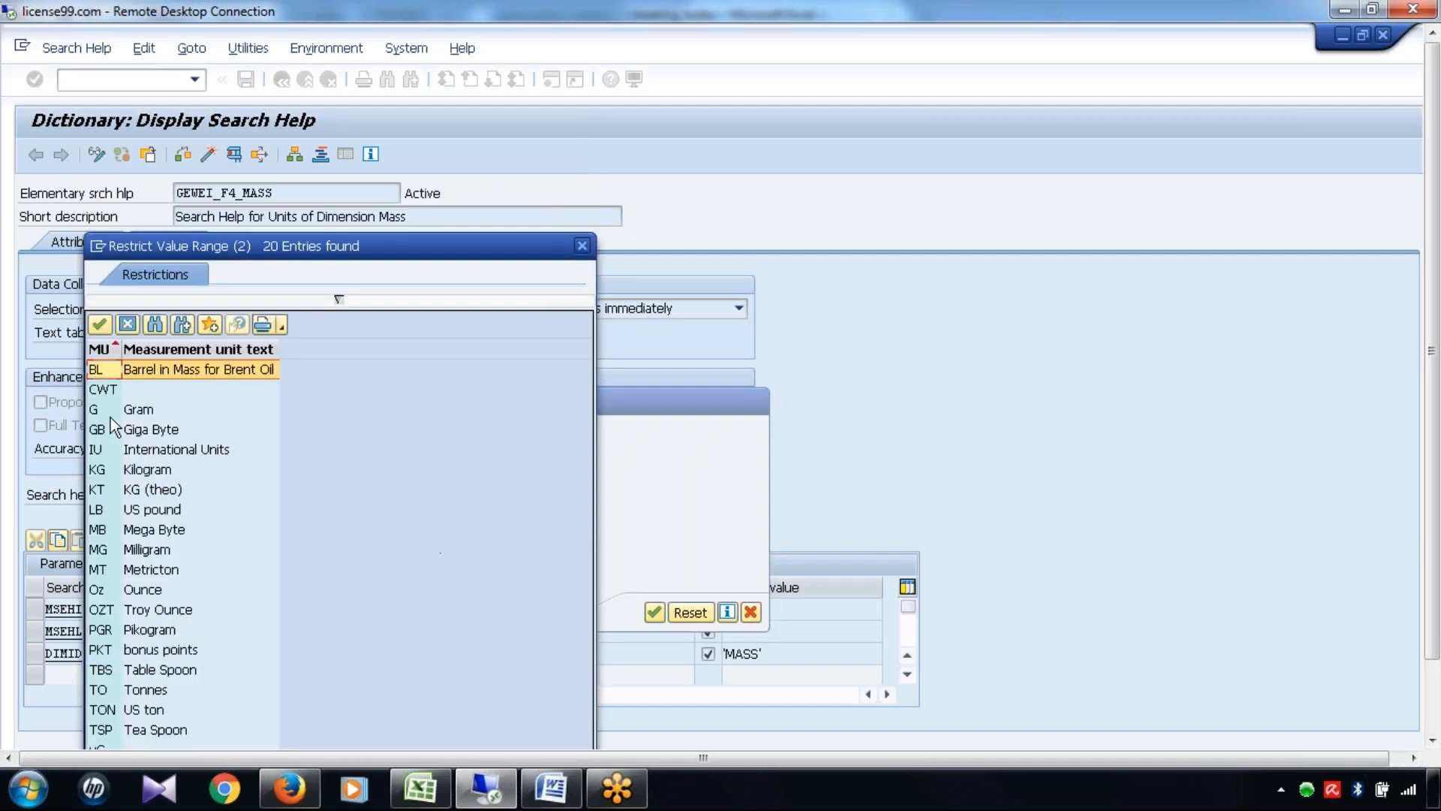
double_click(133, 411)
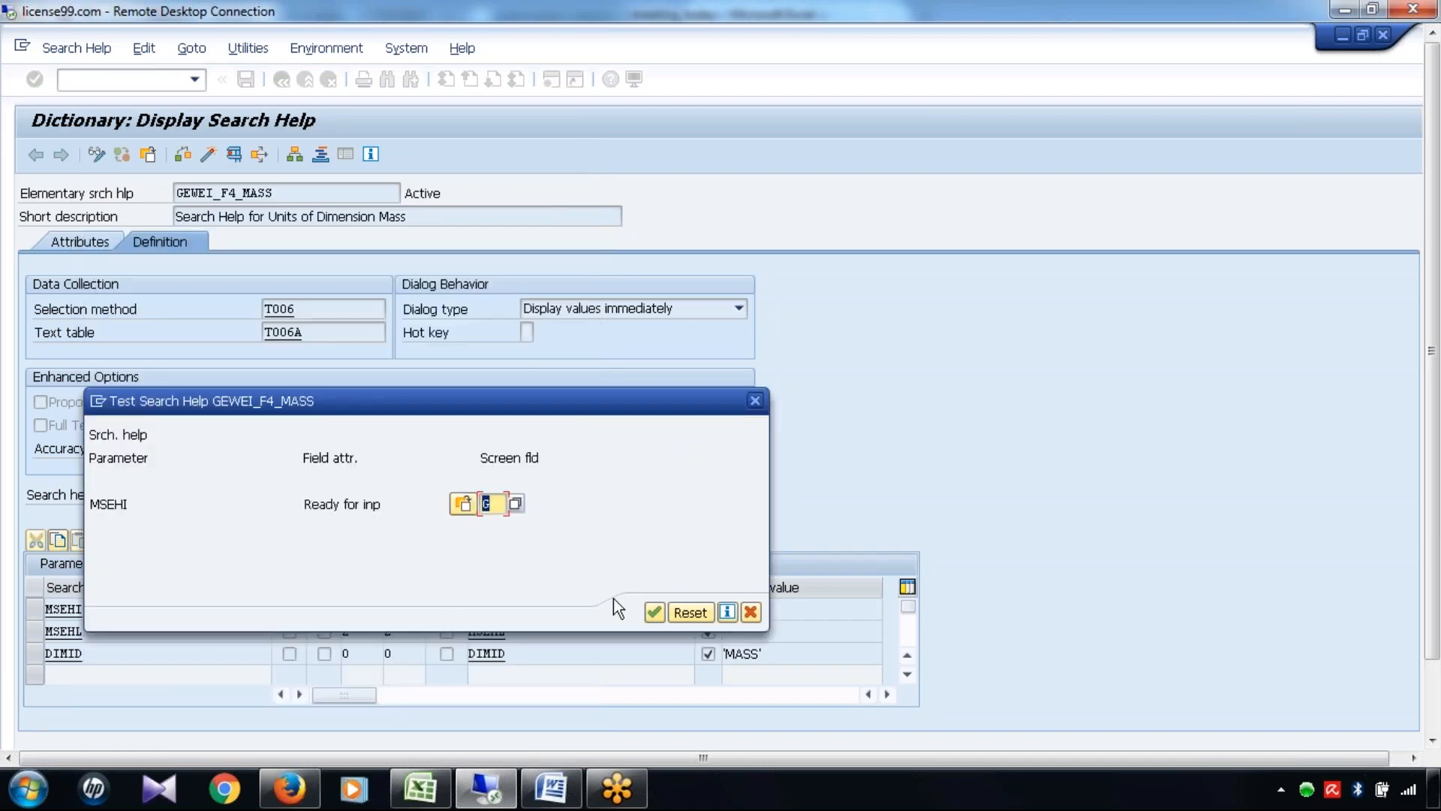
click(653, 611)
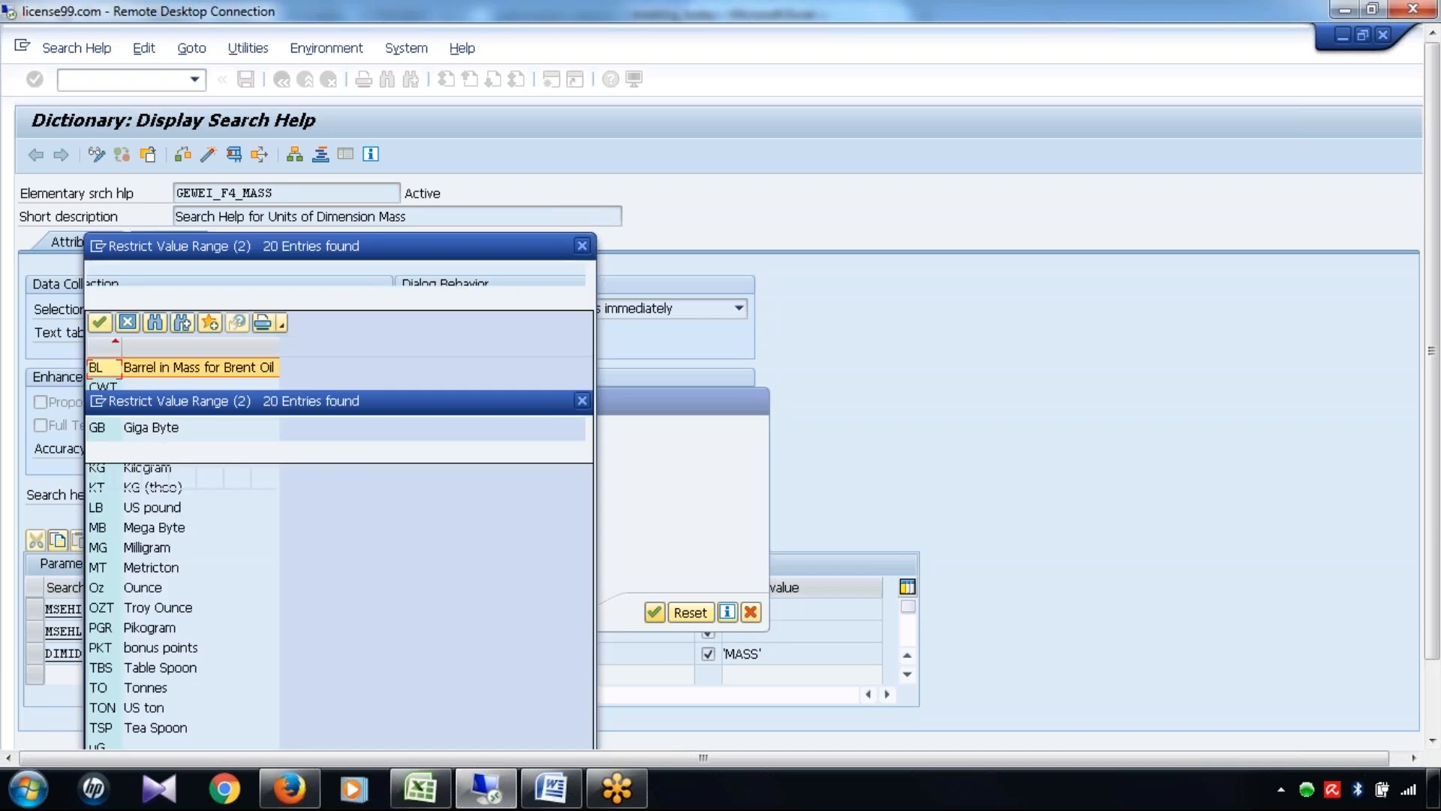
click(581, 246)
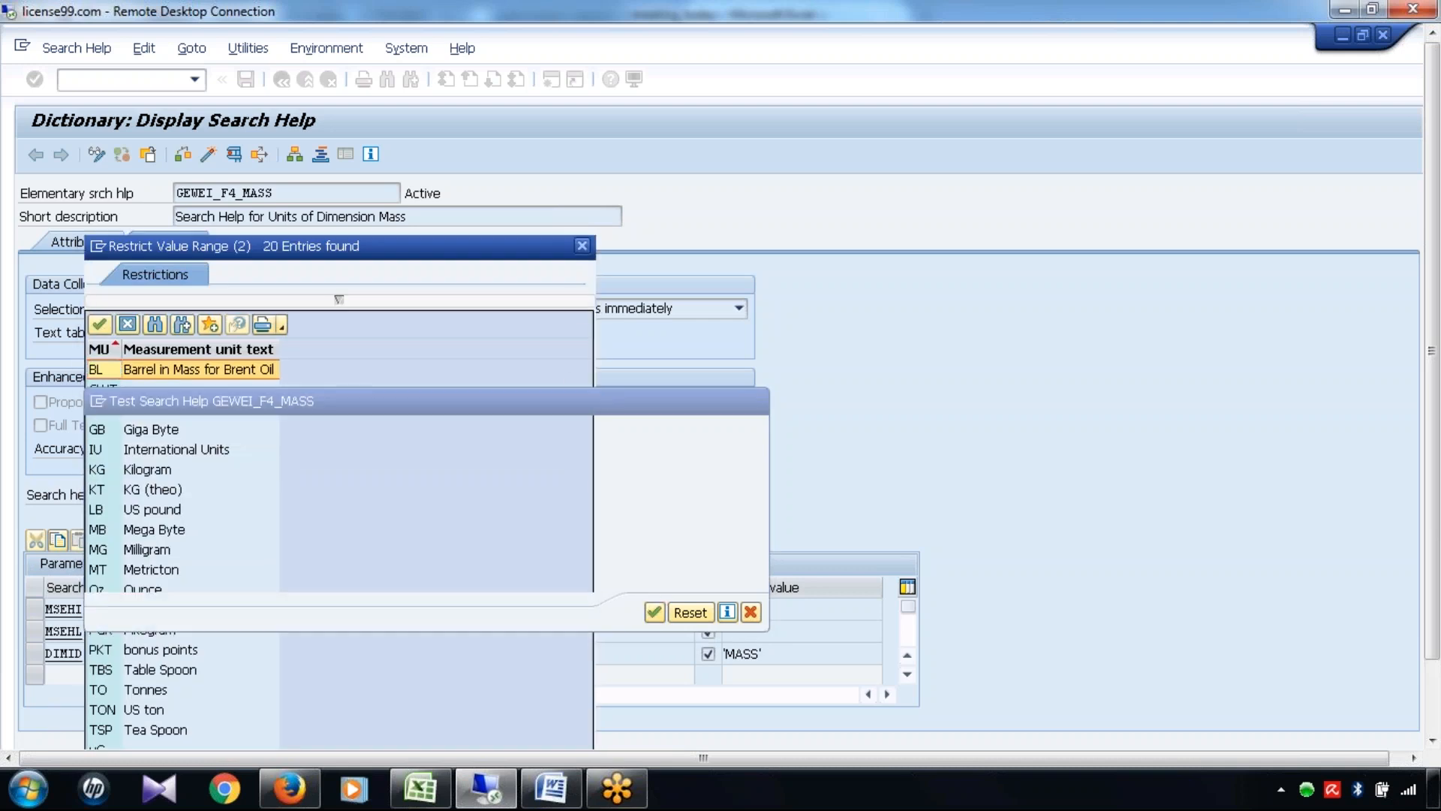
click(754, 401)
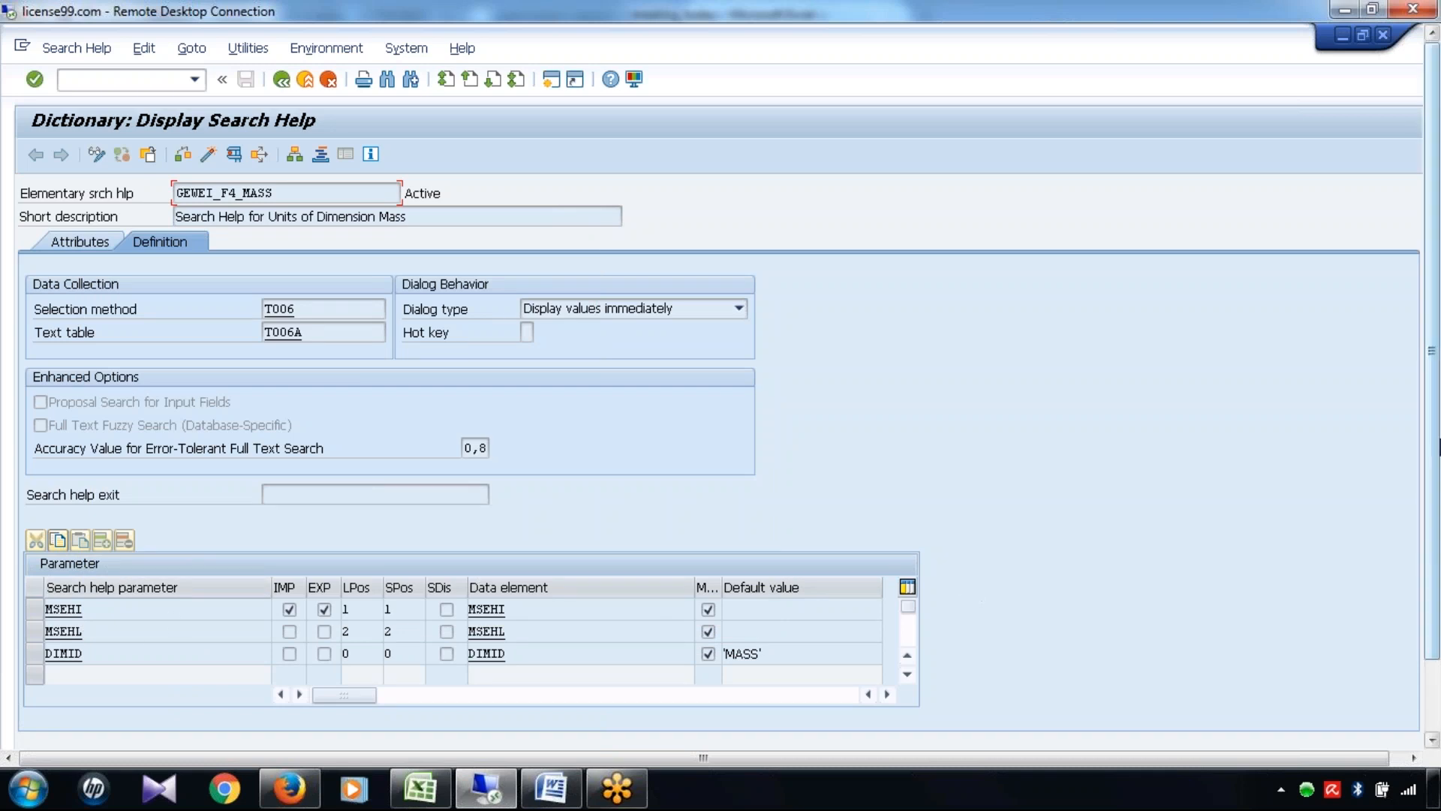
Return to the MATERIAL attributes and review the search help assigned to attribute GEWEI_MAT
drag(1435, 372, 1439, 333)
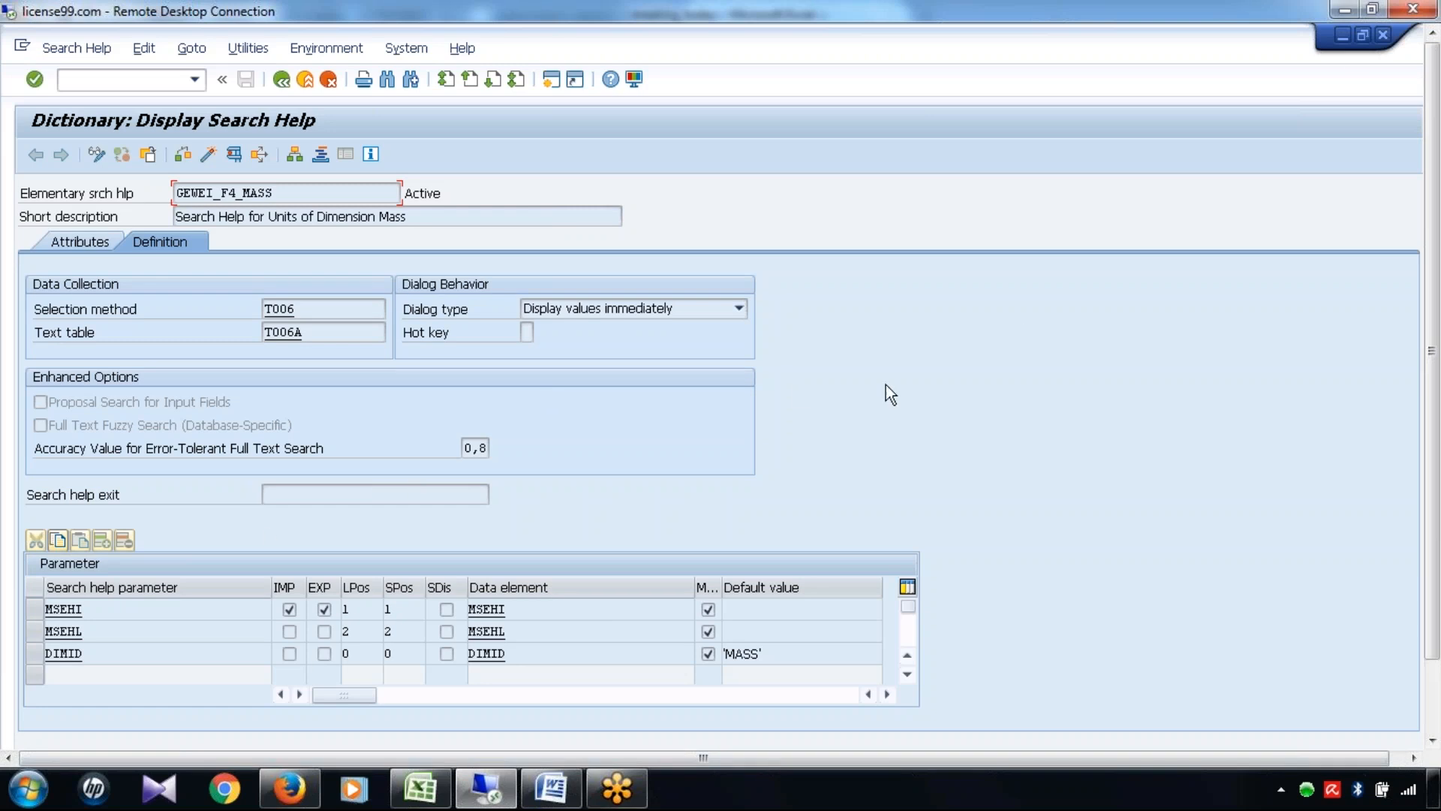
click(1343, 37)
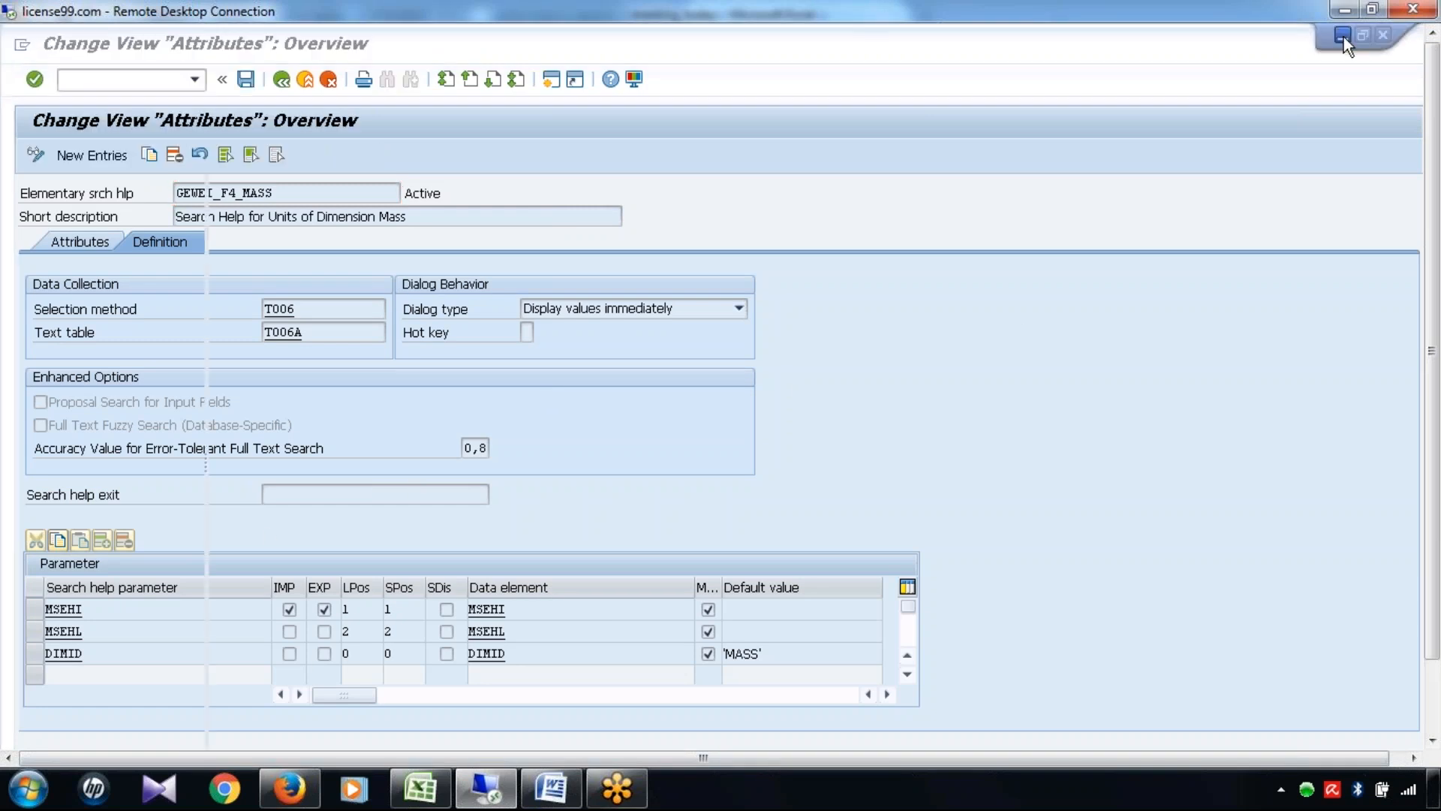
double_click(759, 484)
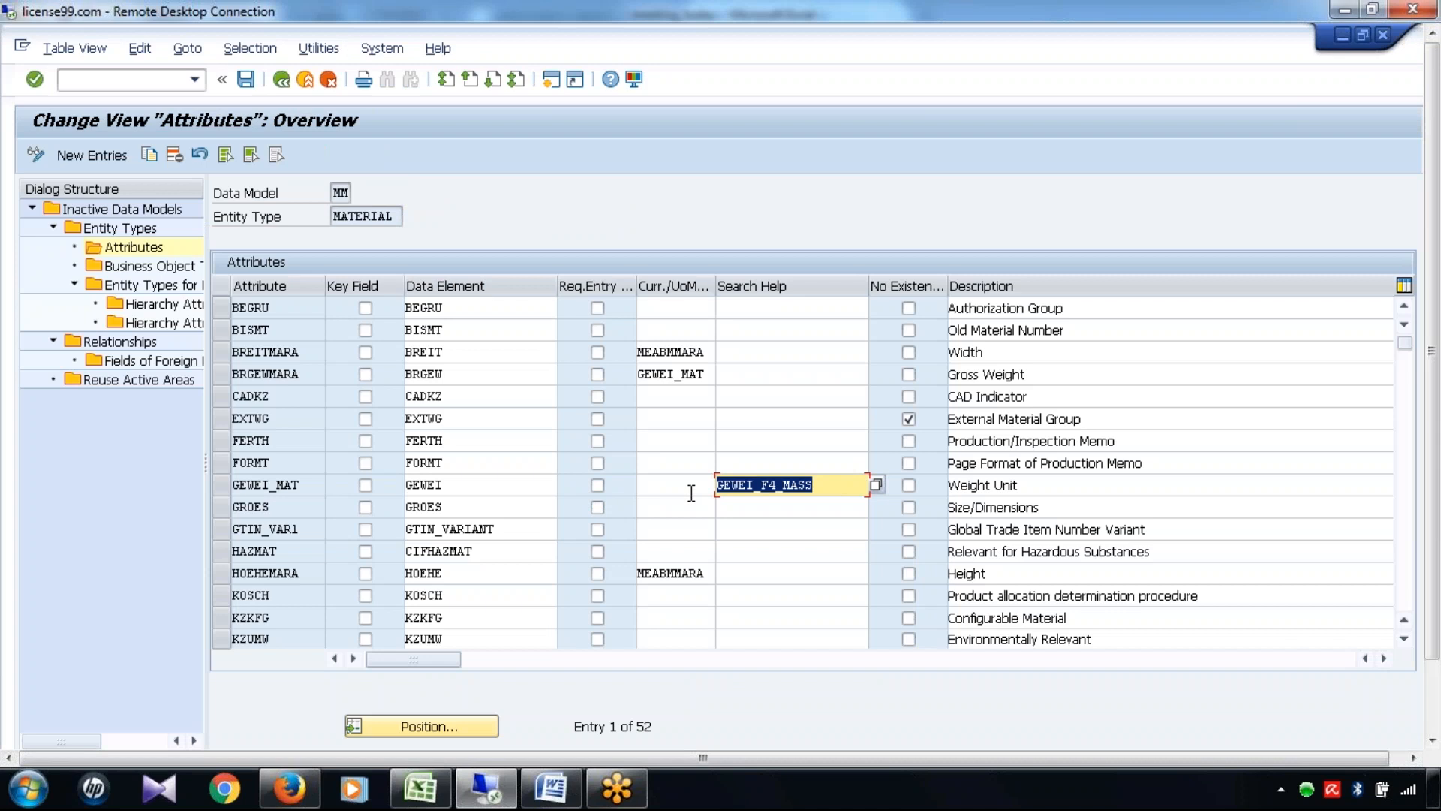
drag(398, 216, 313, 220)
drag(300, 485, 230, 485)
drag(830, 483, 673, 478)
Copy search help name MDG_BS_MAT_MEINS from attribute MEINS and display that search help in the ABAP Dictionary session
click(488, 601)
key(Page_Down)
drag(837, 532, 683, 536)
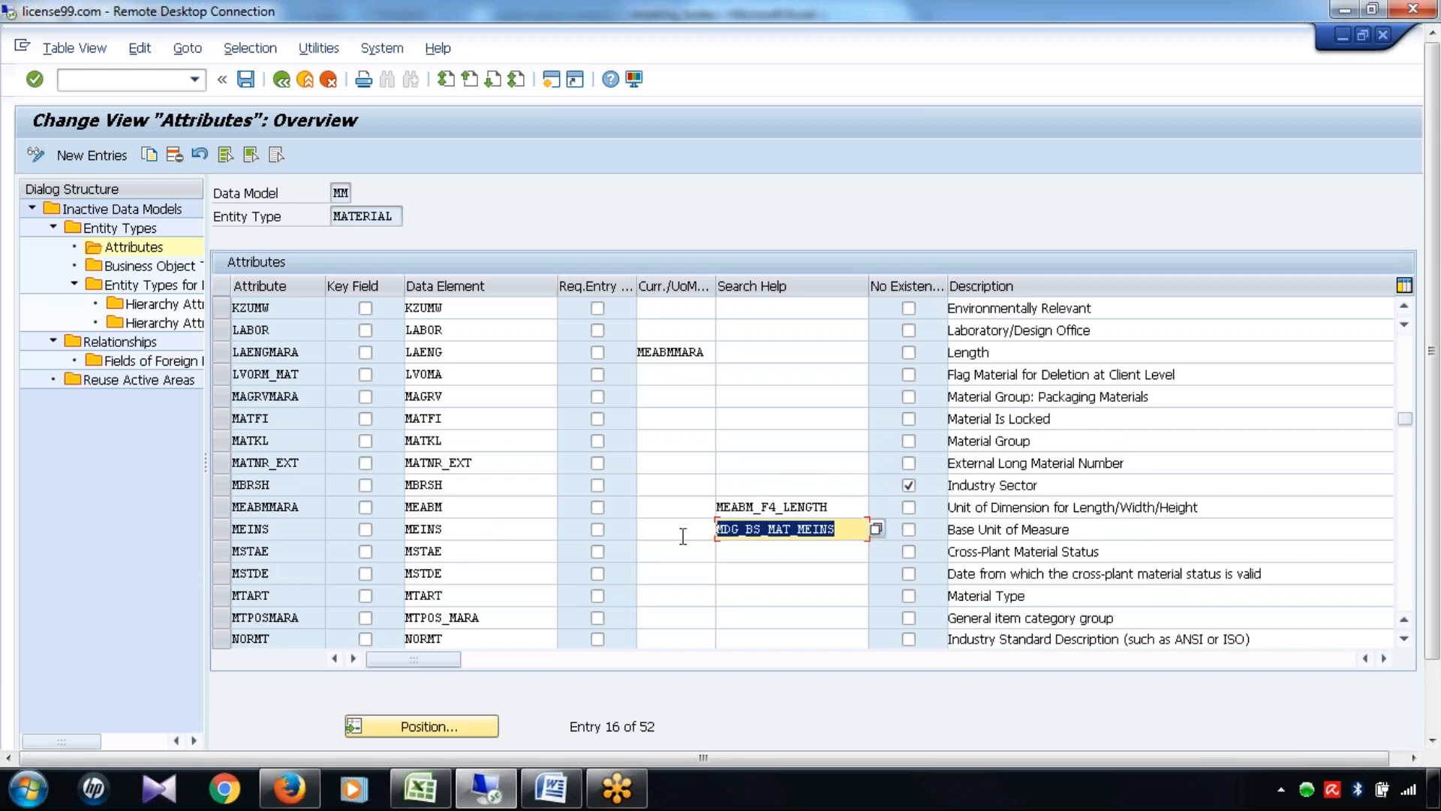
key(ctrl+c)
drag(1434, 448, 1439, 525)
click(273, 718)
click(255, 684)
drag(1439, 404, 1435, 323)
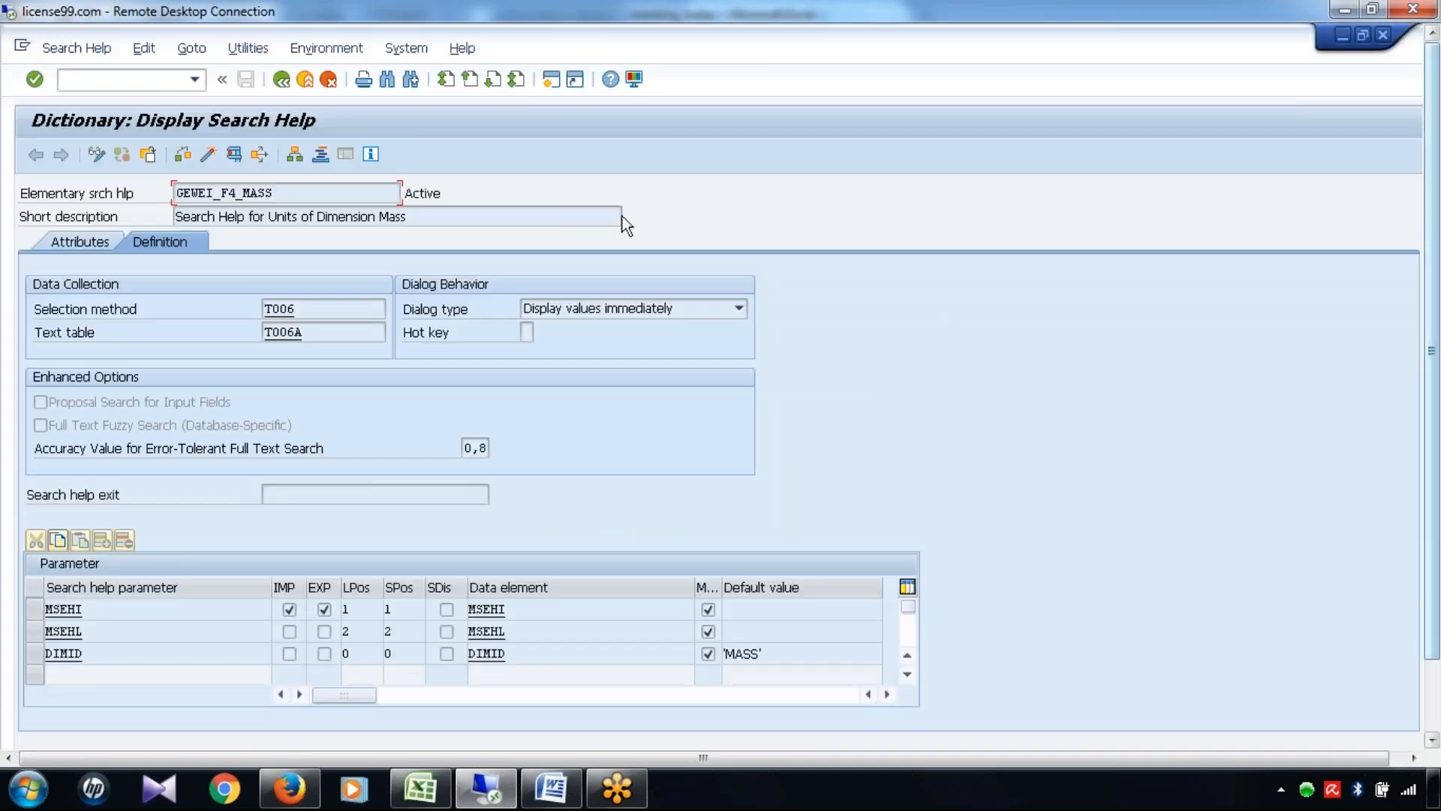
click(282, 79)
key(ctrl+v)
click(75, 470)
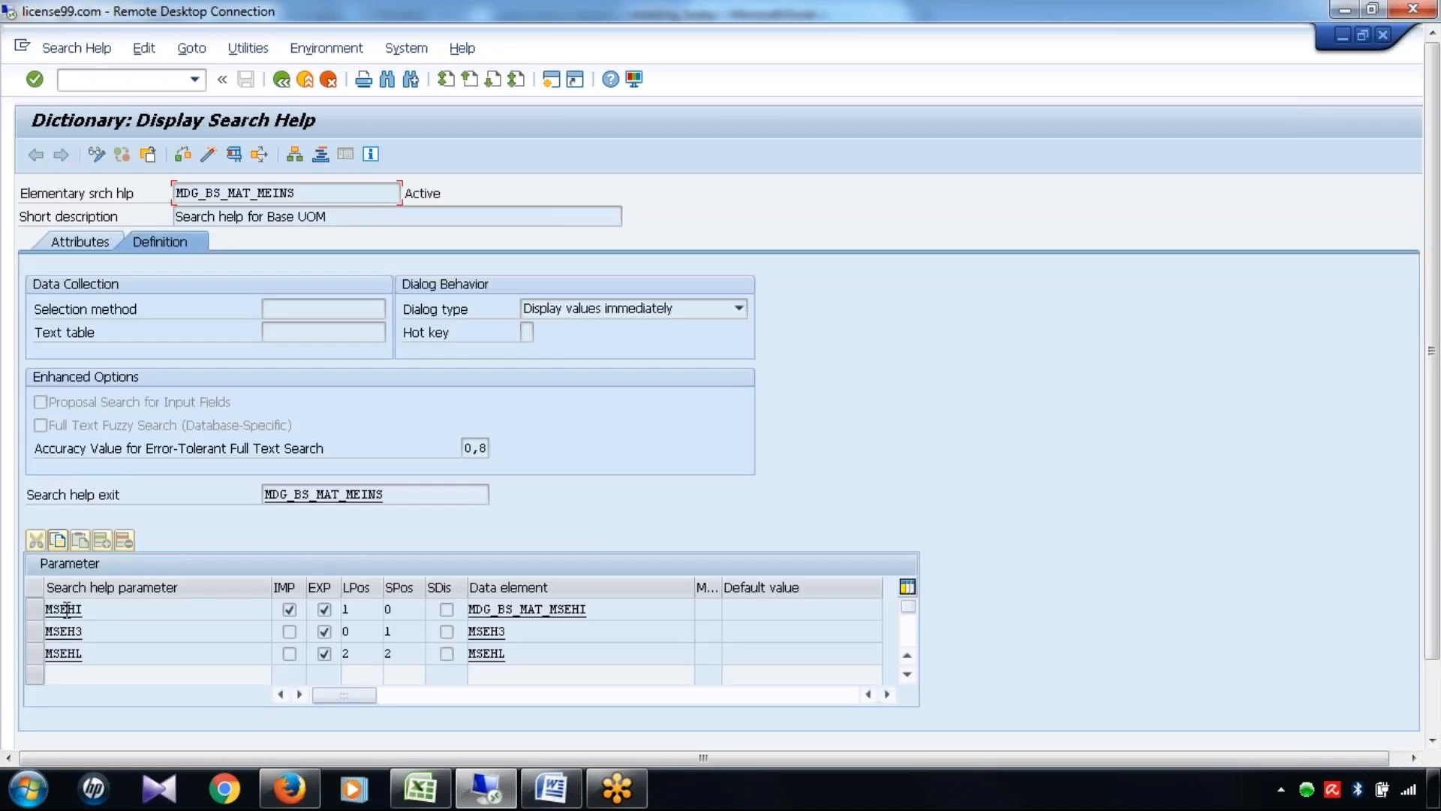
View the source code of search help exit MDG_BS_MAT_MEINS and return to the MATERIAL attributes
double_click(334, 493)
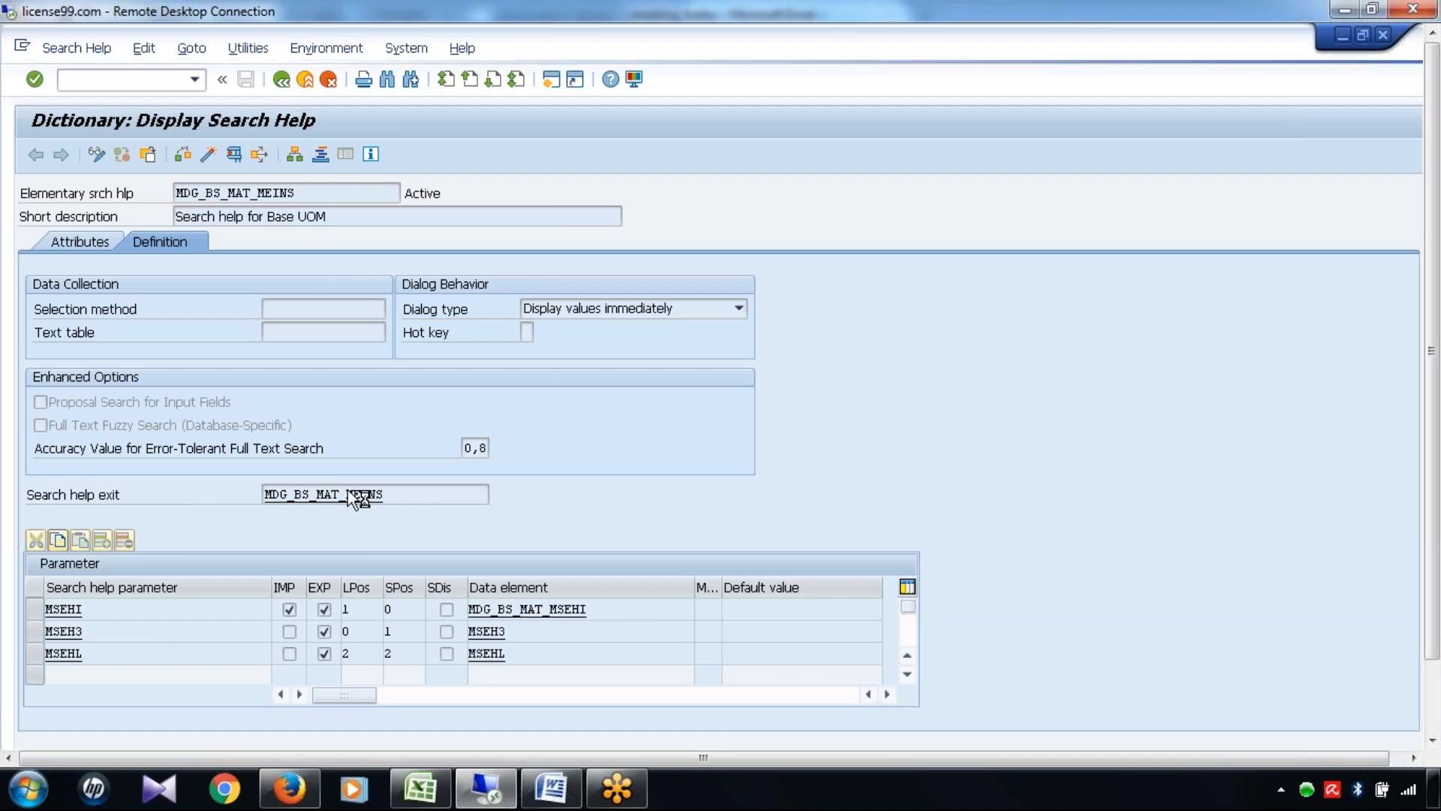
drag(1399, 366, 1424, 321)
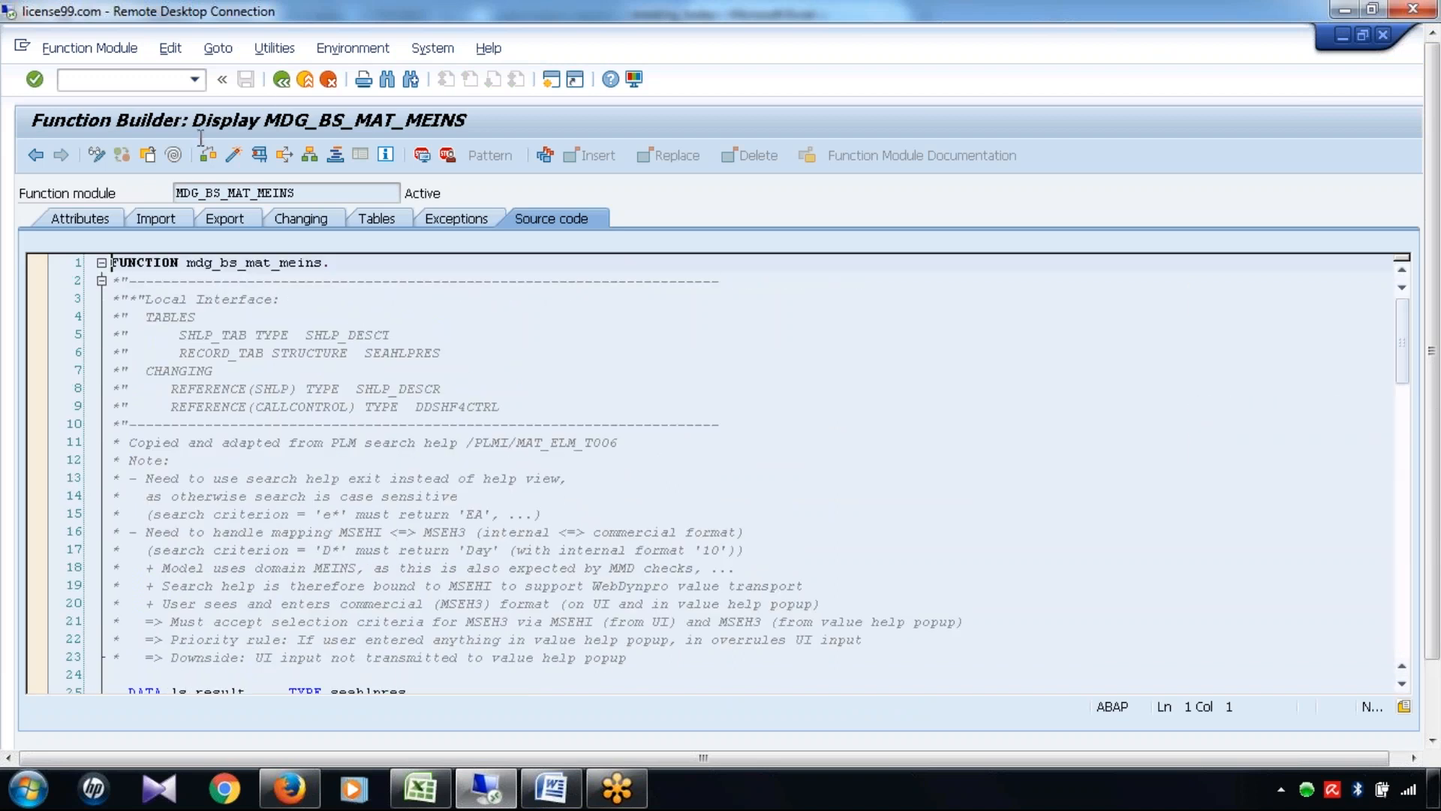
click(279, 87)
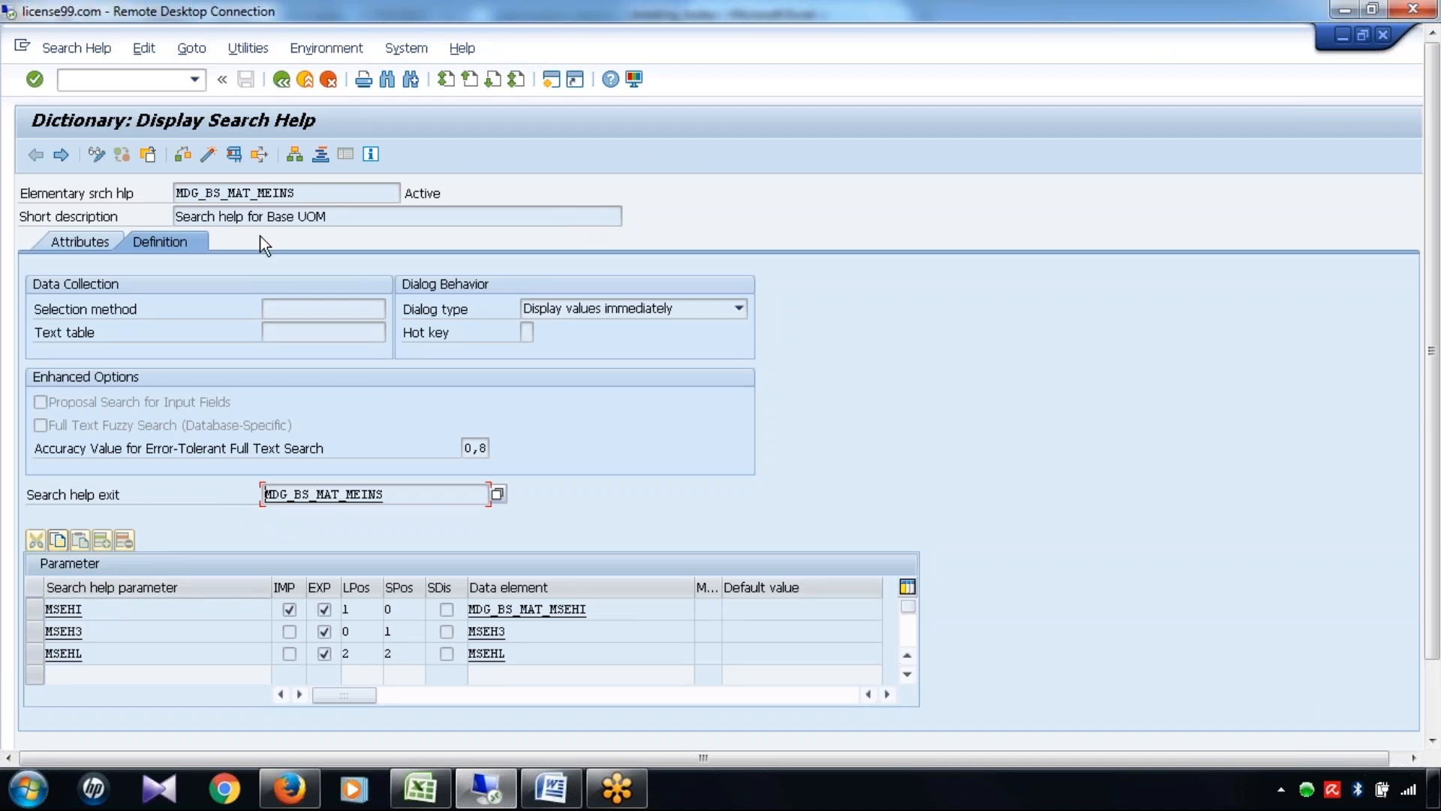
click(281, 81)
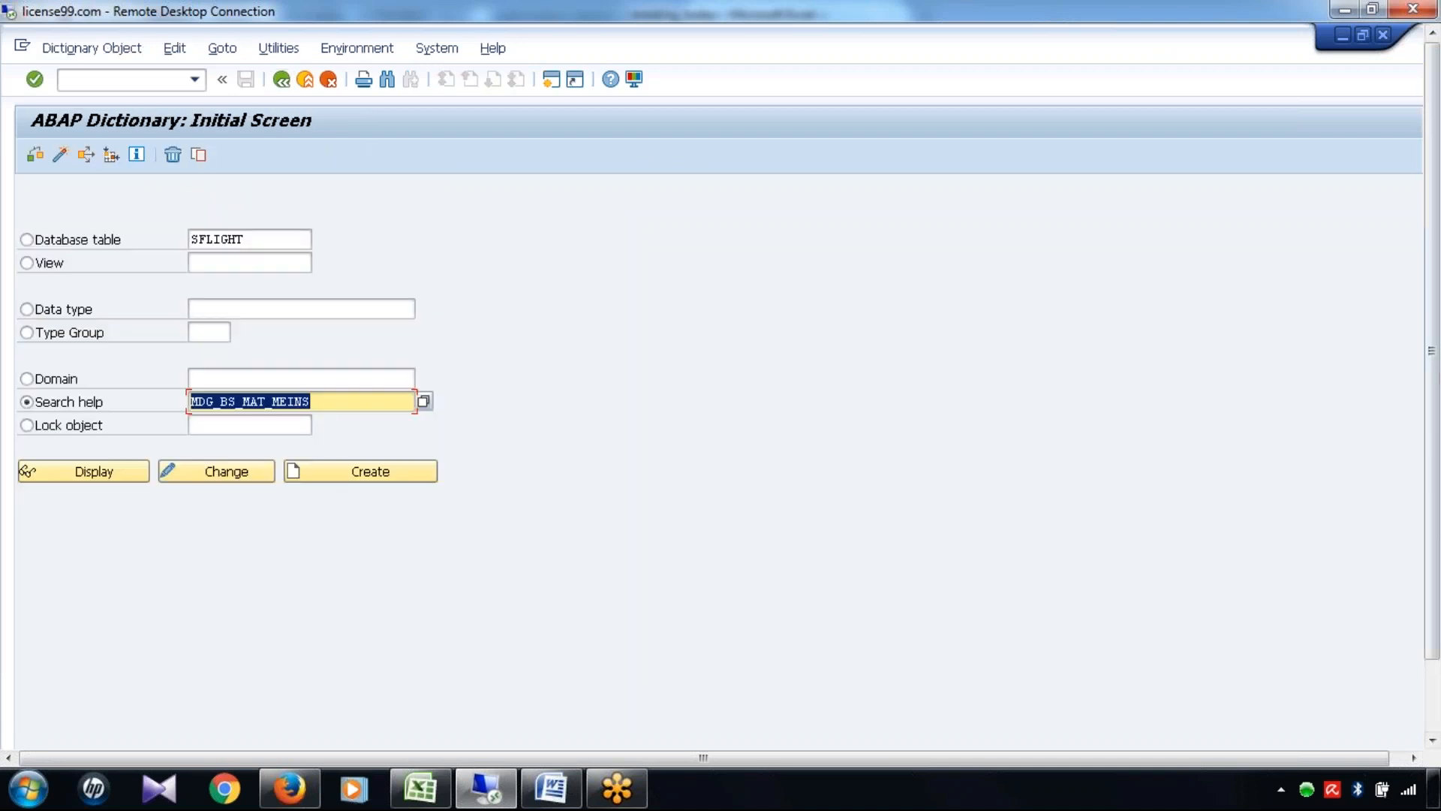
click(1342, 36)
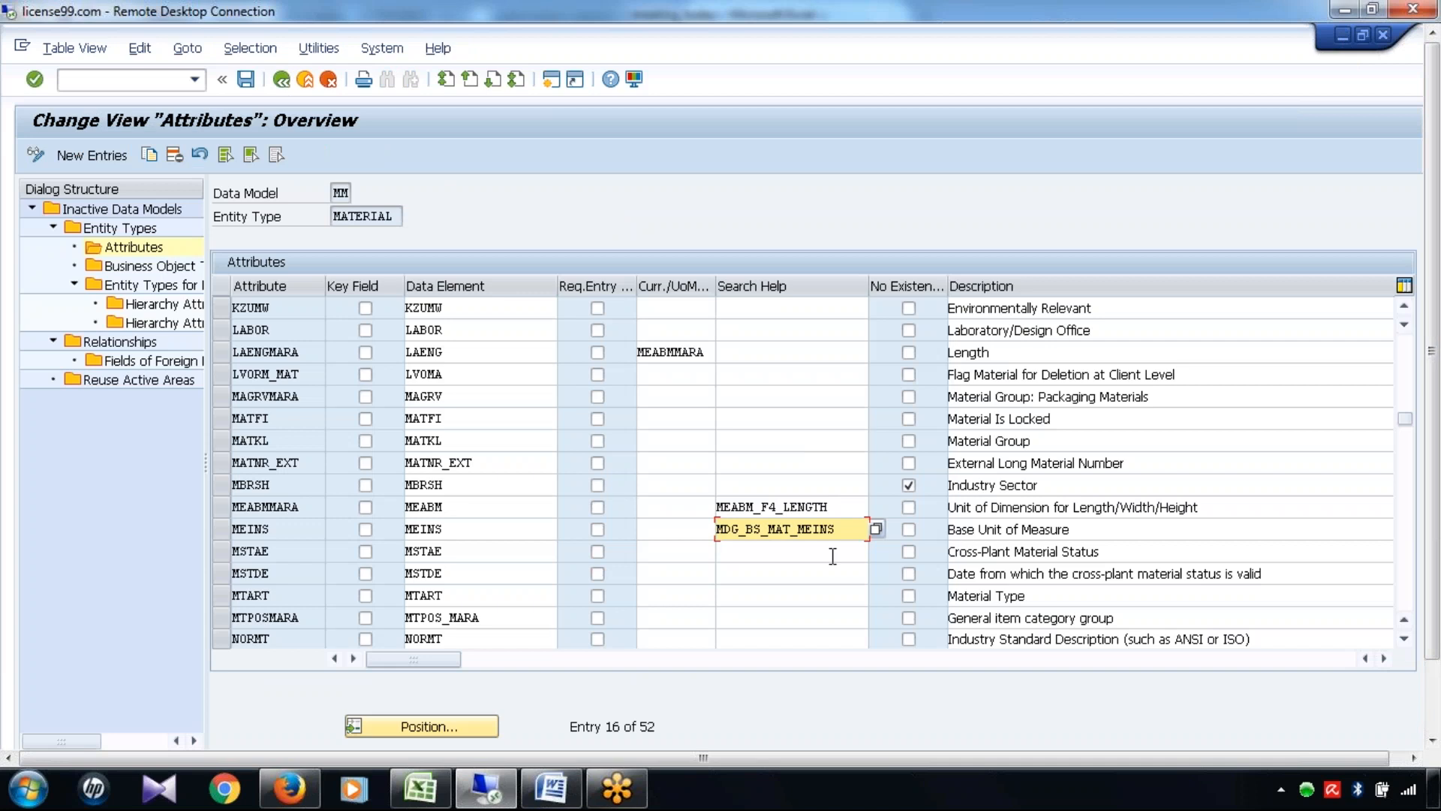
Examine the search helps of further MATERIAL attributes, from MEINS to MAT1P_WDY on PRDHA
drag(1067, 527, 872, 499)
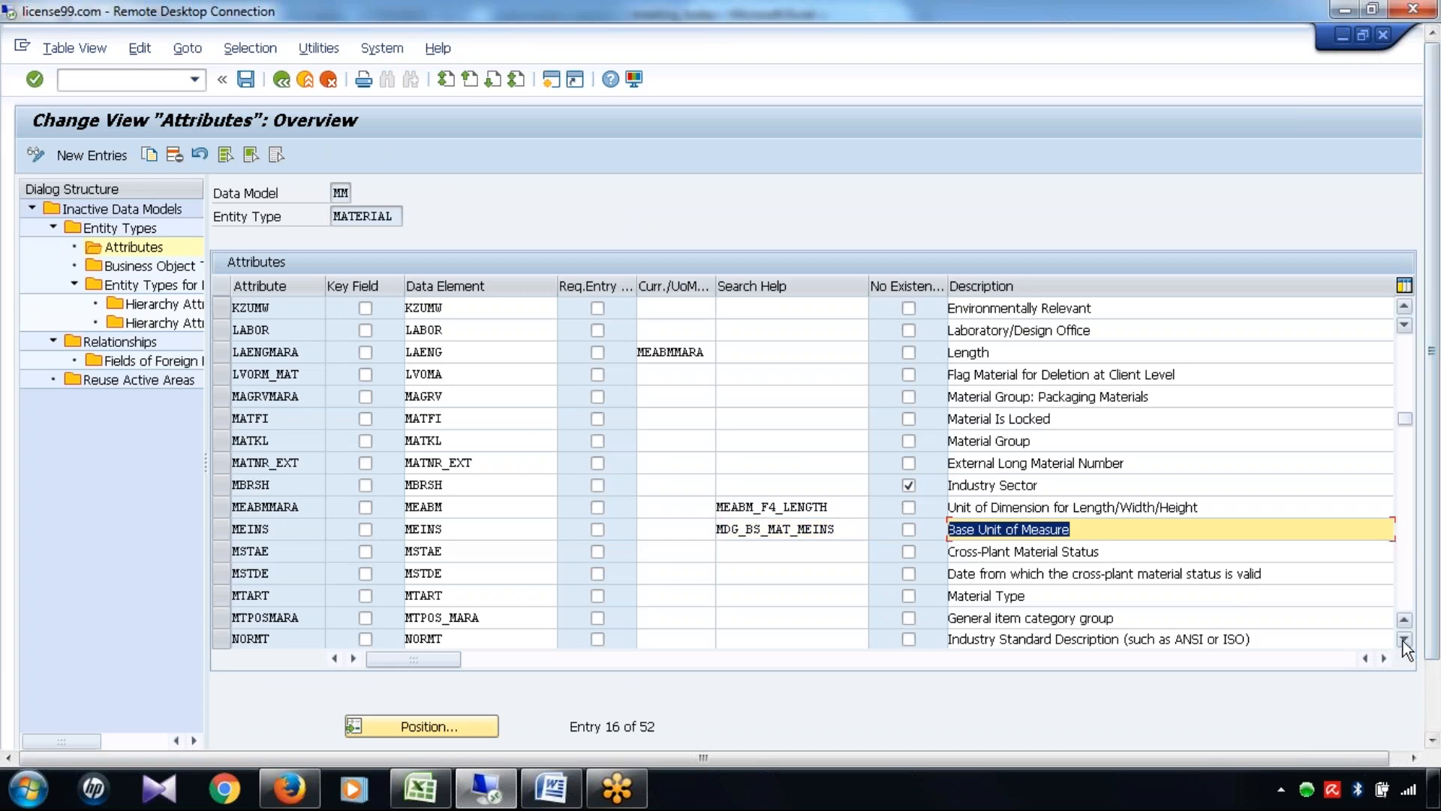
click(1403, 638)
click(1403, 638)
click(1403, 639)
click(1404, 638)
click(1404, 638)
click(1403, 638)
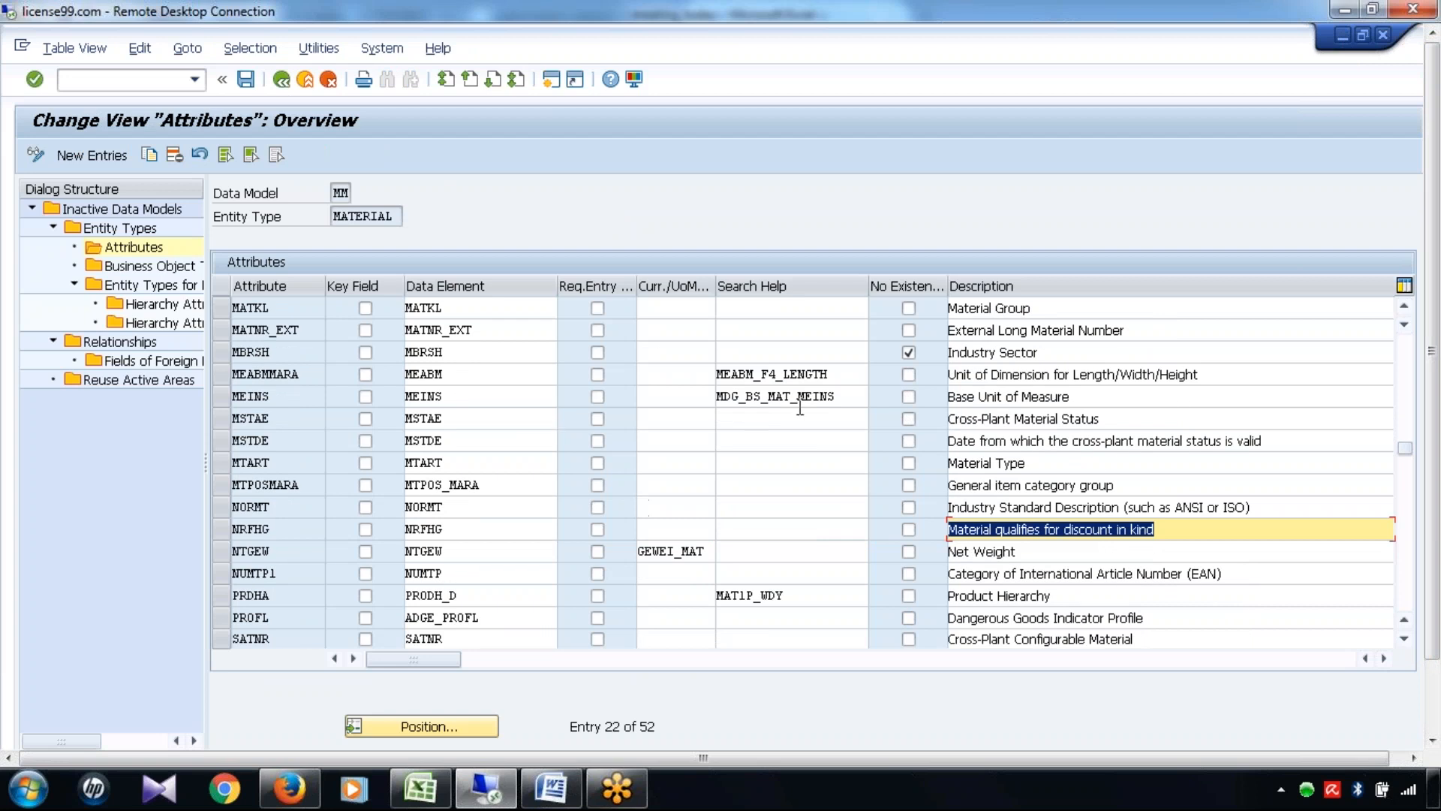
click(790, 592)
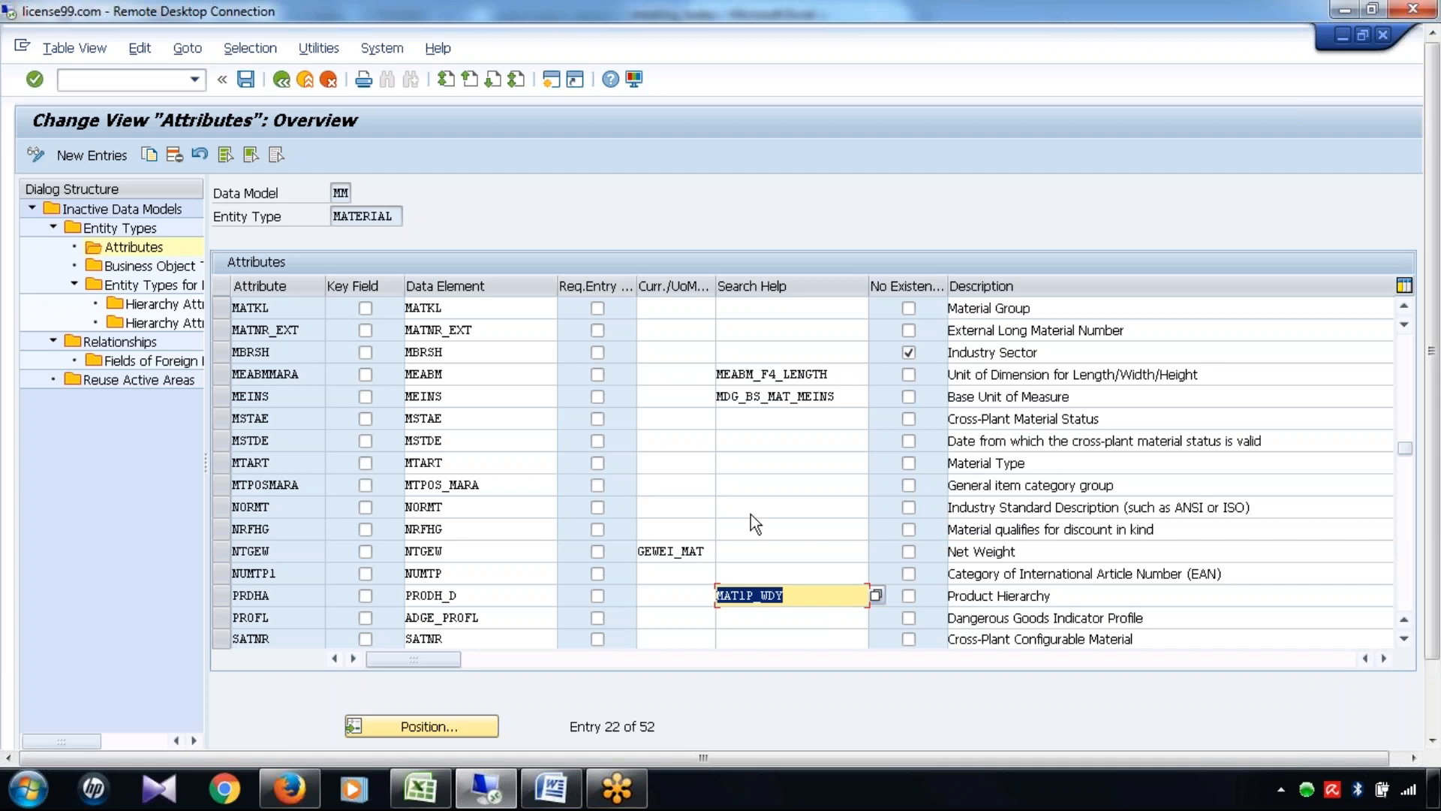
Examine the search help assignments across the full MATERIAL attribute list, down to the custom ZZ attributes
click(1406, 358)
click(1407, 357)
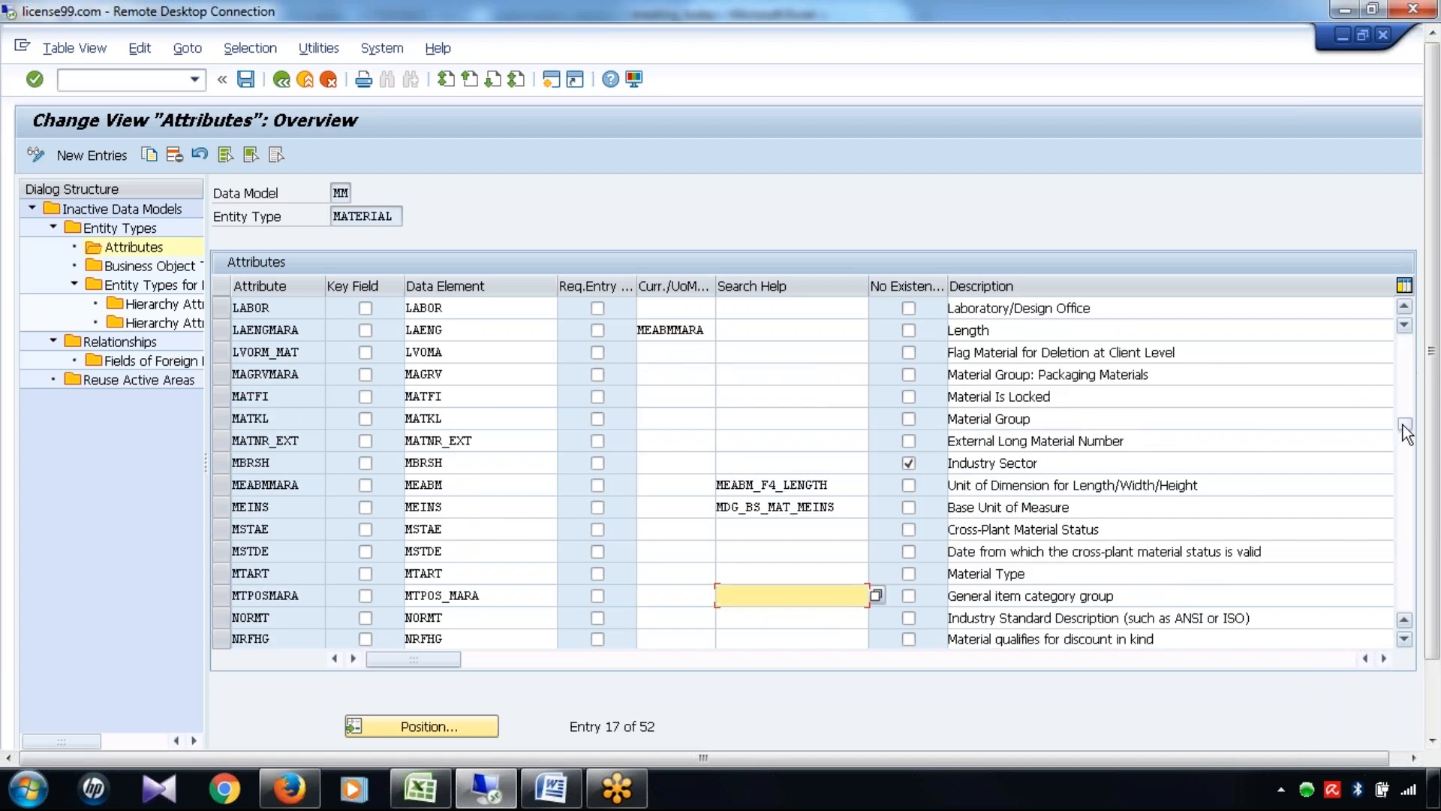
click(1402, 360)
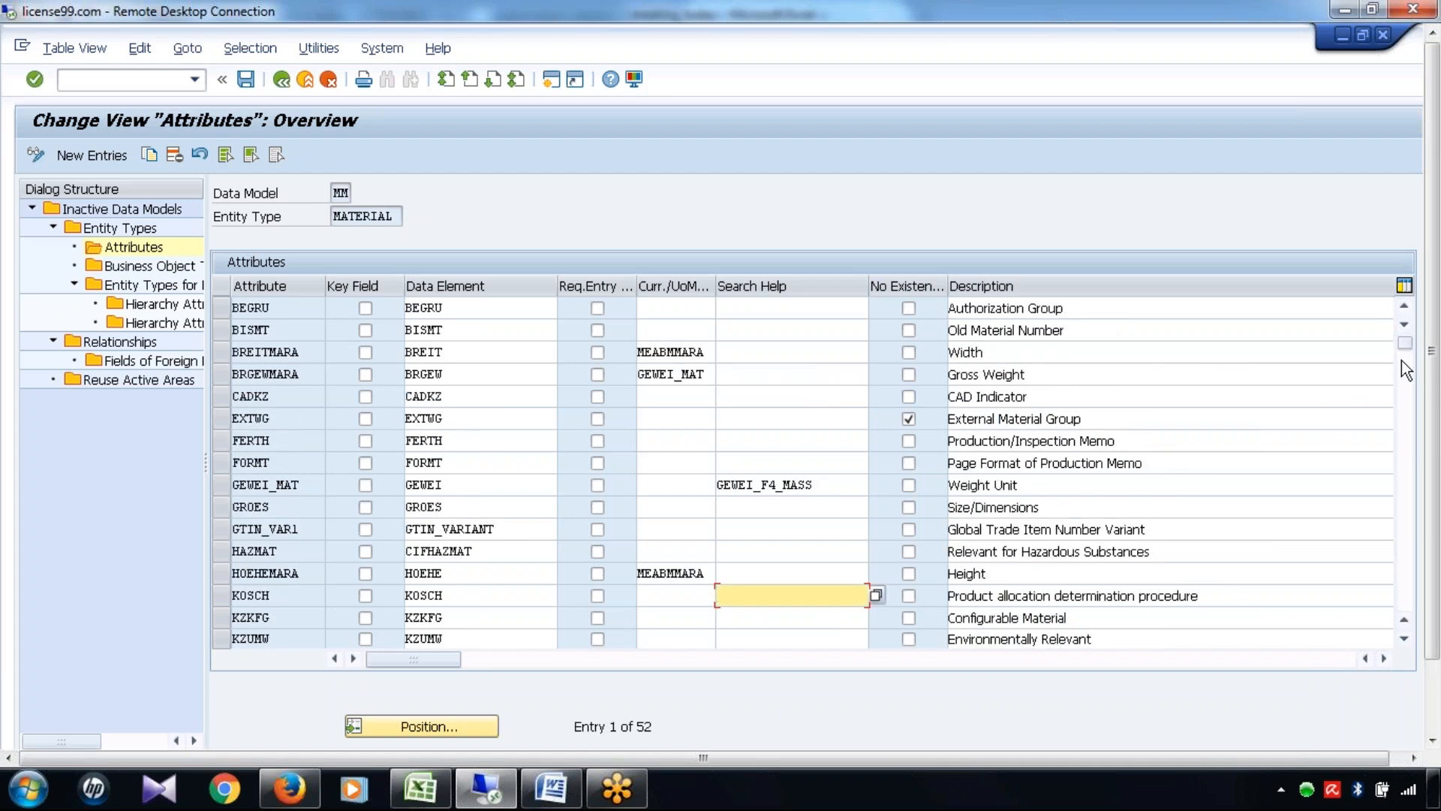
click(1405, 640)
click(1405, 639)
click(1405, 640)
click(1405, 640)
drag(1404, 362, 1406, 593)
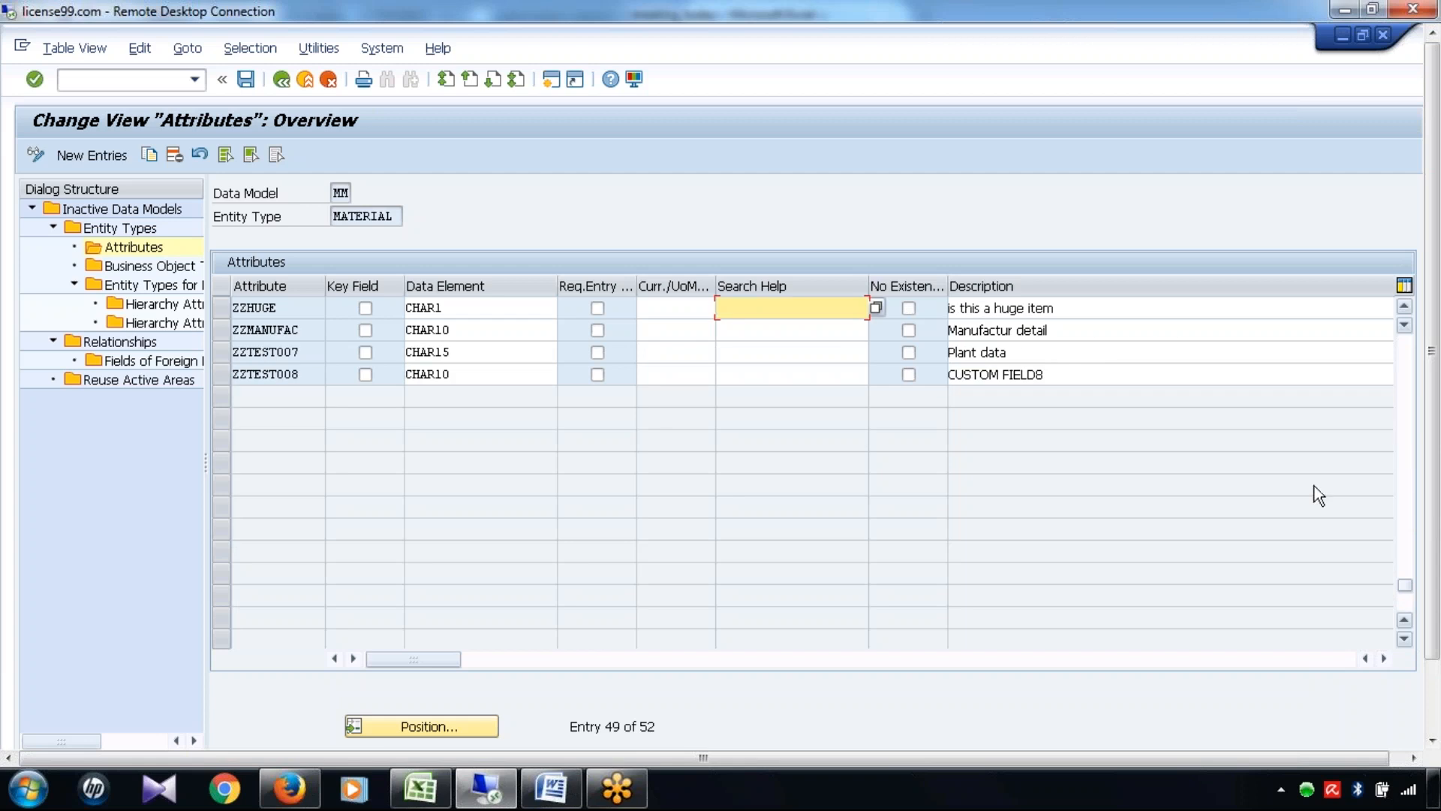
Leave data model MM and open the entity types of data model YD
click(283, 79)
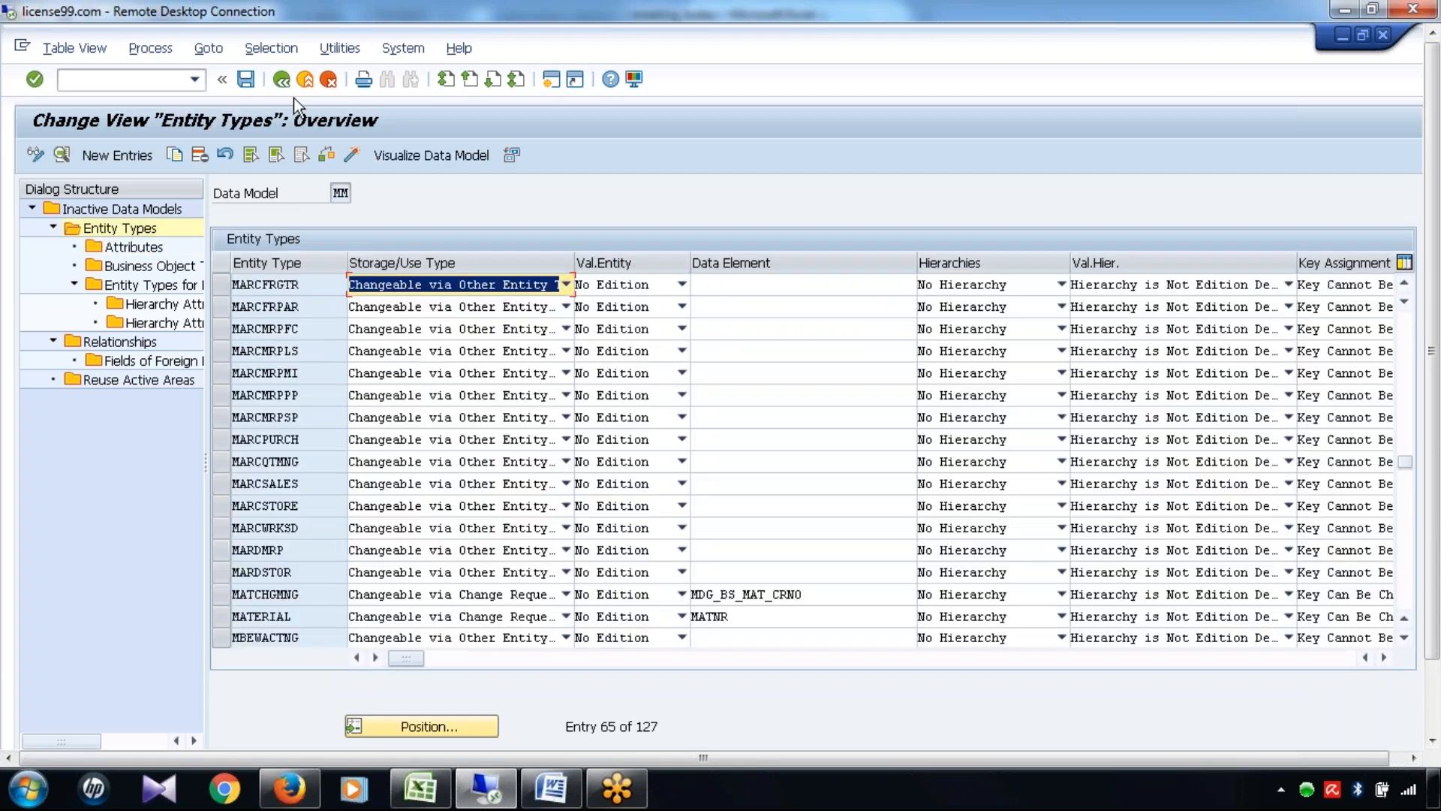
click(283, 80)
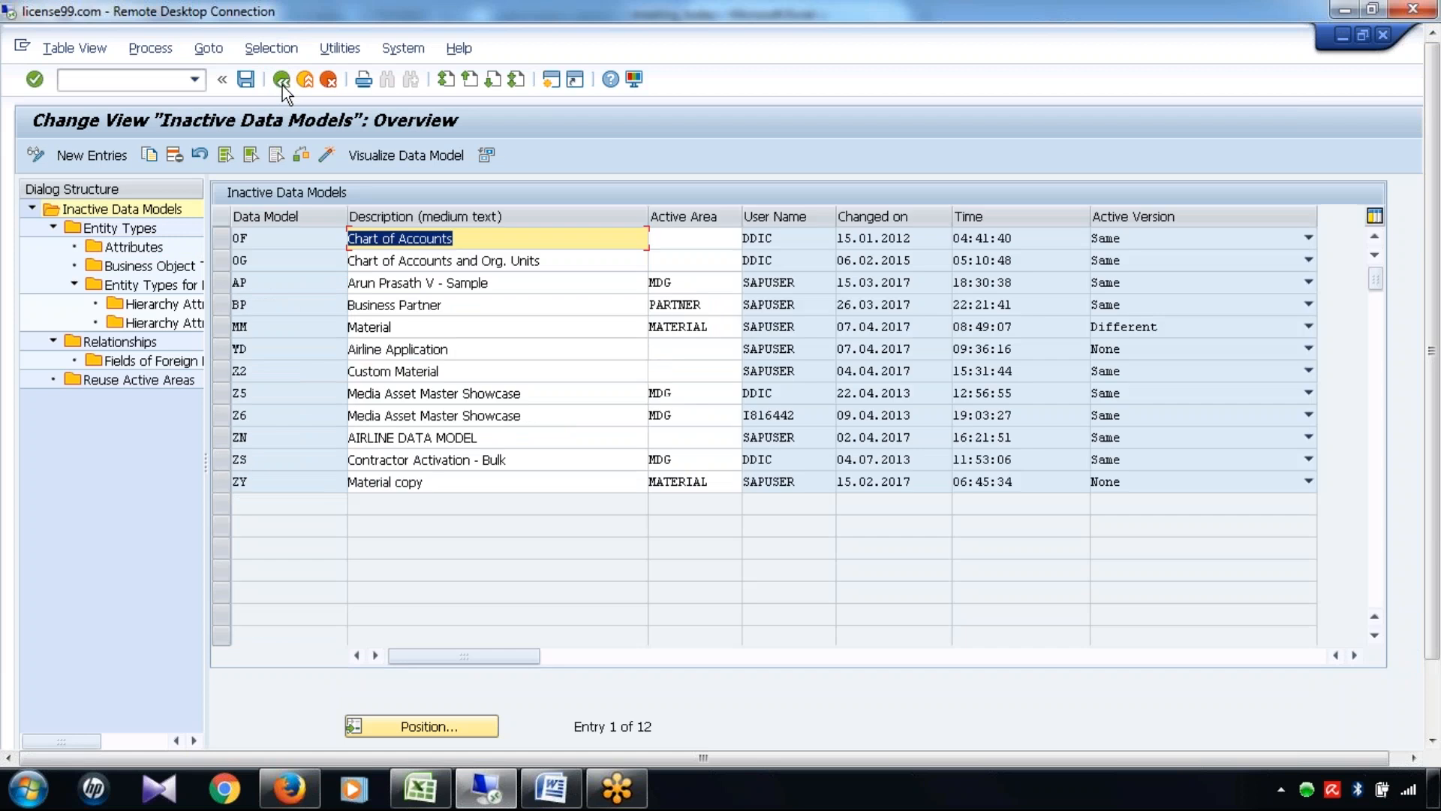
click(235, 351)
double_click(147, 230)
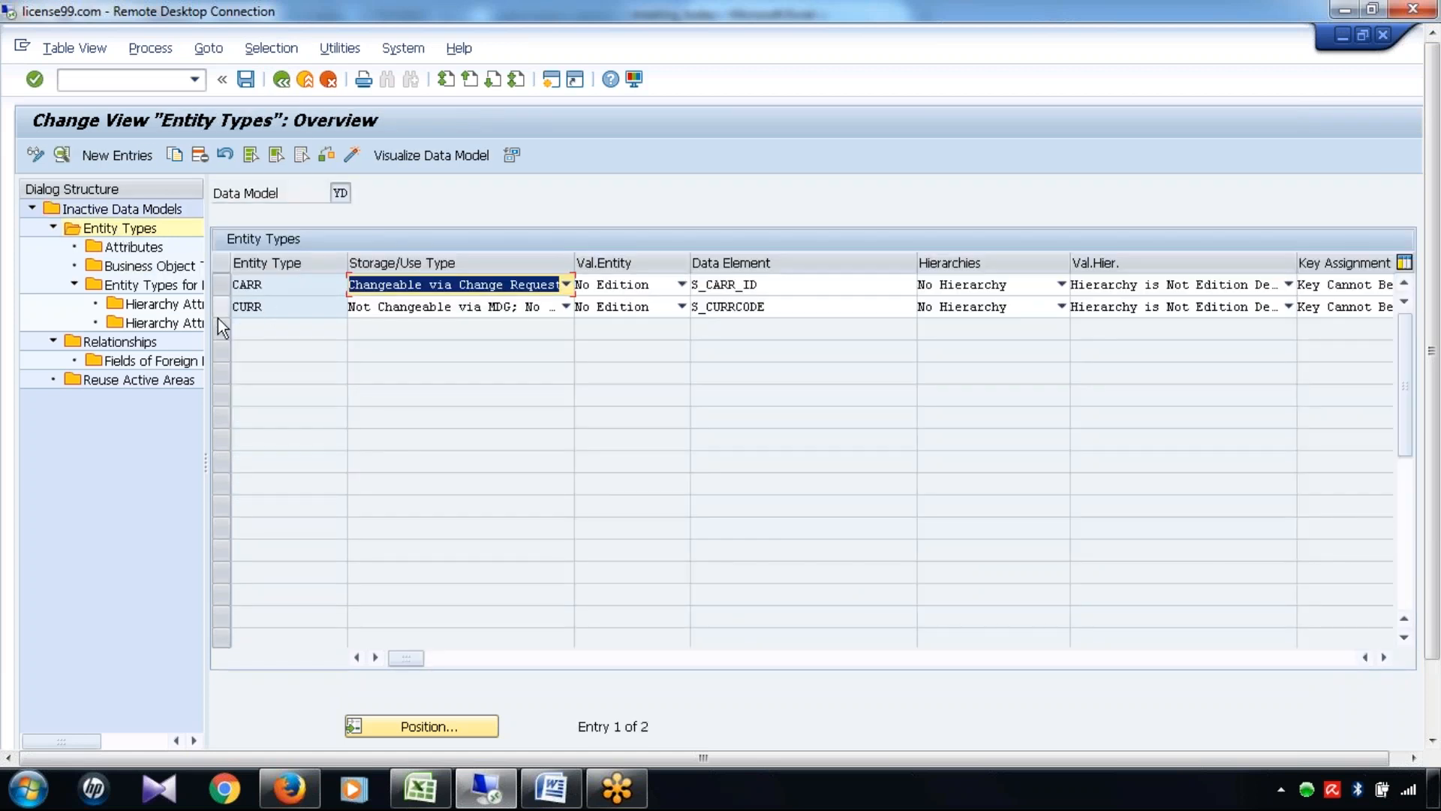
View the details of entity type CURR and return to the entity types overview
click(223, 304)
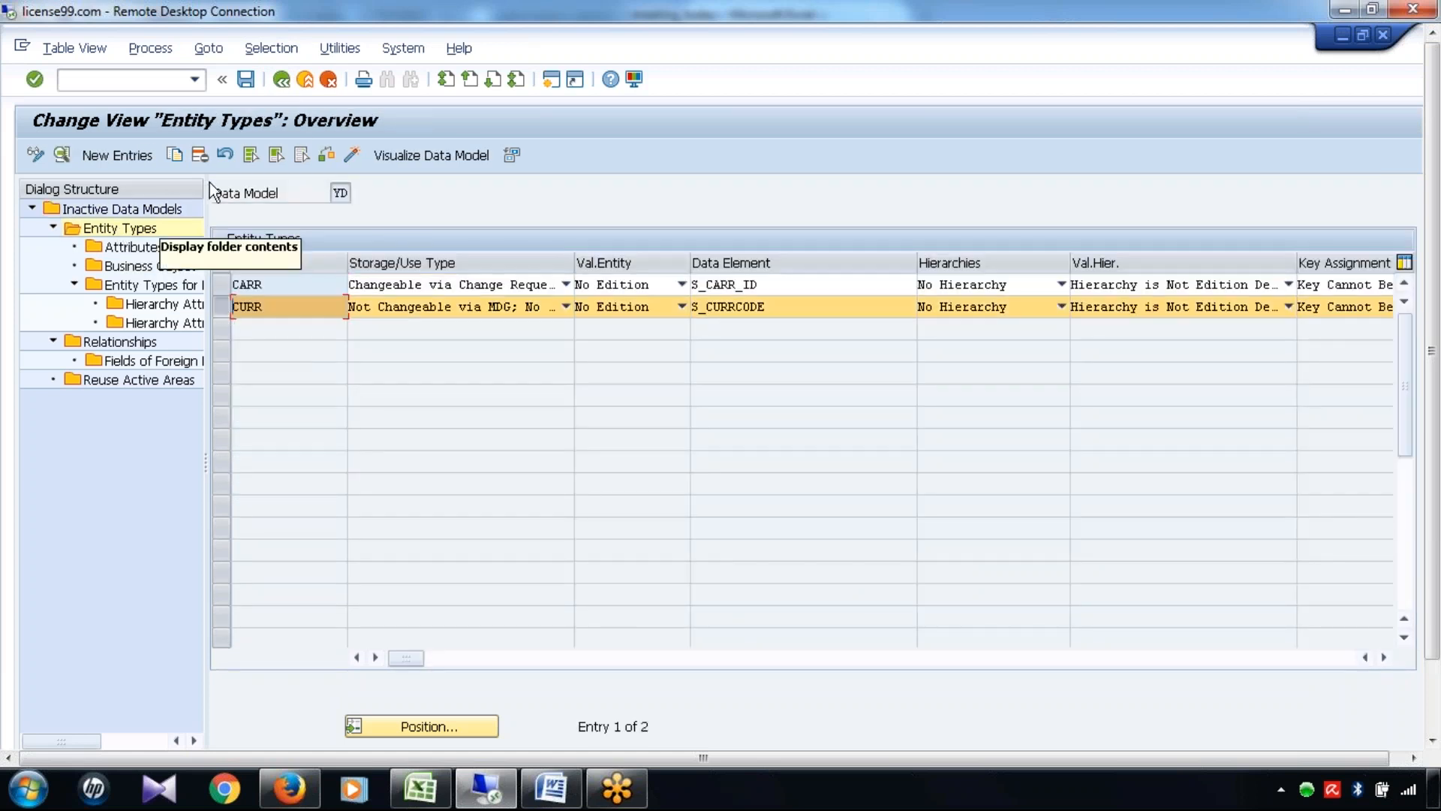
click(63, 153)
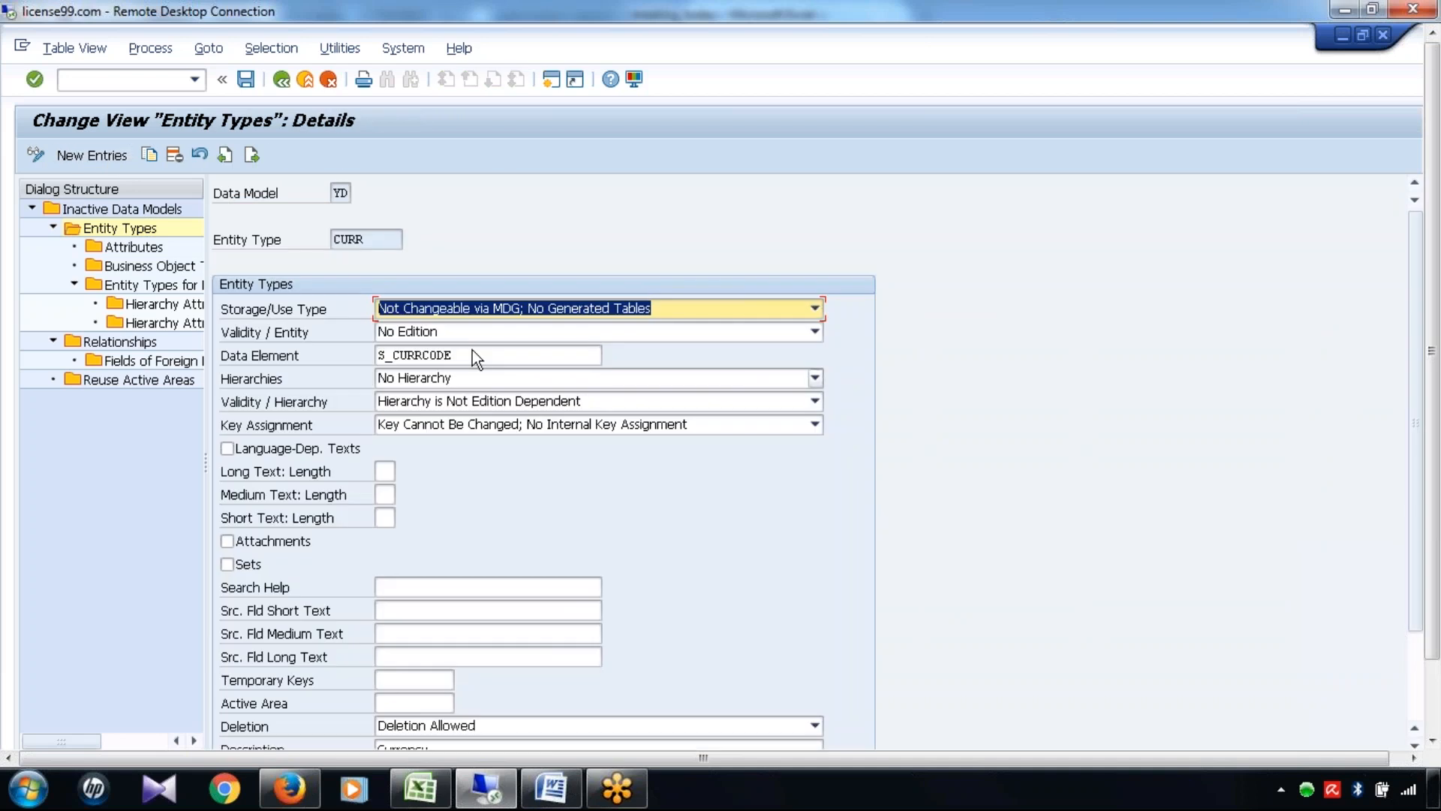
drag(391, 236, 274, 235)
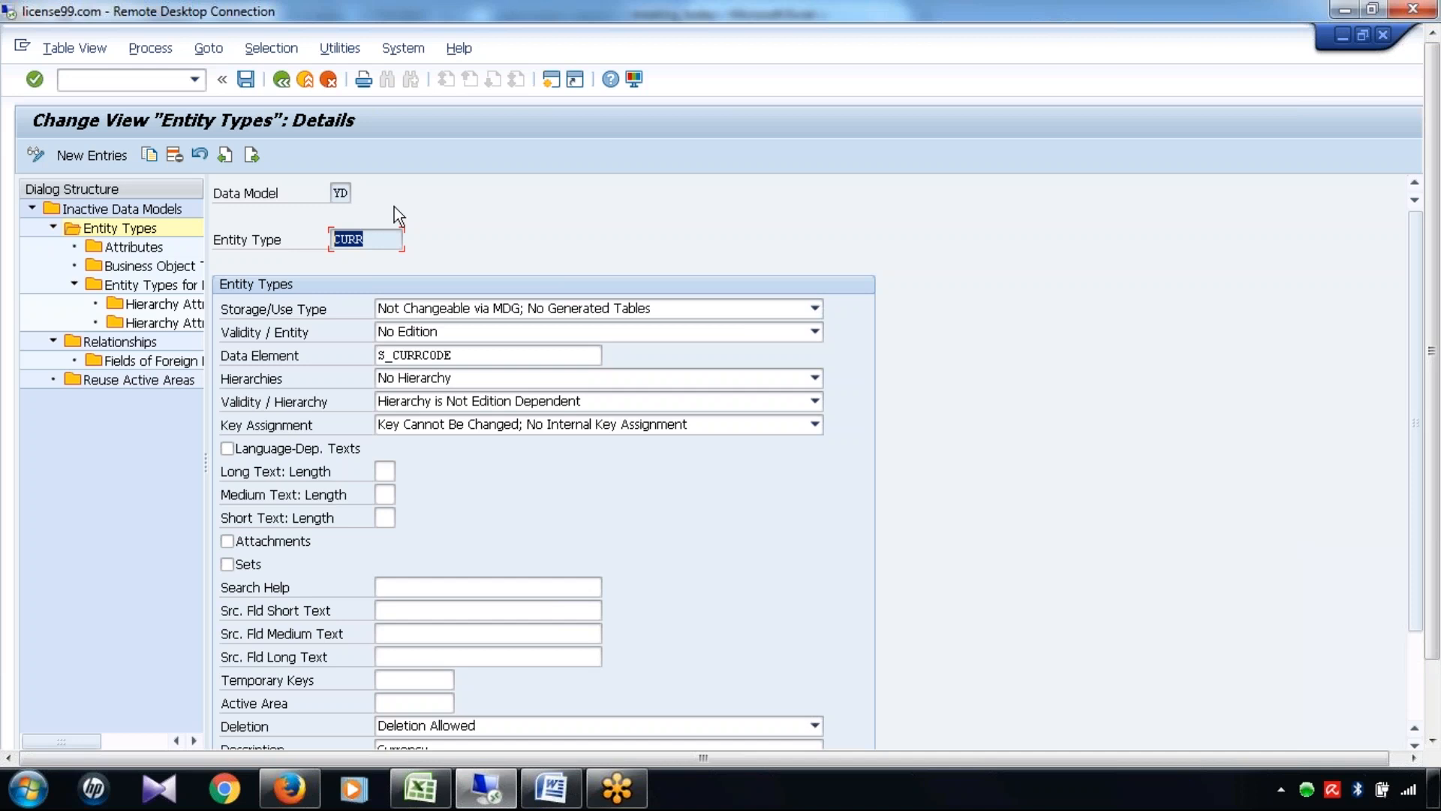
click(282, 78)
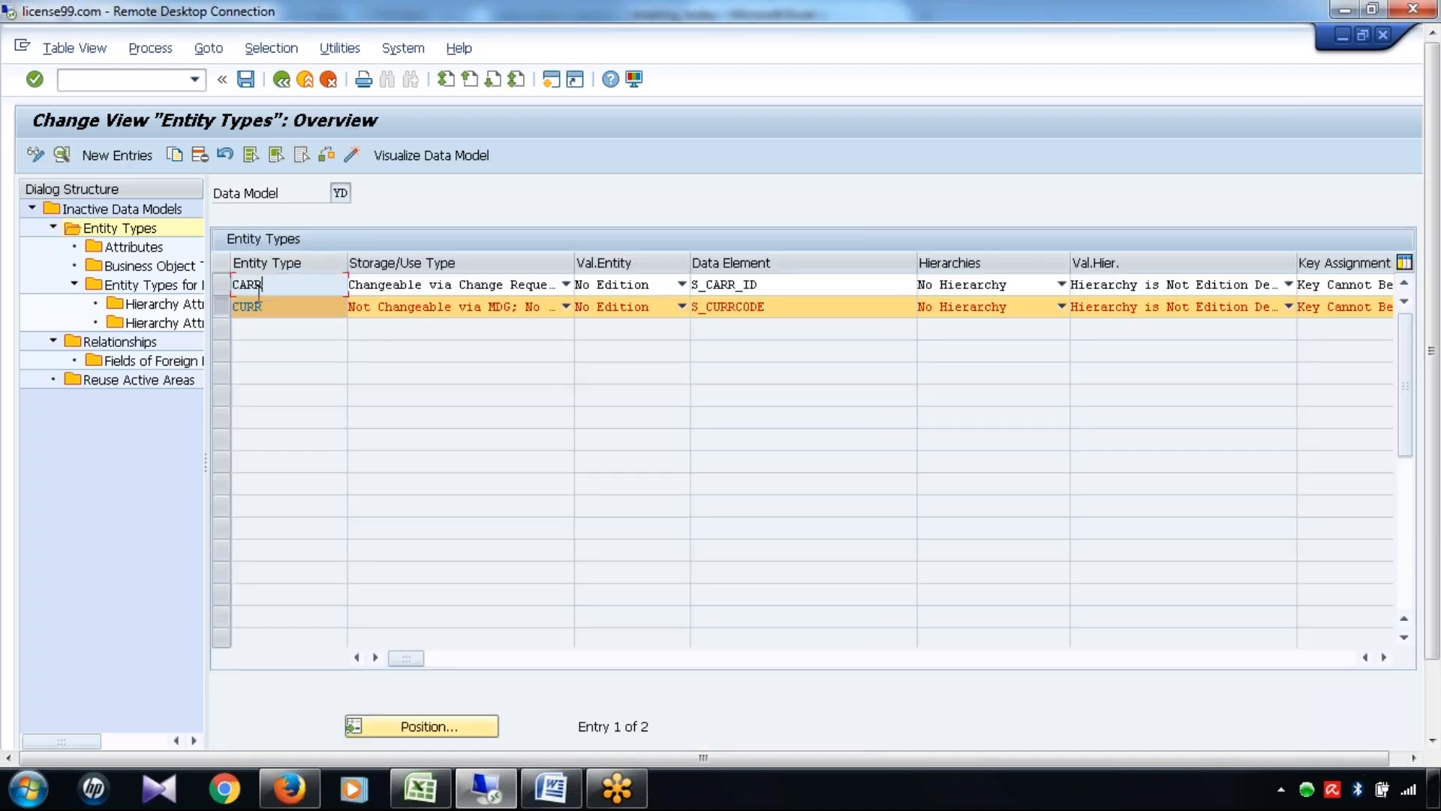
View the attributes of entity type CARR and go back to the entity types
click(223, 312)
click(223, 287)
double_click(138, 246)
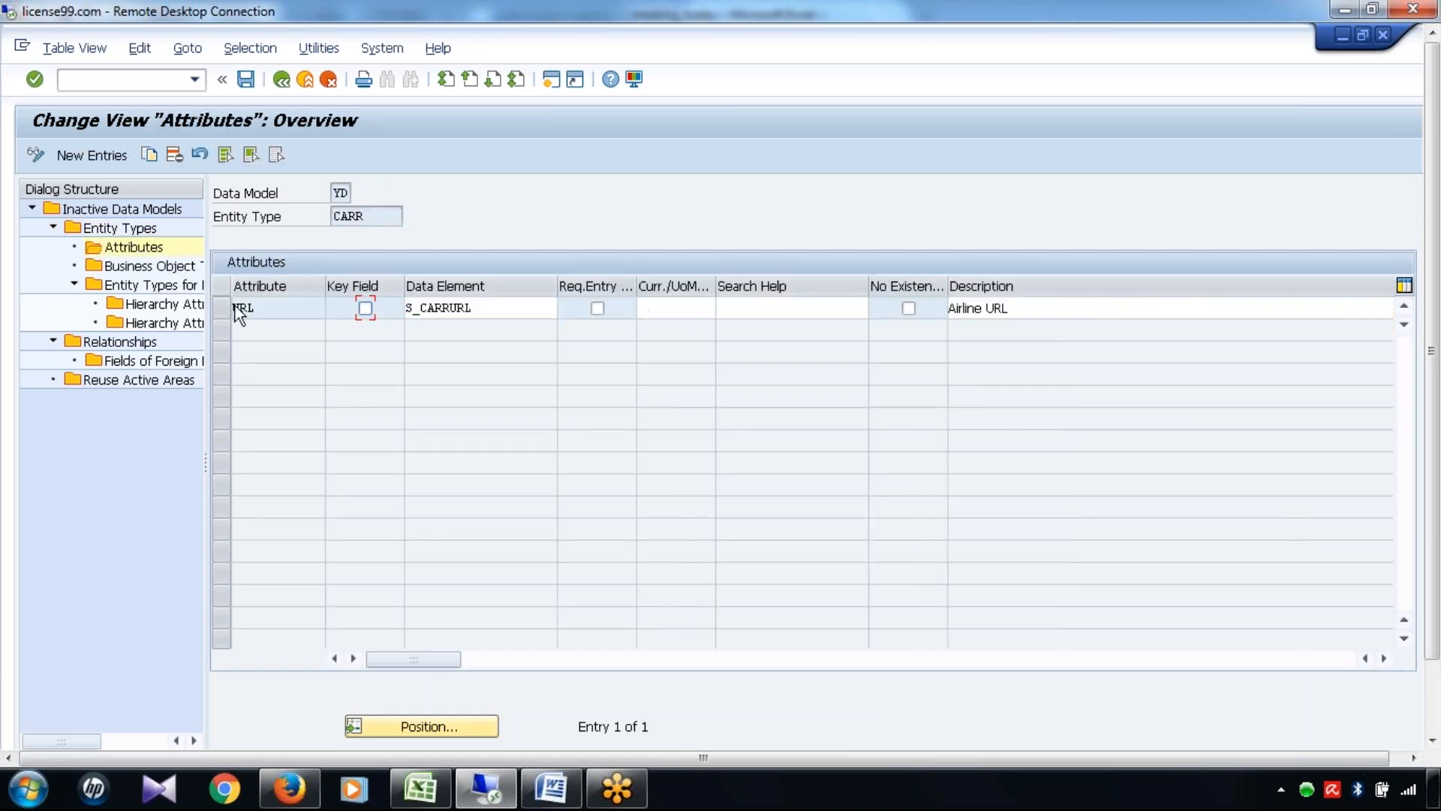
click(281, 78)
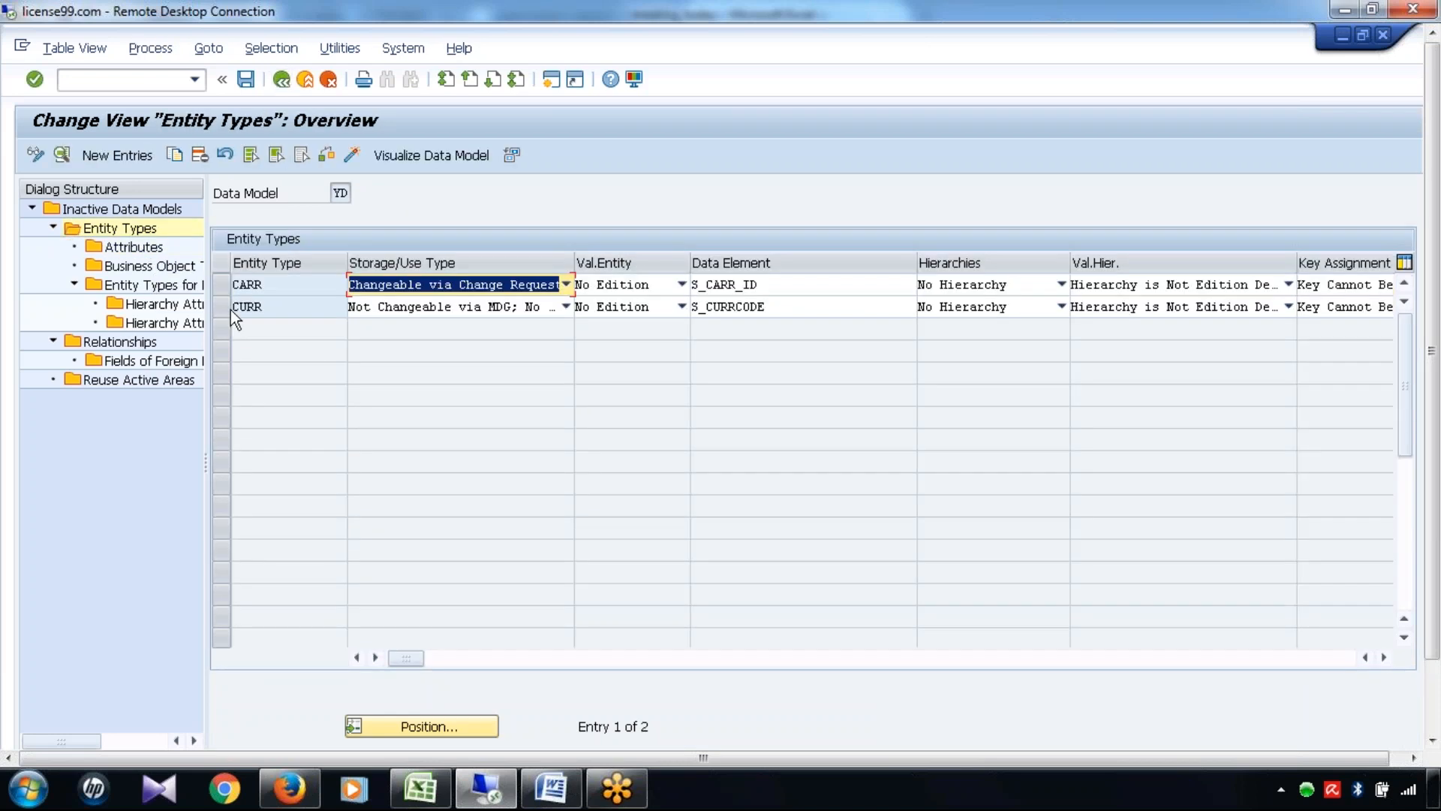
Review the Search Help, Active Area, Structure/Table and Field settings in the CURR details and return to the overview
click(224, 306)
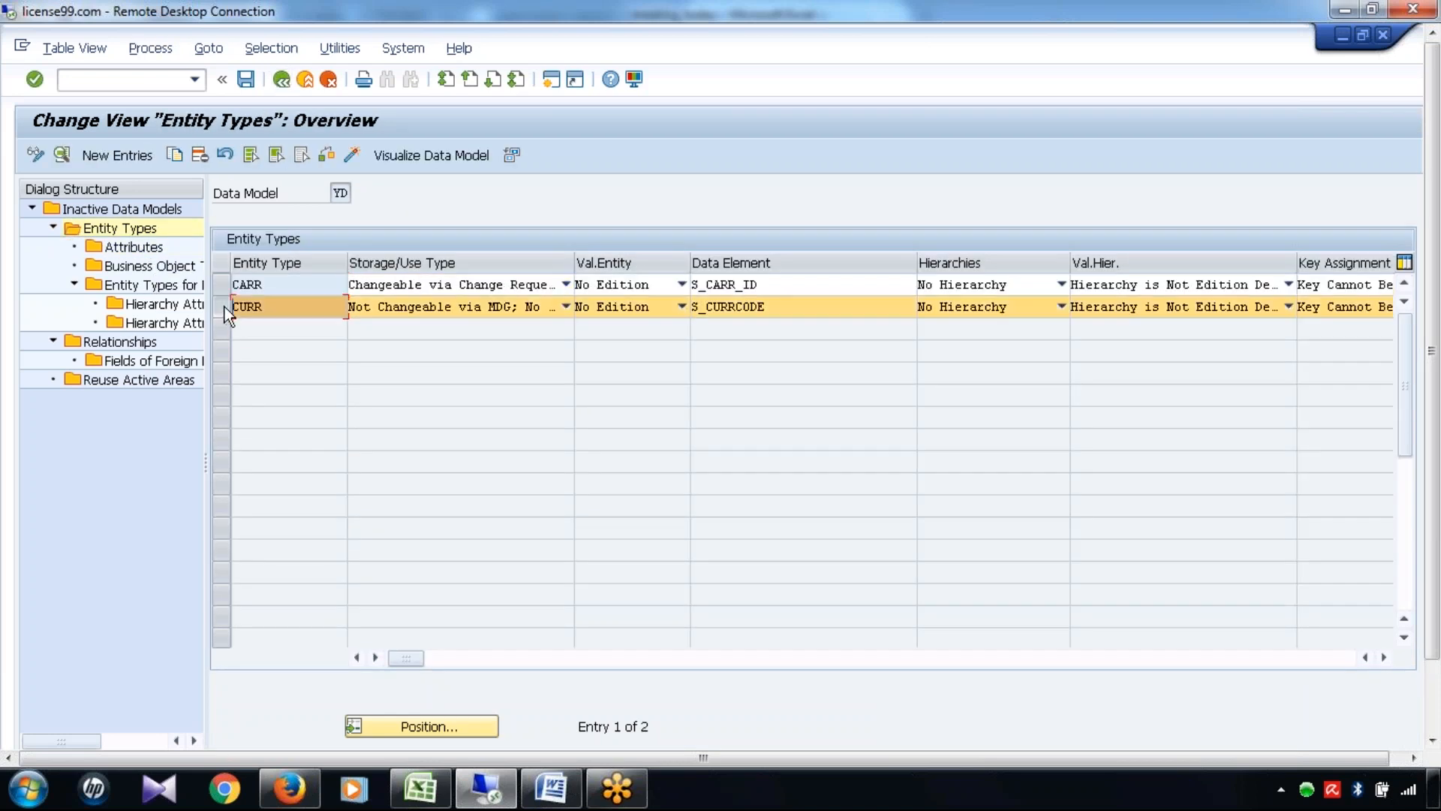
click(63, 155)
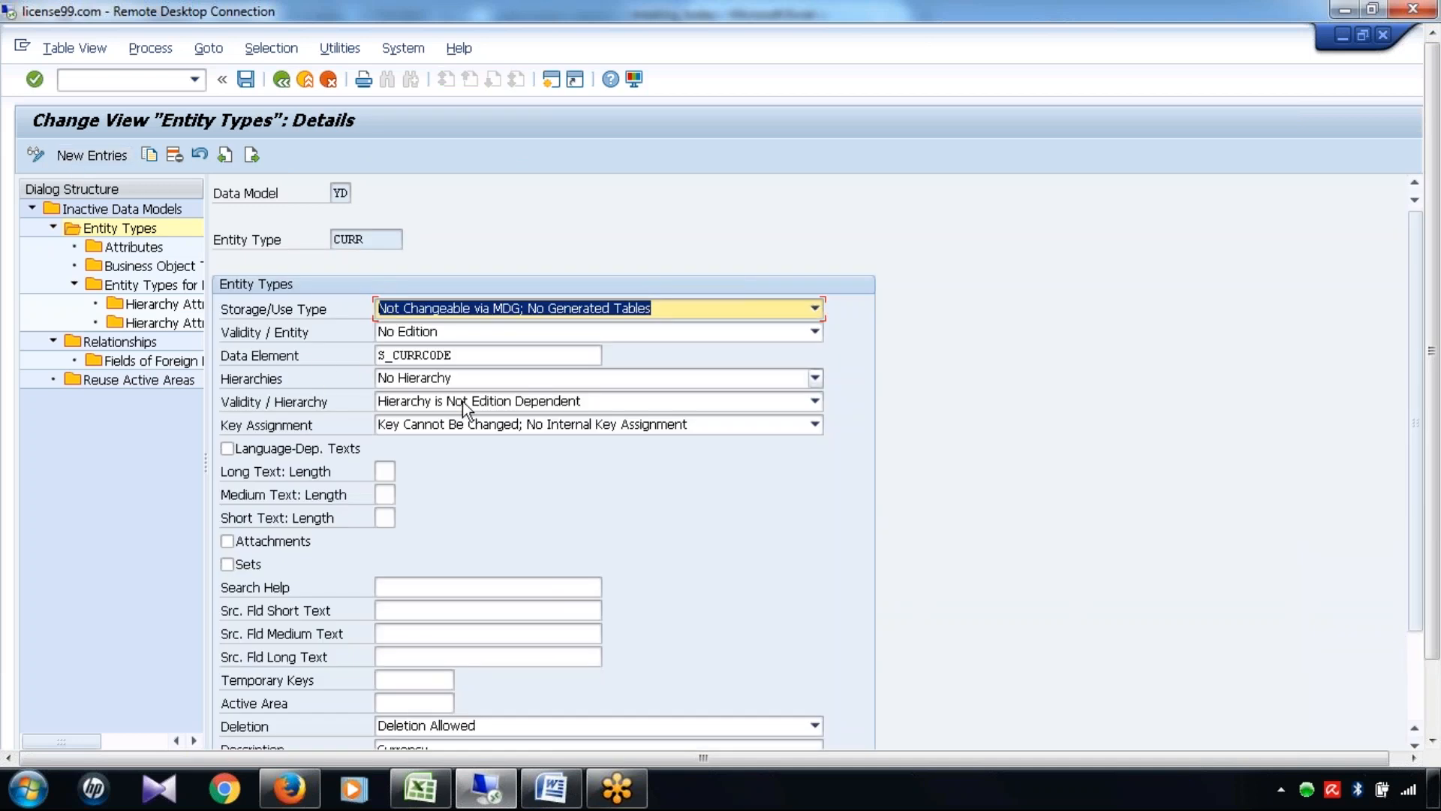
drag(362, 239, 320, 237)
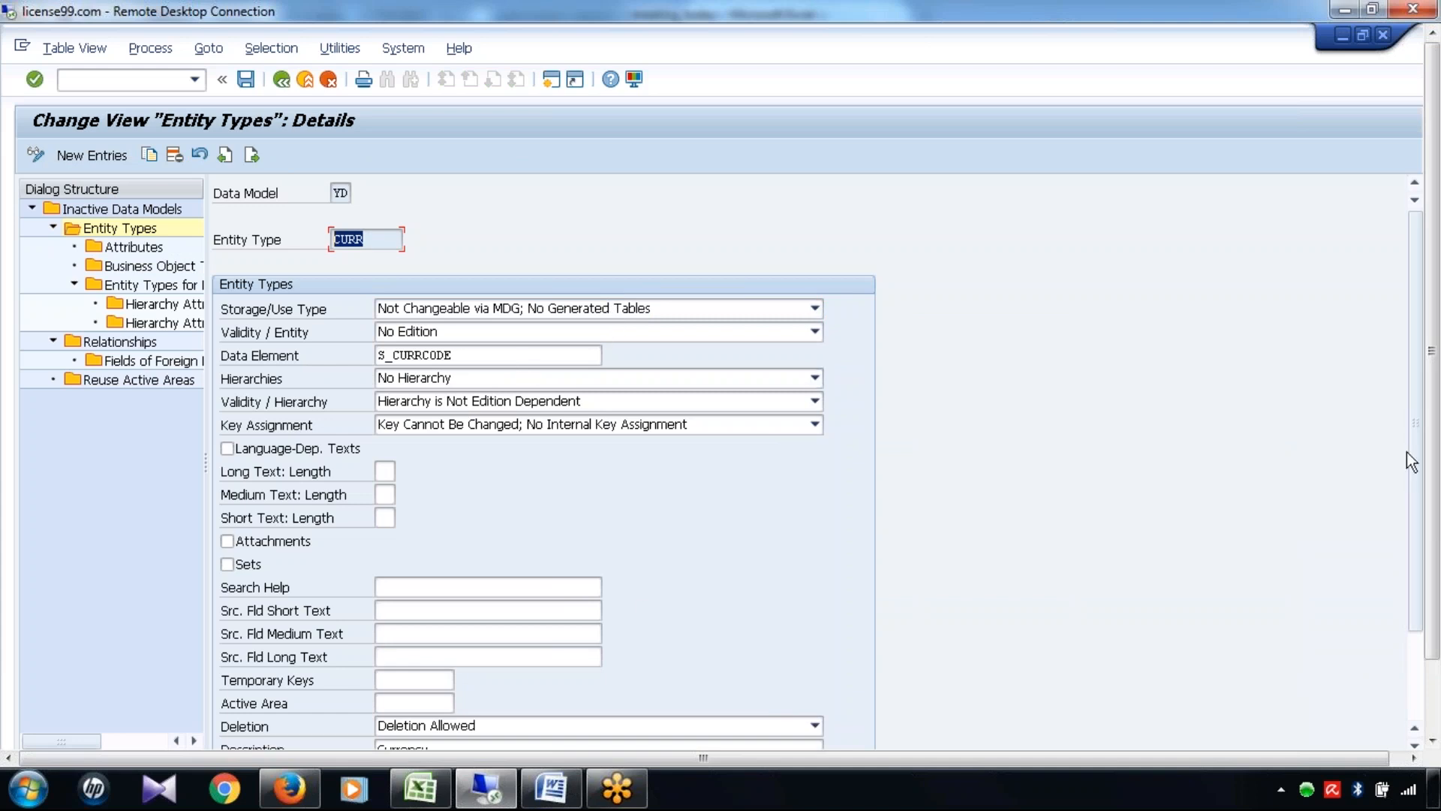
drag(1416, 444, 1422, 584)
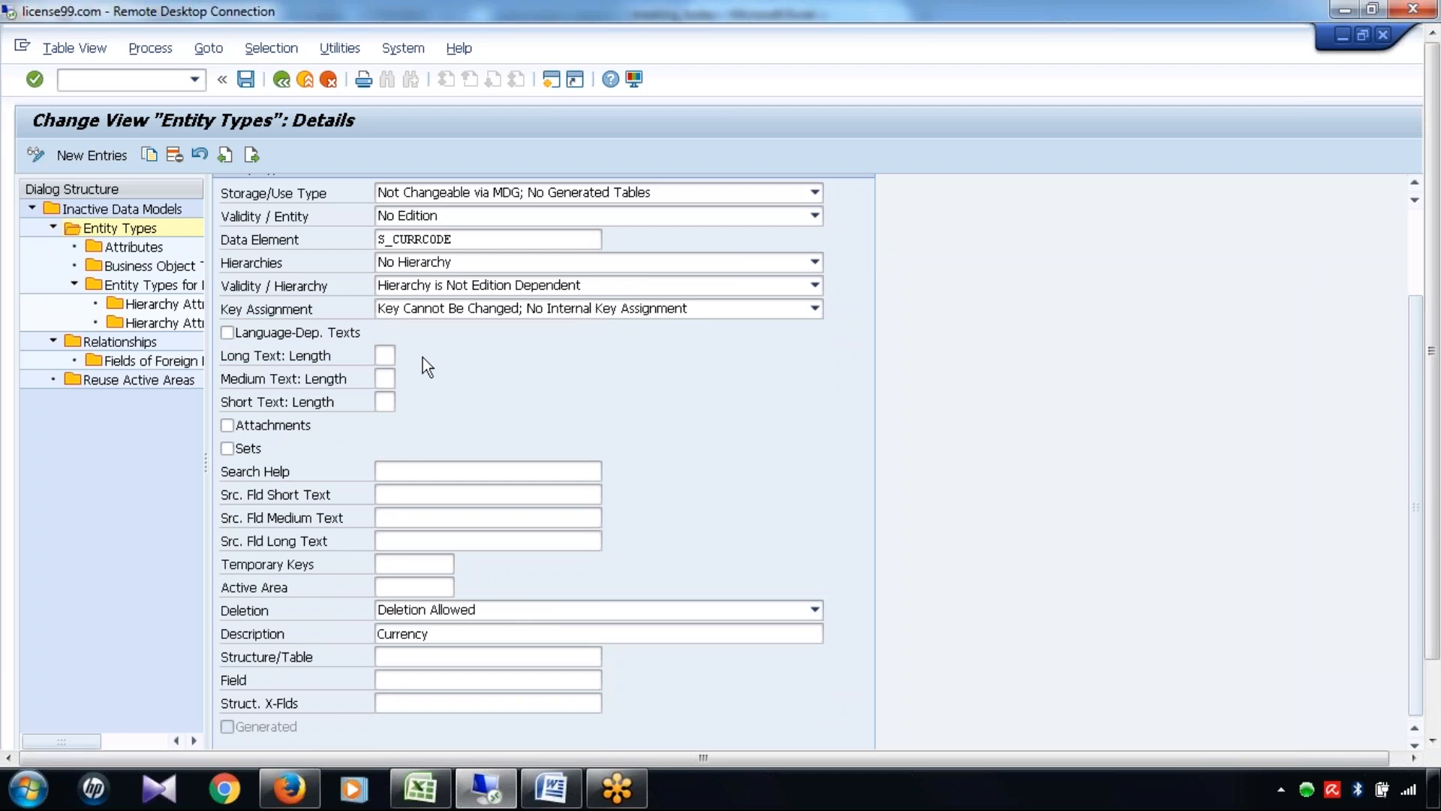
click(424, 476)
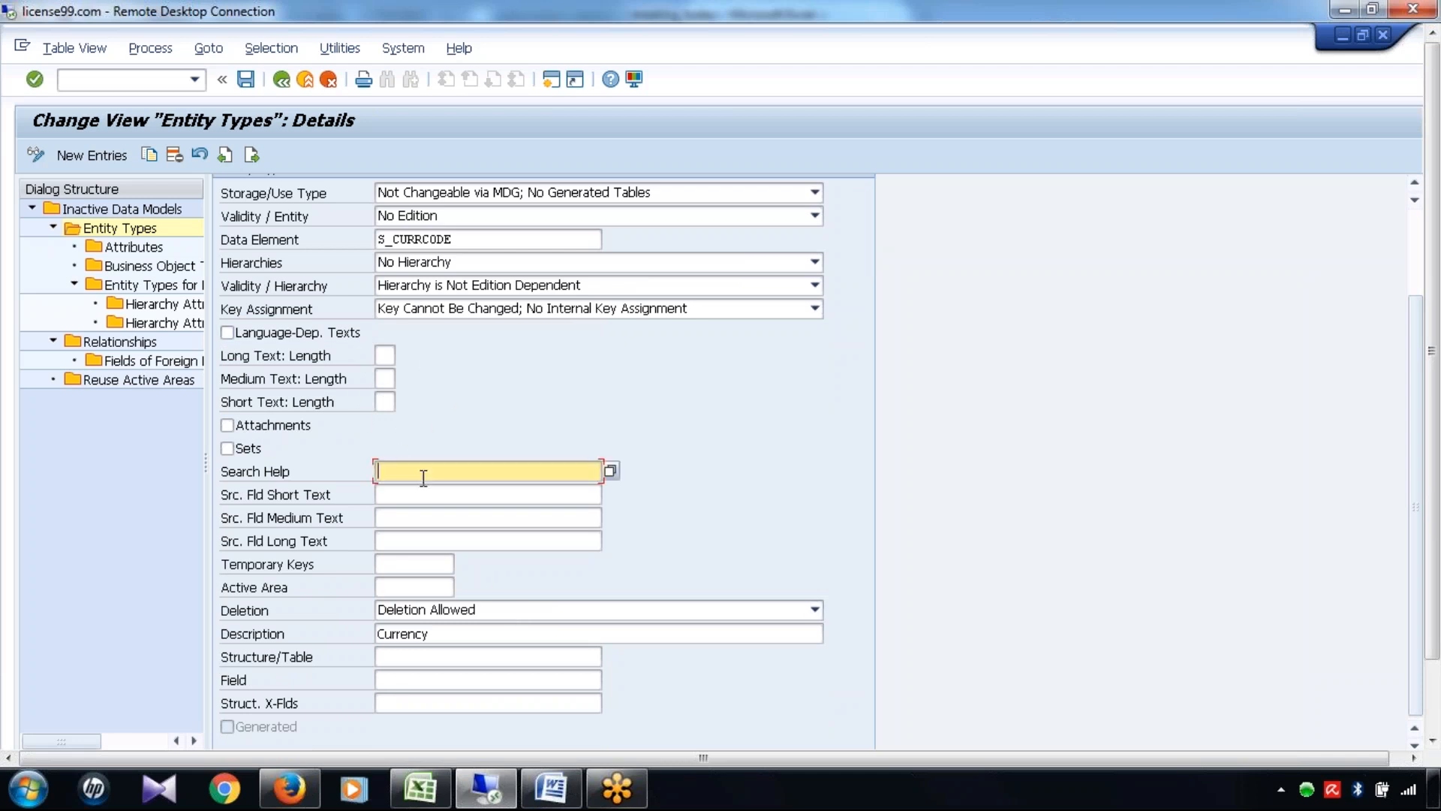
click(436, 587)
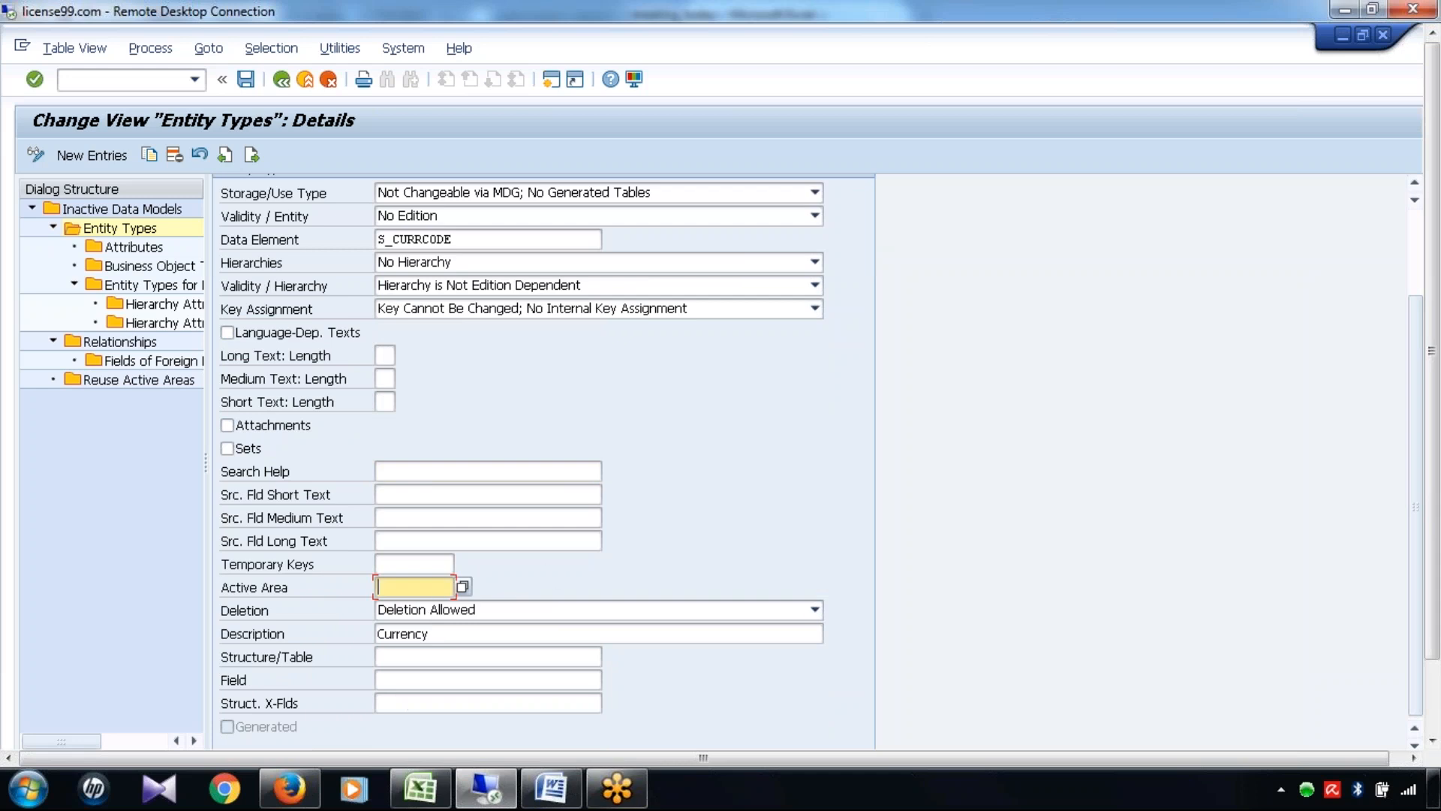
click(433, 657)
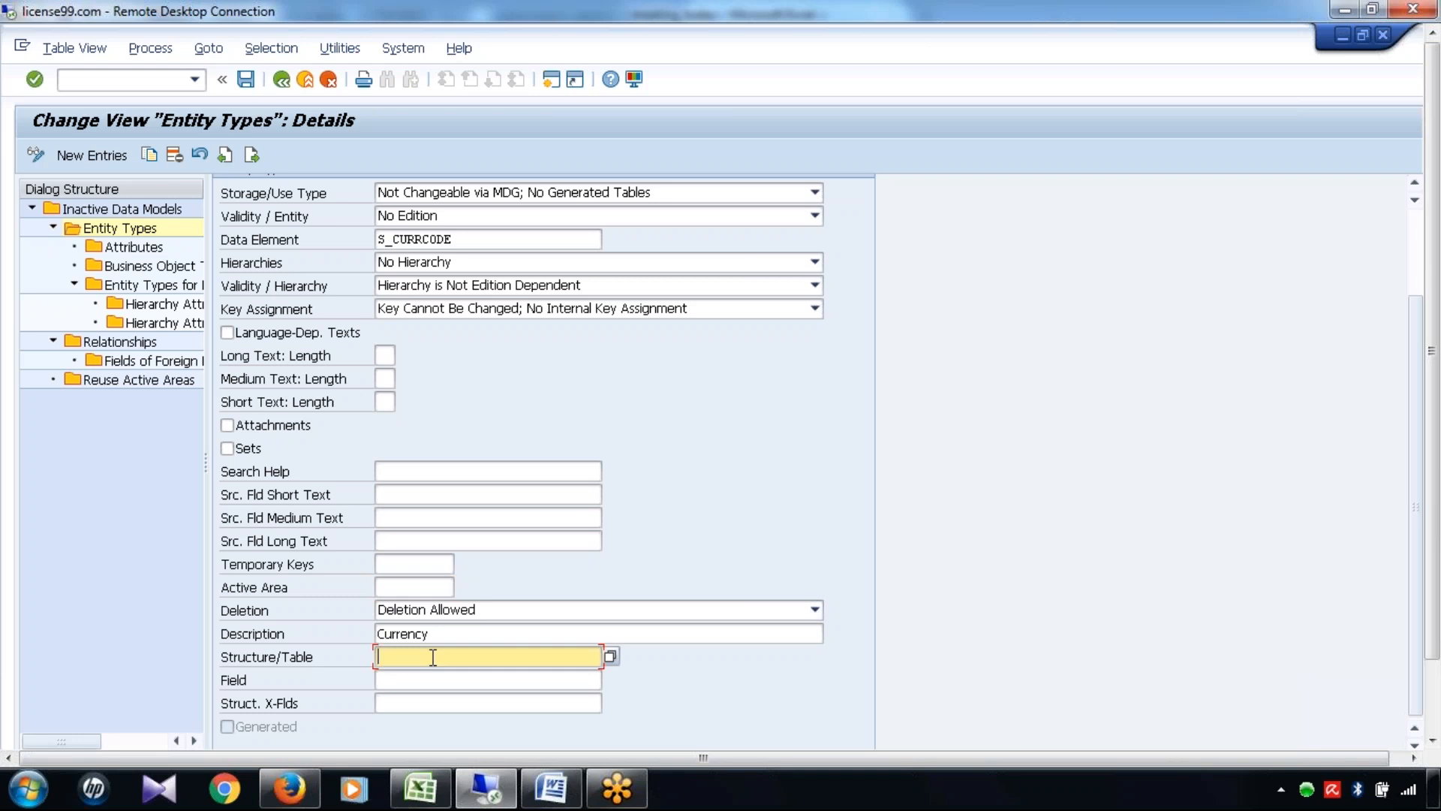
click(442, 680)
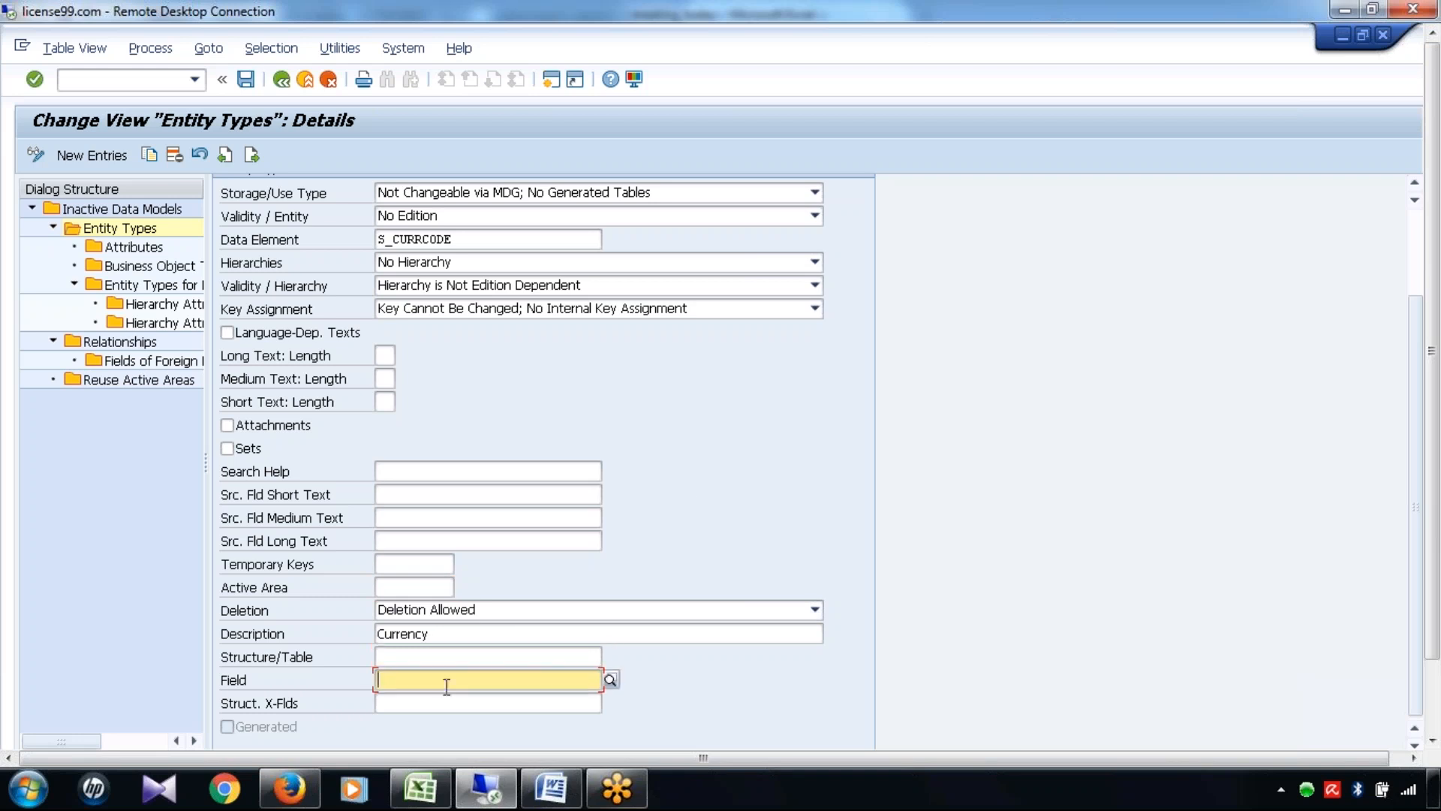
click(1417, 228)
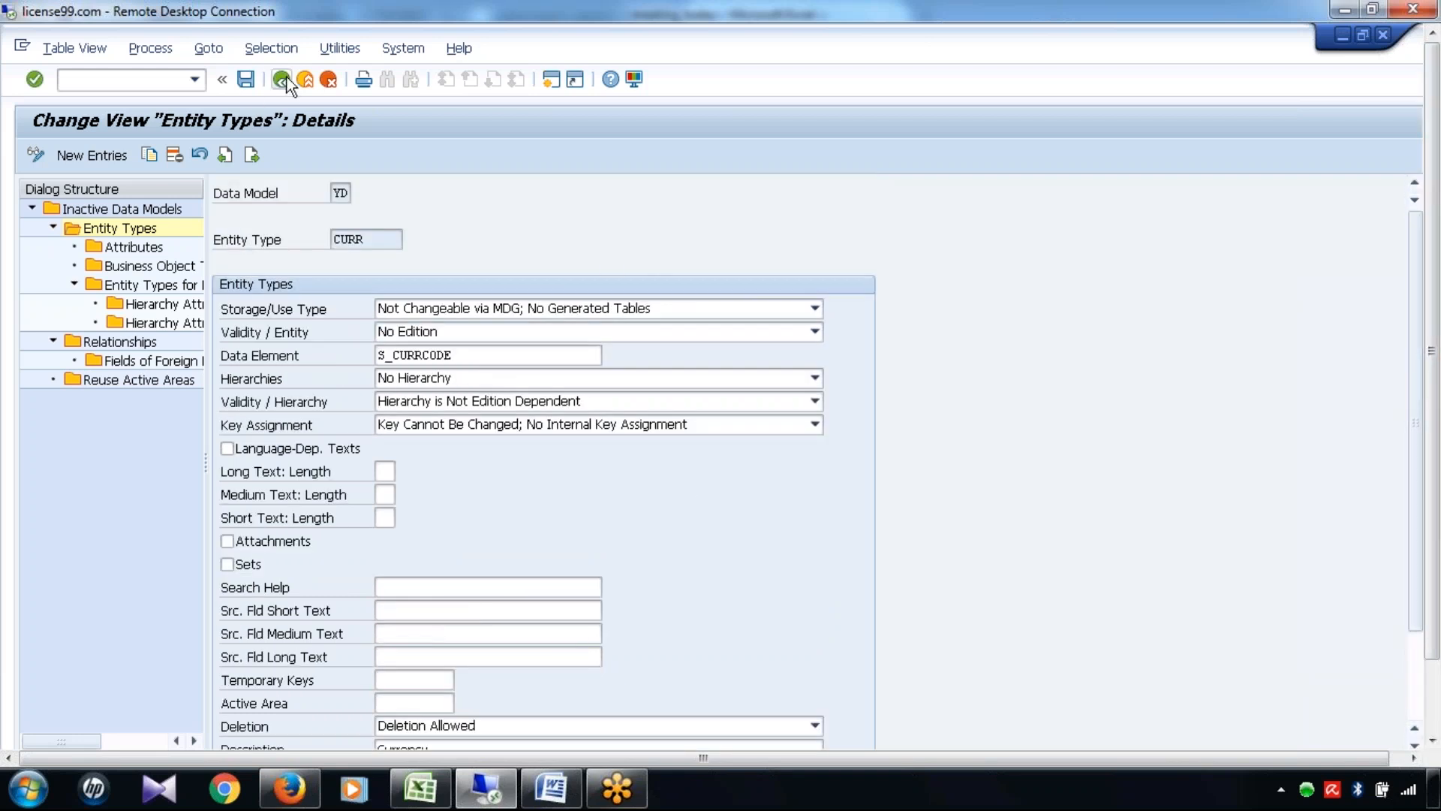
click(283, 79)
Review data element S_CARR_ID and attribute URL of entity type CARR and return to the entity types
click(219, 285)
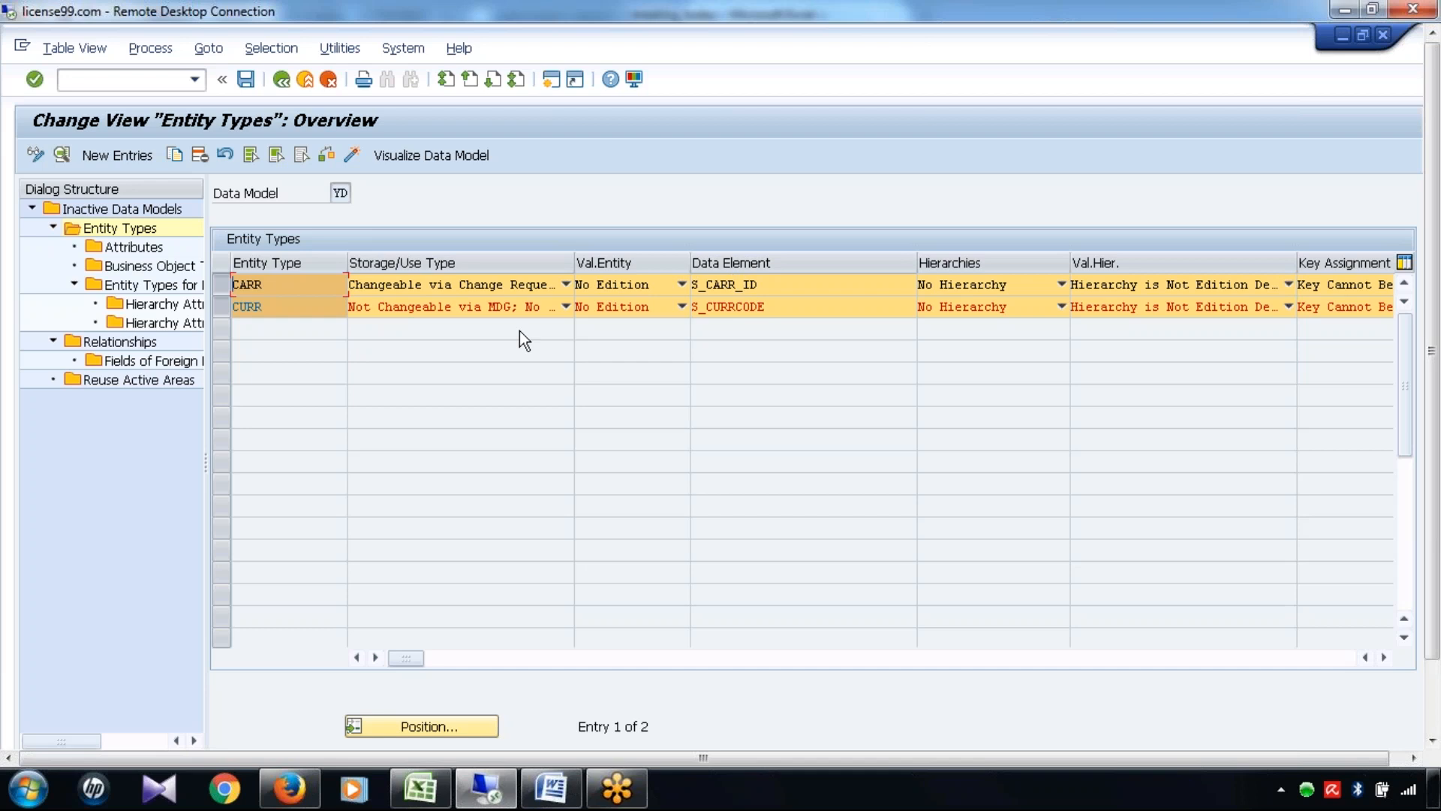
drag(762, 284, 671, 284)
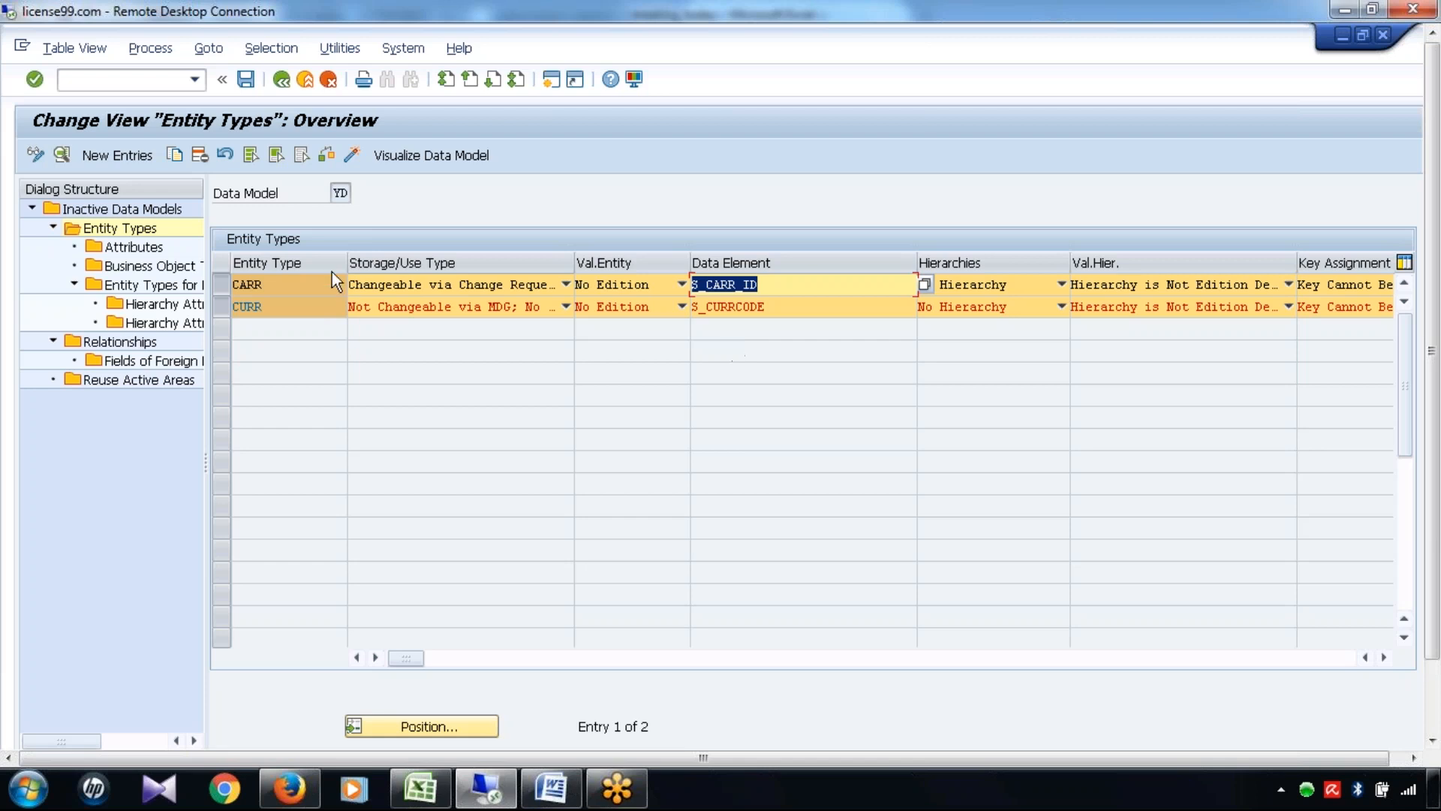
click(278, 306)
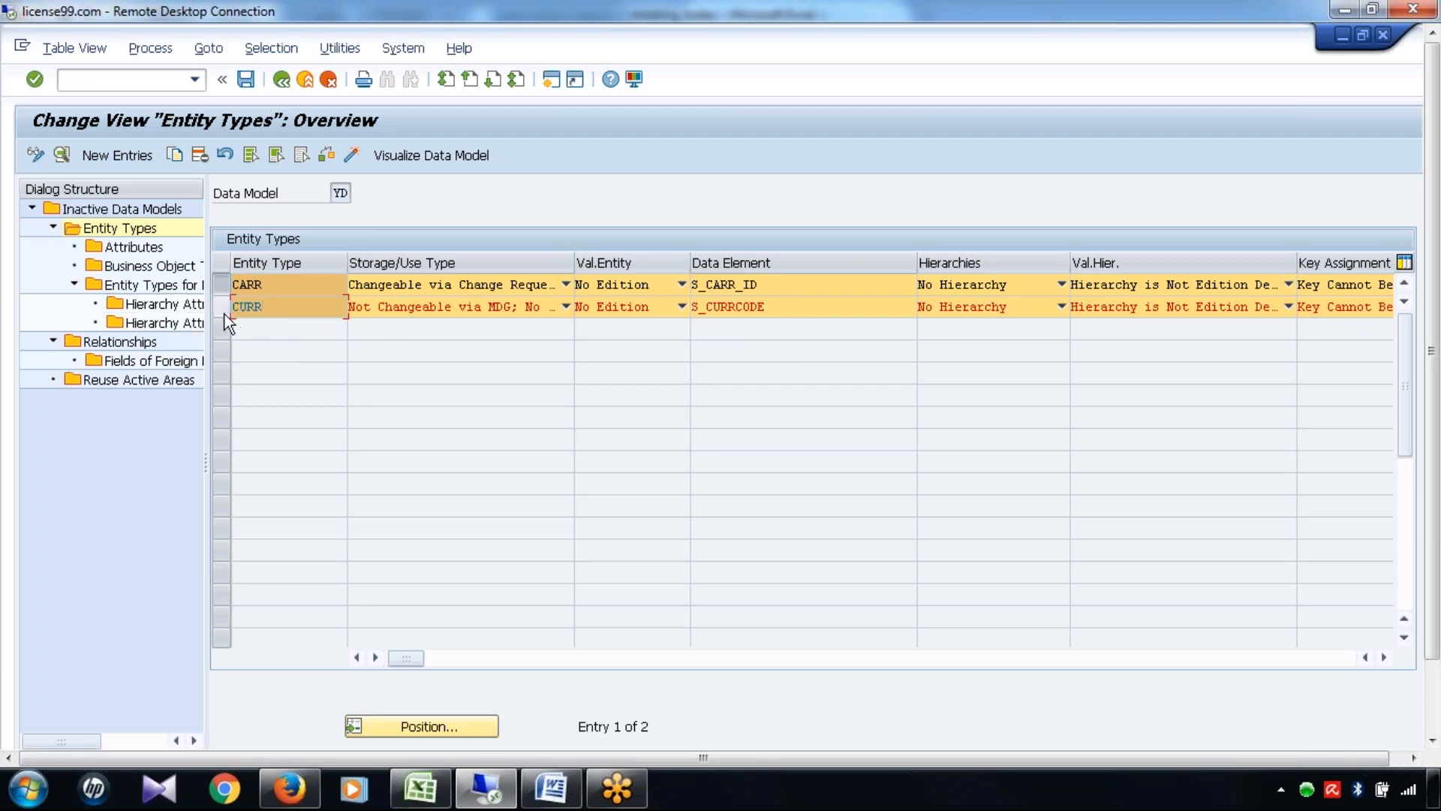
click(132, 246)
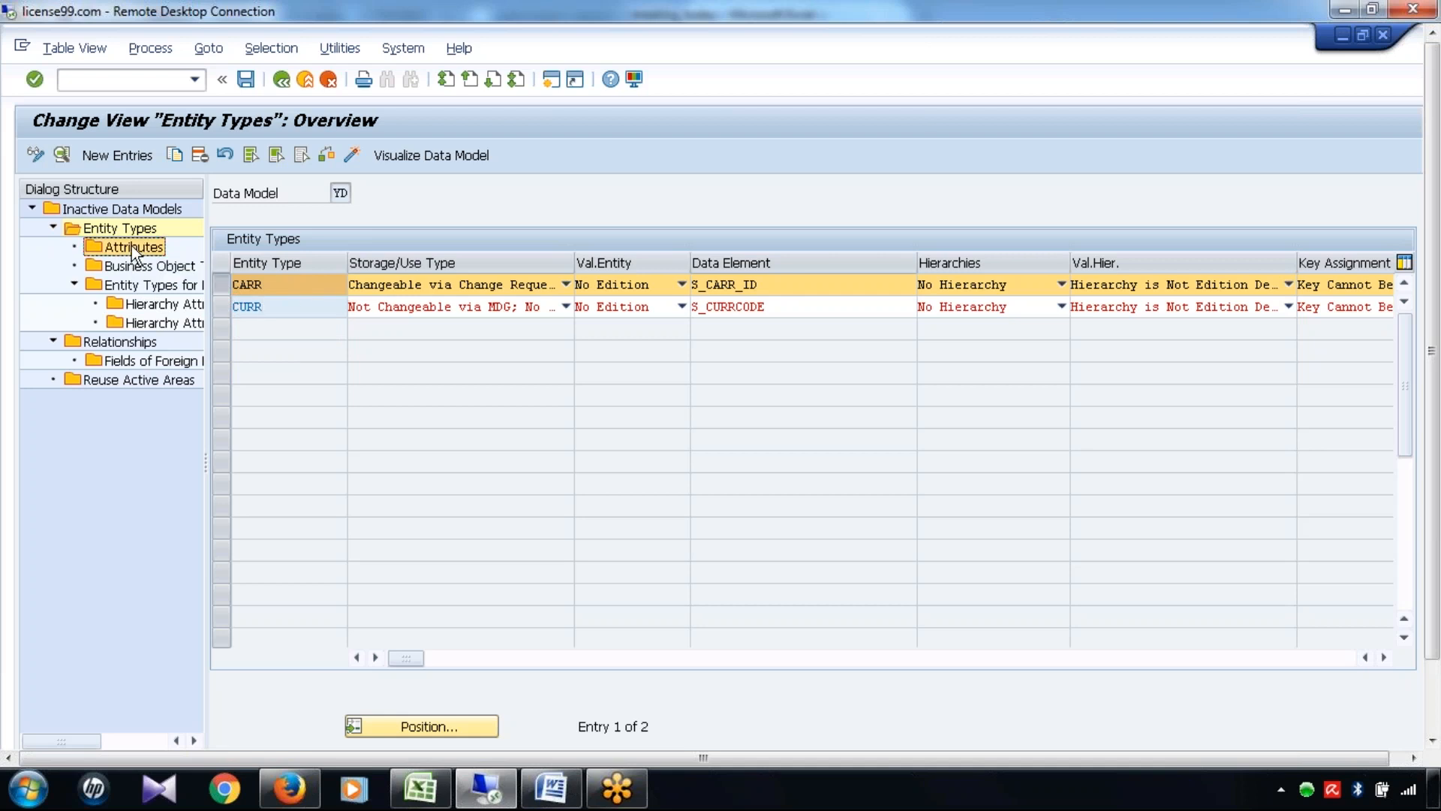
drag(269, 305, 212, 308)
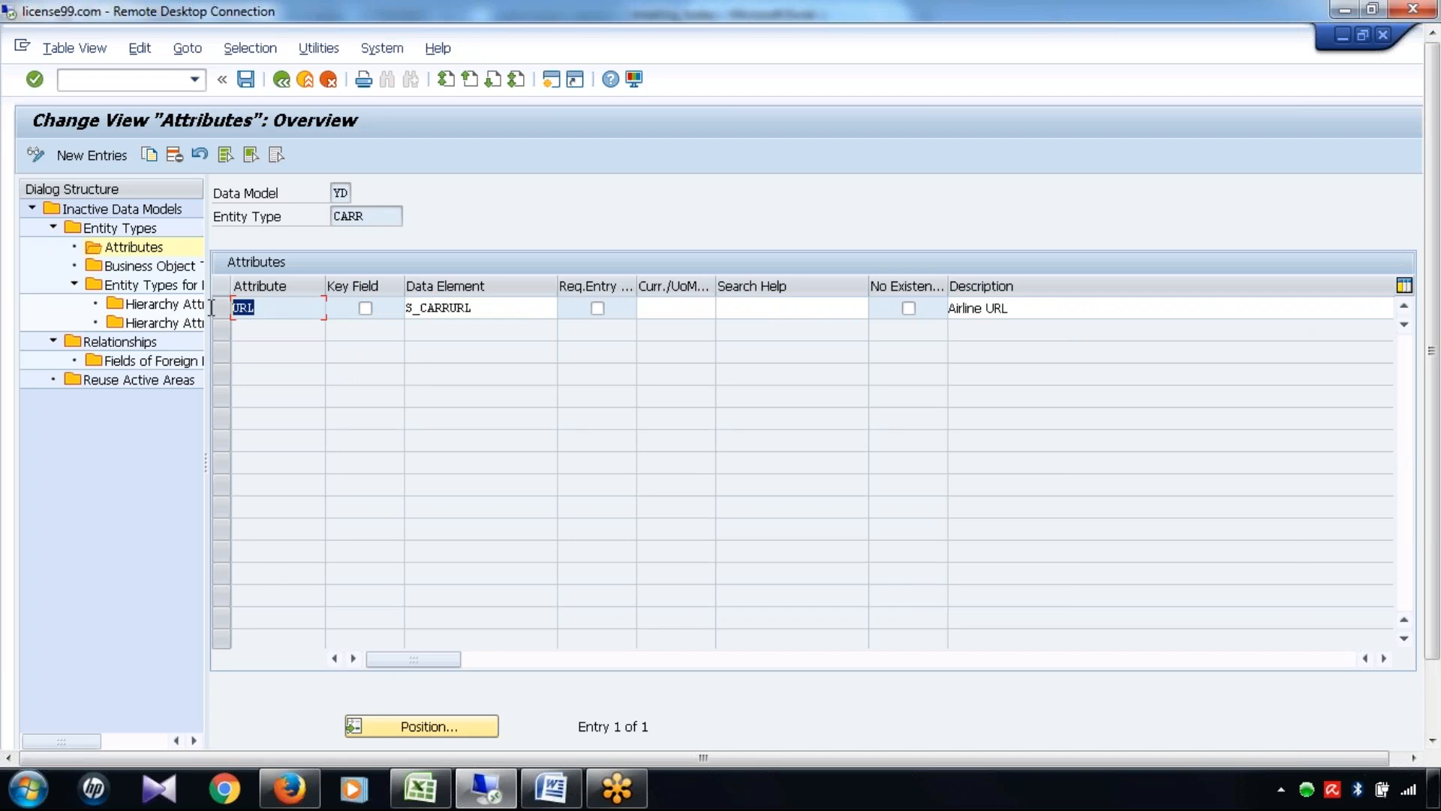
click(282, 80)
Select entity types CARR and CURR of data model YD and save the entries
click(227, 291)
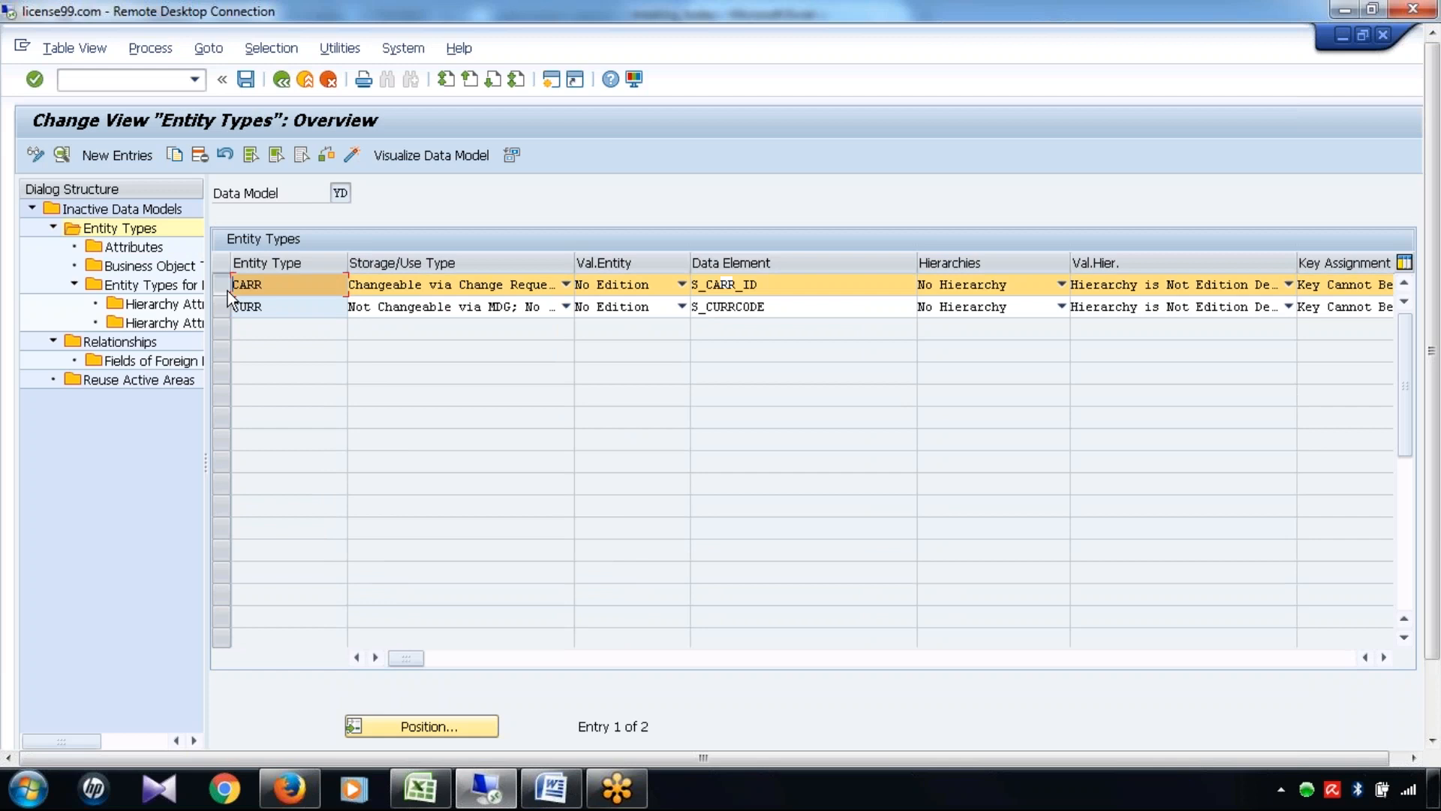
click(227, 307)
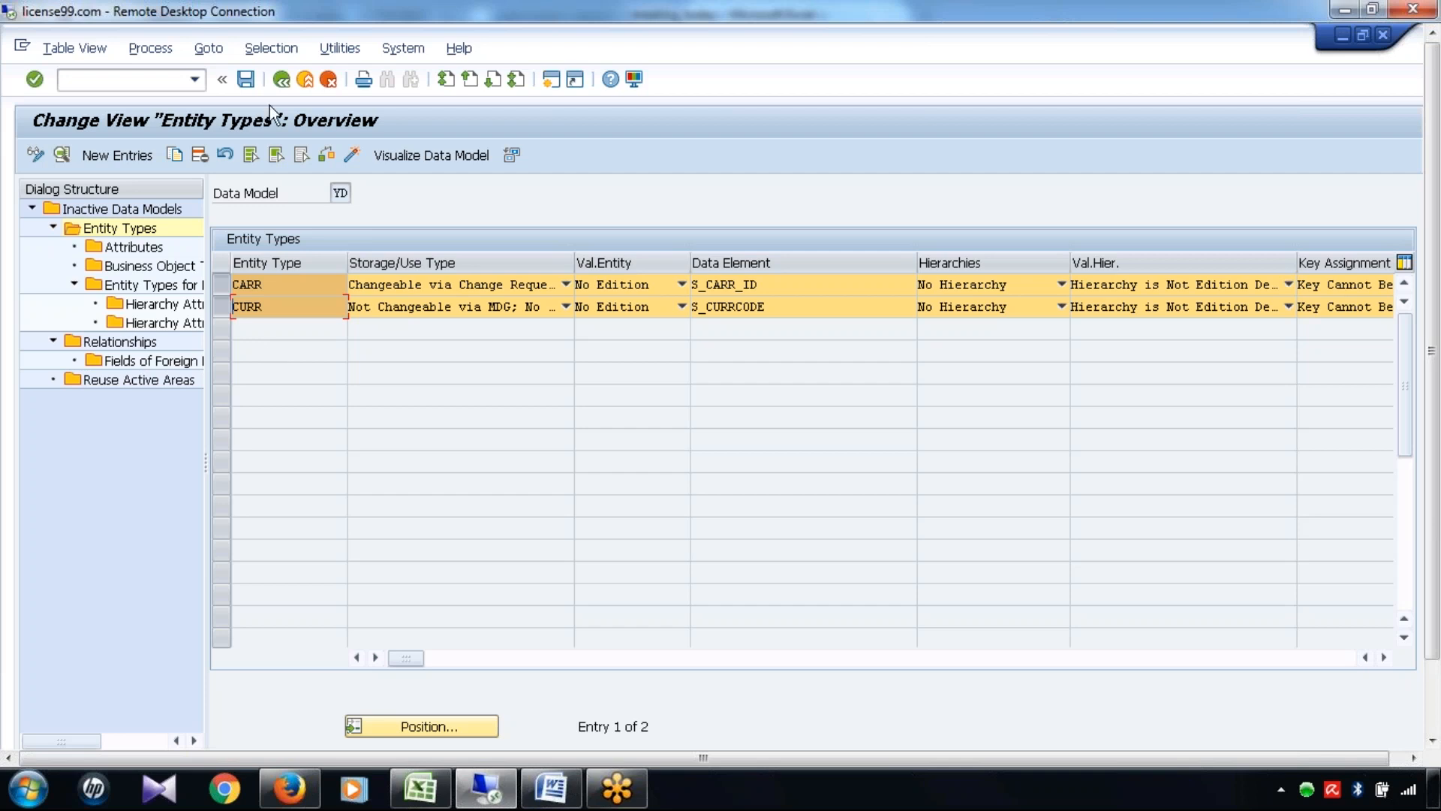
click(246, 80)
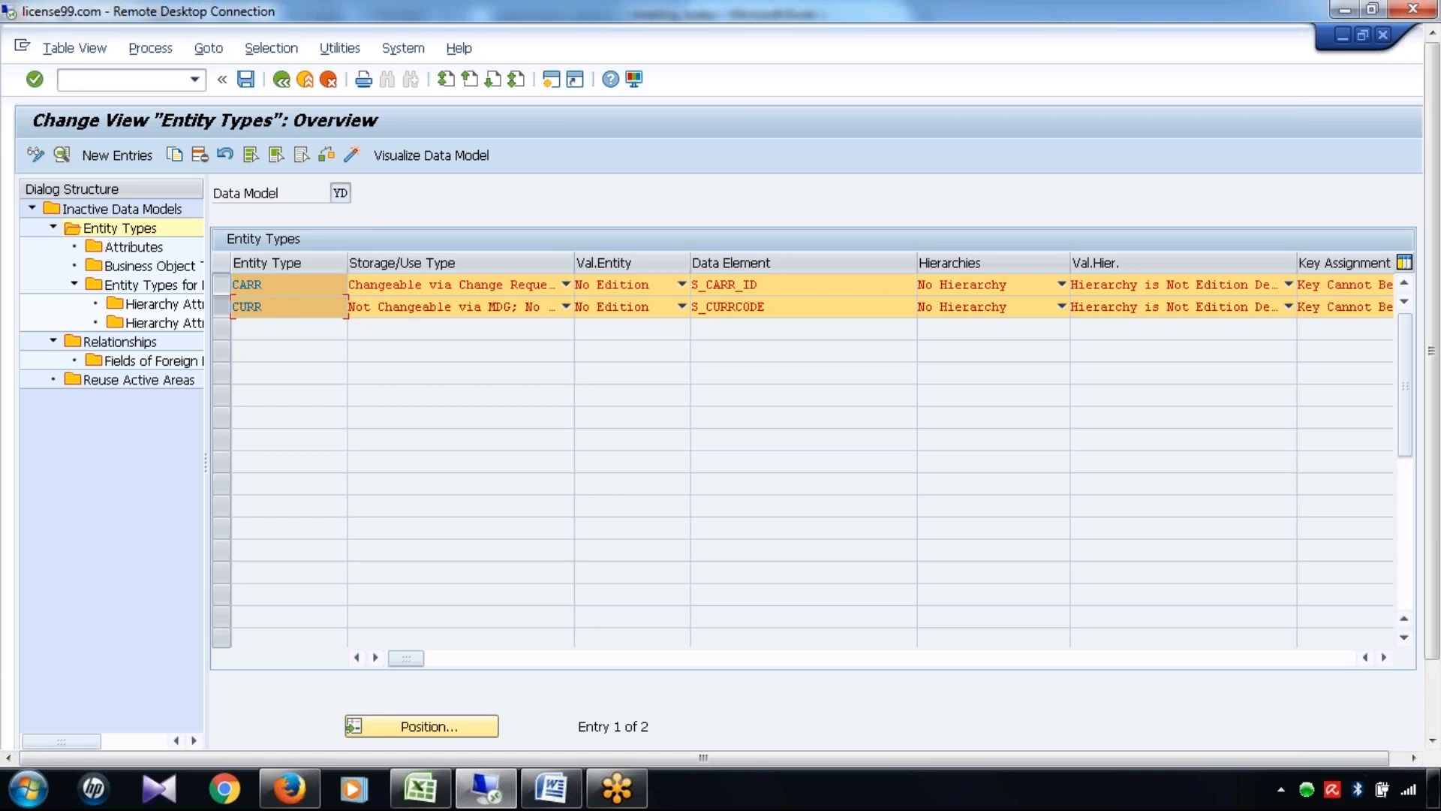
Open the details of entity type CURR at its Structure/Table and Field settings
click(220, 287)
click(59, 155)
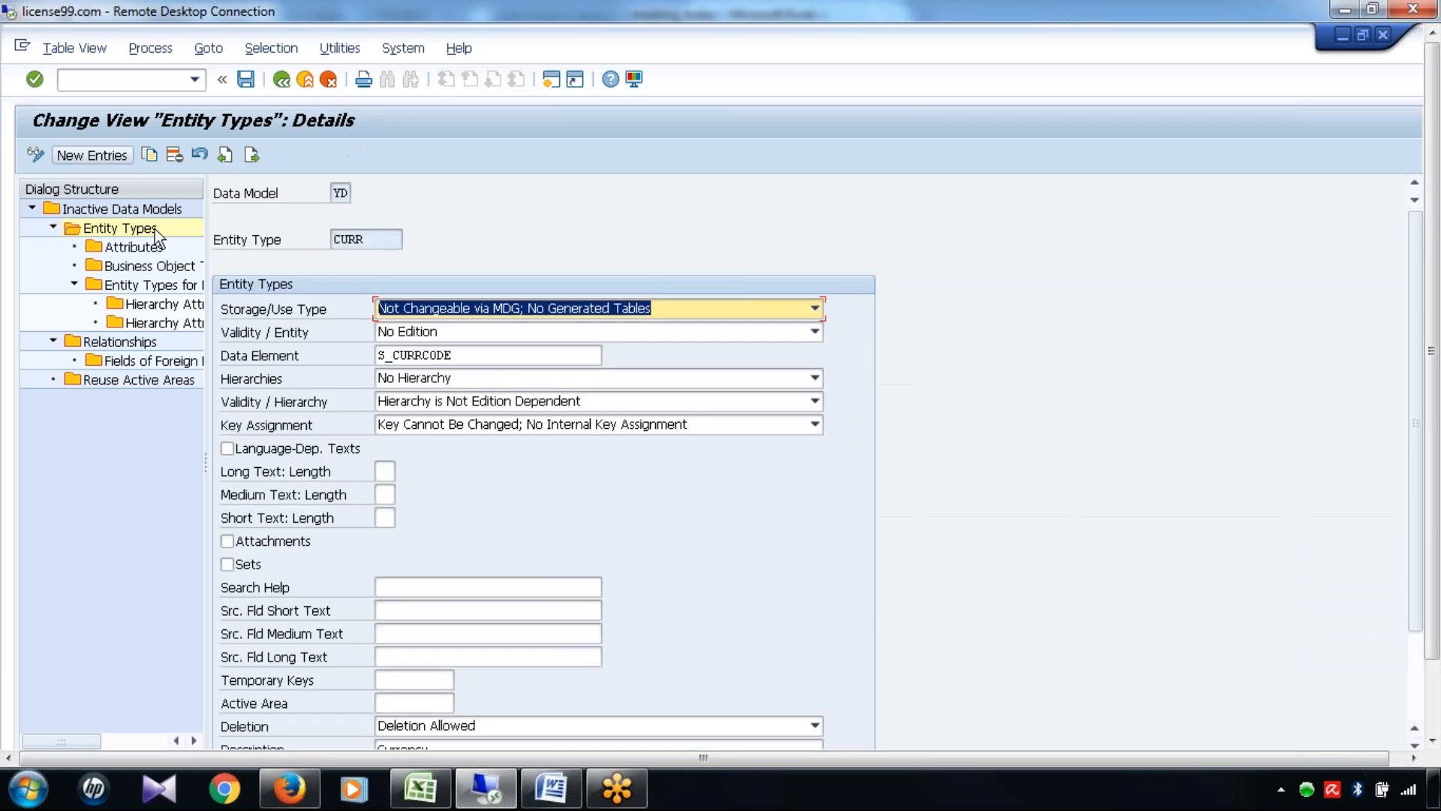
scroll(1419, 620, down, 3)
scroll(1426, 653, down, 2)
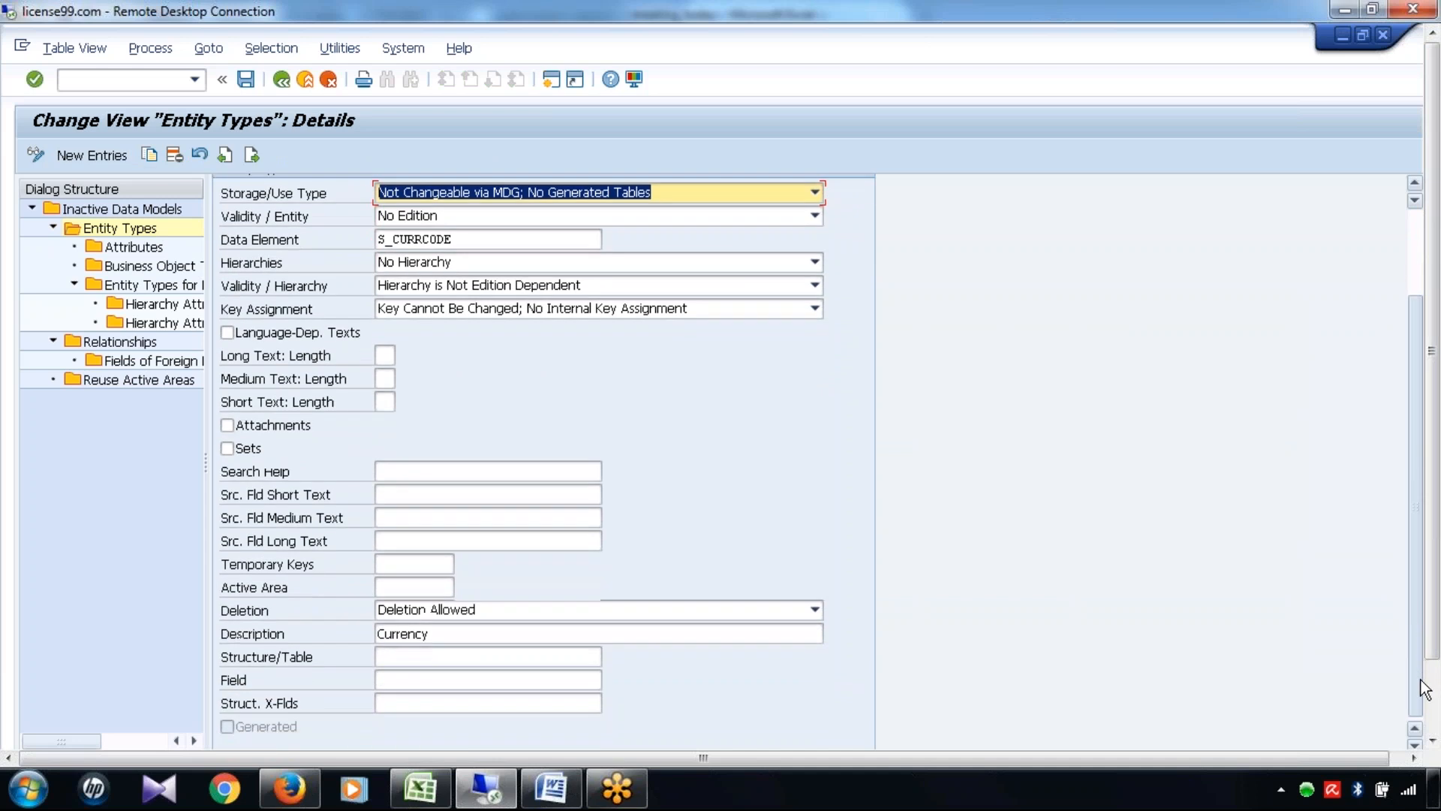
click(550, 658)
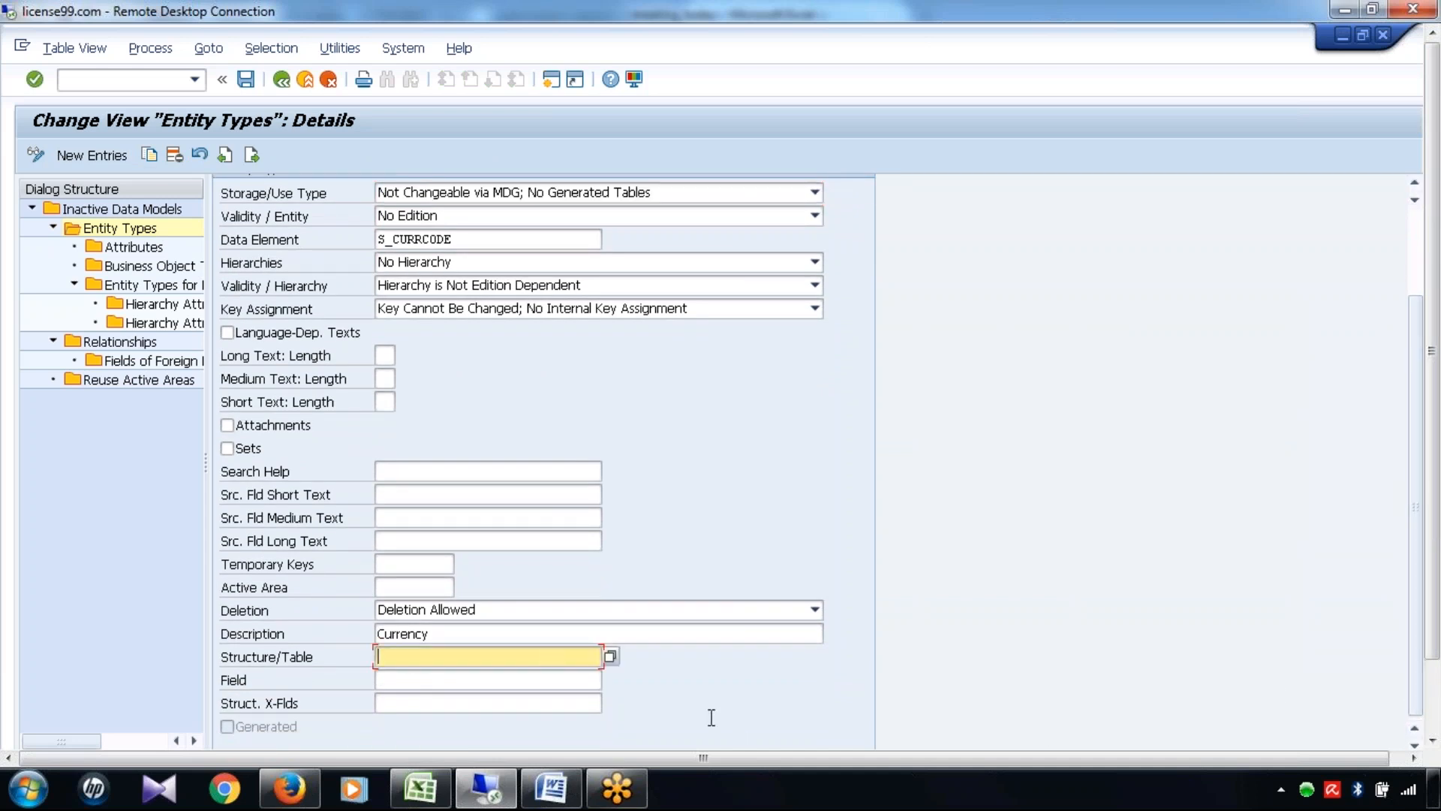
key(Down)
key(Return)
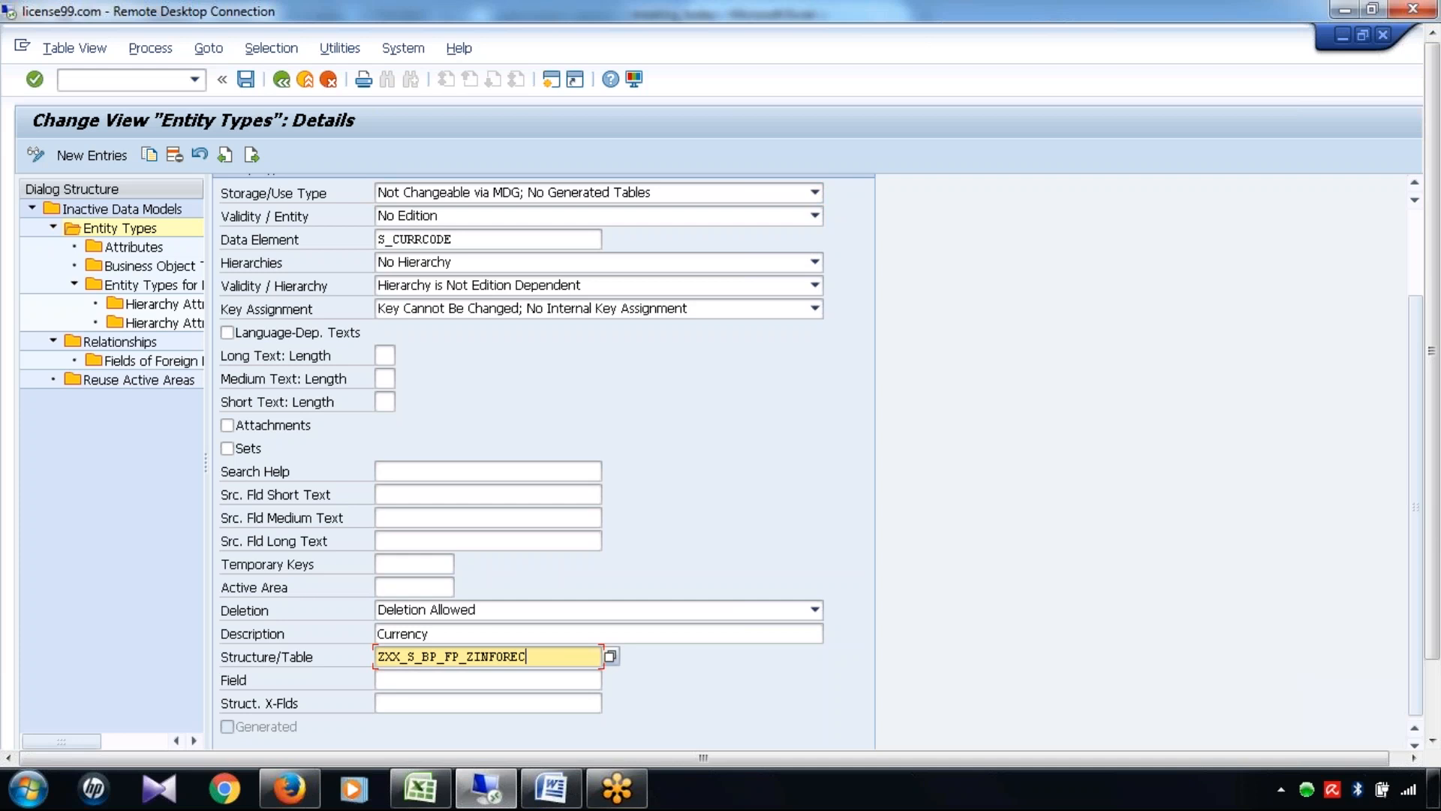
drag(545, 660, 108, 746)
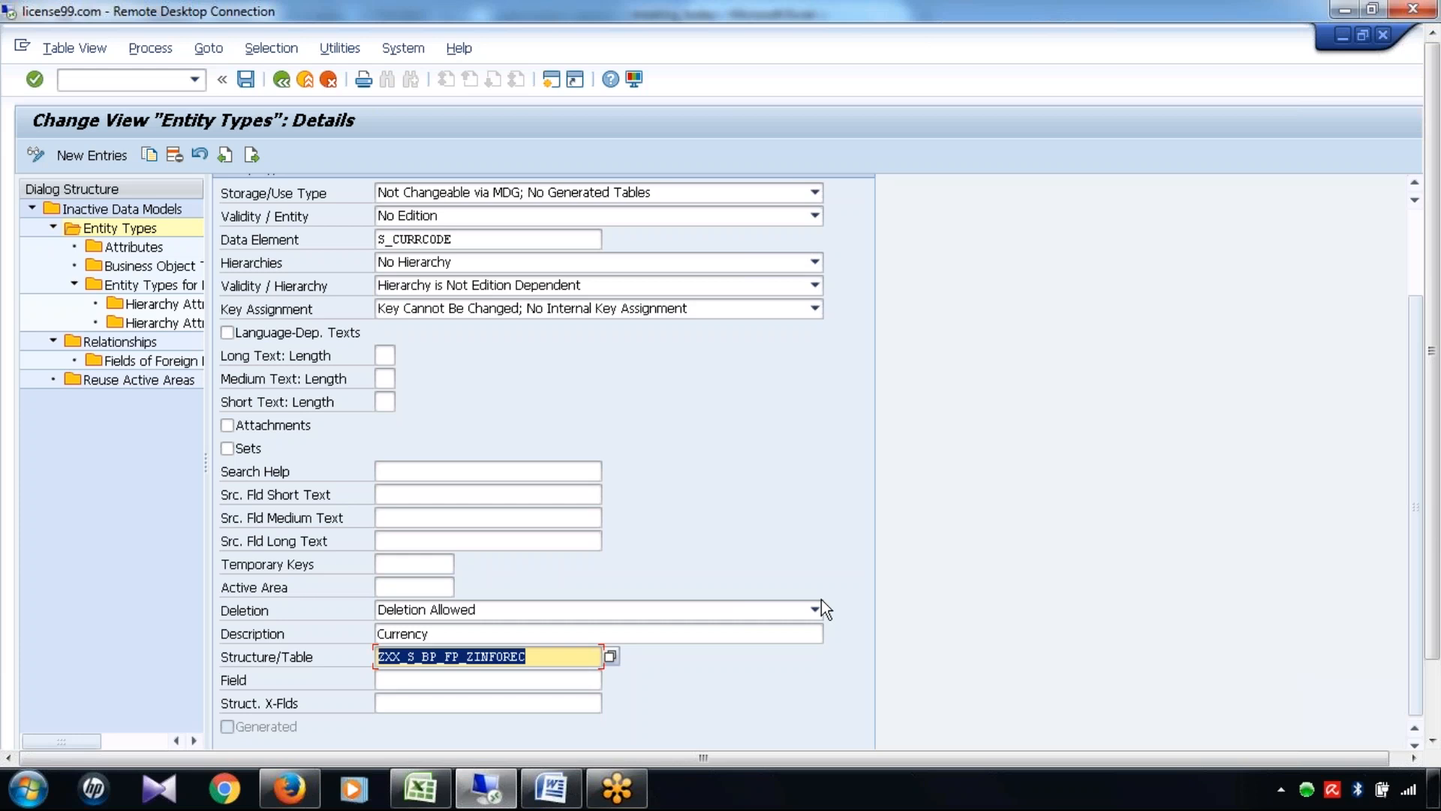
key(BackSpace)
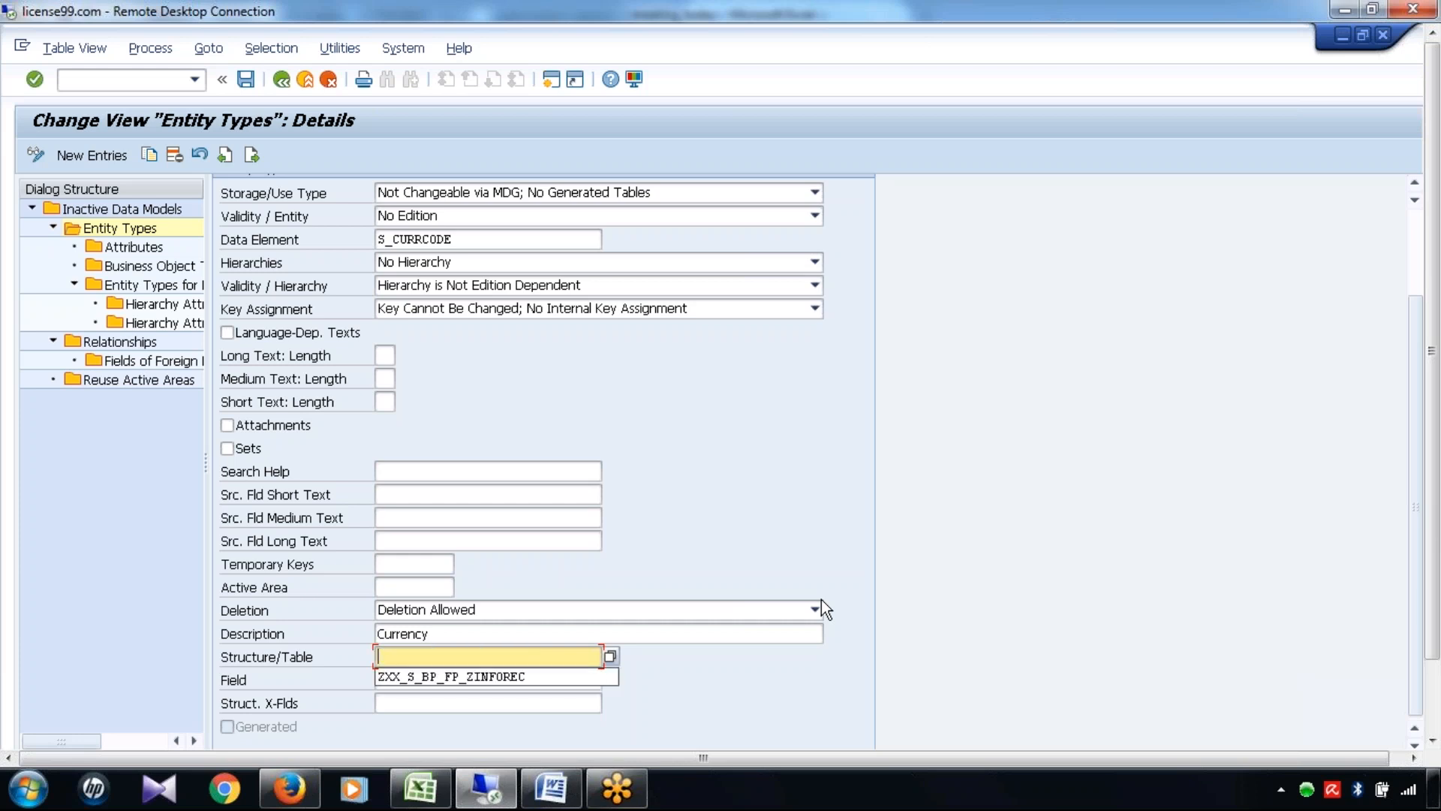
Review the CURR entity type details from the entity type name down to the Structure/Table and Field settings
click(1011, 525)
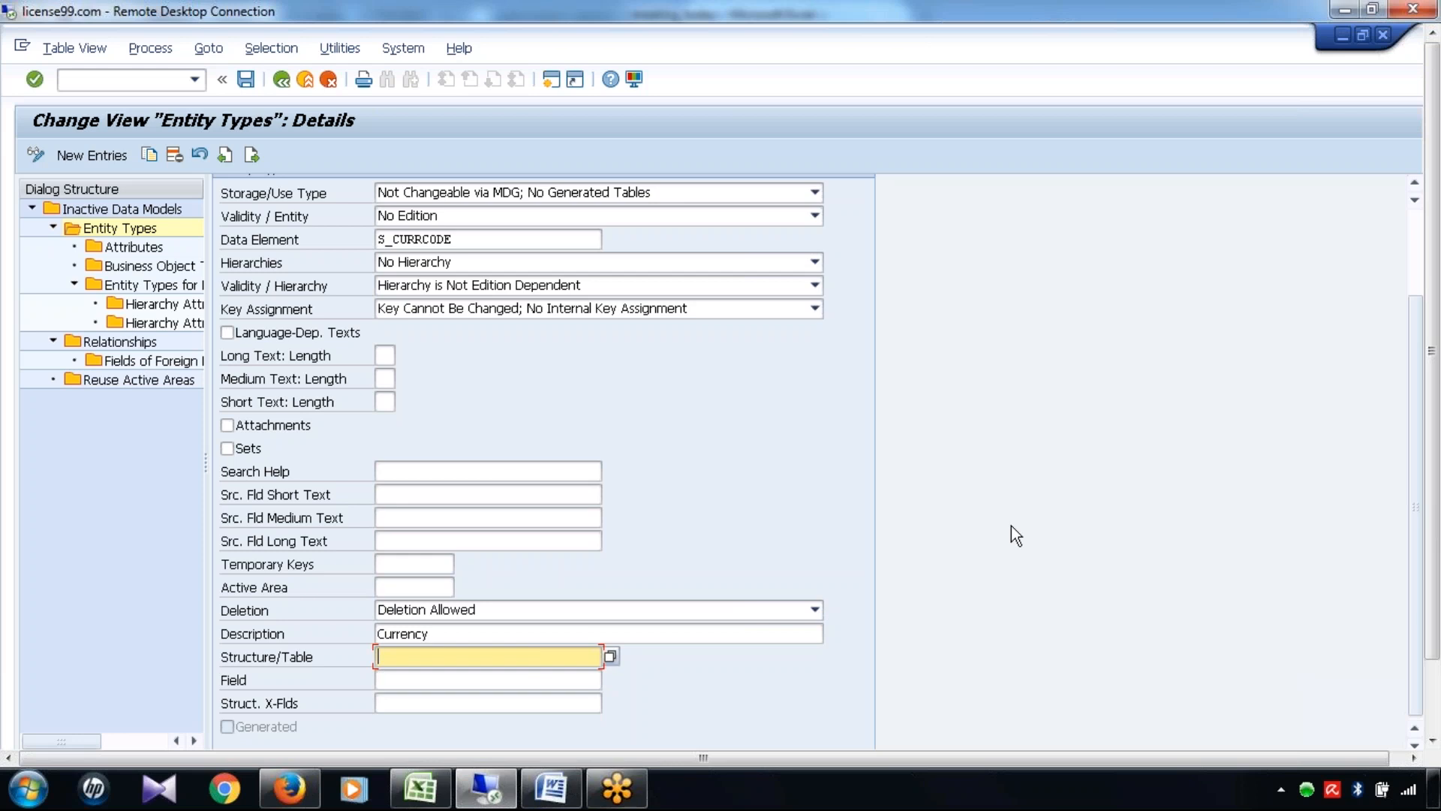
scroll(1226, 323, up, 3)
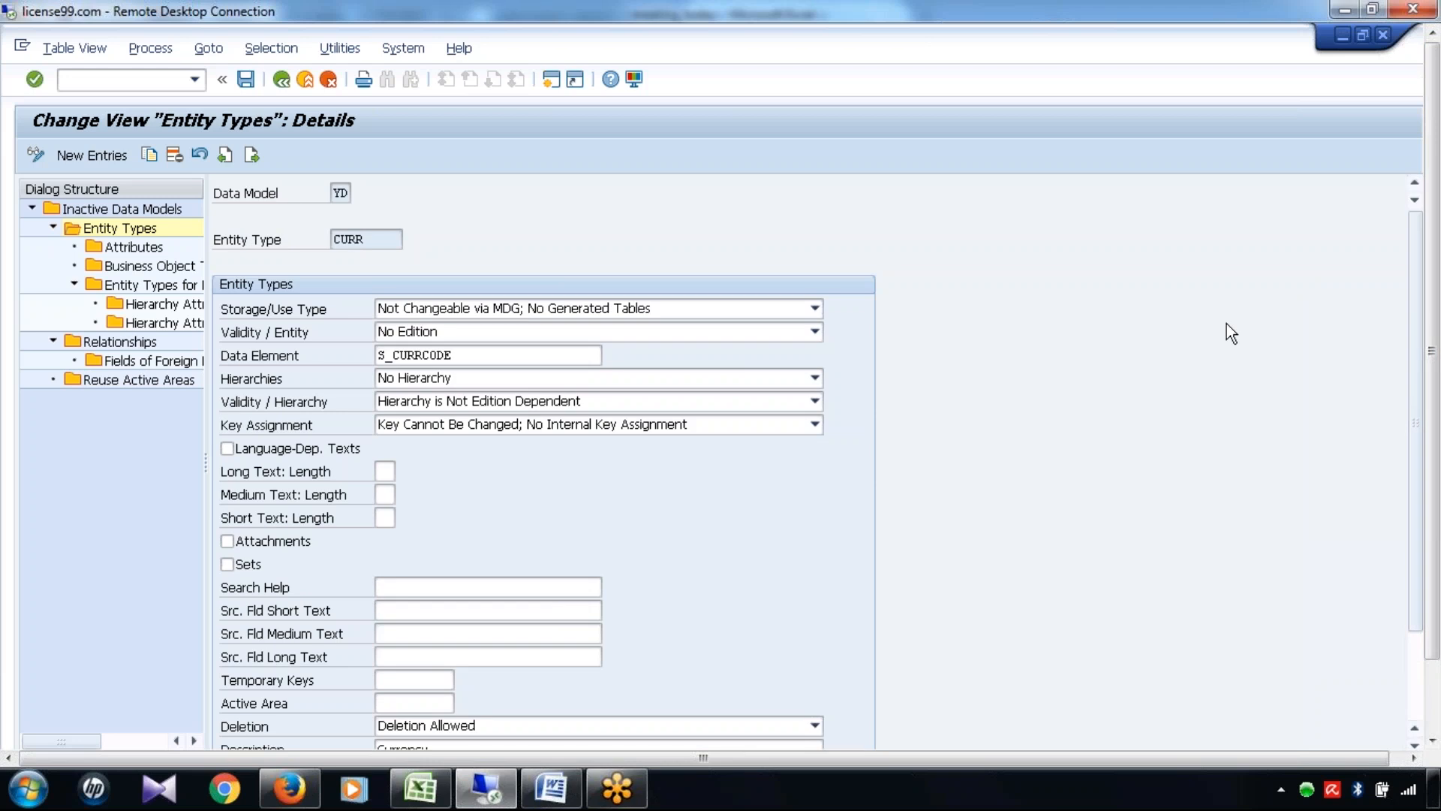
drag(386, 239, 286, 248)
drag(1415, 580, 1420, 694)
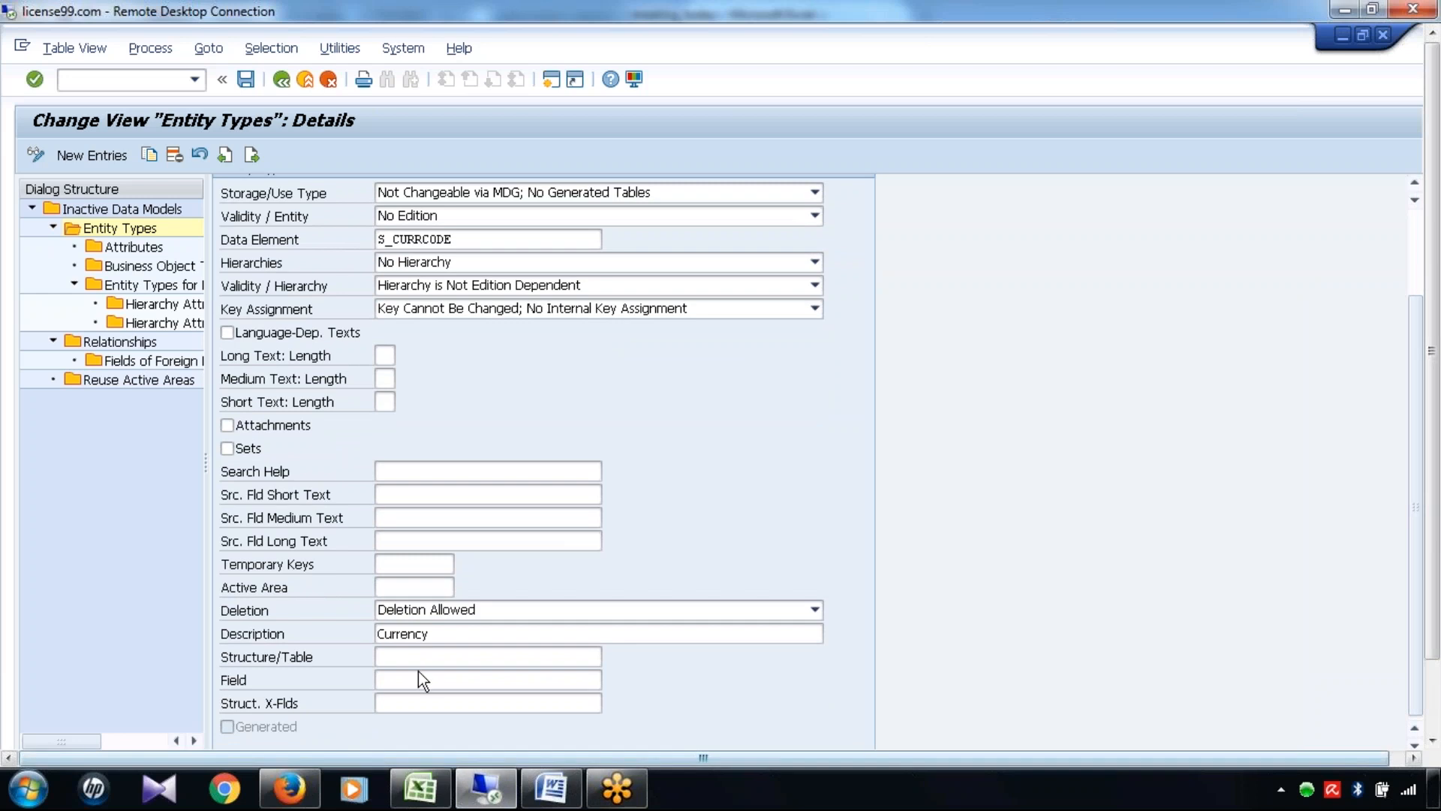
click(440, 656)
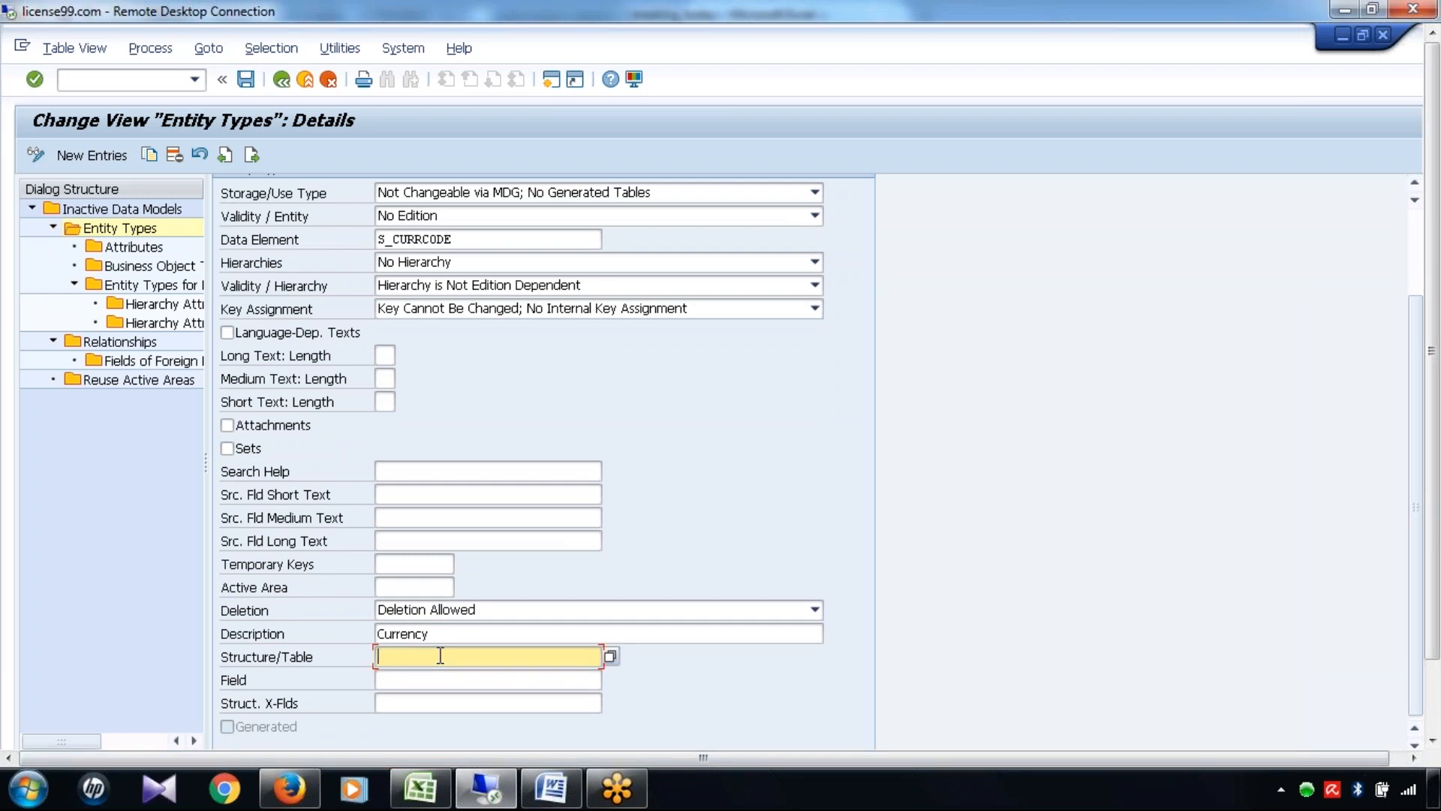
text(Z)
click(454, 678)
key(BackSpace)
key(BackSpace)
key(BackSpace)
key(BackSpace)
key(BackSpace)
key(BackSpace)
key(BackSpace)
key(BackSpace)
key(BackSpace)
key(BackSpace)
key(BackSpace)
key(BackSpace)
key(BackSpace)
key(BackSpace)
key(BackSpace)
key(BackSpace)
key(BackSpace)
key(BackSpace)
key(BackSpace)
key(BackSpace)
Save the data model YD changes despite the issued messages
click(1417, 224)
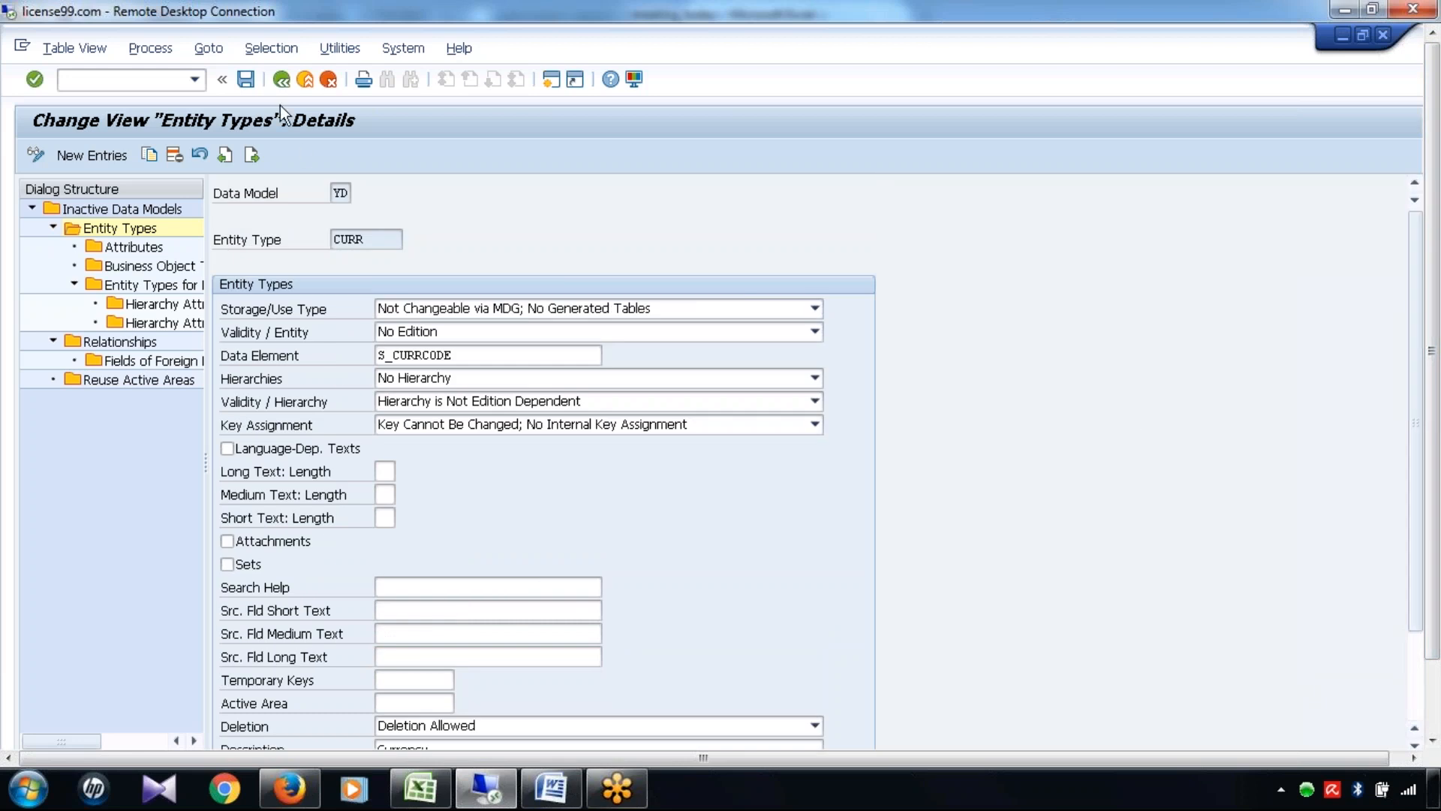
click(247, 79)
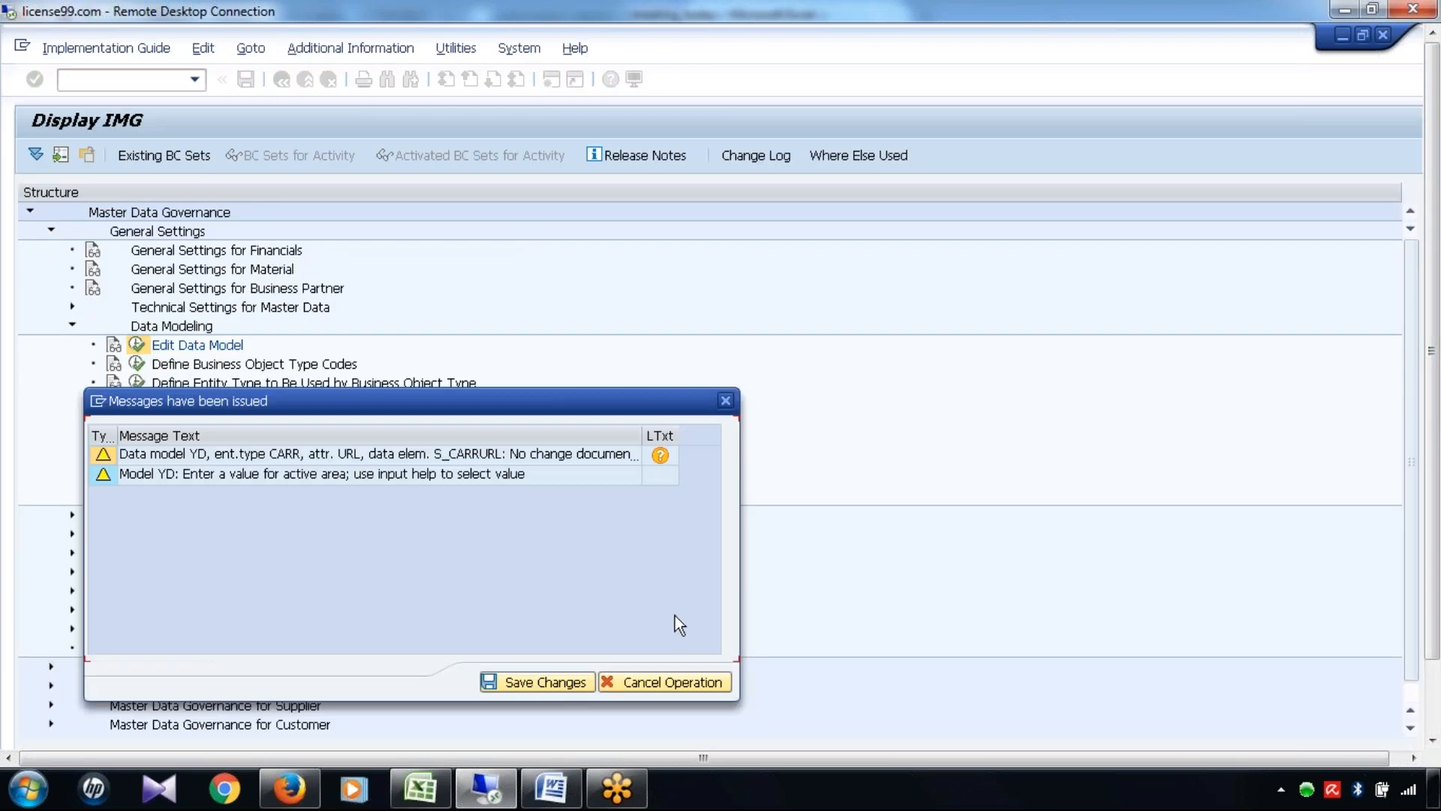
click(540, 681)
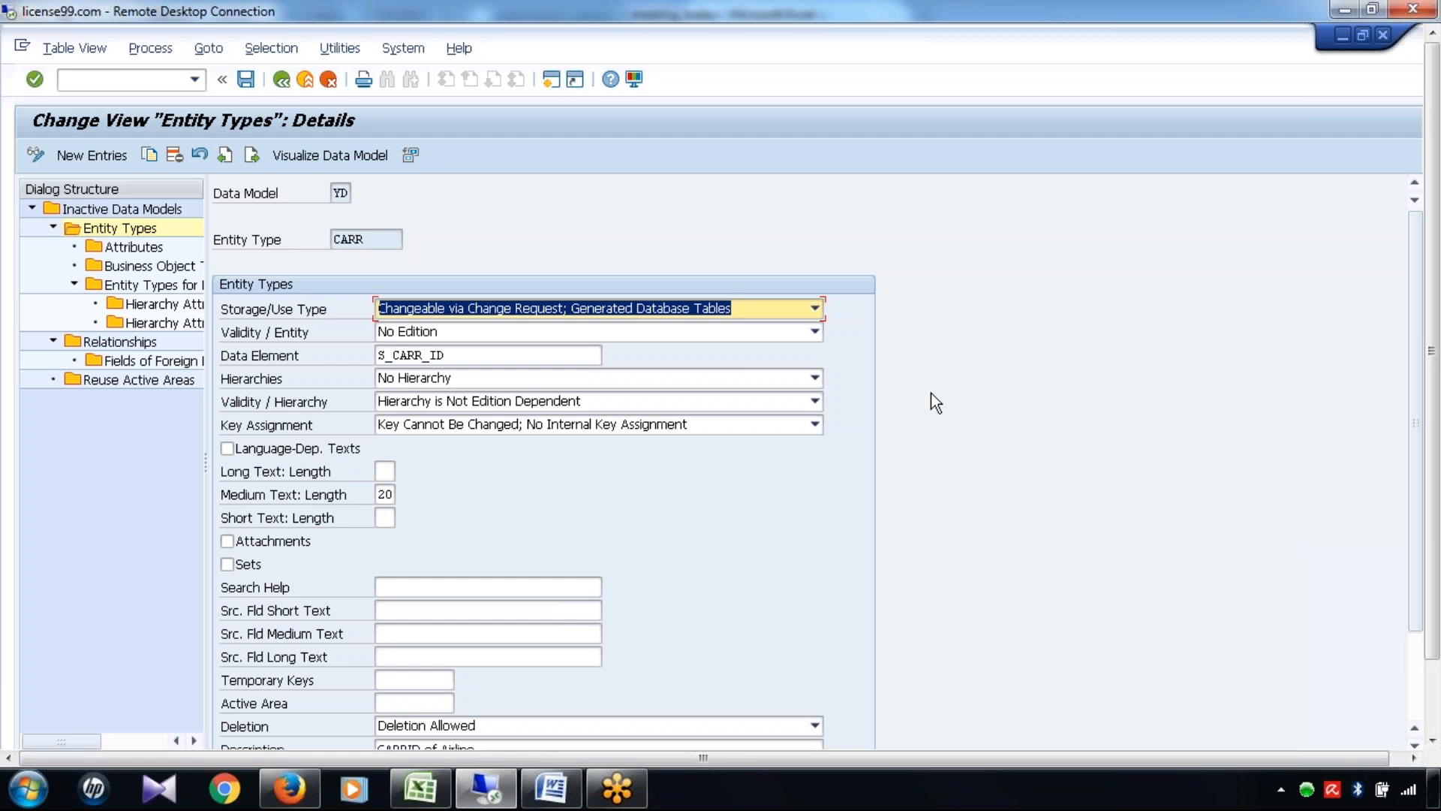
Check entity type CURR in the entity types overview of YD and return to the inactive data models
click(279, 88)
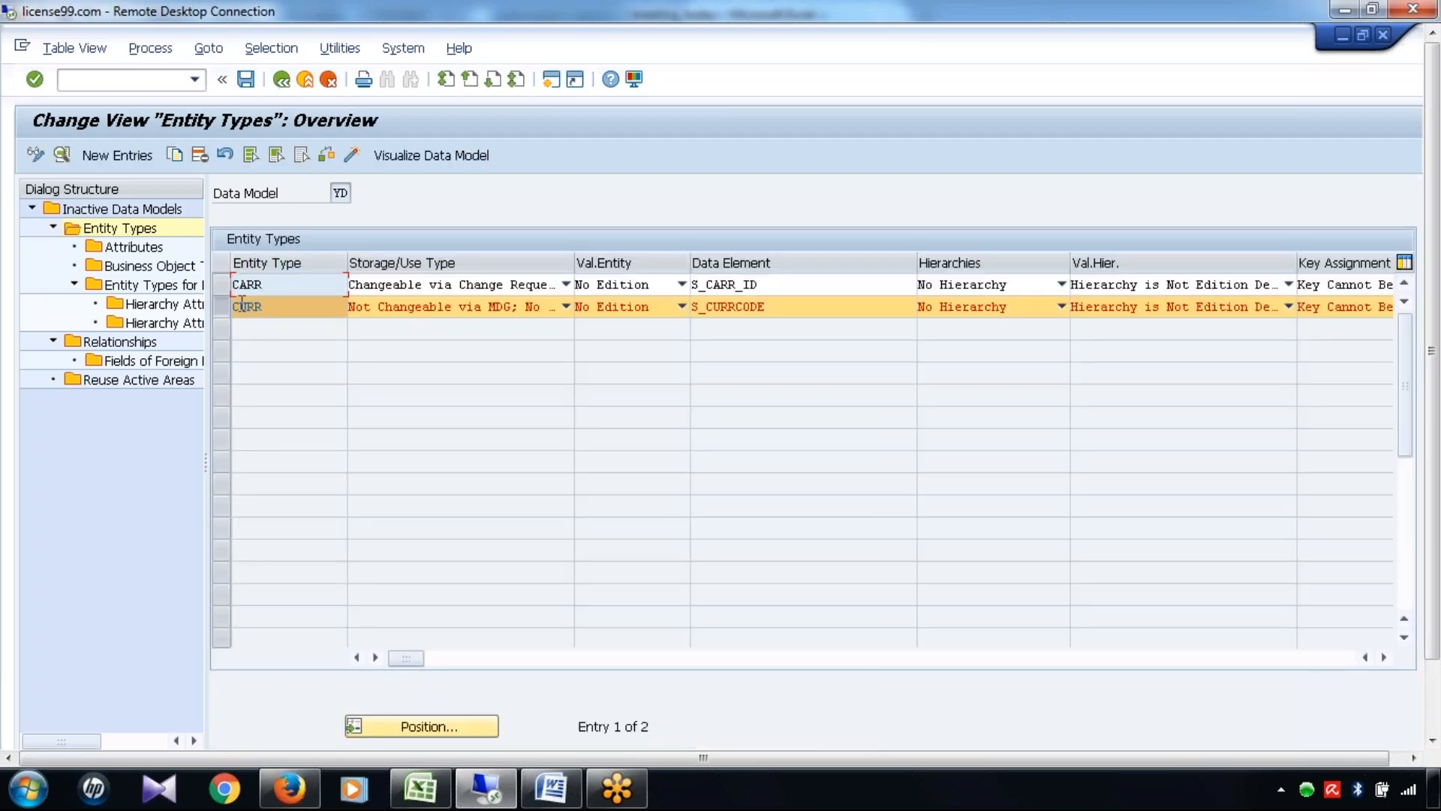
click(219, 306)
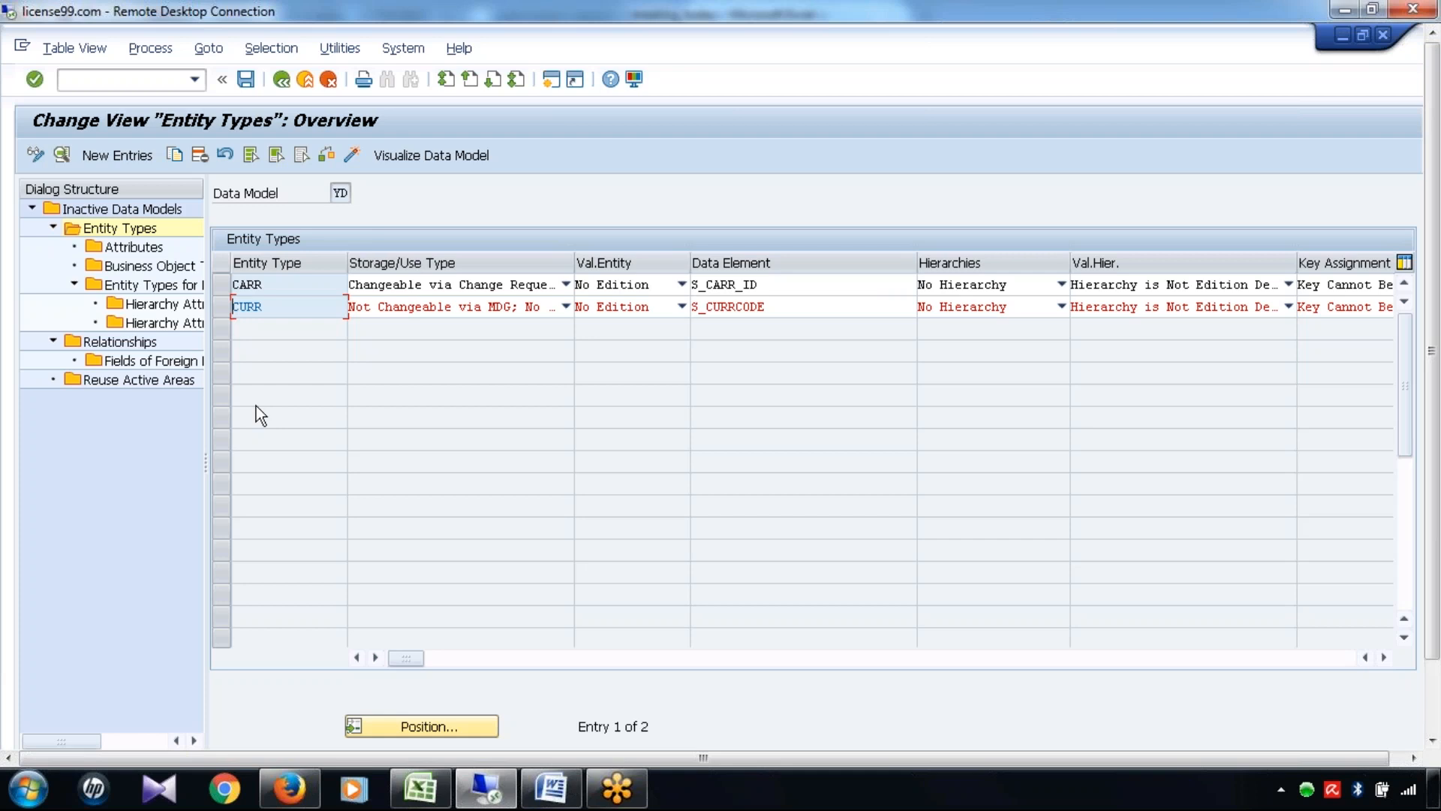
click(279, 80)
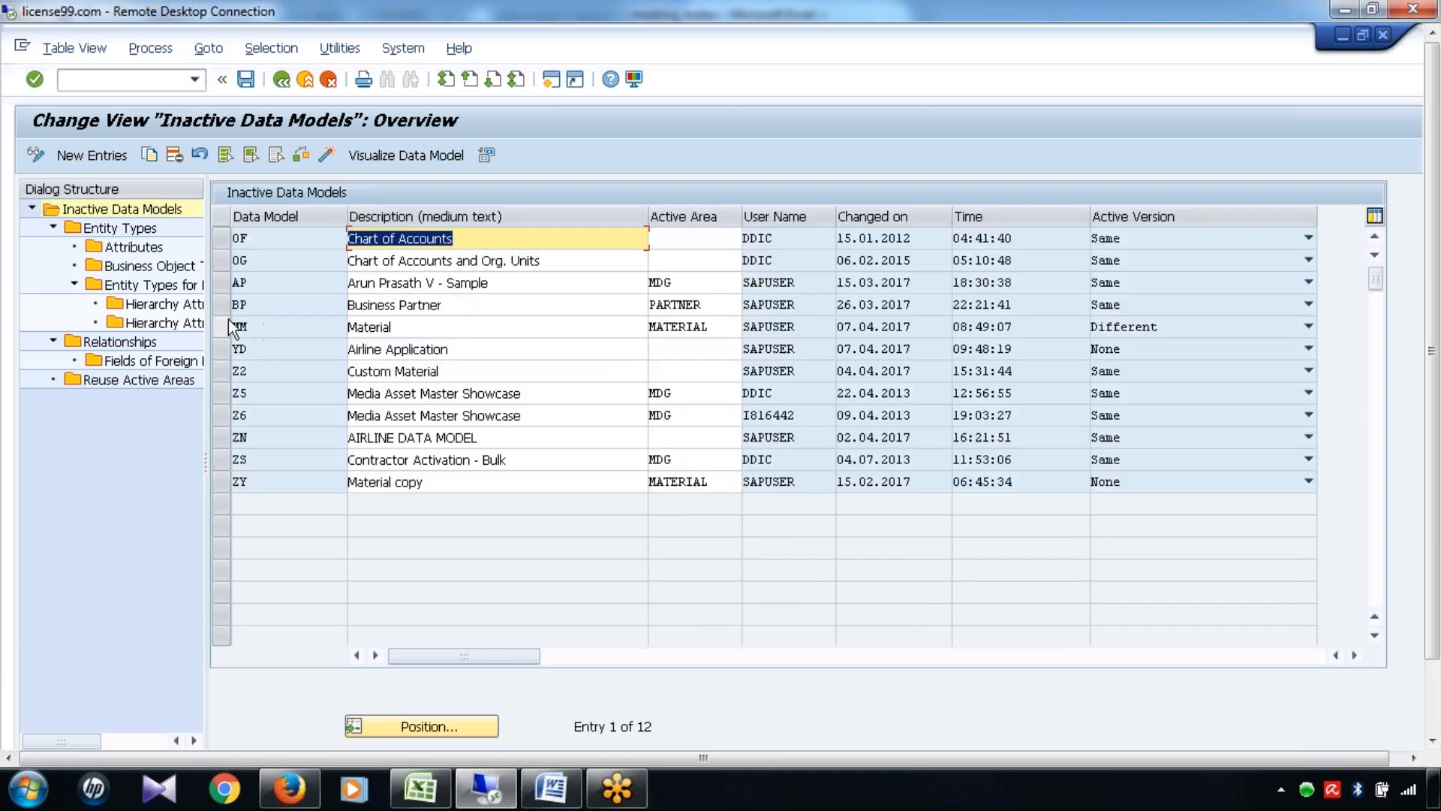
Open the entity types of data model MM and browse the list as far as MATERIAL
click(222, 325)
double_click(133, 225)
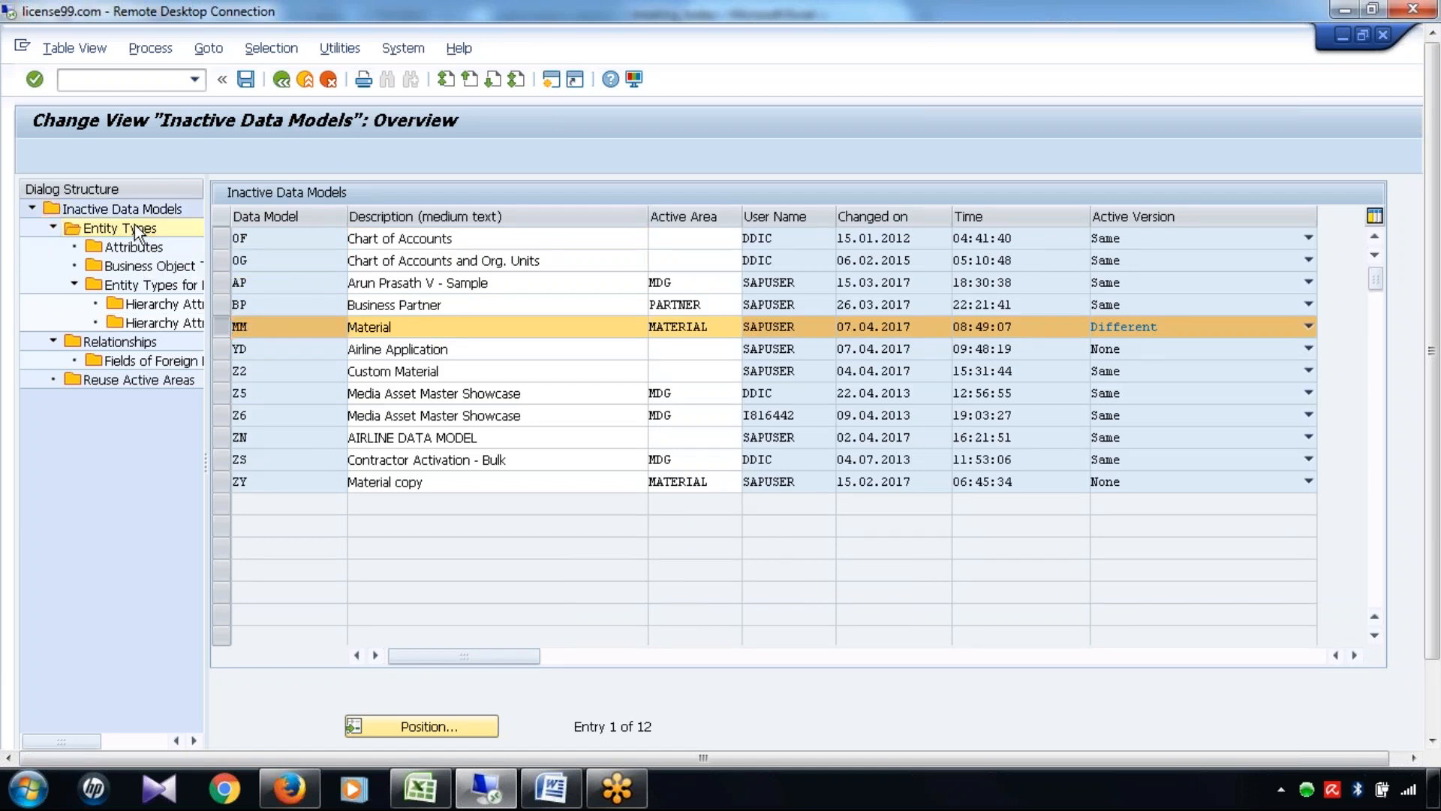
click(310, 412)
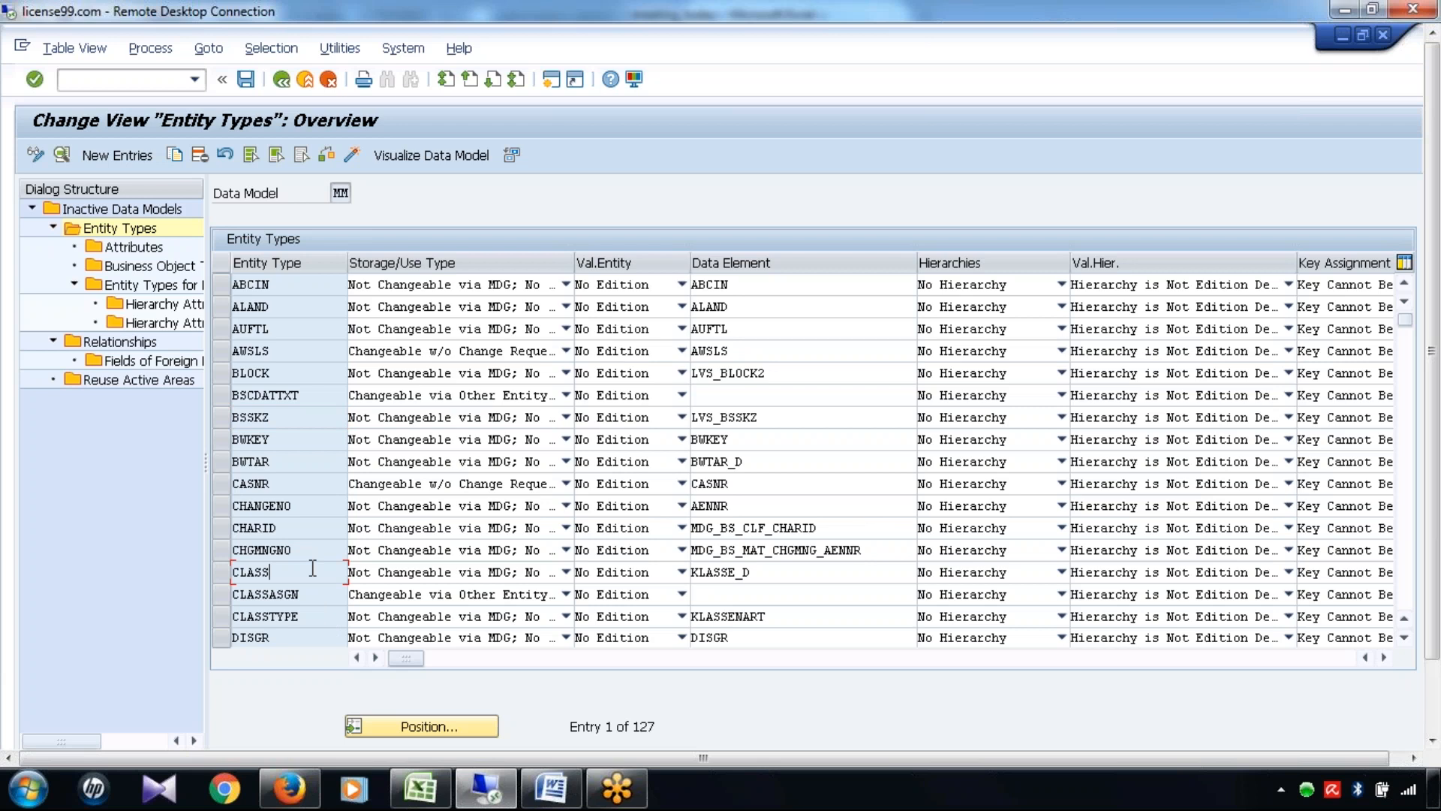
key(Page_Down)
key(Page_Down)
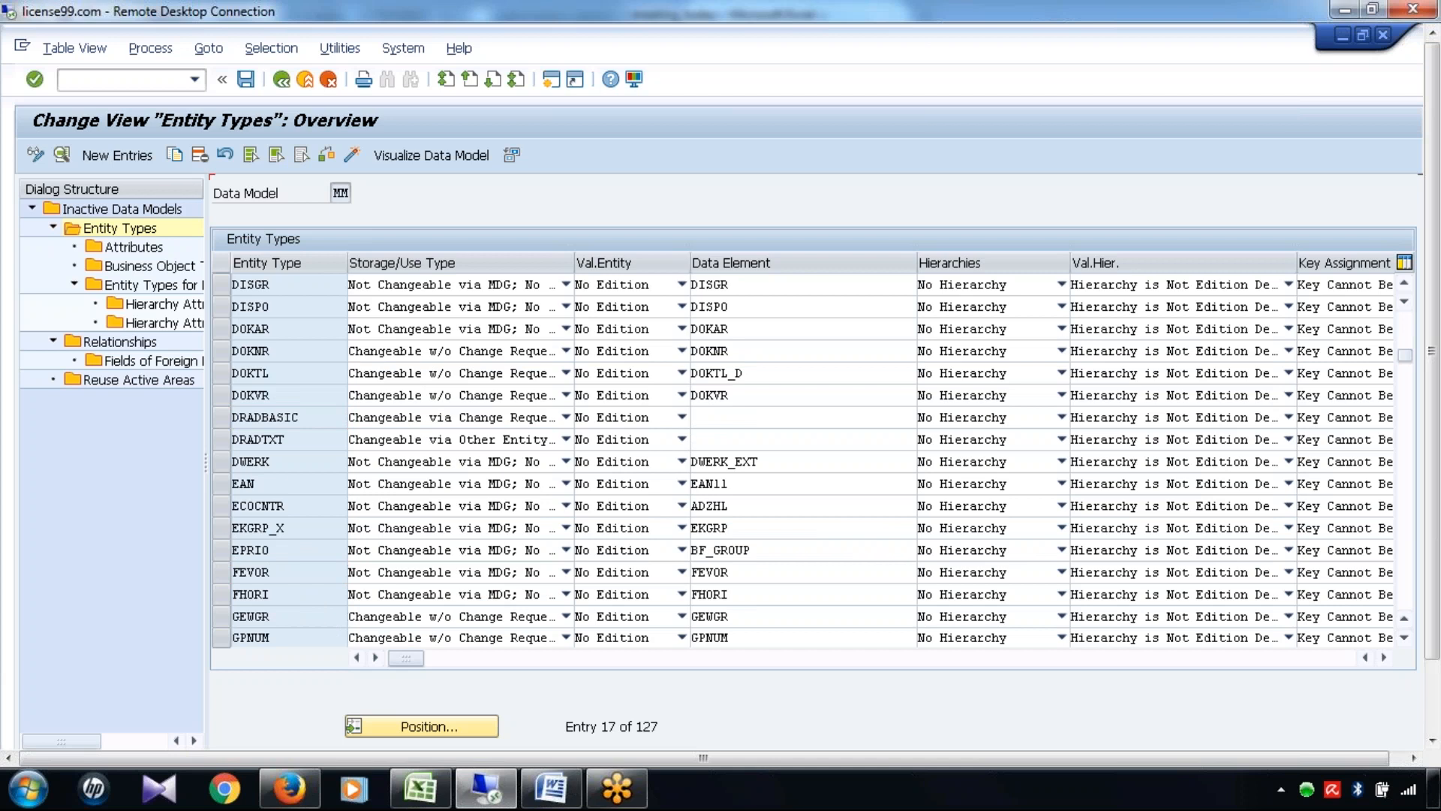
key(Page_Down)
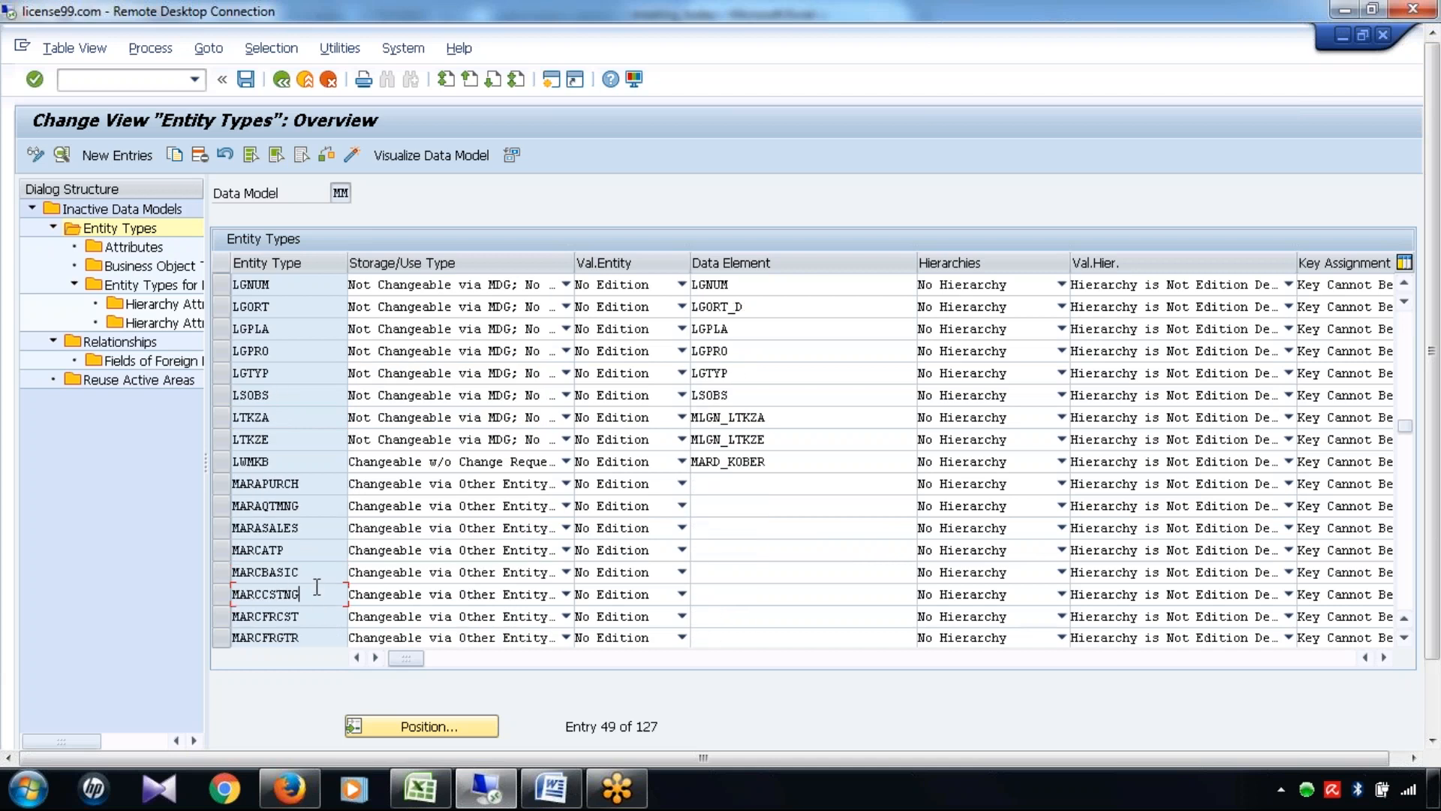
key(Page_Down)
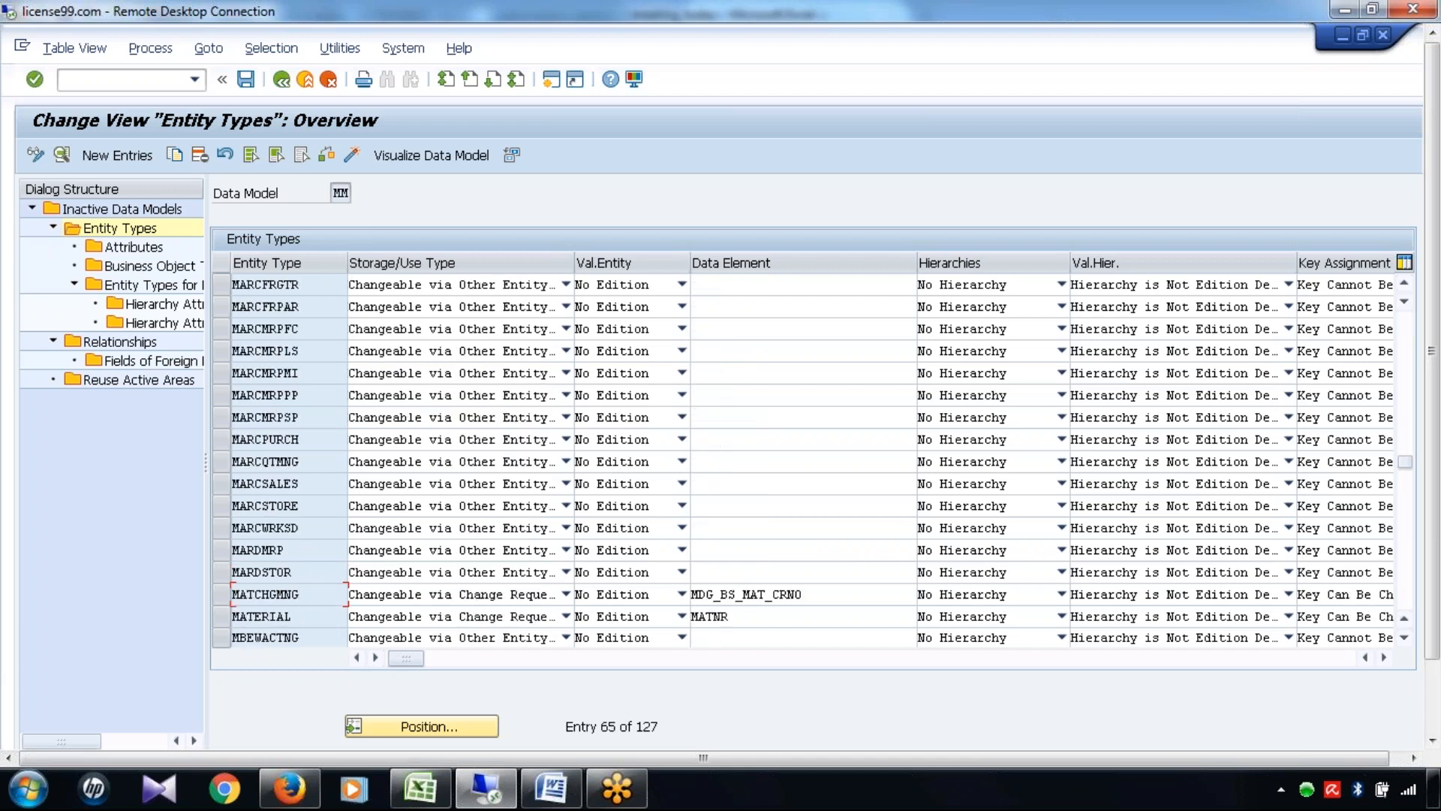
Review the attributes of entity type MATERIAL through the custom Z fields and return to the entity types
click(220, 616)
double_click(129, 249)
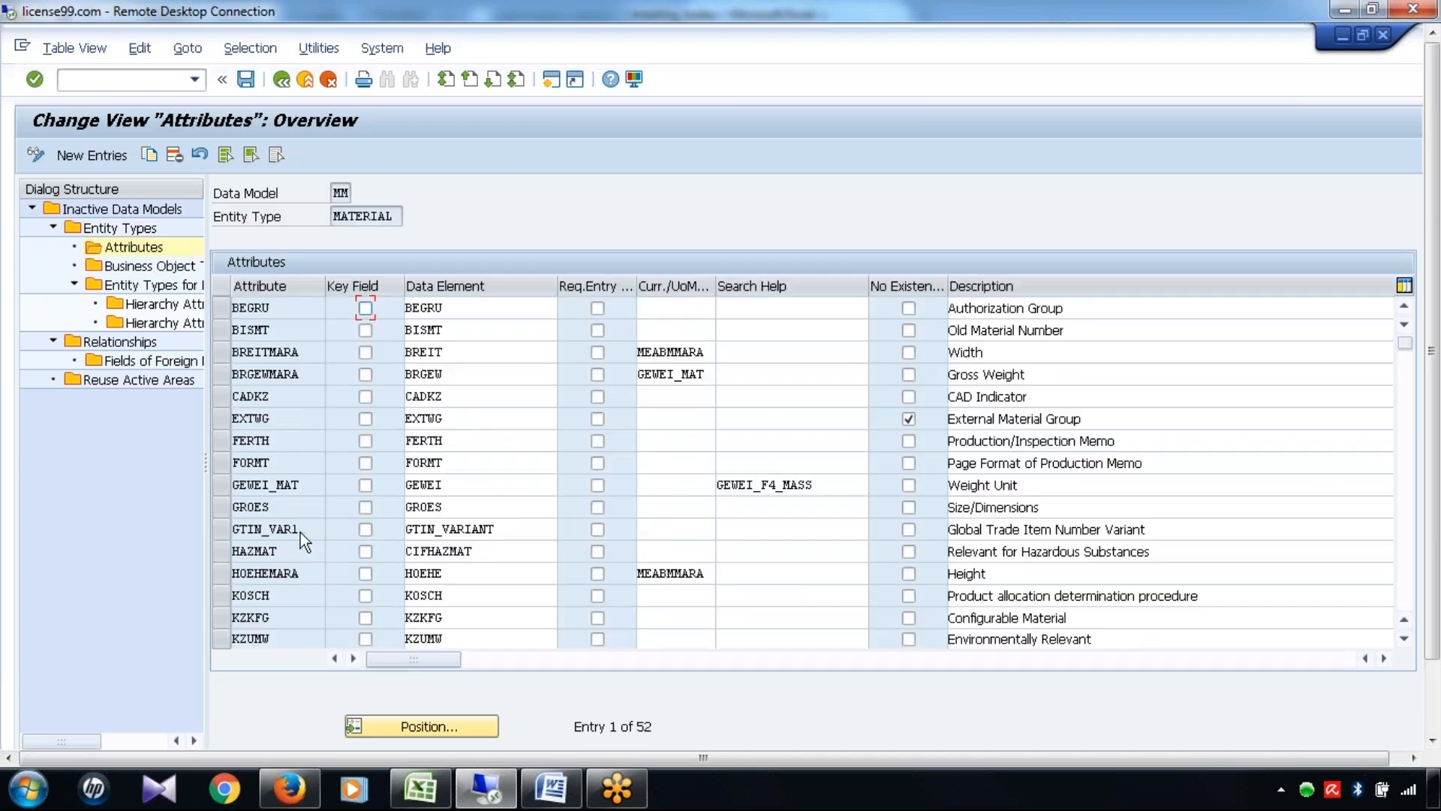
key(Page_Down)
key(Page_Down)
key(Page_Down)
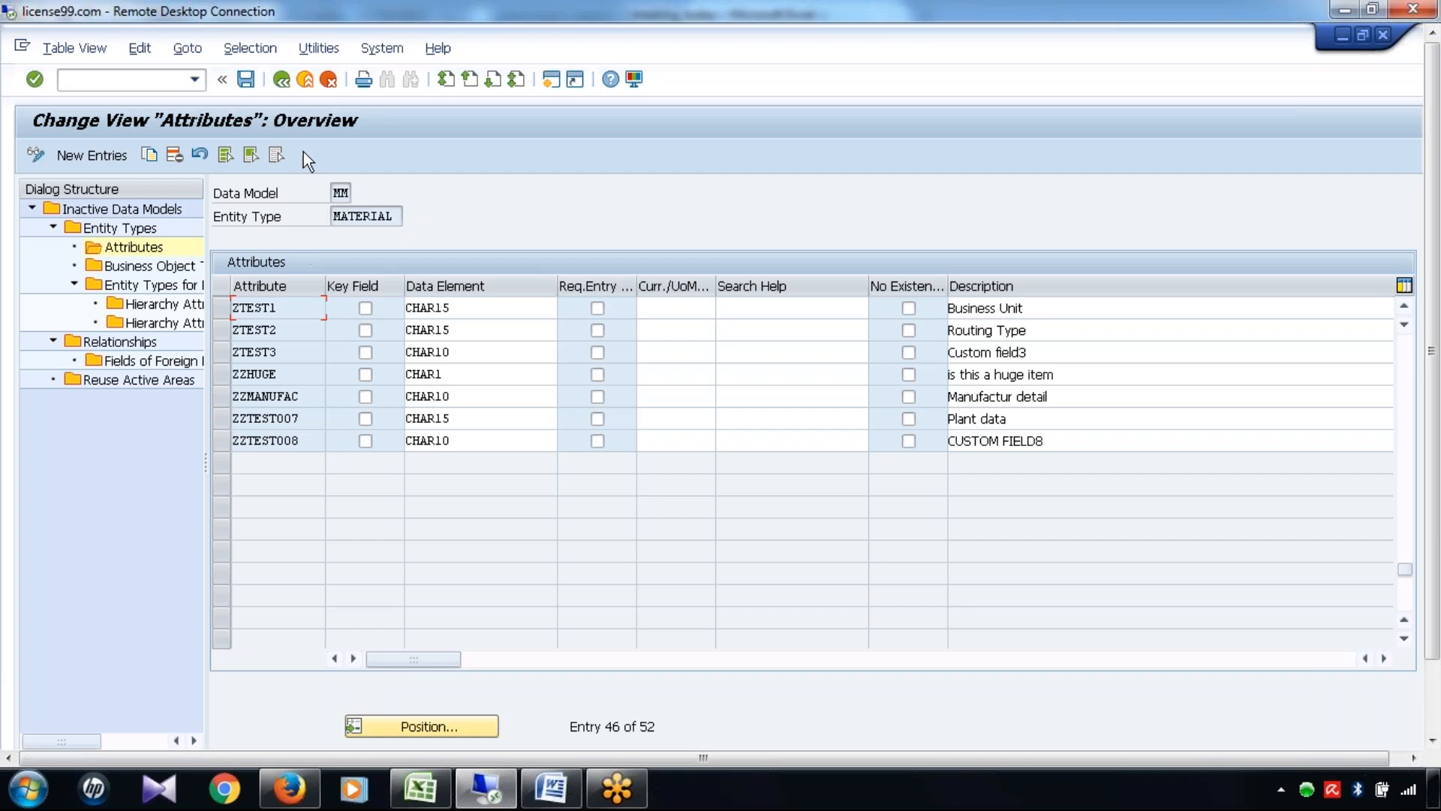
click(282, 79)
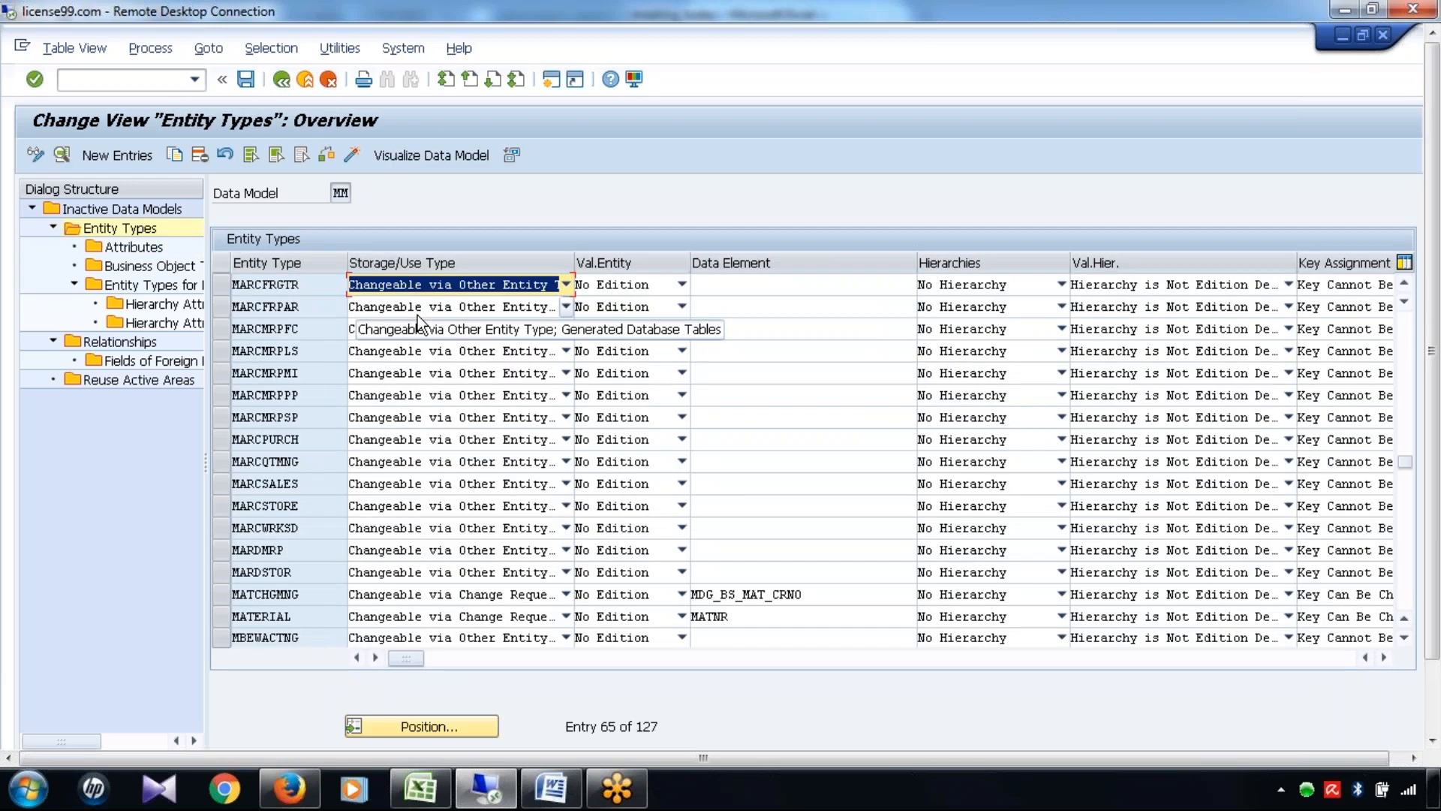
Browse the remaining entity types of data model MM and return to the inactive data models
click(311, 609)
key(Page_Down)
key(Page_Down)
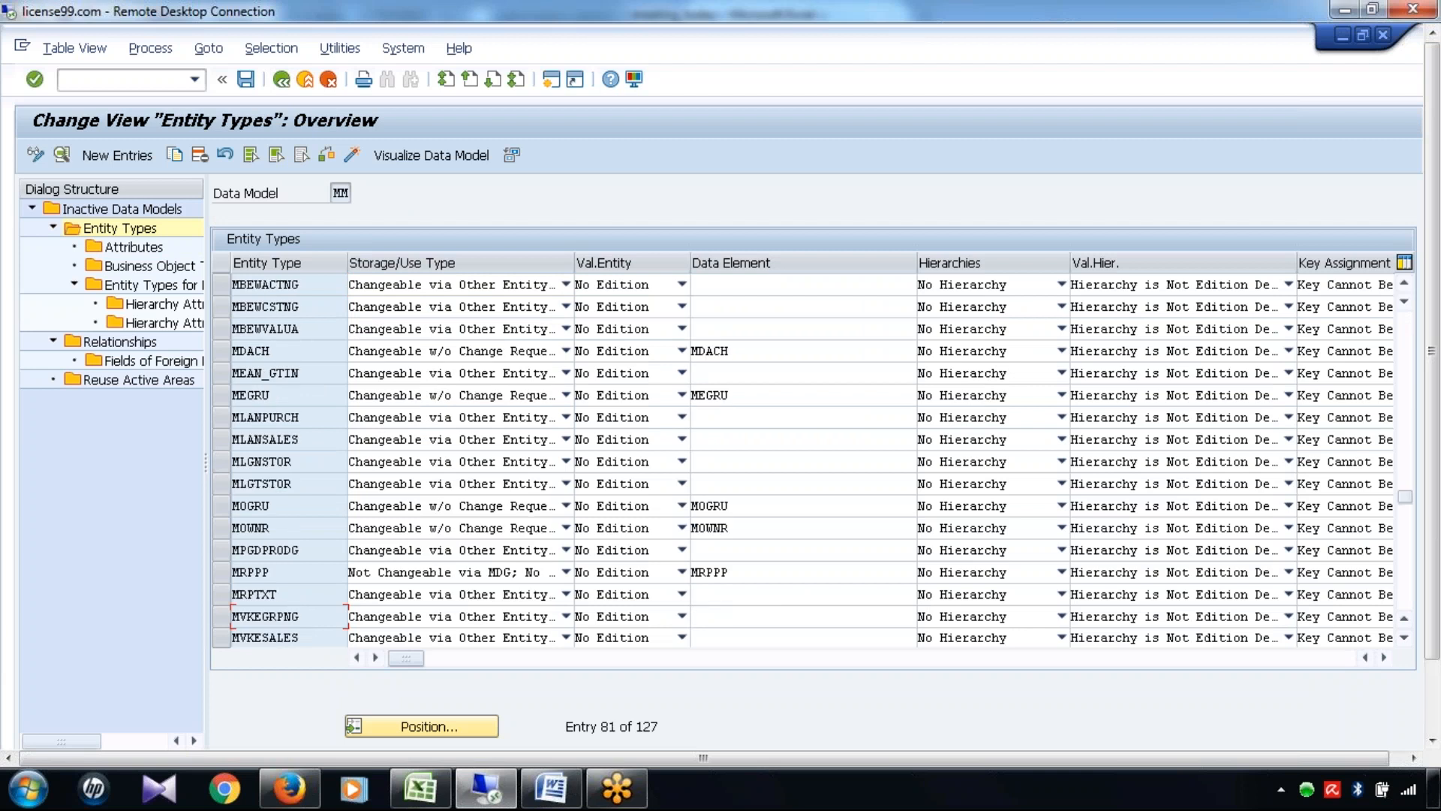
key(Page_Down)
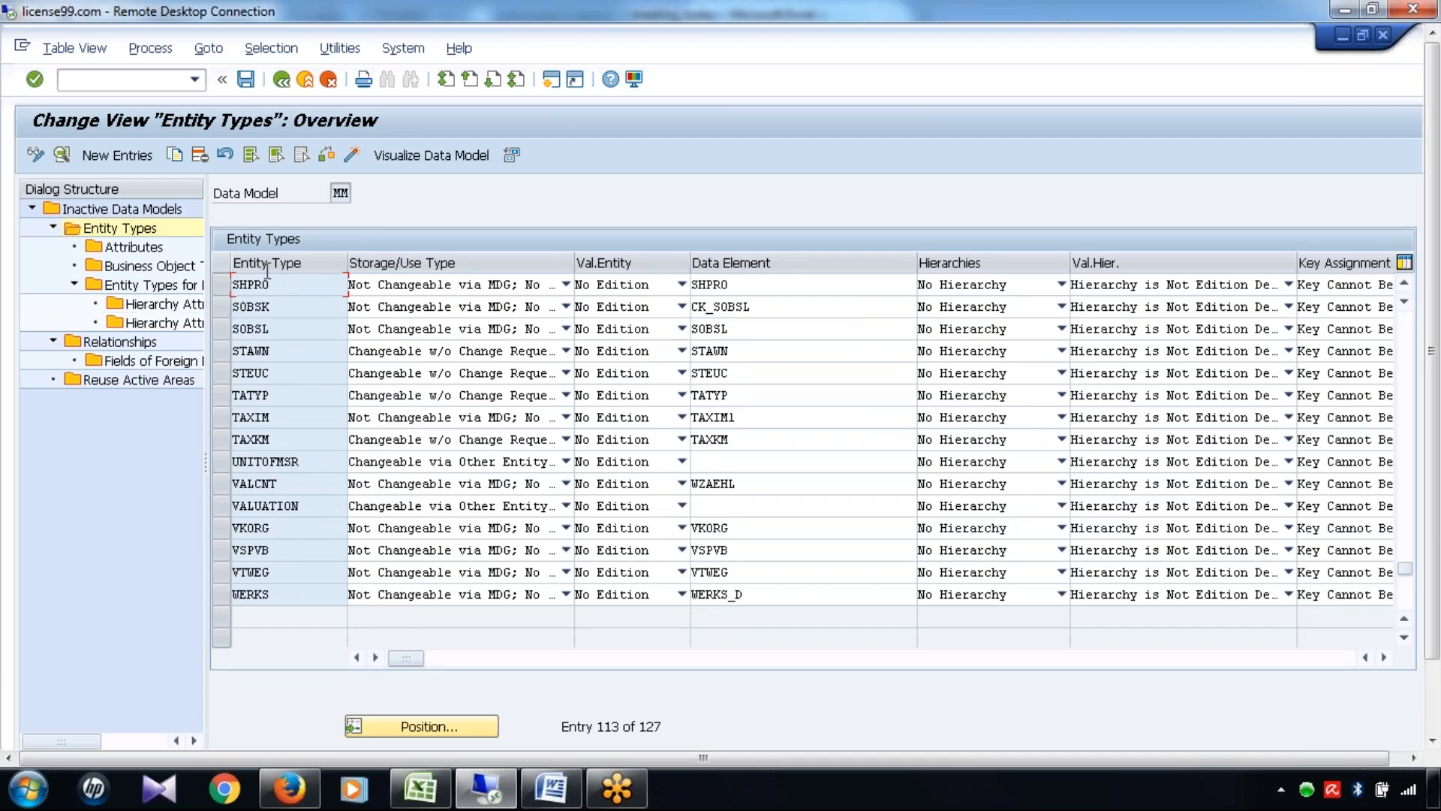
click(282, 83)
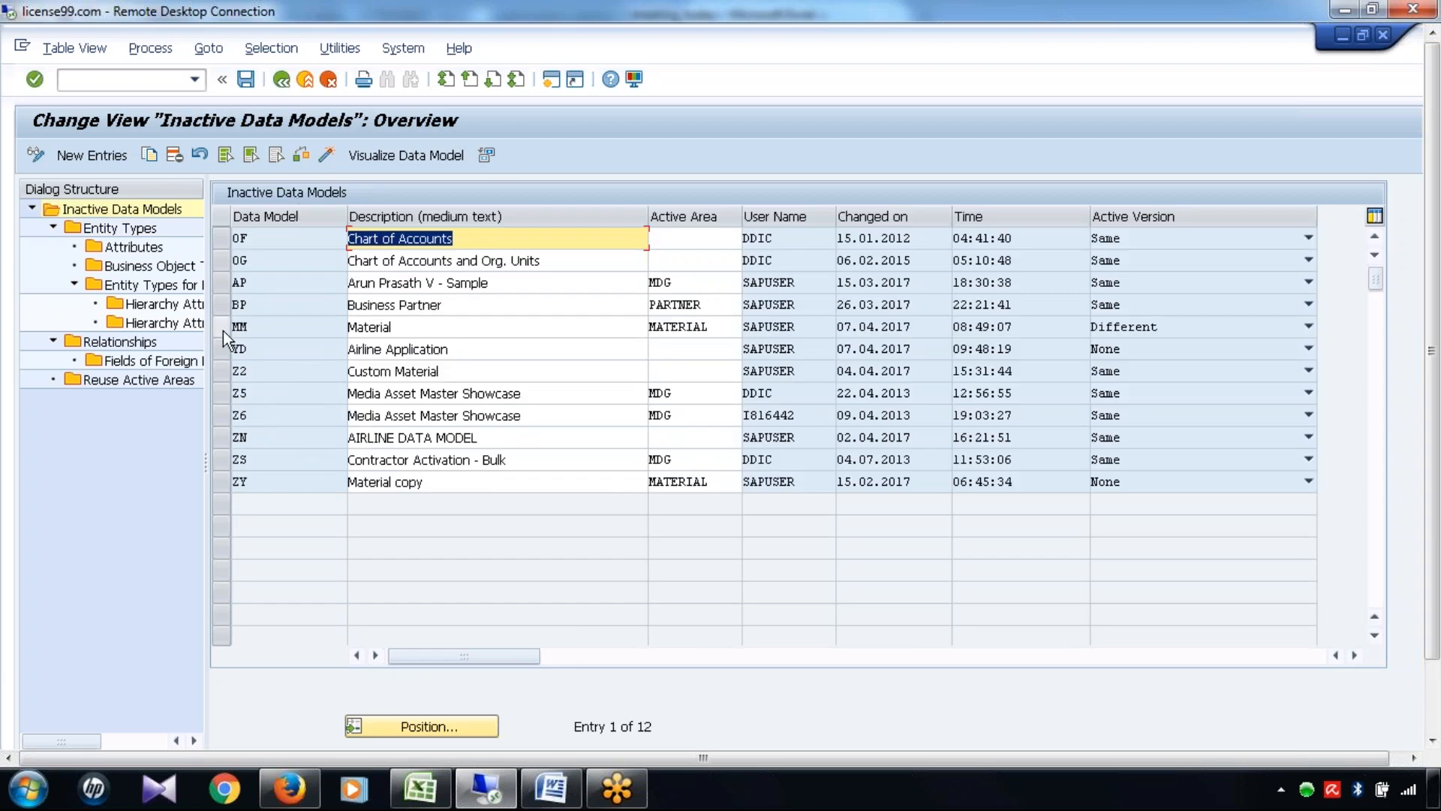
Open the entity types of data model YD and place the cursor on entity type CARR
click(223, 354)
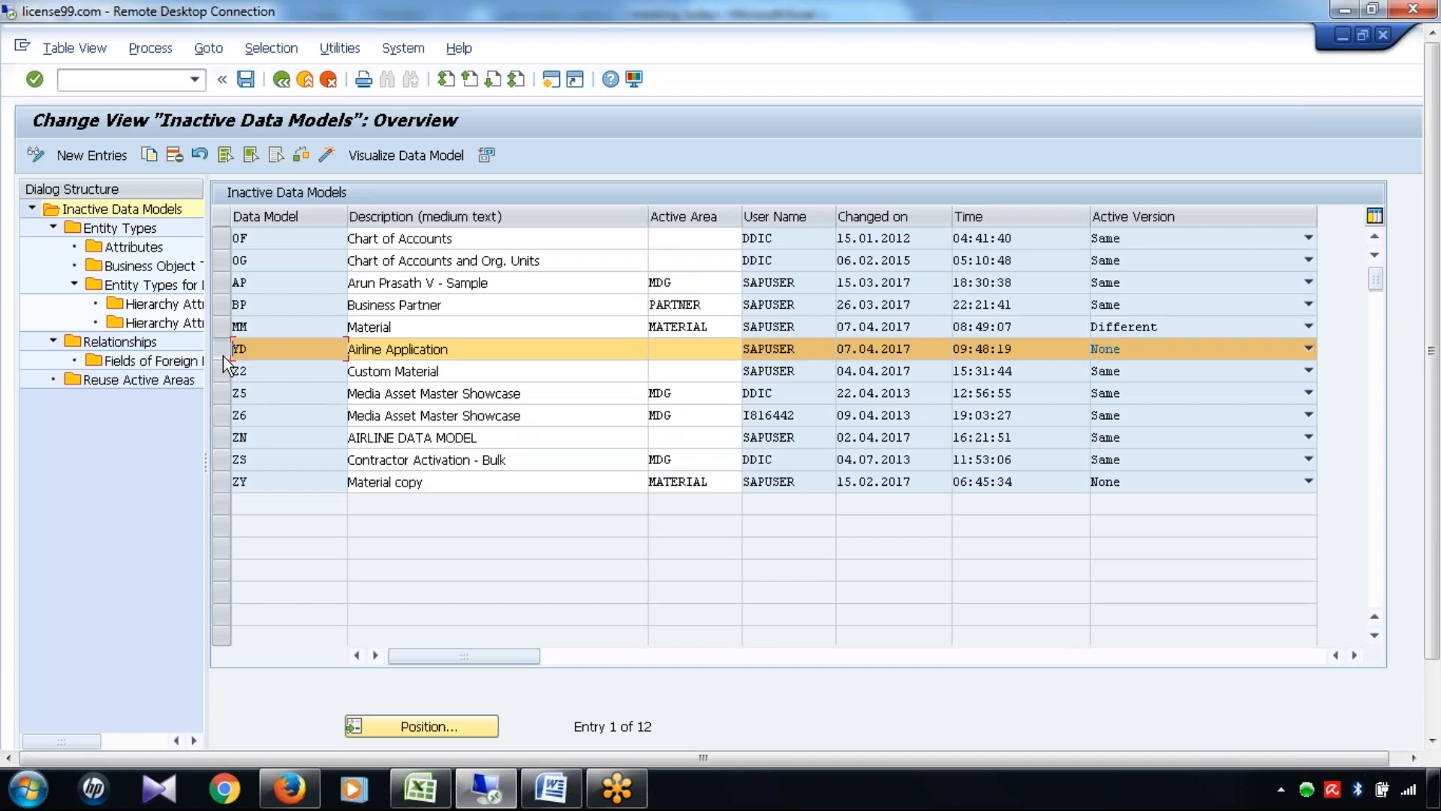
double_click(129, 227)
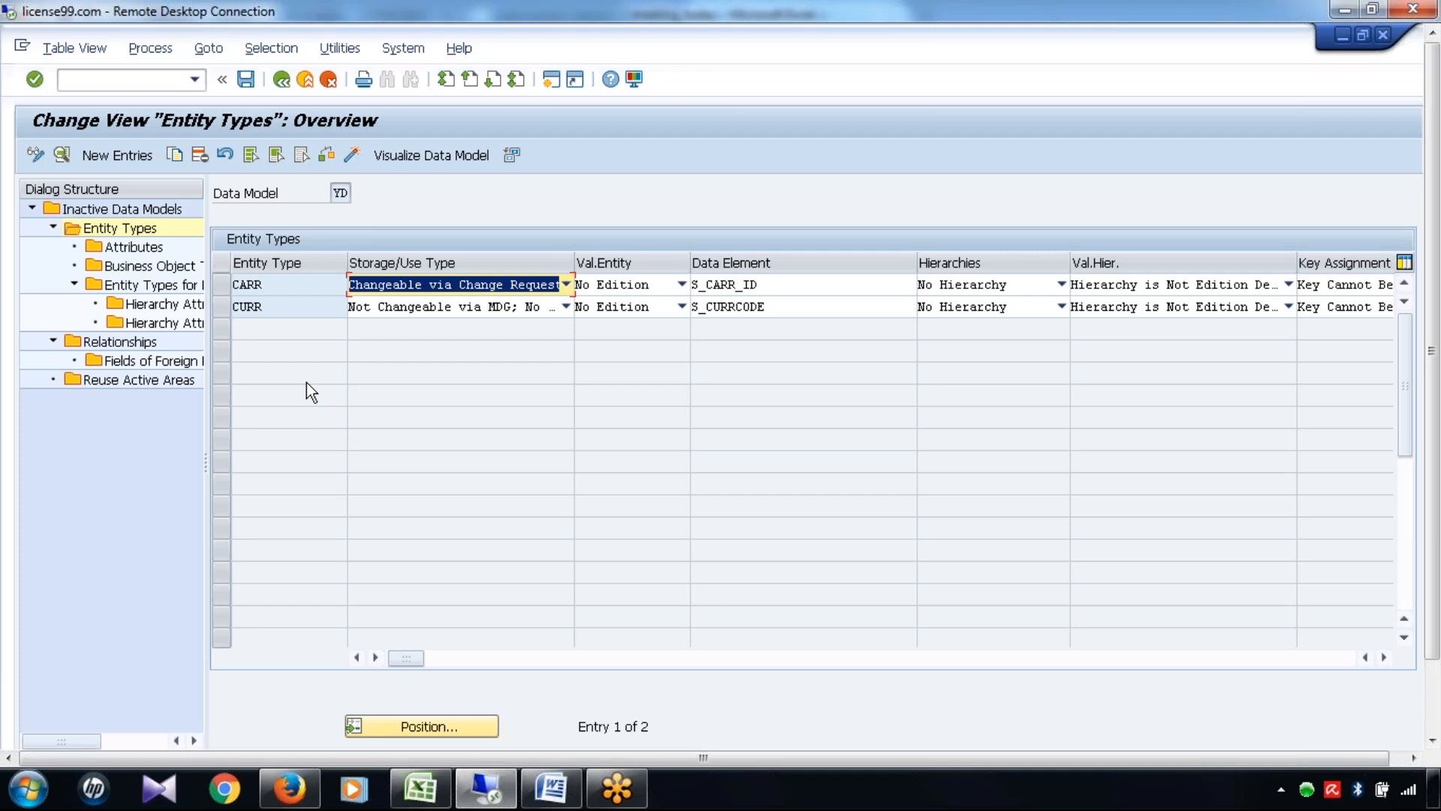
click(283, 285)
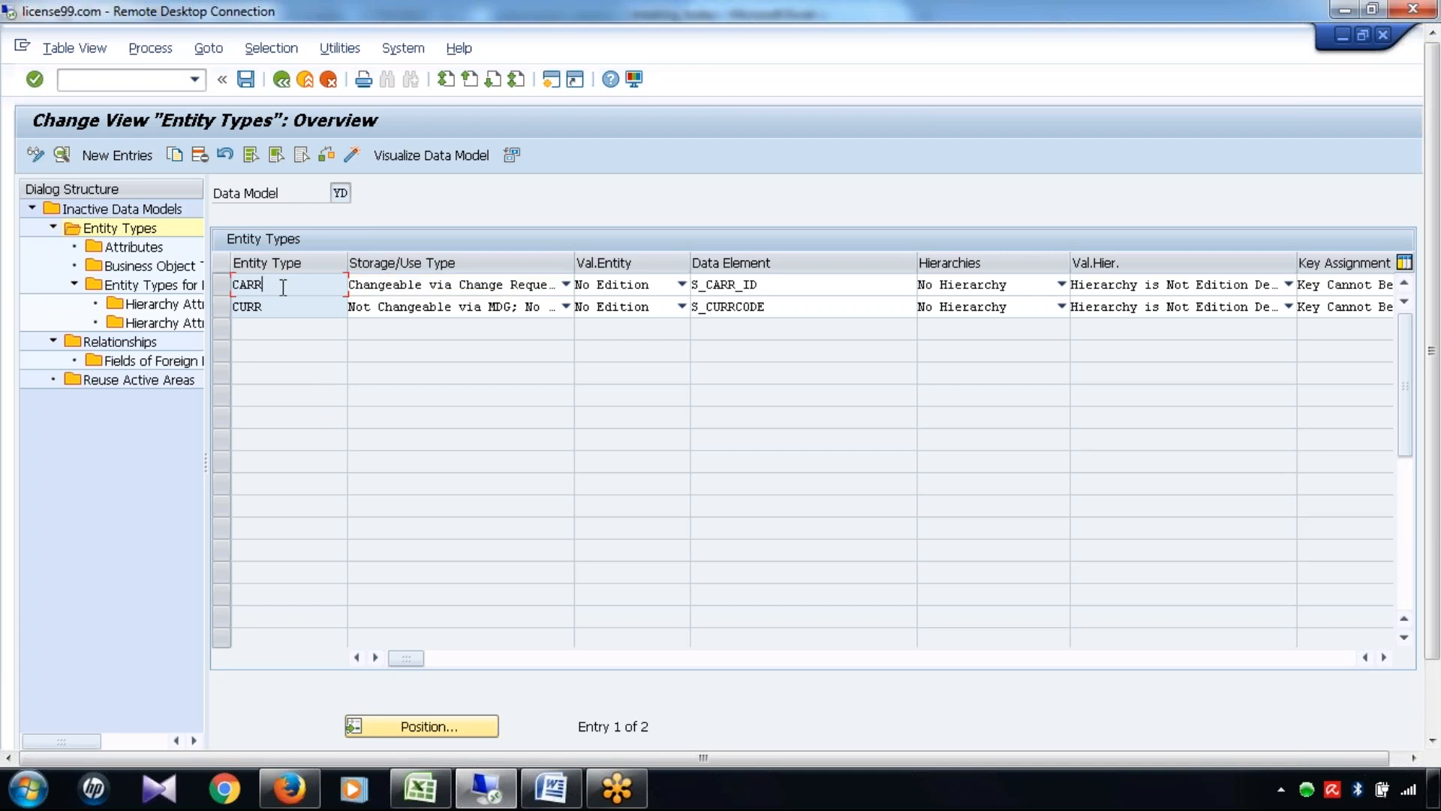